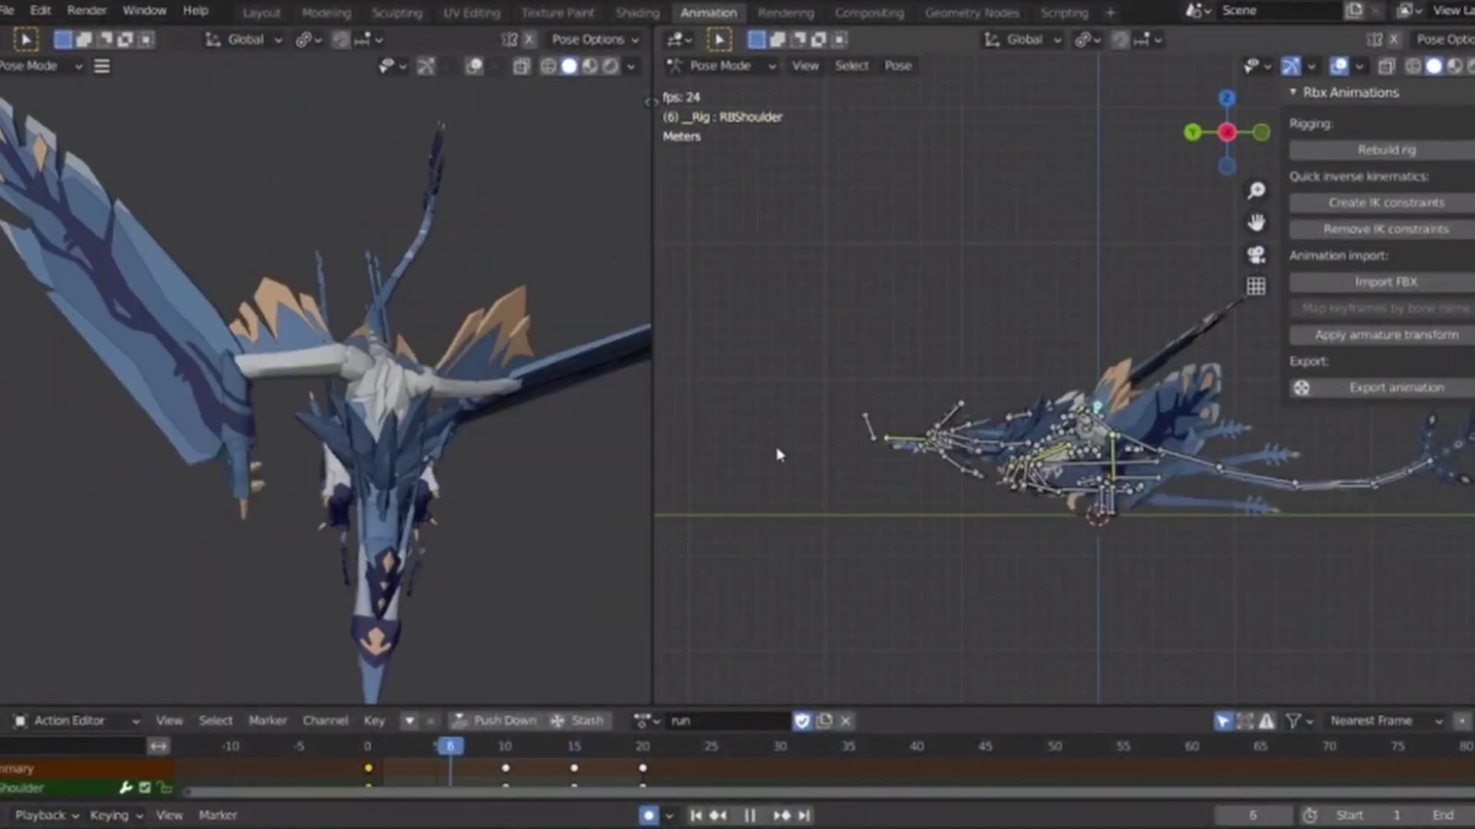
# Play back the run animation and examine the rig's motion from the left and front views.
pyautogui.keyDown('shift'); pyautogui.moveTo(843, 475); pyautogui.dragTo(852, 415, button='middle'); pyautogui.keyUp('shift')
pyautogui.scroll(3, 853, 415)
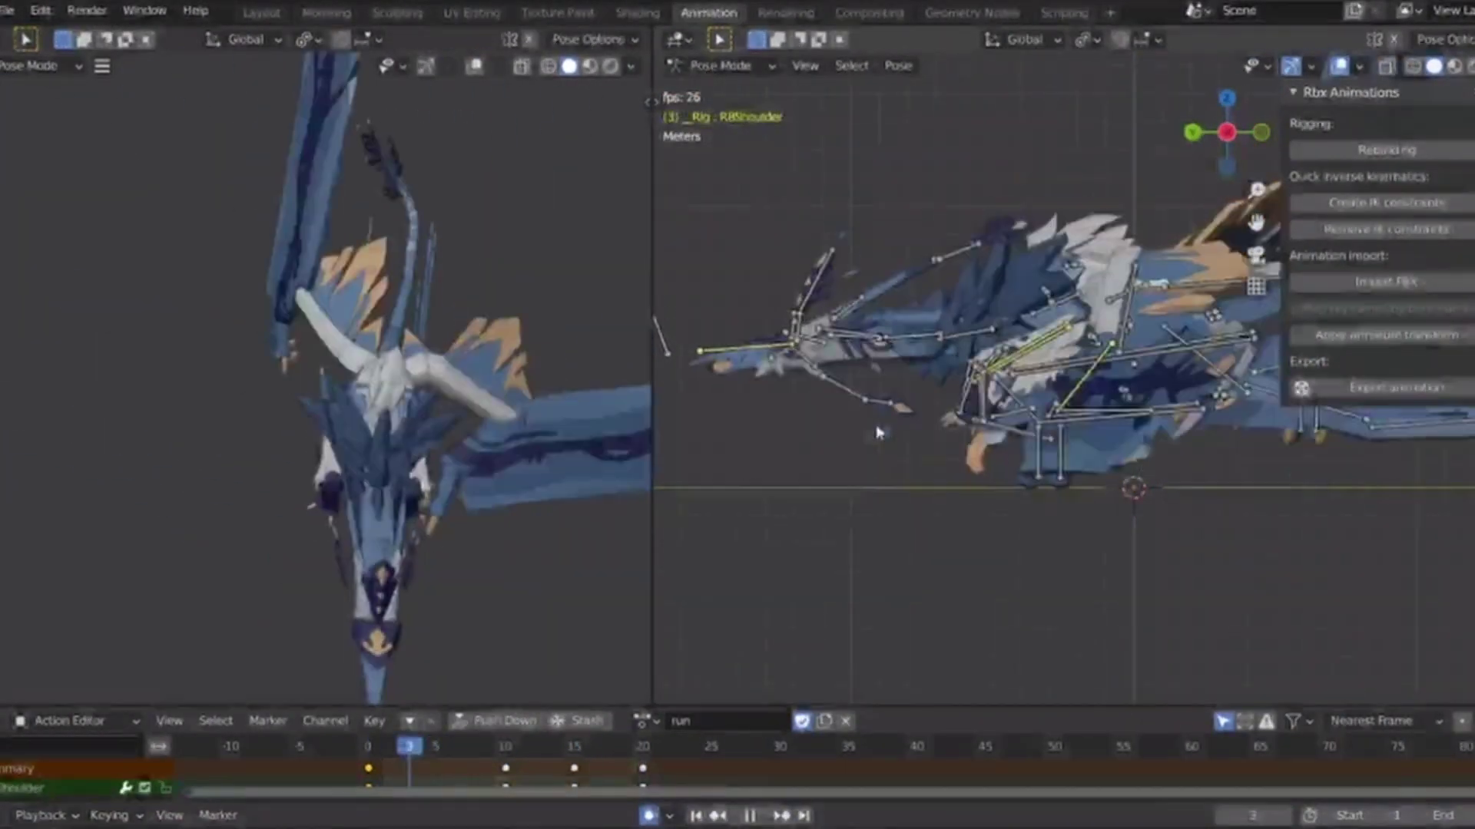
pyautogui.press('space')
pyautogui.press('ctrl+KP_3')
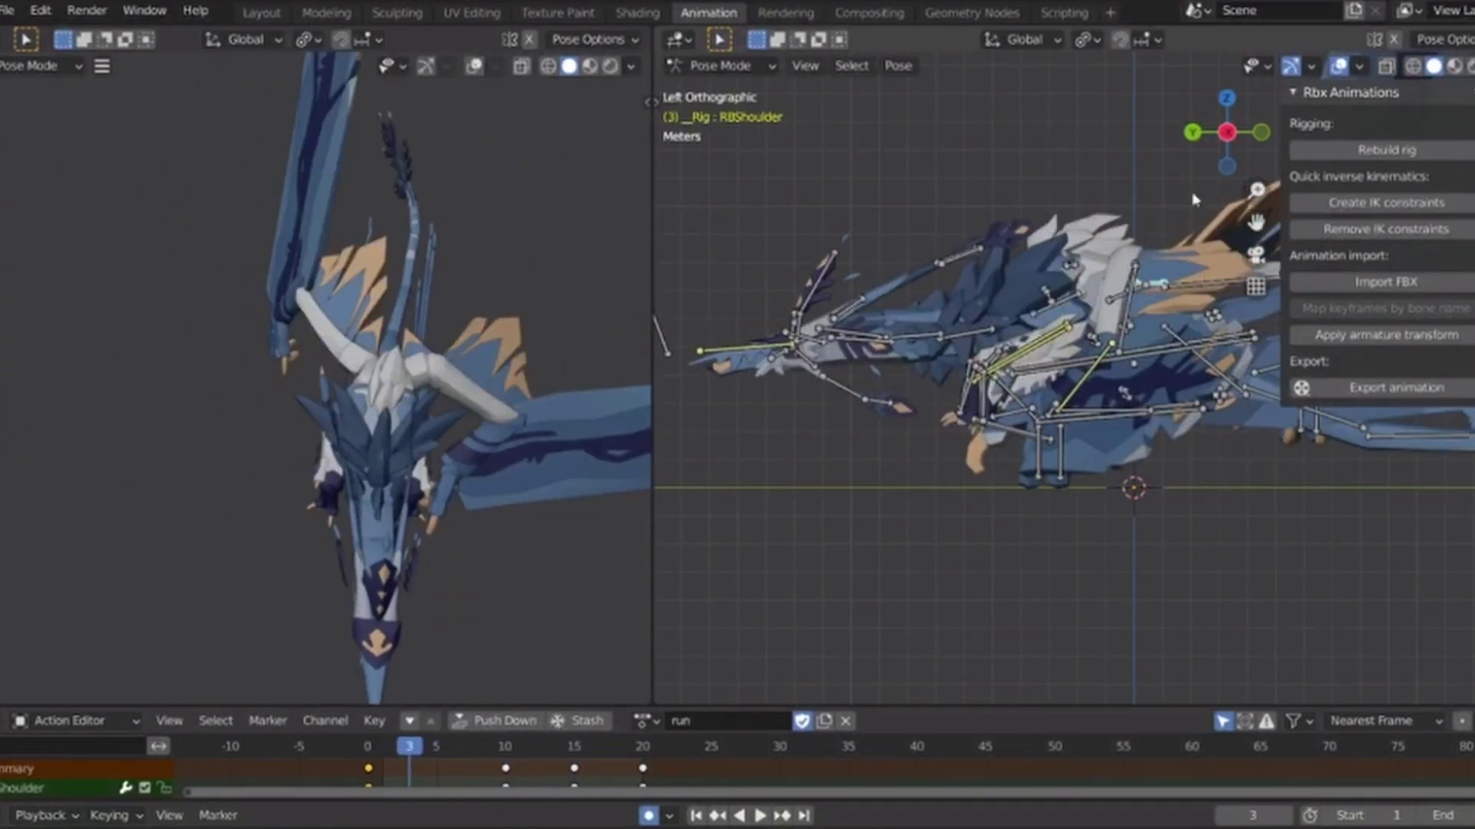
pyautogui.press('ctrl+KP_1')
pyautogui.press('KP_1')
pyautogui.scroll(2, 1063, 311)
pyautogui.press('space')
pyautogui.press('space')
# Rotate the LBShoulder bone at frame 5 in the front view.
pyautogui.click(946, 288)
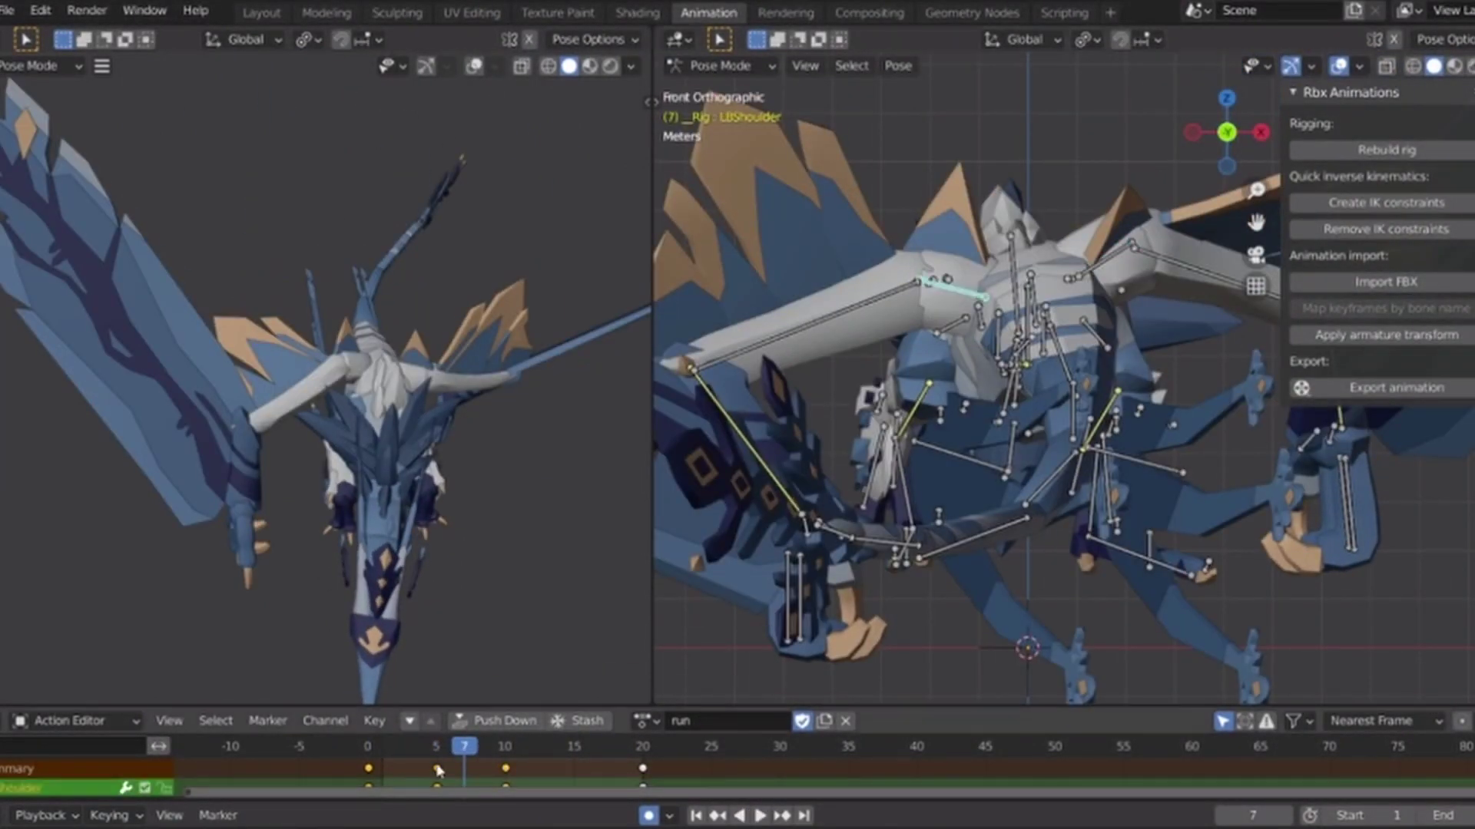
pyautogui.moveTo(461, 748)
pyautogui.mouseDown()
pyautogui.moveTo(421, 756)
pyautogui.moveTo(444, 756)
pyautogui.mouseUp()
pyautogui.press('r')
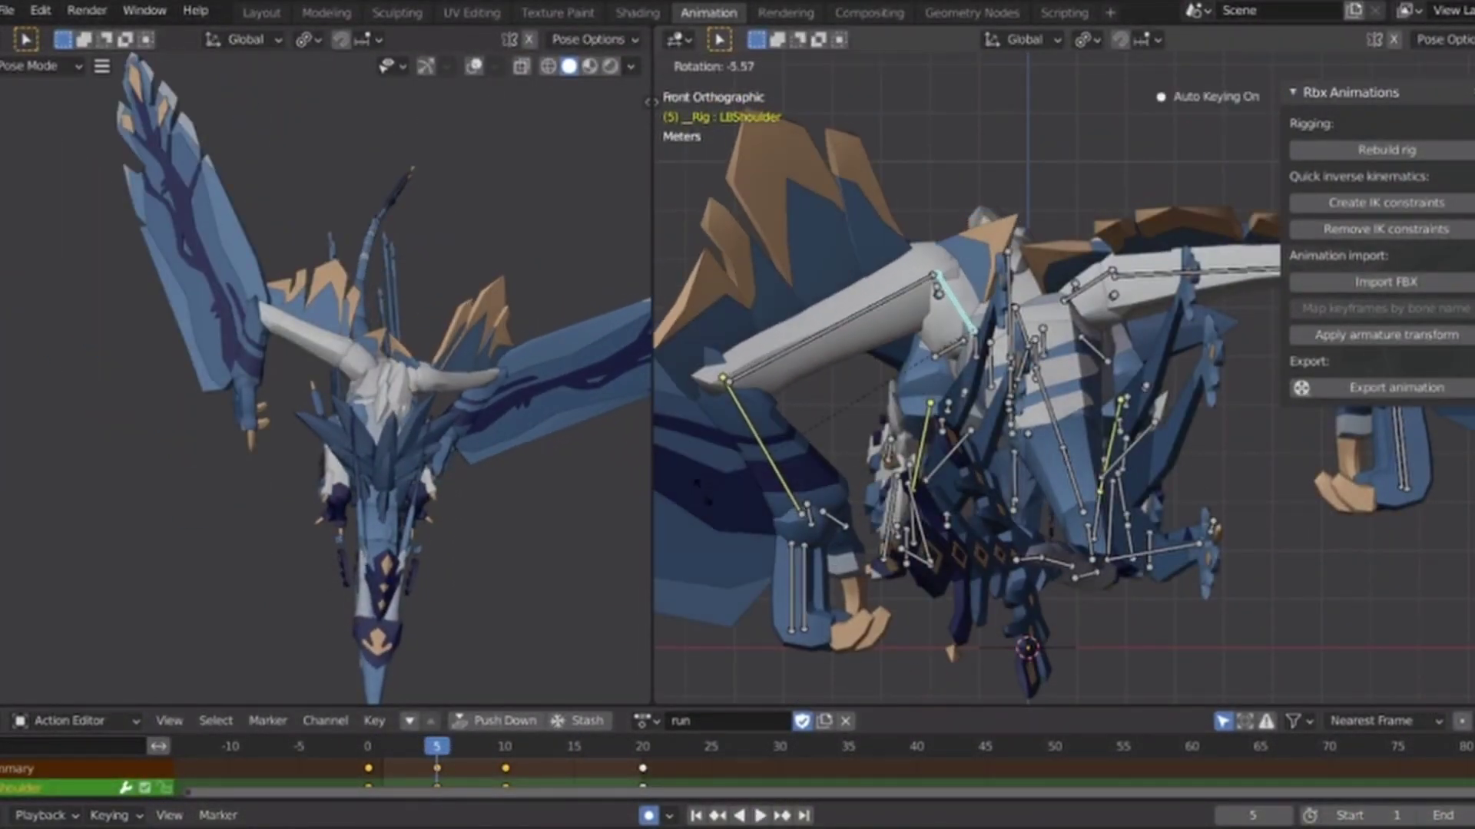
pyautogui.click(935, 540)
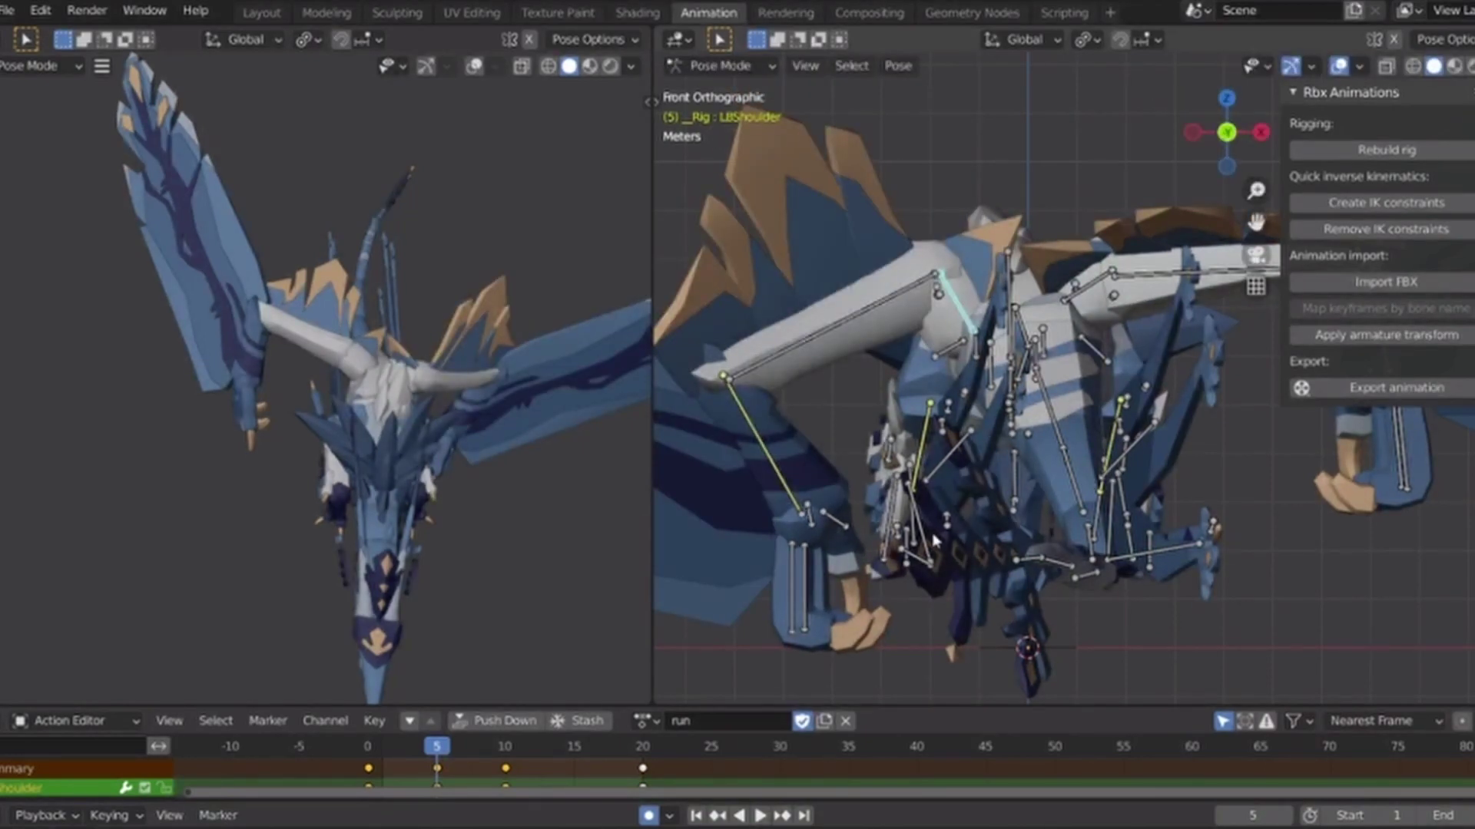
# Copy the leg-ik.L keyframe from frame 0 to frame 10 and set its interpolation mode to Bezier.
pyautogui.press('Left')
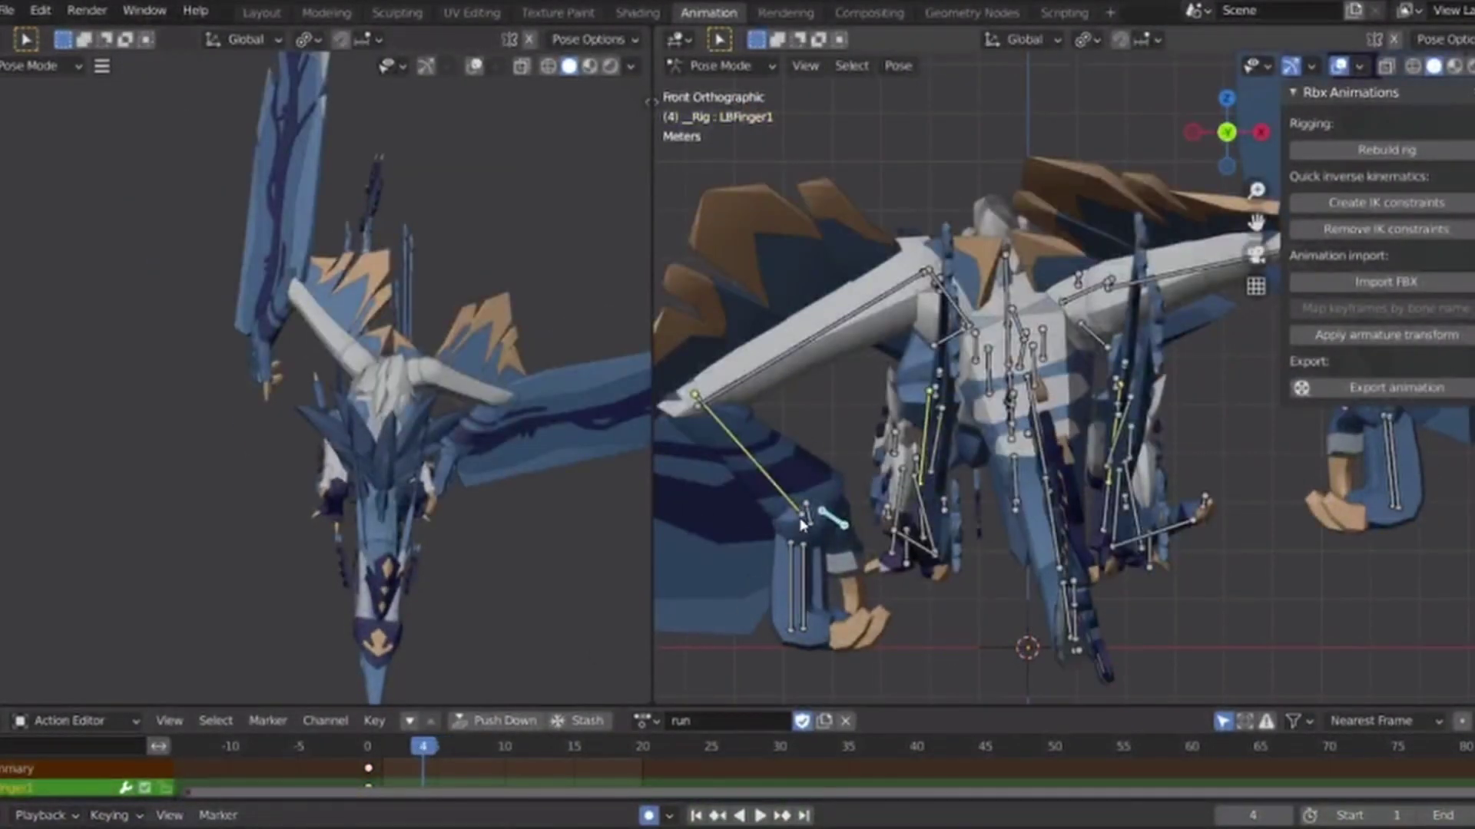
pyautogui.moveTo(427, 759); pyautogui.dragTo(370, 772)
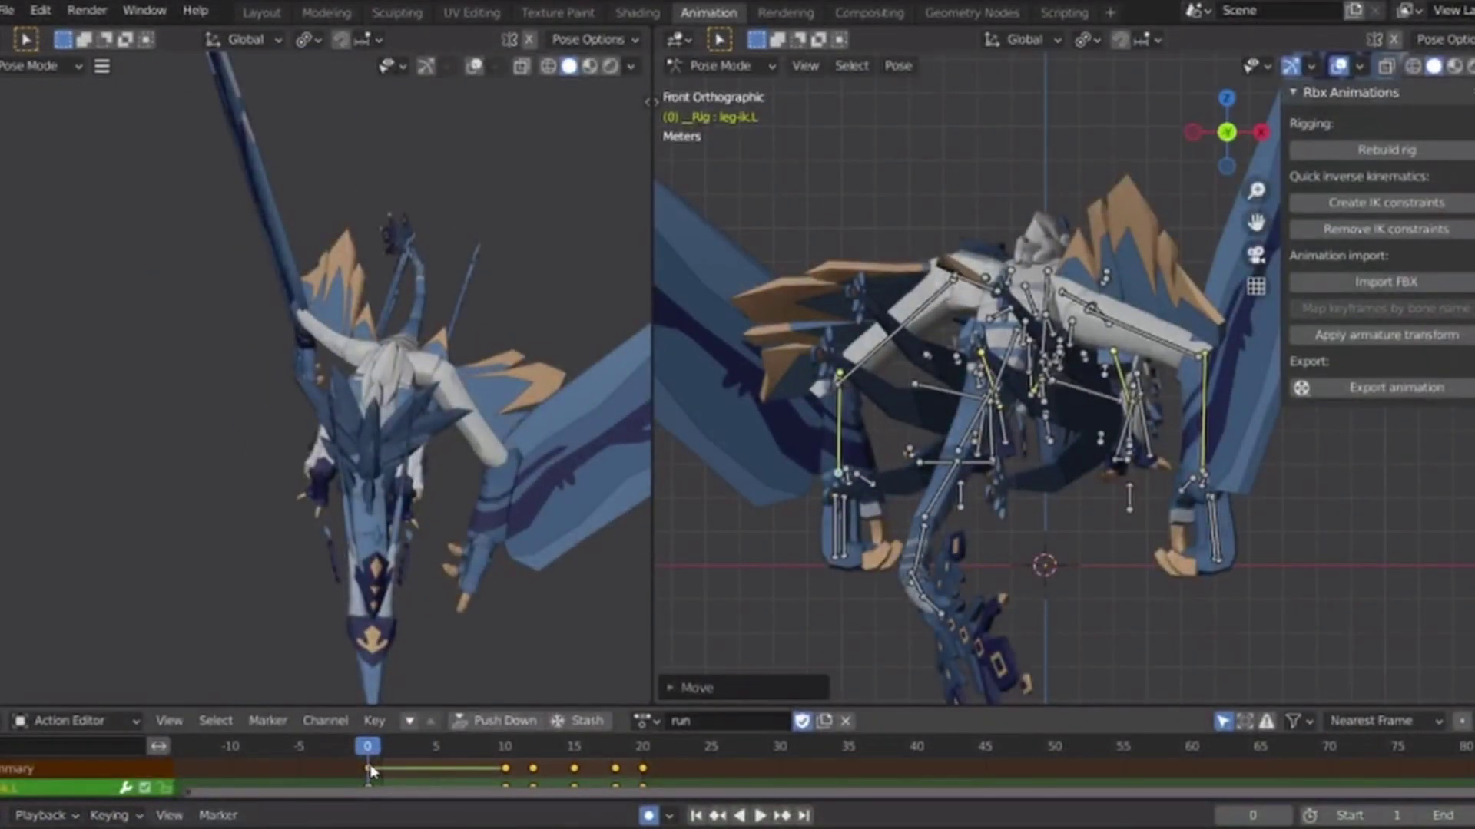
pyautogui.moveTo(456, 759); pyautogui.dragTo(507, 760)
pyautogui.hotkey('ctrl', 'v')
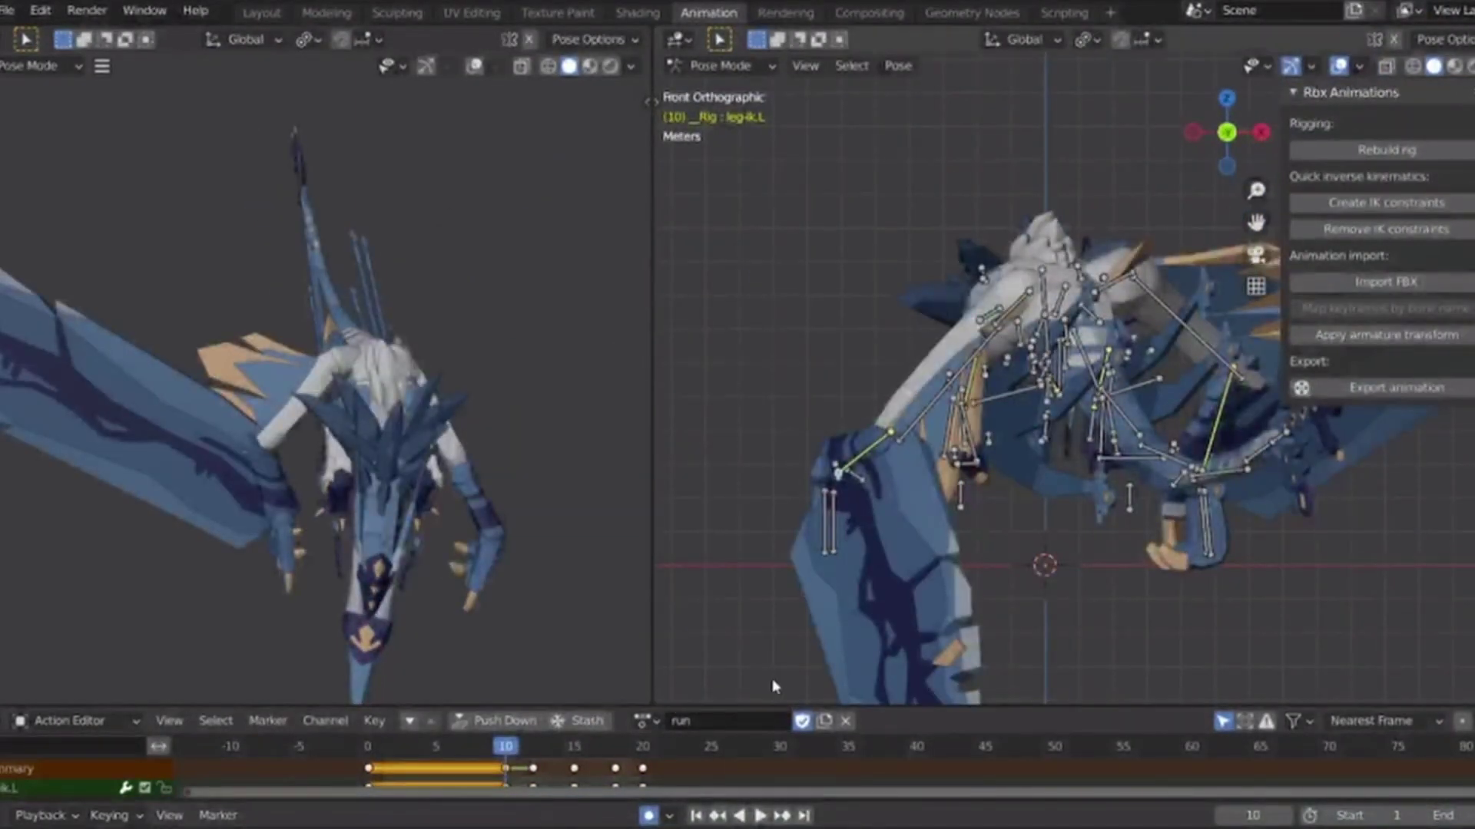
pyautogui.rightClick(509, 771)
pyautogui.moveTo(495, 678)
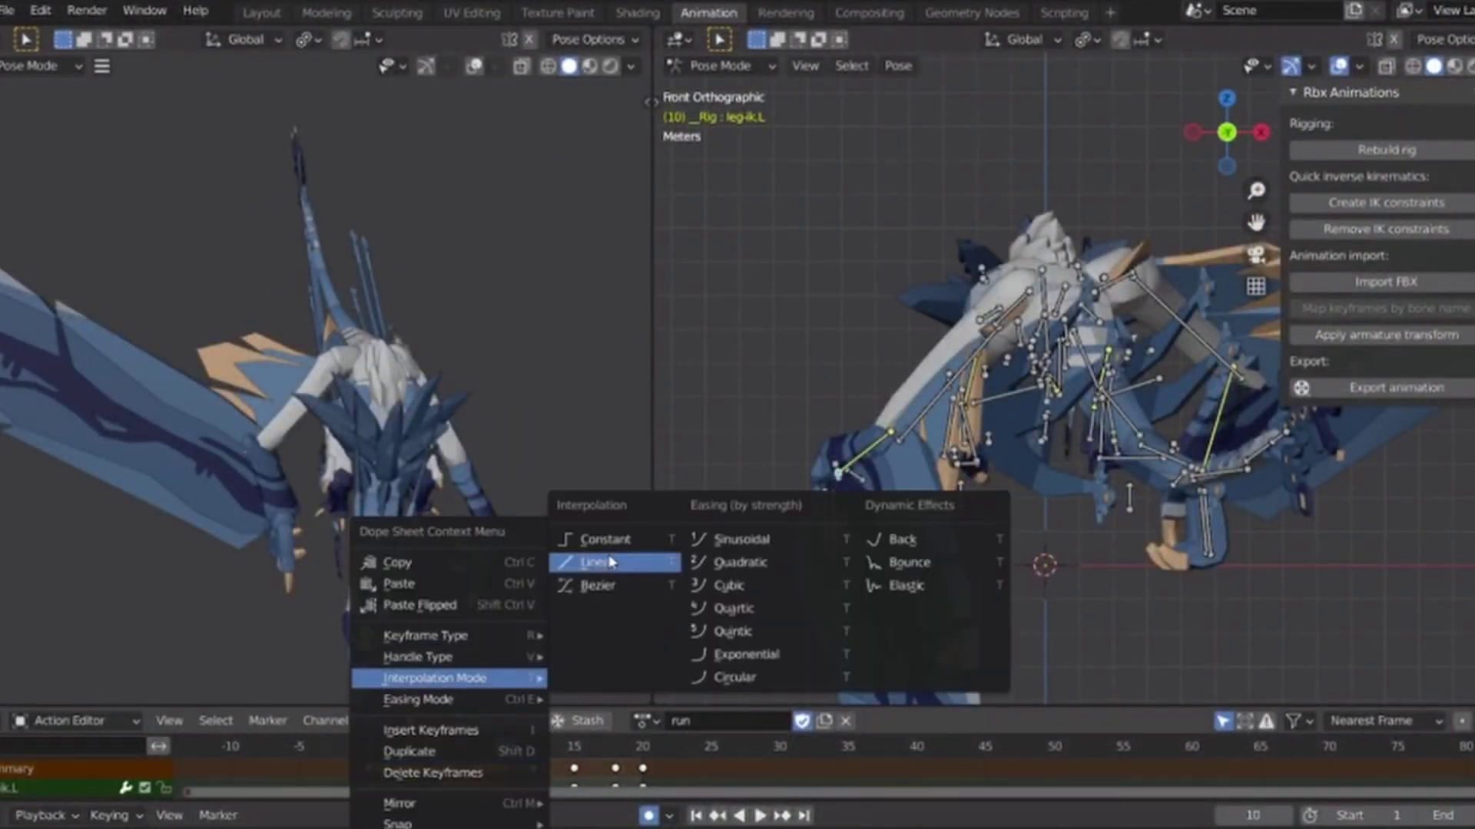
pyautogui.click(604, 585)
# Move the leg-ik.L bone about -11.52 m along the global Y axis at frame 10.
pyautogui.click(1193, 134)
pyautogui.scroll(-2, 1065, 378)
pyautogui.press('g')
pyautogui.press('y')
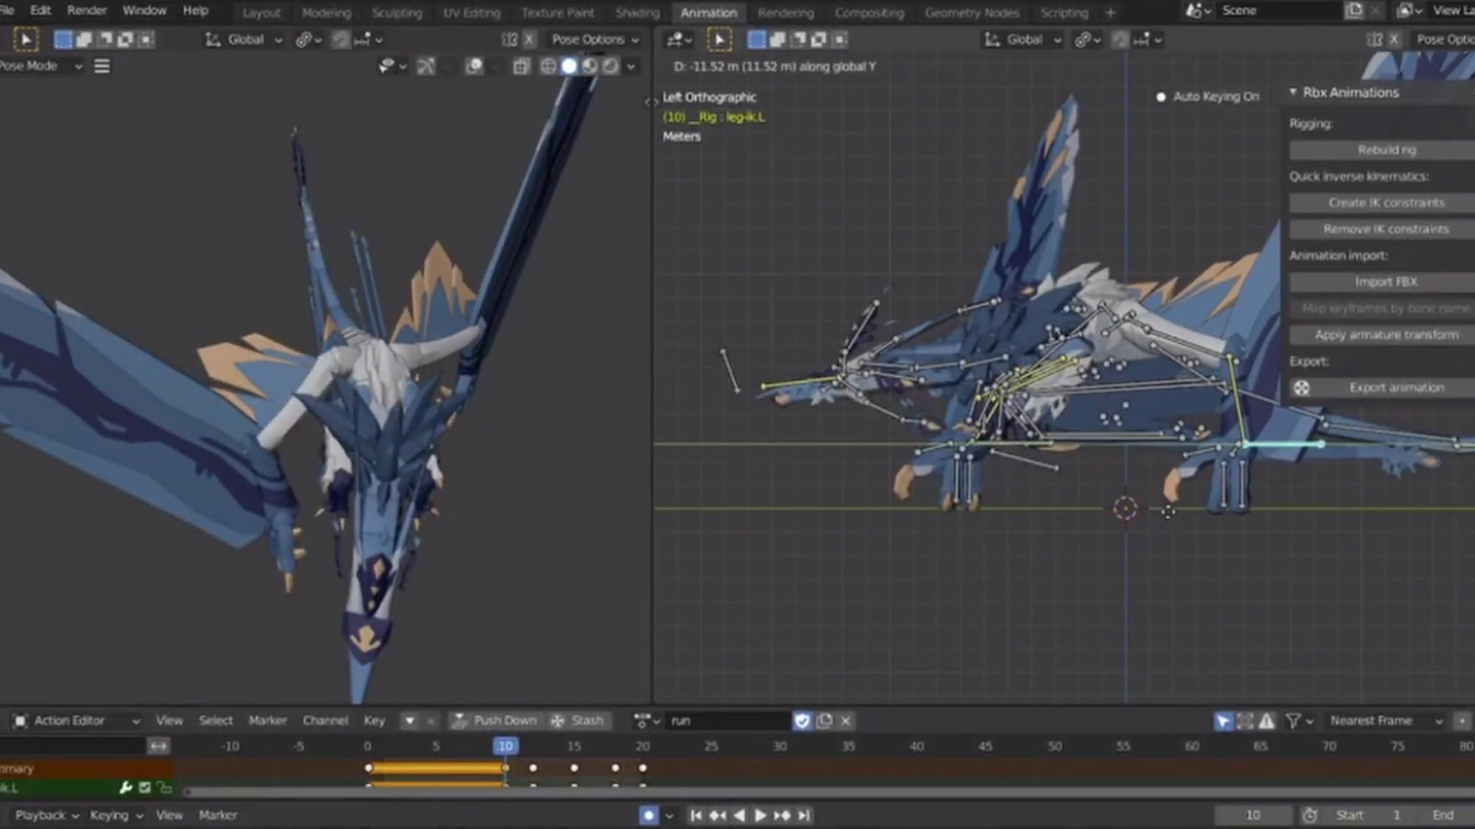
pyautogui.click(1167, 511)
# Play back the run cycle and examine the wing and leg motion from the left, back and top views.
pyautogui.press('space')
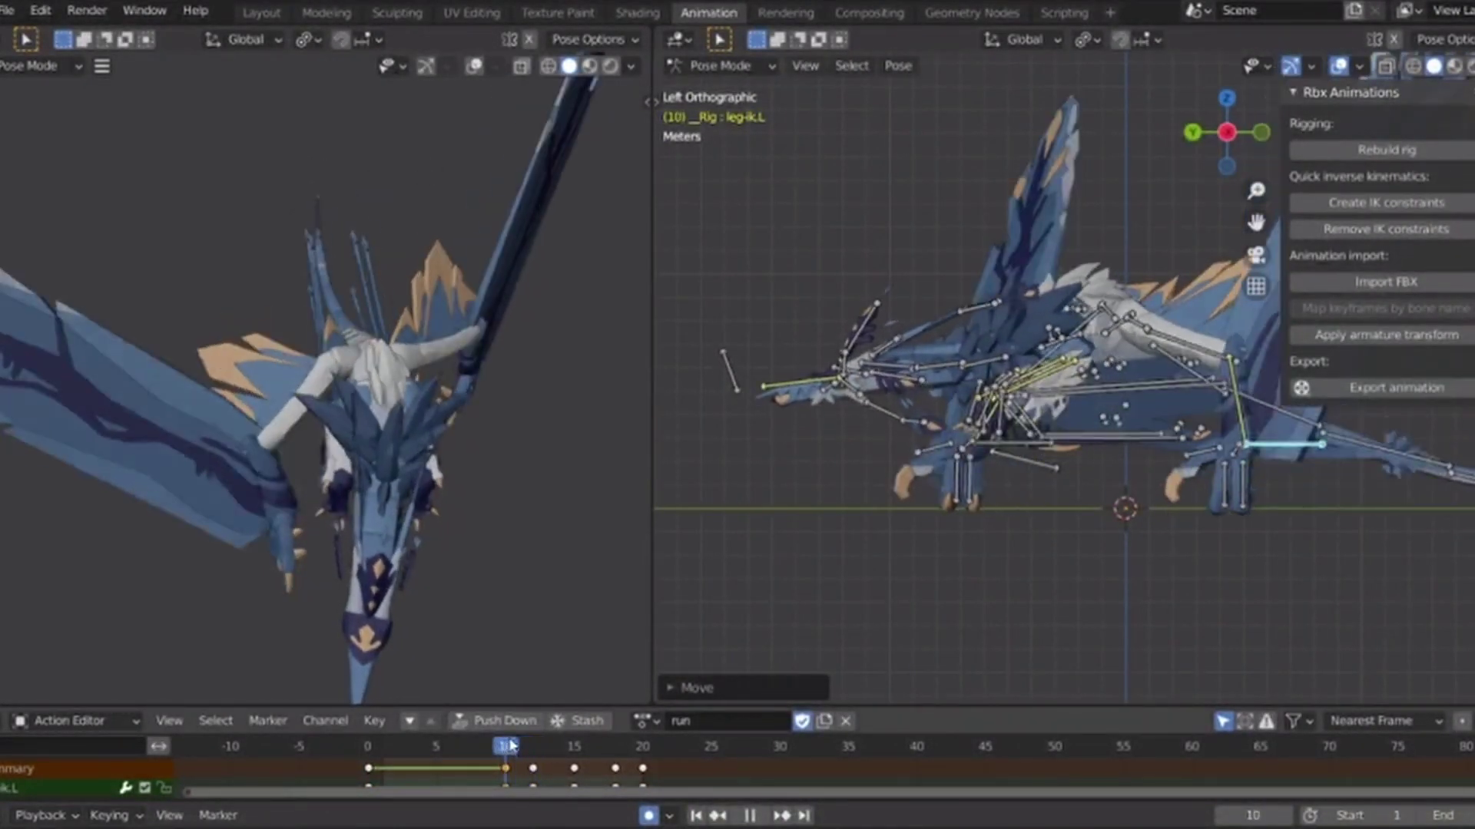
pyautogui.press('space')
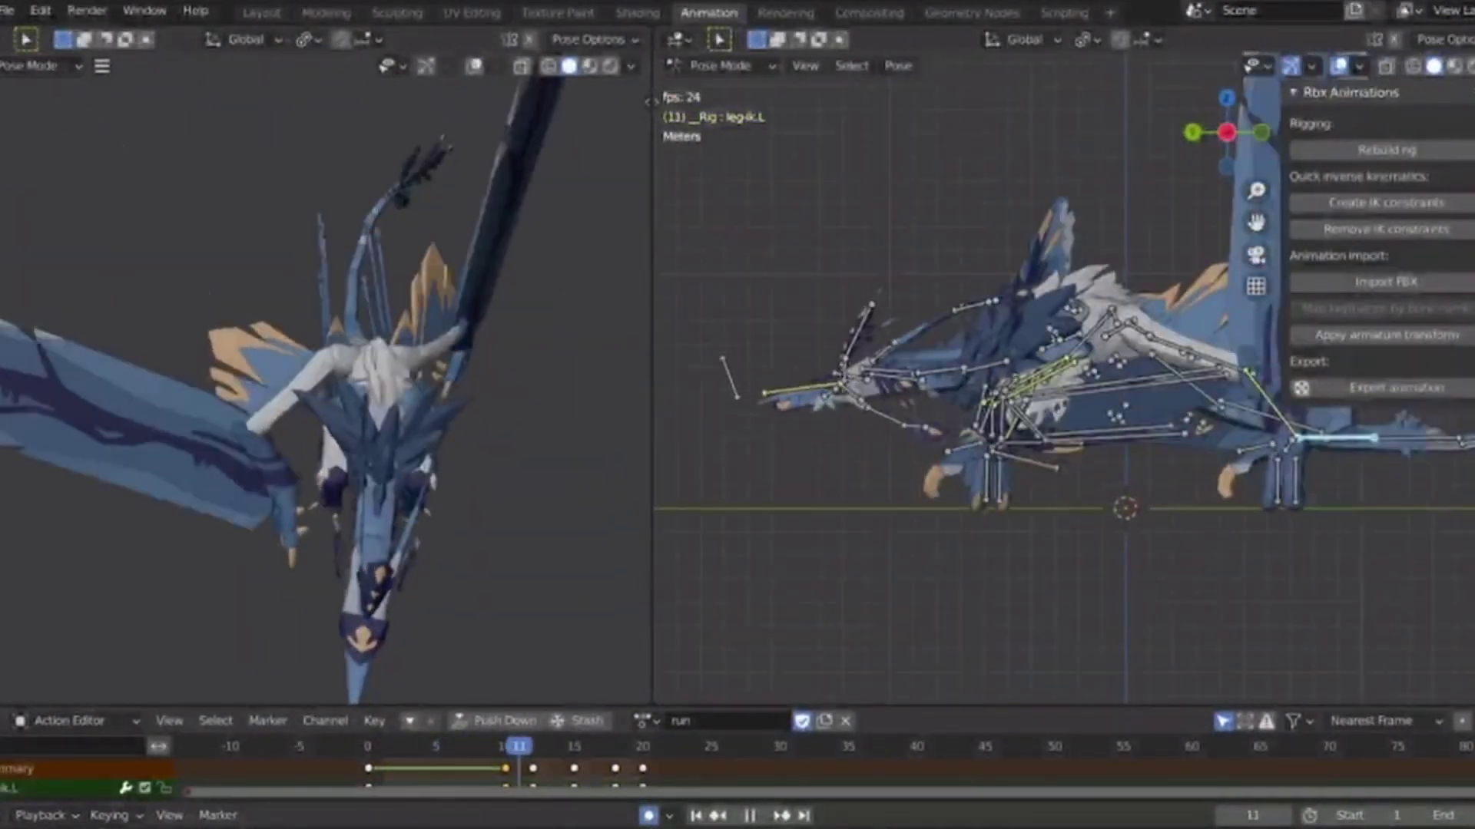
pyautogui.keyDown('shift'); pyautogui.moveTo(908, 488); pyautogui.dragTo(839, 494, button='middle'); pyautogui.keyUp('shift')
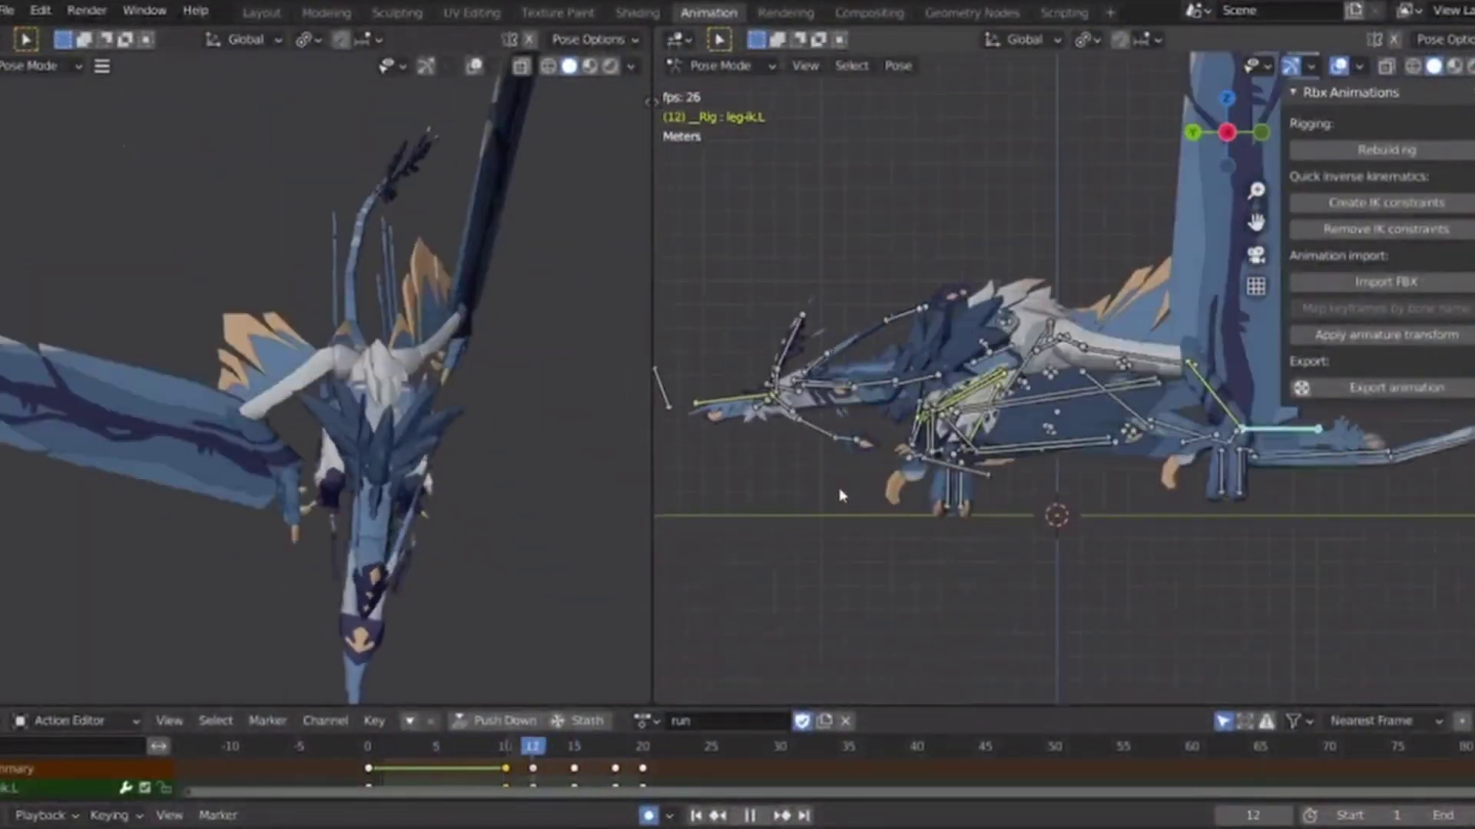
pyautogui.click(1192, 132)
pyautogui.keyDown('shift'); pyautogui.moveTo(957, 418); pyautogui.dragTo(729, 458, button='middle'); pyautogui.keyUp('shift')
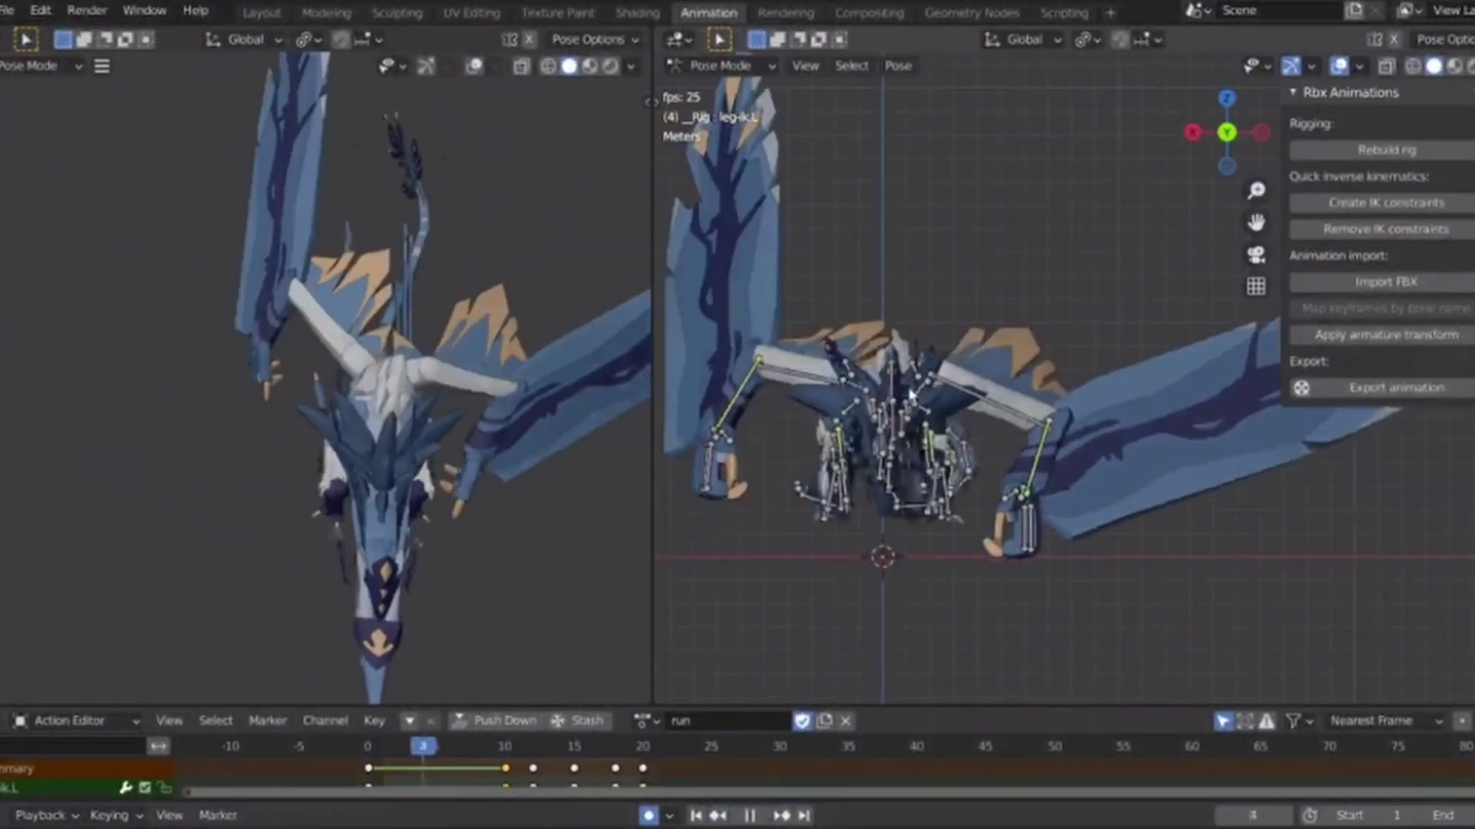
pyautogui.press('space')
pyautogui.click(368, 768)
pyautogui.press('space')
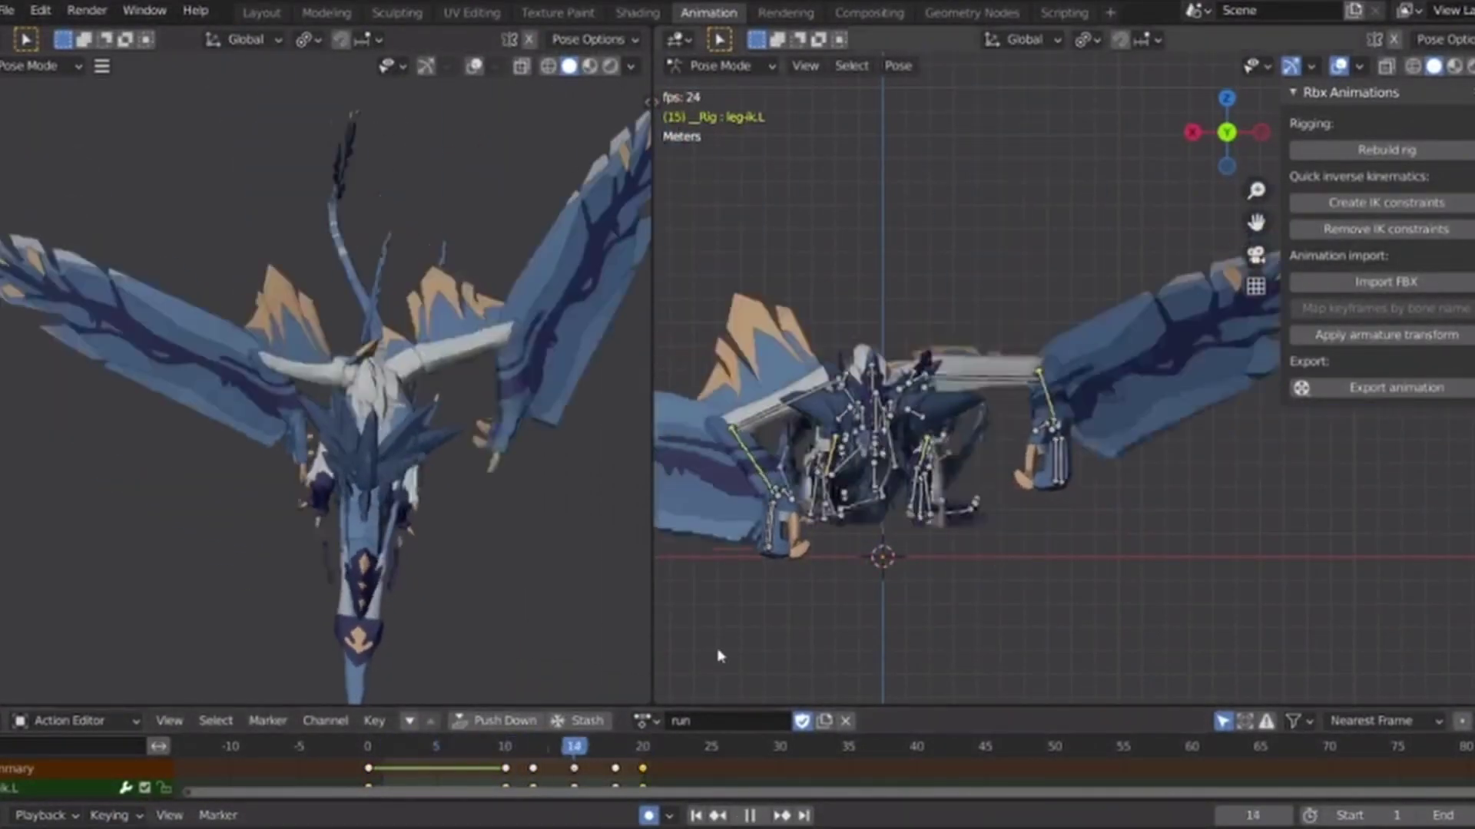
pyautogui.scroll(-3, 1103, 226)
pyautogui.click(1260, 132)
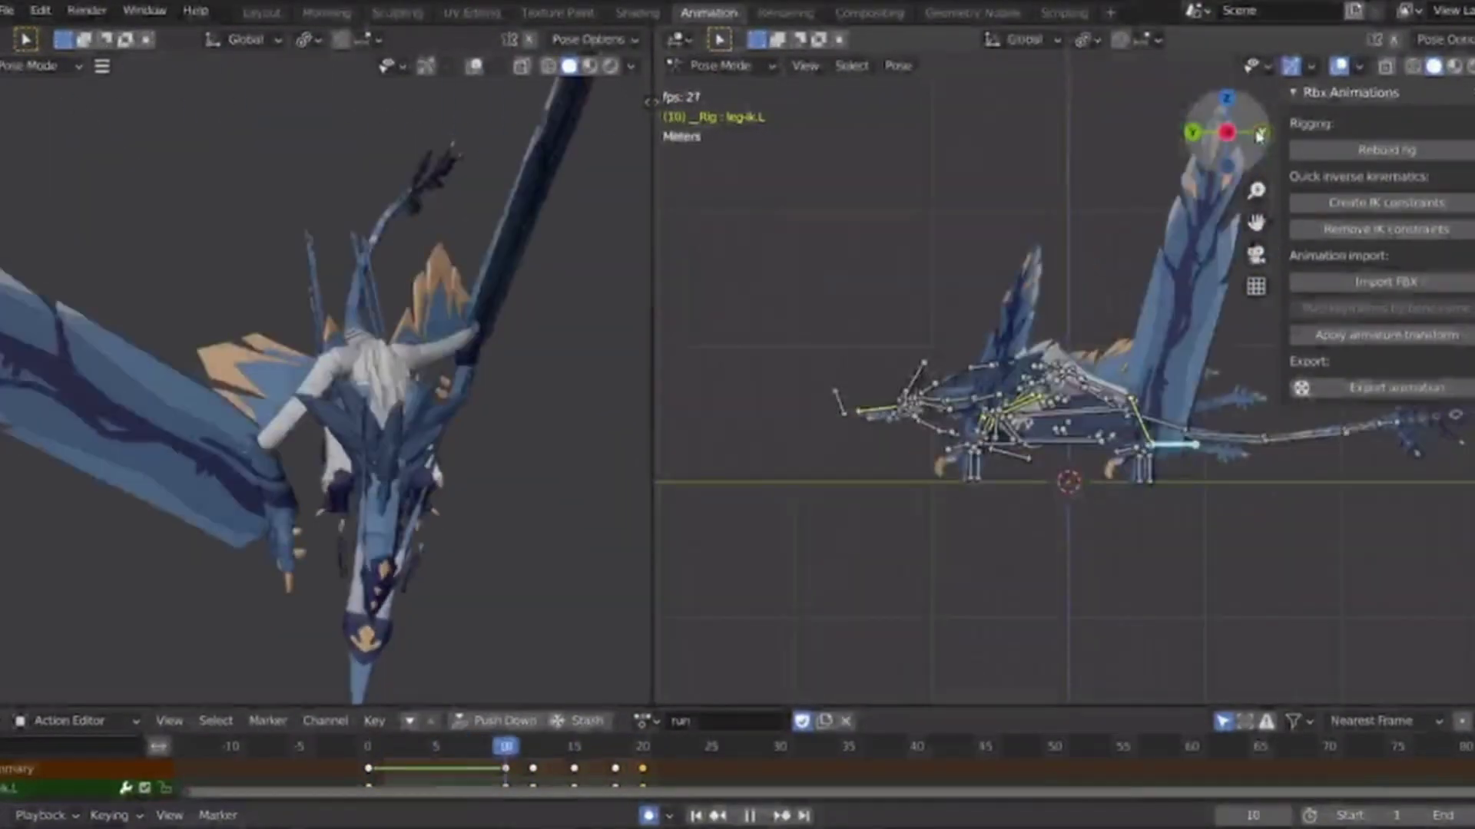
pyautogui.click(1226, 99)
pyautogui.keyDown('shift'); pyautogui.moveTo(982, 456); pyautogui.dragTo(892, 468, button='middle'); pyautogui.keyUp('shift')
pyautogui.scroll(5, 891, 468)
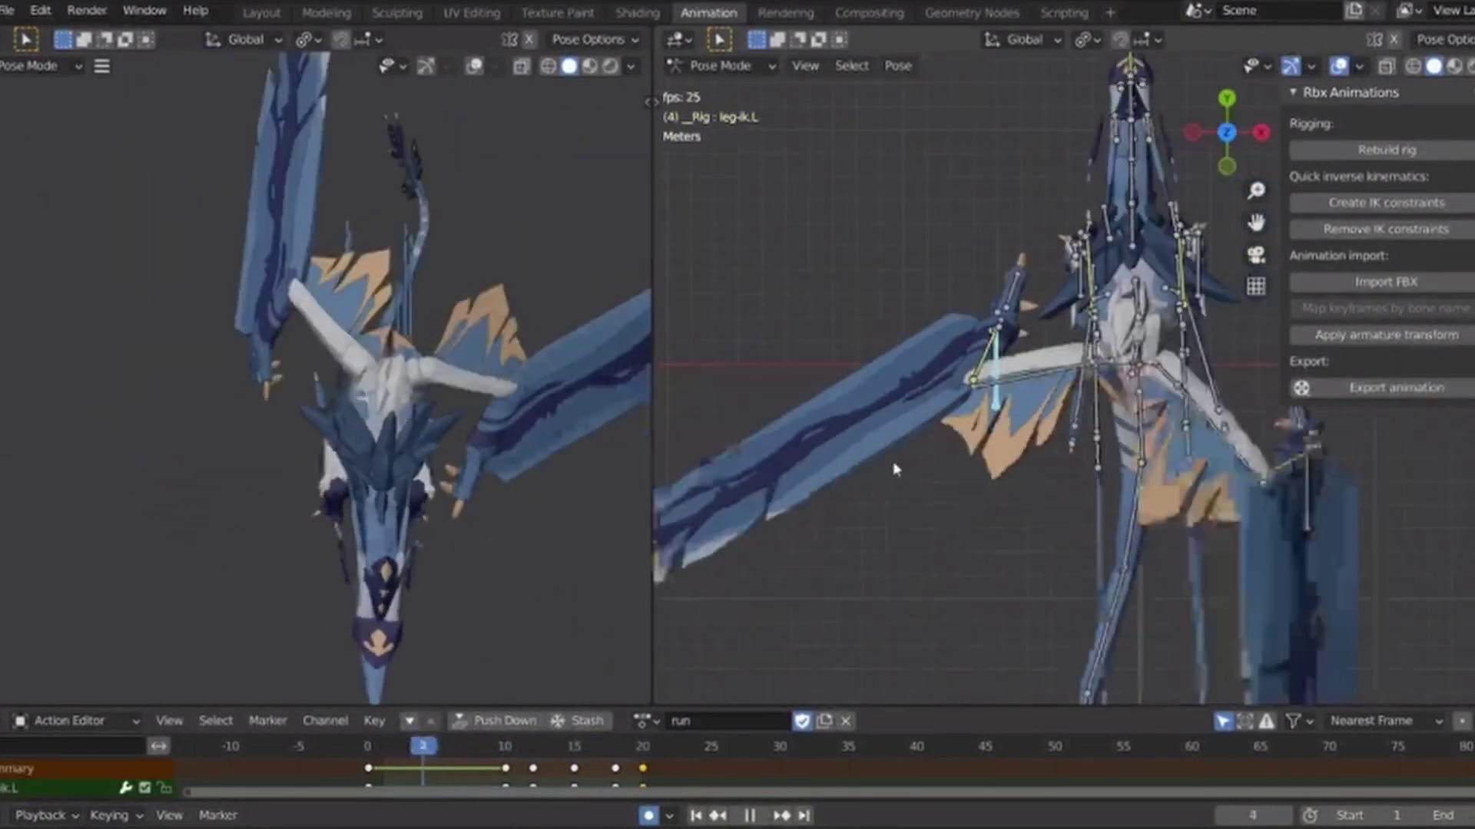
# Rotate the LBShoulder bone about -17.7 degrees at frame 10 in the top view.
pyautogui.press('space')
pyautogui.click(1095, 336)
pyautogui.moveTo(369, 747); pyautogui.dragTo(504, 751)
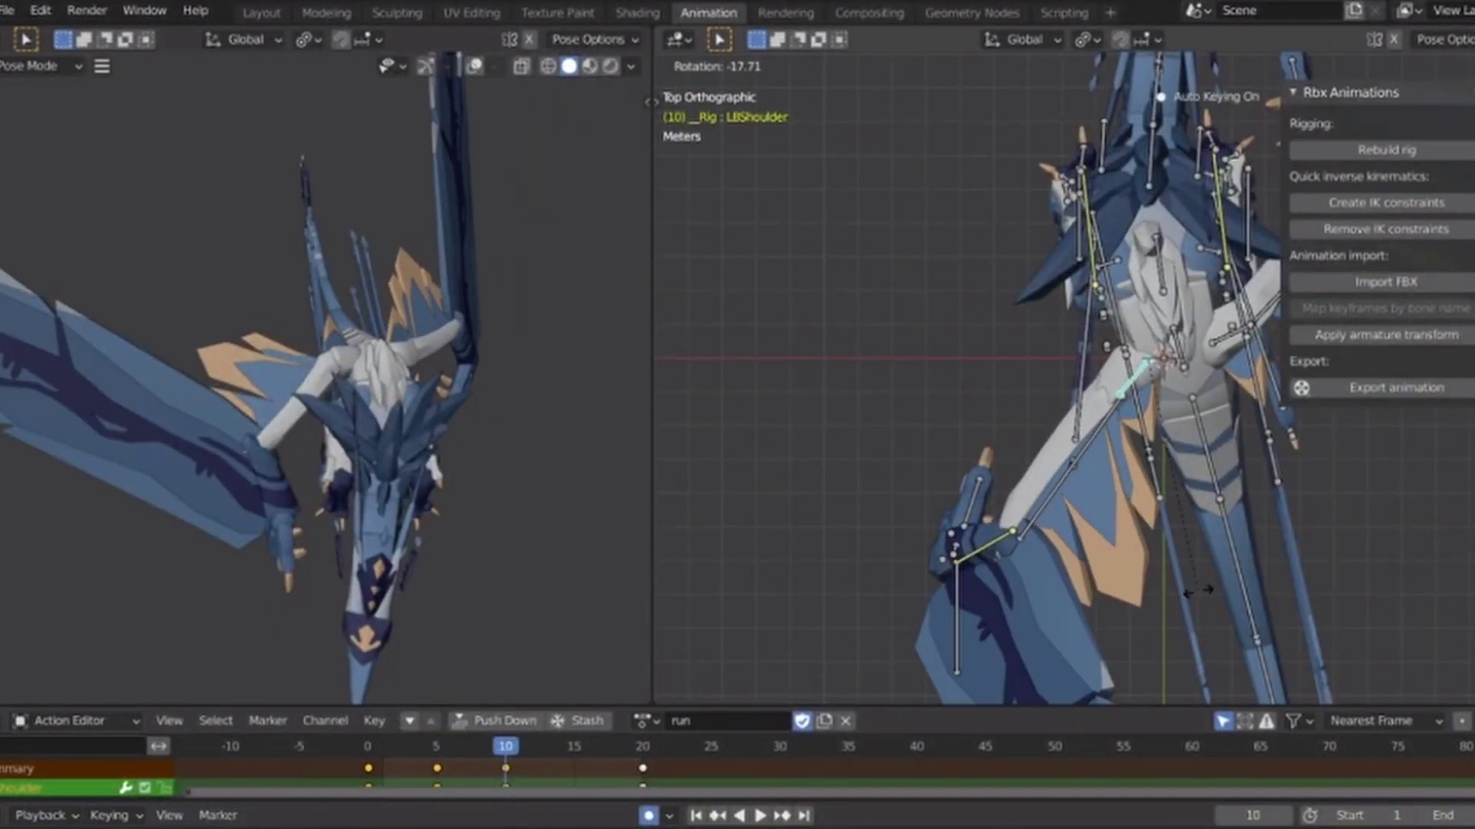
pyautogui.click(1197, 592)
pyautogui.scroll(-4, 1141, 577)
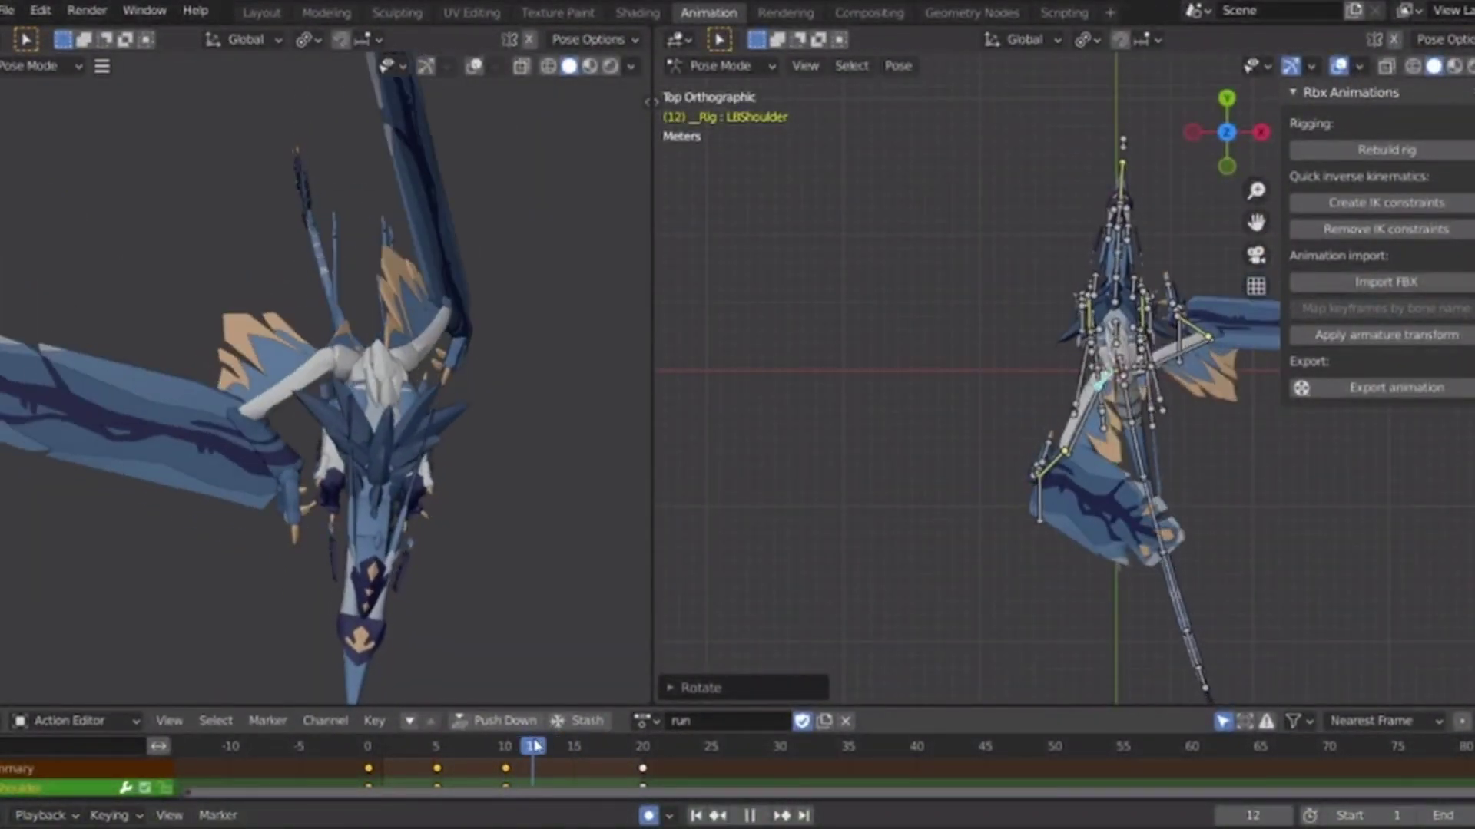
# Check the remaining frames, then adjust the LBShoulder rotation at frame 5 in the top view.
pyautogui.moveTo(535, 755); pyautogui.dragTo(615, 751)
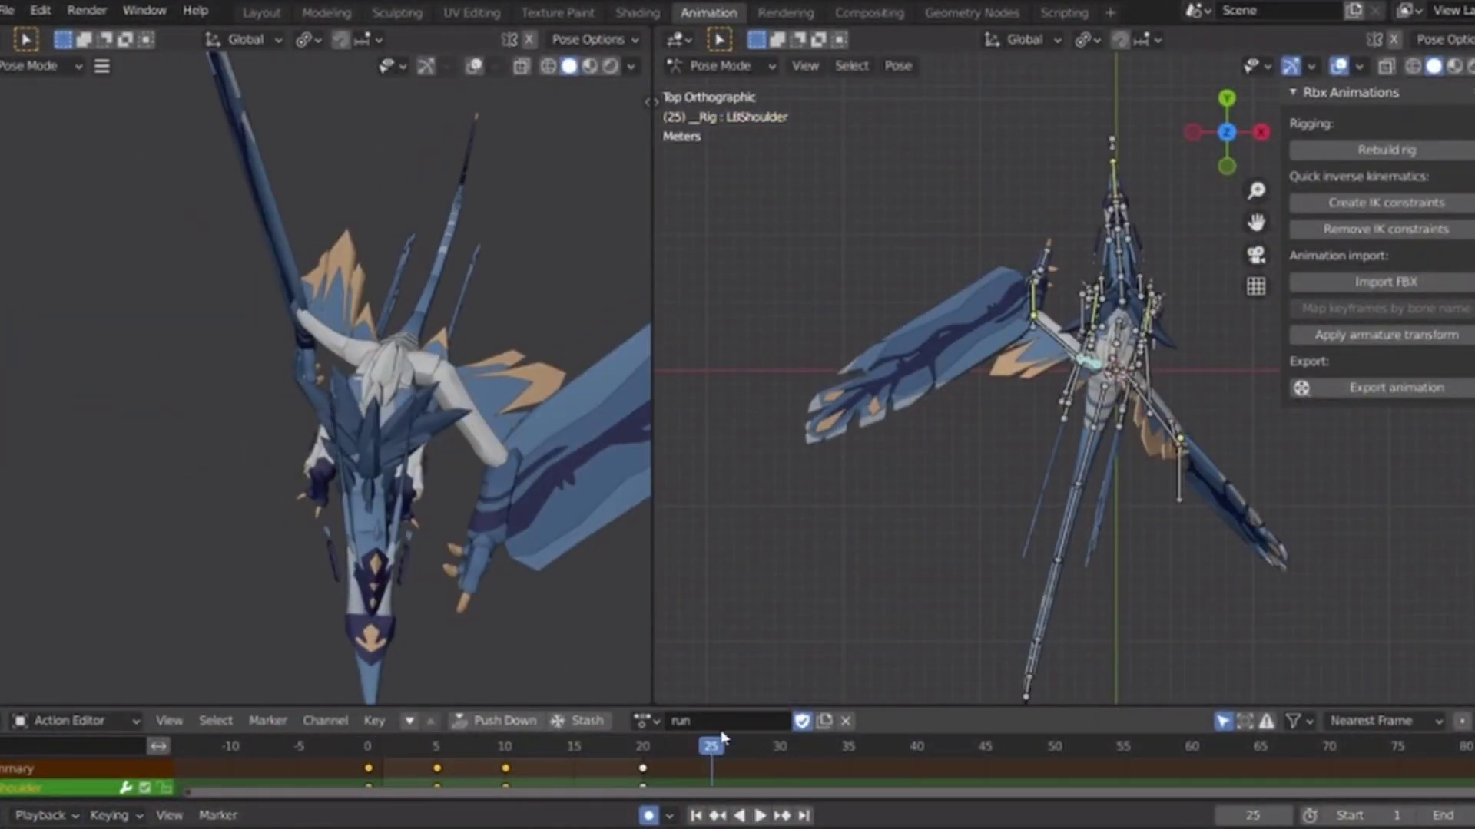
pyautogui.press('space')
pyautogui.press('space')
pyautogui.scroll(3, 1211, 211)
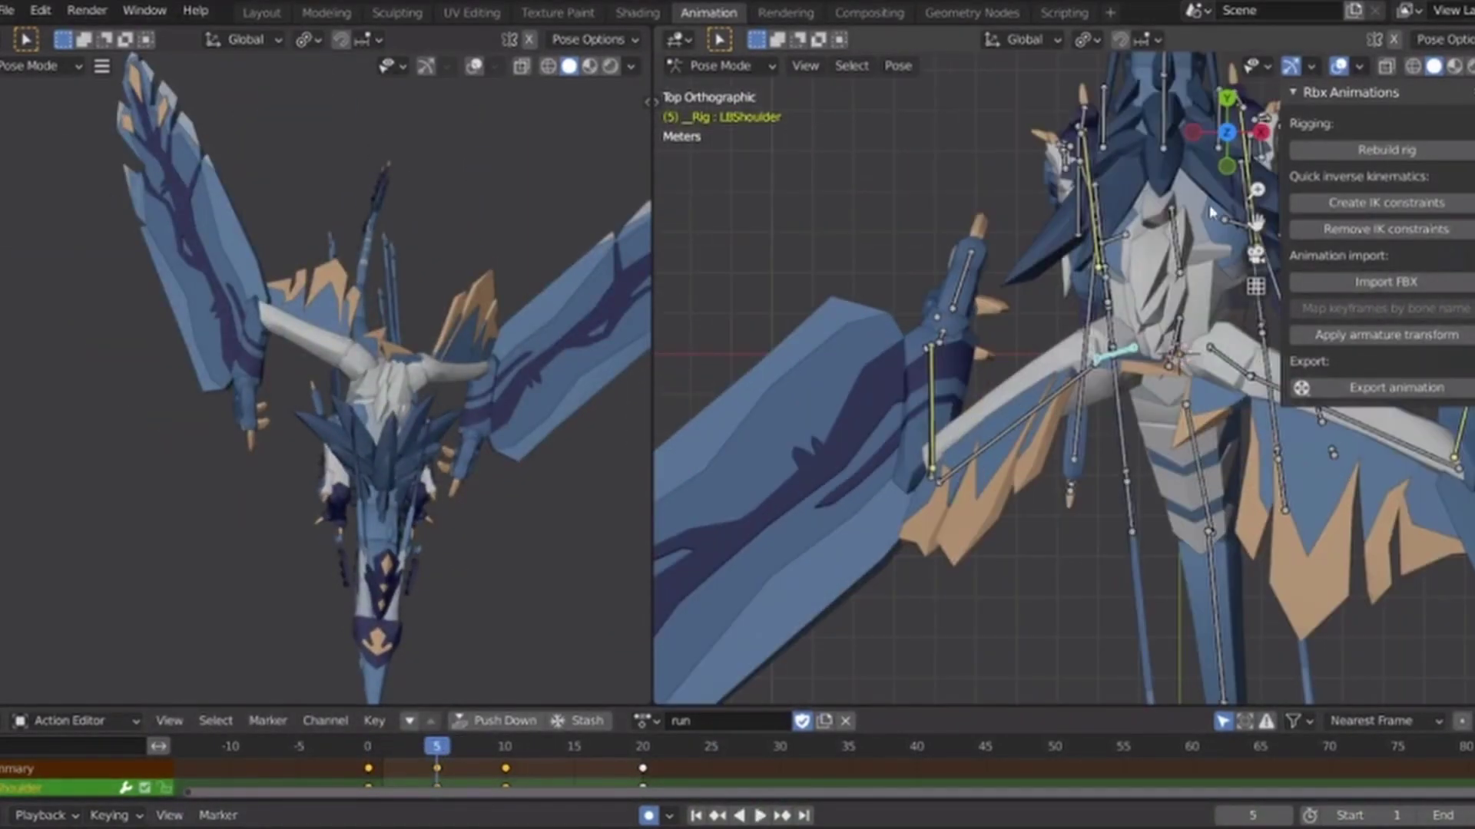
pyautogui.click(1226, 100)
pyautogui.press('r')
pyautogui.press('KP_7')
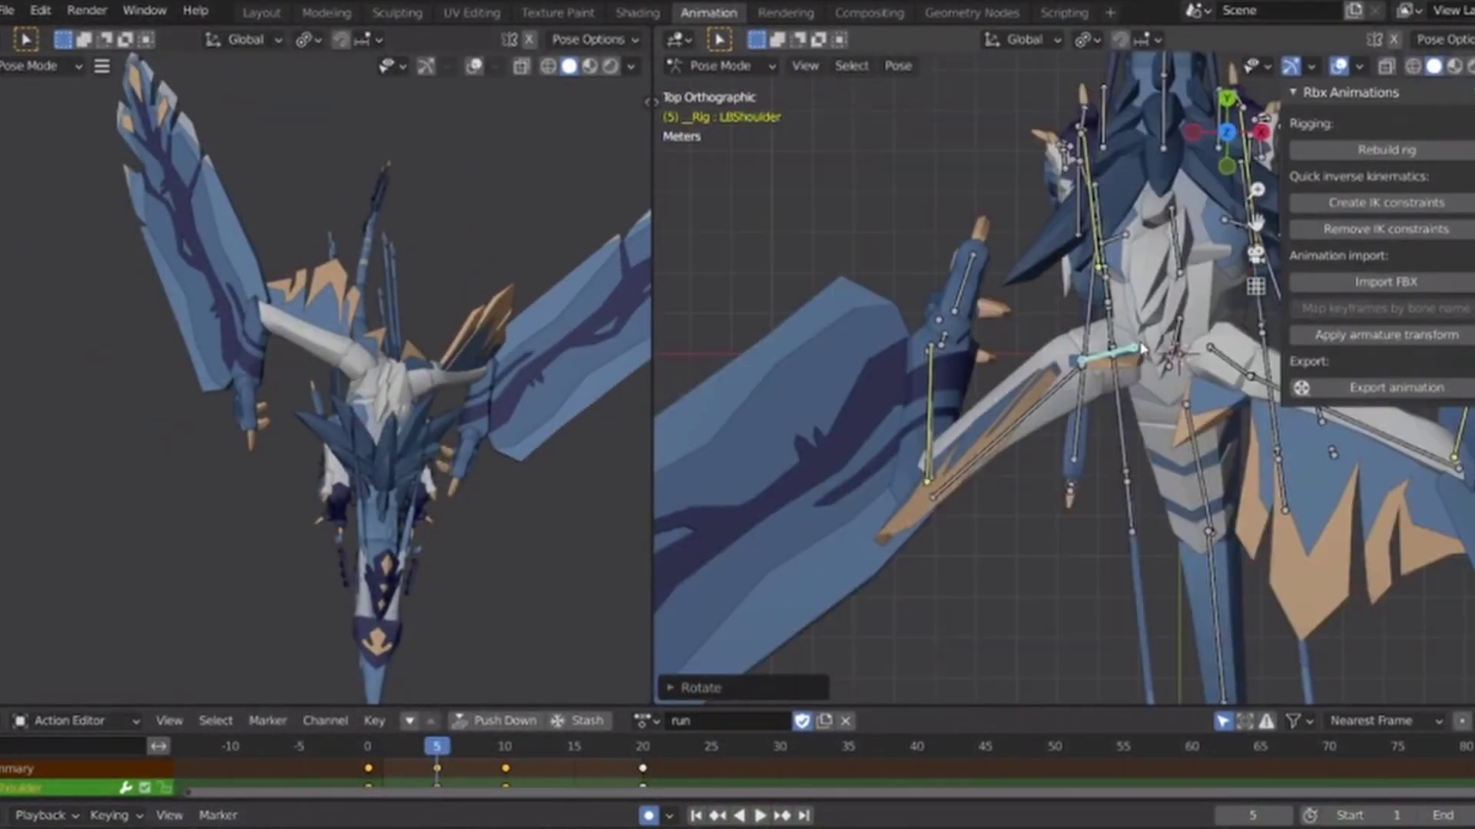
pyautogui.press('r')
# Play back the animation and check the shoulder motion from the left and back views.
pyautogui.press('space')
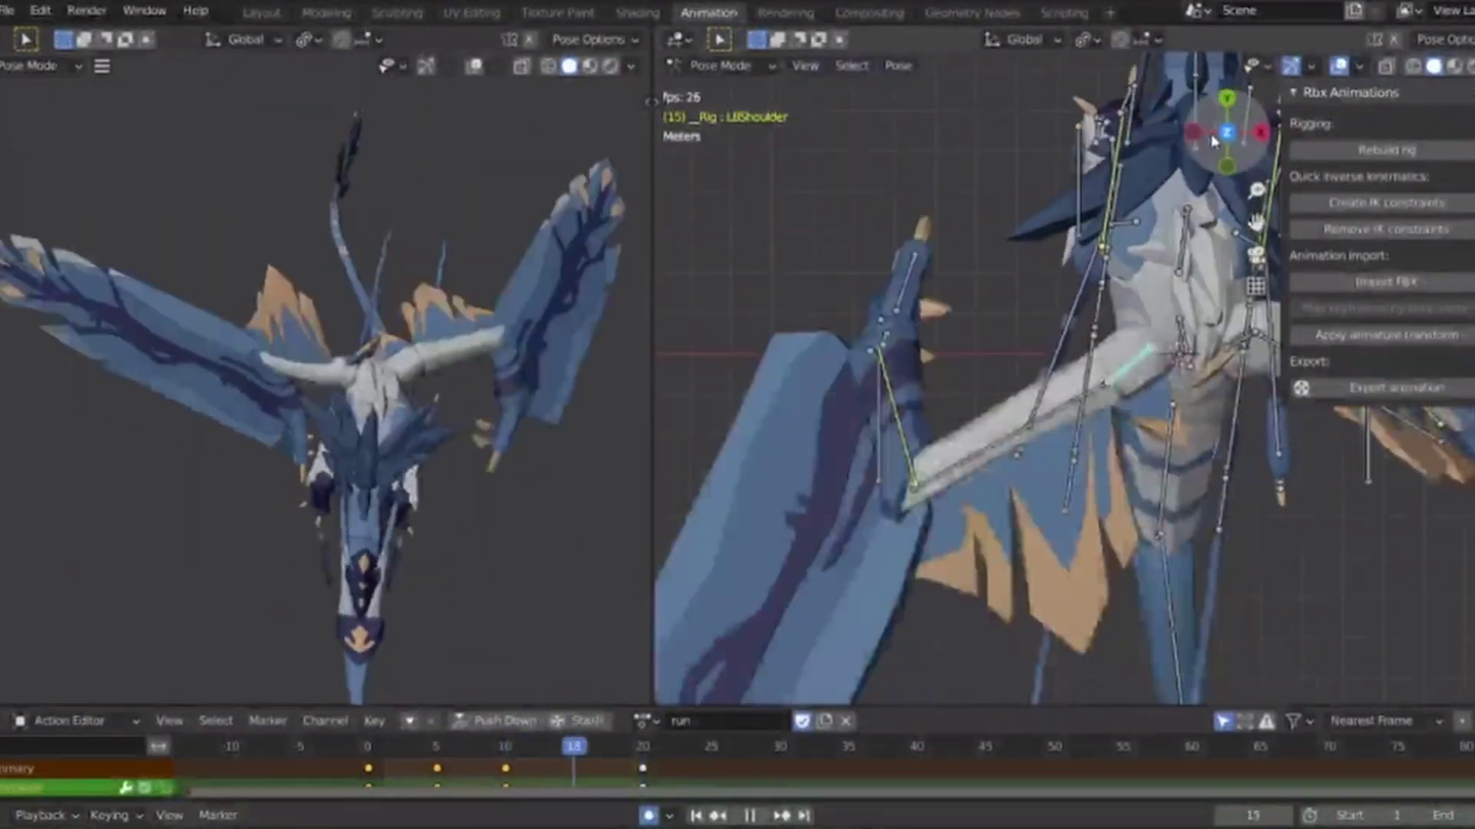
pyautogui.press('KP_3')
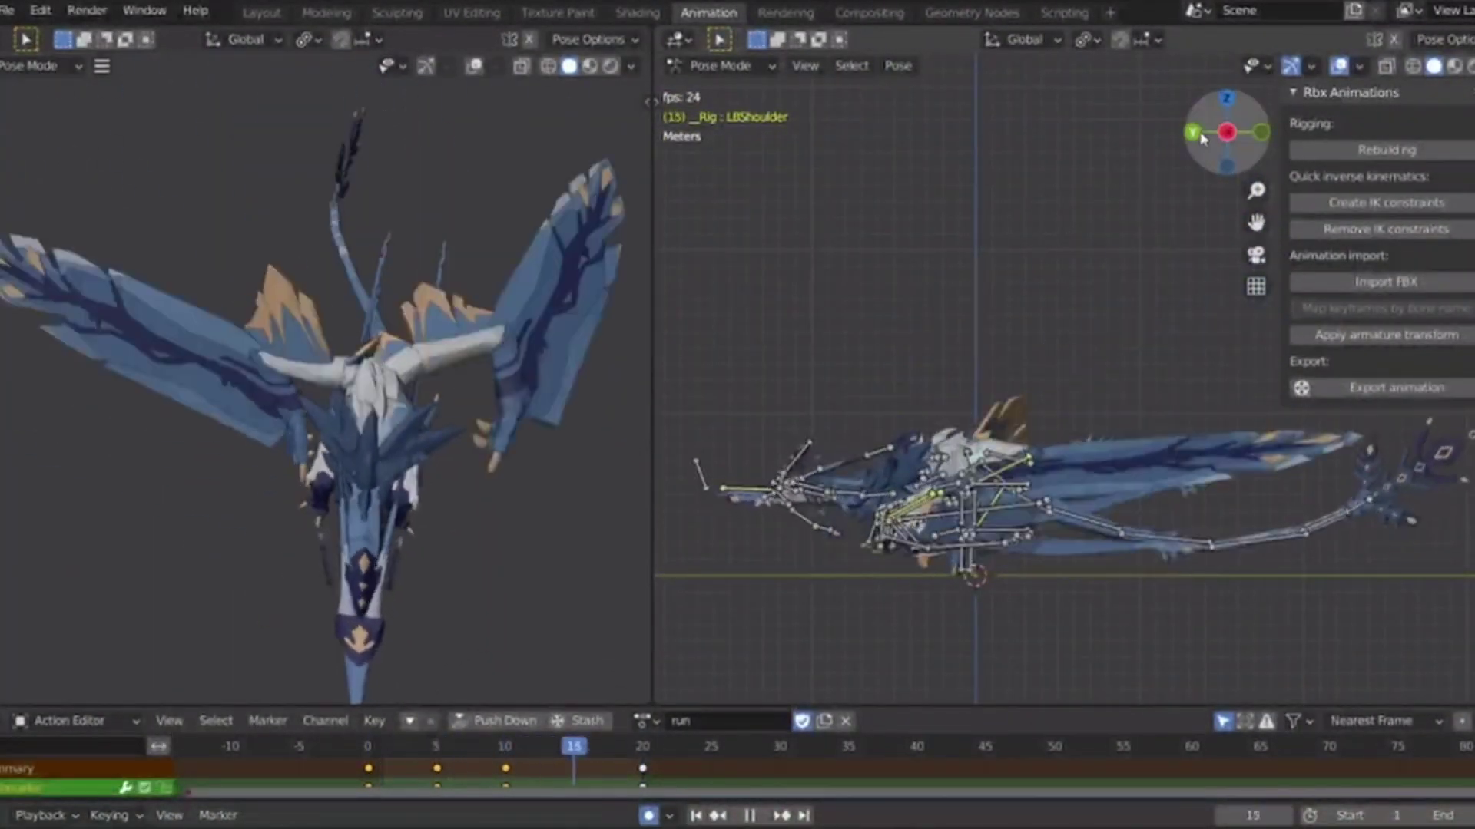
pyautogui.press('ctrl+KP_1')
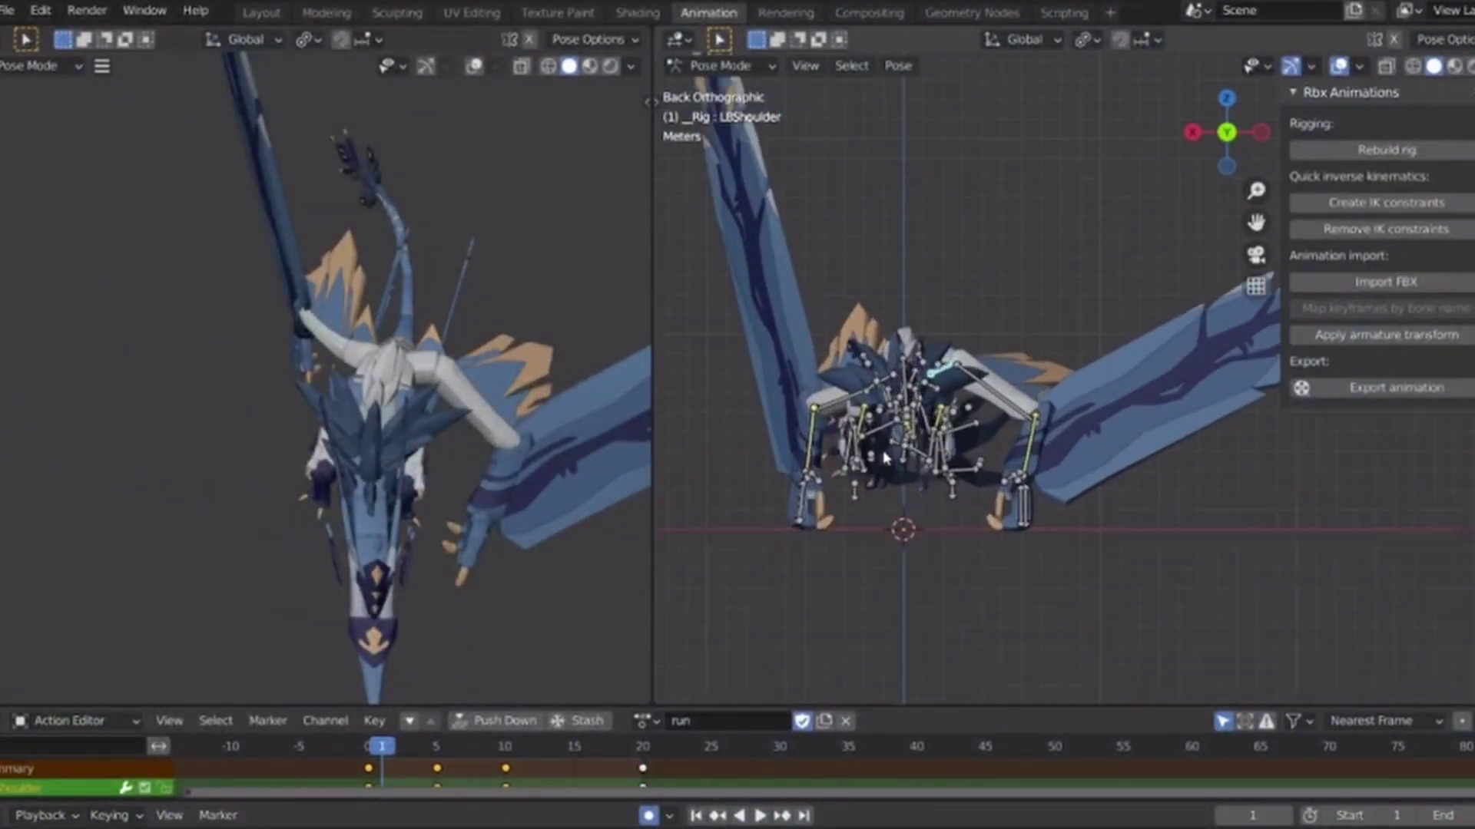
# Rotate the LBElbow bone at frame 5 in the left view, checking the wing from the front.
pyautogui.click(369, 747)
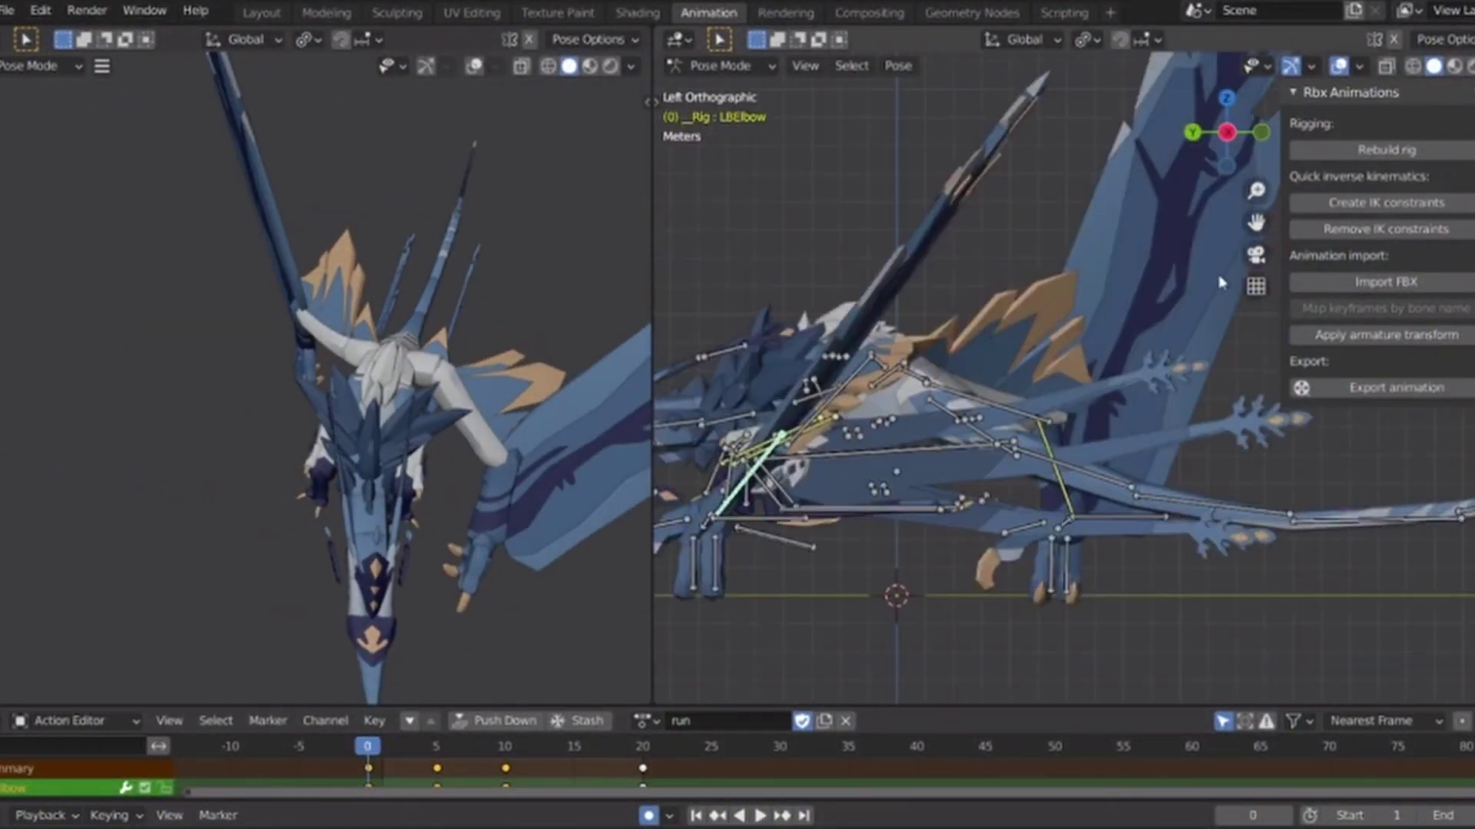
pyautogui.press('space')
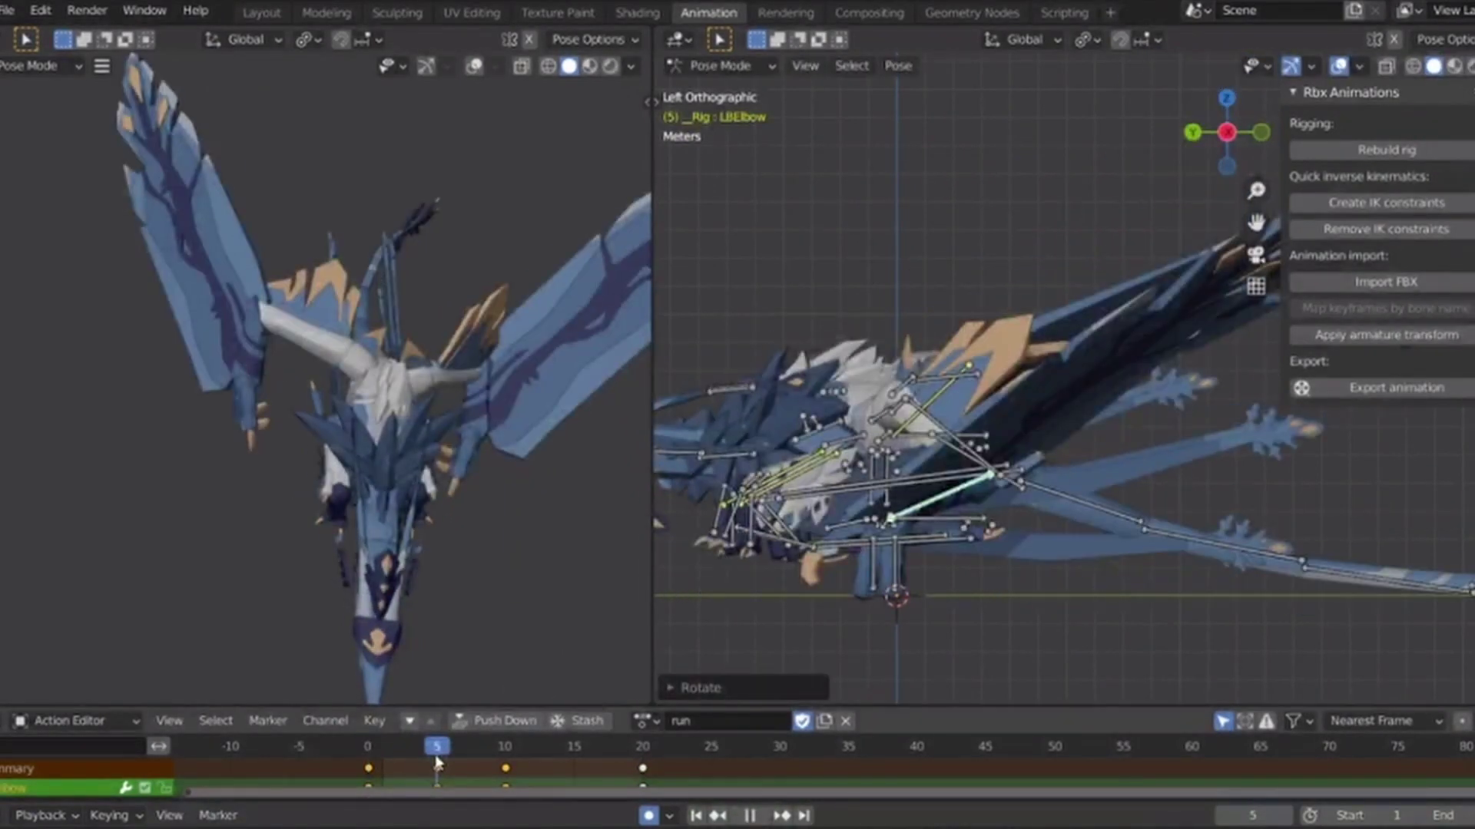
pyautogui.press('KP_1')
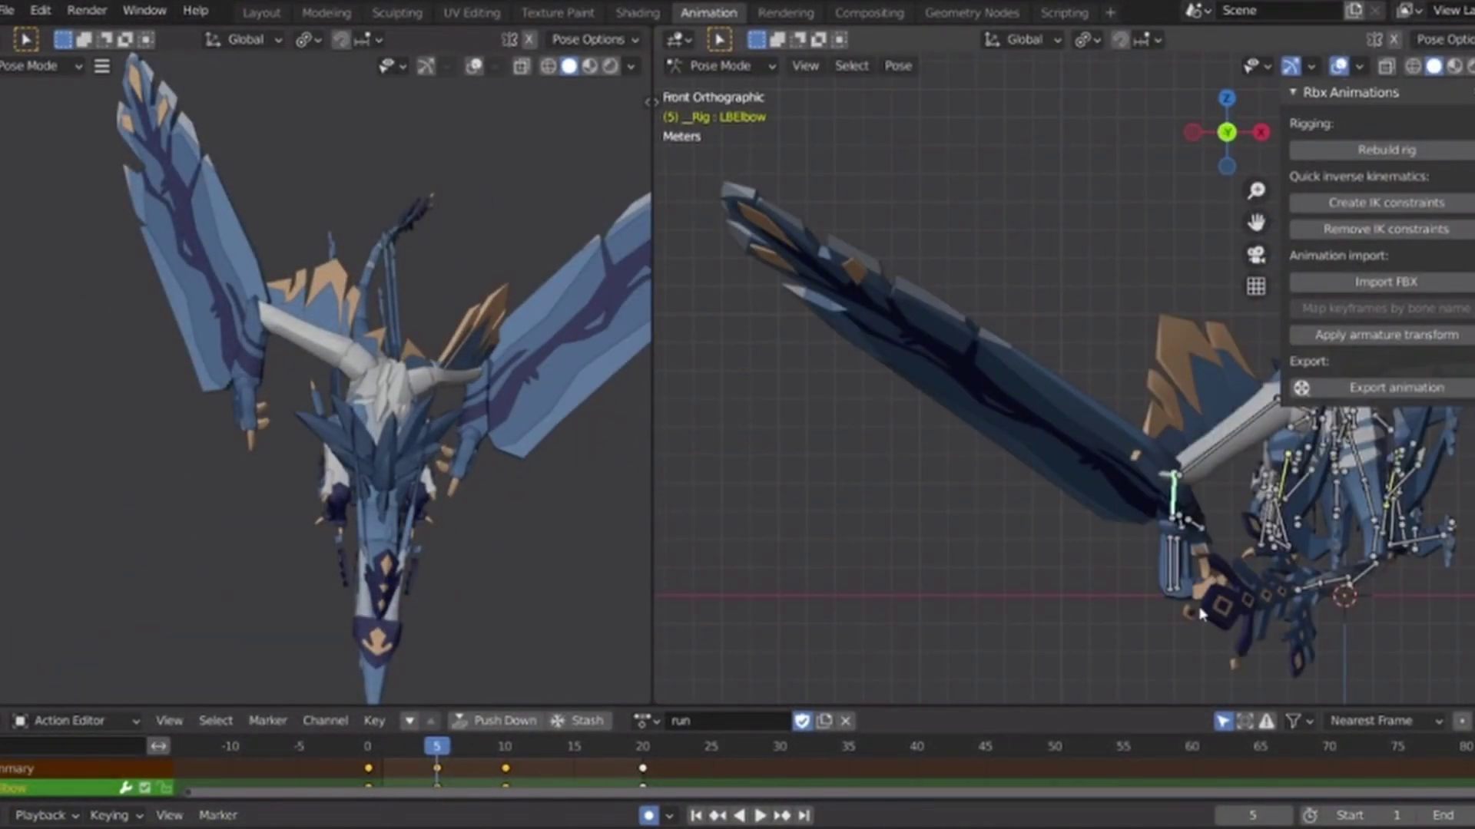
pyautogui.click(1194, 137)
pyautogui.press('r')
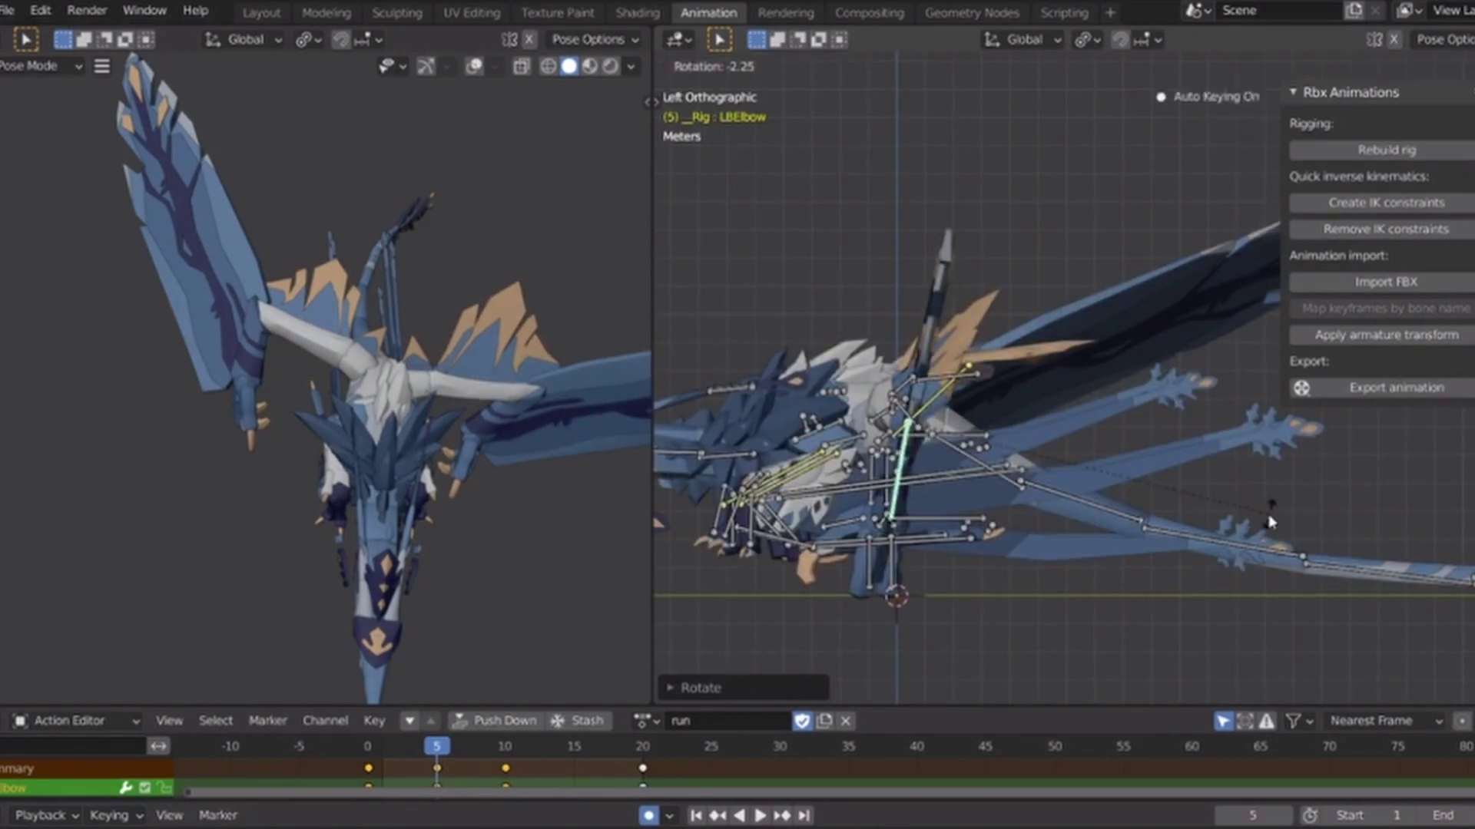
pyautogui.click(1269, 520)
# Adjust the LBElbow rotation at frame 5 from the top view to reorient the wing membrane.
pyautogui.moveTo(436, 749); pyautogui.dragTo(480, 732)
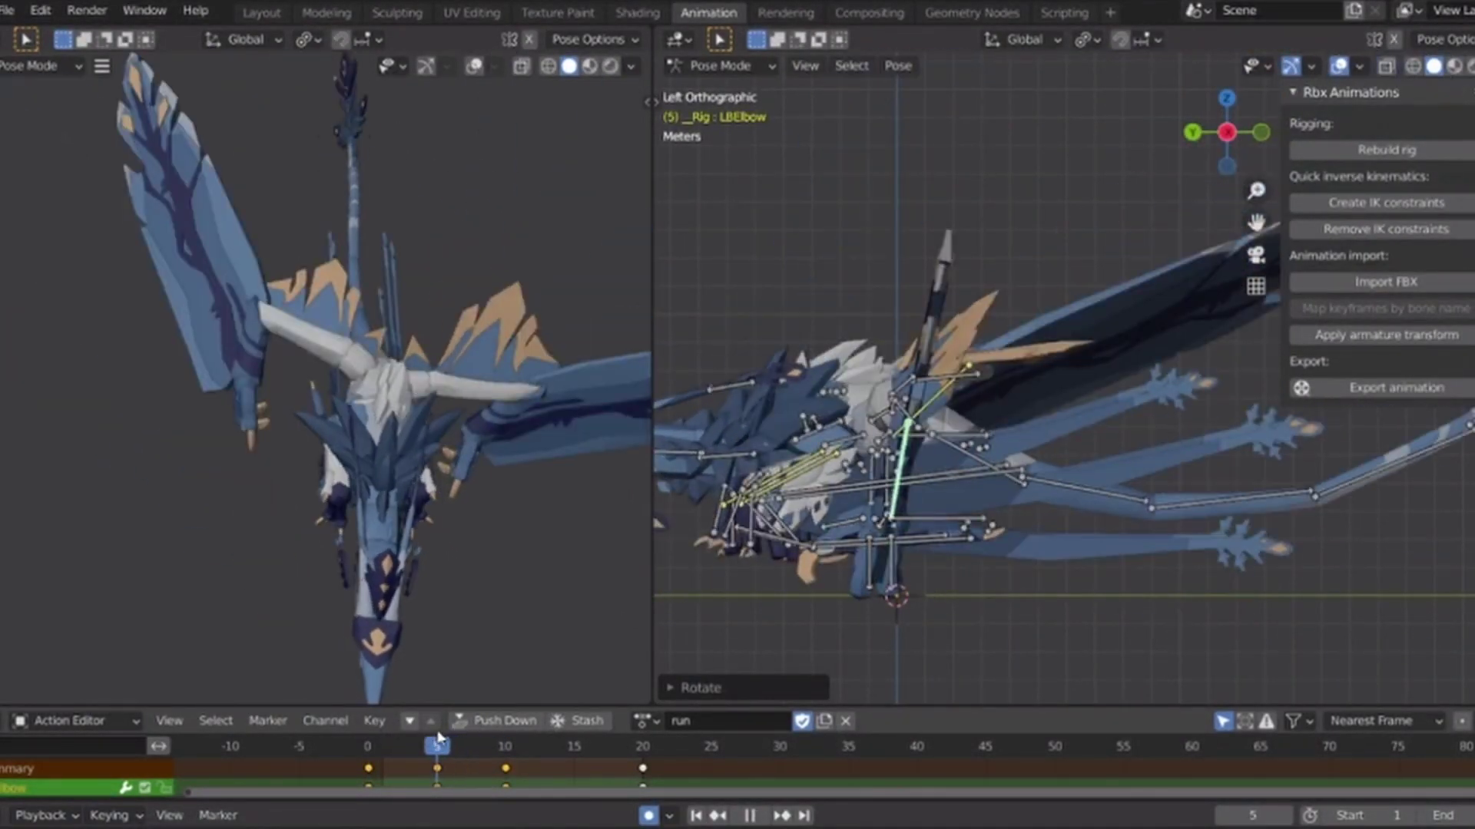
pyautogui.press('Escape')
pyautogui.press('KP_7')
pyautogui.press('r')
pyautogui.click(1094, 523)
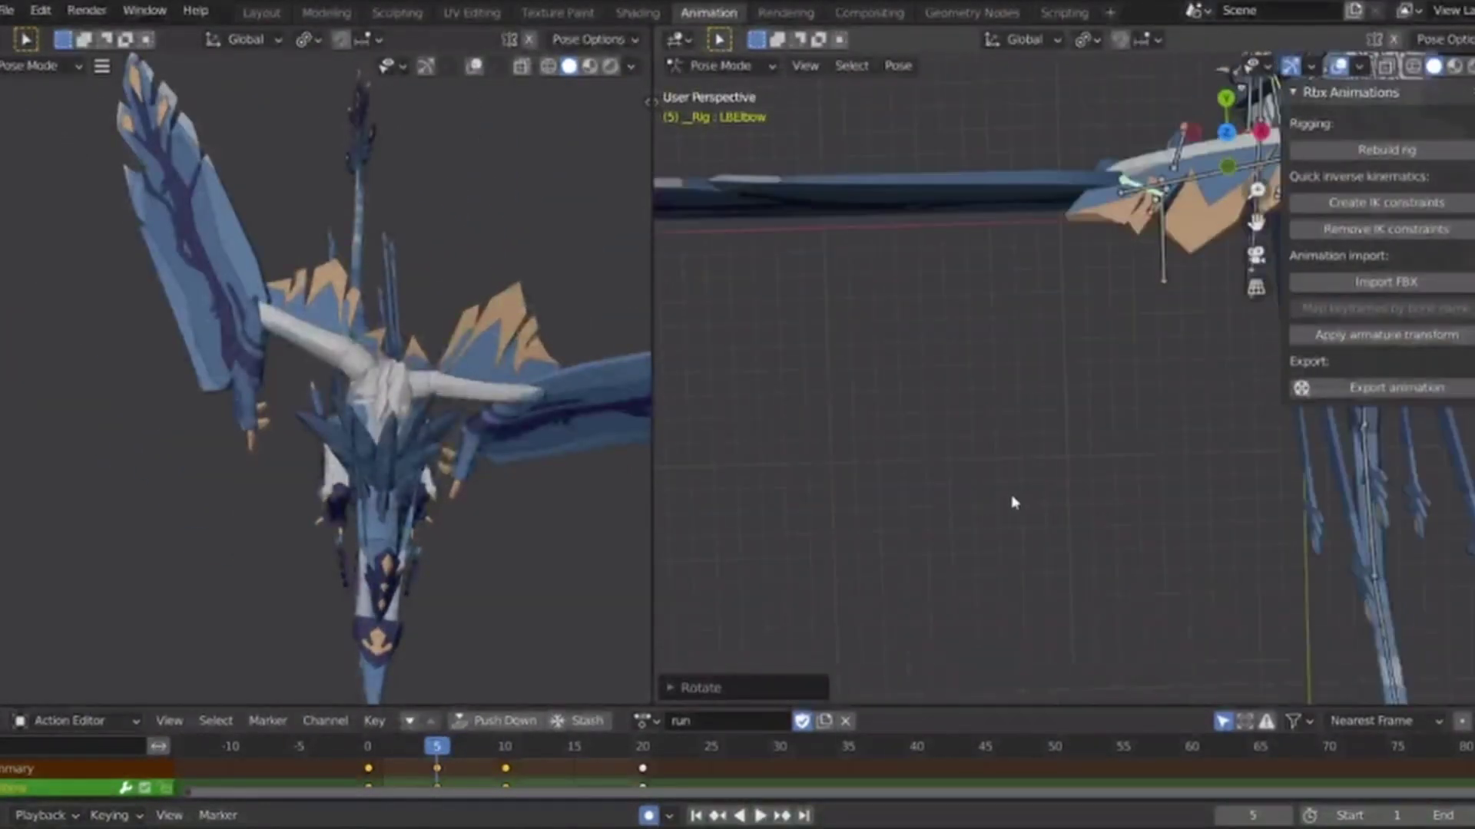
pyautogui.moveTo(1011, 504); pyautogui.dragTo(1167, 638, button='middle')
pyautogui.click(1136, 523)
pyautogui.click(1234, 606)
pyautogui.click(1233, 118)
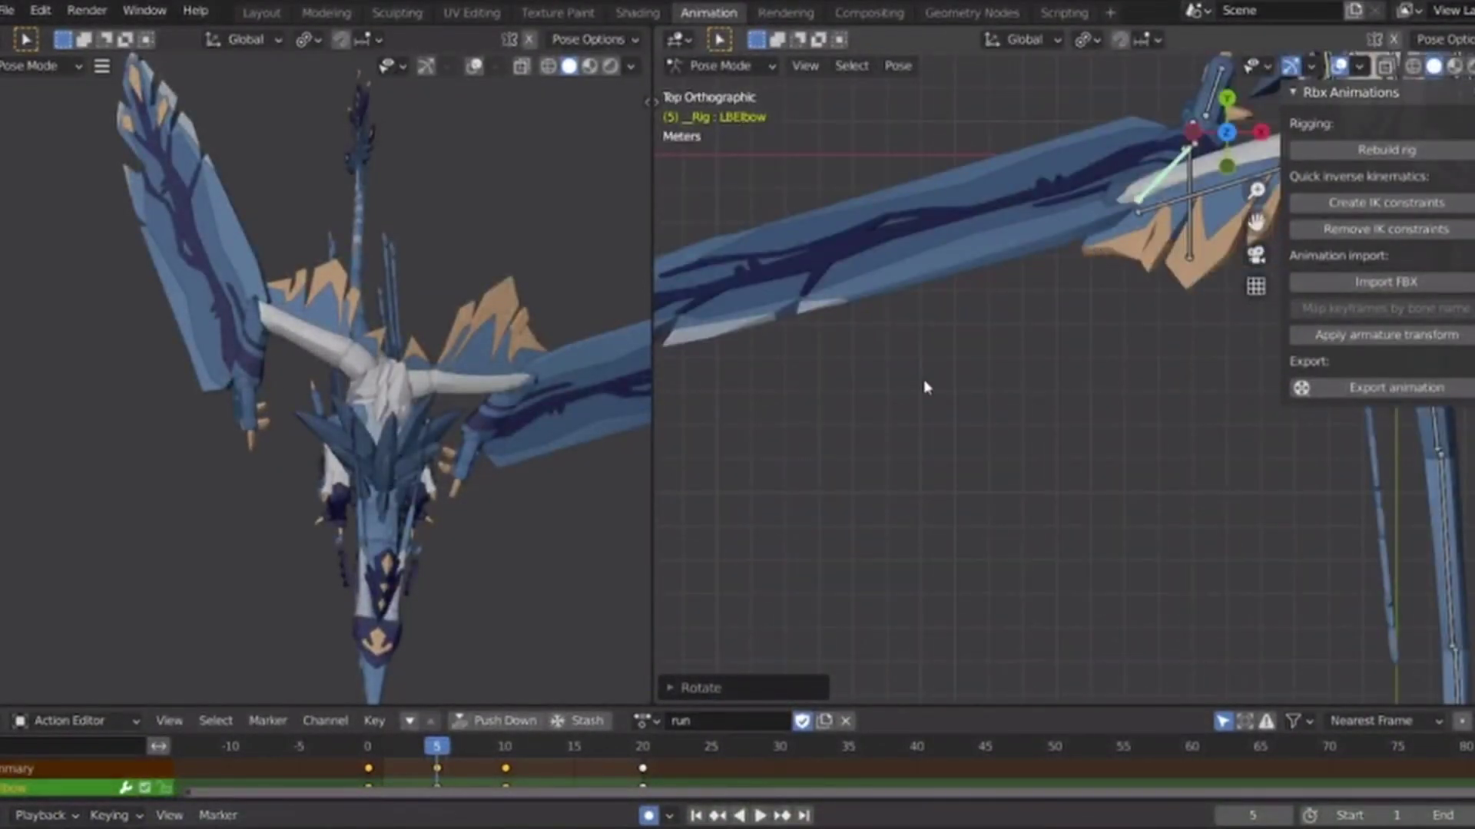
pyautogui.keyDown('shift'); pyautogui.moveTo(925, 385); pyautogui.dragTo(819, 581, button='middle'); pyautogui.keyUp('shift')
# Rotate LBElbow further at frame 5 in the top view to sweep the wing backward, and play the animation from the front.
pyautogui.moveTo(418, 751); pyautogui.dragTo(355, 753)
pyautogui.scroll(-5, 1015, 510)
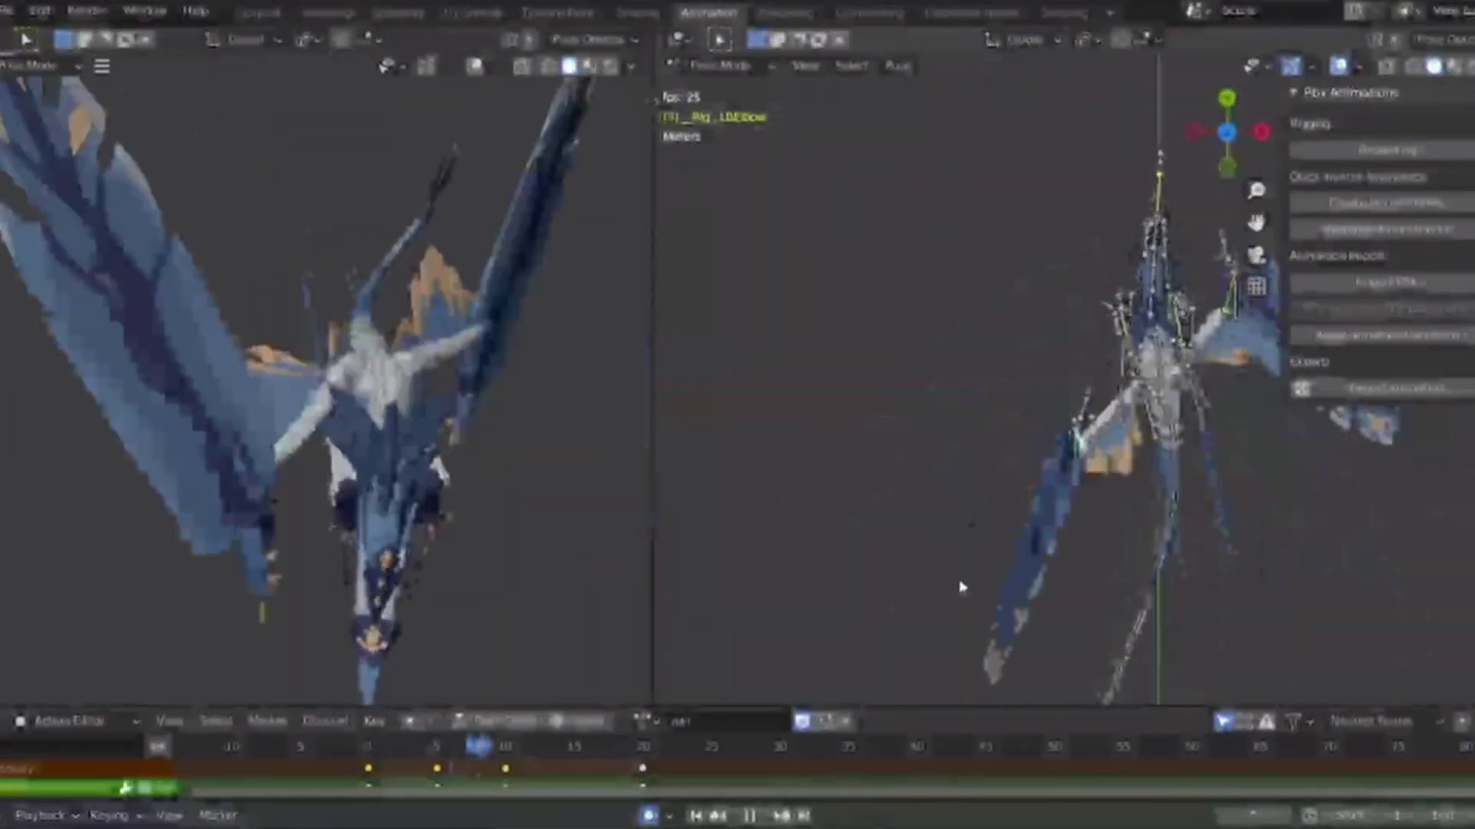
pyautogui.moveTo(381, 749); pyautogui.dragTo(441, 756)
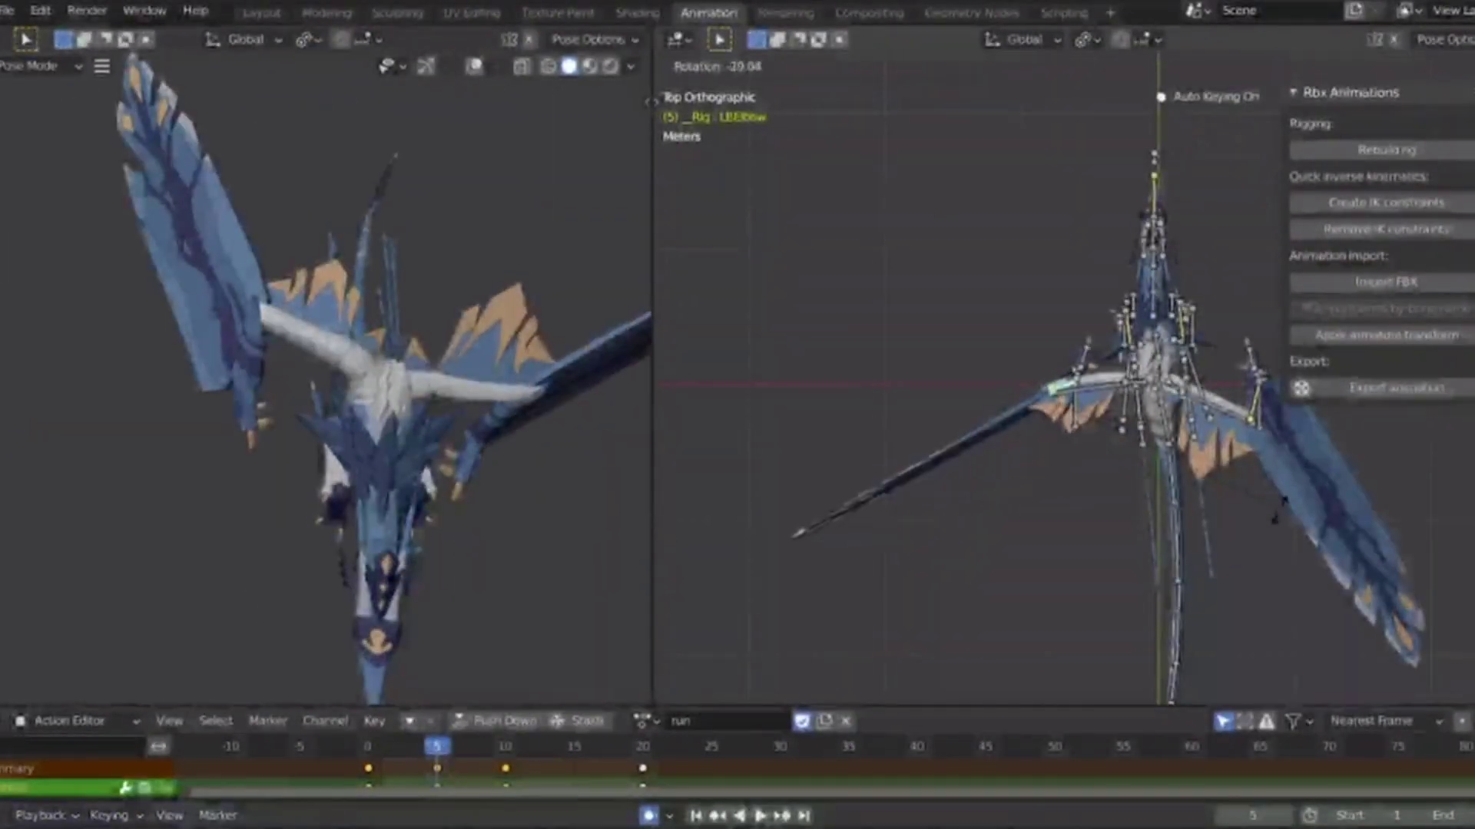
pyautogui.moveTo(1163, 206); pyautogui.dragTo(1312, 198, button='middle')
pyautogui.click(1258, 130)
pyautogui.press('space')
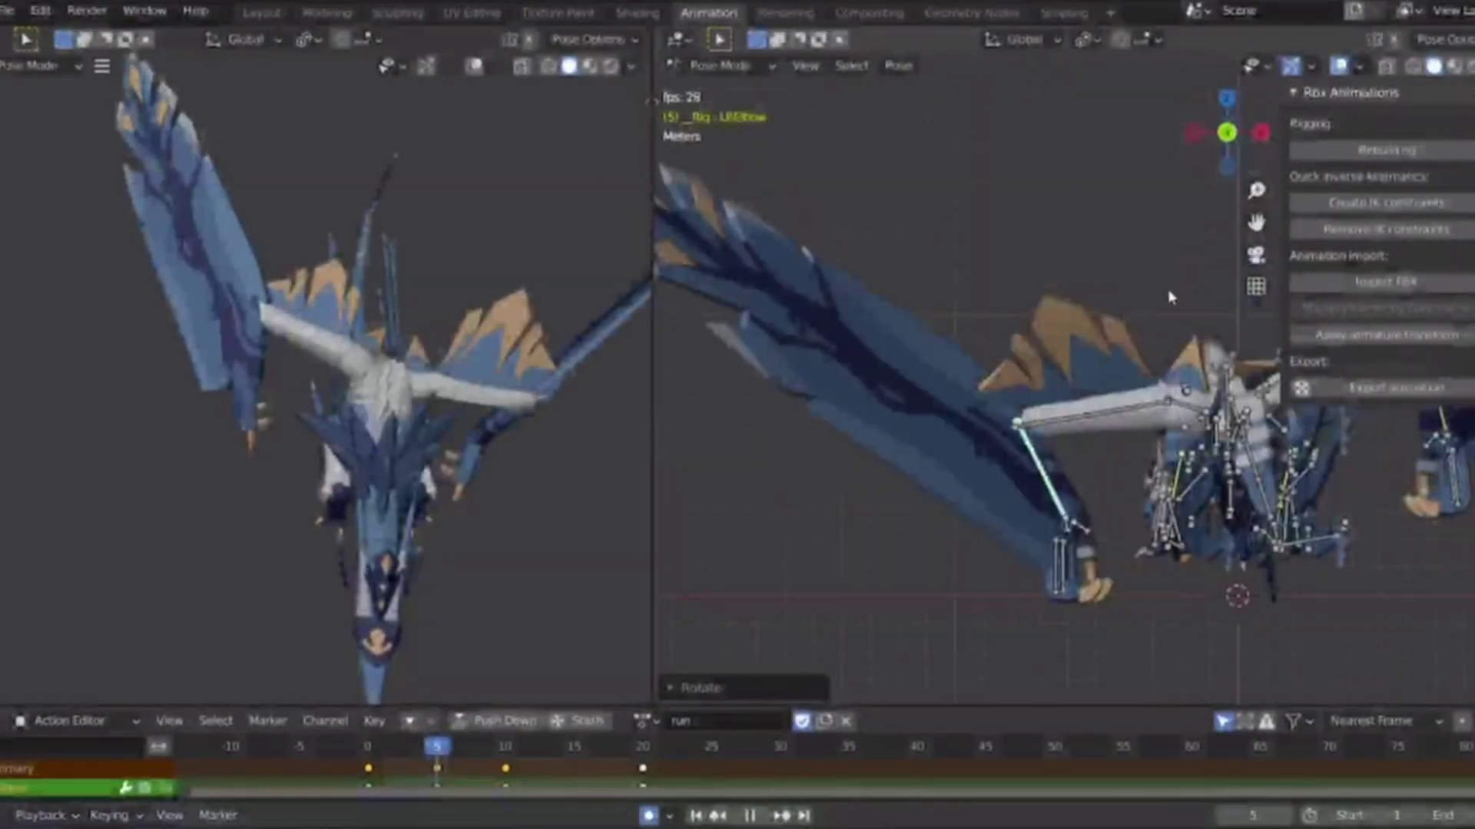
# Check the playback from the top view, and copy LBElbow's frame 0 keyframe to frame 20.
pyautogui.click(1226, 98)
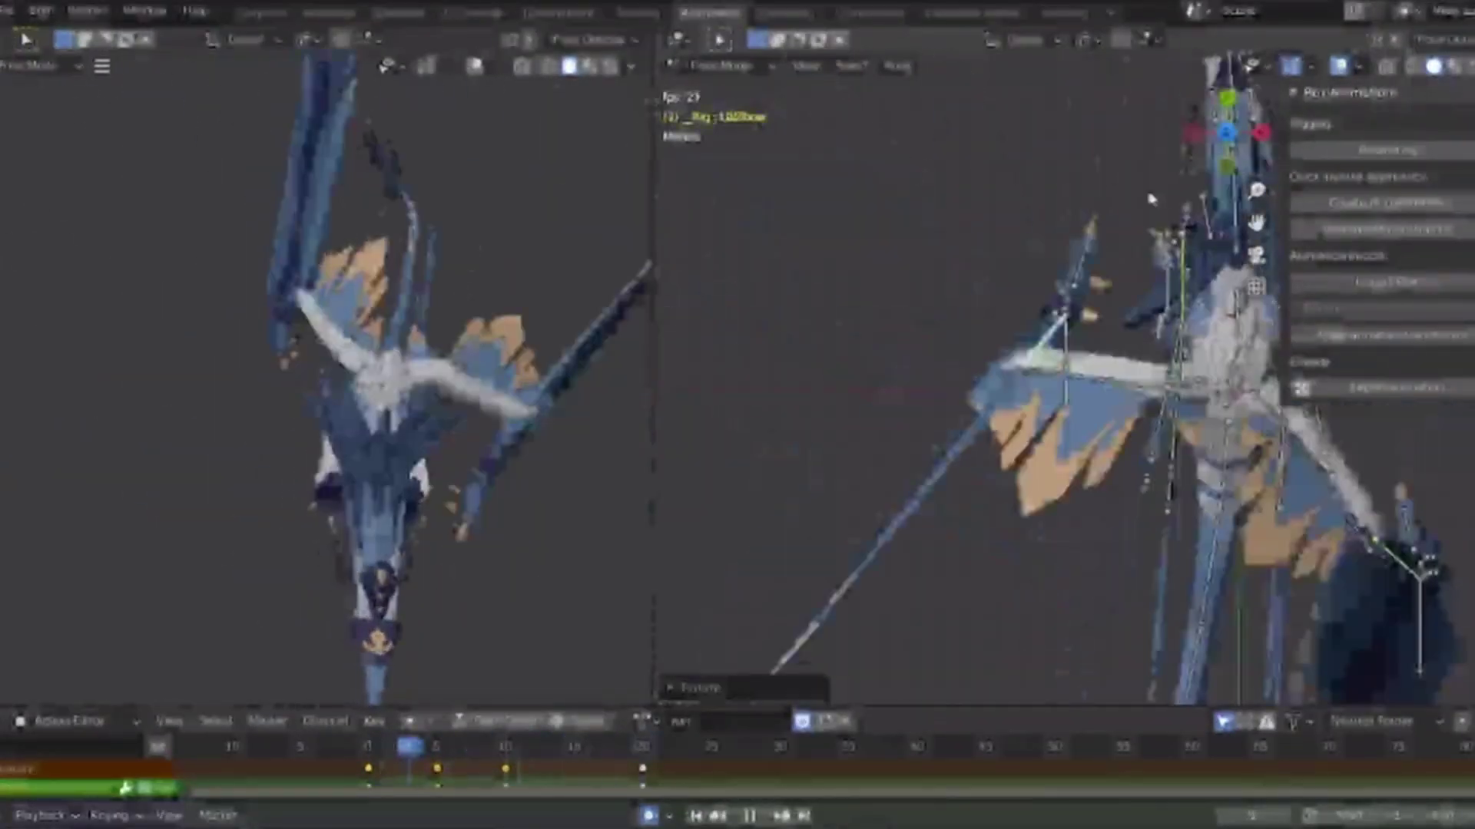
pyautogui.scroll(-3, 1106, 290)
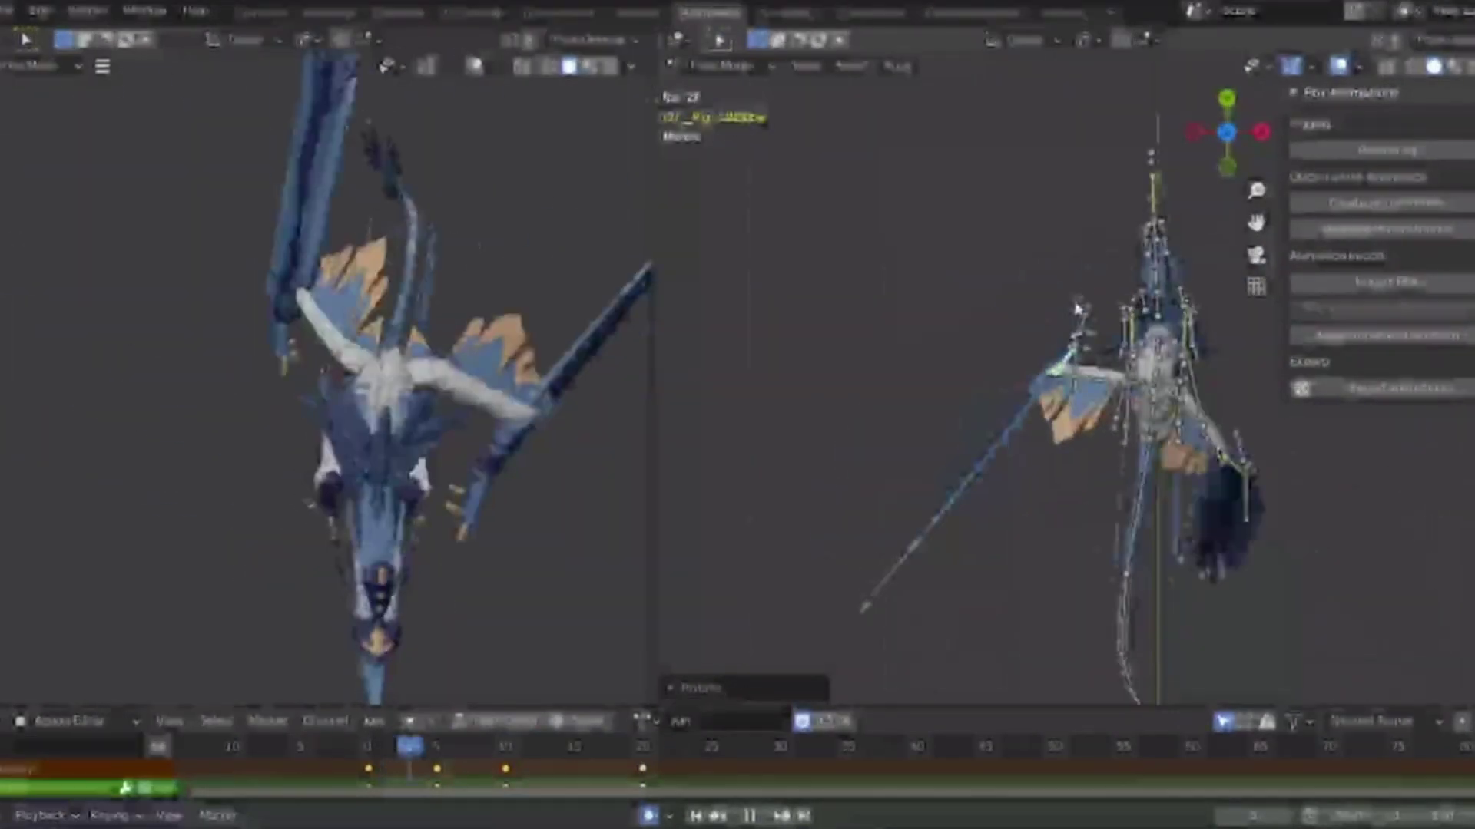
pyautogui.press('space')
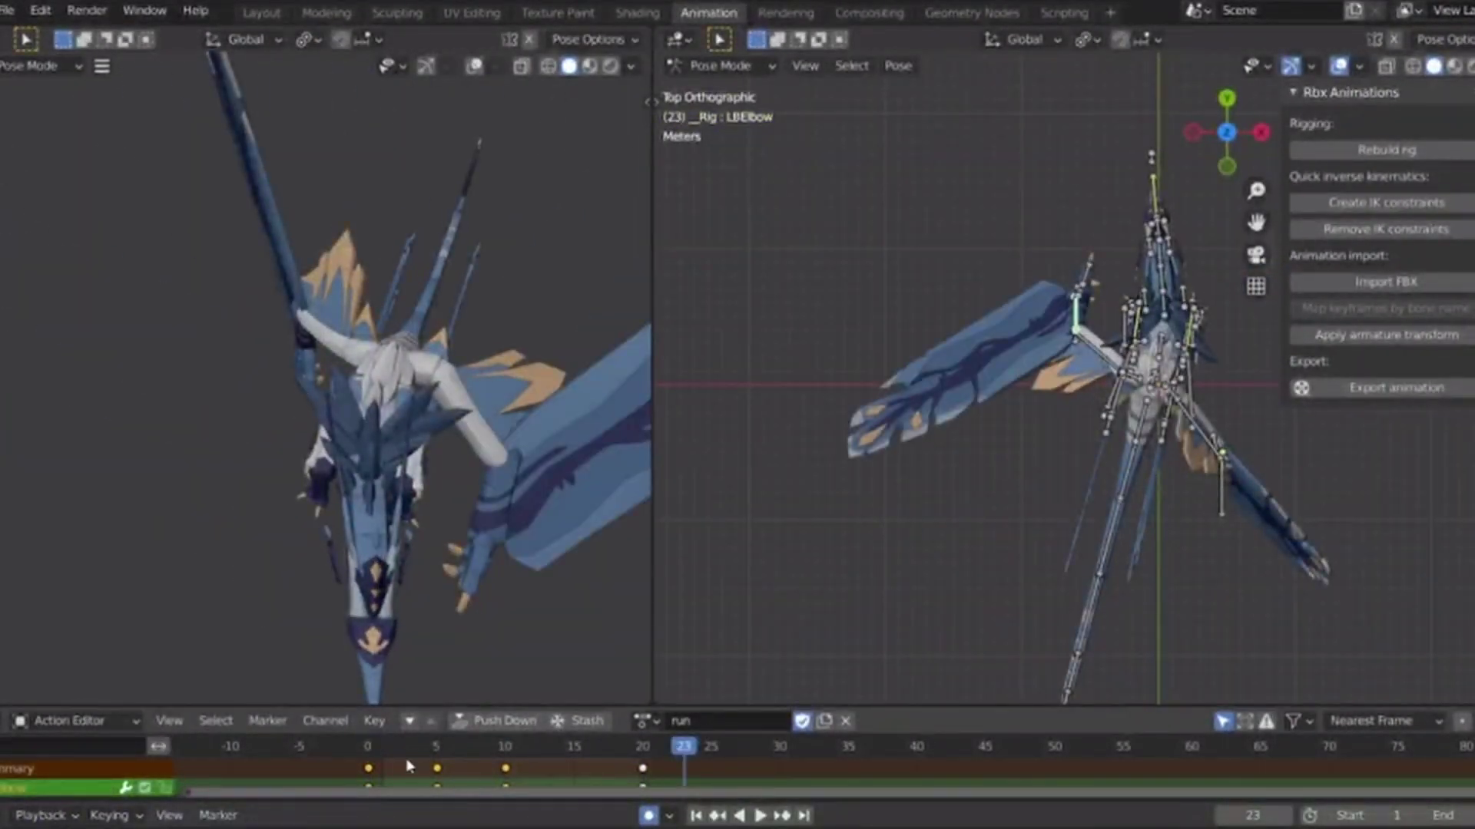
pyautogui.click(368, 768)
pyautogui.press('space')
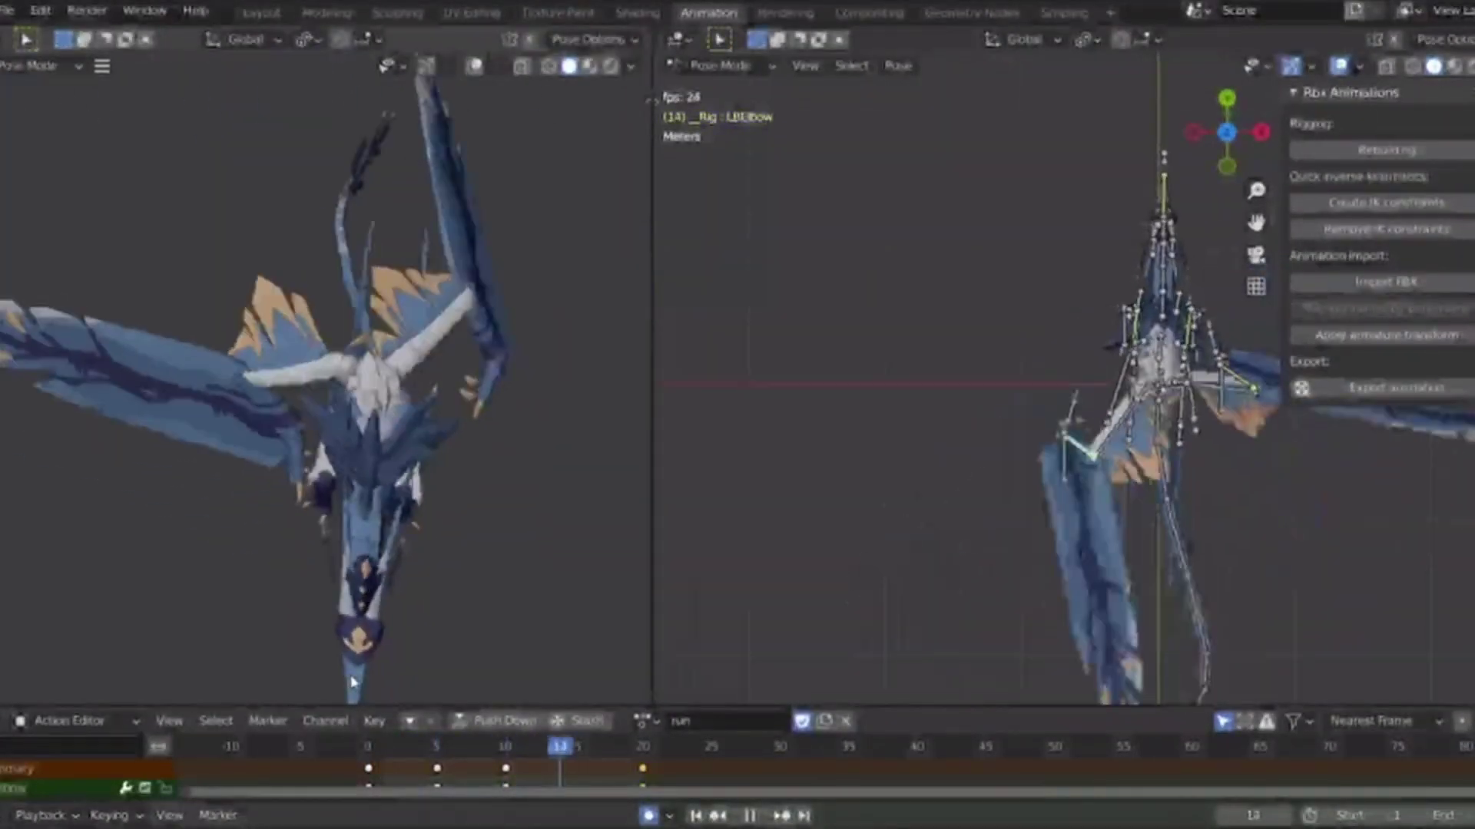
# Compare the LBShoulder pose at frames 1 and 20 in the top view.
pyautogui.scroll(5, 803, 537)
pyautogui.press('space')
pyautogui.hotkey('shift', 'Left')
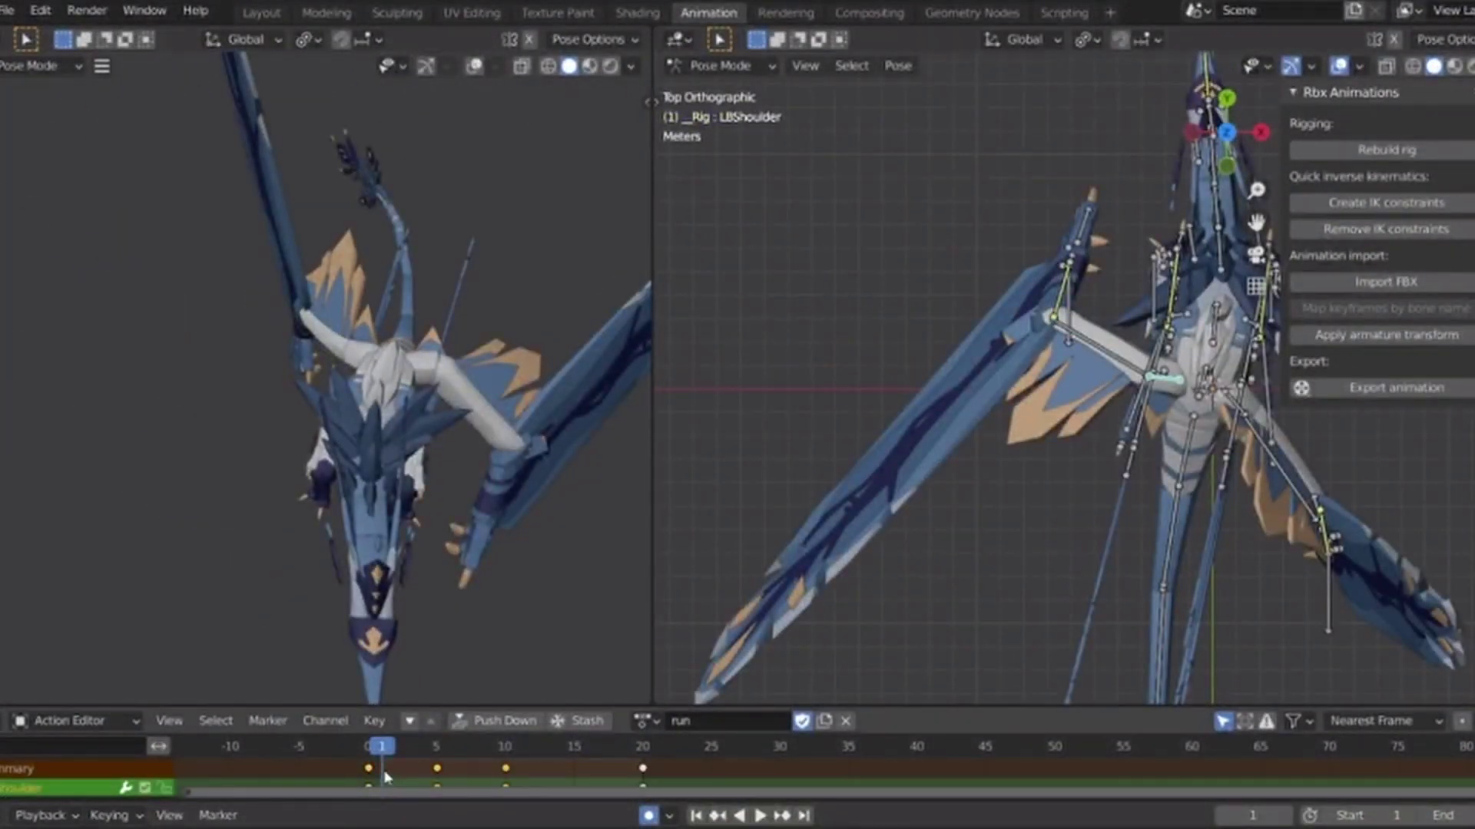
pyautogui.click(642, 748)
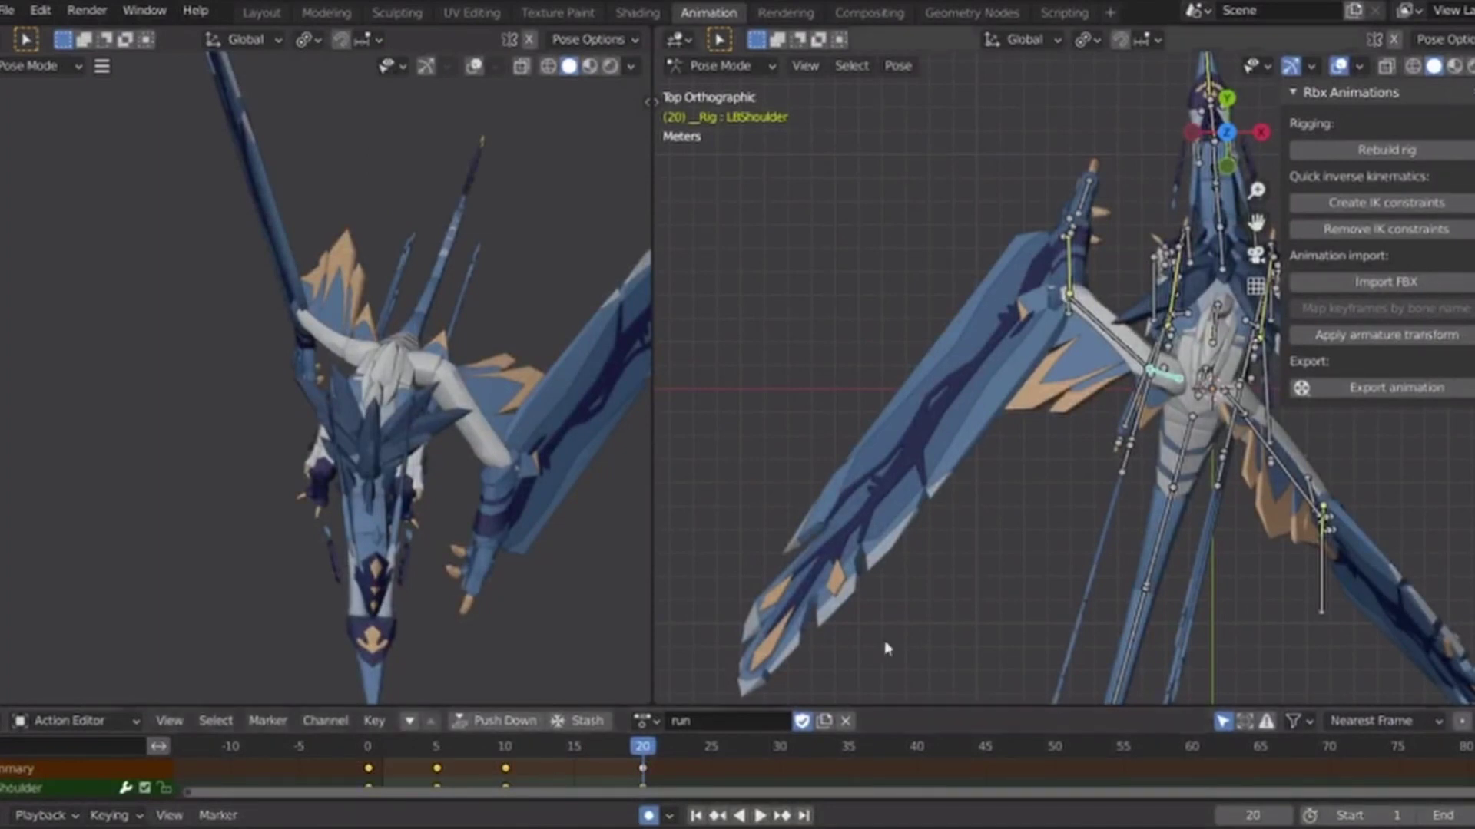
# Work on the other wing and copy the RBElbow keyframe from frame 20 to frame 0.
pyautogui.click(1236, 410)
pyautogui.press('space')
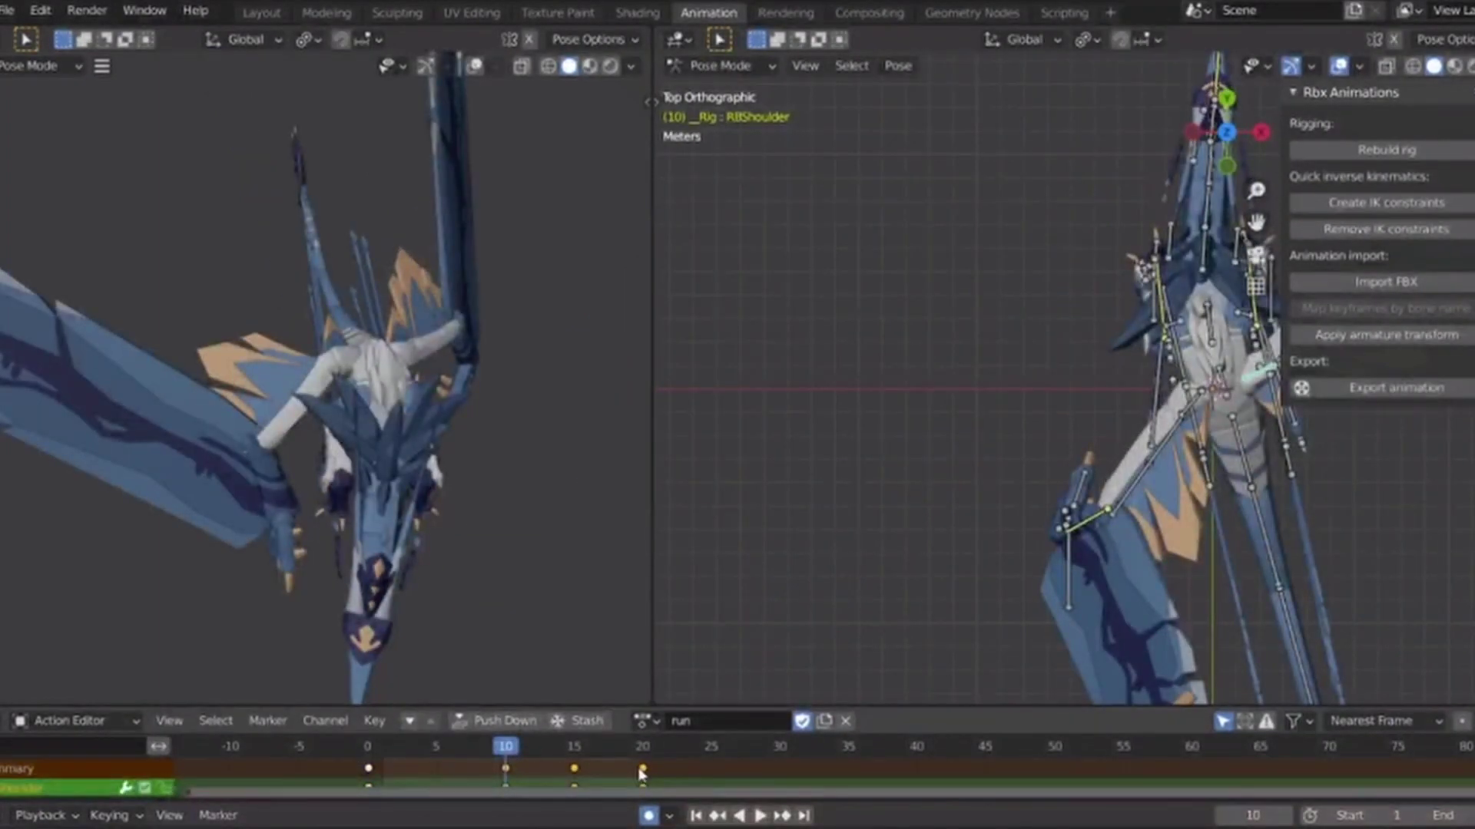
pyautogui.click(642, 770)
pyautogui.hotkey('ctrl', 'c')
pyautogui.click(368, 751)
pyautogui.hotkey('ctrl', 'v')
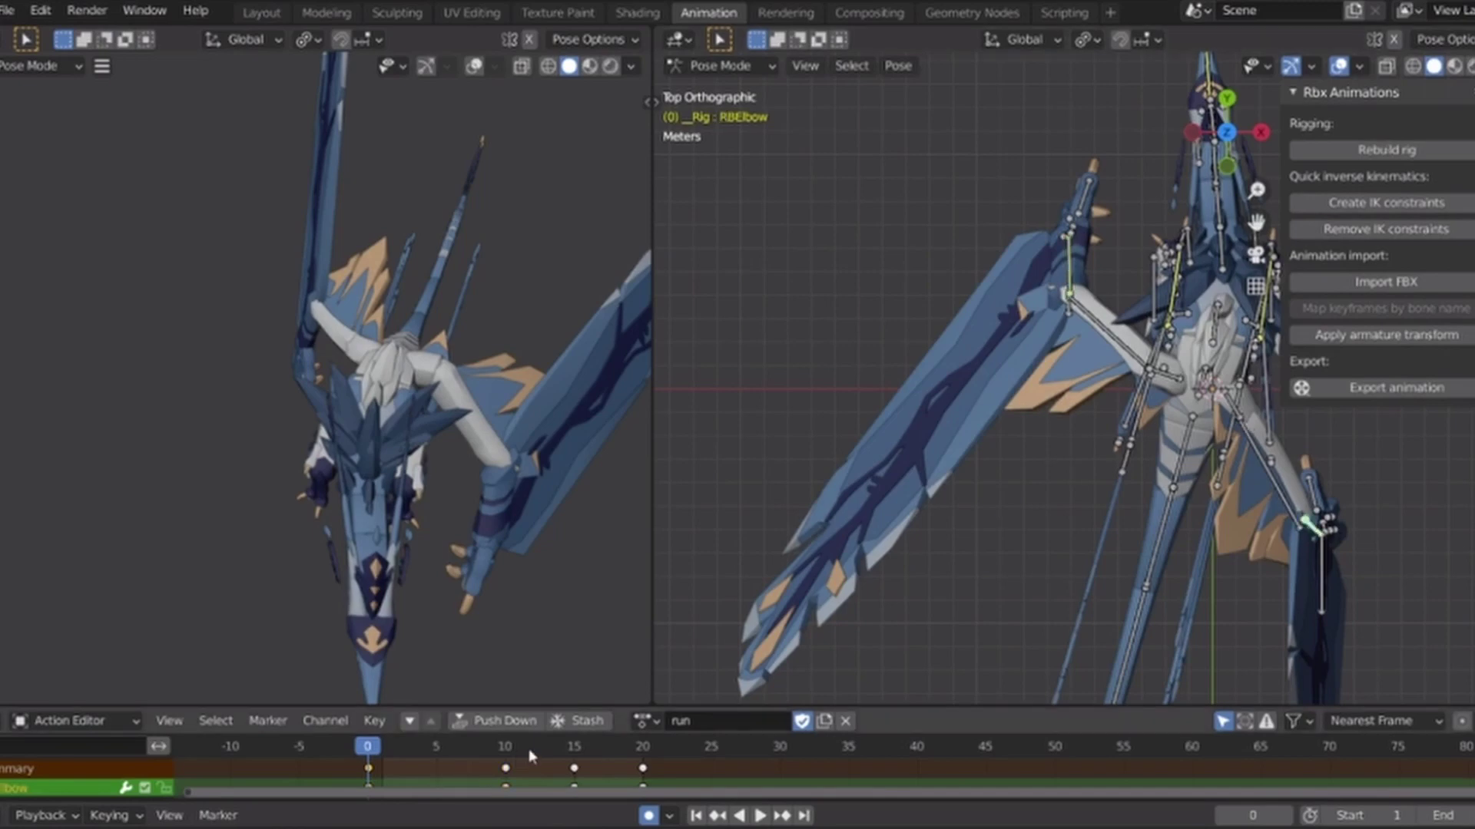
# Play the animation and examine the motion of both wings from the left view.
pyautogui.click(507, 752)
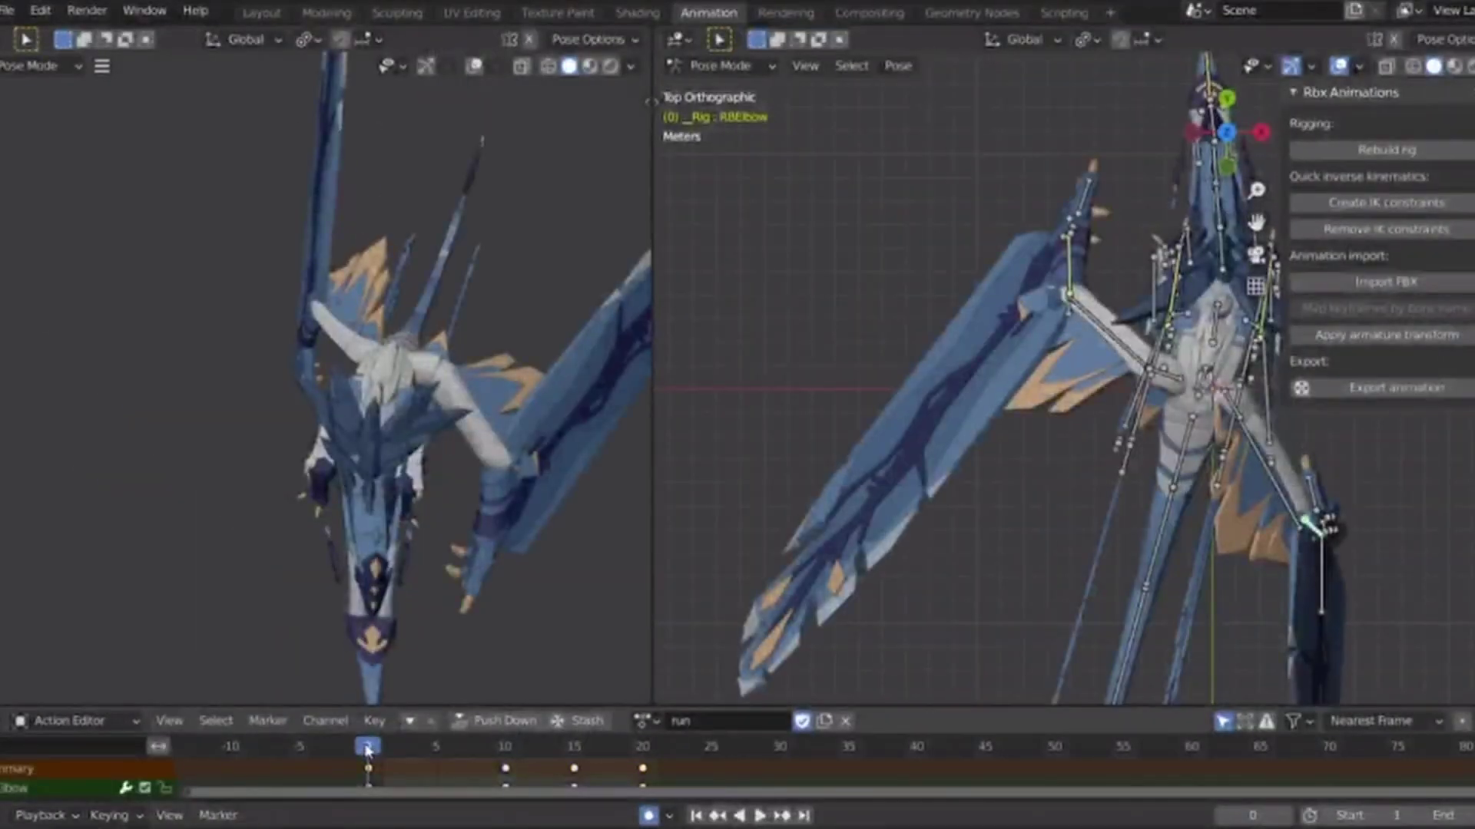
pyautogui.press('space')
pyautogui.scroll(-4, 955, 284)
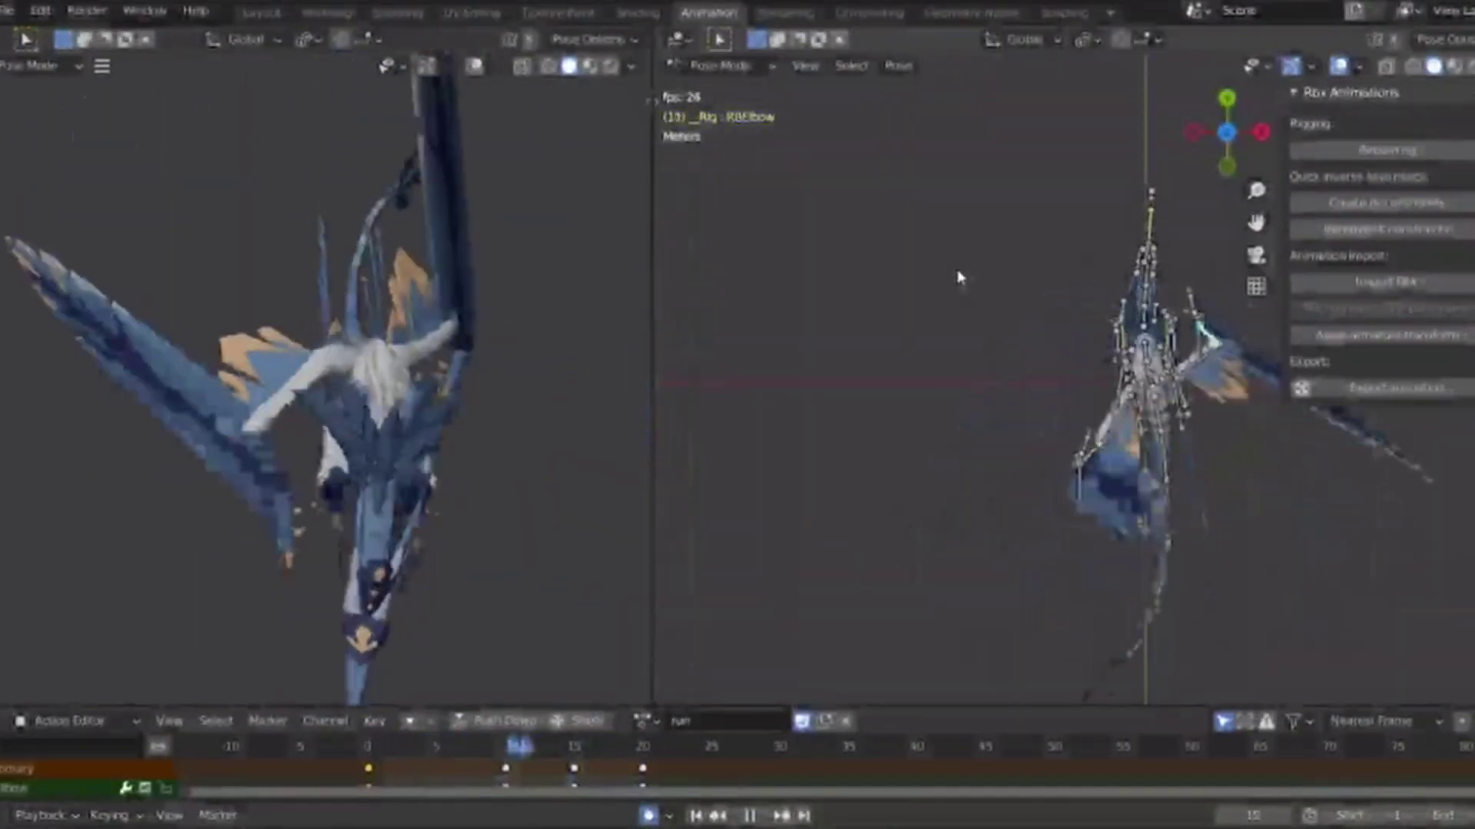
pyautogui.click(1198, 131)
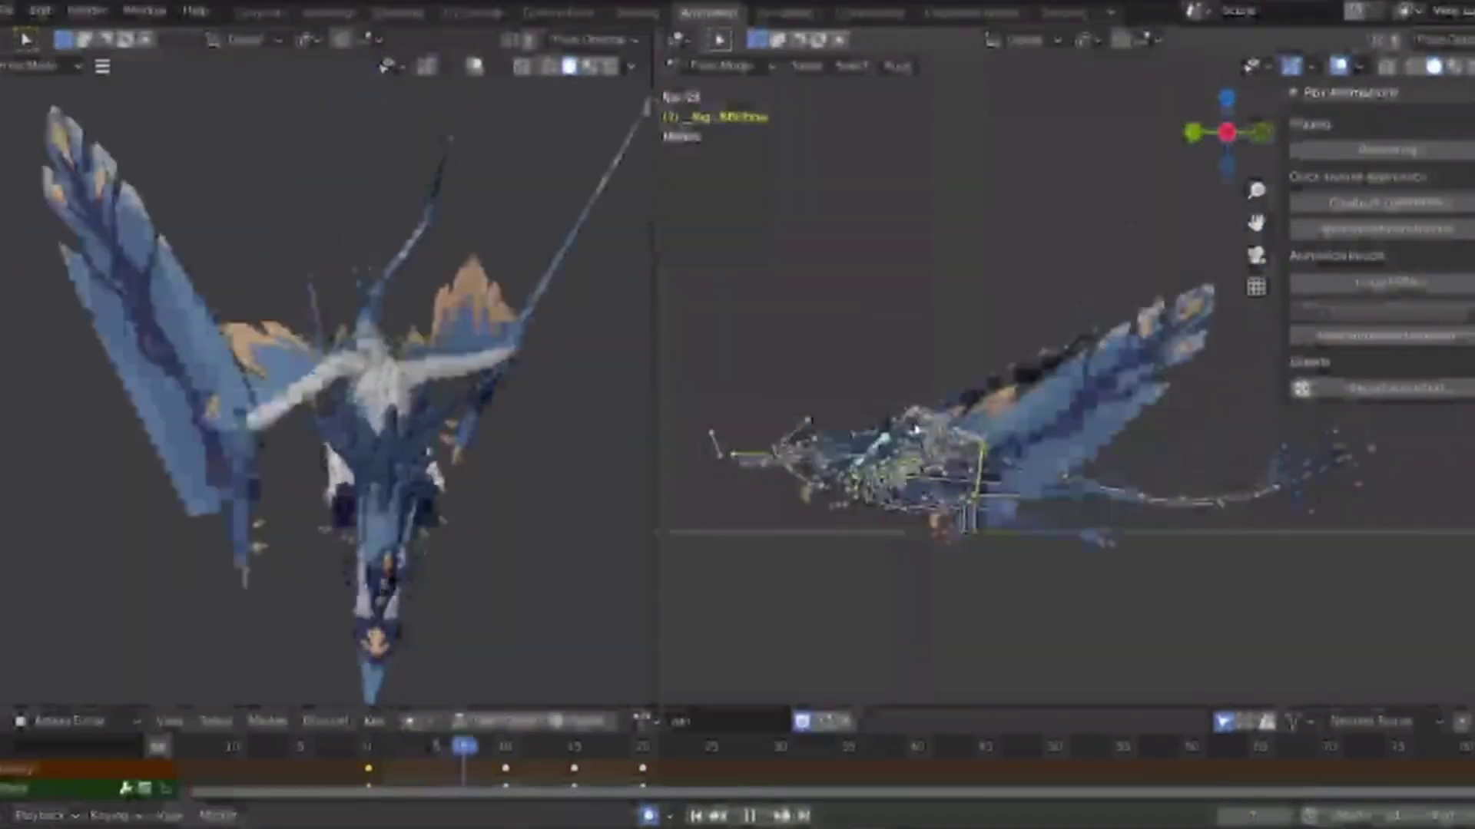
pyautogui.moveTo(1035, 568); pyautogui.dragTo(1182, 589, button='middle')
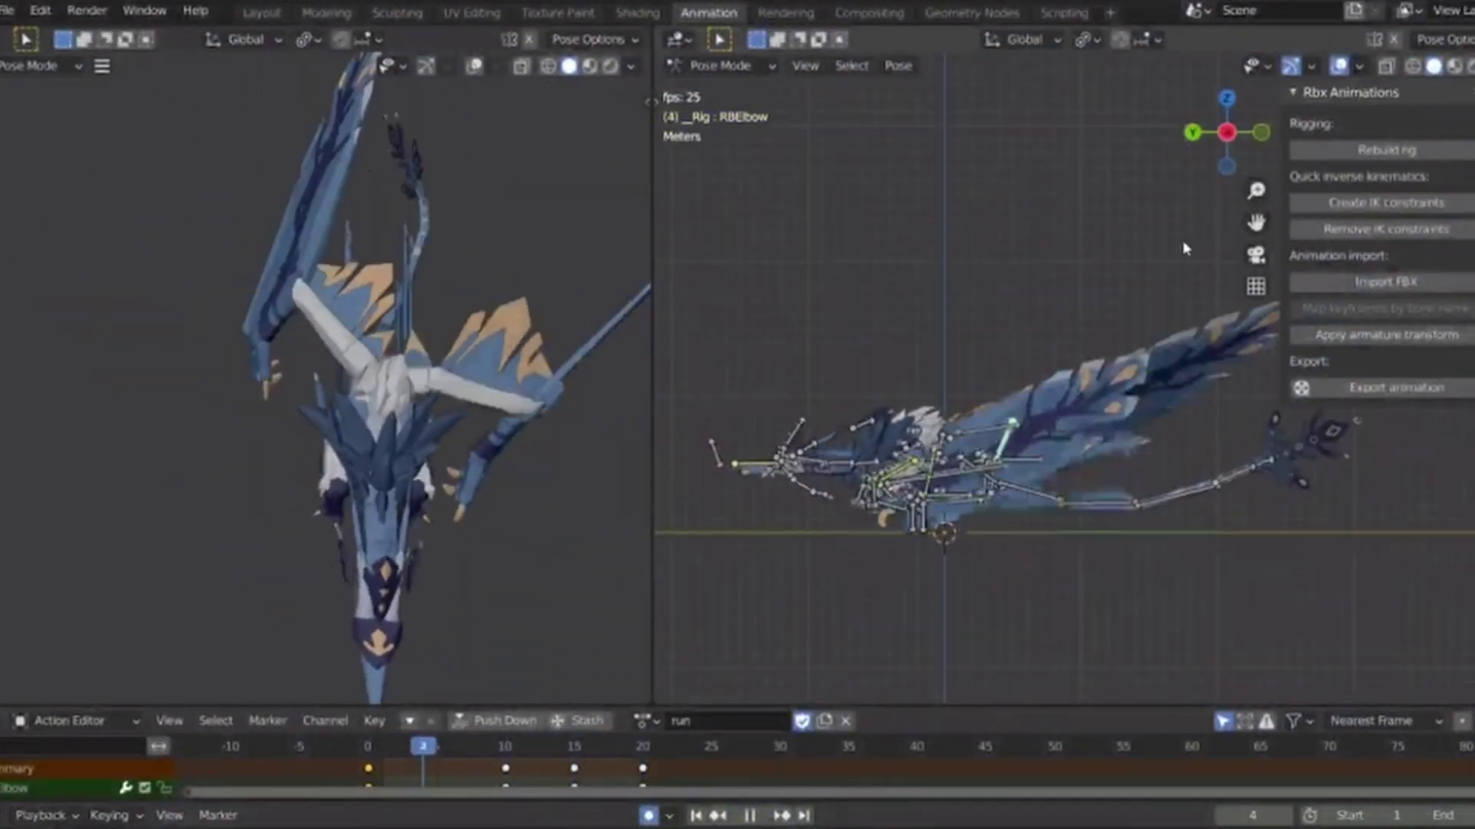
pyautogui.scroll(2, 1087, 315)
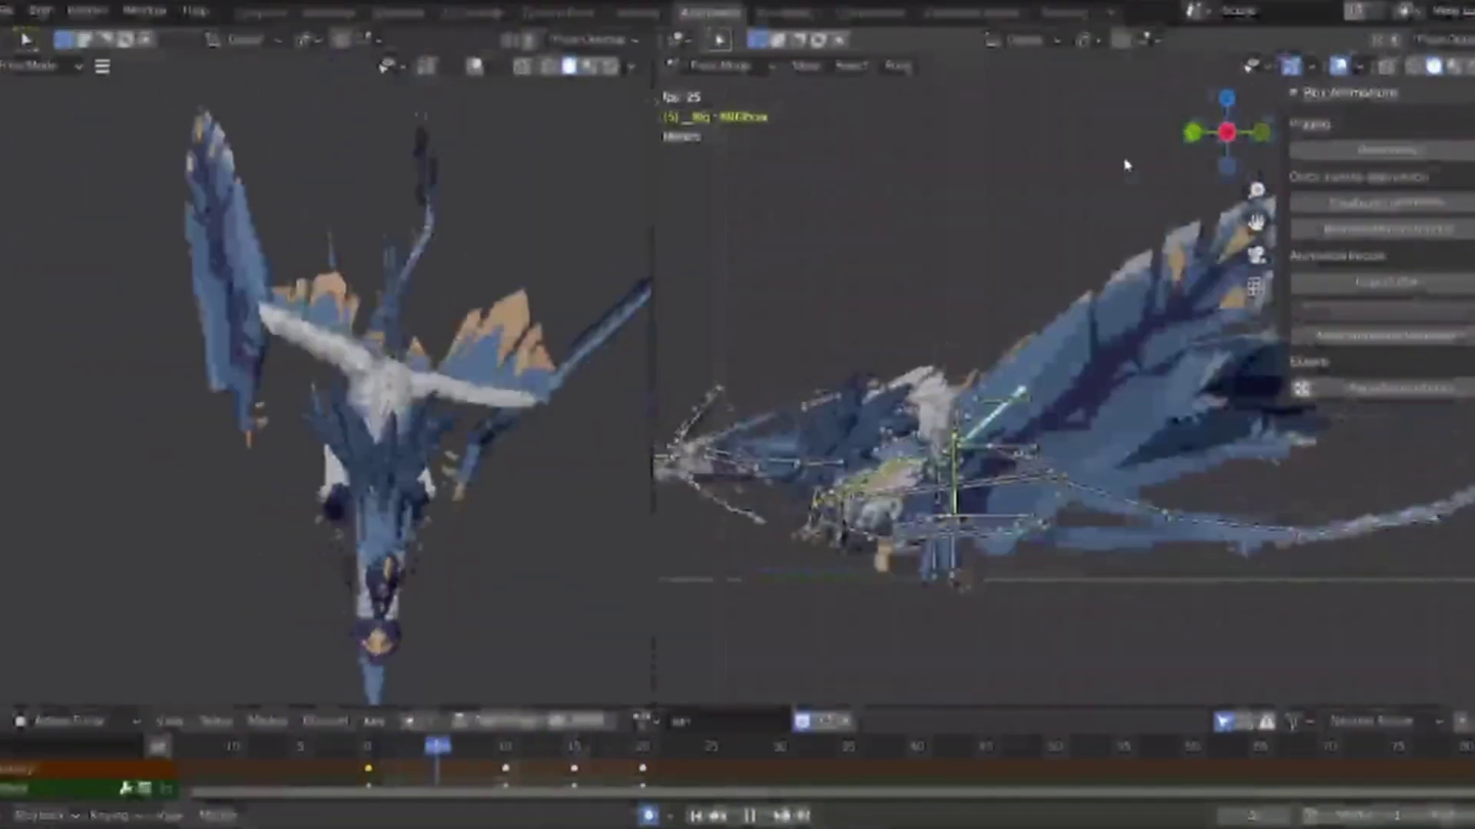
pyautogui.keyDown('shift'); pyautogui.moveTo(1148, 368); pyautogui.dragTo(922, 357, button='middle'); pyautogui.keyUp('shift')
# Examine the playing wing motion from the front and top views.
pyautogui.click(1261, 133)
pyautogui.moveTo(1263, 137); pyautogui.dragTo(1069, 607)
pyautogui.click(1227, 118)
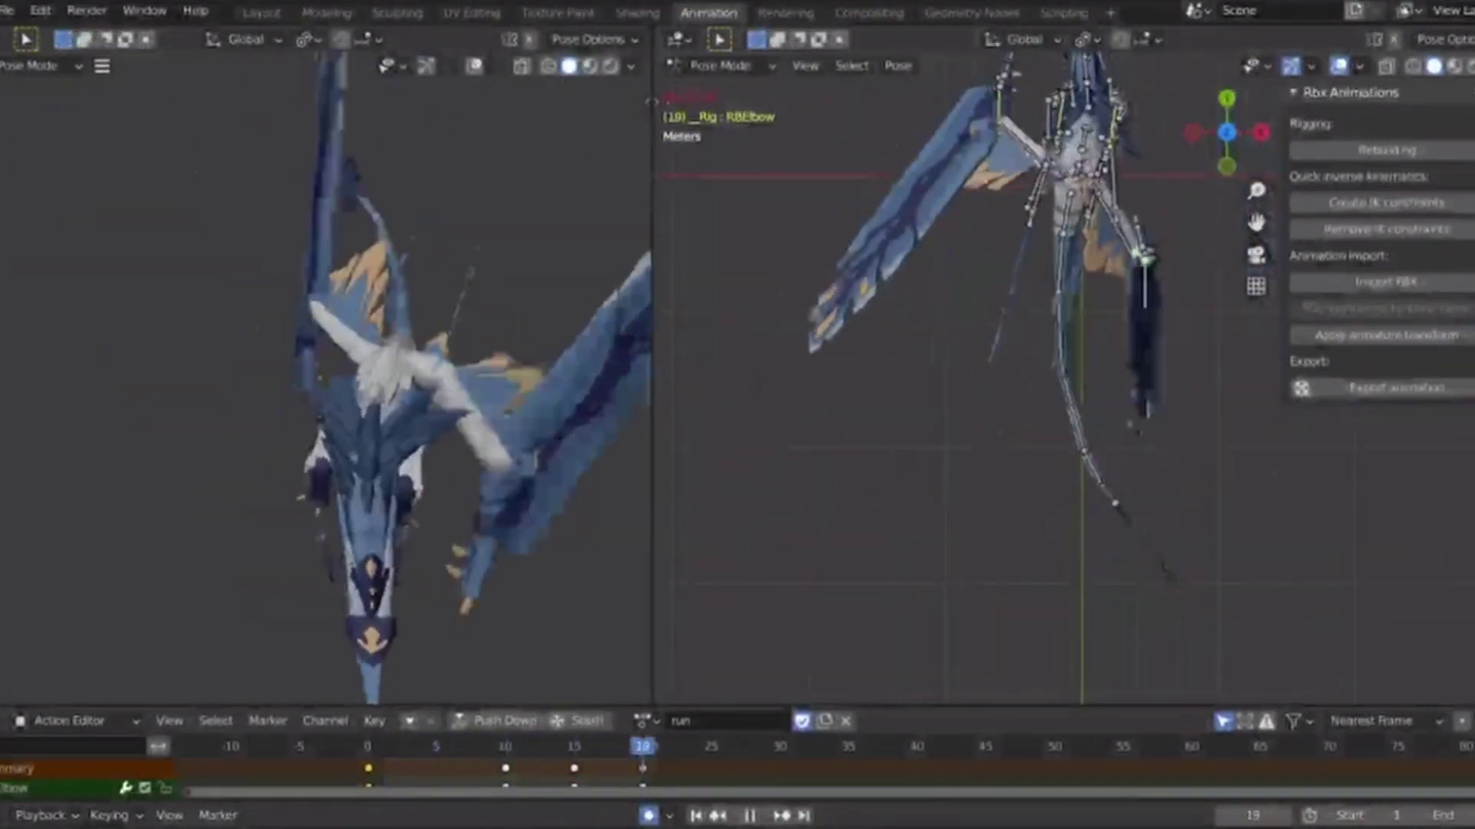
pyautogui.keyDown('shift'); pyautogui.moveTo(1144, 169); pyautogui.dragTo(1146, 250, button='middle'); pyautogui.keyUp('shift')
pyautogui.keyDown('shift'); pyautogui.moveTo(1001, 428); pyautogui.dragTo(960, 527, button='middle'); pyautogui.keyUp('shift')
pyautogui.scroll(5, 961, 527)
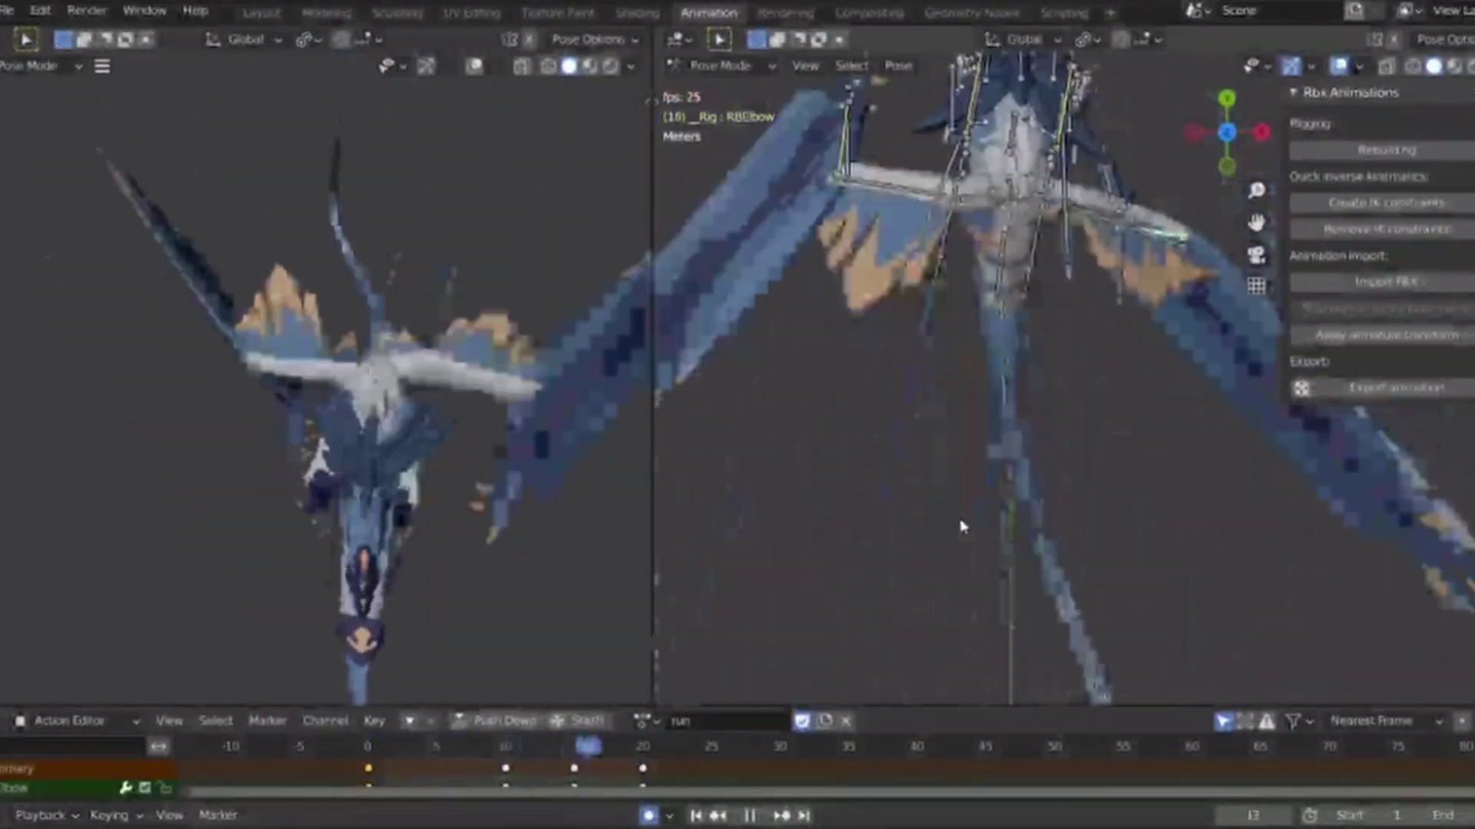
pyautogui.keyDown('shift'); pyautogui.moveTo(998, 331); pyautogui.dragTo(958, 468, button='middle'); pyautogui.keyUp('shift')
# Rotate the RFHand and LFHand bones together at frame 10 in the top view, and check the playback.
pyautogui.press('space')
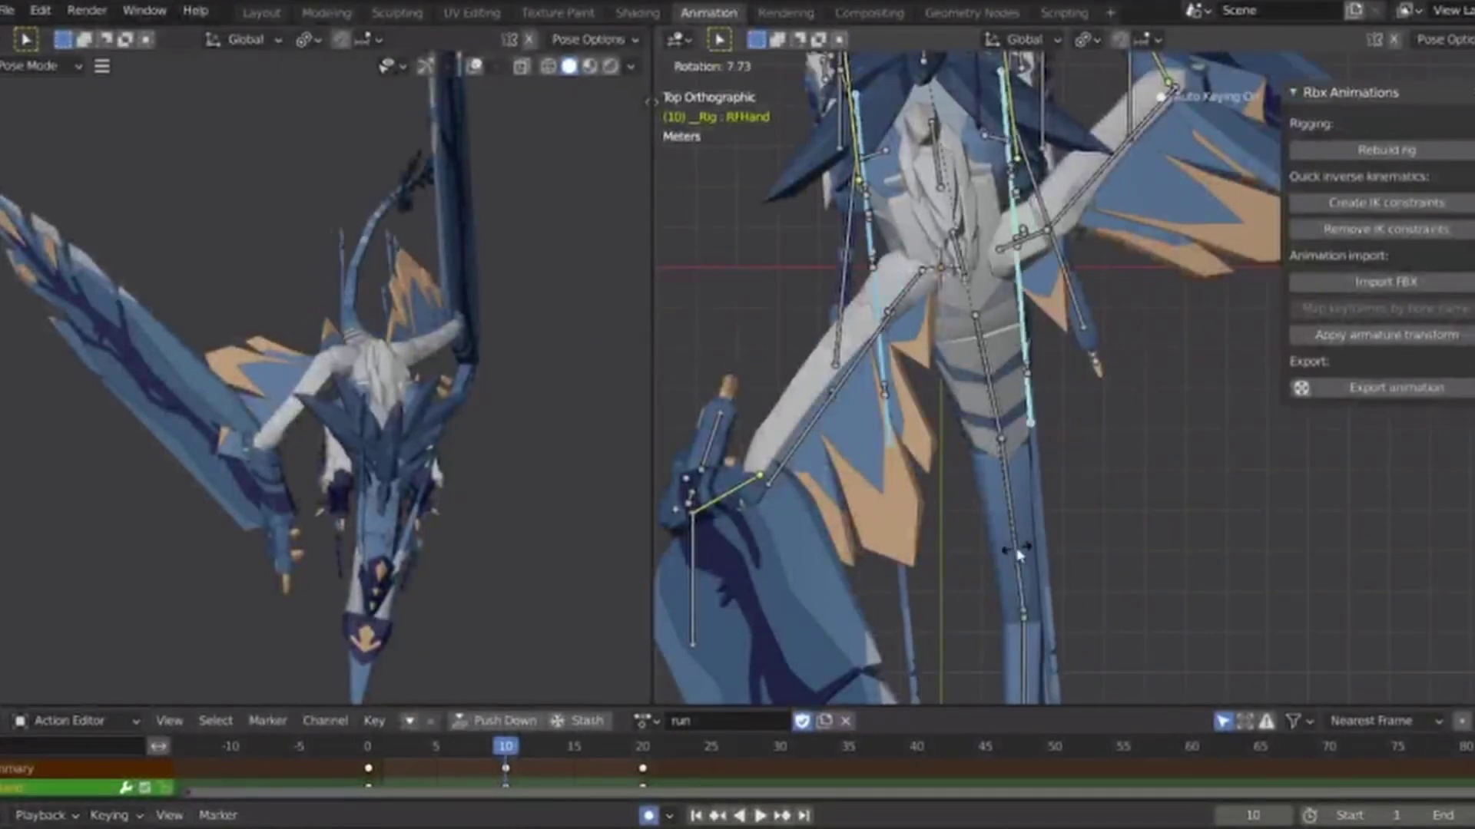
pyautogui.click(1018, 553)
pyautogui.click(353, 743)
pyautogui.press('space')
pyautogui.press('space')
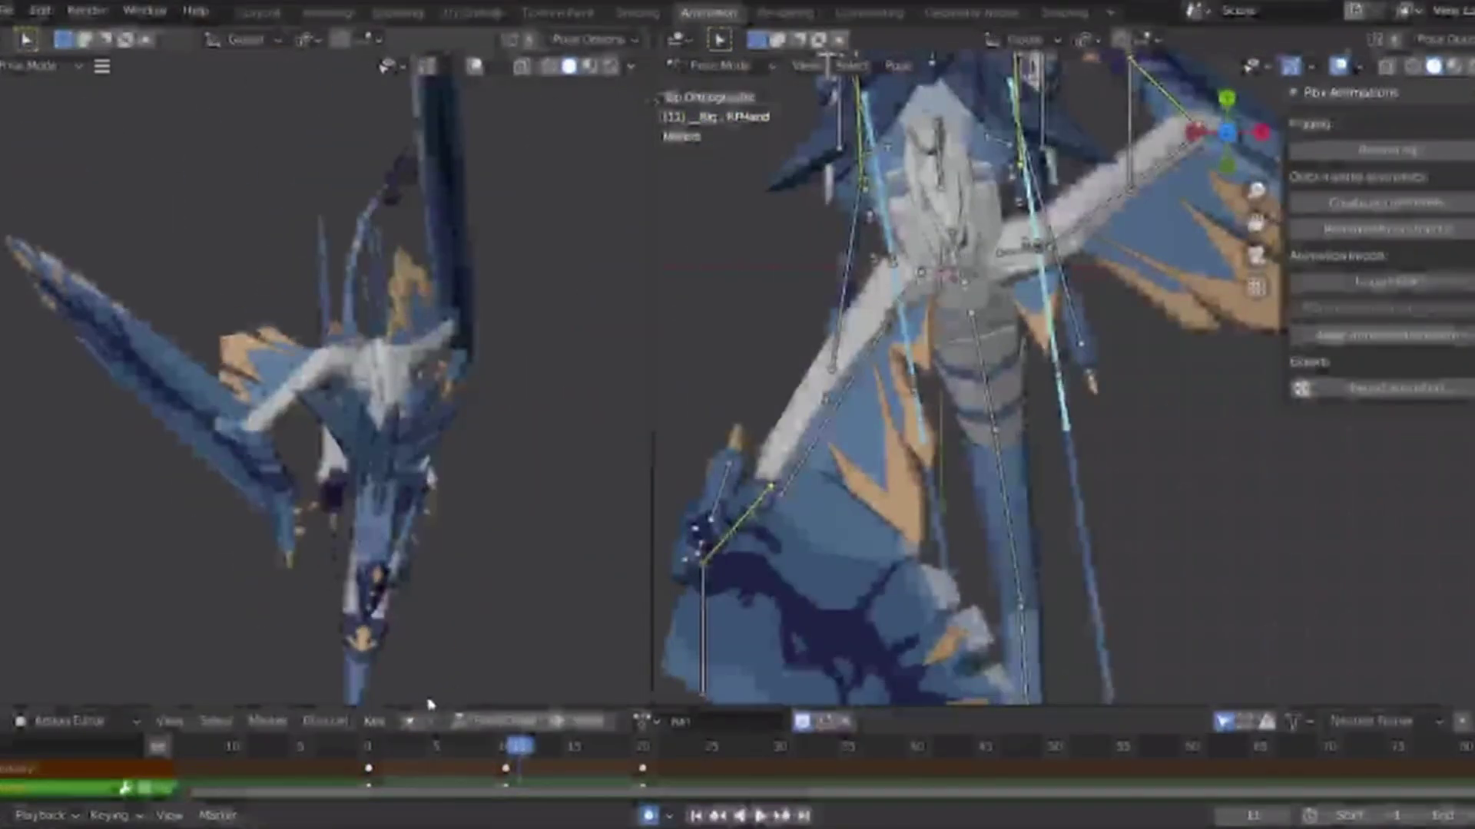
pyautogui.press('space')
# Copy the frame 0 keyframe of RFHand and LFHand to frame 20.
pyautogui.click(348, 756)
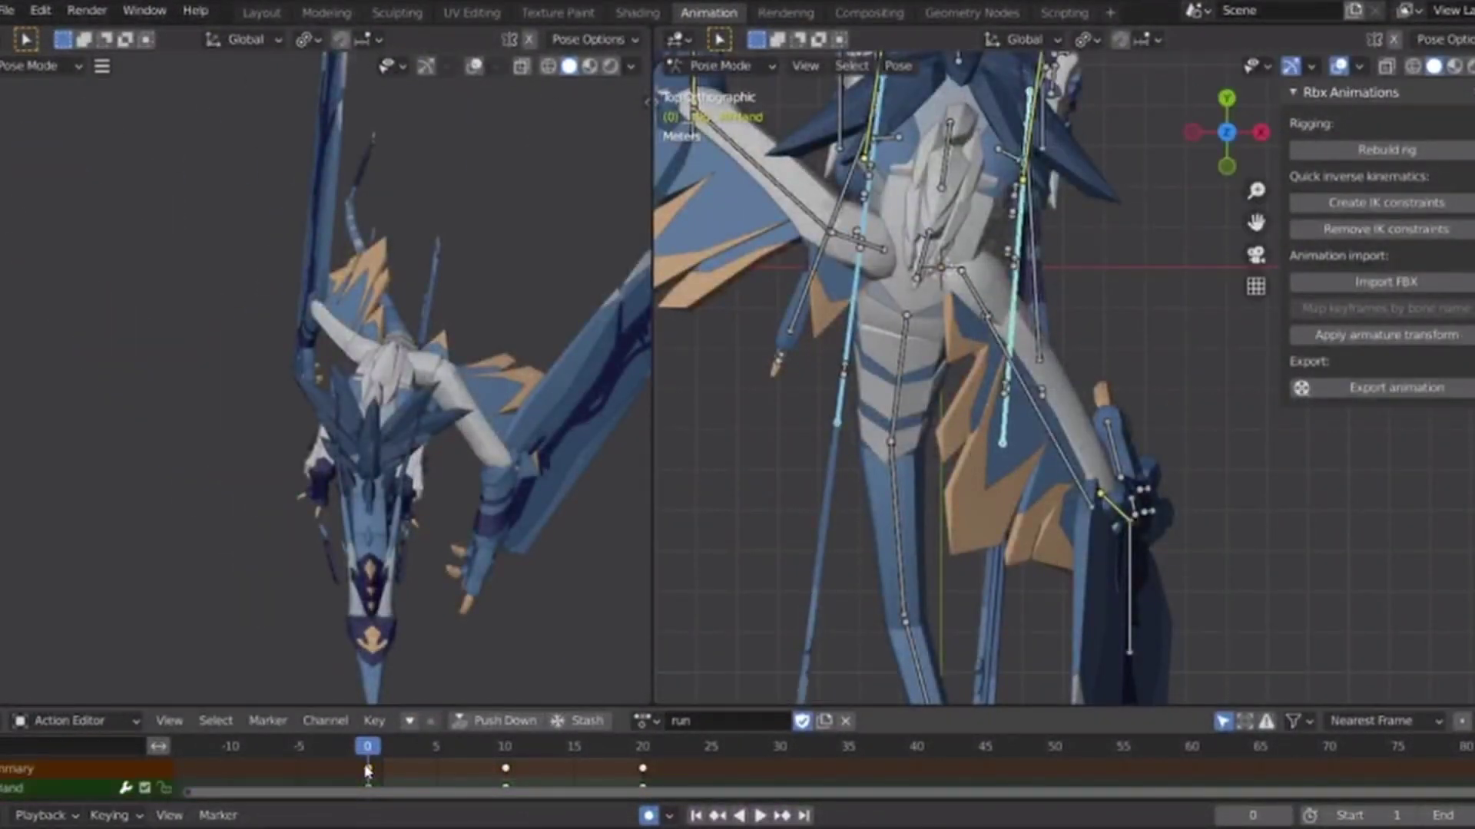
pyautogui.click(504, 754)
pyautogui.click(642, 754)
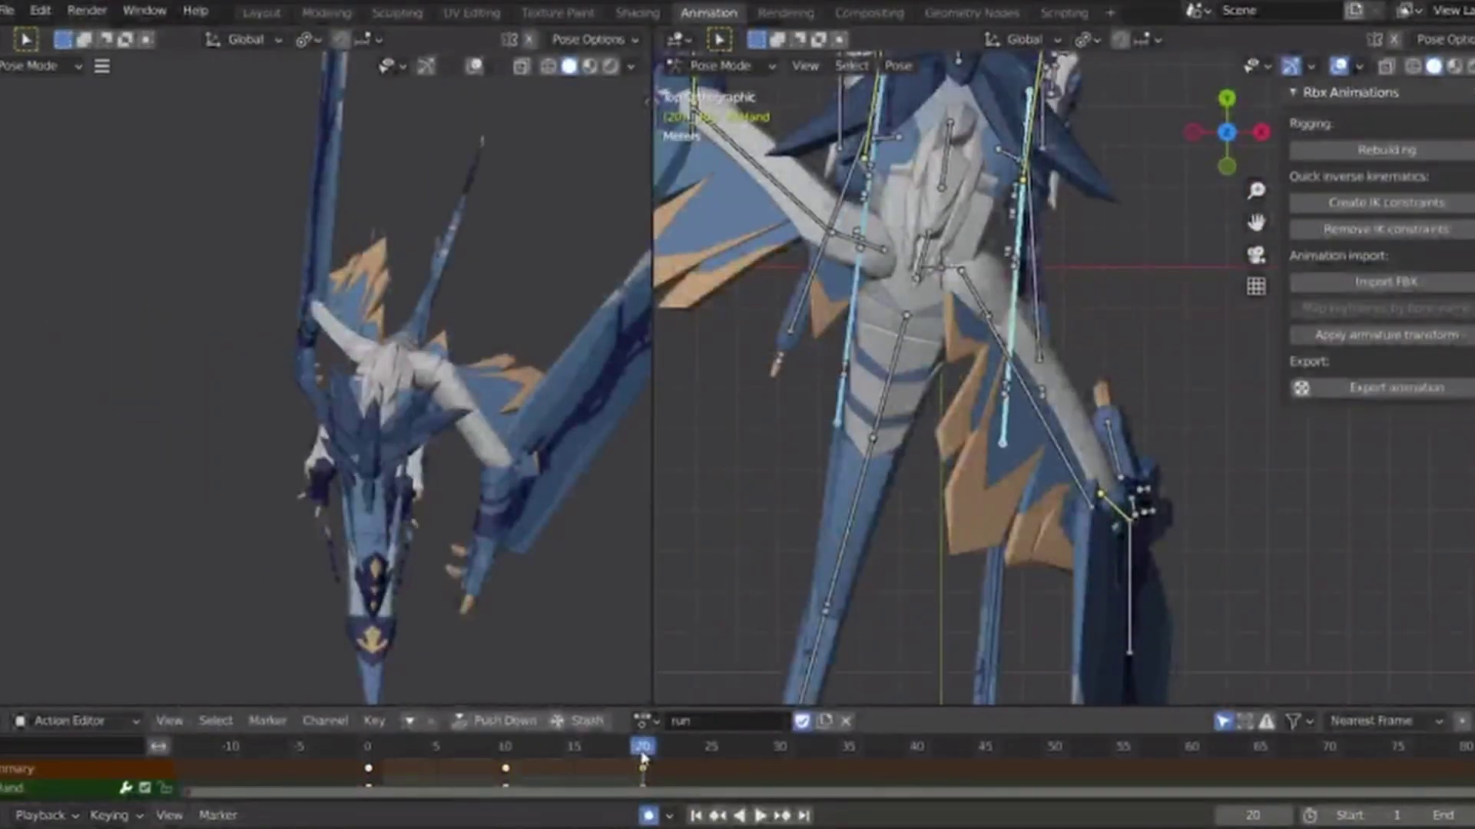
# Rotate LFHand slightly outward at frame 0 in the top view and copy its keyframe to frame 20.
pyautogui.press('space')
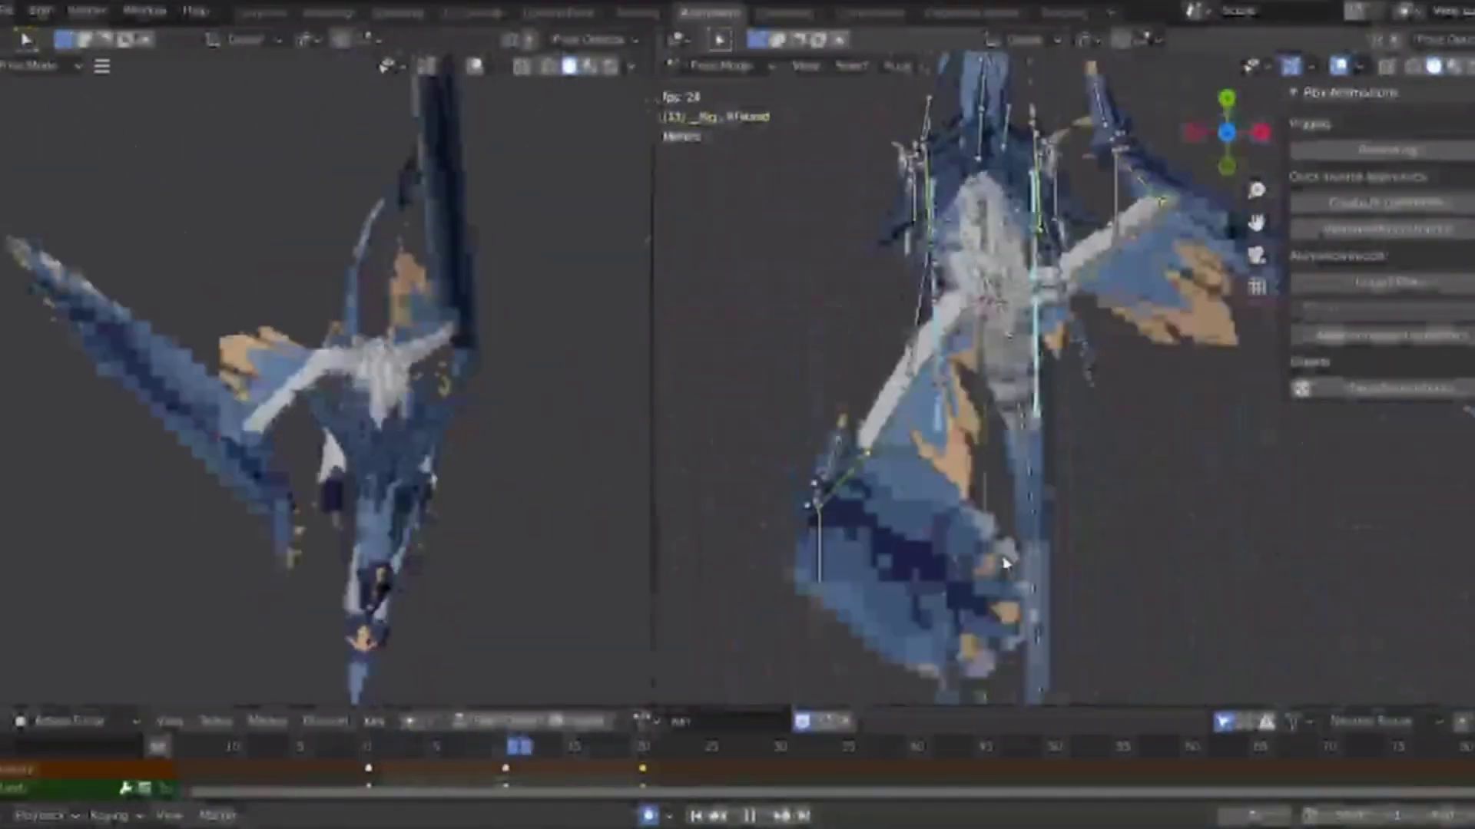
pyautogui.press('space')
pyautogui.click(368, 746)
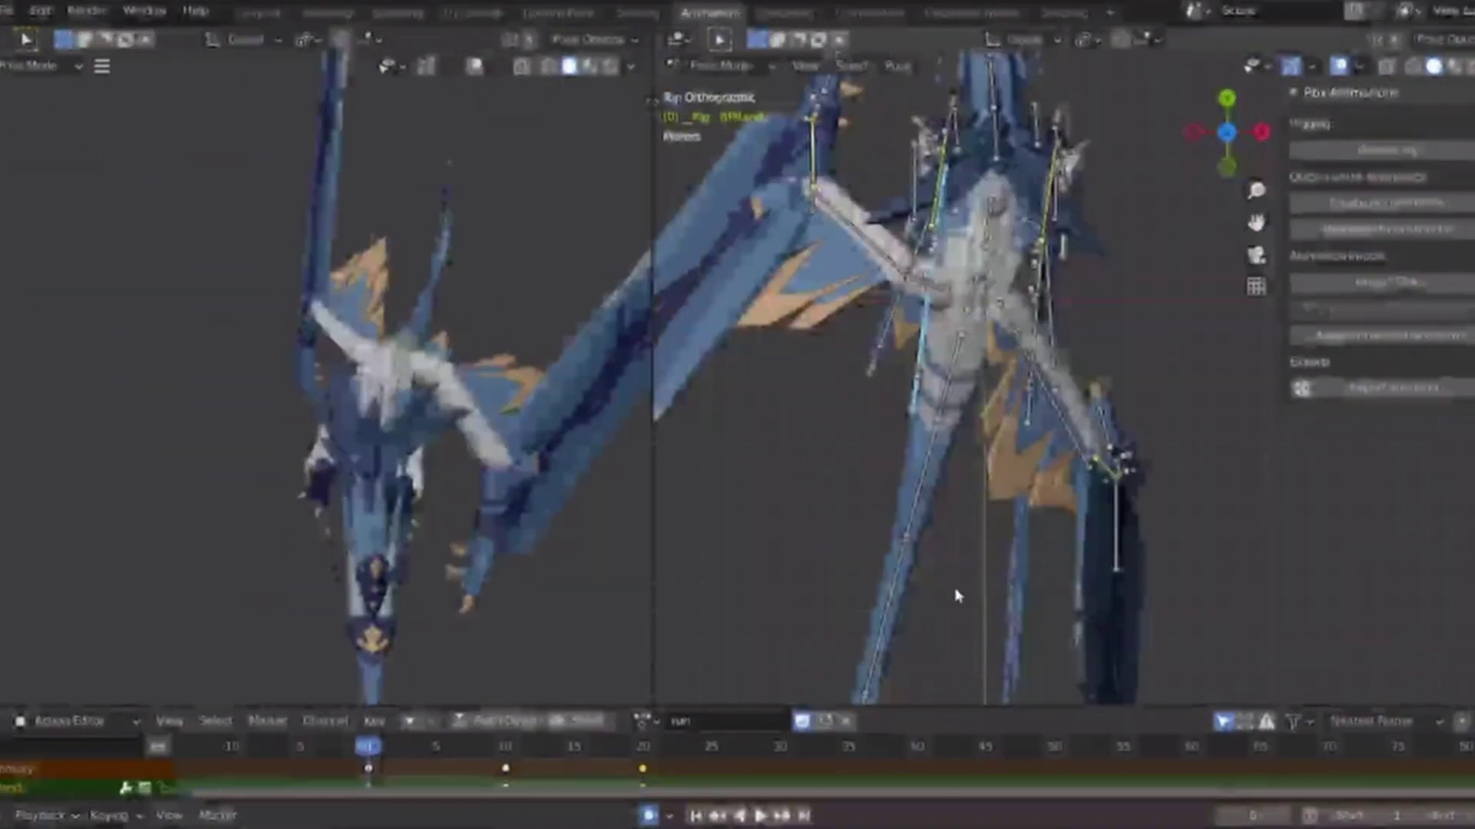
pyautogui.click(930, 612)
pyautogui.click(644, 747)
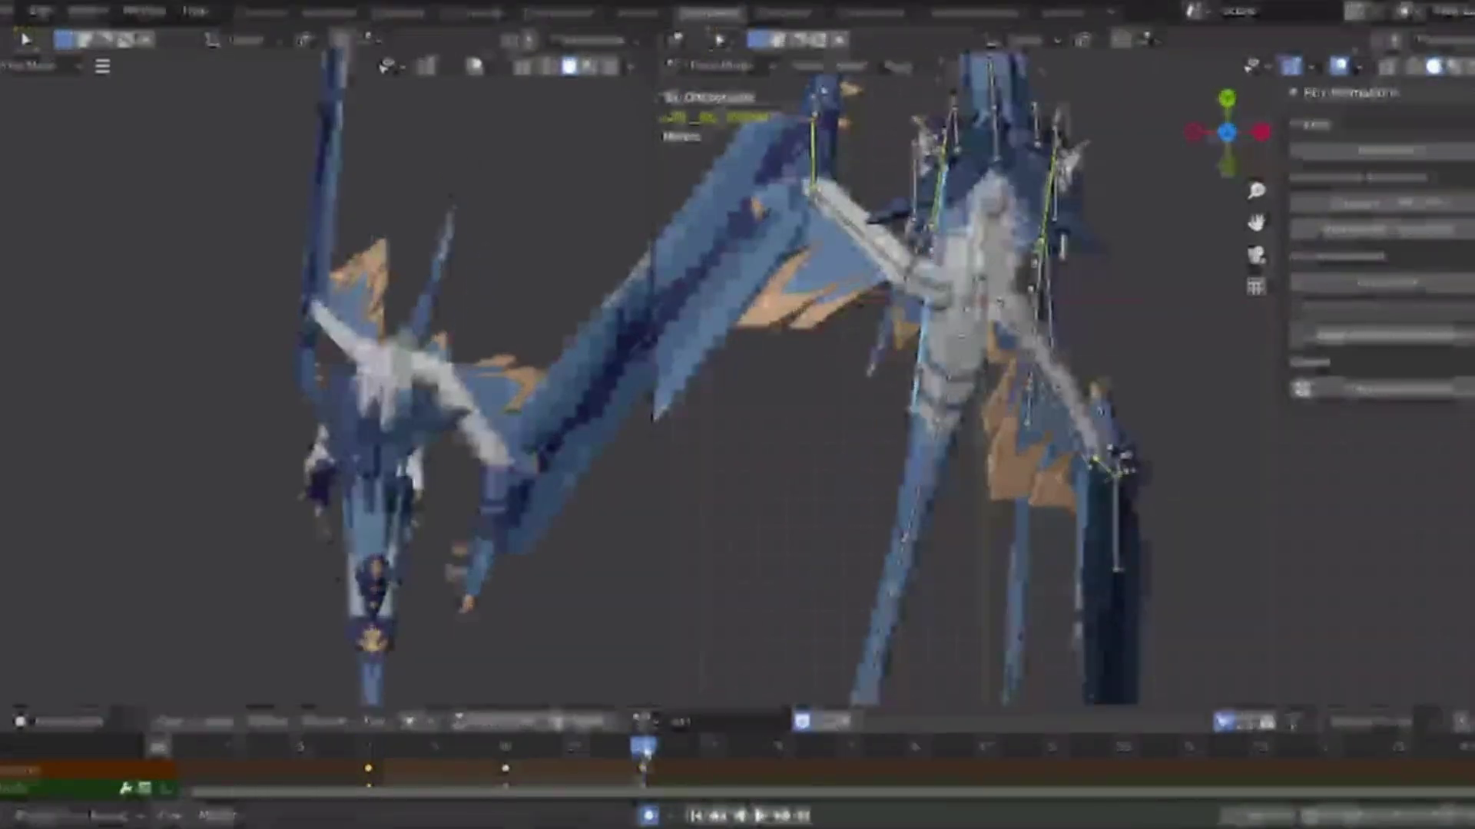
# Rotate RFHand outward at frame 10, and play the animation from an angled view and the left view.
pyautogui.click(505, 747)
pyautogui.press('space')
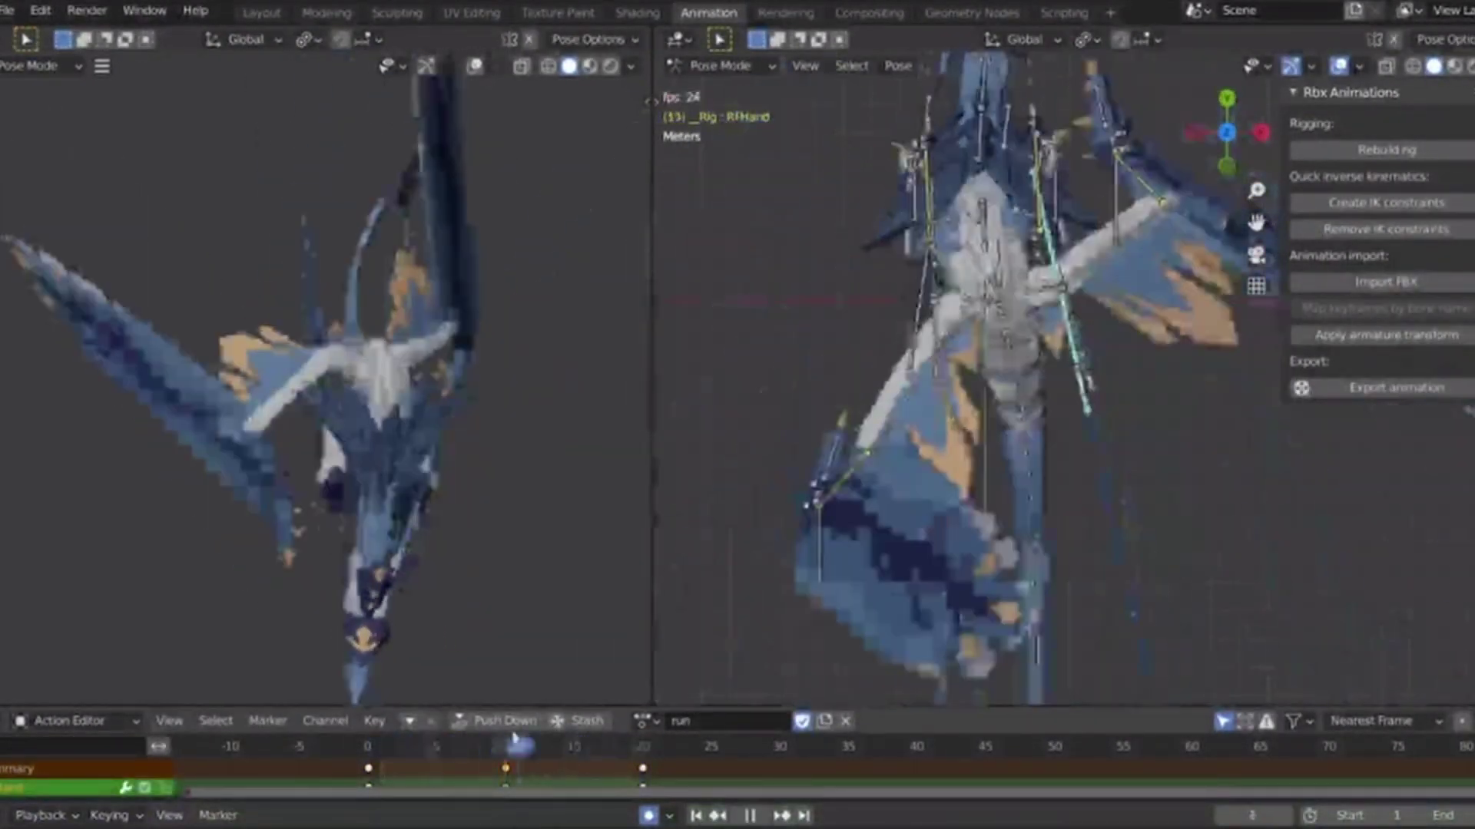
pyautogui.moveTo(1142, 284); pyautogui.dragTo(1092, 196, button='middle')
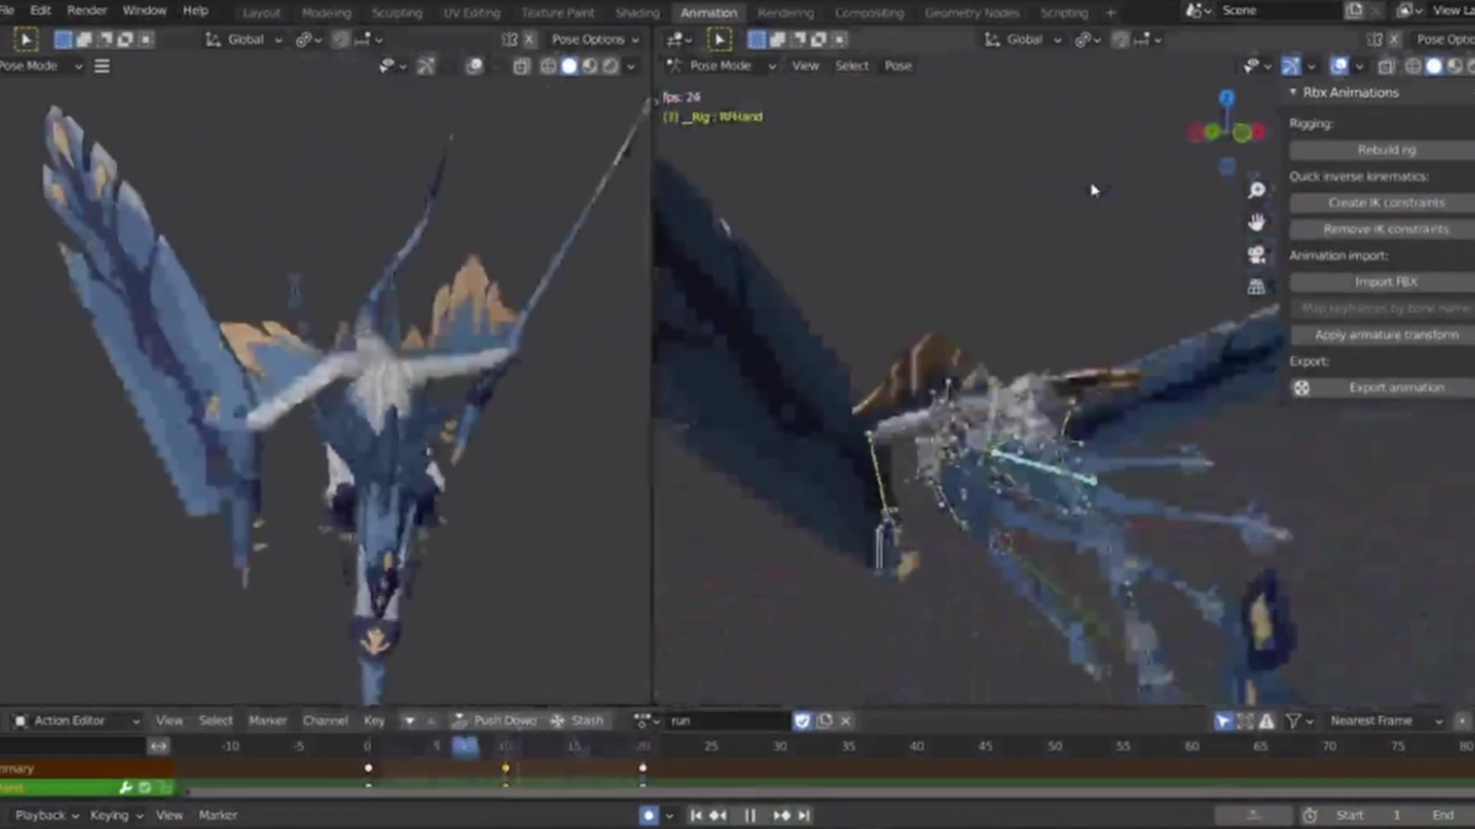
pyautogui.click(1202, 133)
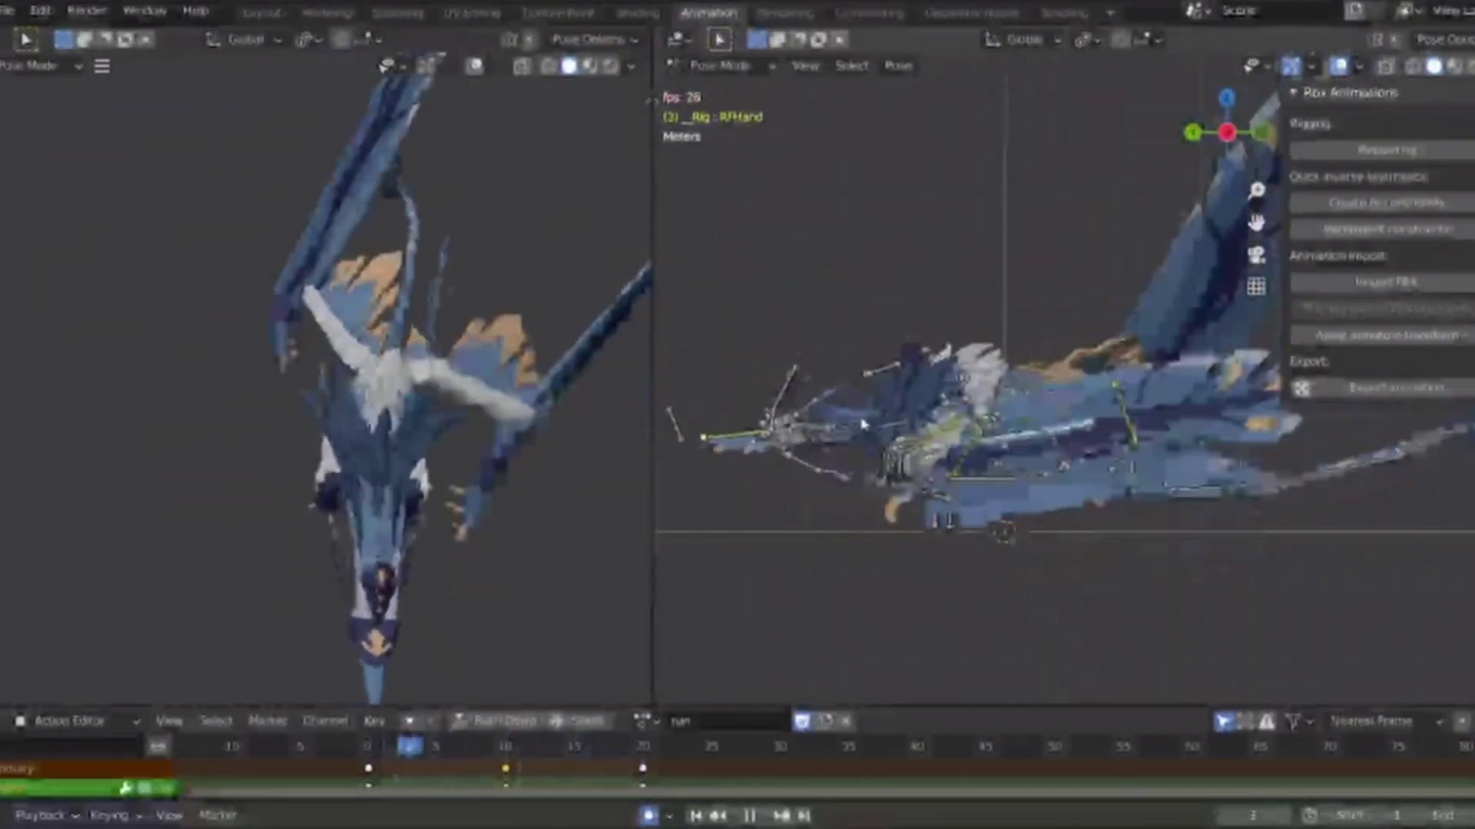
# Pose the hand bones at frames 8 and 18 in the left view to add keyframes there, and play the animation.
pyautogui.scroll(3, 820, 490)
pyautogui.press('space')
pyautogui.press('space')
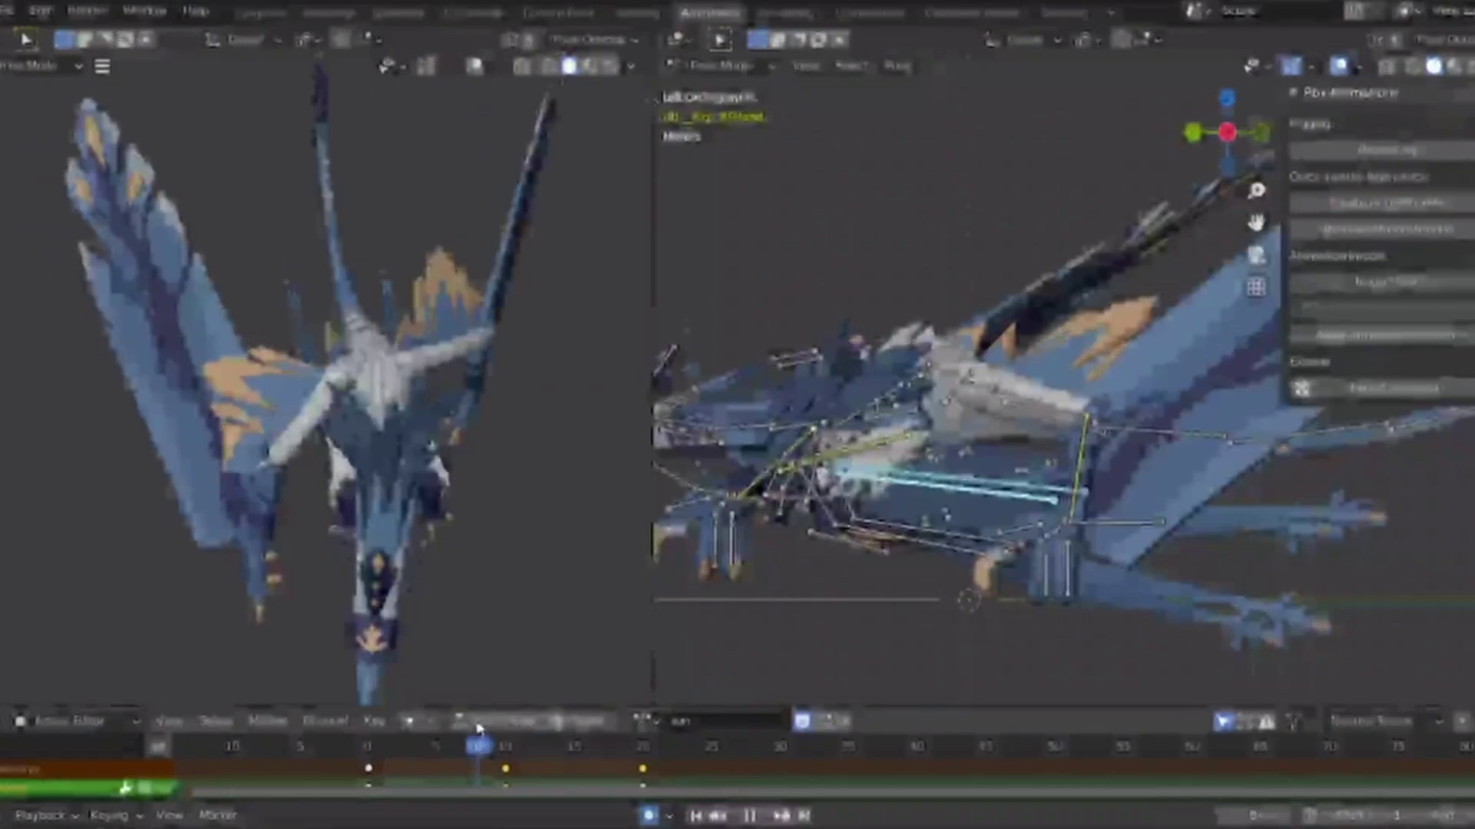
pyautogui.moveTo(545, 748); pyautogui.dragTo(628, 756)
pyautogui.press('space')
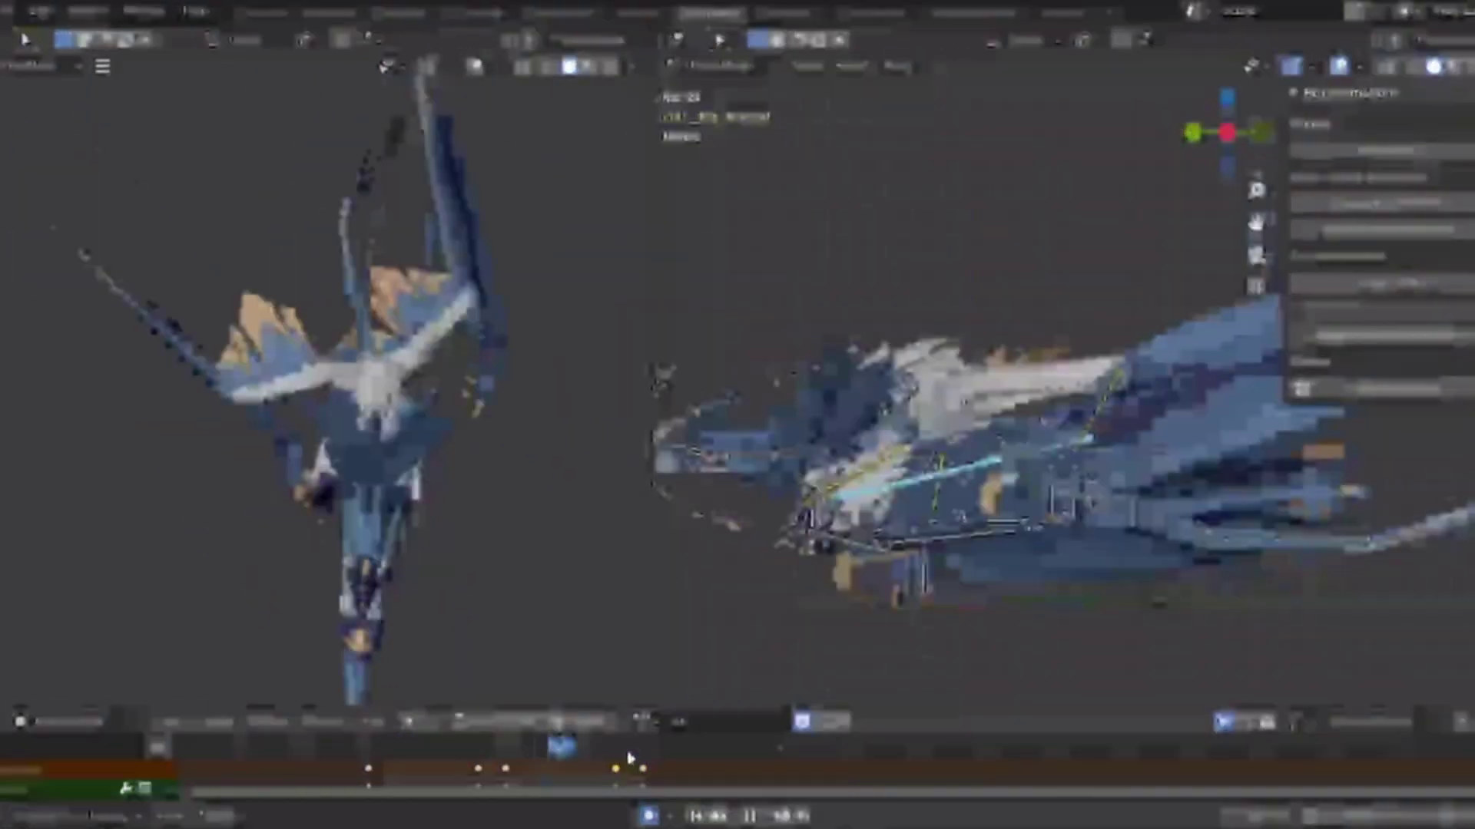
# Play the animation from the top view and check the RFHand and LFHand swing around frames 8, 10 and 18.
pyautogui.click(1227, 100)
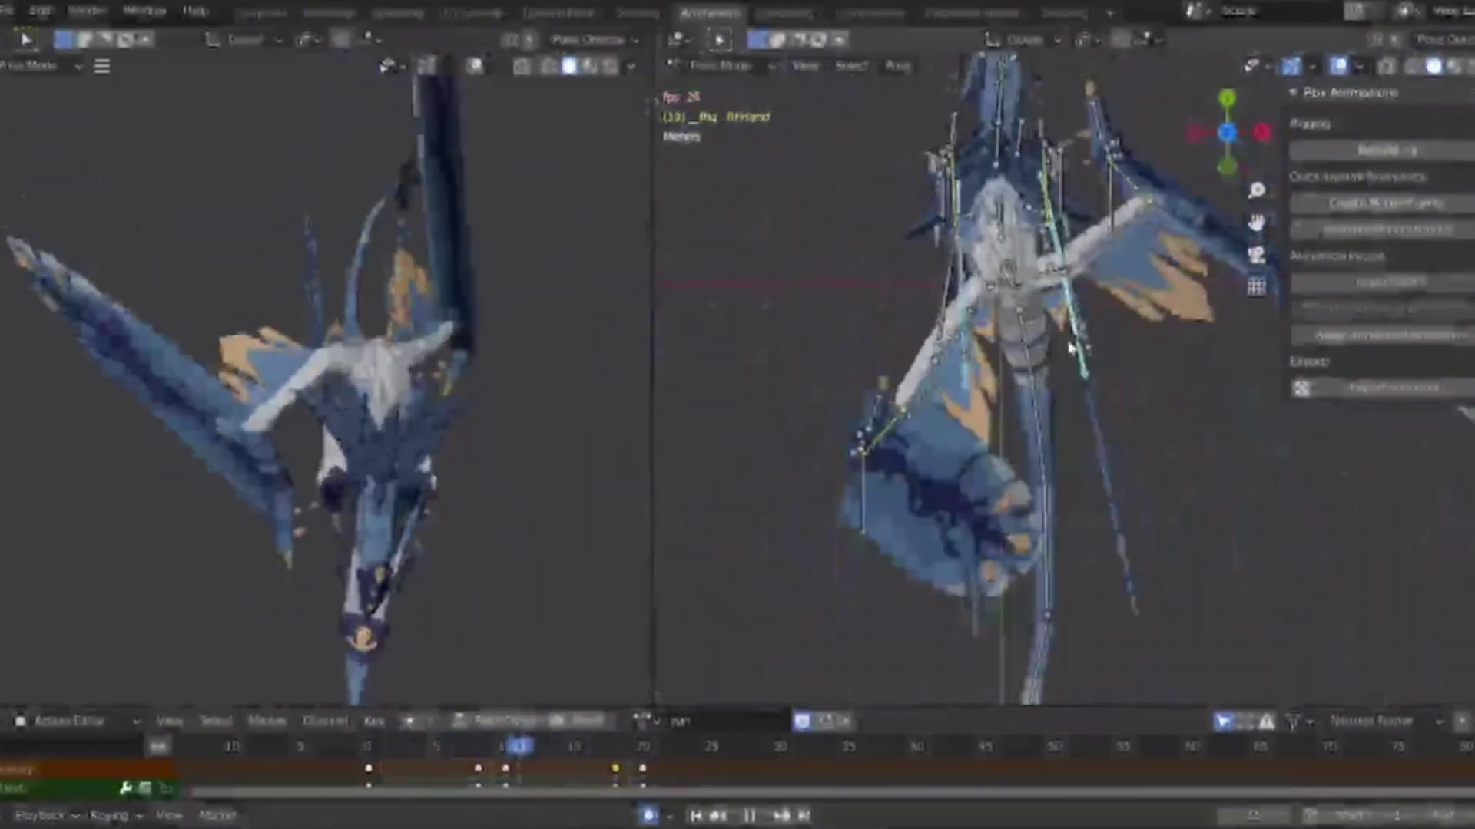
pyautogui.press('space')
pyautogui.click(369, 749)
pyautogui.press('space')
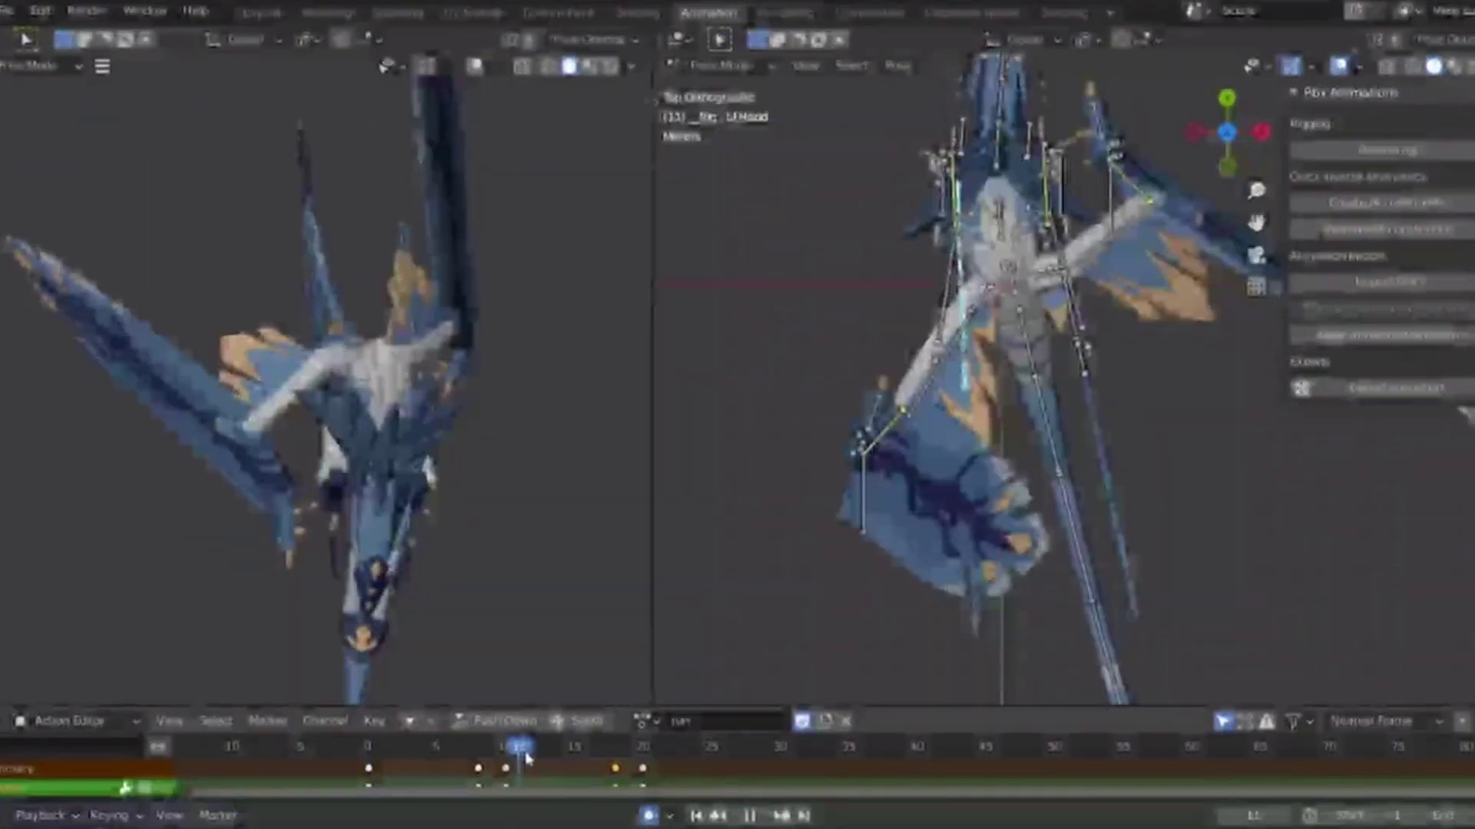
pyautogui.press('space')
pyautogui.click(478, 768)
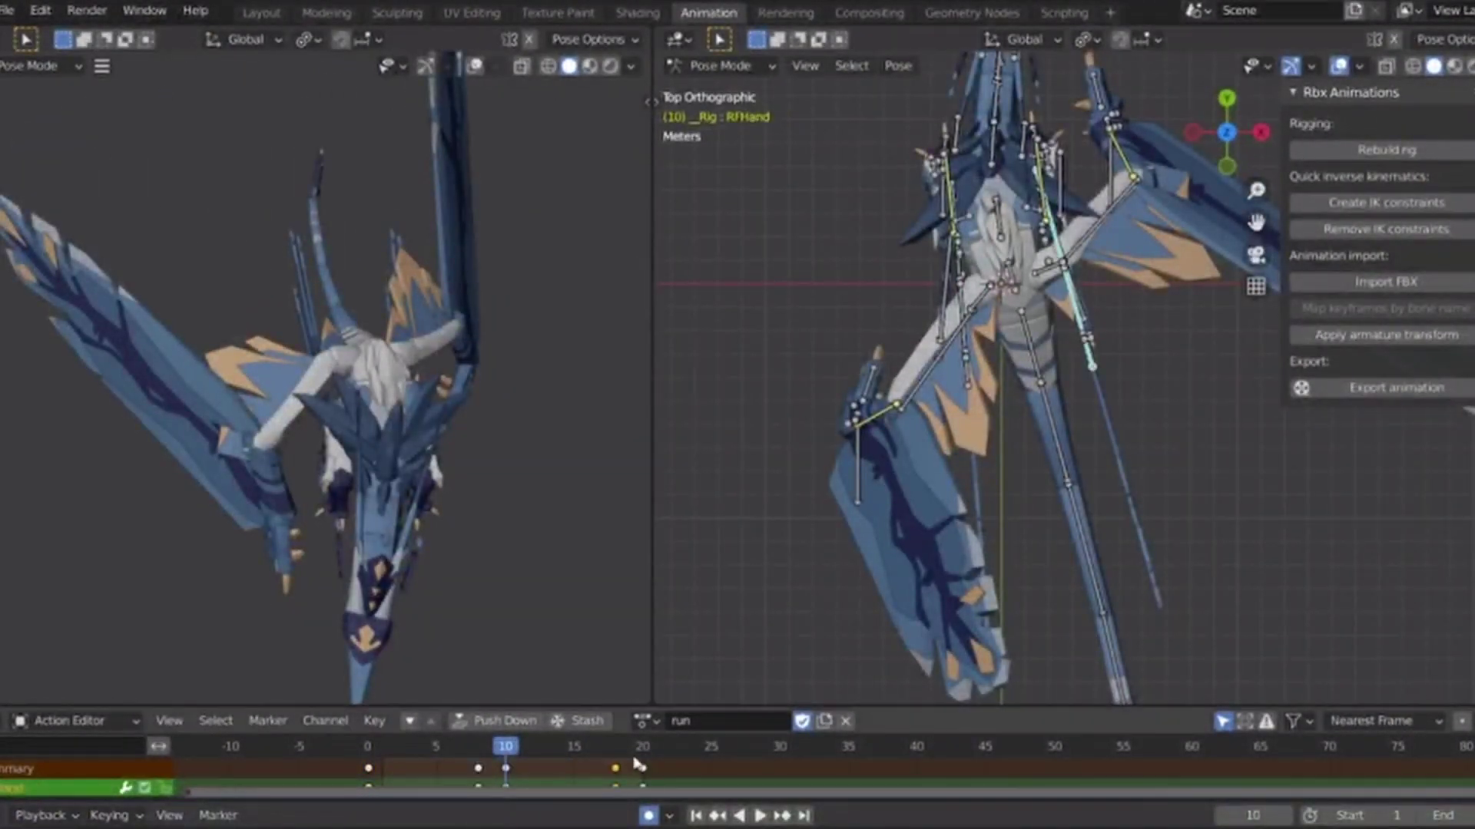
pyautogui.press('space')
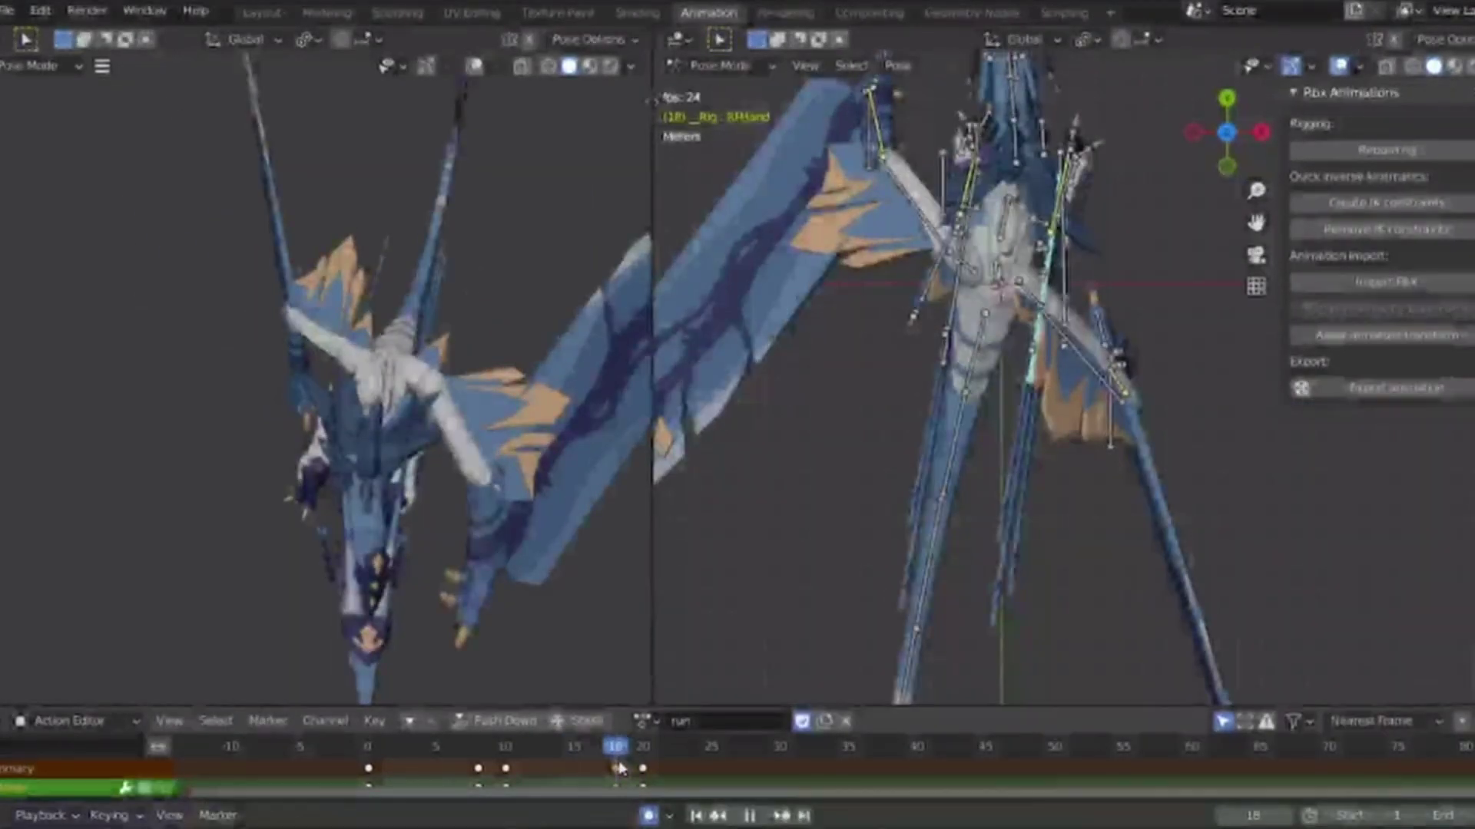
pyautogui.press('space')
# Rotate LFHand outward at frame 0 in the top view and copy that keyframe to frame 20.
pyautogui.click(843, 393)
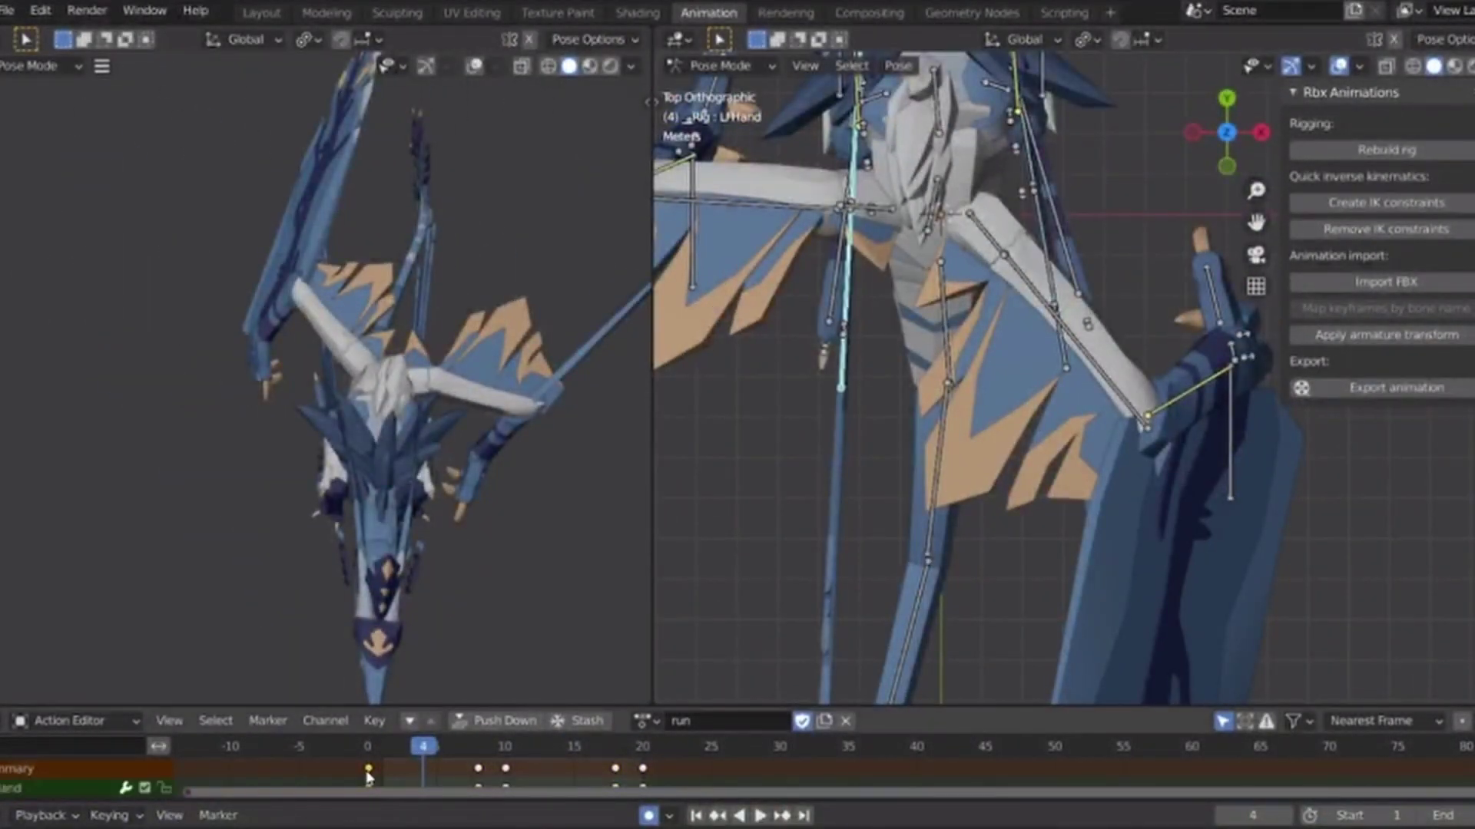
pyautogui.click(643, 750)
pyautogui.hotkey('ctrl', 'v')
# Adjust LFHand's pose at frames 8 and 18 in the top view, playing the animation between edits.
pyautogui.press('space')
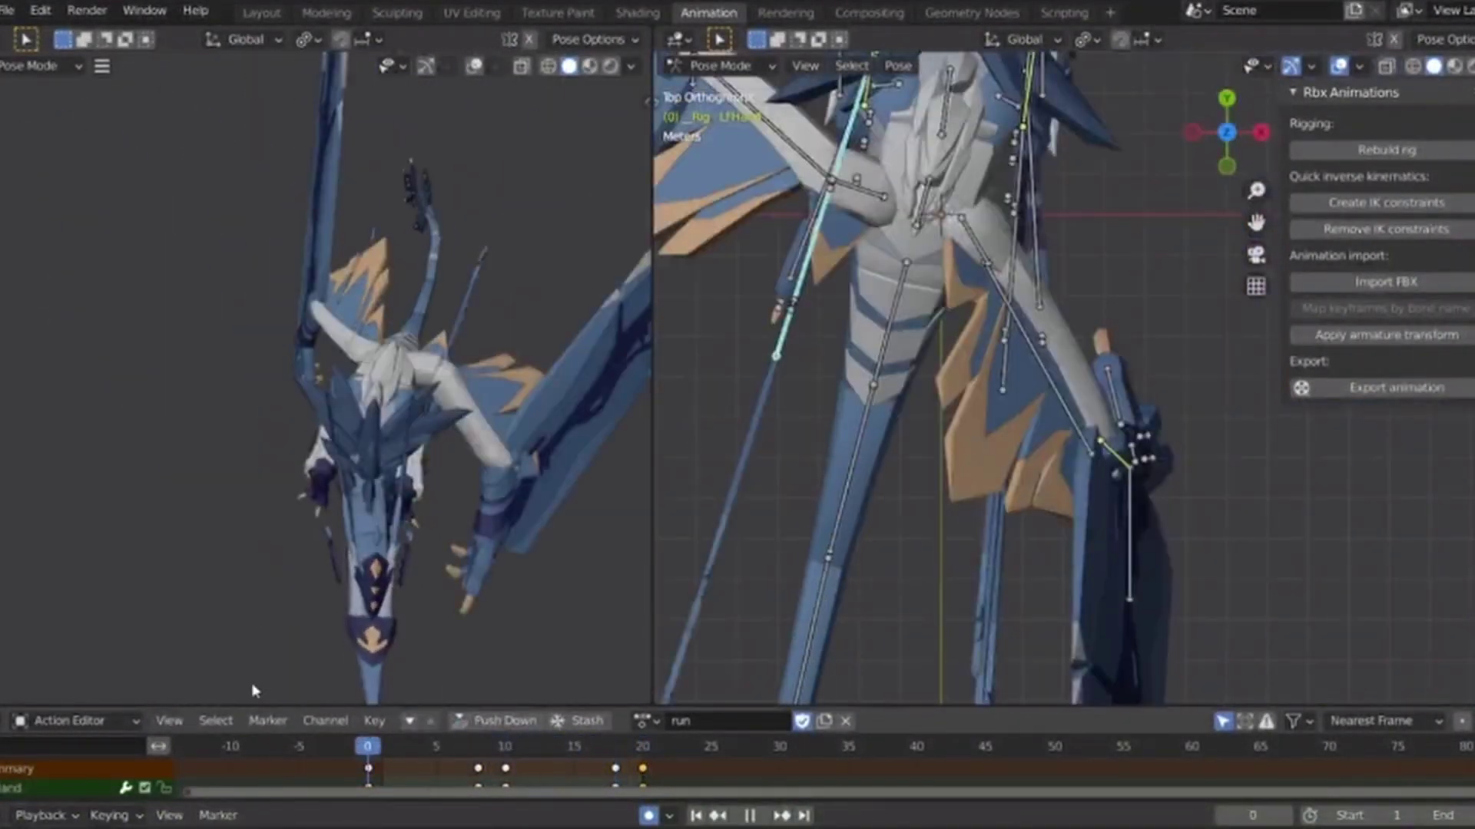
pyautogui.press('space')
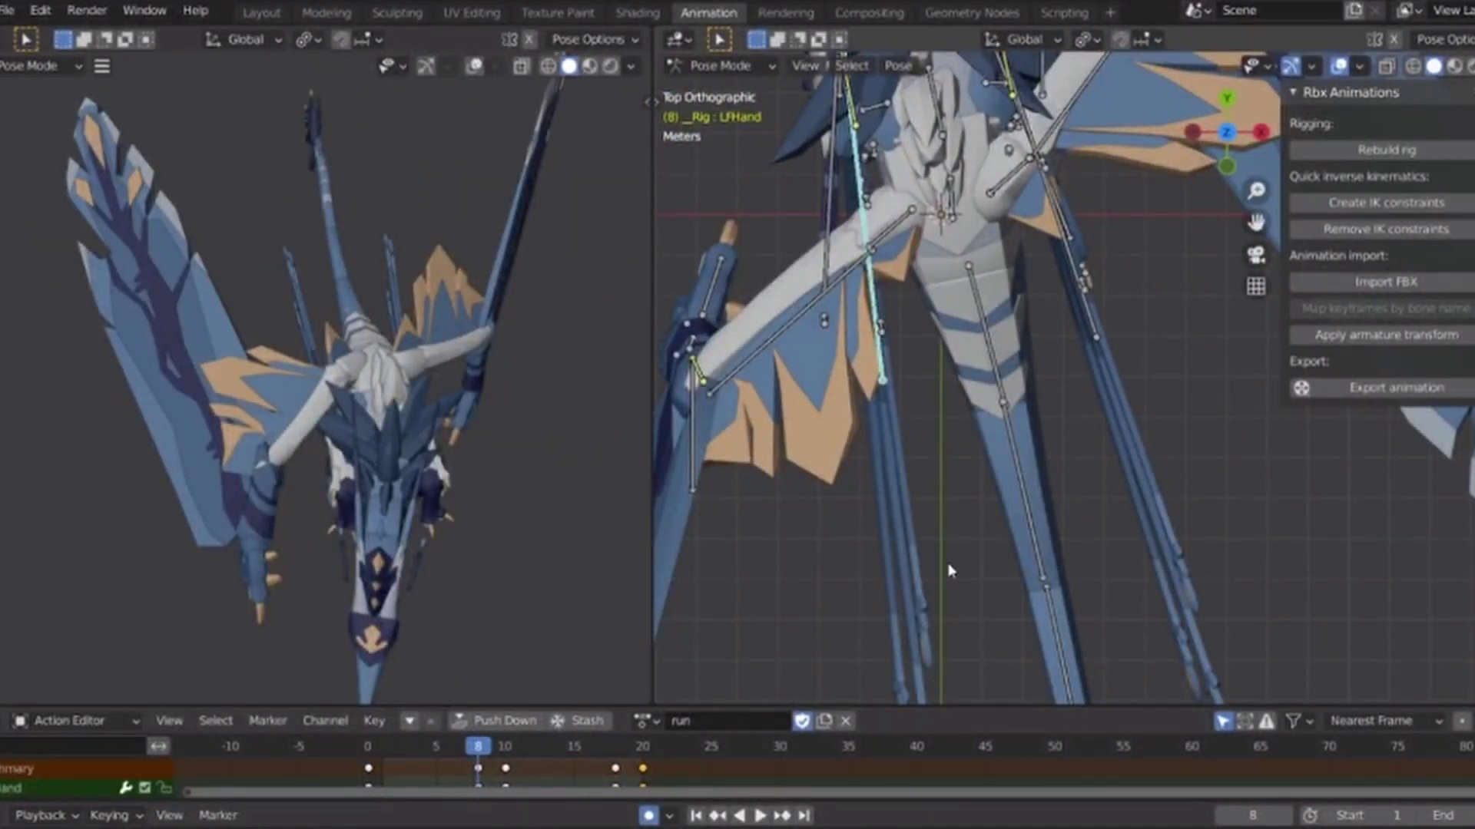
pyautogui.press('space')
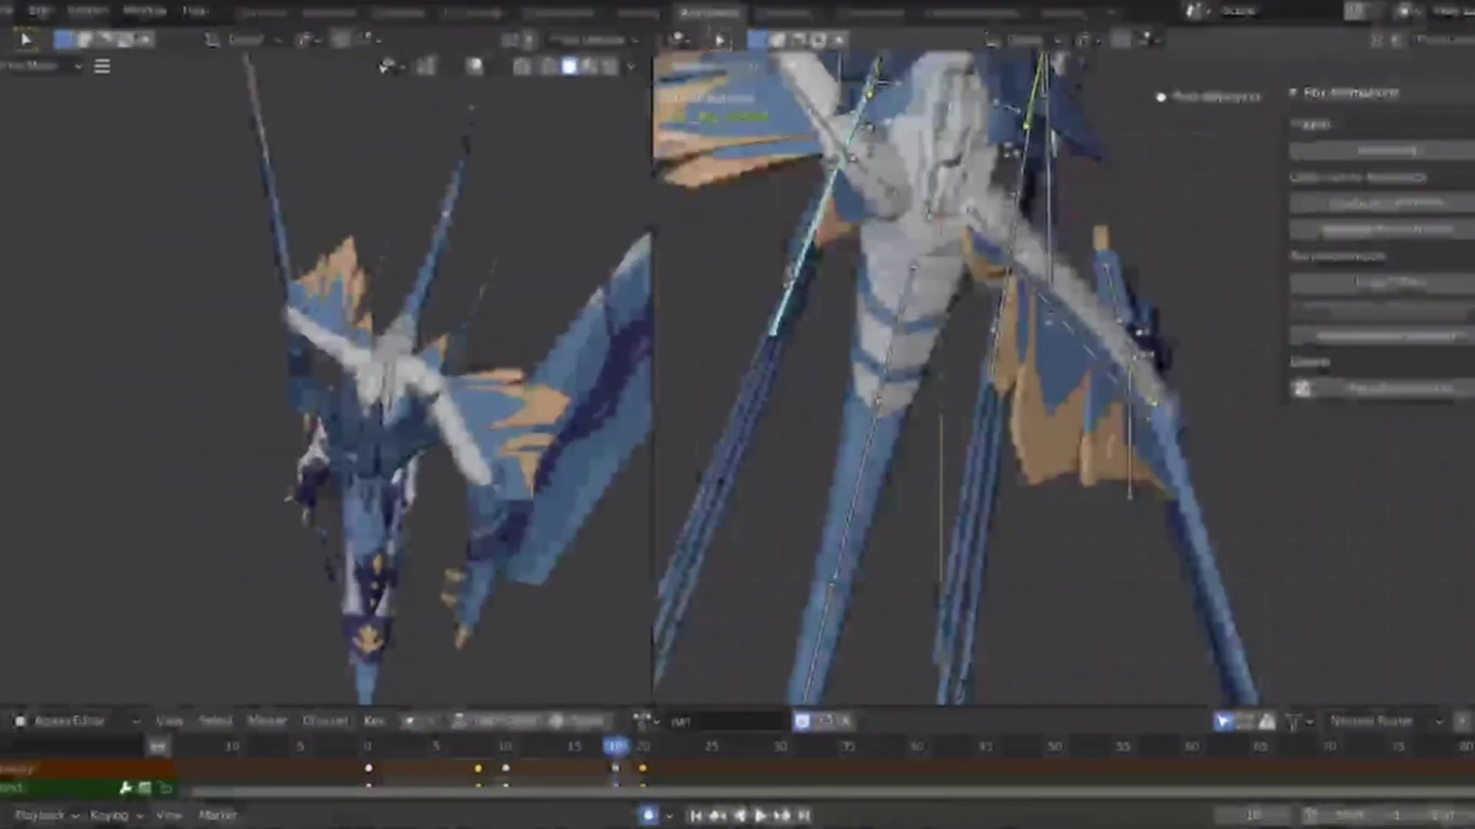
pyautogui.press('space')
pyautogui.moveTo(589, 759); pyautogui.dragTo(674, 752)
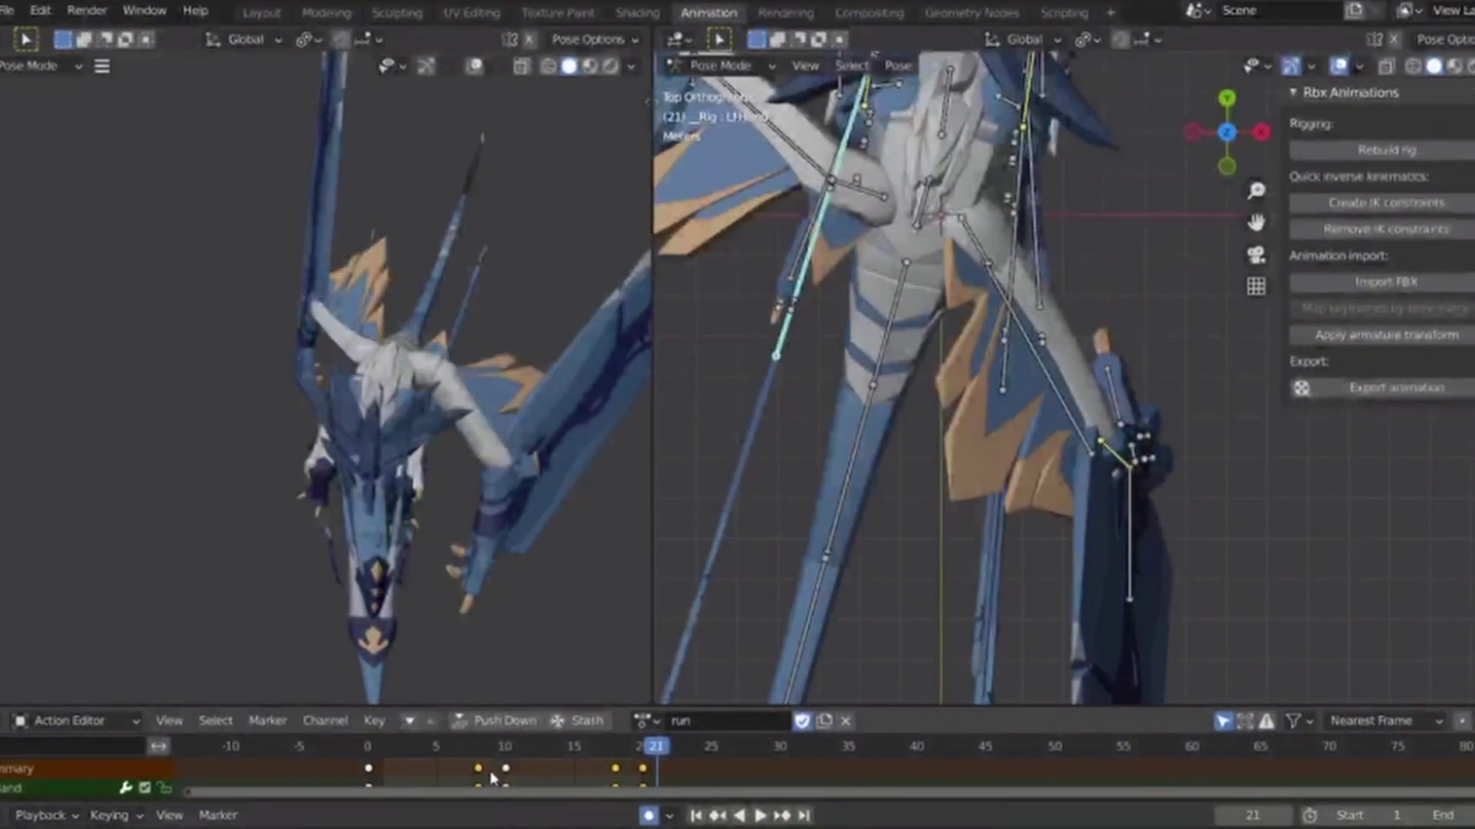
# Paste the mirrored hand pose onto RFHand at frame 0 and play the animation from the top view.
pyautogui.click(1026, 317)
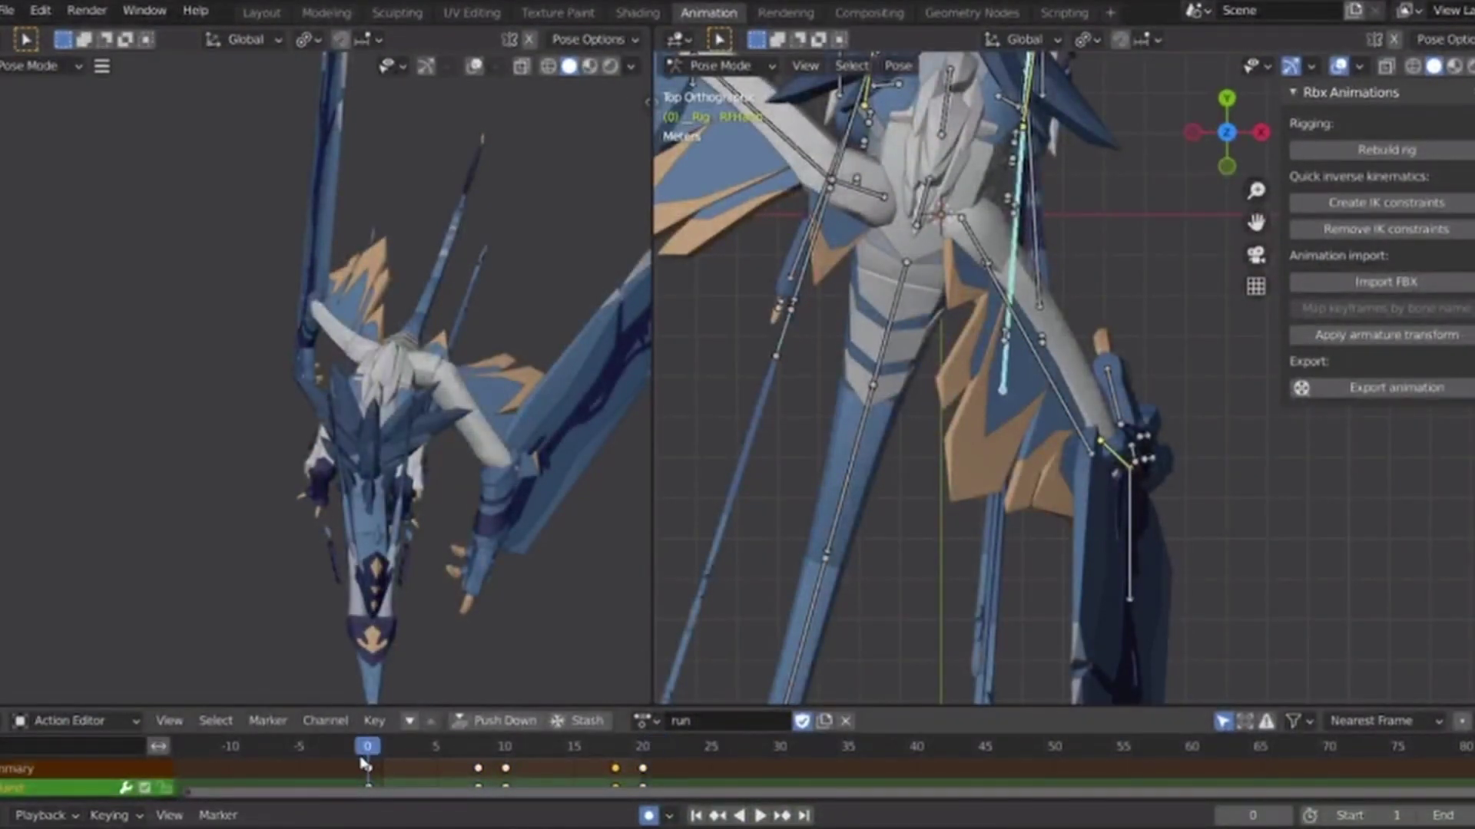
pyautogui.hotkey('ctrl', 'shift', 'v')
pyautogui.press('space')
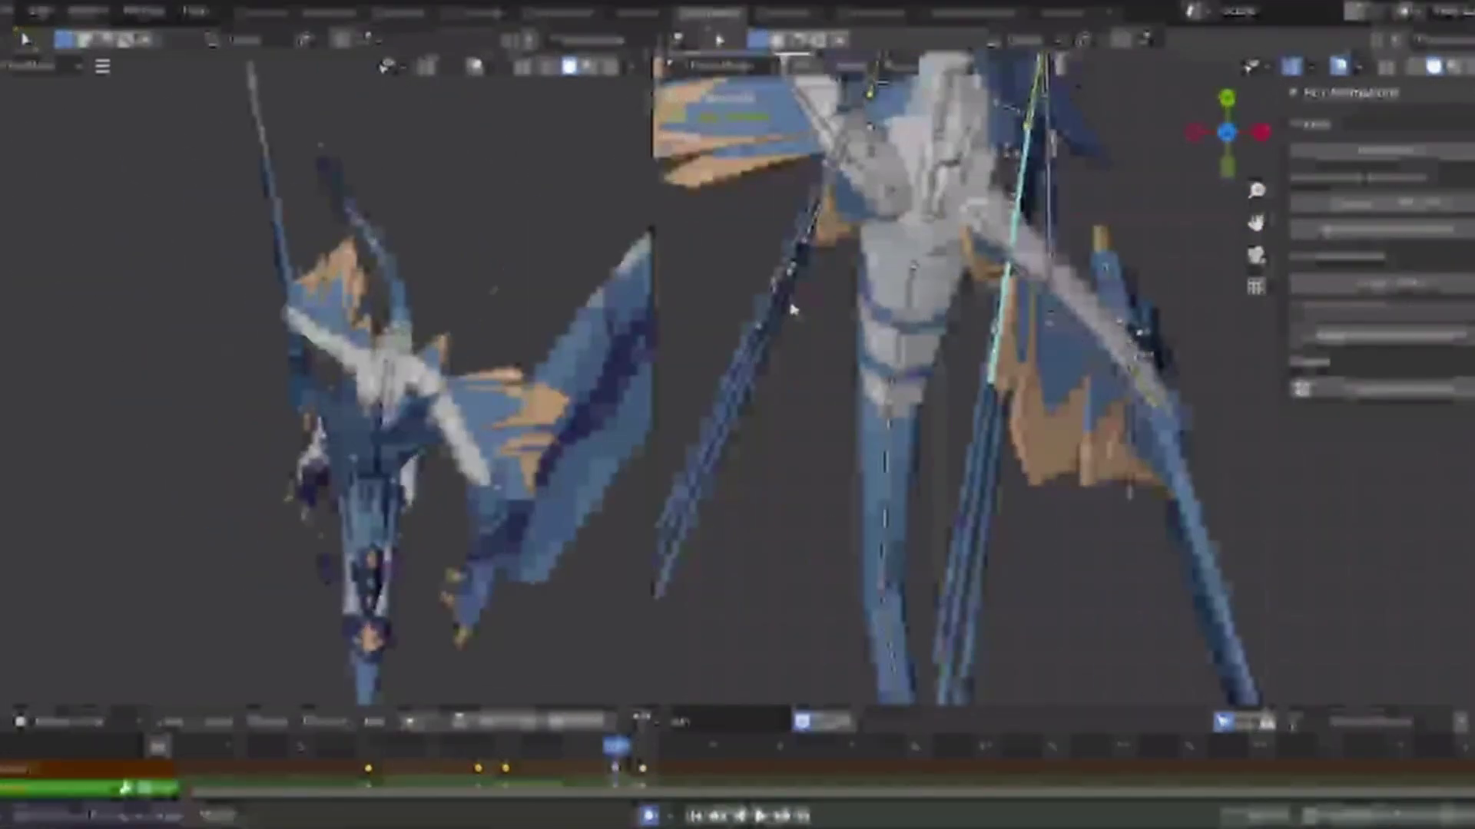
pyautogui.click(781, 306)
pyautogui.press('space')
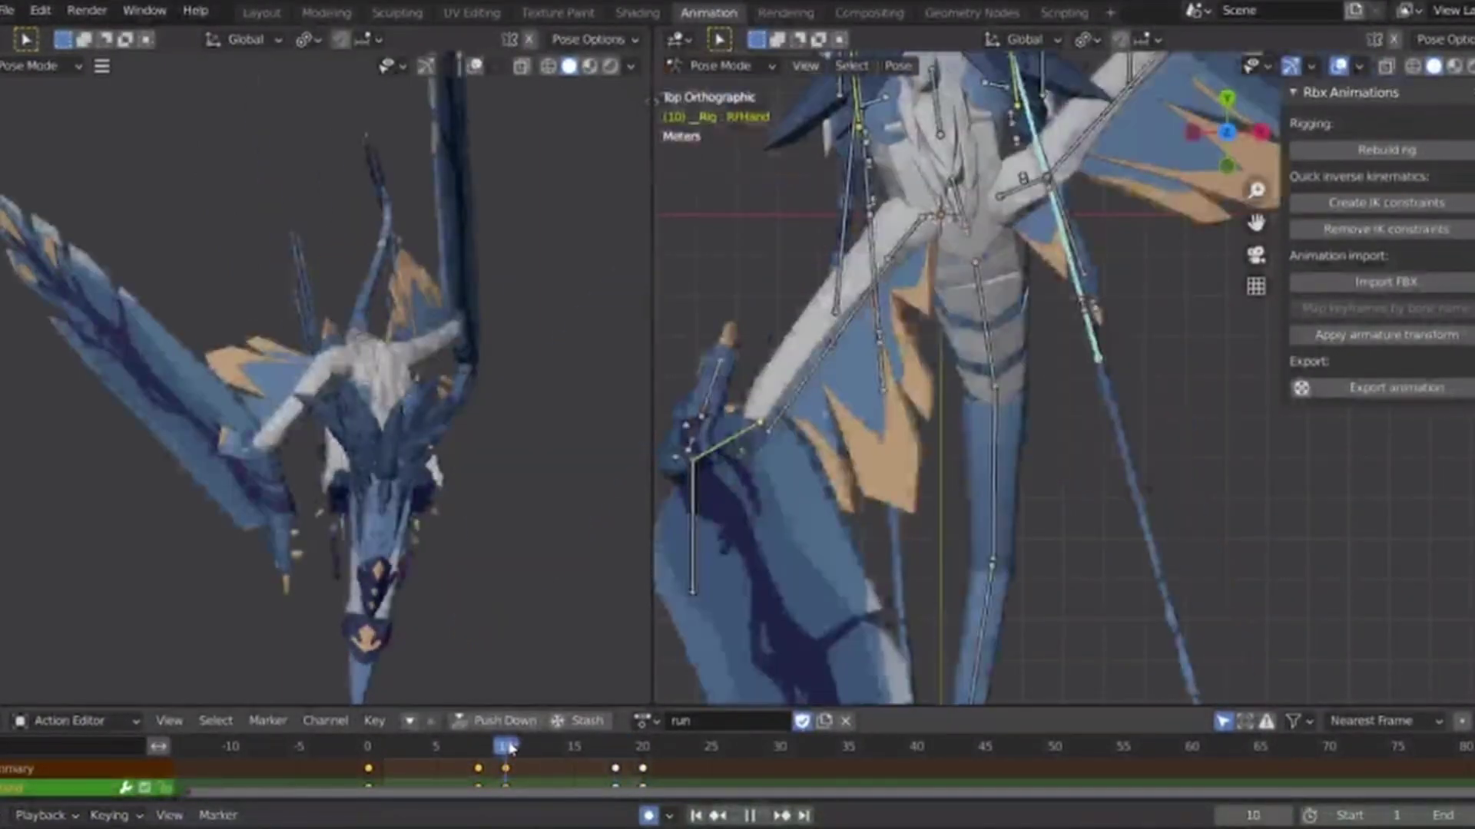
# Play the run animation and examine the whole body and the head motion from the left view.
pyautogui.scroll(-6, 866, 566)
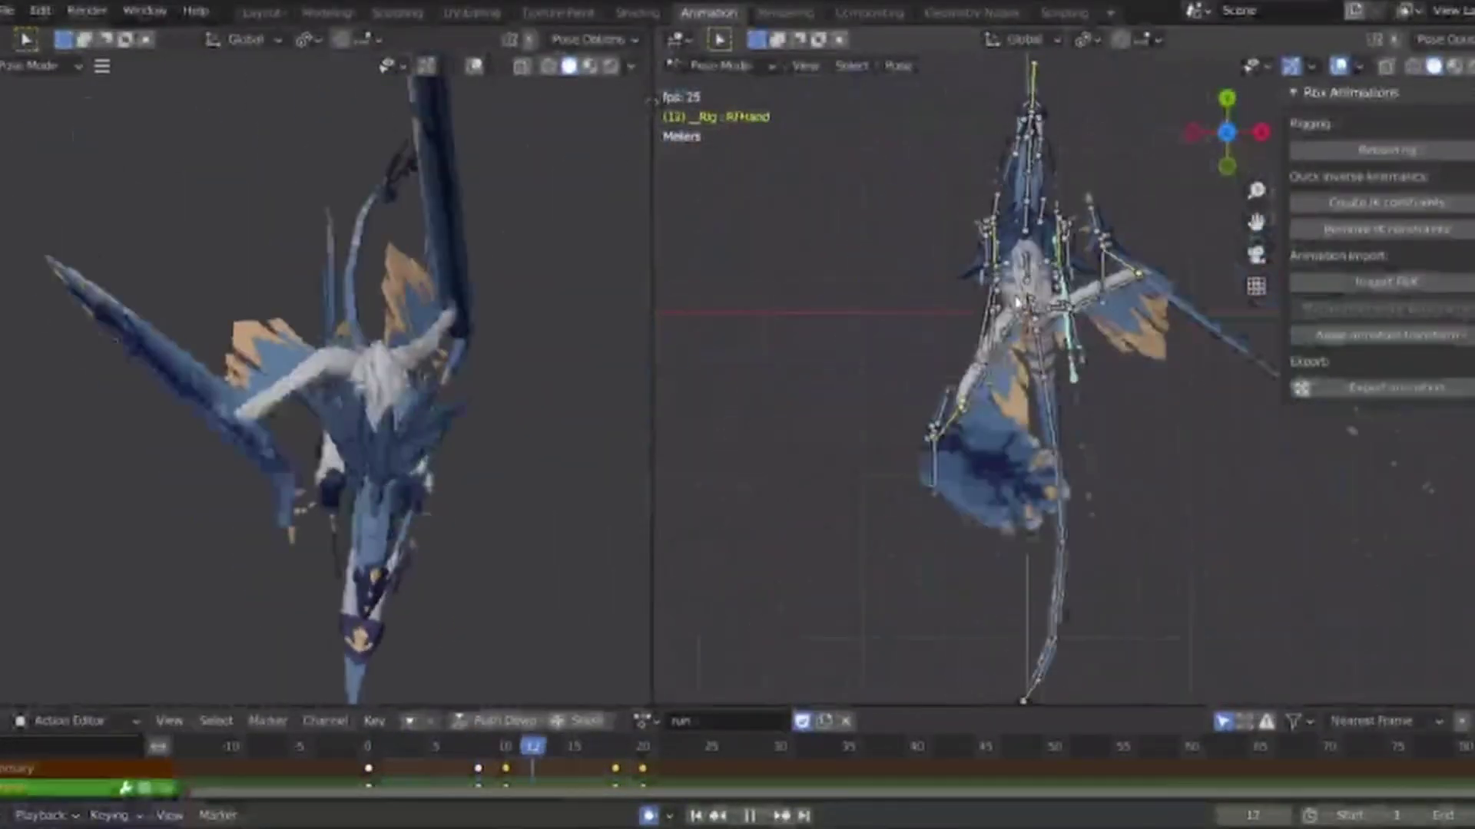
pyautogui.click(1192, 132)
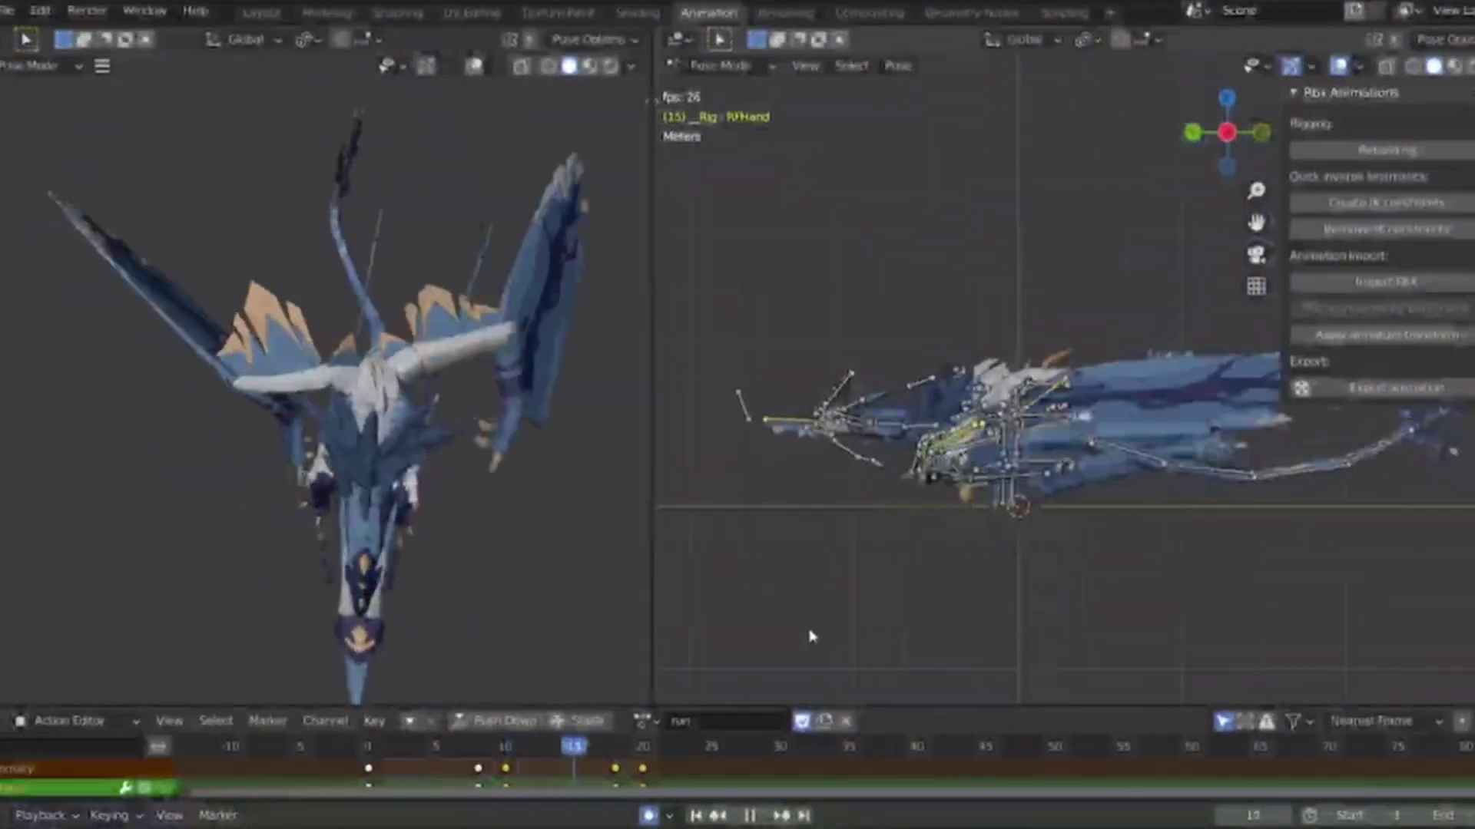
pyautogui.scroll(6, 1063, 530)
pyautogui.scroll(-5, 1064, 530)
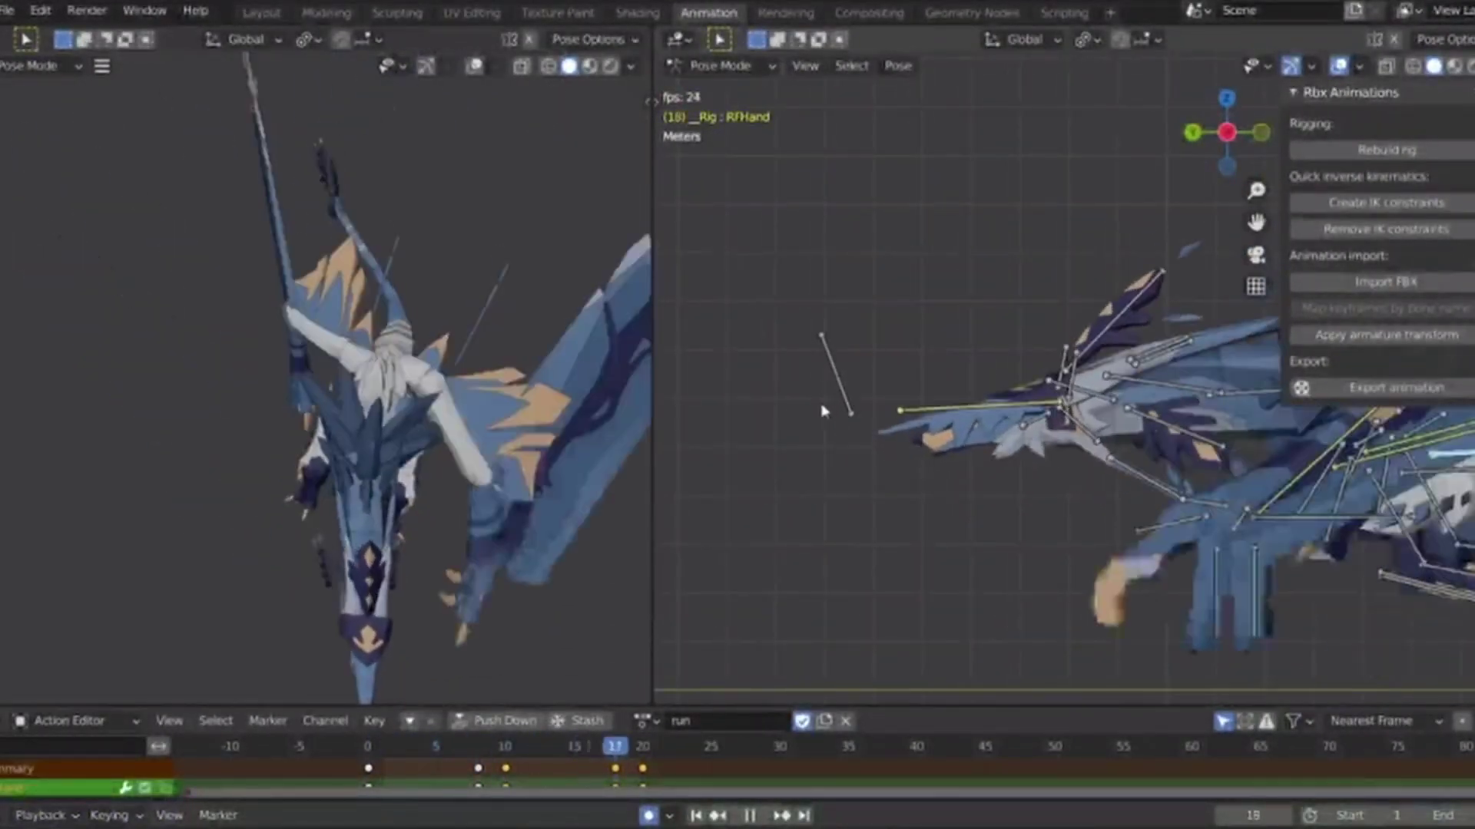
pyautogui.press('space')
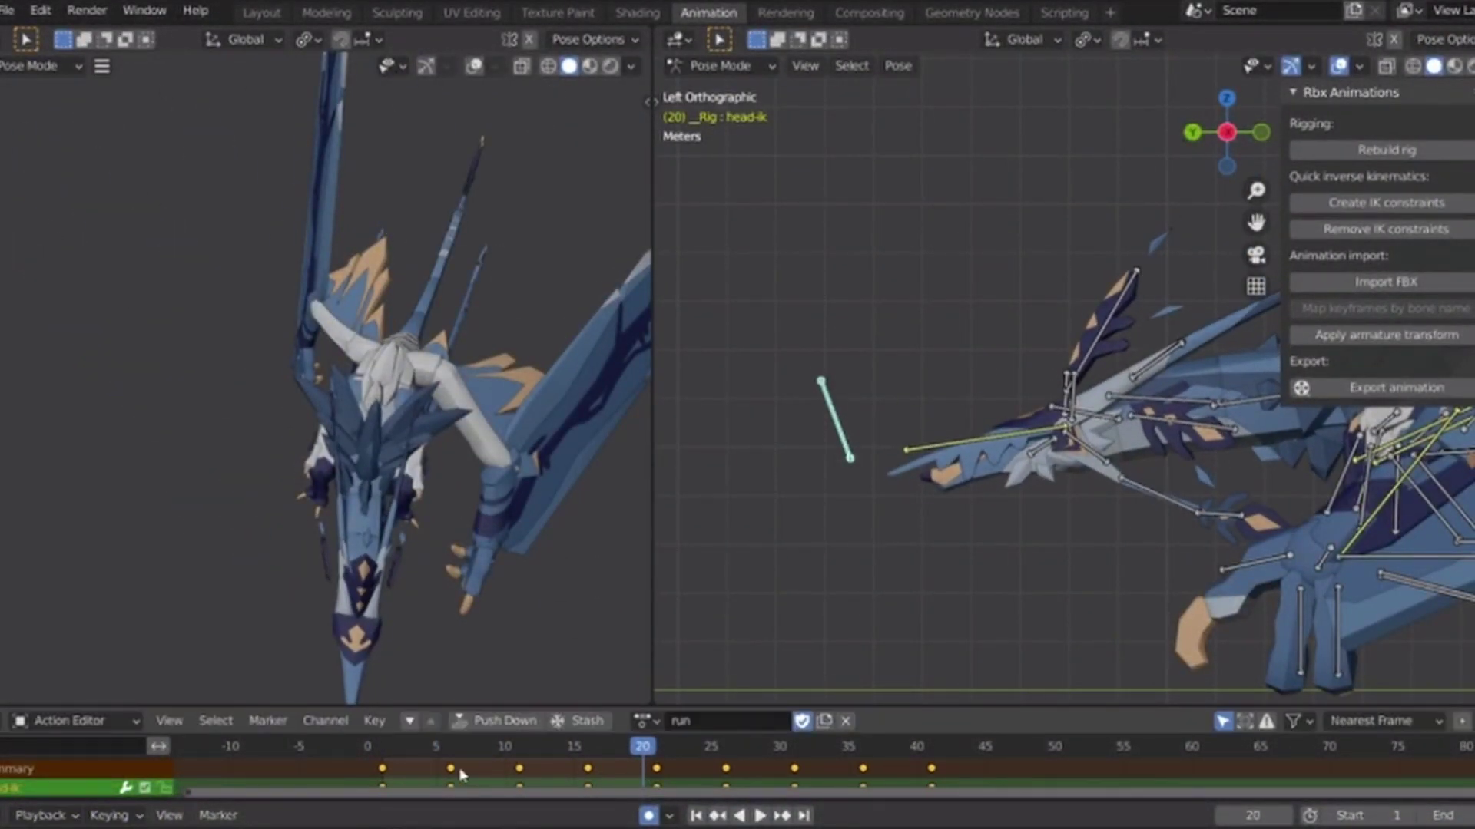
# Shift the head-ik keyframes one frame earlier onto multiples of five and delete those after frame 20.
pyautogui.press('g')
pyautogui.click(394, 773)
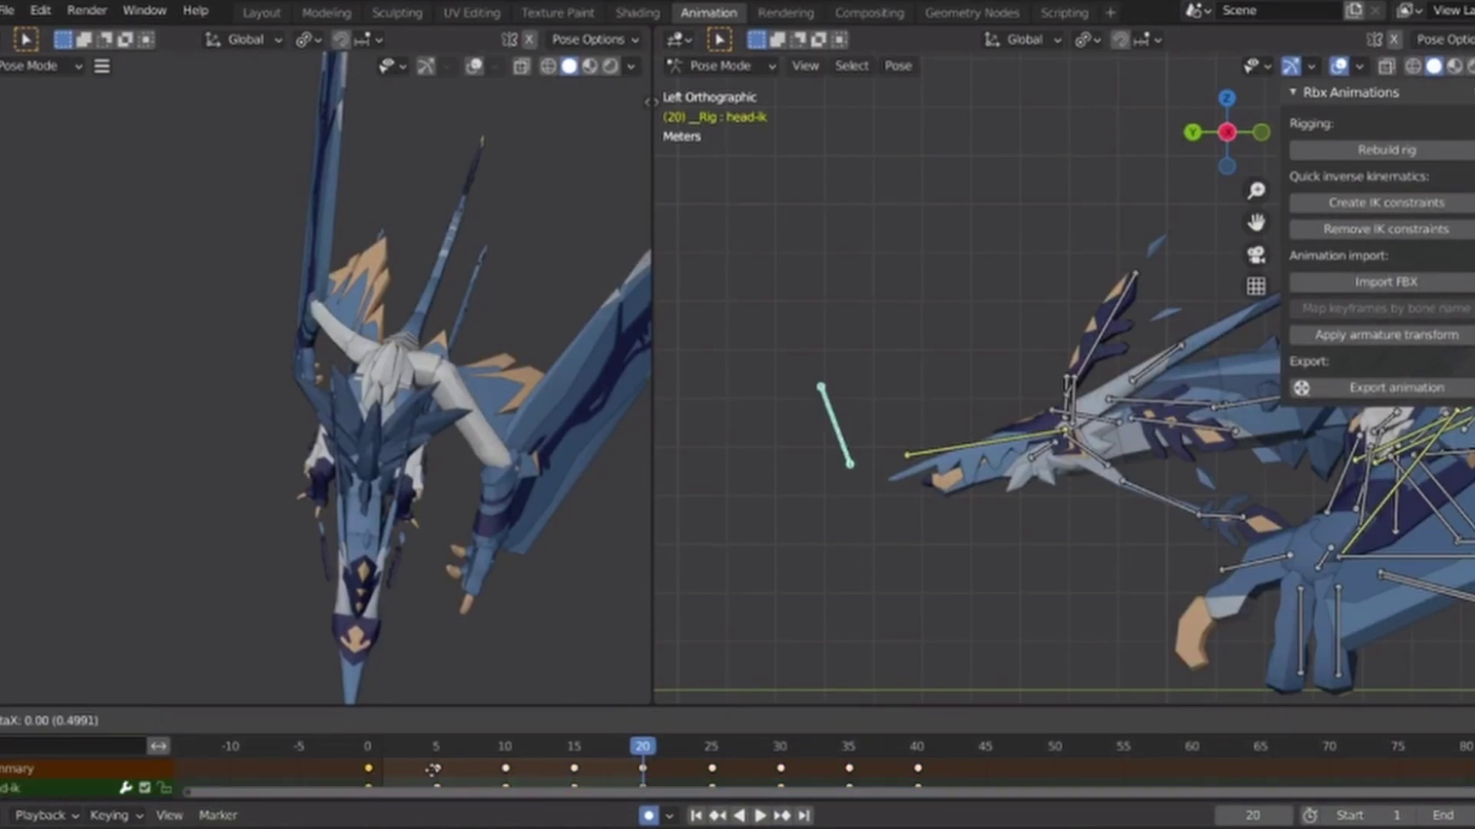
pyautogui.click(446, 777)
pyautogui.moveTo(657, 759); pyautogui.dragTo(956, 789)
pyautogui.press('Delete')
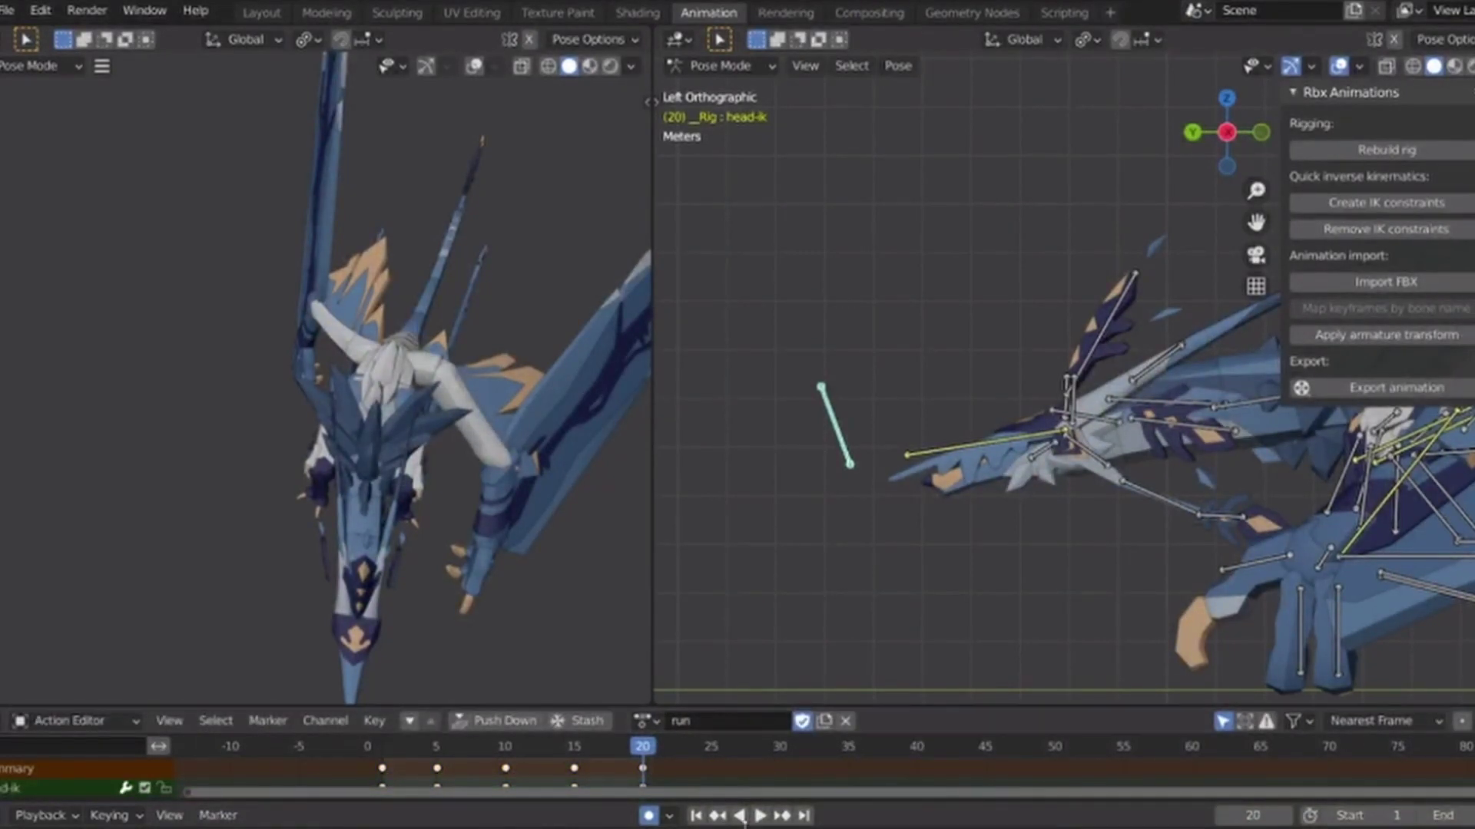
# Raise the head-ik bone and pull it back toward the body at the start of the cycle in the left view.
pyautogui.press('space')
pyautogui.press('space')
pyautogui.click(370, 750)
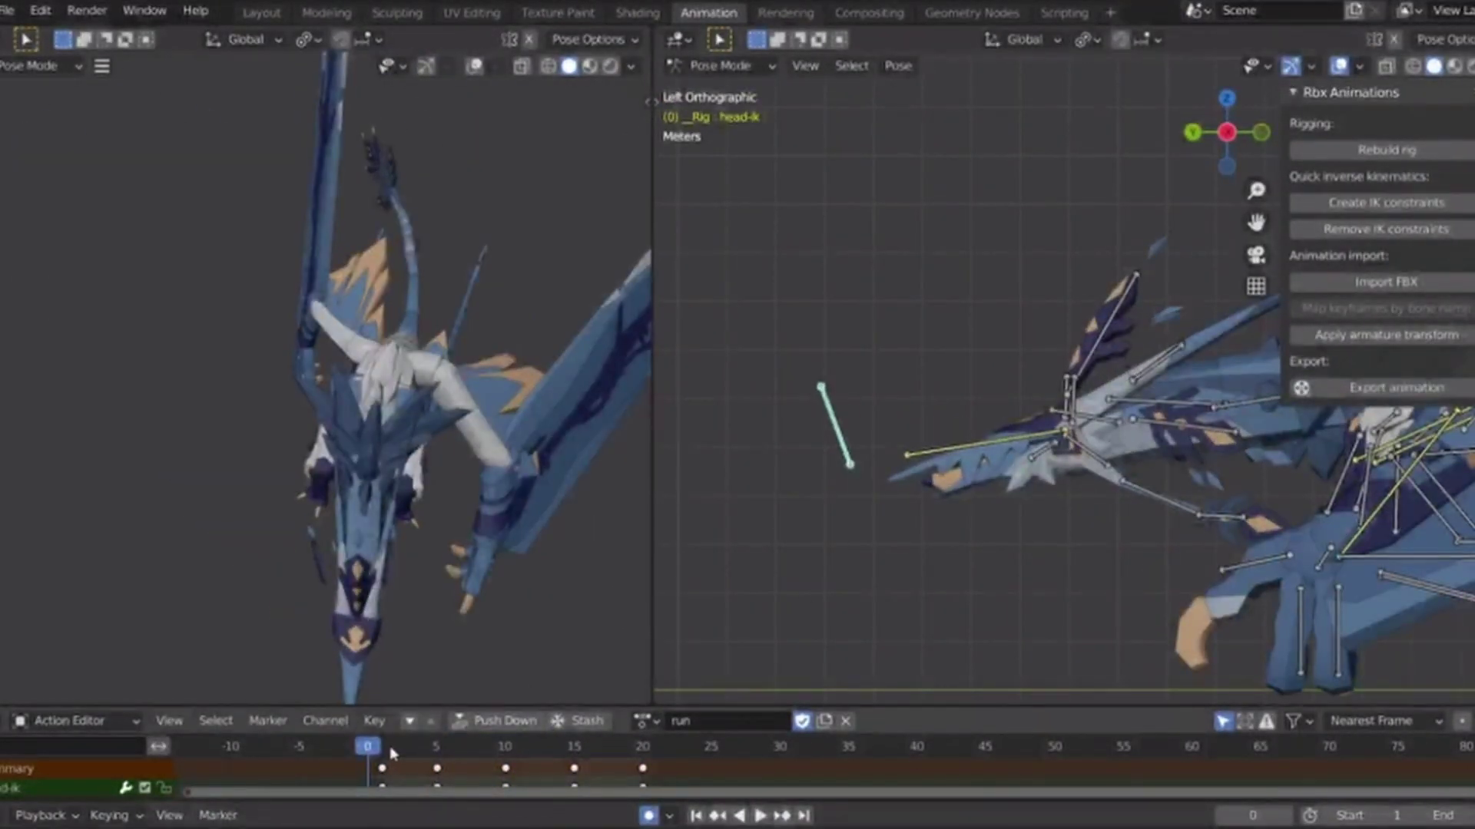
pyautogui.click(383, 750)
pyautogui.press('g')
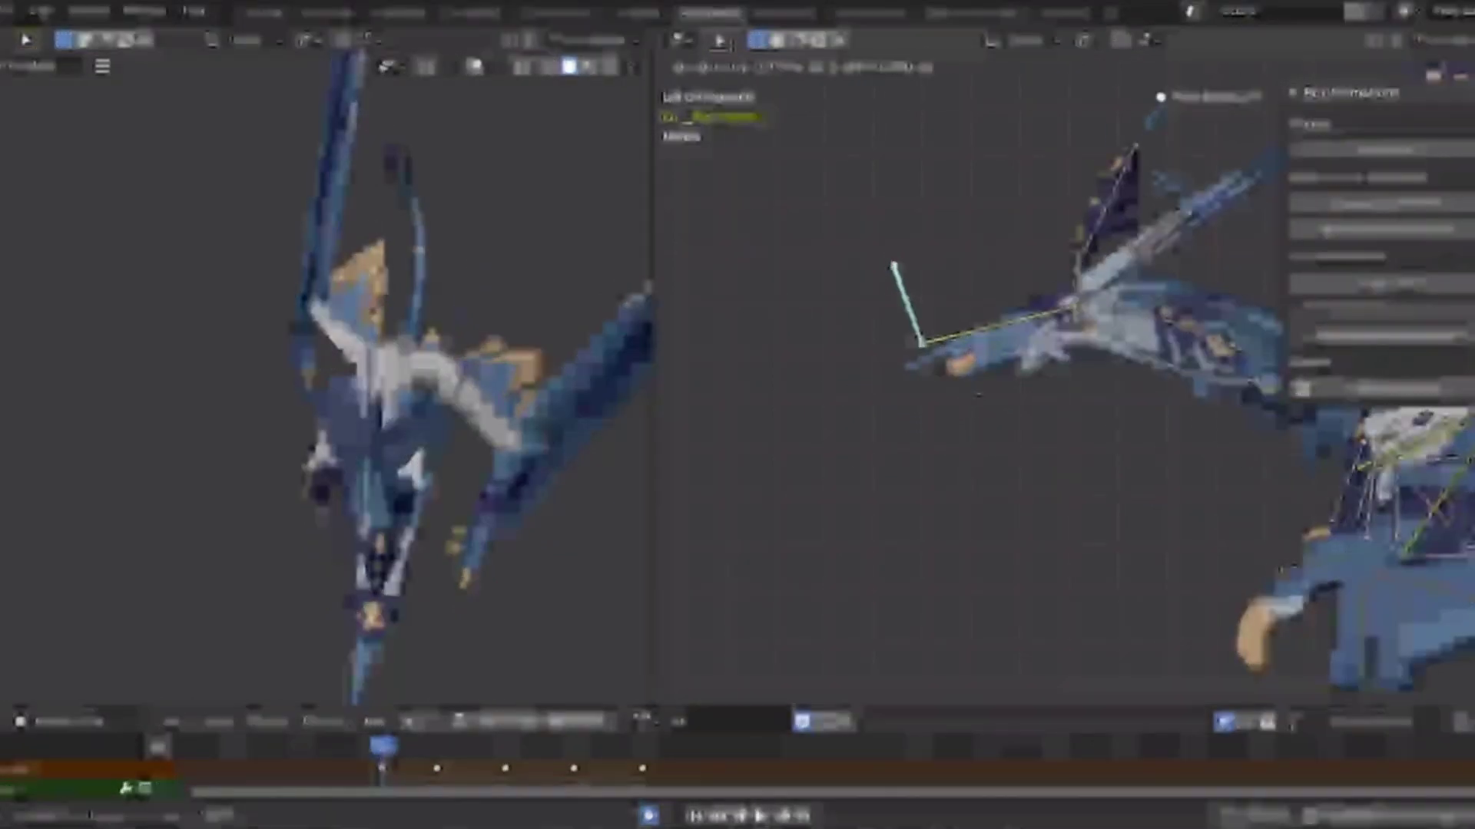
pyautogui.click(968, 400)
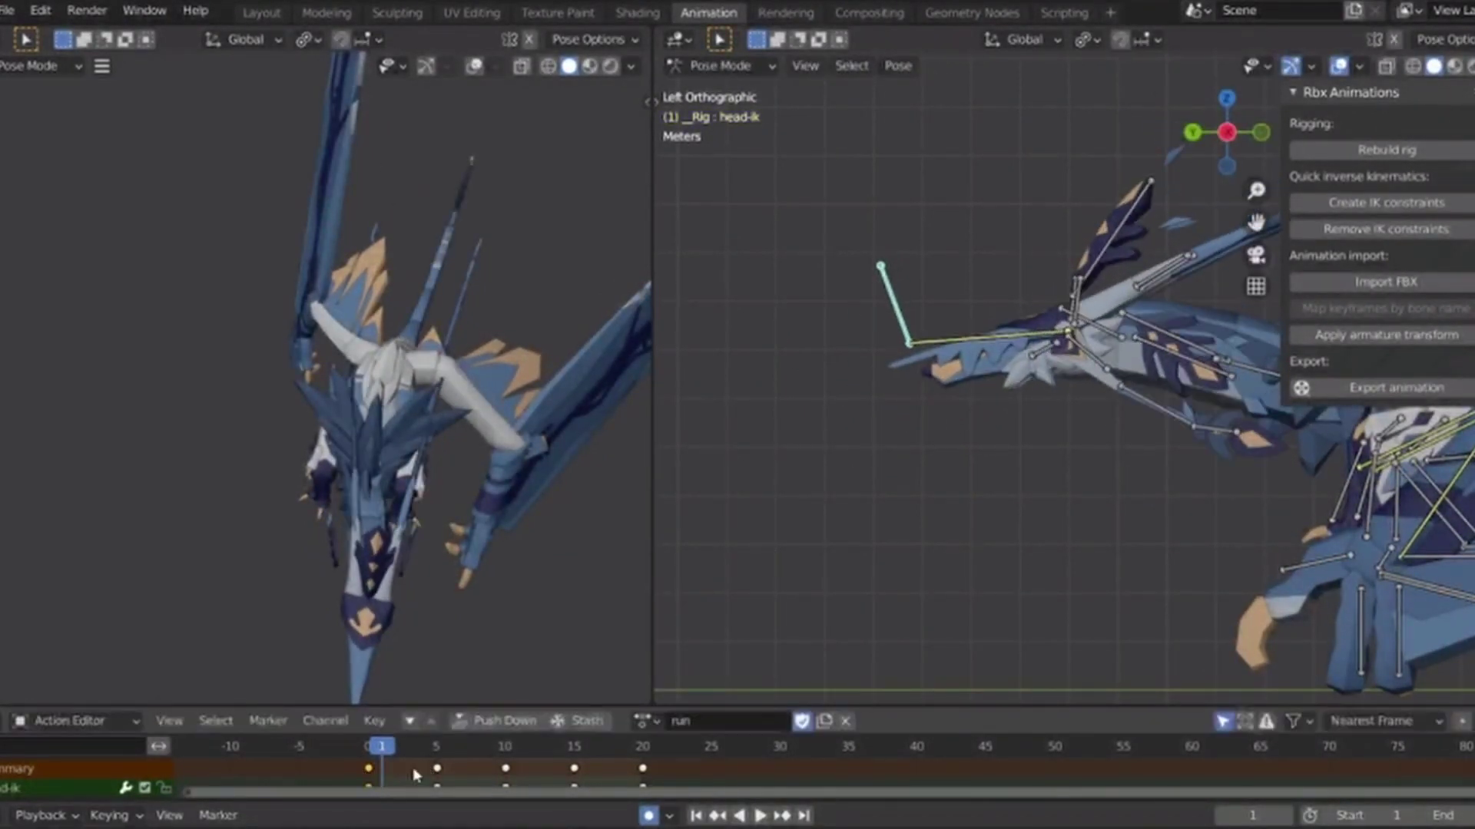
# Copy the raised head-ik keyframe from frame 0 to frames 10 and 20 and remove those at 5 and 15.
pyautogui.moveTo(370, 756); pyautogui.dragTo(353, 760)
pyautogui.click(590, 777)
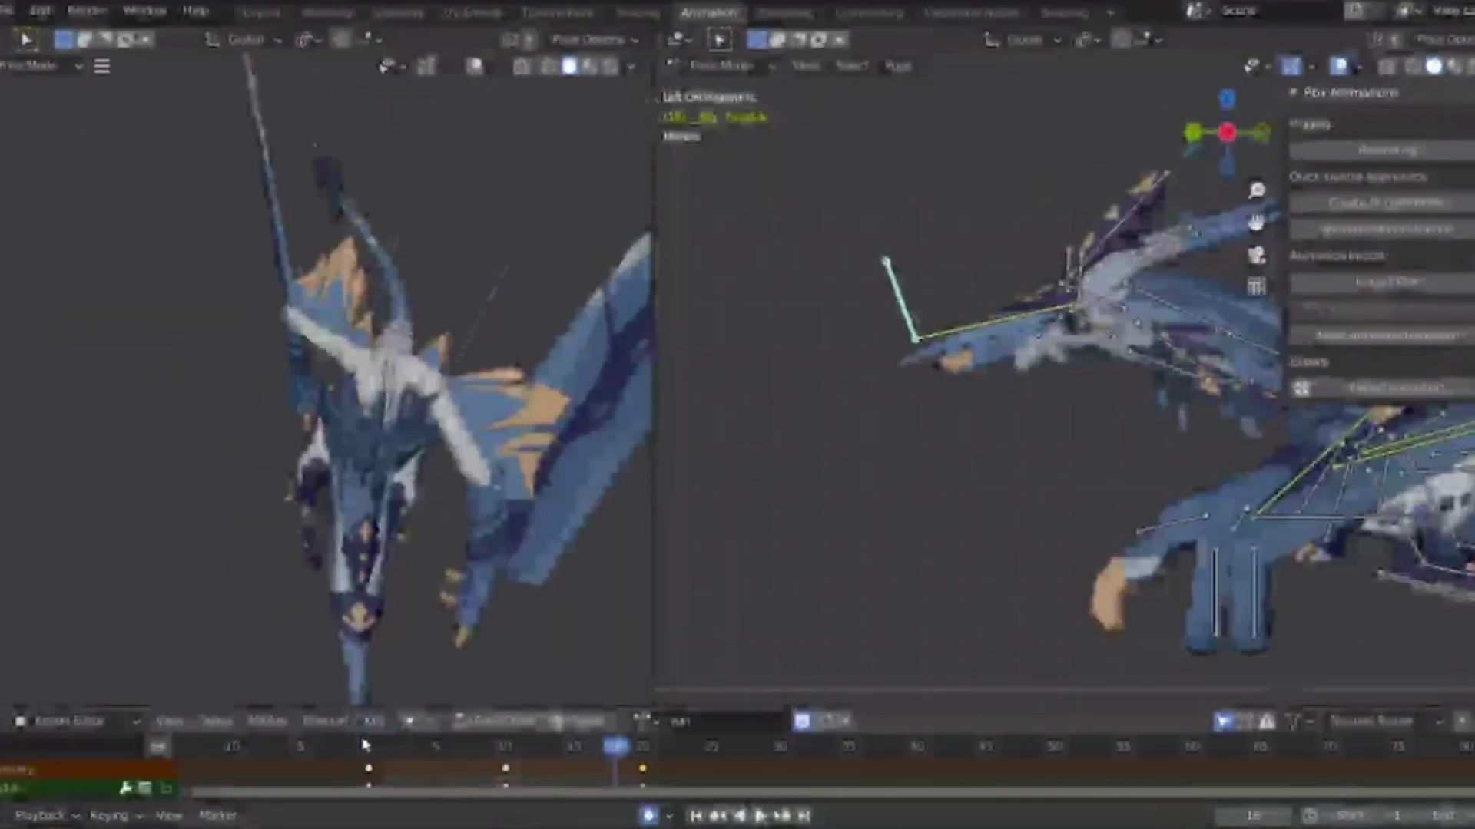
pyautogui.press('space')
# Lower head-ik at frame 5, copy that keyframe to frame 15, and play the animation.
pyautogui.press('g')
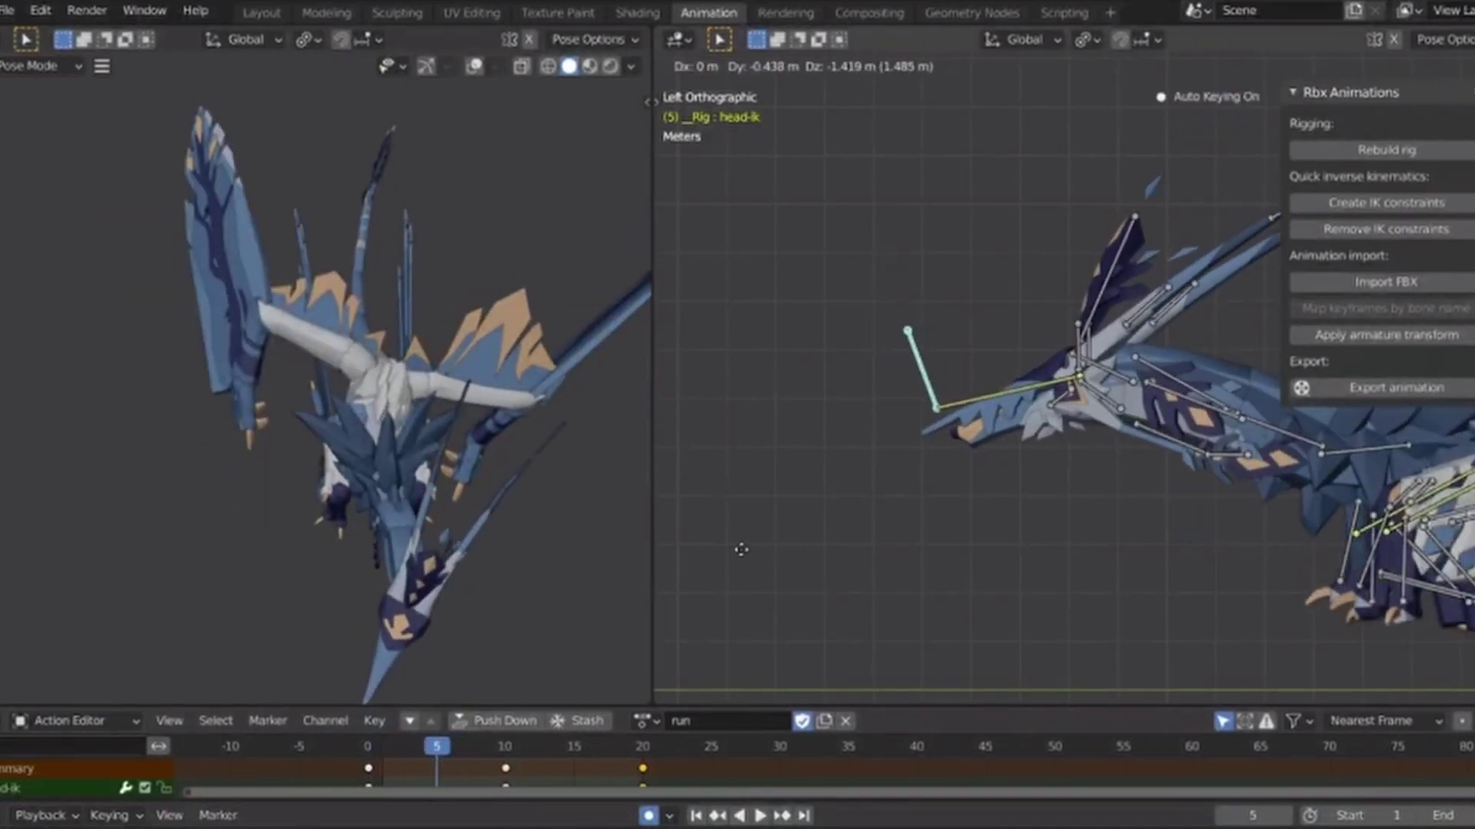
pyautogui.click(722, 566)
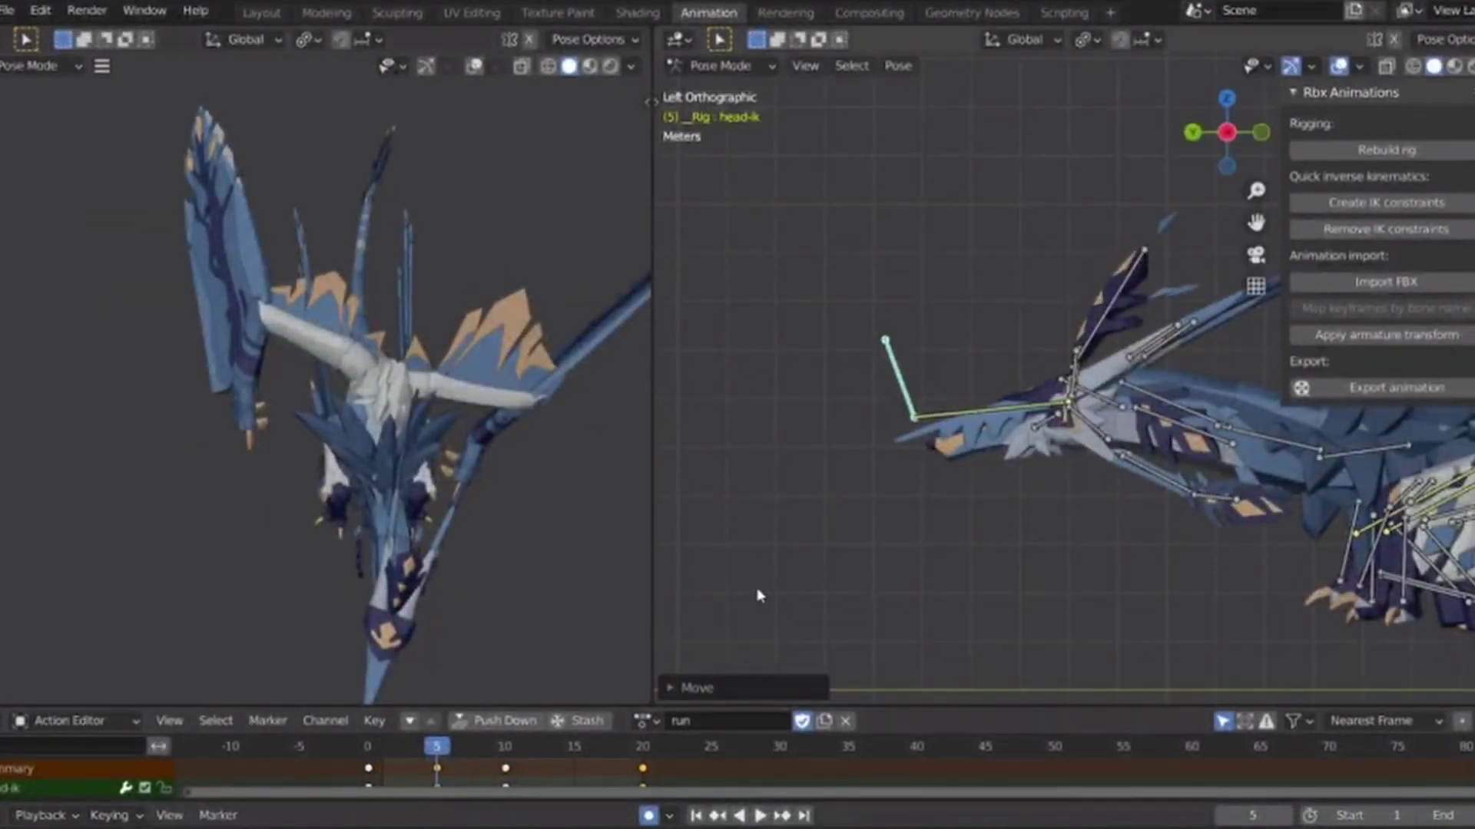
pyautogui.press('space')
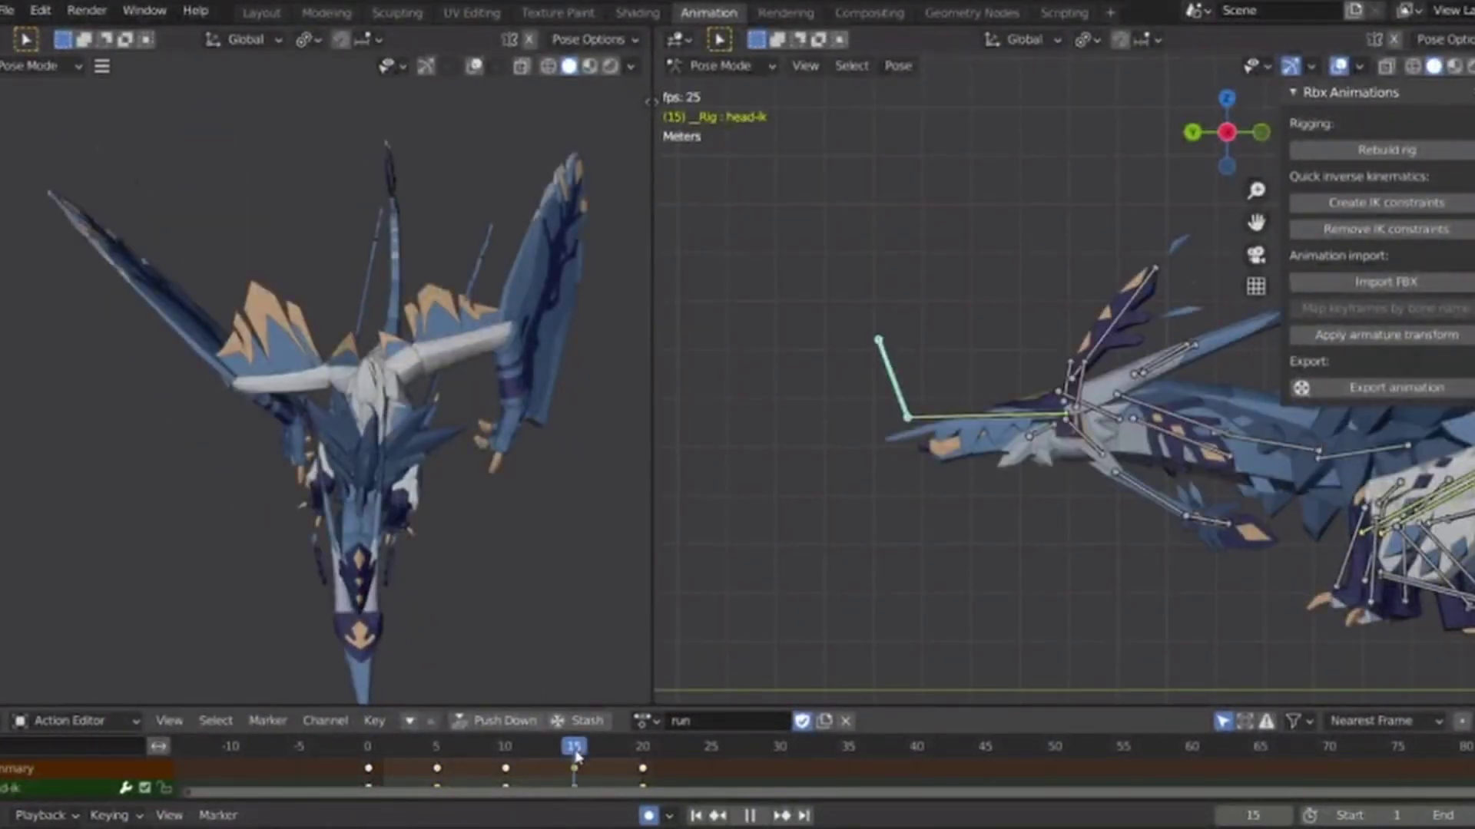
# Shift head-ik sideways along global X at frames 0 and 5 in the top view.
pyautogui.press('KP_7')
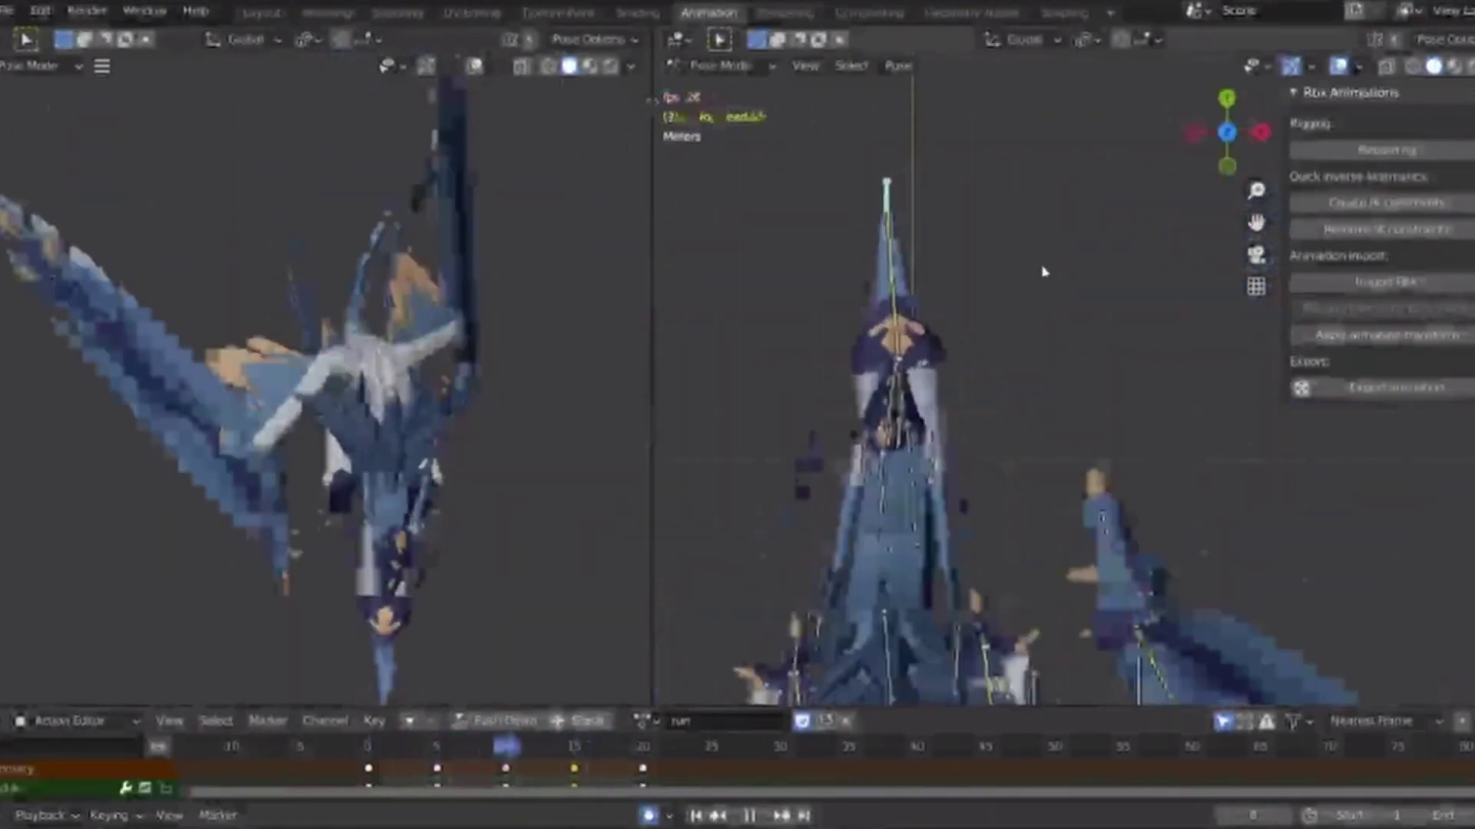
pyautogui.press('Escape')
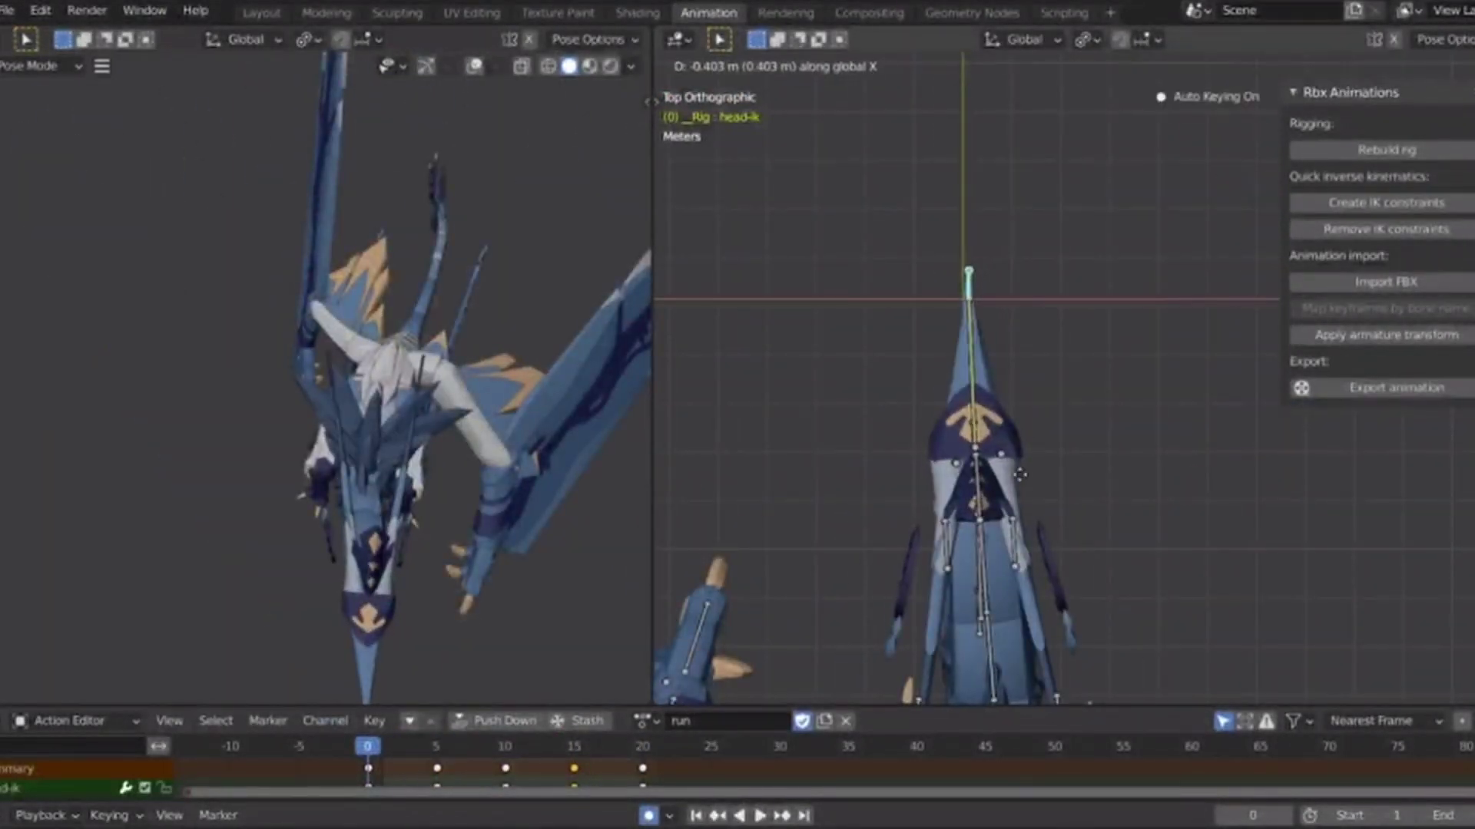
pyautogui.press('Up')
pyautogui.press('g')
pyautogui.press('x')
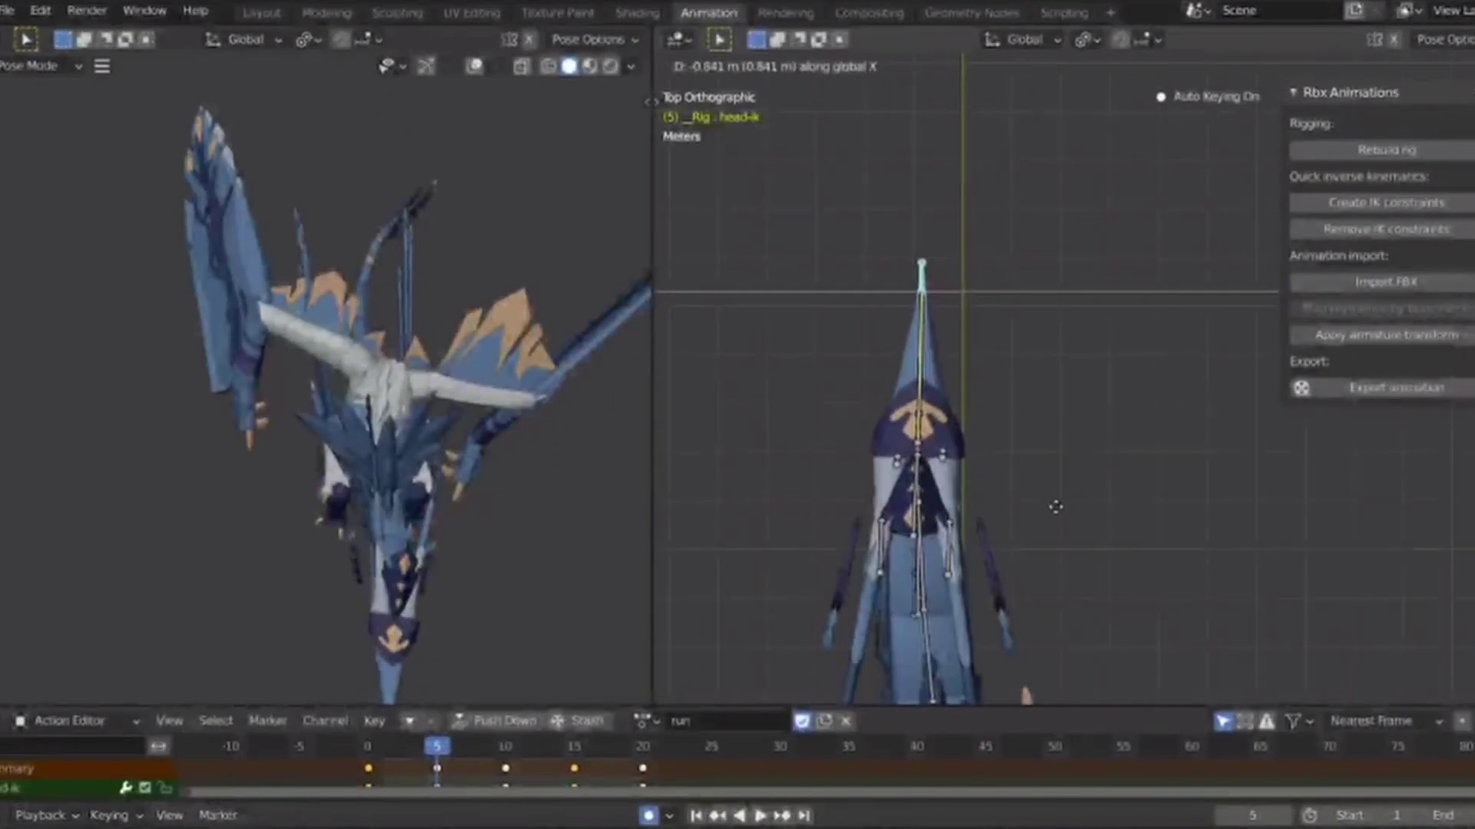
pyautogui.moveTo(430, 746); pyautogui.dragTo(504, 742)
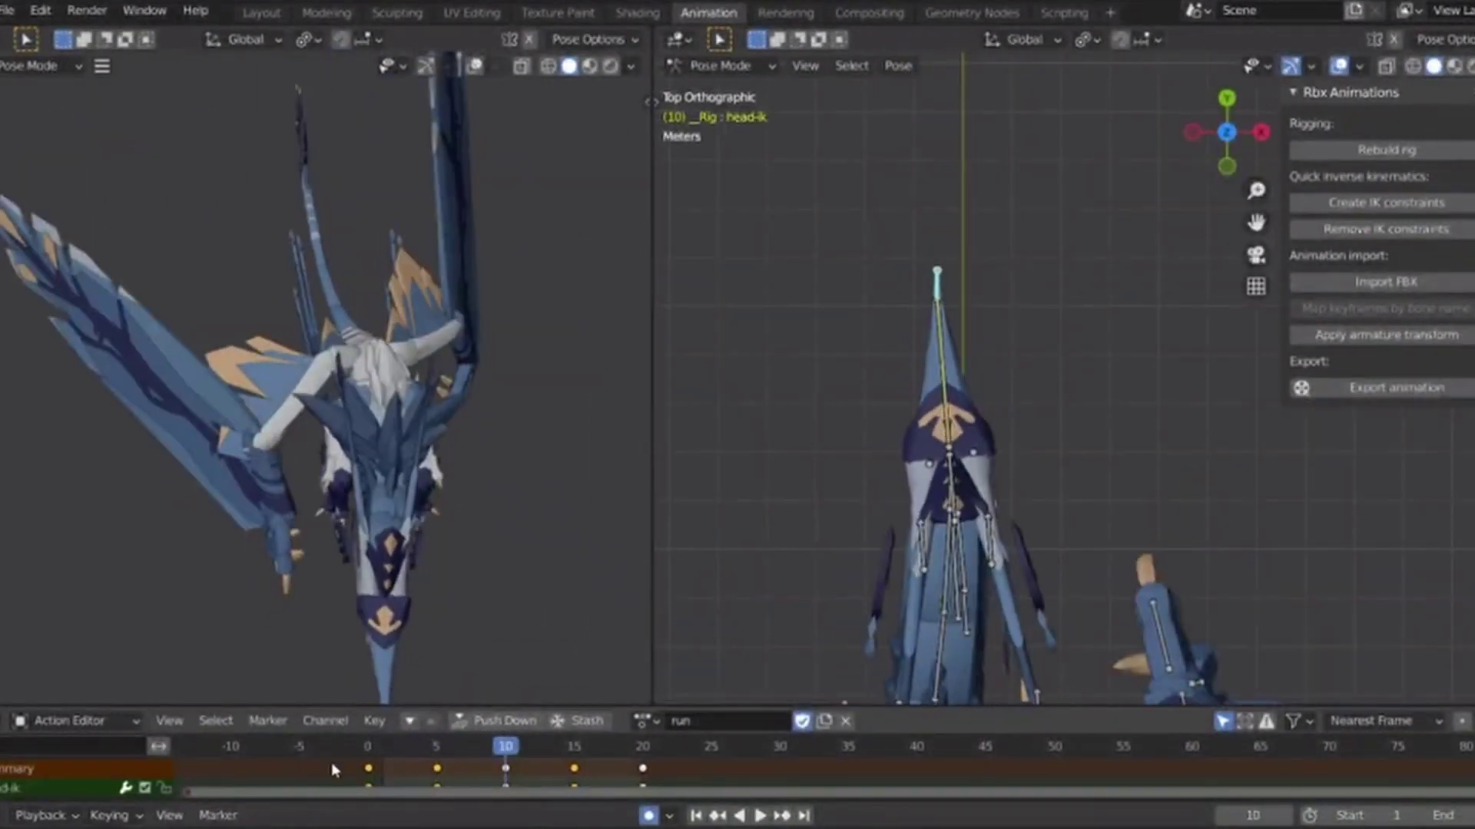
# Carry the head-ik sideways sway over to the keyframes at frames 15 and 20, and play the animation.
pyautogui.click(332, 764)
pyautogui.press('Down')
pyautogui.click(507, 746)
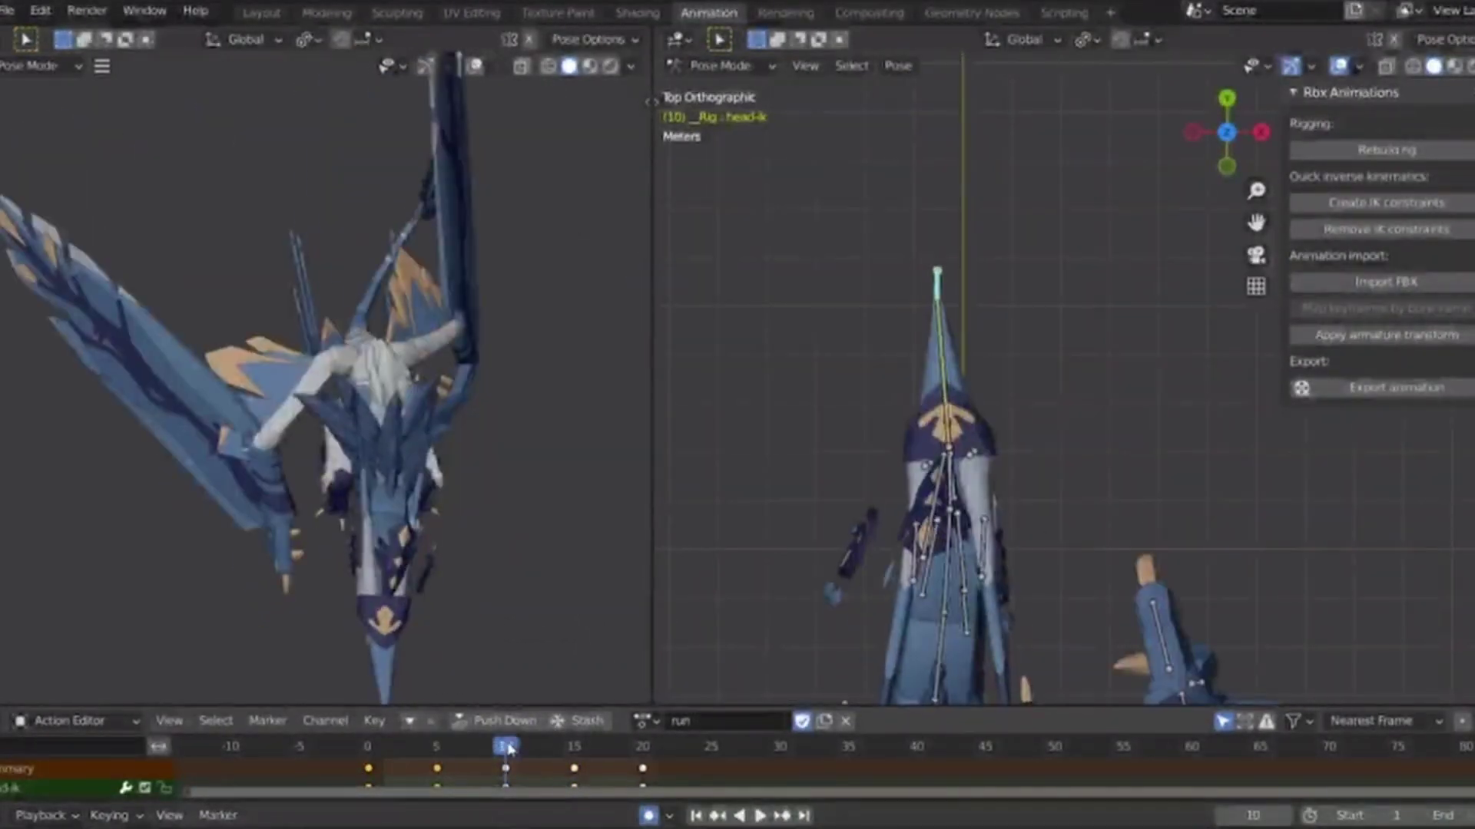
pyautogui.click(643, 765)
pyautogui.press('space')
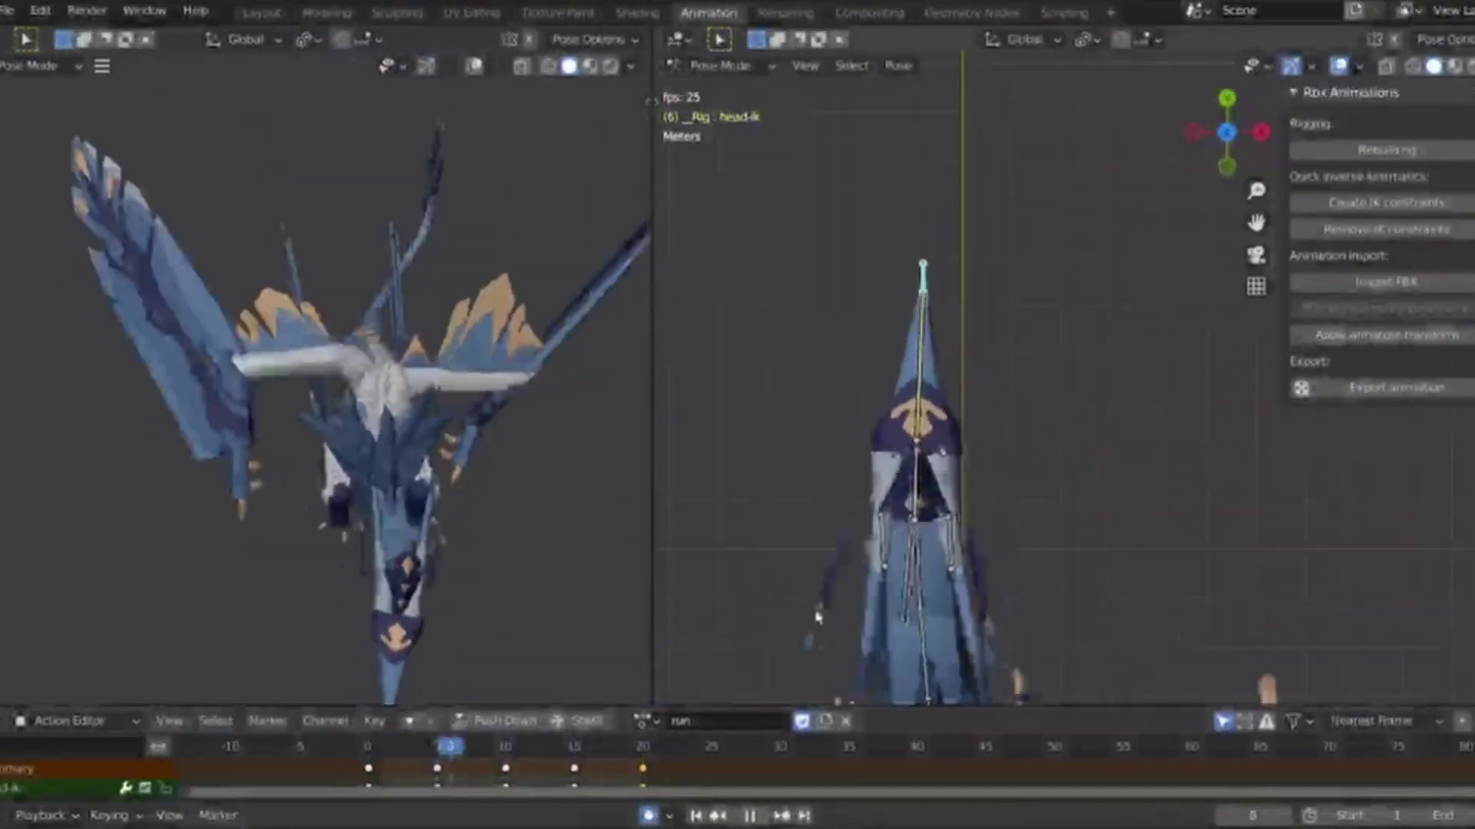
# Refine head-ik's height and reach at frames 0, 5 and 10 in the left view and play the animation.
pyautogui.click(1194, 135)
pyautogui.keyDown('shift'); pyautogui.moveTo(1004, 494); pyautogui.dragTo(693, 532, button='middle'); pyautogui.keyUp('shift')
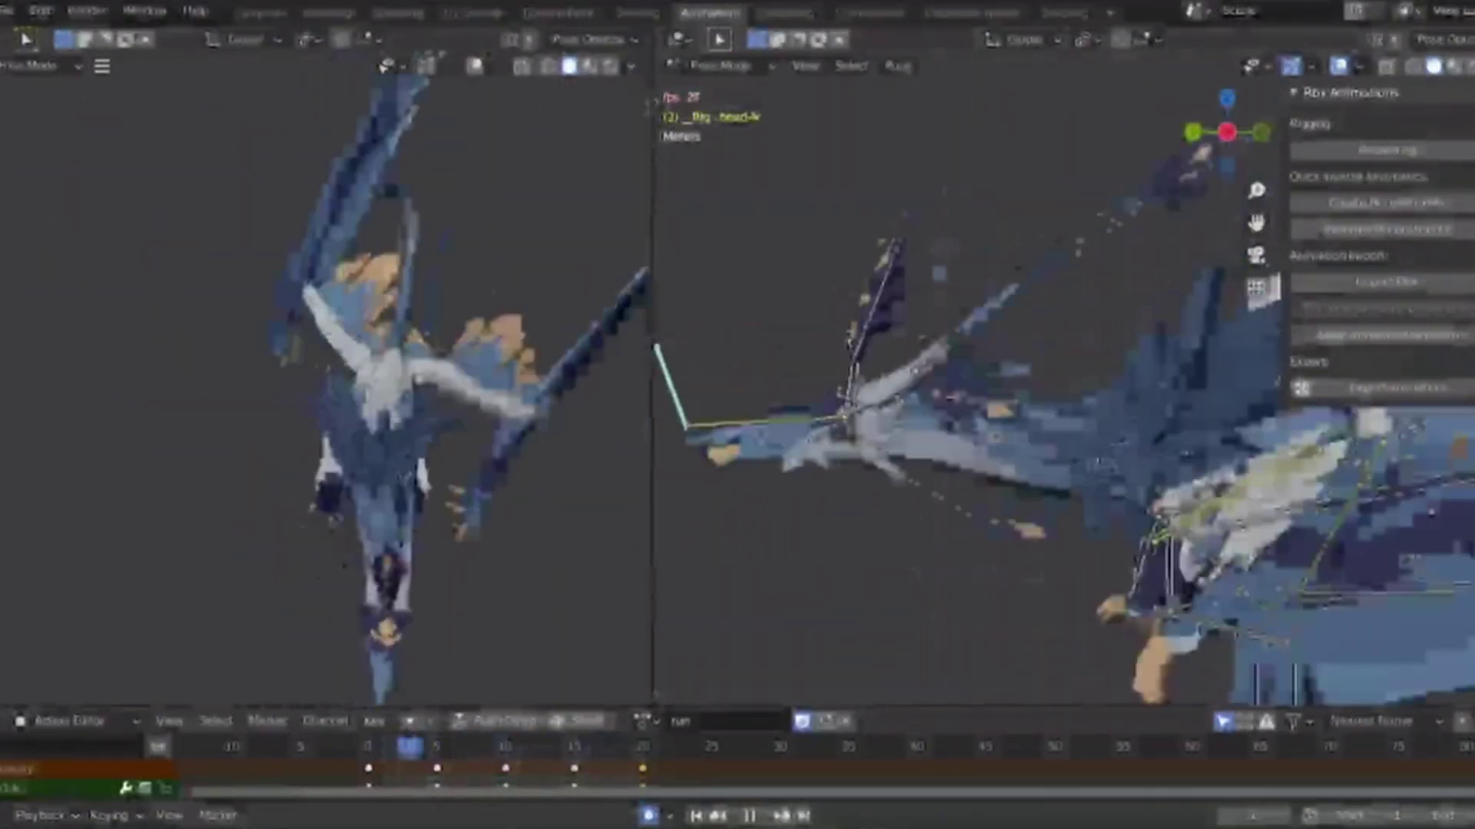
pyautogui.click(361, 755)
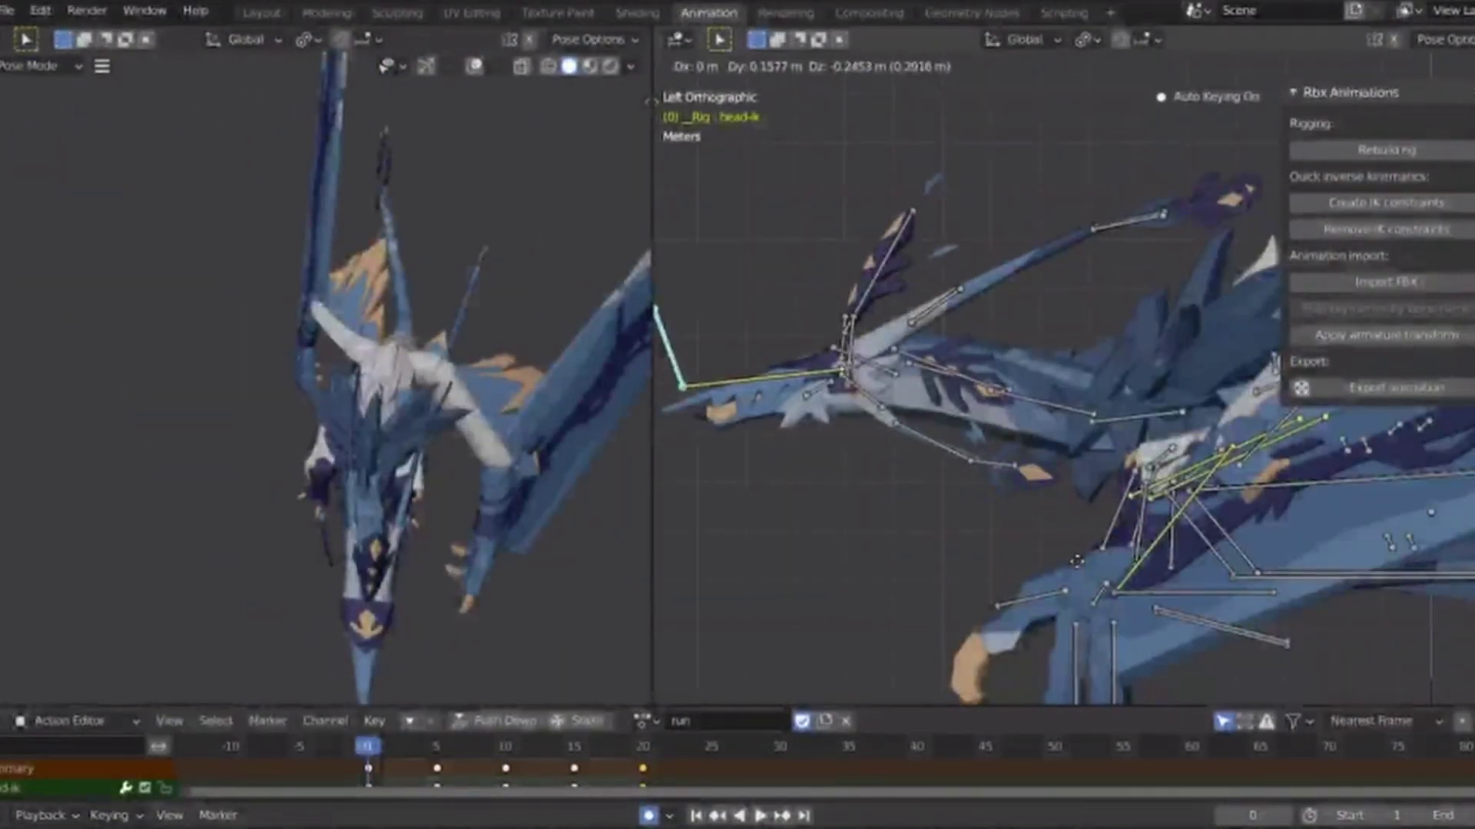
pyautogui.press('space')
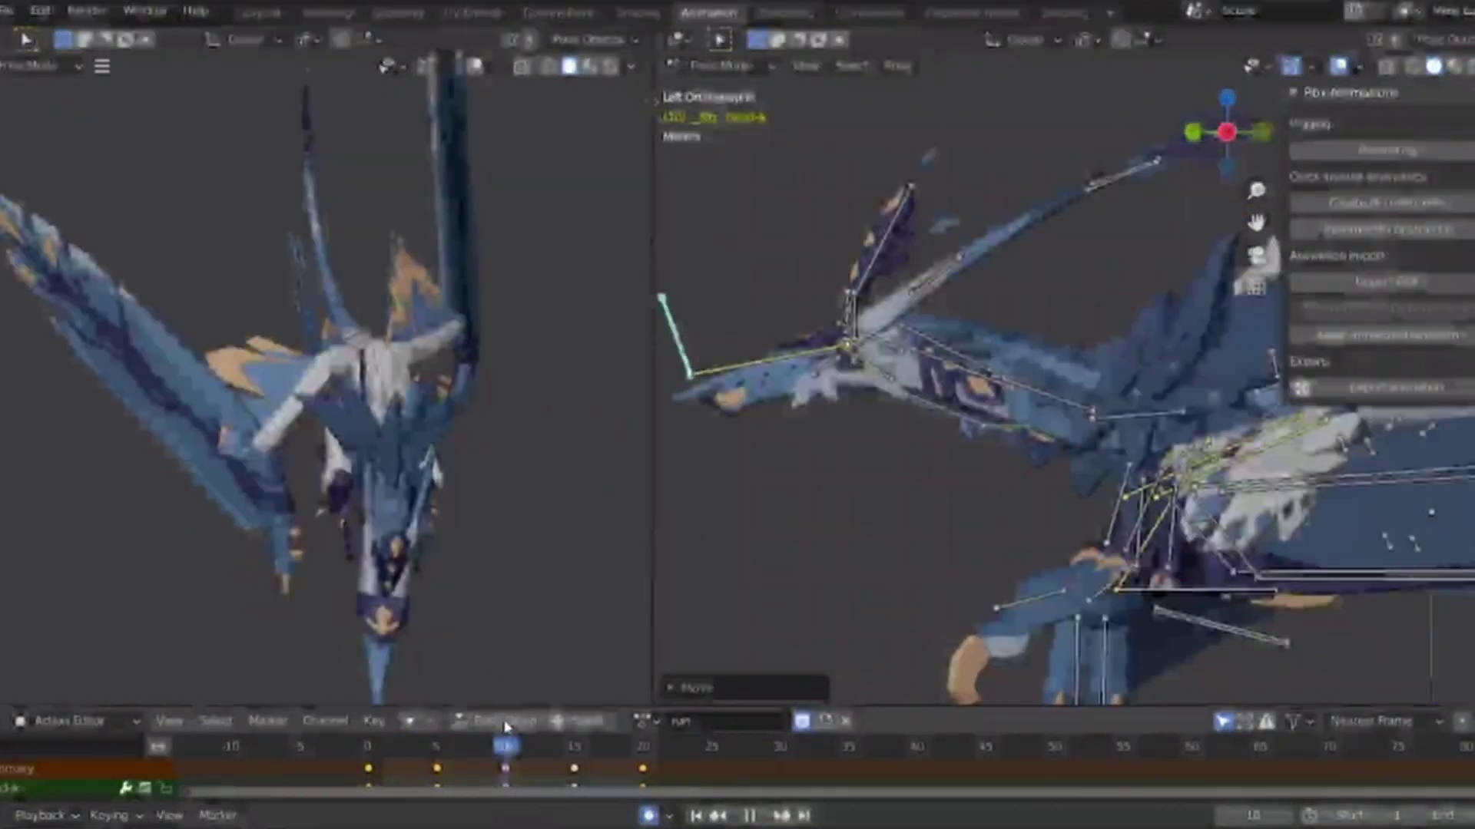
pyautogui.press('space')
pyautogui.press('space')
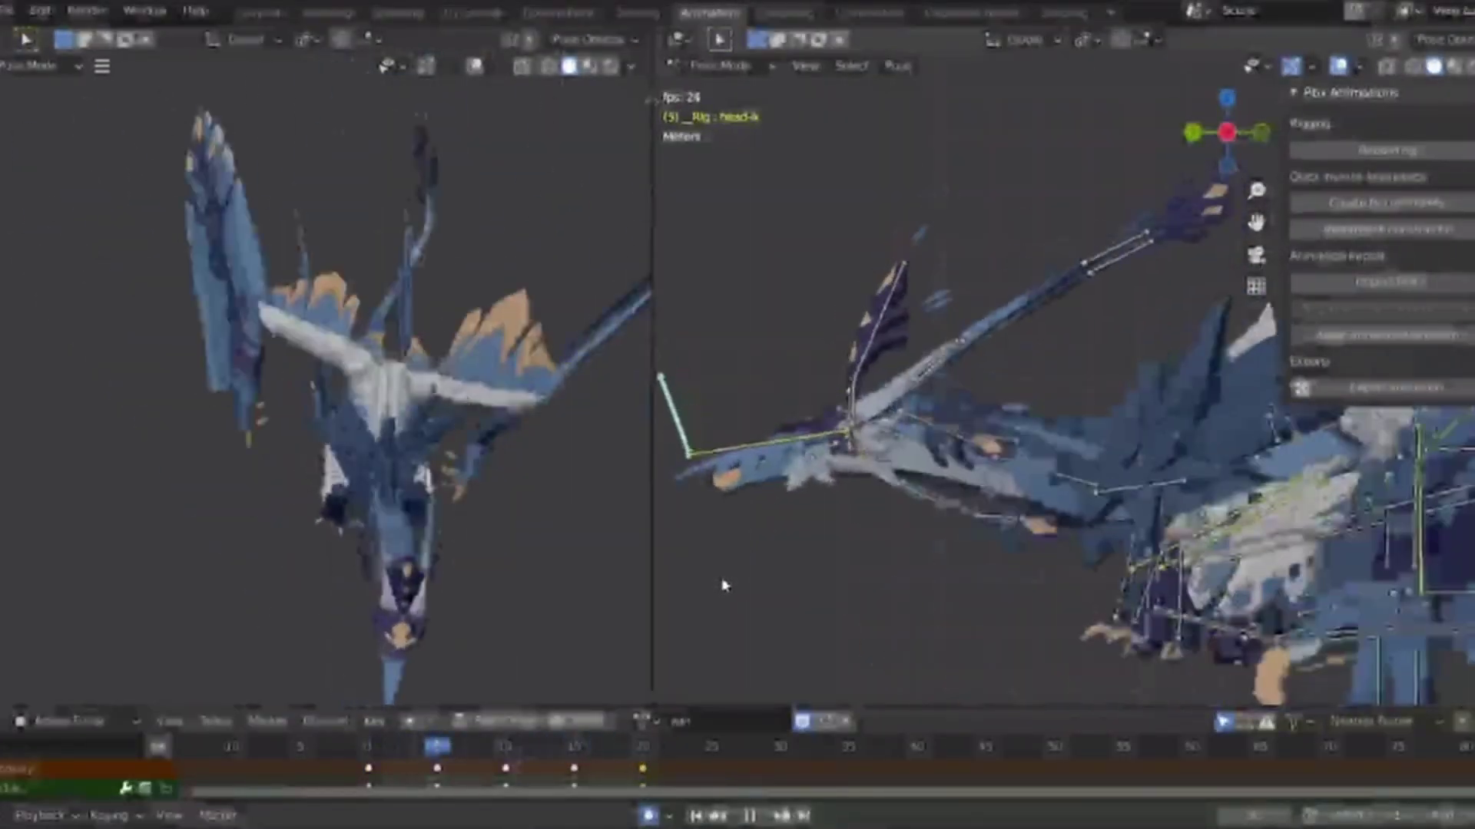
# Select the Jaw bone and rotate it at frame 0 in the left view.
pyautogui.press('space')
pyautogui.scroll(4, 887, 415)
pyautogui.click(893, 392)
pyautogui.keyDown('shift'); pyautogui.moveTo(893, 392); pyautogui.dragTo(1133, 402, button='middle'); pyautogui.keyUp('shift')
pyautogui.press('r')
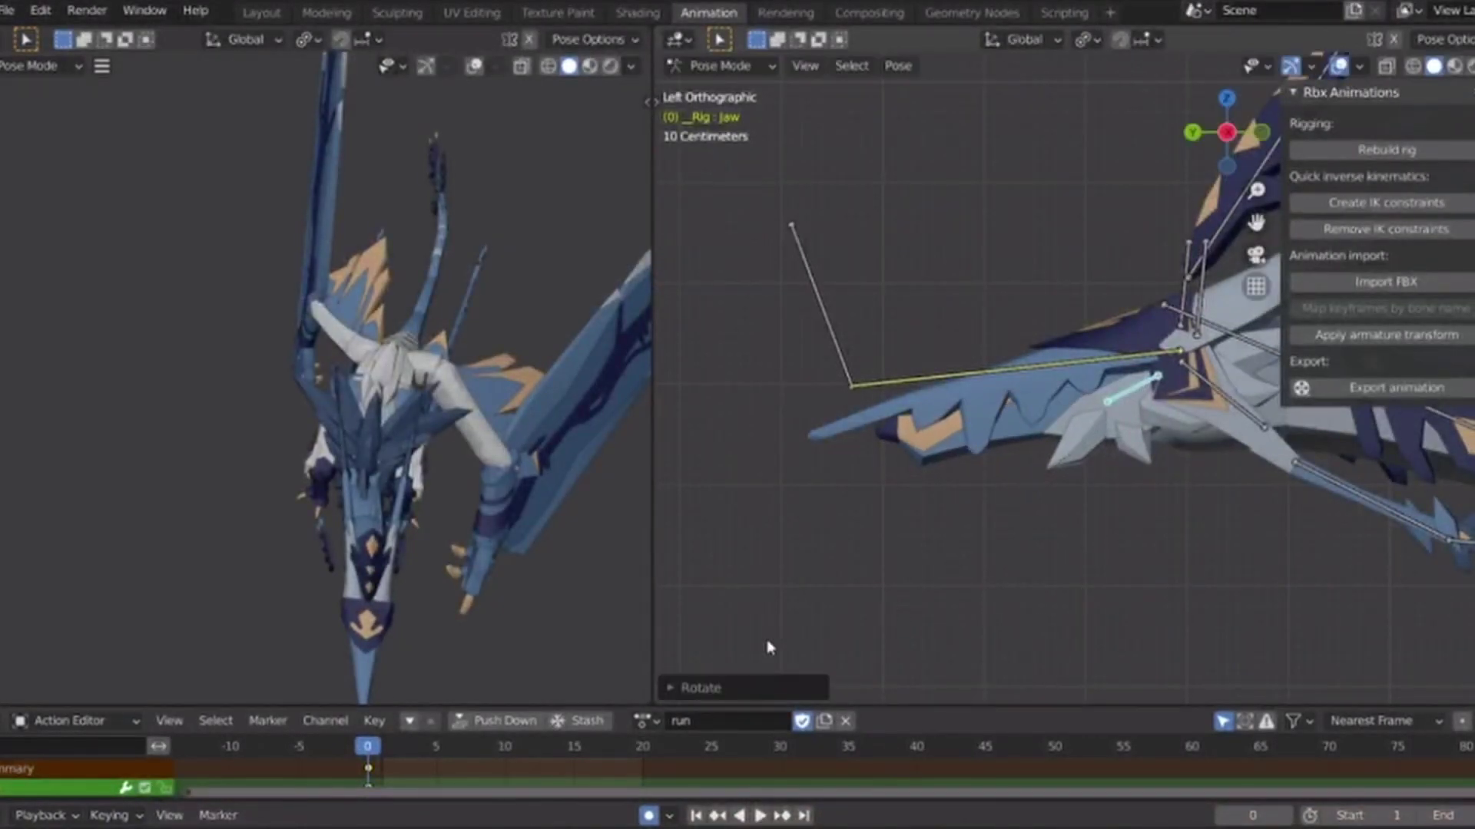
# Rotate the Jaw bone about its local X axis at frame 5 and copy the jaw keyframes to frames 10 and 15.
pyautogui.press('Right')
pyautogui.press('Right')
pyautogui.press('Right')
pyautogui.press('Right')
pyautogui.press('Right')
pyautogui.press('r')
pyautogui.press('x')
pyautogui.press('x')
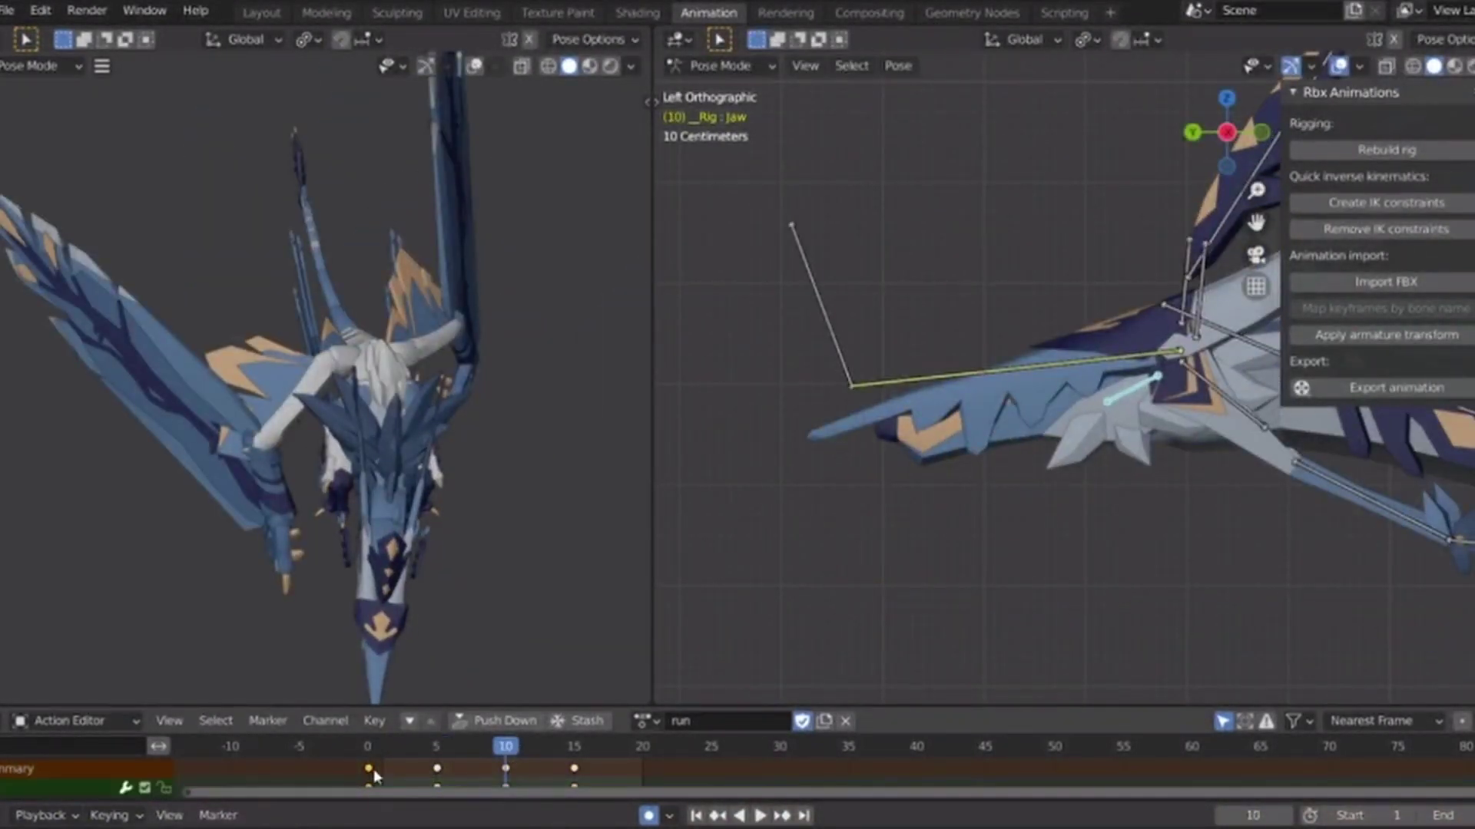
# Copy the frame 0 jaw keyframe to frame 20 and play the animation from the dragon's front.
pyautogui.press('space')
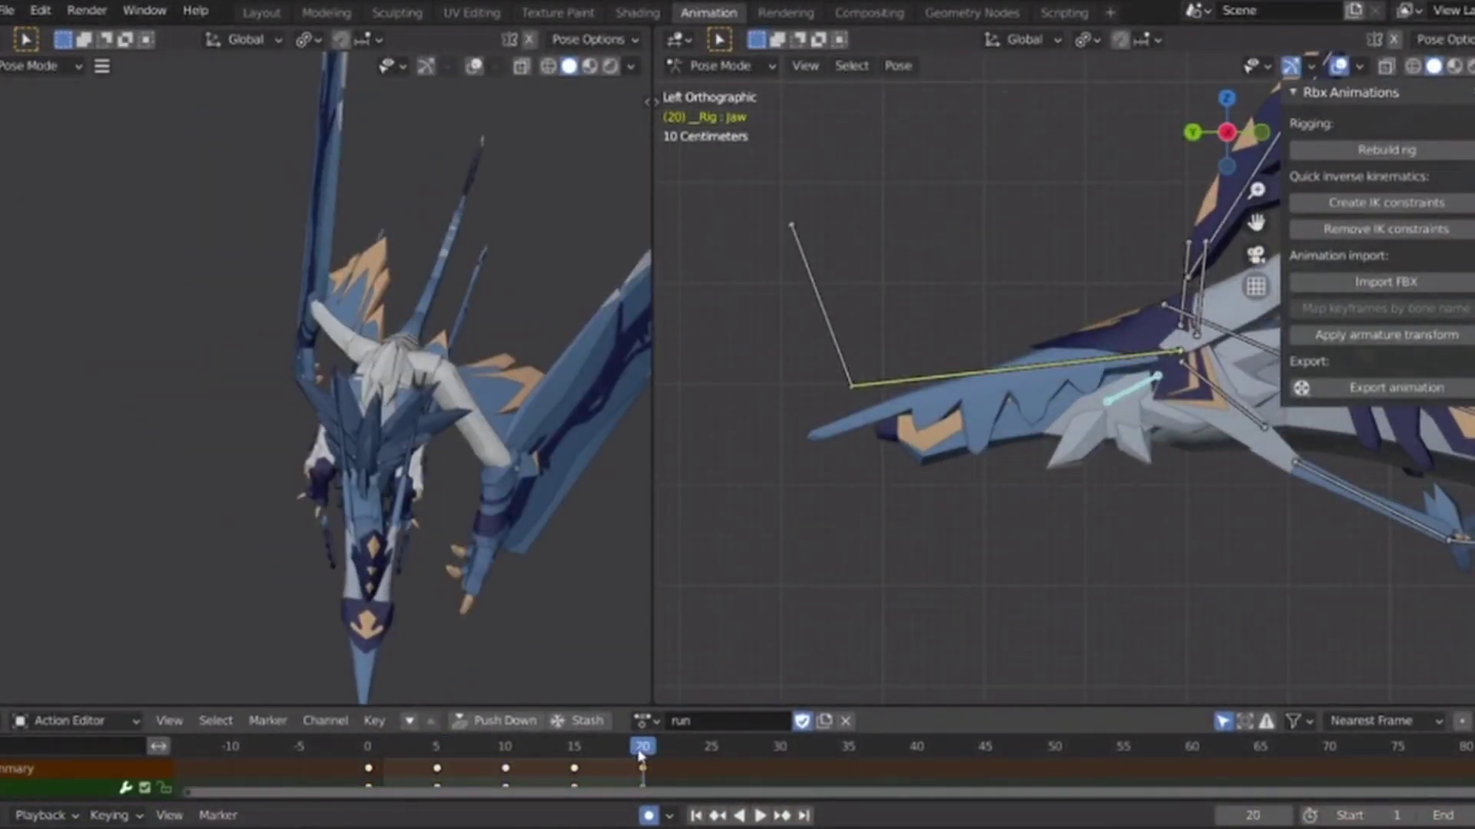
pyautogui.press('space')
pyautogui.moveTo(483, 569); pyautogui.dragTo(408, 428, button='middle')
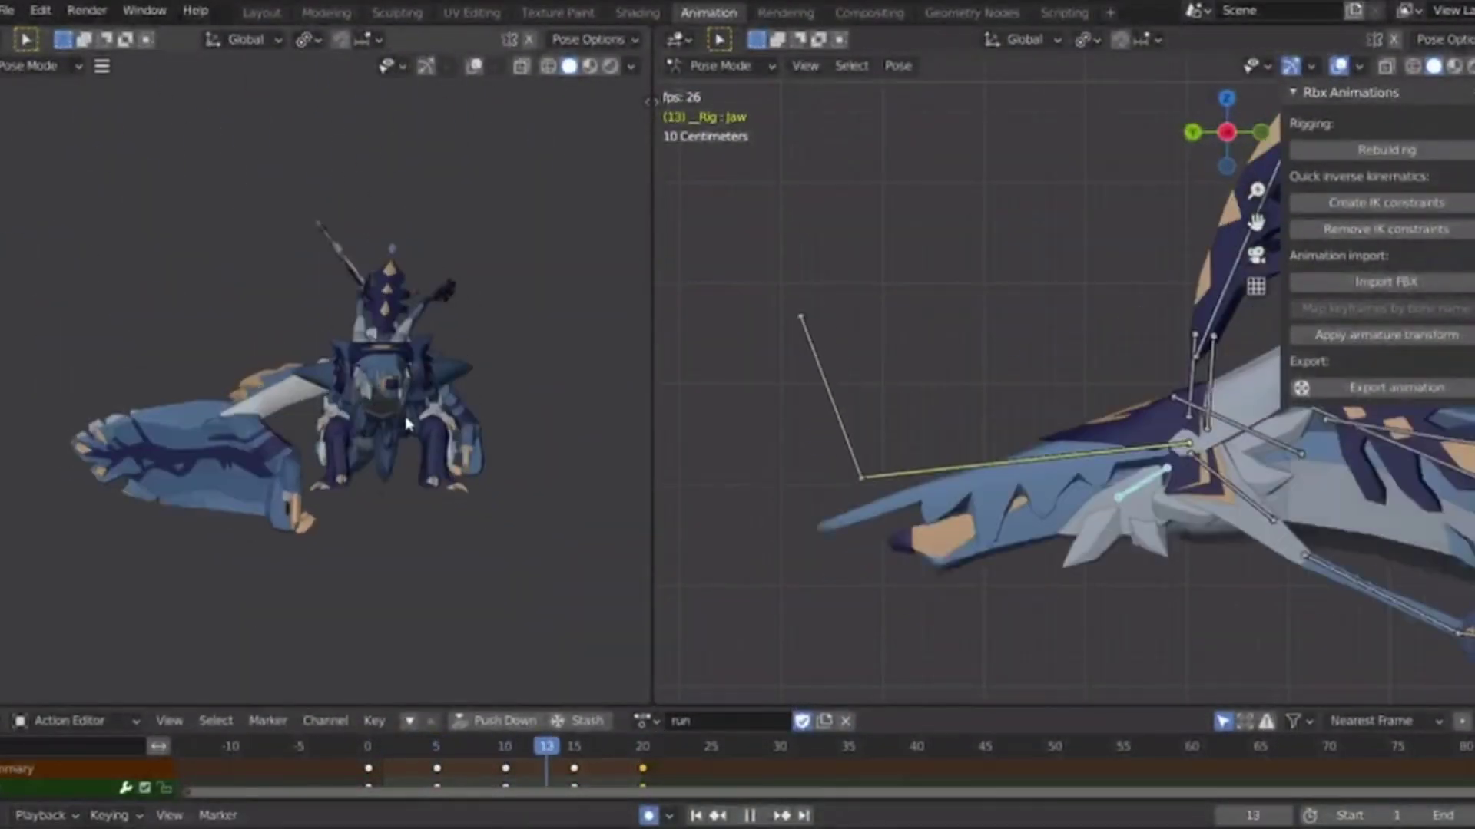
pyautogui.press('space')
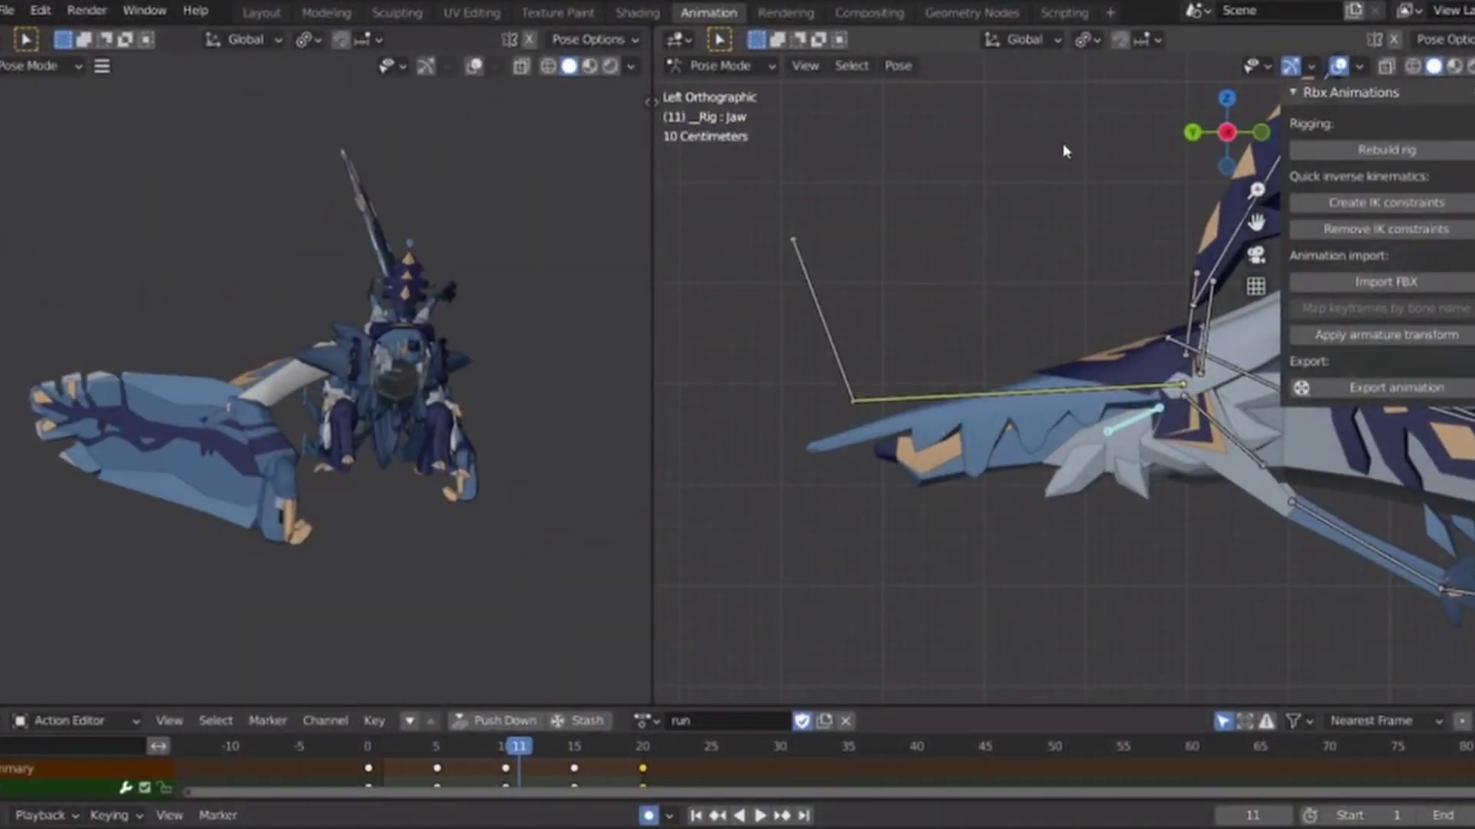
# In the back view, rotate the left front elbow bone about 15 degrees and move its keyframe to frame 0.
pyautogui.click(1192, 132)
pyautogui.keyDown('shift'); pyautogui.moveTo(990, 574); pyautogui.dragTo(847, 504, button='middle'); pyautogui.keyUp('shift')
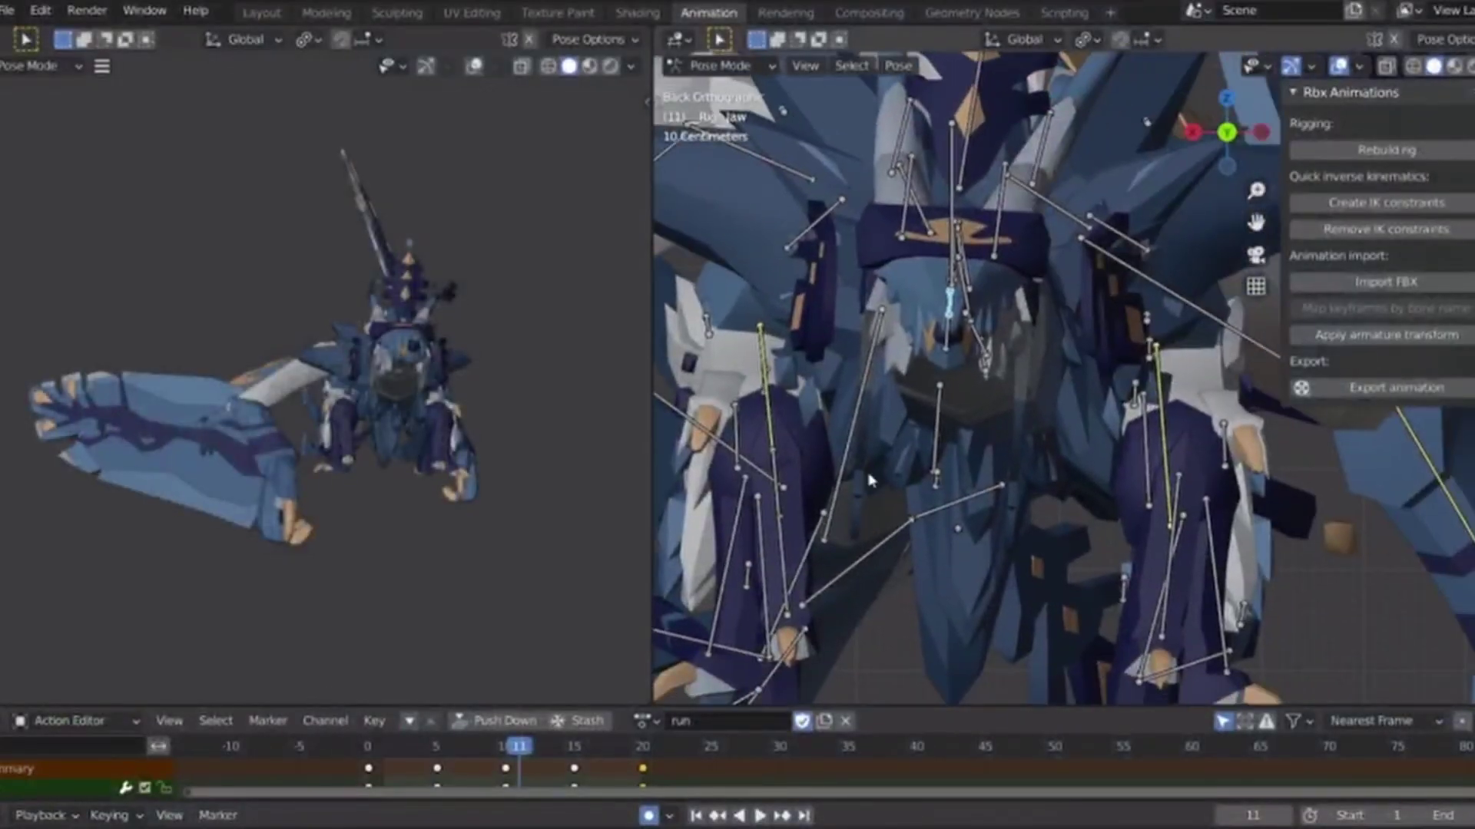
pyautogui.click(1161, 504)
pyautogui.press('r')
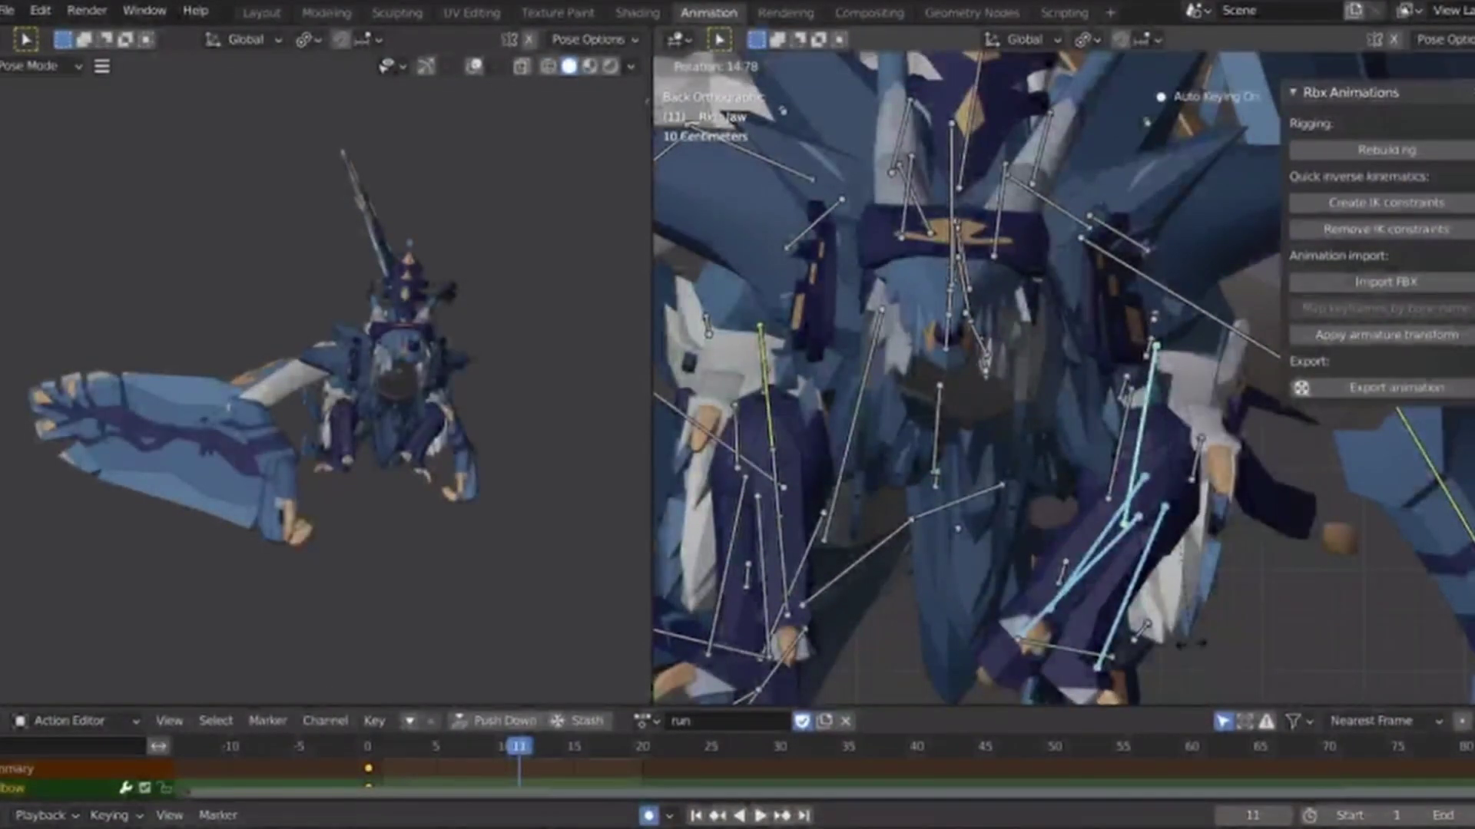
pyautogui.click(519, 768)
pyautogui.press('g')
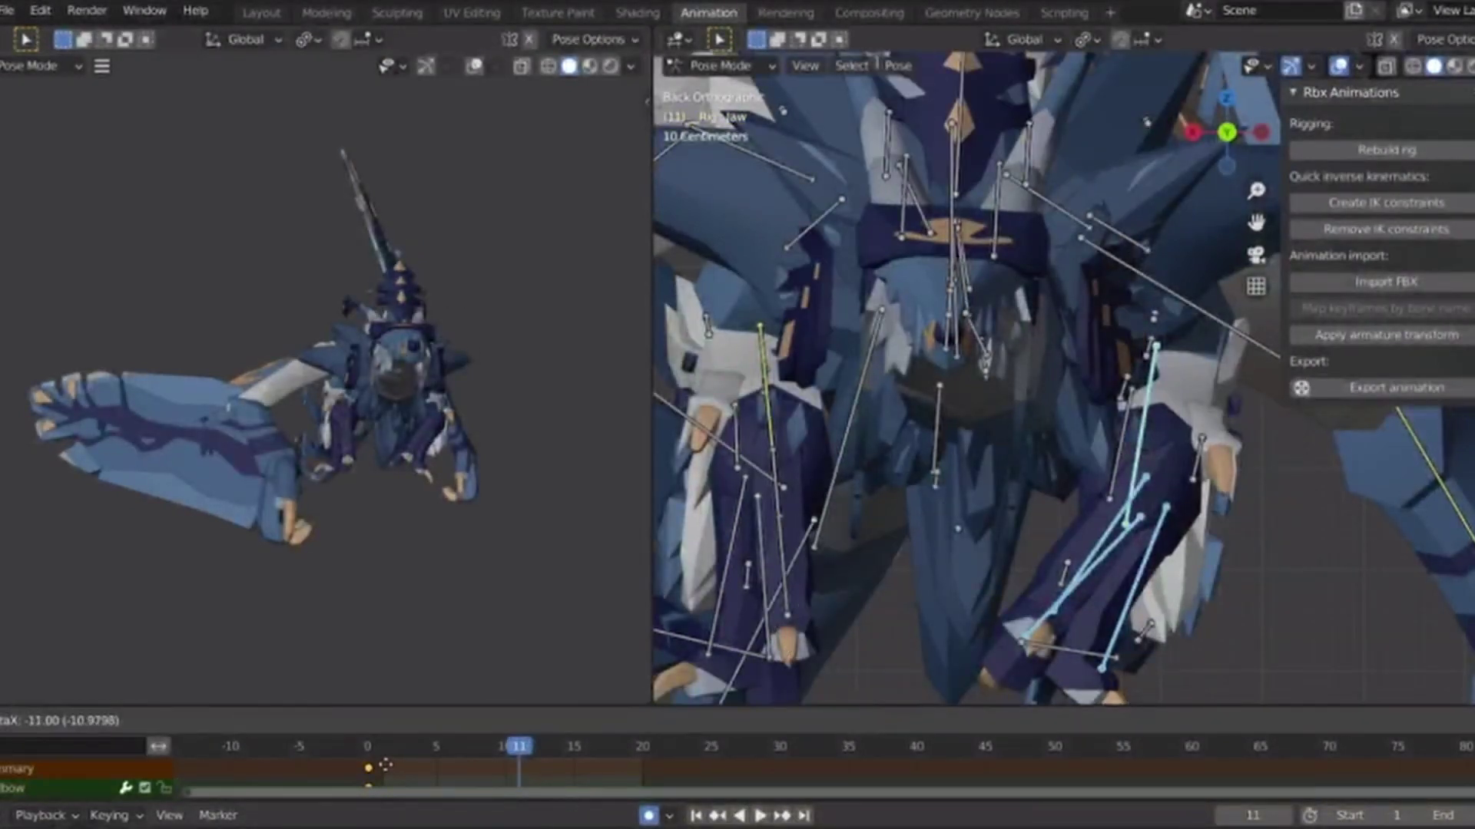
# Pose the right front elbow and the front finger bones inward at frame 0 and play the animation.
pyautogui.click(766, 436)
pyautogui.click(367, 756)
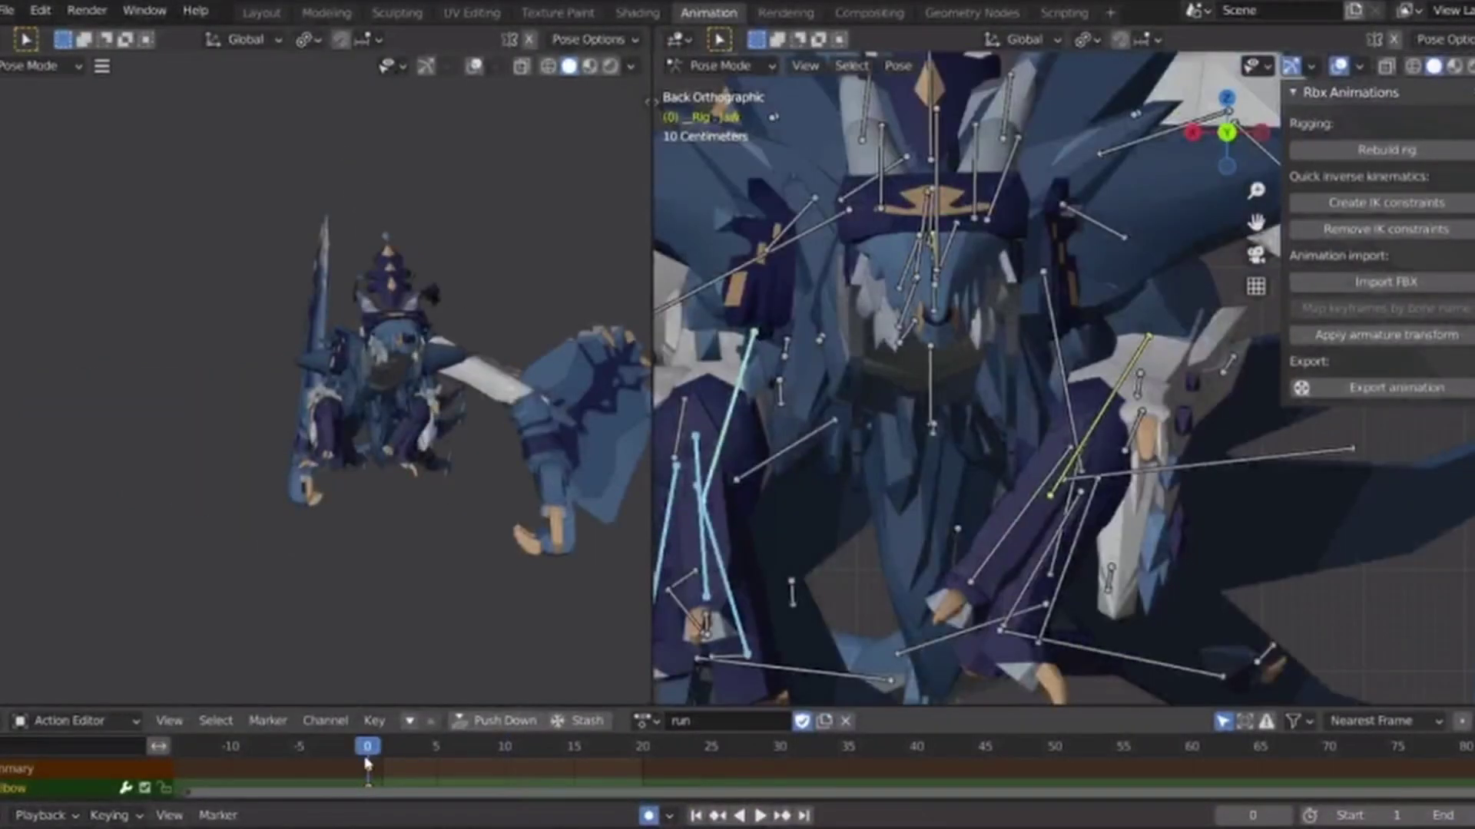
pyautogui.keyDown('shift'); pyautogui.moveTo(1112, 480); pyautogui.dragTo(1189, 455, button='middle'); pyautogui.keyUp('shift')
pyautogui.click(1099, 484)
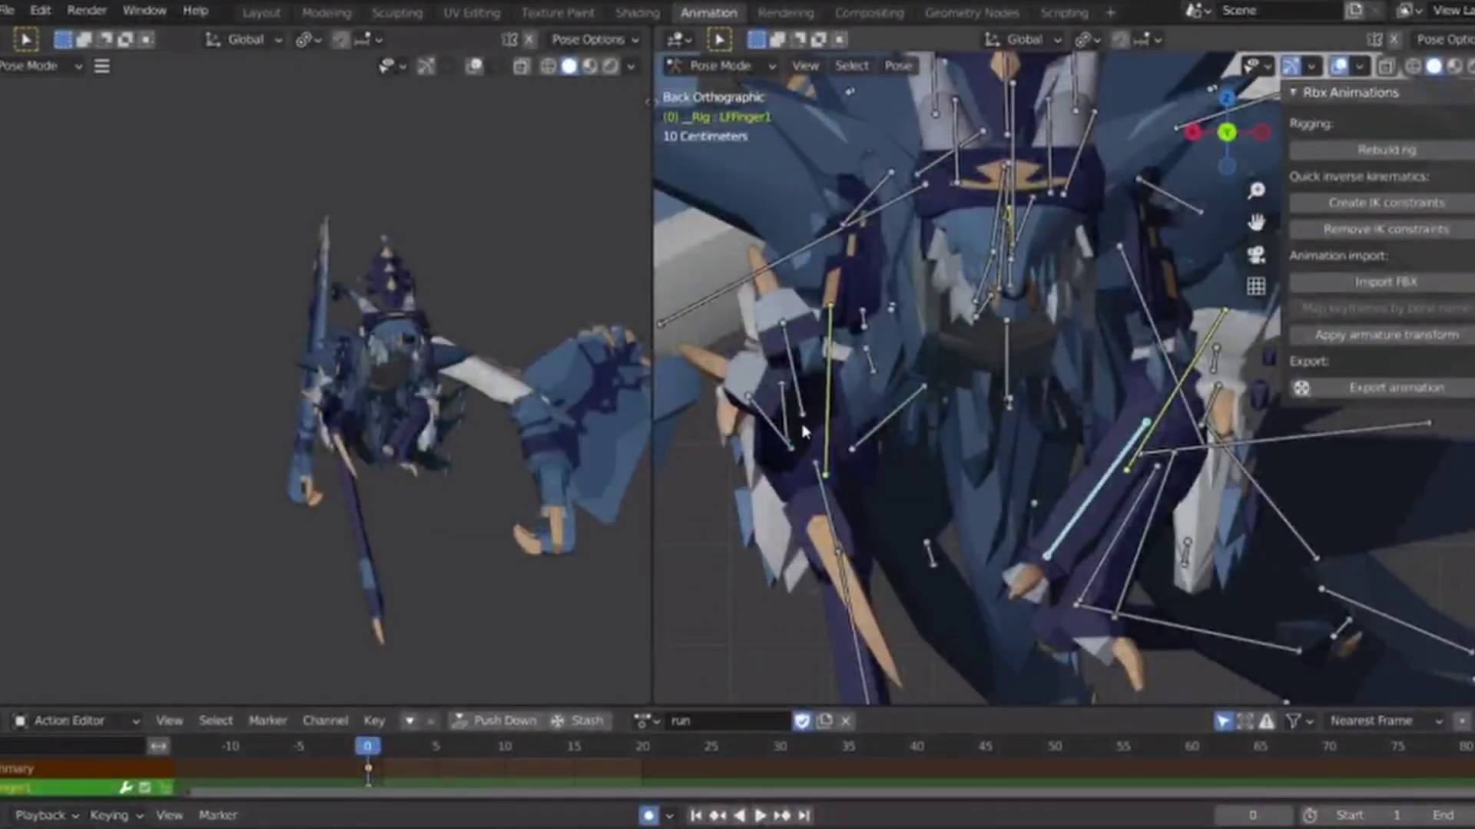
pyautogui.click(797, 387)
pyautogui.click(1135, 522)
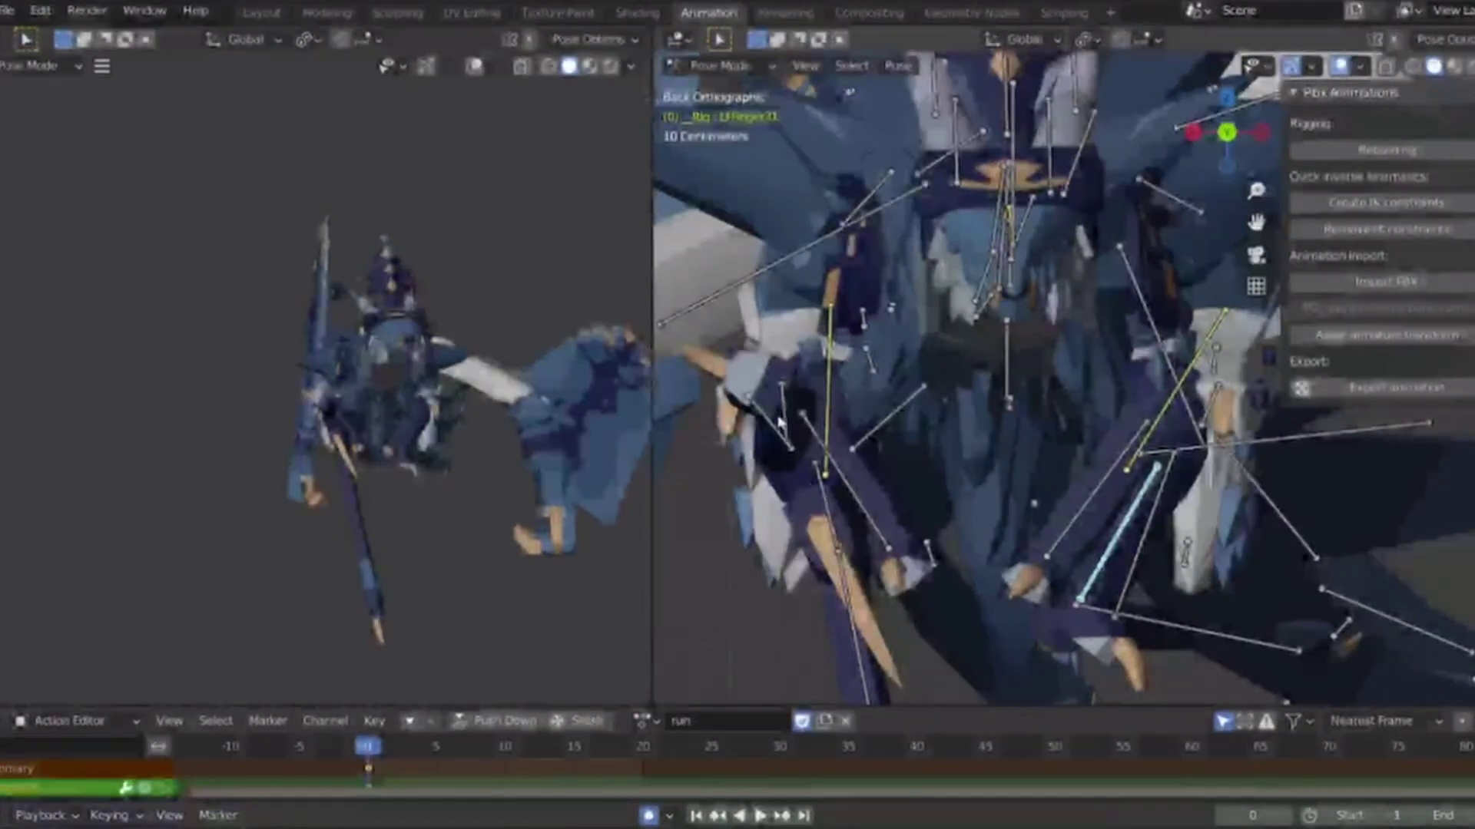
pyautogui.click(400, 774)
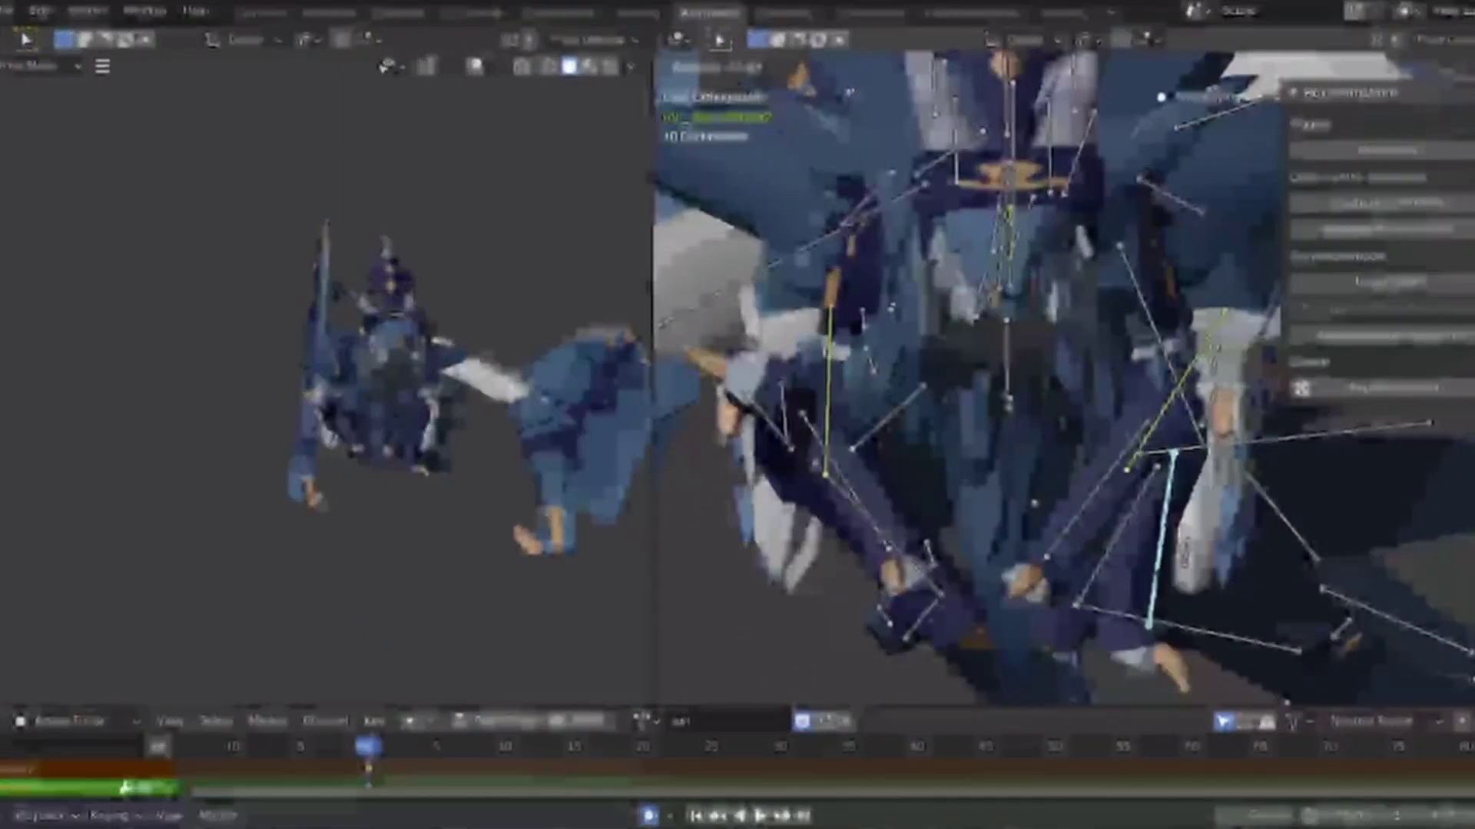
pyautogui.moveTo(922, 522); pyautogui.dragTo(933, 609, button='middle')
pyautogui.press('space')
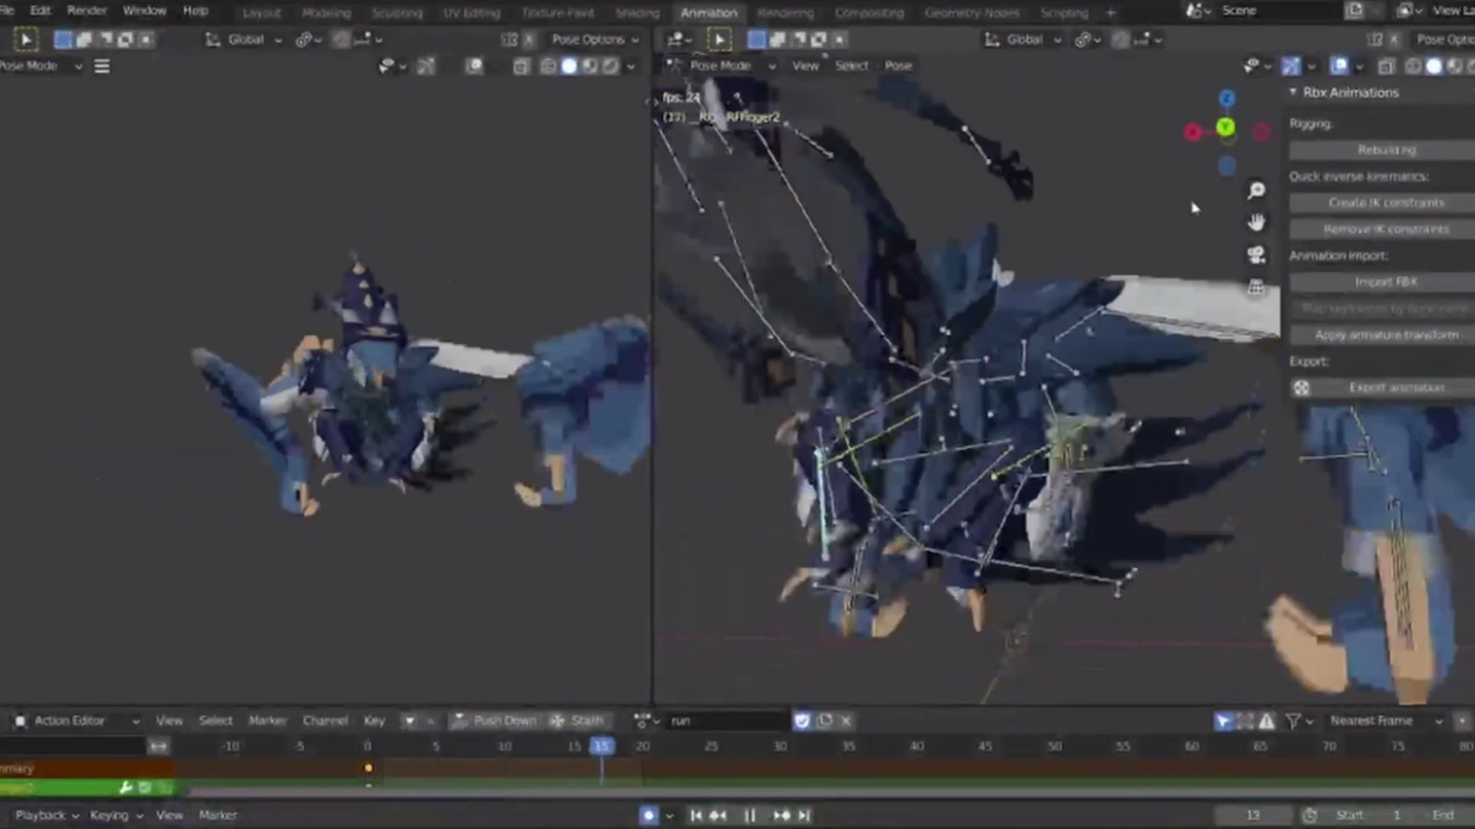
# Rotate both front elbow bones about the global Z axis at frames 0 and 5 in the back view.
pyautogui.click(1226, 129)
pyautogui.press('Escape')
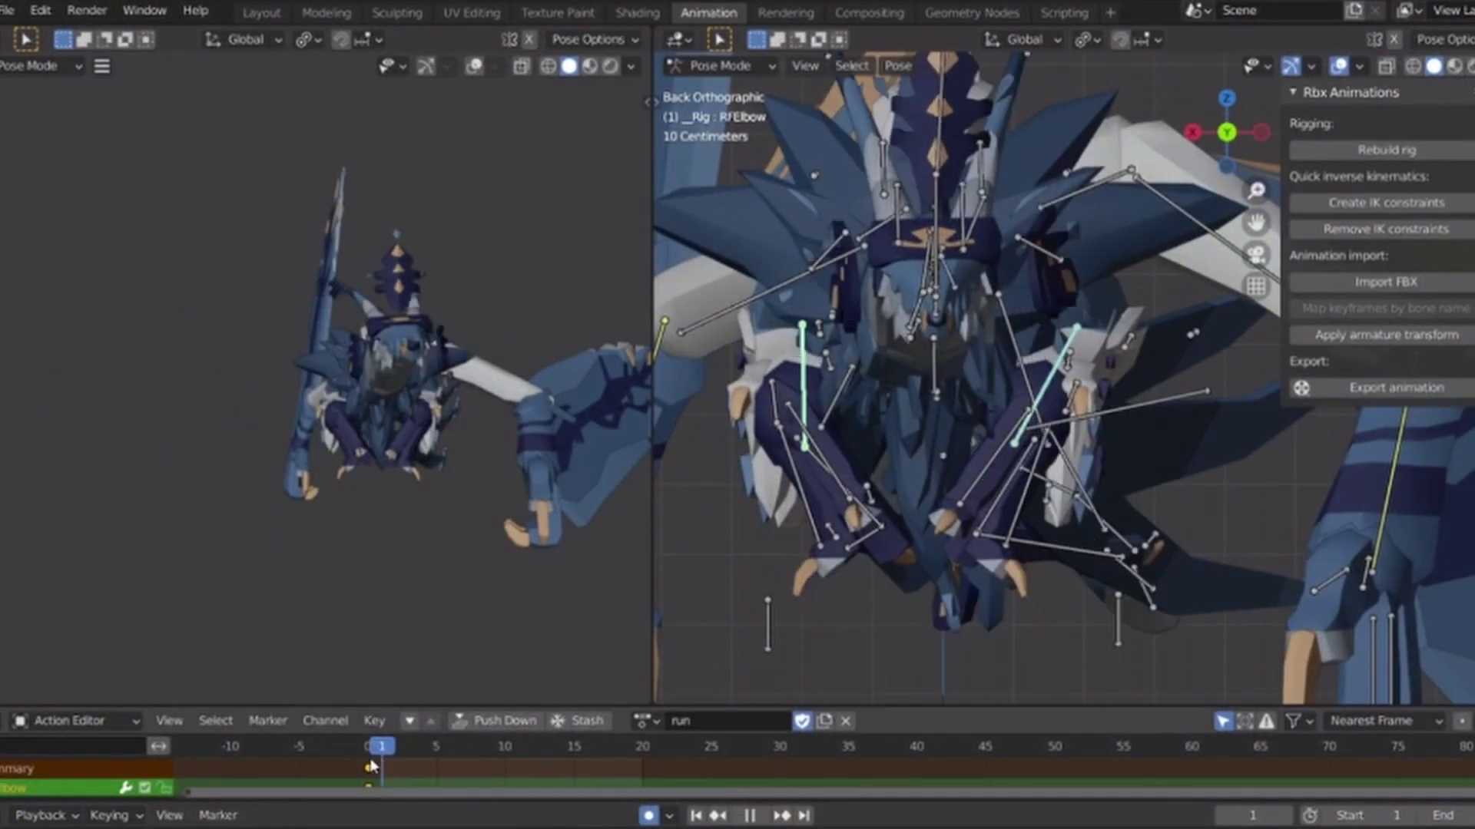
pyautogui.click(370, 766)
pyautogui.press('r')
pyautogui.press('z')
pyautogui.click(1042, 538)
pyautogui.click(437, 754)
pyautogui.press('r')
pyautogui.press('z')
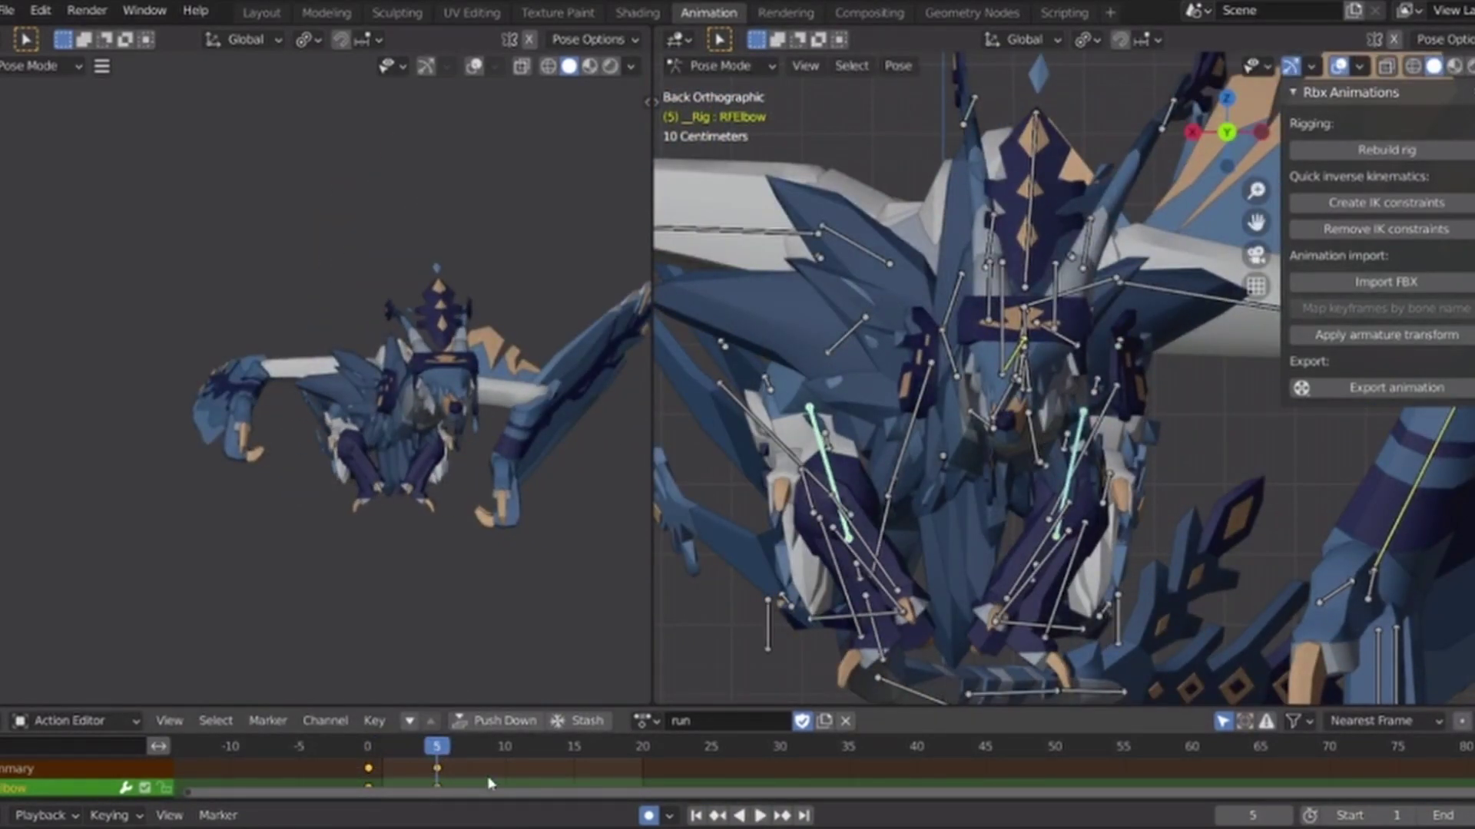
# Key both front elbows at frames 10 and 15 and refine their global Z rotation at frame 10.
pyautogui.click(508, 749)
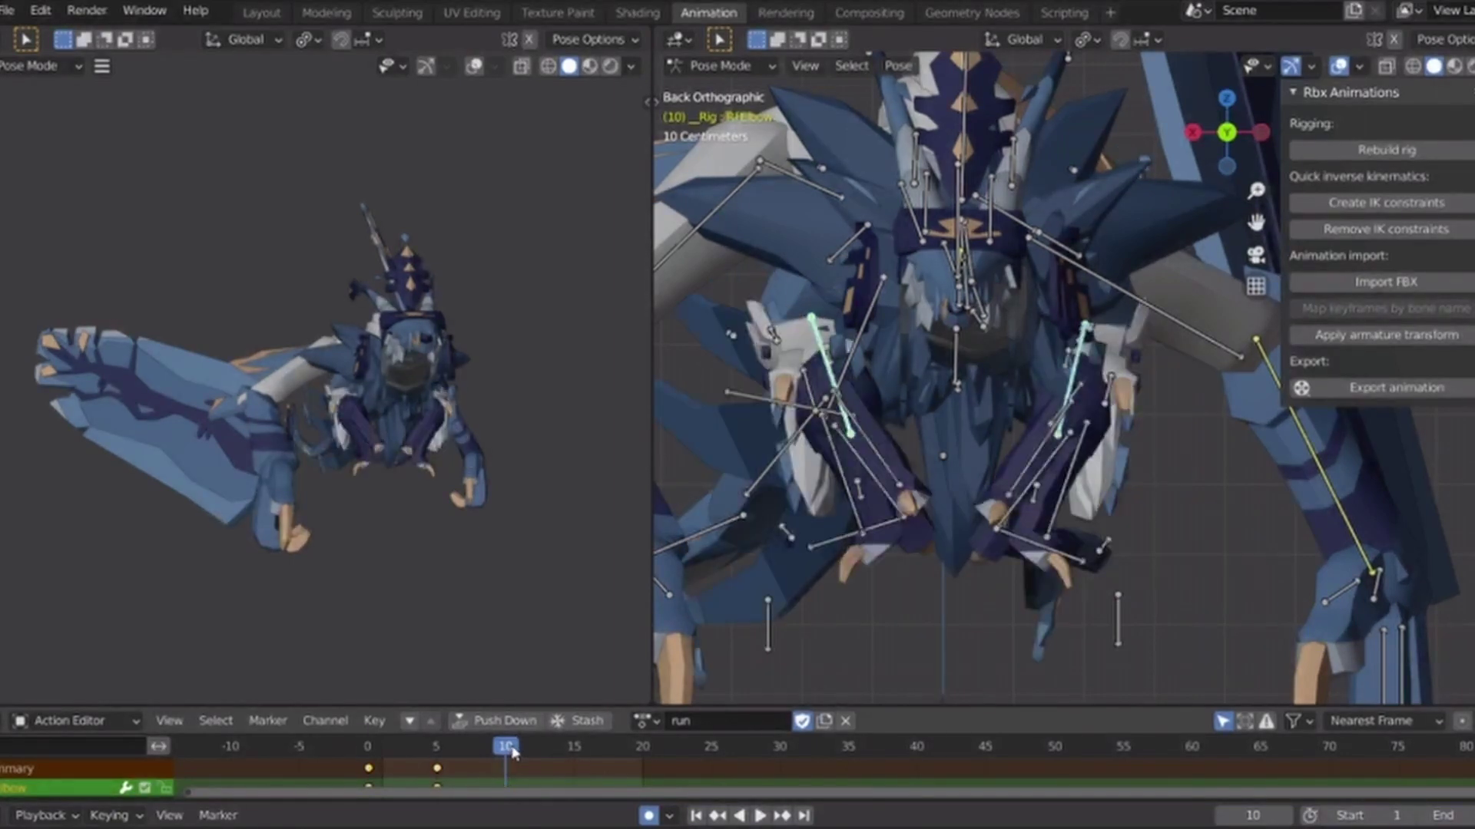
pyautogui.moveTo(365, 756); pyautogui.dragTo(505, 764)
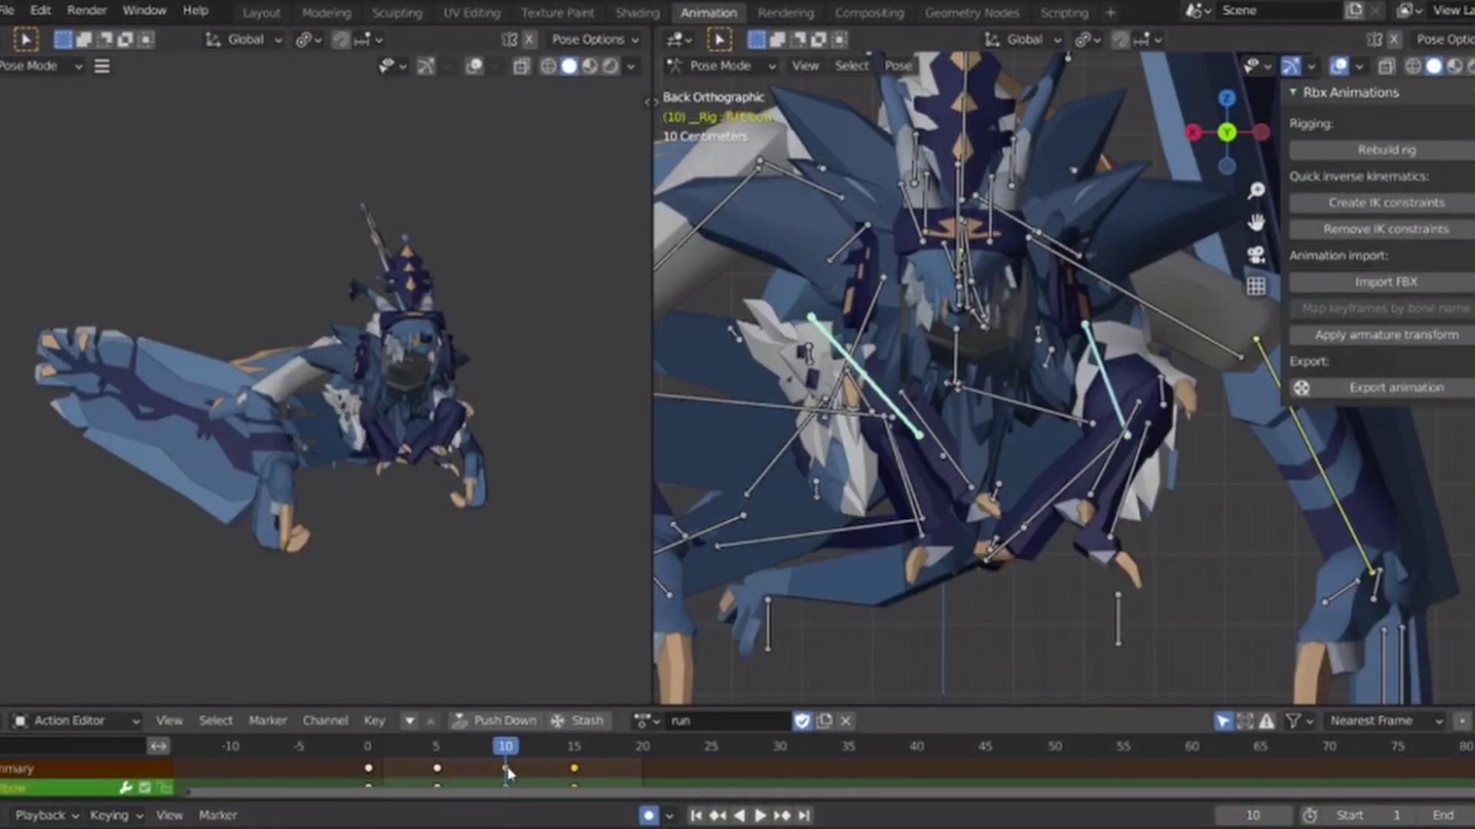
pyautogui.press('space')
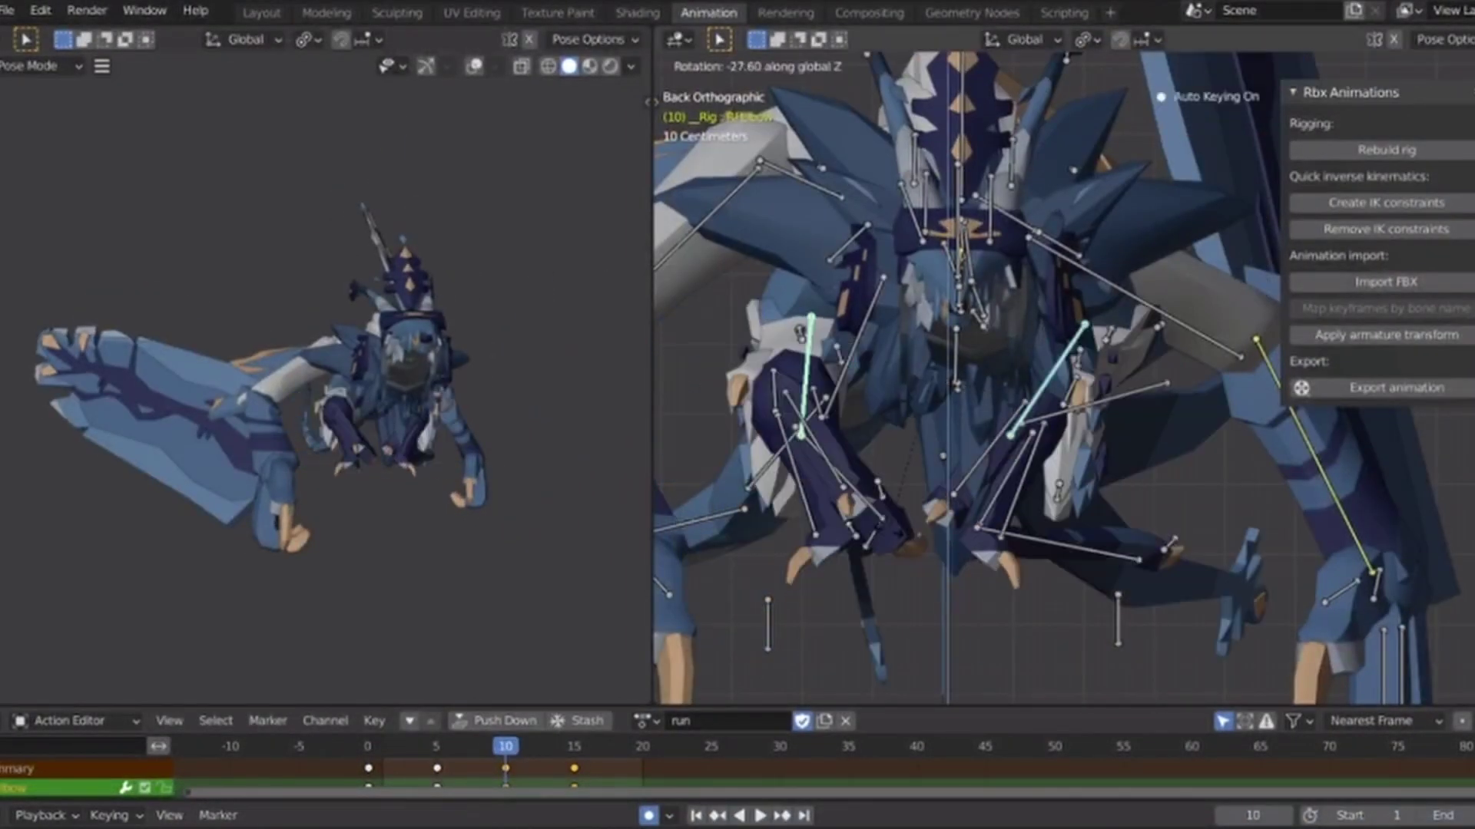
pyautogui.press('space')
pyautogui.click(369, 749)
pyautogui.click(507, 748)
pyautogui.press('r')
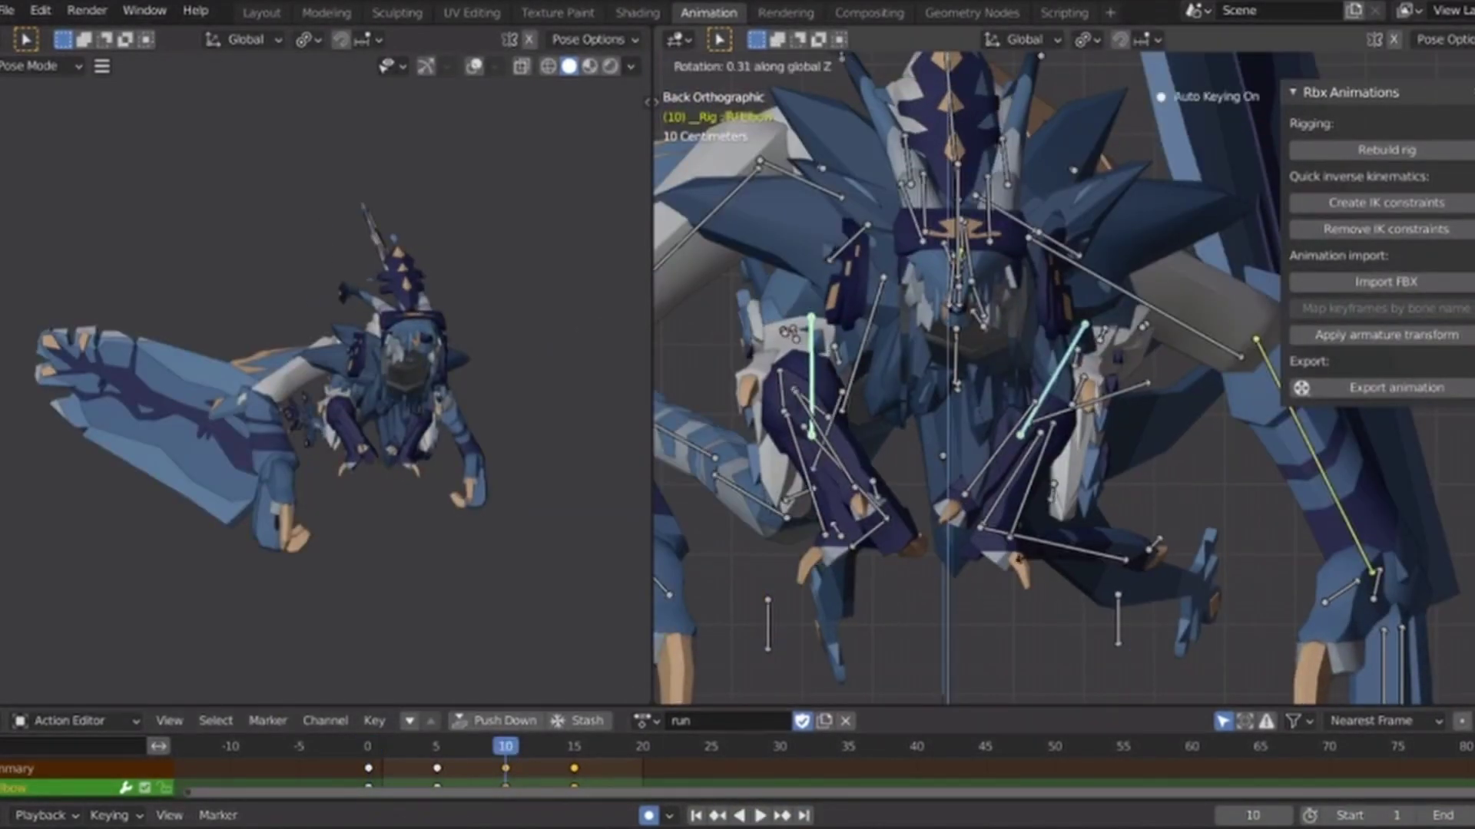
pyautogui.click(841, 645)
# Paste the front elbow keyframes at frame 20, rotate the elbows about 14 degrees around global Z at frame 15, and play the animation.
pyautogui.click(643, 744)
pyautogui.hotkey('ctrl', 'v')
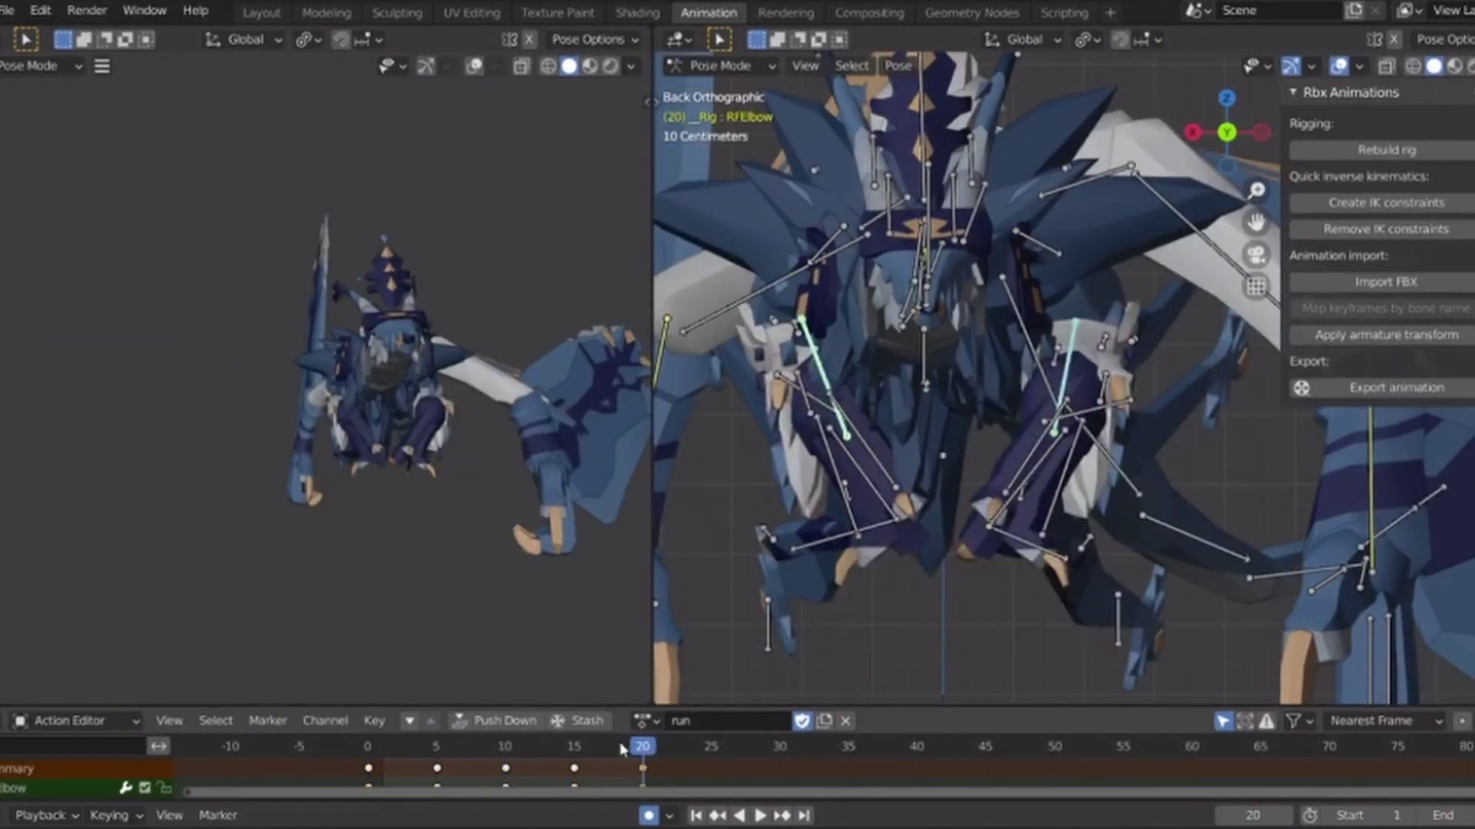
pyautogui.moveTo(359, 749); pyautogui.dragTo(471, 766)
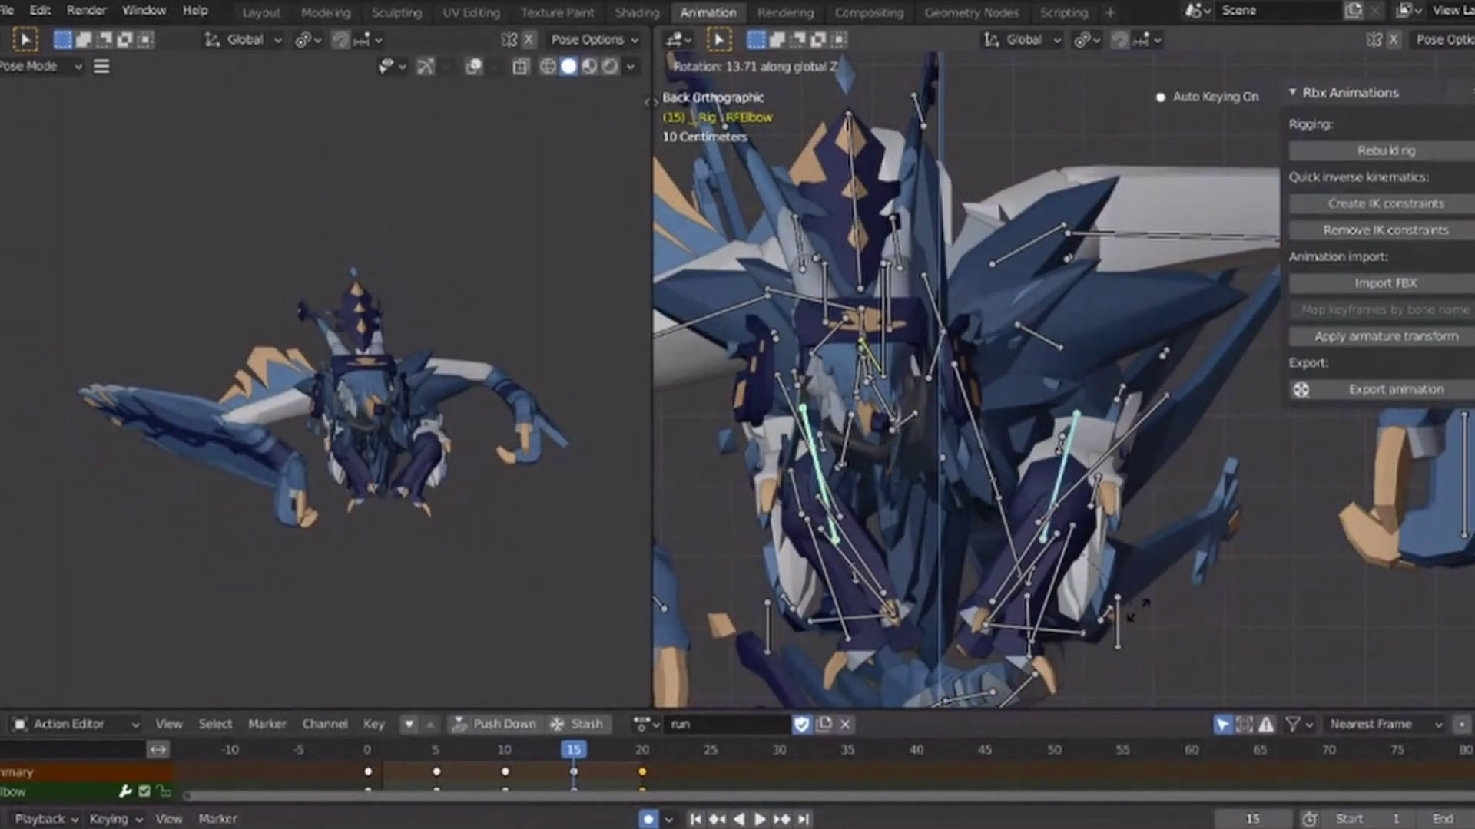
pyautogui.click(1139, 615)
pyautogui.press('space')
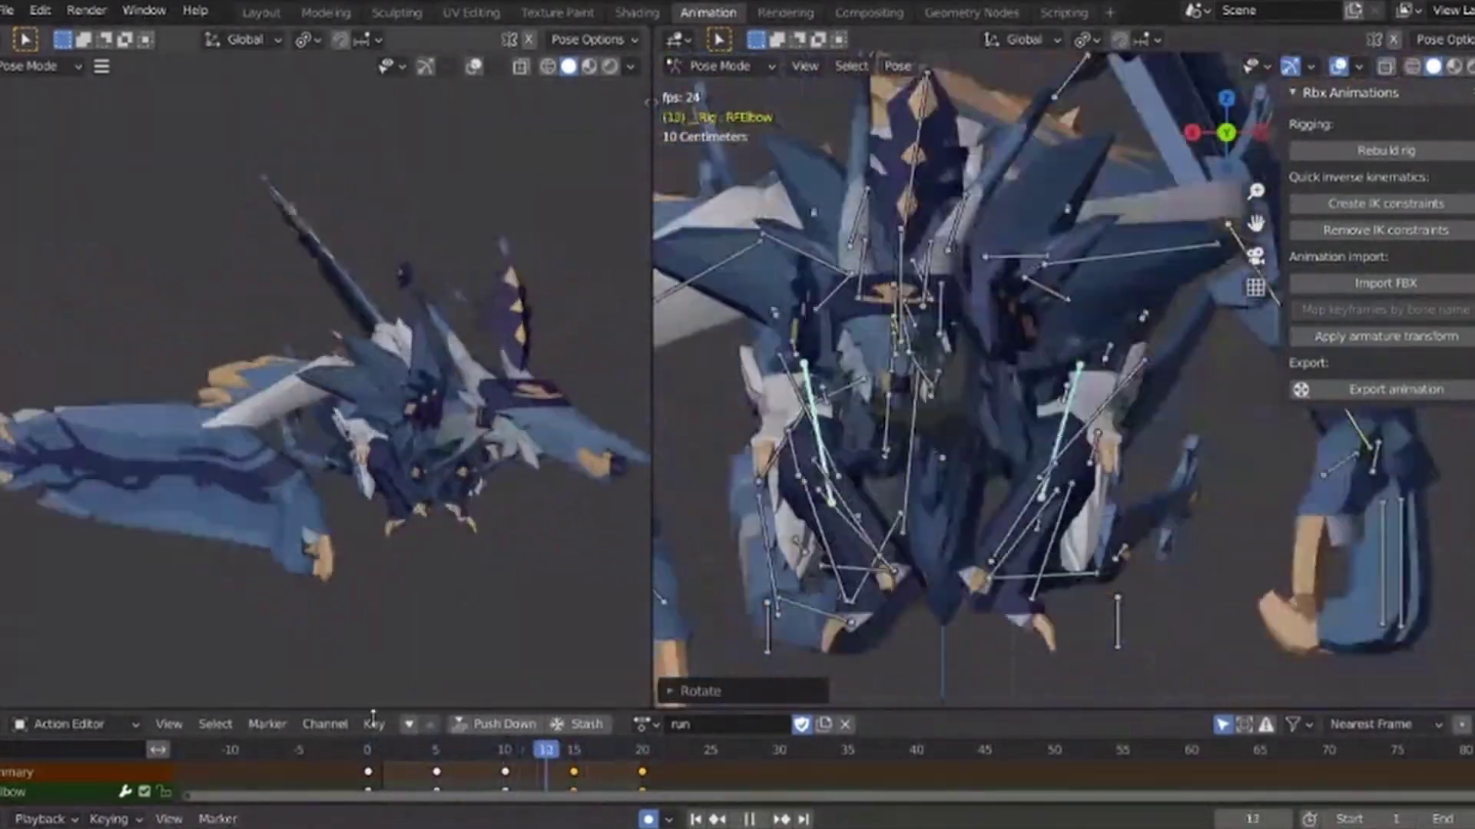
# Delete the front elbow keyframes at frames 5 and 15 and review the run from the left view.
pyautogui.click(437, 772)
pyautogui.keyDown('shift'); pyautogui.click(574, 772); pyautogui.keyUp('shift')
pyautogui.press('Delete')
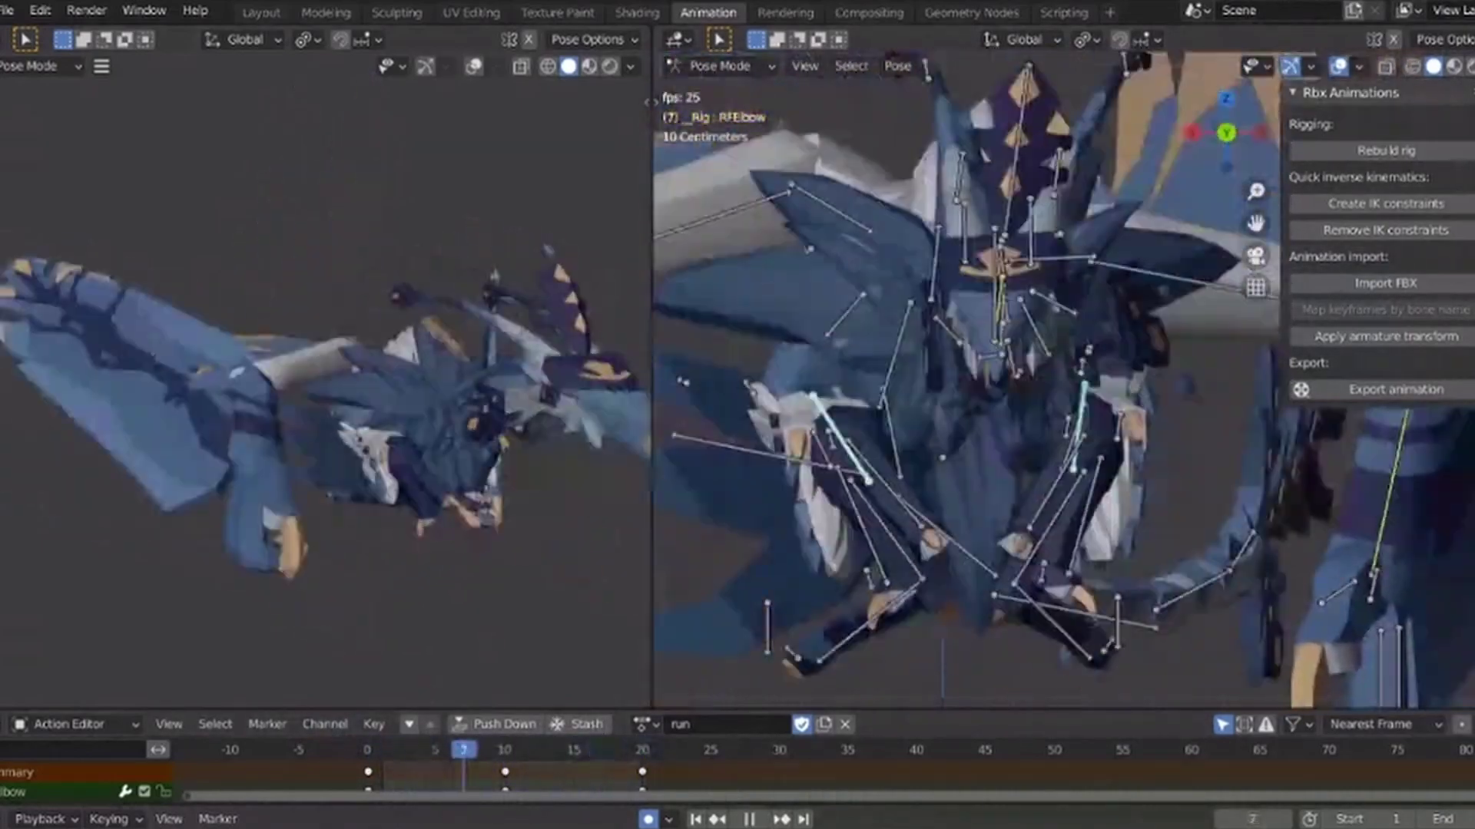
pyautogui.press('ctrl+KP_3')
pyautogui.scroll(-5, 917, 558)
pyautogui.keyDown('shift'); pyautogui.moveTo(1083, 559); pyautogui.dragTo(826, 559, button='middle'); pyautogui.keyUp('shift')
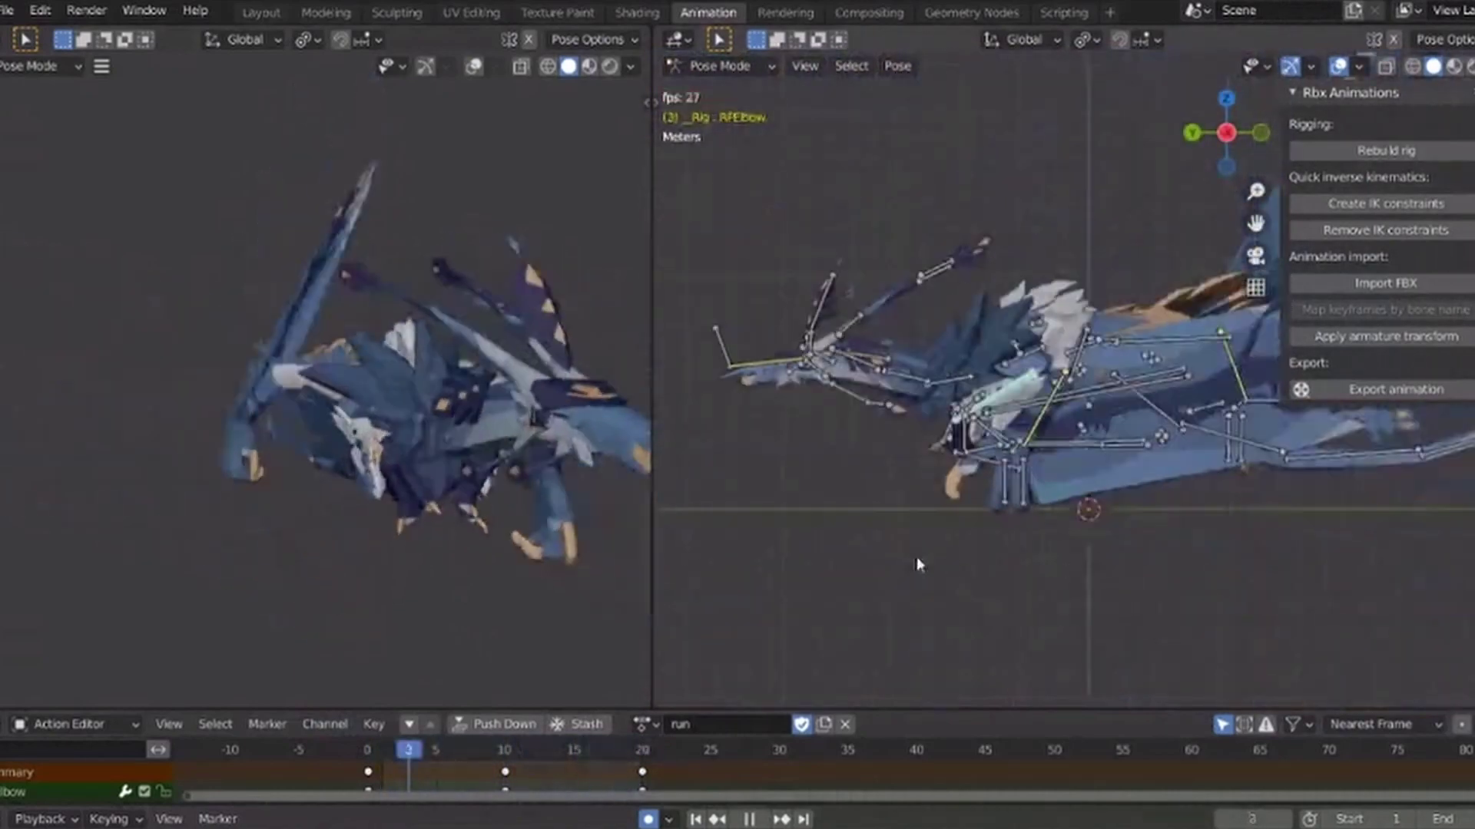
pyautogui.scroll(3, 1086, 507)
pyautogui.keyDown('shift'); pyautogui.moveTo(1086, 507); pyautogui.dragTo(1004, 446, button='middle'); pyautogui.keyUp('shift')
pyautogui.press('space')
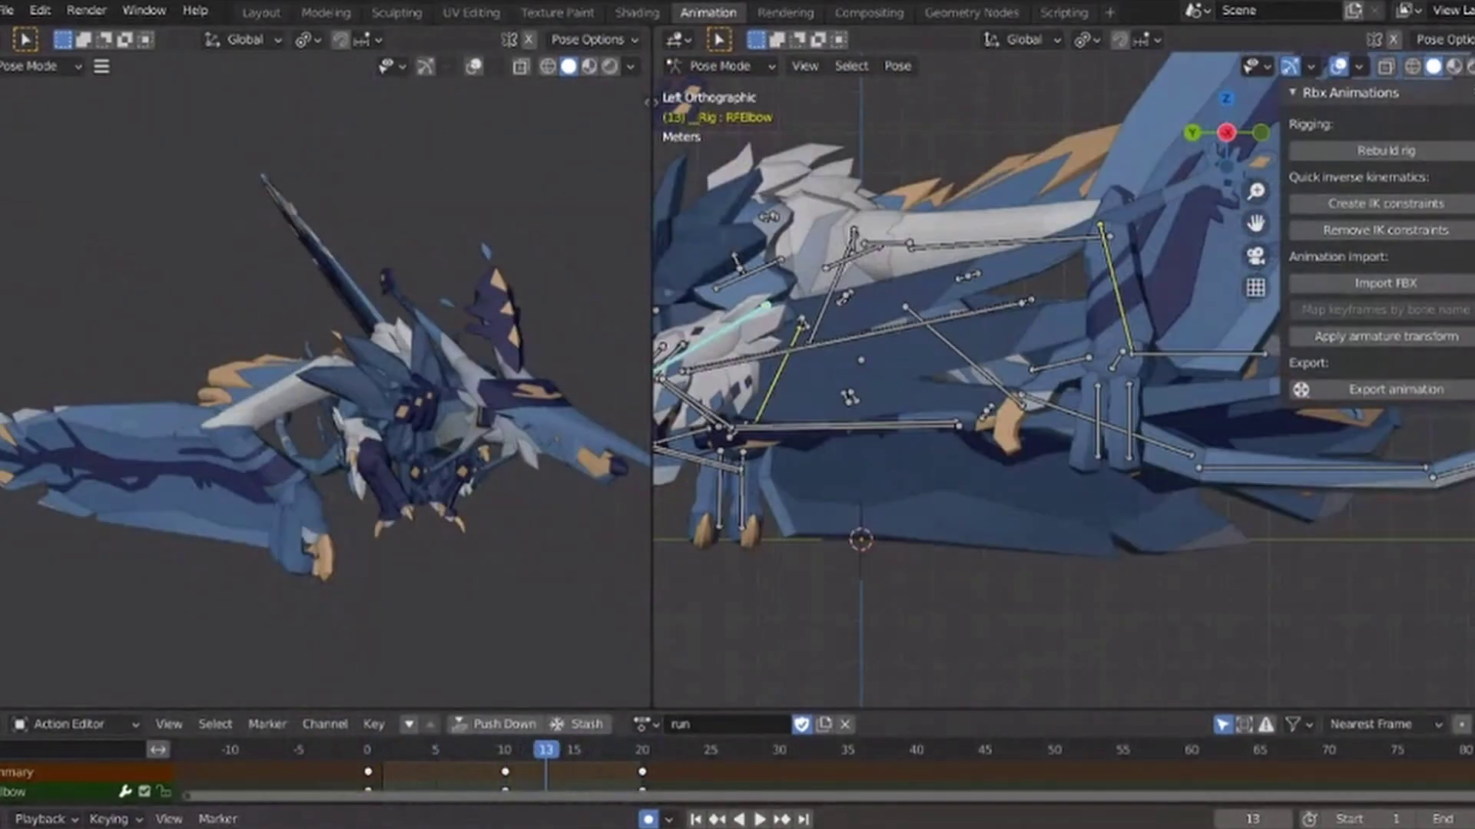
# Select the LBHand bone, key its frame 0 pose at frame 10, and rotate it at frame 15.
pyautogui.scroll(2, 1075, 392)
pyautogui.click(1131, 347)
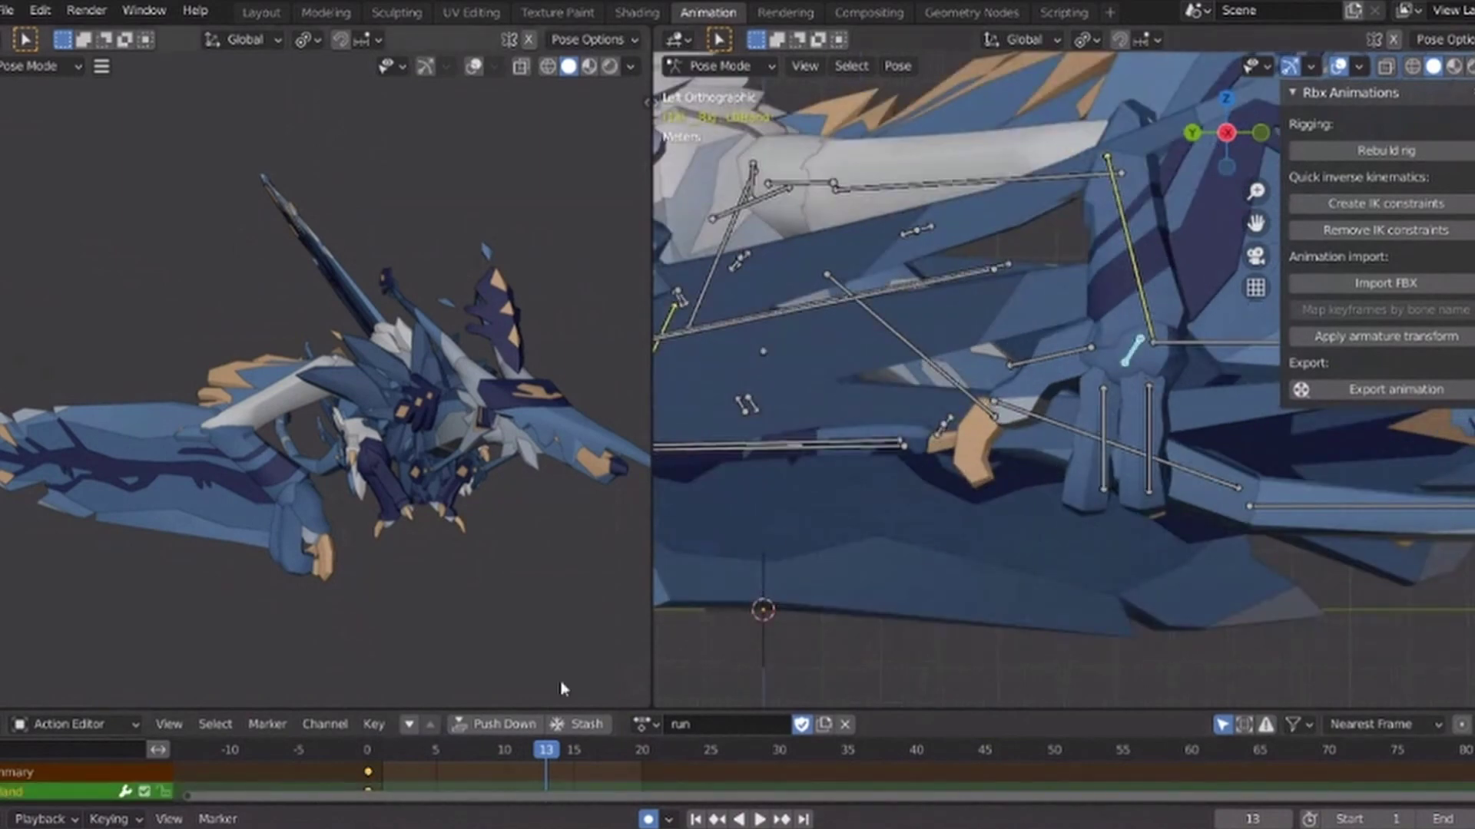
pyautogui.click(367, 753)
pyautogui.scroll(-4, 768, 593)
pyautogui.moveTo(513, 756); pyautogui.dragTo(574, 752)
pyautogui.press('space')
pyautogui.scroll(1, 982, 617)
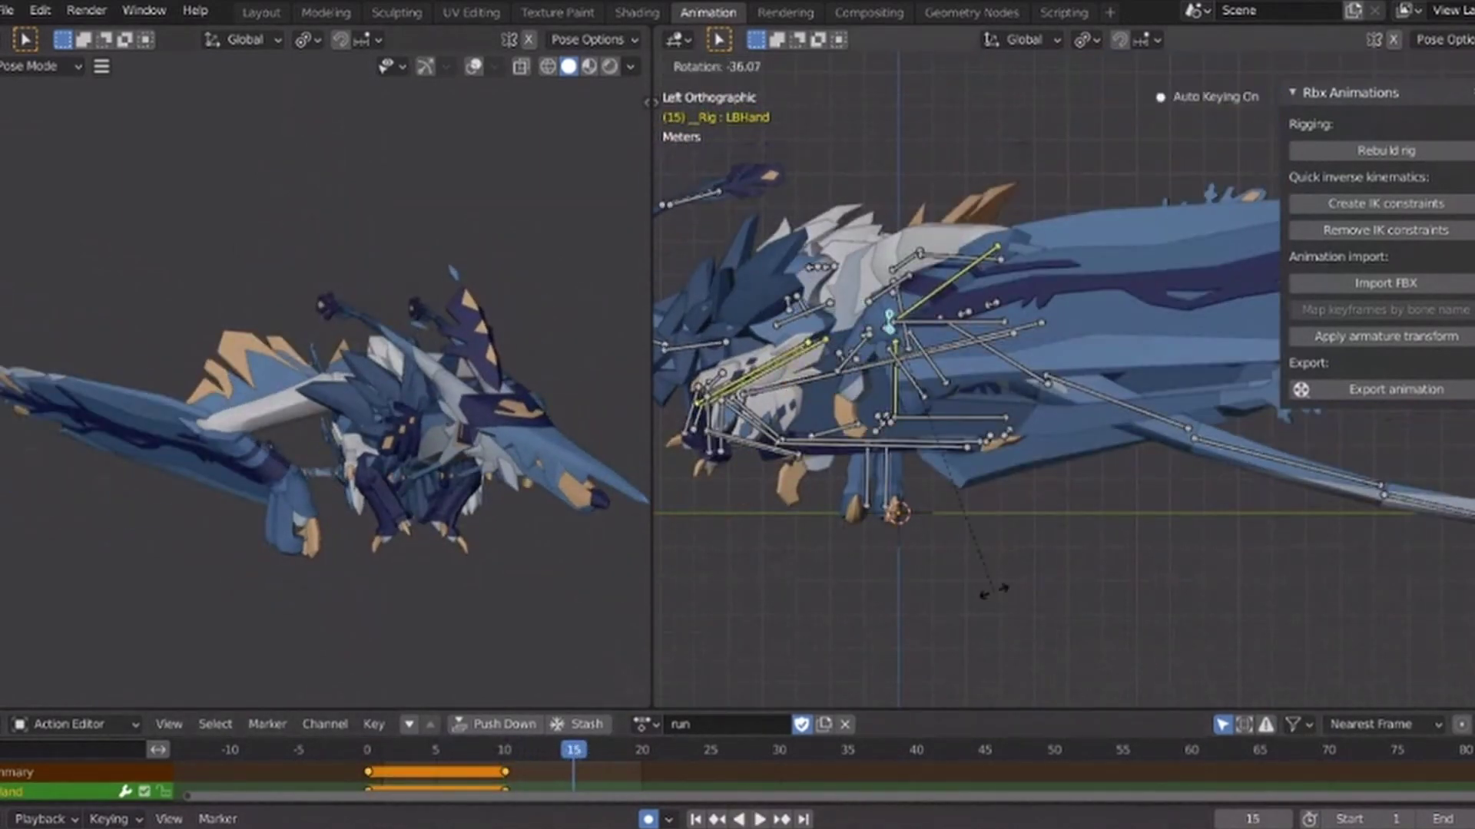
pyautogui.click(845, 581)
# Scrub to frame 12 and rotate the LBHand bone there in the left view.
pyautogui.press('space')
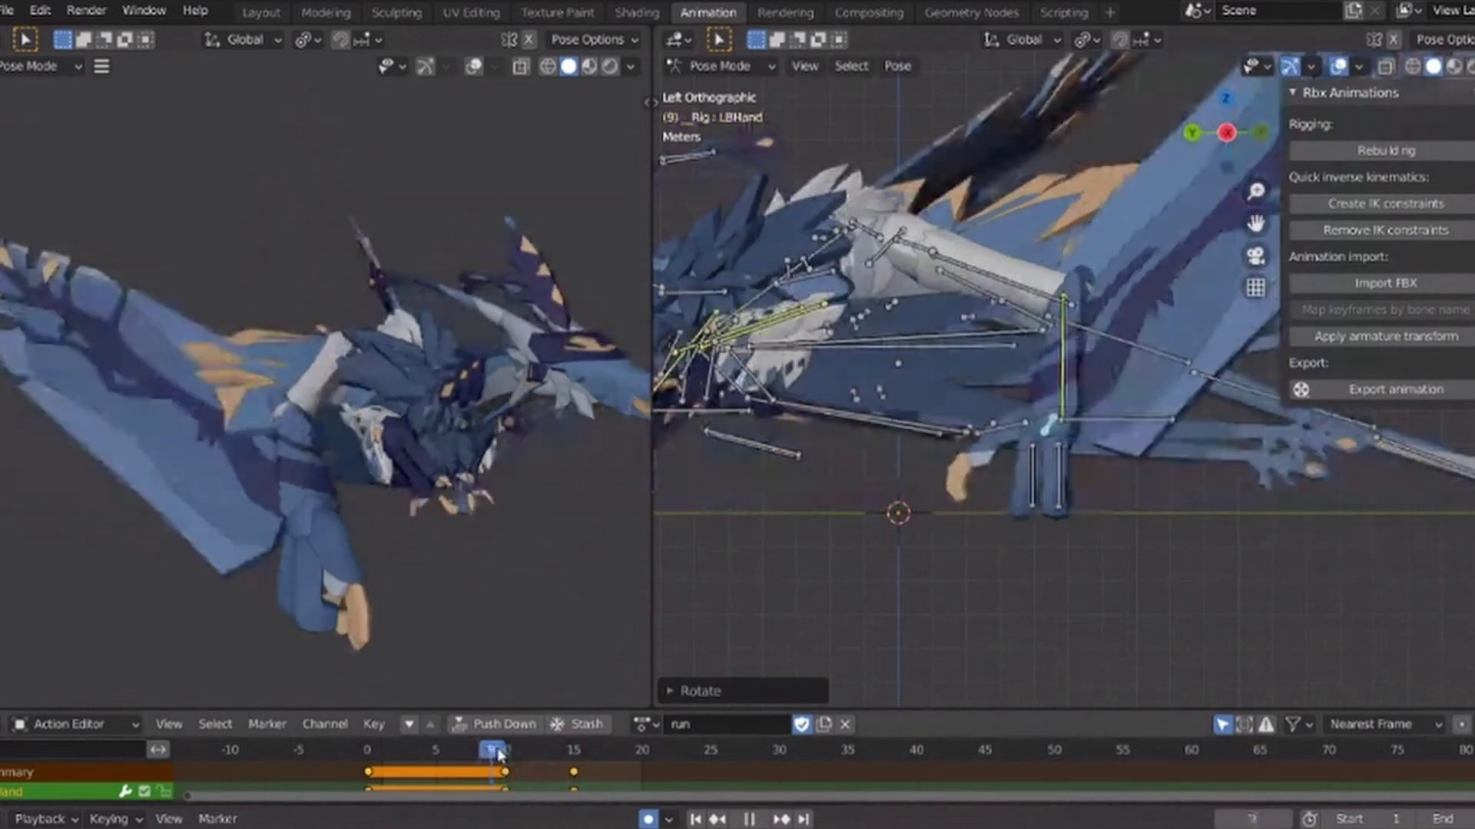
pyautogui.press('space')
pyautogui.click(538, 760)
pyautogui.press('r')
pyautogui.click(1266, 589)
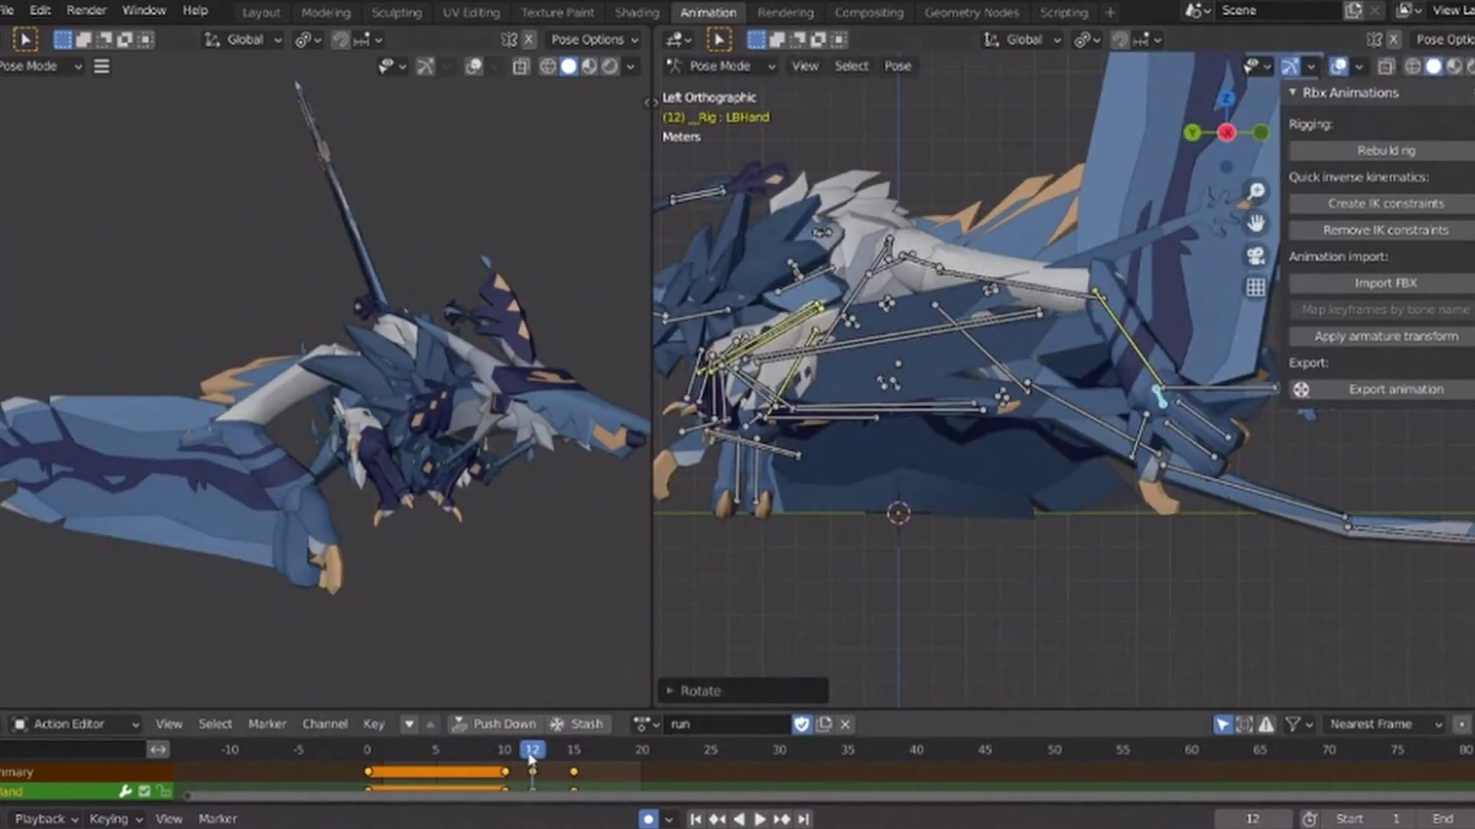
# Key the LBHand bone at frame 20 and readjust its rotation at frame 12.
pyautogui.press('space')
pyautogui.moveTo(529, 756); pyautogui.dragTo(647, 751)
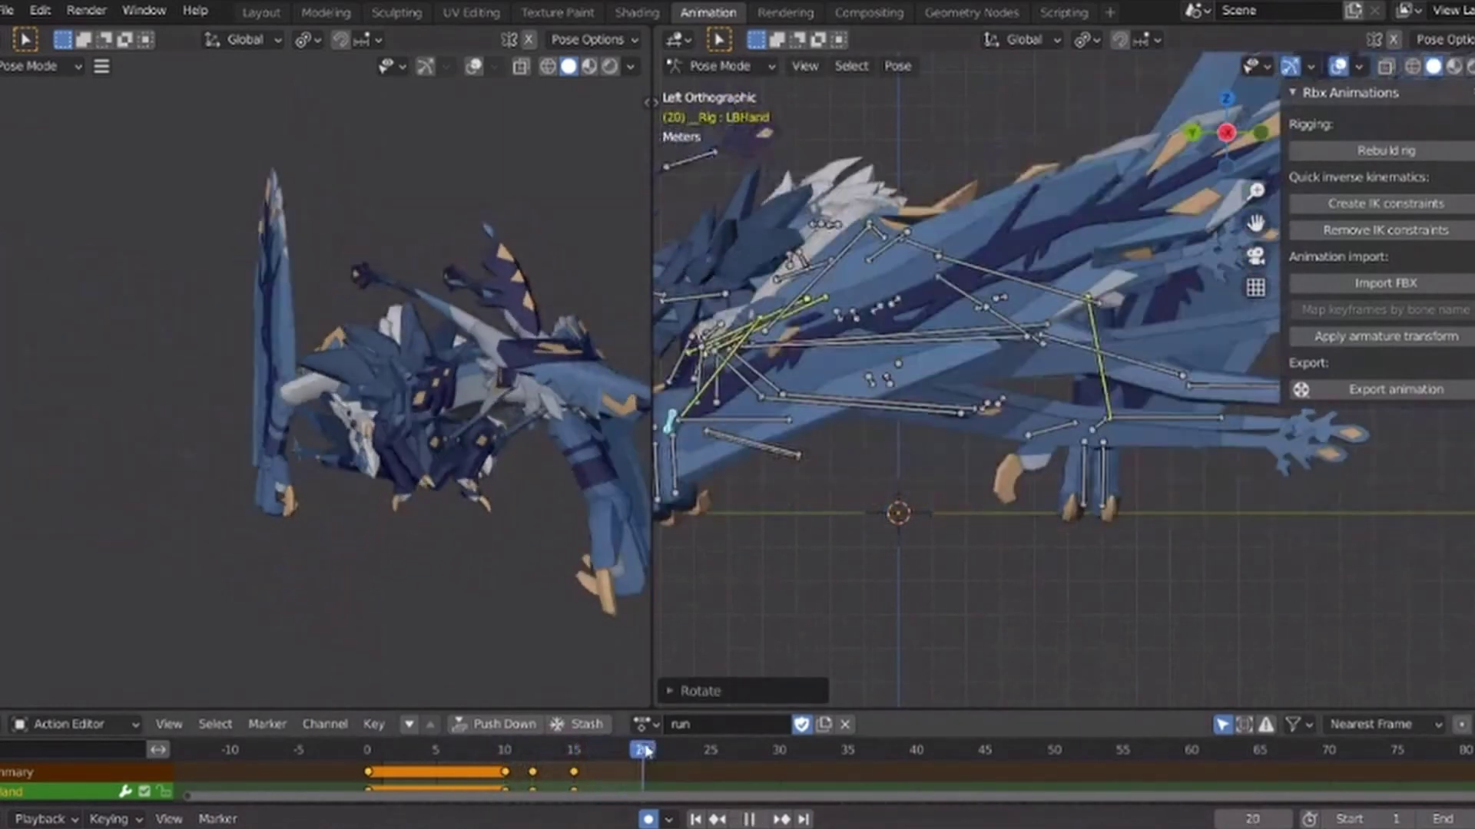
pyautogui.press('space')
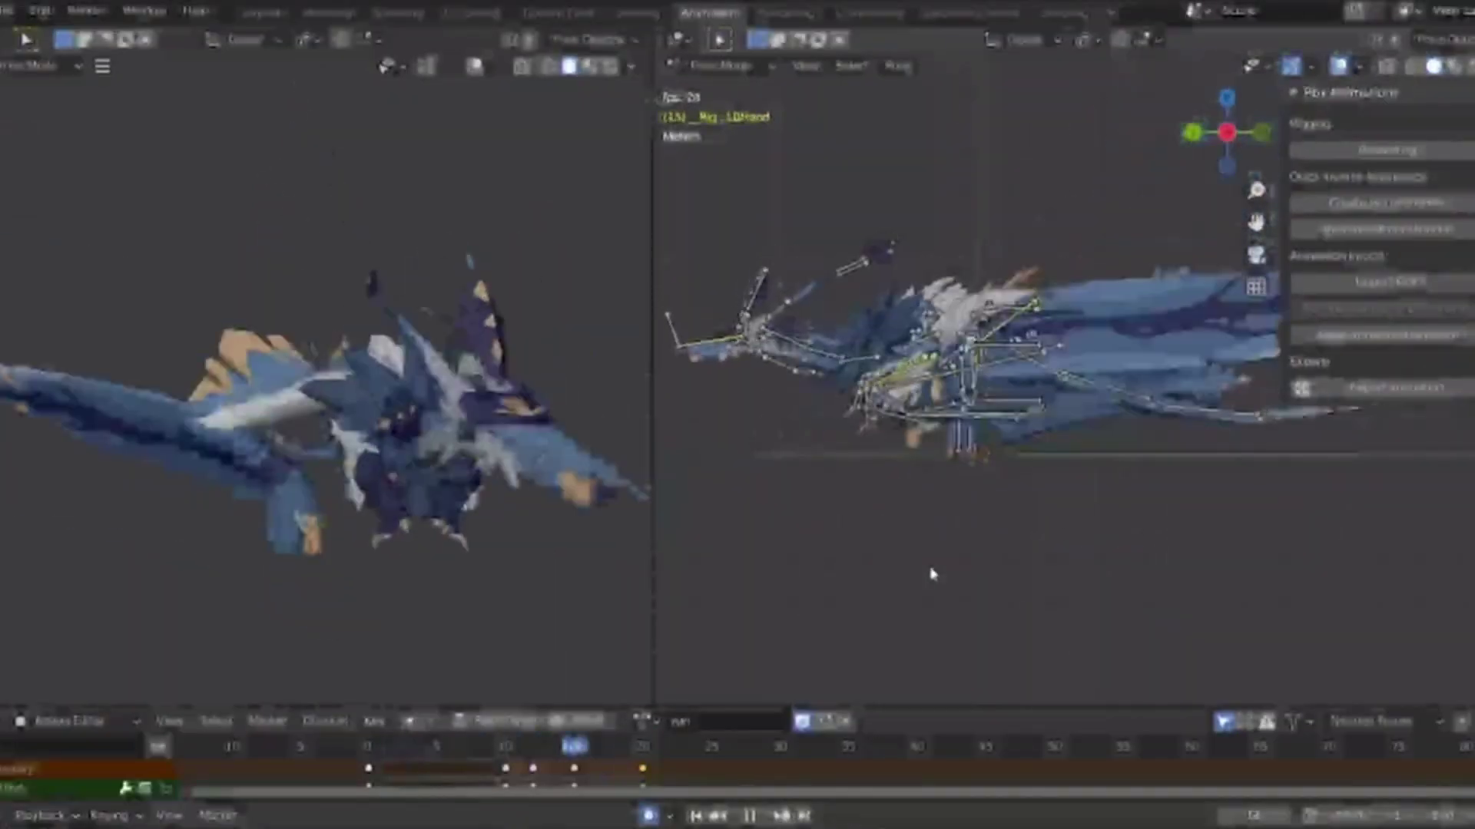
pyautogui.press('space')
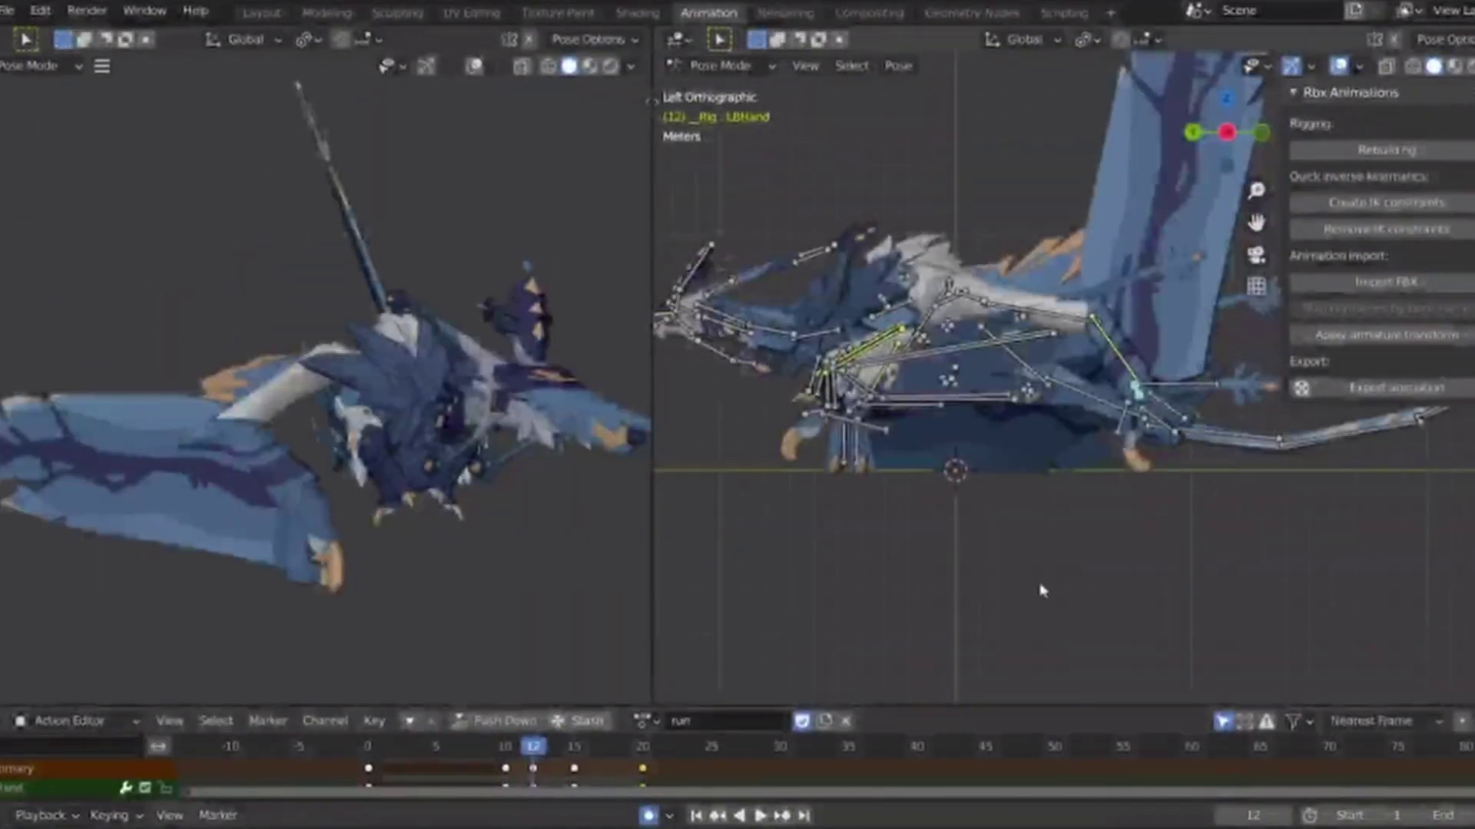
pyautogui.press('space')
pyautogui.press('space')
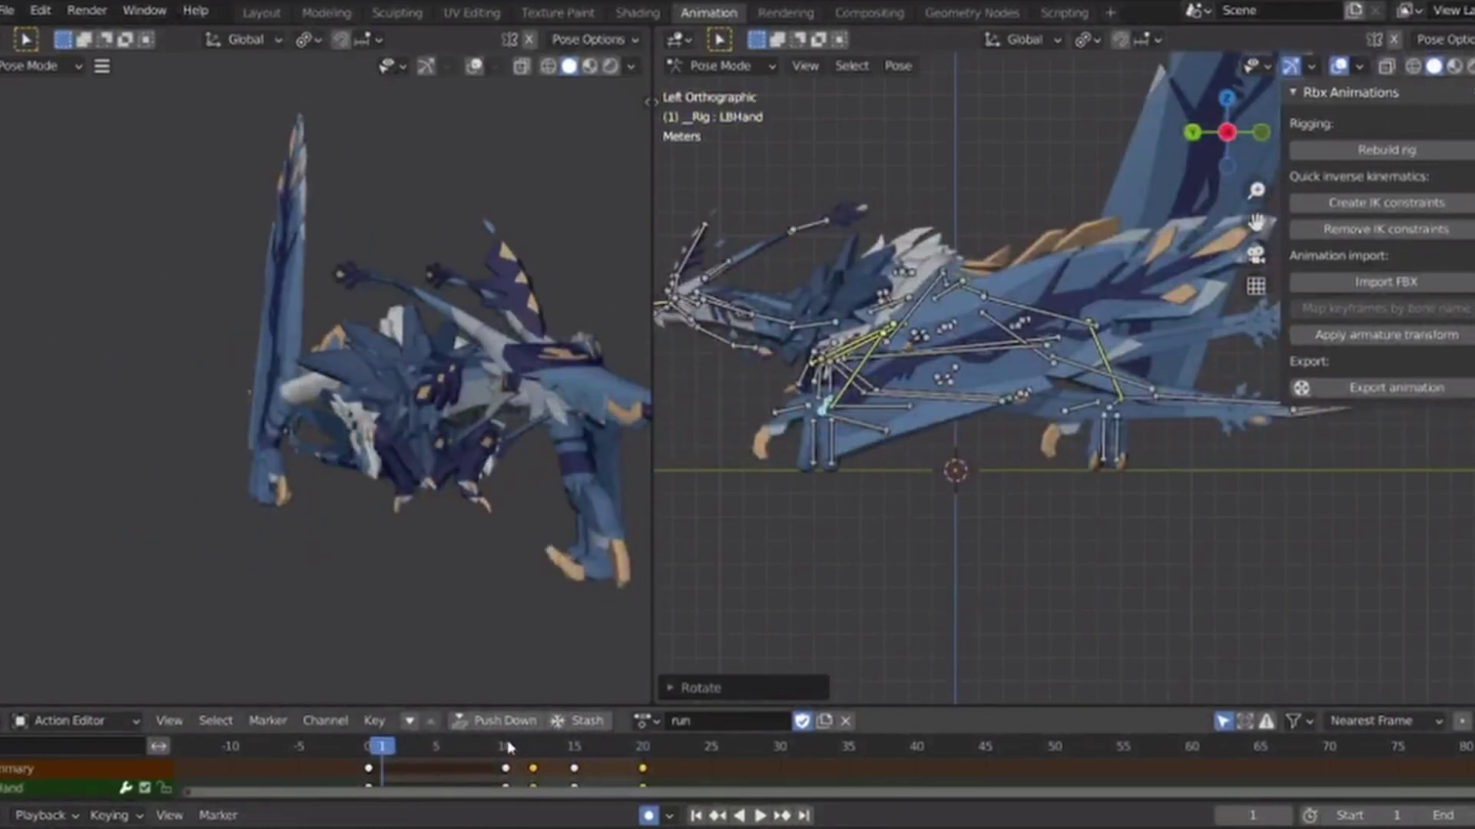
# Key the RBHand bone at frames 0, 2, 5, 10 and 20 and play the animation from the back view.
pyautogui.click(1111, 412)
pyautogui.press('space')
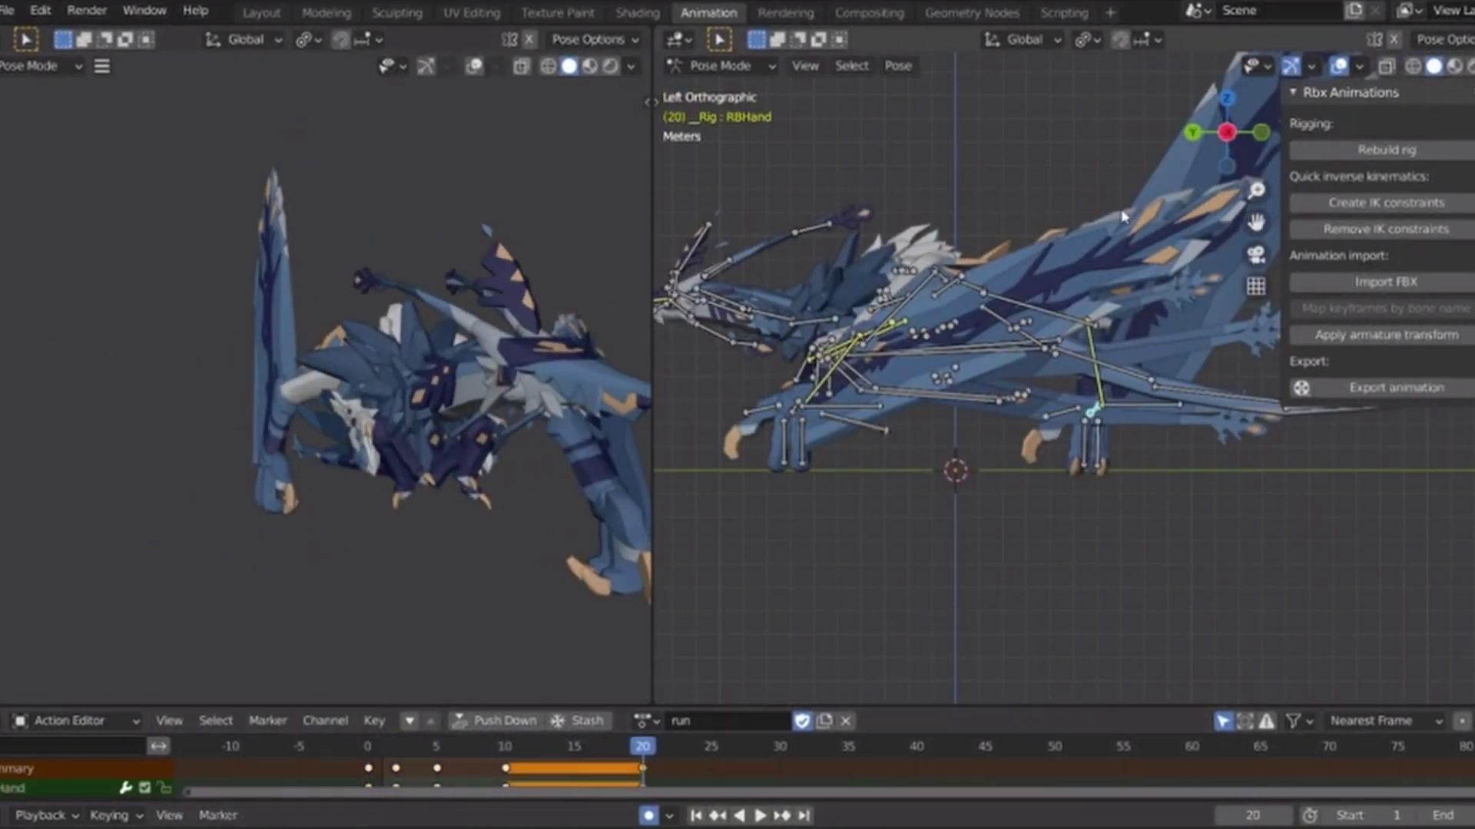
pyautogui.press('space')
pyautogui.press('space')
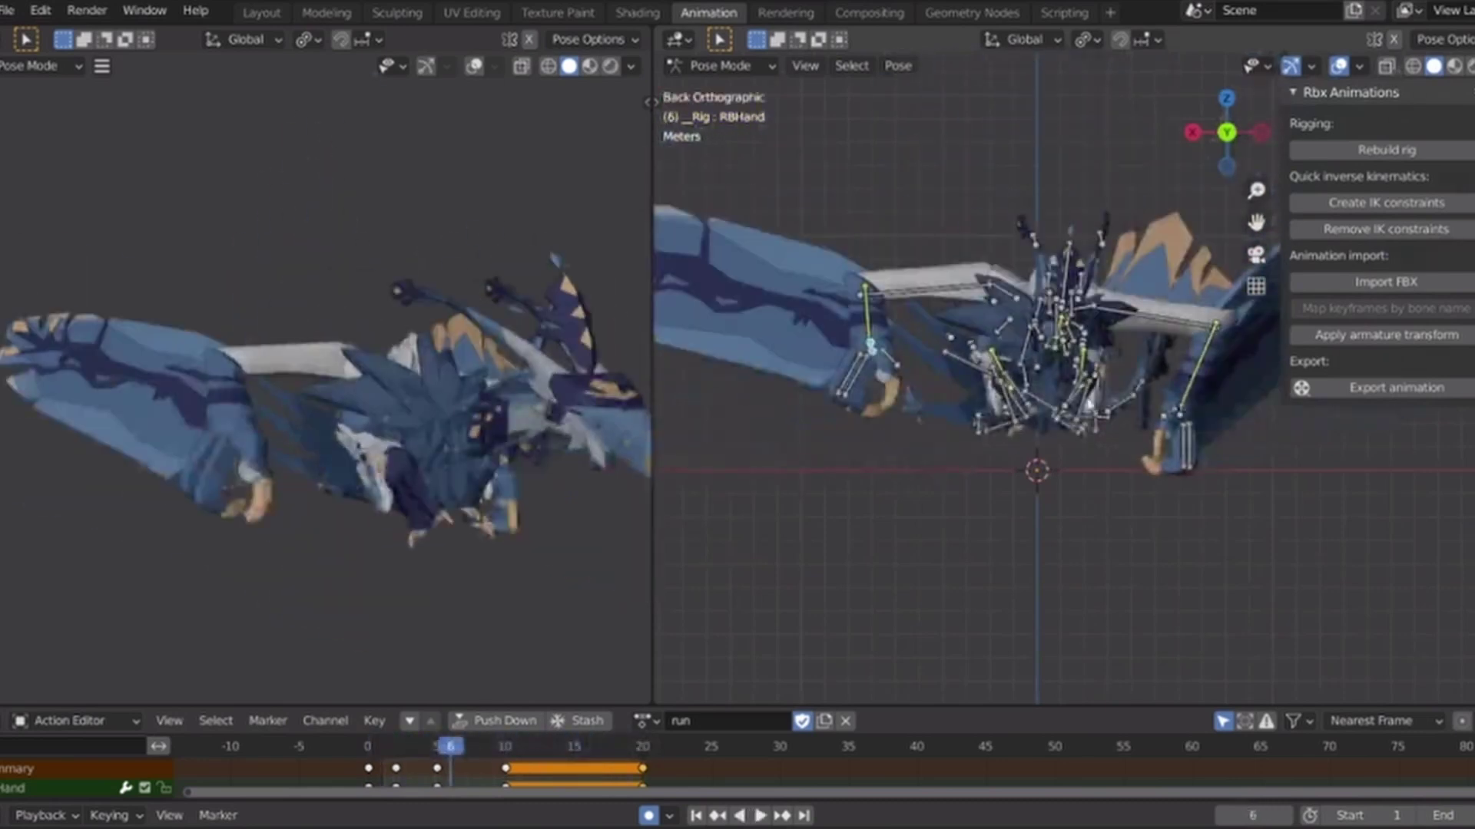
# Rotate the LBHand bone at frame 0 in the back view and paste its keyframe at frames 10 and 20.
pyautogui.click(368, 745)
pyautogui.scroll(1, 1145, 579)
pyautogui.keyDown('shift'); pyautogui.moveTo(1275, 586); pyautogui.dragTo(1162, 587, button='middle'); pyautogui.keyUp('shift')
pyautogui.press('r')
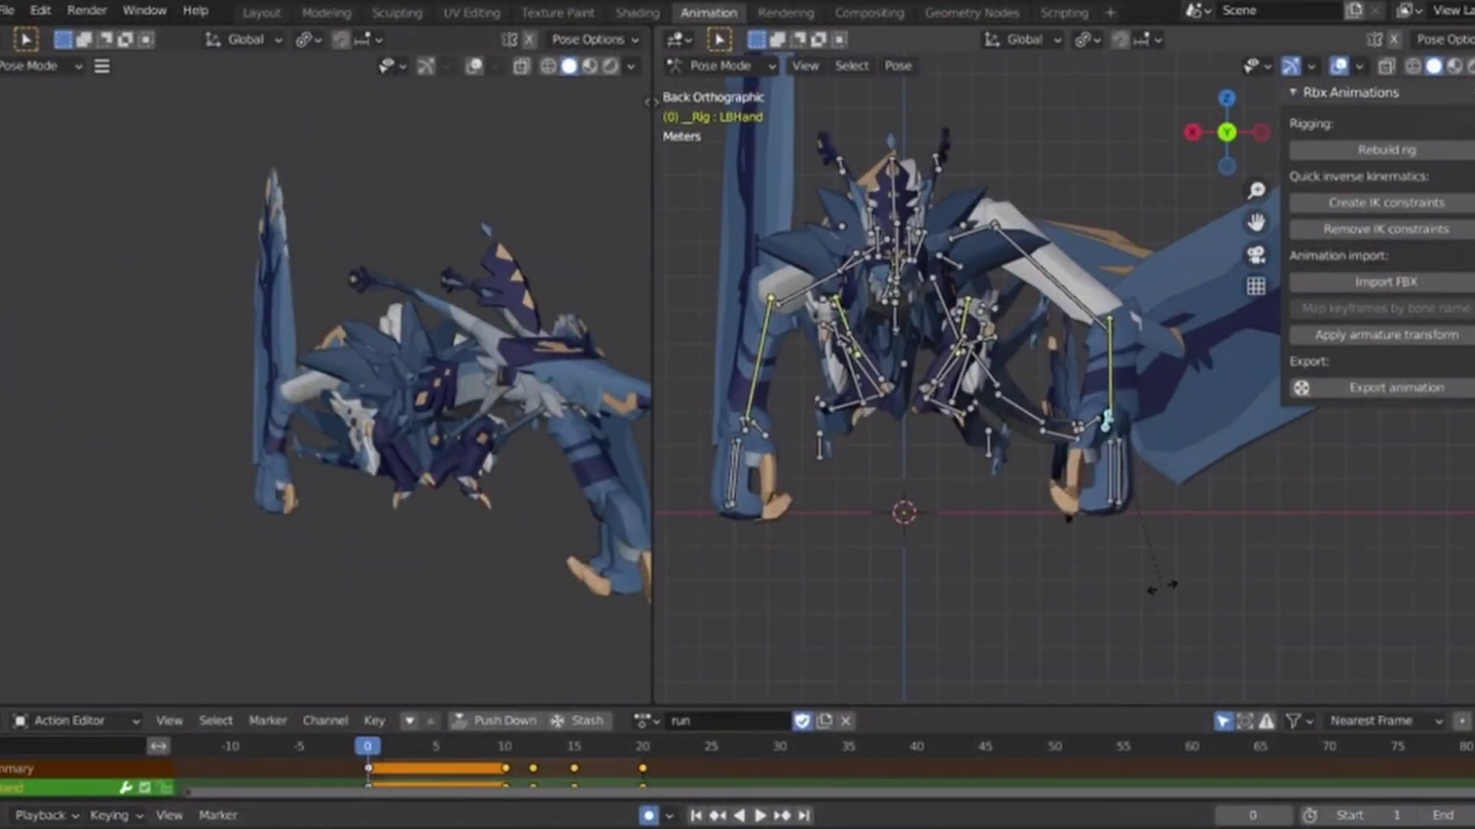
pyautogui.click(1049, 595)
pyautogui.click(505, 749)
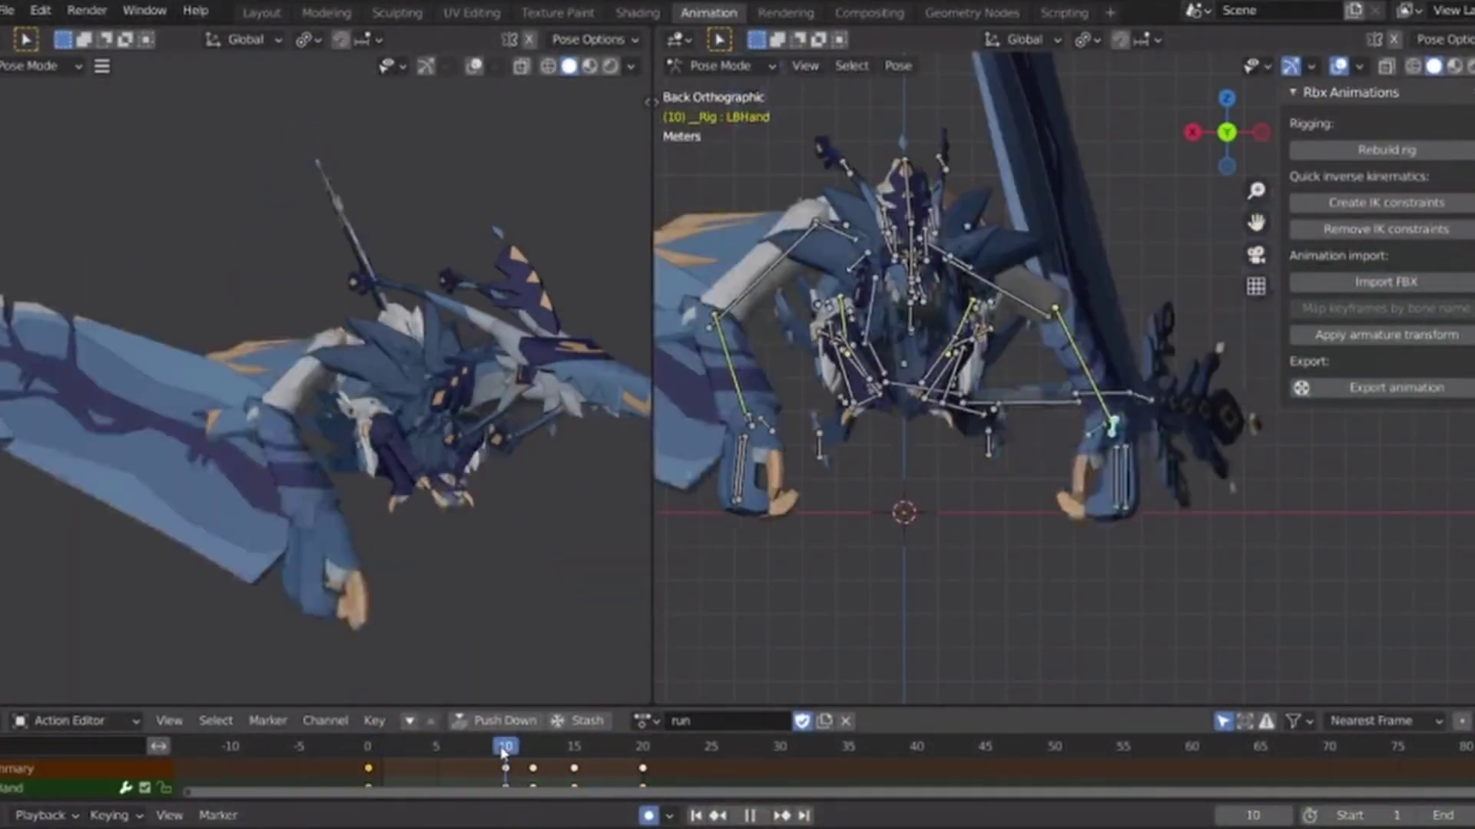
pyautogui.hotkey('ctrl', 'v')
pyautogui.moveTo(504, 750); pyautogui.dragTo(629, 754)
pyautogui.press('Right')
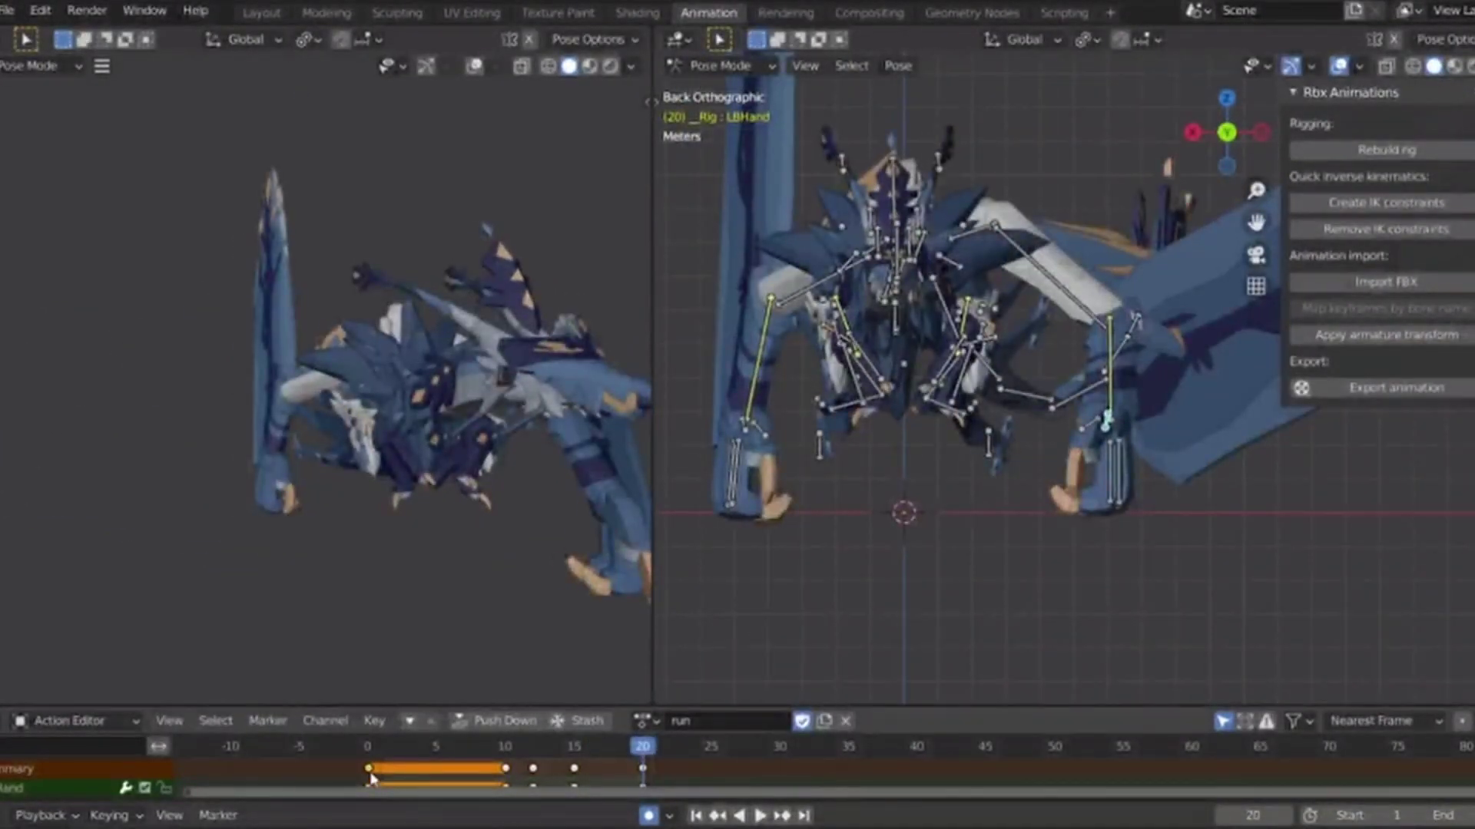
# Match the RBHand bone's keyframe at frame 20 to the one at frame 10 and play the animation from the back view.
pyautogui.press('space')
pyautogui.moveTo(688, 779); pyautogui.dragTo(688, 778)
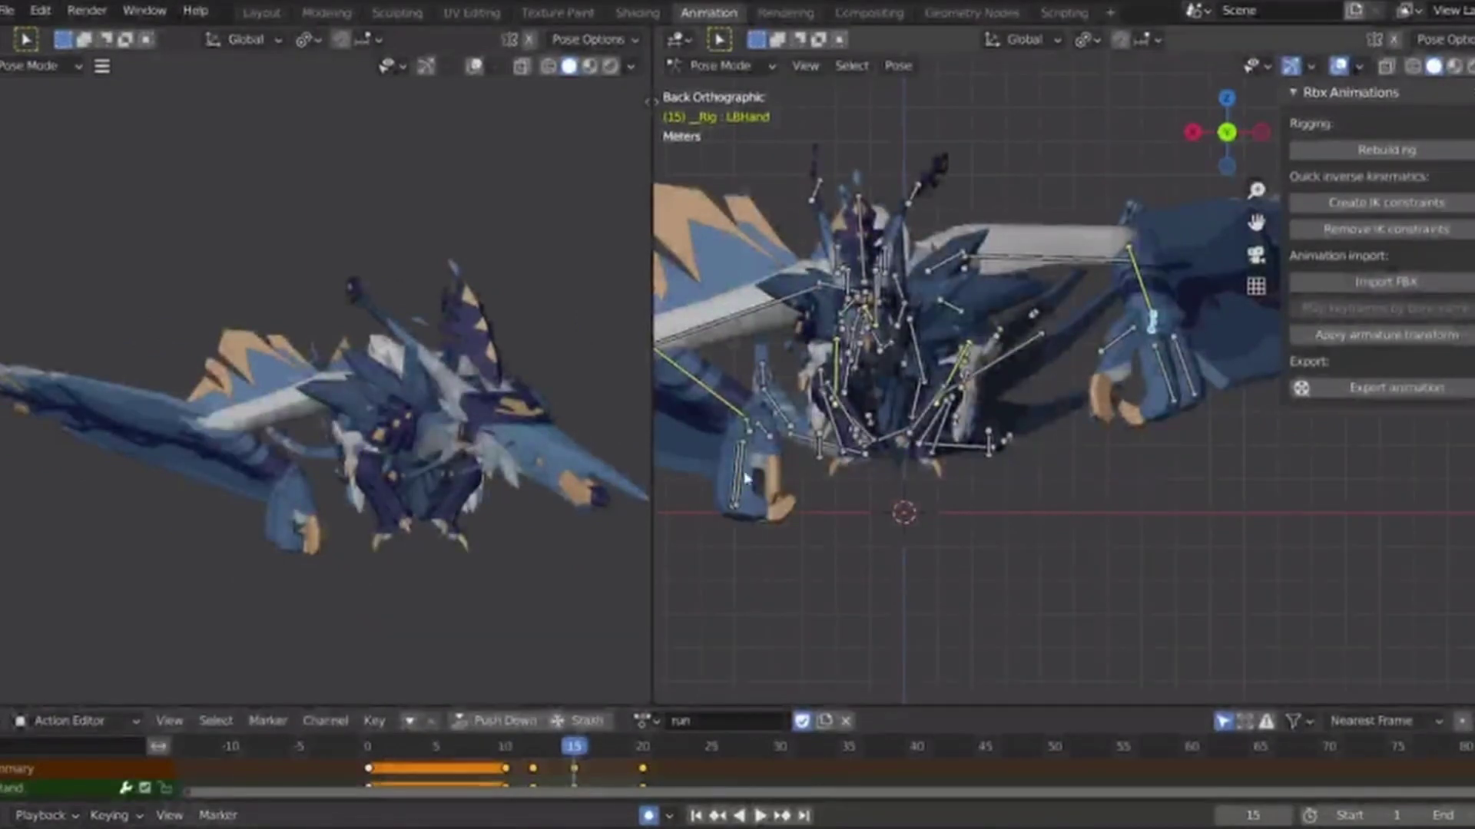
pyautogui.click(366, 748)
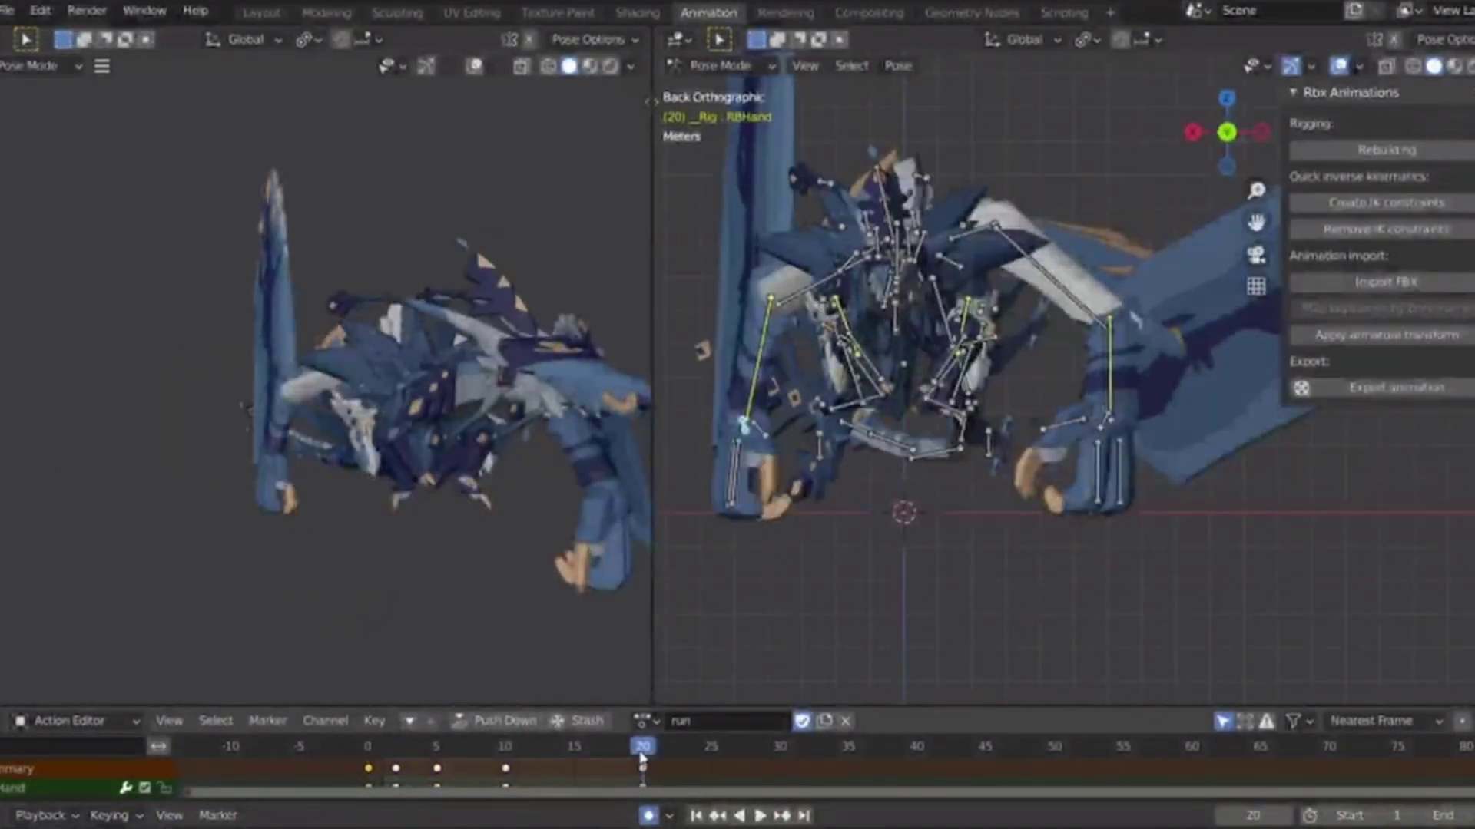
pyautogui.press('space')
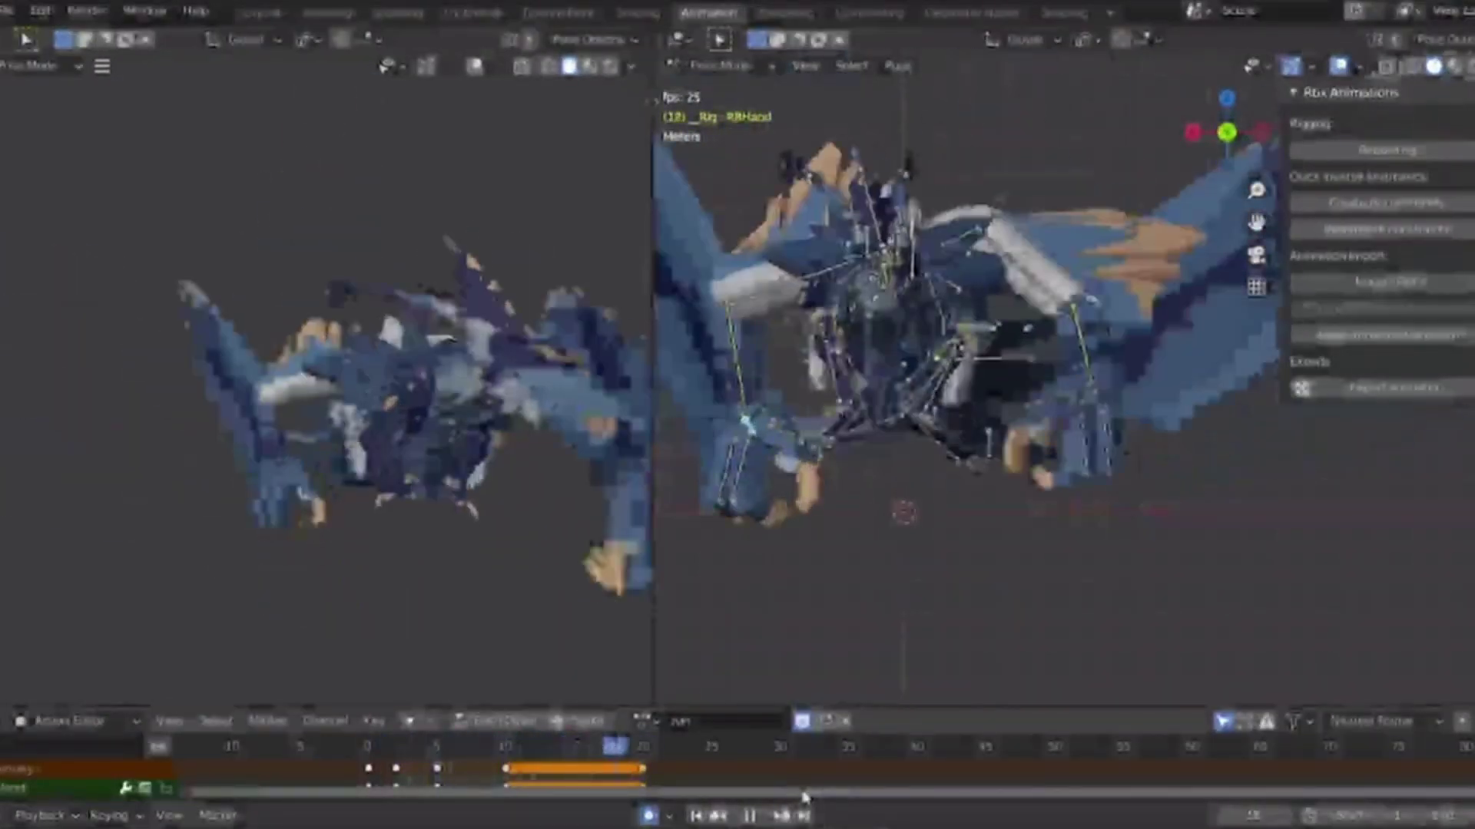
pyautogui.press('space')
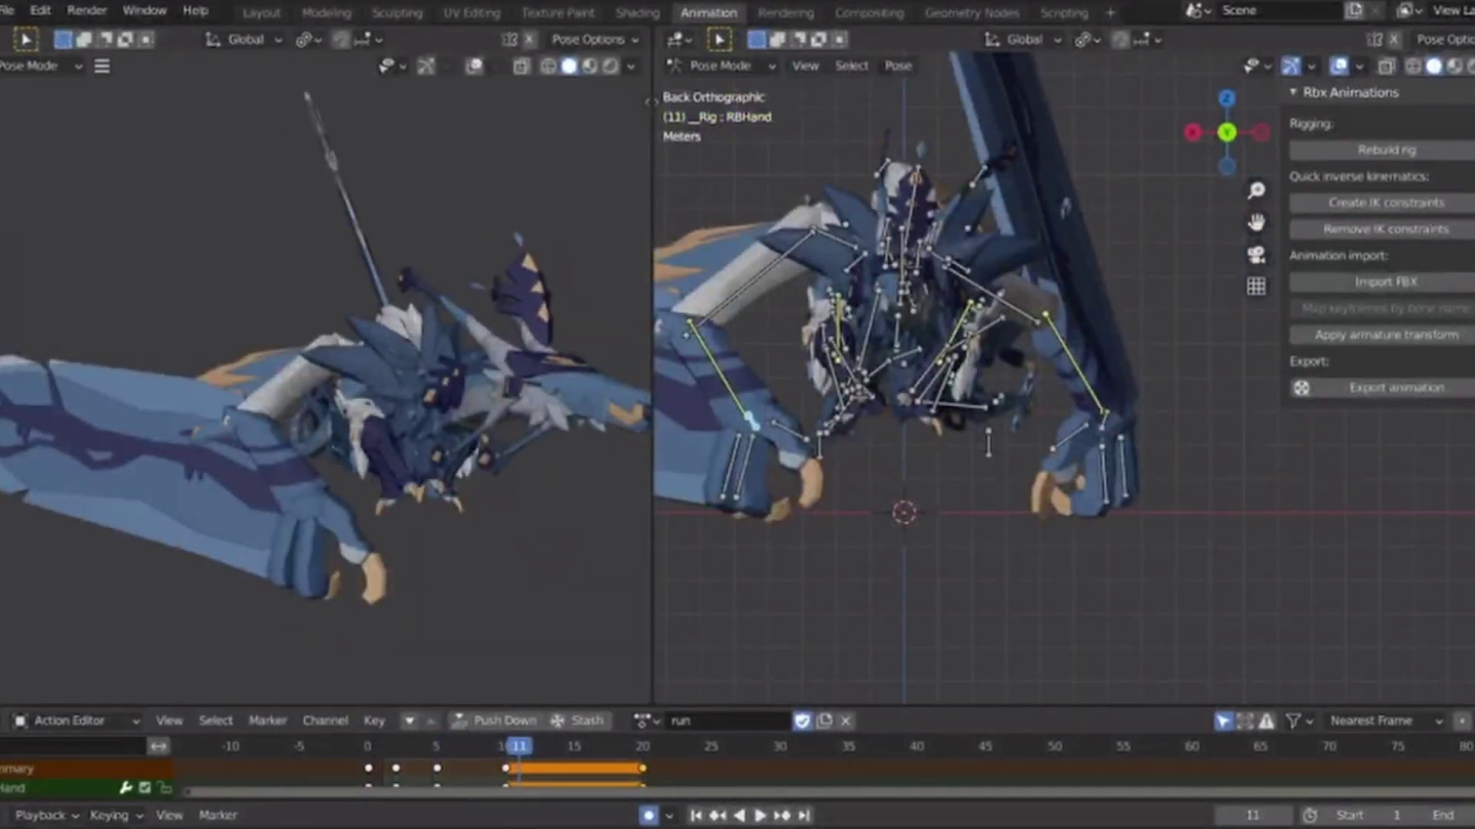
# Select the LBFinger2 and LBFinger3 bones in the left view and key them at frame 10 in their frame 0 pose.
pyautogui.click(1261, 133)
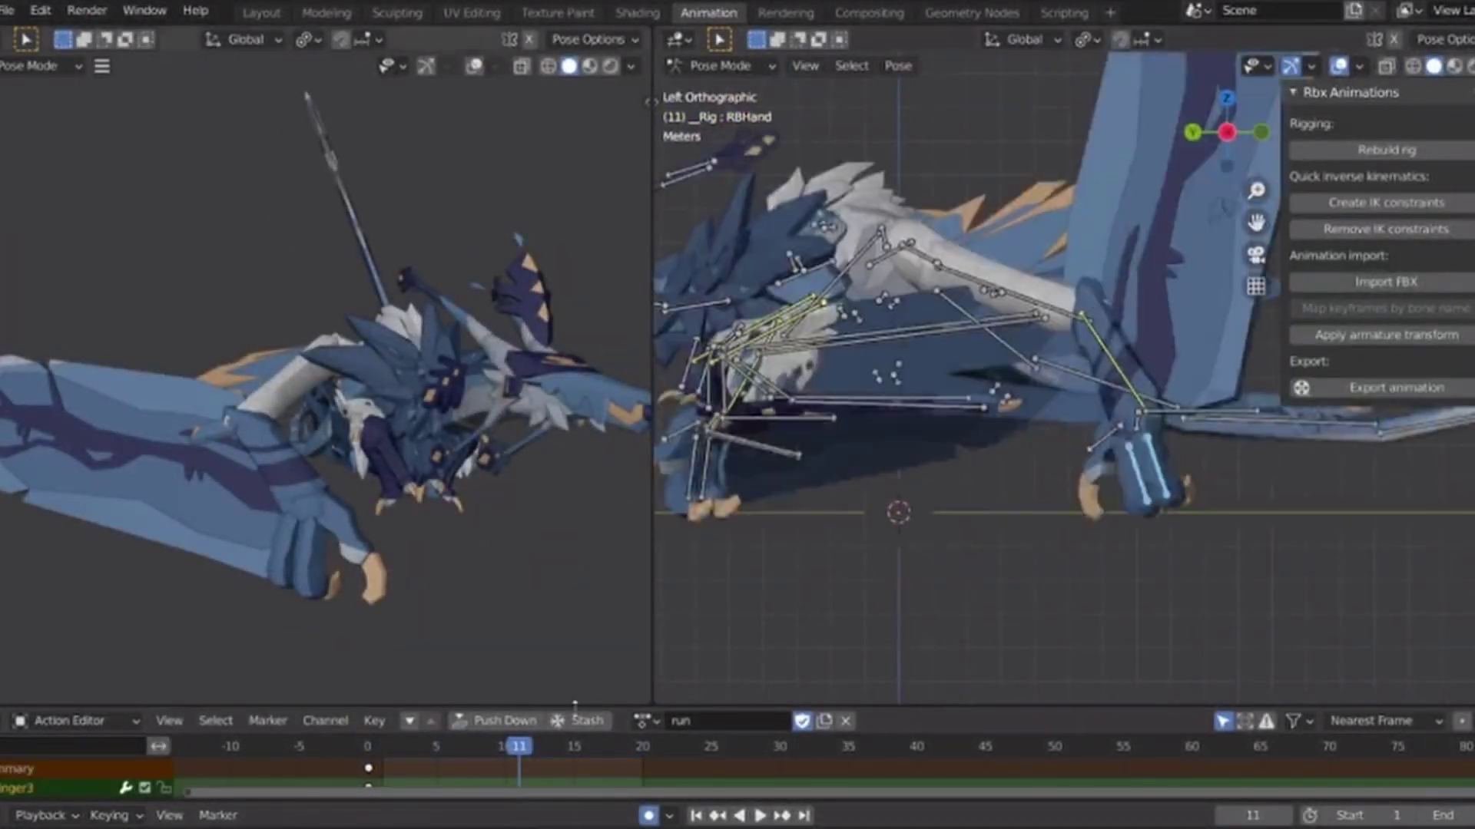
pyautogui.click(506, 747)
pyautogui.press('r')
pyautogui.click(974, 641)
# Rotate the LBFinger2 and LBFinger3 bones at frame 15 and inspect the finger pose from the bottom and left views.
pyautogui.moveTo(505, 749); pyautogui.dragTo(572, 753)
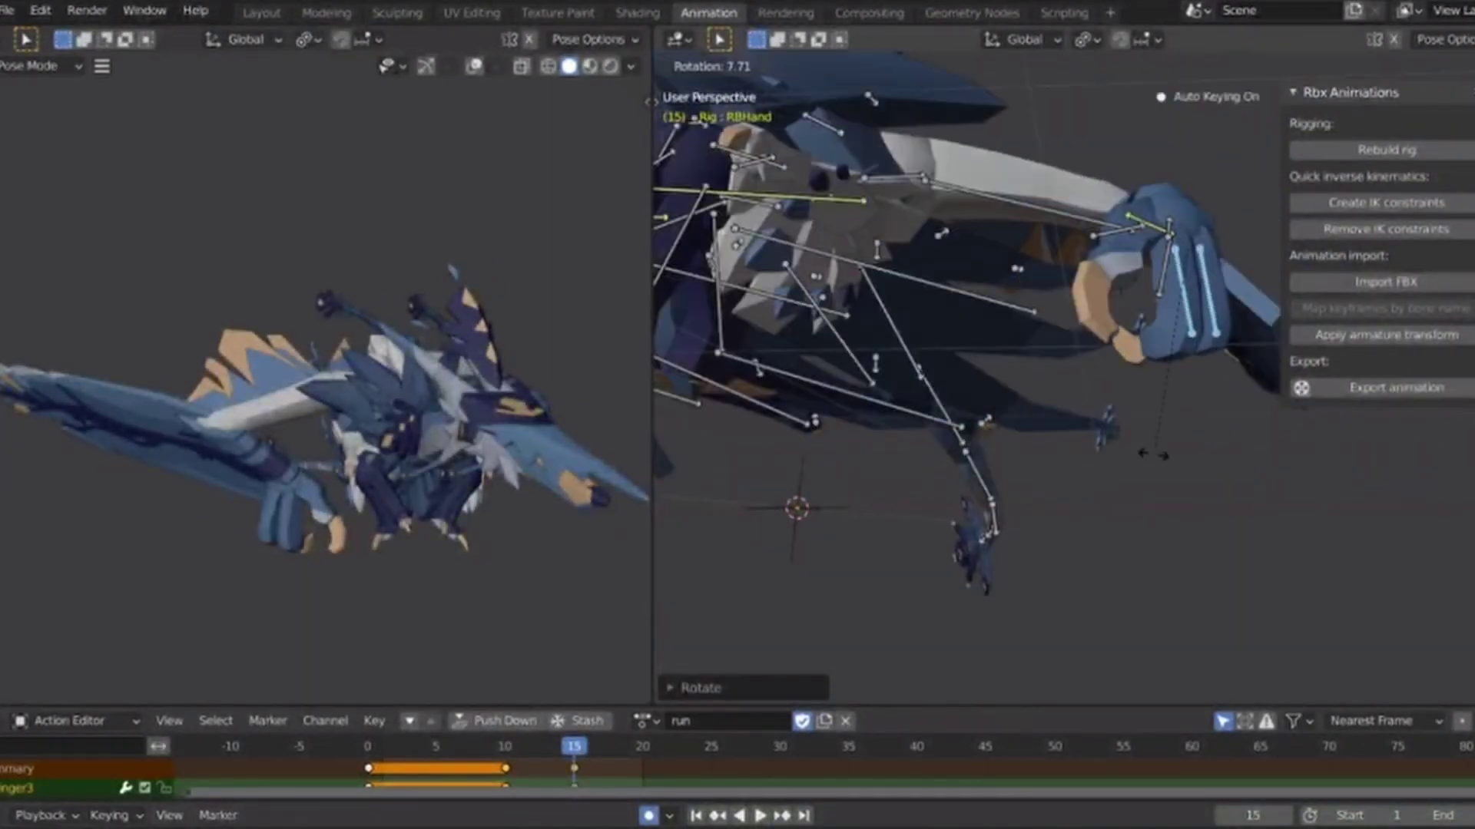
pyautogui.click(1227, 165)
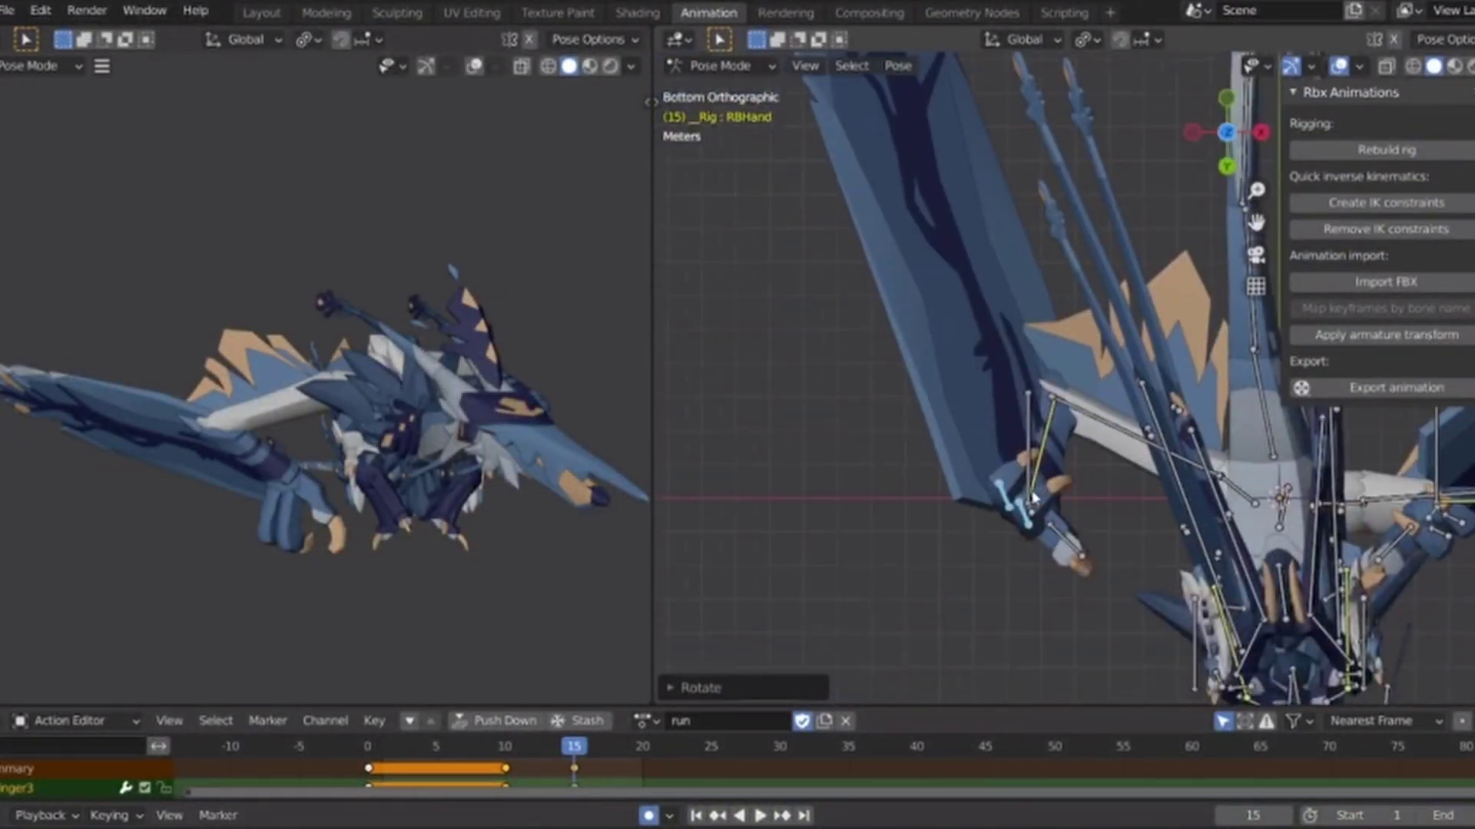
pyautogui.click(1193, 132)
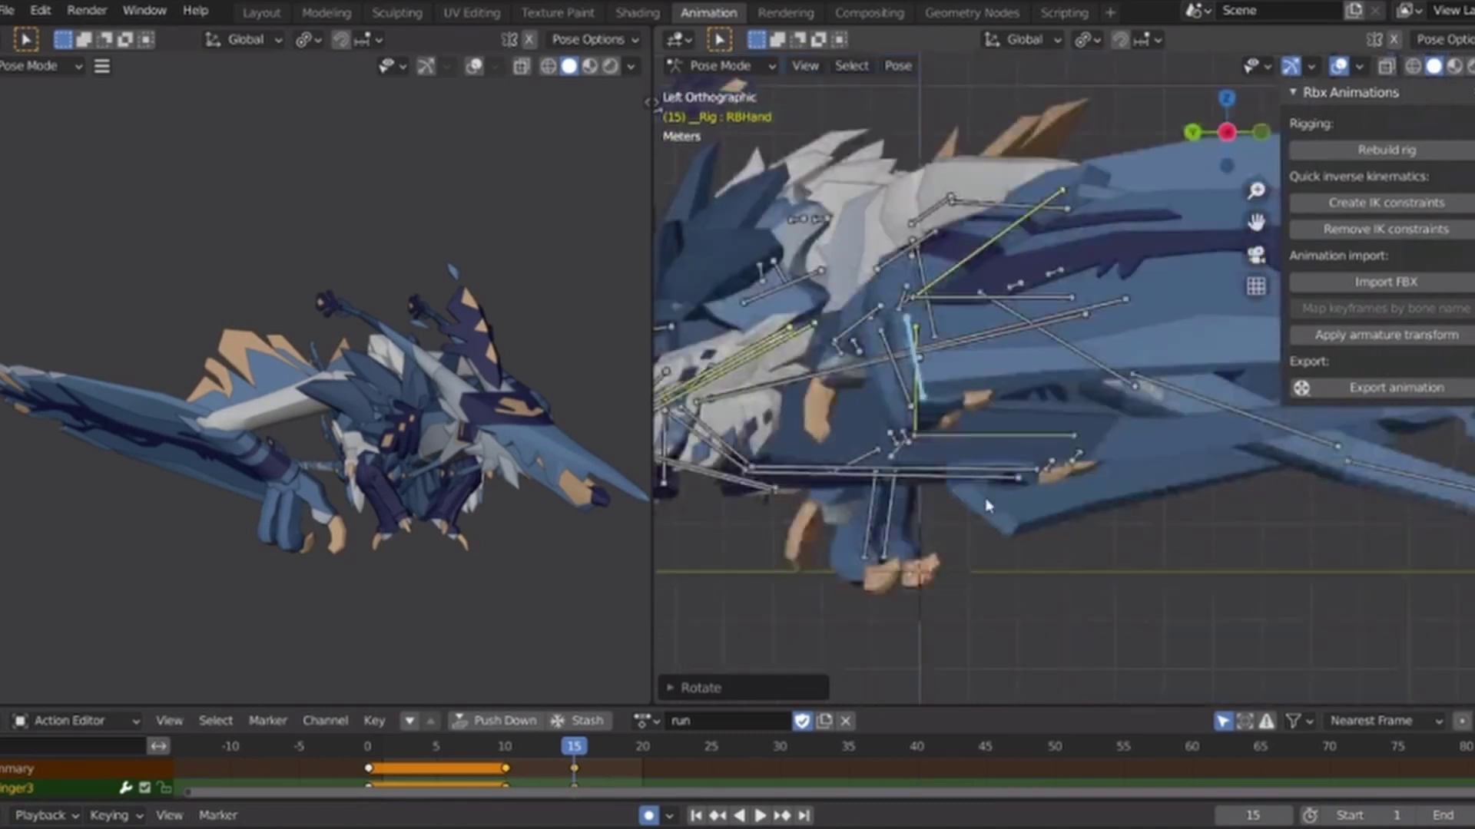
pyautogui.moveTo(1107, 487); pyautogui.dragTo(1152, 422, button='middle')
pyautogui.keyDown('shift'); pyautogui.click(891, 412); pyautogui.keyUp('shift')
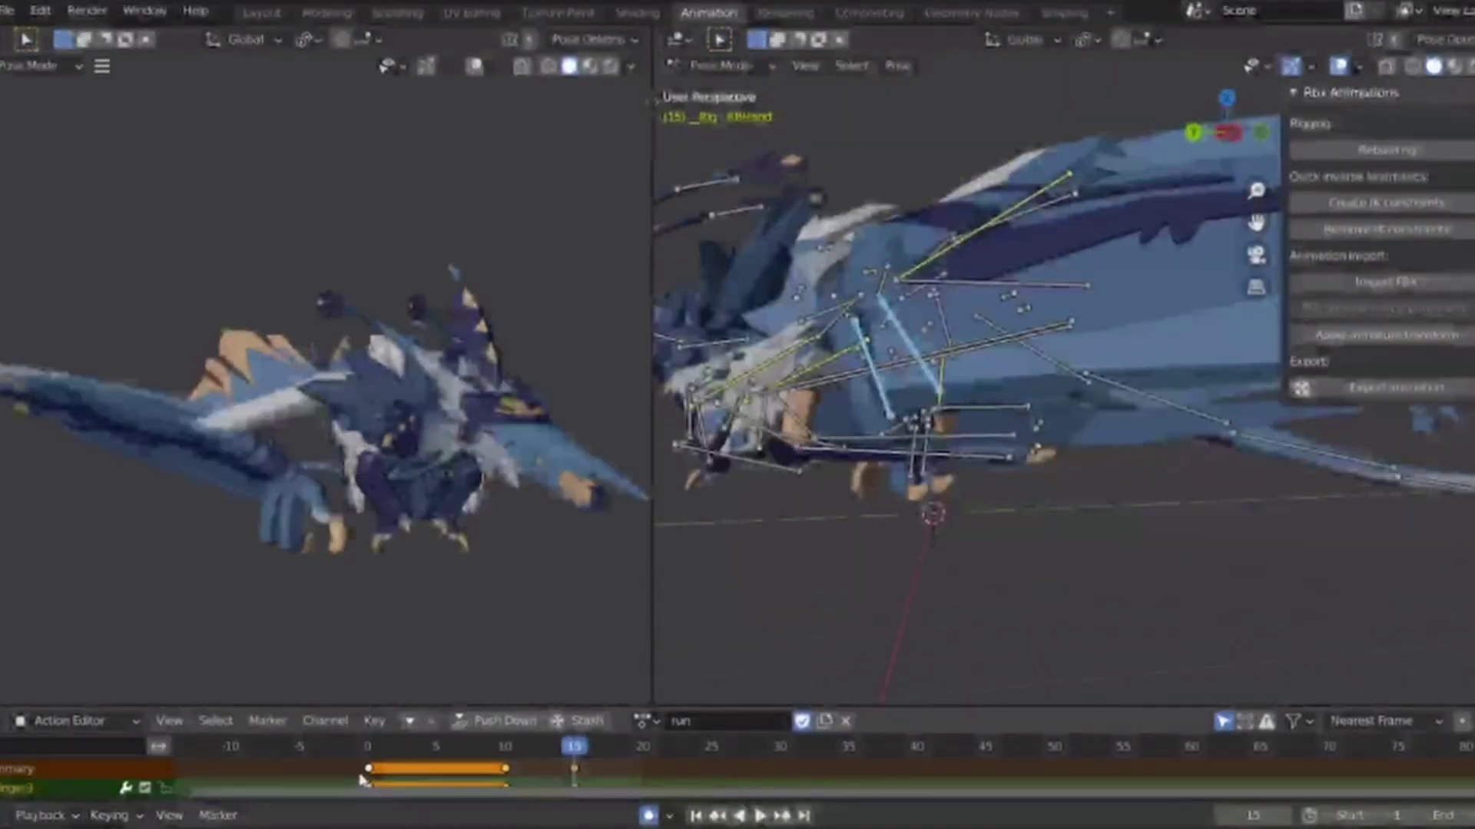
# Paste the frame 0 keyframe of LBFinger2 and LBFinger3 at frame 20 and play the animation in the left view.
pyautogui.click(641, 752)
pyautogui.hotkey('ctrl', 'v')
pyautogui.click(1227, 134)
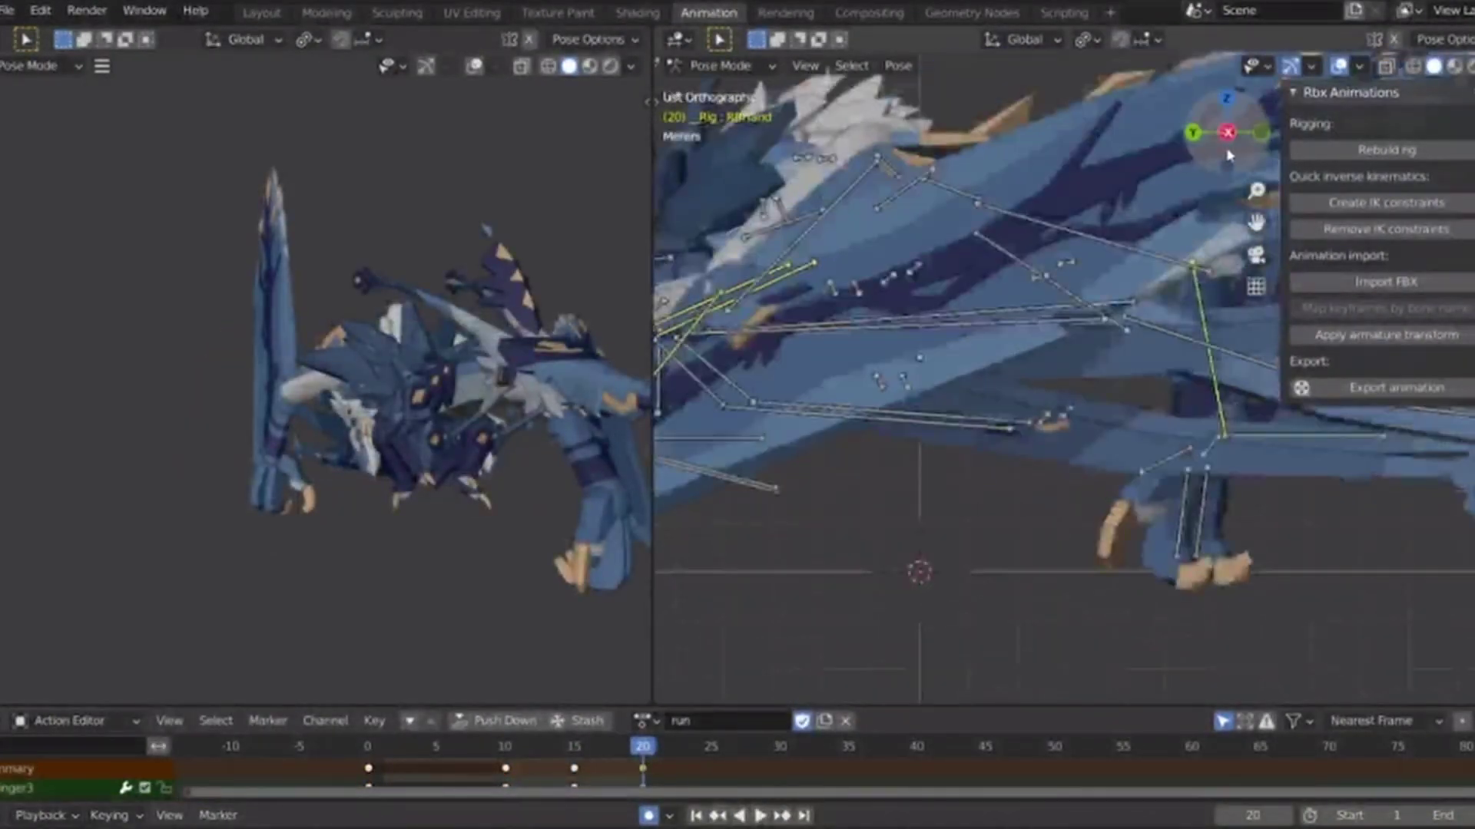
pyautogui.scroll(-3, 1063, 369)
pyautogui.click(370, 754)
pyautogui.press('space')
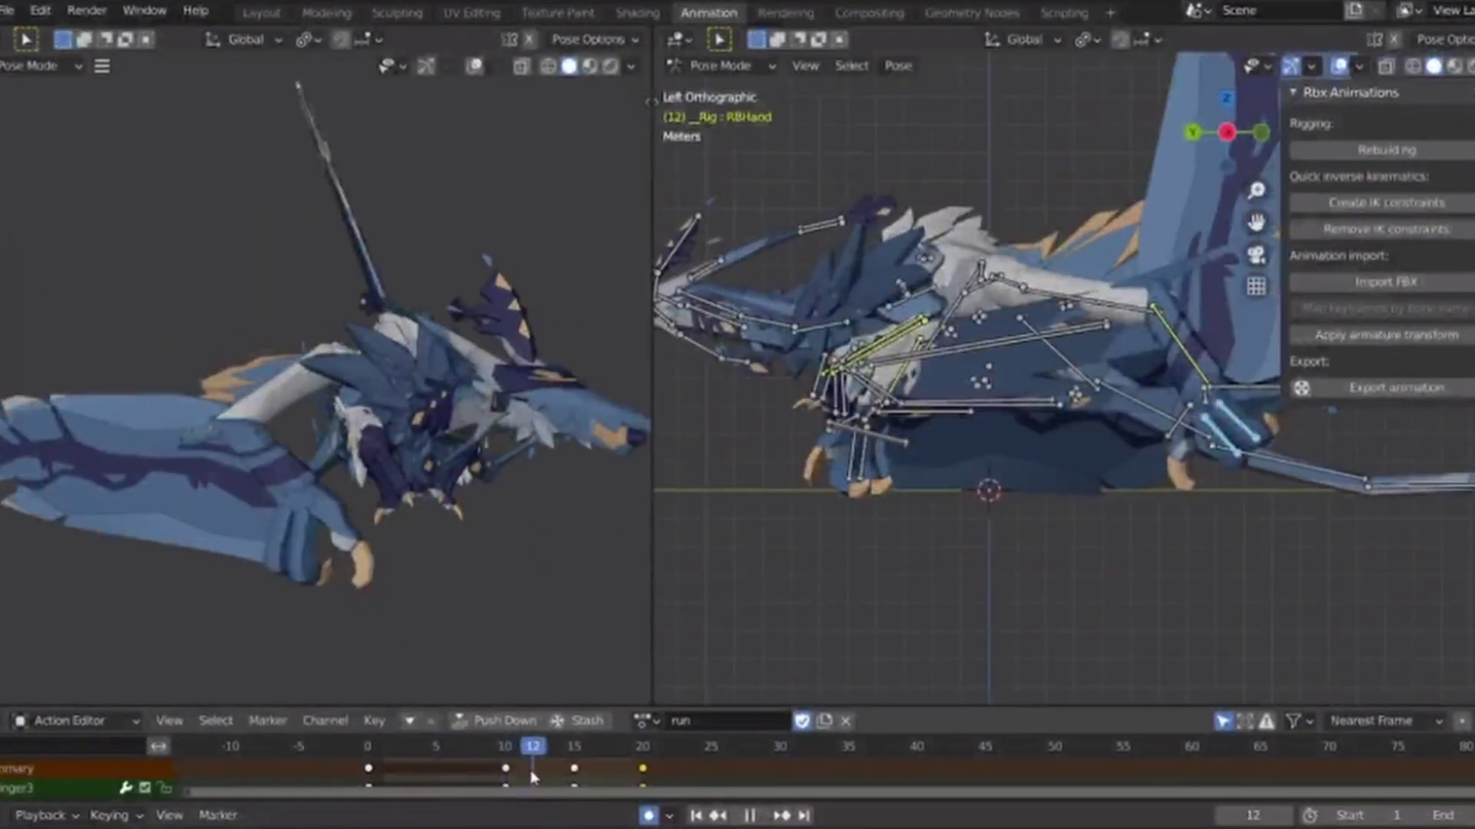
# Rotate the LBFinger2 and LBFinger3 bones at frame 12 and play the animation to check the finger motion.
pyautogui.press('space')
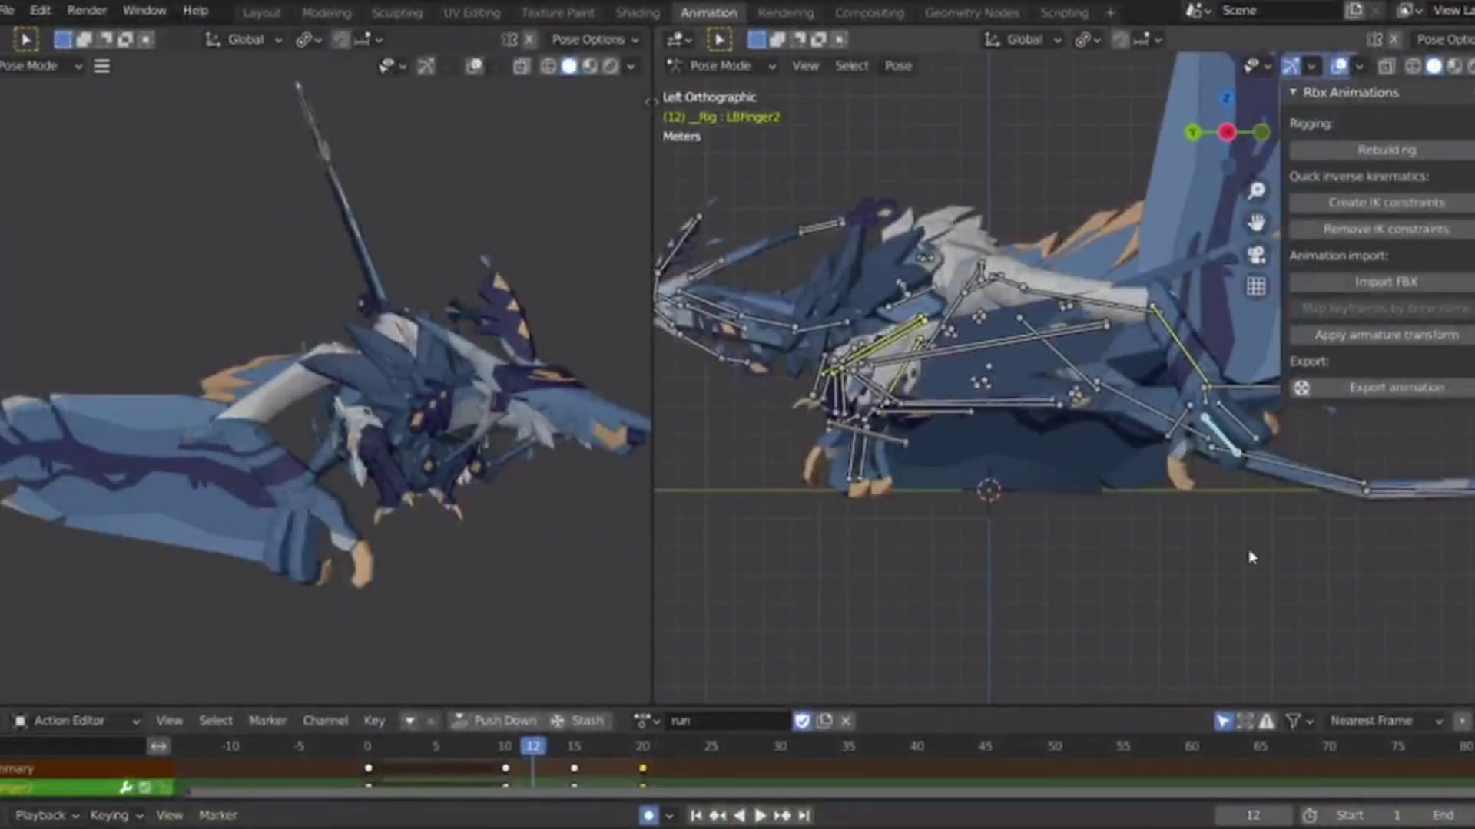
pyautogui.press('space')
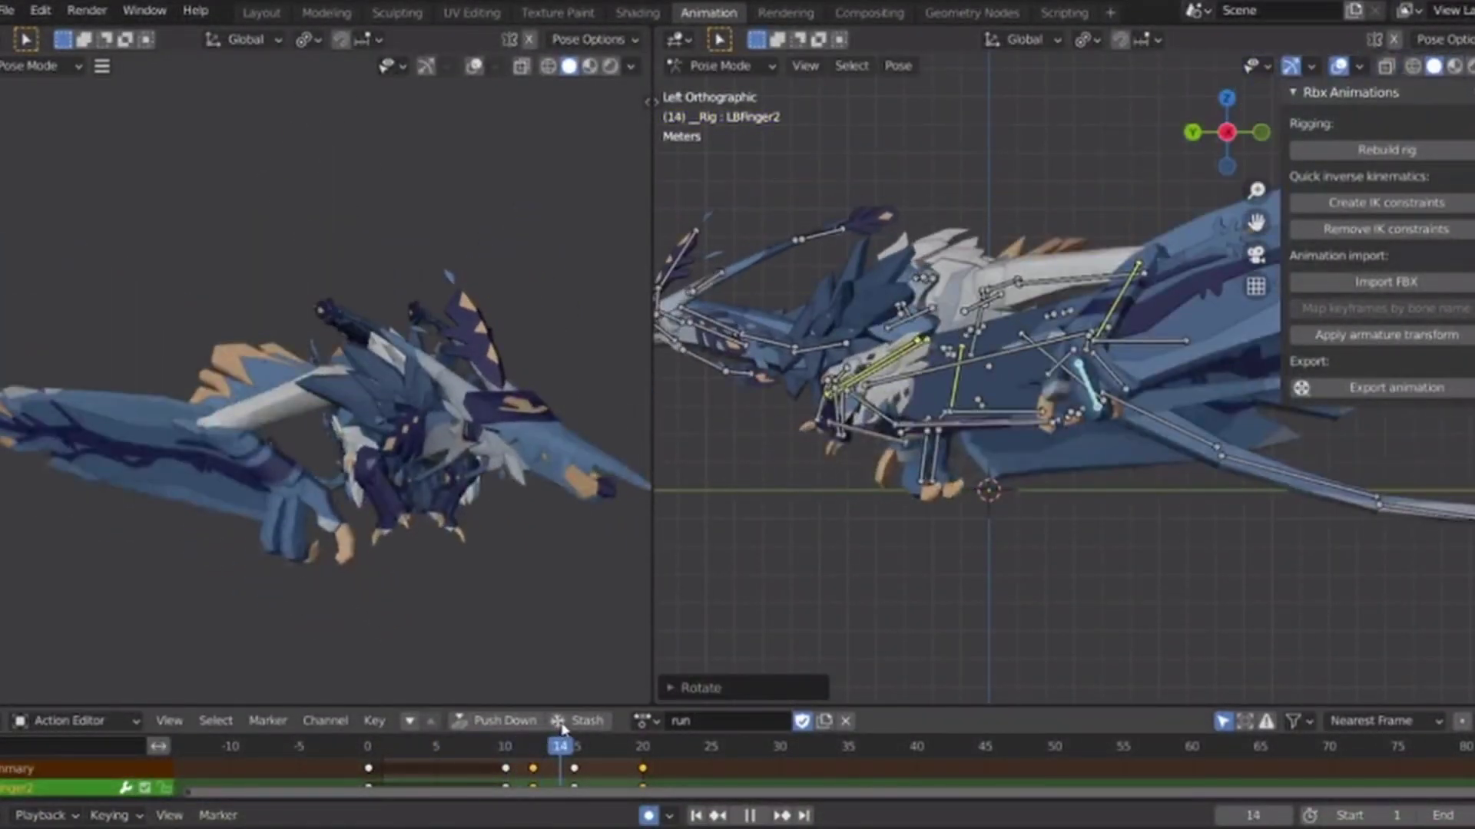
pyautogui.press('space')
pyautogui.moveTo(600, 757); pyautogui.dragTo(536, 767)
pyautogui.press('space')
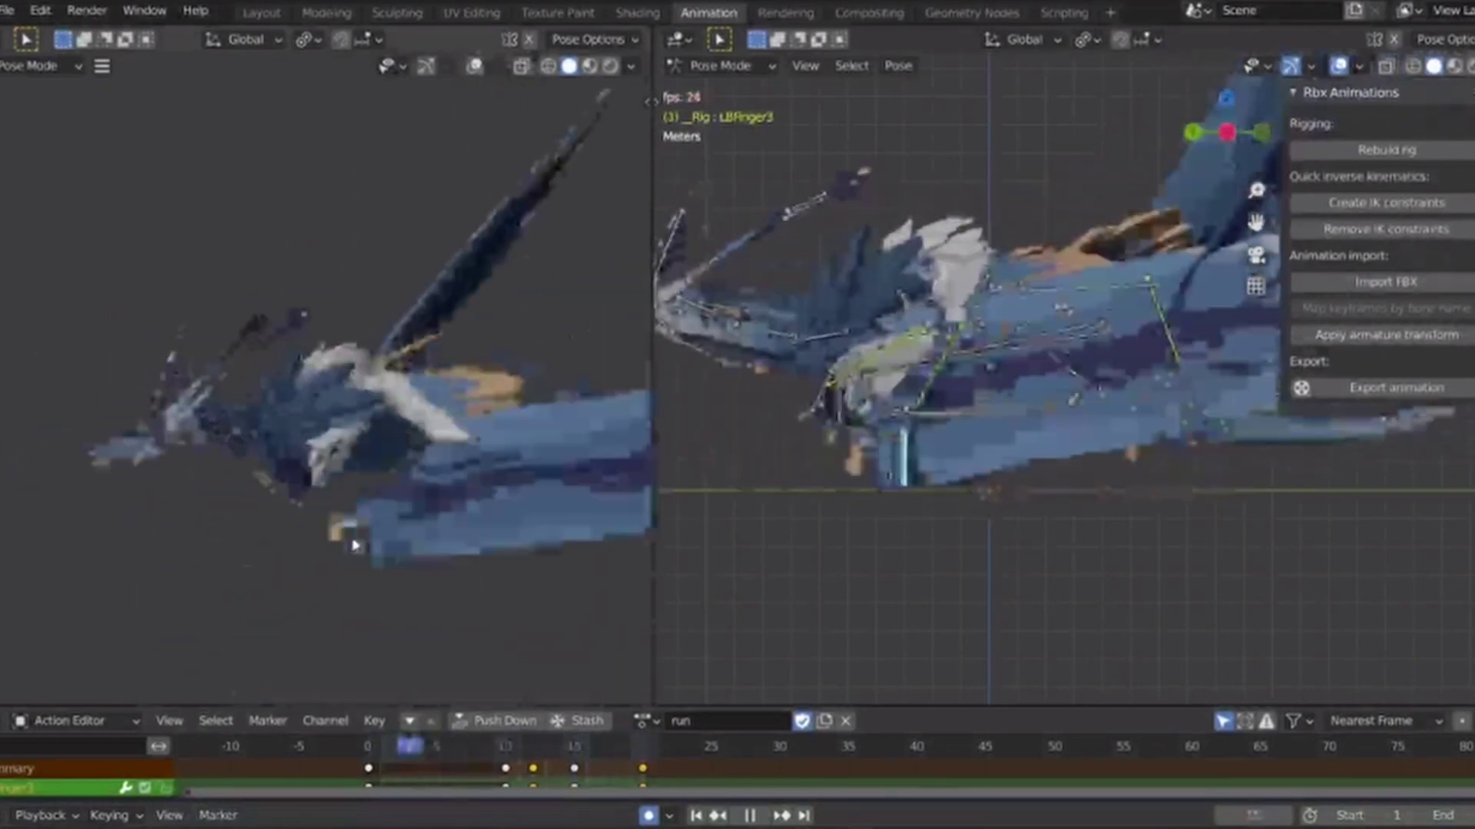
pyautogui.press('space')
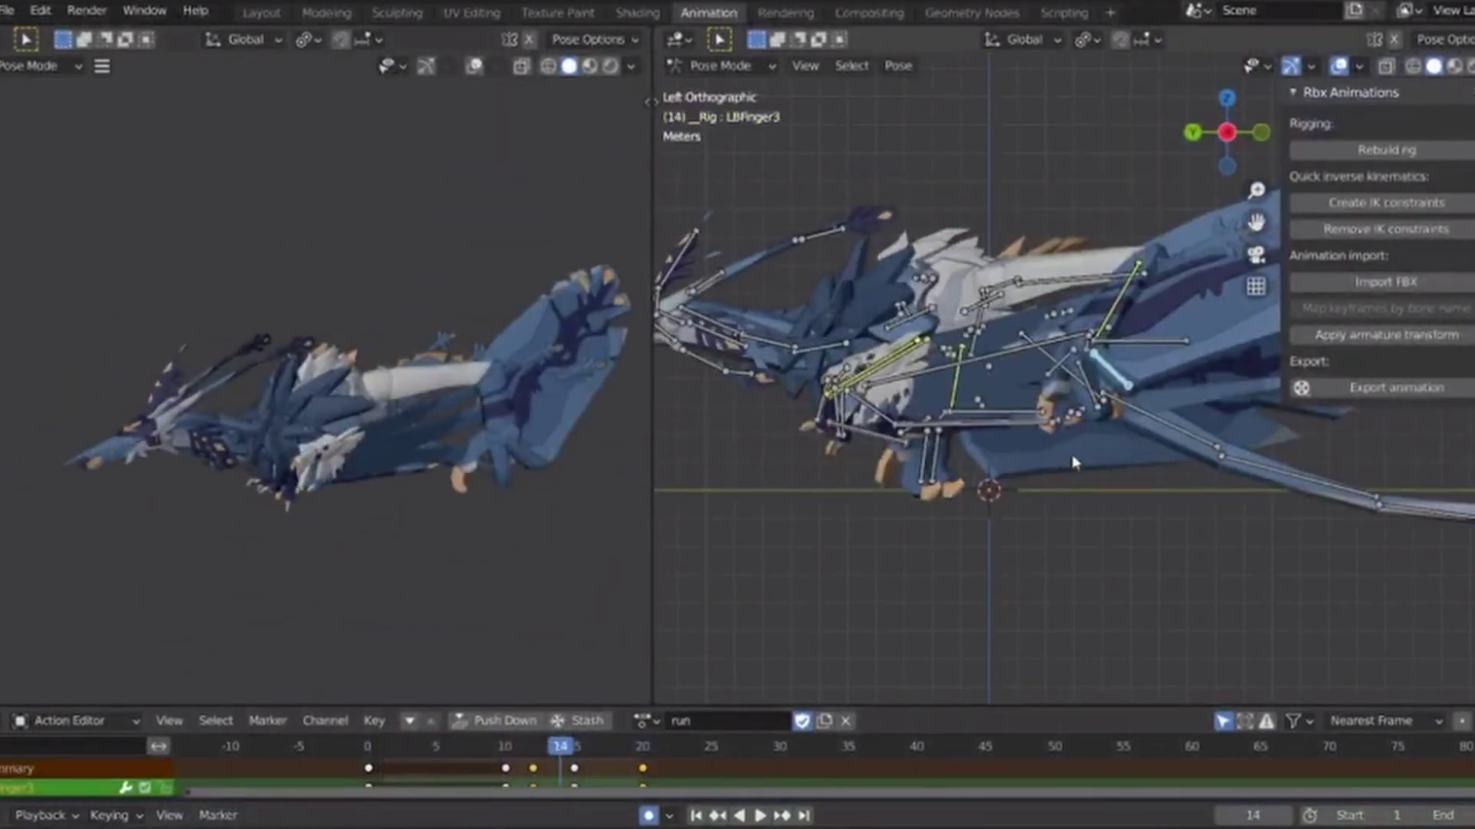
# Select the LBFinger1 bone in the left view and key it at frame 10 in its frame 0 pose.
pyautogui.moveTo(1073, 459); pyautogui.dragTo(1203, 248, button='middle')
pyautogui.click(1249, 113)
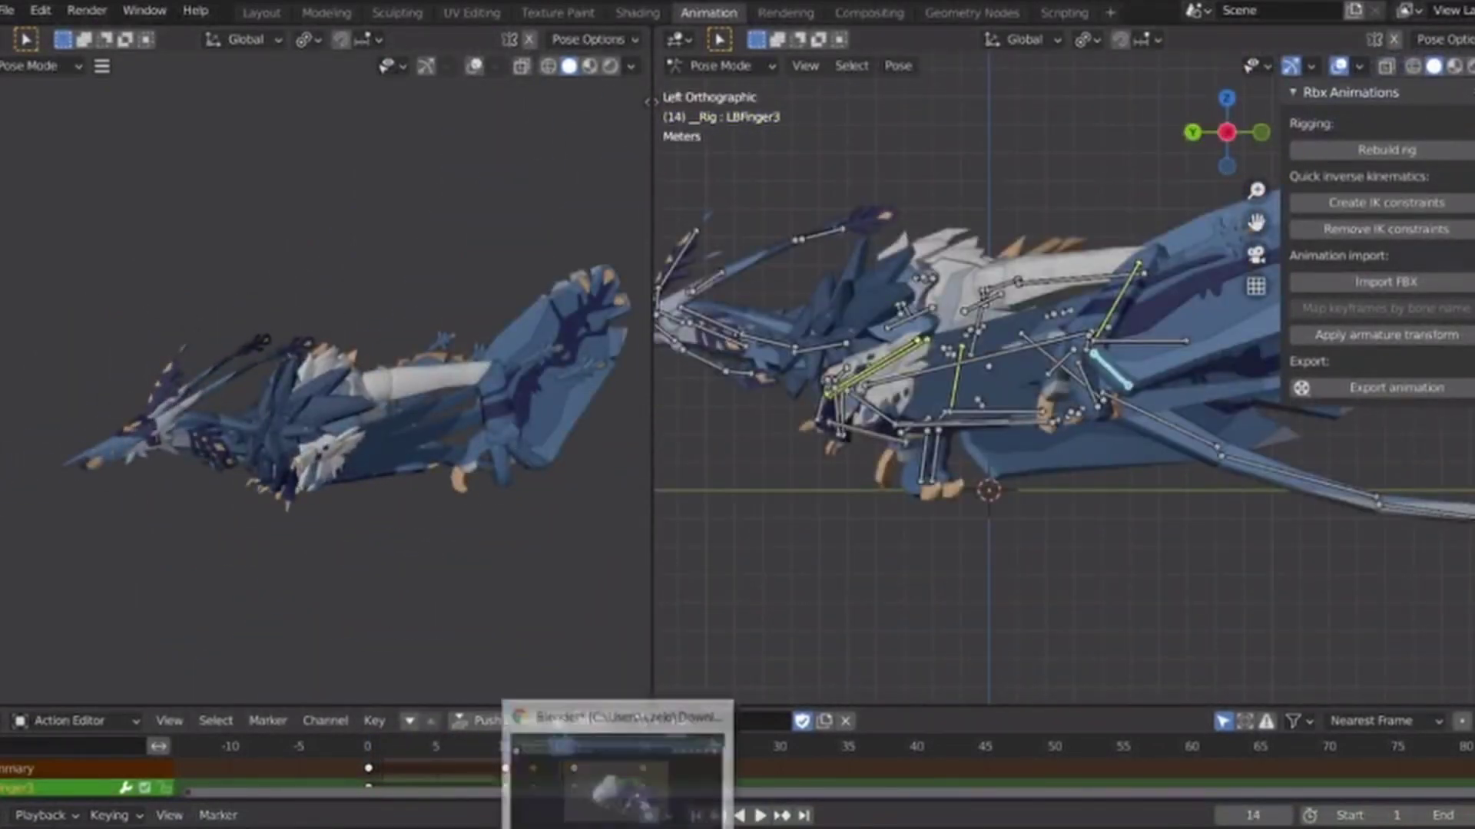
pyautogui.press('space')
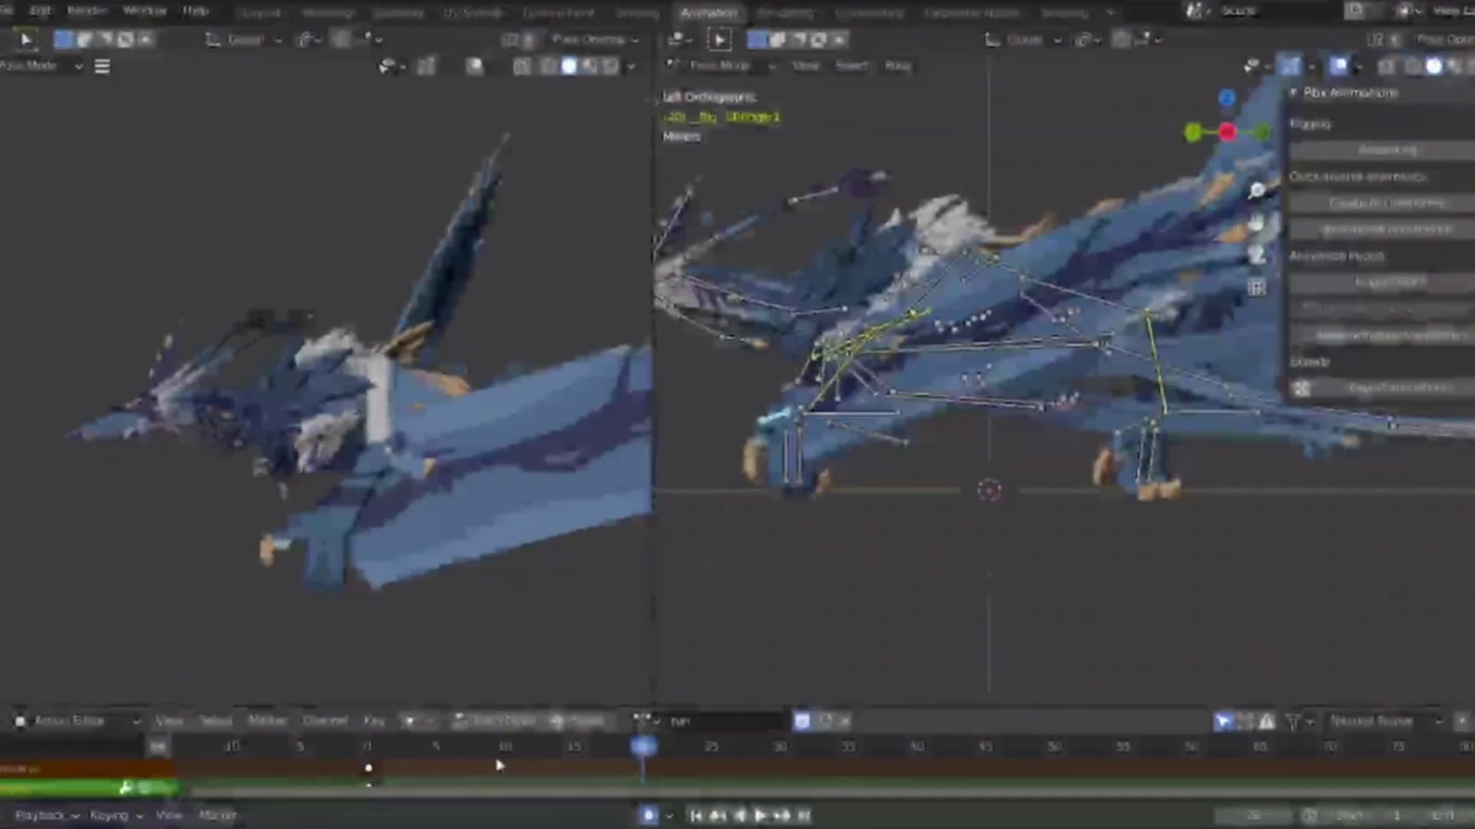
pyautogui.click(505, 746)
pyautogui.press('r')
pyautogui.click(877, 635)
# Rotate the LBFinger1 bone at frame 15, checking the claw from below in both viewports.
pyautogui.moveTo(513, 752); pyautogui.dragTo(574, 755)
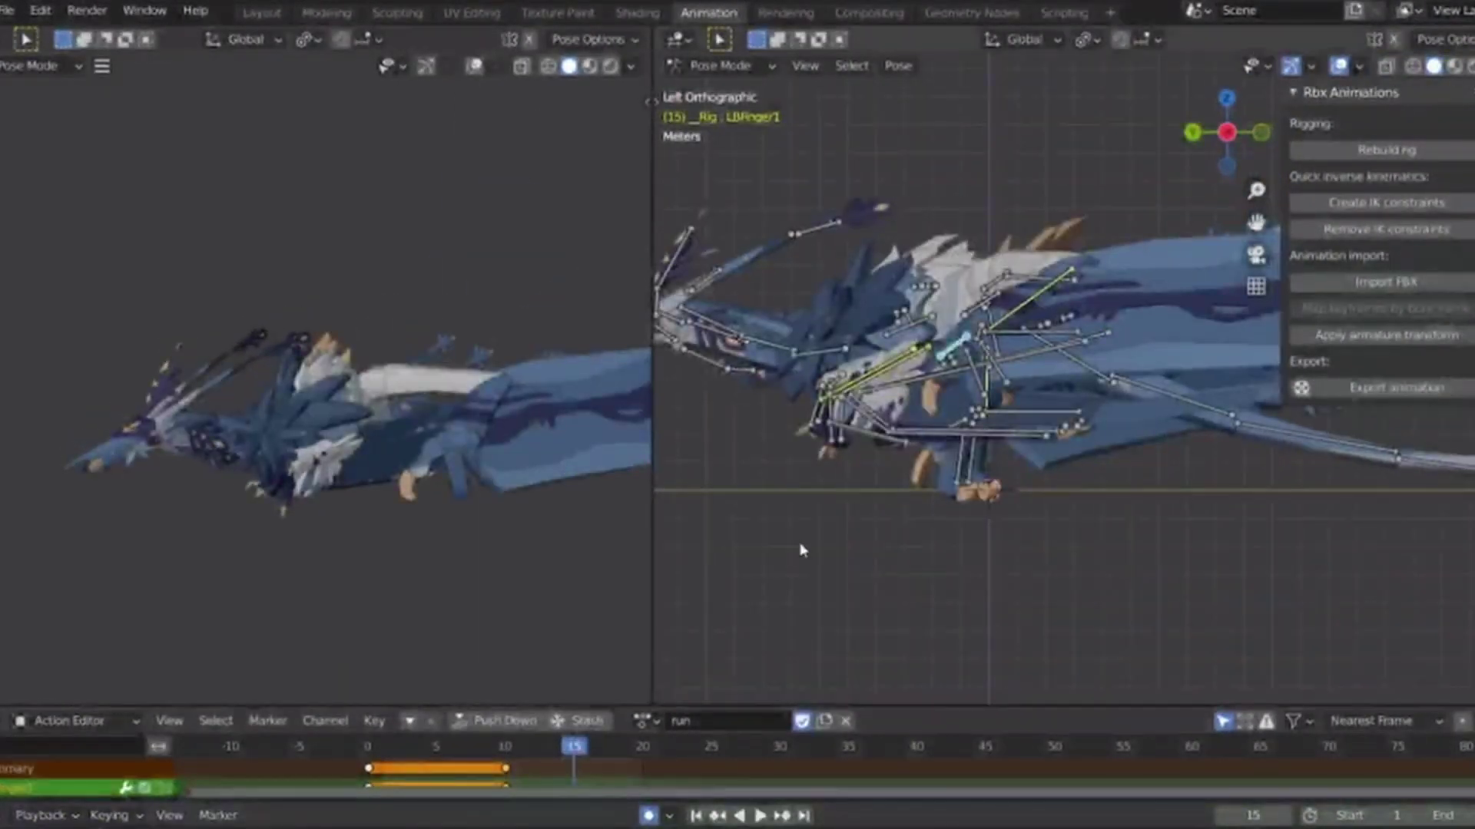
pyautogui.scroll(5, 1132, 444)
pyautogui.press('r')
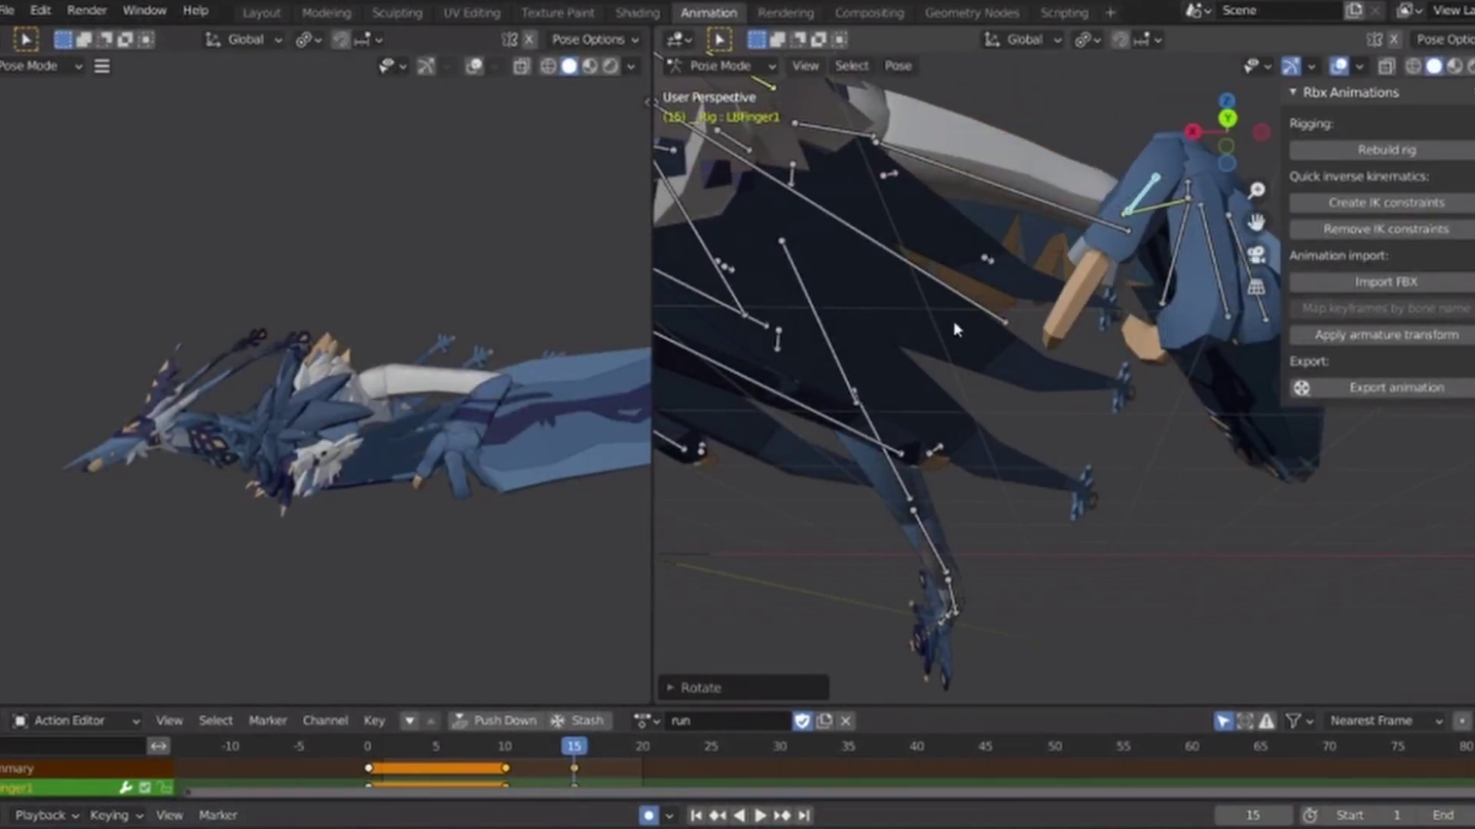
pyautogui.moveTo(236, 382); pyautogui.dragTo(635, 510, button='middle')
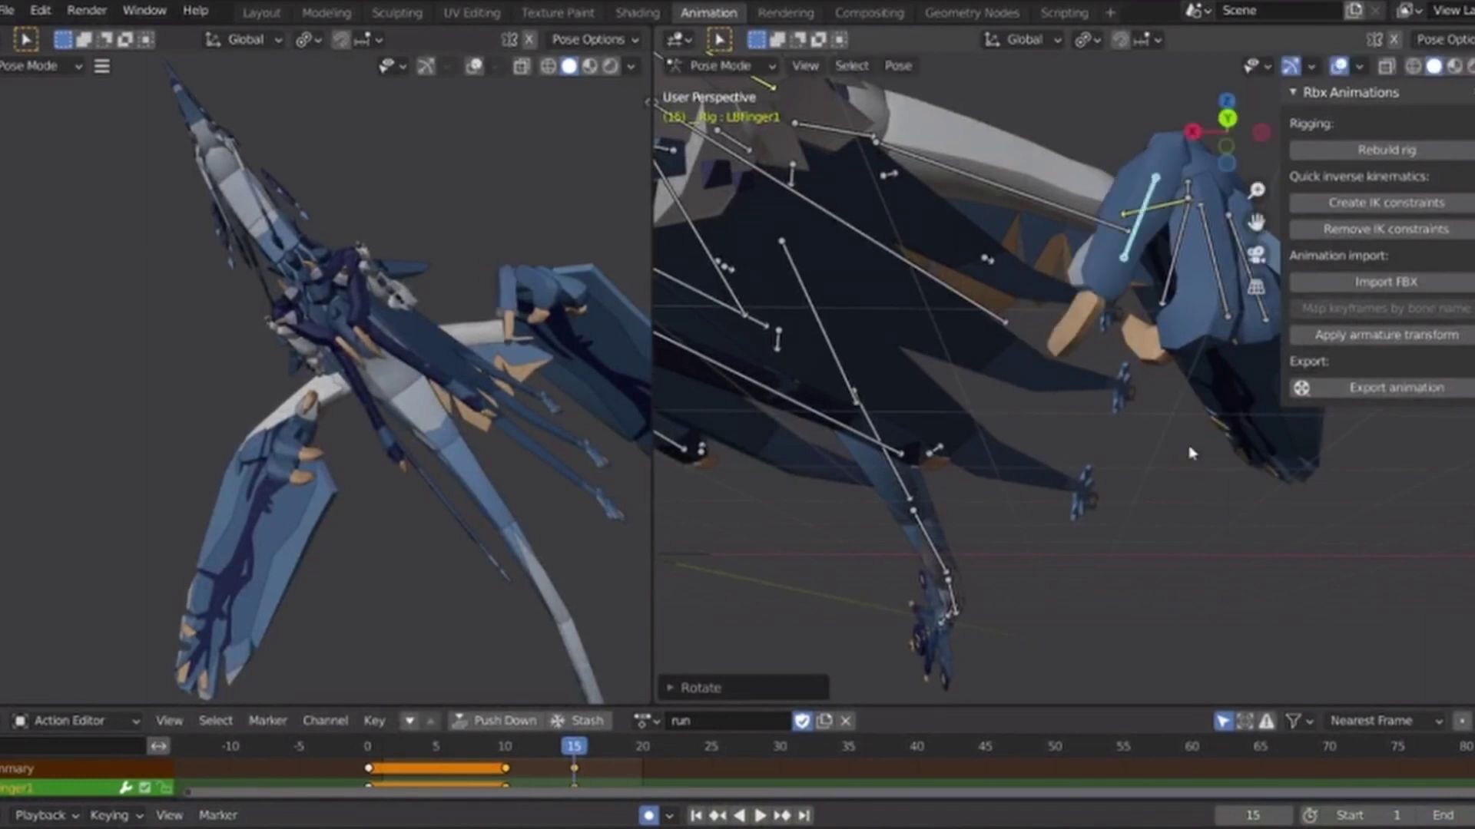
pyautogui.moveTo(384, 434); pyautogui.dragTo(387, 578, button='middle')
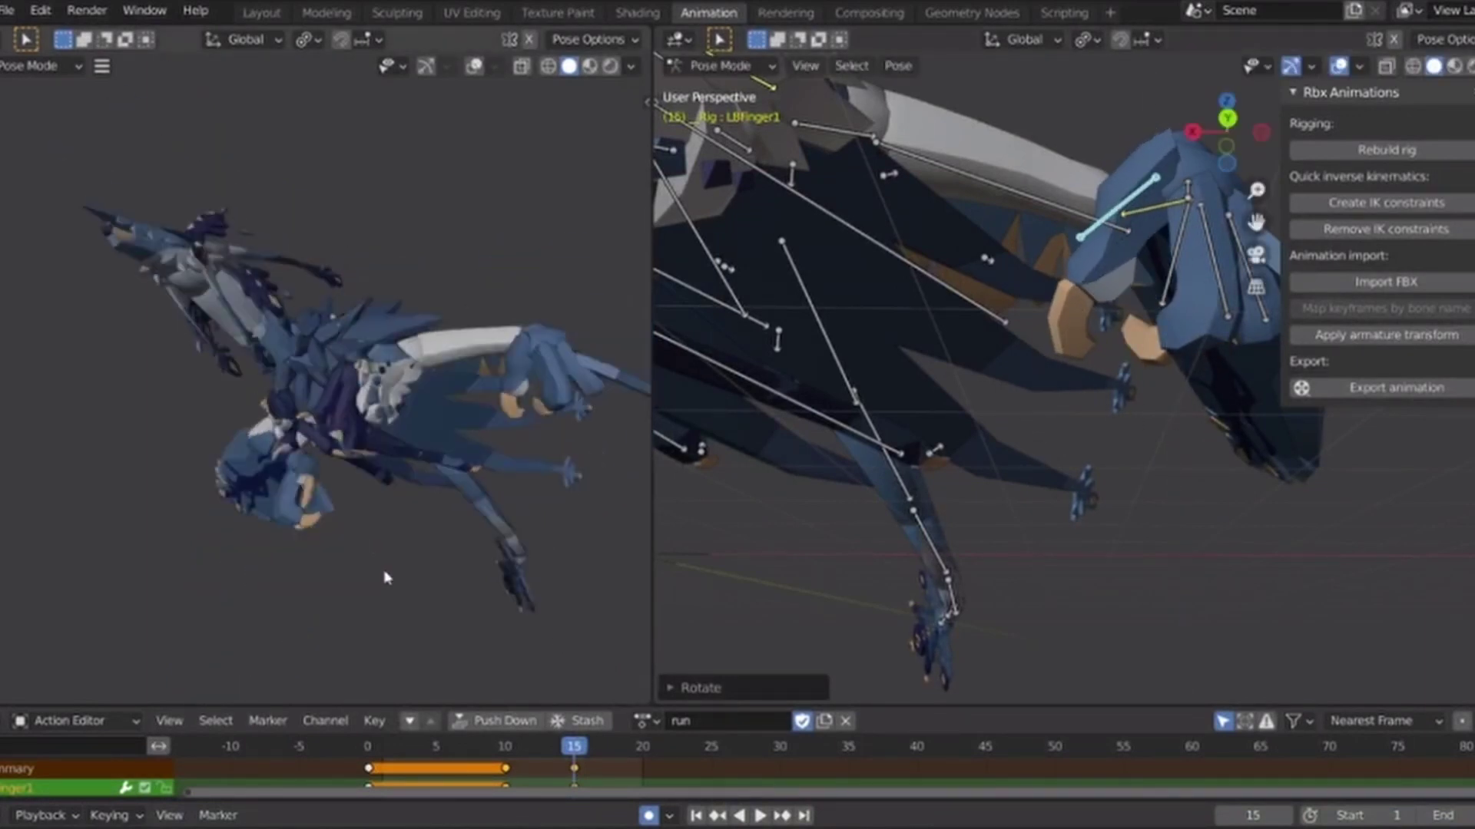
# Add the LBFinger1 loop keyframe at frame 20 and play the animation from the back view.
pyautogui.press('space')
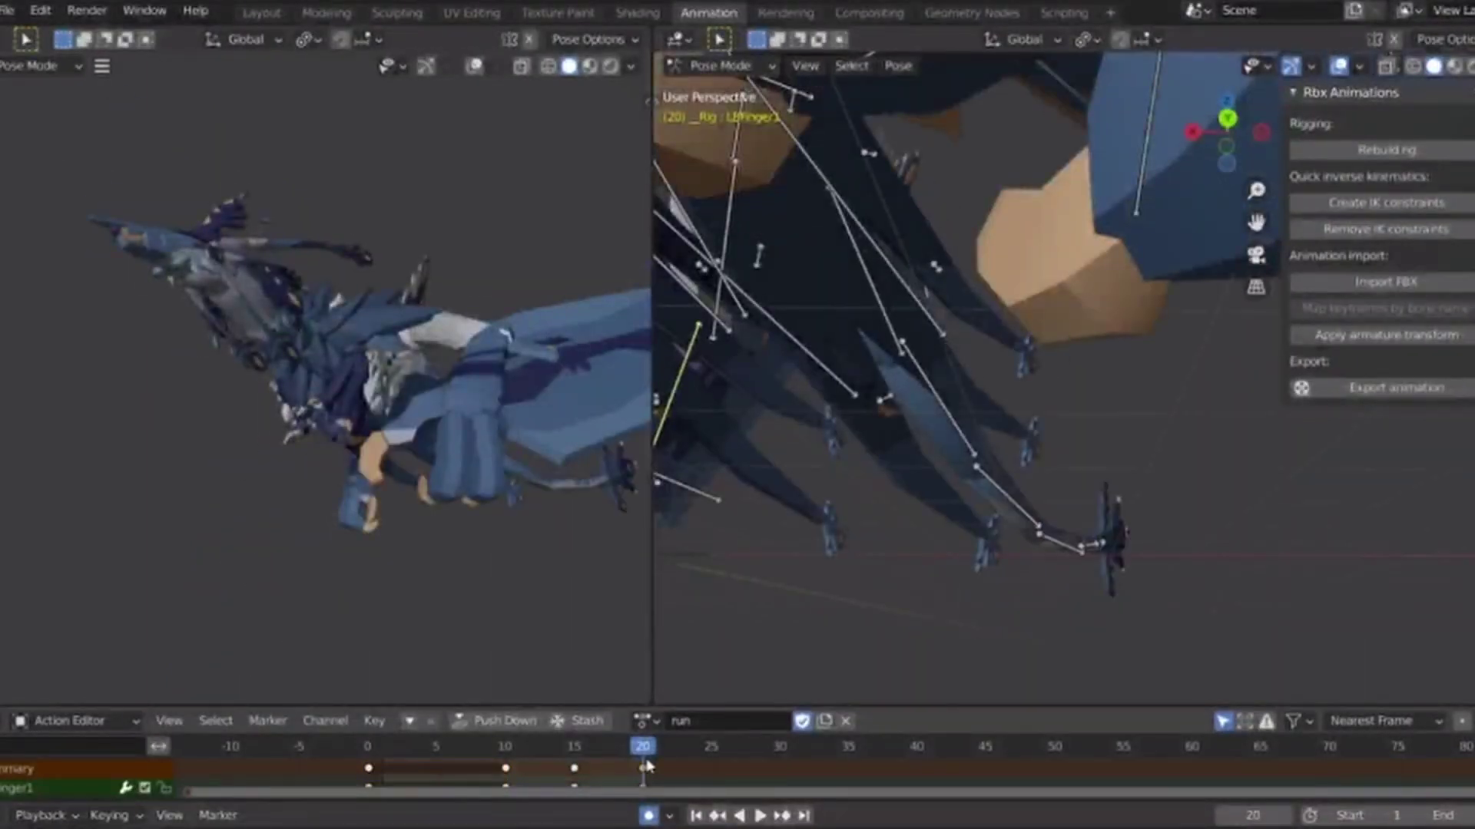
pyautogui.press('space')
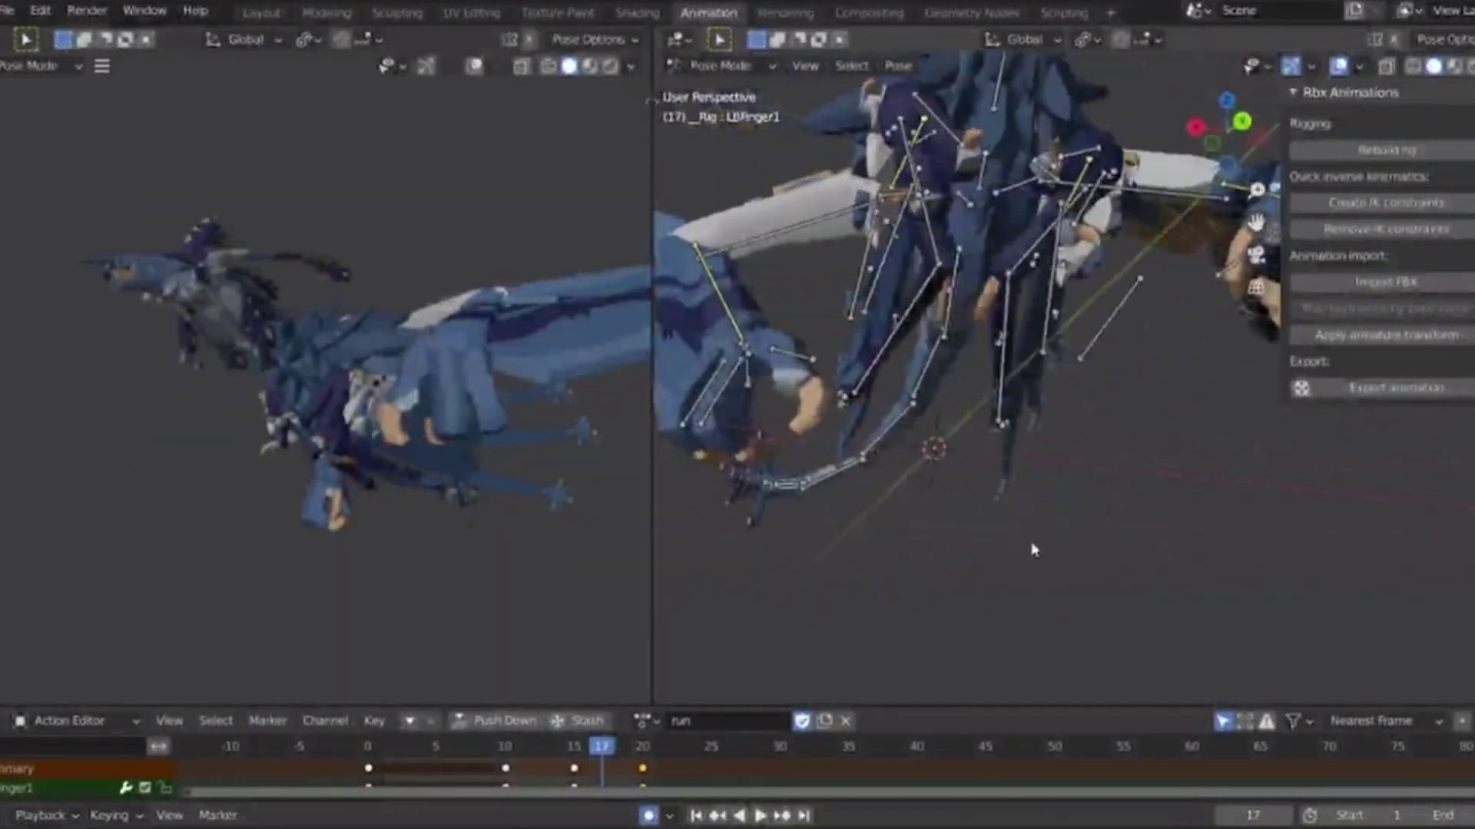
pyautogui.press('space')
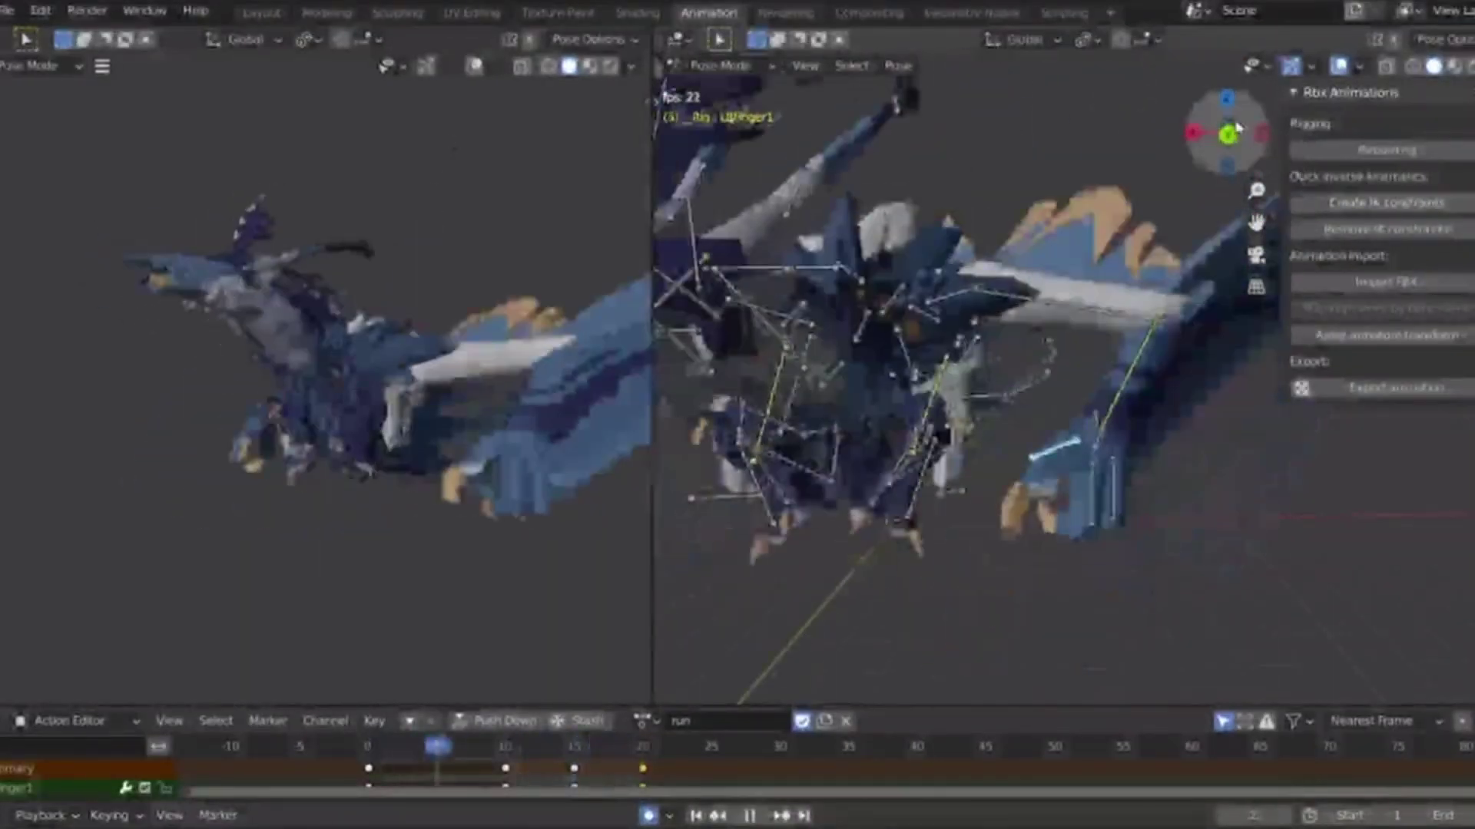
pyautogui.click(1233, 130)
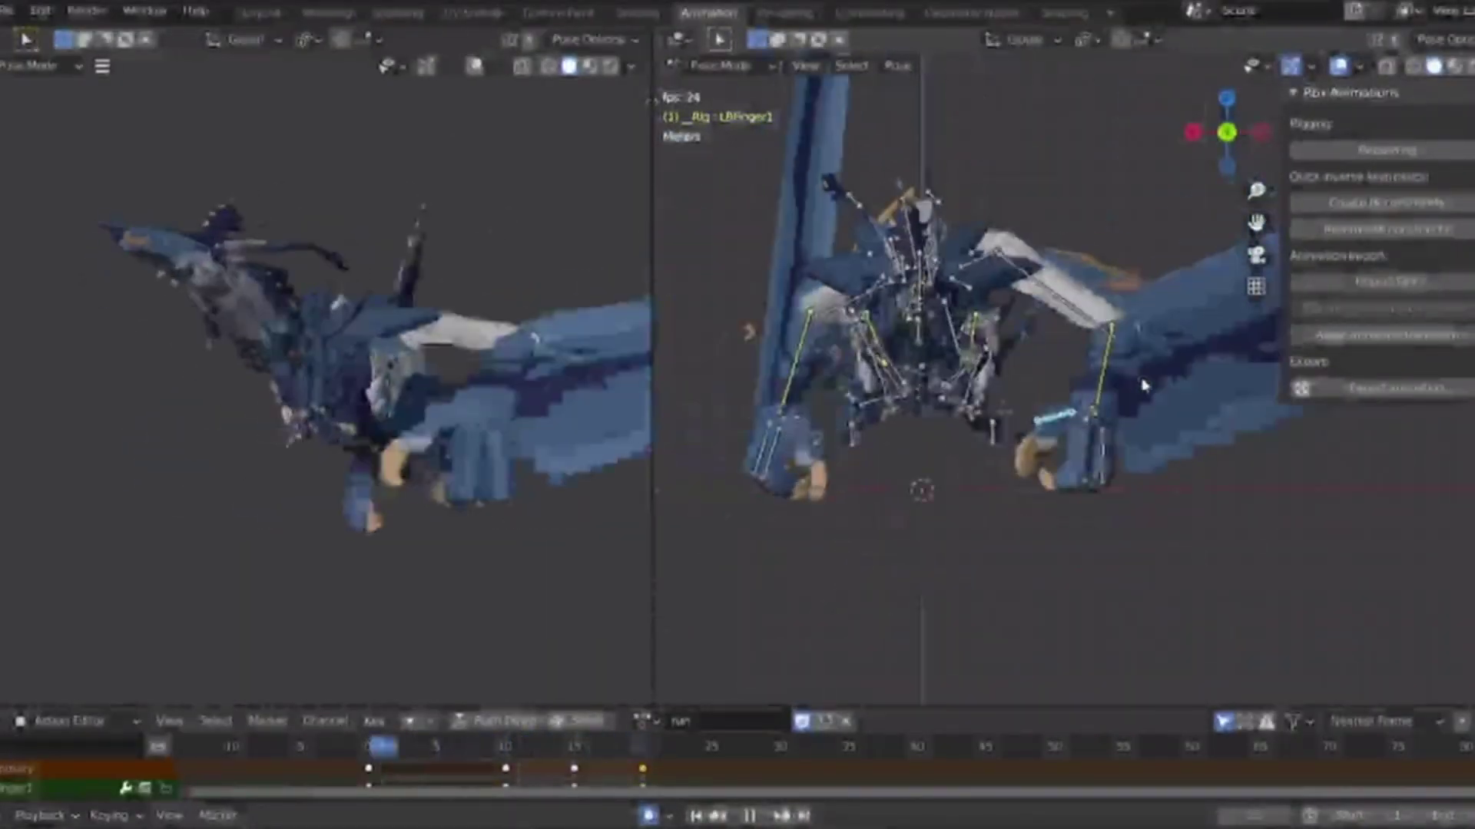
pyautogui.press('space')
# Key RBFinger3 at frames 0, 2, 5 and 10 and RBFinger1 at frames 0, 5 and 10, and play the animation.
pyautogui.click(1090, 359)
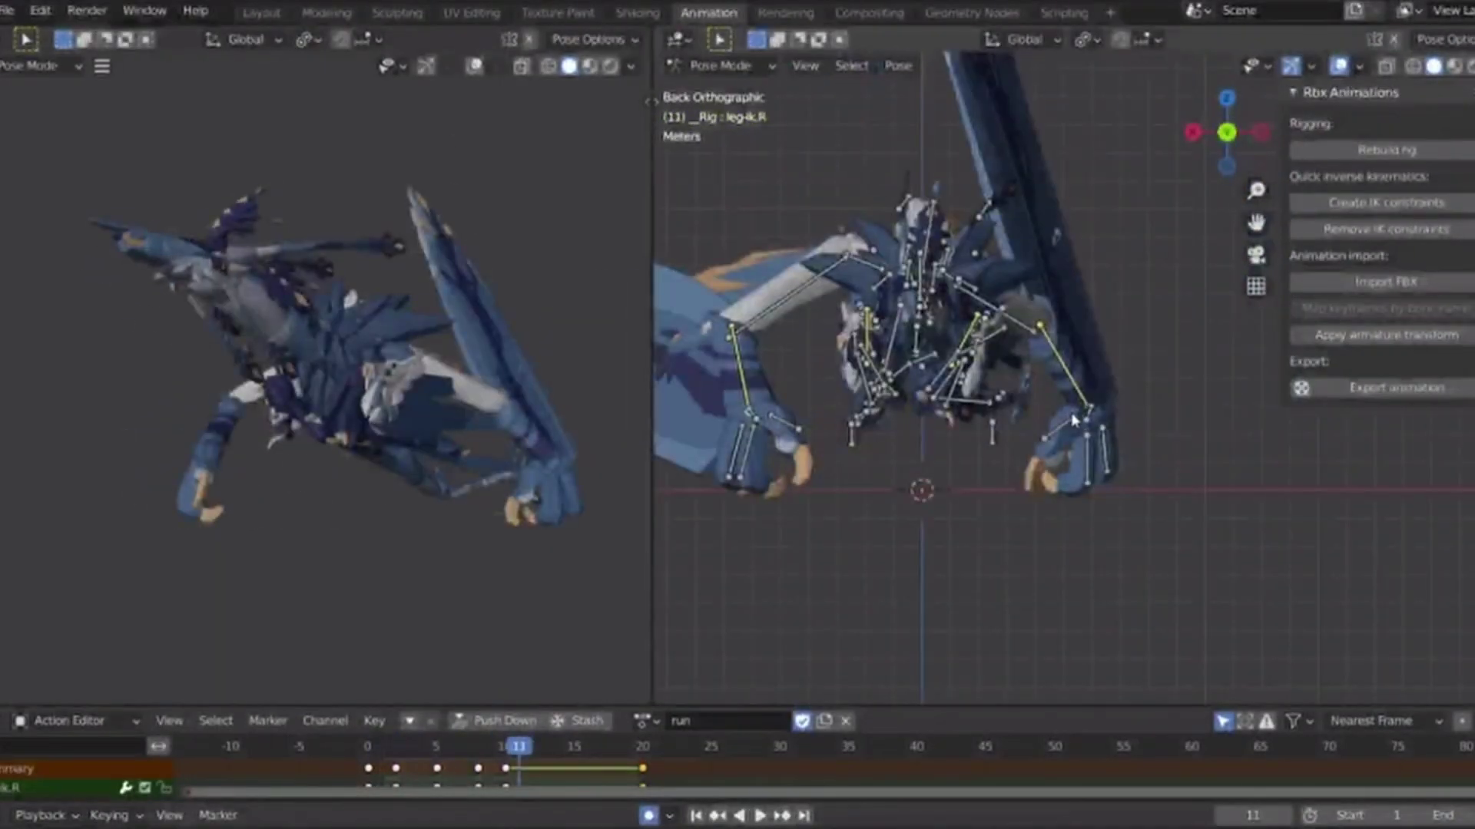
pyautogui.click(1083, 417)
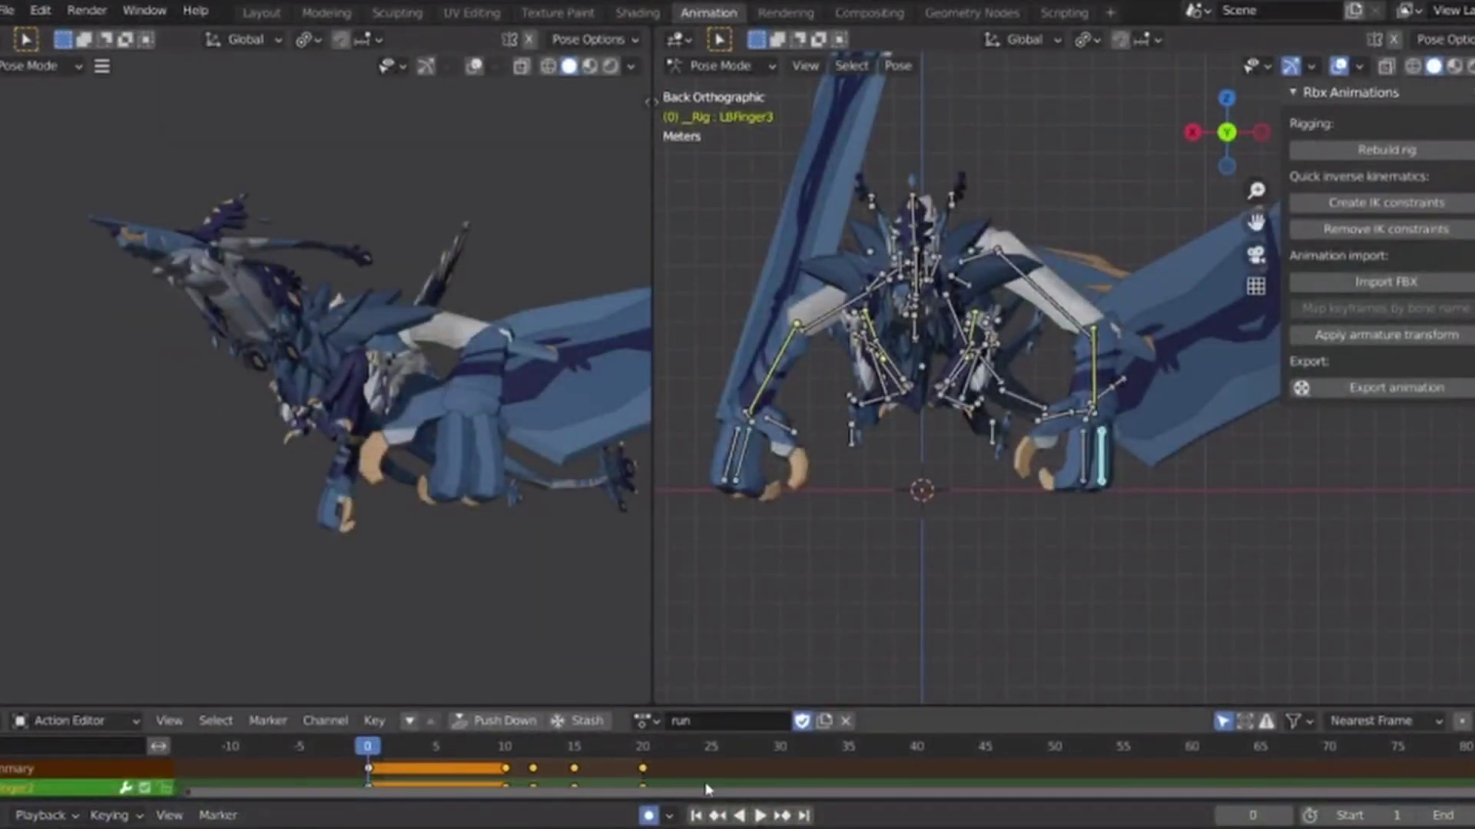
pyautogui.press('space')
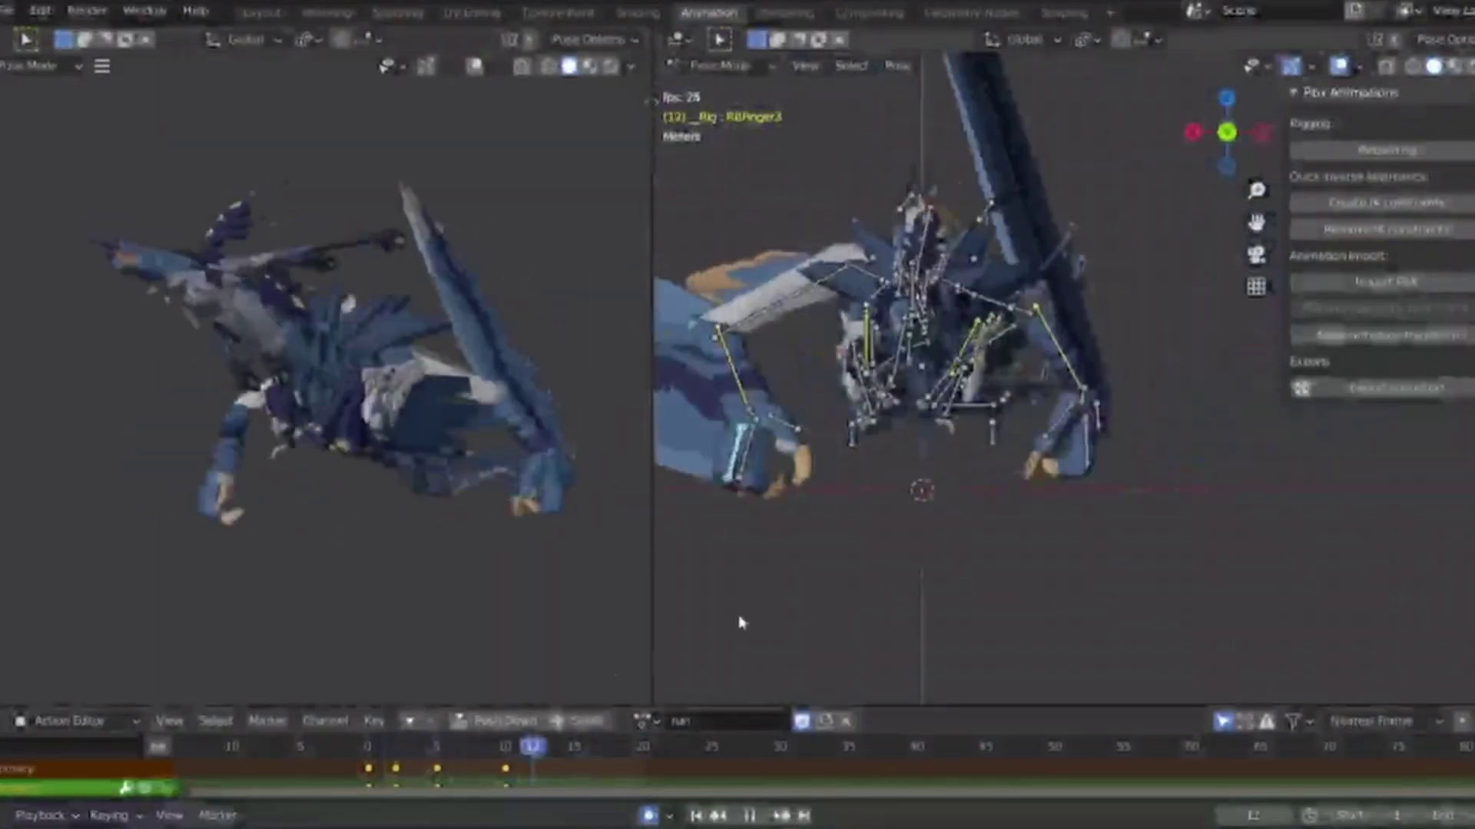
pyautogui.click(387, 745)
pyautogui.press('space')
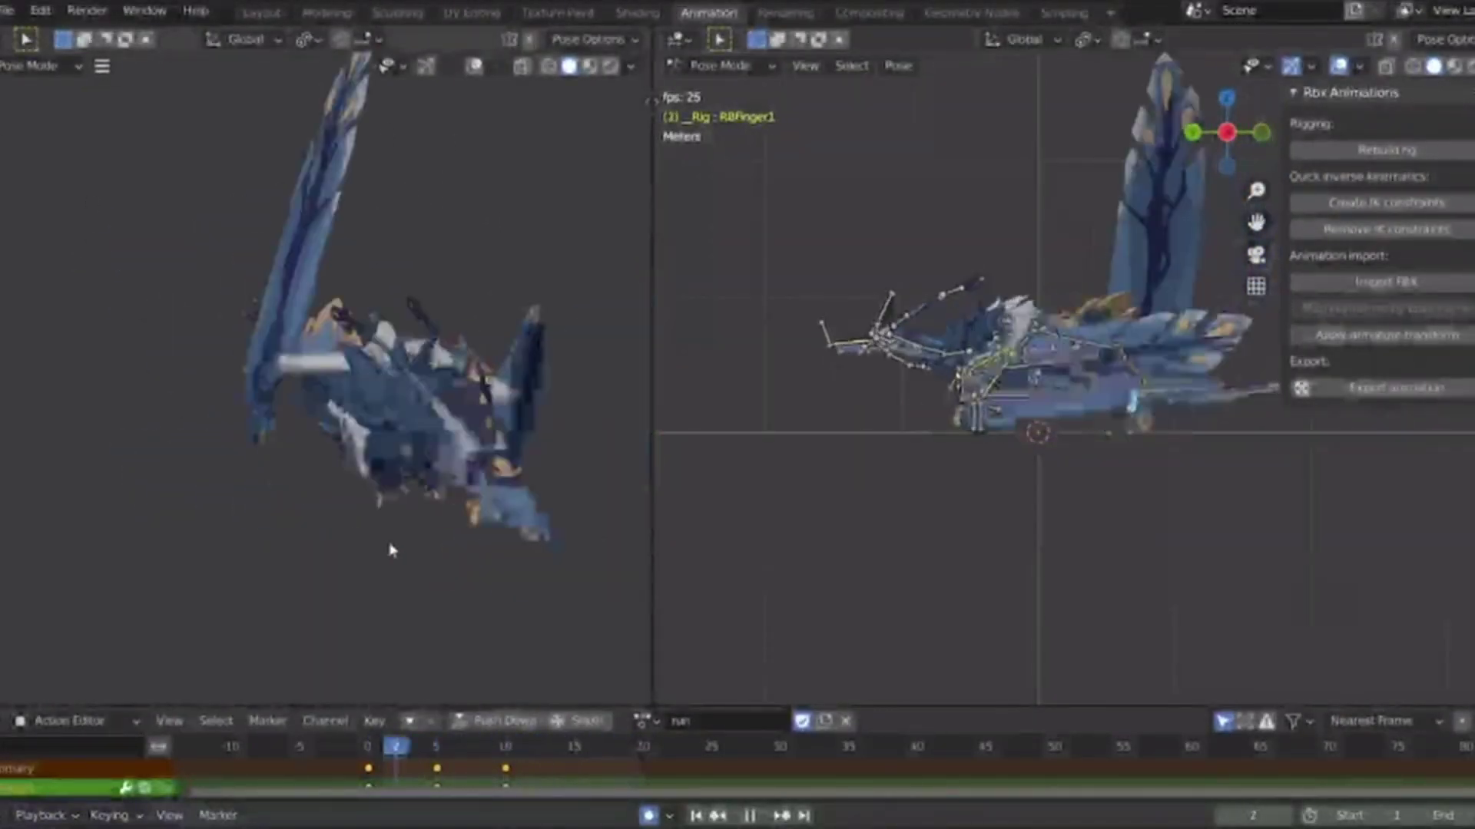
# Enlarge the overlay-free viewport to full width, shrink the timeline area and review the run animation.
pyautogui.moveTo(651, 432); pyautogui.dragTo(1459, 446)
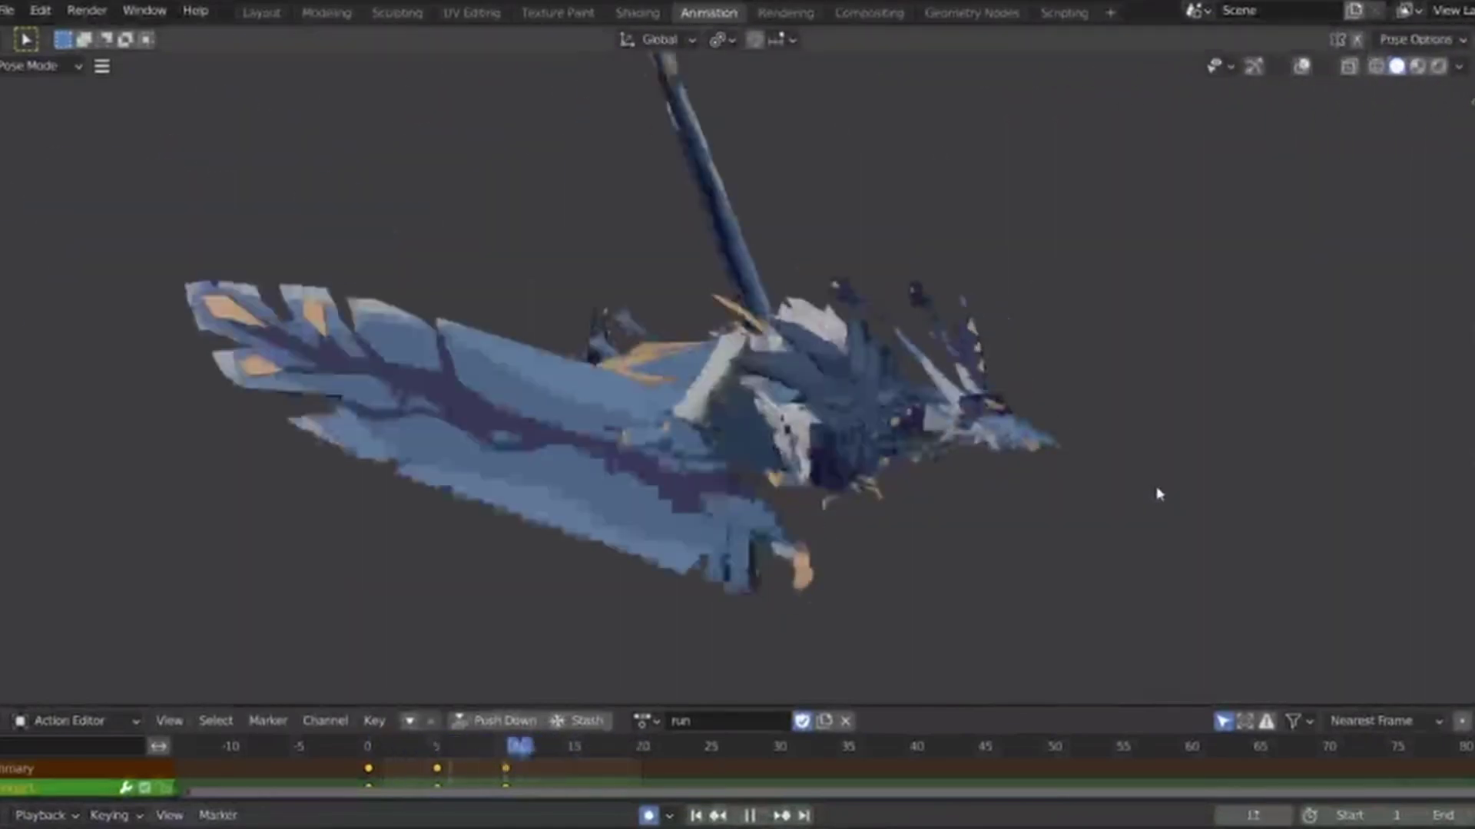
pyautogui.moveTo(1077, 708); pyautogui.dragTo(1083, 728)
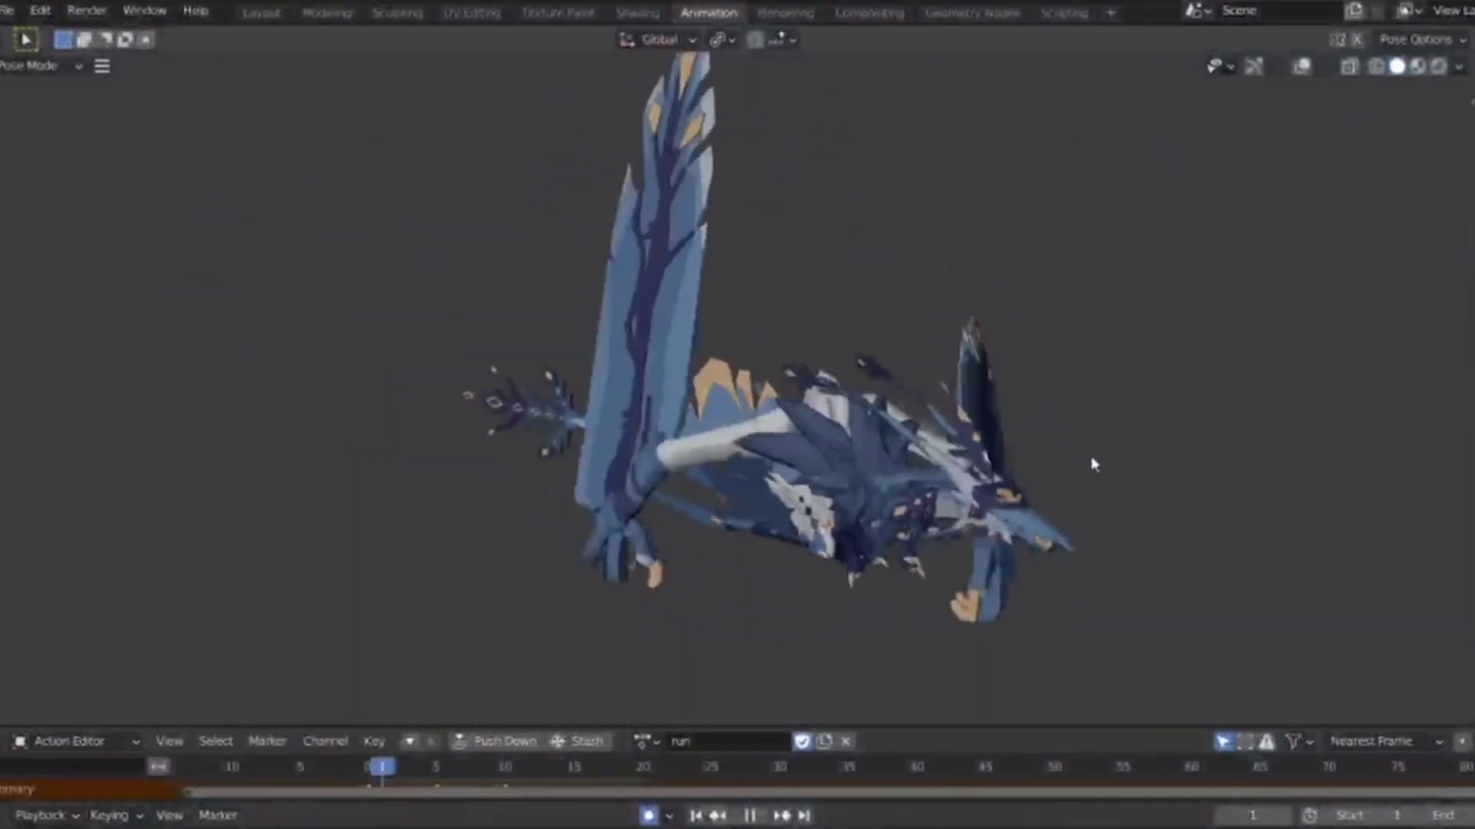
pyautogui.press('space')
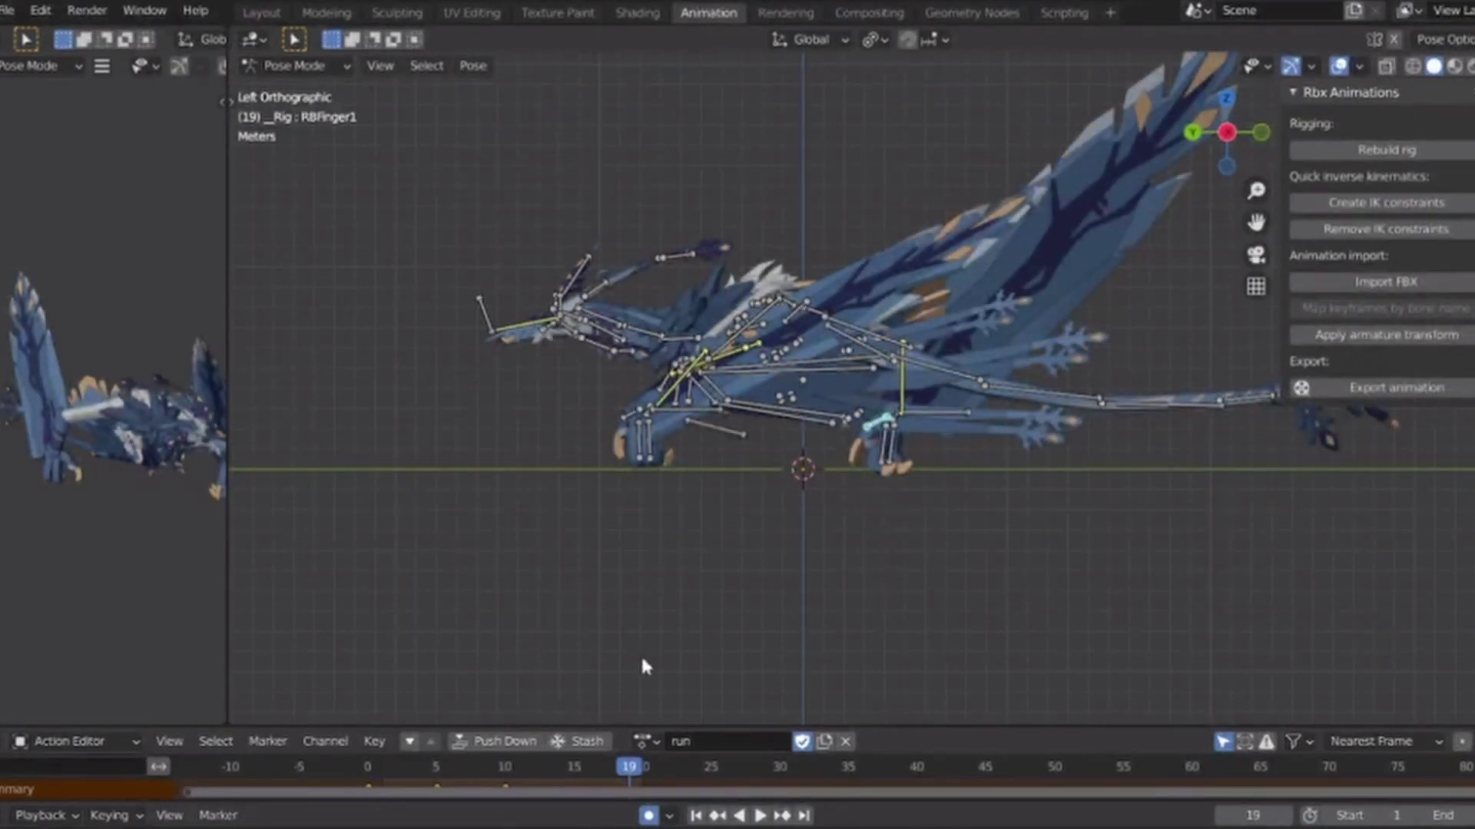
# Switch the rig to the walk action and widen the Properties editor beside the viewport.
pyautogui.click(643, 741)
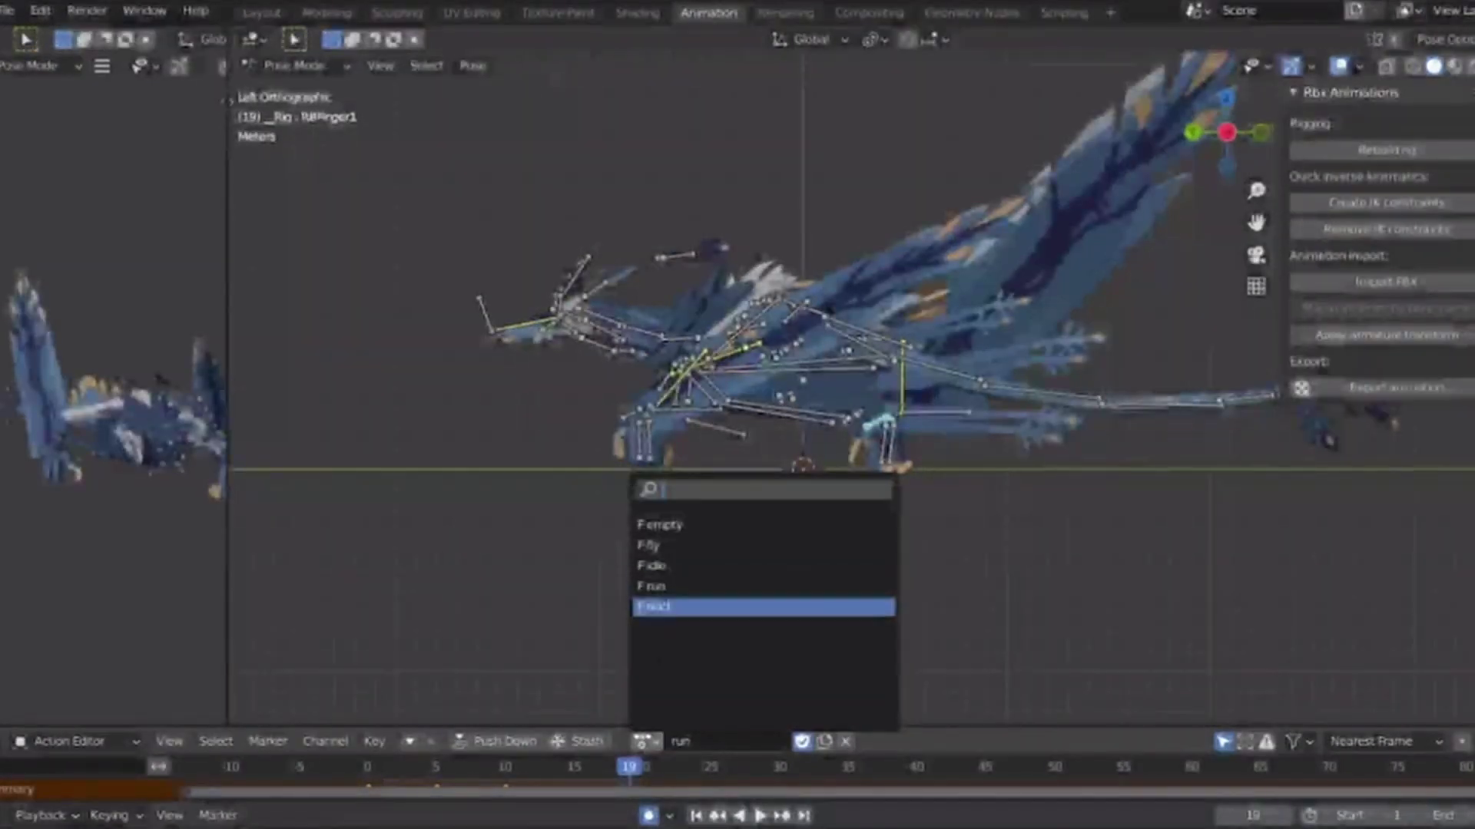
pyautogui.click(655, 606)
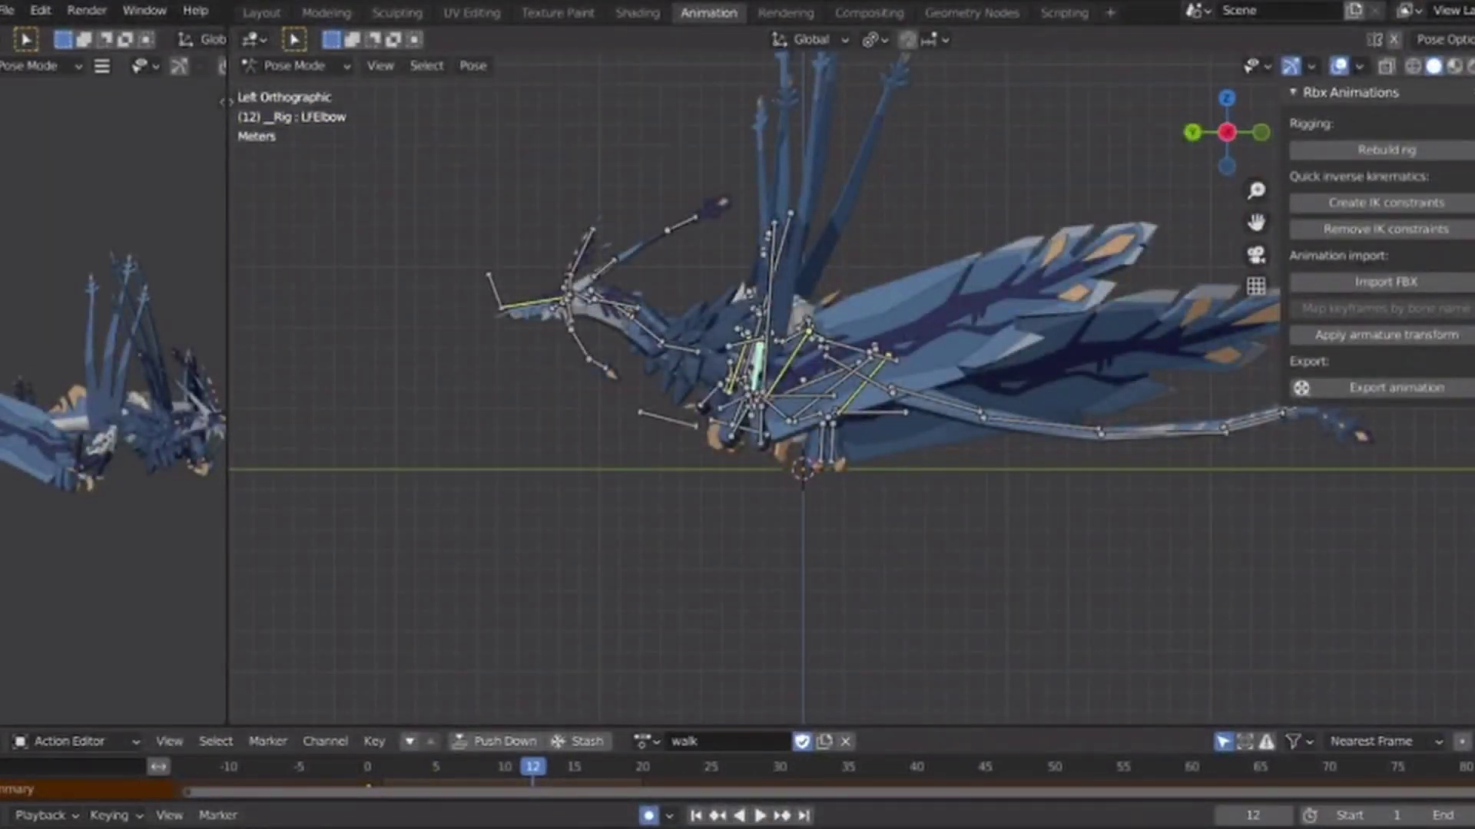
pyautogui.moveTo(1472, 723); pyautogui.dragTo(1421, 723)
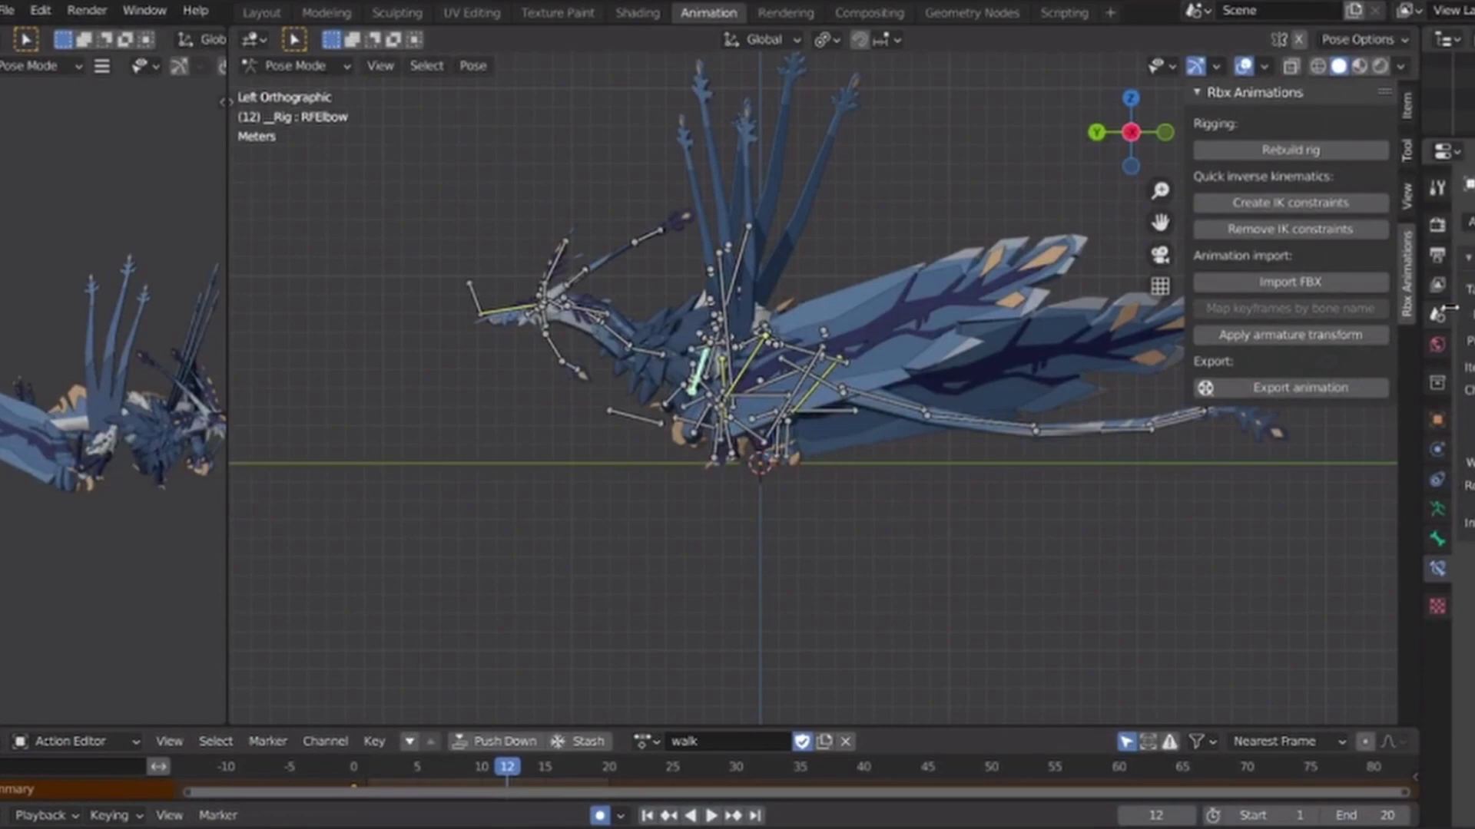
# Set the playback end frame to 30 and review the walk animation in the widened overlay-free viewport.
pyautogui.press('space')
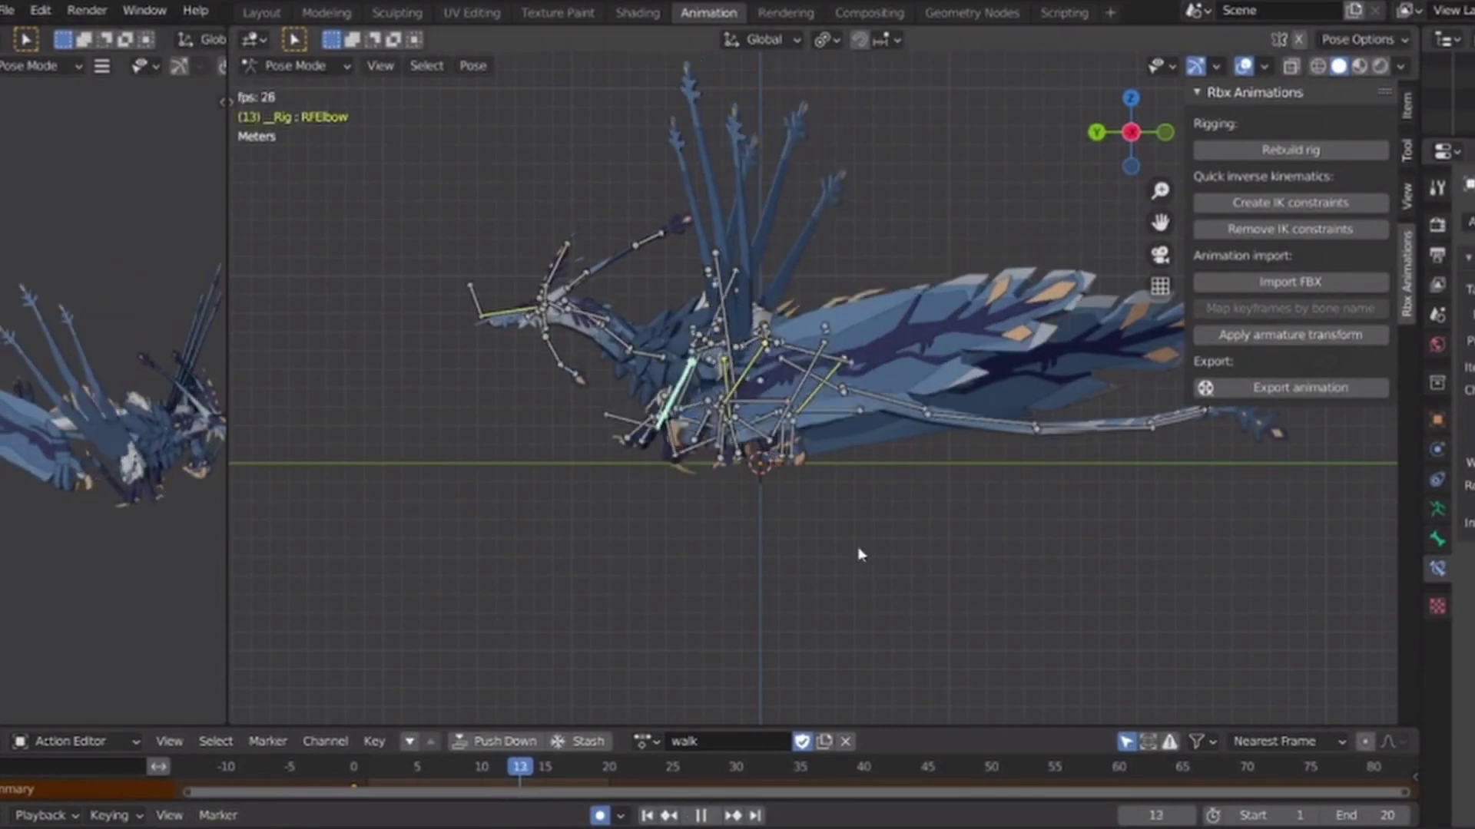
pyautogui.write('30')
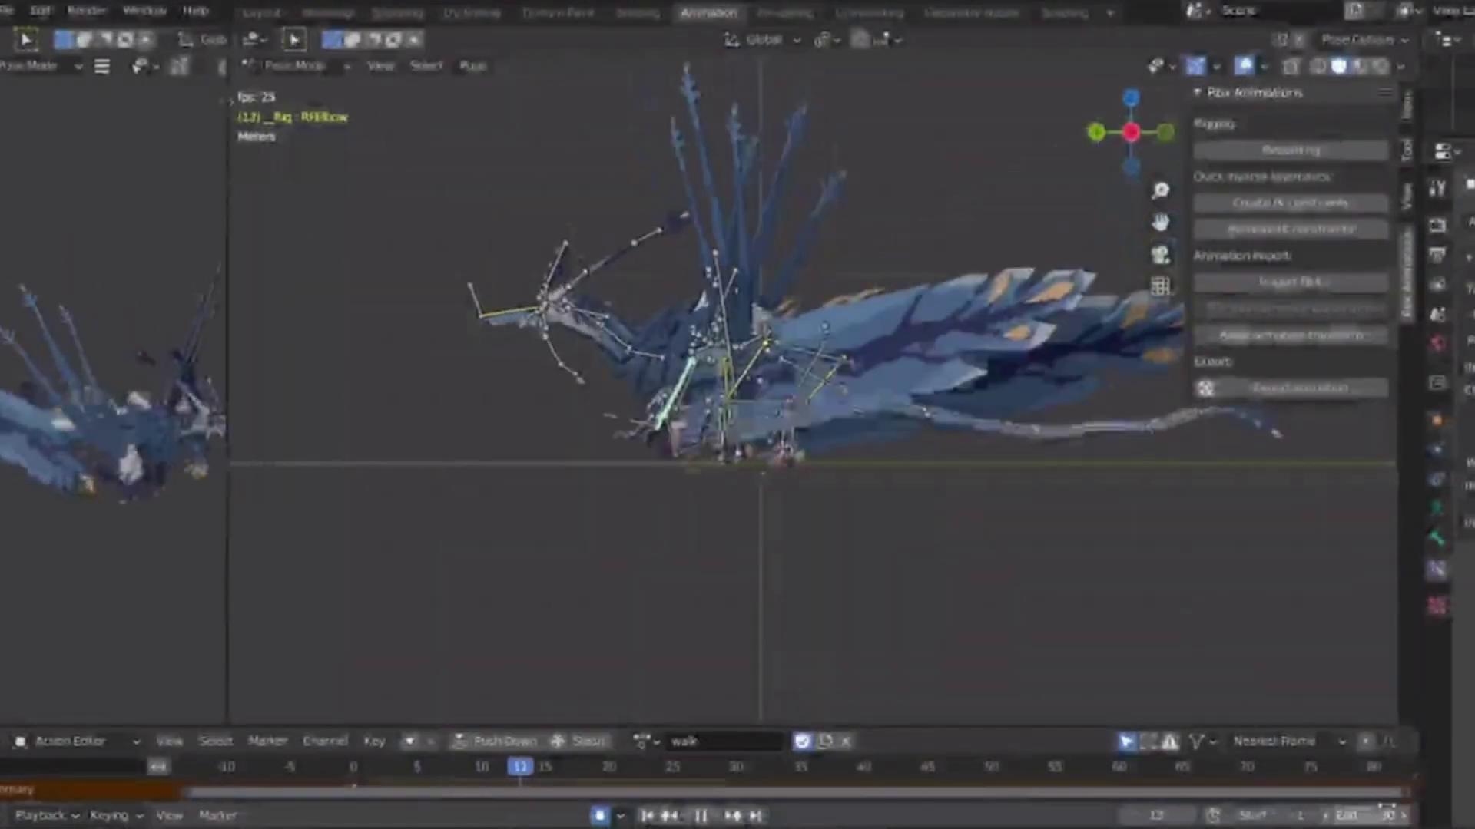
pyautogui.press('Return')
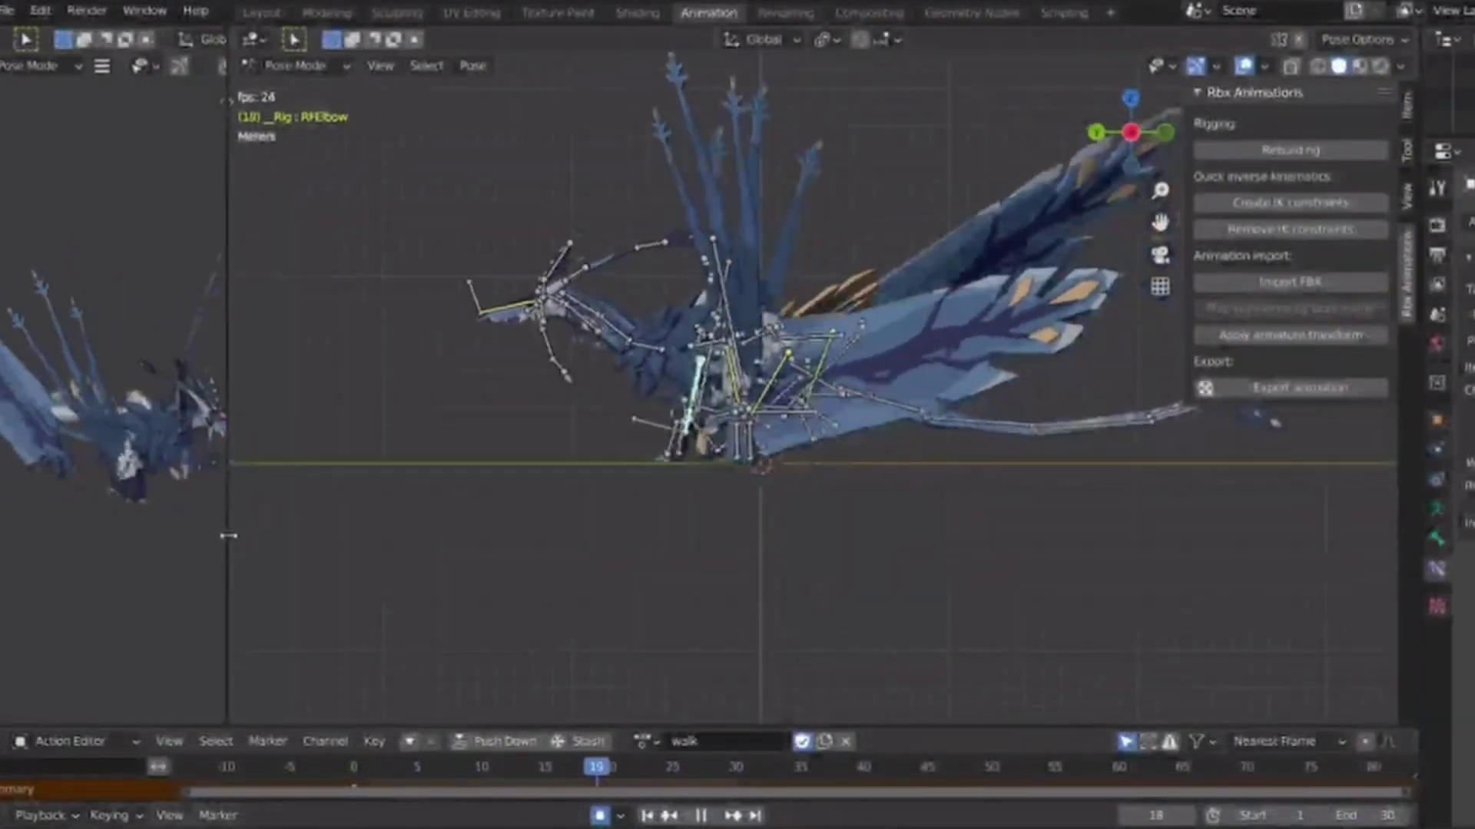
pyautogui.moveTo(228, 536); pyautogui.dragTo(1212, 538)
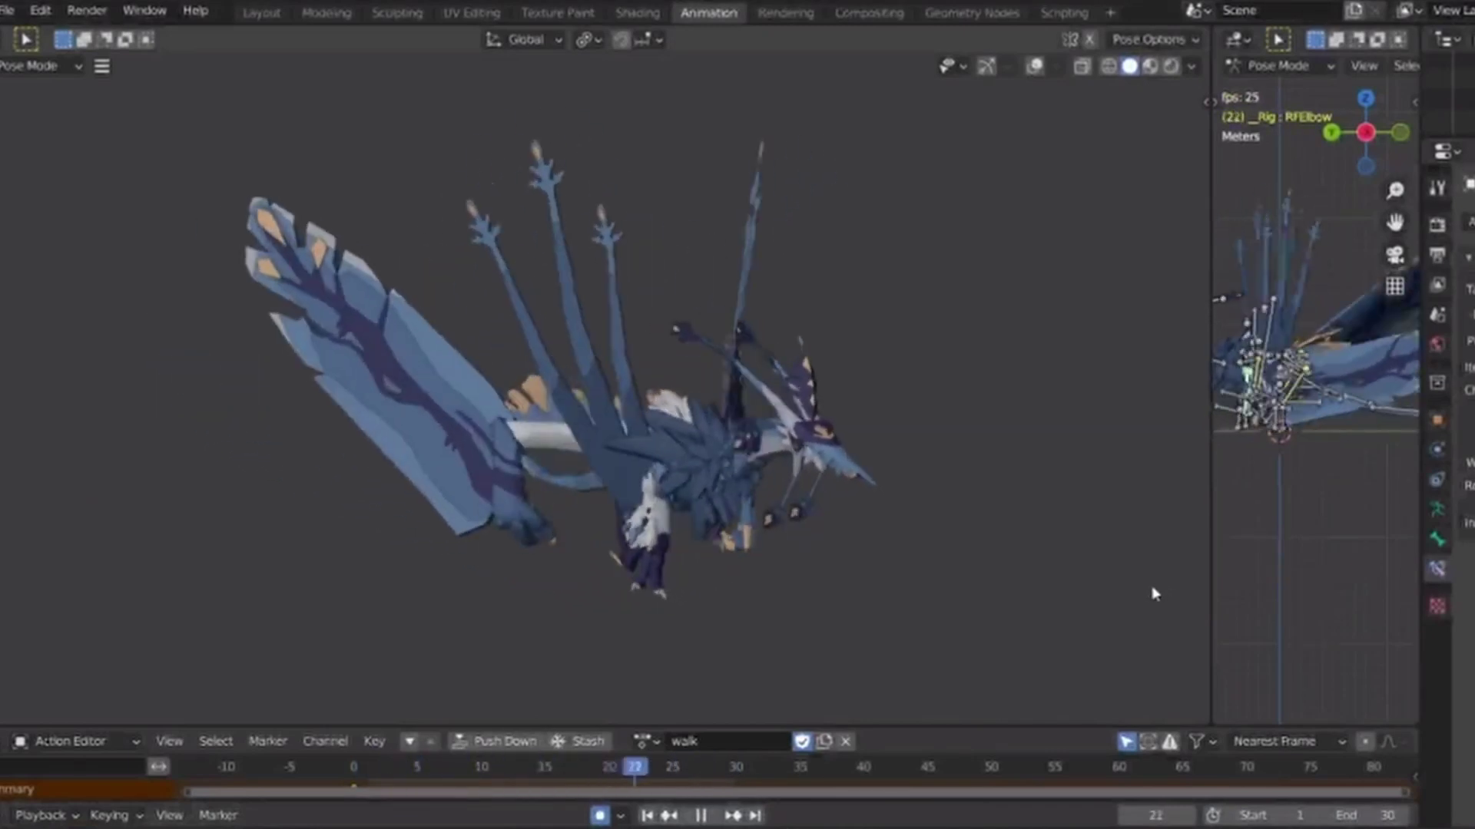
pyautogui.moveTo(1152, 594); pyautogui.dragTo(798, 500, button='middle')
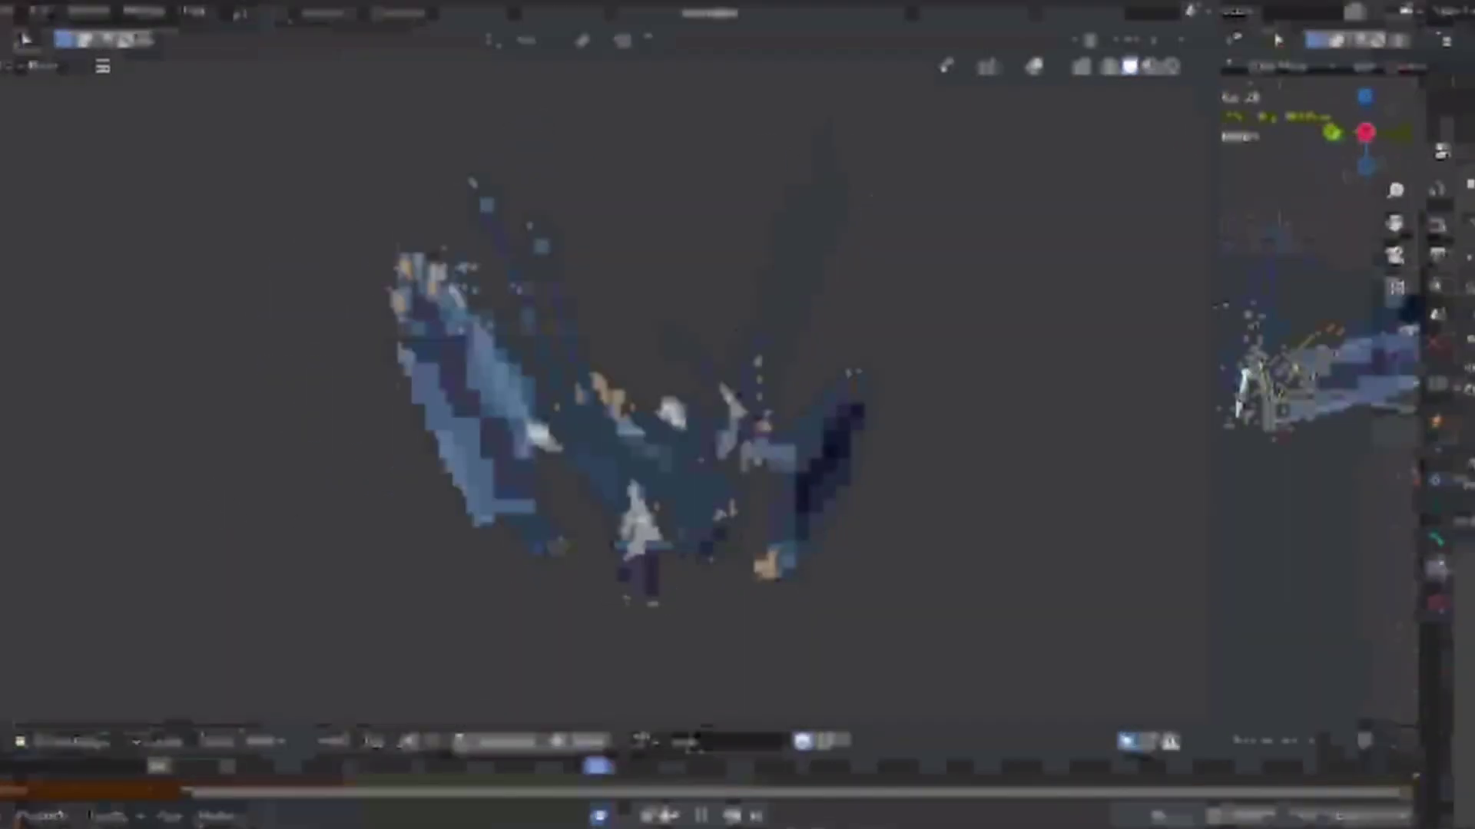
# Narrow the overlay-free viewport to enlarge the rig viewport and switch the rig back to the run action.
pyautogui.moveTo(1211, 480); pyautogui.dragTo(350, 468)
pyautogui.click(647, 741)
pyautogui.click(649, 588)
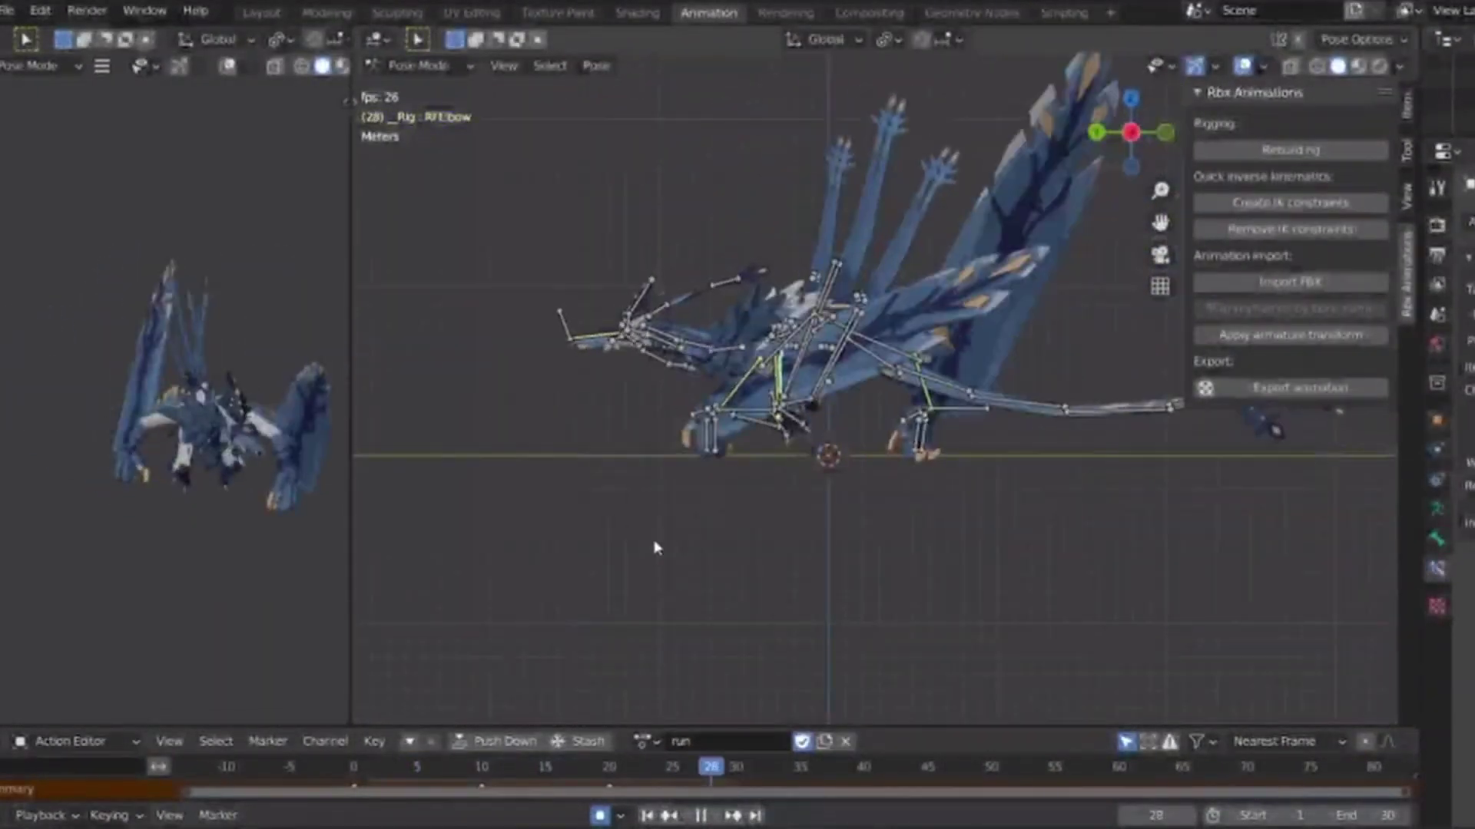
pyautogui.press('space')
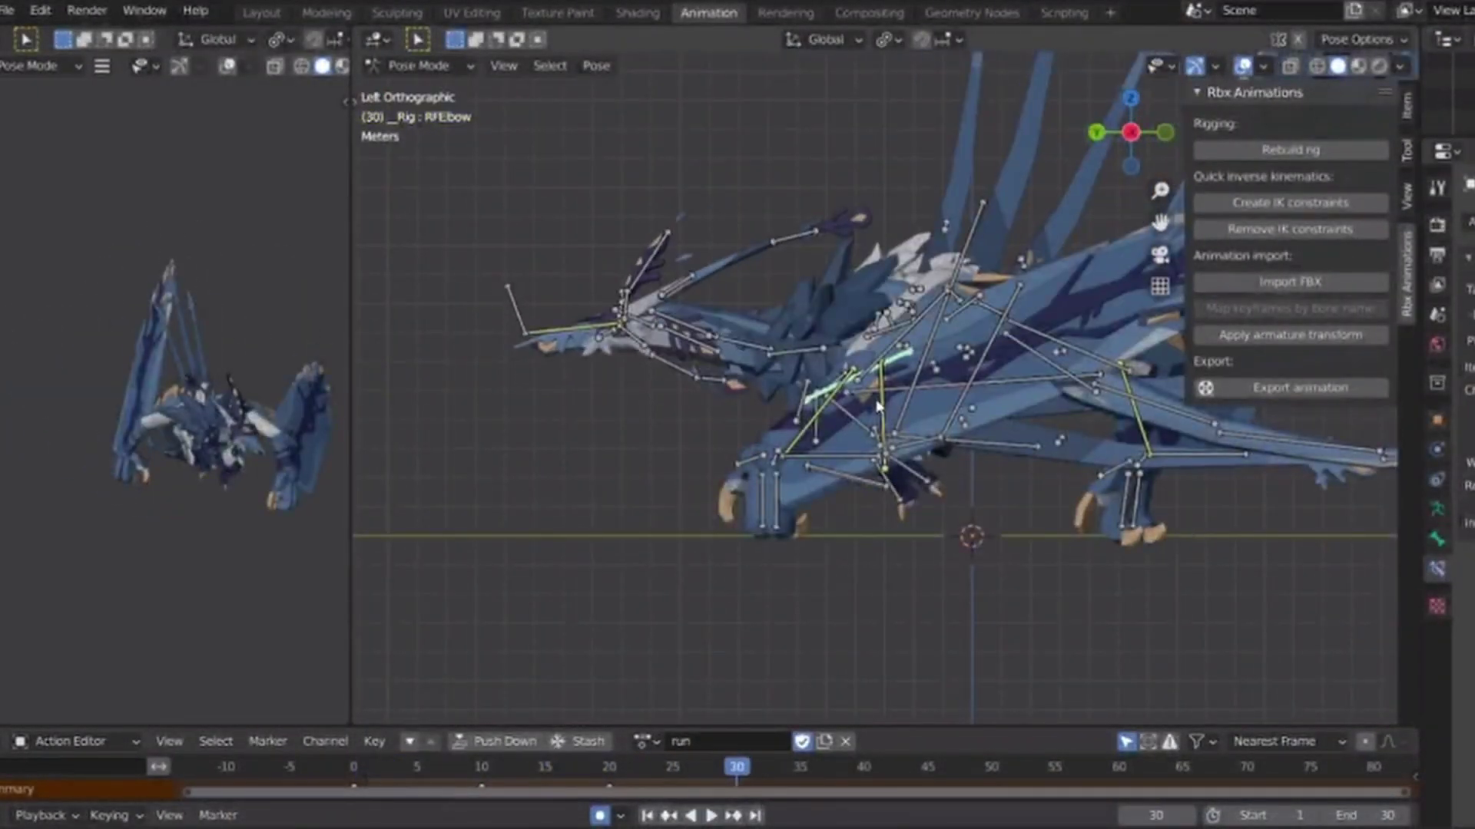
# Select the LFElbow bone, play the run animation and set the playback end frame to 20.
pyautogui.click(885, 423)
pyautogui.press('space')
pyautogui.keyDown('shift'); pyautogui.moveTo(748, 572); pyautogui.dragTo(957, 559, button='middle'); pyautogui.keyUp('shift')
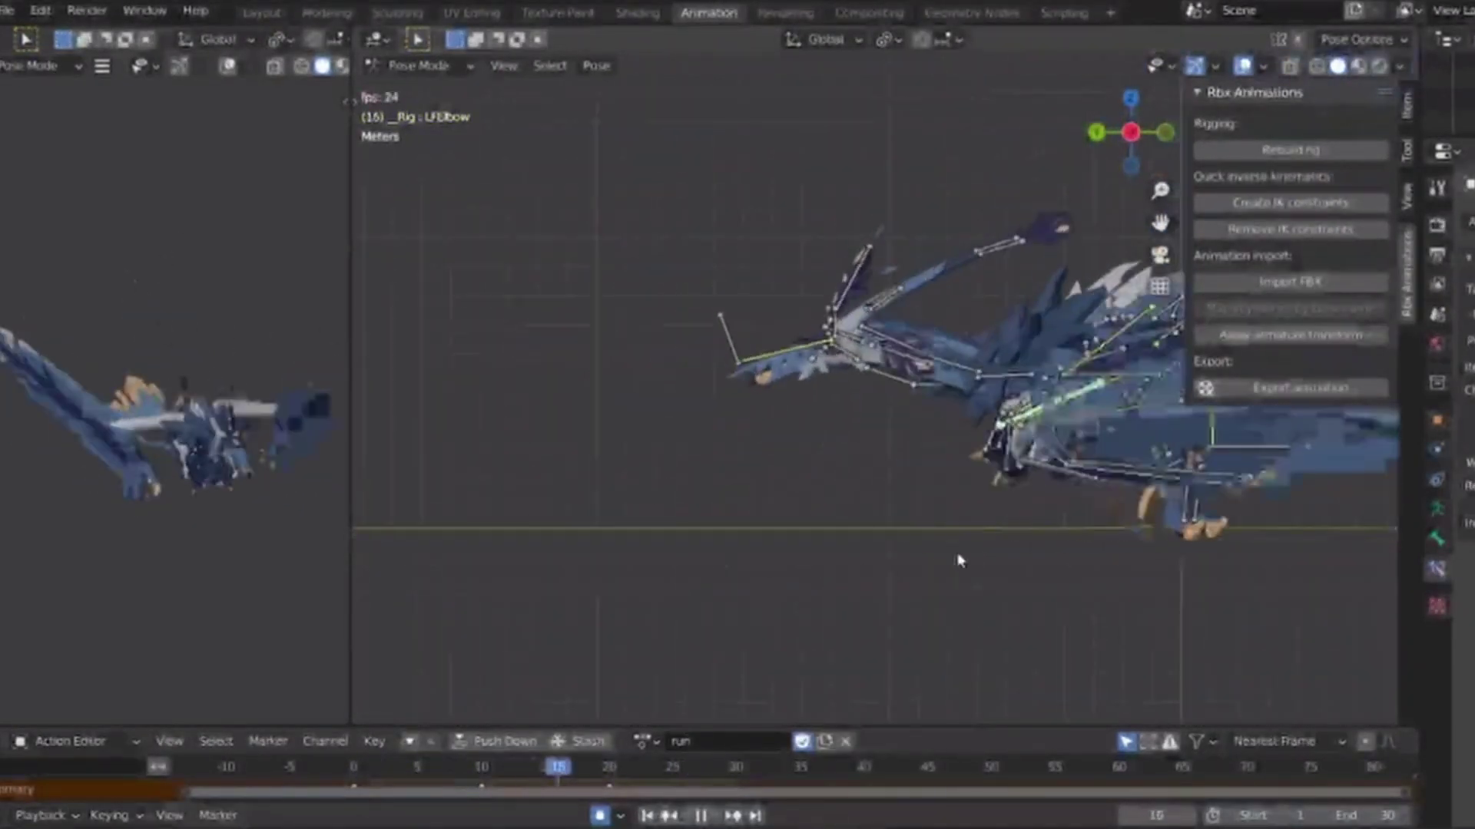
pyautogui.scroll(2, 957, 560)
pyautogui.click(1340, 816)
pyautogui.scroll(2, 902, 376)
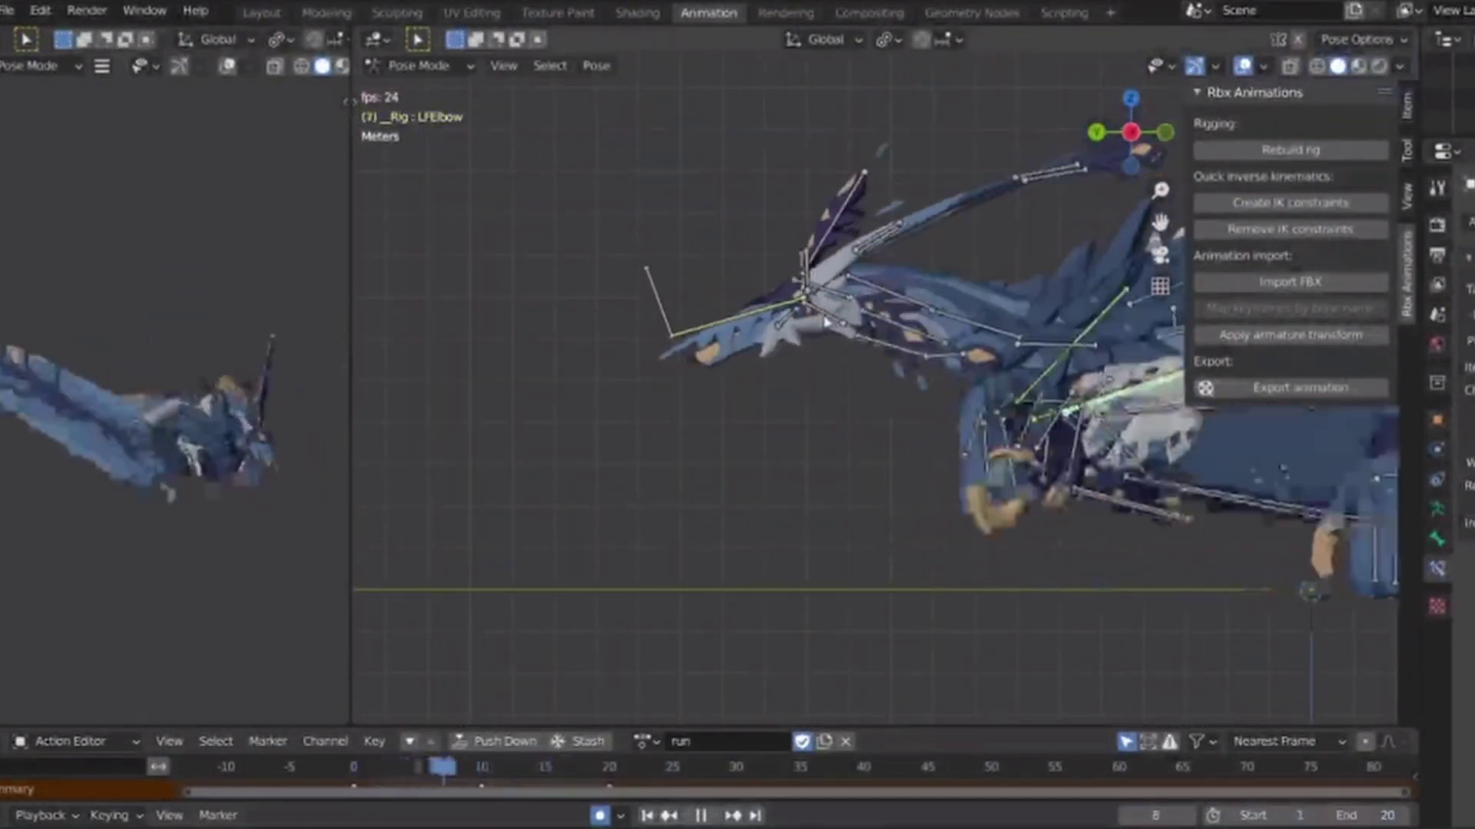
# Enlarge the timeline area, select the lower whisker bones and key their pose at frames 0 and 3.
pyautogui.press('space')
pyautogui.click(307, 767)
pyautogui.press('space')
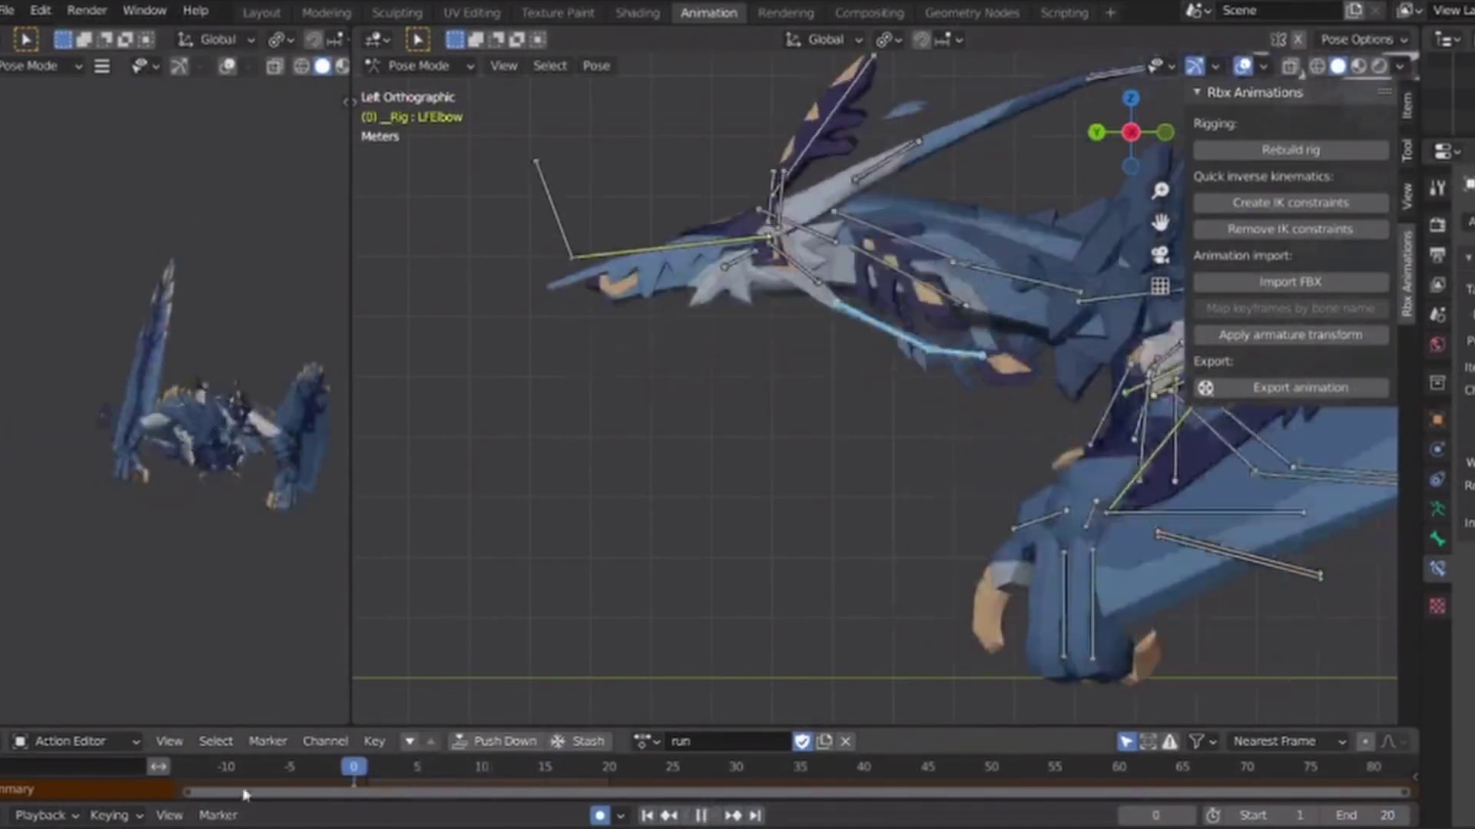
pyautogui.moveTo(932, 728); pyautogui.dragTo(931, 704)
pyautogui.scroll(2, 777, 464)
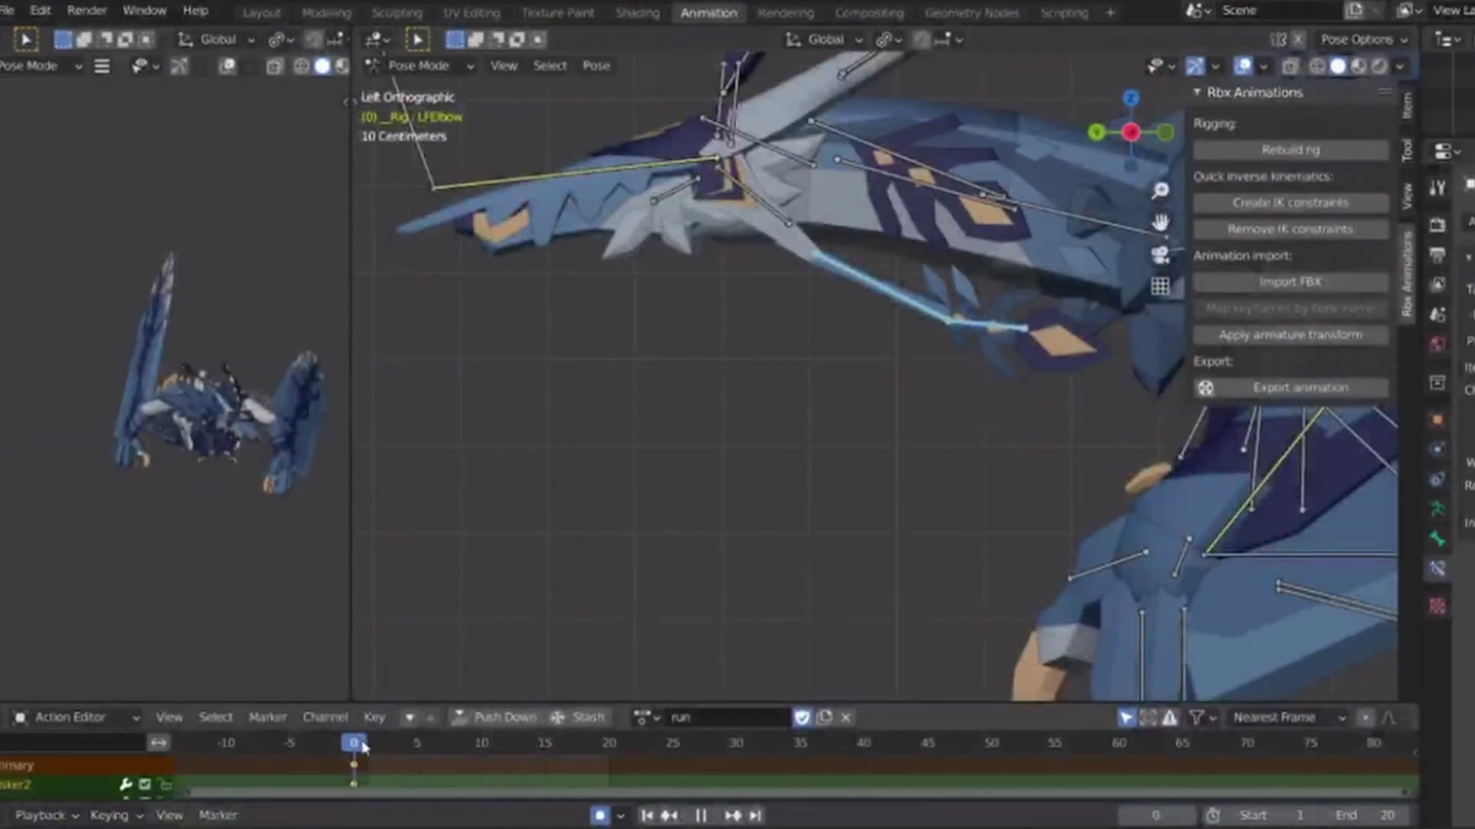
pyautogui.moveTo(359, 746); pyautogui.dragTo(396, 760)
pyautogui.press('space')
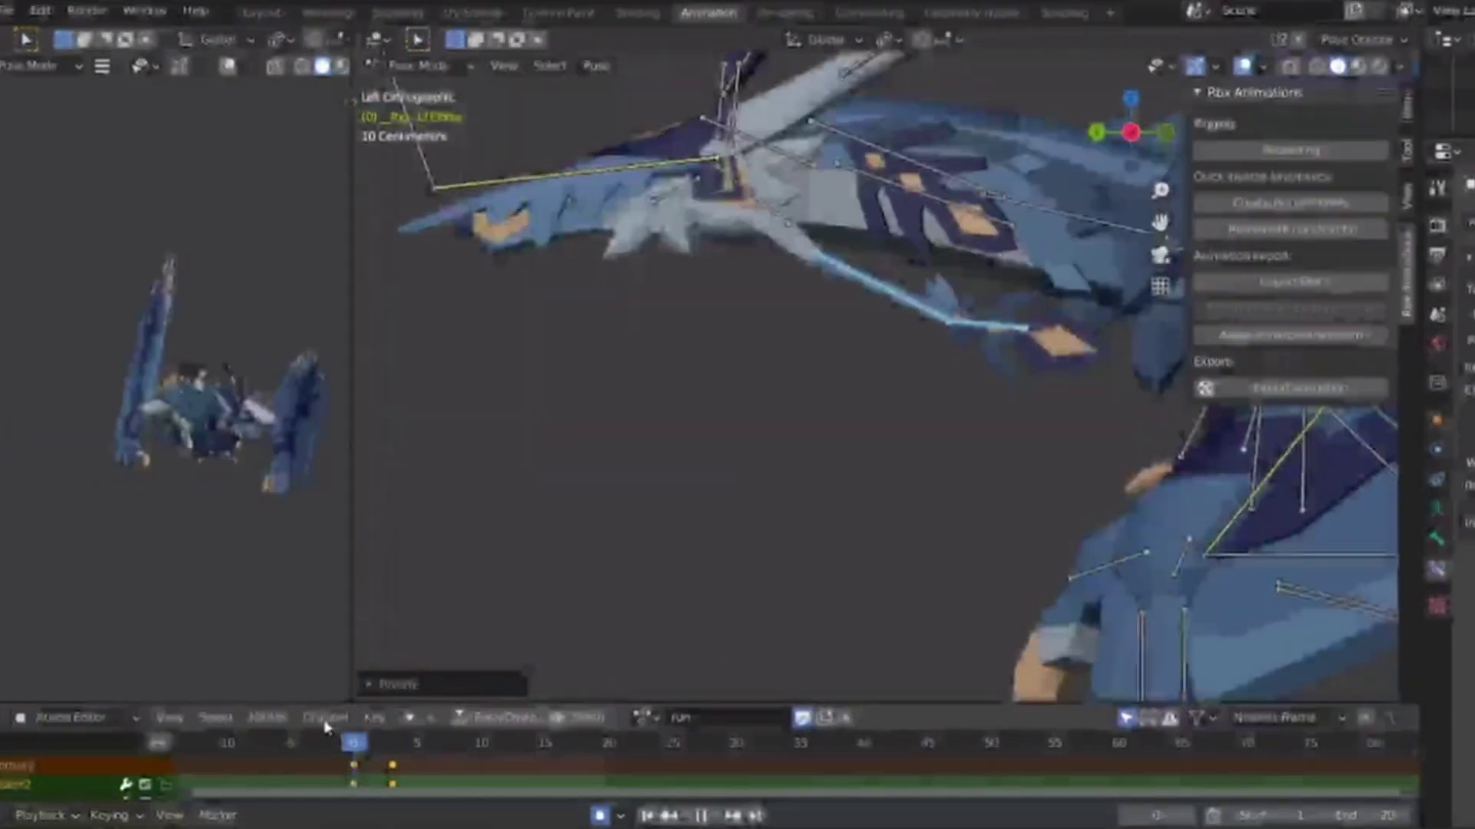
# Key the whisker bones at frames 8, 10, 13, 18 and 20 and play the animation.
pyautogui.press('space')
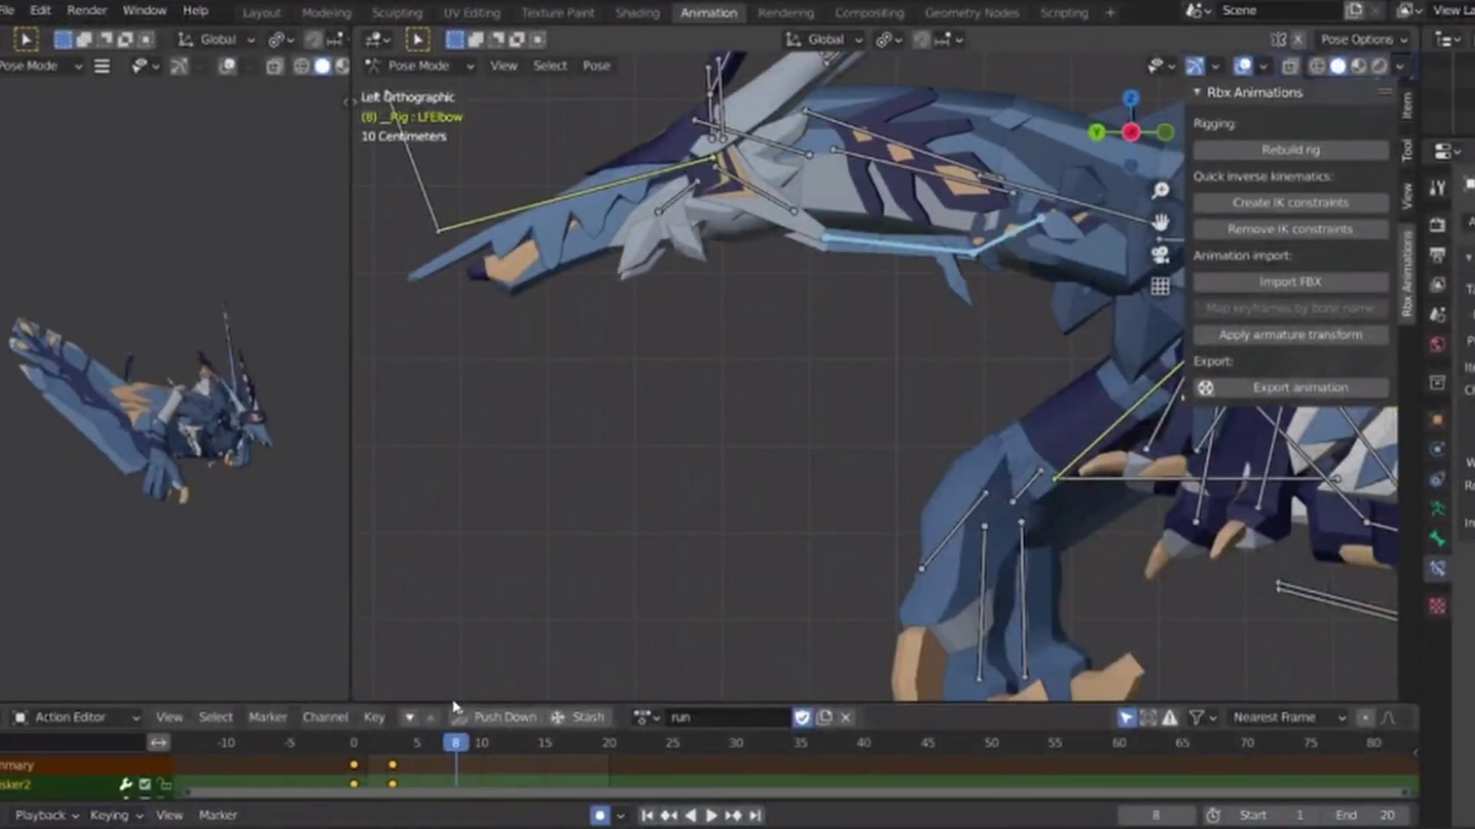
pyautogui.click(482, 745)
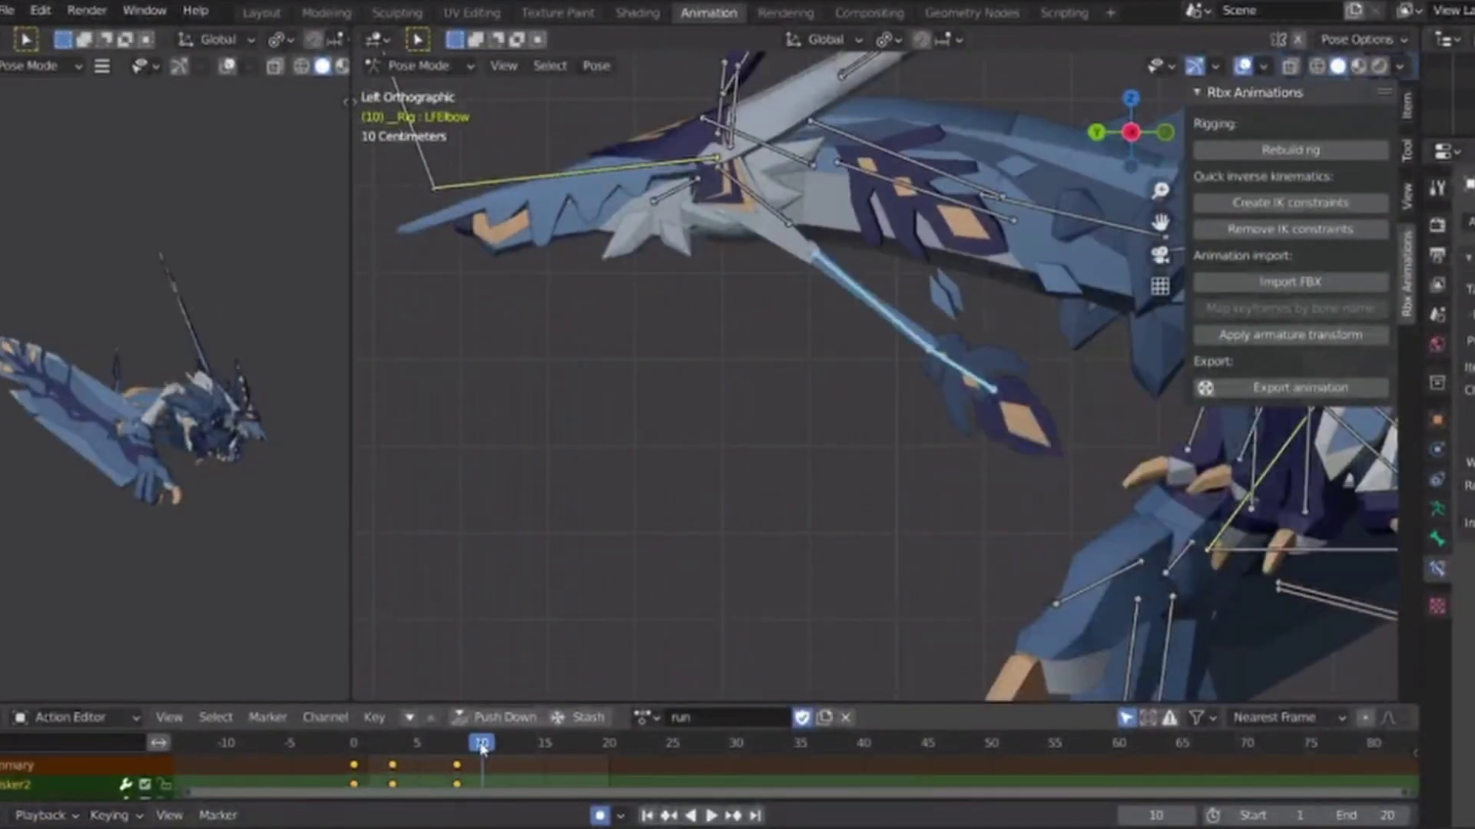
pyautogui.press('space')
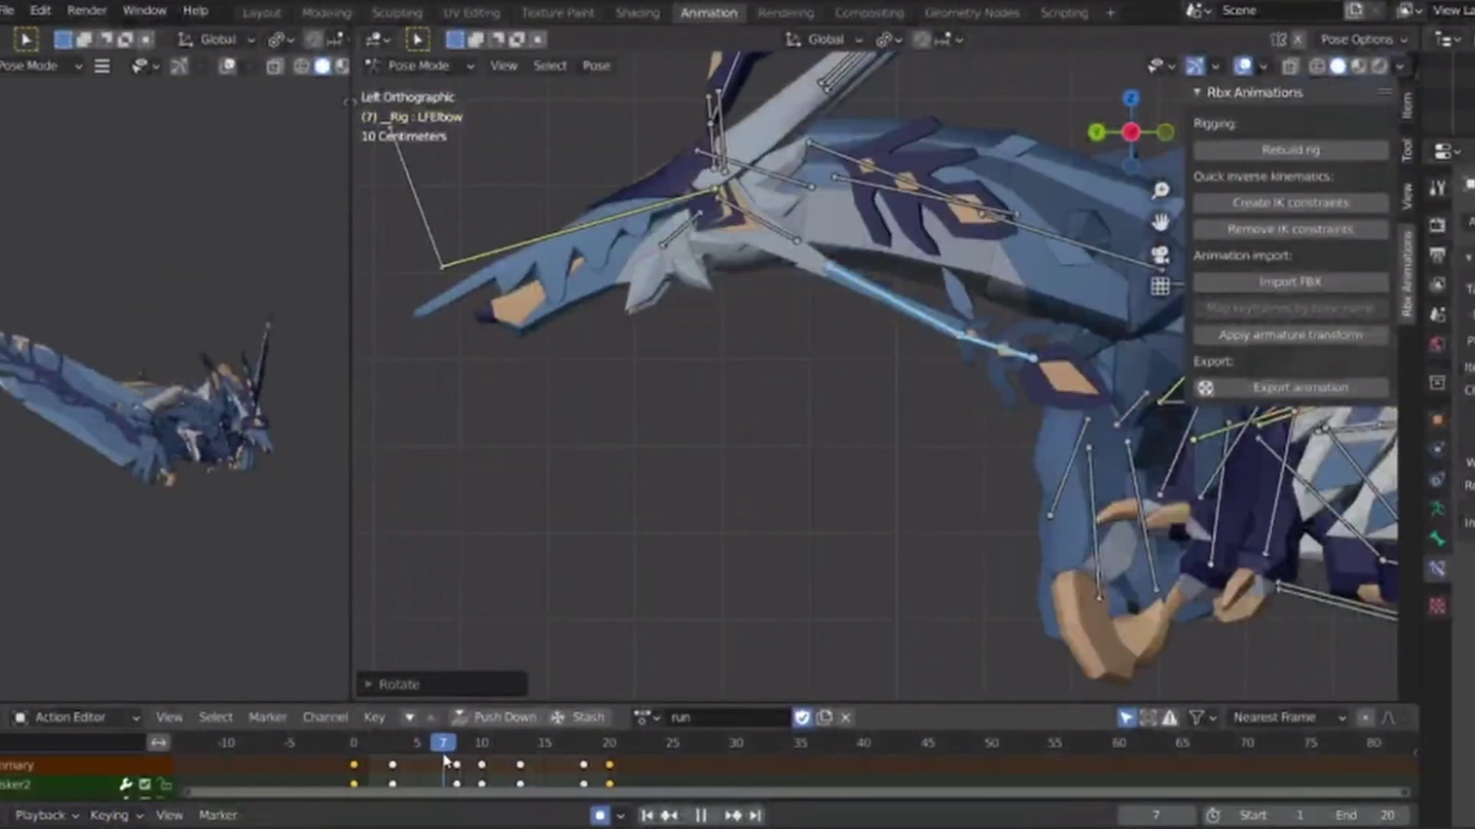
# Shift the whisker keyframes at frames 8 and 18 to 7 and 17, re-pose the whiskers at frame 10 and play.
pyautogui.moveTo(444, 760); pyautogui.dragTo(455, 760)
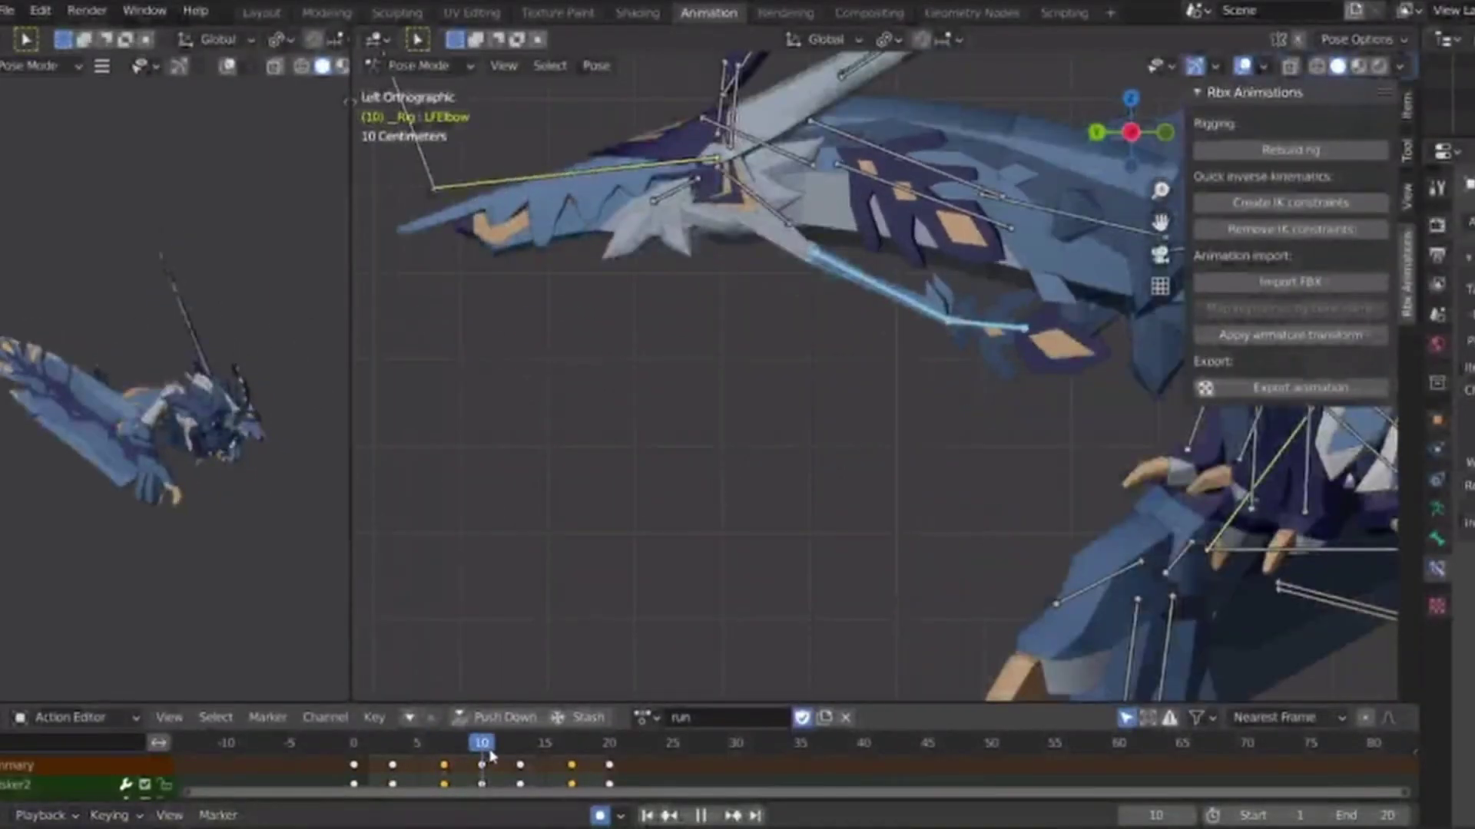
pyautogui.moveTo(440, 744); pyautogui.dragTo(483, 754)
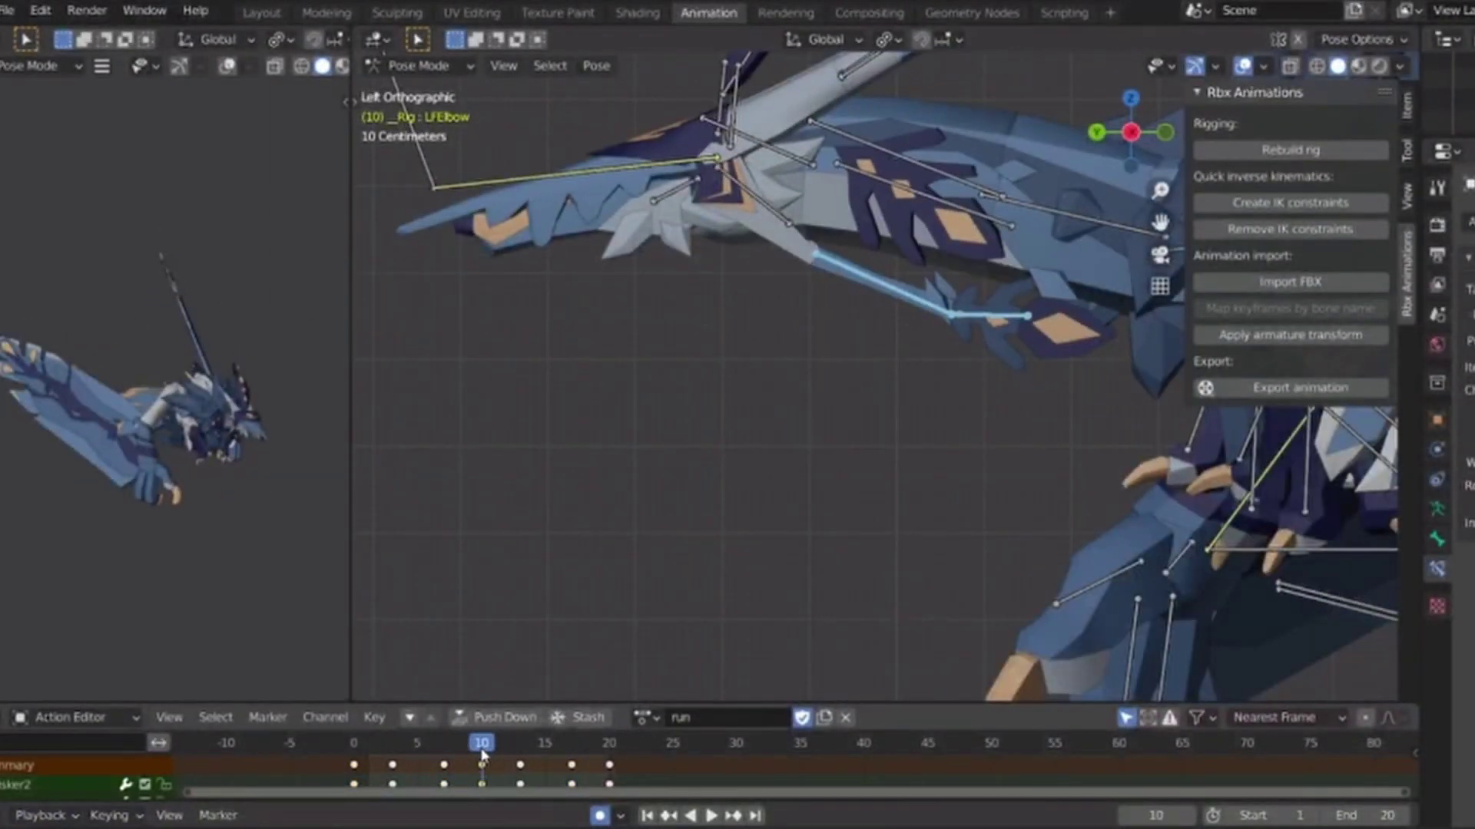
pyautogui.click(349, 764)
pyautogui.press('space')
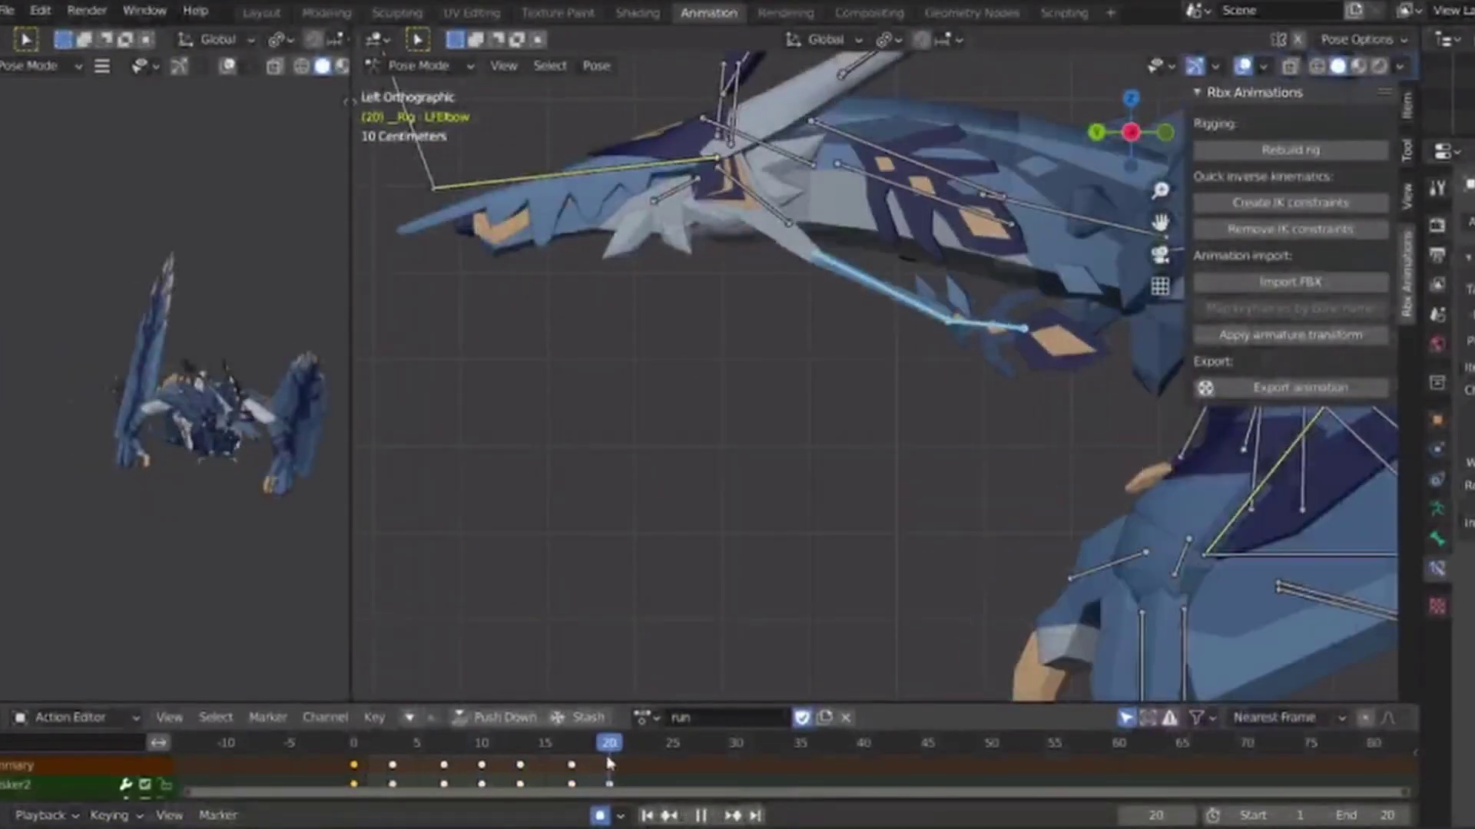
# Rotate the selected whisker bones as seen along the dragon's body axis.
pyautogui.click(1100, 135)
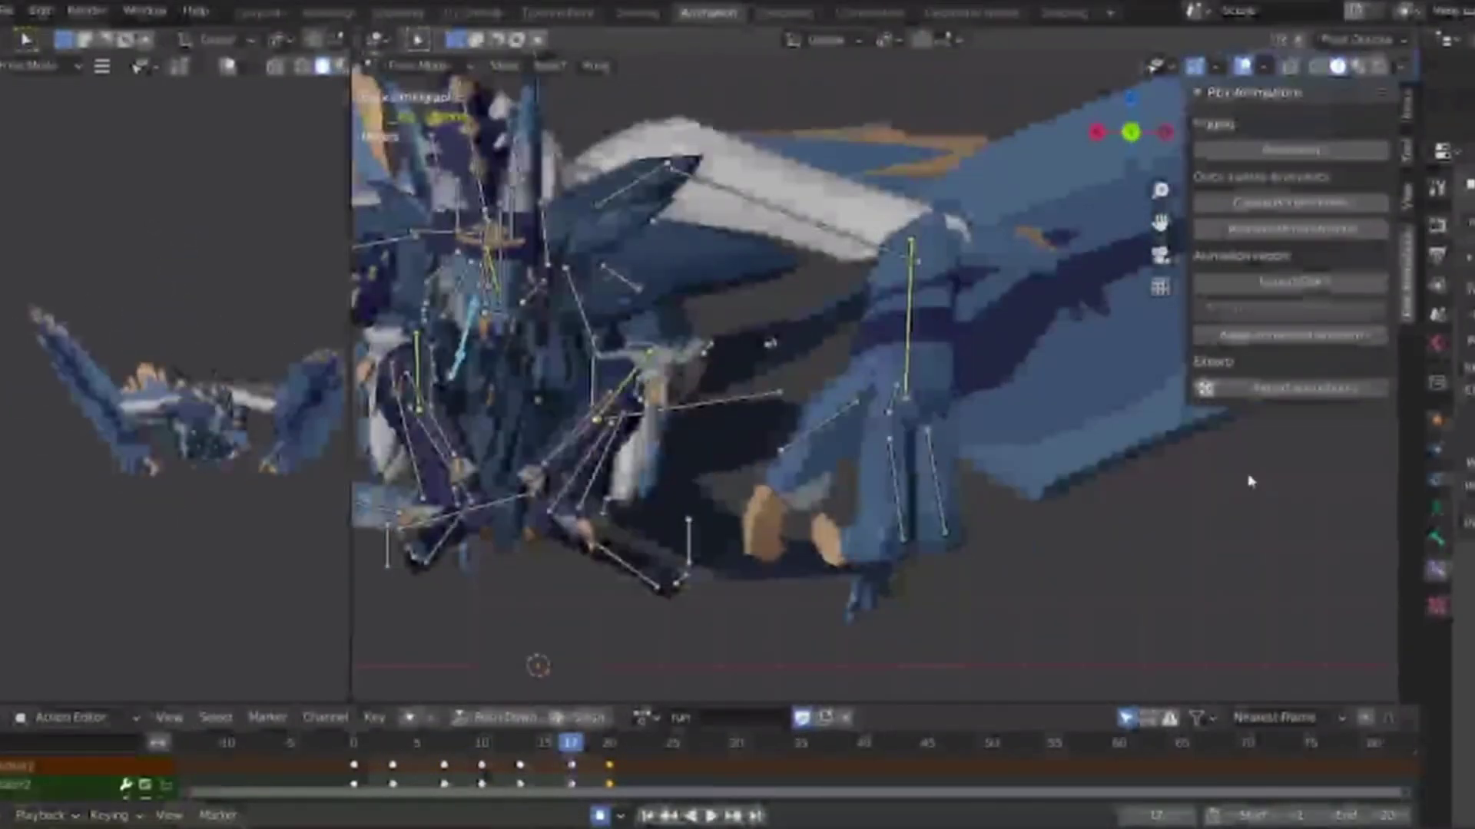
pyautogui.moveTo(342, 745); pyautogui.dragTo(544, 739)
pyautogui.press('r')
pyautogui.click(993, 611)
# Select the RBHand bone and check its keyframes against the run playback from the back view.
pyautogui.click(887, 555)
pyautogui.press('space')
pyautogui.press('space')
pyautogui.scroll(-3, 584, 621)
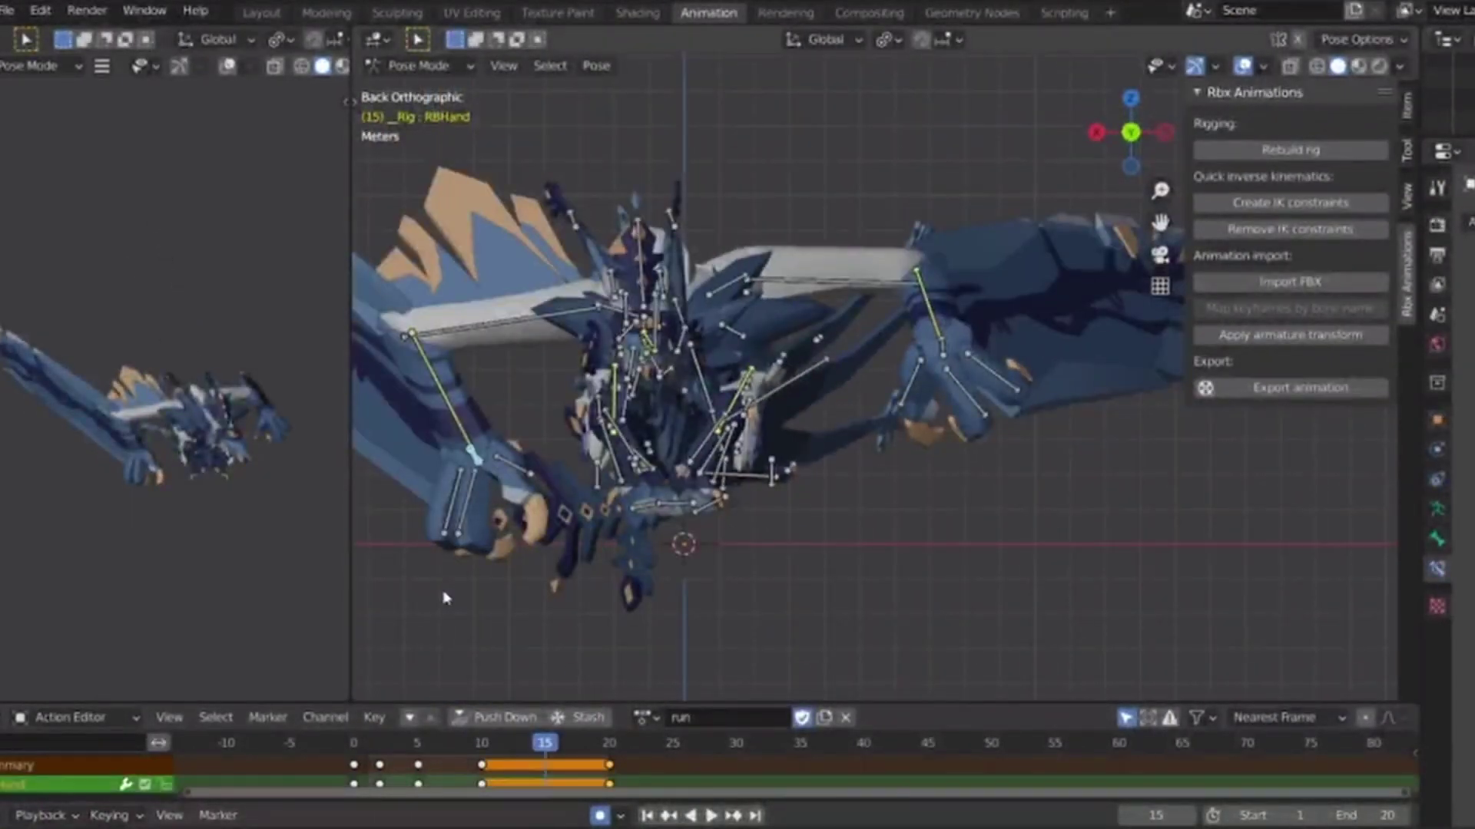
pyautogui.click(419, 751)
pyautogui.press('space')
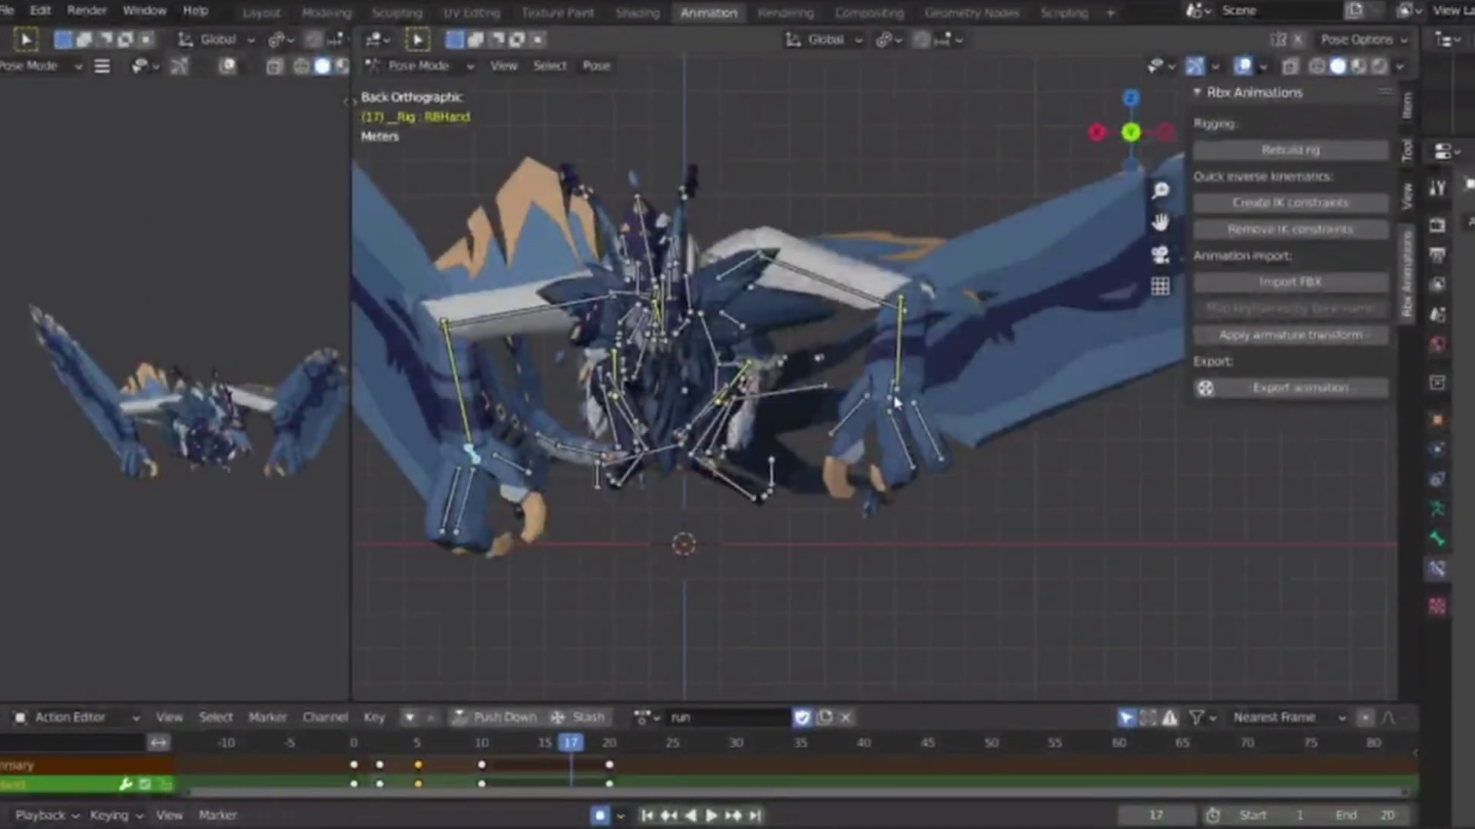
pyautogui.press('a')
pyautogui.press('space')
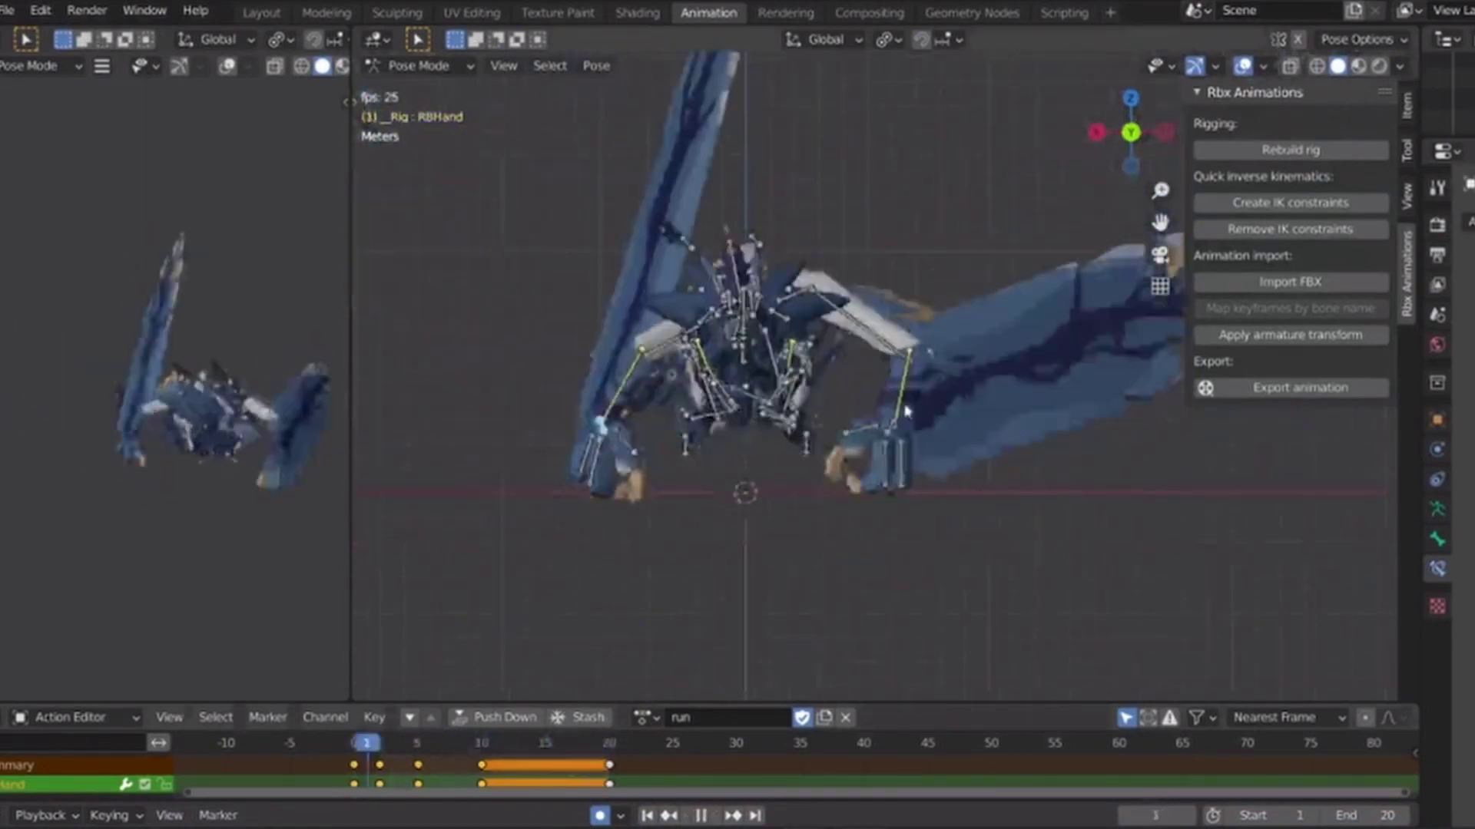
# Move the leg-ik.L keyframe at frame 10 to frame 8 and play the animation from the left view.
pyautogui.click(1160, 120)
pyautogui.press('space')
pyautogui.keyDown('shift'); pyautogui.moveTo(1159, 524); pyautogui.dragTo(821, 470, button='middle'); pyautogui.keyUp('shift')
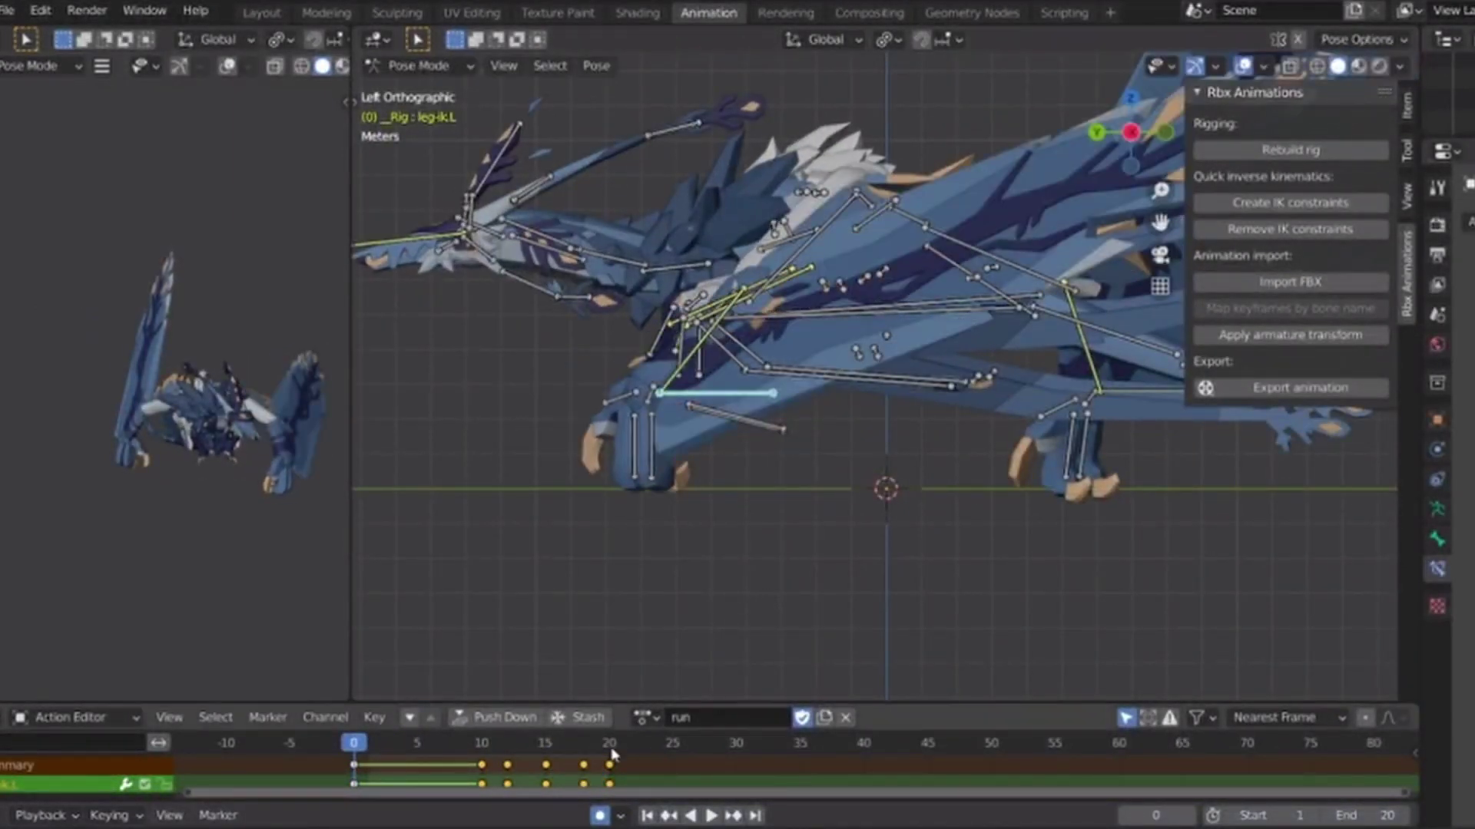
pyautogui.press('g')
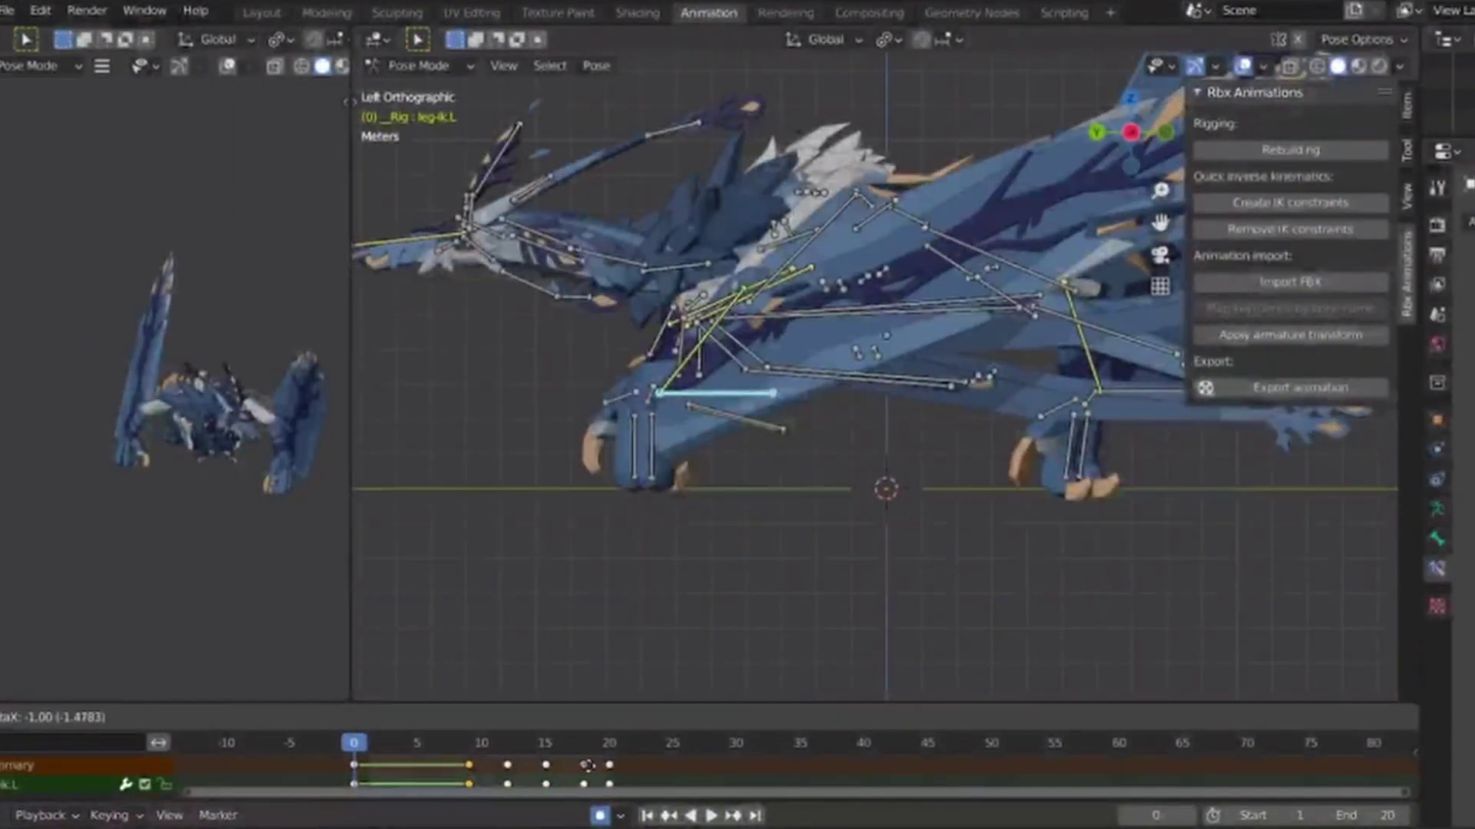
pyautogui.press('space')
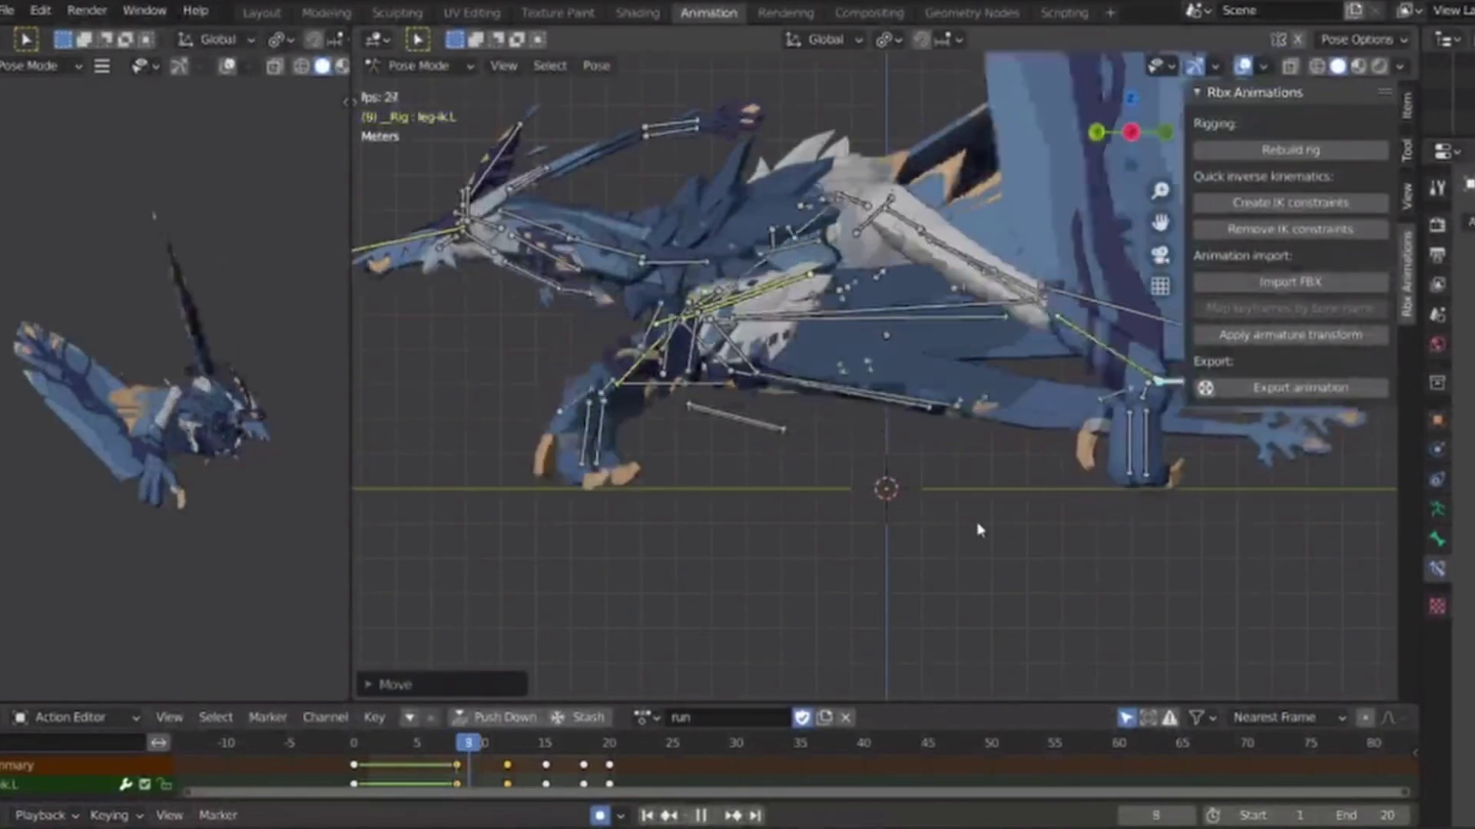
# Review the stride from above, then reposition leg-ik.L at frame 10 in the left view and replay it.
pyautogui.moveTo(1019, 453); pyautogui.dragTo(1143, 173, button='middle')
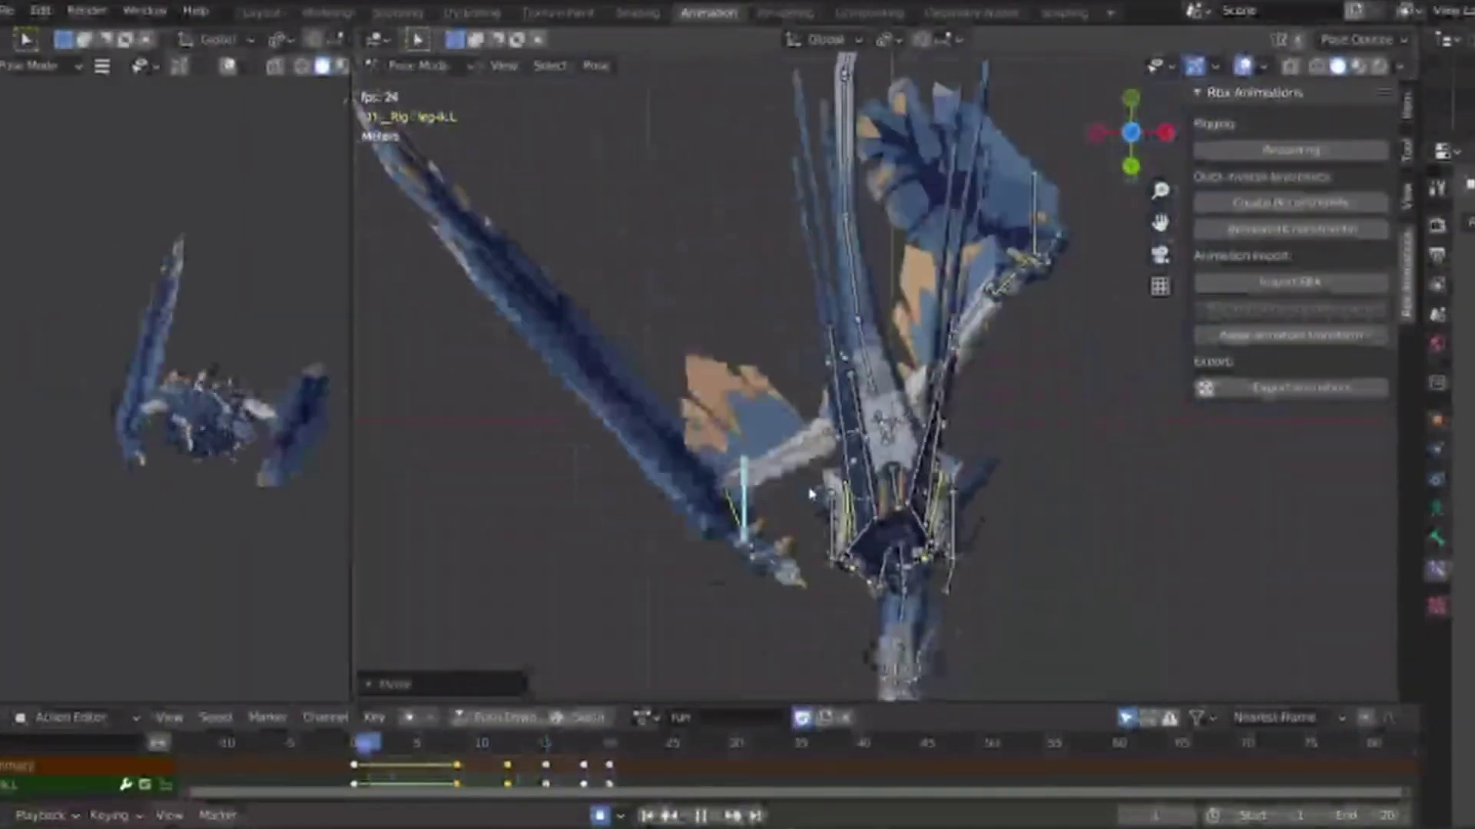
pyautogui.click(1097, 132)
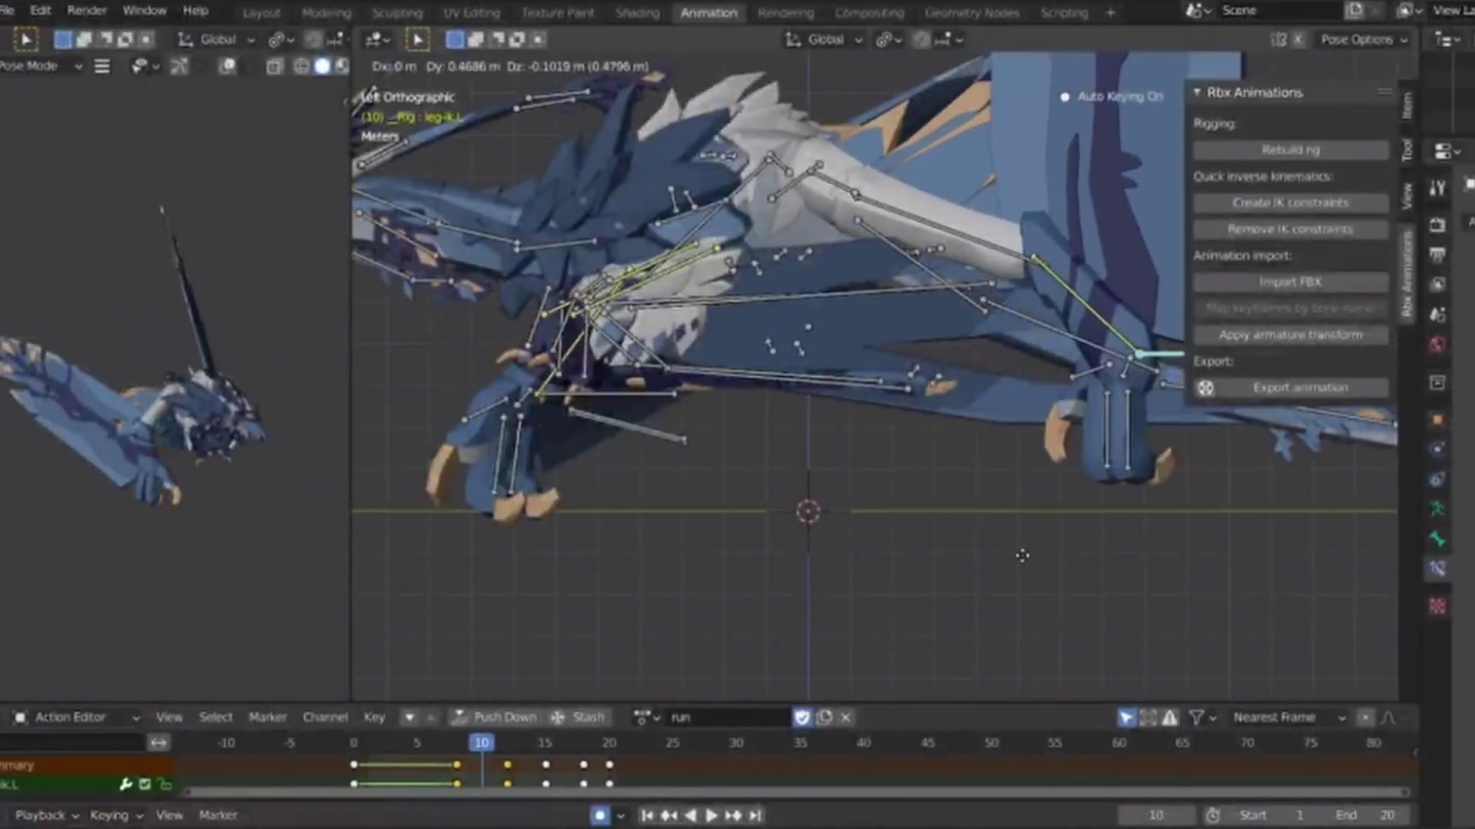
pyautogui.press('space')
pyautogui.press('space')
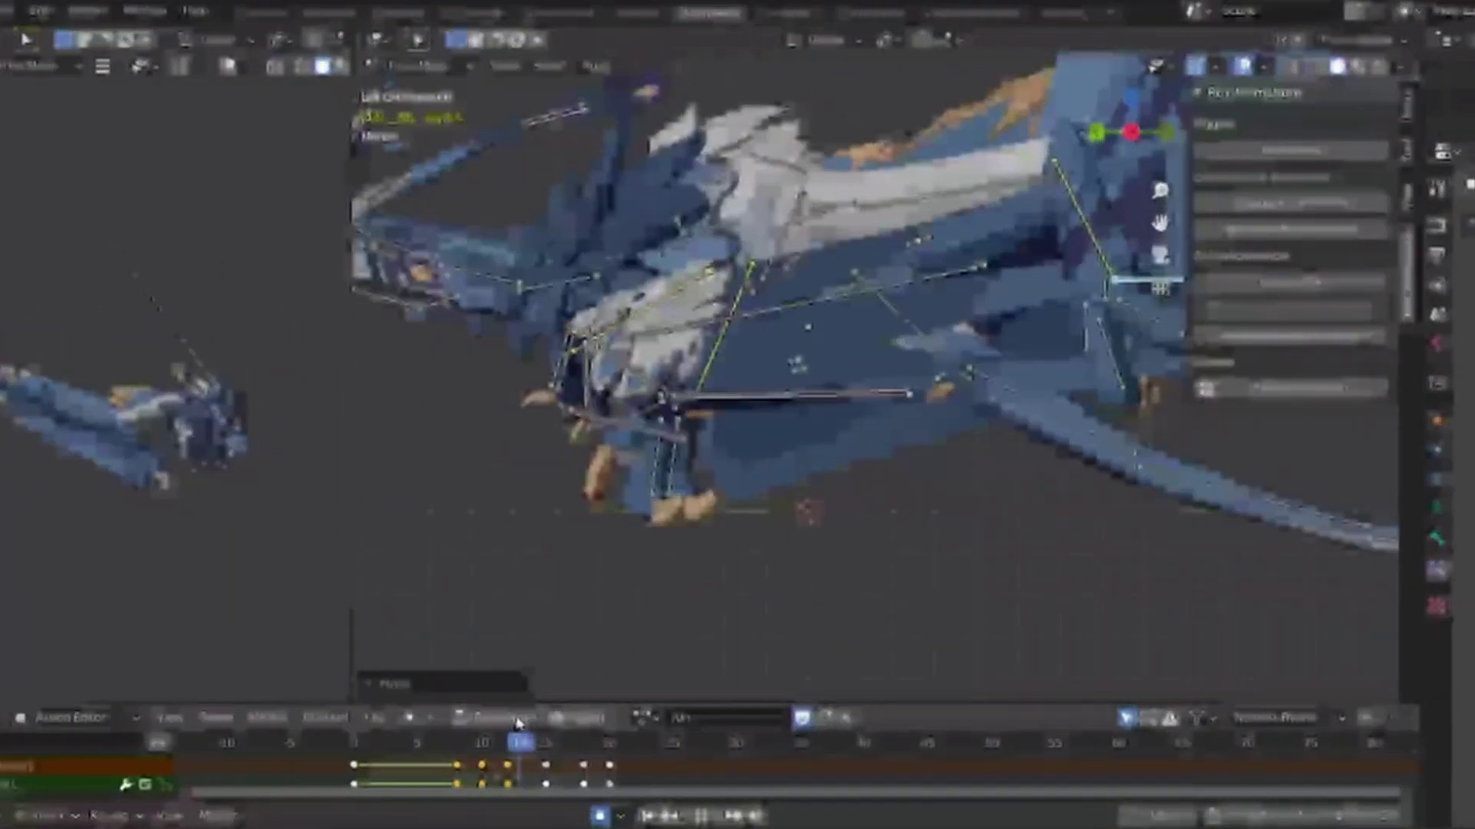
pyautogui.moveTo(302, 760); pyautogui.dragTo(478, 747)
pyautogui.press('space')
pyautogui.click(1075, 394)
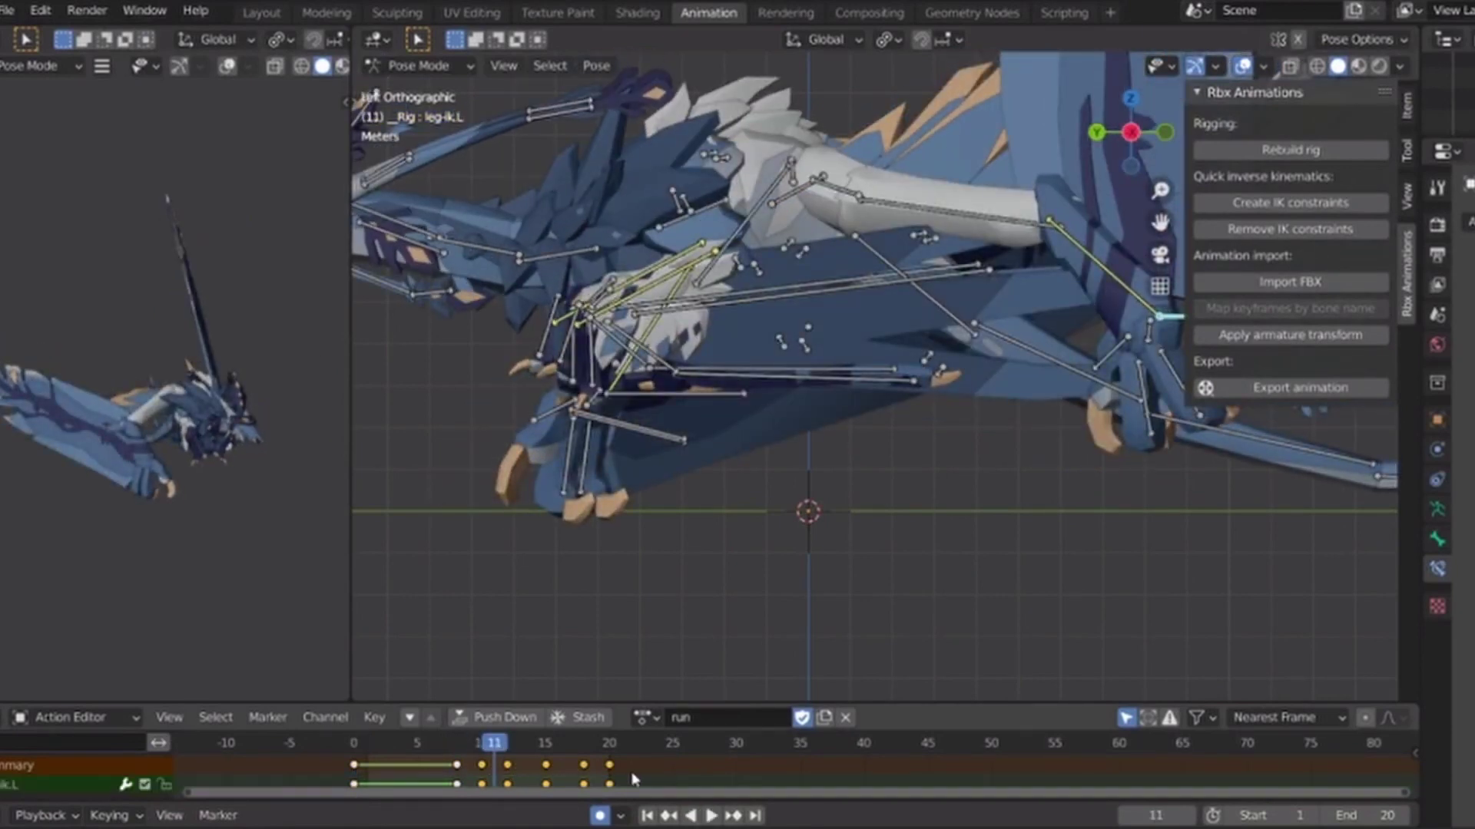
# Check leg-ik.R's keyframes, then reposition leg-ik.L at frame 12 using the front and left views.
pyautogui.click(481, 745)
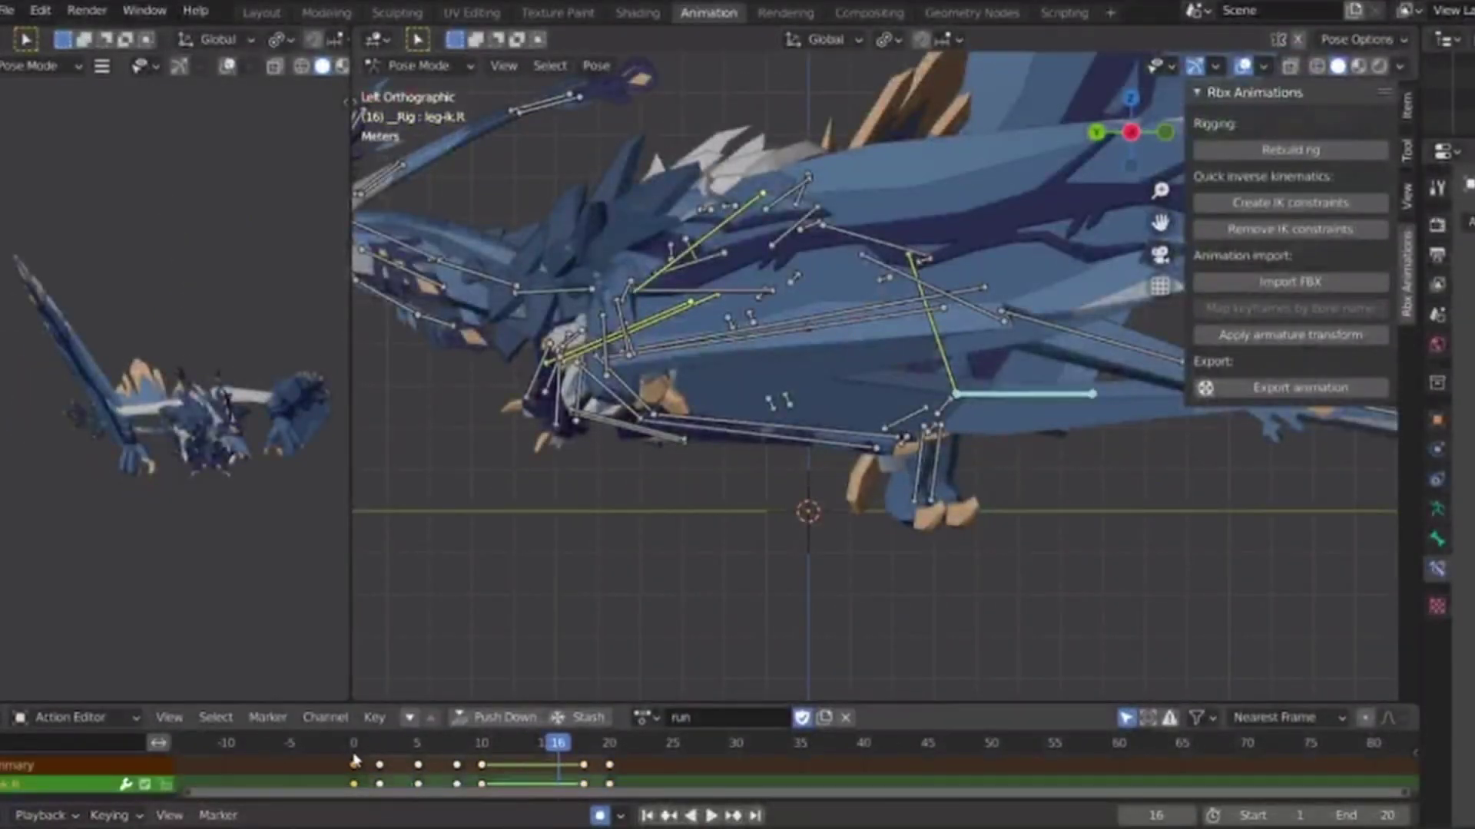
pyautogui.click(354, 761)
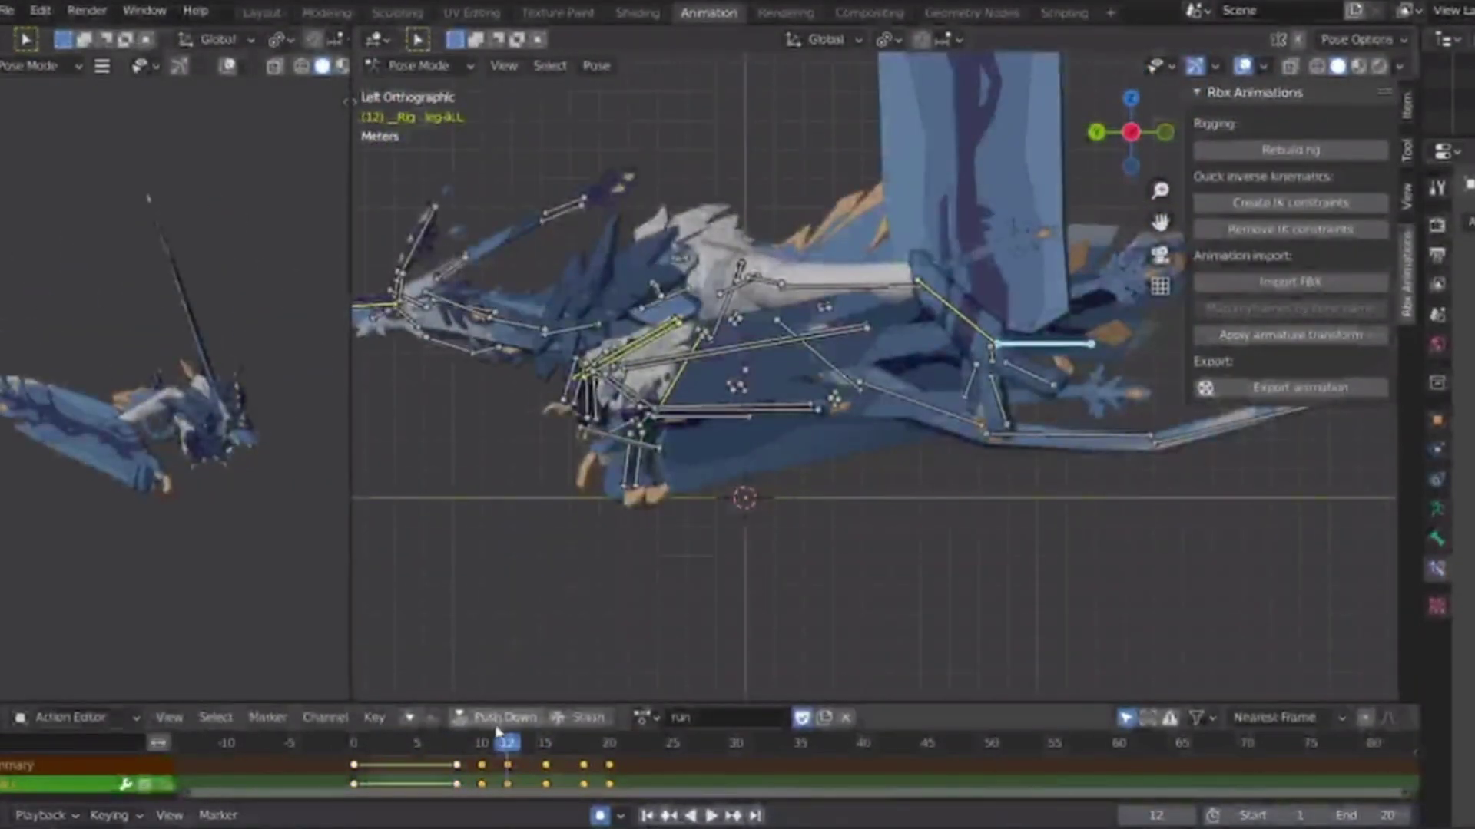
pyautogui.click(446, 759)
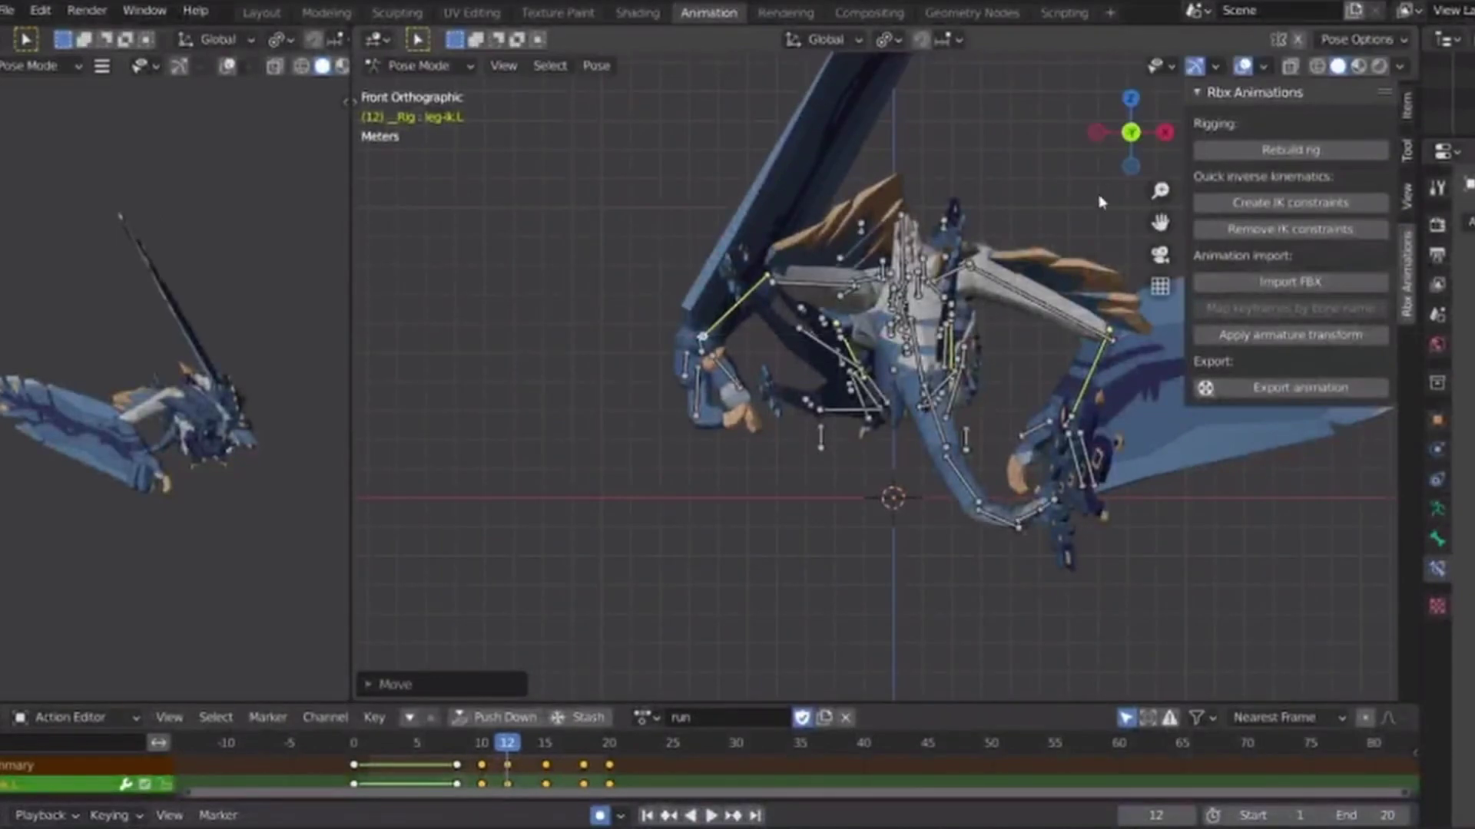
pyautogui.press('ctrl+KP_3')
pyautogui.press('g')
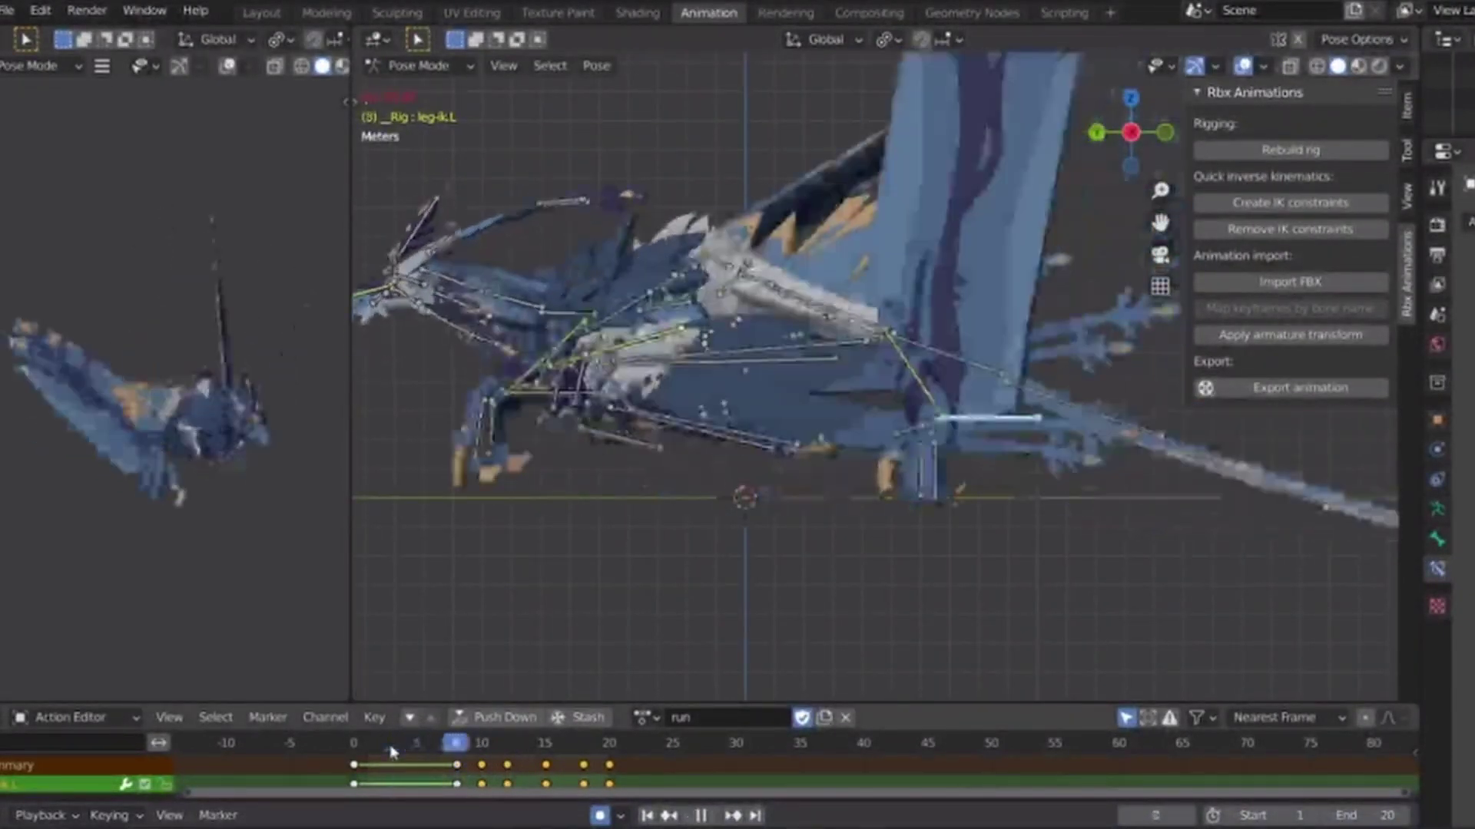
# Refine leg-ik.L's position around frames 10 to 12 and replay the run loop from the left view.
pyautogui.moveTo(483, 747); pyautogui.dragTo(505, 745)
pyautogui.press('g')
pyautogui.click(886, 586)
pyautogui.press('g')
pyautogui.click(472, 762)
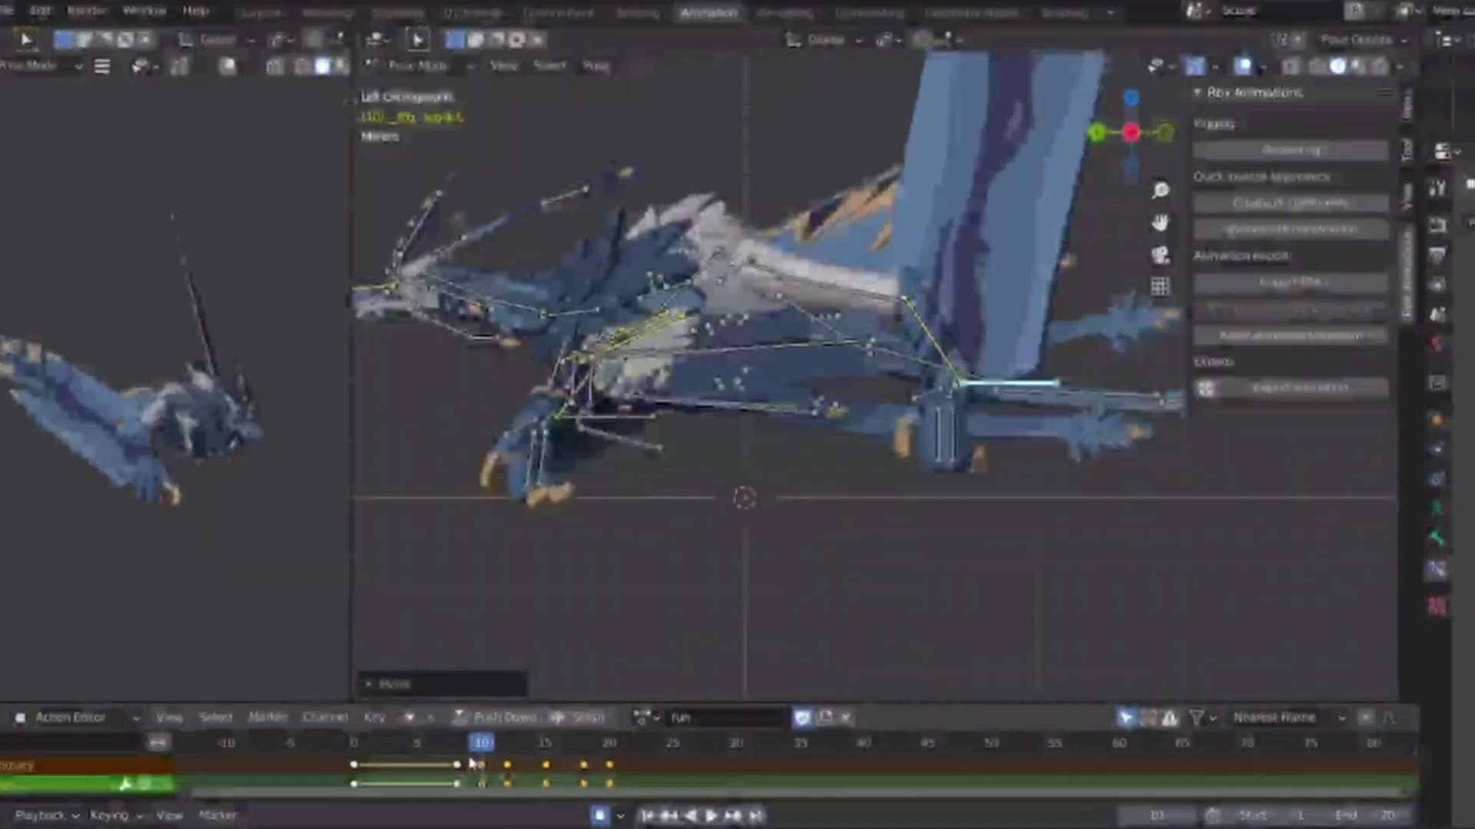
pyautogui.press('space')
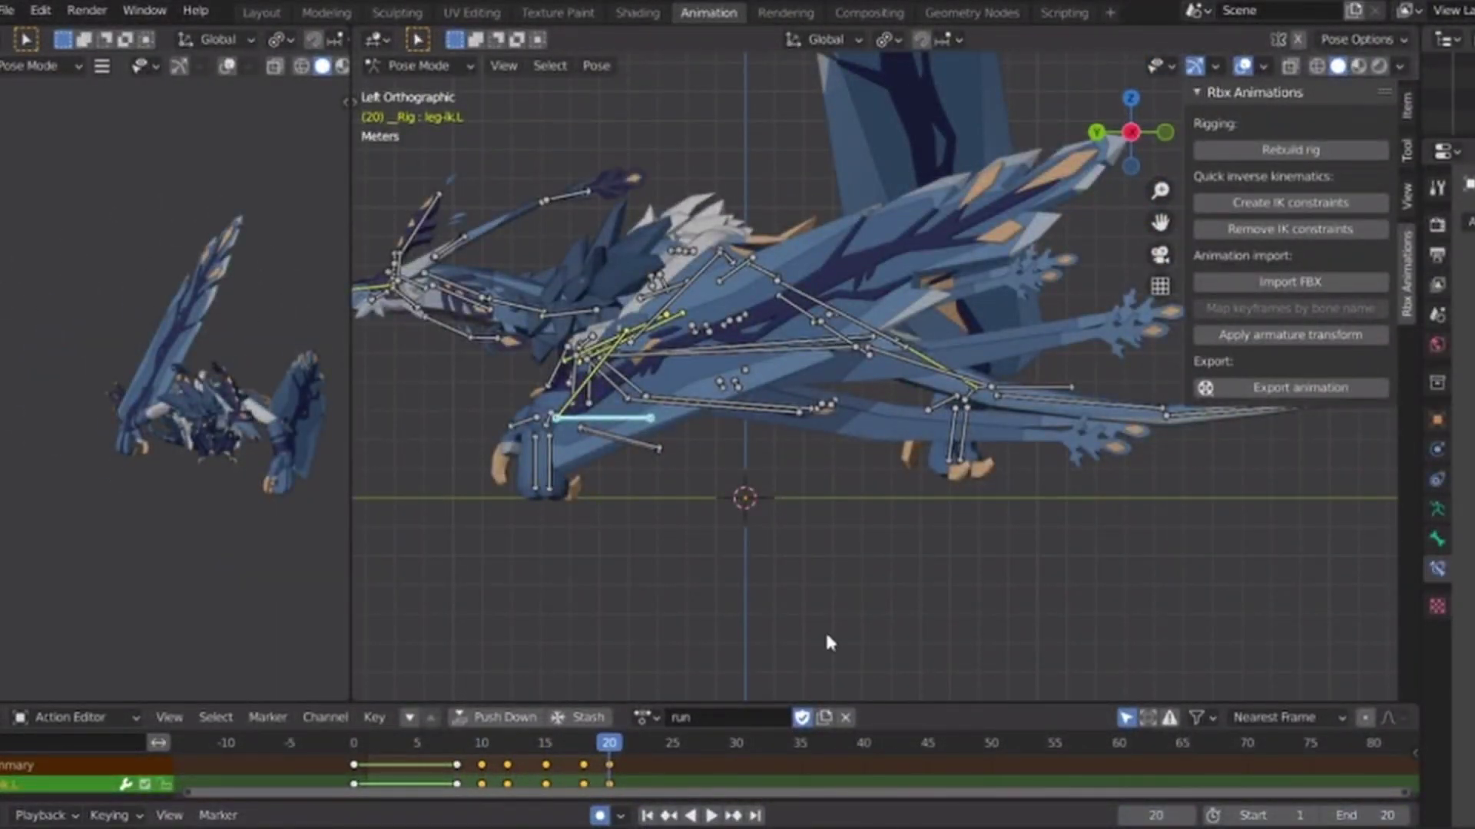
# Copy leg-ik.L's frame 0 keyframe to frame 20 and replay the run loop from the left view.
pyautogui.scroll(2, 827, 643)
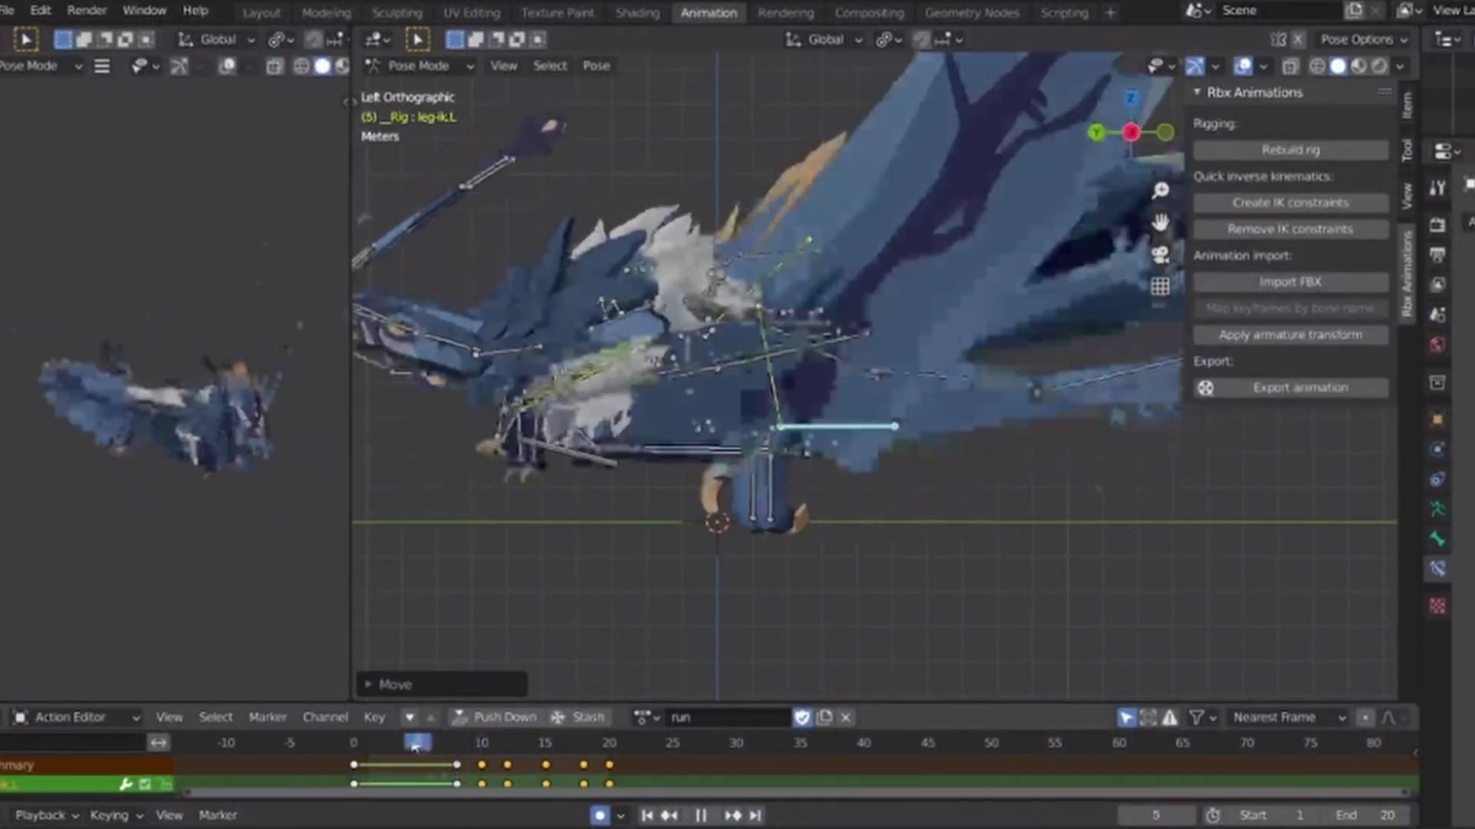
pyautogui.moveTo(415, 745); pyautogui.dragTo(615, 692)
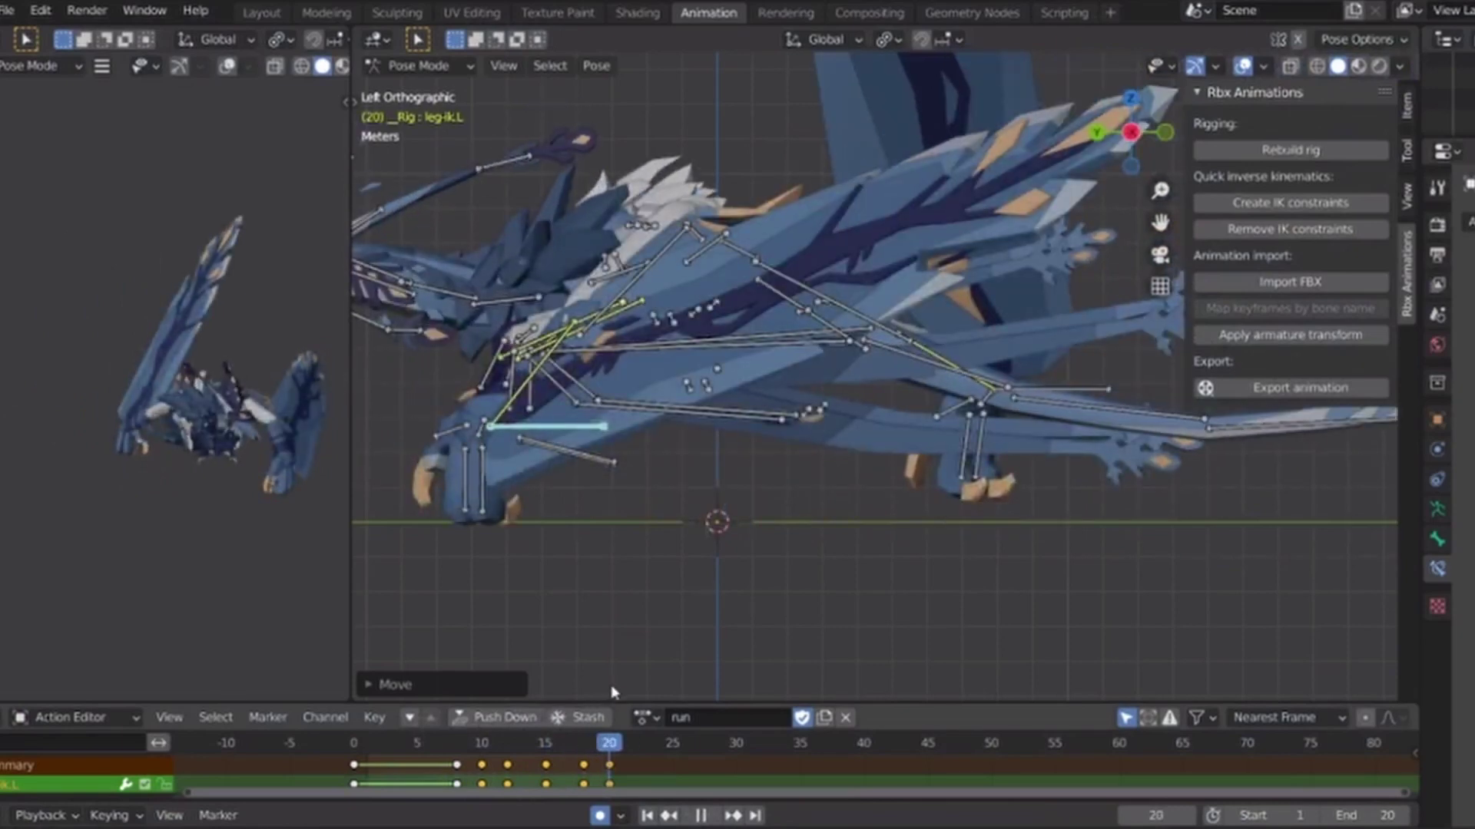
pyautogui.click(356, 771)
pyautogui.press('space')
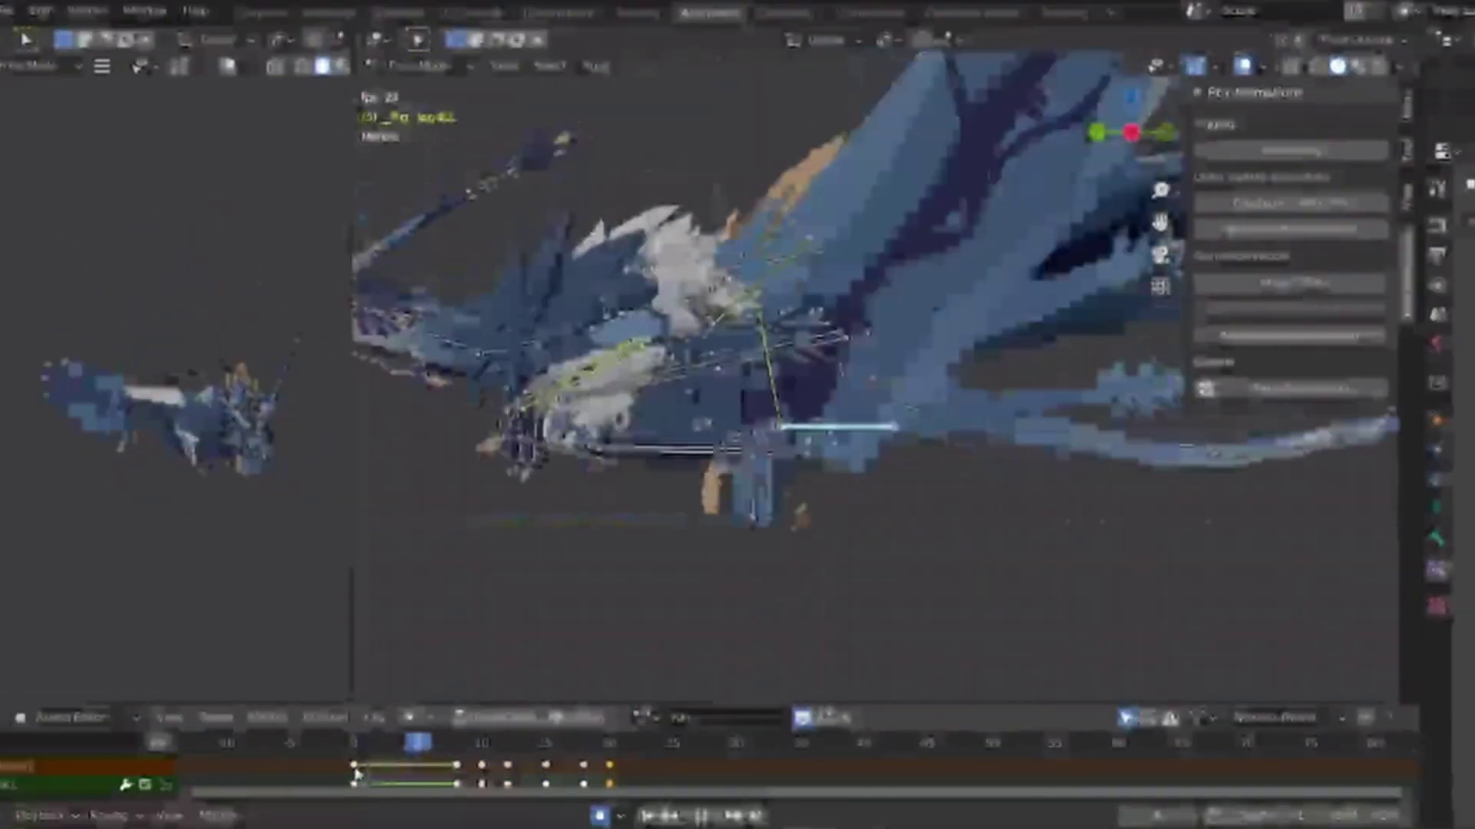
pyautogui.press('space')
pyautogui.press('space')
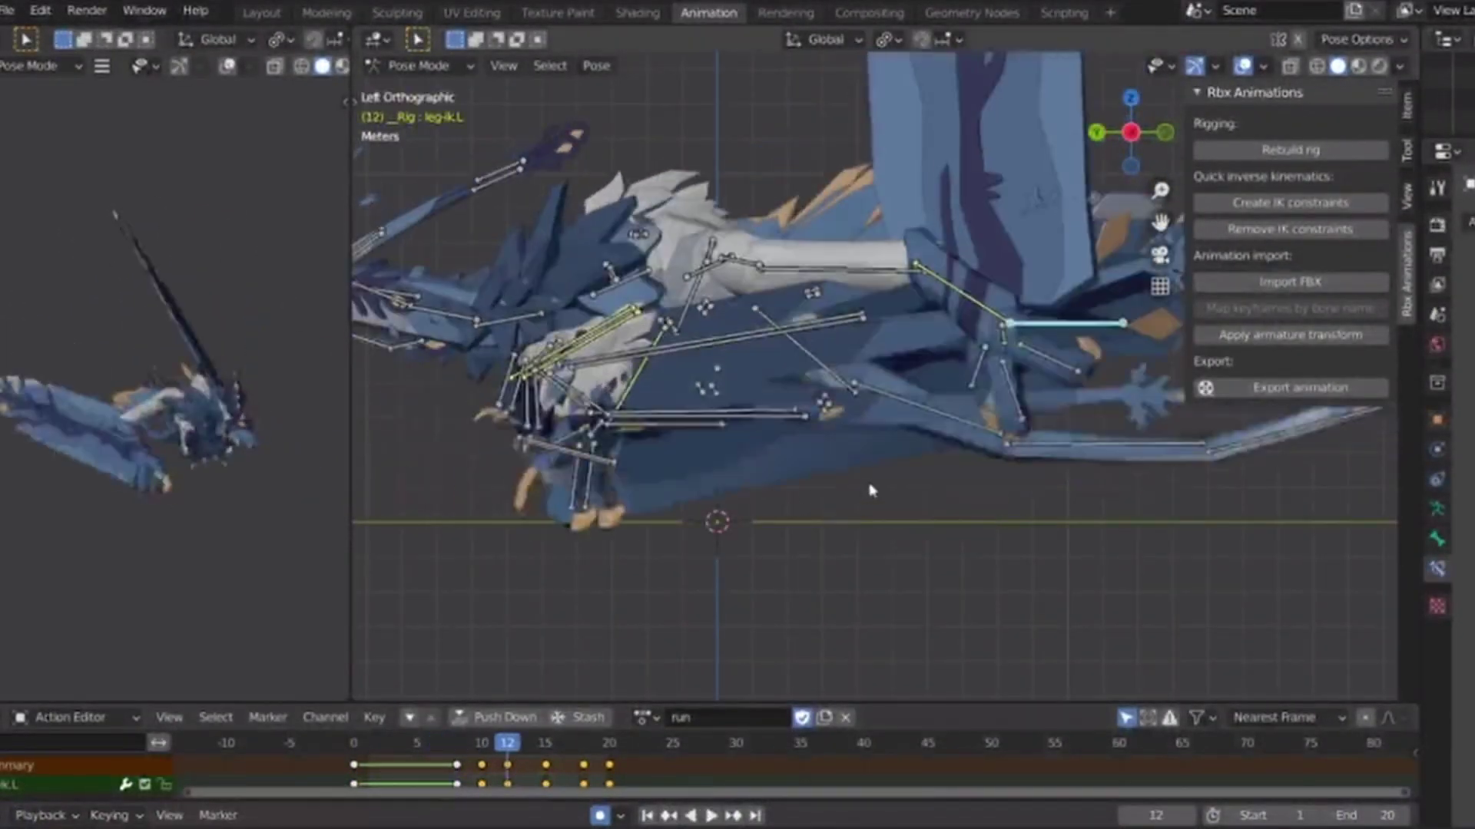
pyautogui.press('space')
# Match leg-ik.R's frame 20 keyframe to its frame 0 position and replay the run loop.
pyautogui.click(1019, 419)
pyautogui.moveTo(395, 744); pyautogui.dragTo(354, 758)
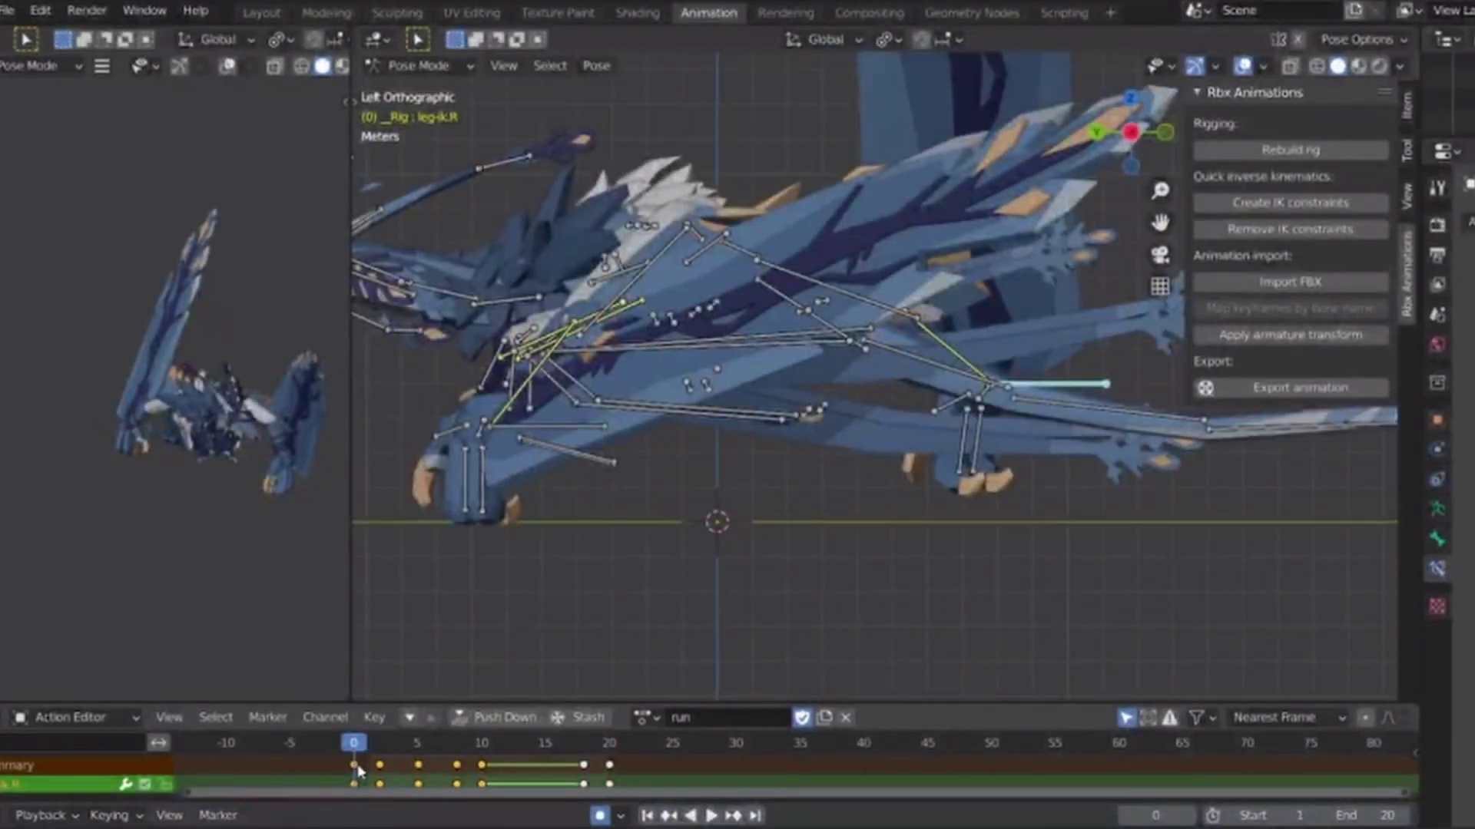
pyautogui.click(609, 765)
pyautogui.press('space')
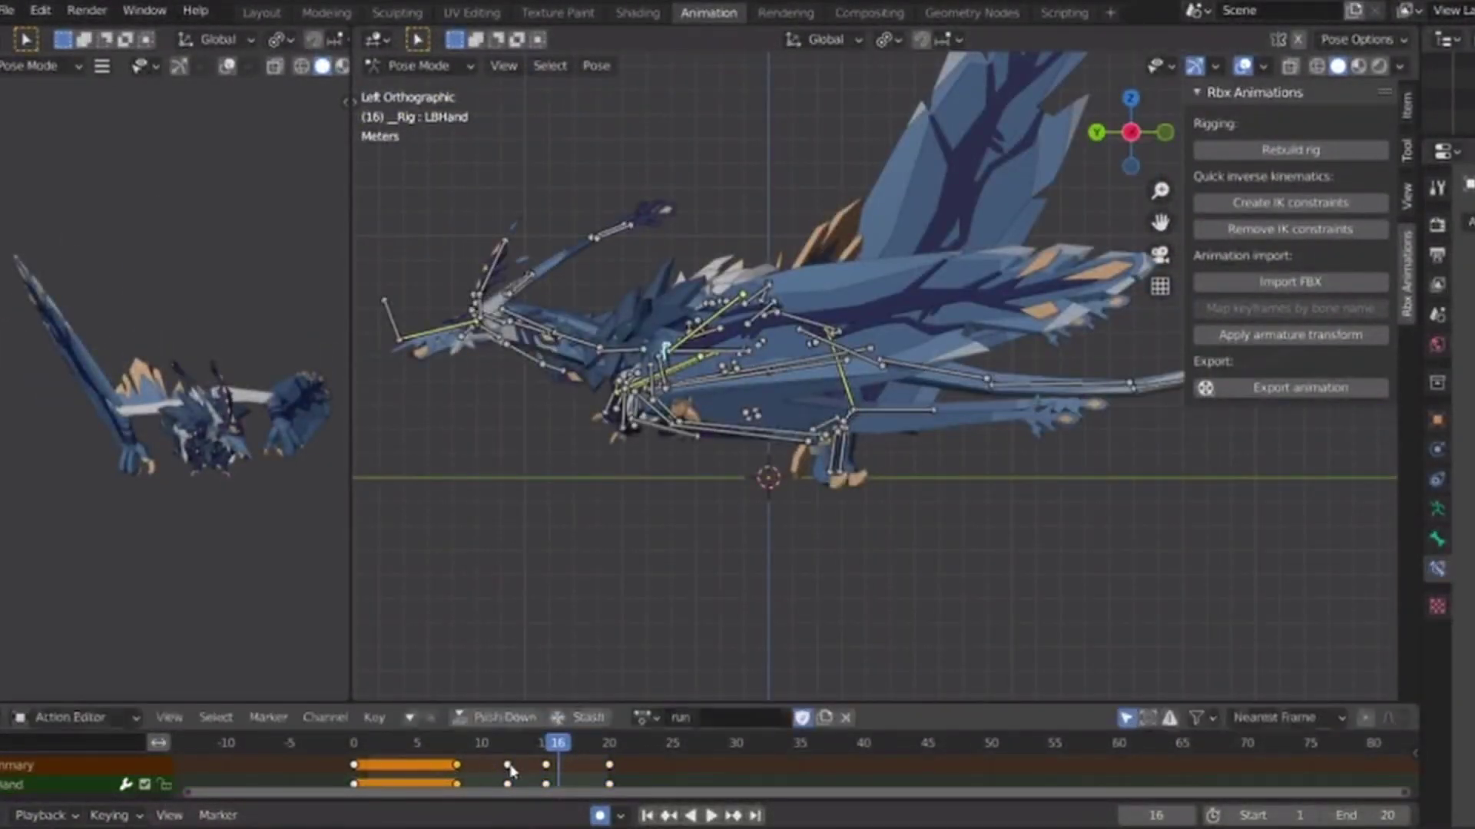
# Move the left back fingers' keyframe at frame 10 to frame 8 and replay the loop.
pyautogui.moveTo(517, 733); pyautogui.dragTo(481, 749)
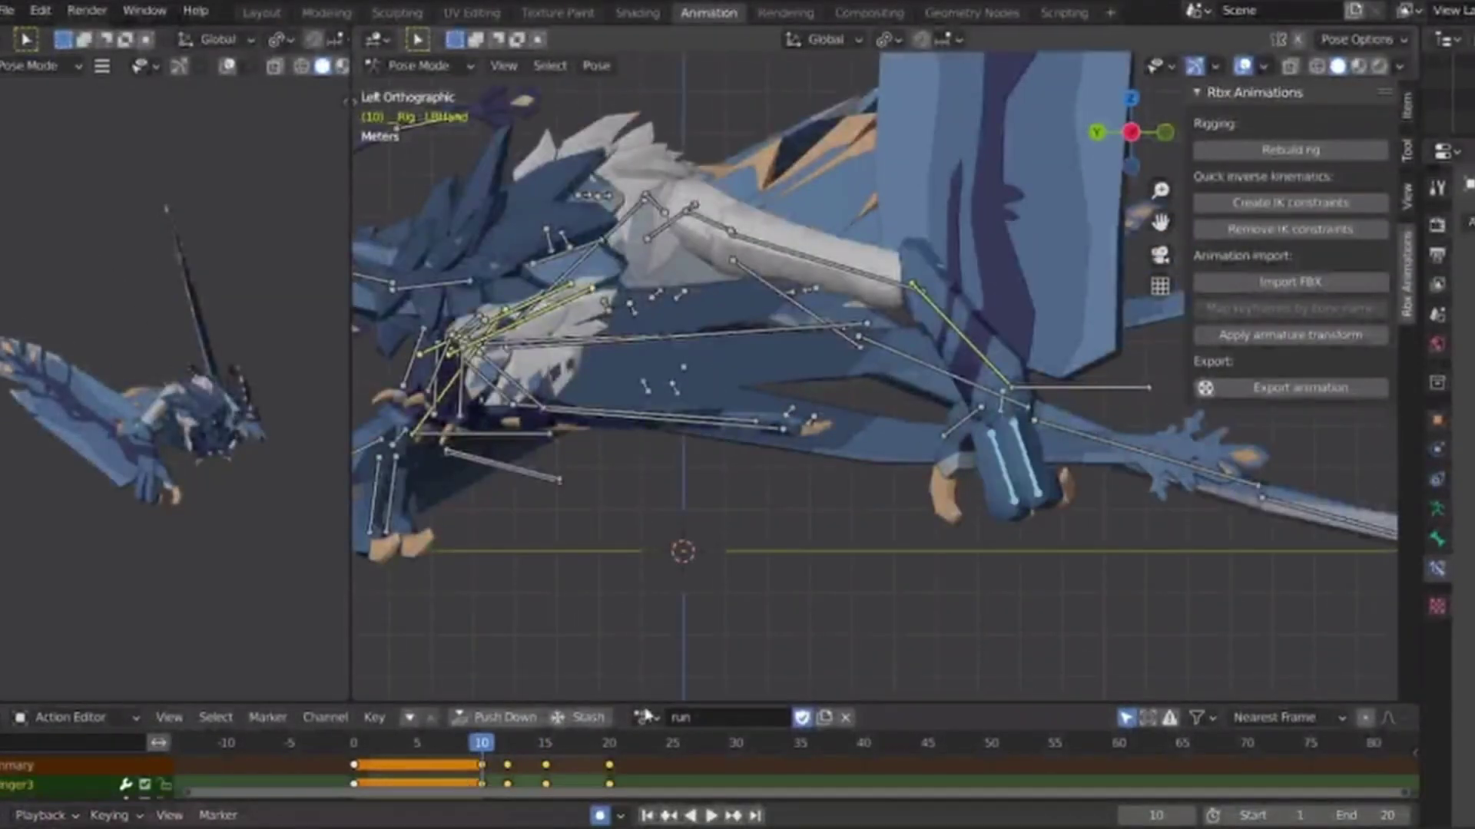
pyautogui.press('g')
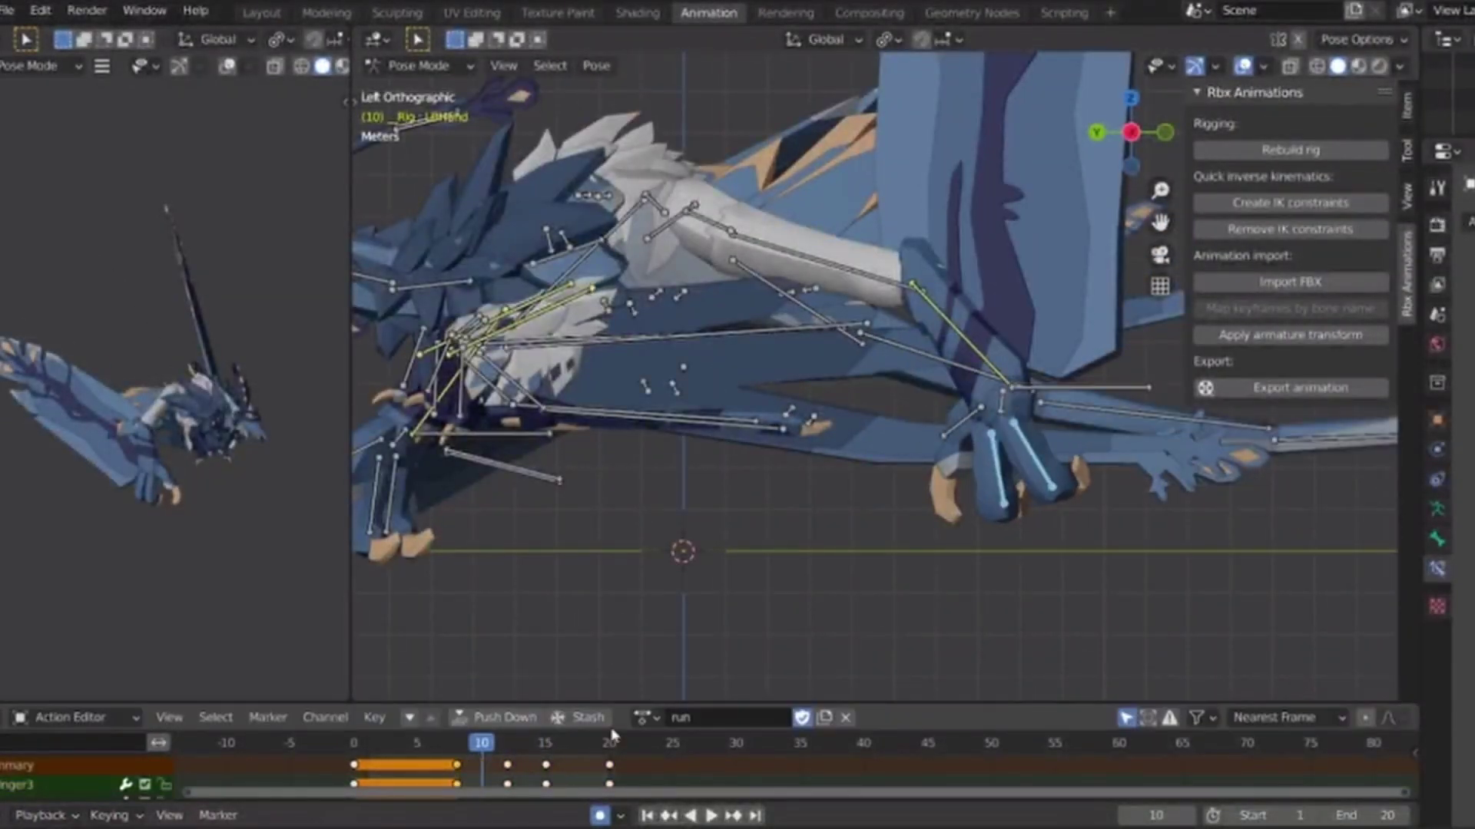
pyautogui.press('space')
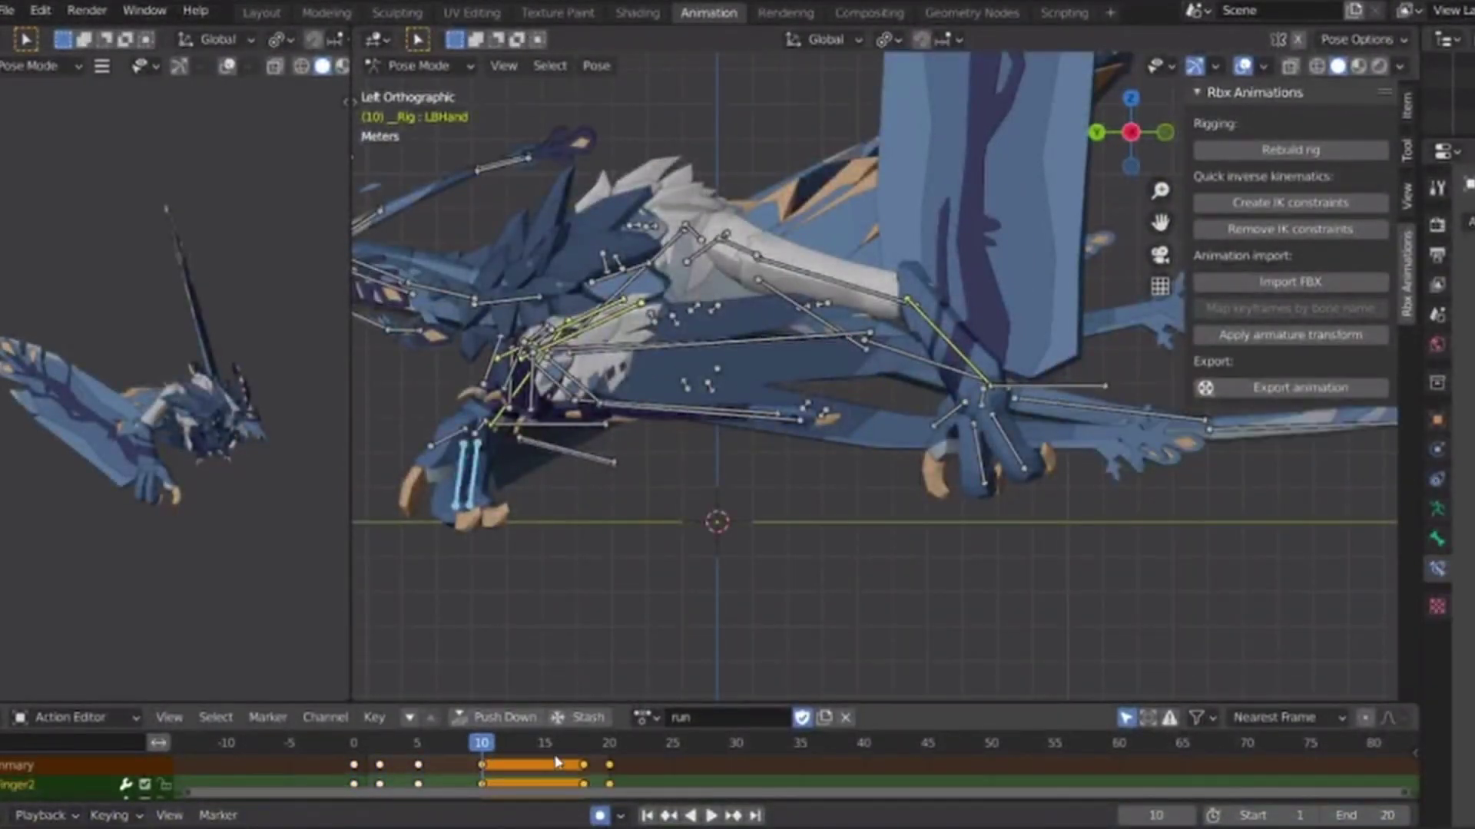
# Check the left and right back fingers' poses at frame 20 and play the loop.
pyautogui.moveTo(561, 748); pyautogui.dragTo(641, 749)
pyautogui.click(486, 513)
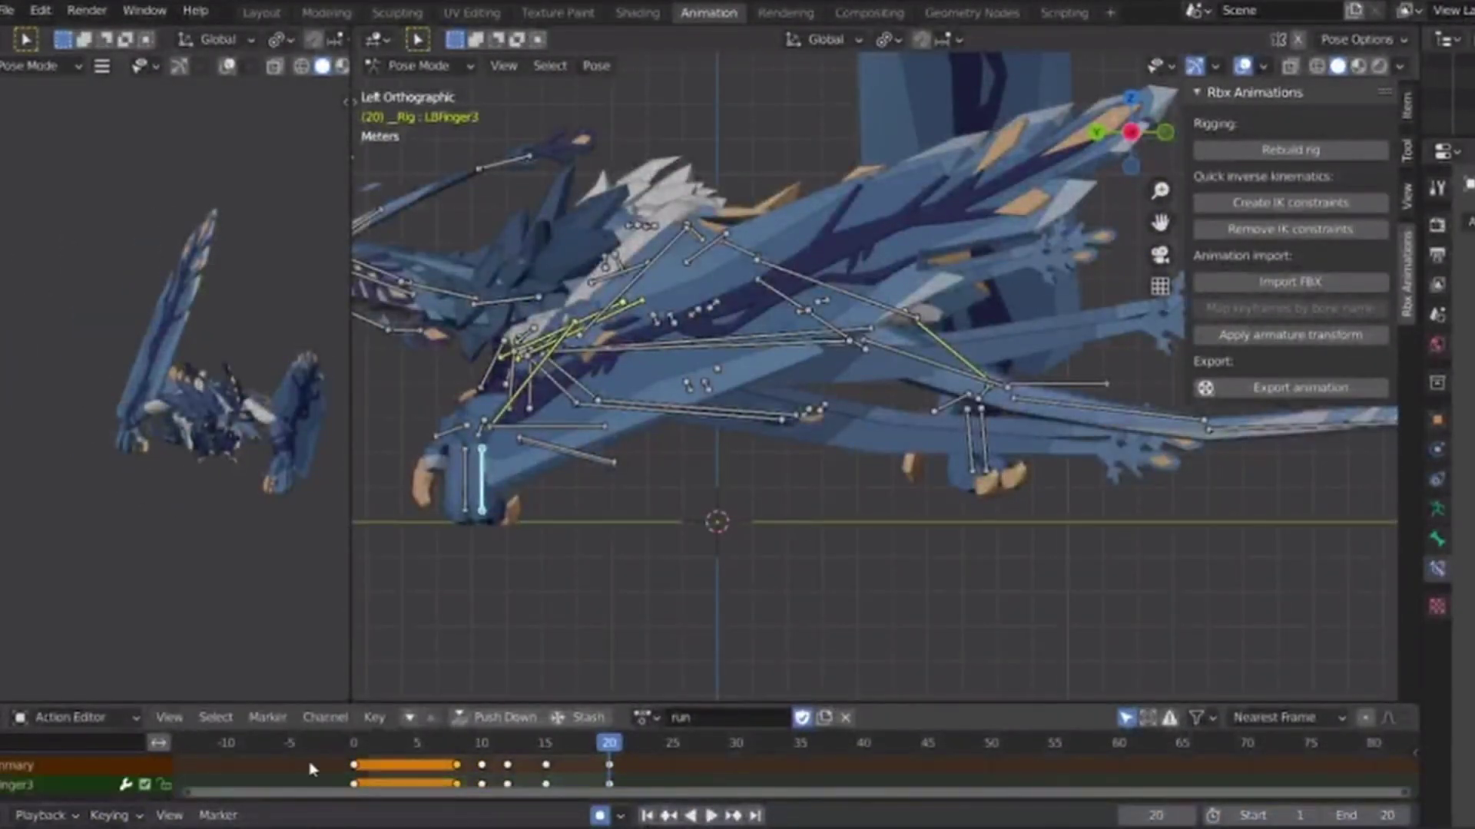
pyautogui.click(983, 437)
pyautogui.press('space')
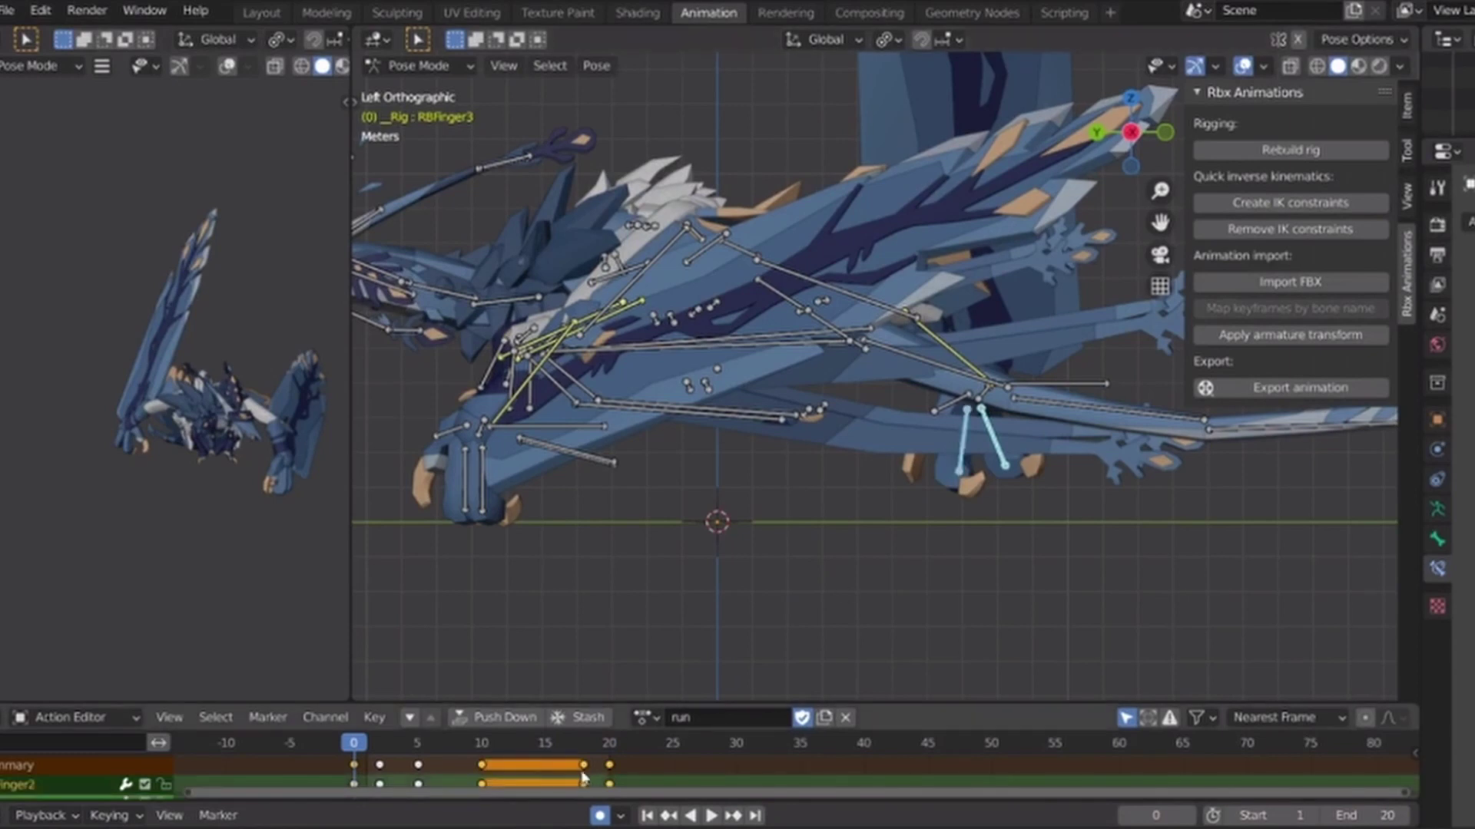
pyautogui.click(353, 764)
pyautogui.click(483, 746)
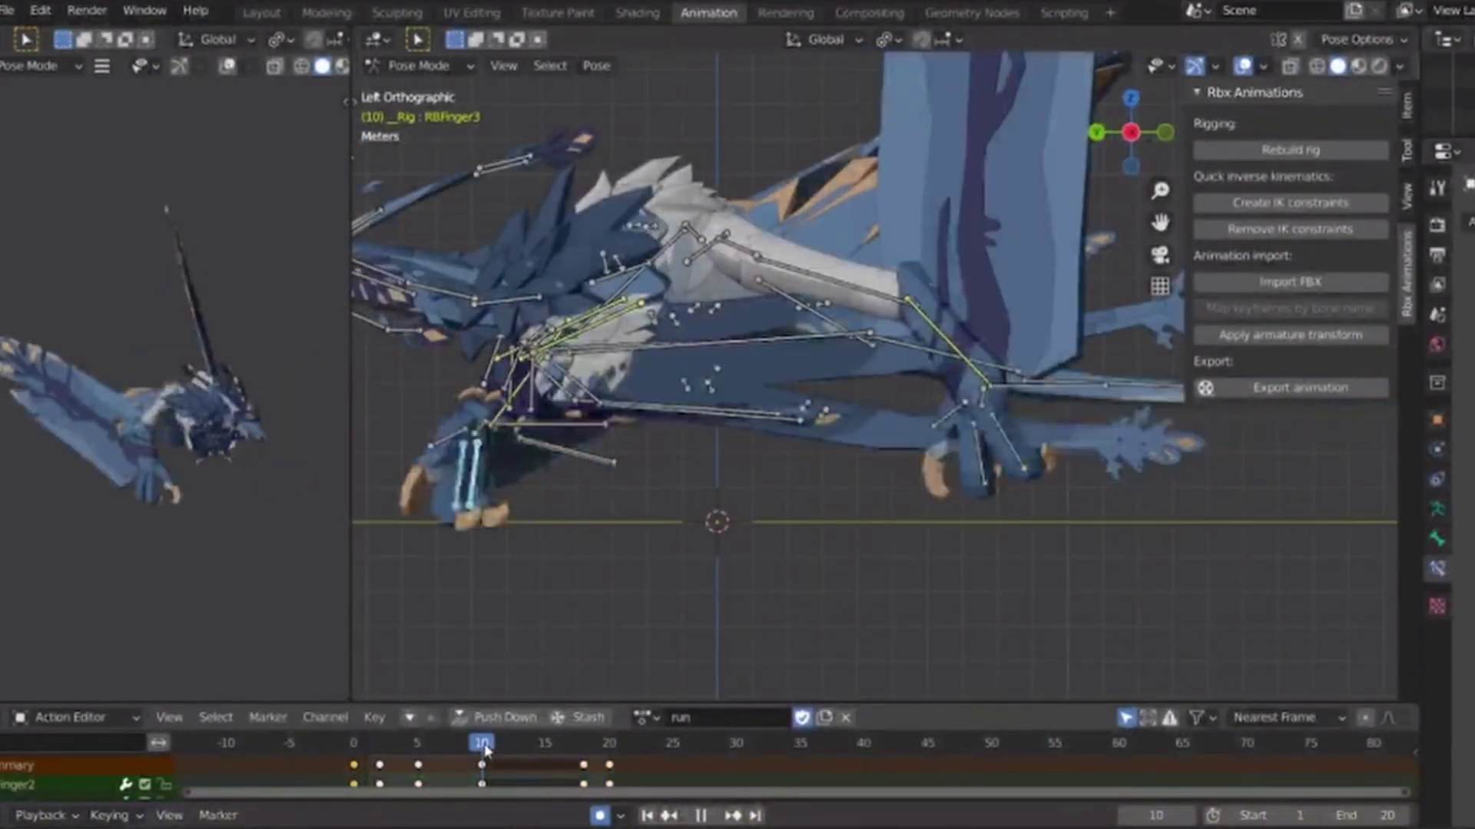
pyautogui.hotkey('ctrl', 'z')
pyautogui.hotkey('ctrl', 'z')
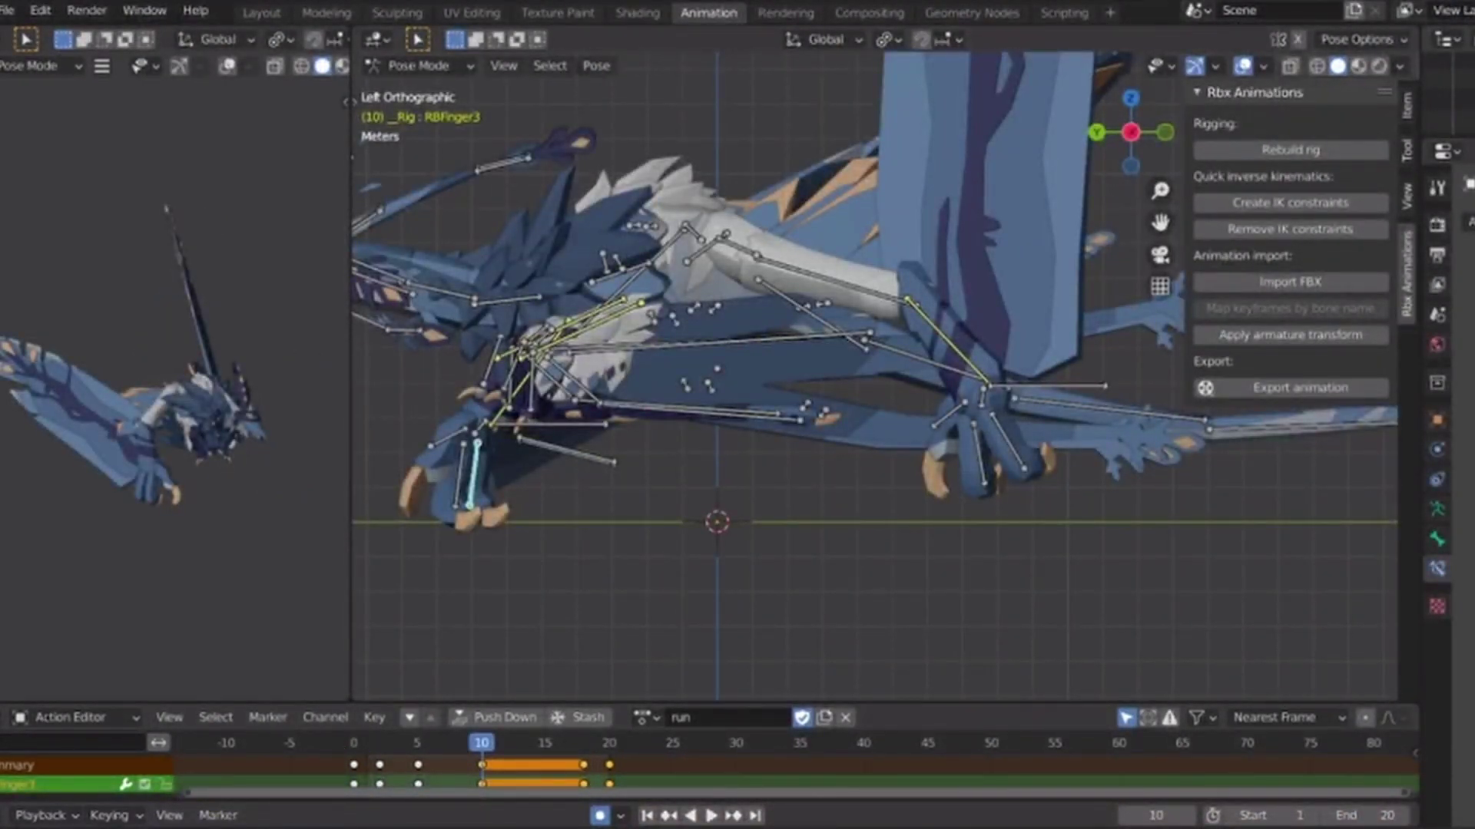
# Replay the loop and examine the left back fingers' poses and keyframes around frames 10 to 12.
pyautogui.press('space')
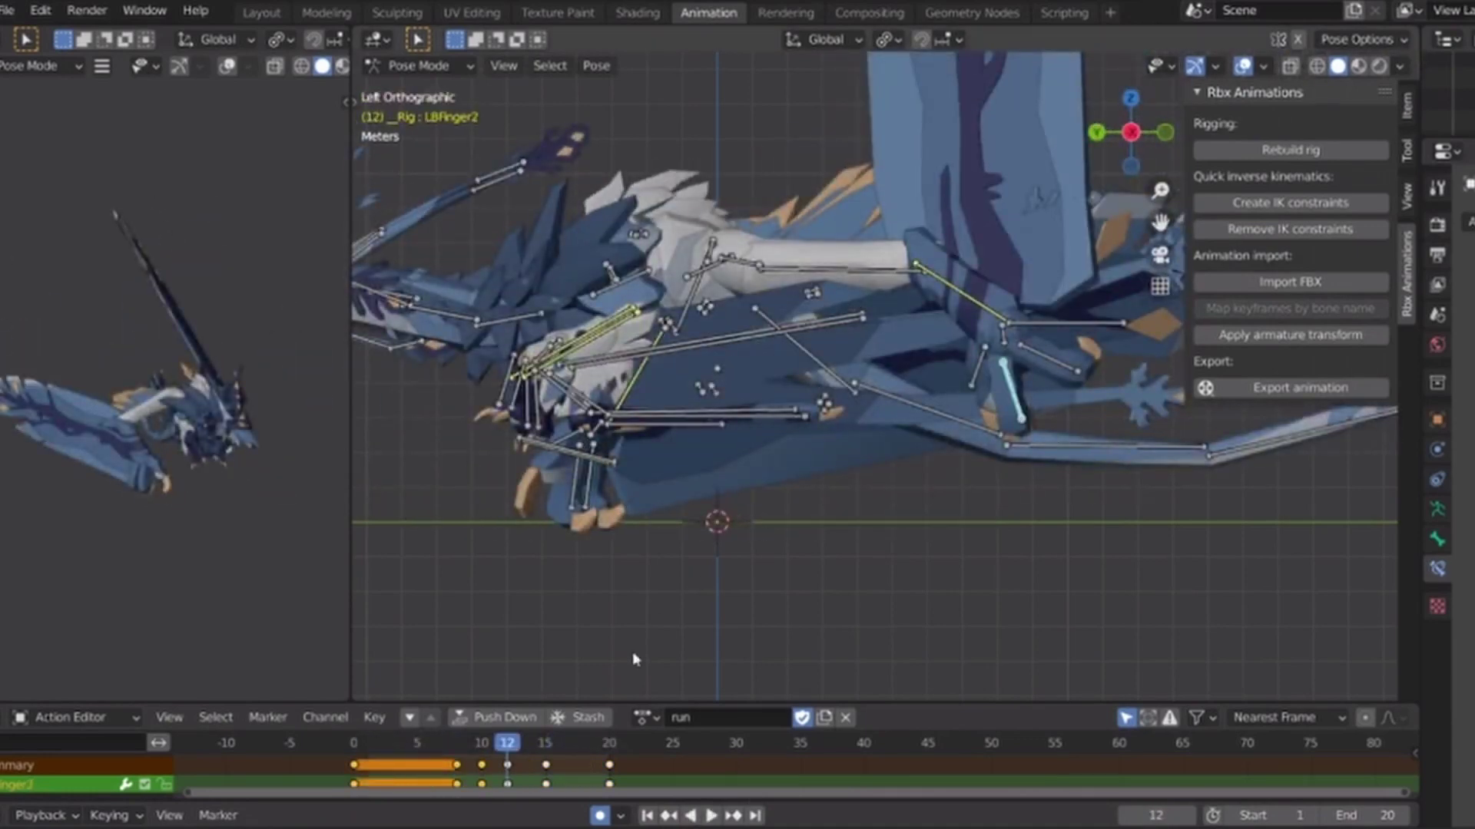
pyautogui.press('space')
pyautogui.press('space')
pyautogui.press('space')
pyautogui.press('space')
pyautogui.moveTo(484, 746); pyautogui.dragTo(475, 749)
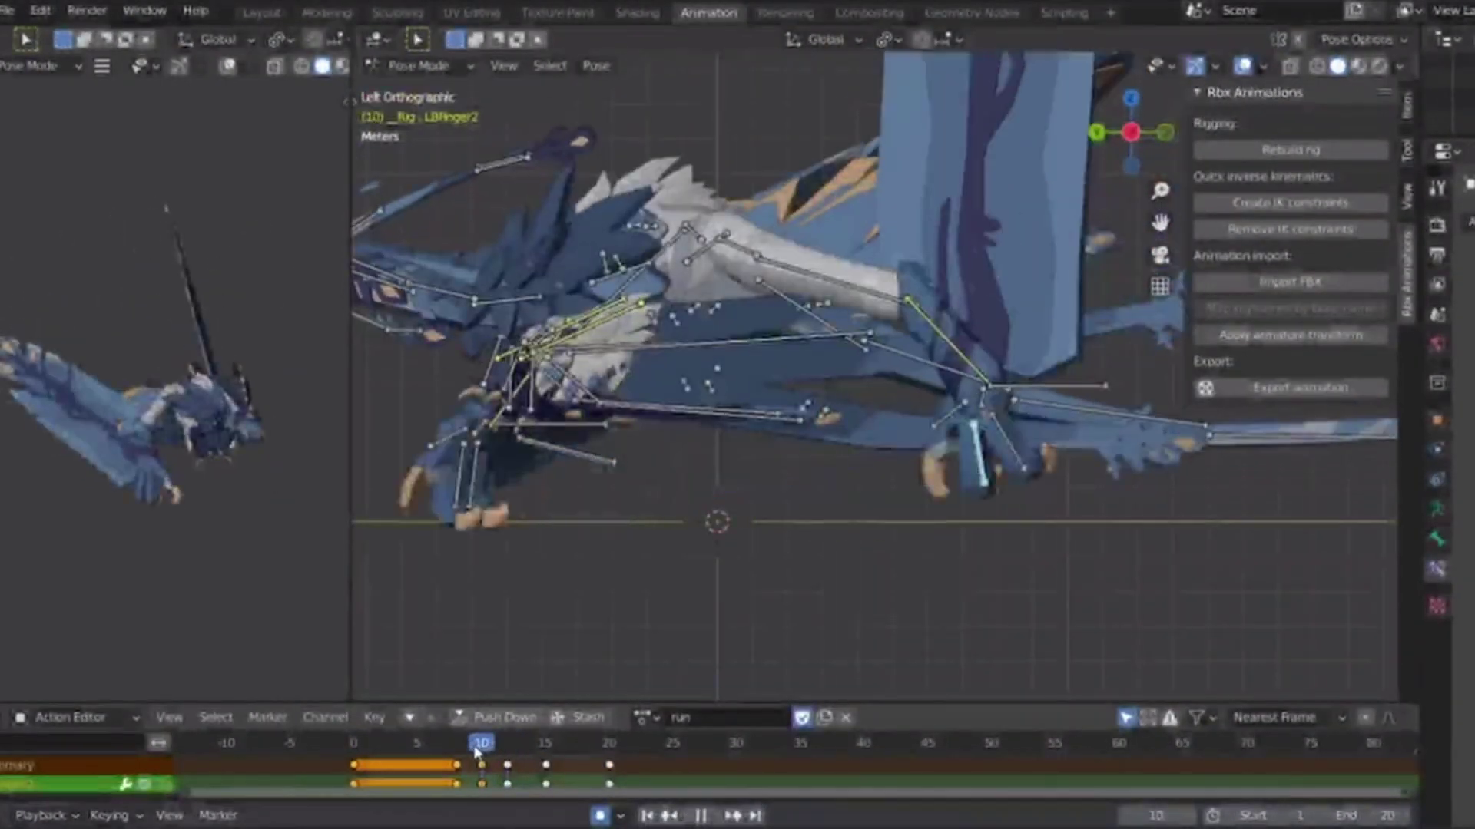
pyautogui.press('space')
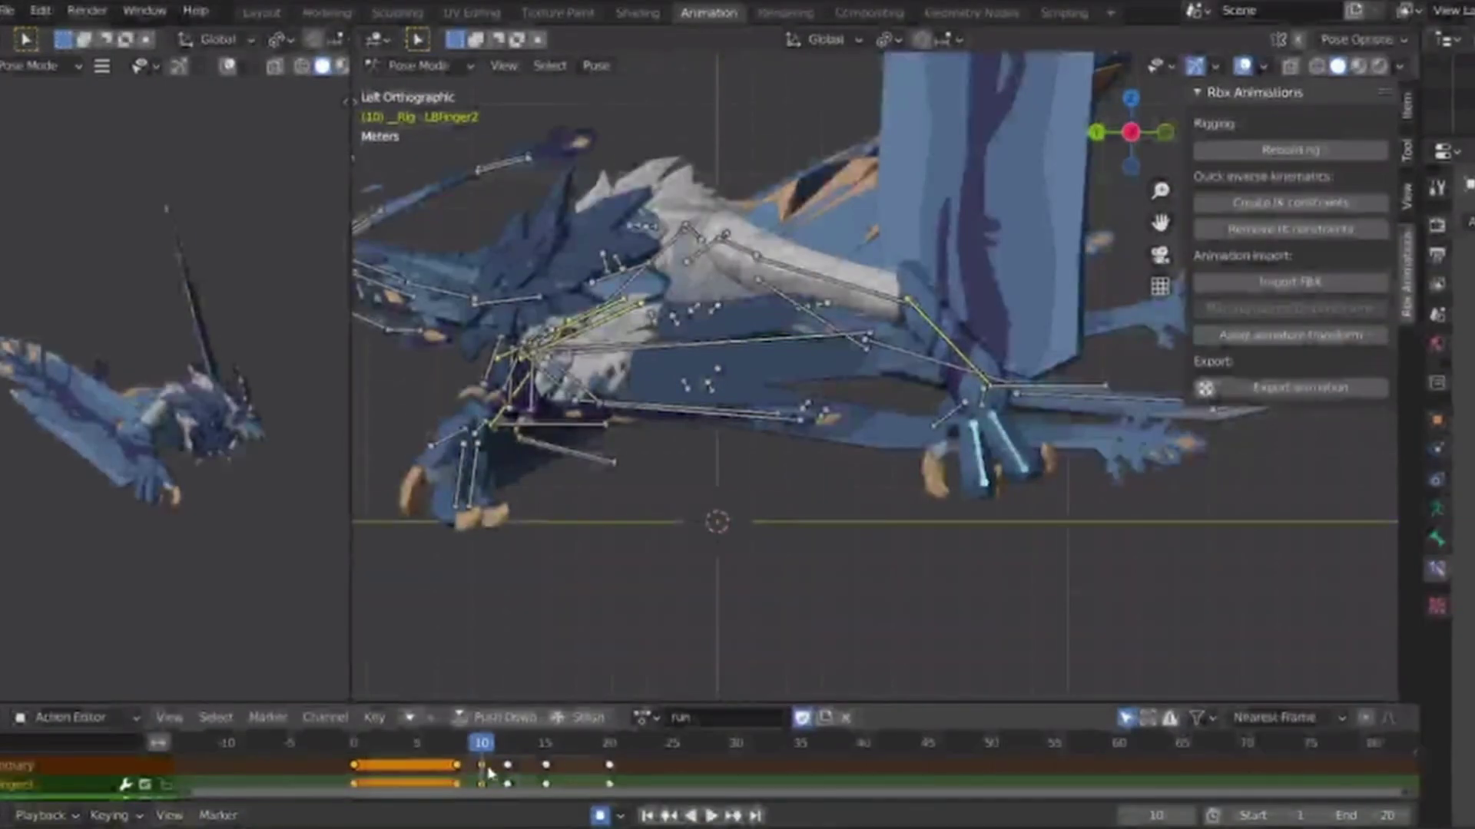
# Rotate the right back fingers at frame 20 to match their frame 0 pose.
pyautogui.click(380, 743)
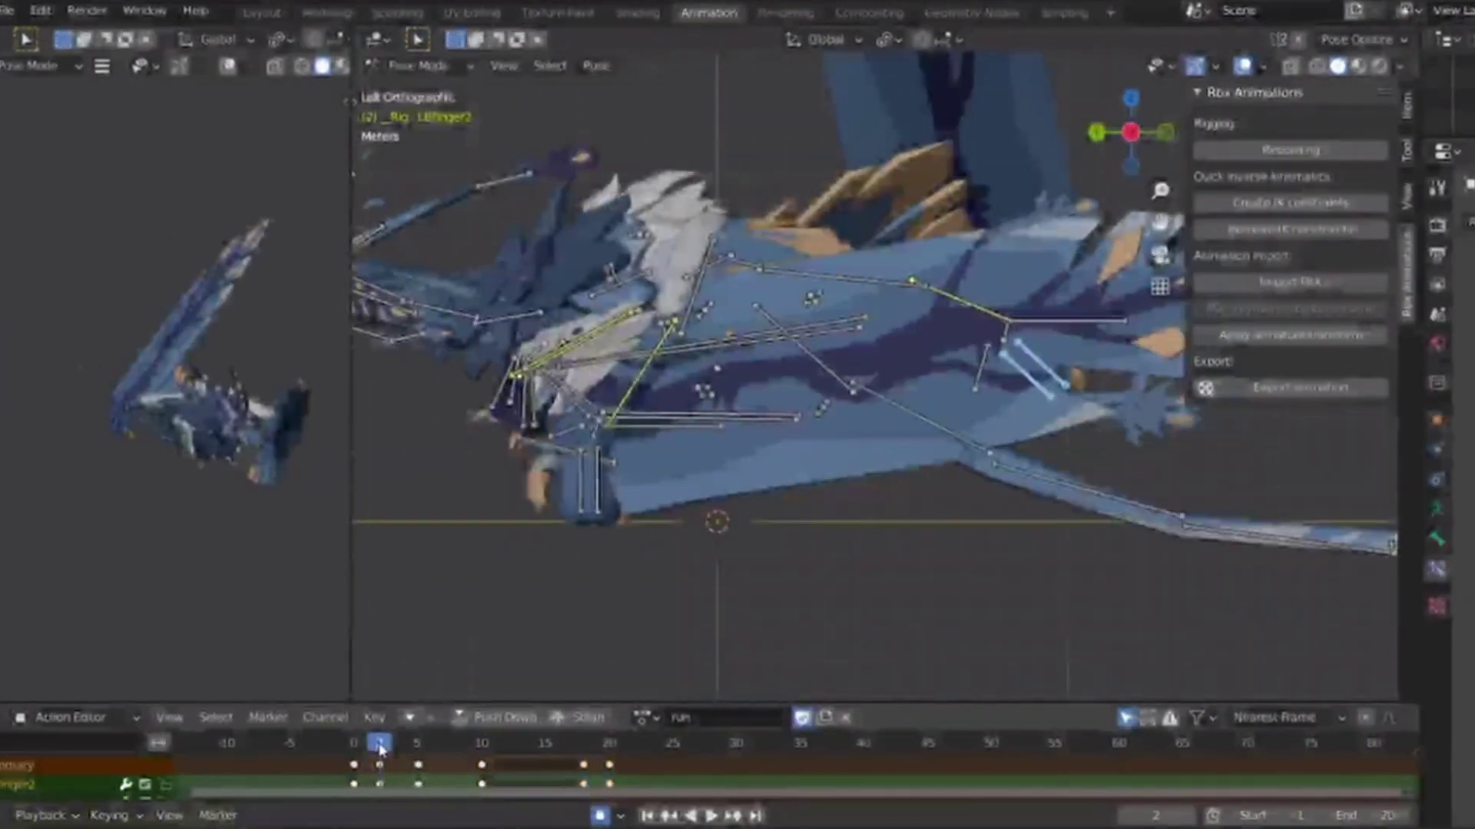
pyautogui.moveTo(377, 749); pyautogui.dragTo(614, 741)
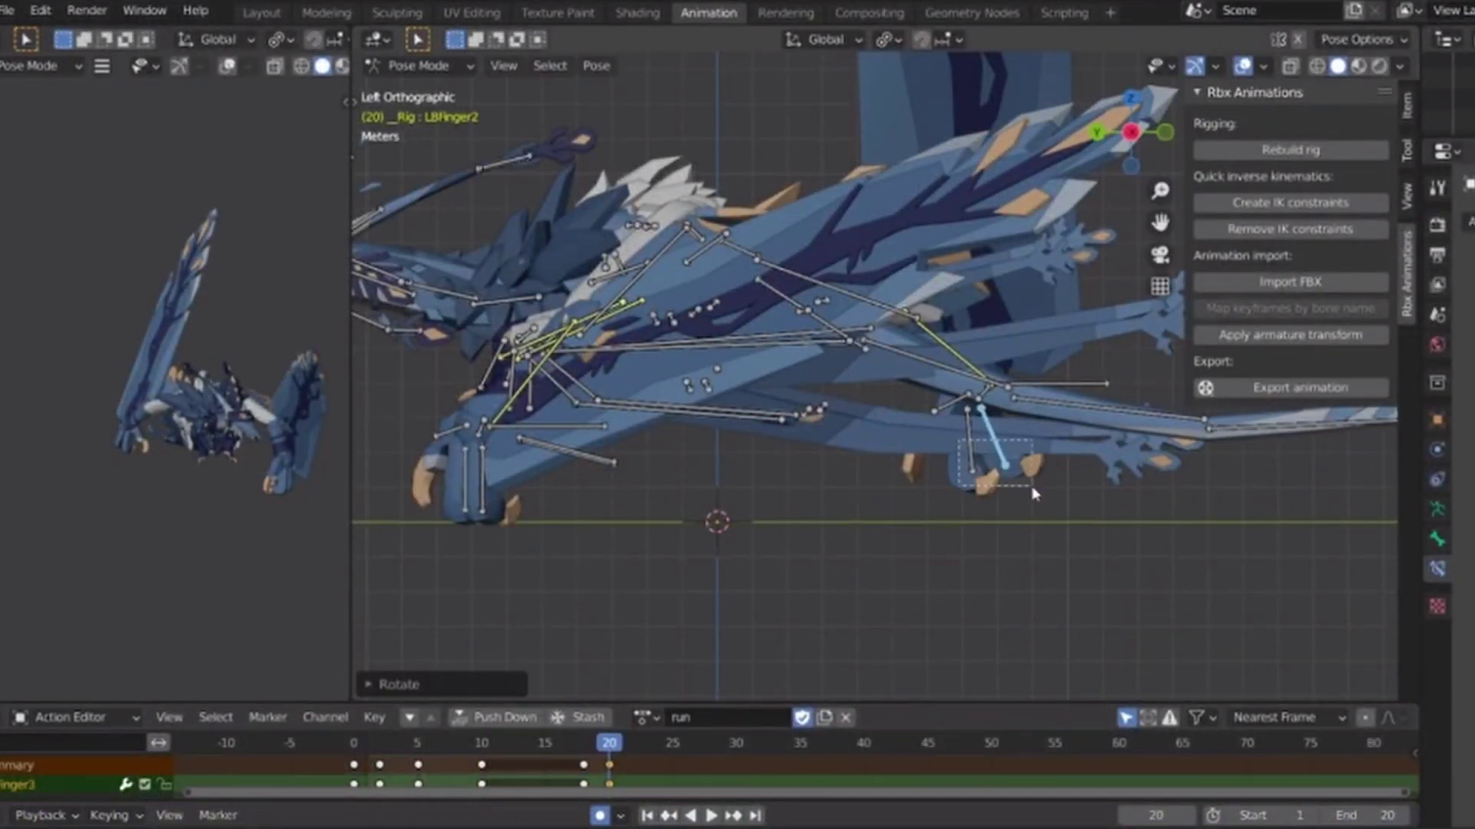
pyautogui.hotkey('ctrl', 'v')
# Inspect the LBHand and RBHand poses and keyframes through the loop, replaying it from frame 0.
pyautogui.moveTo(350, 748); pyautogui.dragTo(501, 775)
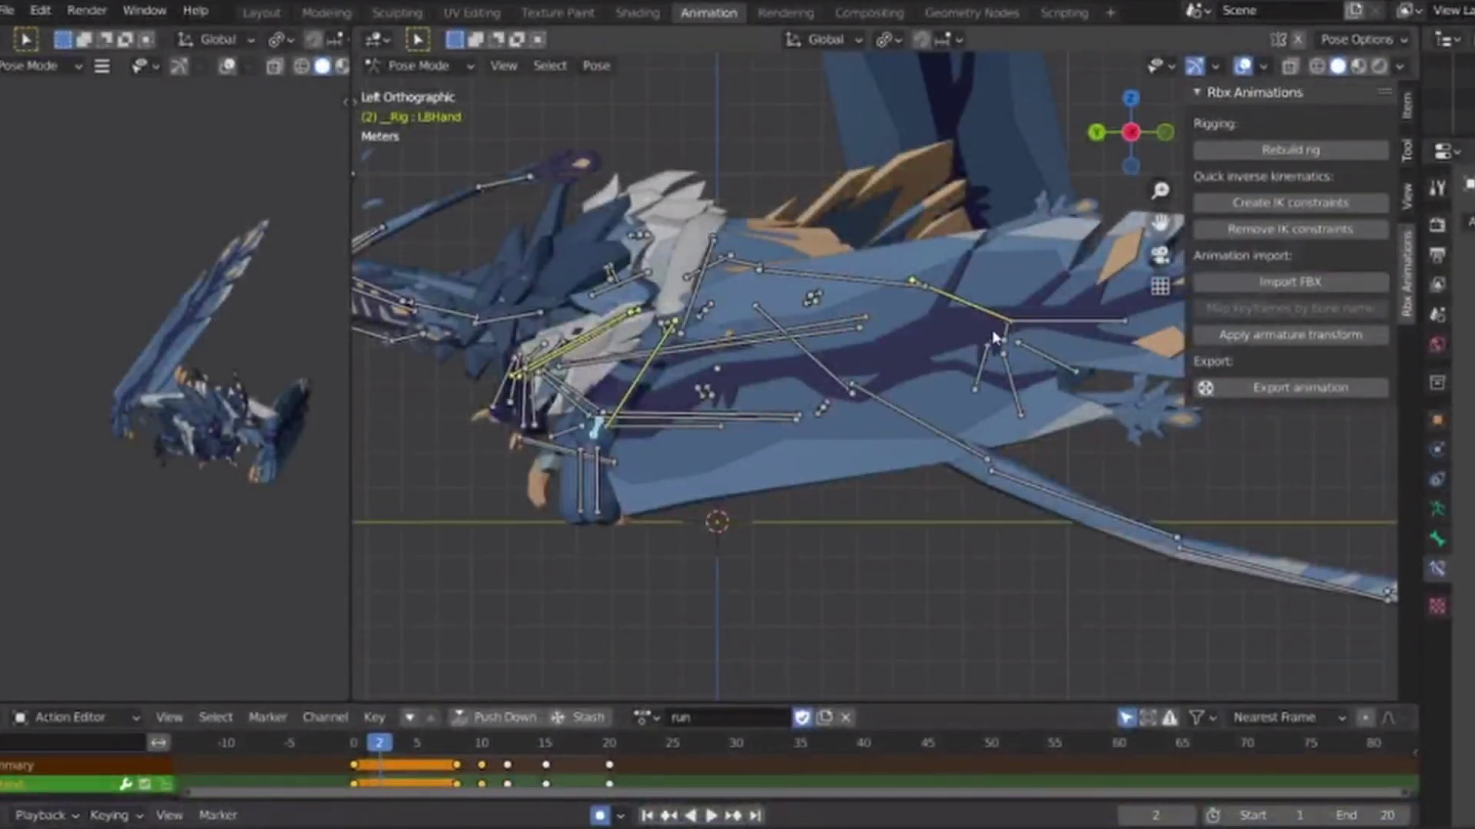
pyautogui.click(997, 338)
pyautogui.click(483, 747)
pyautogui.click(610, 766)
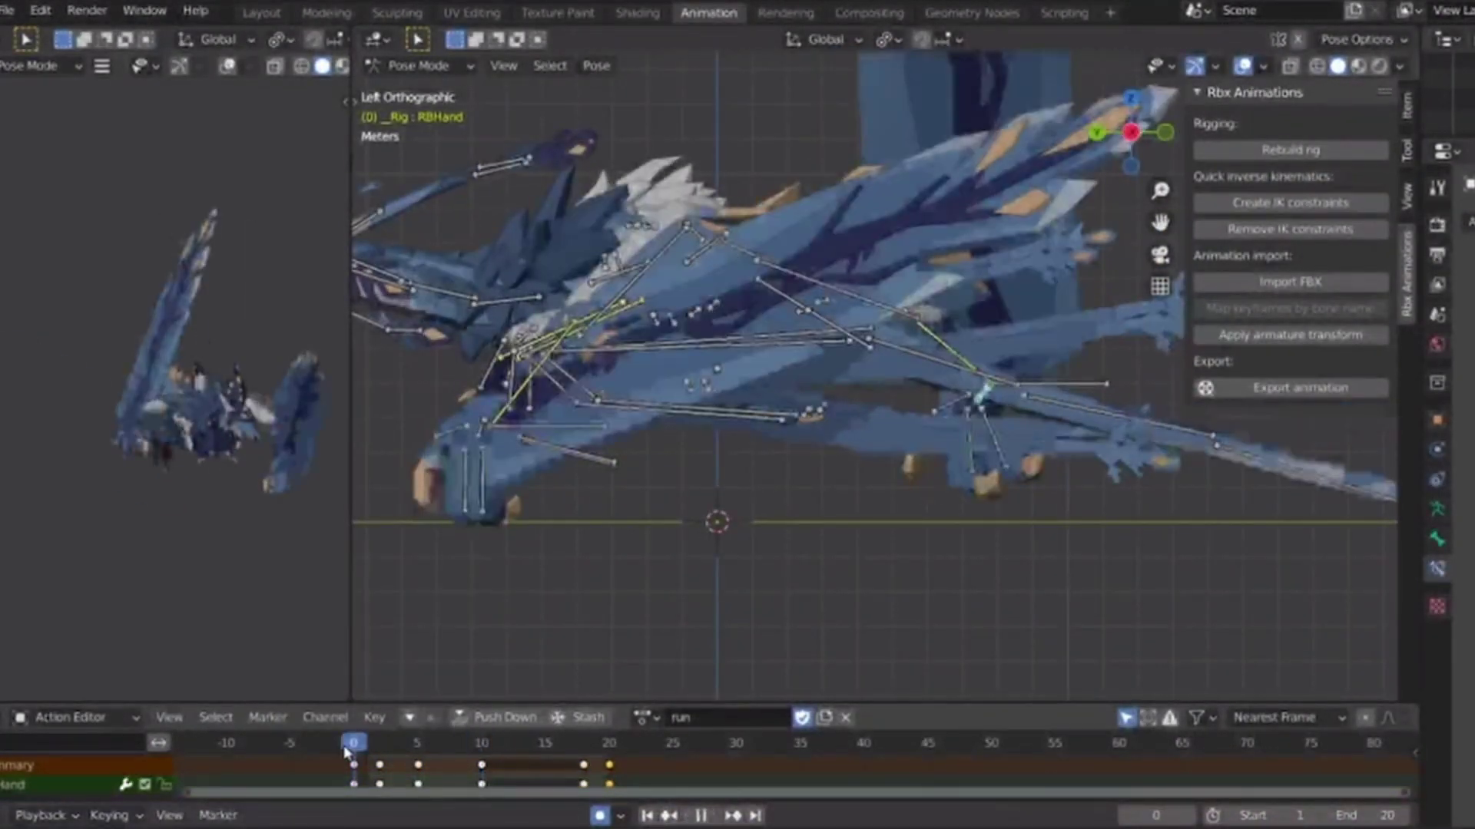
pyautogui.press('space')
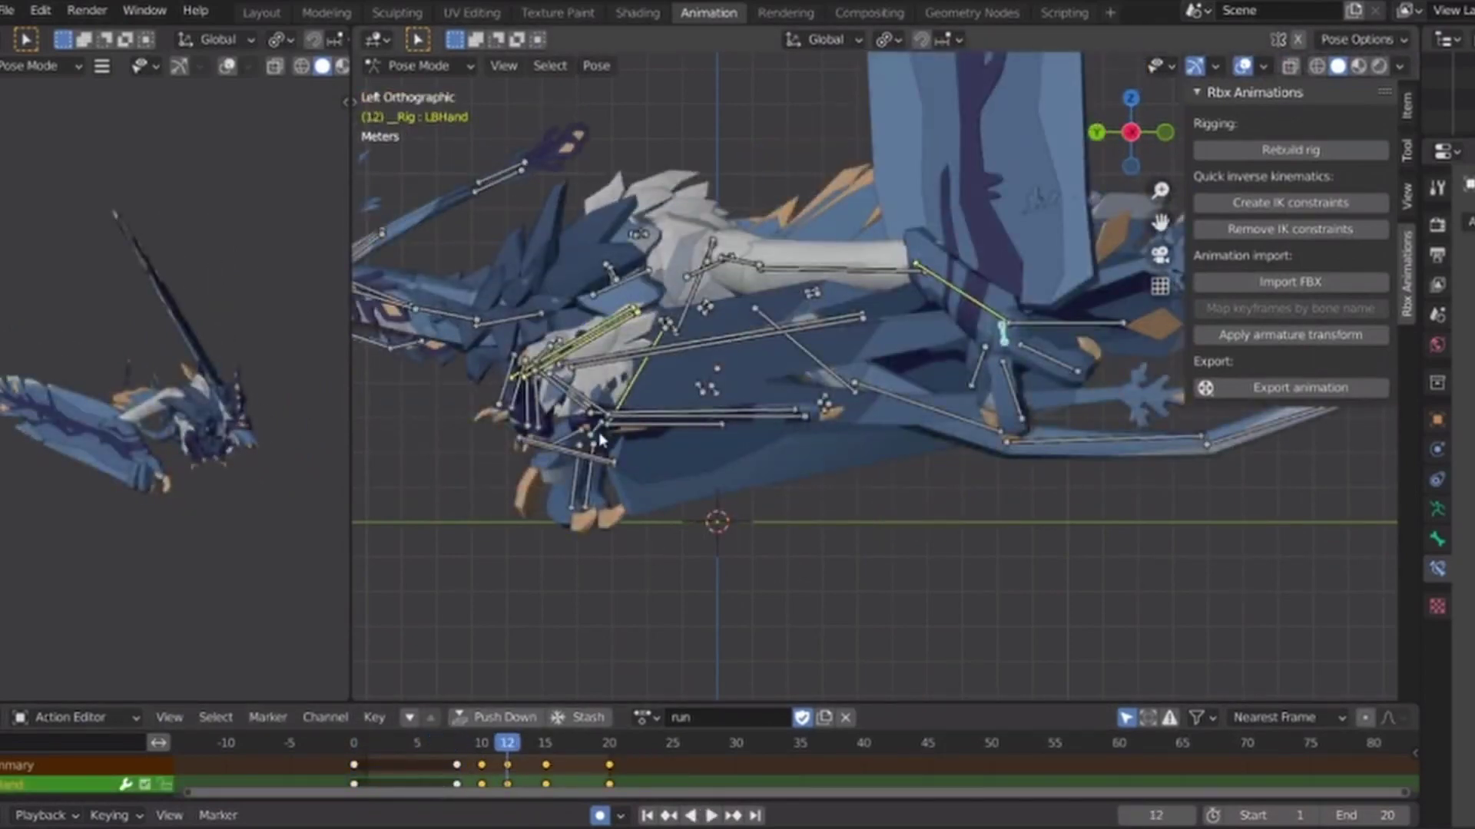
pyautogui.press('[')
pyautogui.click(353, 747)
pyautogui.press('space')
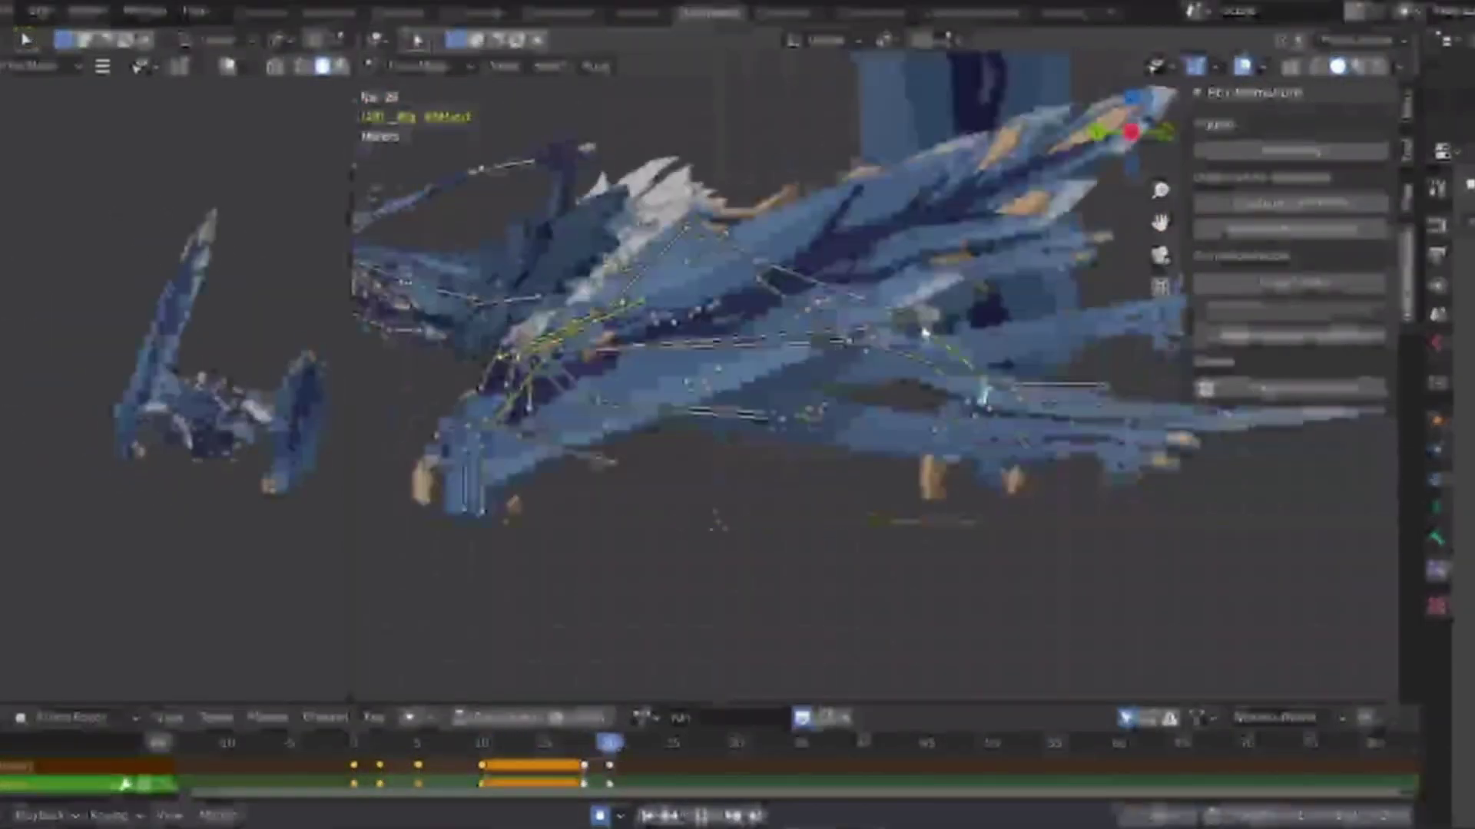
# Play the run loop from behind and enlarge the overlay-free viewport, setting it to the back view.
pyautogui.click(1098, 132)
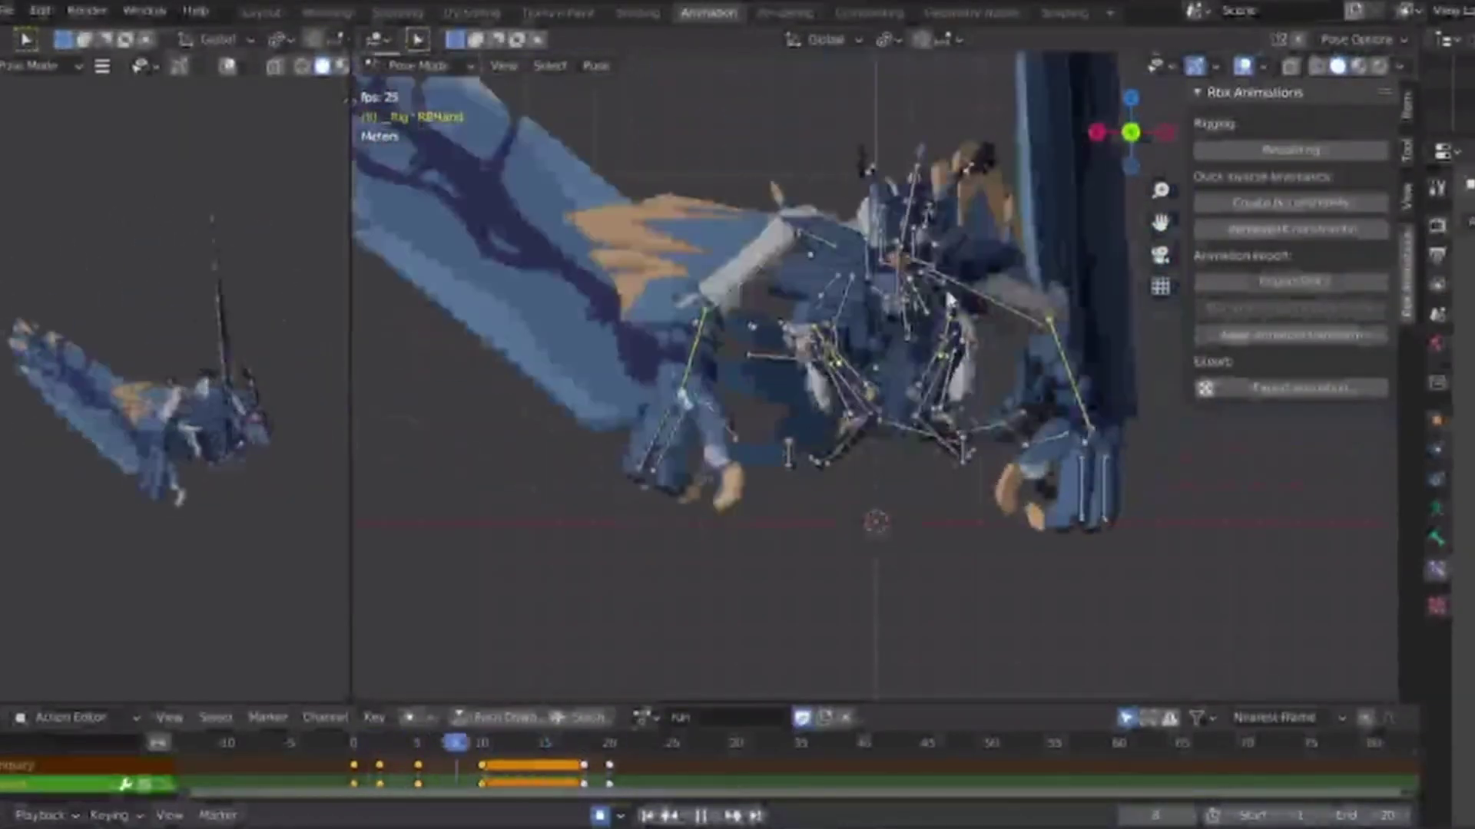
pyautogui.moveTo(351, 523); pyautogui.dragTo(844, 501)
pyautogui.press('`')
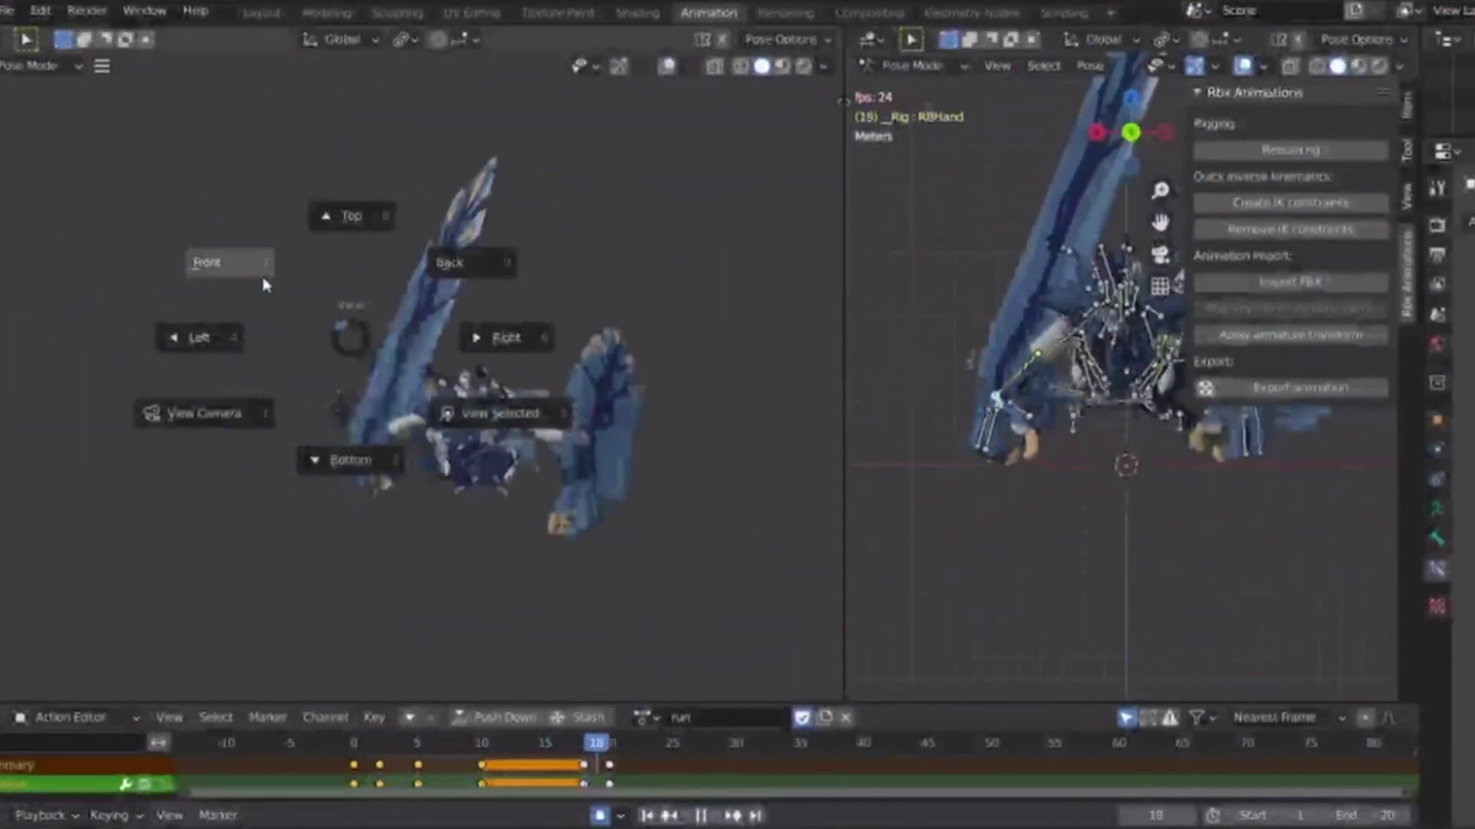
pyautogui.click(231, 275)
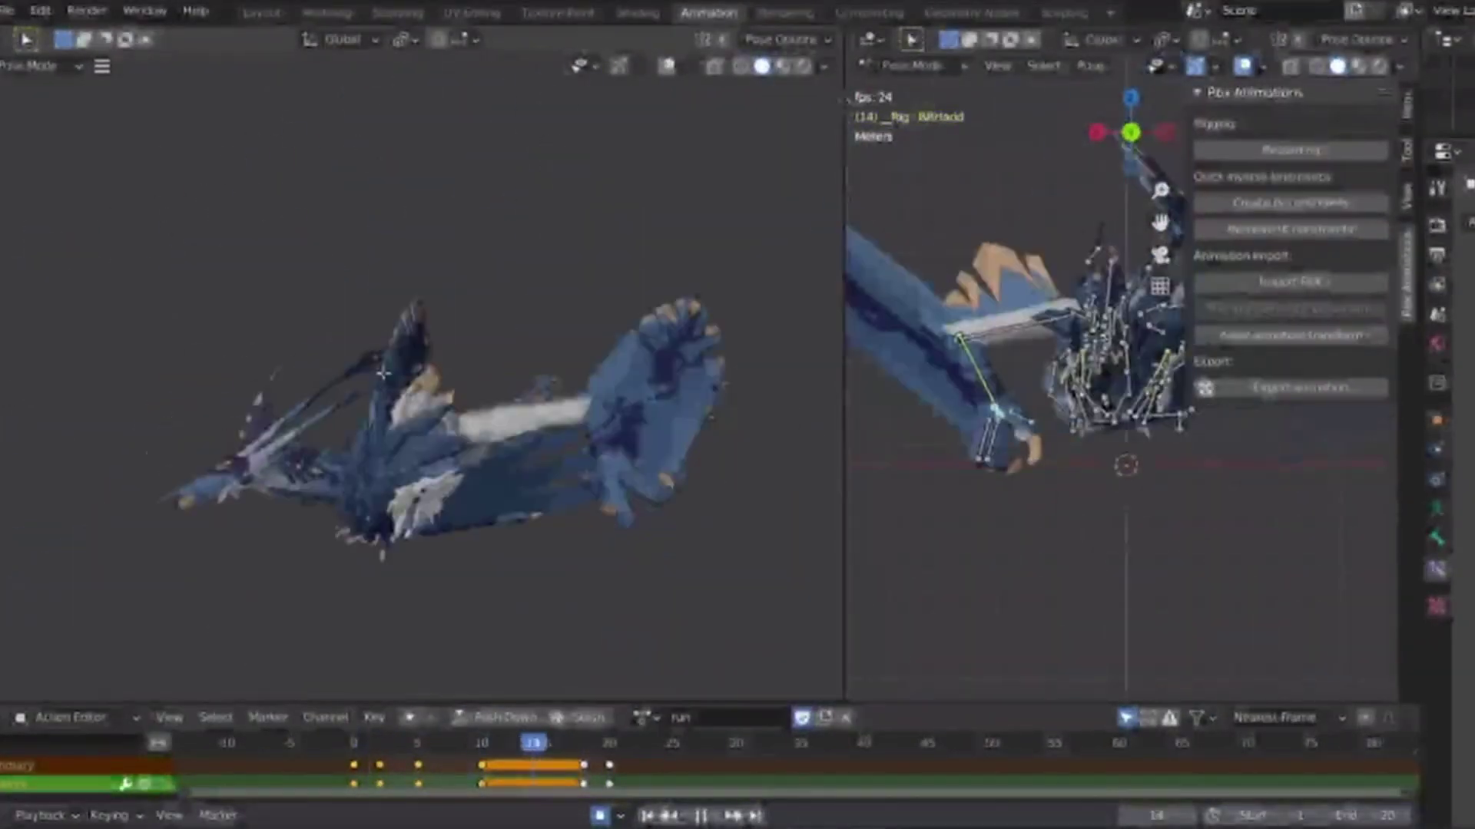
pyautogui.press('`')
pyautogui.click(558, 320)
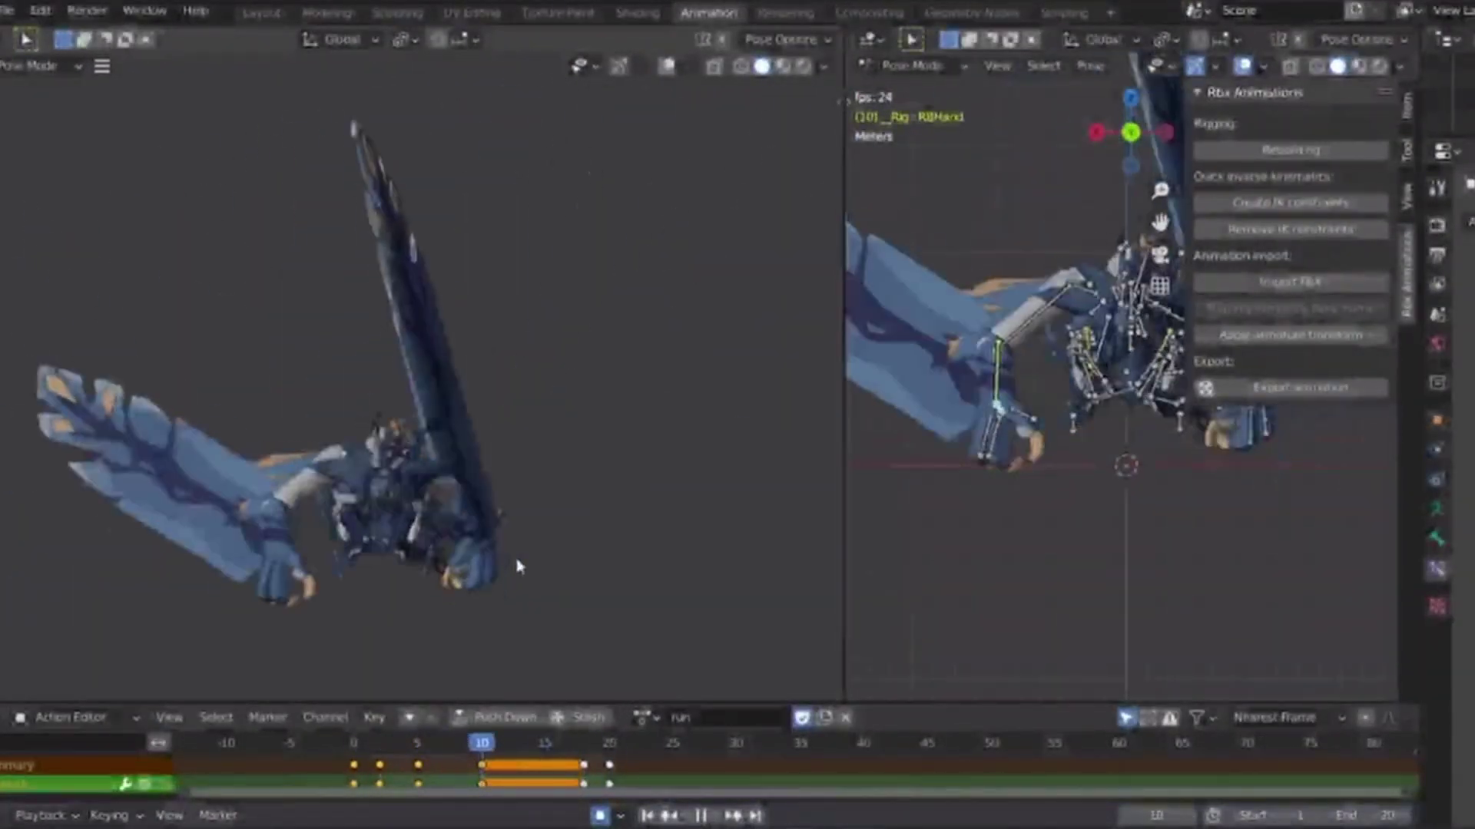
# Watch the run loop up close in the widened overlay-free viewport, then shrink it back beside the rig view.
pyautogui.scroll(3, 504, 574)
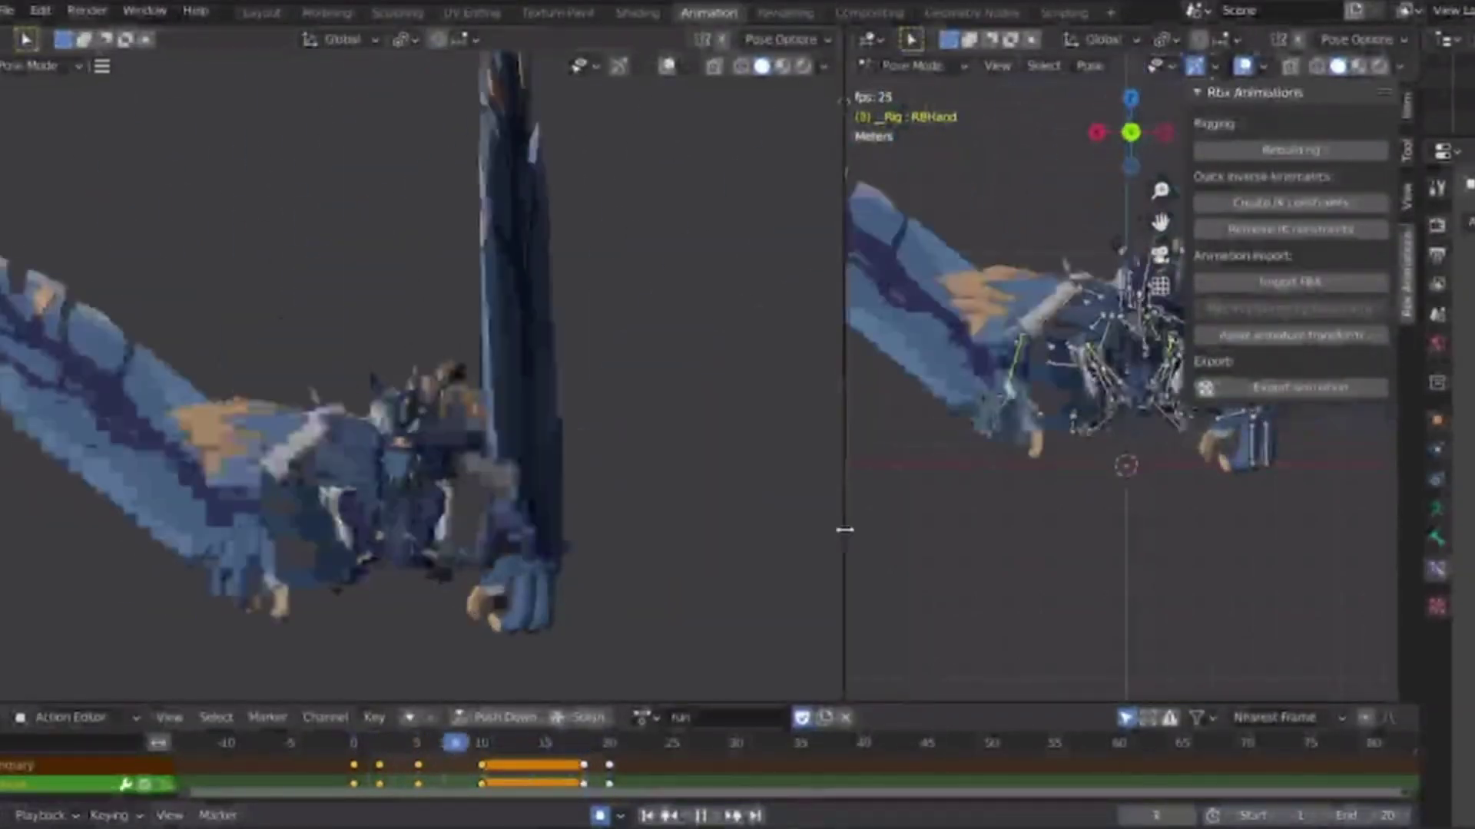
pyautogui.moveTo(845, 526); pyautogui.dragTo(1175, 537)
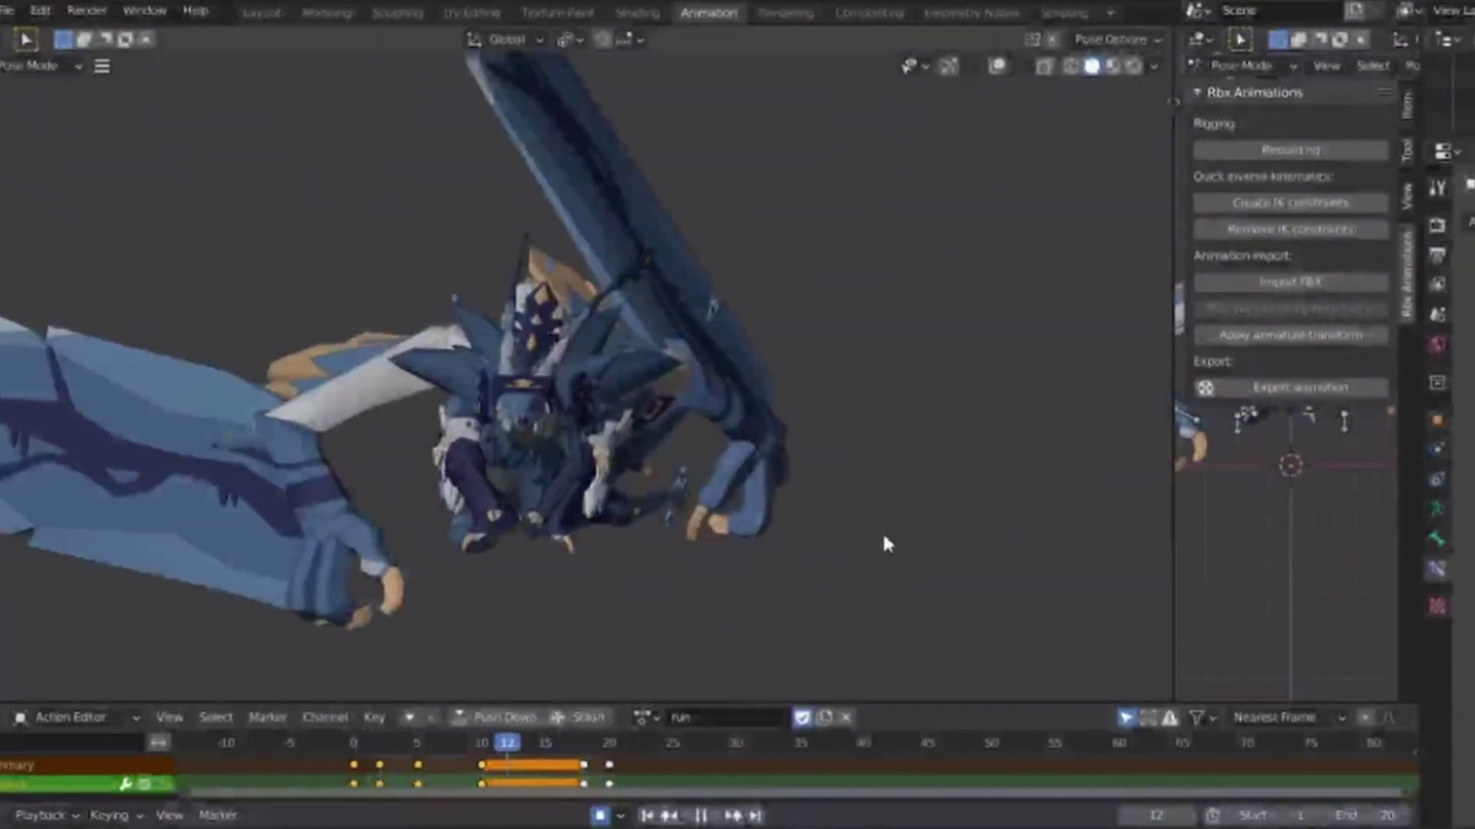
pyautogui.click(1094, 581)
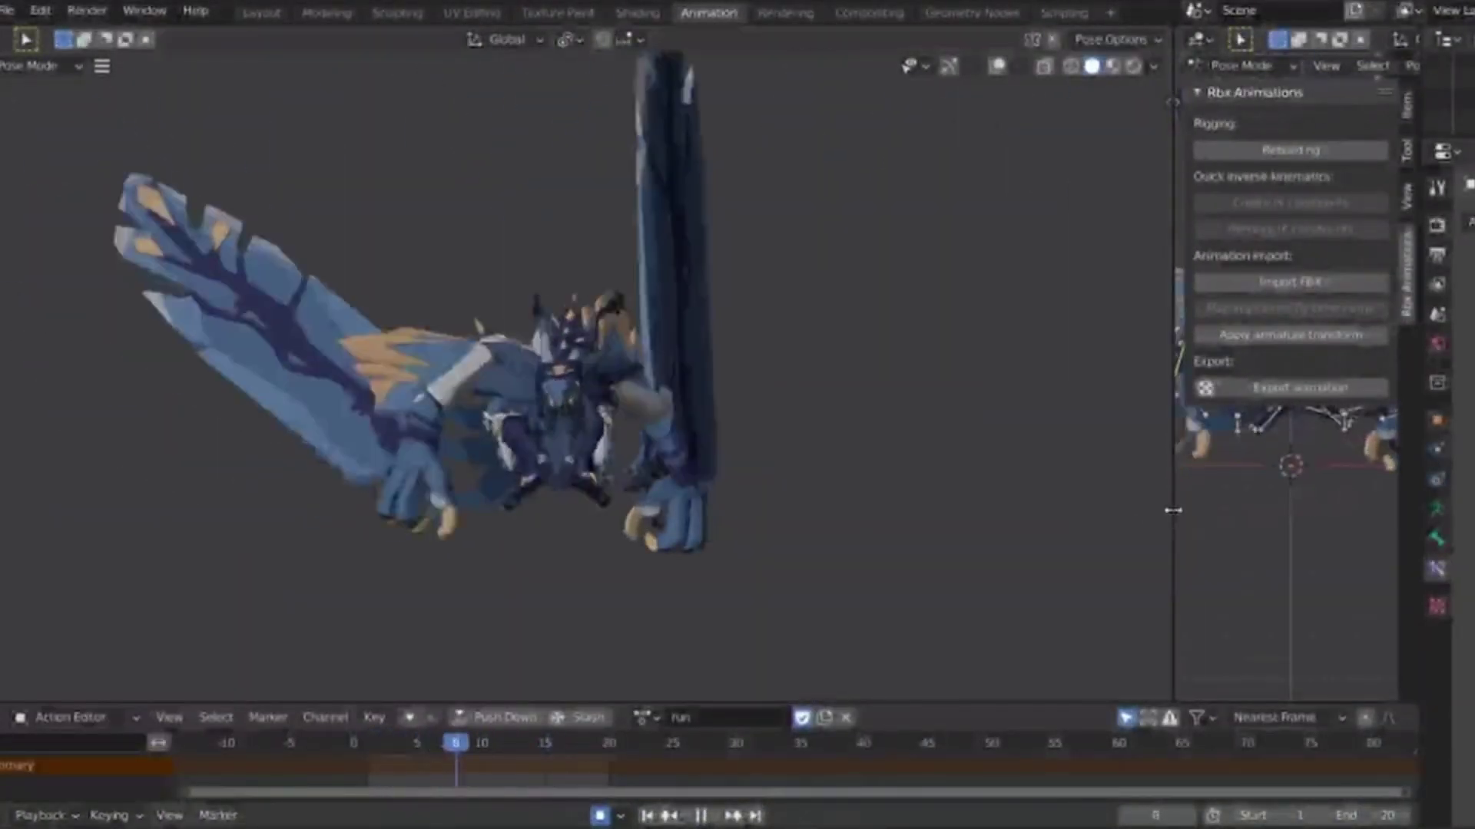
pyautogui.moveTo(1172, 510); pyautogui.dragTo(258, 499)
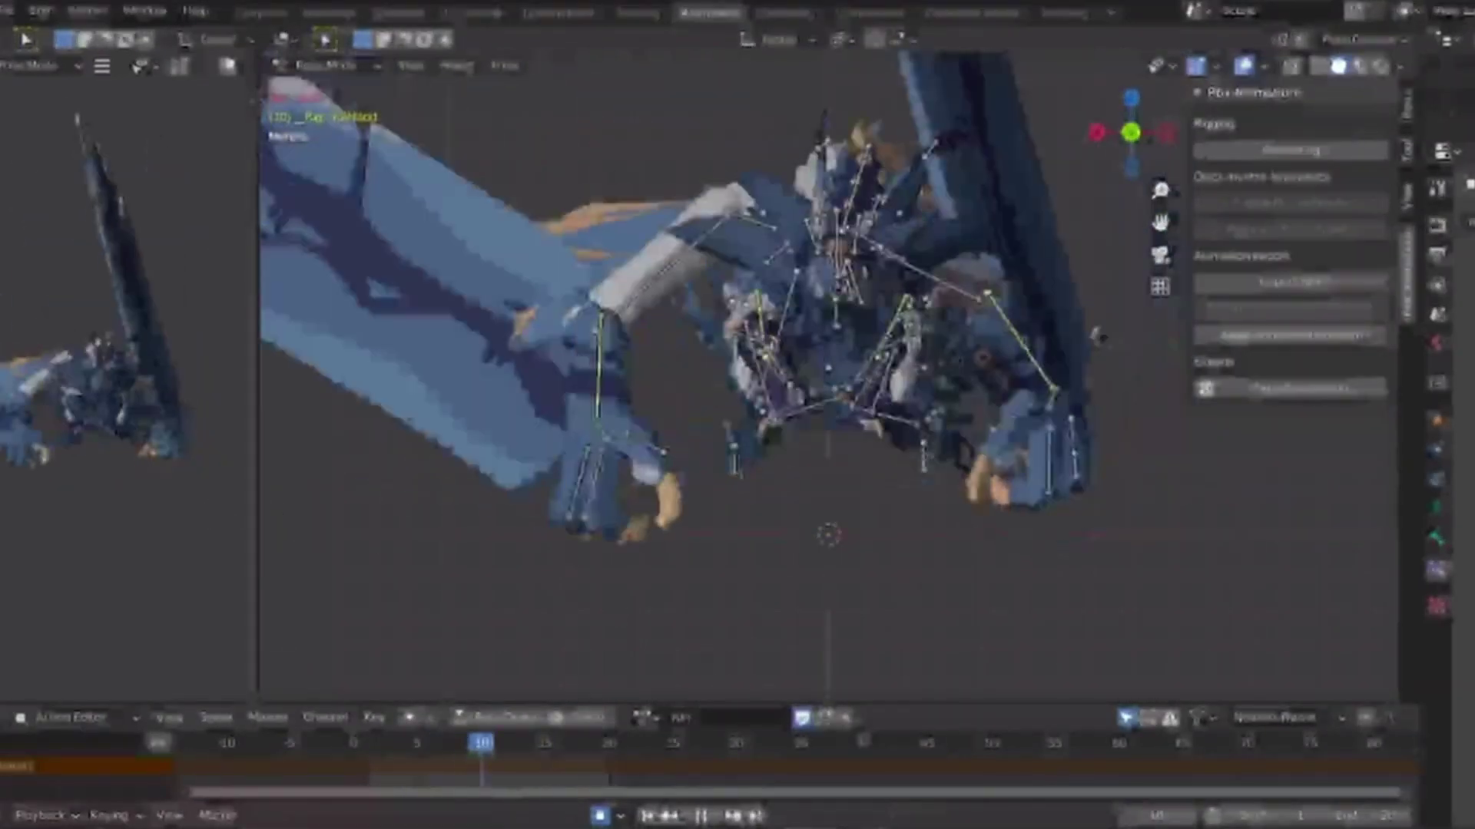
# Stop the playback, load the idle action and view the dragon's pose from the side in perspective.
pyautogui.press('space')
pyautogui.click(644, 717)
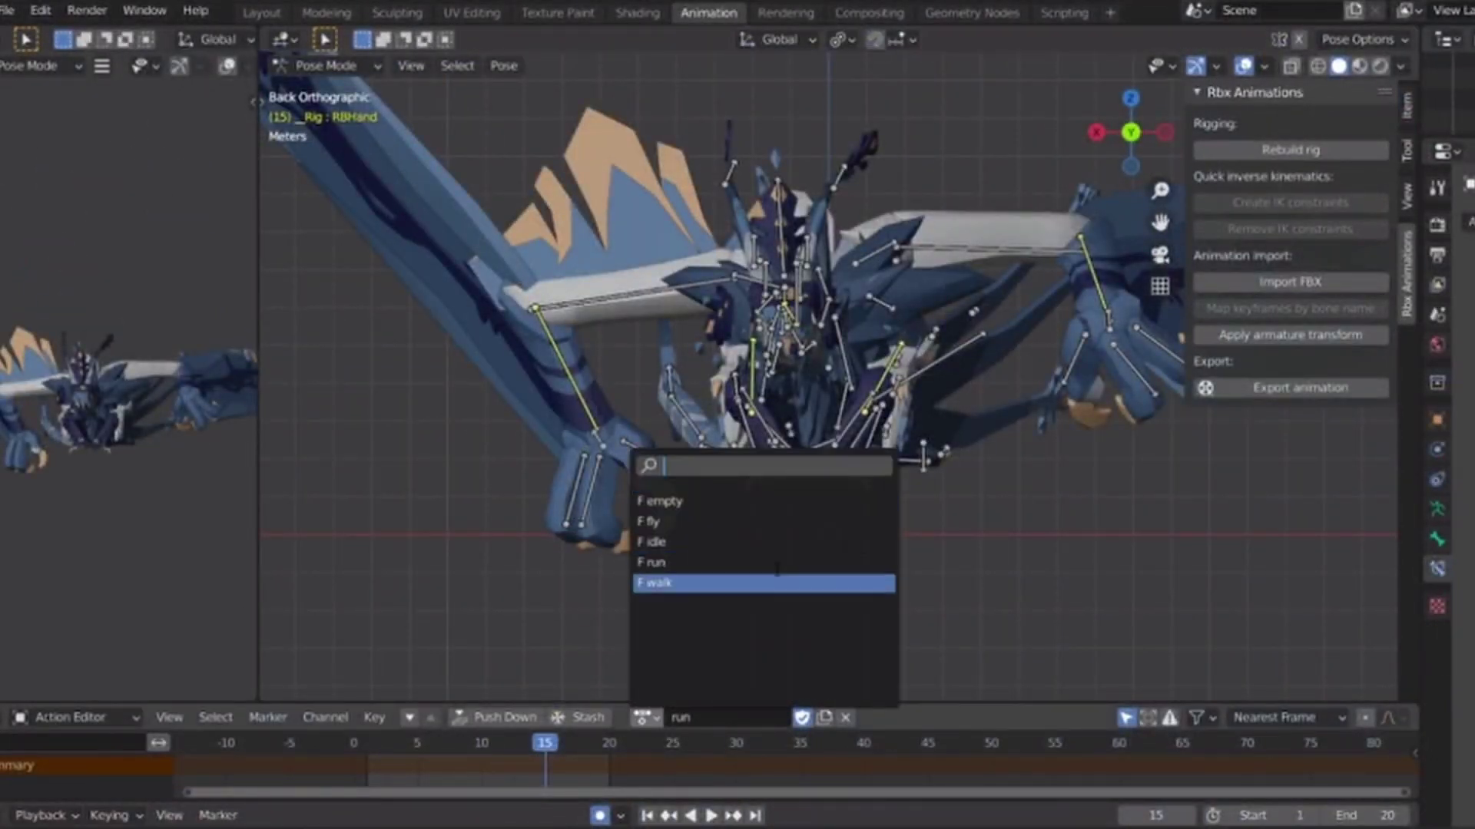
pyautogui.click(1165, 525)
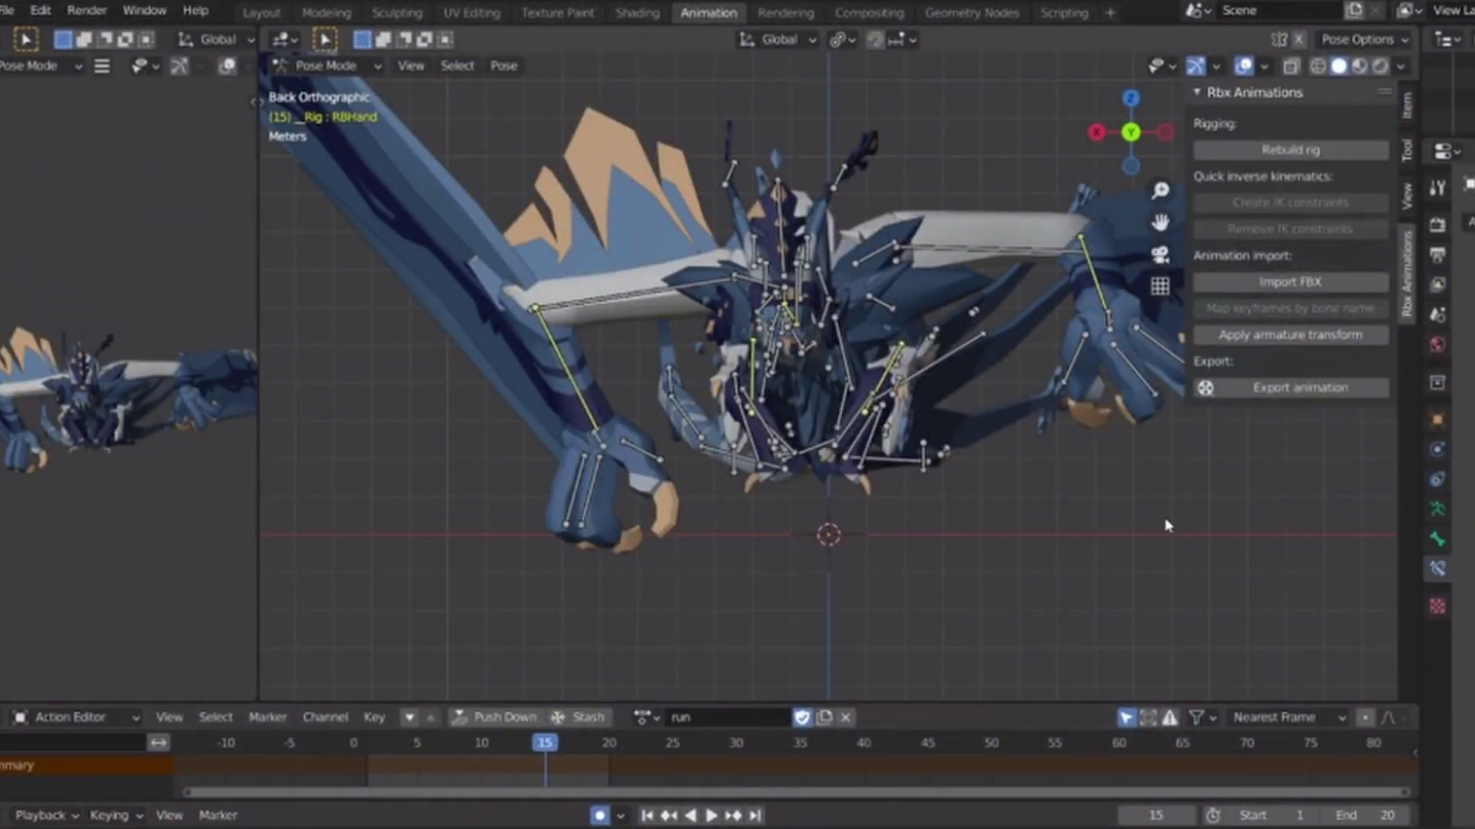
pyautogui.click(644, 717)
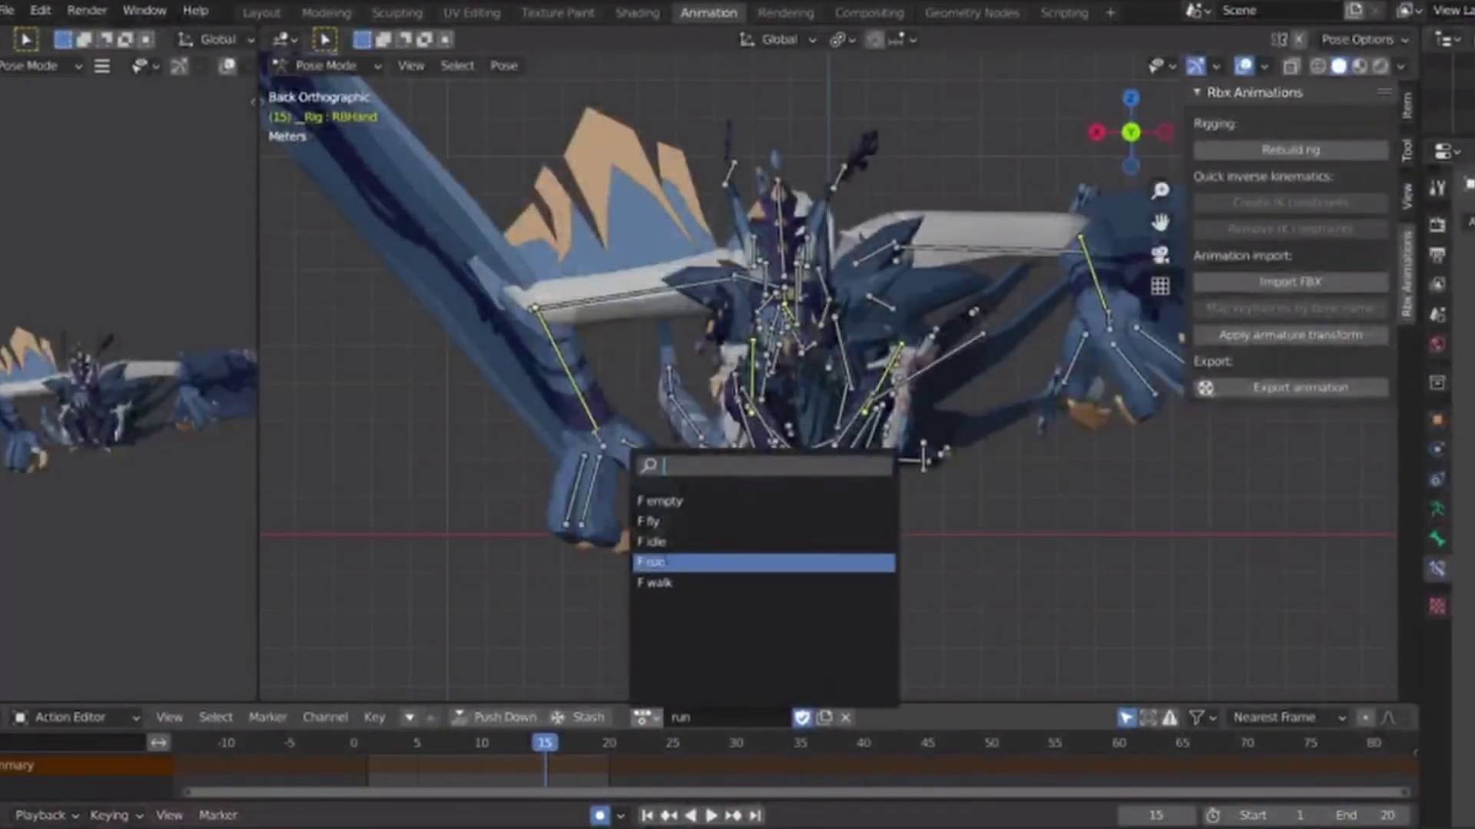
pyautogui.click(781, 537)
pyautogui.press('space')
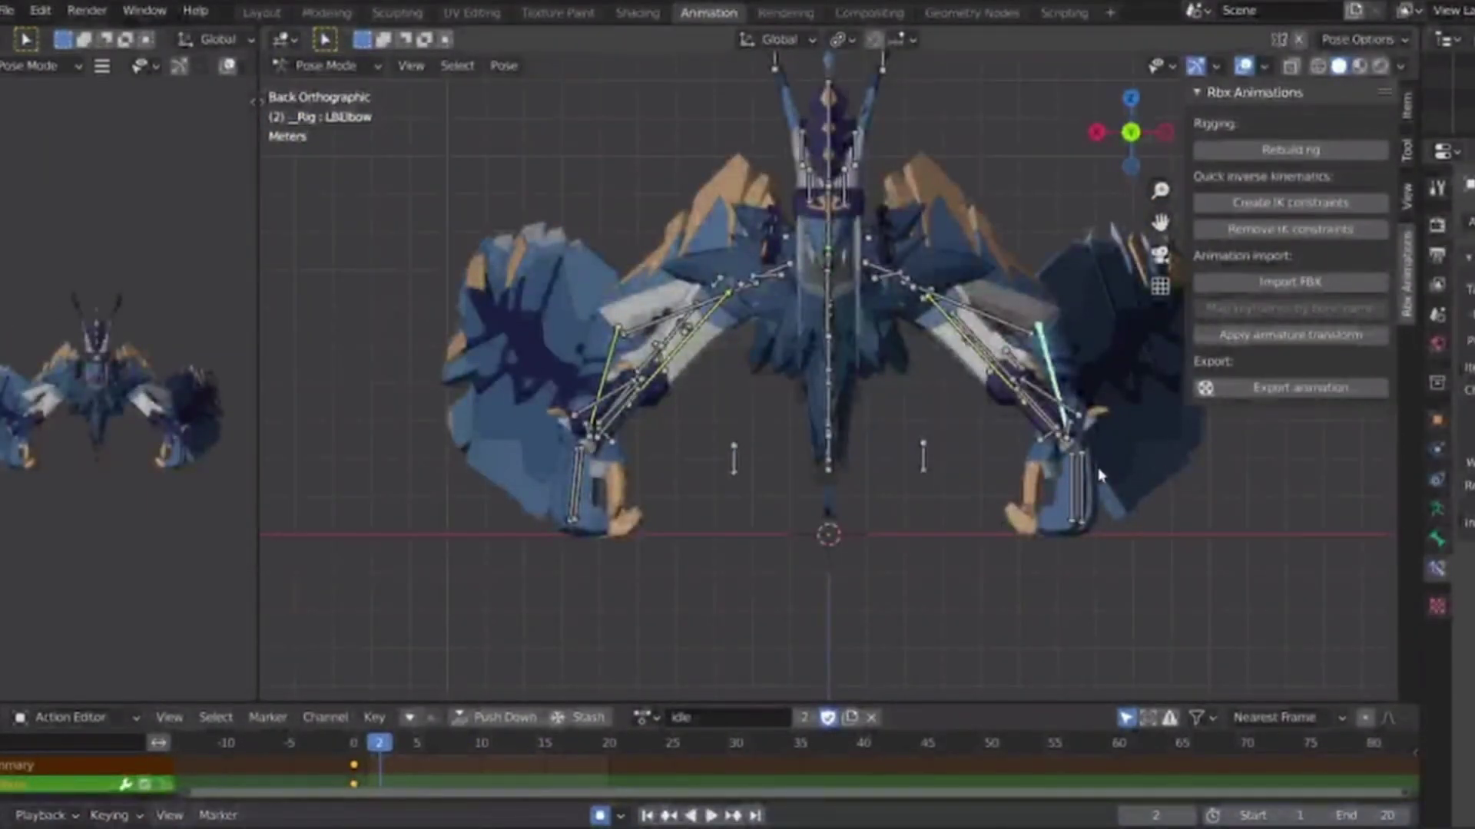
pyautogui.moveTo(1100, 474); pyautogui.dragTo(641, 356, button='middle')
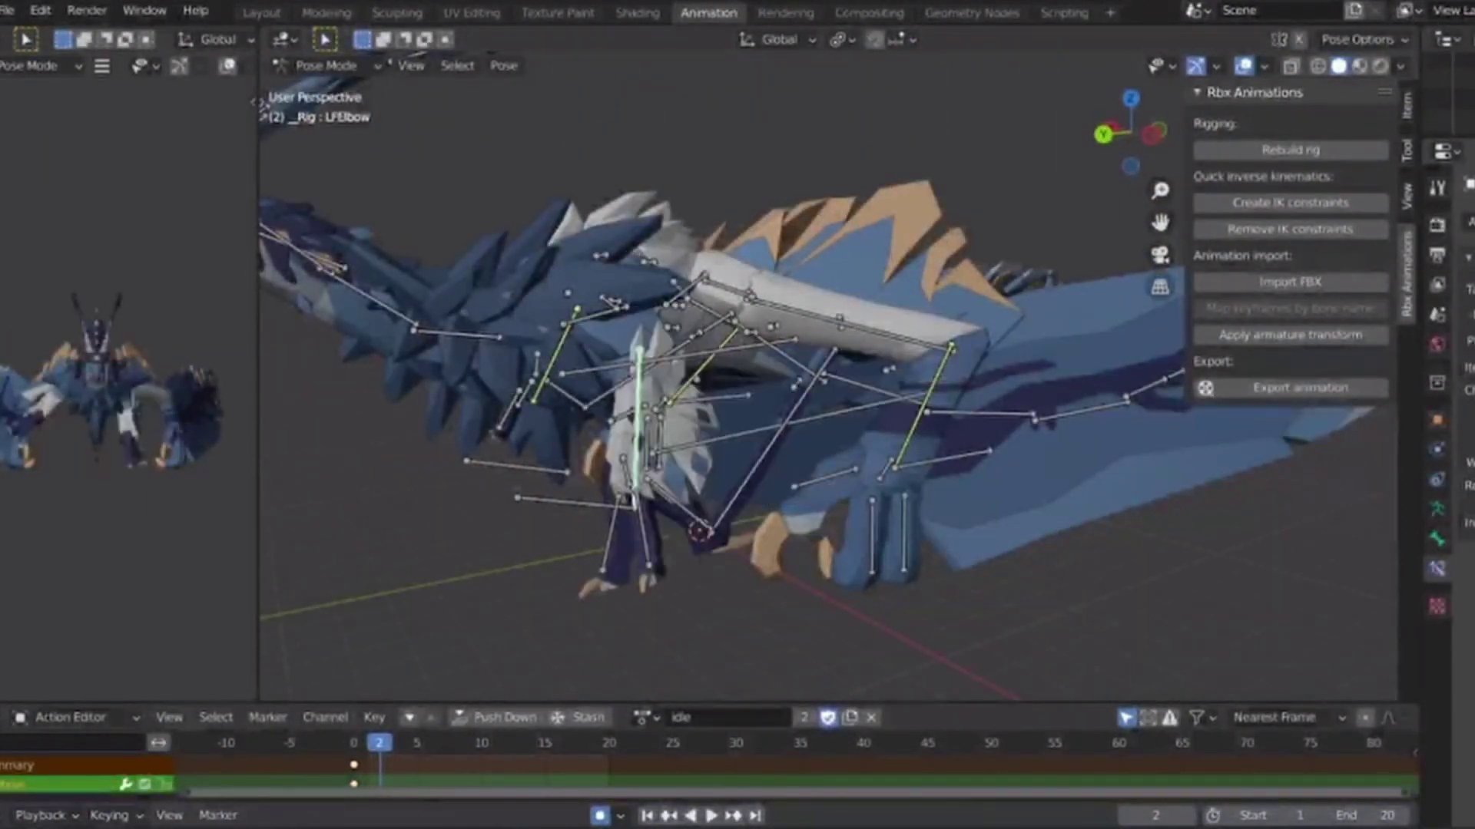
# Undo the last front leg pose change and play the idle action in the back view.
pyautogui.hotkey('ctrl', 'z')
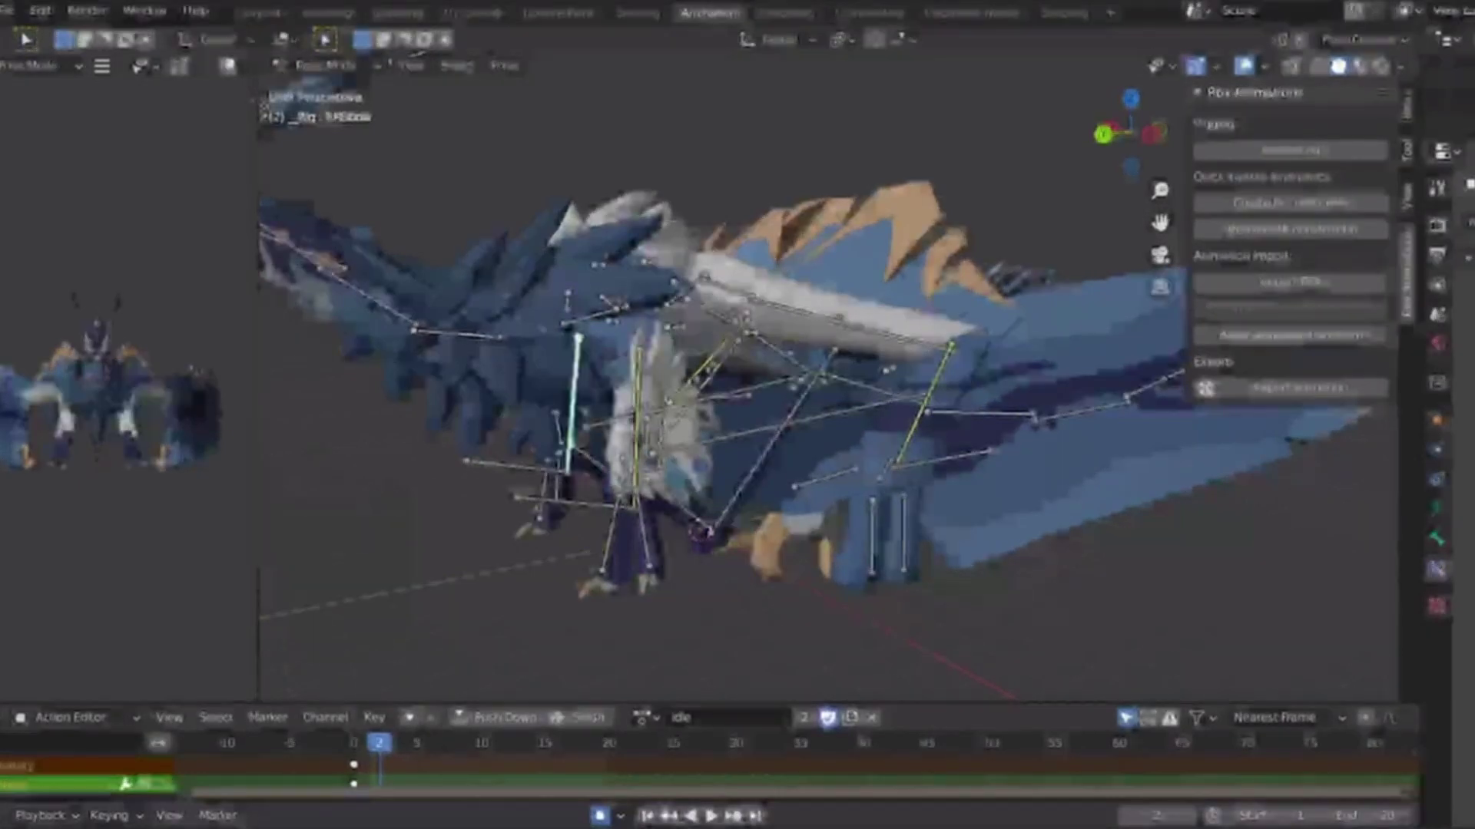
pyautogui.click(1134, 159)
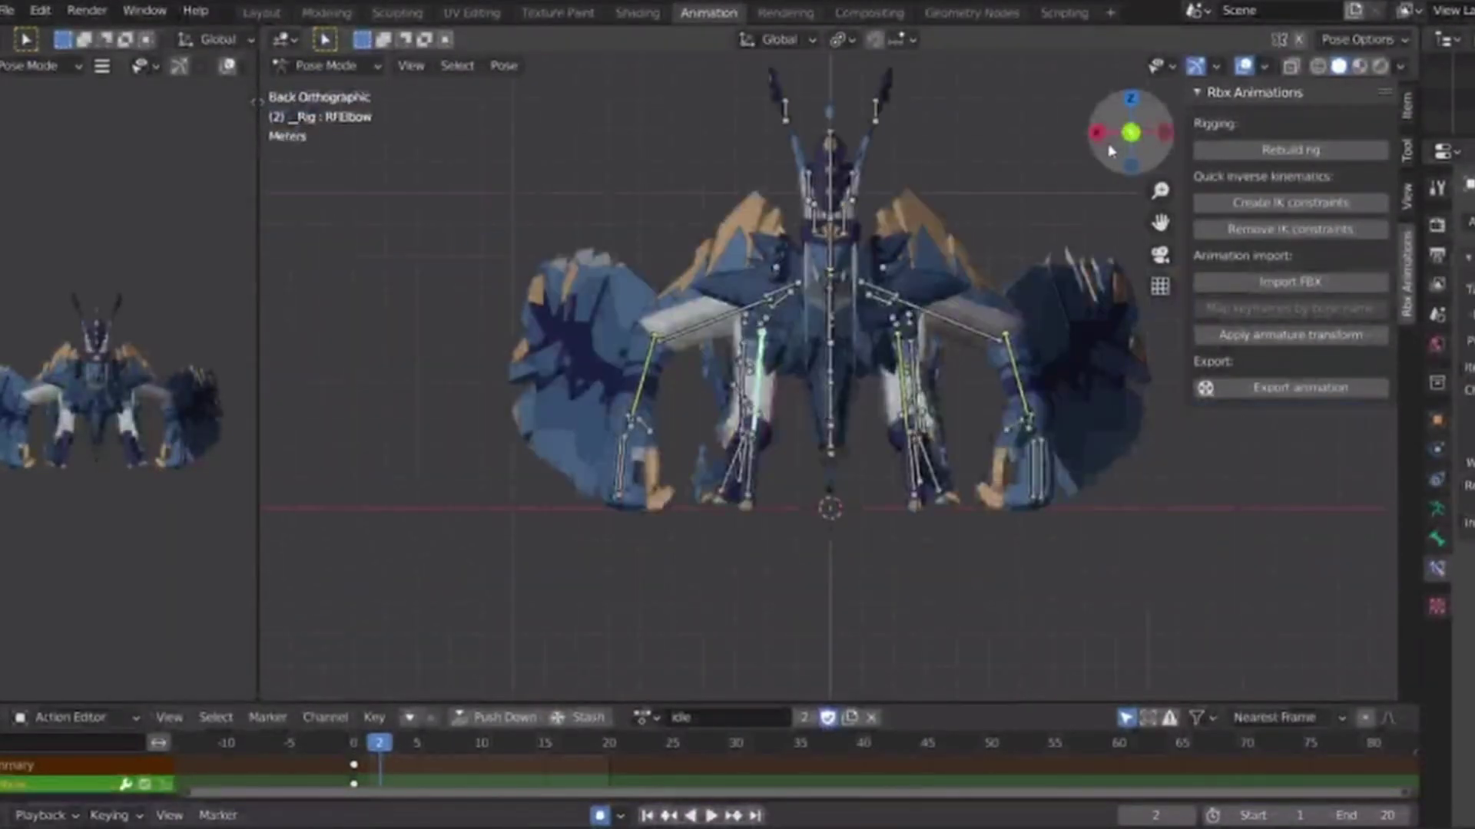
pyautogui.press('space')
pyautogui.scroll(-4, 964, 390)
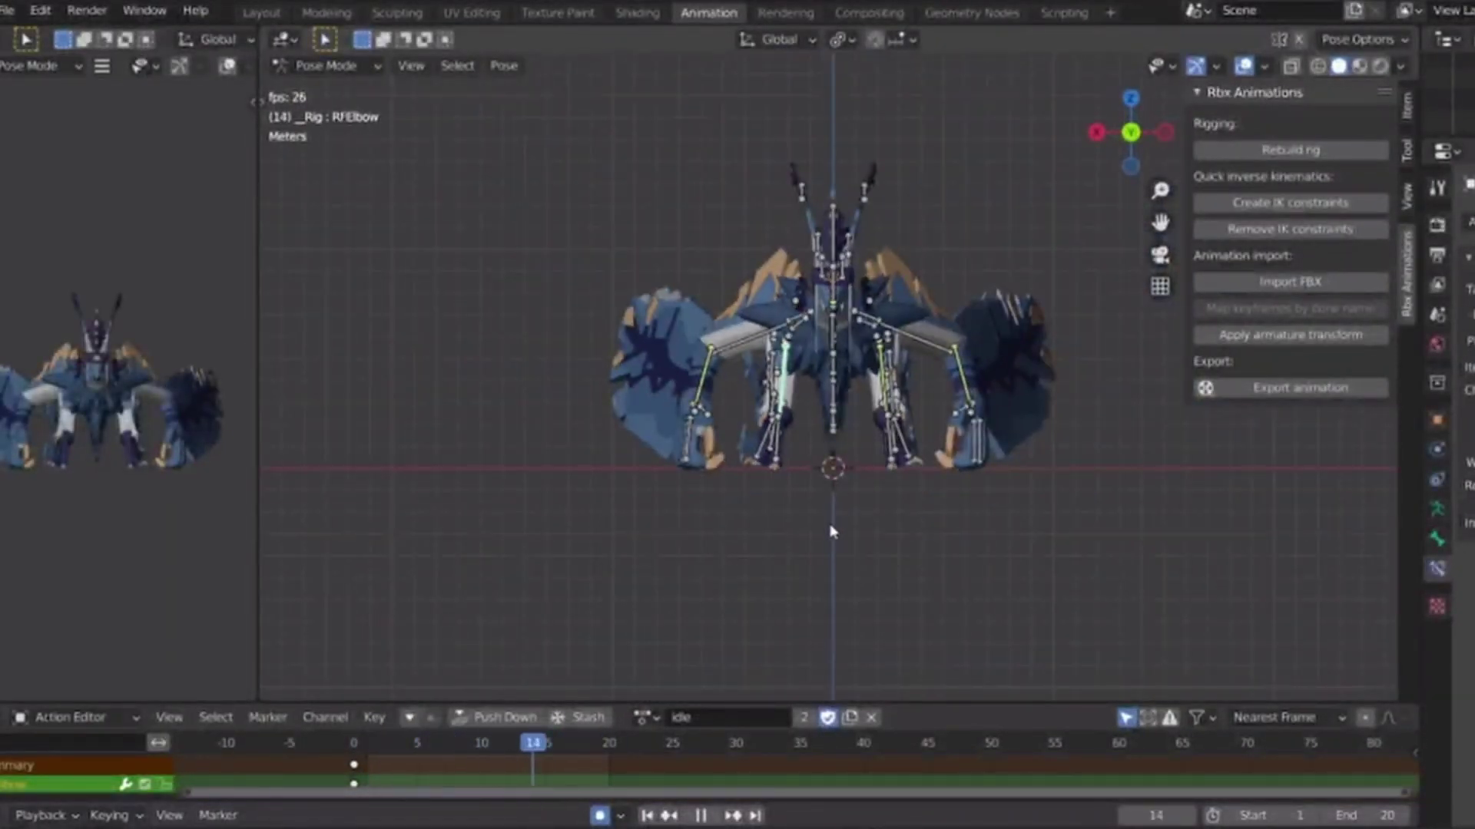
# In the left view, set the idle action's end frame to 160 and key the MiddleBody bone's pose at frames 80 and 160.
pyautogui.press('ctrl+KP_3')
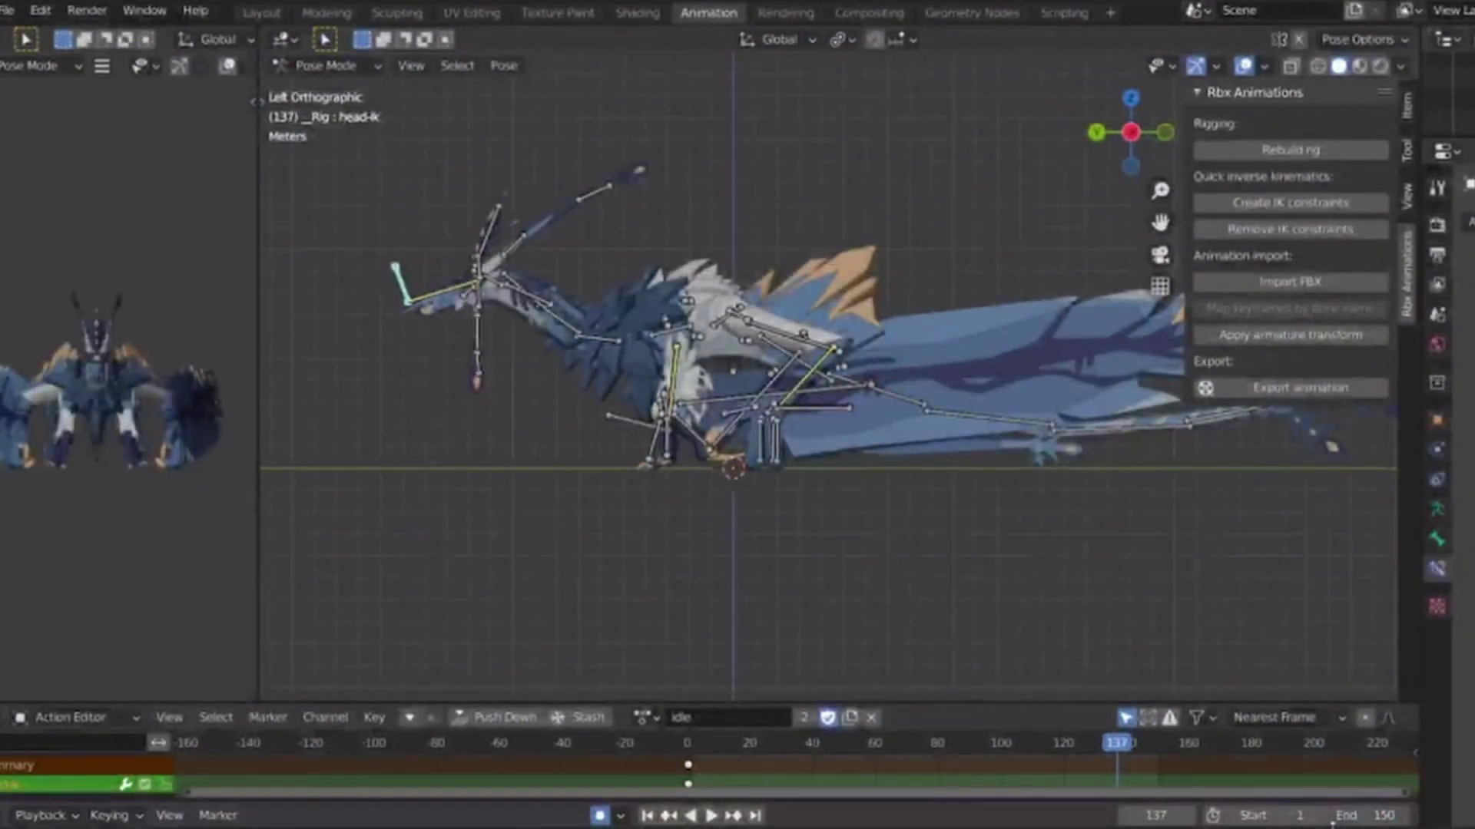
pyautogui.scroll(3, 812, 395)
pyautogui.press('space')
pyautogui.keyDown('shift'); pyautogui.moveTo(653, 311); pyautogui.dragTo(851, 273, button='middle'); pyautogui.keyUp('shift')
pyautogui.scroll(2, 851, 273)
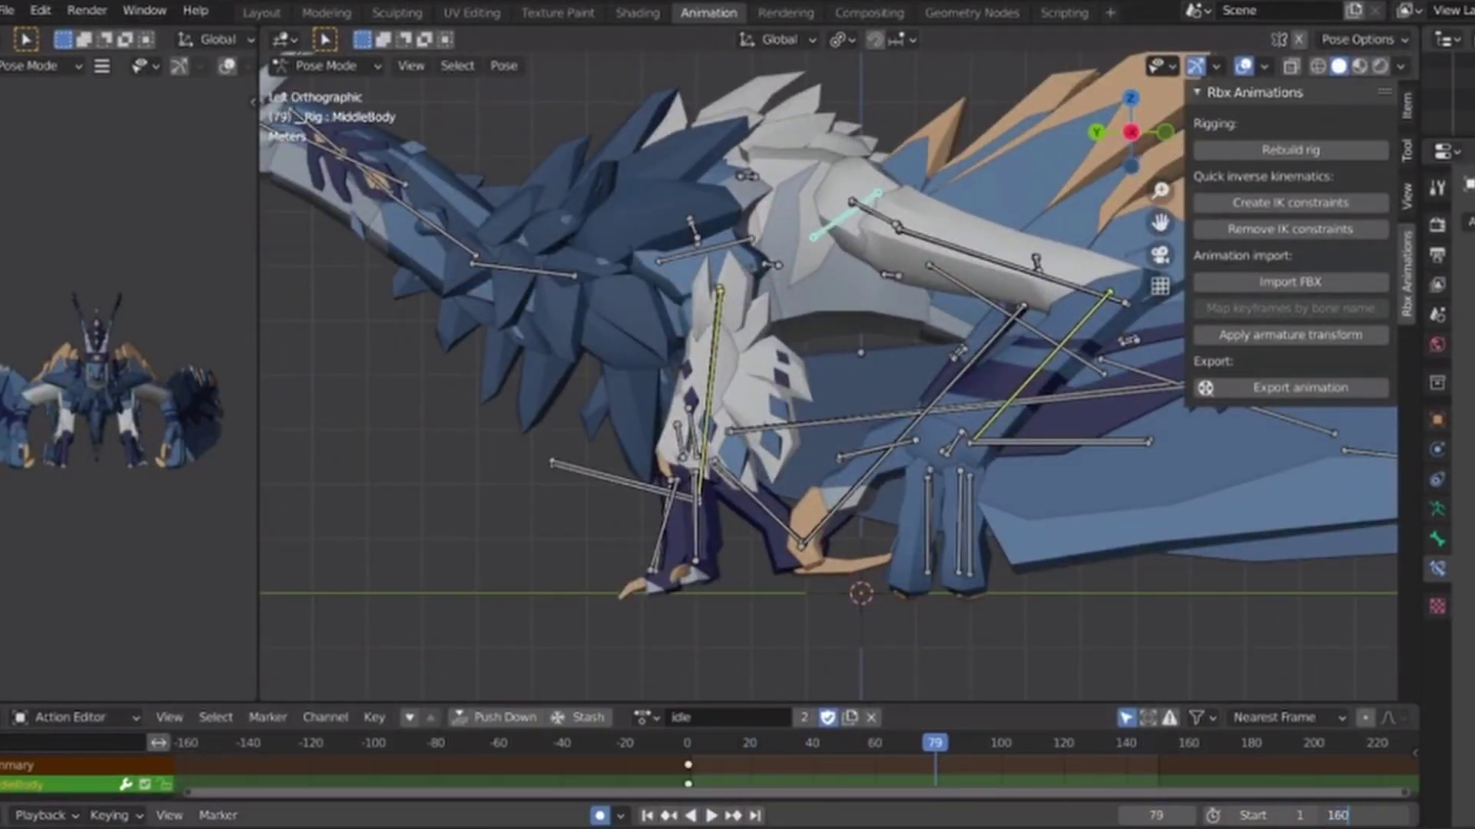
pyautogui.press('space')
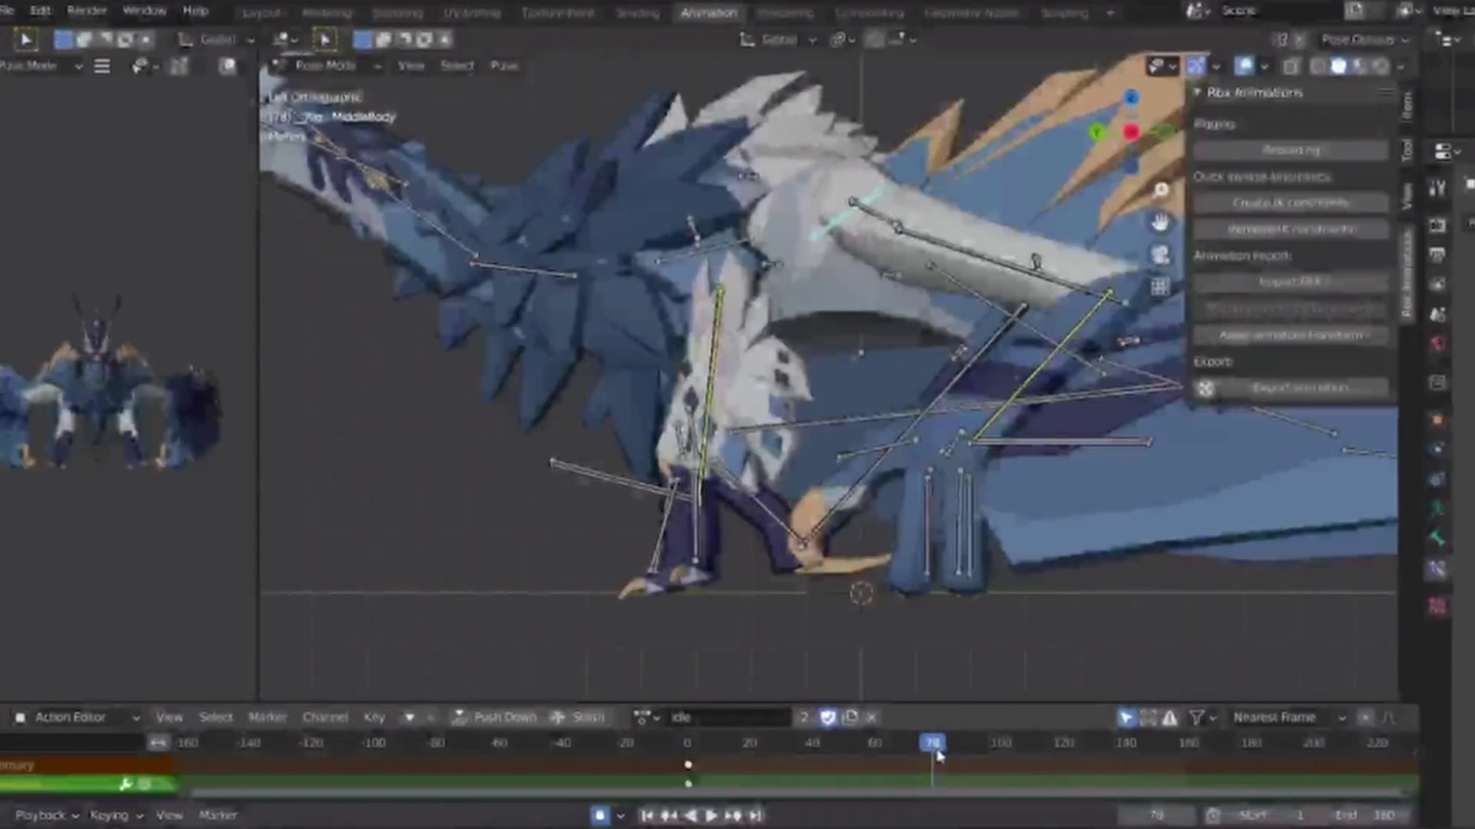
pyautogui.press('g')
pyautogui.rightClick(943, 524)
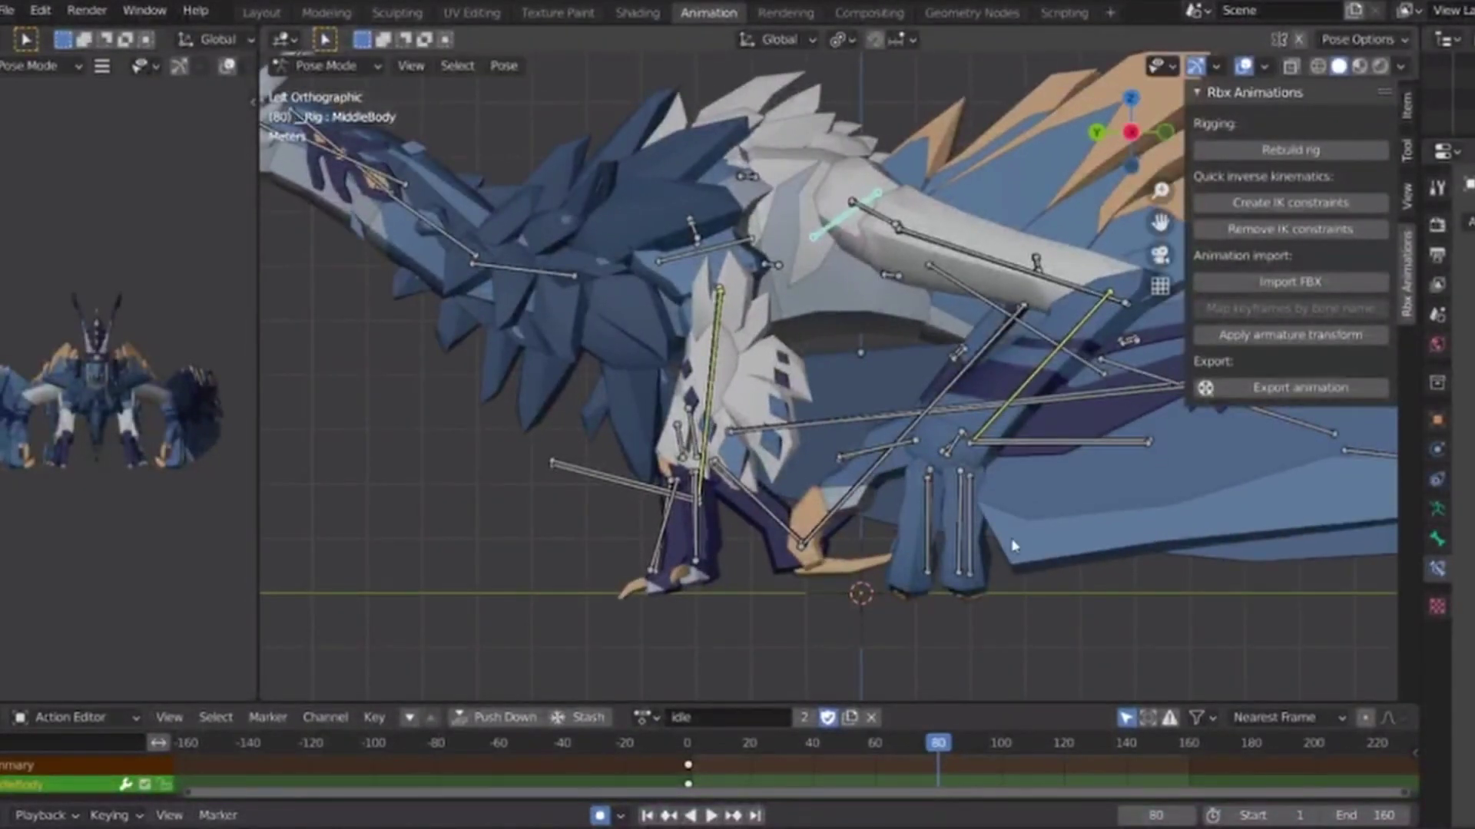
pyautogui.press('r')
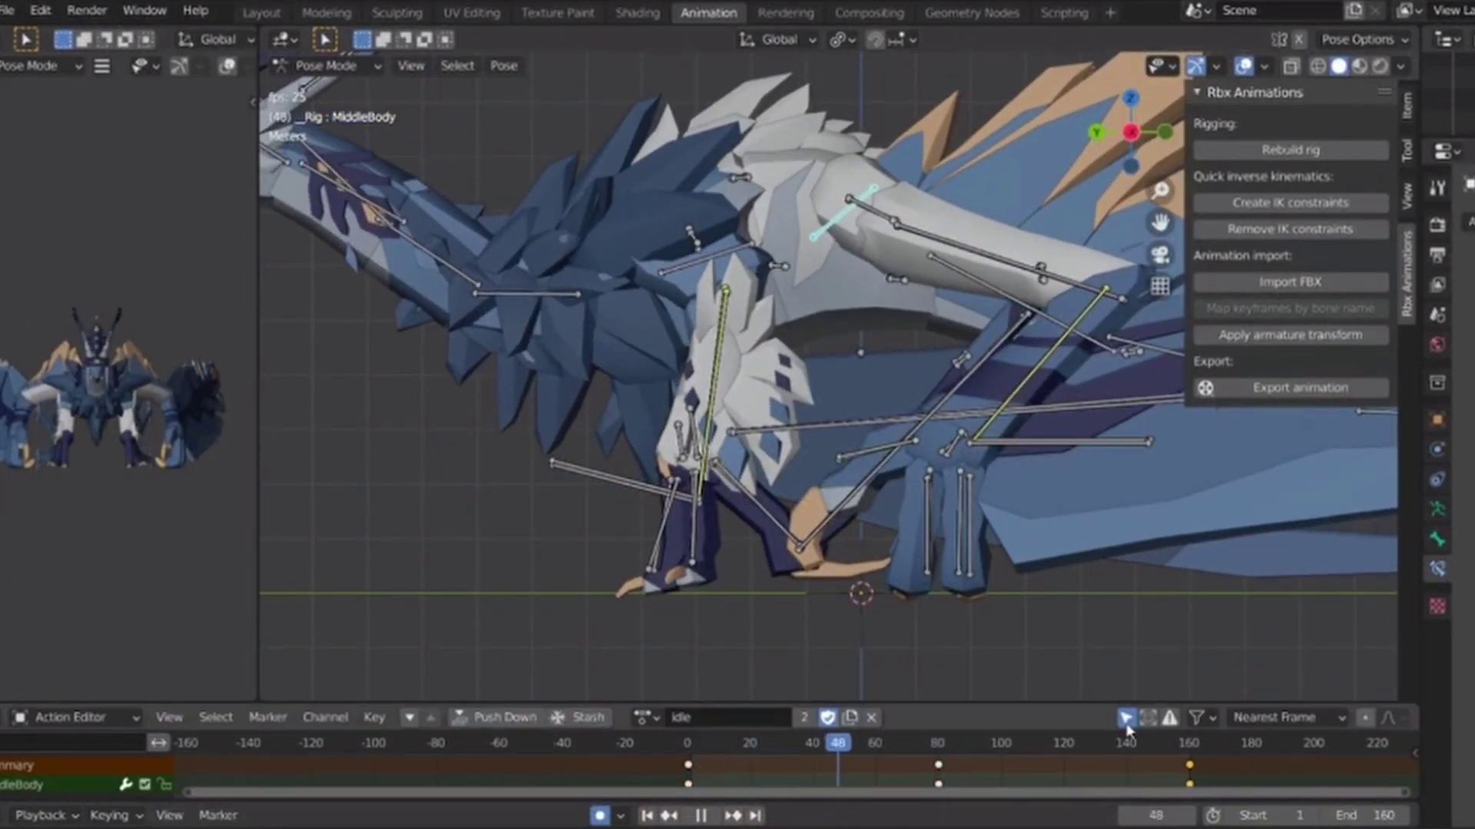
# Select the UpperBody bone and rotate it slightly upward at frame 40 of the idle action.
pyautogui.keyDown('shift'); pyautogui.moveTo(689, 261); pyautogui.dragTo(819, 309, button='middle'); pyautogui.keyUp('shift')
pyautogui.scroll(2, 820, 309)
pyautogui.click(819, 306)
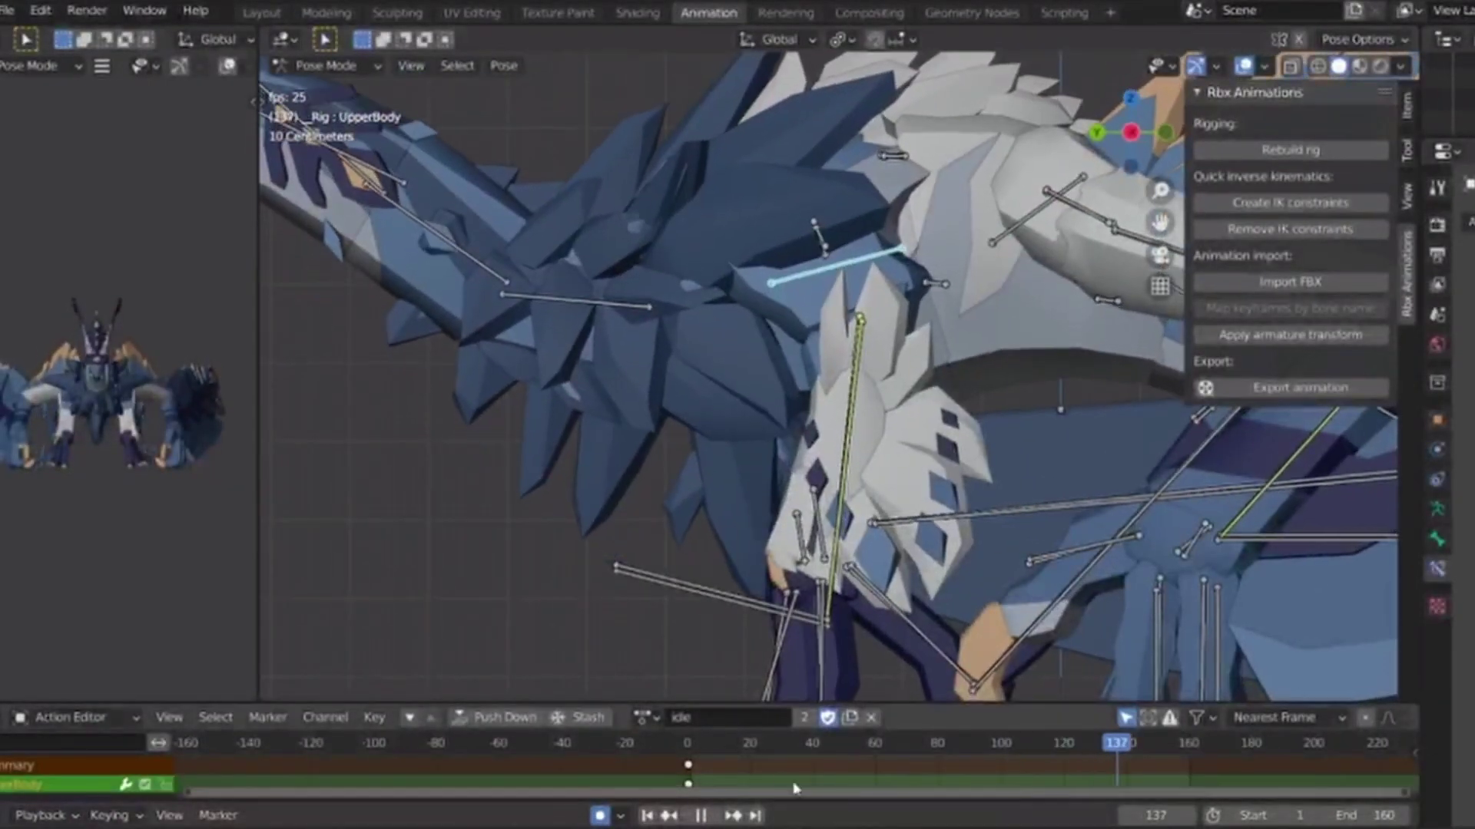
pyautogui.click(687, 744)
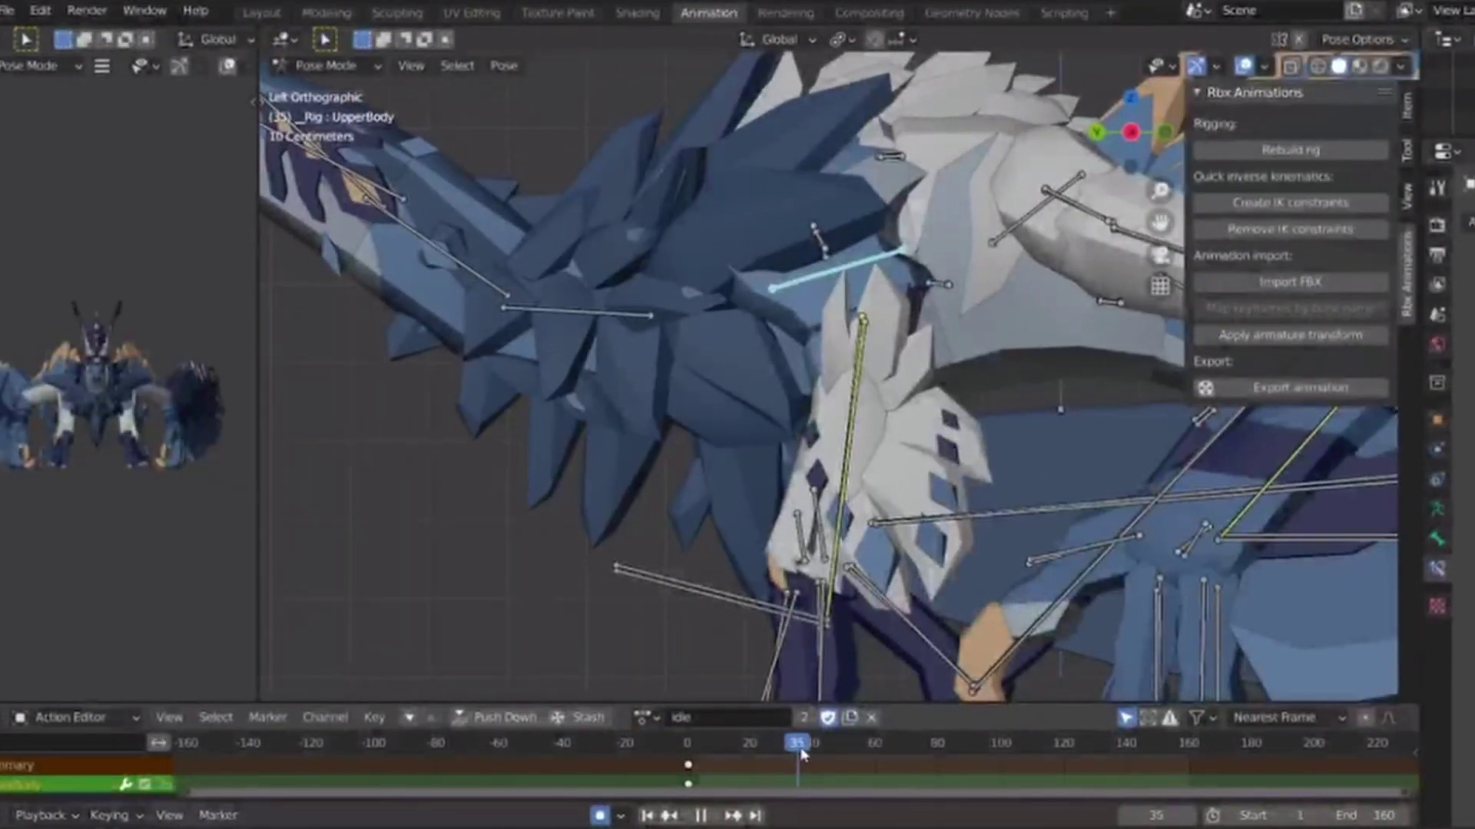
pyautogui.press('space')
pyautogui.press('r')
pyautogui.click(549, 527)
pyautogui.click(688, 744)
pyautogui.press('space')
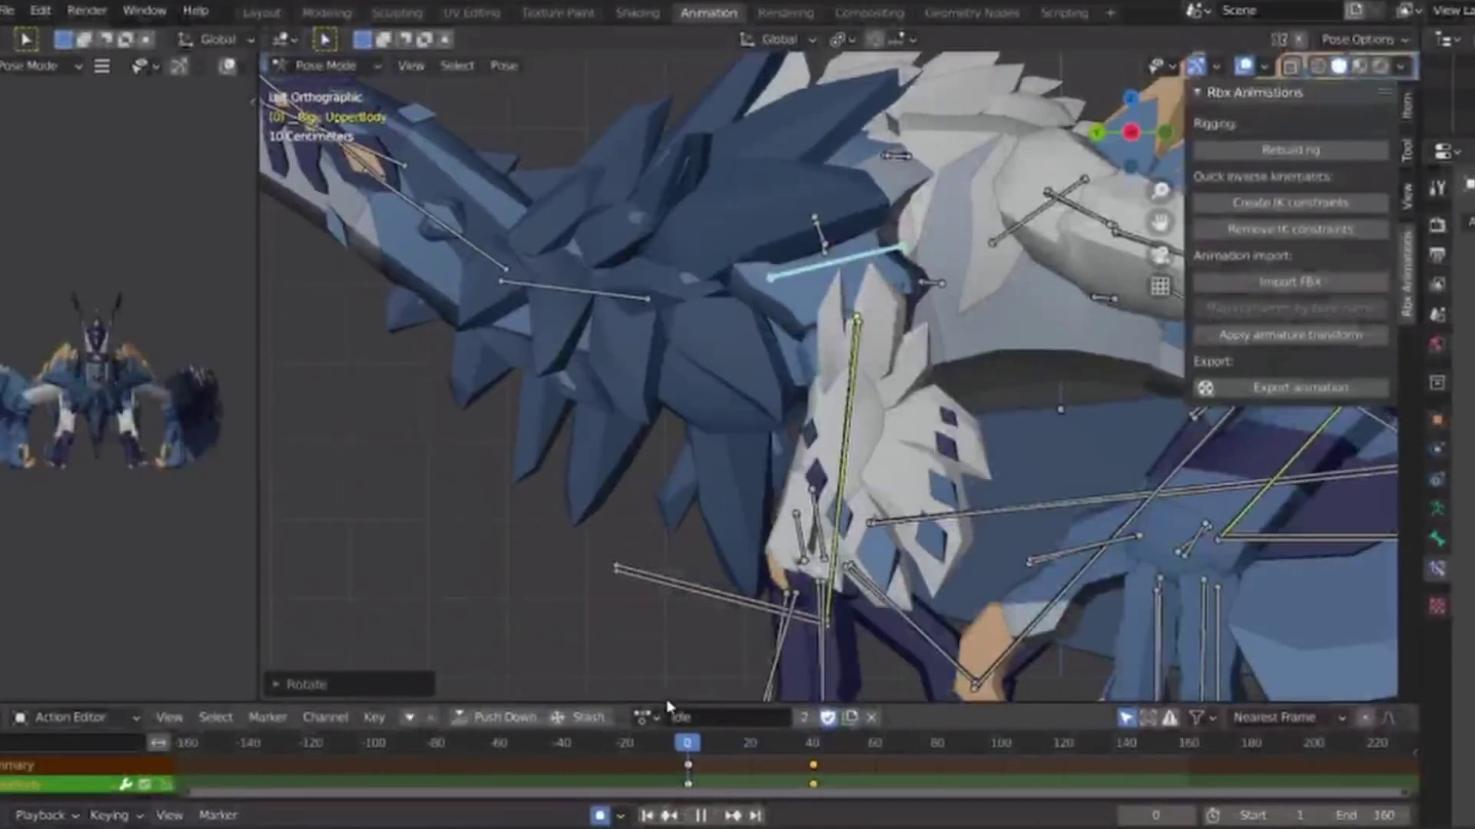
# Rotate the UpperBody bone downward at frame 120 and copy its frame 0 keyframe to frame 160.
pyautogui.moveTo(734, 740); pyautogui.dragTo(1058, 760)
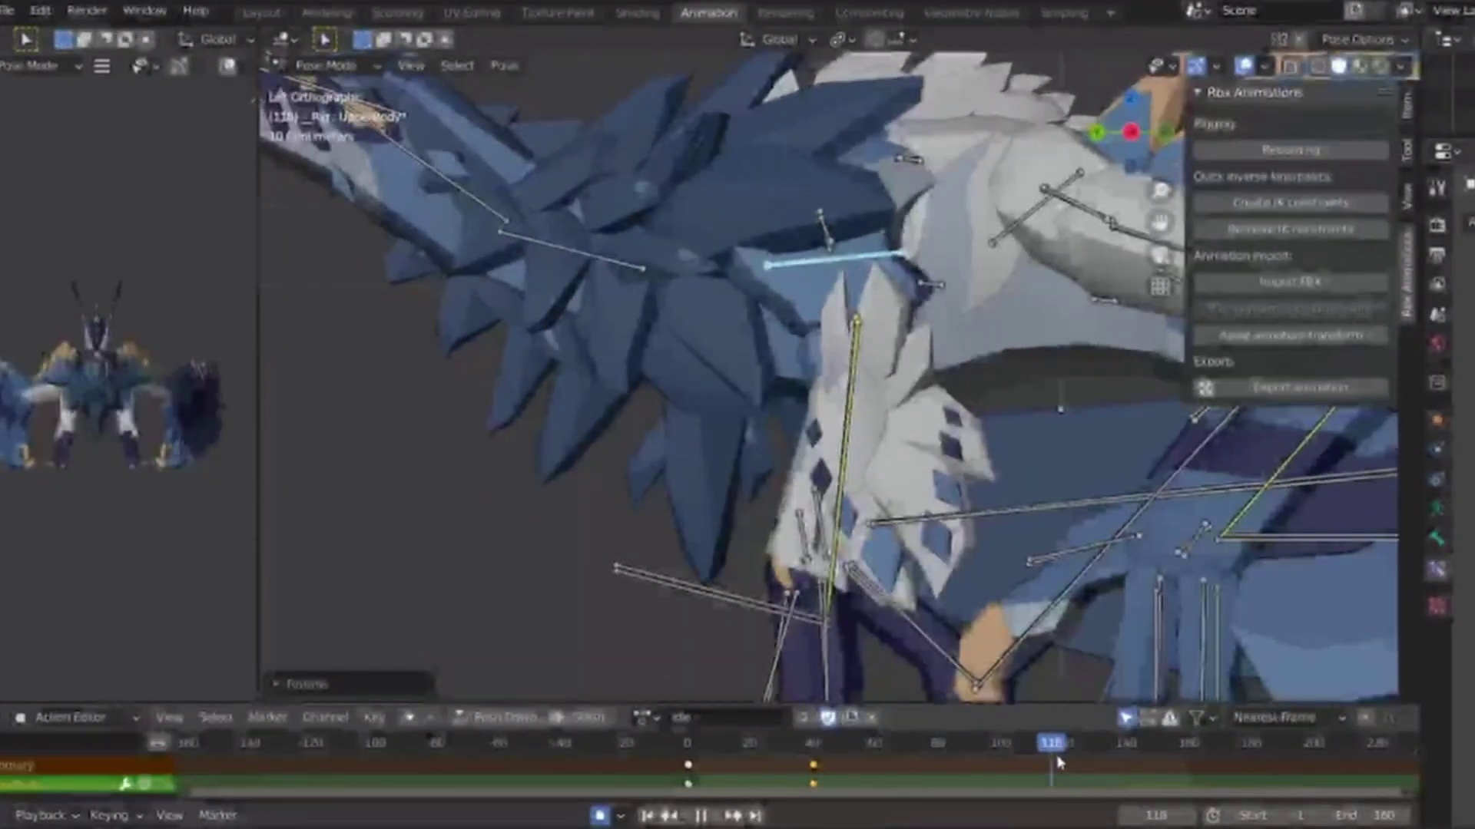
pyautogui.press('r')
pyautogui.click(687, 766)
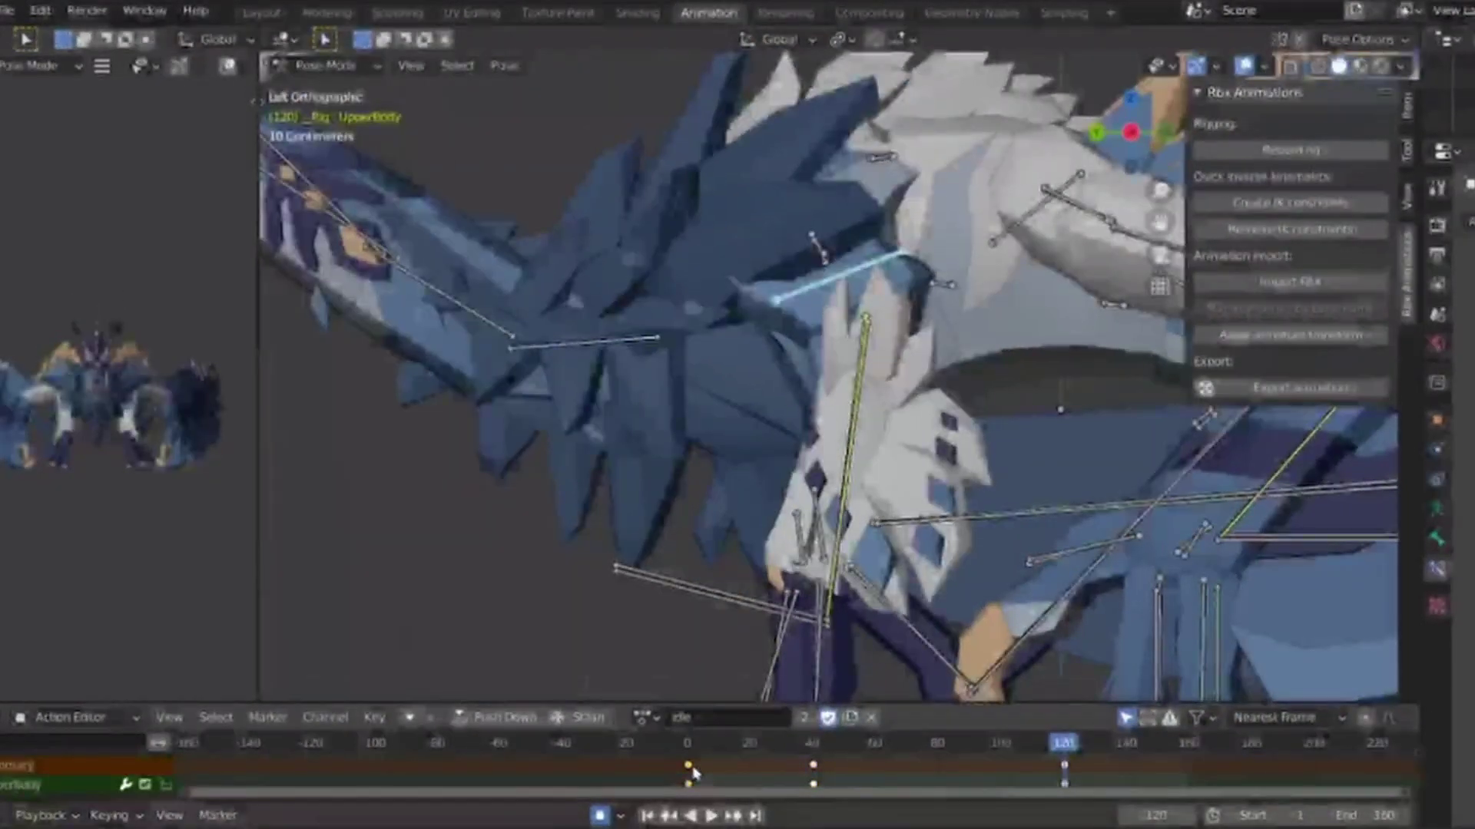
pyautogui.hotkey('ctrl', 'c')
pyautogui.moveTo(1156, 746); pyautogui.dragTo(1189, 746)
pyautogui.hotkey('ctrl', 'v')
pyautogui.press('space')
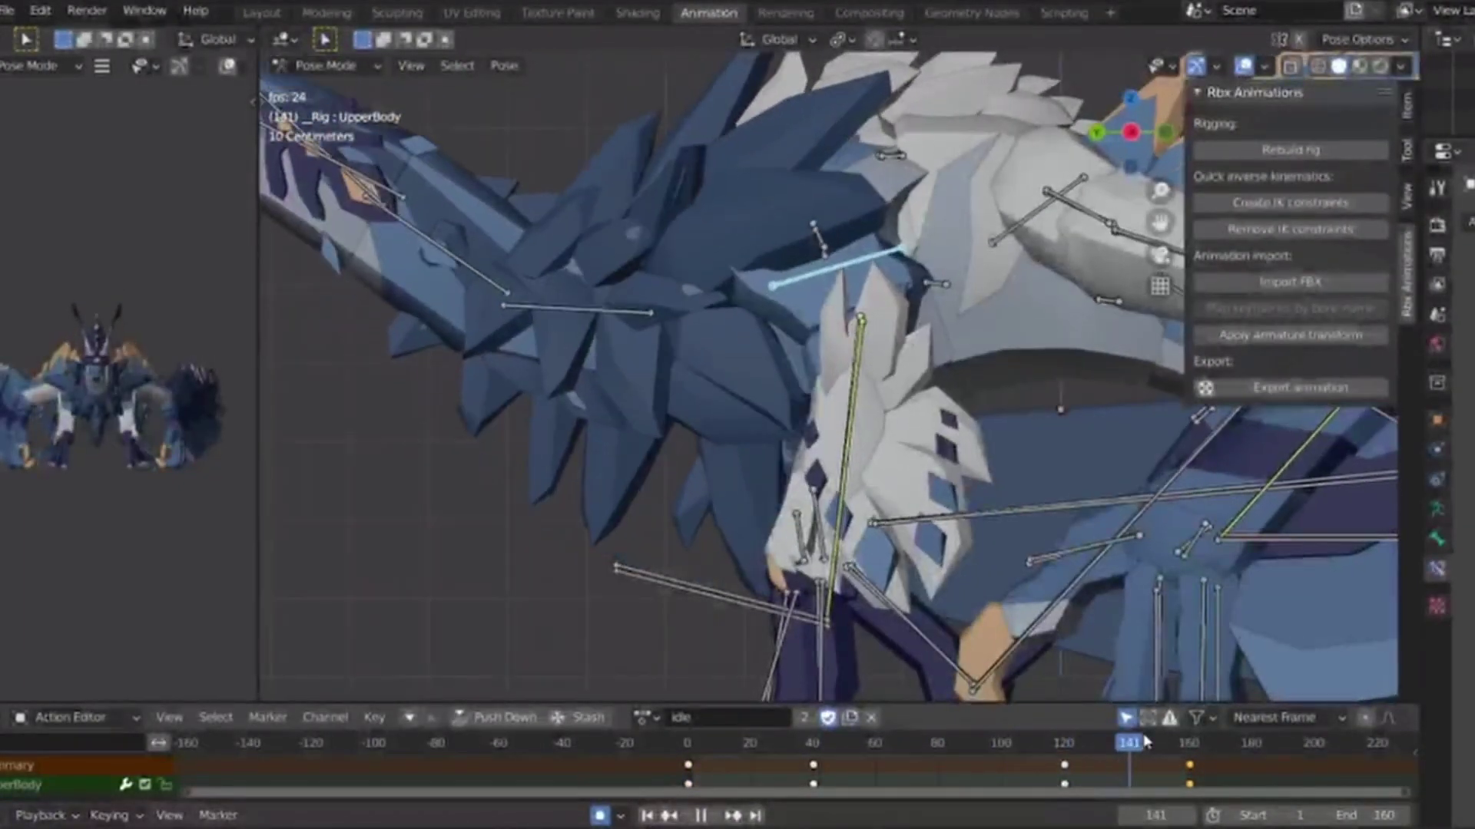
# Rotate the UpperBody bone by about 0.71 degrees at frame 80 and replay the idle loop.
pyautogui.press('space')
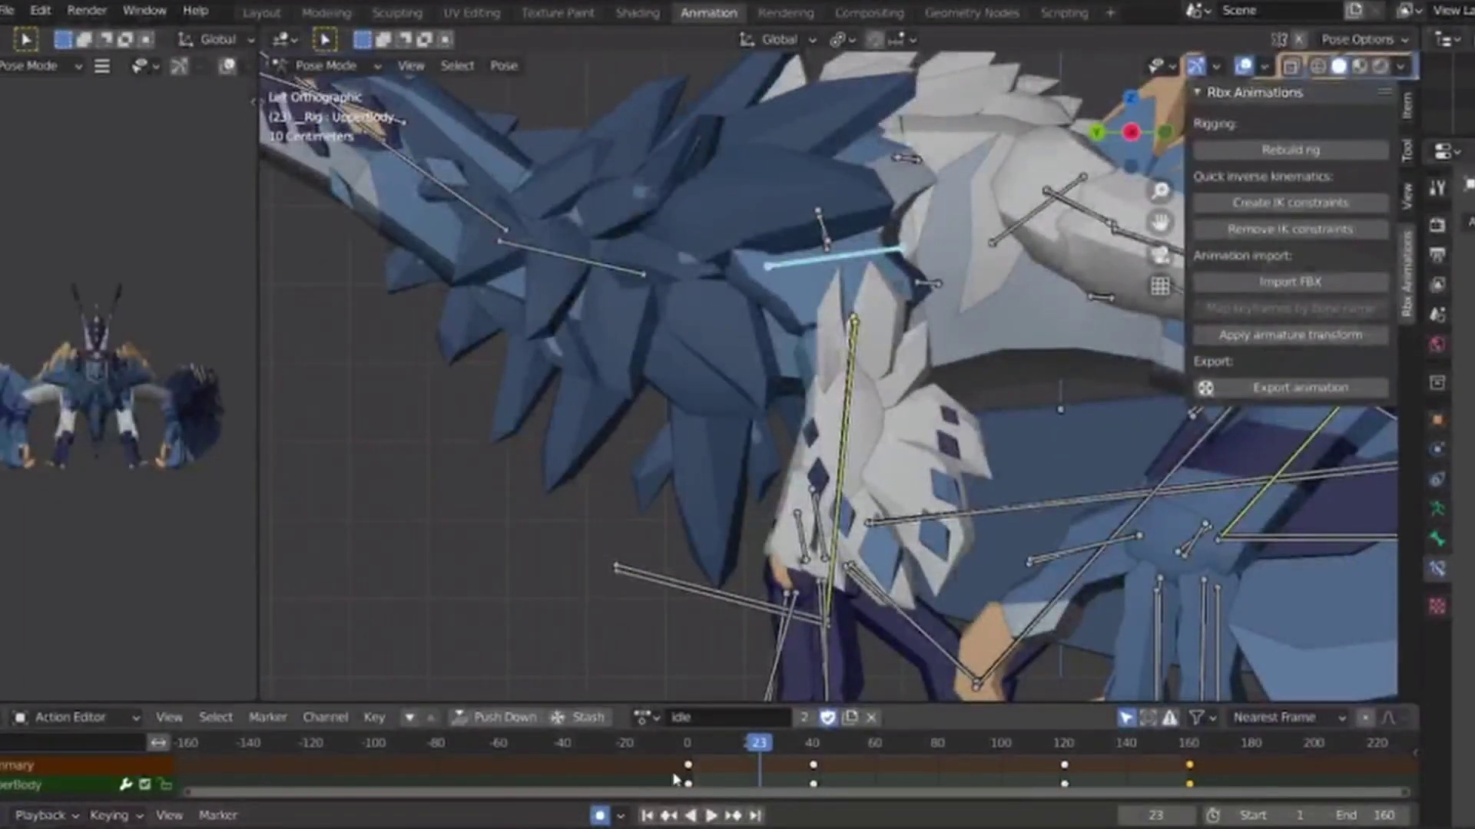
pyautogui.click(935, 745)
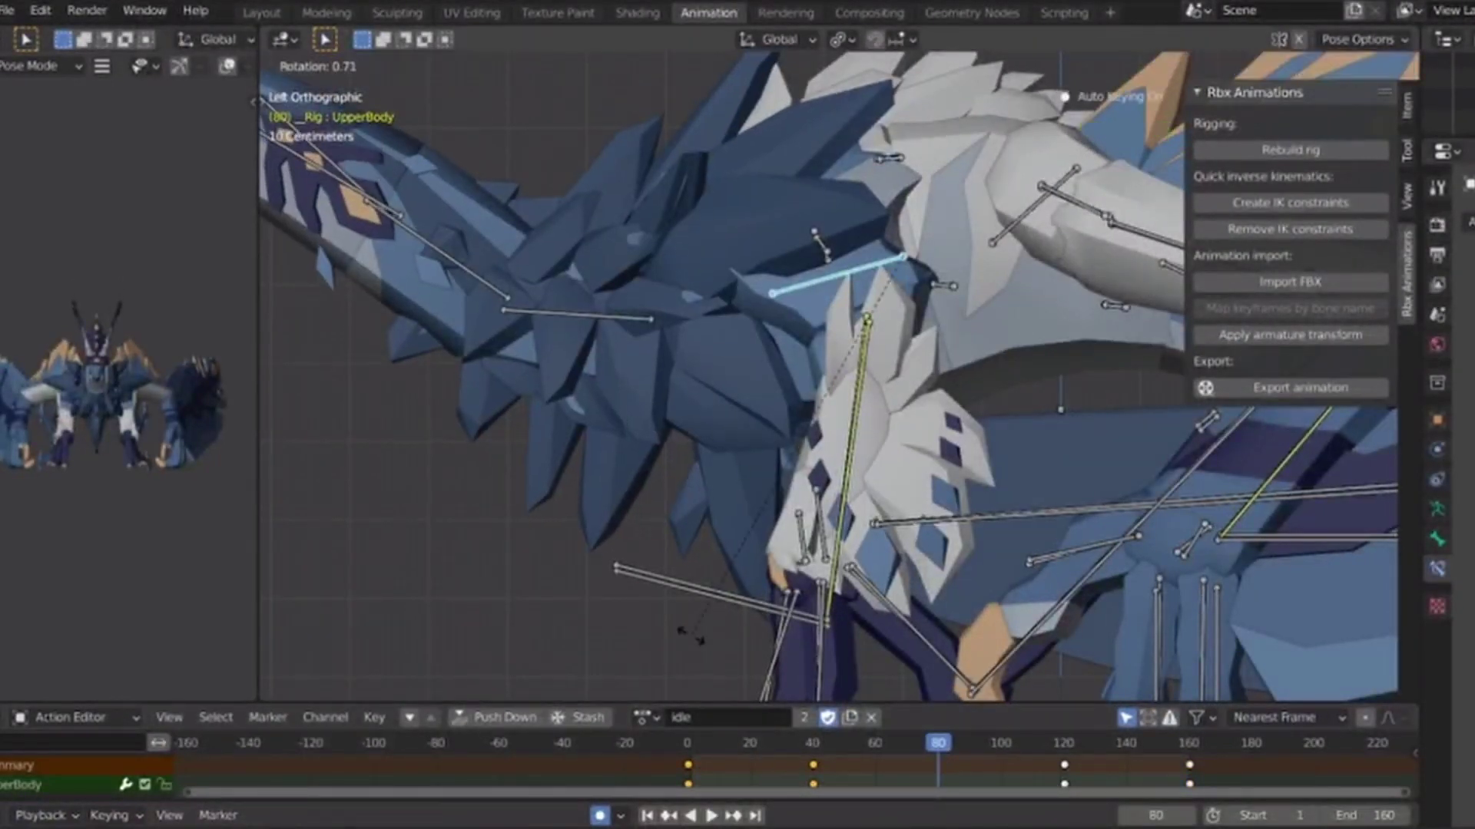
pyautogui.click(691, 636)
pyautogui.press('space')
# Select the head-ik bone in front of the dragon's snout and key moved positions at frames 80 and 40.
pyautogui.scroll(-3, 635, 438)
pyautogui.keyDown('shift'); pyautogui.moveTo(635, 437); pyautogui.dragTo(949, 481, button='middle'); pyautogui.keyUp('shift')
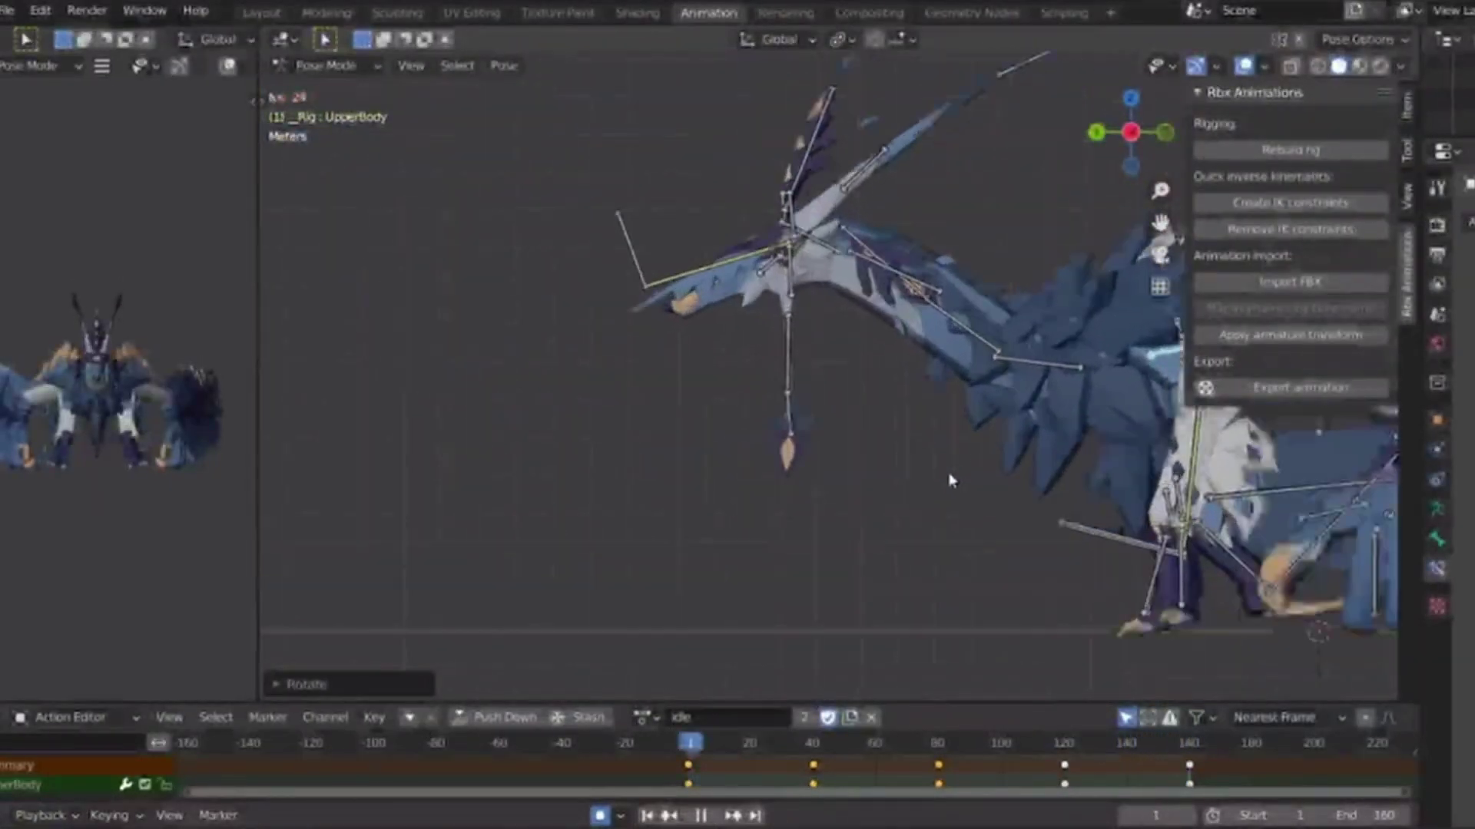
pyautogui.moveTo(625, 253); pyautogui.dragTo(626, 254)
pyautogui.click(679, 753)
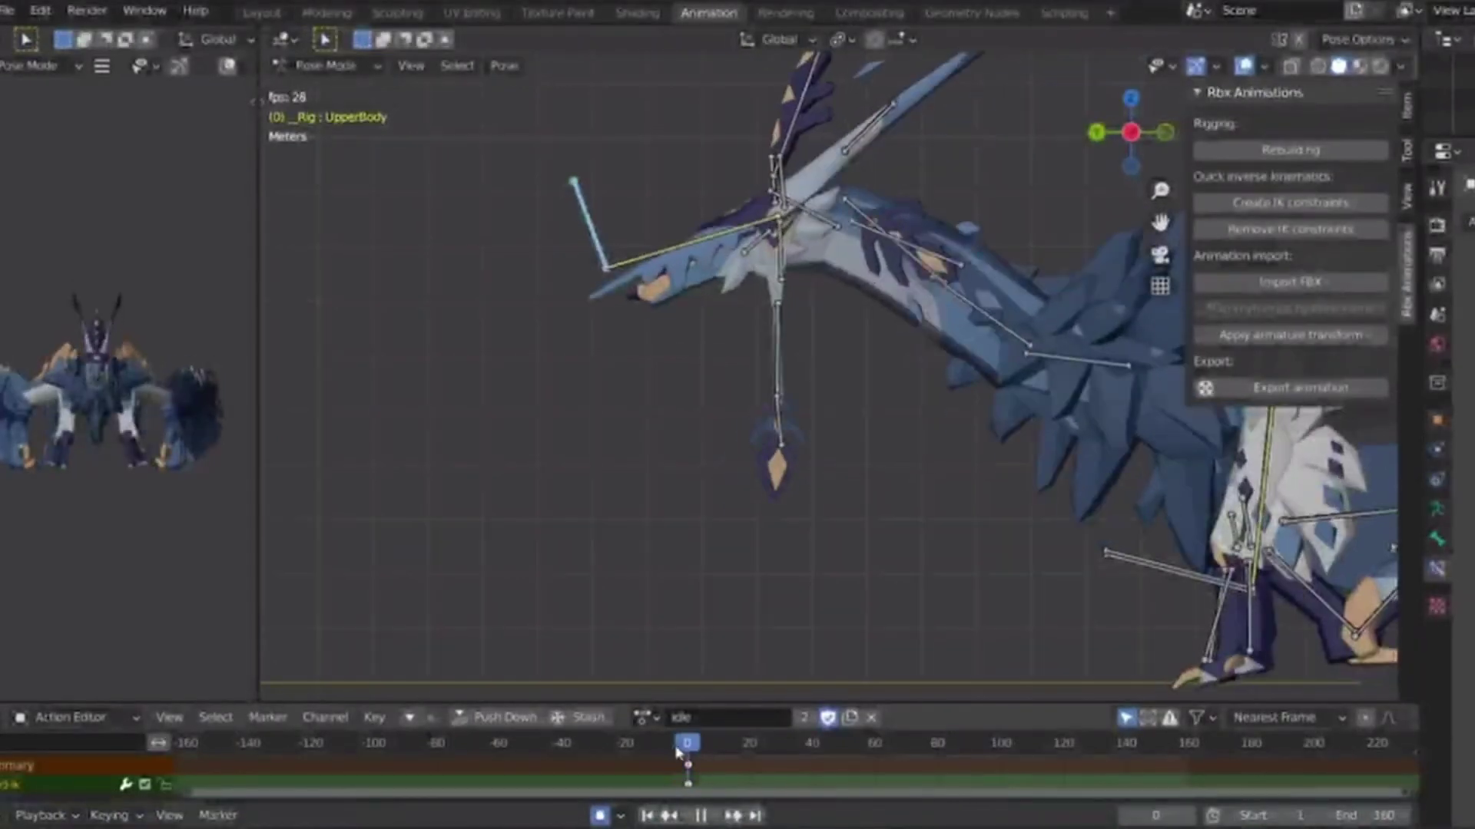
pyautogui.moveTo(949, 754); pyautogui.dragTo(941, 757)
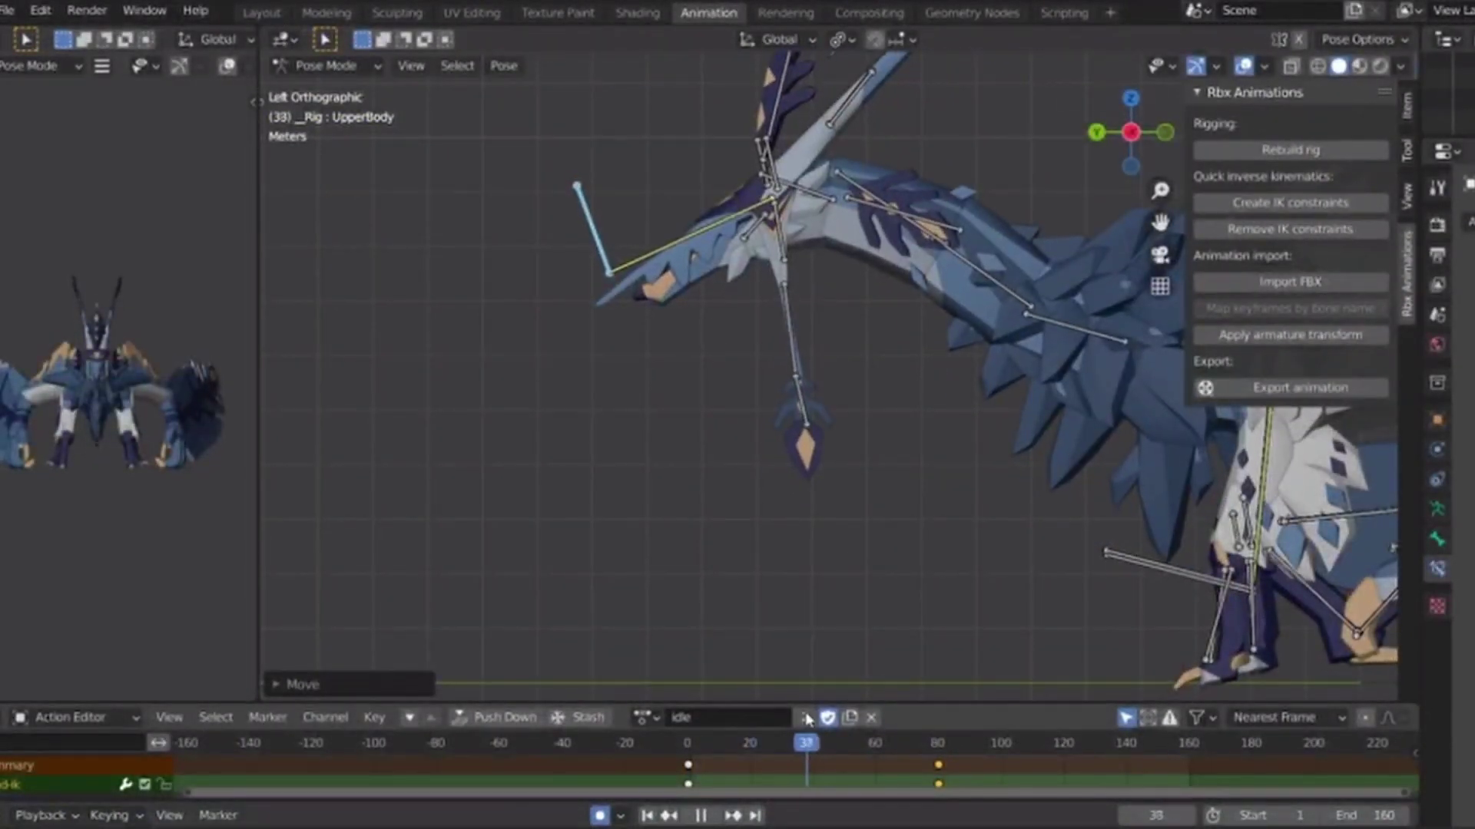
pyautogui.press('g')
pyautogui.moveTo(812, 715); pyautogui.dragTo(762, 725)
pyautogui.click(750, 583)
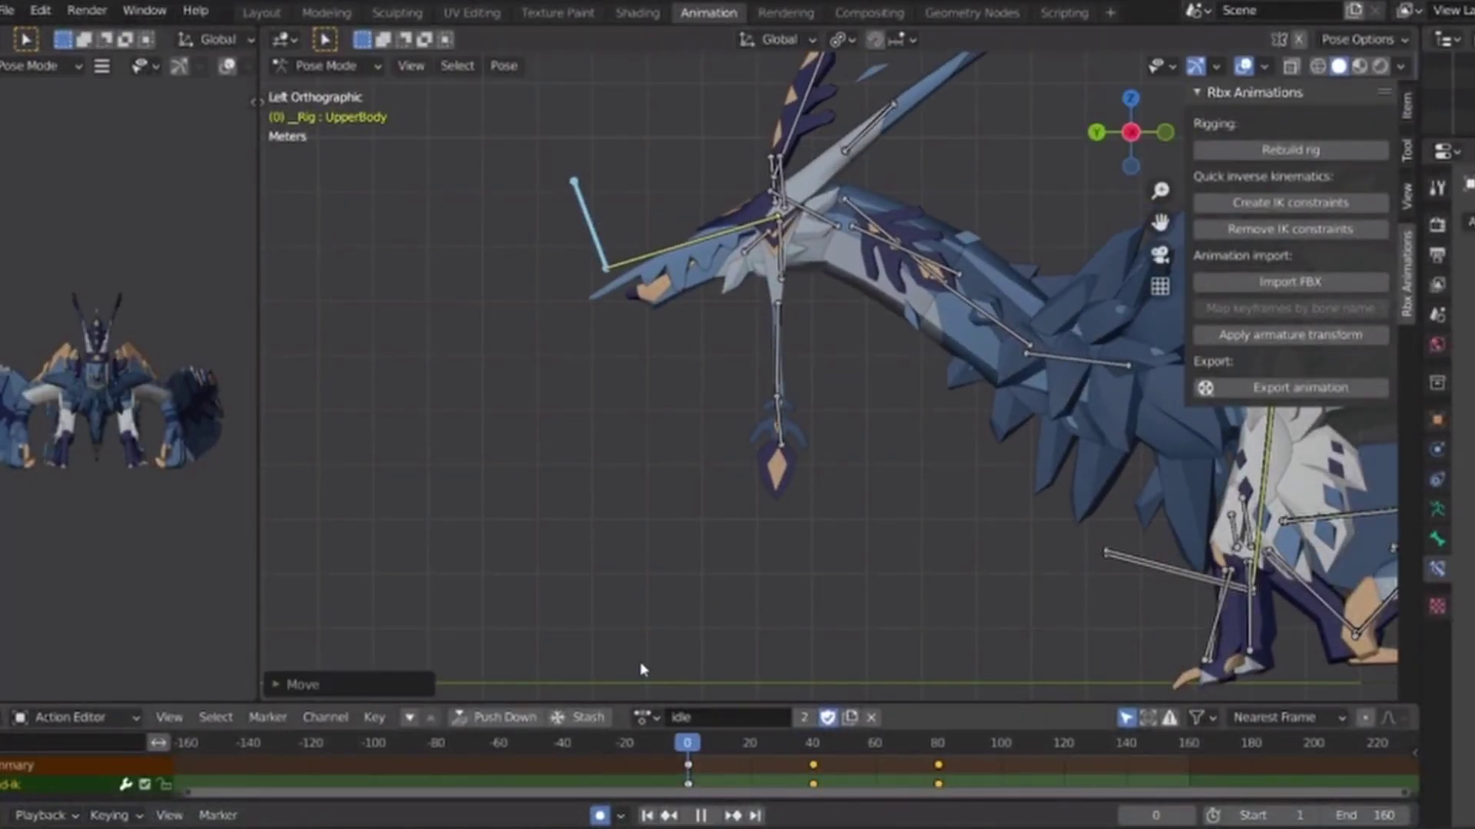
# Copy the head-ik bone's frame 0 keyframe to frame 160, move the bone at frame 120 and replay the loop.
pyautogui.press('space')
pyautogui.moveTo(659, 758); pyautogui.dragTo(722, 771)
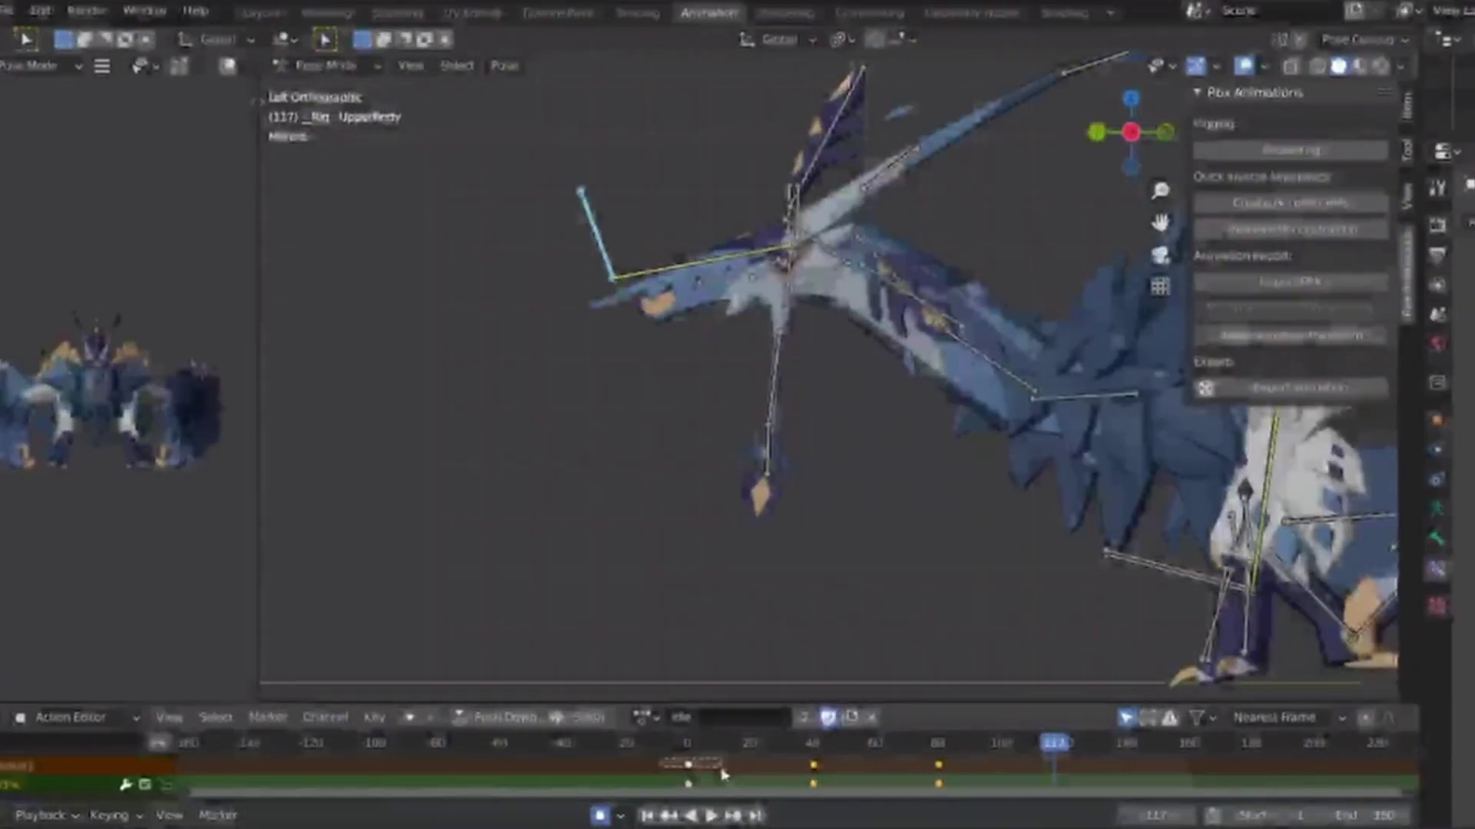
pyautogui.click(1183, 746)
pyautogui.hotkey('ctrl', 'v')
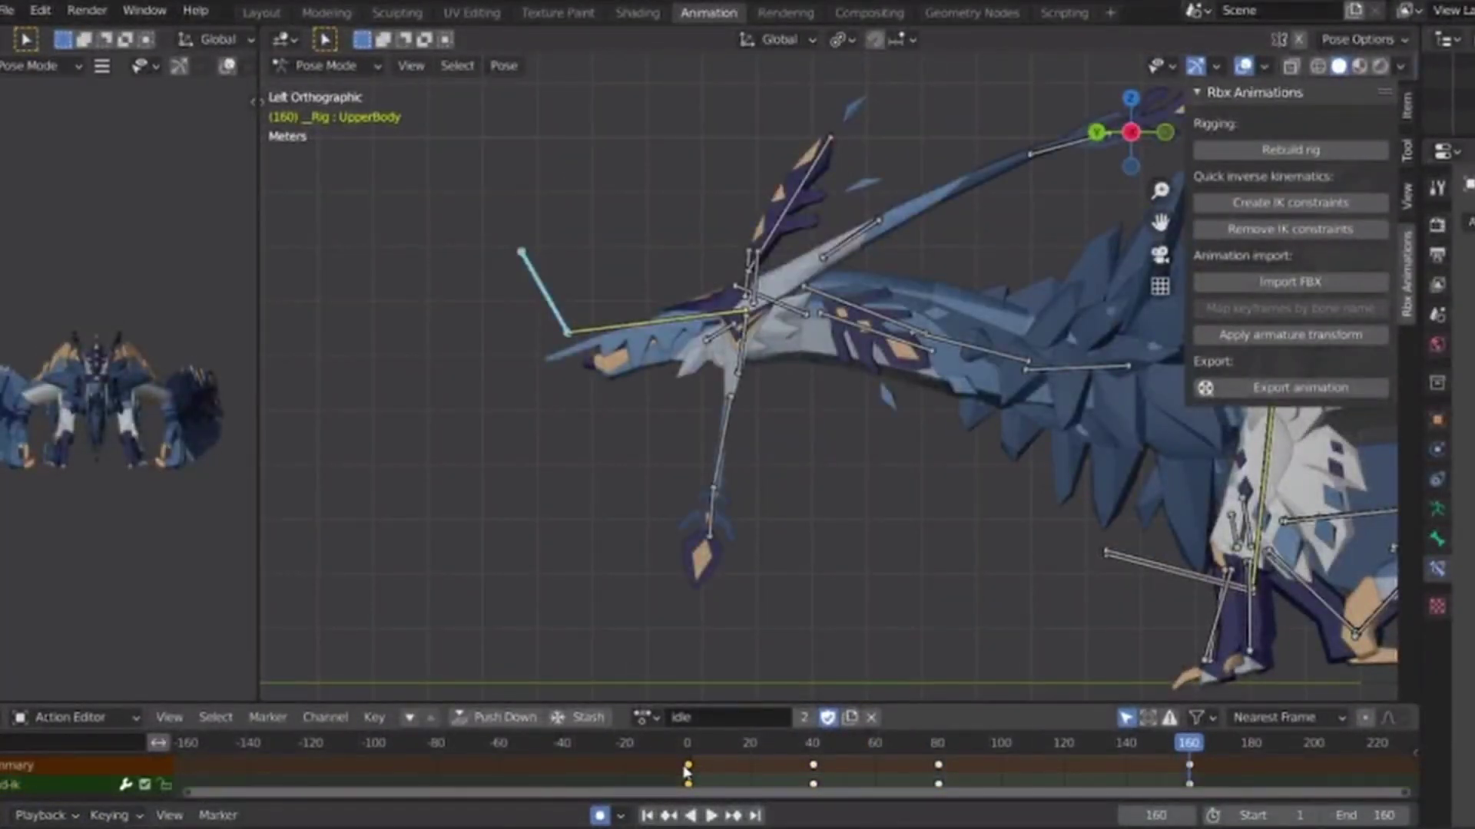
pyautogui.click(1063, 742)
pyautogui.press('g')
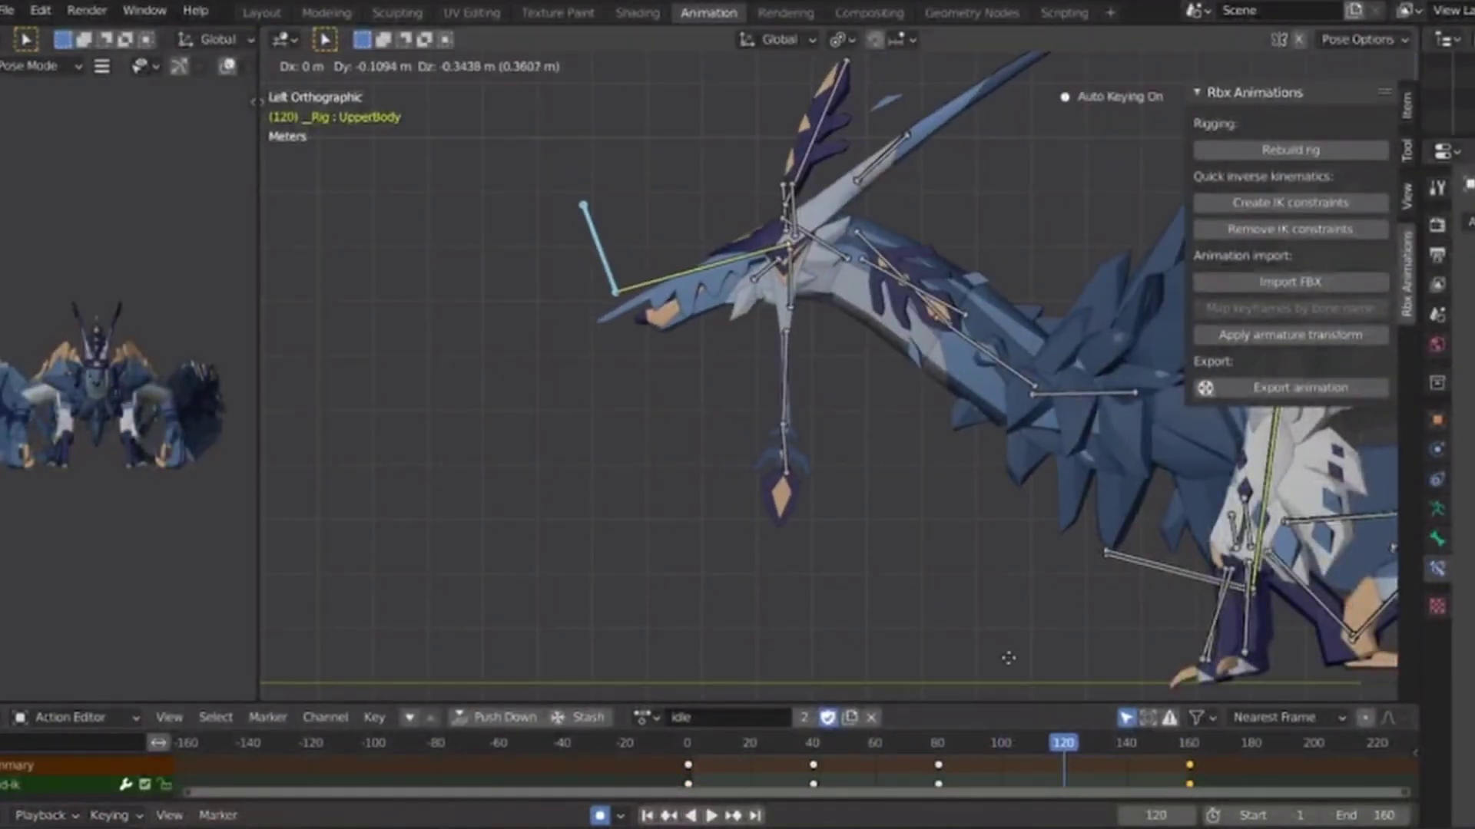
pyautogui.click(1011, 681)
pyautogui.press('space')
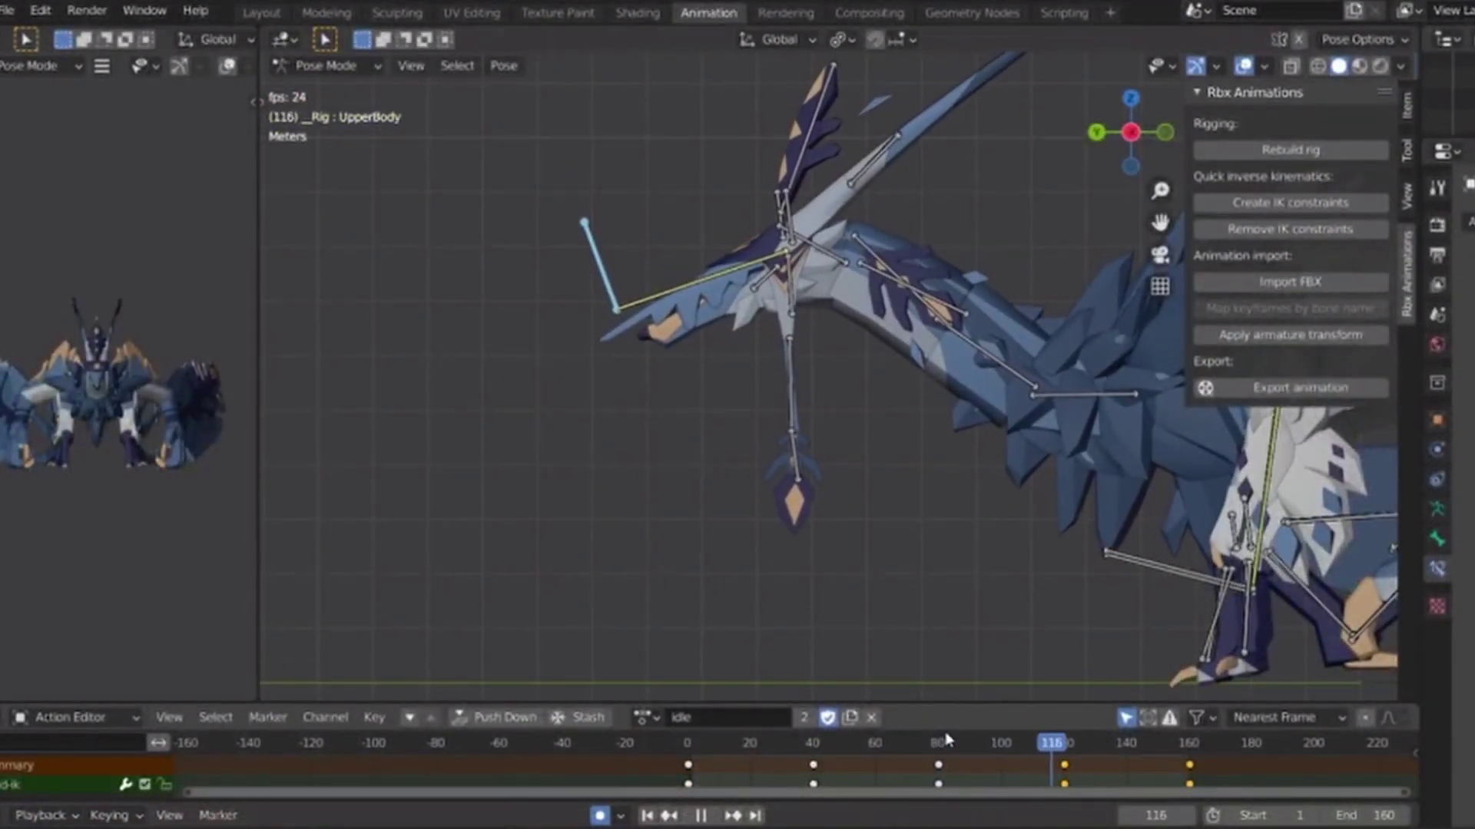
# Select the Jaw bone and rotate it around its local X axis at frame 0.
pyautogui.scroll(3, 642, 369)
pyautogui.keyDown('shift'); pyautogui.moveTo(705, 246); pyautogui.dragTo(845, 310, button='middle'); pyautogui.keyUp('shift')
pyautogui.scroll(2, 845, 310)
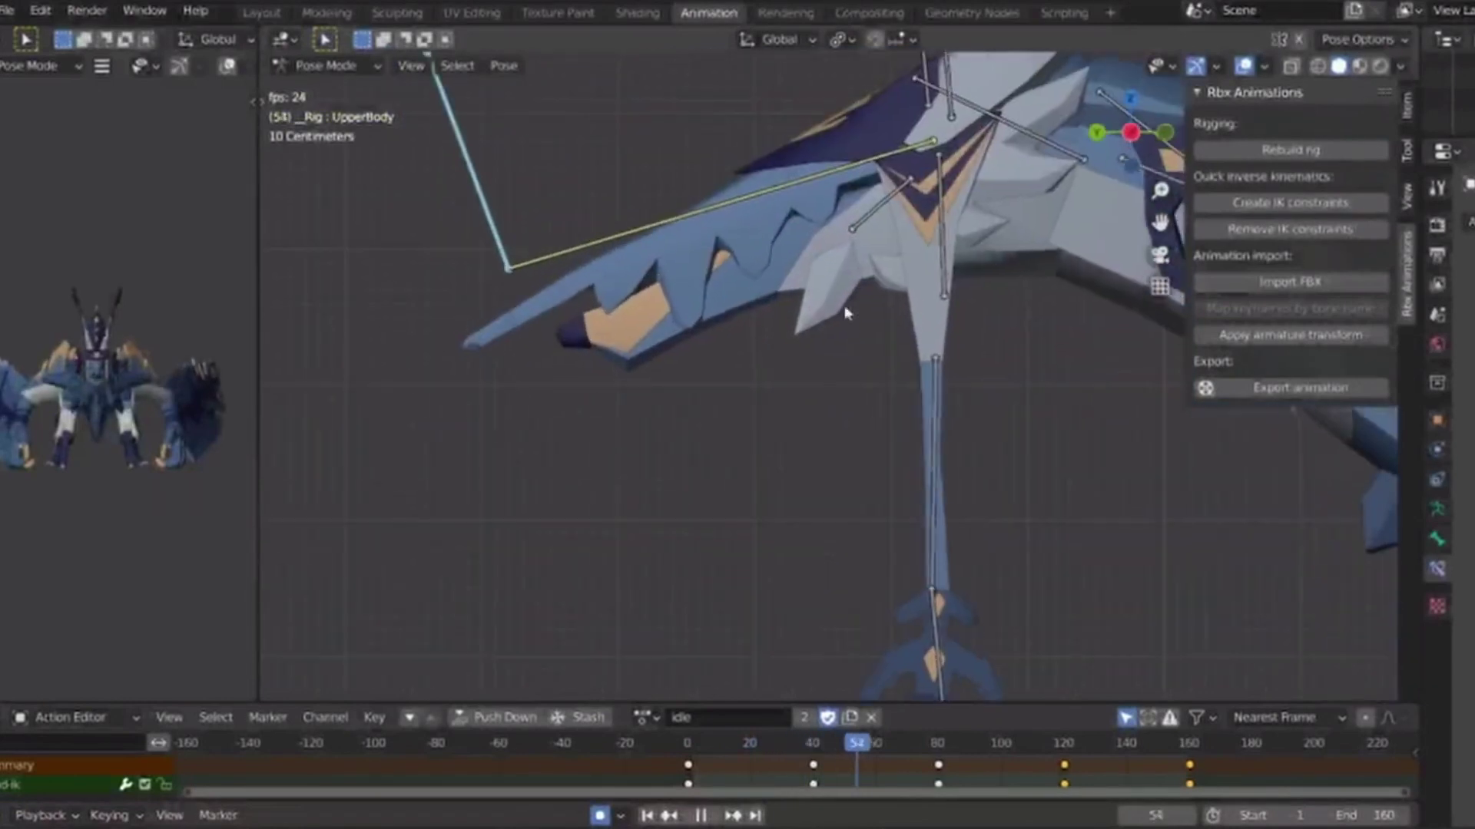
pyautogui.press('space')
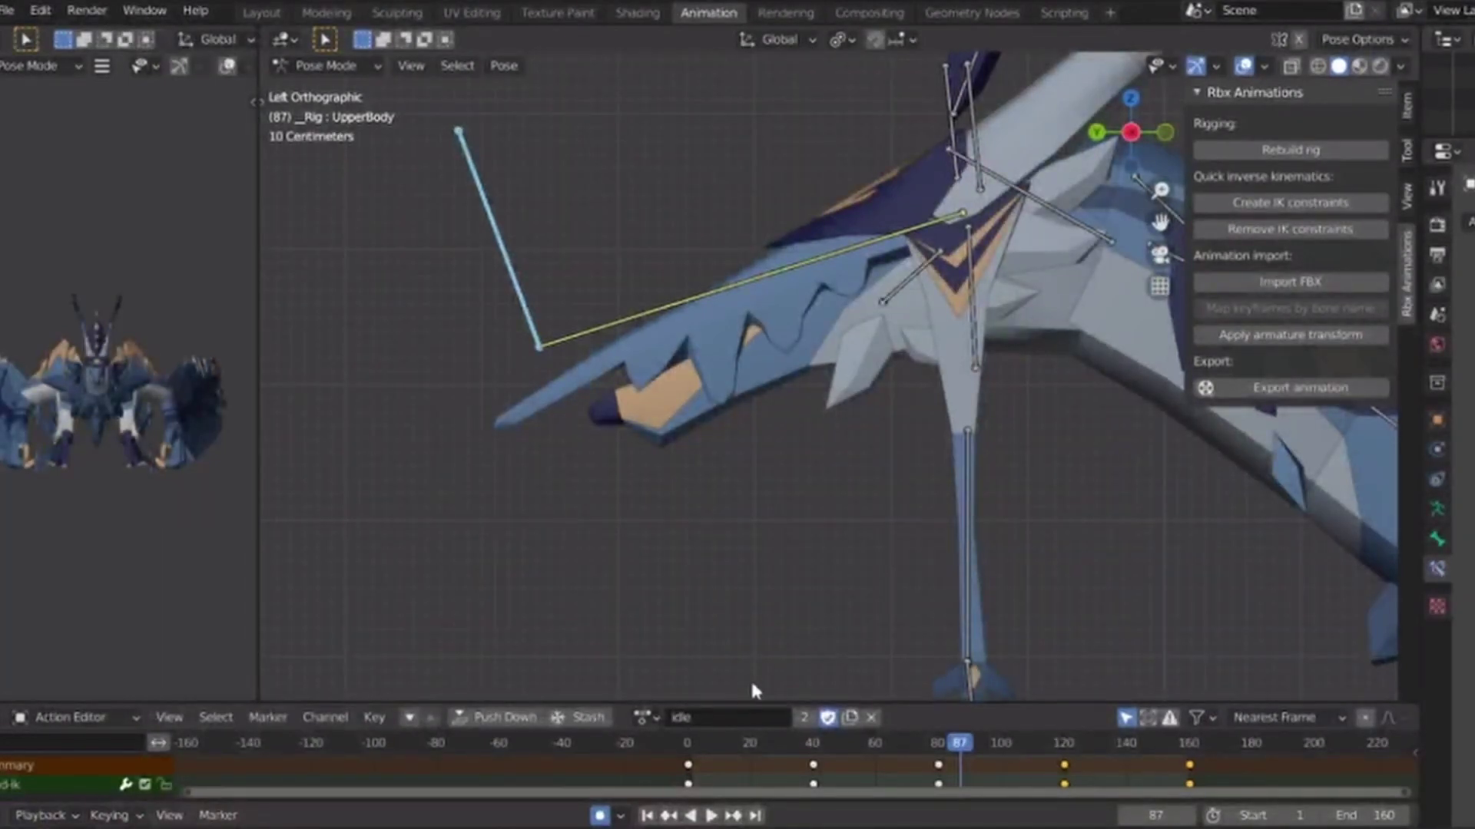
pyautogui.click(914, 292)
pyautogui.hotkey('shift', 'Left')
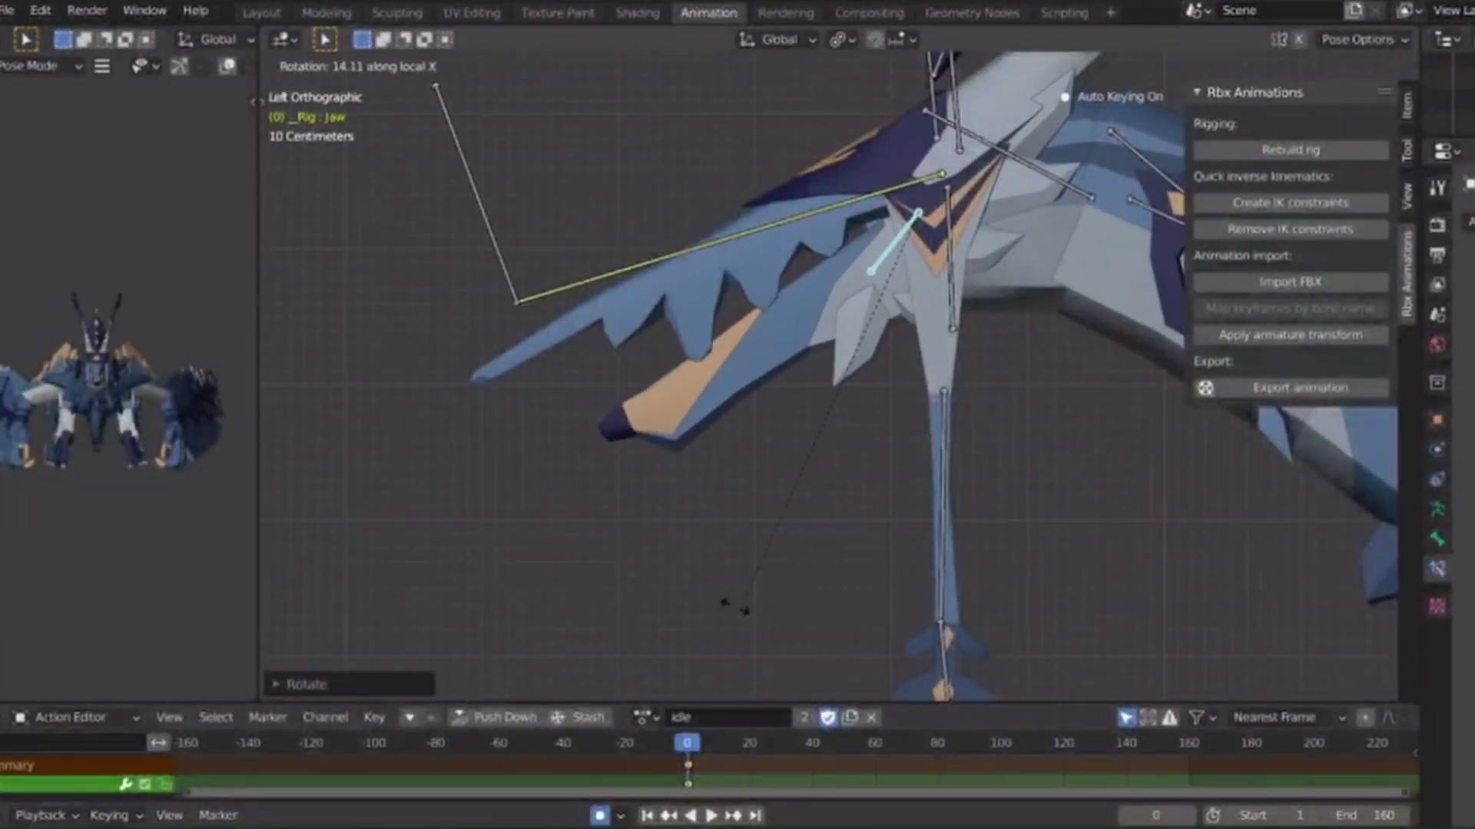
# Rotate the Jaw bone further open around its local X axis at frame 80 and copy its frame 0 keyframe to frame 160.
pyautogui.moveTo(875, 748); pyautogui.dragTo(1187, 756)
pyautogui.press('r')
pyautogui.press('x')
pyautogui.click(899, 624)
pyautogui.click(686, 766)
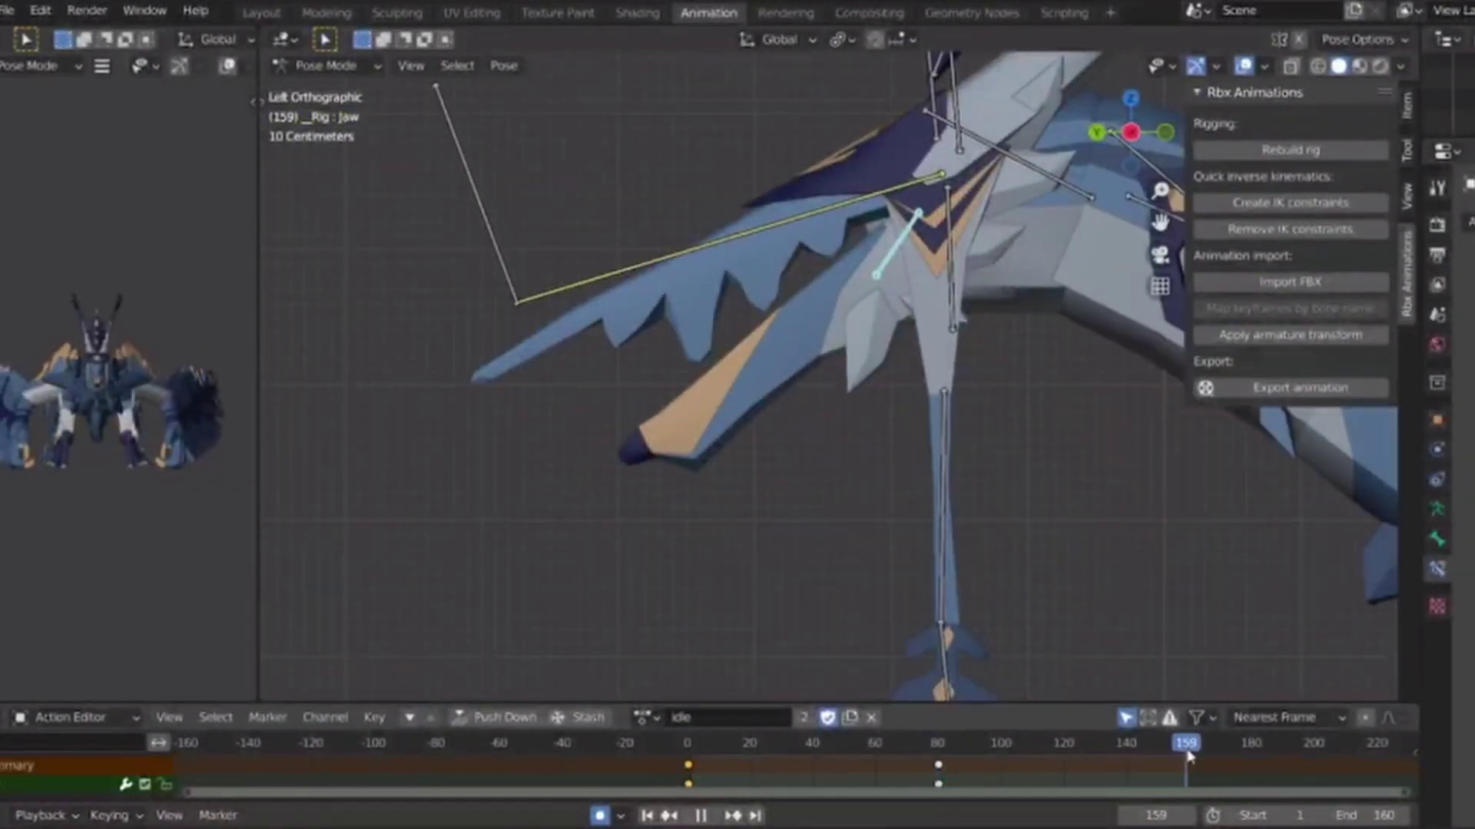
pyautogui.press('space')
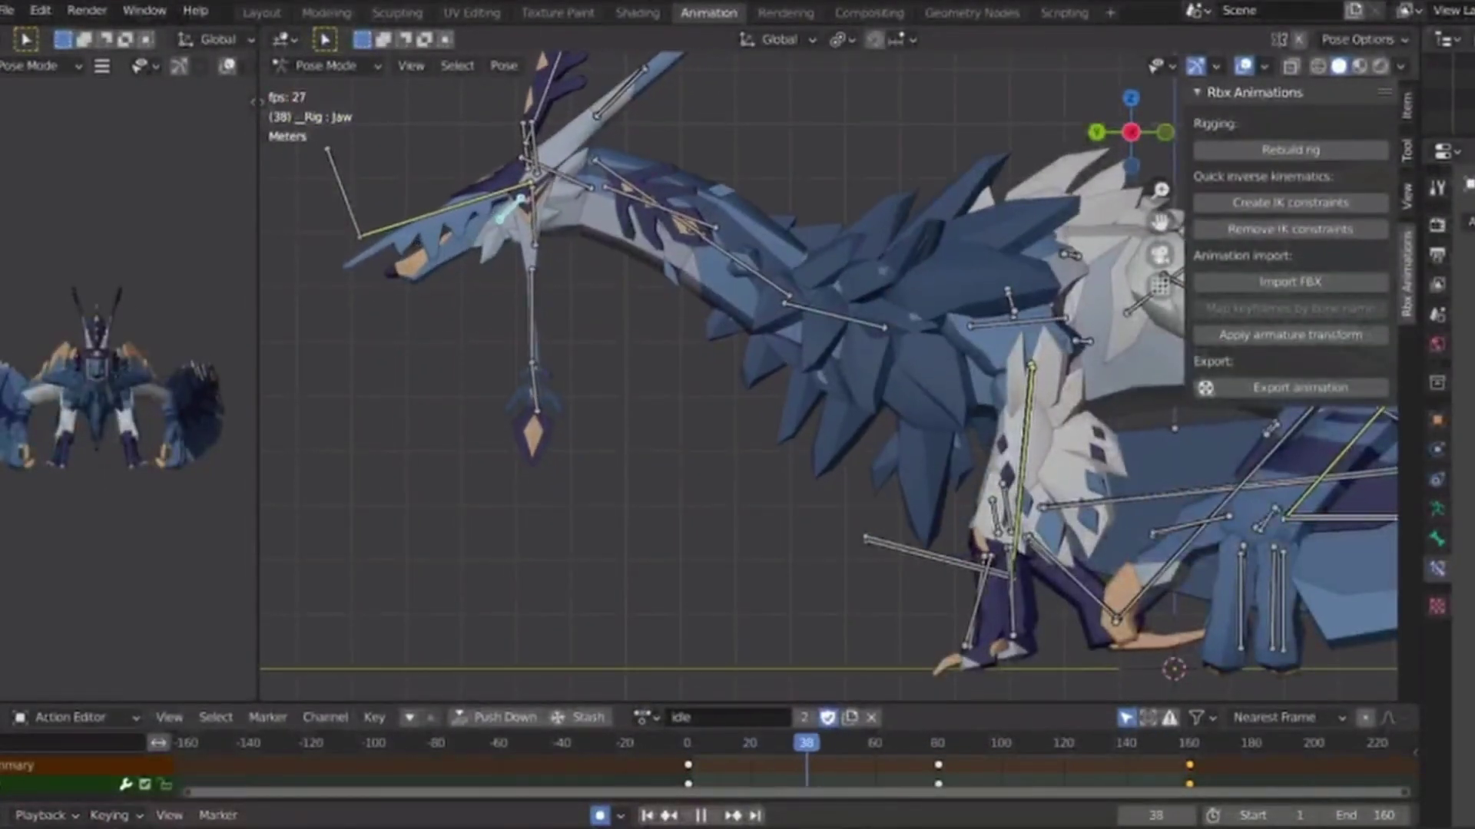
# Return to Blender, select the hanging whisker bones below the dragon's head and rotate them at frame 0.
pyautogui.click(1006, 607)
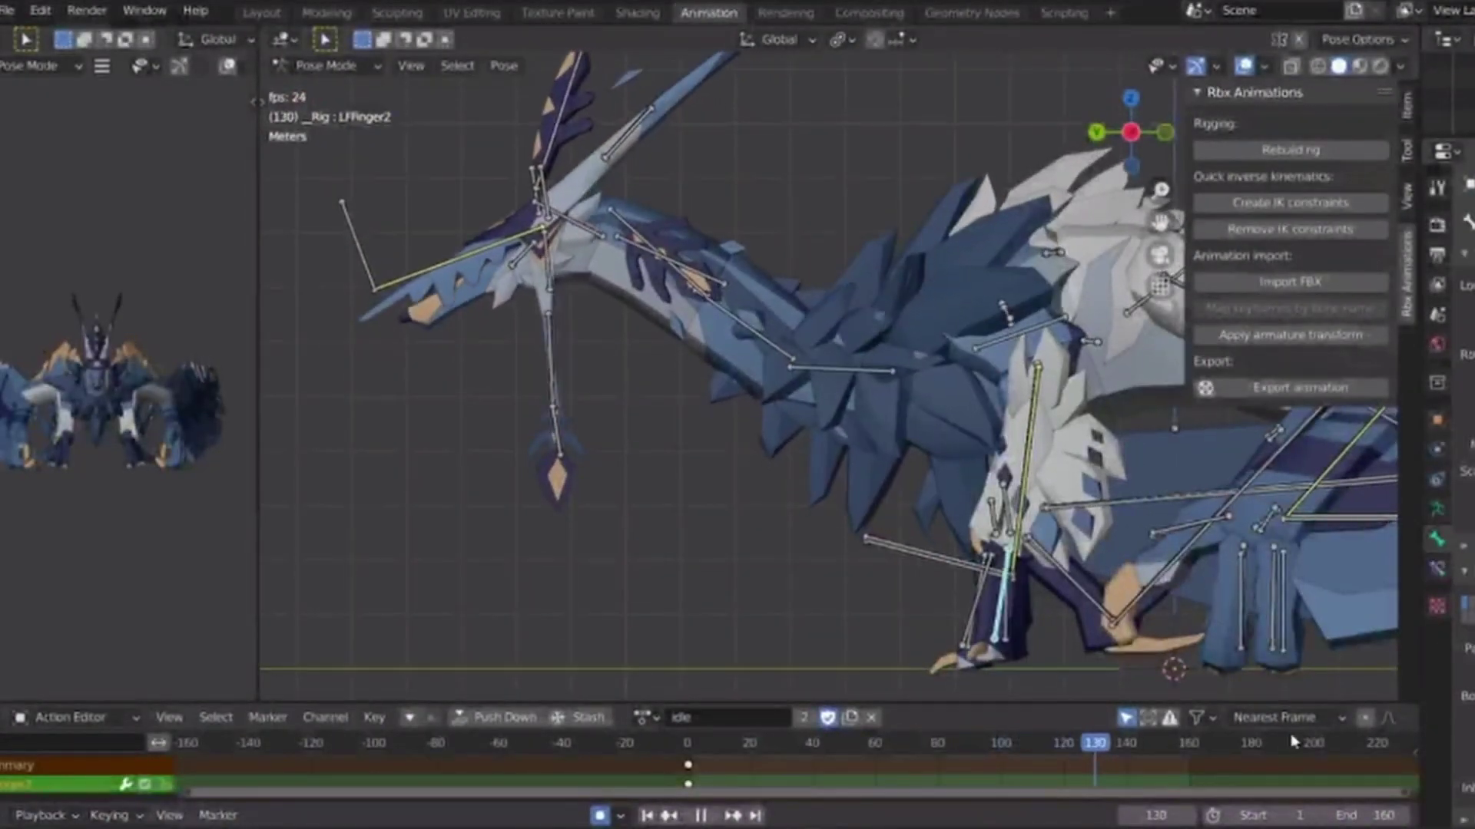
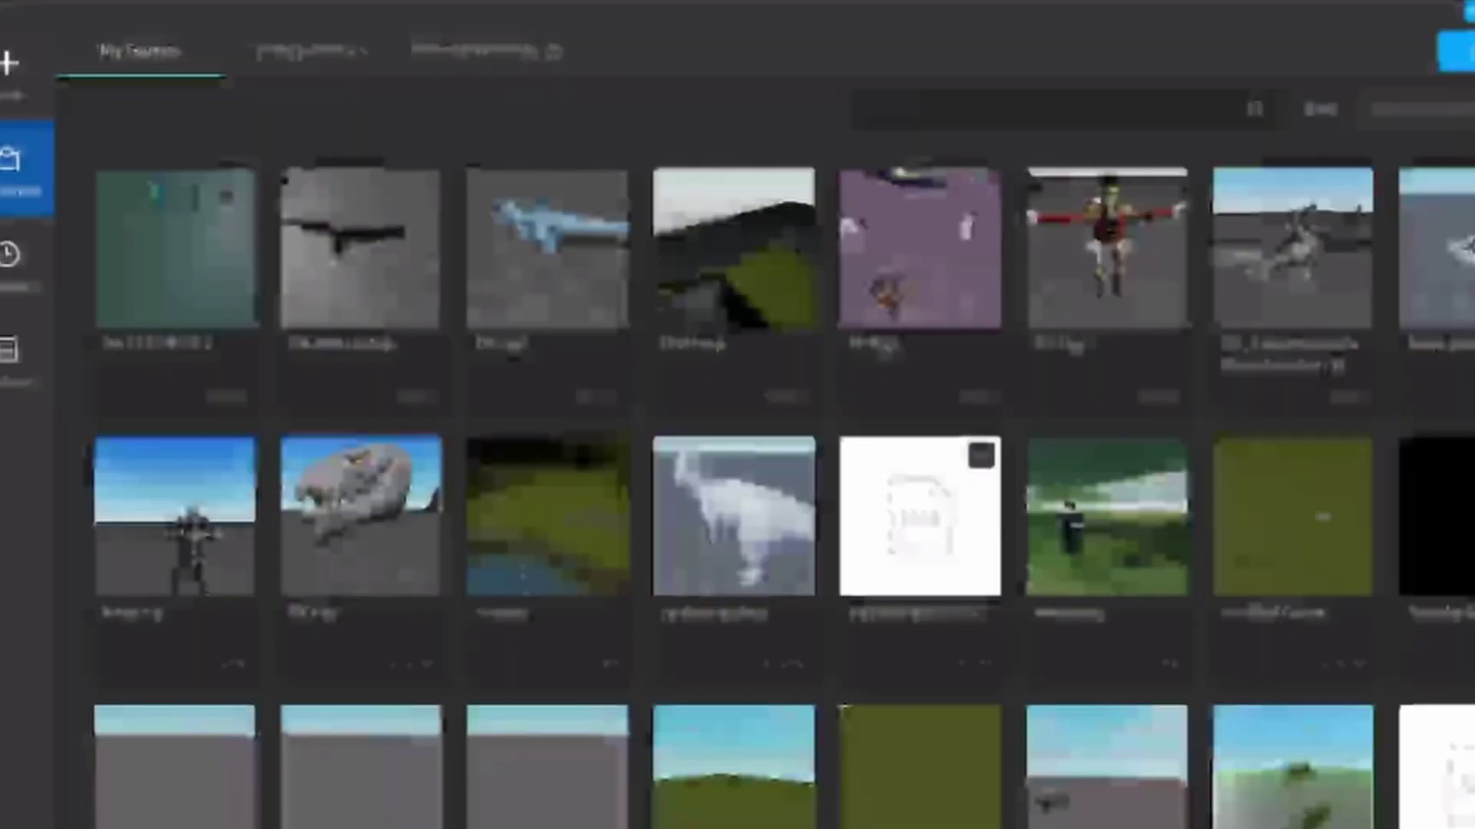
pyautogui.hotkey('alt', 'Tab')
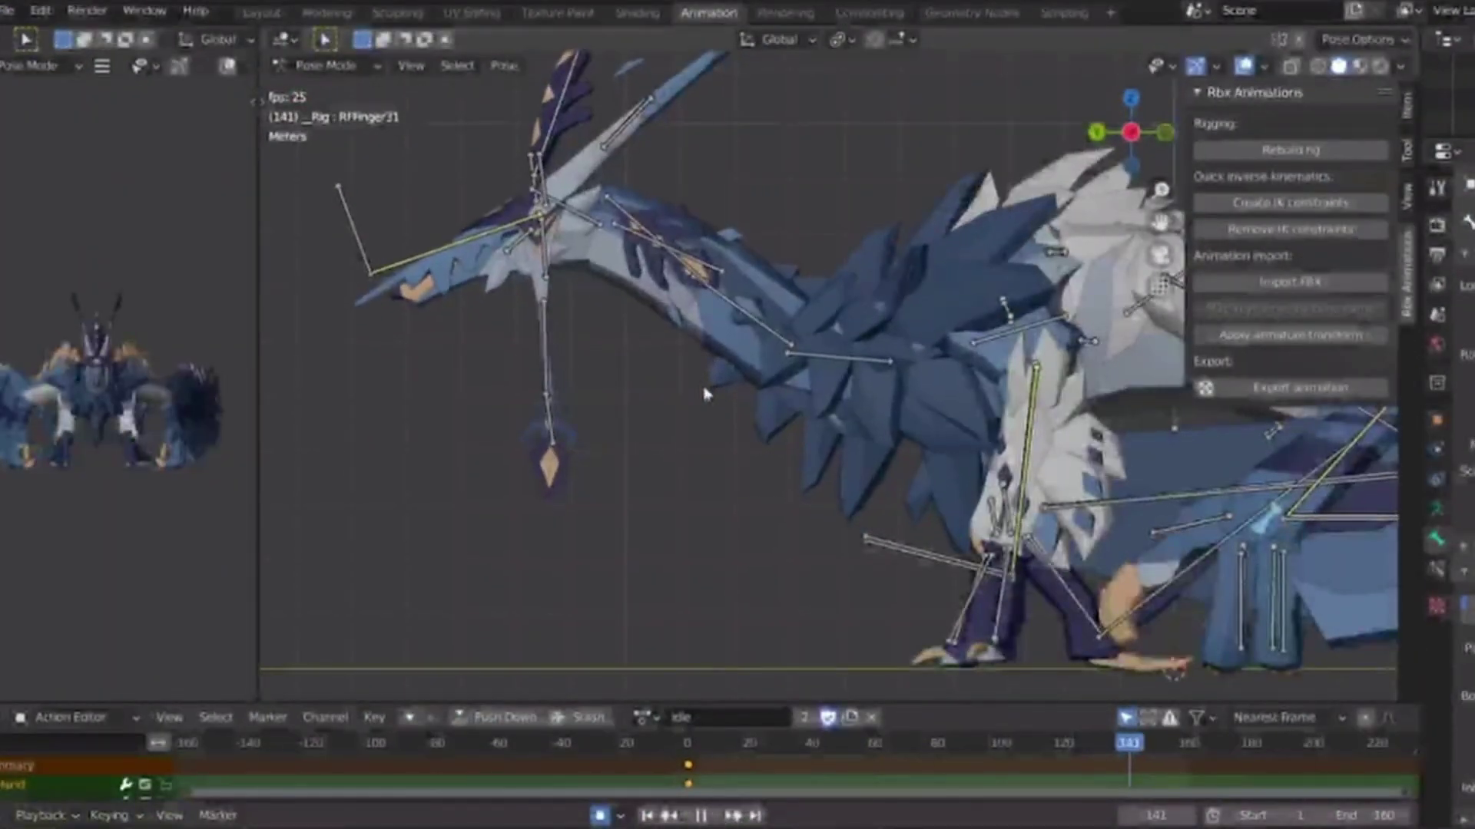
pyautogui.scroll(3, 703, 393)
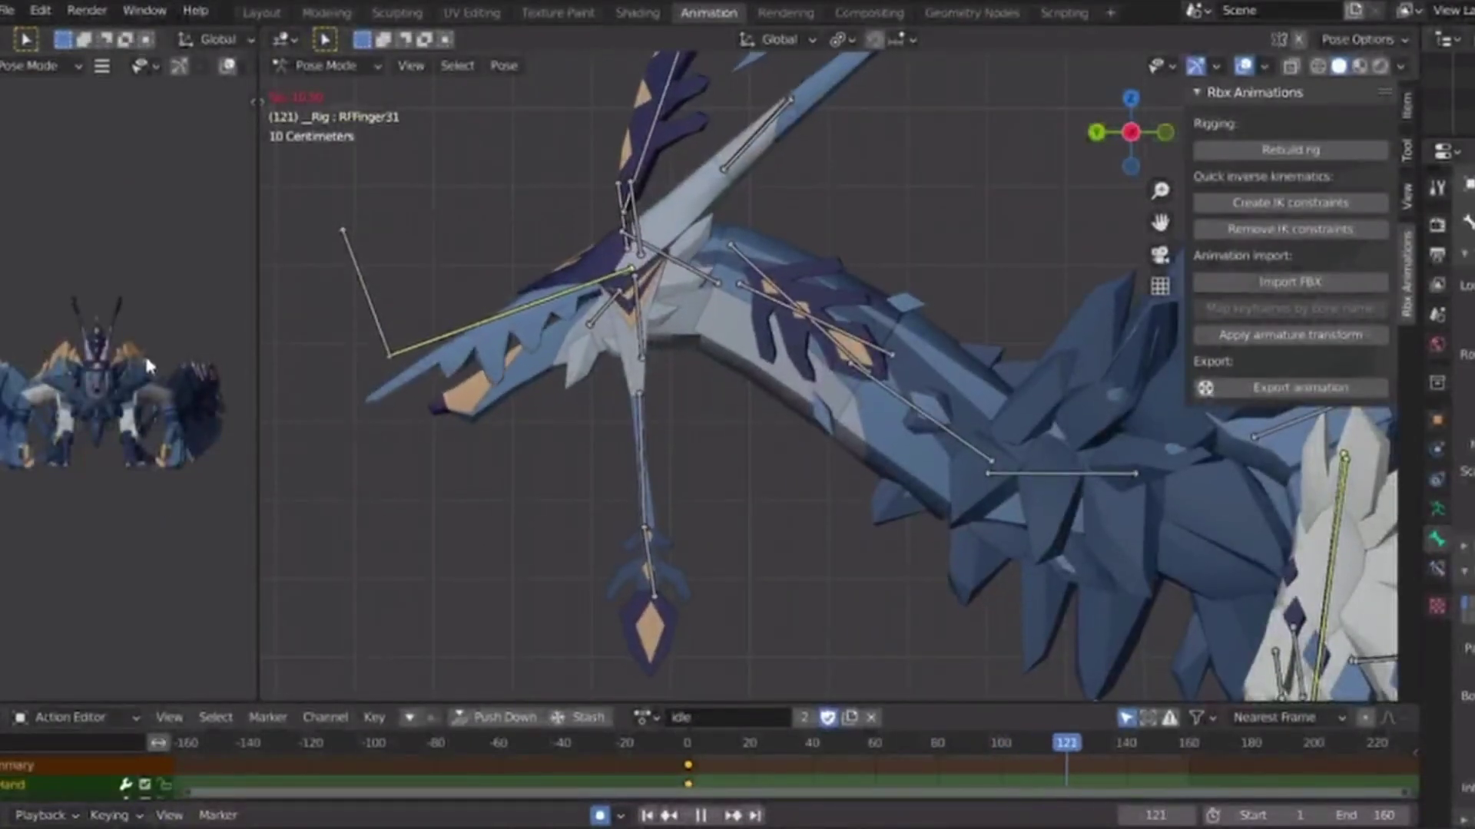
pyautogui.press('Escape')
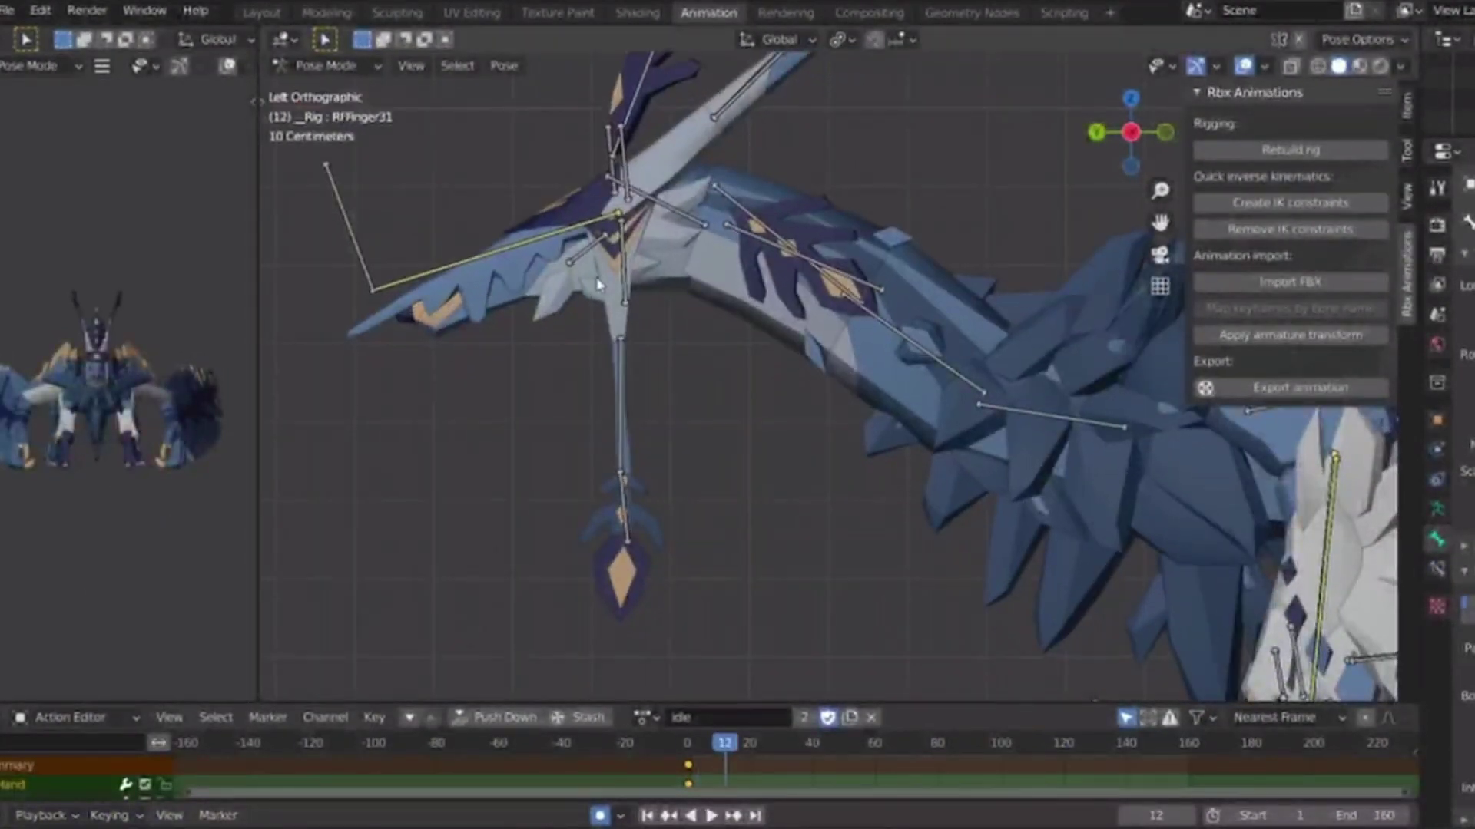
pyautogui.click(600, 284)
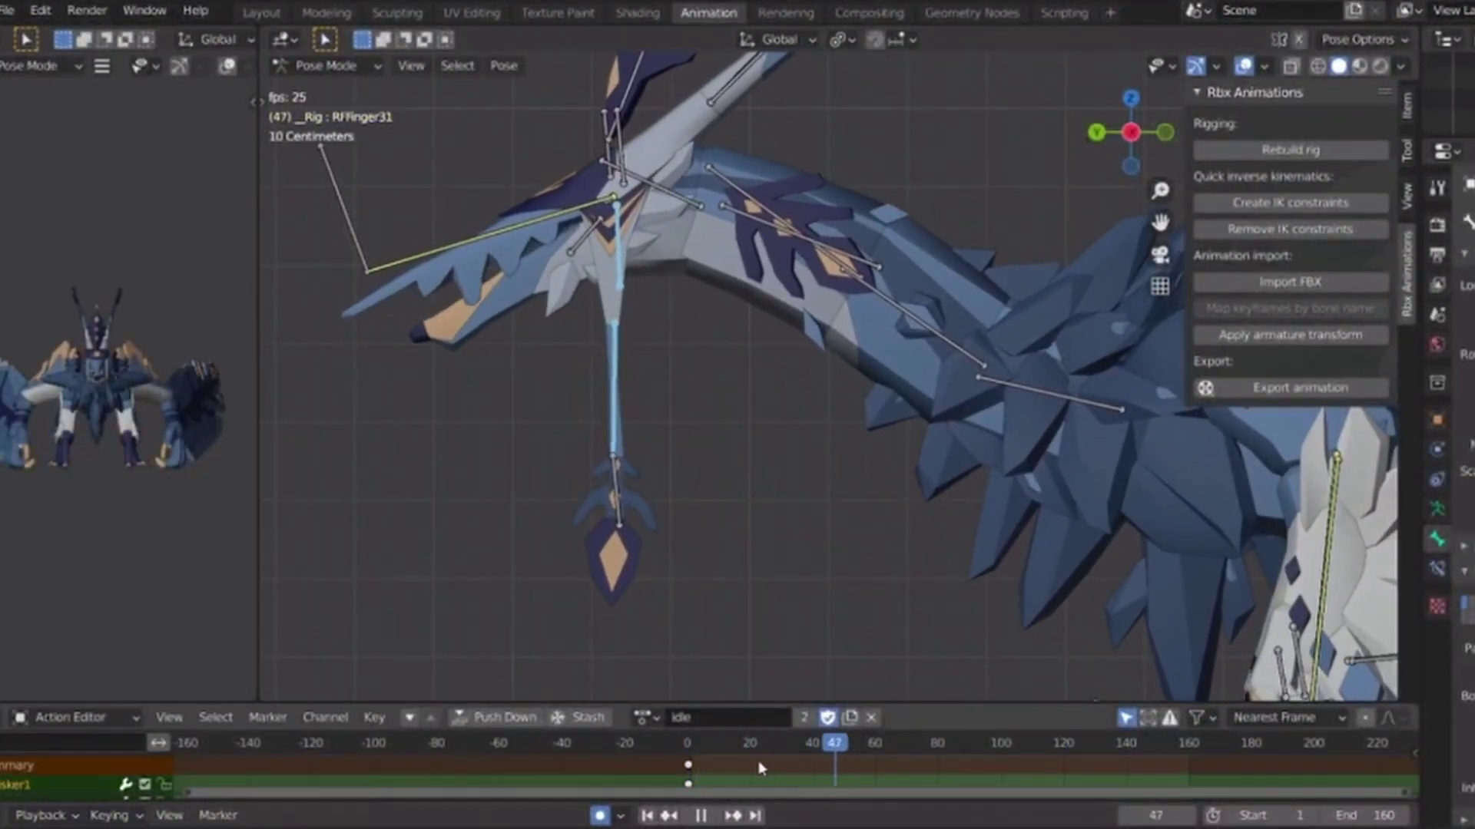
pyautogui.press('Escape')
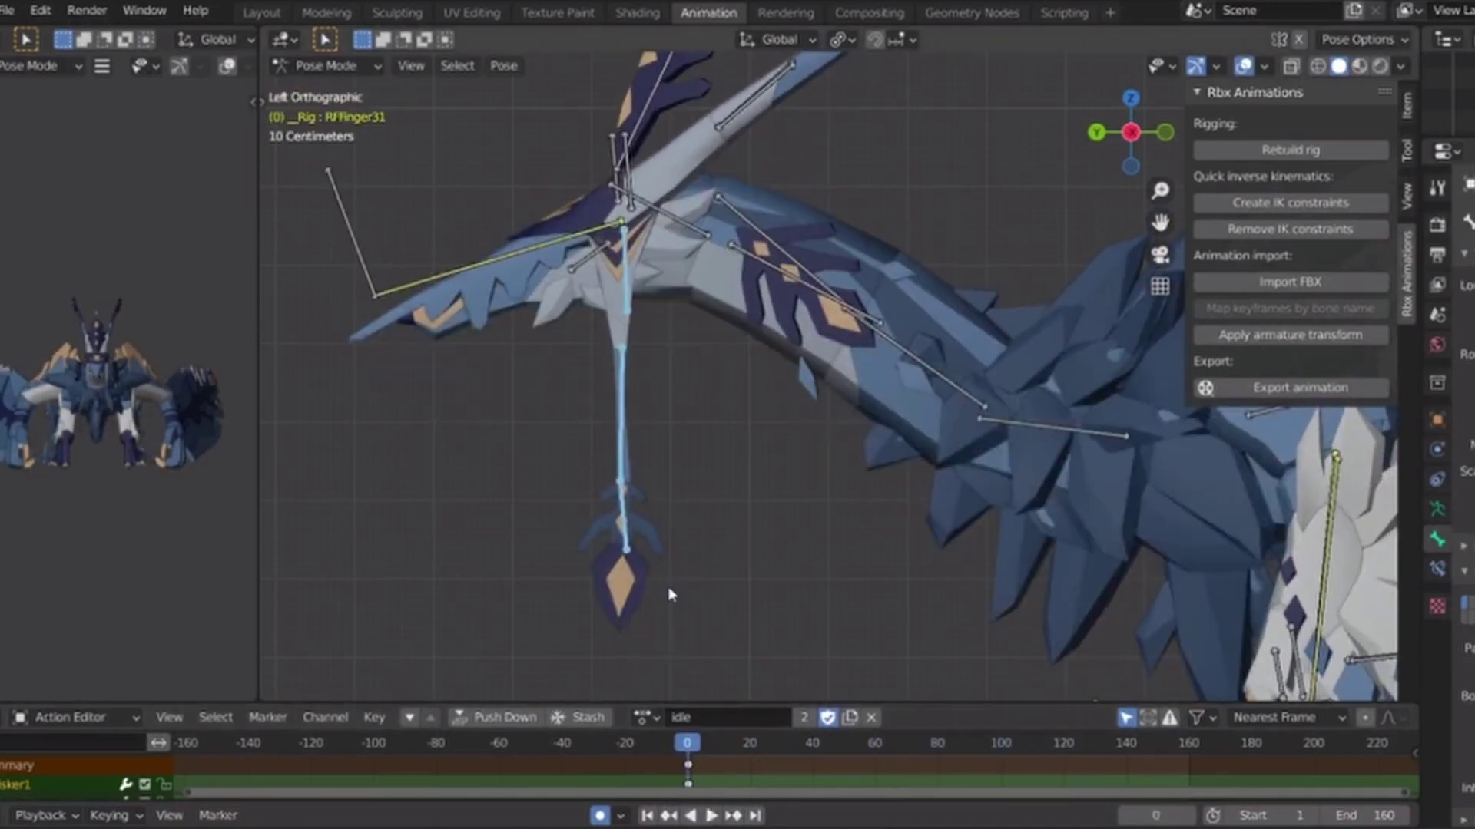
pyautogui.press('r')
pyautogui.click(608, 600)
# Rotate the whisker bones the opposite way at frame 80 and copy their frame 0 keyframes to frame 160.
pyautogui.moveTo(690, 743); pyautogui.dragTo(937, 760)
pyautogui.press('r')
pyautogui.click(920, 622)
pyautogui.press('r')
pyautogui.click(853, 625)
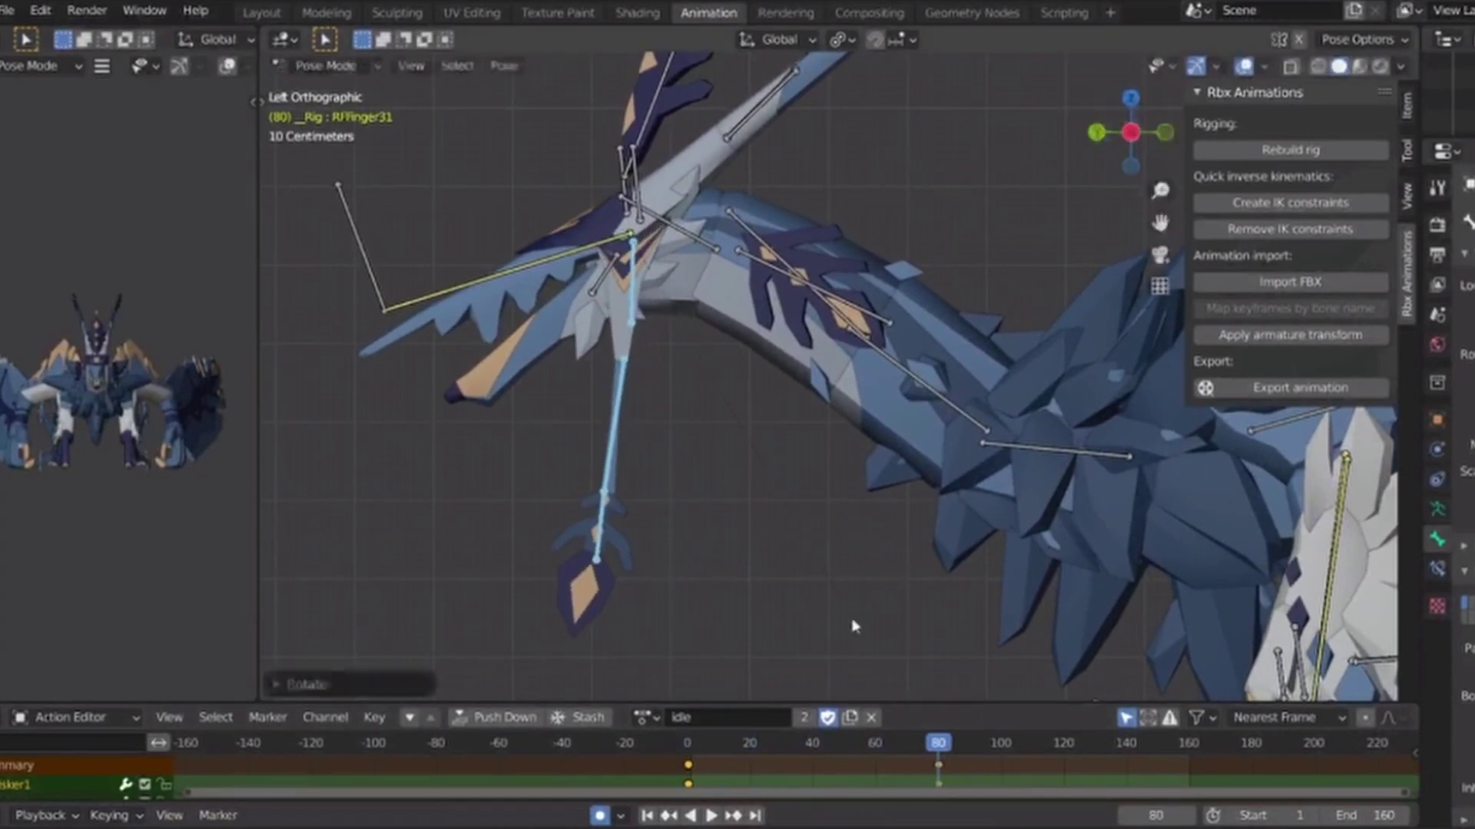
pyautogui.click(688, 765)
pyautogui.click(1188, 751)
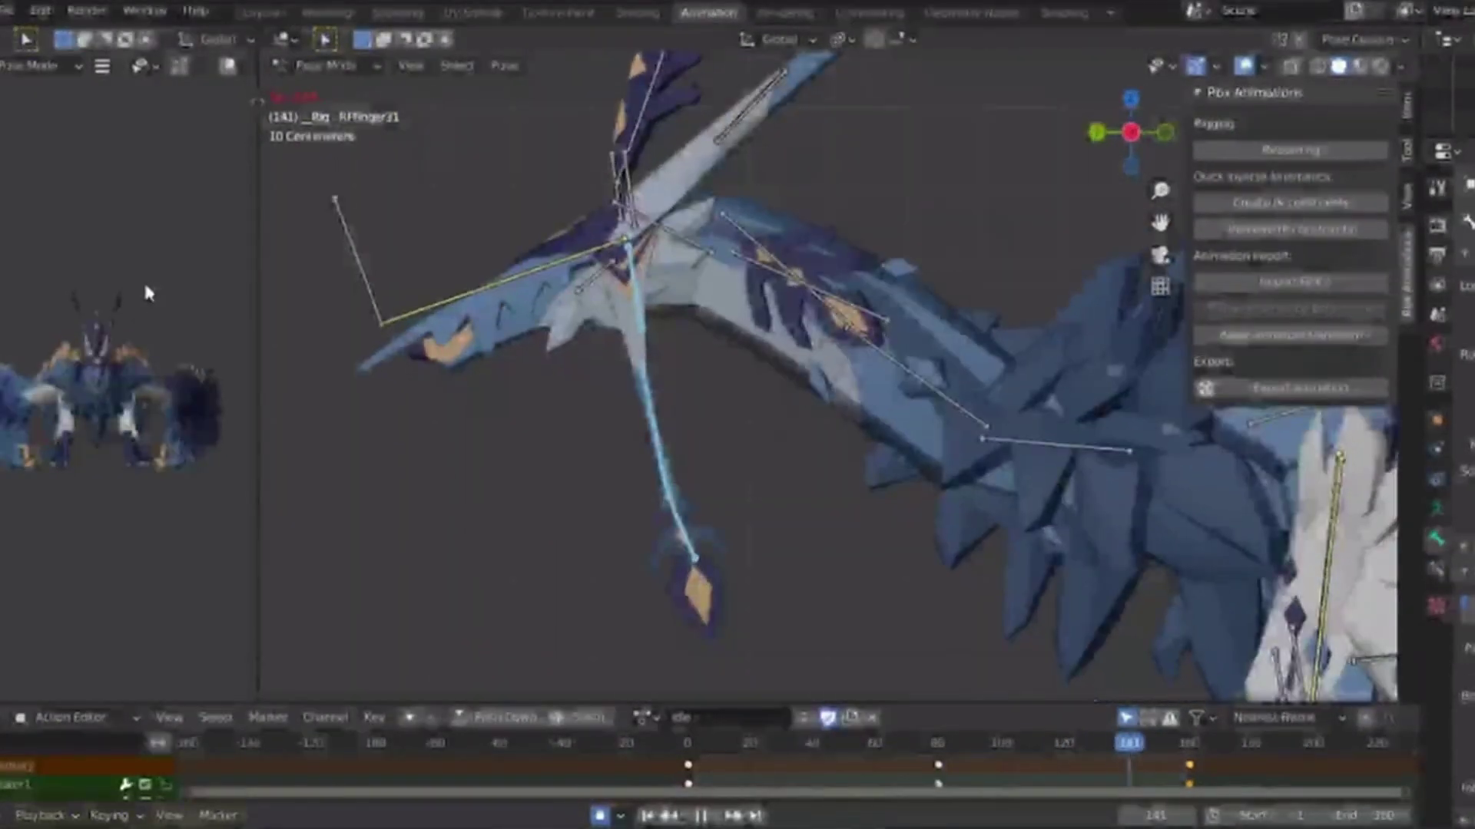
# Select the lower body and first tail bones and rotate them slightly at frame 80.
pyautogui.scroll(-5, 932, 564)
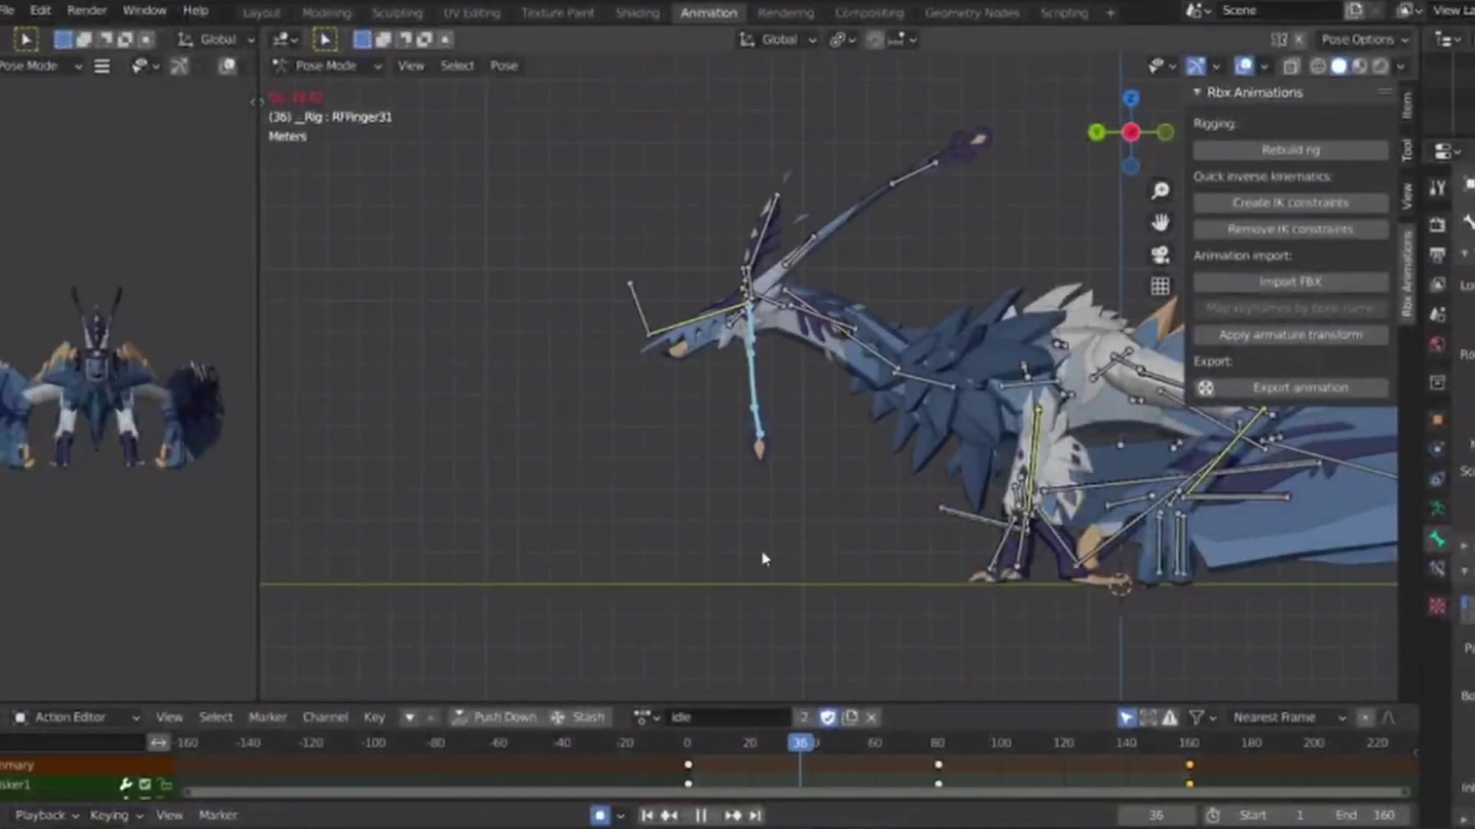
pyautogui.keyDown('shift'); pyautogui.moveTo(762, 559); pyautogui.dragTo(401, 555, button='middle'); pyautogui.keyUp('shift')
pyautogui.moveTo(839, 415); pyautogui.dragTo(891, 439)
pyautogui.moveTo(1012, 458); pyautogui.dragTo(1056, 538)
pyautogui.moveTo(679, 746); pyautogui.dragTo(943, 760)
pyautogui.keyDown('shift'); pyautogui.moveTo(1090, 430); pyautogui.dragTo(1145, 514); pyautogui.keyUp('shift')
pyautogui.keyDown('shift'); pyautogui.moveTo(1145, 514); pyautogui.dragTo(614, 419, button='middle'); pyautogui.keyUp('shift')
pyautogui.press('r')
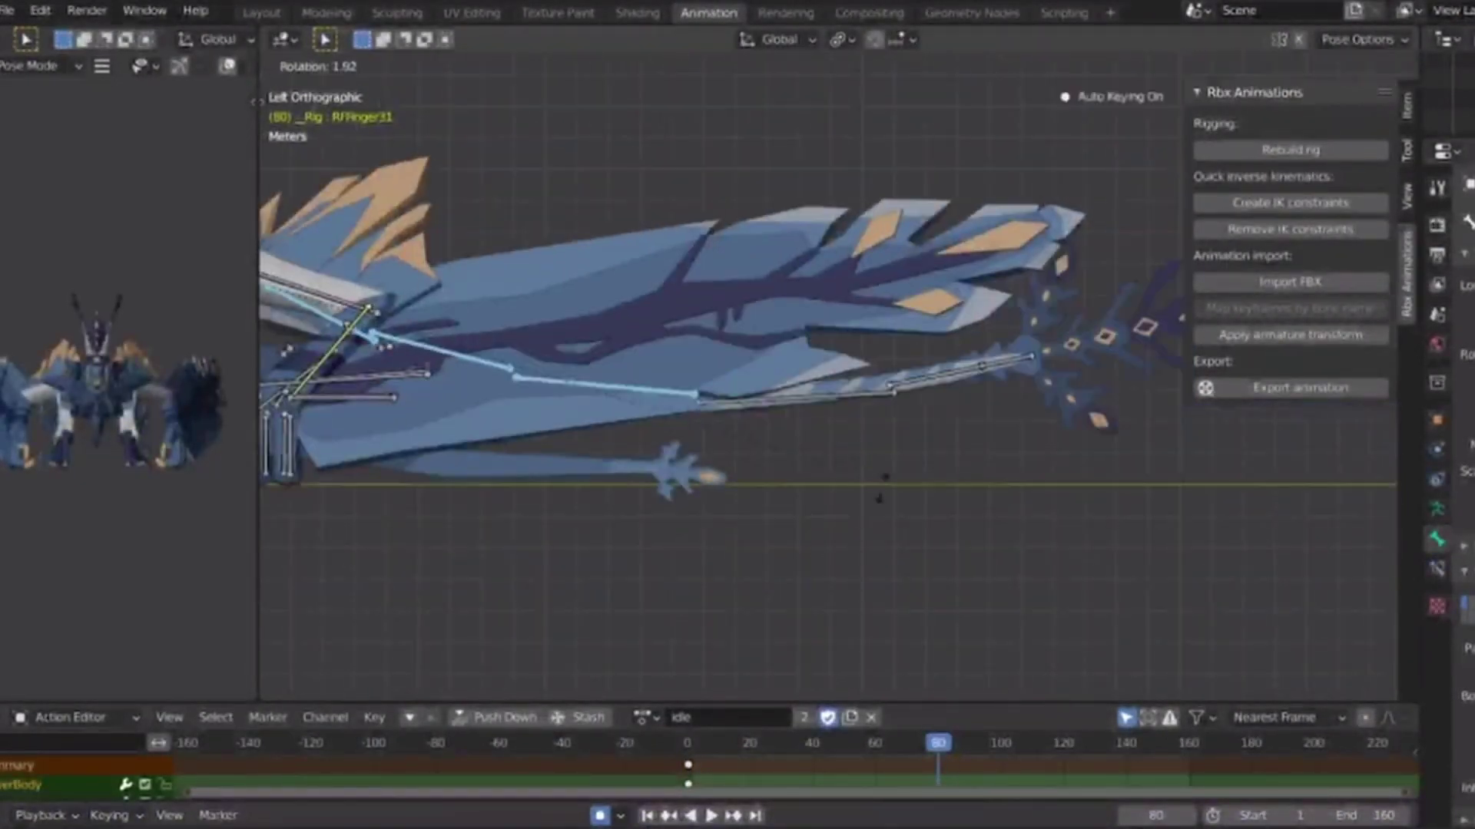
# Copy the lower body and tail bones' frame 0 keyframes to frame 160 and play the loop.
pyautogui.click(688, 765)
pyautogui.hotkey('ctrl', 'c')
pyautogui.moveTo(1180, 746); pyautogui.dragTo(1192, 750)
pyautogui.hotkey('ctrl', 'v')
pyautogui.press('space')
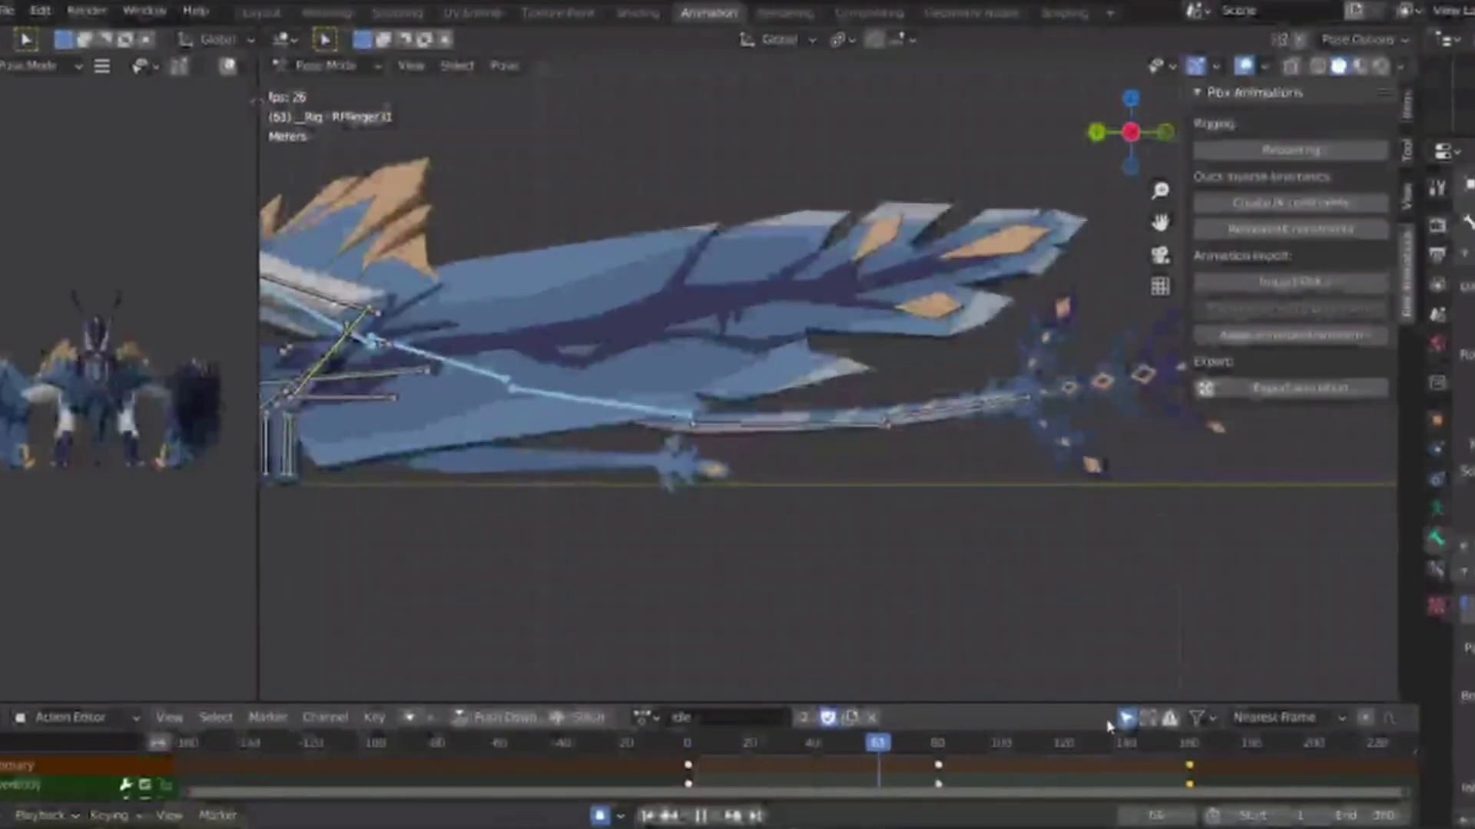
pyautogui.moveTo(975, 633); pyautogui.dragTo(857, 635, button='middle')
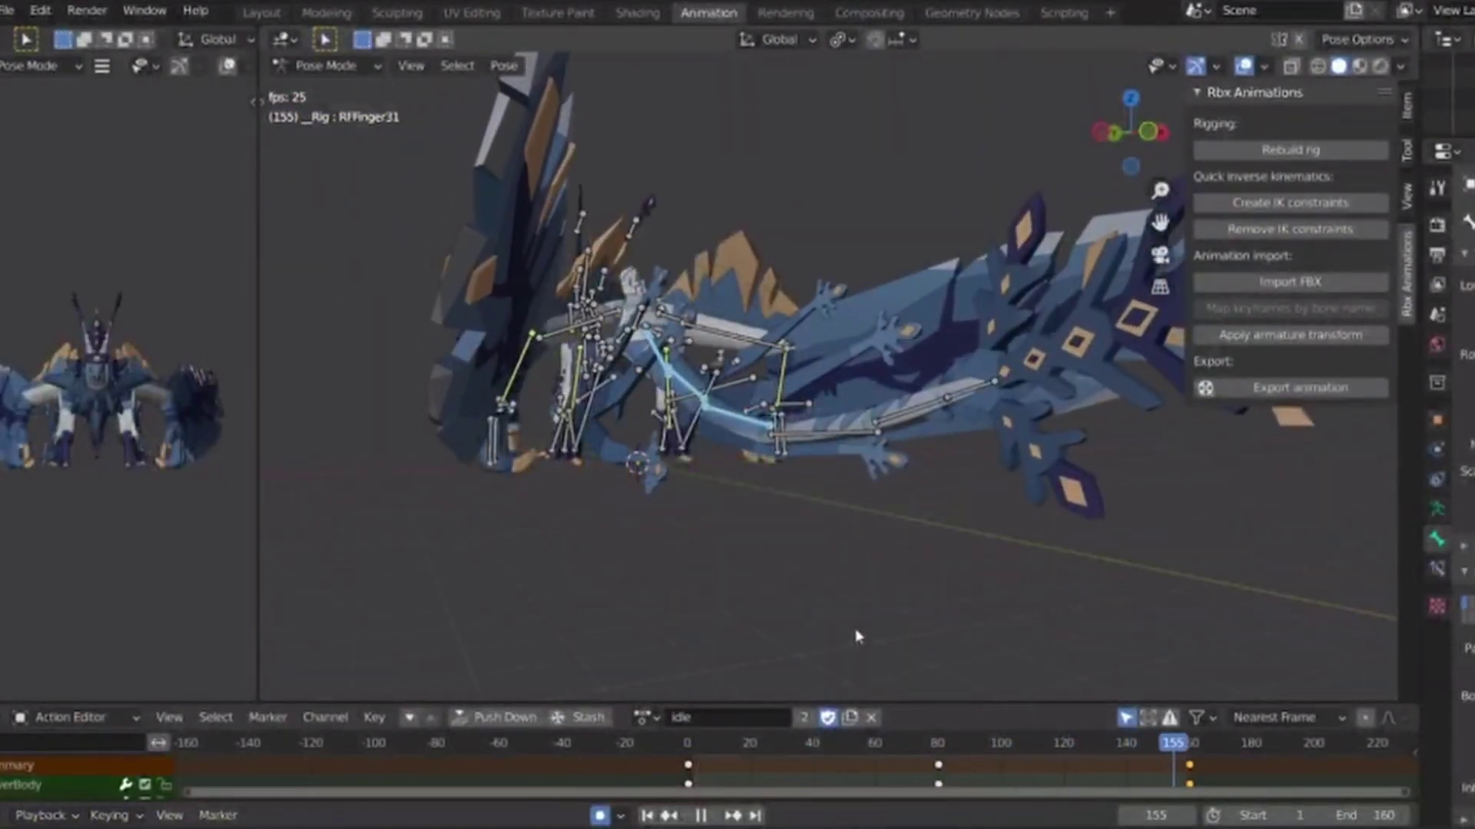
# Select the front wing hand bones in the left side view and rotate them upright by about -66° at frame 0.
pyautogui.click(1100, 131)
pyautogui.keyDown('shift'); pyautogui.moveTo(586, 461); pyautogui.dragTo(1106, 495, button='middle'); pyautogui.keyUp('shift')
pyautogui.scroll(3, 740, 484)
pyautogui.press('space')
pyautogui.click(653, 436)
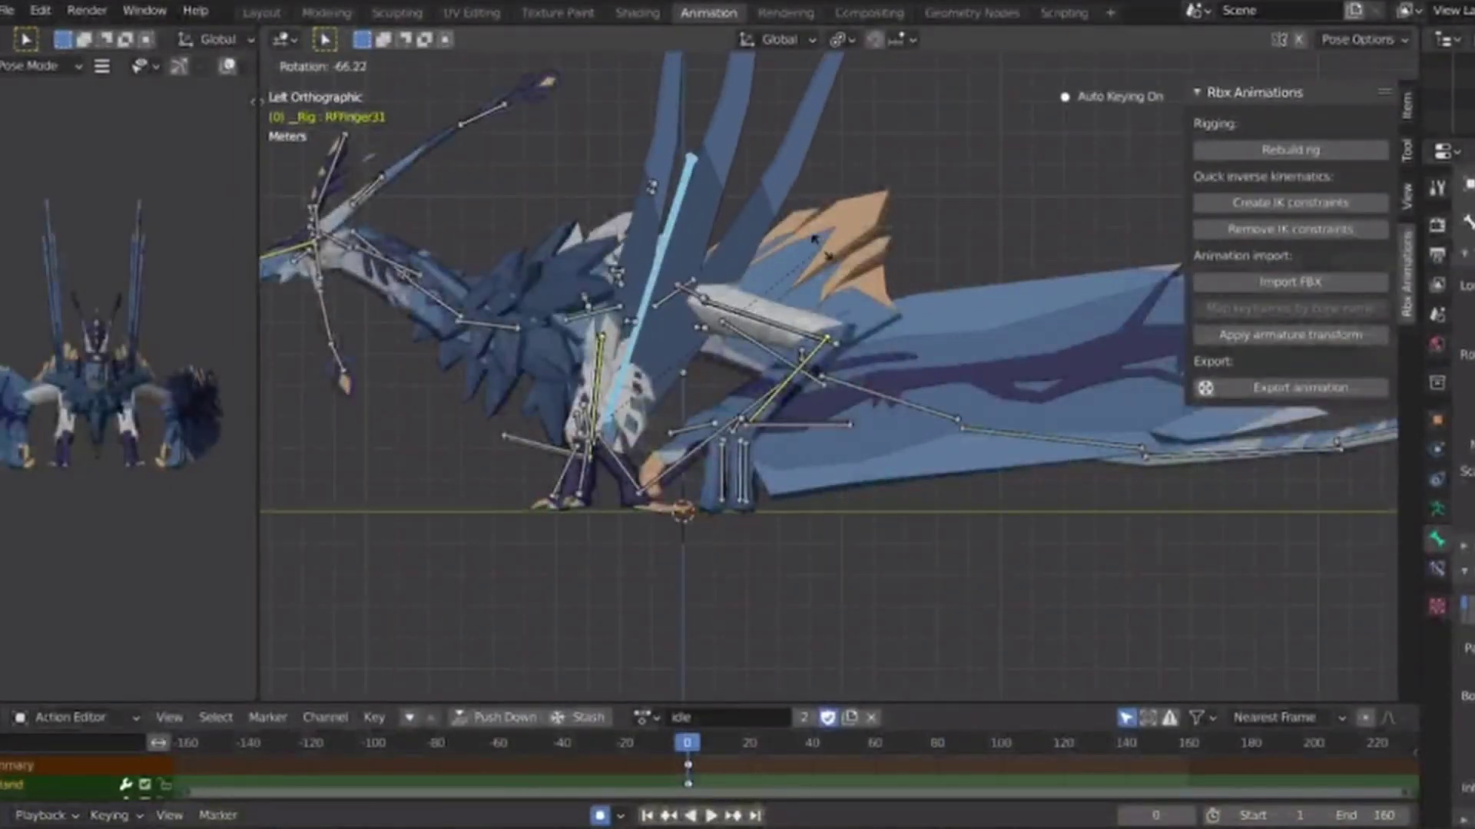
pyautogui.click(820, 247)
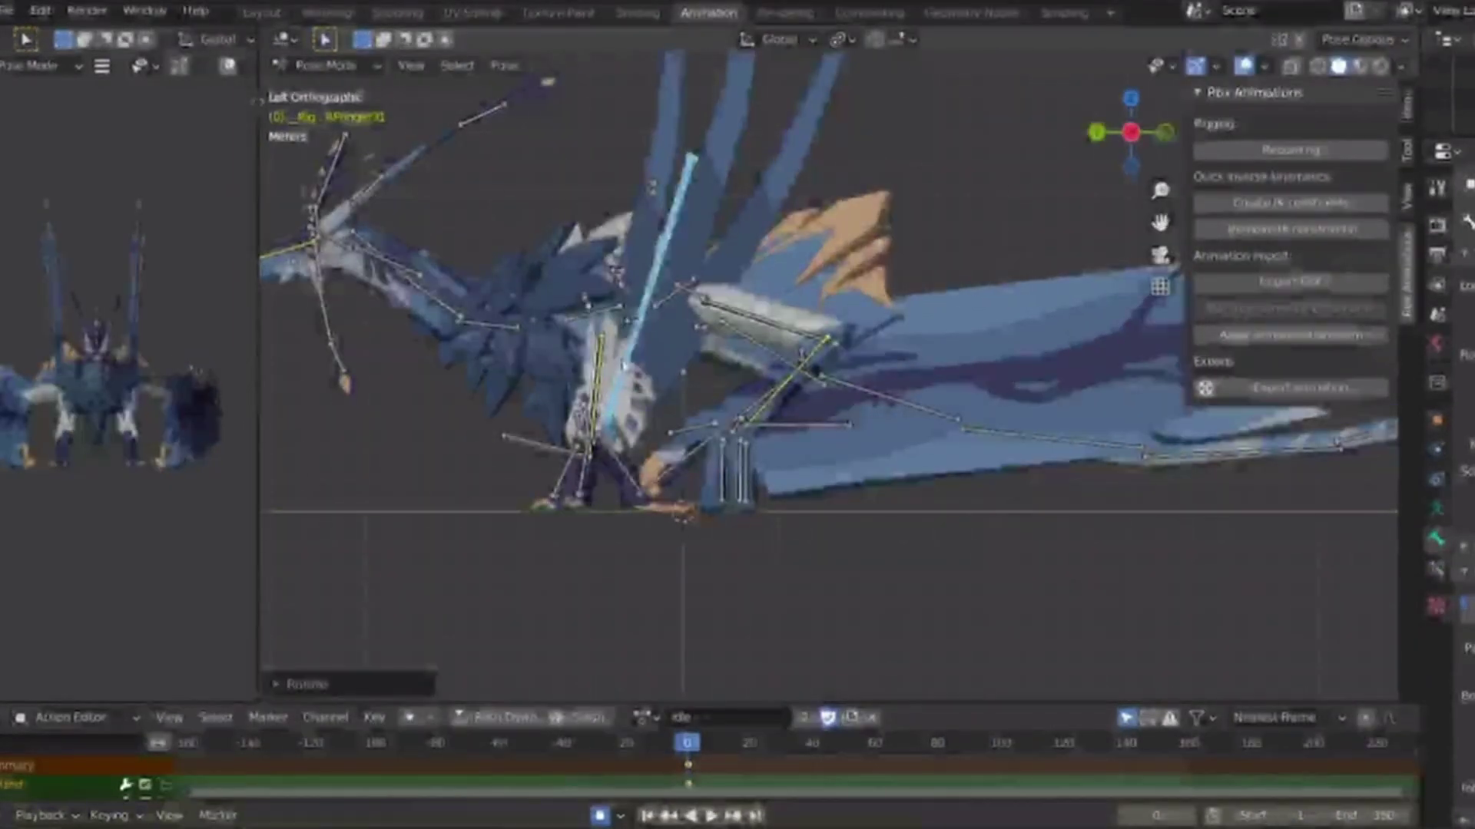
# Adjust the raised front wing at frame 0 and twist the LFHand bone around its Z axis.
pyautogui.scroll(2, 676, 322)
pyautogui.click(537, 347)
pyautogui.press('r')
pyautogui.click(622, 381)
pyautogui.click(576, 387)
pyautogui.click(529, 388)
pyautogui.press('r')
pyautogui.press('z')
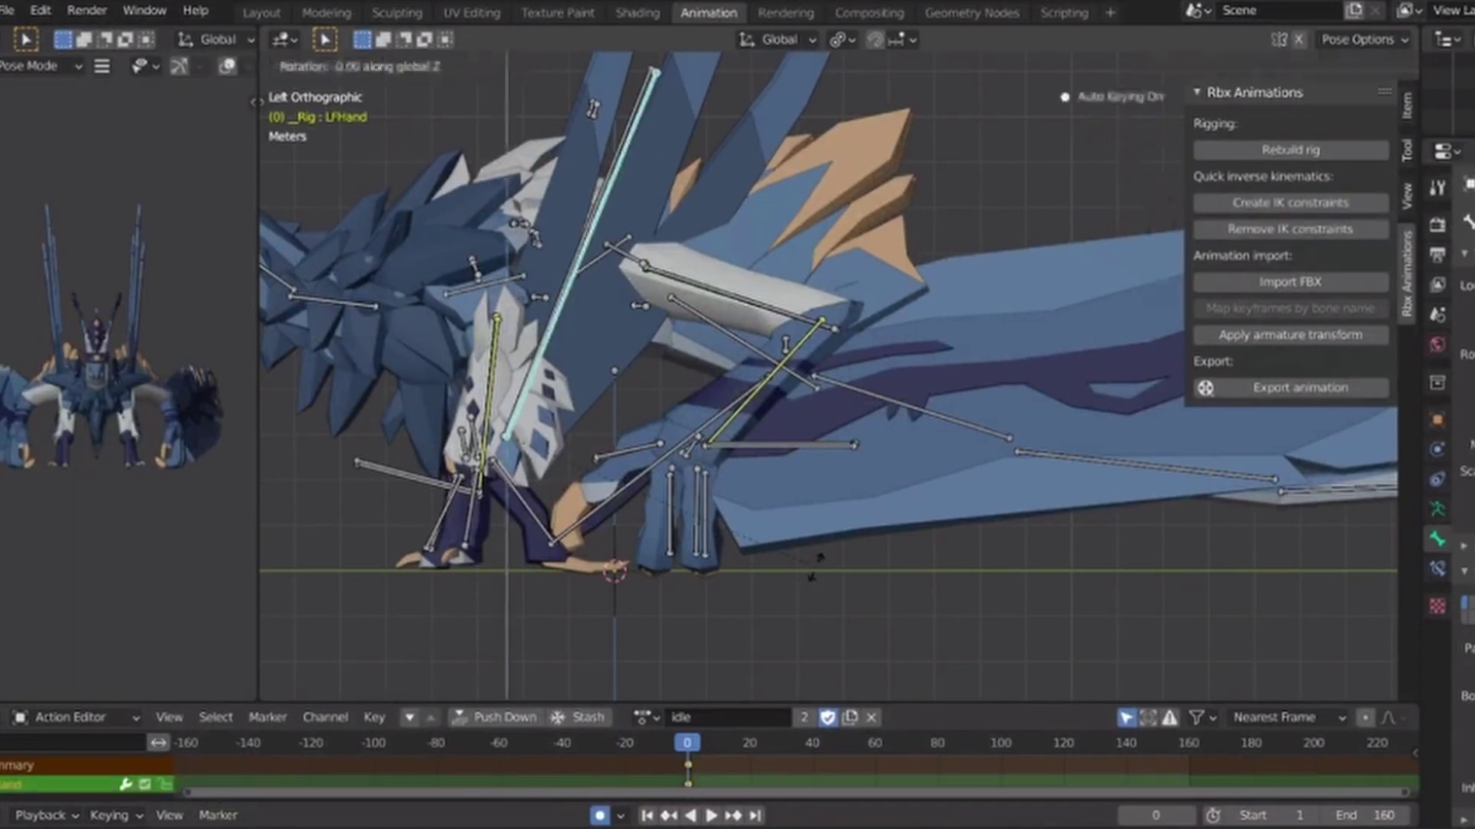
pyautogui.click(974, 220)
# Refine the LFHand bone's twist around its local Z axis at frame 0 in the back view.
pyautogui.click(1097, 133)
pyautogui.press('r')
pyautogui.press('z')
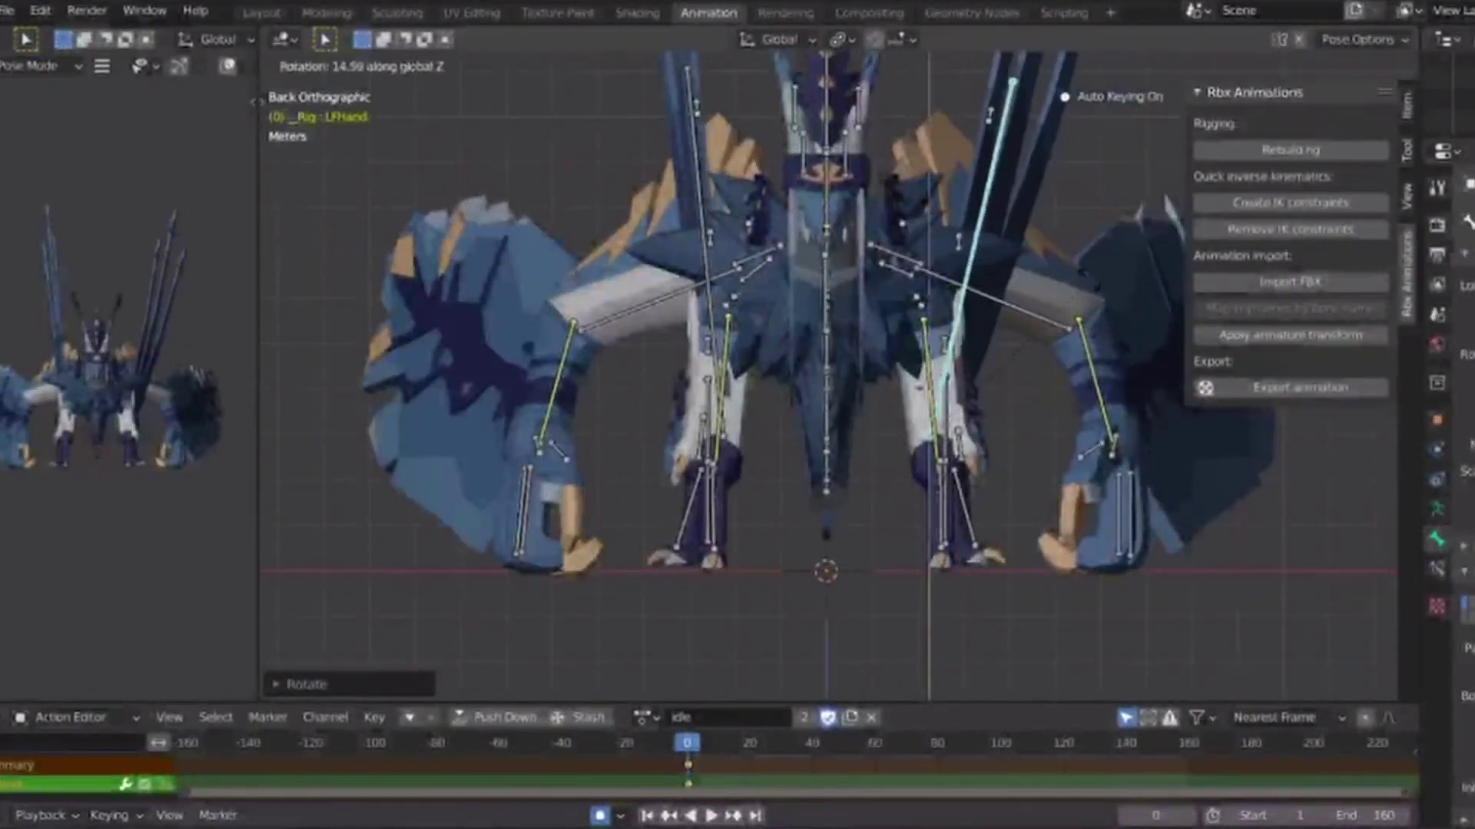
pyautogui.press('z')
pyautogui.click(1115, 211)
pyautogui.press('r')
pyautogui.press('z')
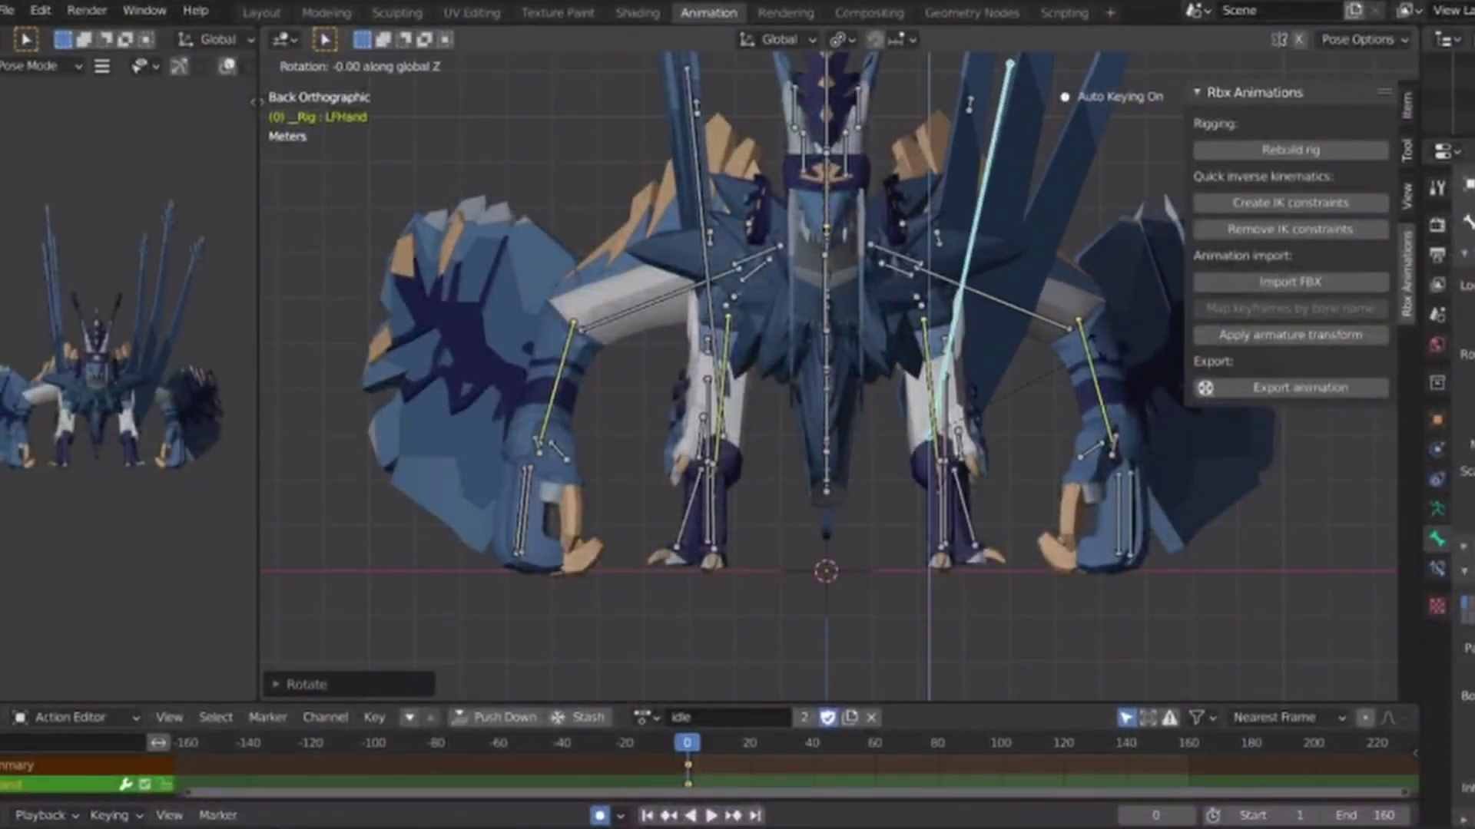
pyautogui.click(1154, 127)
# Rotate the LFHand bone in the top view at frame 0 and mirror its pose onto the RFHand bone.
pyautogui.press('KP_7')
pyautogui.press('r')
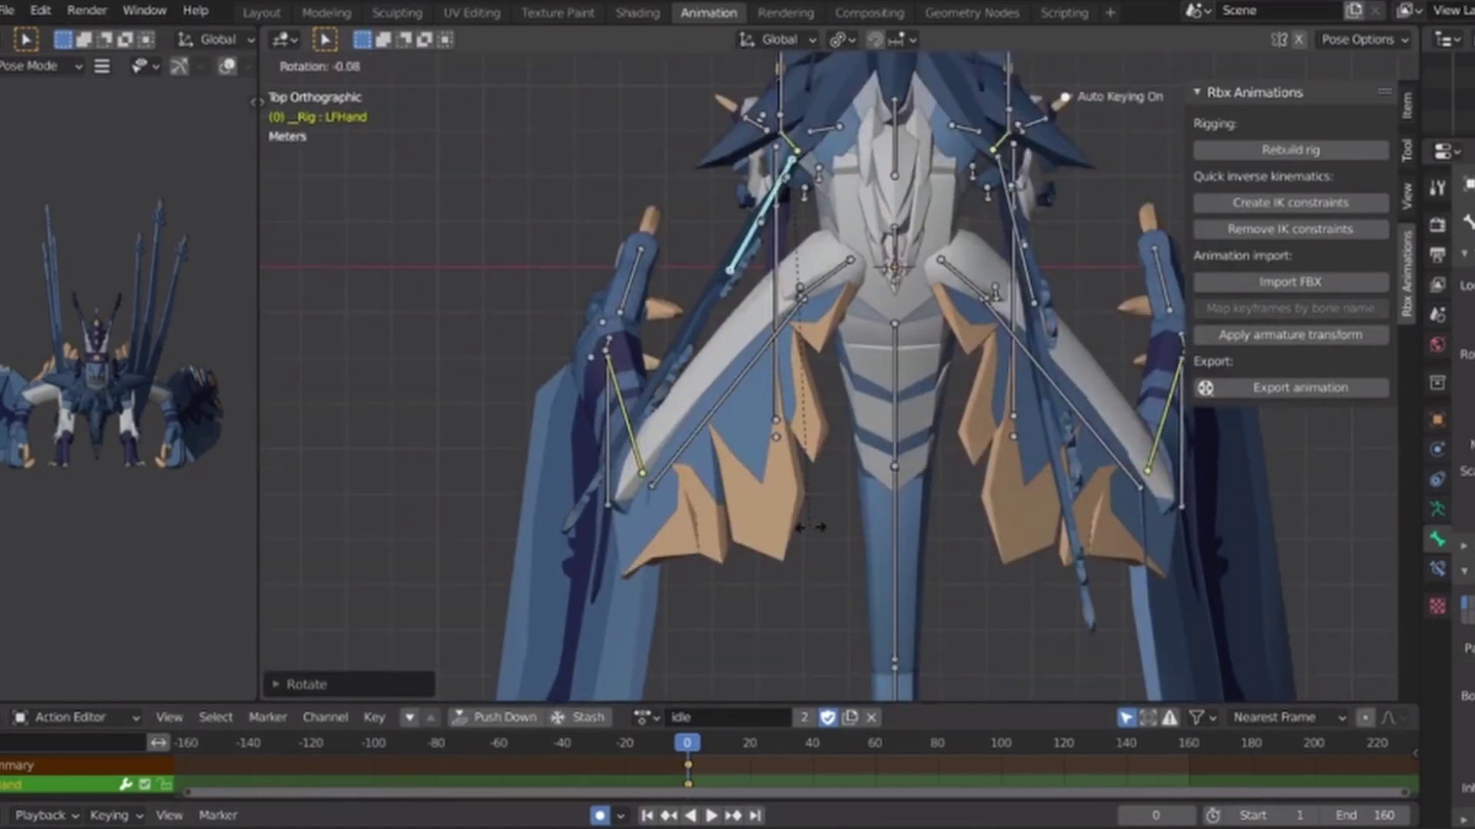
pyautogui.click(811, 527)
pyautogui.click(1096, 132)
pyautogui.click(662, 331)
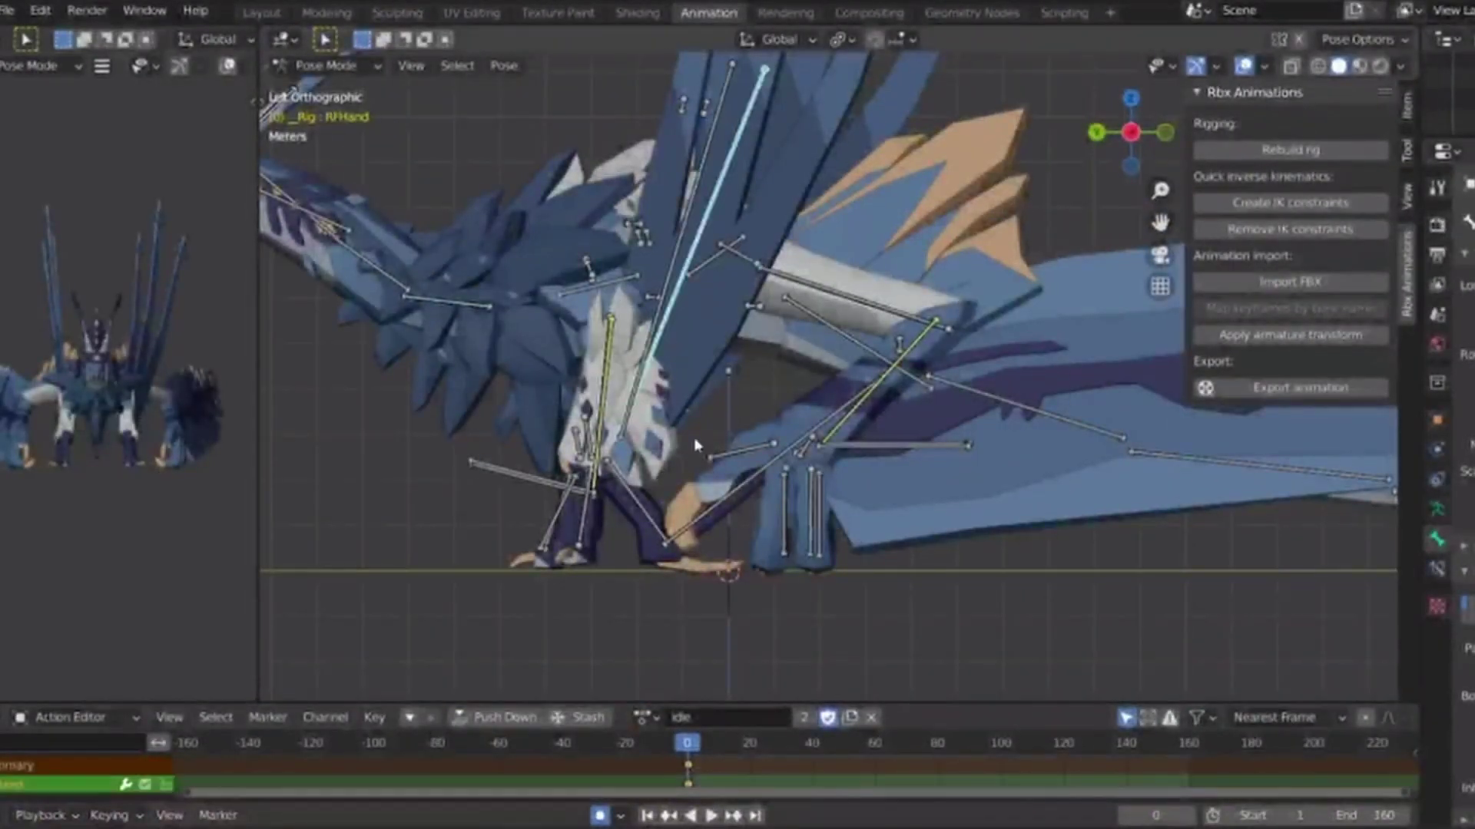
pyautogui.scroll(-7, 797, 520)
pyautogui.press('space')
# Examine the raised front wings from the front, side and top while the idle loop plays.
pyautogui.moveTo(830, 419); pyautogui.dragTo(1152, 517, button='middle')
pyautogui.scroll(2, 1152, 516)
pyautogui.click(1160, 132)
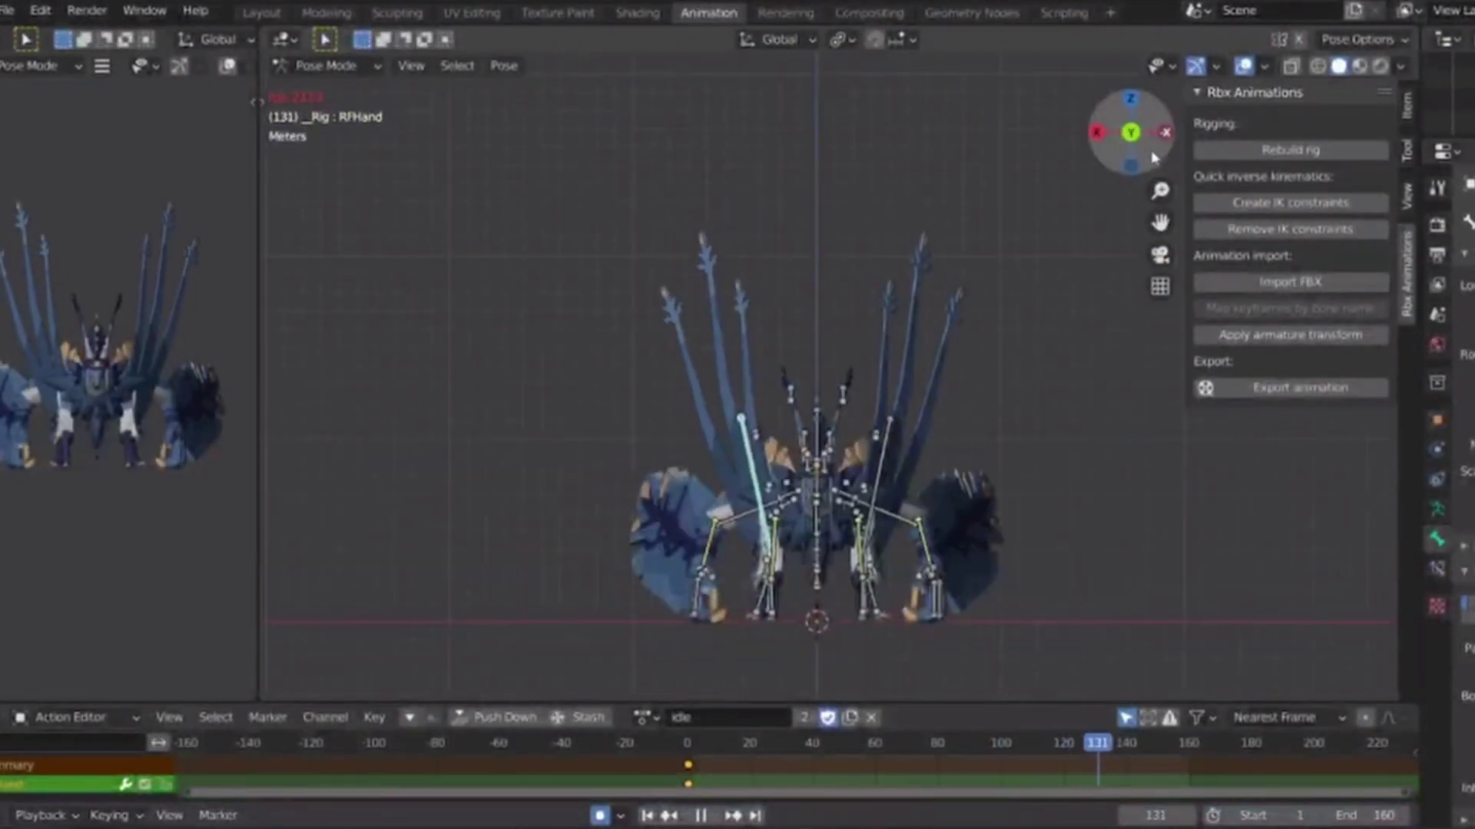
pyautogui.scroll(8, 870, 503)
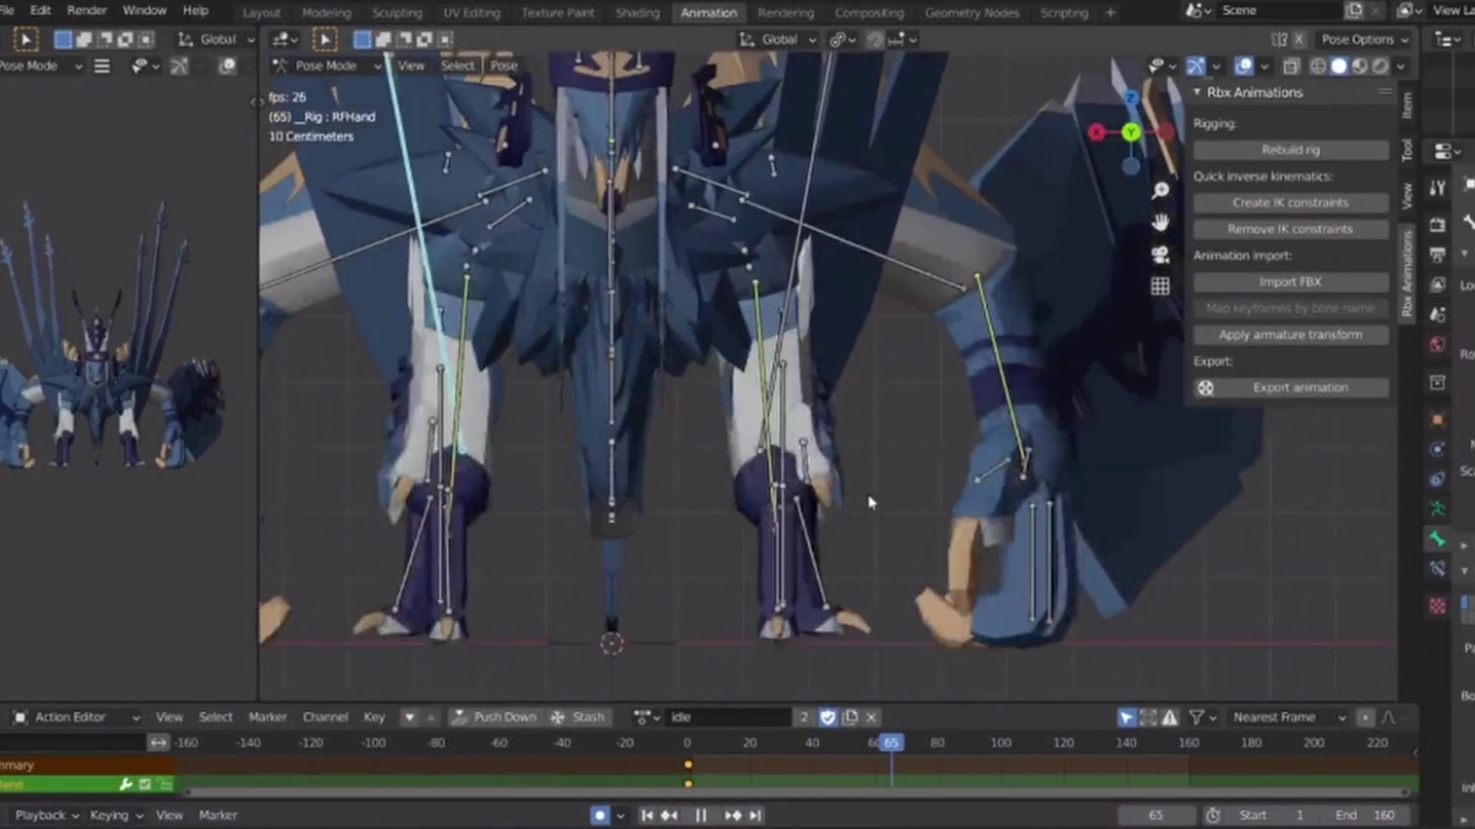
pyautogui.click(1165, 132)
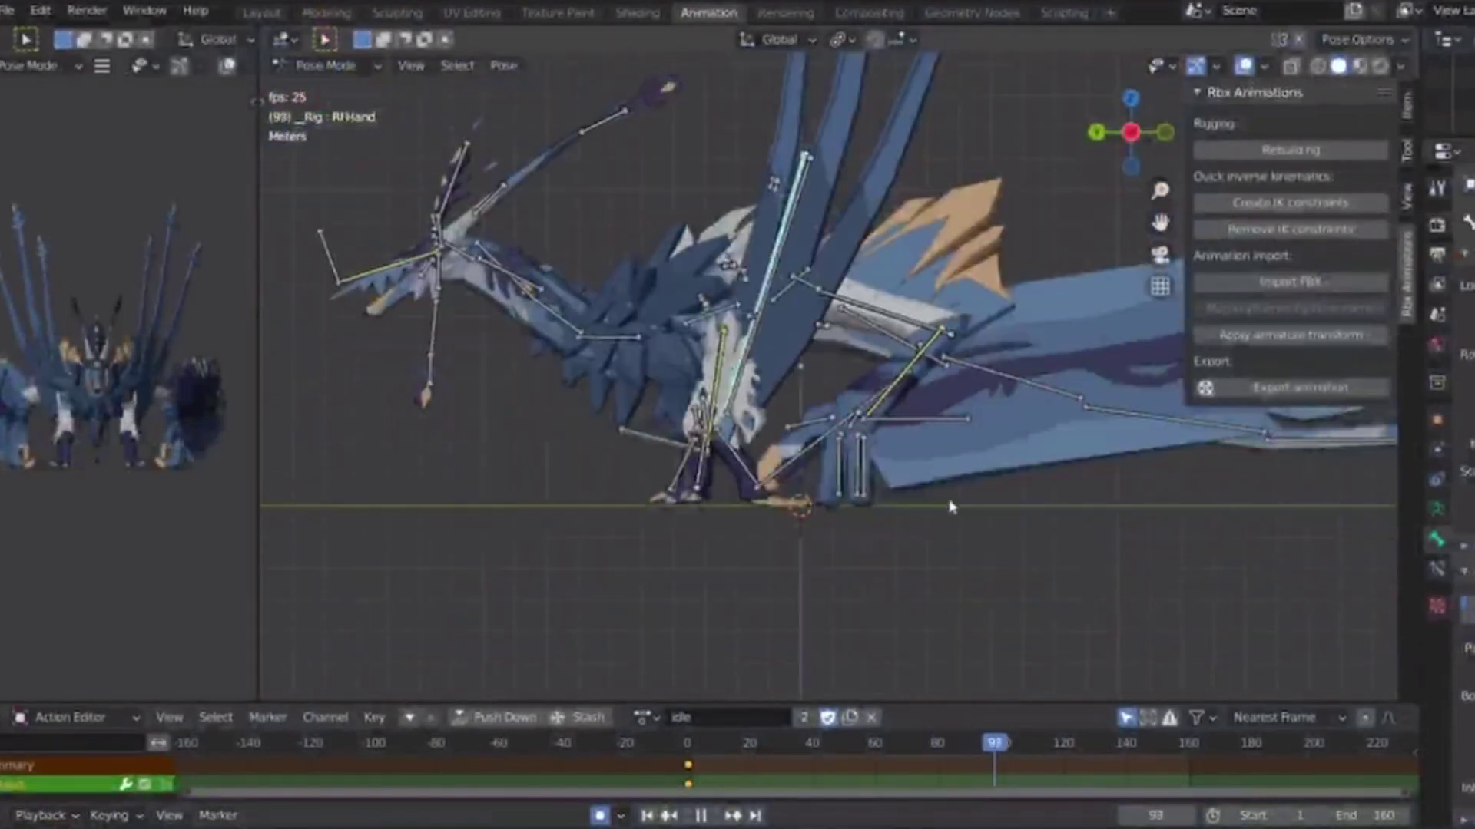
pyautogui.moveTo(922, 538); pyautogui.dragTo(1073, 162, button='middle')
pyautogui.click(1130, 106)
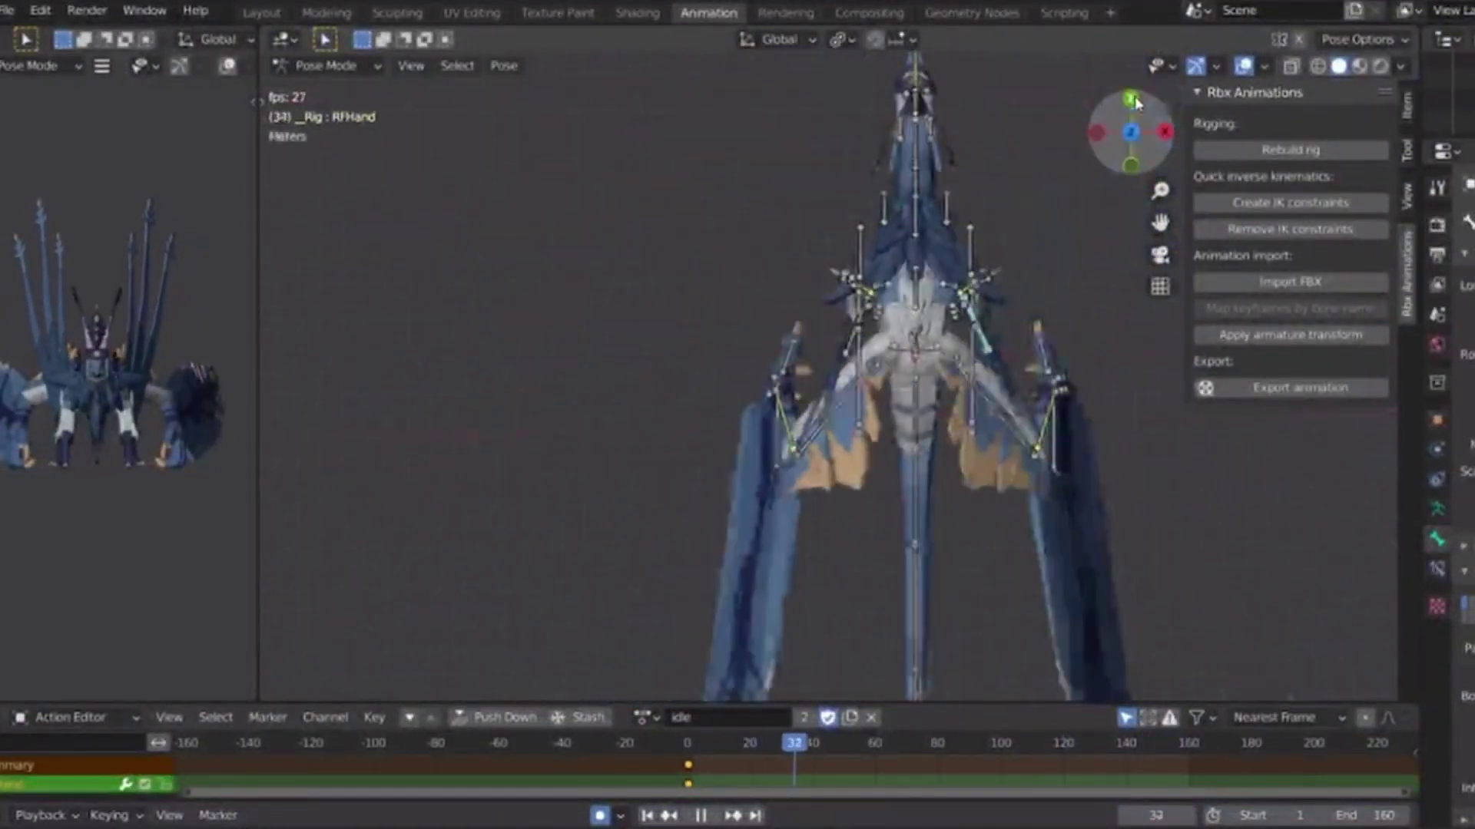
# Select the LBElbow rear wing bone and hold its frame 0 pose with a matching keyframe at frame 100.
pyautogui.scroll(2, 756, 530)
pyautogui.keyDown('shift'); pyautogui.moveTo(756, 530); pyautogui.dragTo(724, 376, button='middle'); pyautogui.keyUp('shift')
pyautogui.click(754, 306)
pyautogui.press('space')
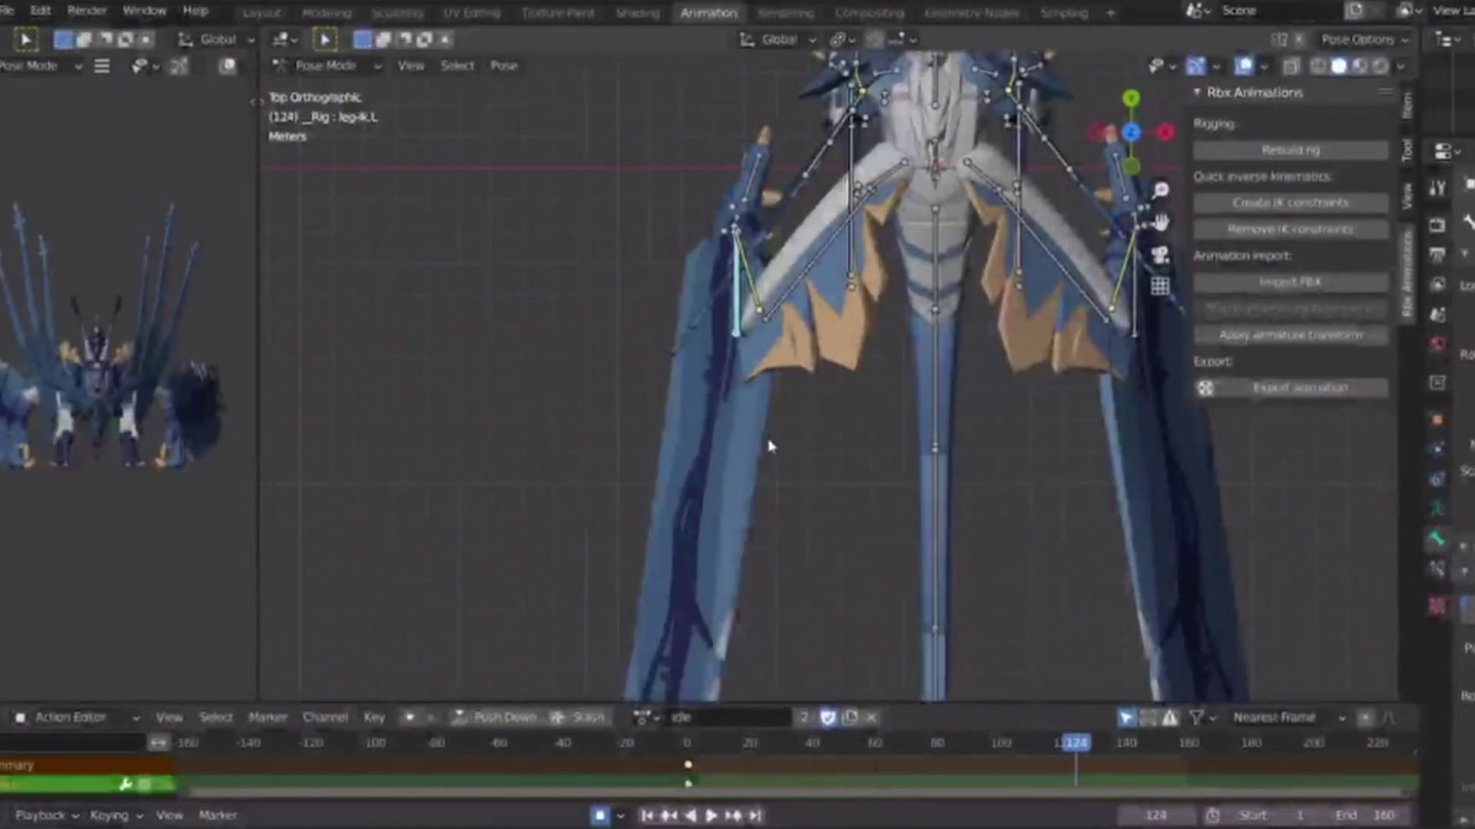
pyautogui.moveTo(922, 749); pyautogui.dragTo(1001, 749)
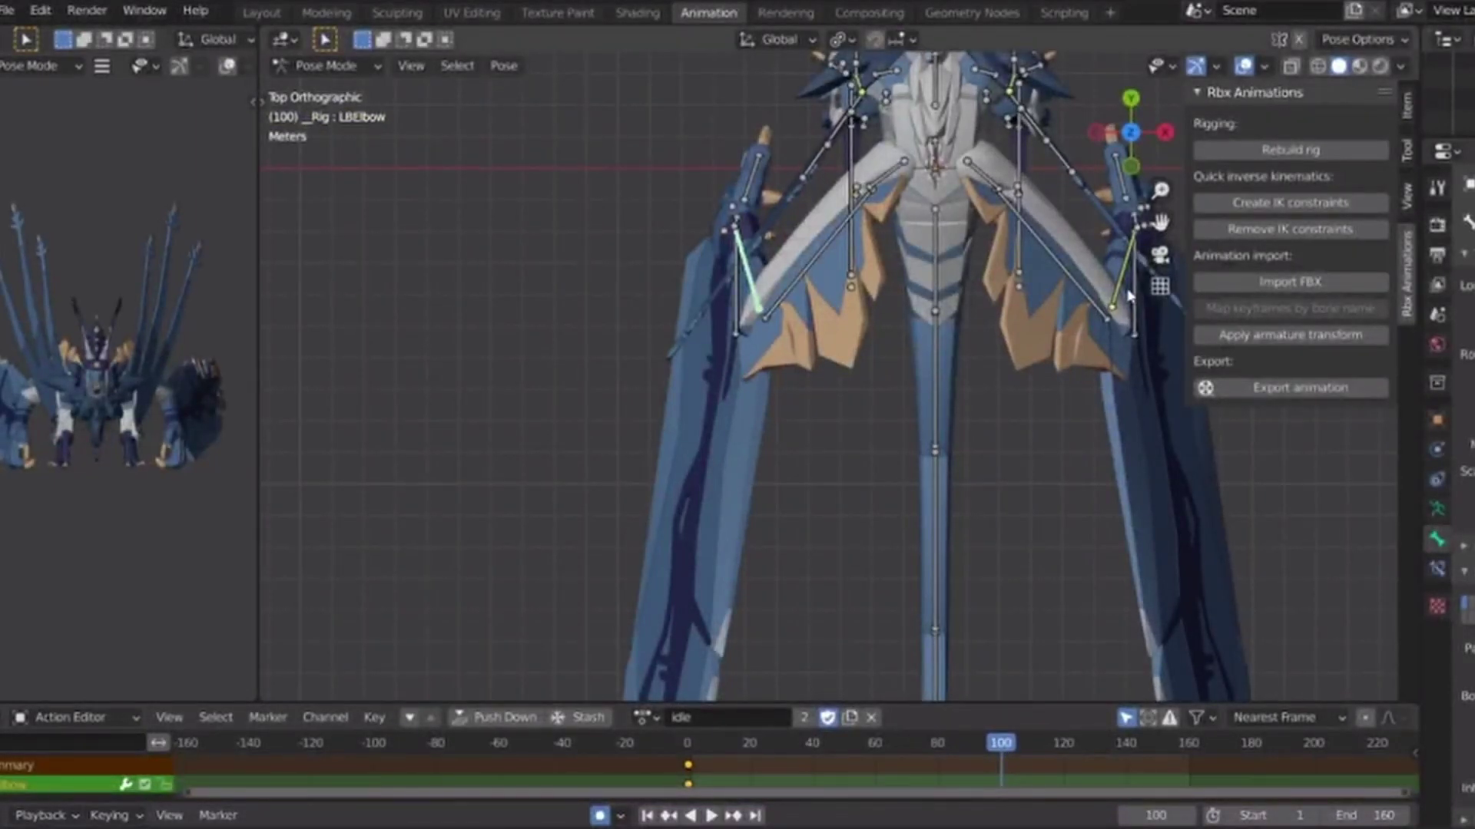
pyautogui.click(766, 279)
pyautogui.click(752, 283)
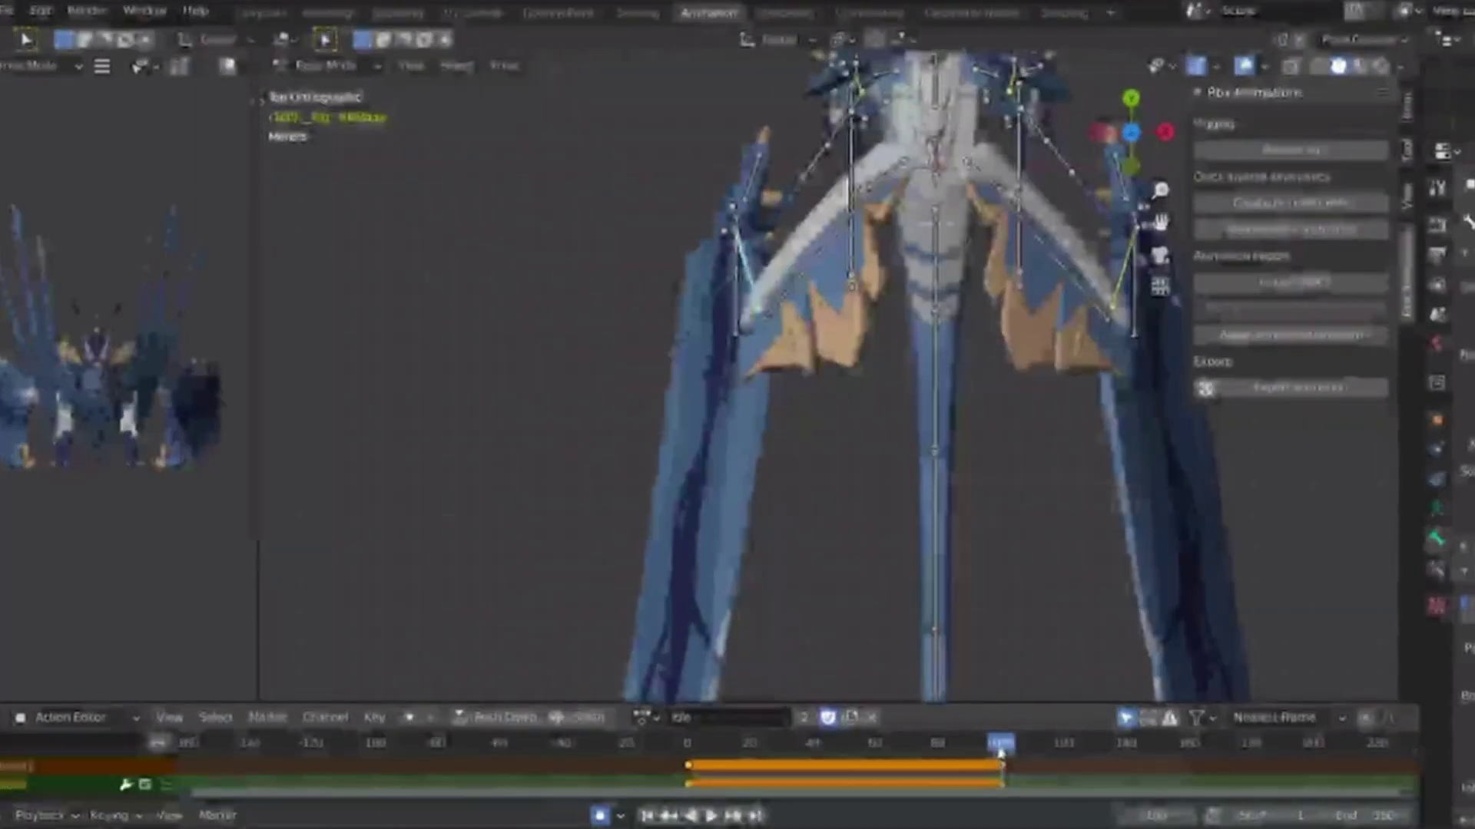
# Swing the LBElbow bone outward with its keyframe at frame 120, and rotate it back inward at frame 130.
pyautogui.moveTo(1001, 749); pyautogui.dragTo(1094, 759)
pyautogui.press('r')
pyautogui.click(1032, 765)
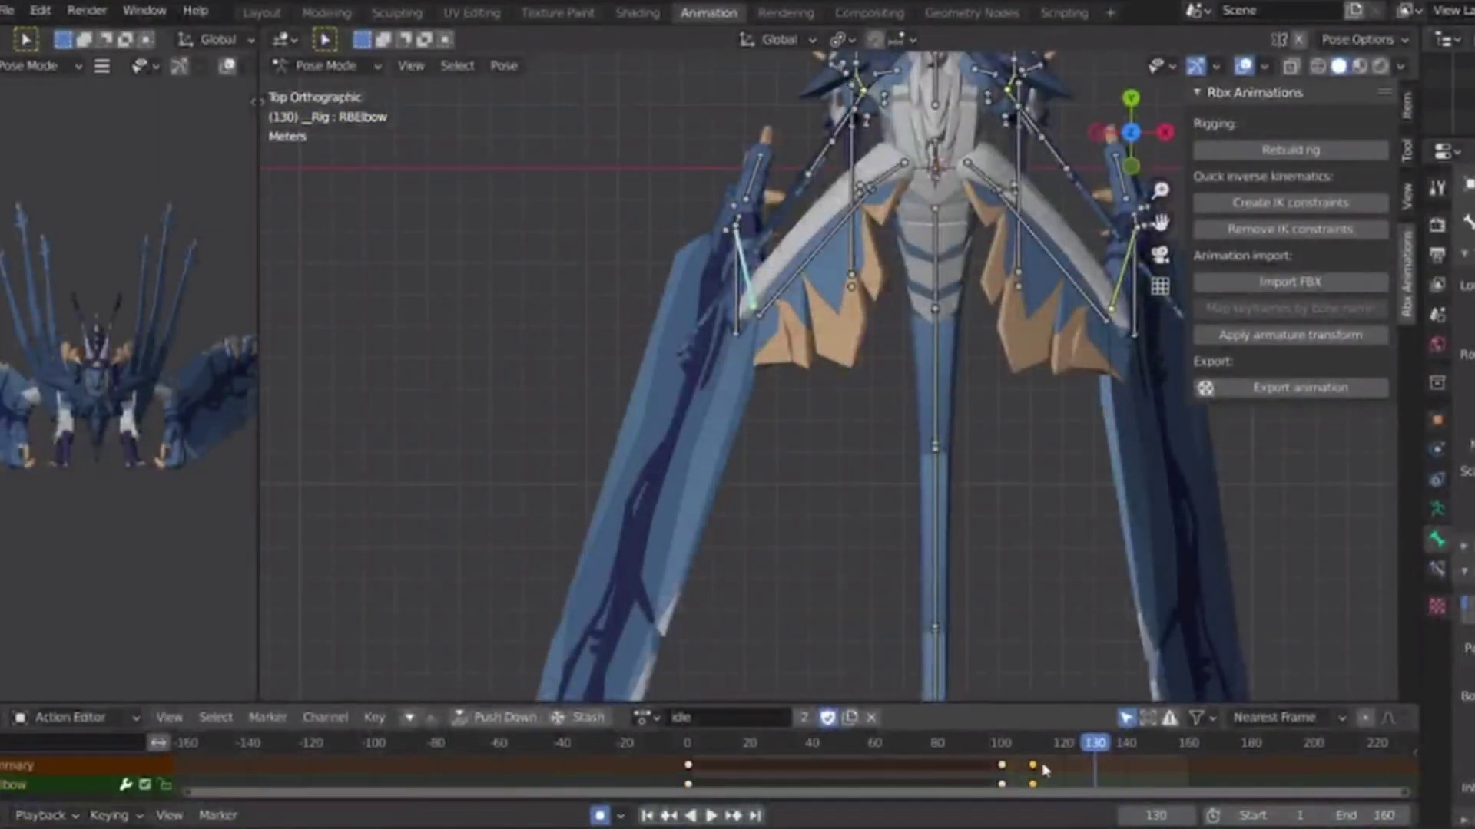
pyautogui.click(1095, 766)
pyautogui.press('r')
pyautogui.click(979, 590)
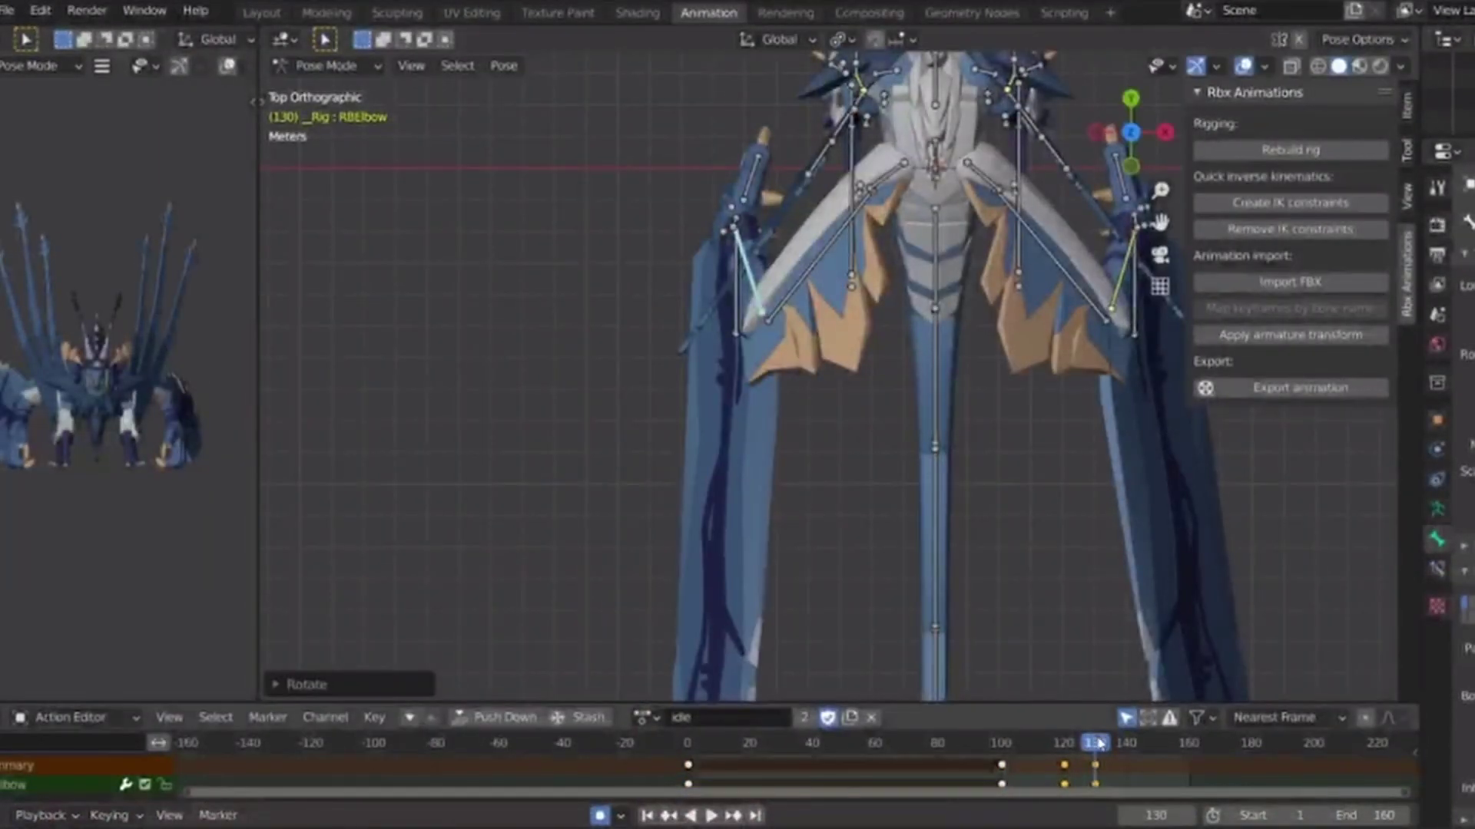
# Rotate the LBElbow bone slightly outward at frame 140 and move that keyframe to frame 145.
pyautogui.moveTo(1095, 747); pyautogui.dragTo(1126, 754)
pyautogui.press('r')
pyautogui.click(967, 661)
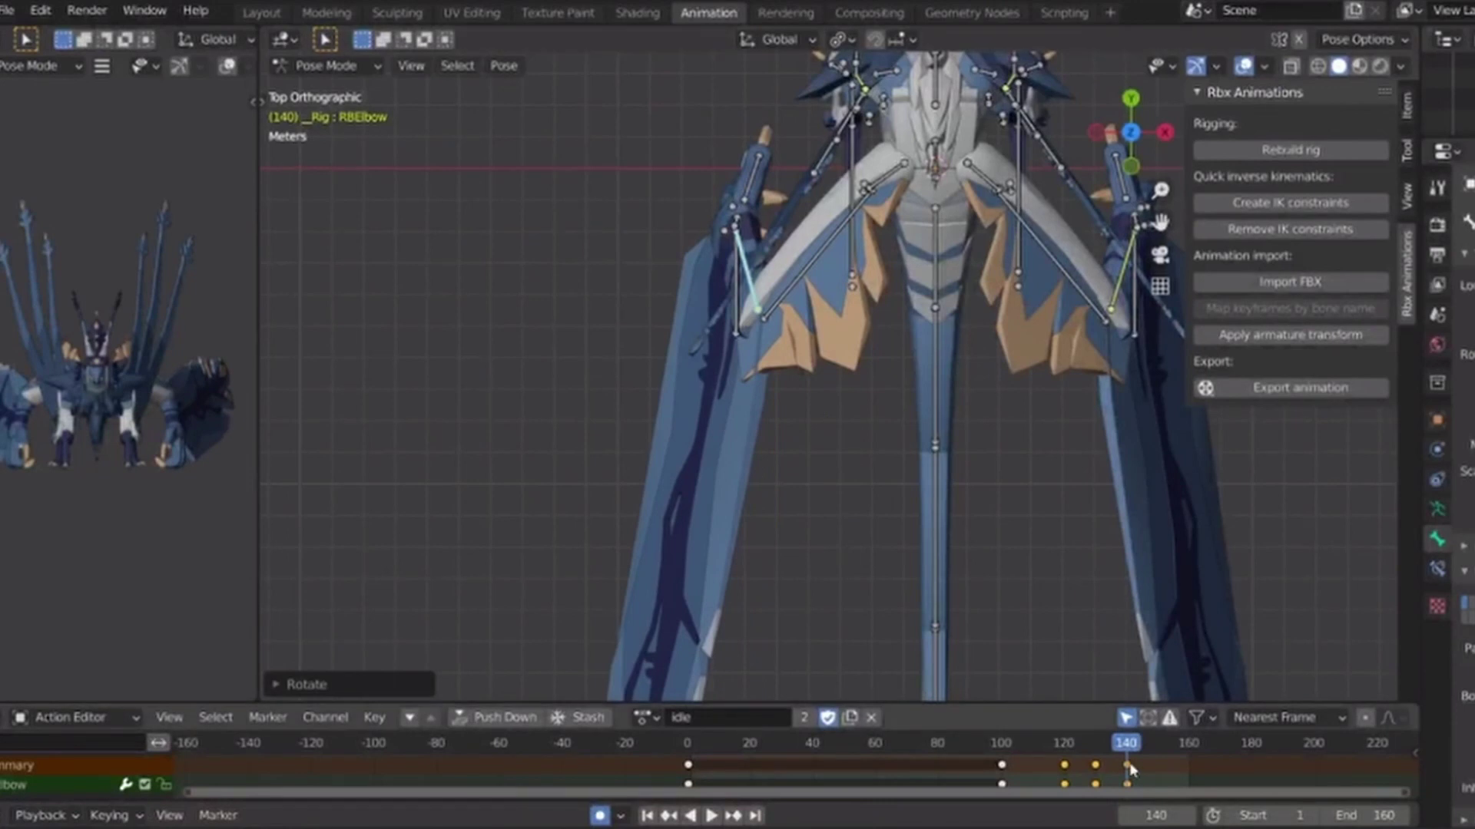
pyautogui.click(1126, 764)
pyautogui.press('g')
pyautogui.click(1142, 765)
# Paste the LBElbow bone's resting keyframe at frame 160 and play the loop.
pyautogui.moveTo(1180, 751); pyautogui.dragTo(1190, 753)
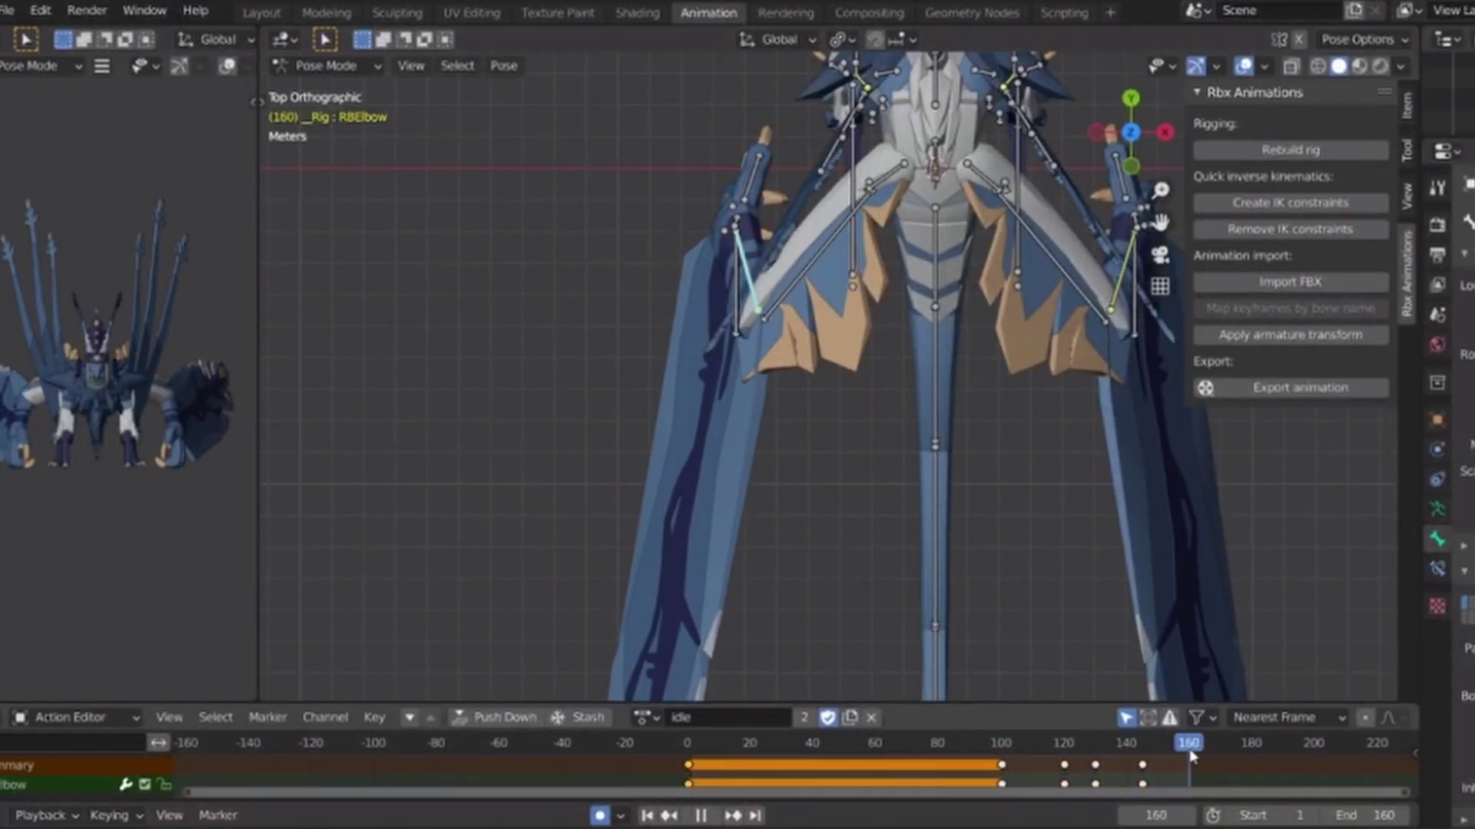
pyautogui.hotkey('ctrl', 'v')
pyautogui.press('space')
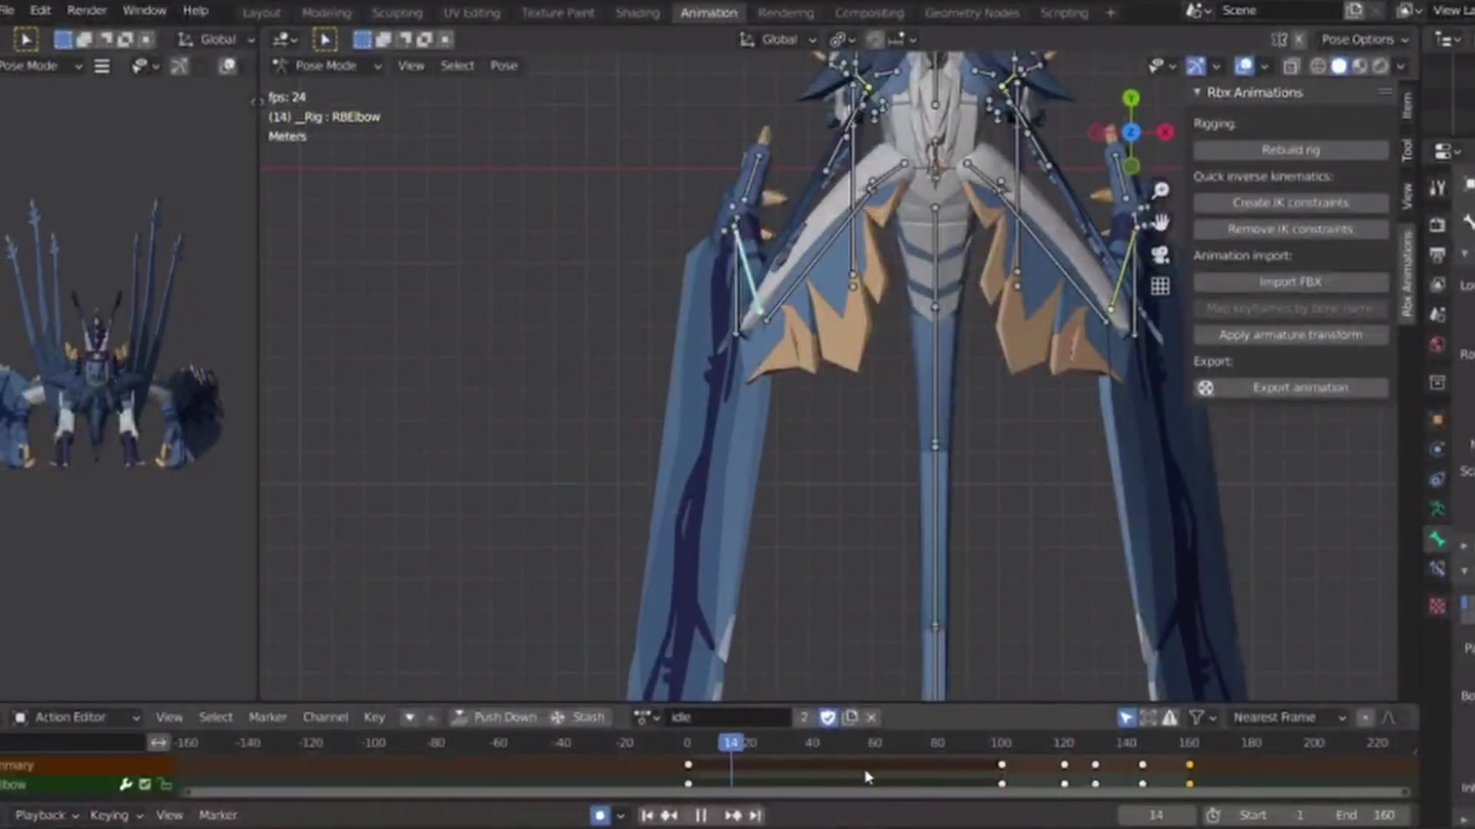
# Paste the LBElbow keyframes mirrored onto the RBElbow bone from frame 0 and replay the loop.
pyautogui.click(1120, 283)
pyautogui.click(668, 751)
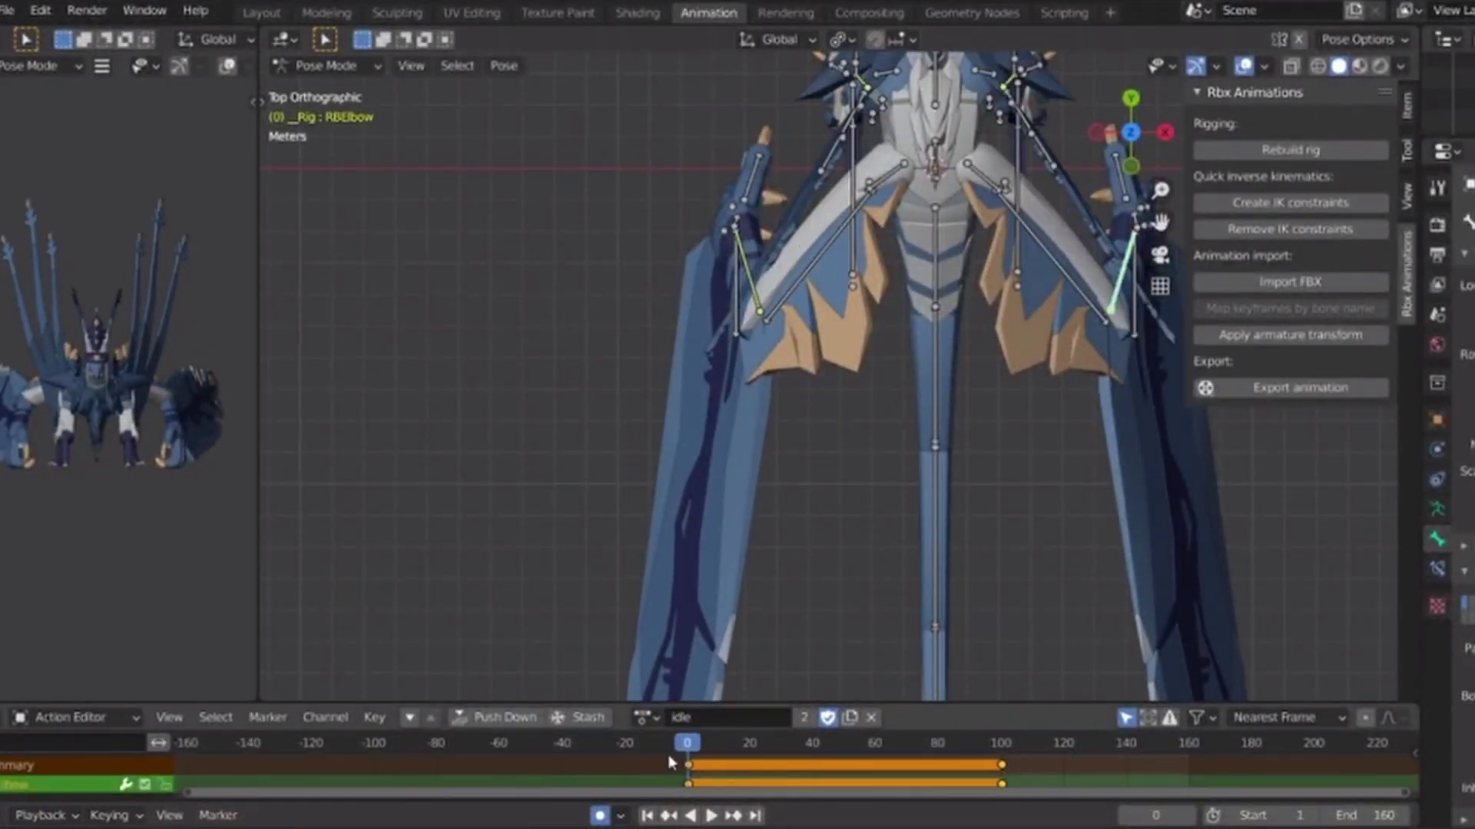
pyautogui.hotkey('ctrl', 'shift', 'v')
pyautogui.press('space')
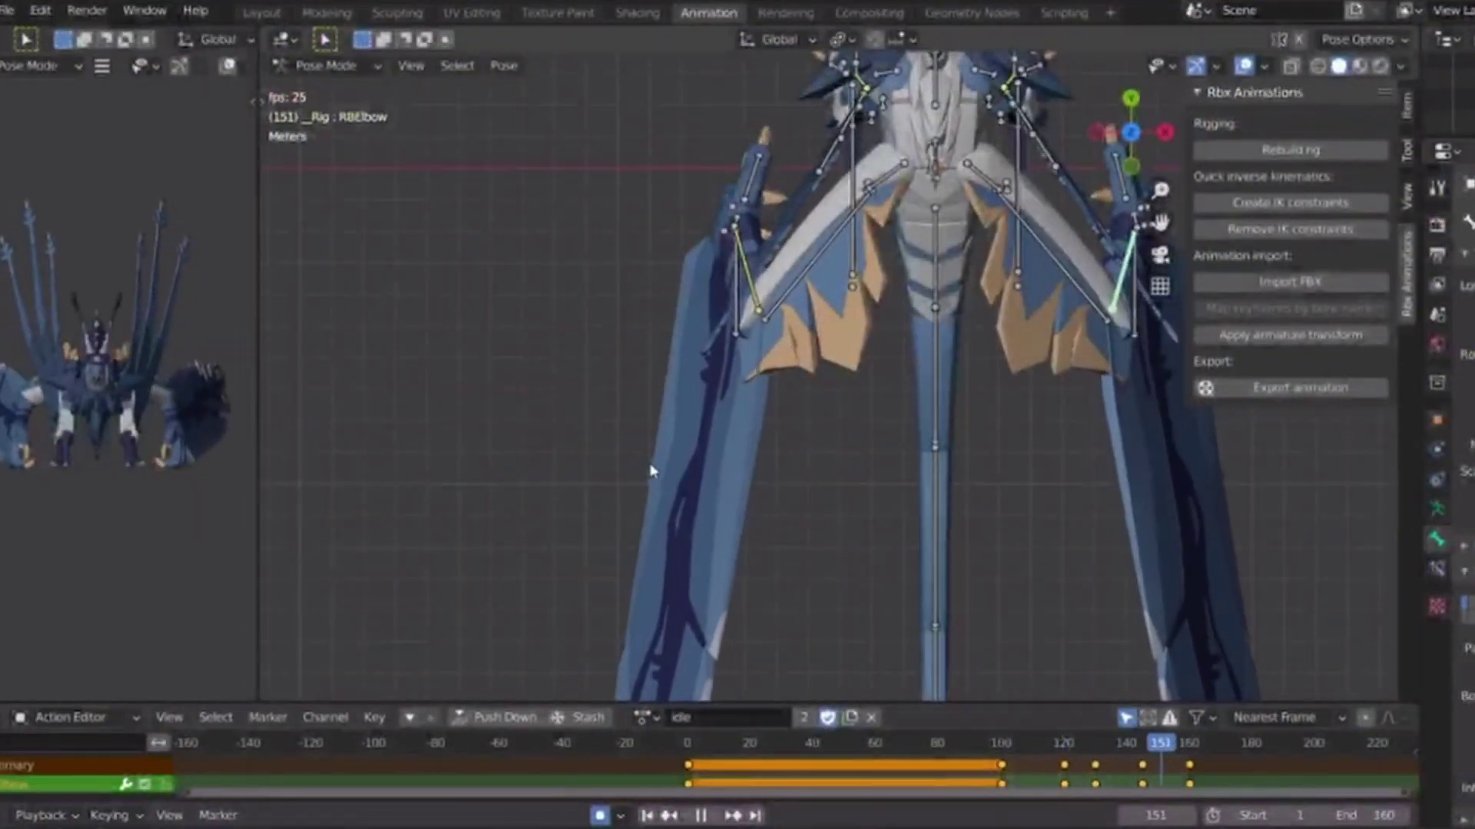
# Select the LFHand bone in side view, rotate it at frame 100, and move that keyframe to frame 109.
pyautogui.keyDown('shift'); pyautogui.moveTo(790, 326); pyautogui.dragTo(793, 516, button='middle'); pyautogui.keyUp('shift')
pyautogui.click(1097, 133)
pyautogui.scroll(2, 785, 309)
pyautogui.click(751, 296)
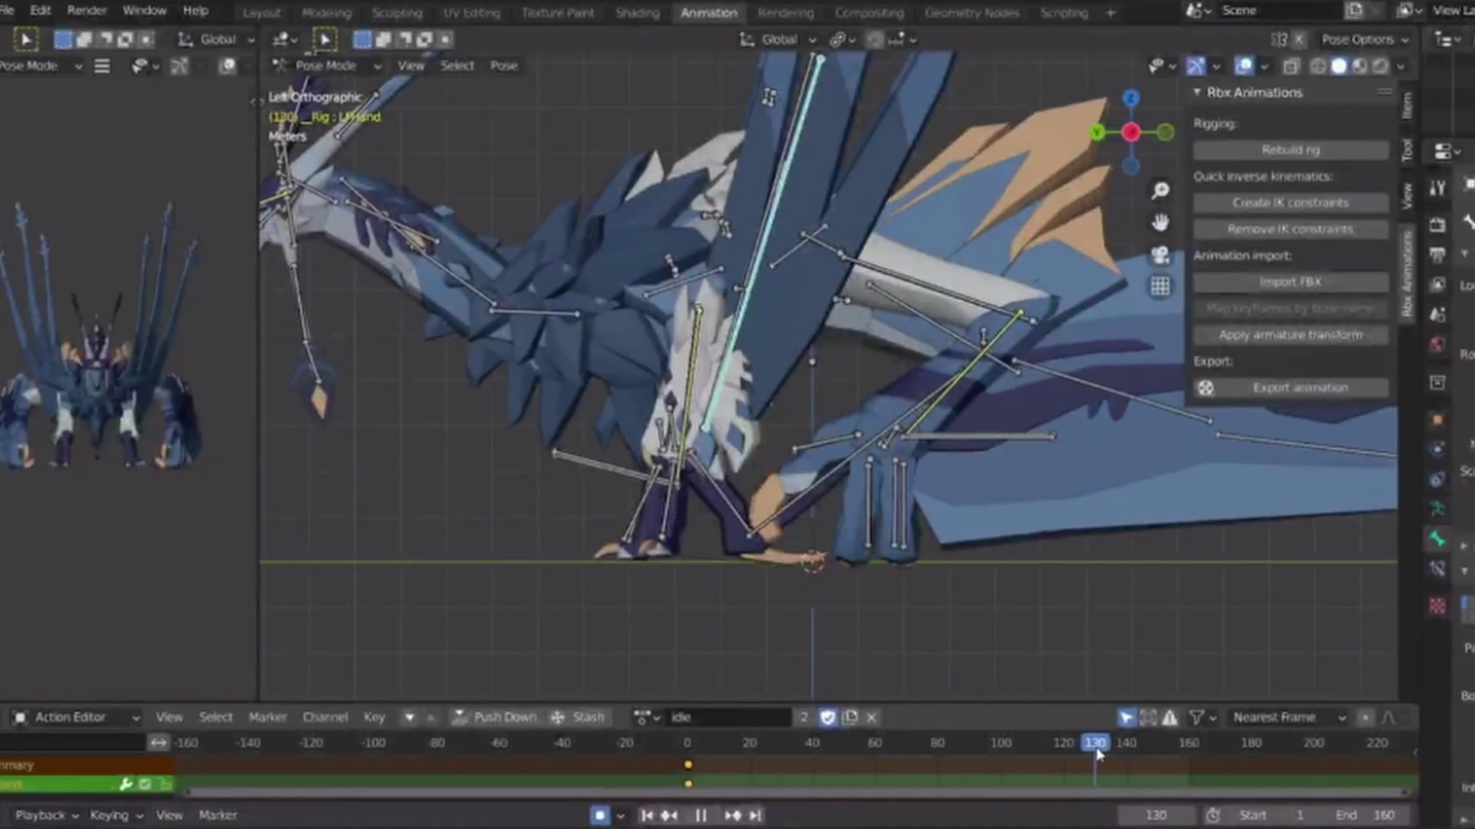
pyautogui.moveTo(1098, 755); pyautogui.dragTo(1006, 753)
pyautogui.press('space')
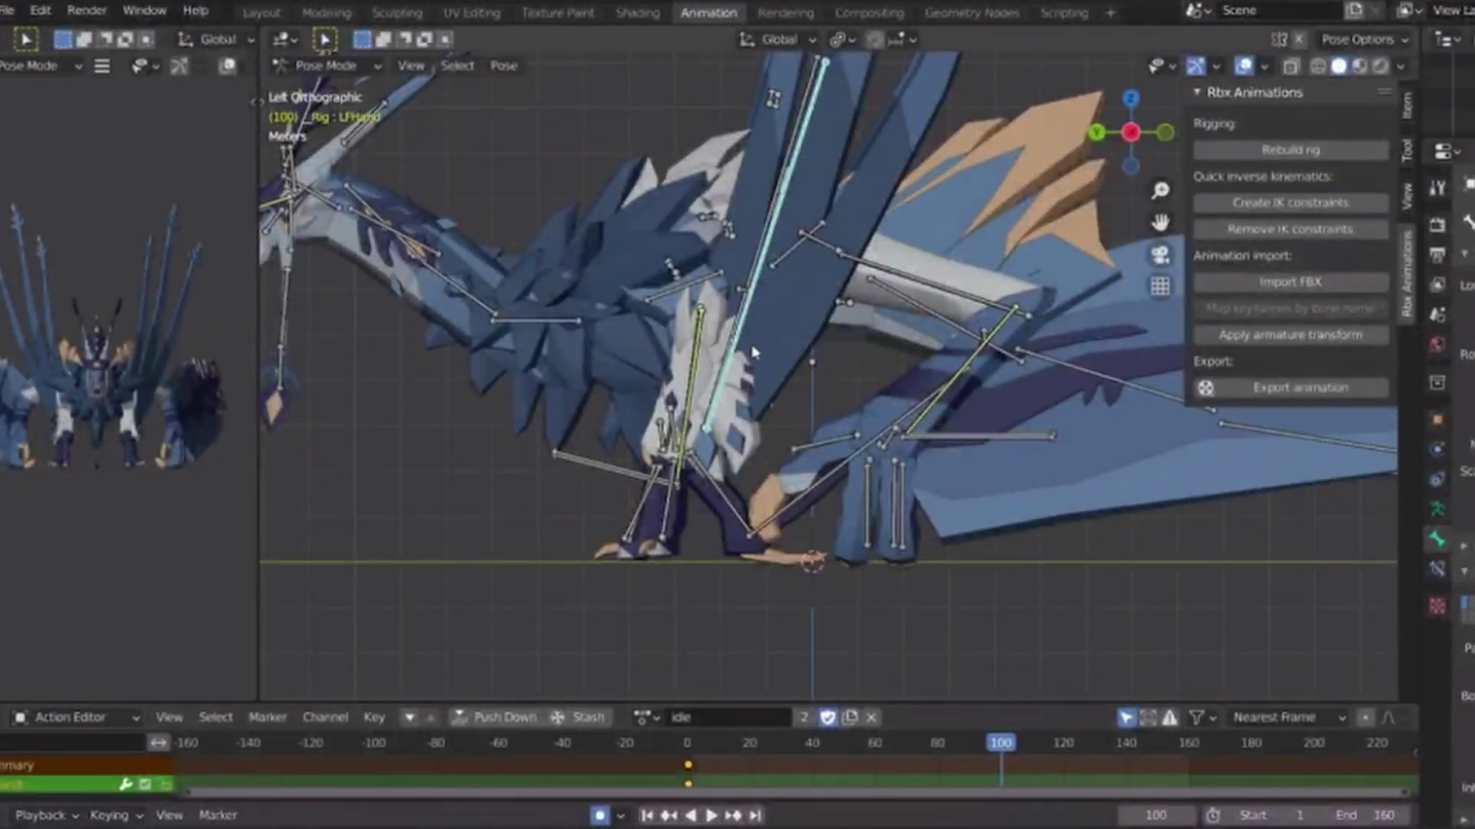
pyautogui.press('r')
pyautogui.click(801, 377)
pyautogui.click(1002, 765)
pyautogui.press('g')
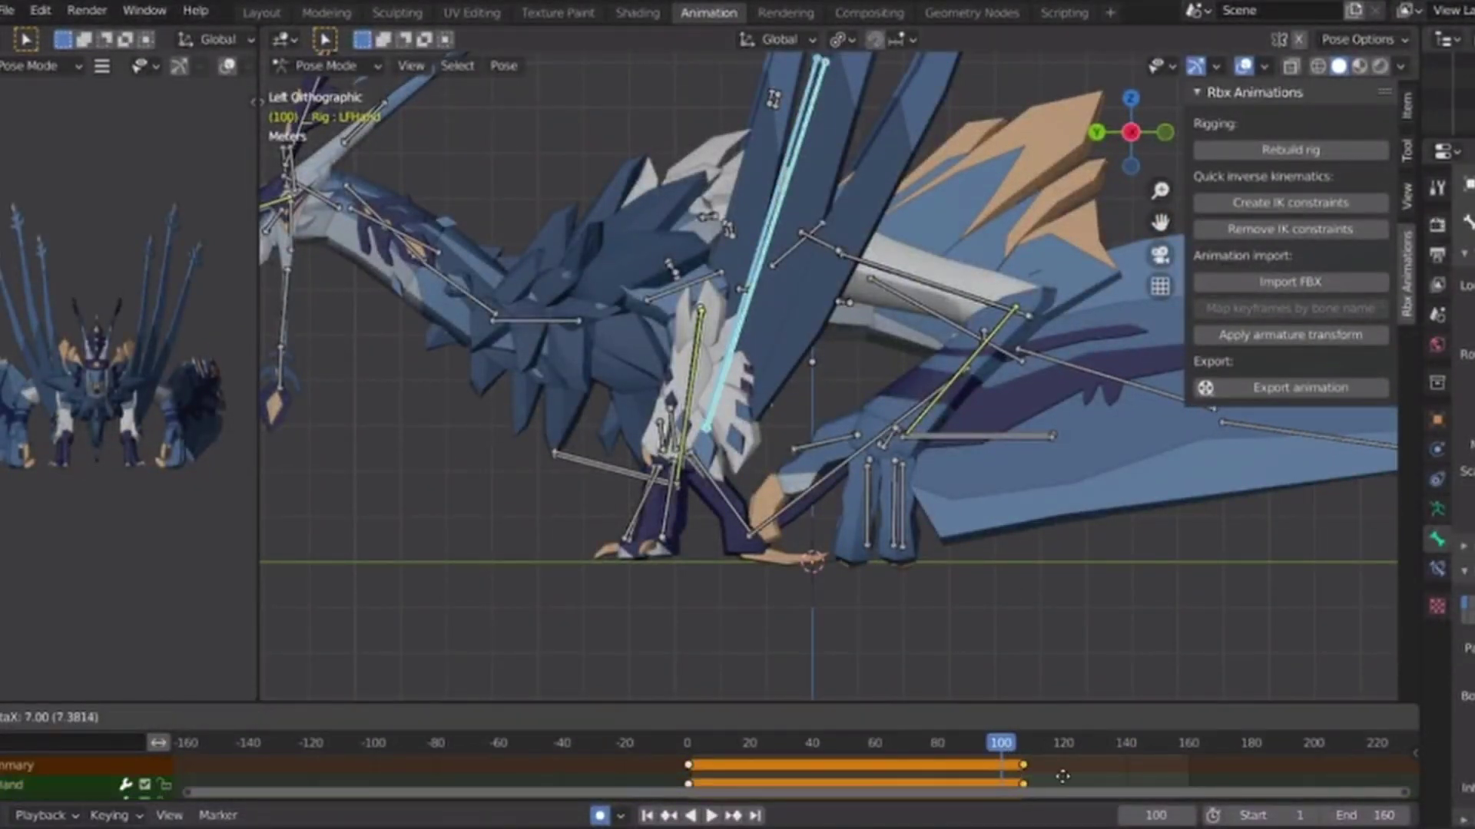
pyautogui.click(1069, 776)
# Rotate the LFHand bone backward at frame 130 and forward again at frame 140.
pyautogui.moveTo(998, 745); pyautogui.dragTo(1093, 776)
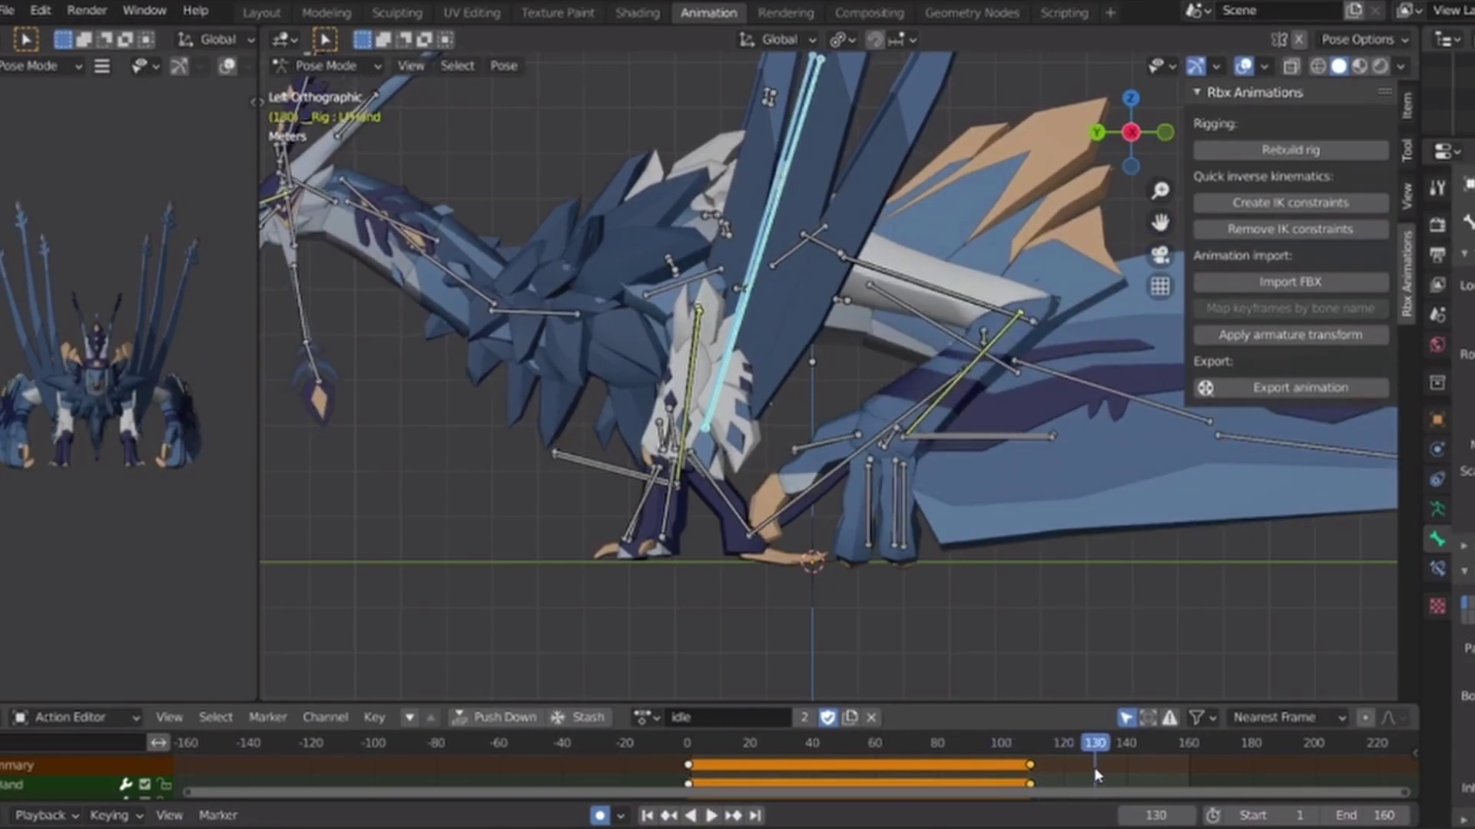
pyautogui.press('r')
pyautogui.click(1098, 420)
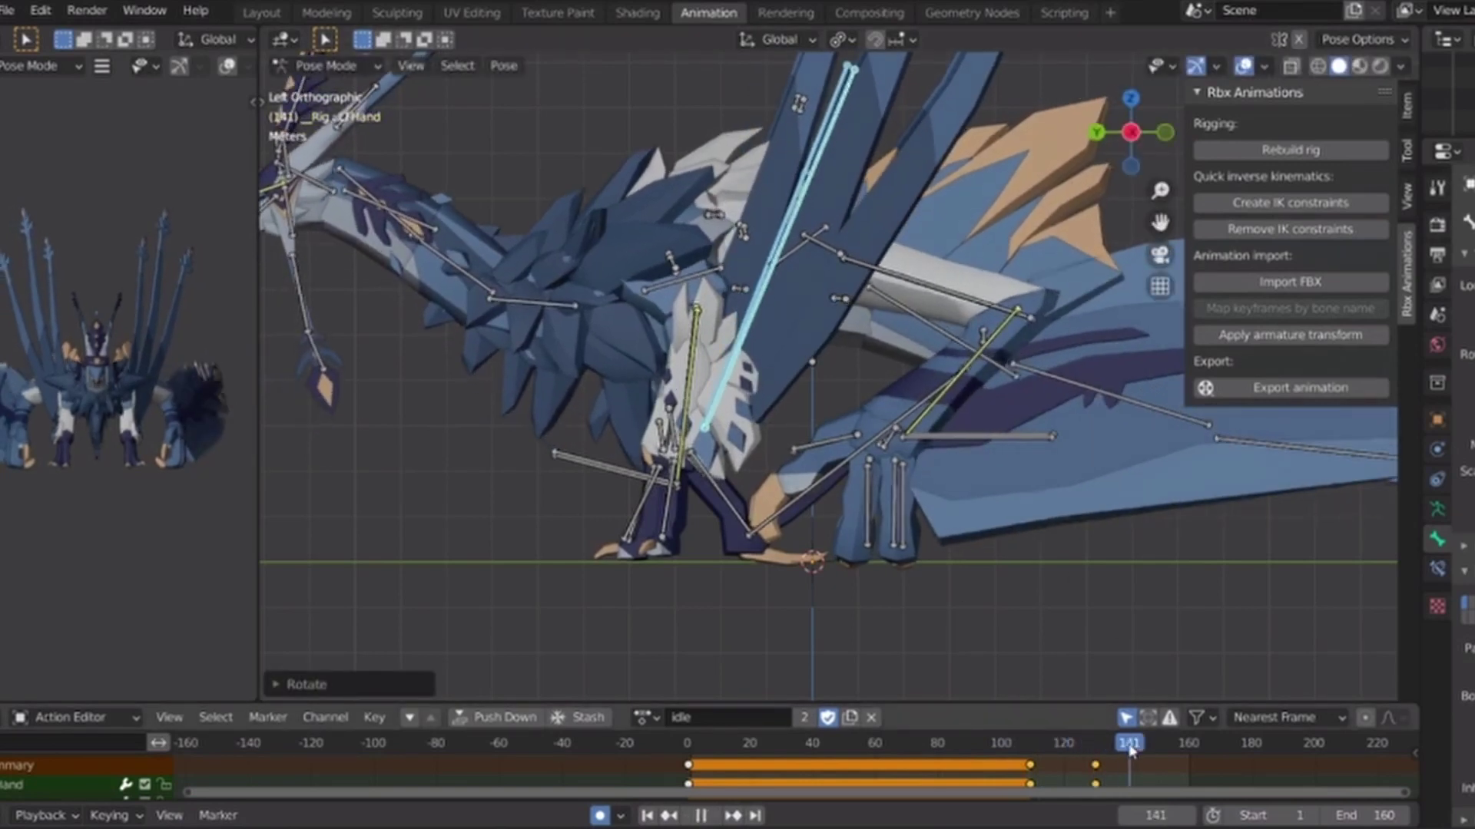
pyautogui.click(1124, 513)
# Rotate the LFHand bone with a keyframe at frame 152, and paste its frame 0 keyframe at frame 160.
pyautogui.moveTo(1131, 746); pyautogui.dragTo(1190, 759)
pyautogui.press('r')
pyautogui.click(1075, 538)
pyautogui.click(688, 766)
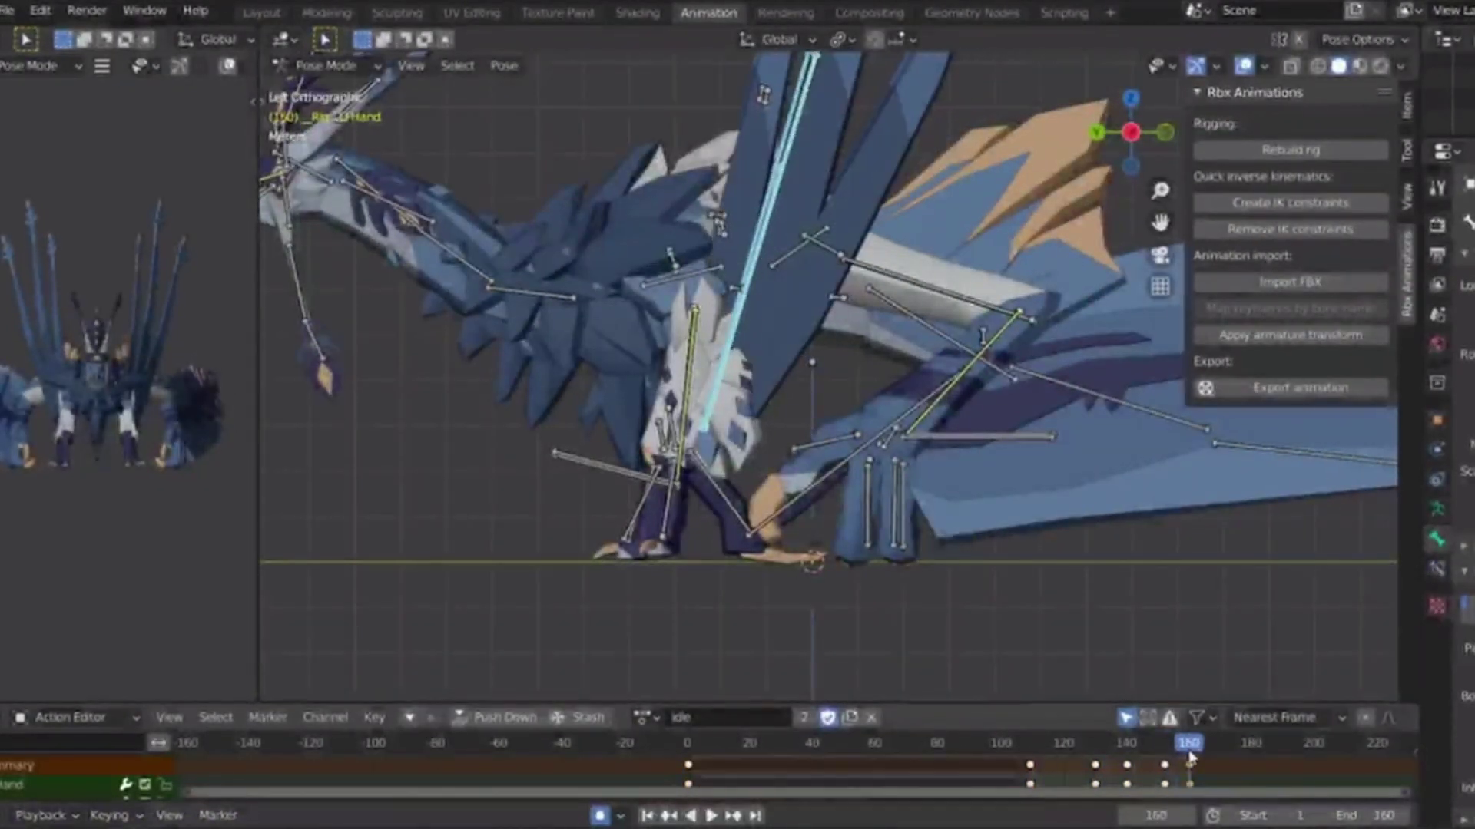
# Replace the LFHand bone's frame 152 keyframe with one at frame 151 and play the loop.
pyautogui.click(1065, 748)
pyautogui.click(997, 751)
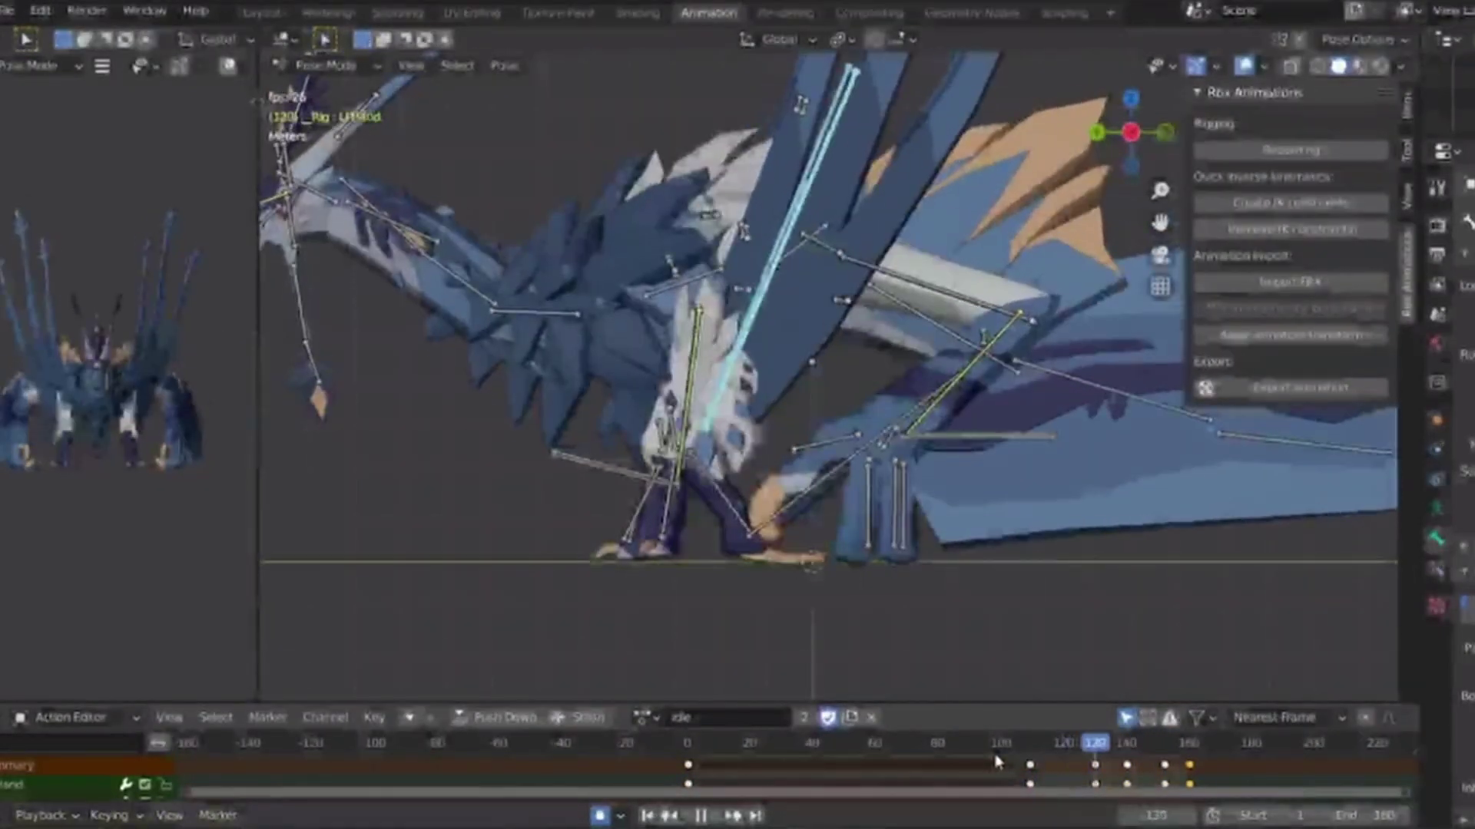
pyautogui.press('Delete')
pyautogui.click(1013, 748)
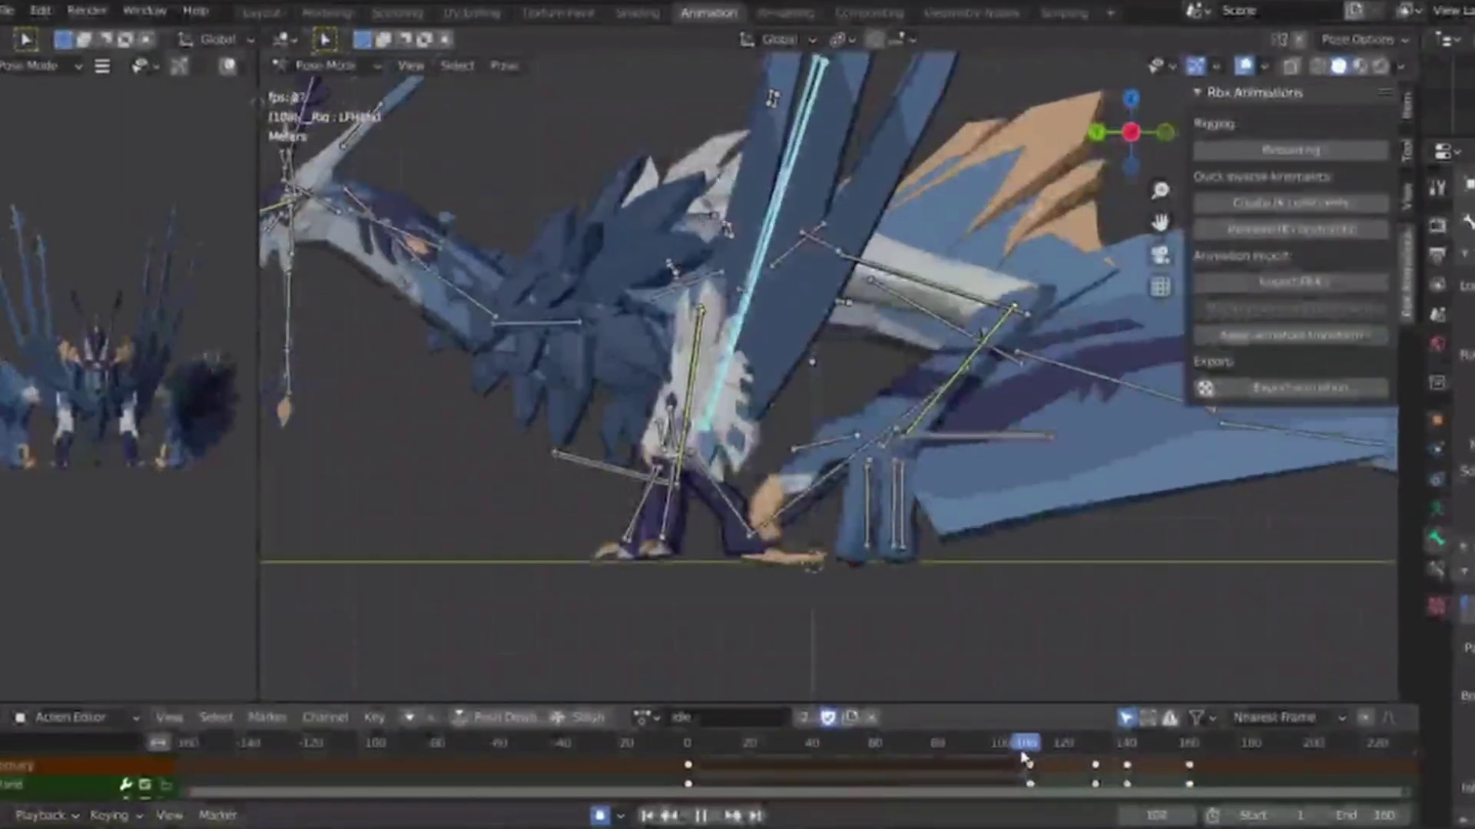
pyautogui.press('space')
pyautogui.press('space')
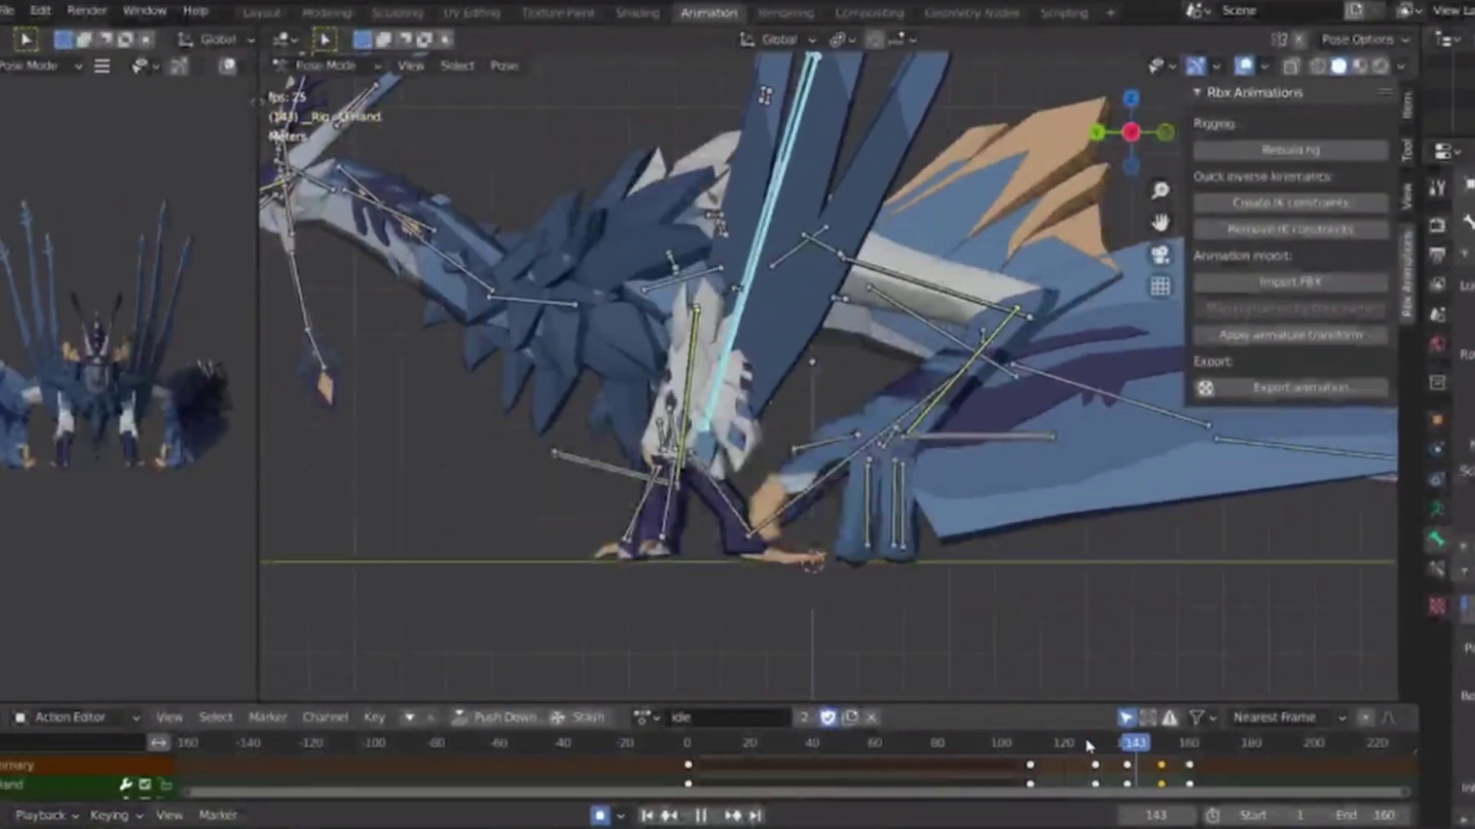
# Rotate the LFHand bone outward at frame 130 in back view and replay the loop.
pyautogui.click(1097, 133)
pyautogui.press('space')
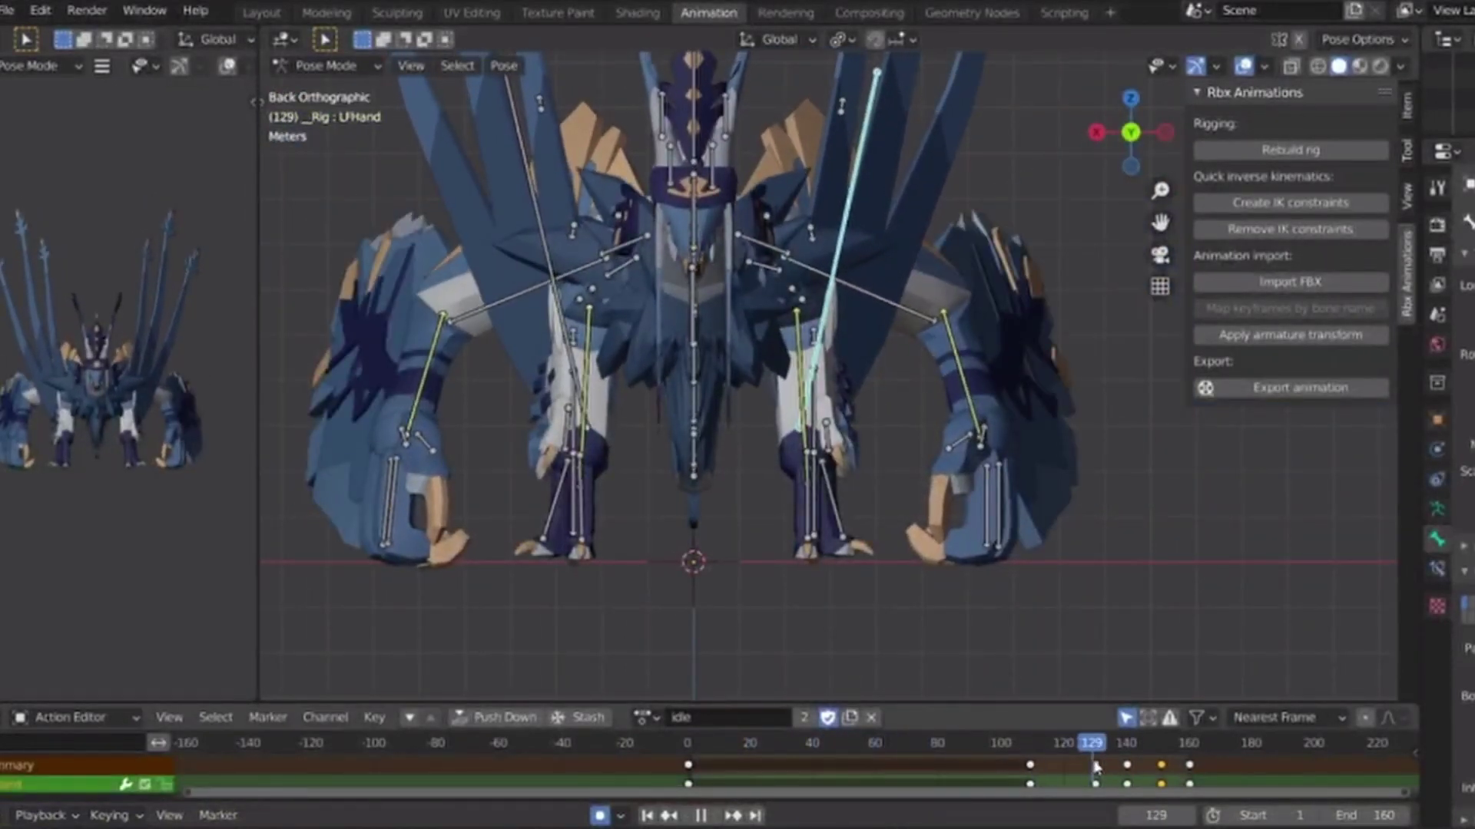
pyautogui.click(996, 743)
pyautogui.press('space')
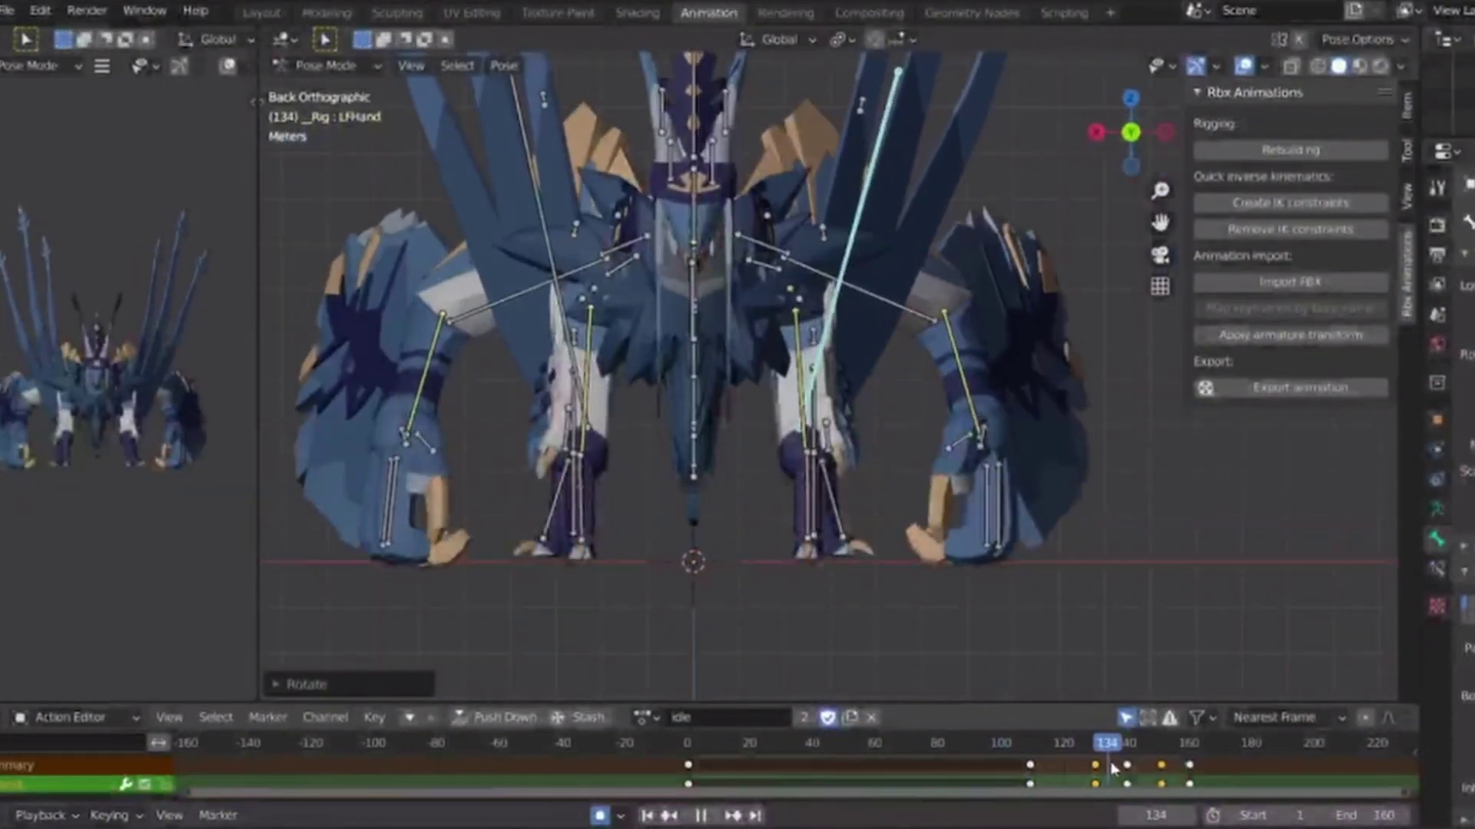
pyautogui.click(1161, 654)
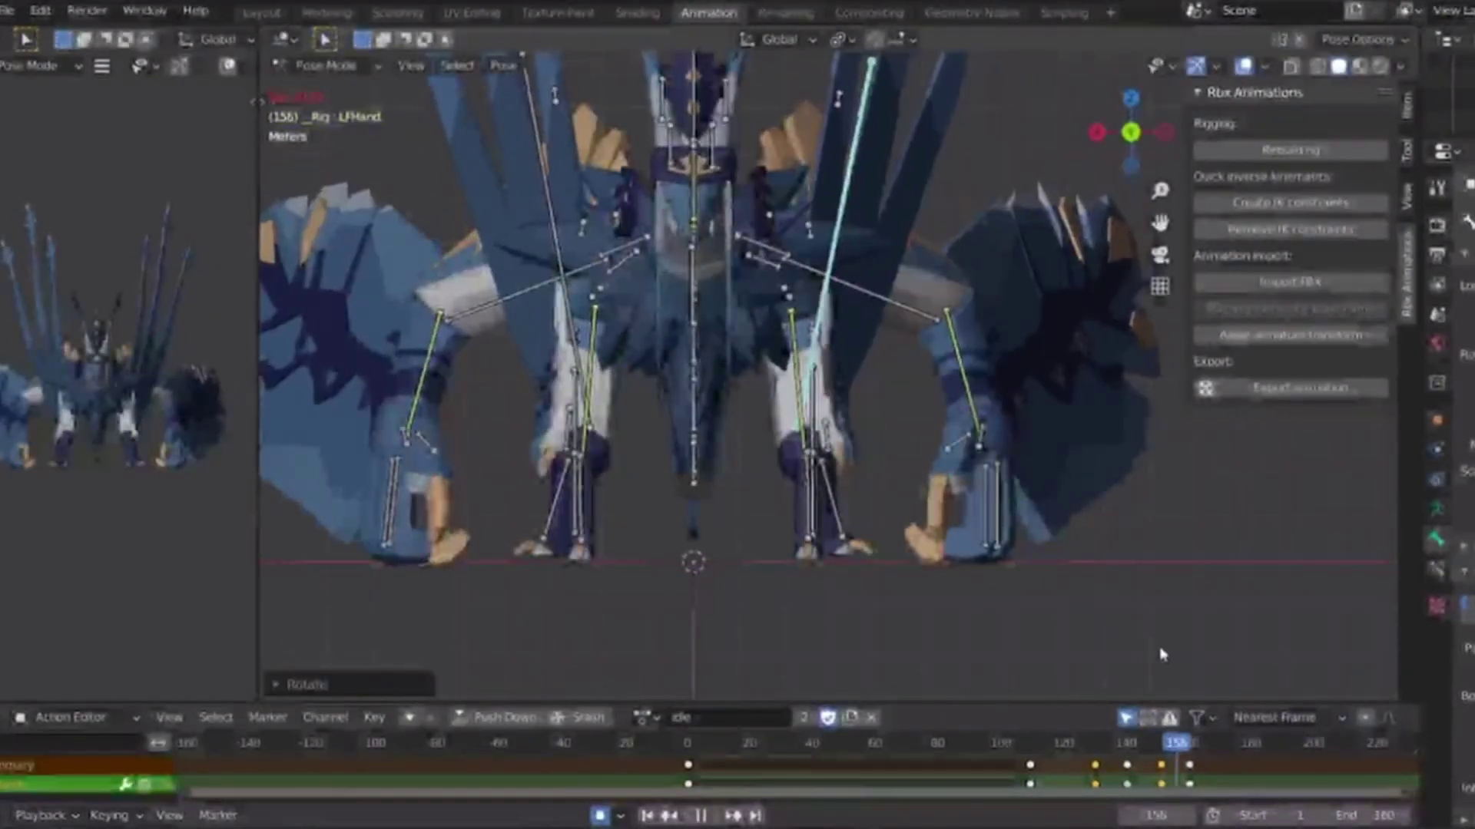
# Paste the LFHand keyframes mirrored onto the RFHand bone from frame 0 and play the loop from the side.
pyautogui.press('a')
pyautogui.press('Escape')
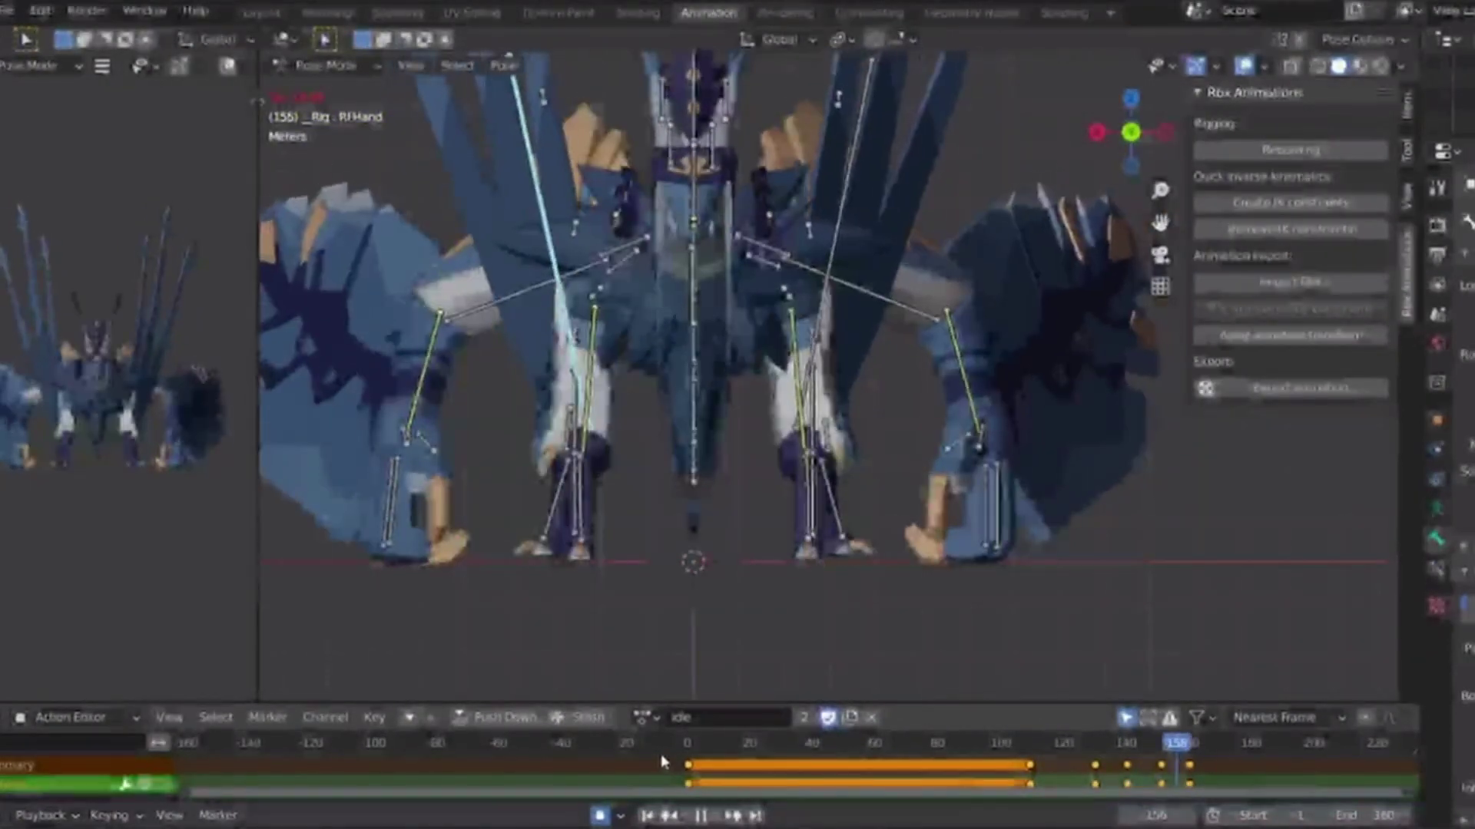
pyautogui.moveTo(566, 483); pyautogui.dragTo(764, 194, button='middle')
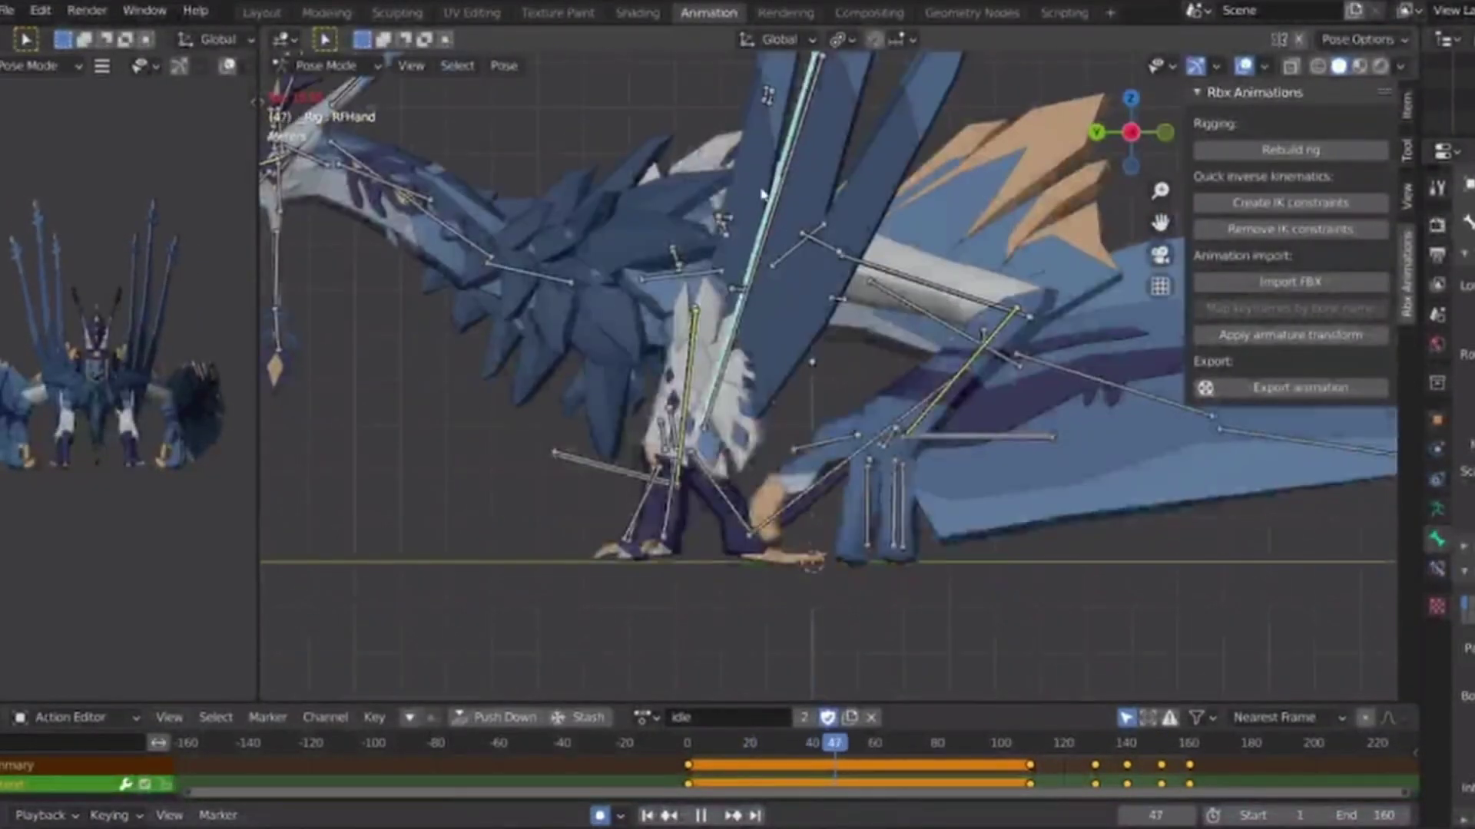
pyautogui.press('space')
pyautogui.press('space')
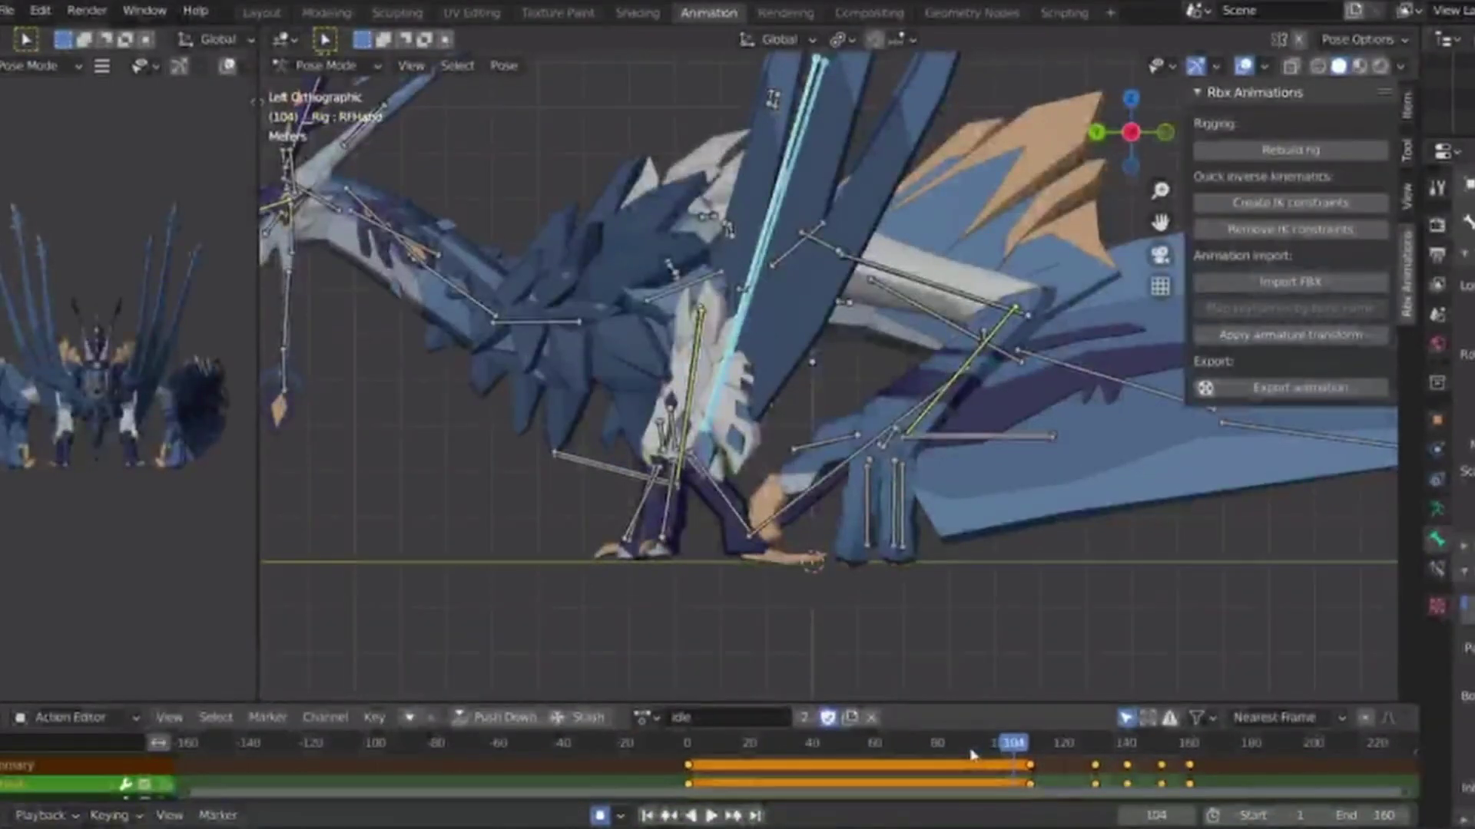
pyautogui.press('space')
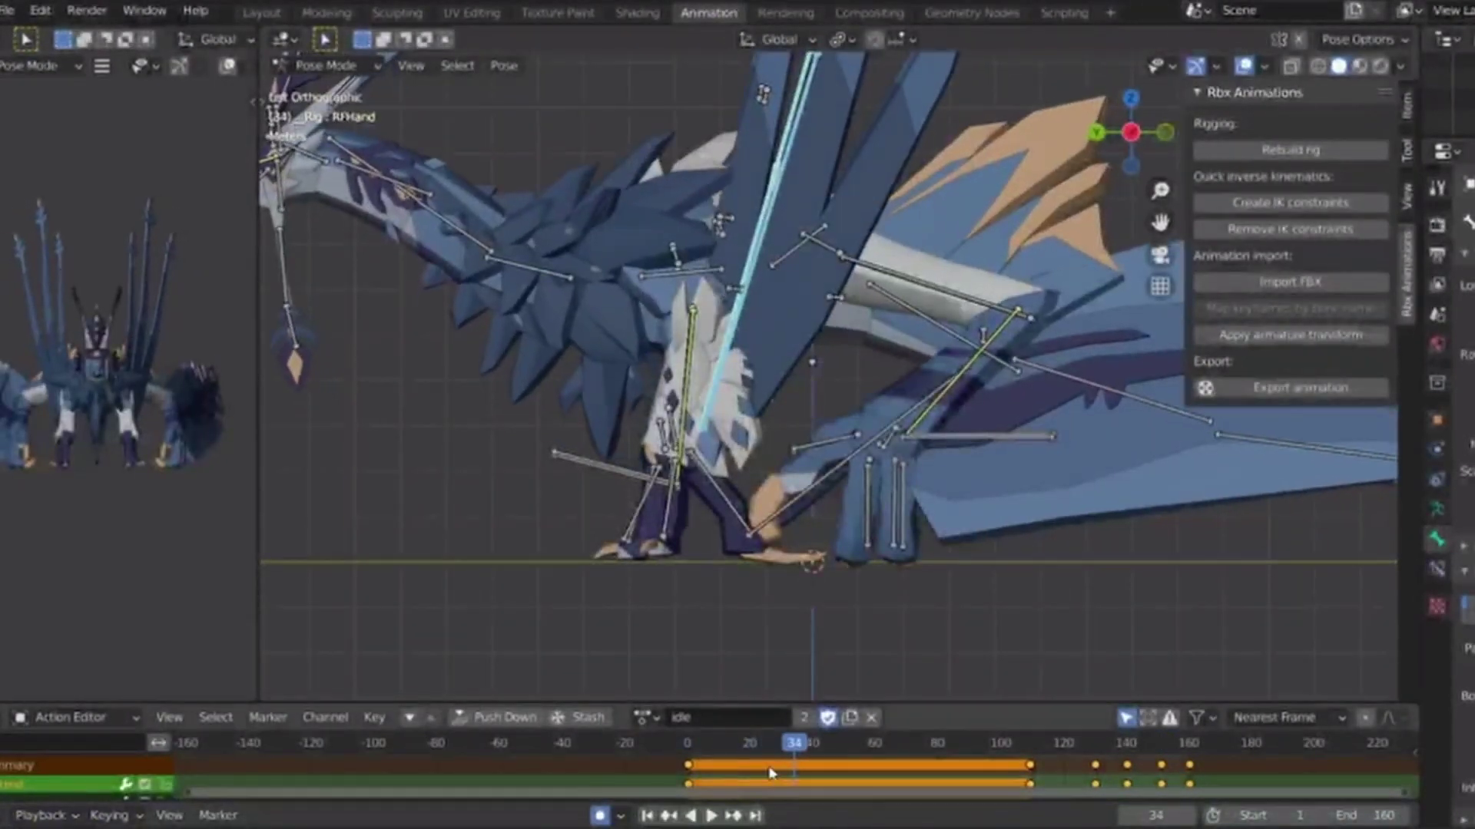
# Rotate the LFHand and RFHand bones backward at frame 0 and check the motion around frame 108.
pyautogui.click(688, 743)
pyautogui.press('r')
pyautogui.click(971, 376)
pyautogui.moveTo(971, 377); pyautogui.dragTo(653, 553, button='middle')
pyautogui.click(1026, 743)
pyautogui.press('space')
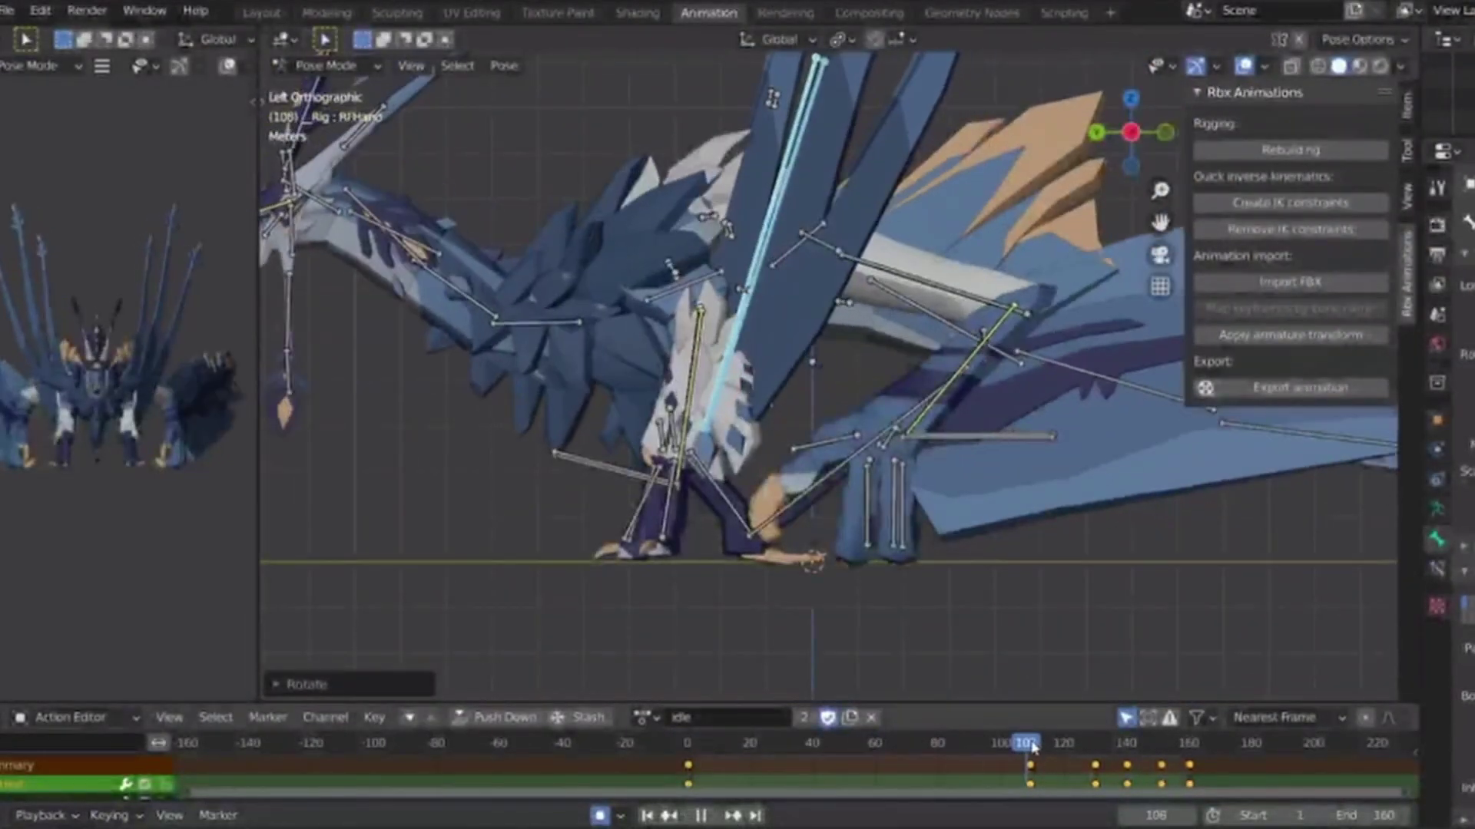
# Paste the frame 0 keyframe of both front hand bones at frames 109 and 160.
pyautogui.click(689, 765)
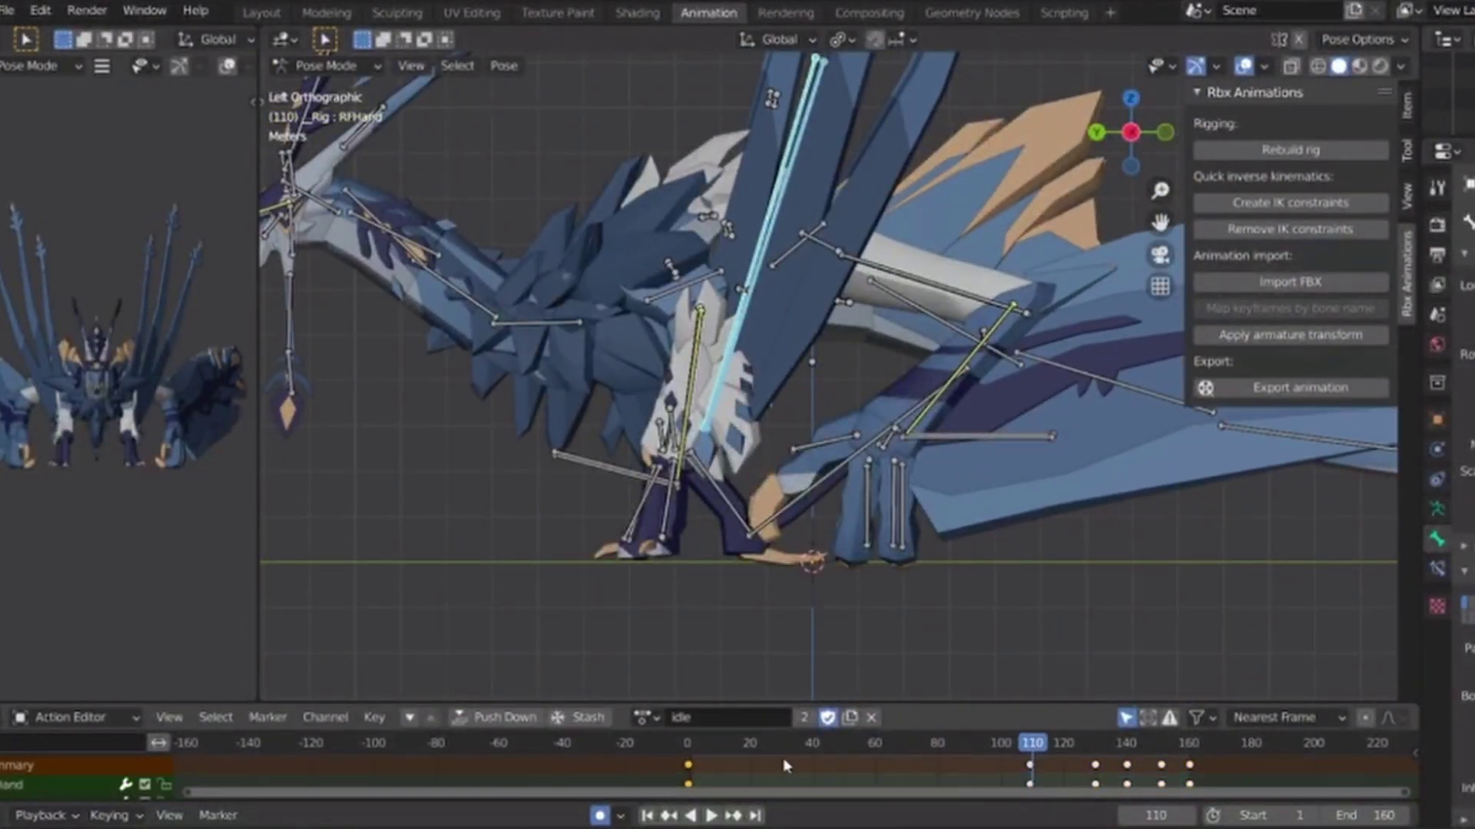
pyautogui.press('g')
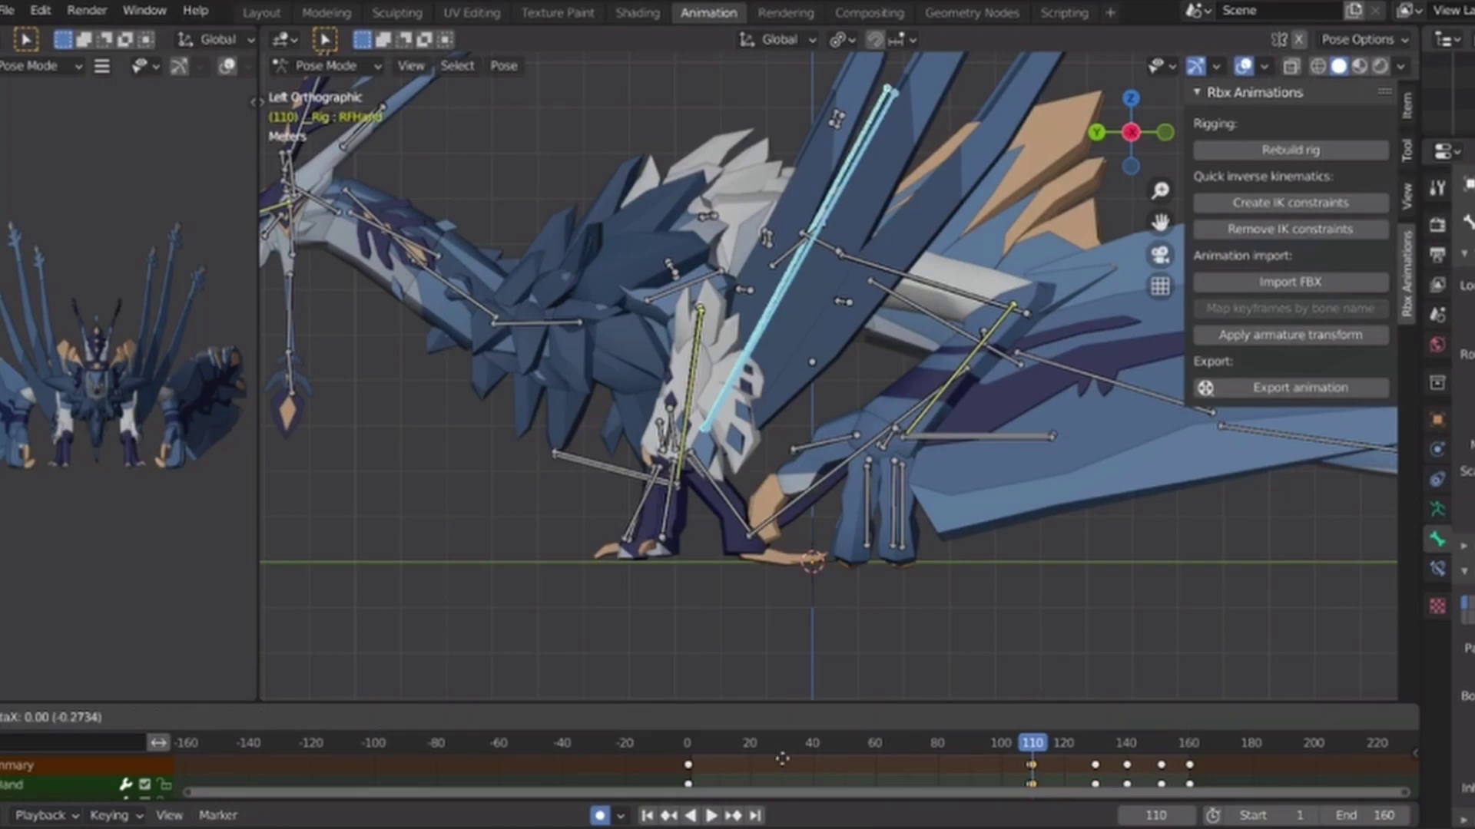
pyautogui.click(781, 758)
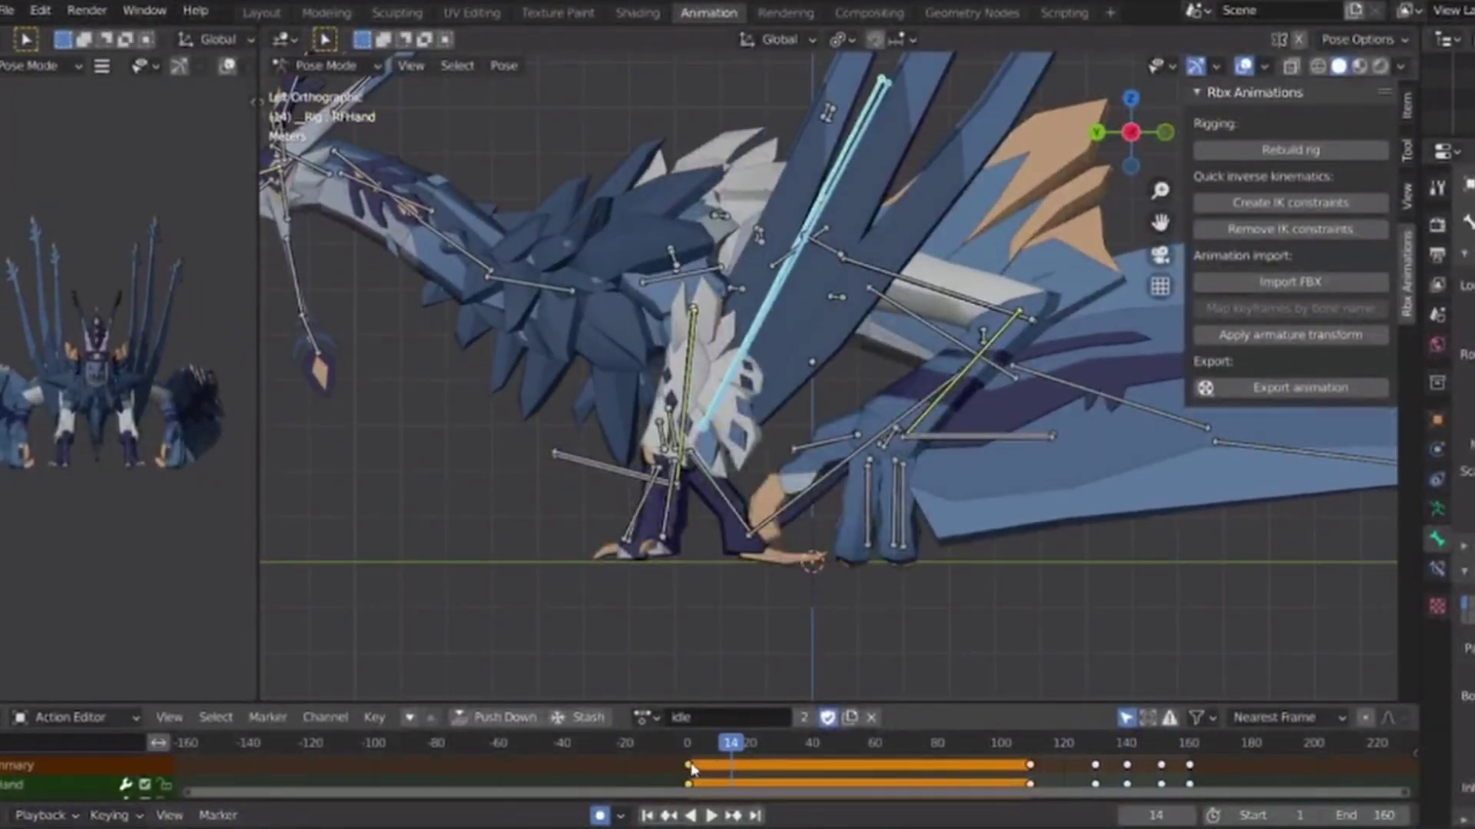
pyautogui.scroll(3, 1194, 773)
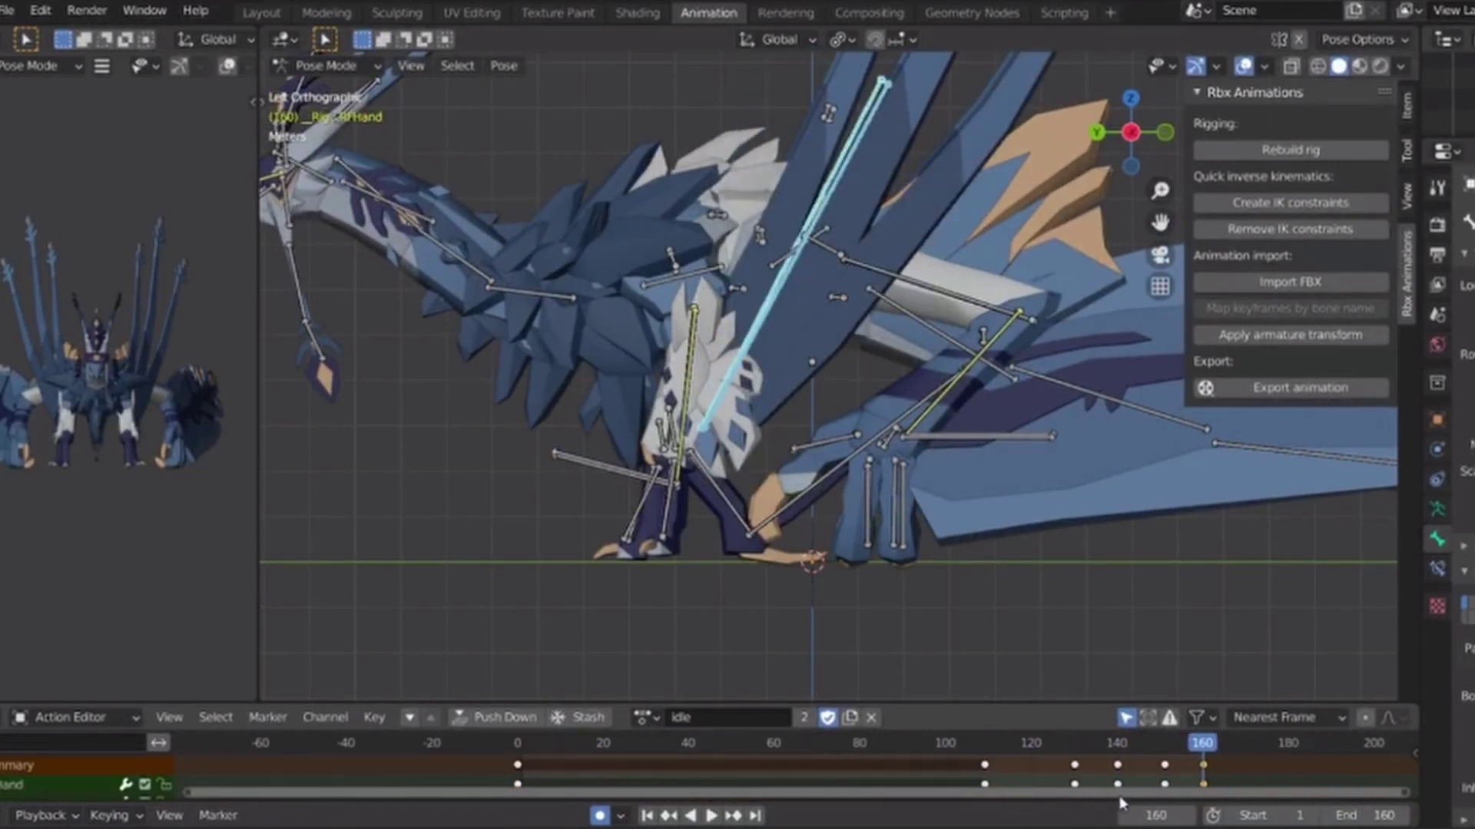
# Rotate the LFHand and RFHand bones to new poses at frames 130, 140 and 151.
pyautogui.moveTo(809, 745); pyautogui.dragTo(960, 745)
pyautogui.click(1031, 455)
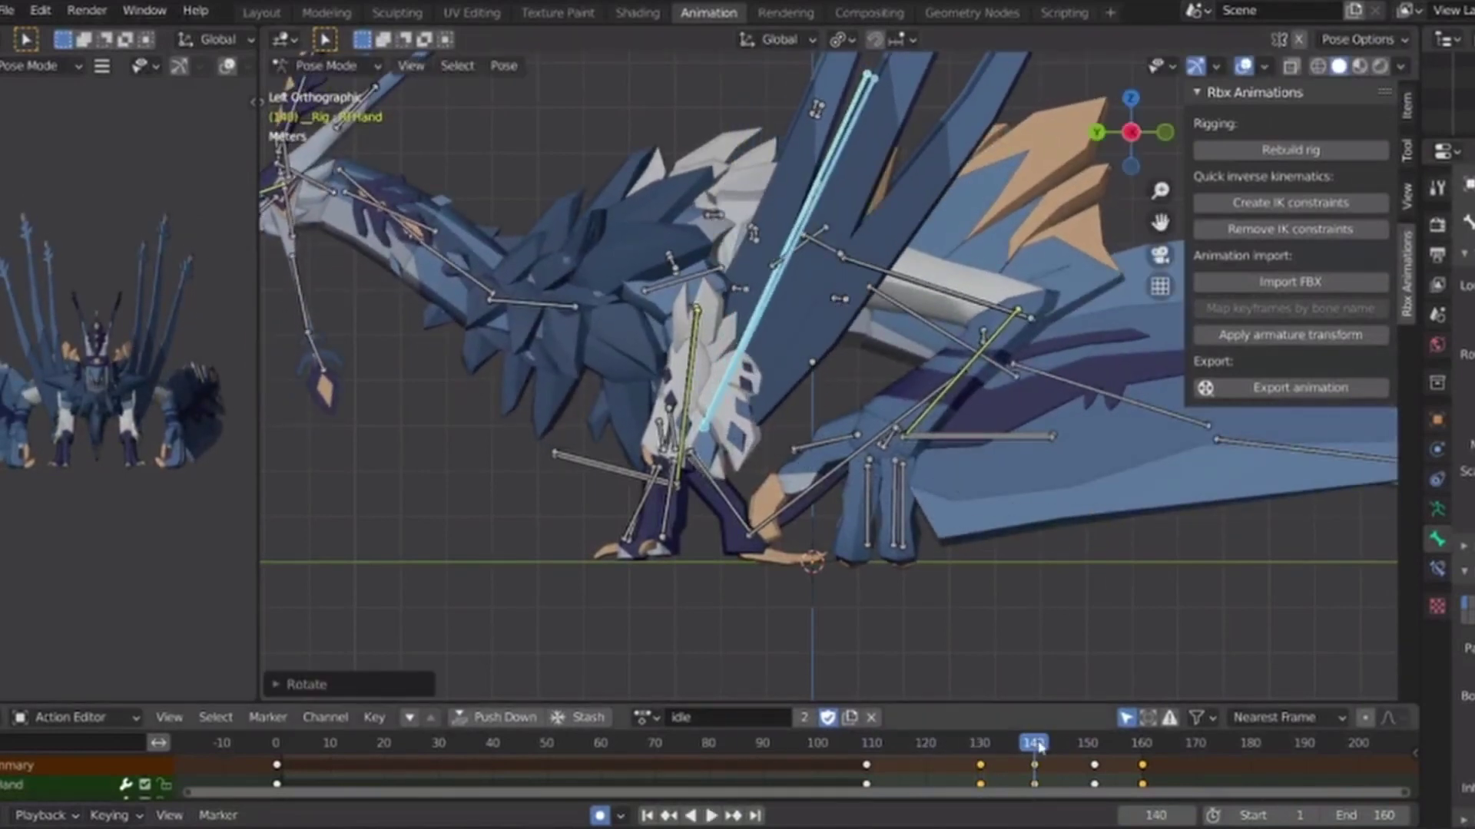
pyautogui.moveTo(943, 711); pyautogui.dragTo(1094, 691)
pyautogui.press('r')
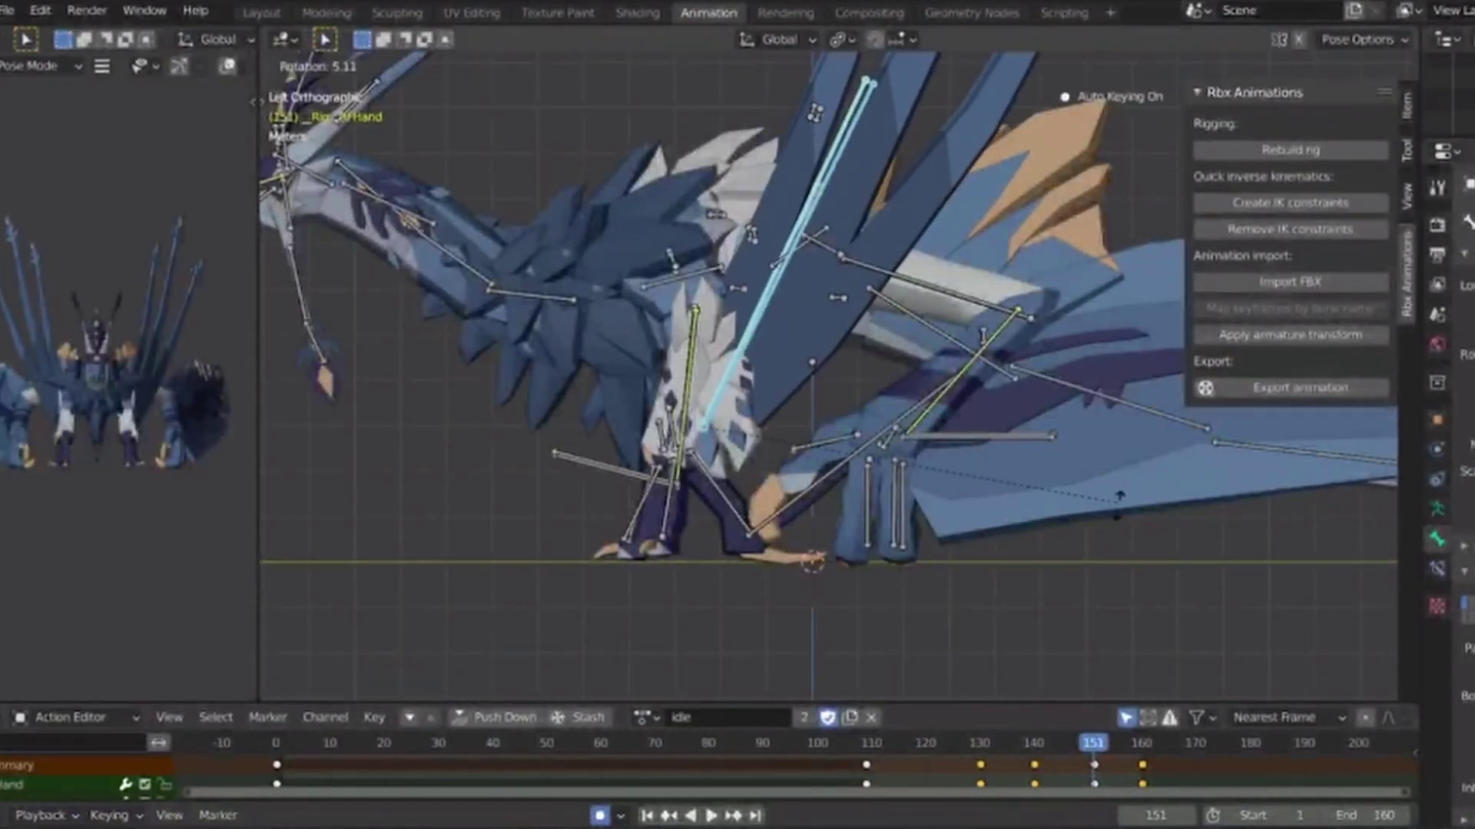
pyautogui.click(1115, 510)
# Refine the rotation of both front hand bones at frame 151 and replay the loop.
pyautogui.press('space')
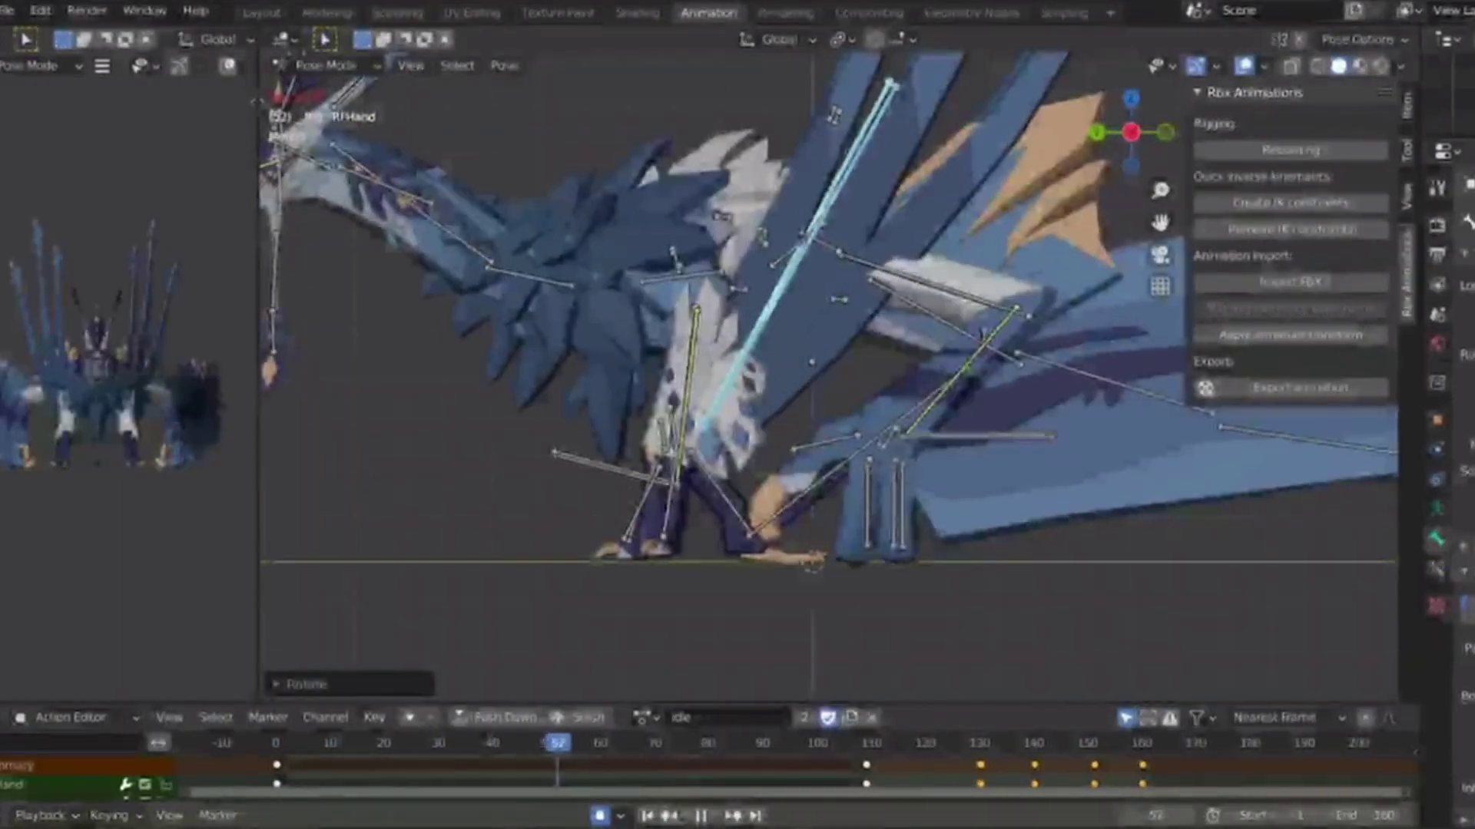
pyautogui.click(1095, 746)
pyautogui.press('space')
pyautogui.click(1093, 743)
pyautogui.press('r')
pyautogui.click(1144, 516)
pyautogui.press('space')
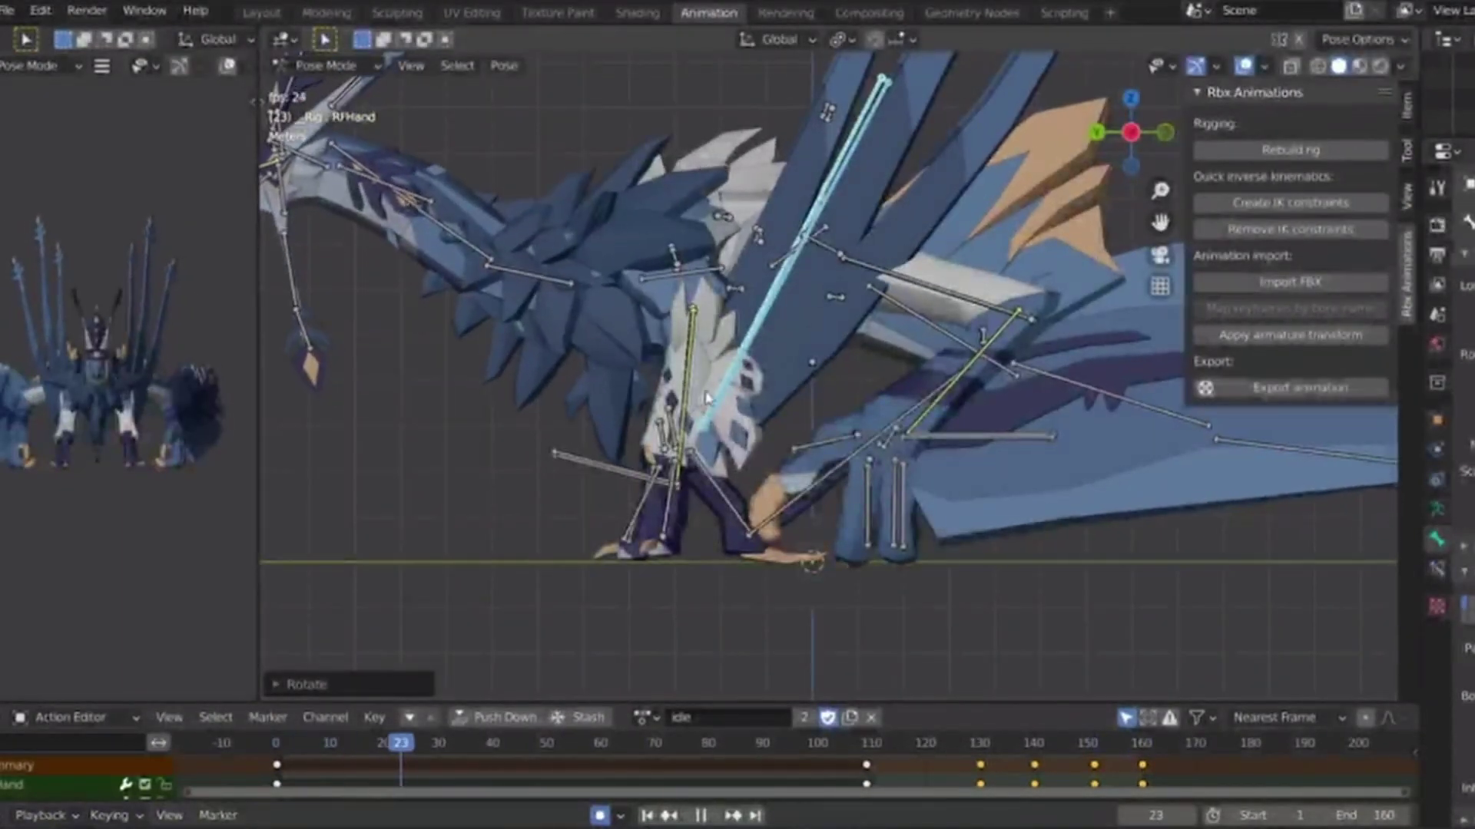
pyautogui.click(507, 739)
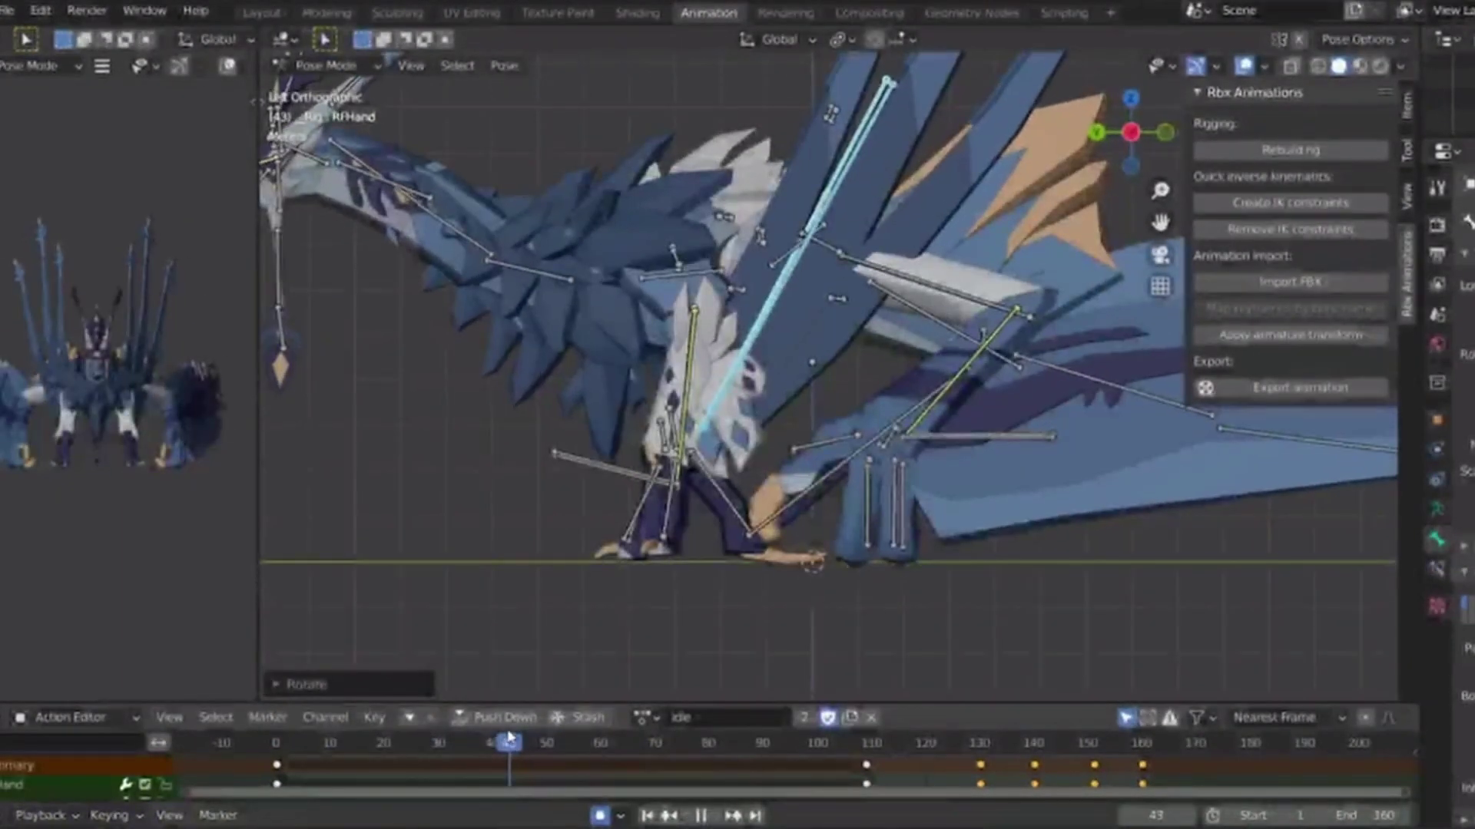
pyautogui.press('space')
pyautogui.press('KP_7')
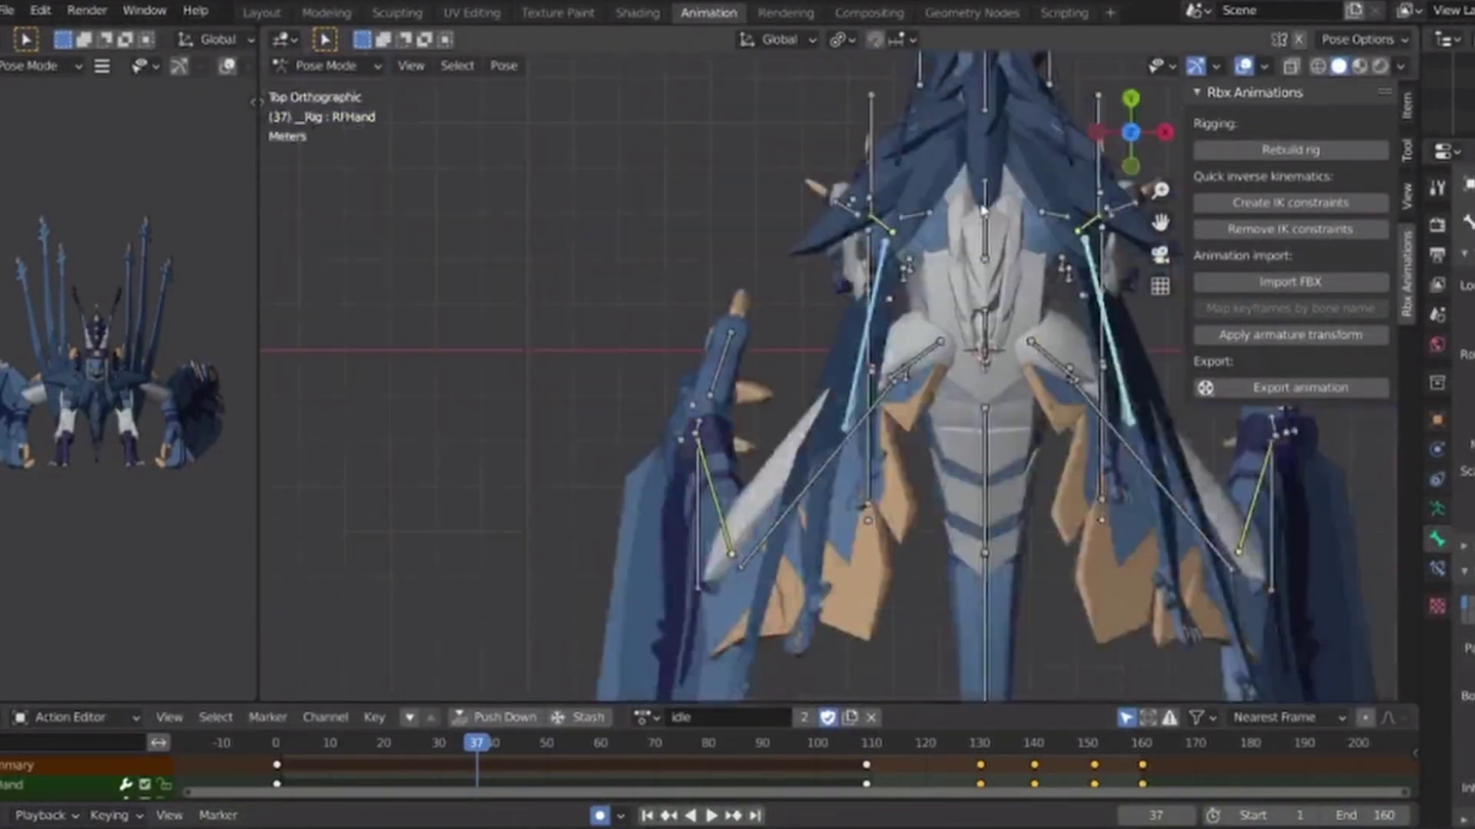
# Rotate the selected wing hand bones outward at frame 37, keyframe the pose and play back the animation.
pyautogui.press('r')
pyautogui.click(1160, 405)
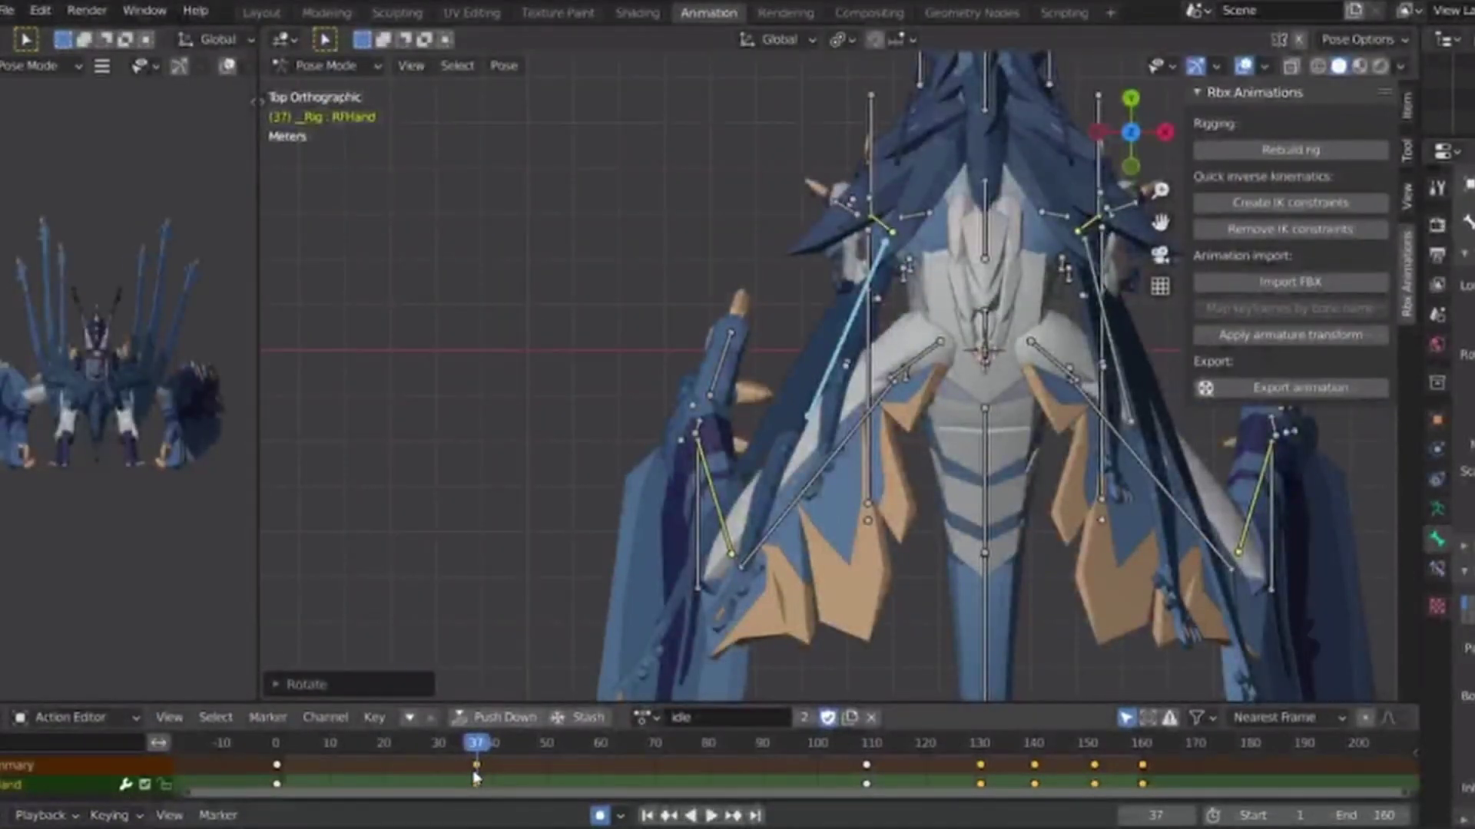
pyautogui.press('i')
pyautogui.press('space')
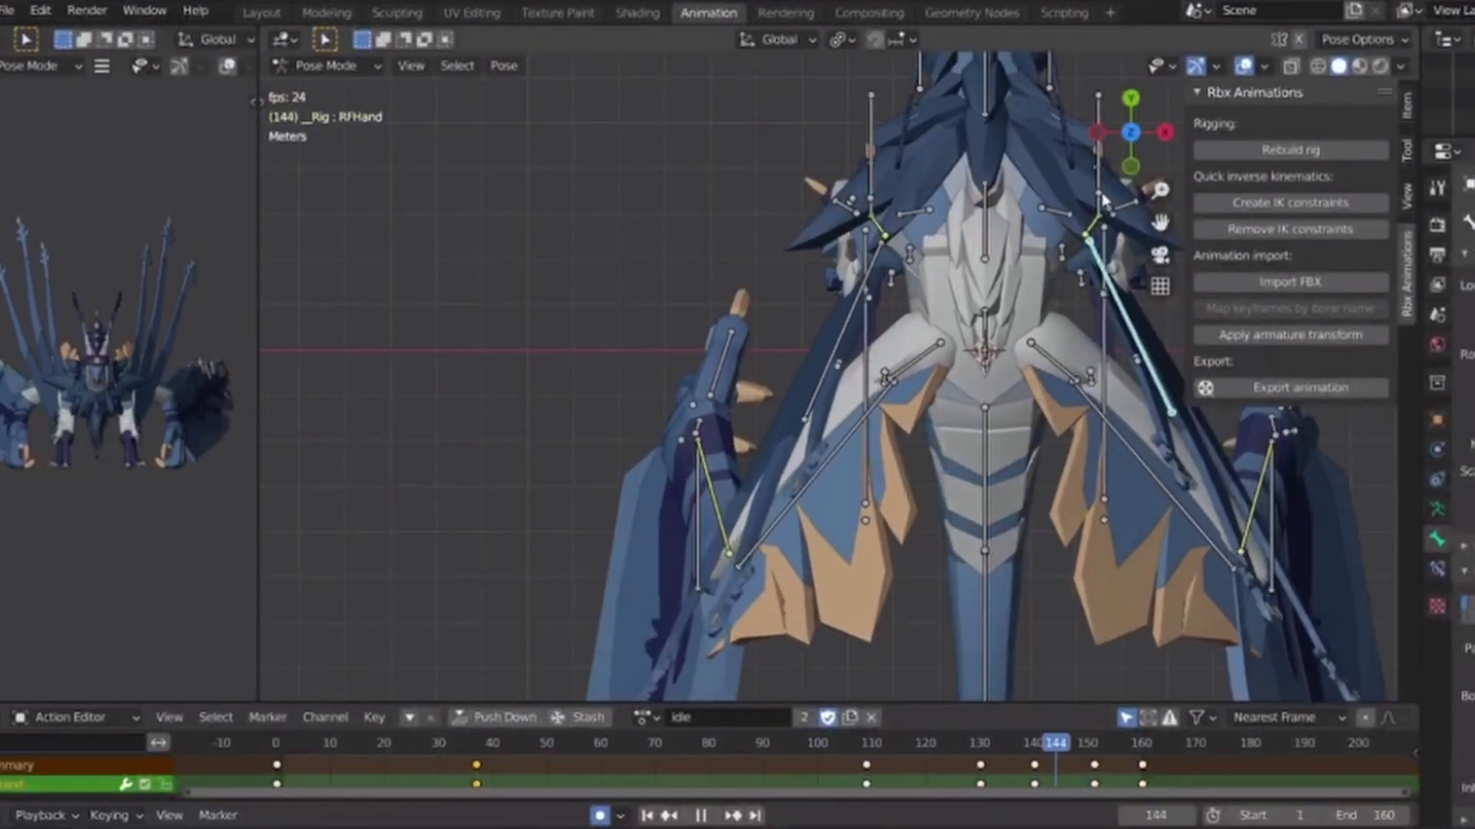
# Shift the four selected hand keyframes between frames 109 and 151 about 7 frames earlier and replay the animation from the side.
pyautogui.press('ctrl+KP_3')
pyautogui.click(748, 748)
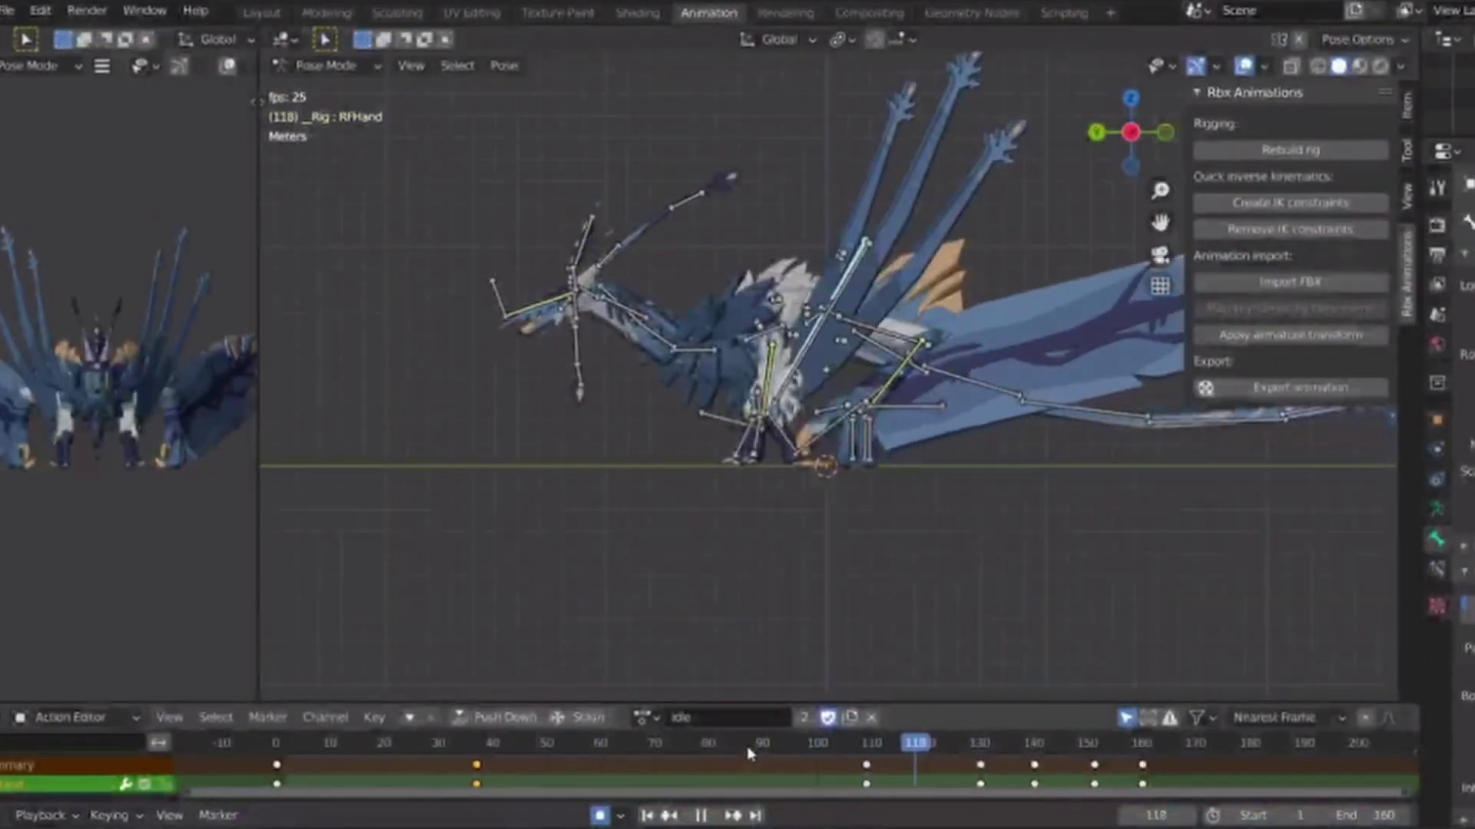
pyautogui.press('space')
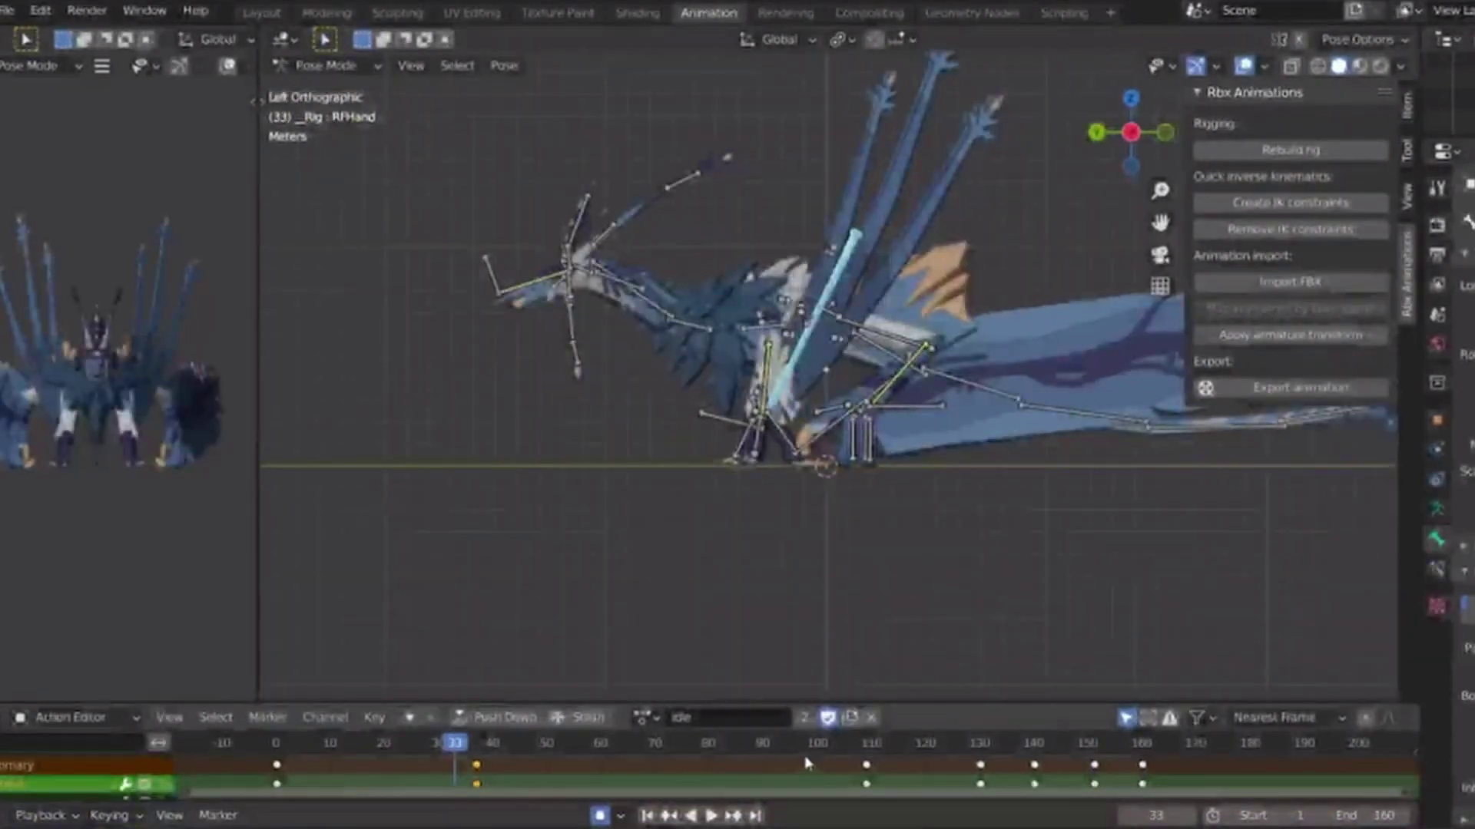
pyautogui.moveTo(1097, 772); pyautogui.dragTo(1059, 772)
pyautogui.press('space')
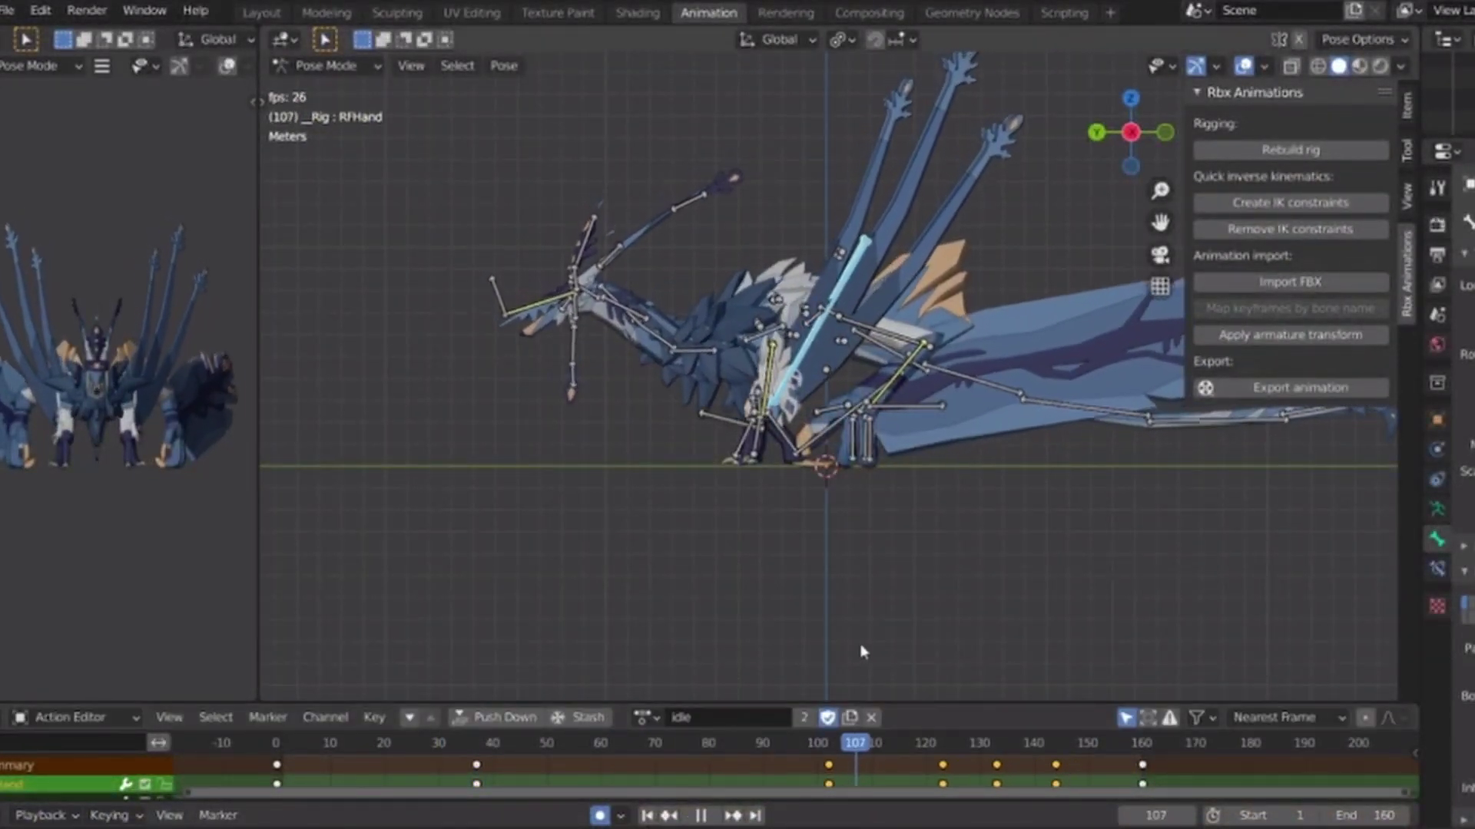
# Rotate the tip bone of the whisker hanging below the head by about 15 degrees at frame 0.
pyautogui.click(1096, 137)
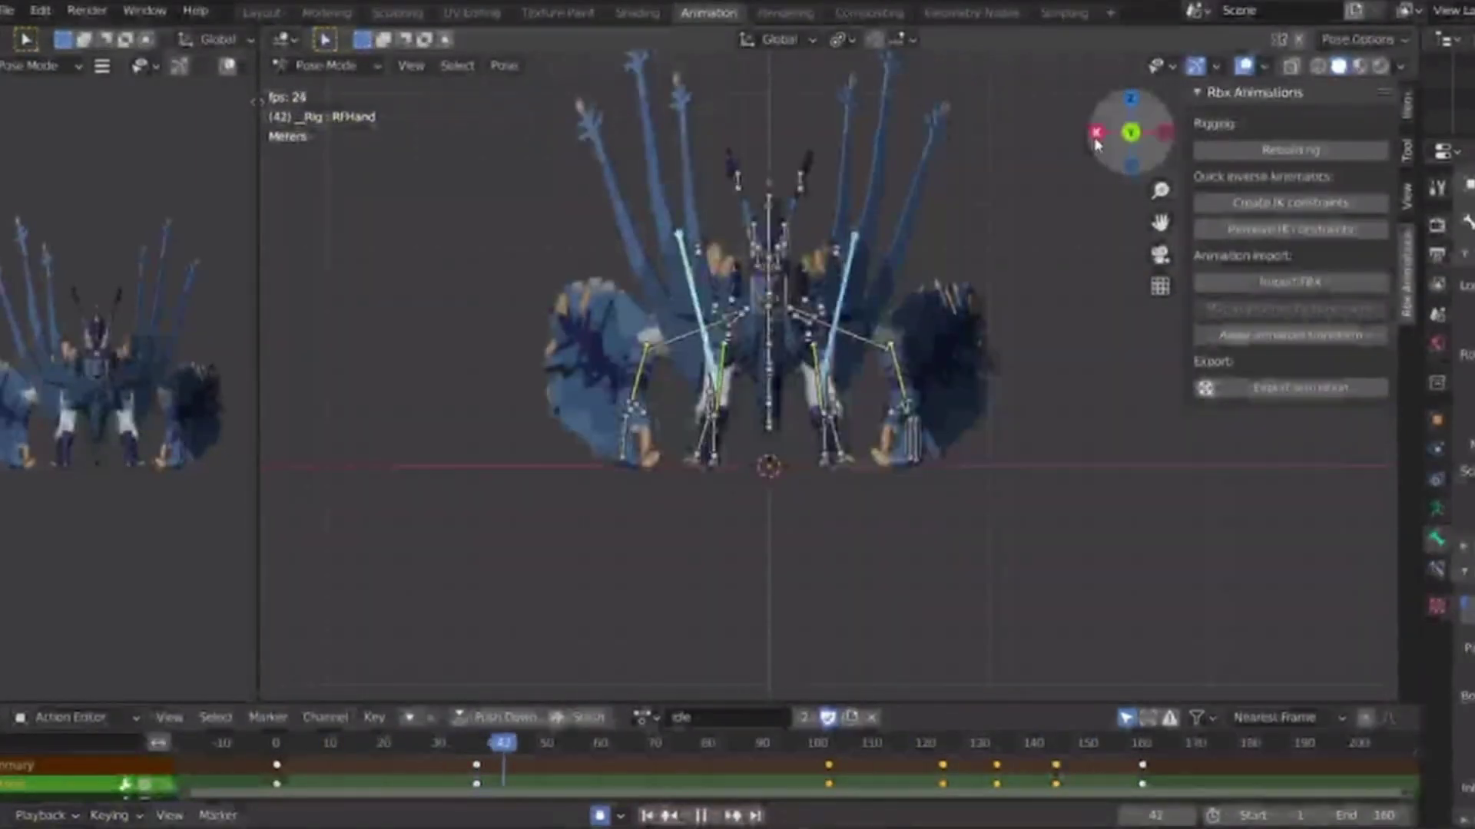
pyautogui.click(1164, 133)
pyautogui.scroll(5, 791, 375)
pyautogui.keyDown('shift'); pyautogui.moveTo(791, 375); pyautogui.dragTo(1045, 478, button='middle'); pyautogui.keyUp('shift')
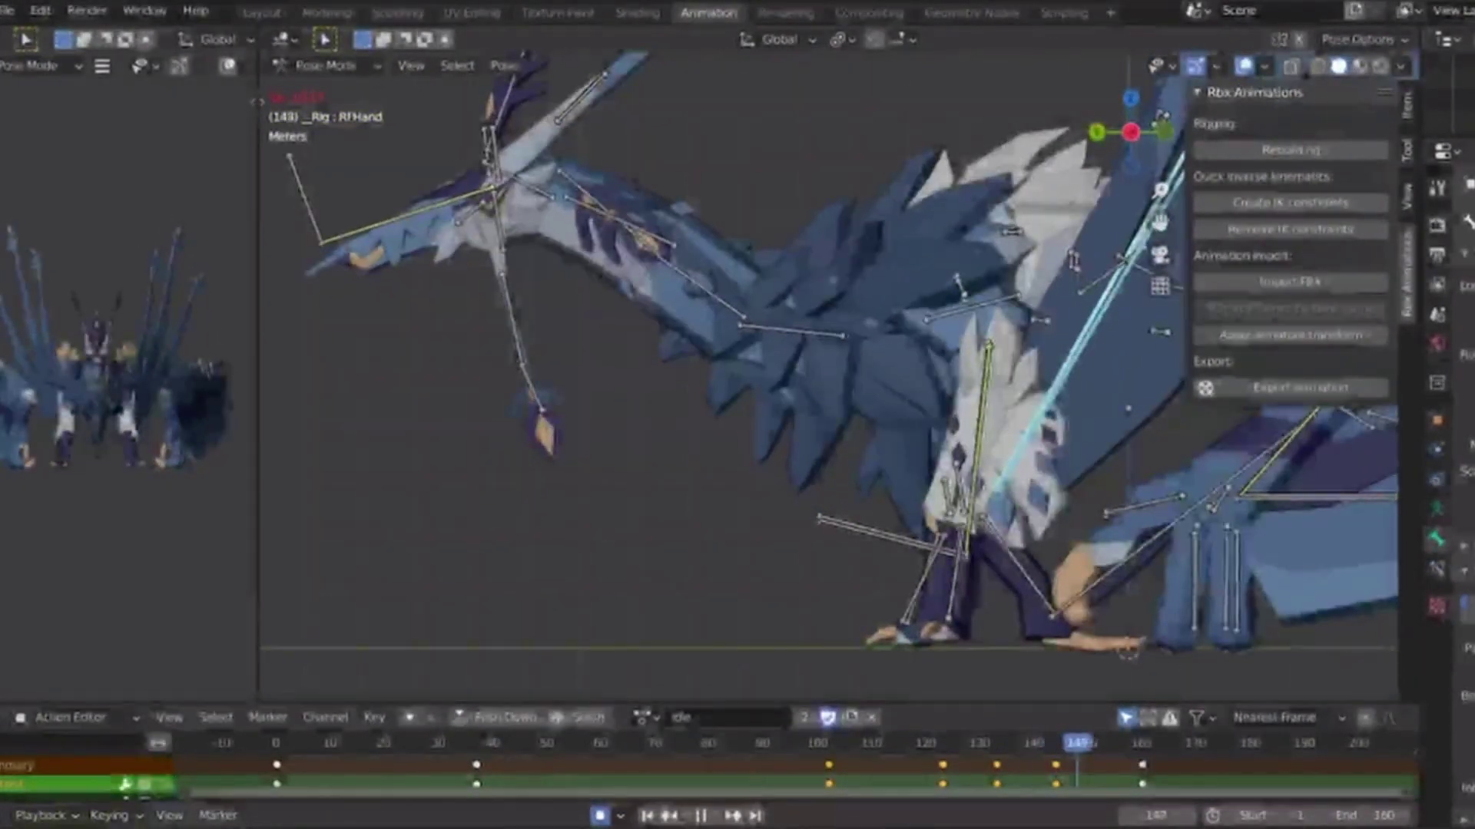
pyautogui.scroll(3, 778, 530)
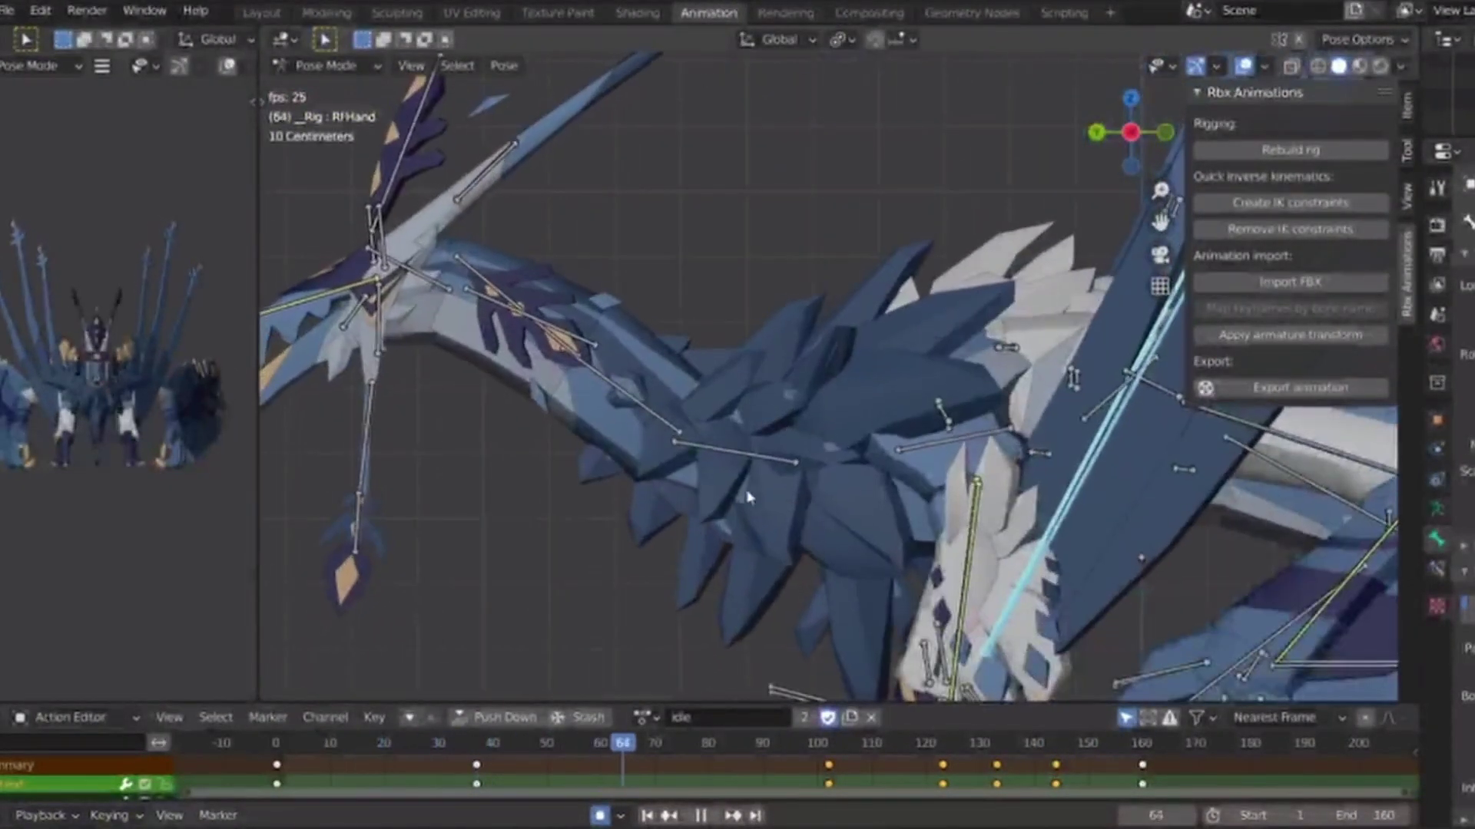
pyautogui.keyDown('shift'); pyautogui.moveTo(576, 516); pyautogui.dragTo(906, 402, button='middle'); pyautogui.keyUp('shift')
pyautogui.scroll(2, 681, 504)
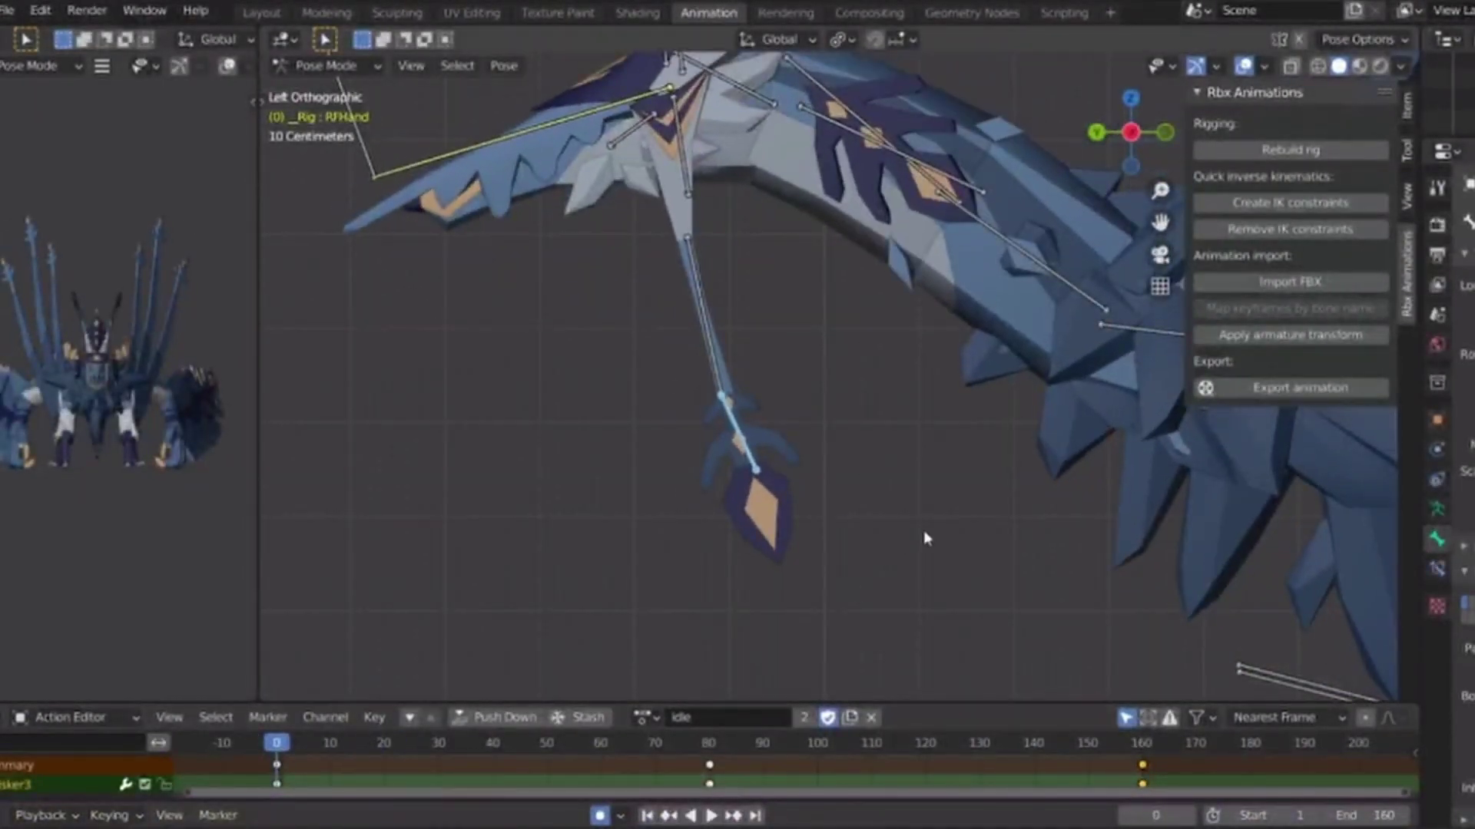
pyautogui.press('r')
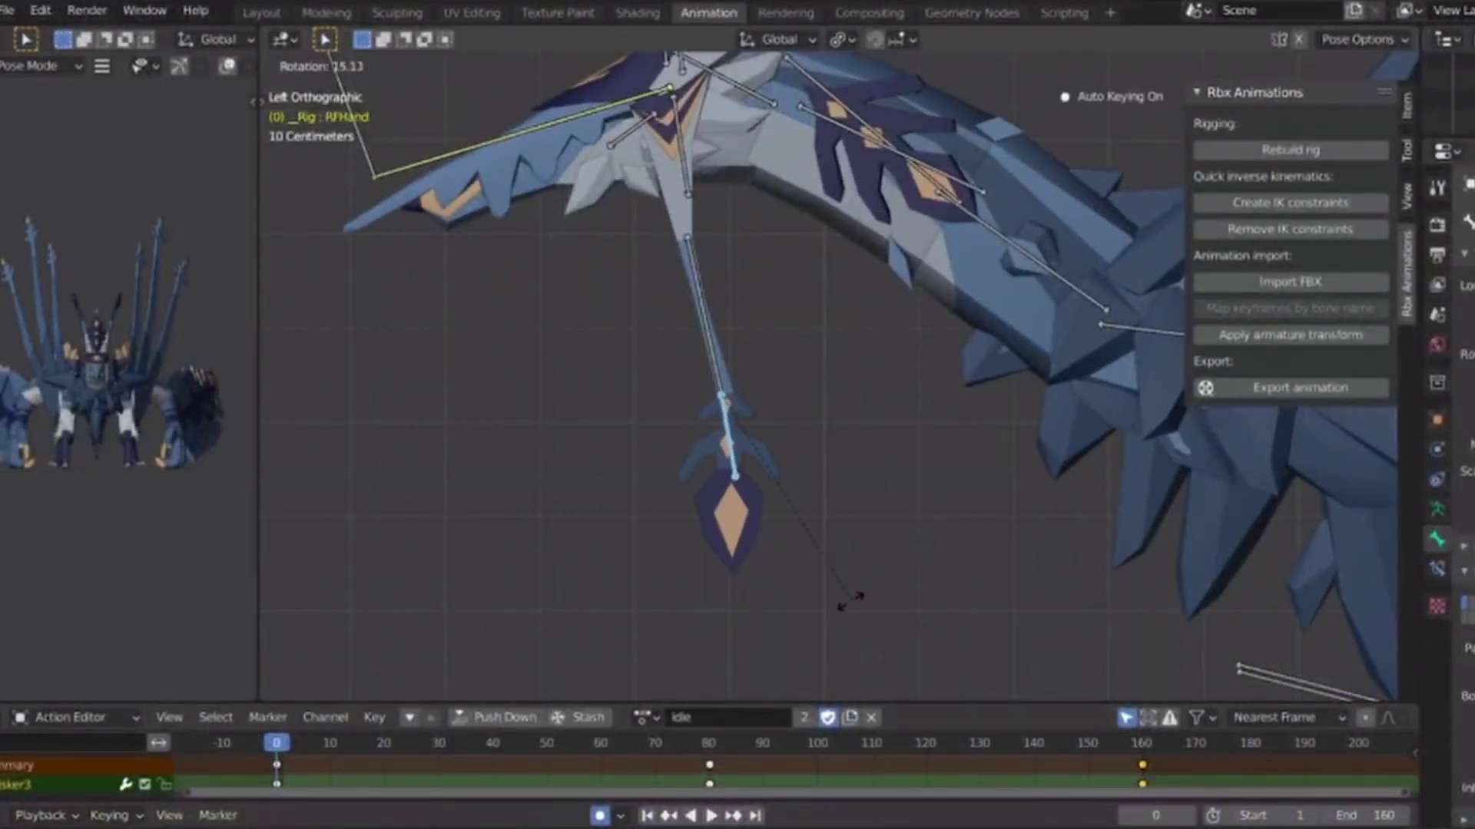
pyautogui.click(855, 594)
# Keyframe the whisker tip's rotation at frame 20 and move that keyframe to frame 40.
pyautogui.moveTo(318, 752); pyautogui.dragTo(384, 775)
pyautogui.press('r')
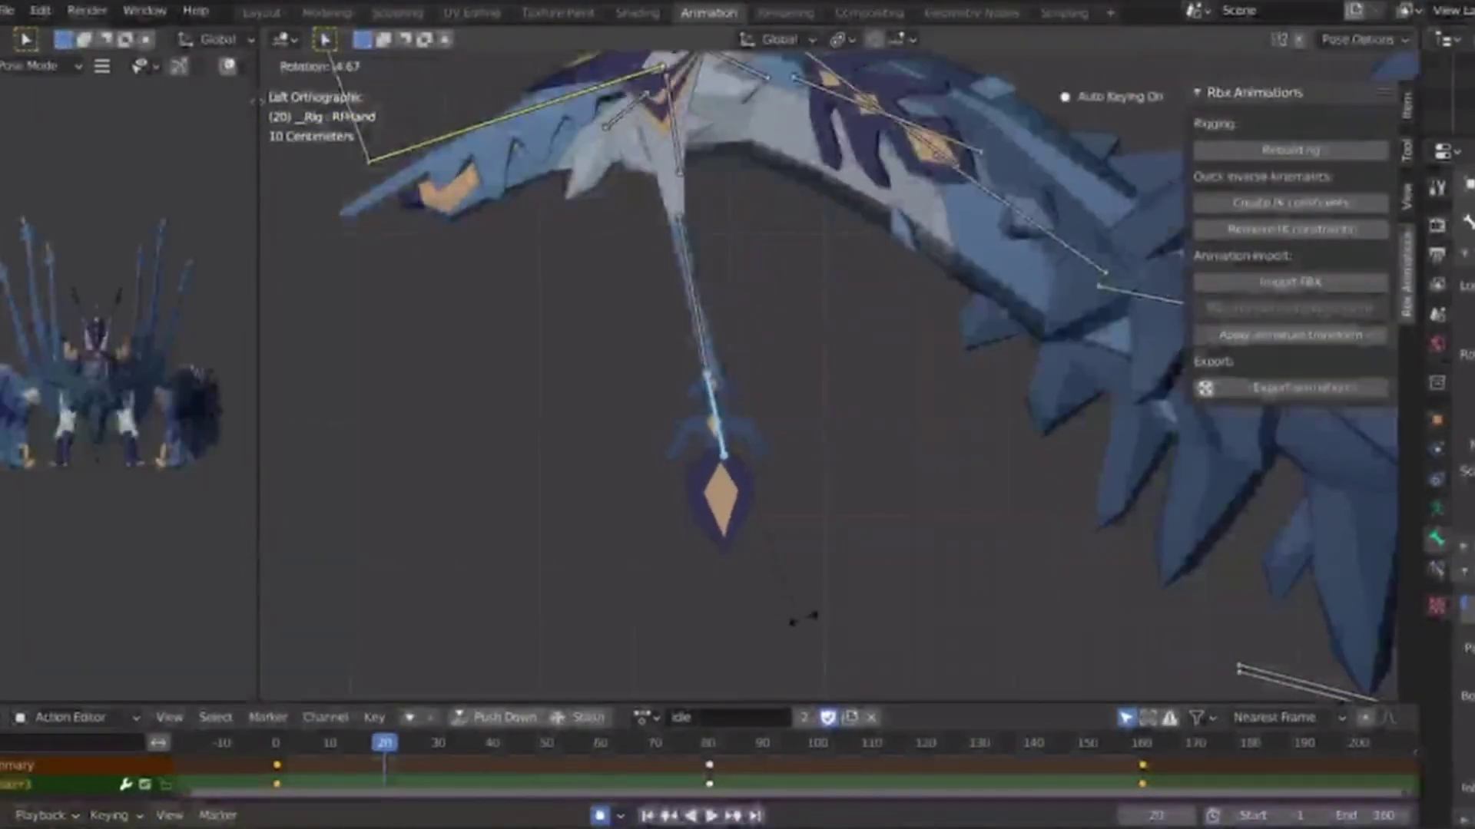
pyautogui.press('i')
pyautogui.press('Down')
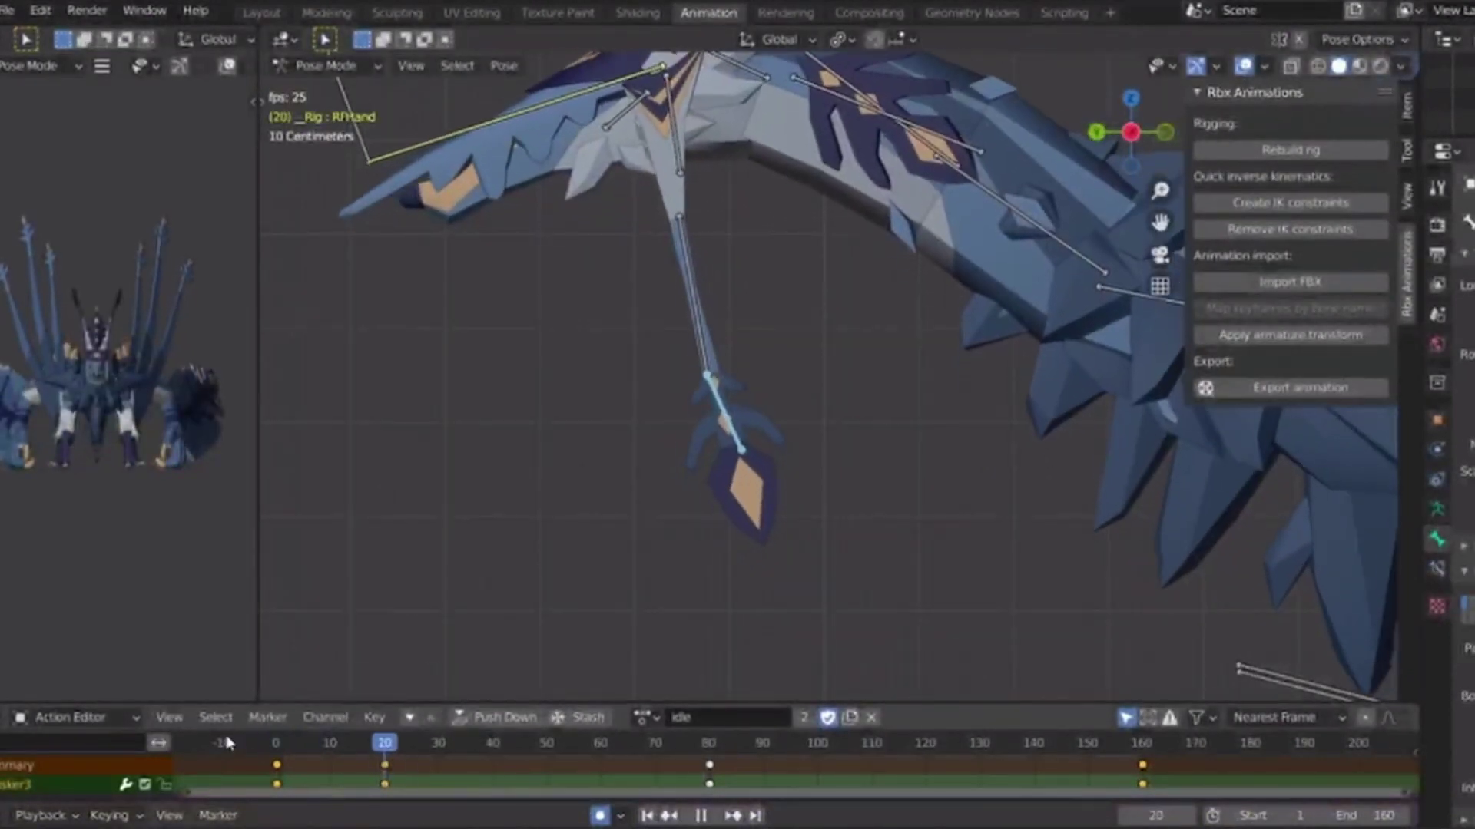
pyautogui.click(385, 764)
pyautogui.press('g')
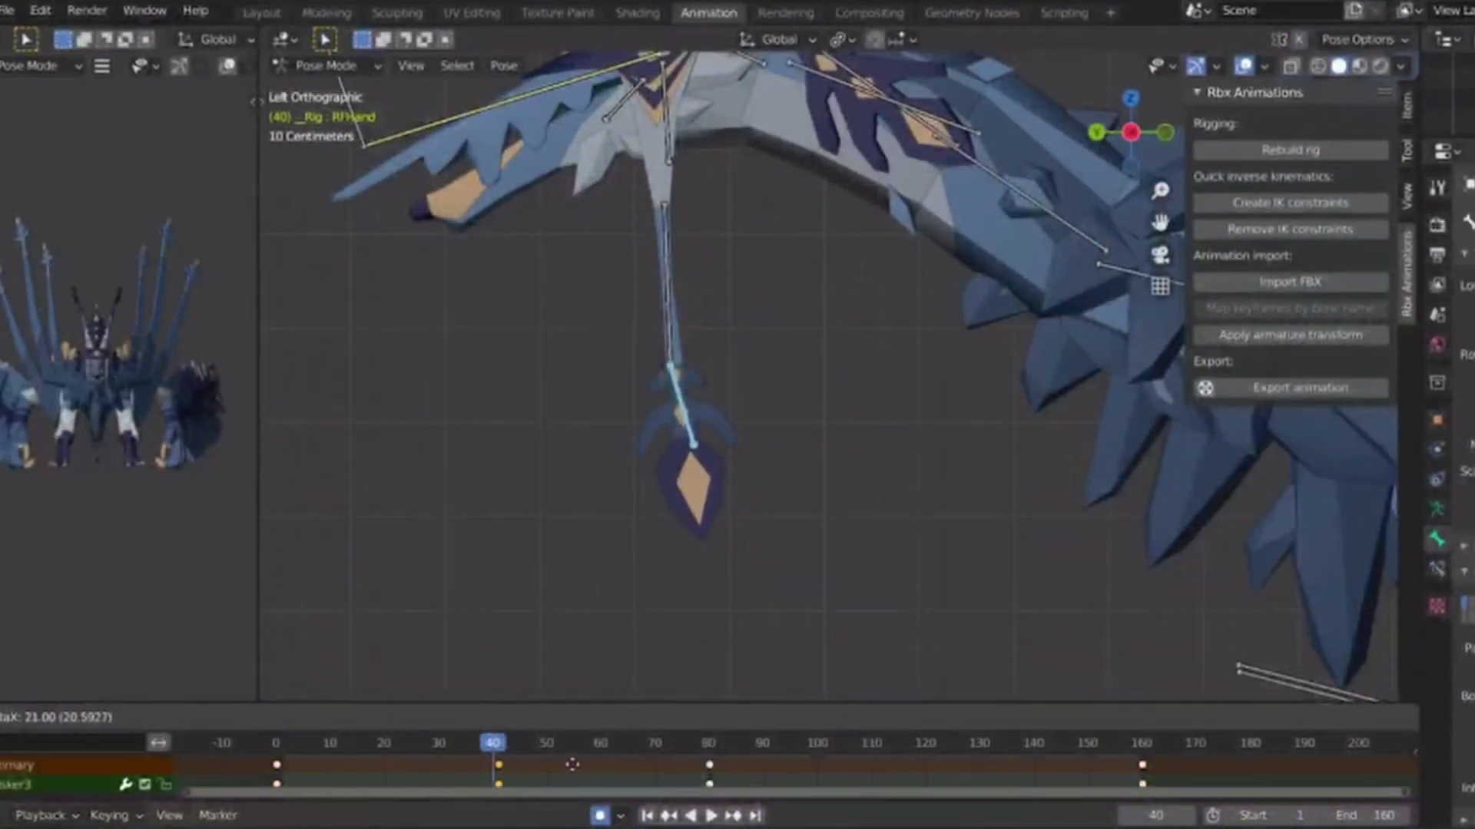
pyautogui.click(573, 763)
# Adjust the whisker tip's rotation at frames 40 and 120, playing back the idle animation to check the swing.
pyautogui.press('r')
pyautogui.click(813, 635)
pyautogui.press('space')
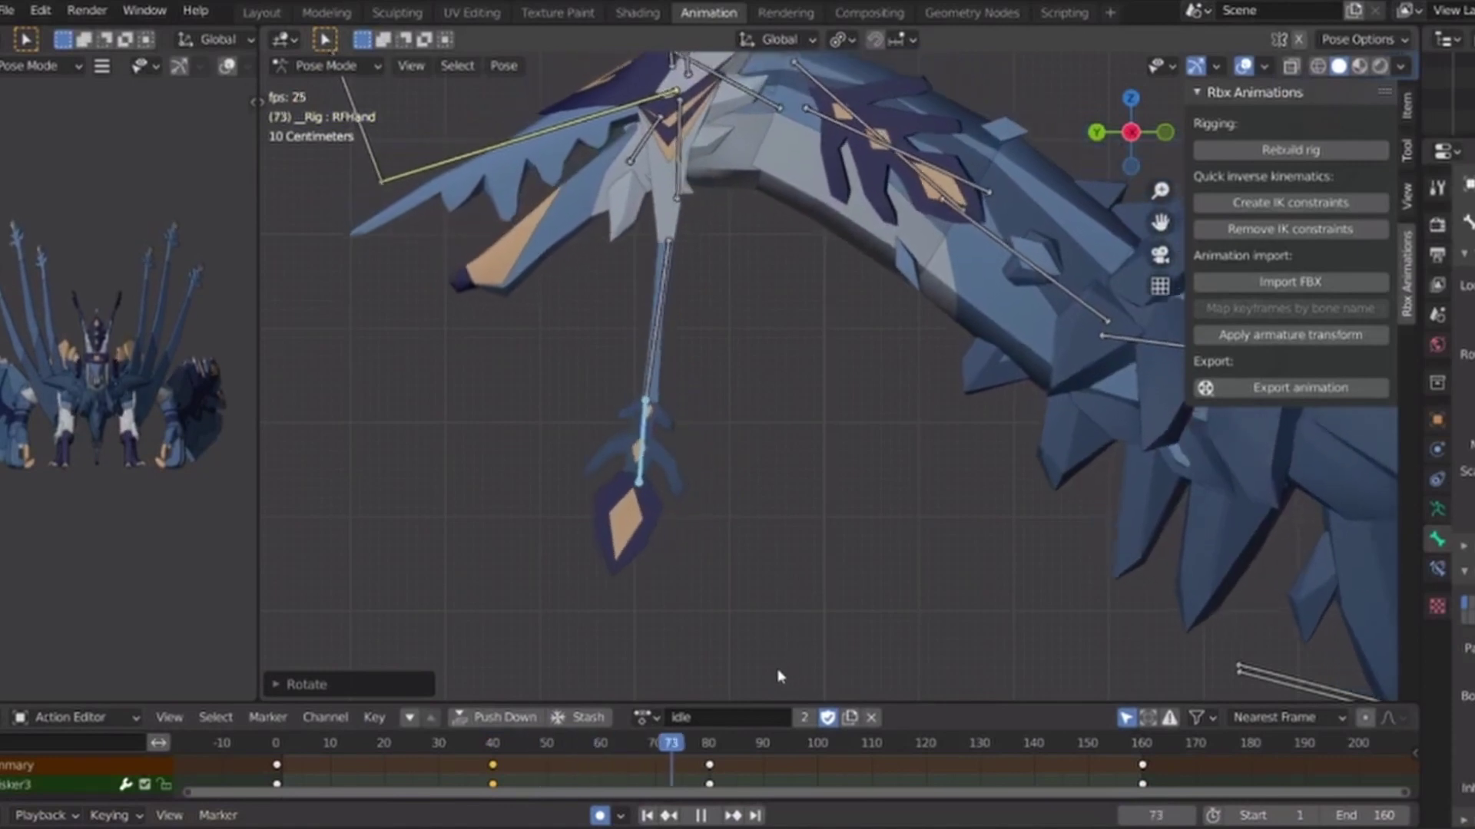
pyautogui.press('r')
pyautogui.click(879, 679)
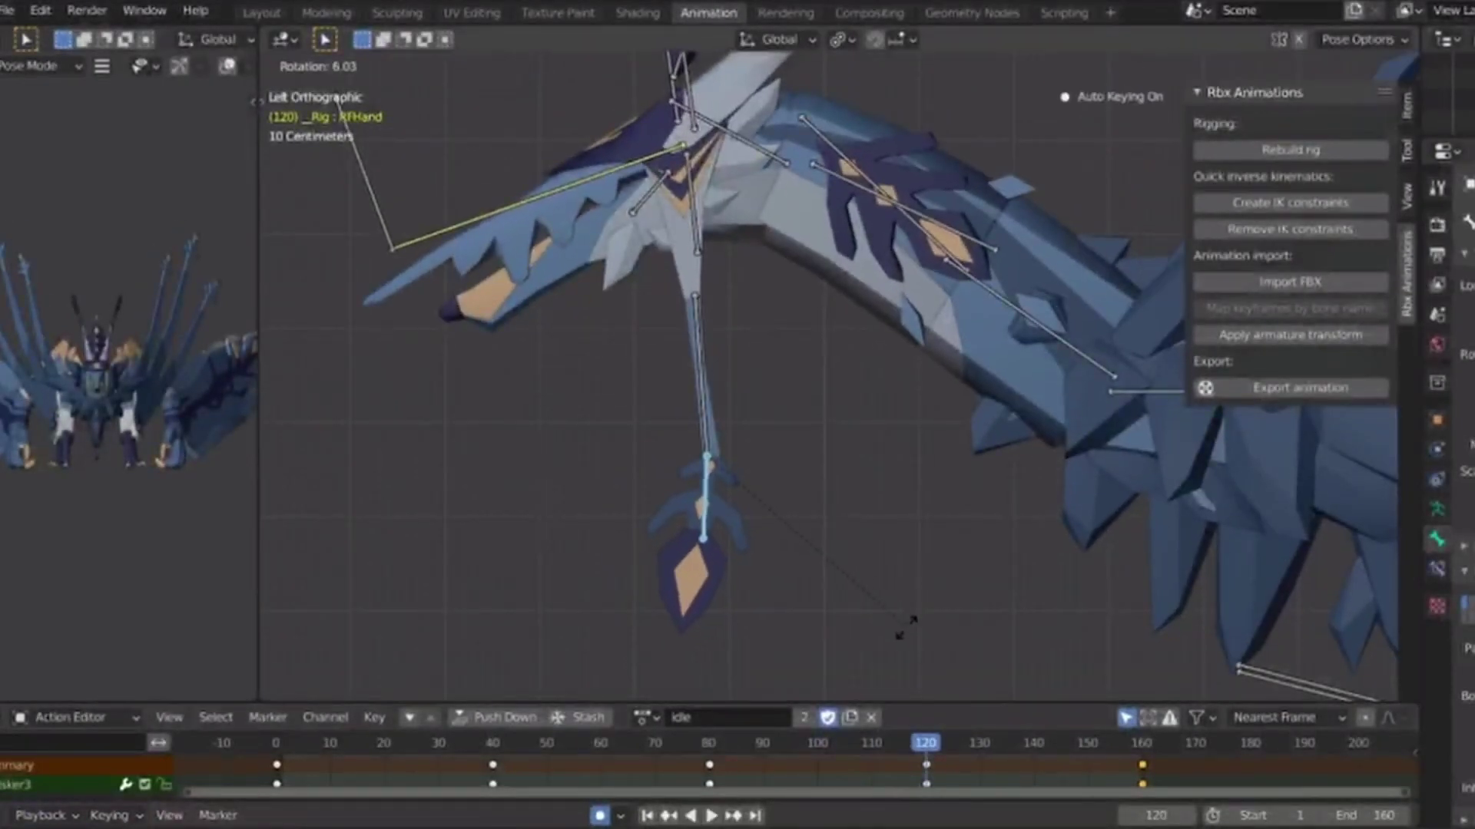
pyautogui.click(906, 626)
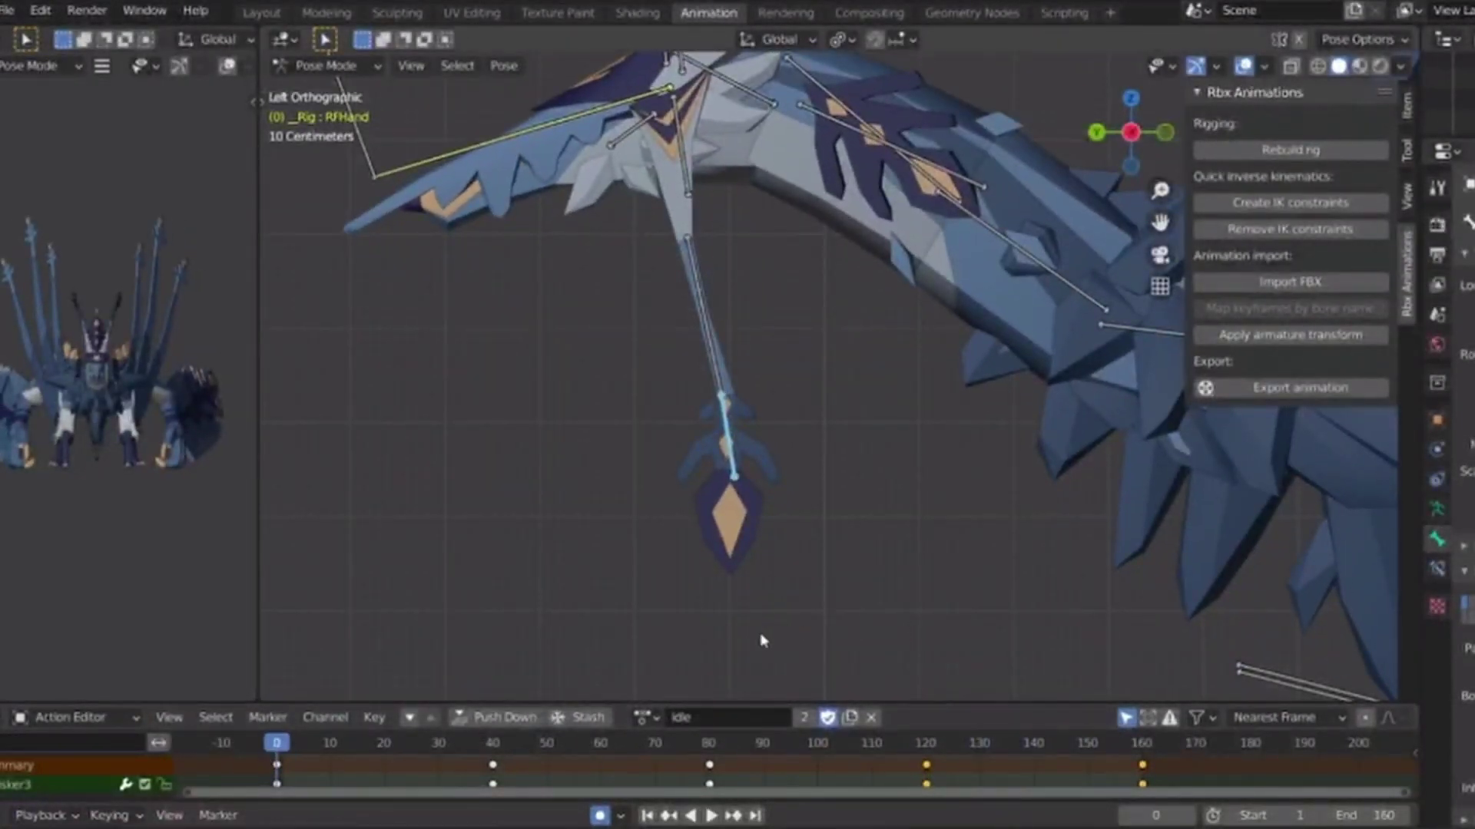
pyautogui.press('space')
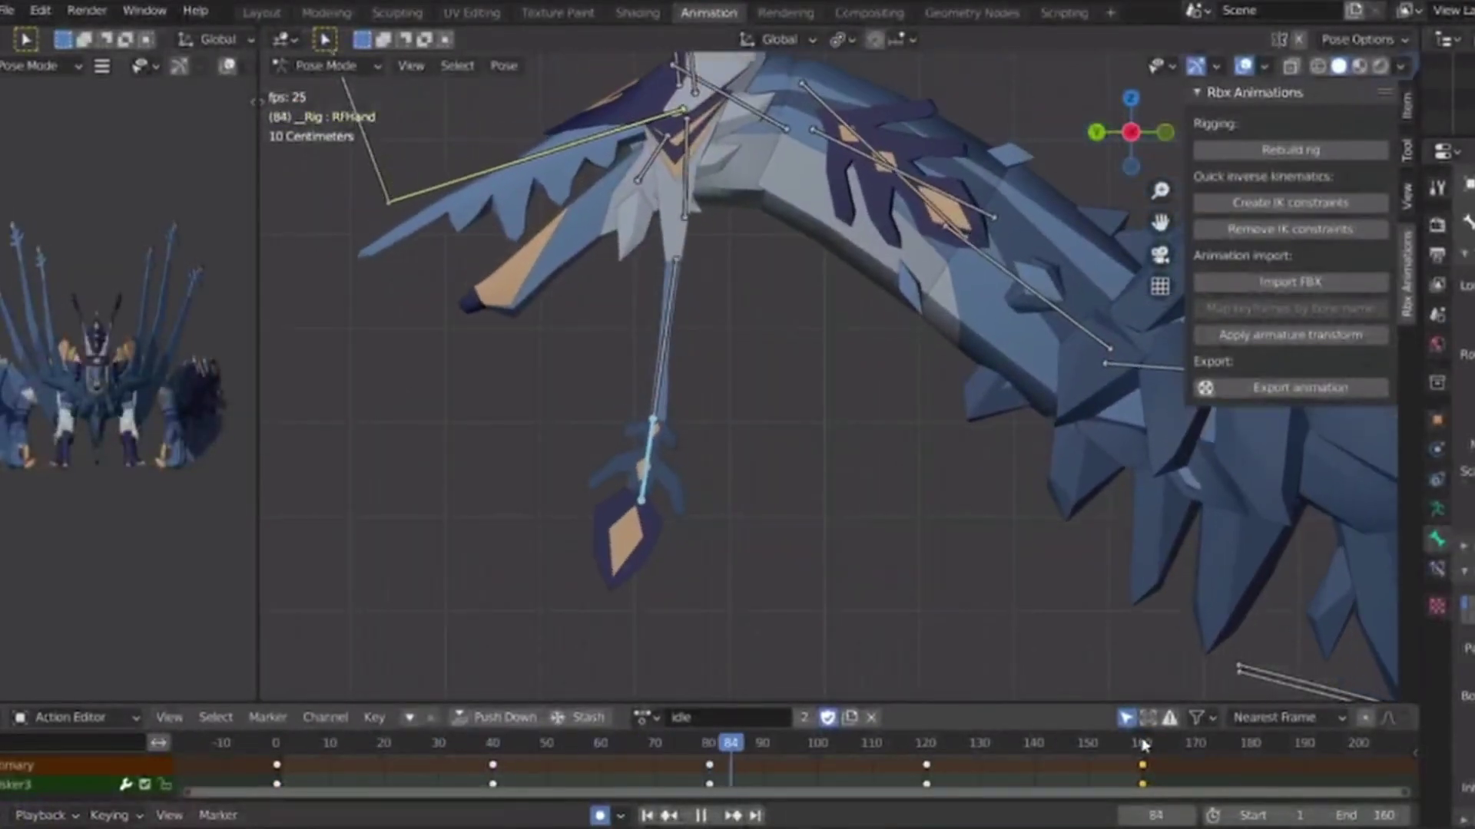
# Select the whisker bone just above the tip and keyframe a new rotation for it at frame 20.
pyautogui.click(708, 318)
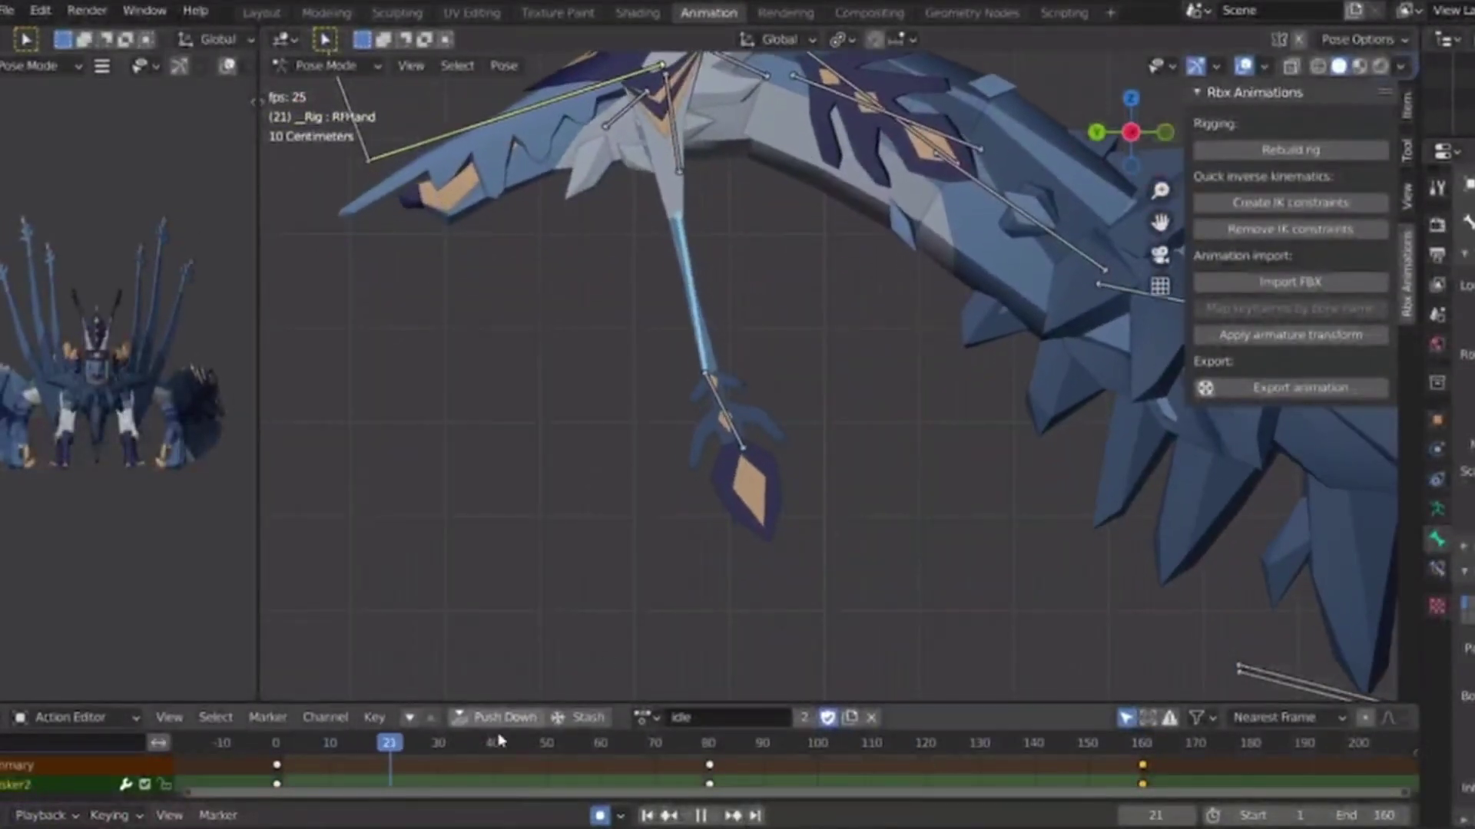
pyautogui.moveTo(390, 756); pyautogui.dragTo(384, 757)
pyautogui.press('space')
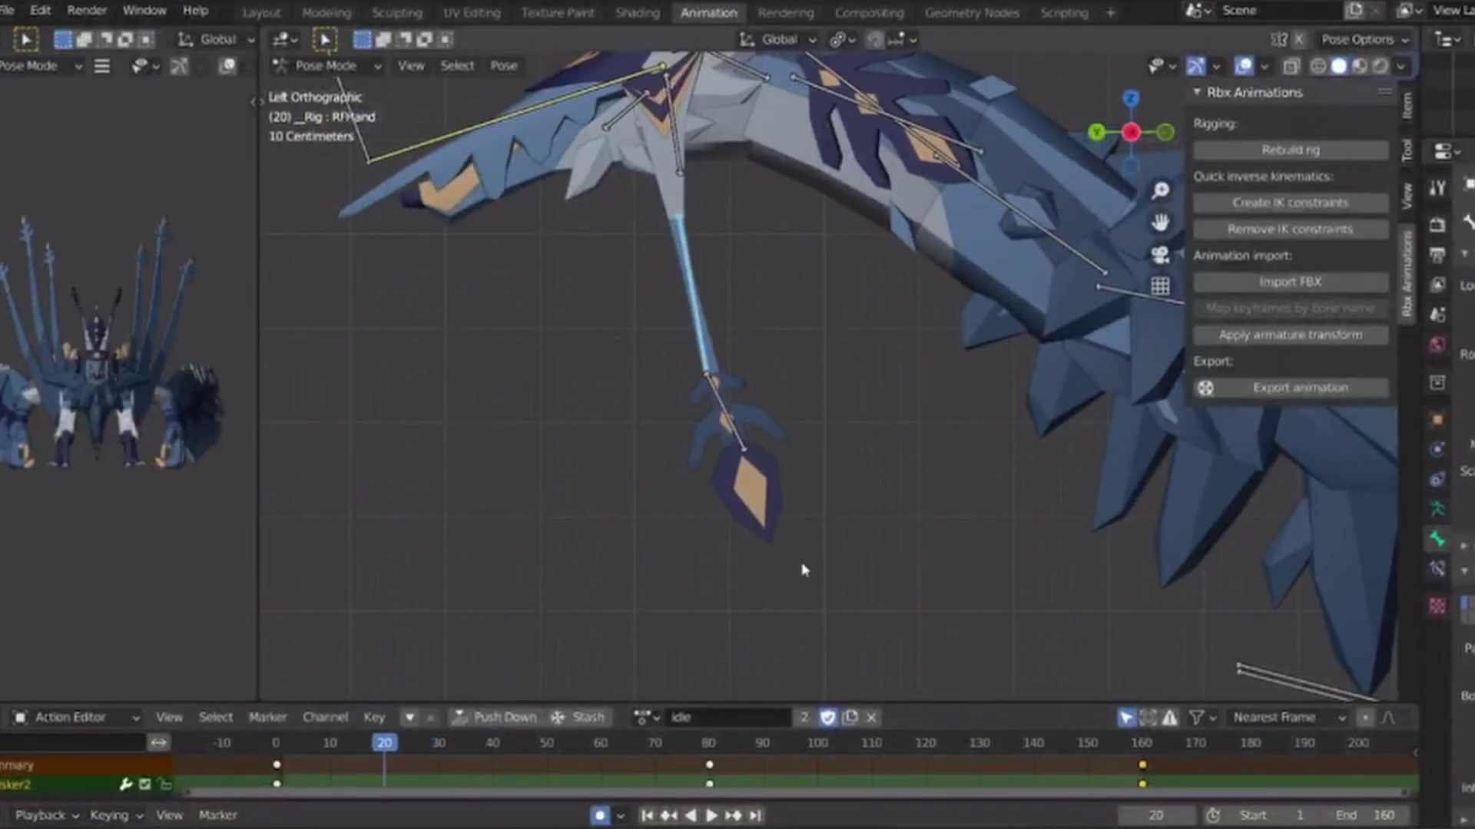
pyautogui.press('space')
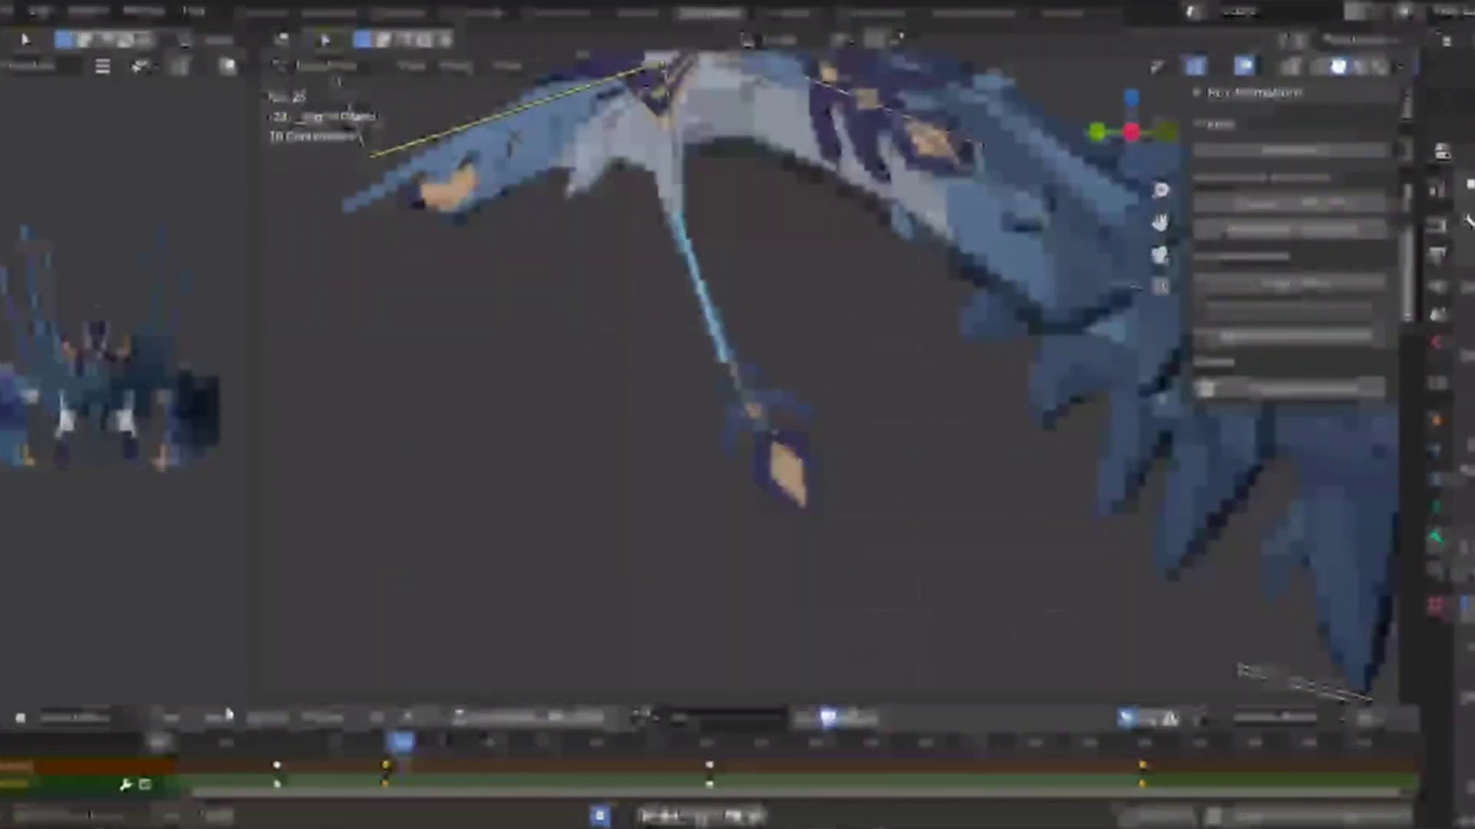
# Rotate the whisker bone above the tip at frame 120 and play back the loop.
pyautogui.moveTo(709, 747); pyautogui.dragTo(925, 754)
pyautogui.press('r')
pyautogui.click(871, 595)
pyautogui.press('space')
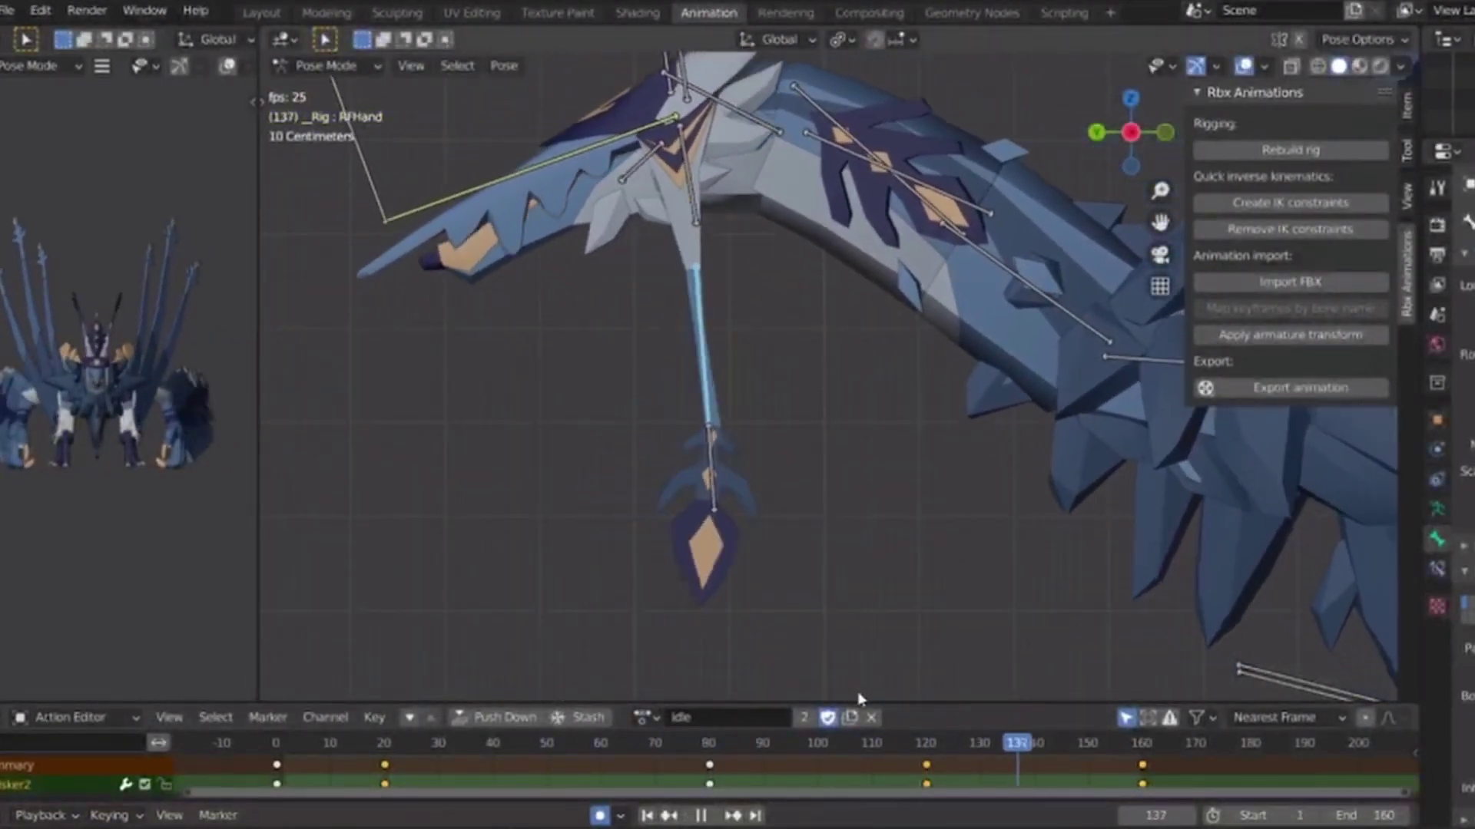
pyautogui.press('space')
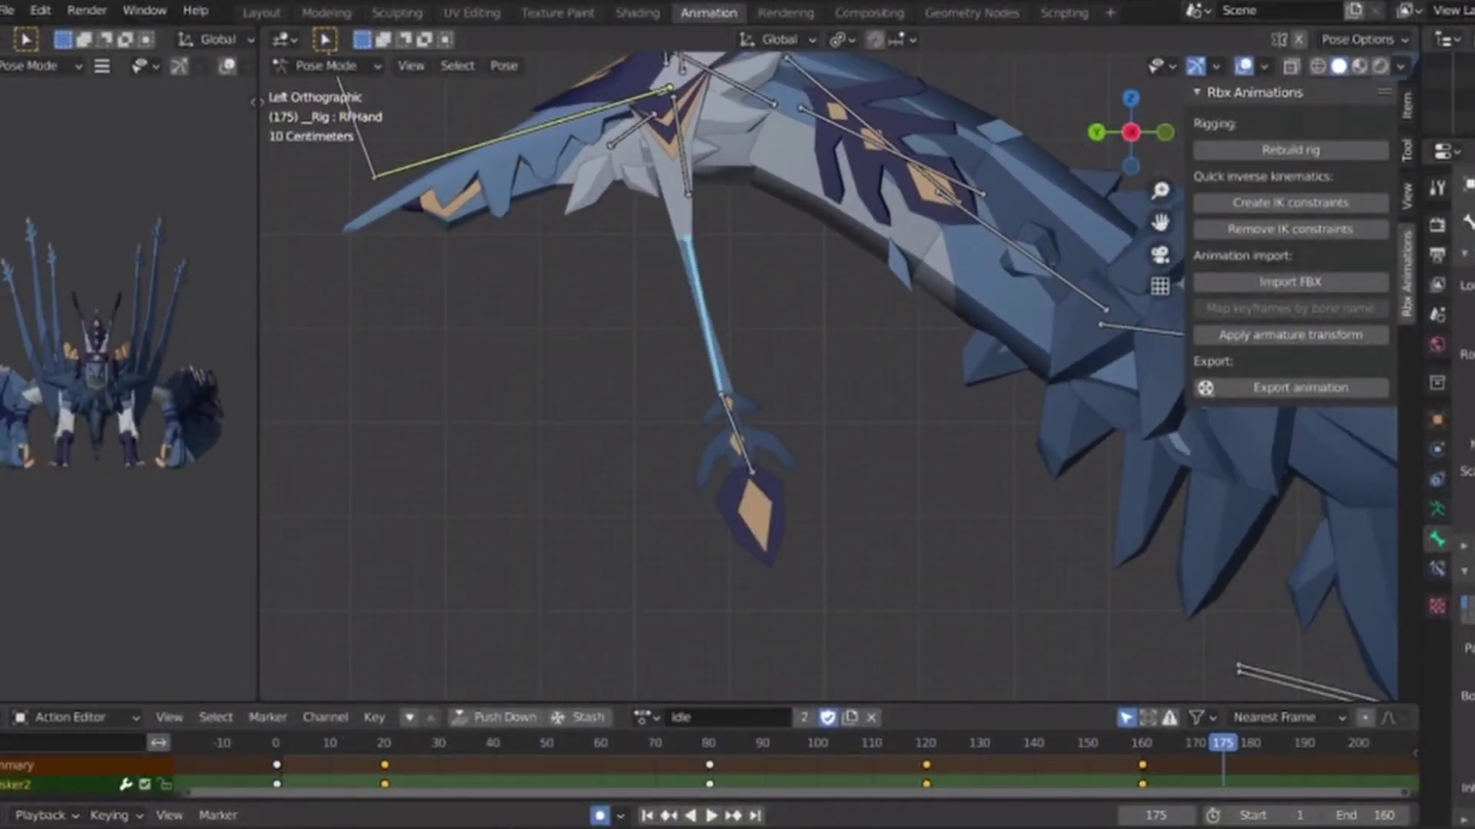
pyautogui.press('space')
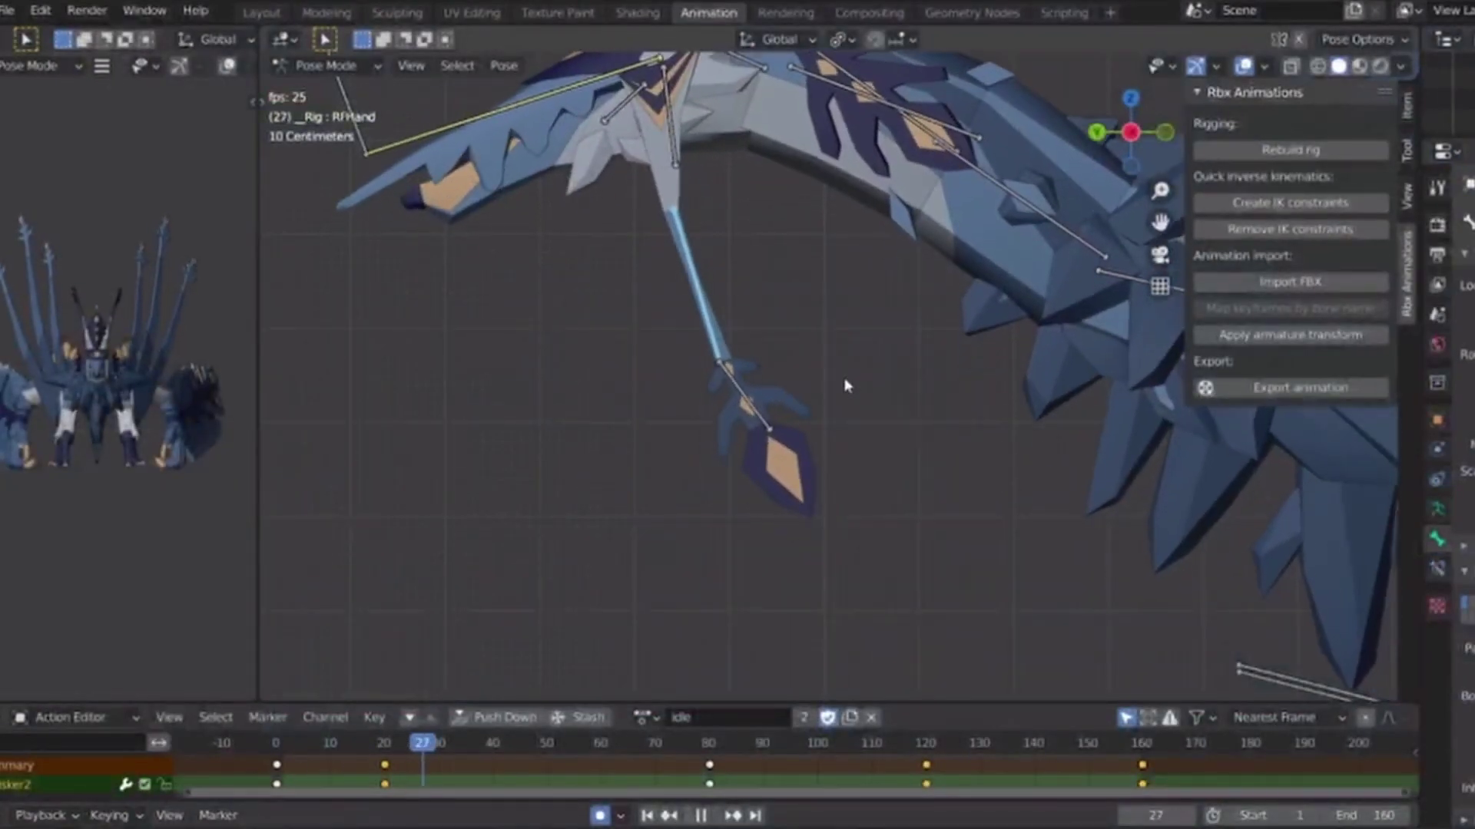
# Select the jaw bone and keyframe a new rotation for it at frame 40.
pyautogui.scroll(2, 784, 421)
pyautogui.keyDown('shift'); pyautogui.moveTo(576, 316); pyautogui.dragTo(698, 510, button='middle'); pyautogui.keyUp('shift')
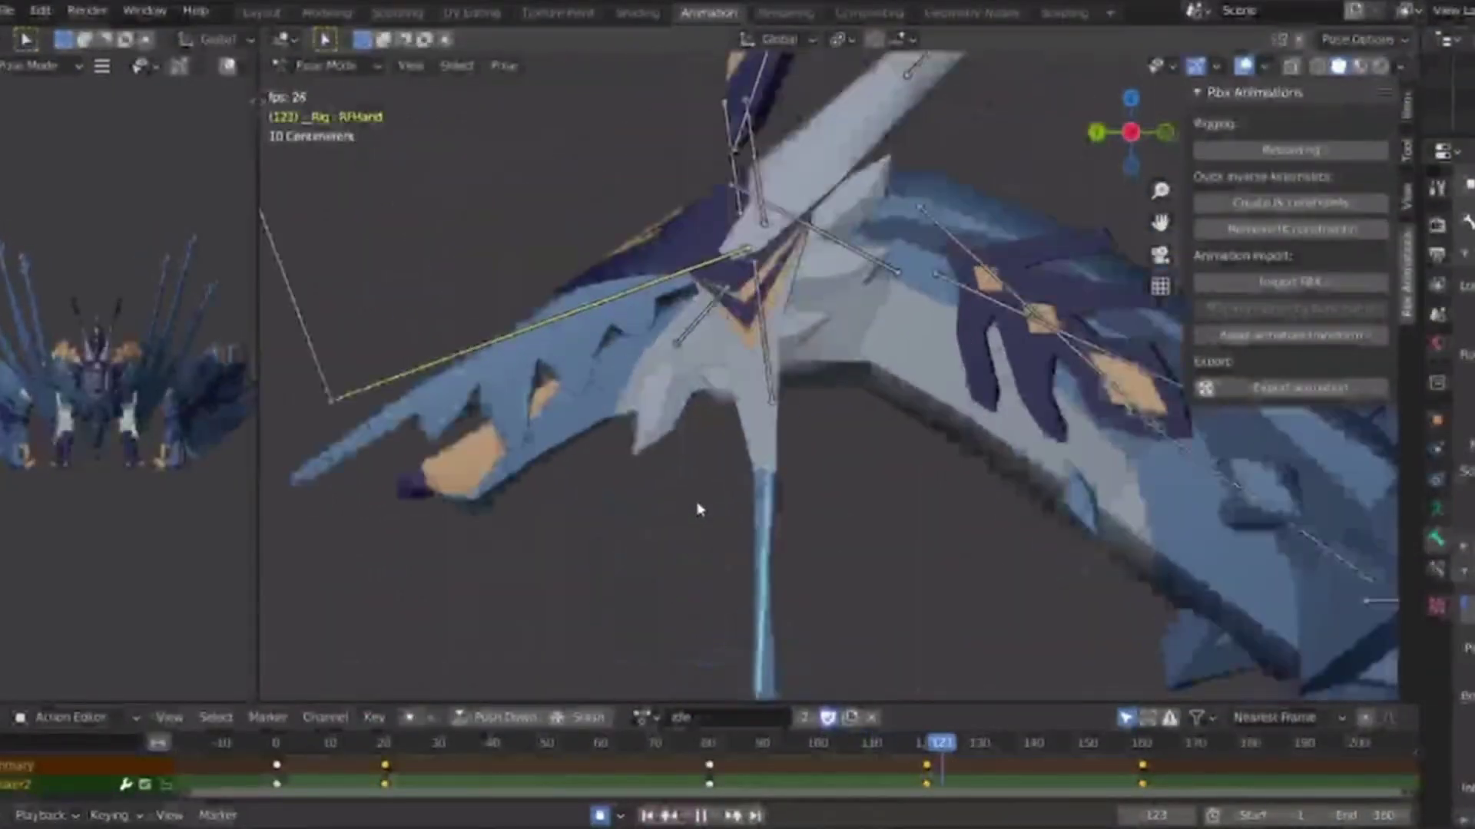
pyautogui.click(678, 262)
pyautogui.press('space')
pyautogui.click(479, 743)
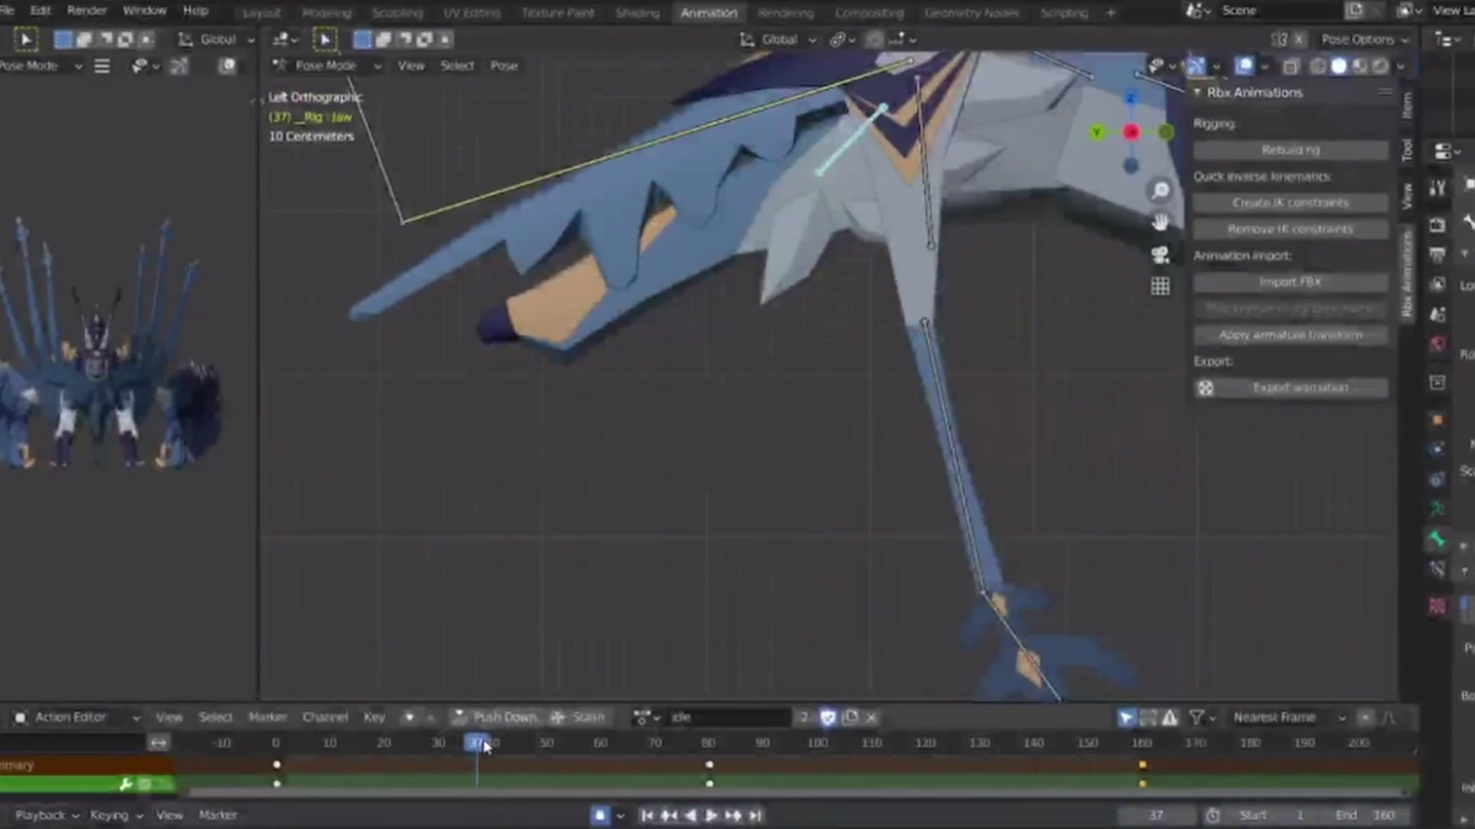
pyautogui.press('r')
pyautogui.click(550, 643)
# Advance five frames to frame 45 and rotate the jaw bone there.
pyautogui.scroll(5, 752, 768)
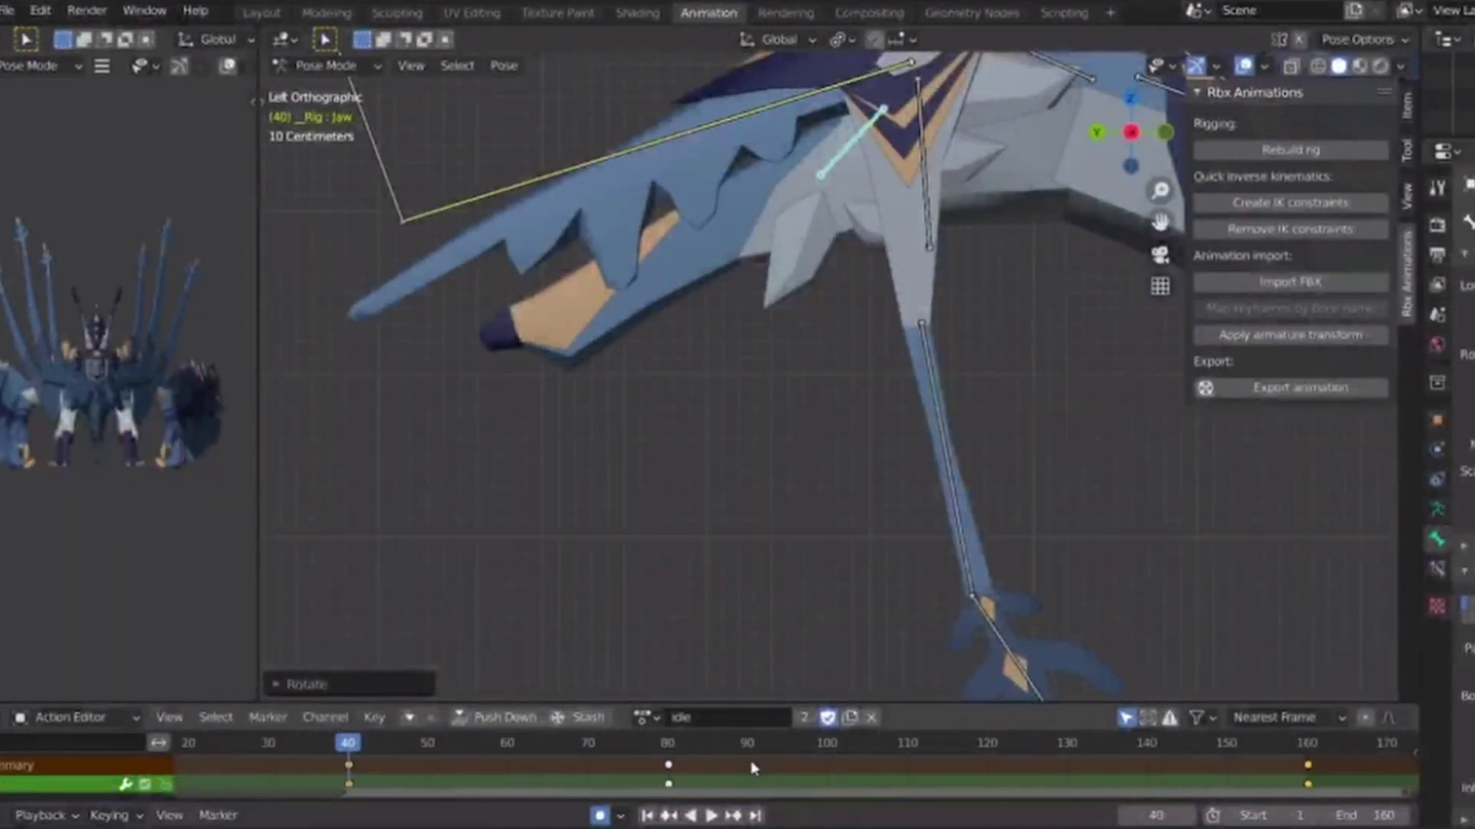
pyautogui.press('Right')
pyautogui.press('Right')
pyautogui.press('Right')
pyautogui.press('Right')
pyautogui.press('Right')
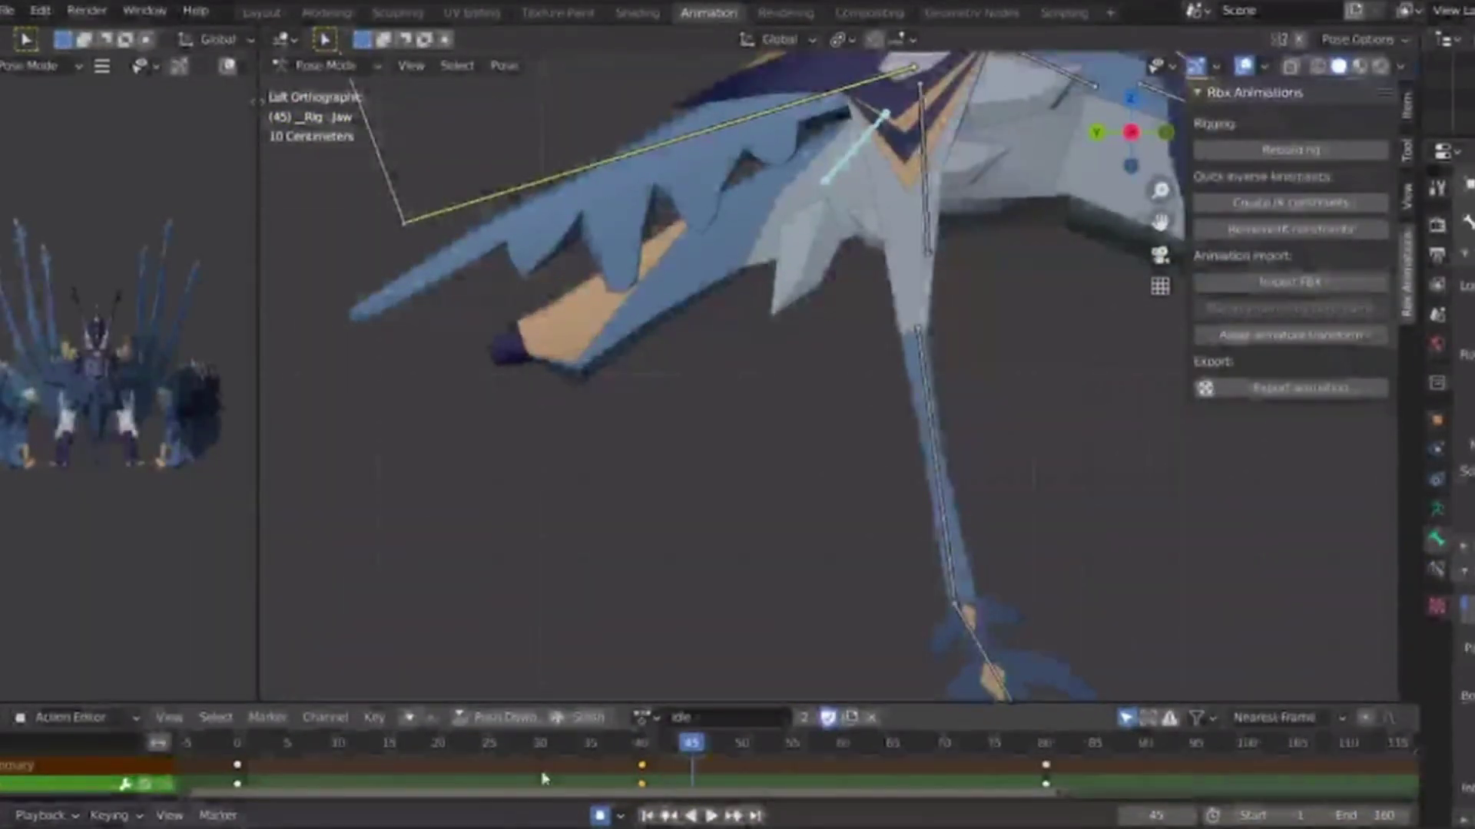
pyautogui.press('r')
# Rotate the jaw bone at frames 50 and 55 and review its motion around frames 20 to 55.
pyautogui.moveTo(641, 744); pyautogui.dragTo(742, 713)
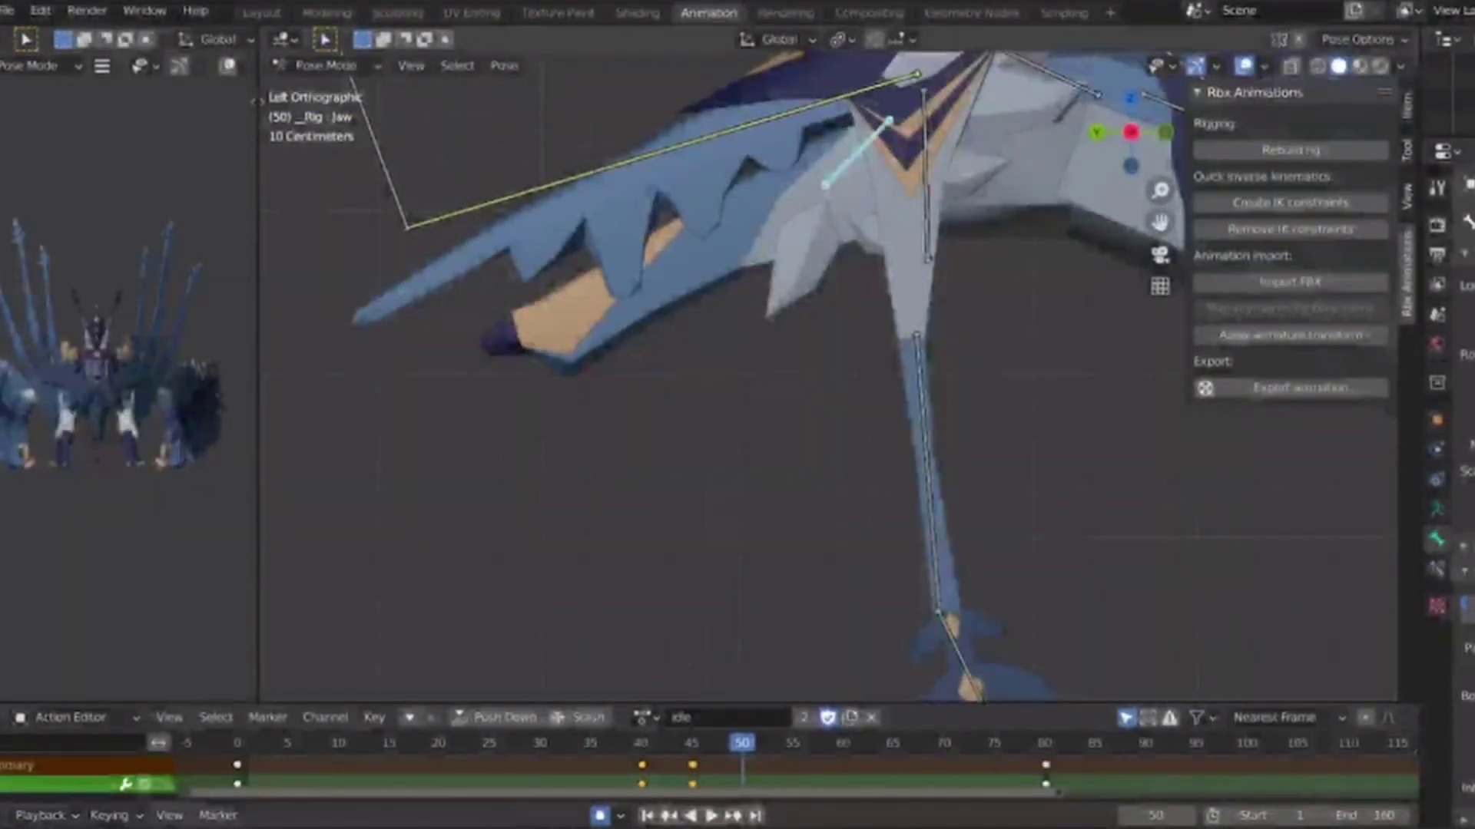
pyautogui.moveTo(791, 714); pyautogui.dragTo(793, 714)
pyautogui.press('r')
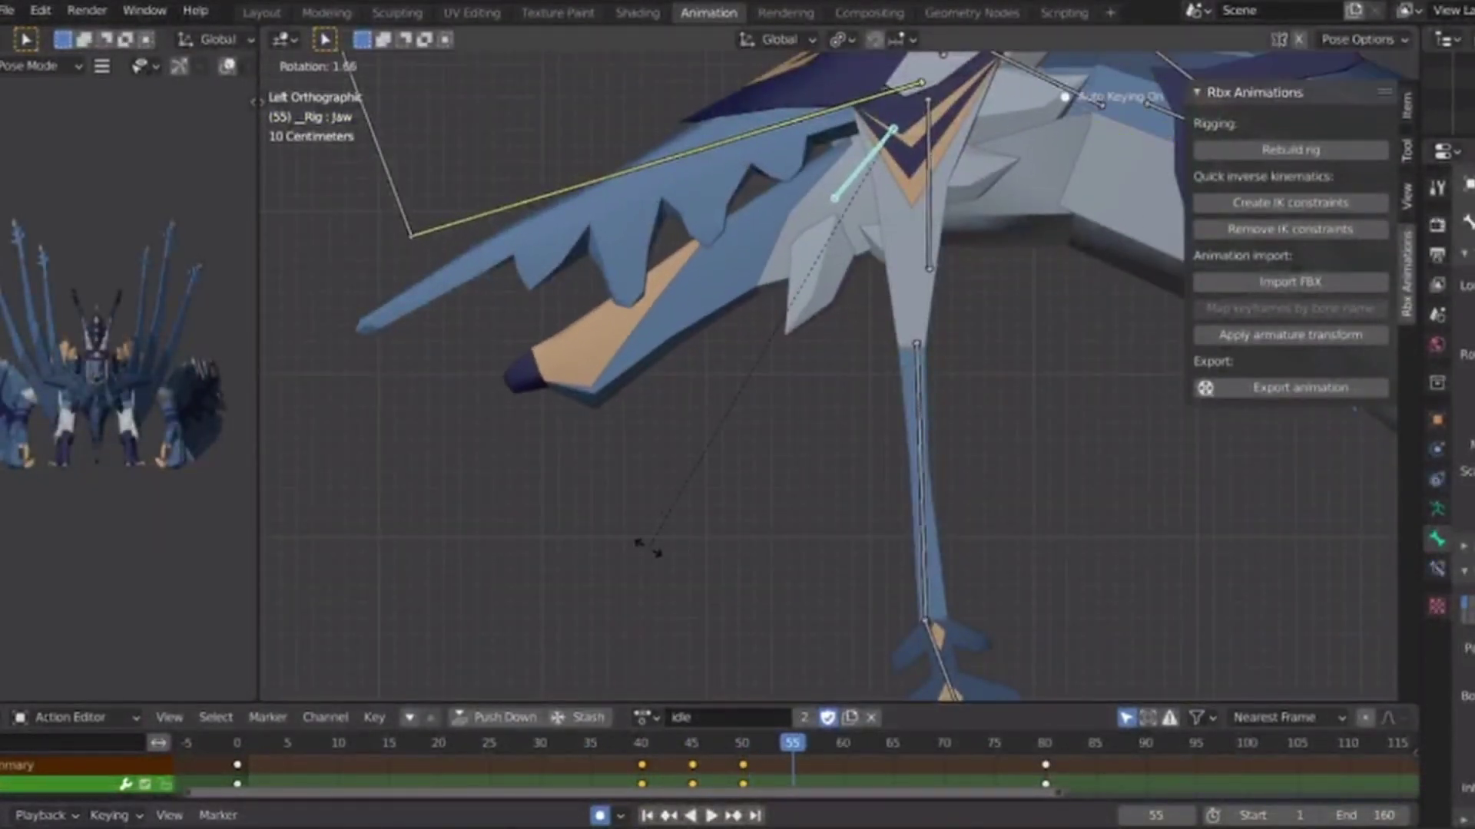
pyautogui.click(658, 555)
pyautogui.press('space')
pyautogui.moveTo(960, 756); pyautogui.dragTo(430, 762)
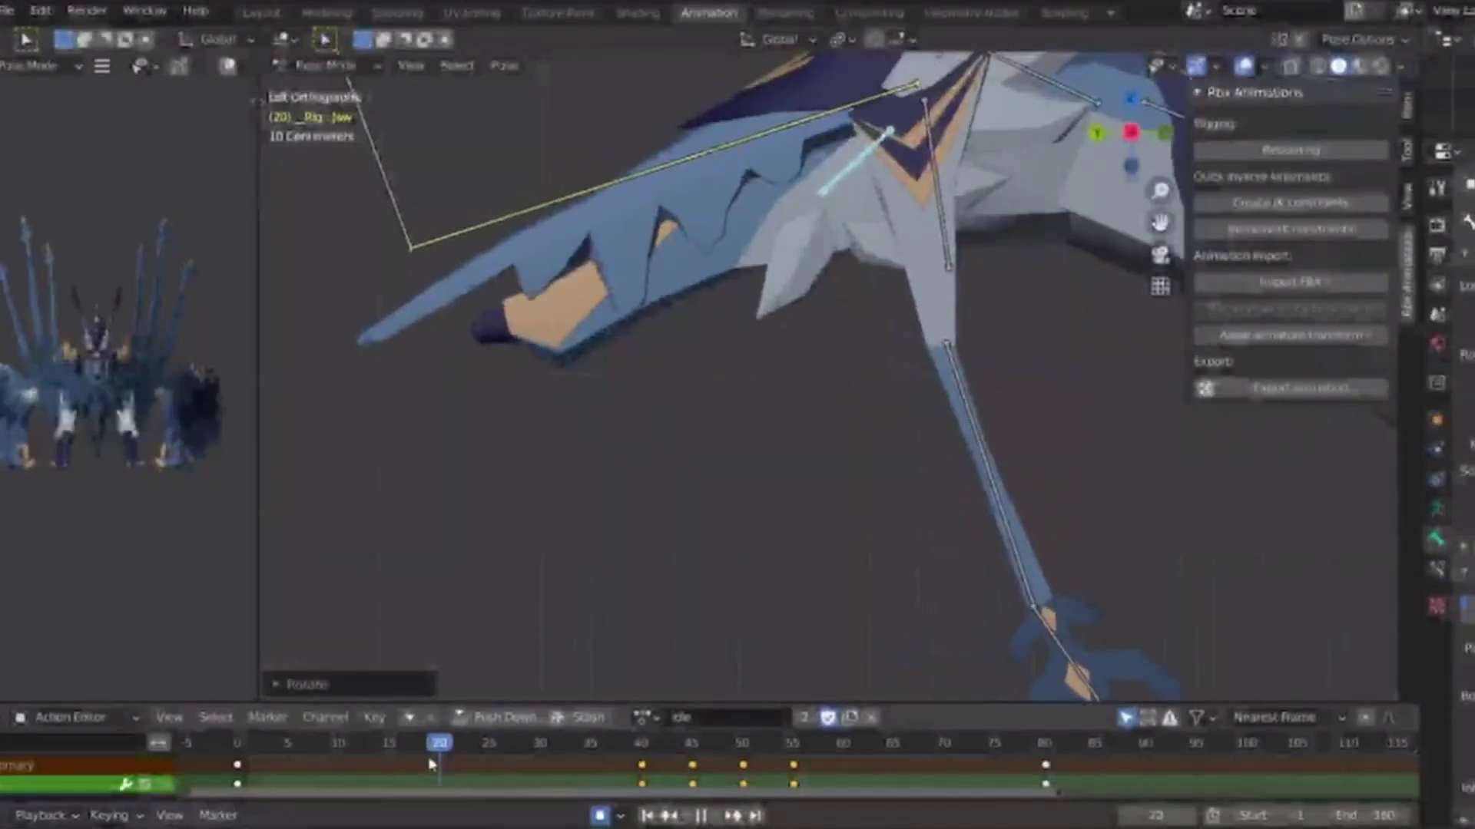
pyautogui.click(643, 745)
pyautogui.press('space')
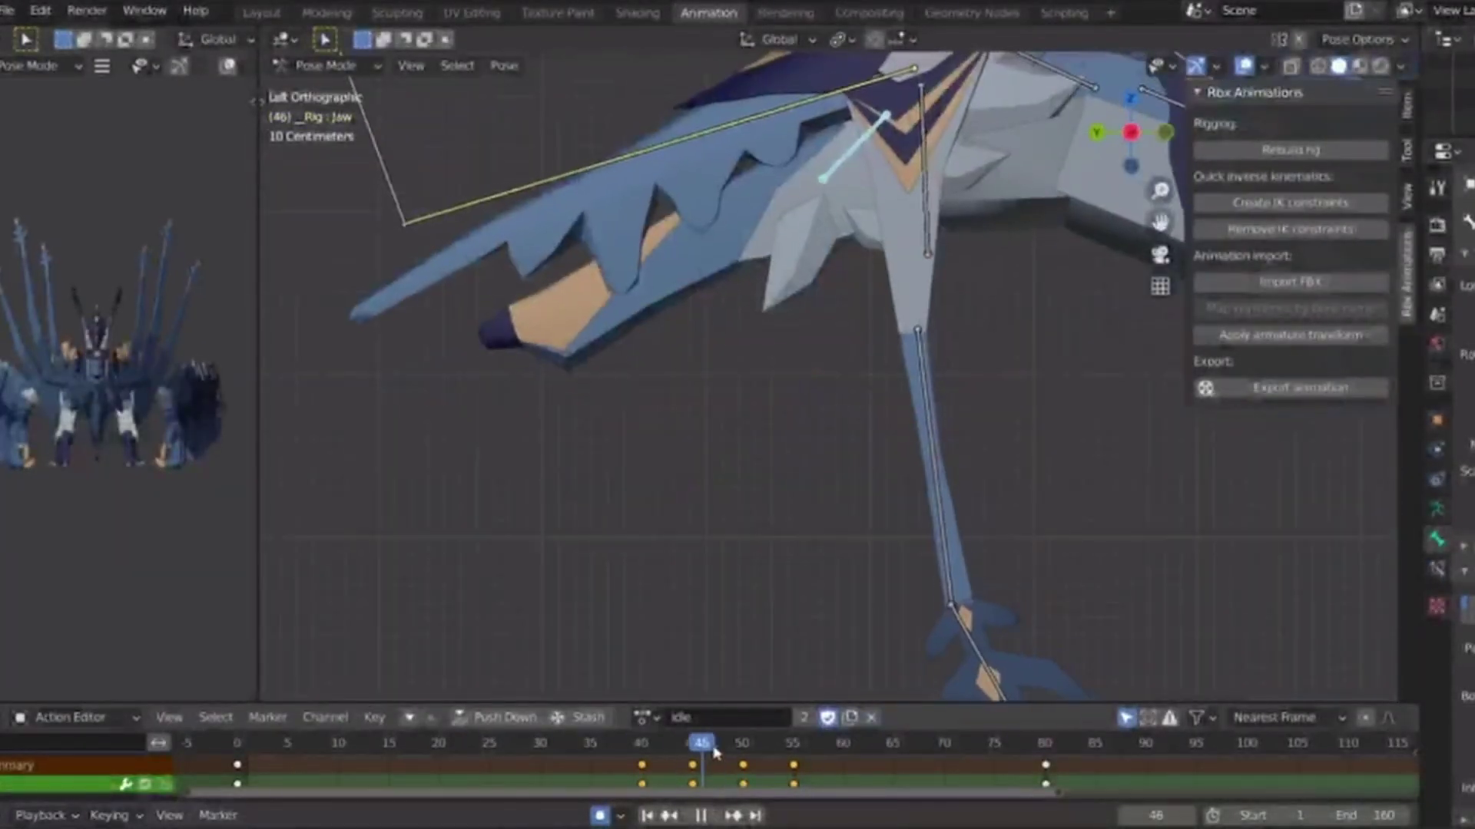
pyautogui.moveTo(794, 728); pyautogui.dragTo(495, 725)
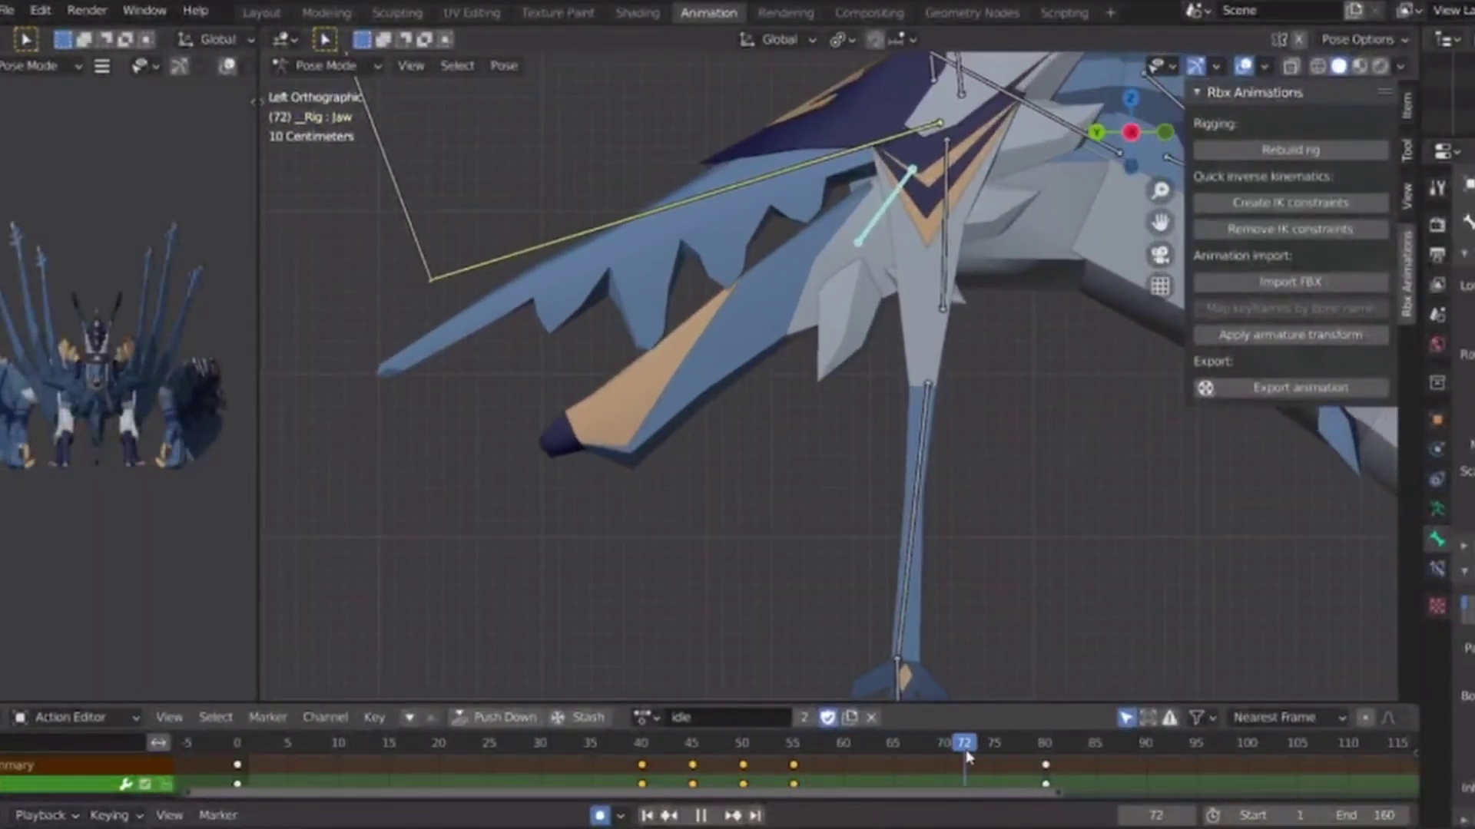
# Add jaw rotation keyframes at frames 65 and 73.
pyautogui.moveTo(966, 754); pyautogui.dragTo(1196, 772)
pyautogui.press('space')
pyautogui.click(892, 754)
pyautogui.press('r')
pyautogui.click(826, 626)
pyautogui.press('r')
pyautogui.click(846, 593)
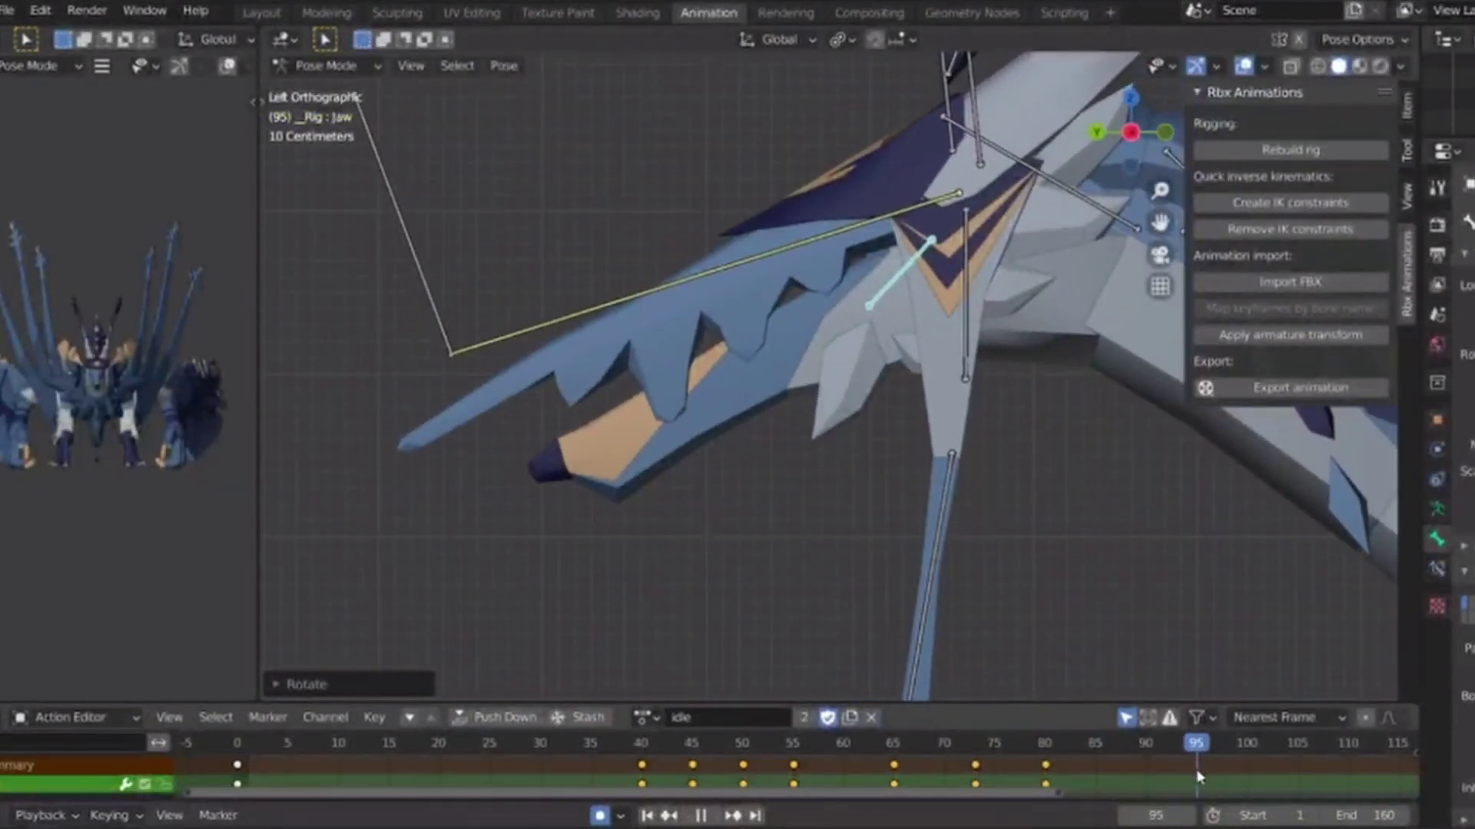
# Rotate the jaw bone at frame 95 and play back the result.
pyautogui.press('r')
pyautogui.click(889, 619)
pyautogui.press('space')
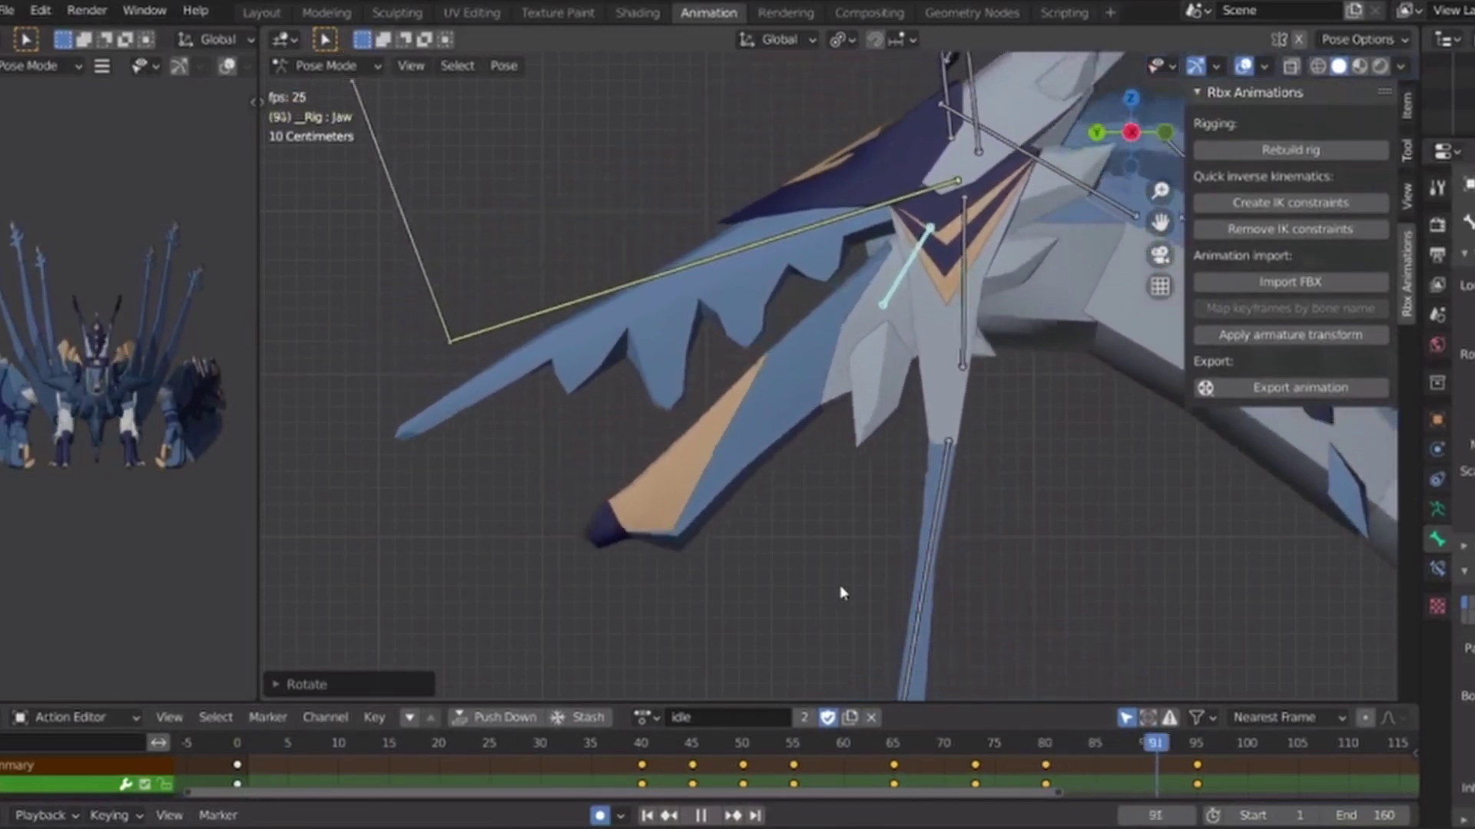
# Shift the jaw bone's frame 95 keyframe to frame 110 and play back the motion.
pyautogui.press('space')
pyautogui.scroll(-3, 1267, 776)
pyautogui.press('g')
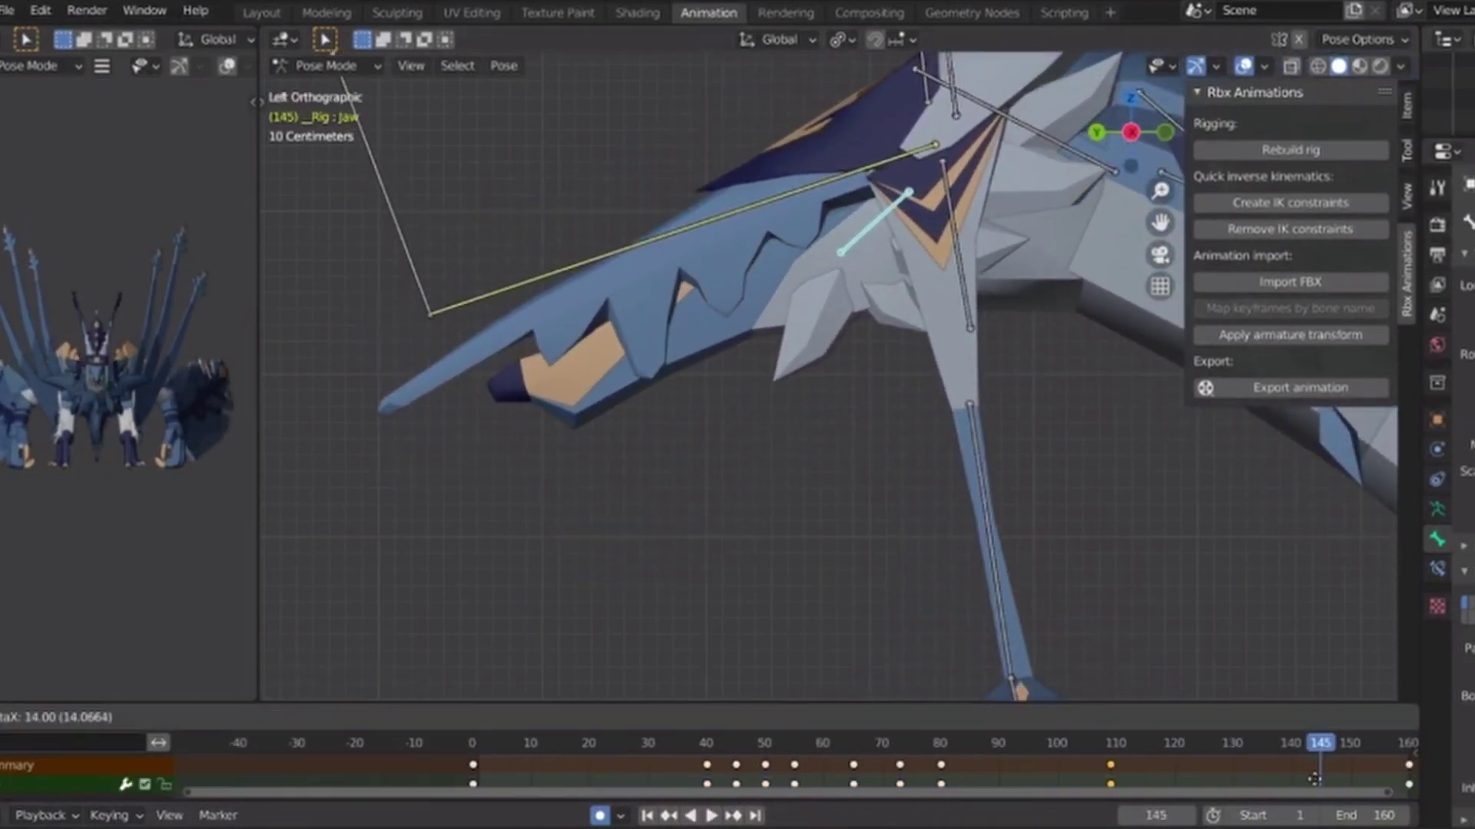
pyautogui.click(1315, 779)
pyautogui.press('space')
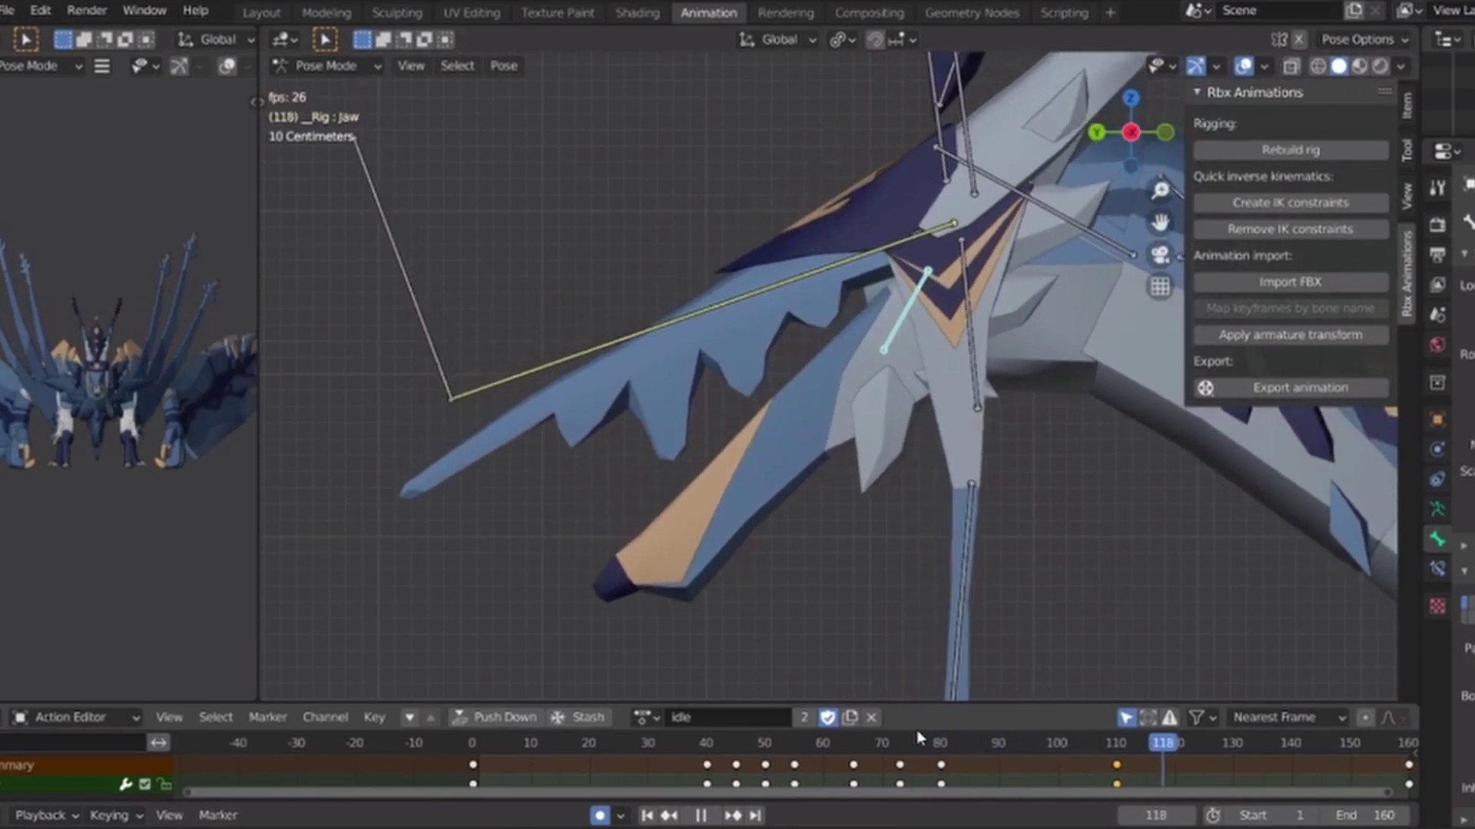
pyautogui.click(886, 417)
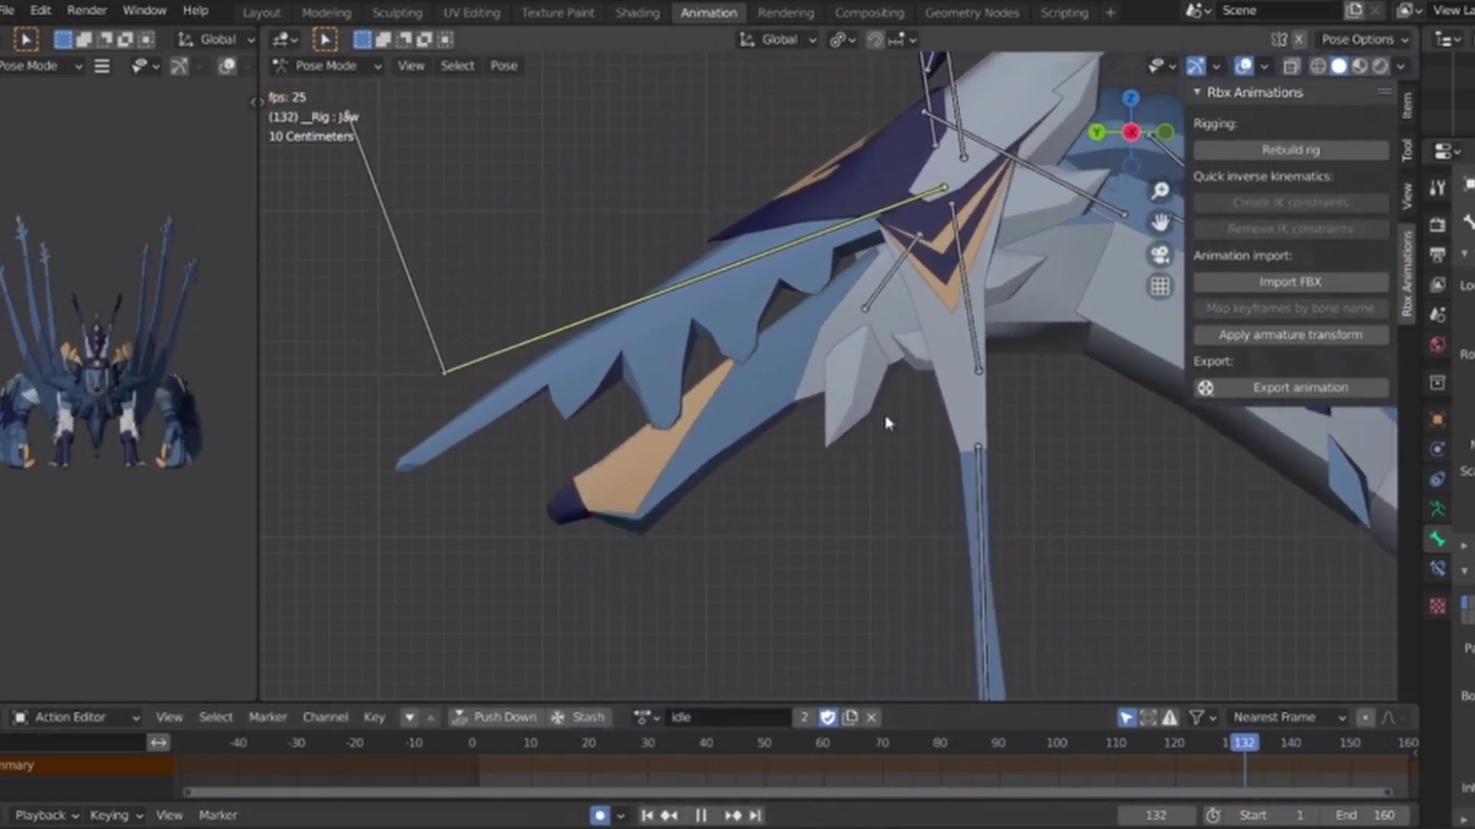
# Select the left antenna base bone and rotate it at frame 80.
pyautogui.scroll(-5, 711, 454)
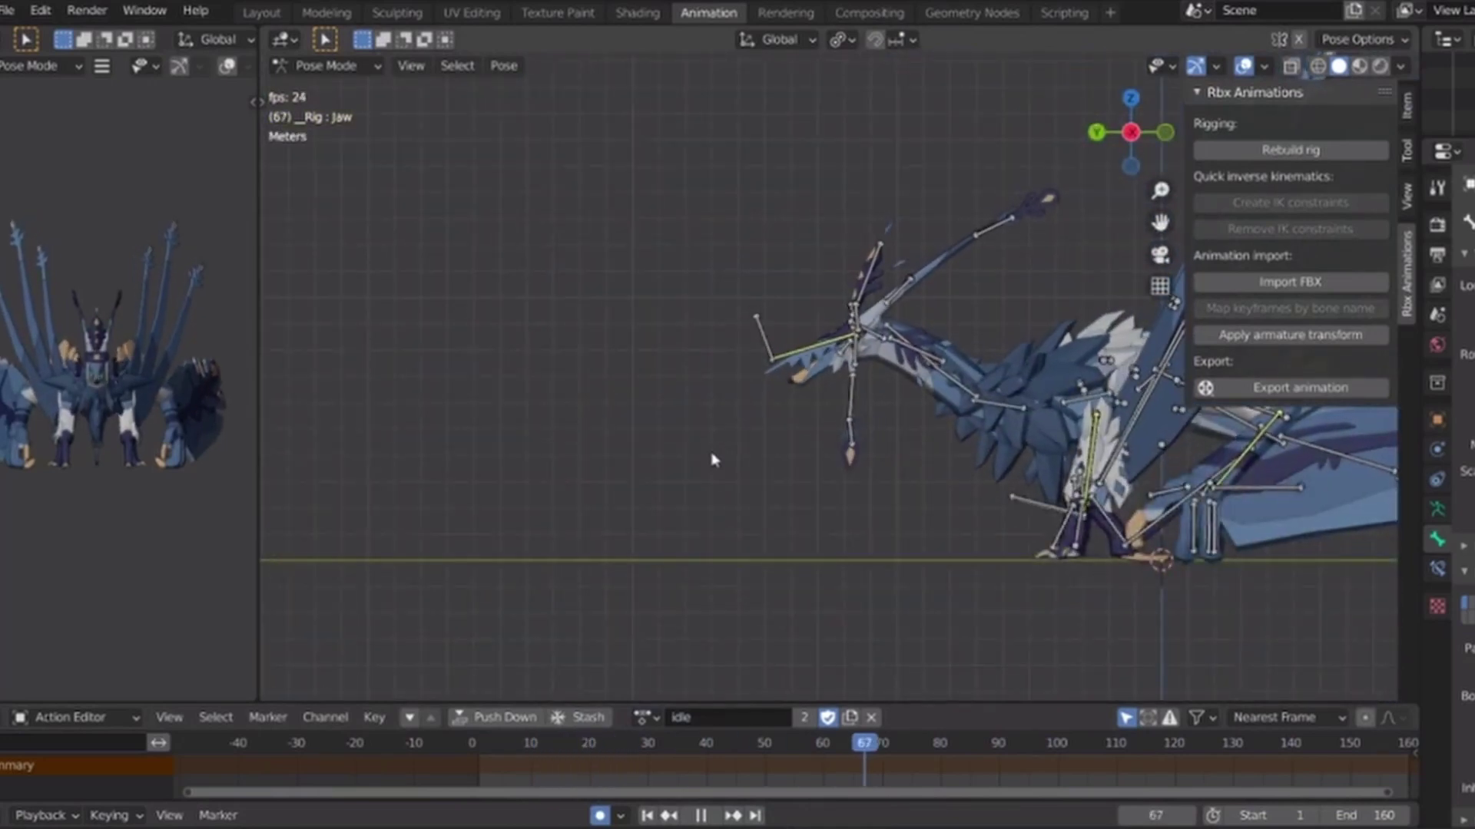
pyautogui.scroll(7, 711, 459)
pyautogui.keyDown('shift'); pyautogui.moveTo(929, 311); pyautogui.dragTo(626, 530, button='middle'); pyautogui.keyUp('shift')
pyautogui.press('space')
pyautogui.click(615, 441)
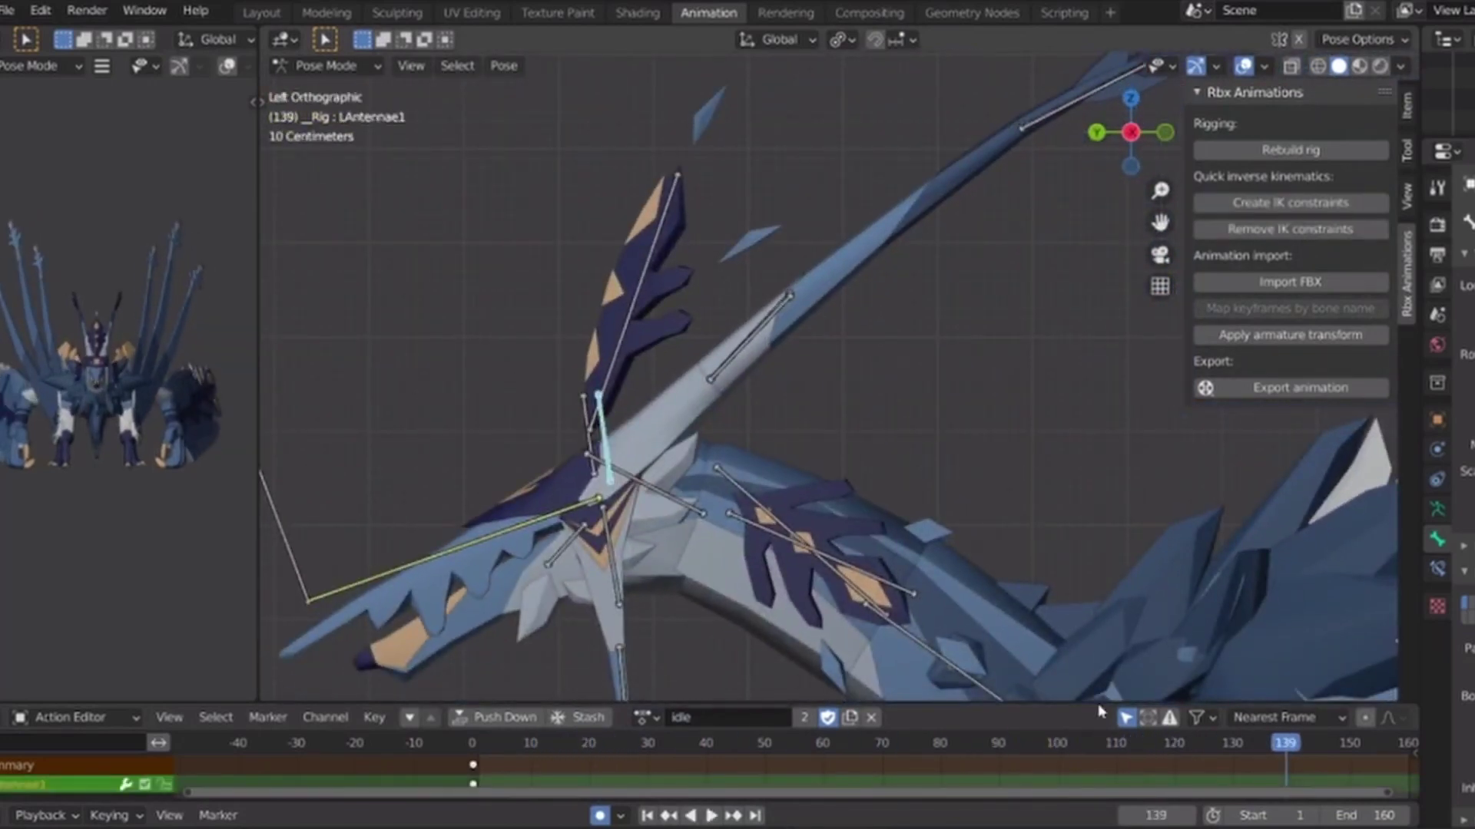
pyautogui.click(941, 749)
pyautogui.press('r')
pyautogui.click(971, 658)
# Advance to frame 83 and rotate the left antenna base bone there.
pyautogui.press('Right')
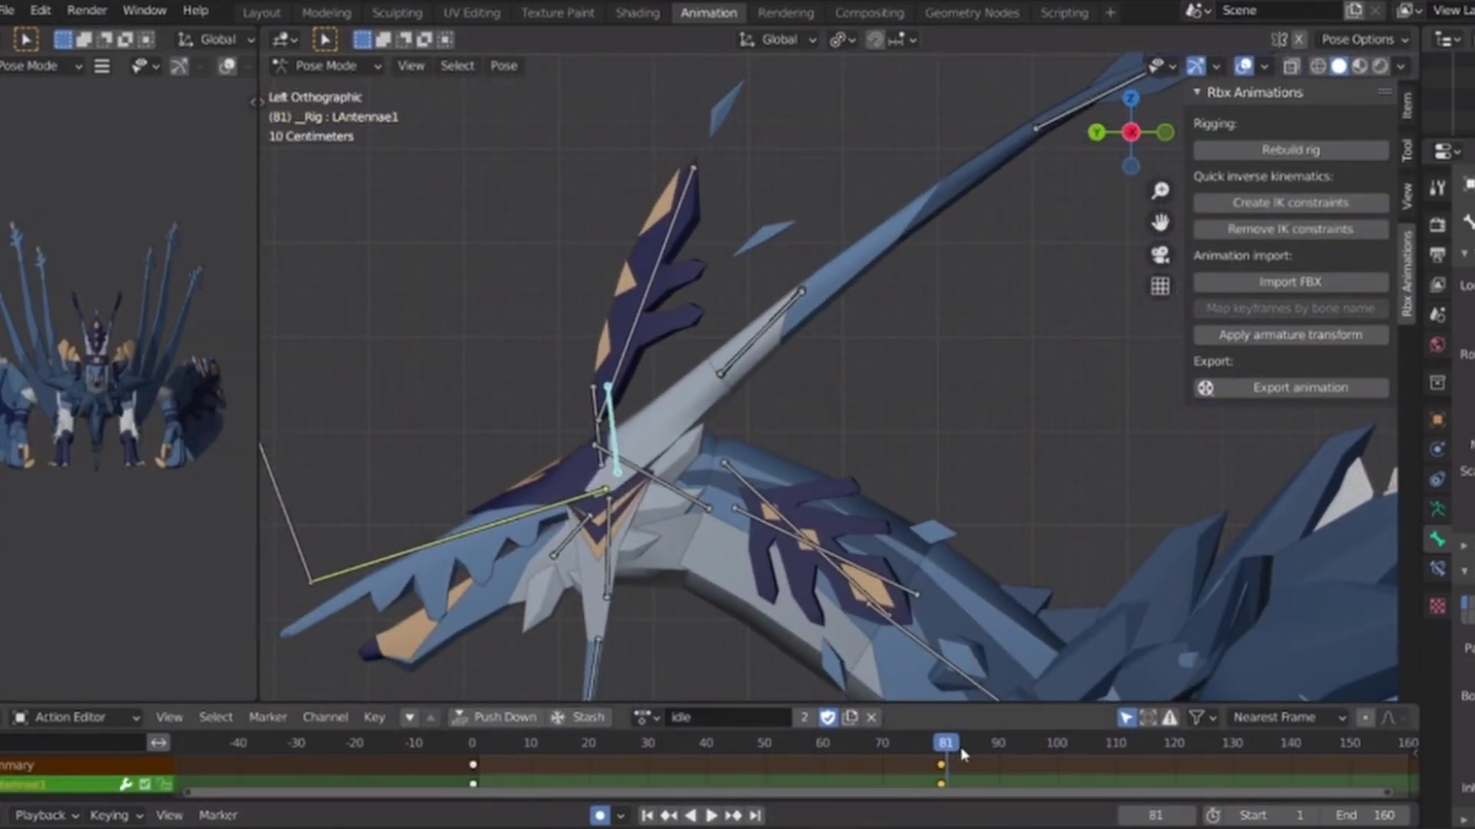
pyautogui.press('Right')
pyautogui.press('Right')
pyautogui.press('r')
pyautogui.click(970, 658)
# Copy the left antenna's frame 80 keyframe to frame 100 and play back the motion.
pyautogui.click(940, 768)
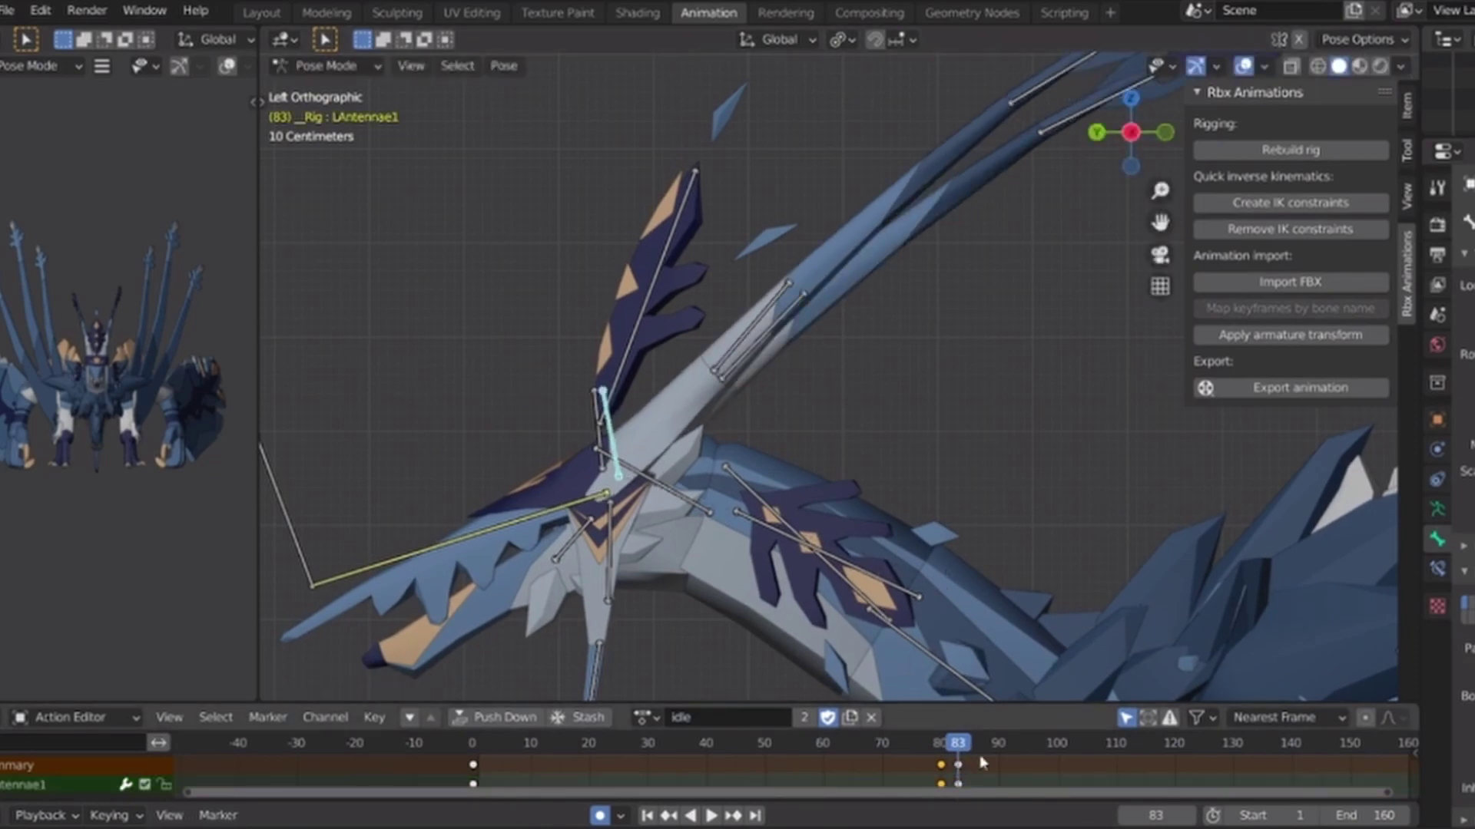
pyautogui.click(1058, 749)
pyautogui.hotkey('ctrl', 'v')
pyautogui.moveTo(1059, 749); pyautogui.dragTo(783, 749)
pyautogui.press('space')
pyautogui.press('space')
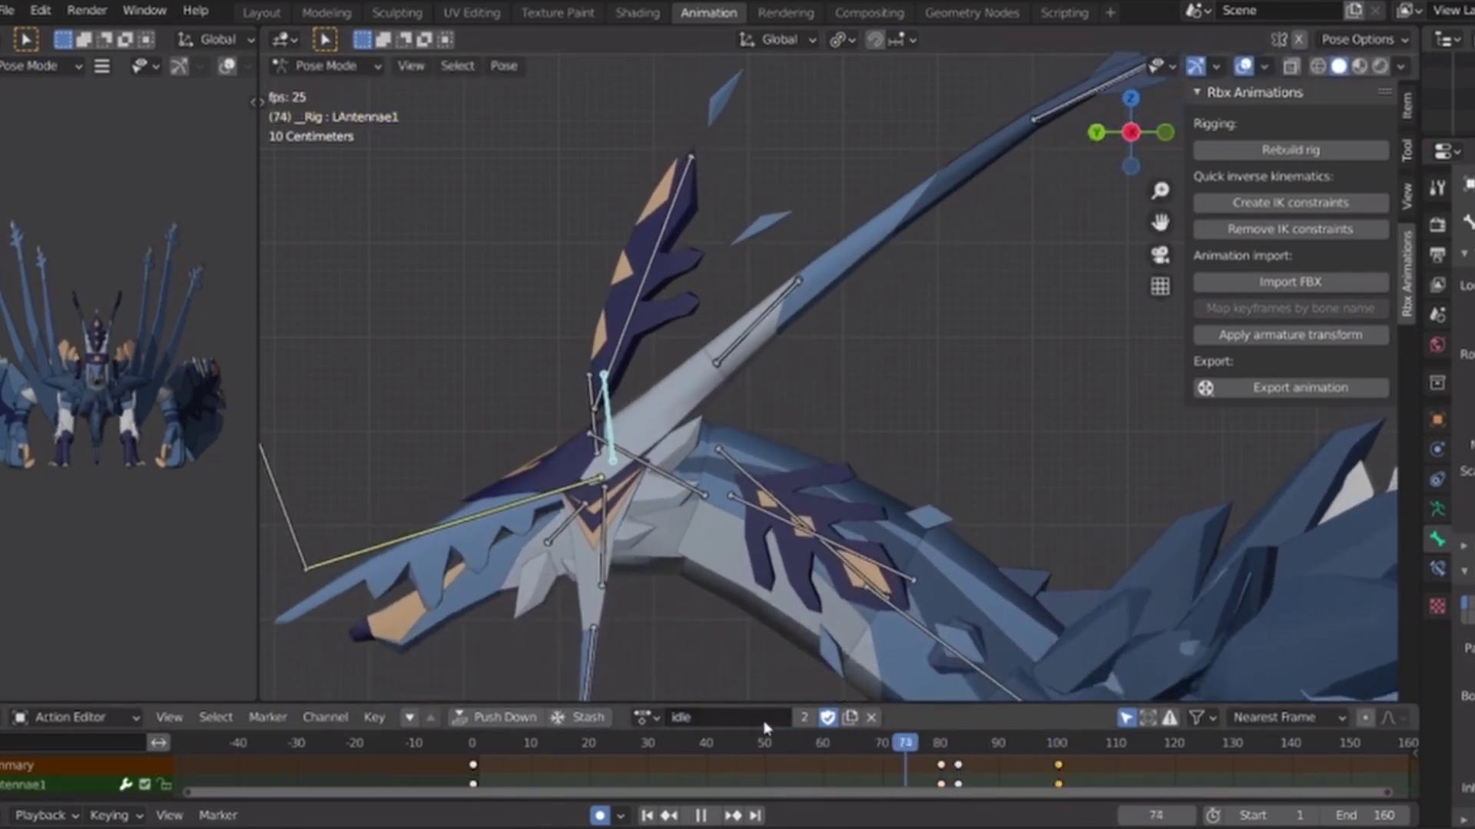
# Rotate the left antenna base bone at frame 86 and play back the result.
pyautogui.moveTo(940, 749); pyautogui.dragTo(975, 749)
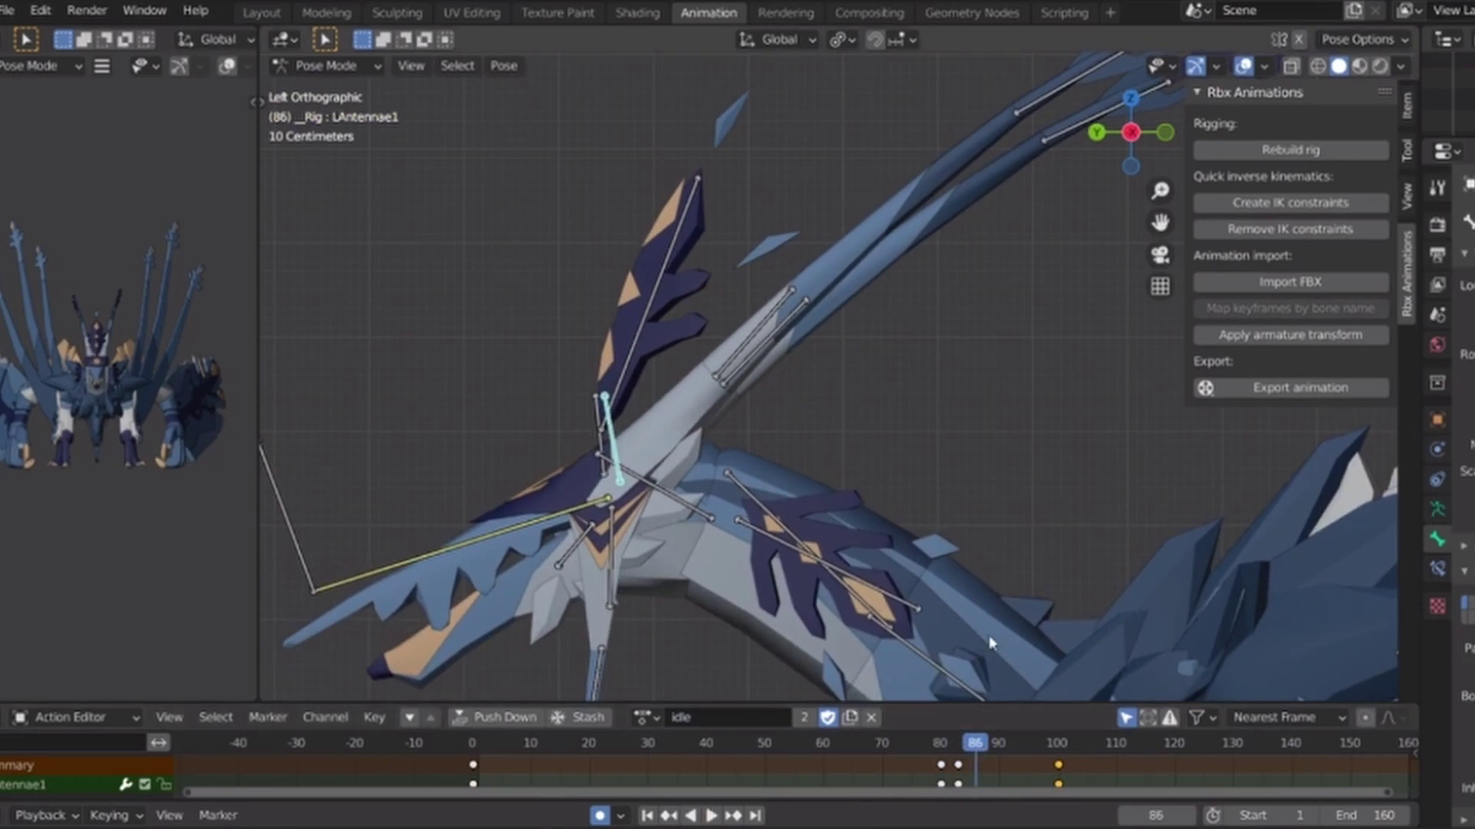
pyautogui.press('r')
pyautogui.click(955, 674)
pyautogui.click(862, 742)
pyautogui.press('space')
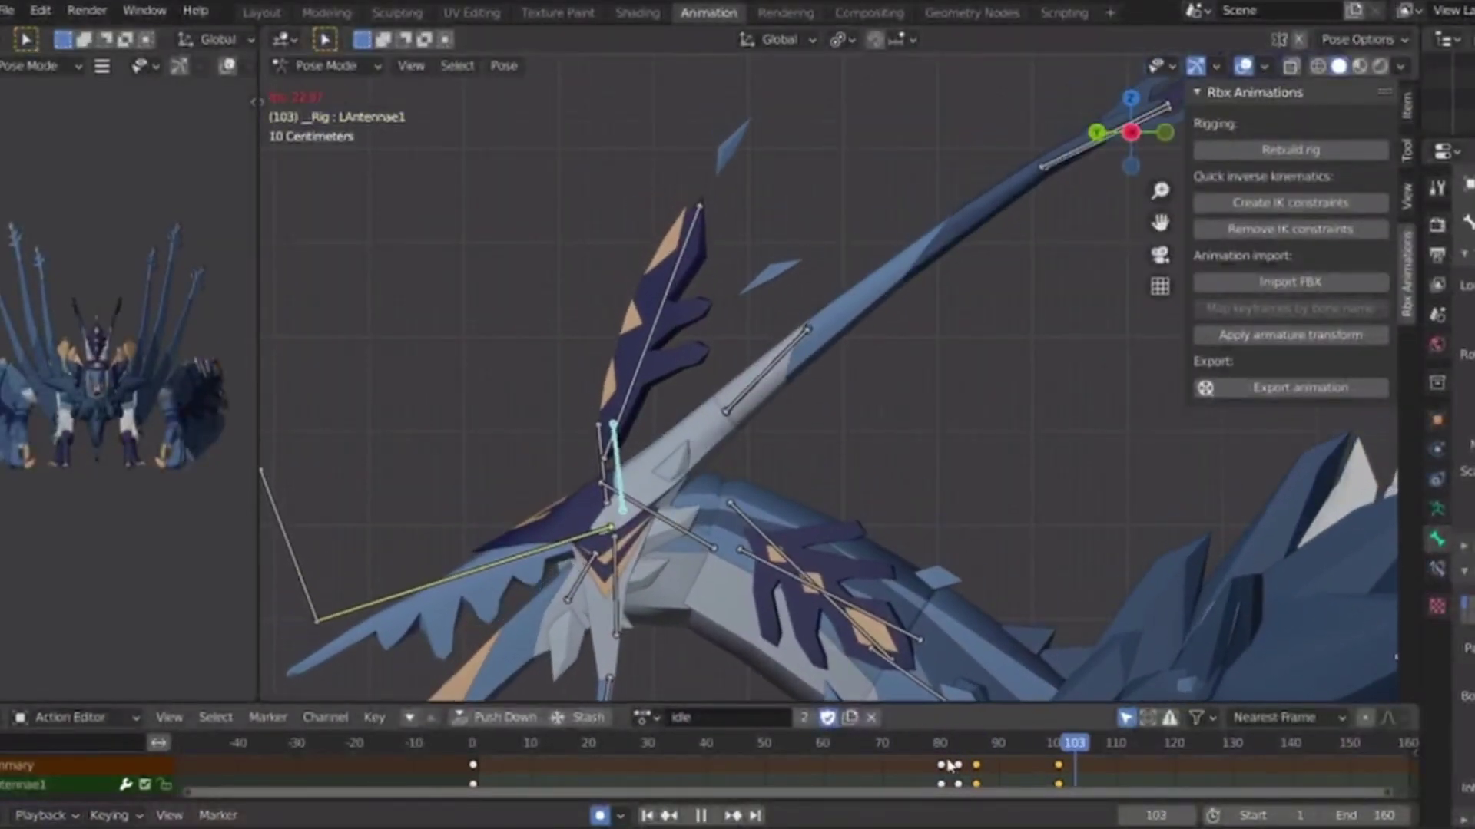
# Rotate the left antenna base bone at frame 90 and review the playback.
pyautogui.press('g')
pyautogui.rightClick(1009, 772)
pyautogui.moveTo(980, 748); pyautogui.dragTo(999, 746)
pyautogui.press('r')
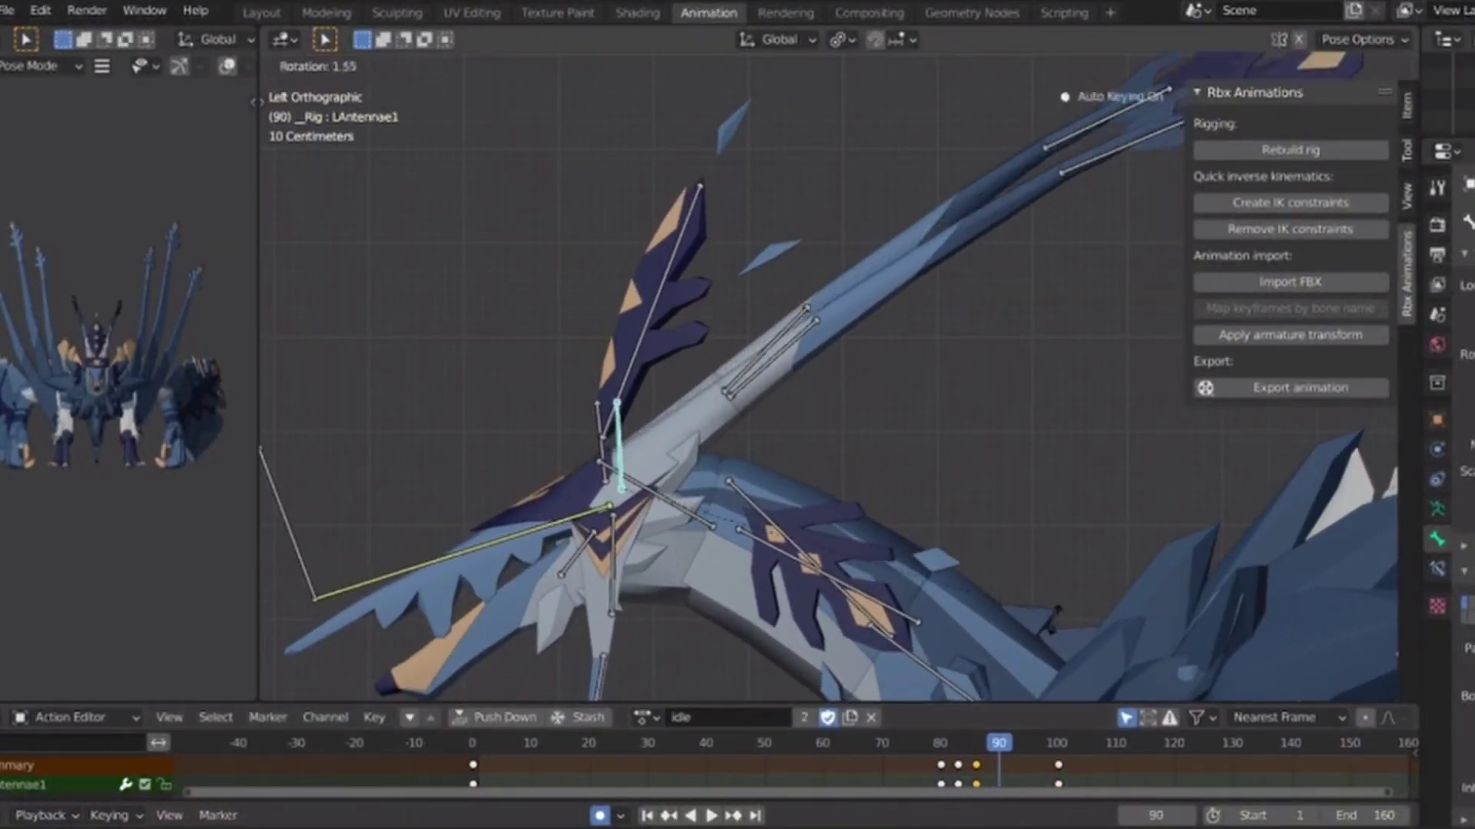
pyautogui.click(997, 676)
pyautogui.press('space')
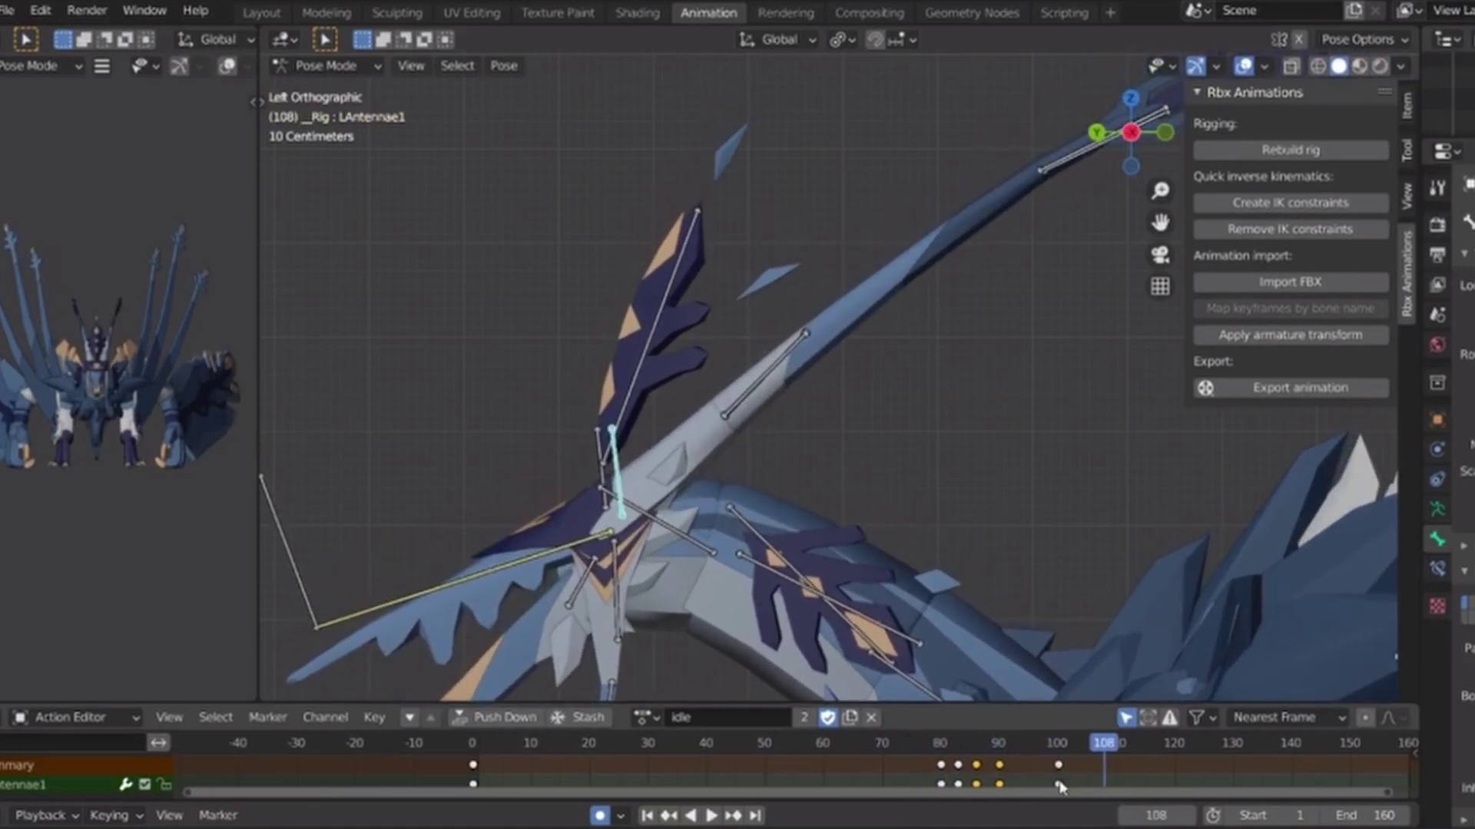
# Copy the left antenna's movement keyframes to the right antenna base bone and offset them to span frames 100 to 120.
pyautogui.moveTo(1081, 771); pyautogui.dragTo(963, 767)
pyautogui.click(600, 461)
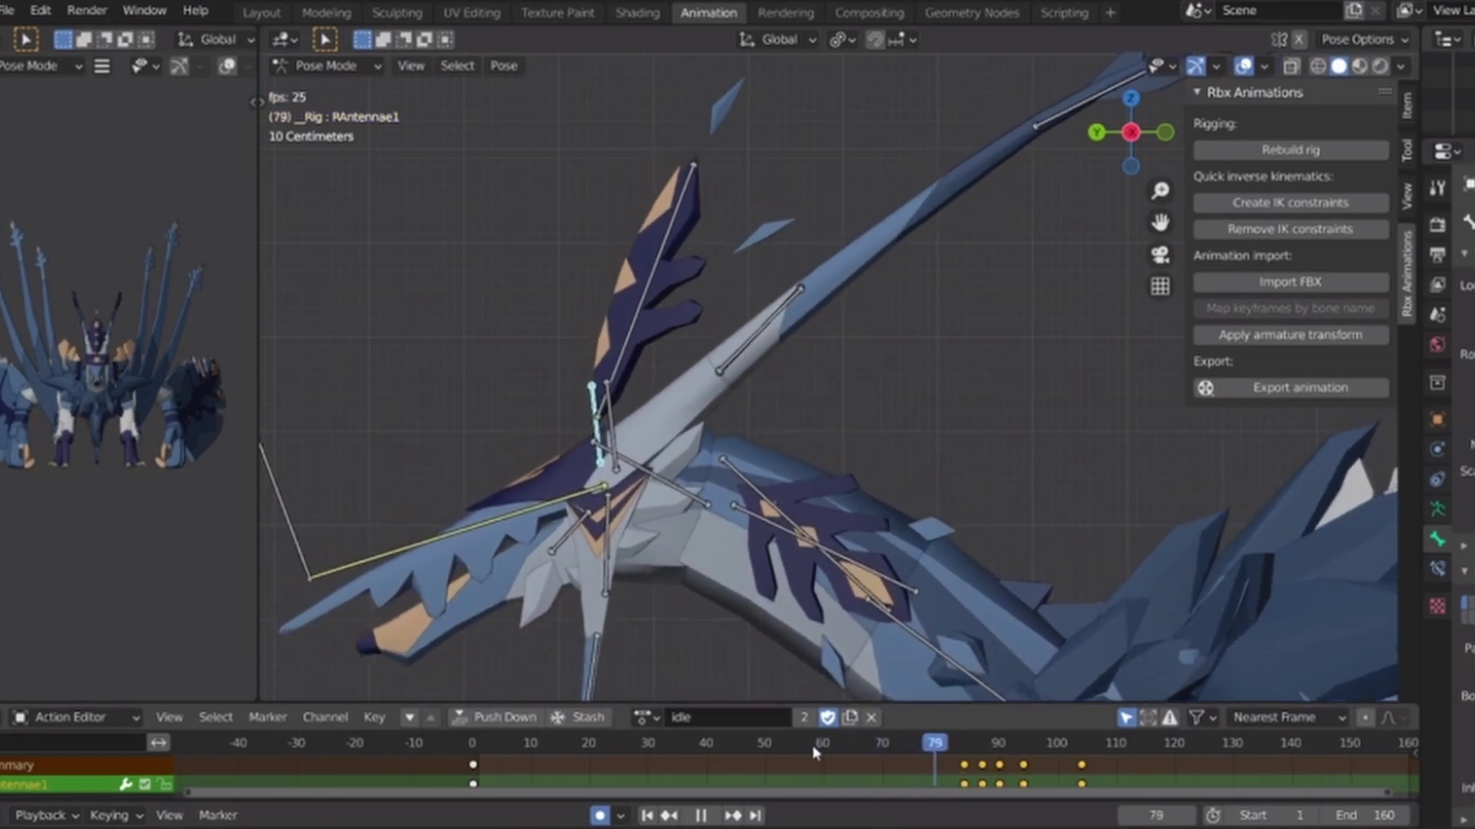
pyautogui.press('g')
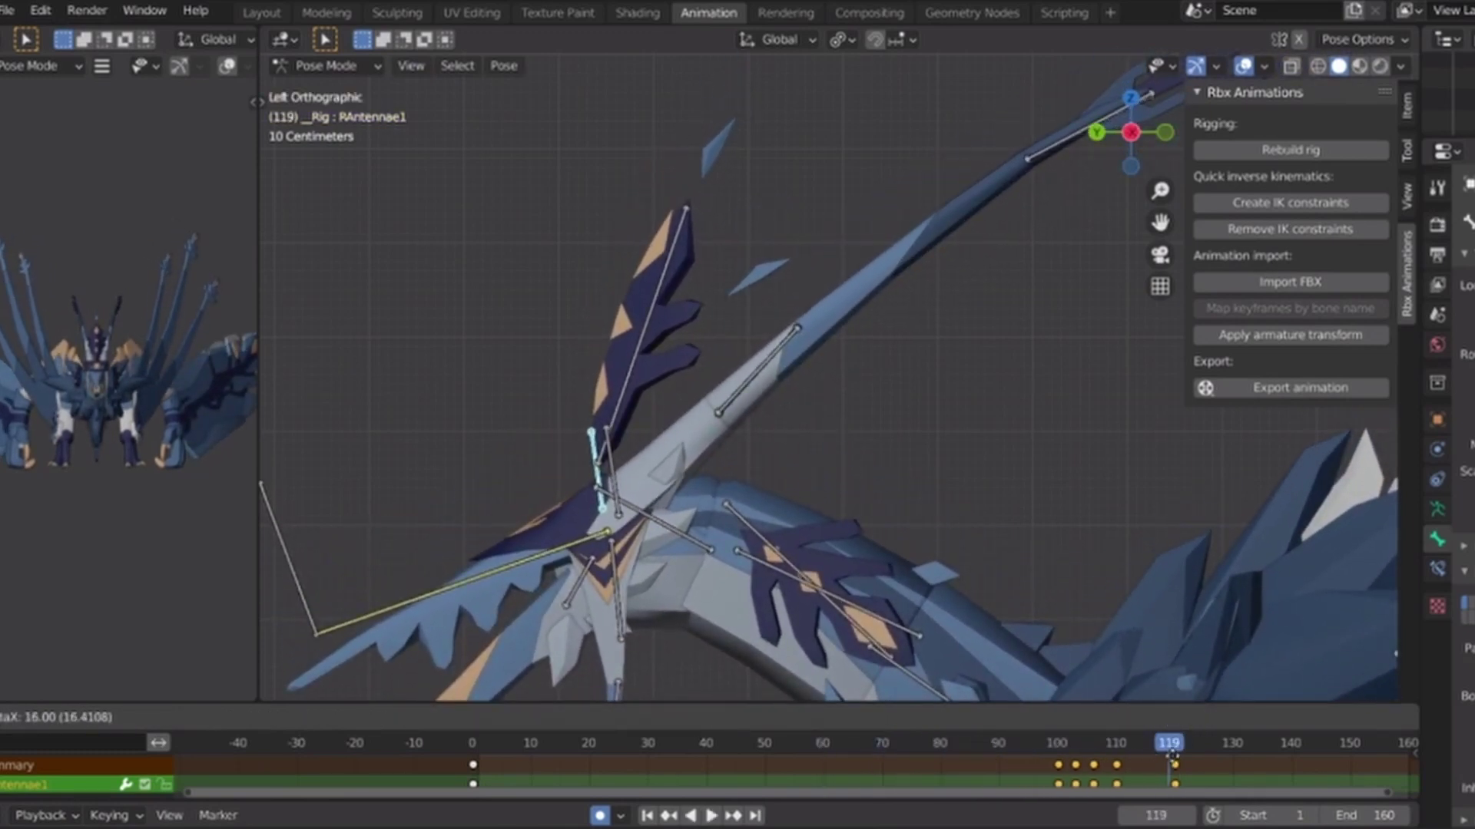
pyautogui.click(1172, 756)
# Hold the right antenna's frame 0 pose until frame 100 and check the playback from the top and side.
pyautogui.click(473, 766)
pyautogui.click(1073, 751)
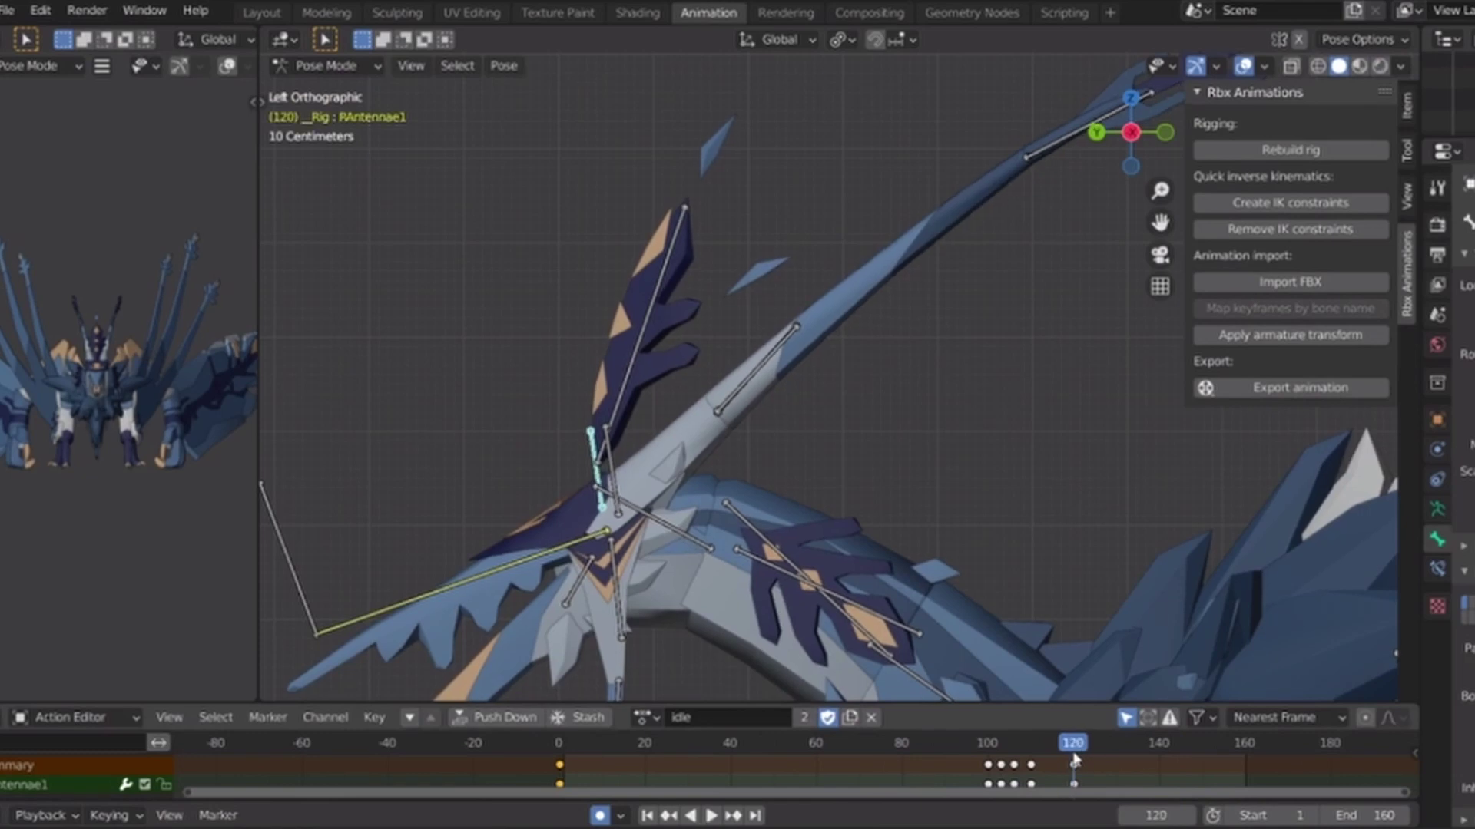
pyautogui.keyDown('shift'); pyautogui.click(987, 765); pyautogui.keyUp('shift')
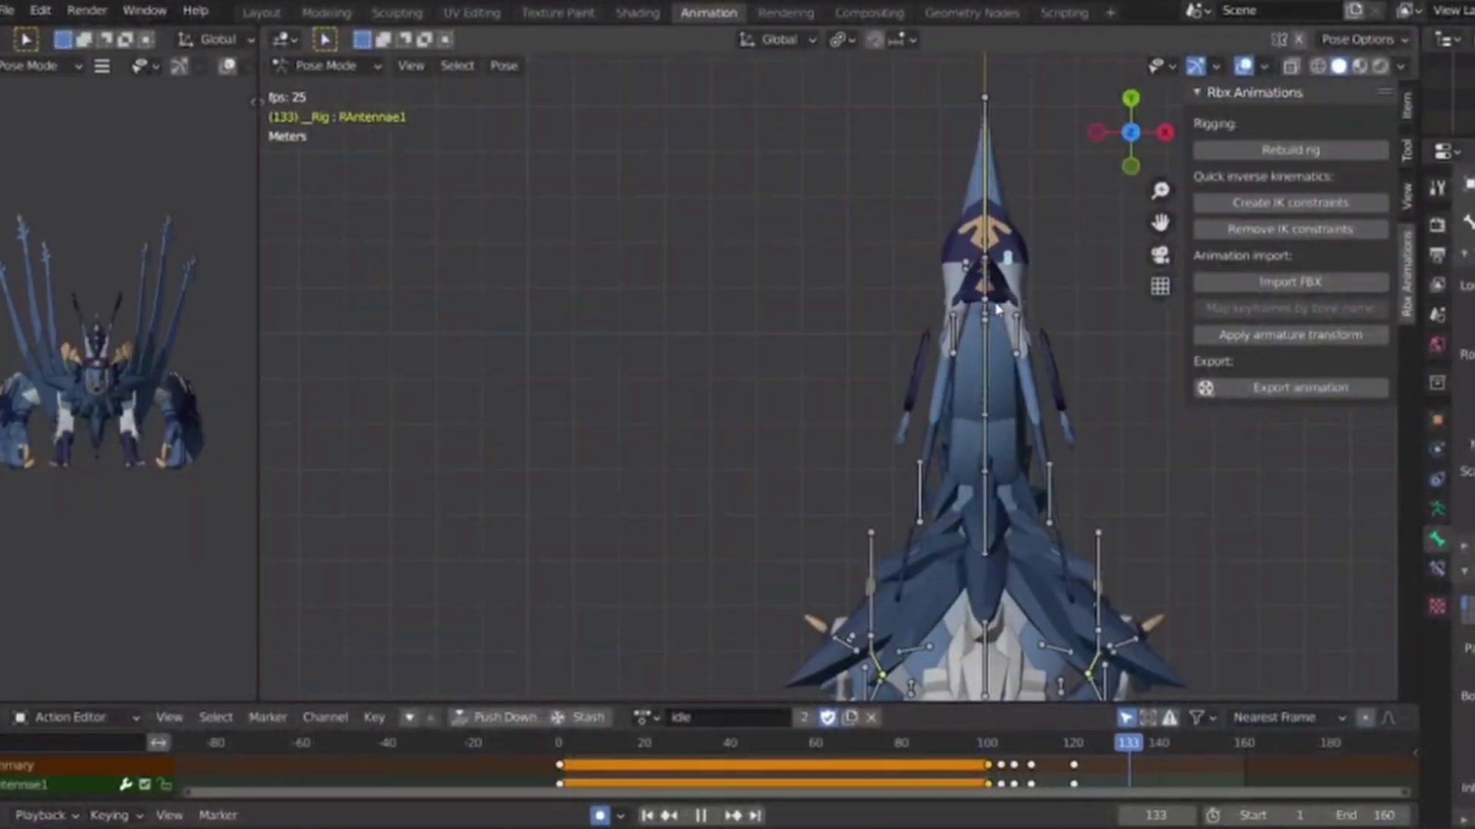
pyautogui.click(962, 743)
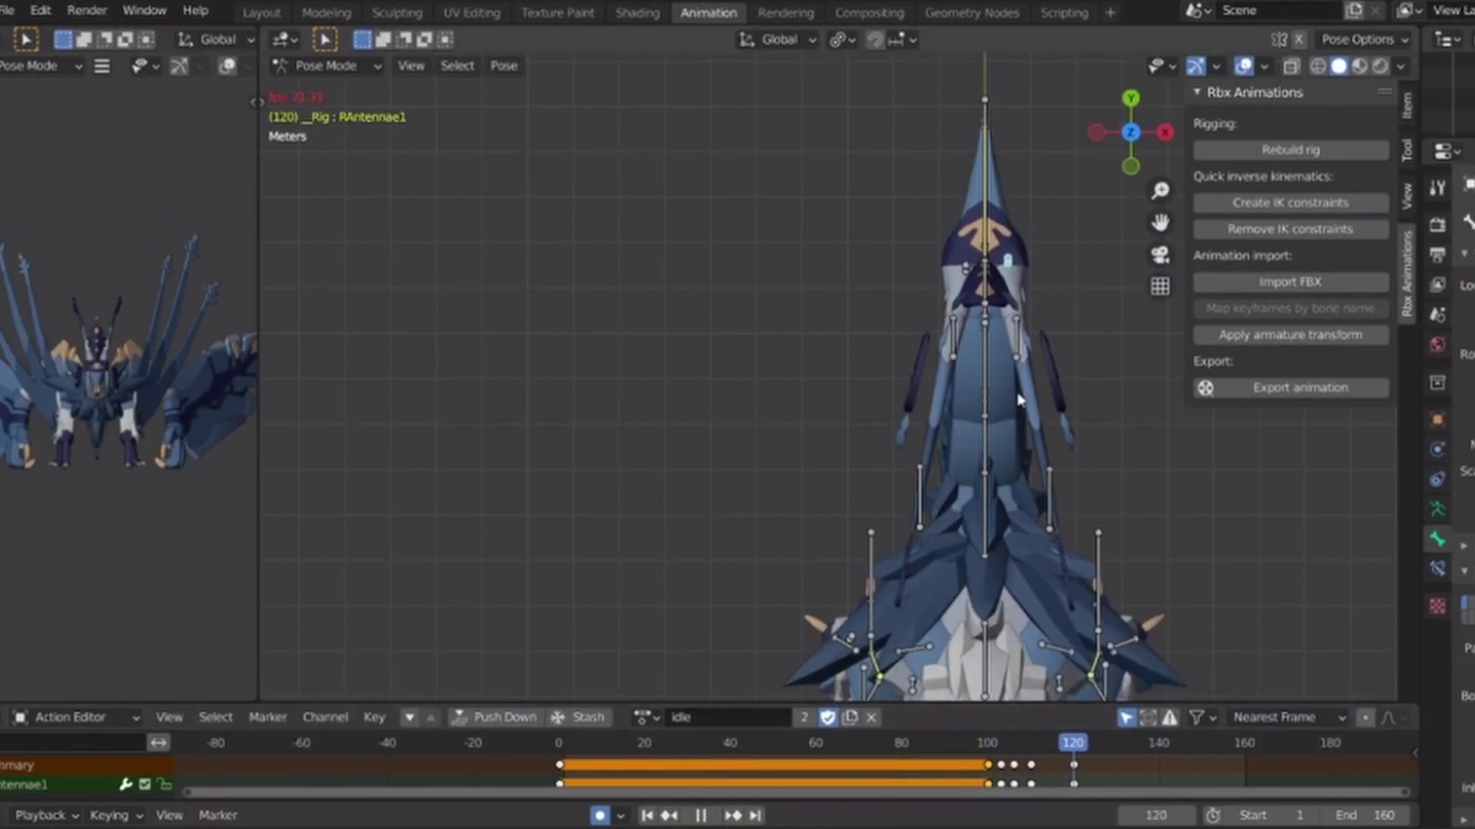
pyautogui.click(1102, 134)
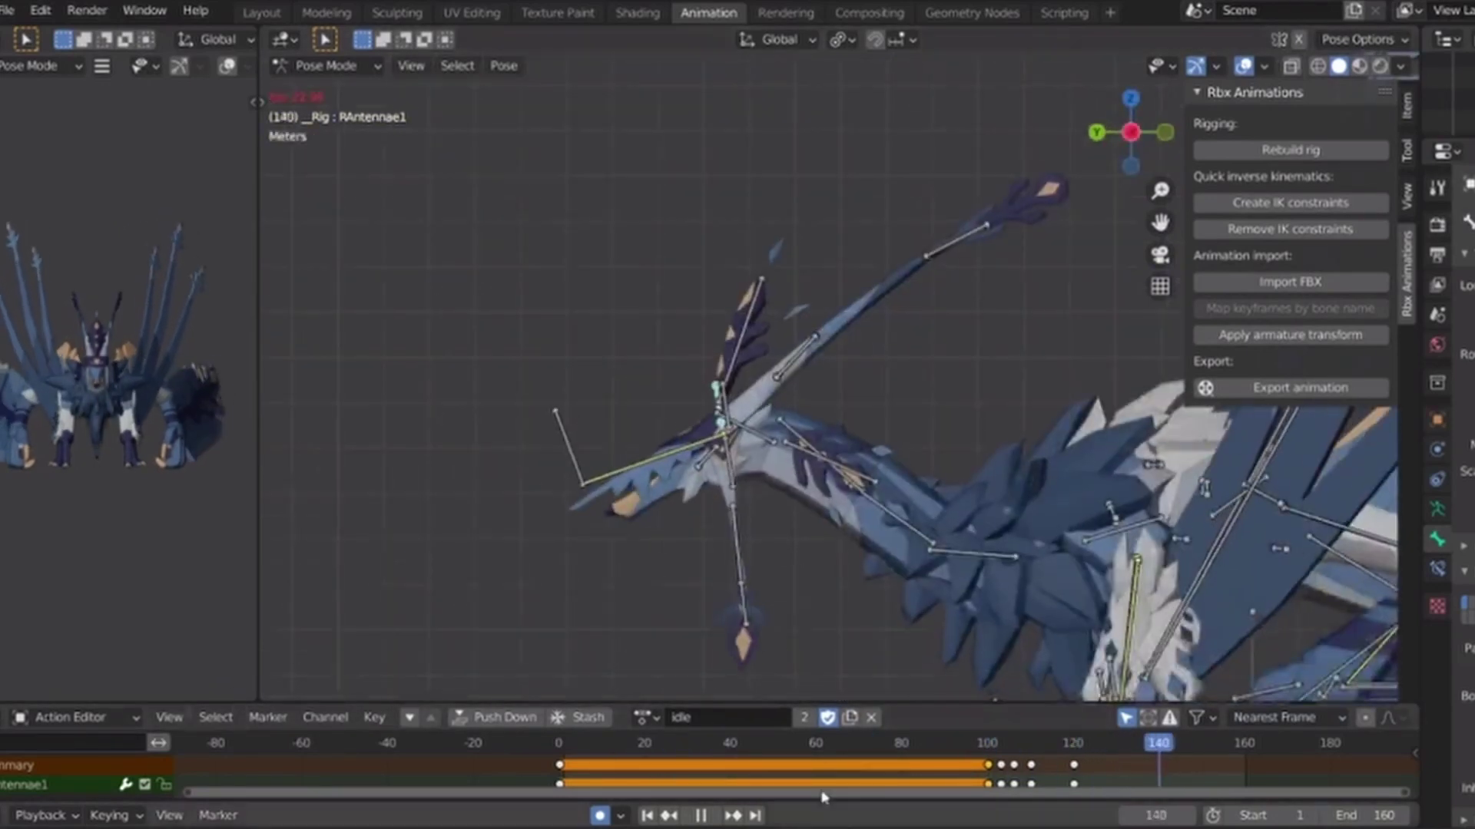
pyautogui.keyDown('shift'); pyautogui.moveTo(882, 499); pyautogui.dragTo(683, 582, button='middle'); pyautogui.keyUp('shift')
pyautogui.scroll(2, 735, 343)
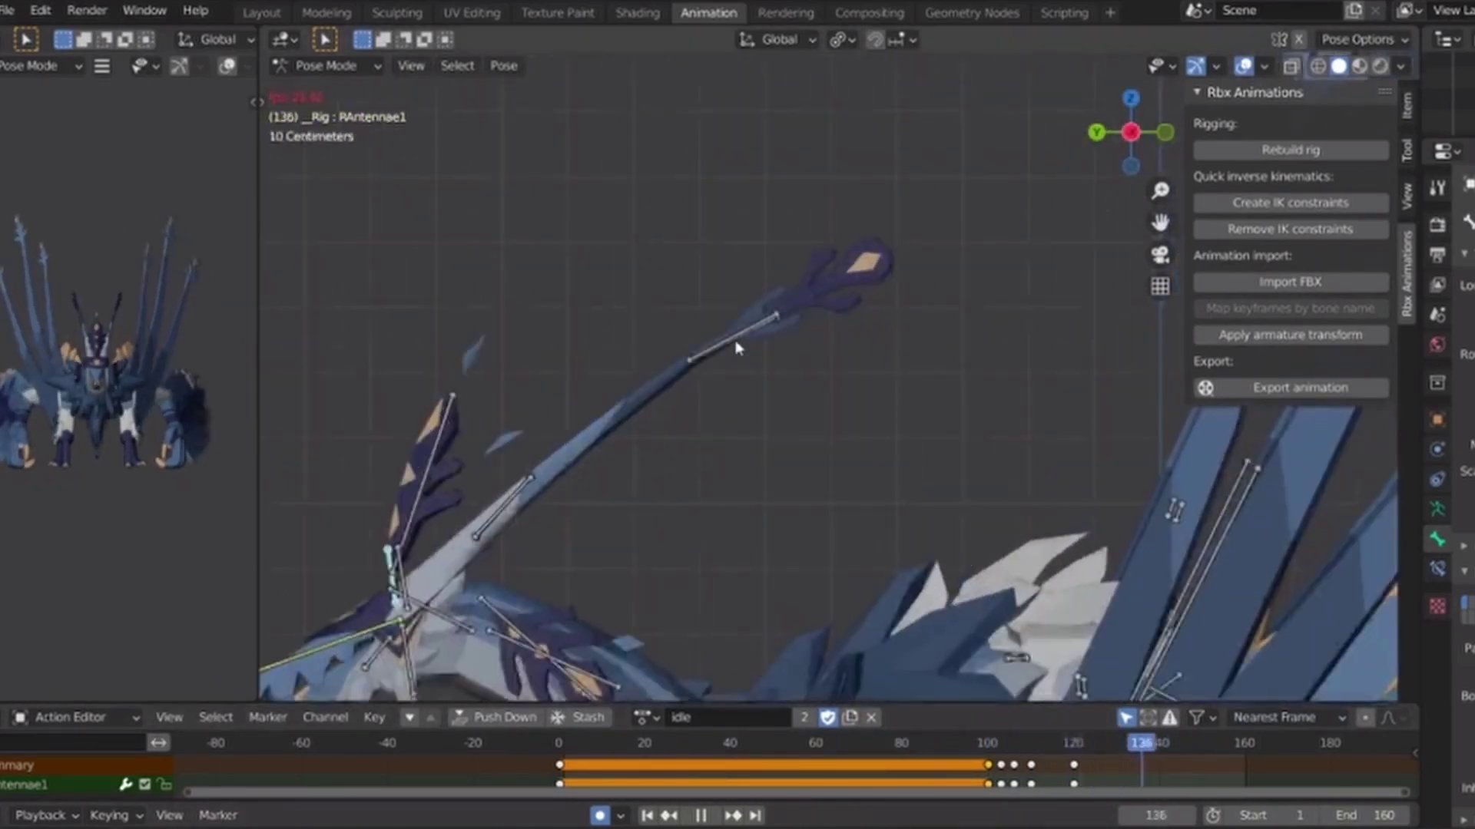
pyautogui.press('space')
pyautogui.moveTo(724, 322); pyautogui.dragTo(760, 353)
pyautogui.press('r')
pyautogui.rightClick(905, 378)
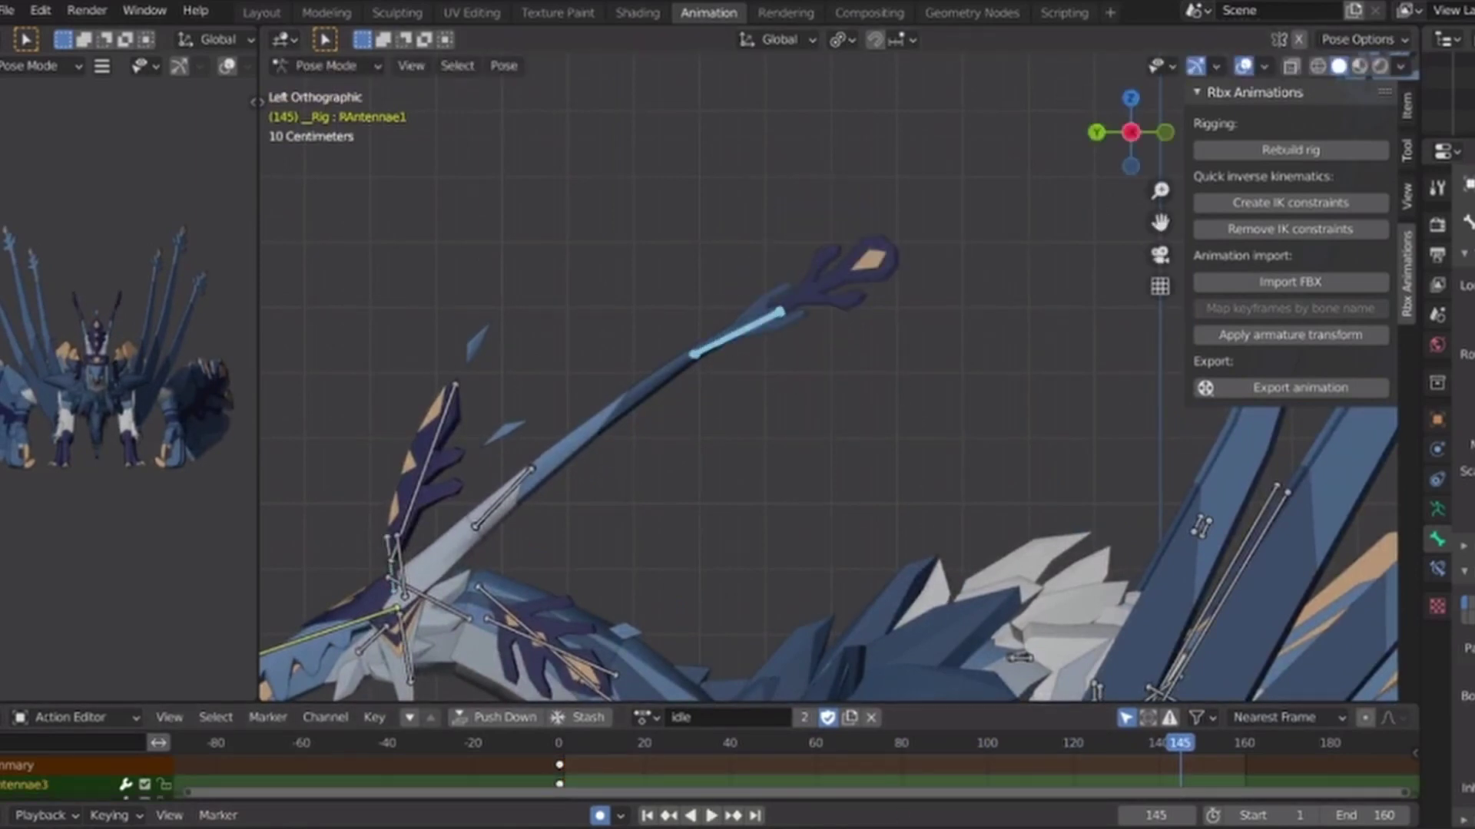
pyautogui.press('space')
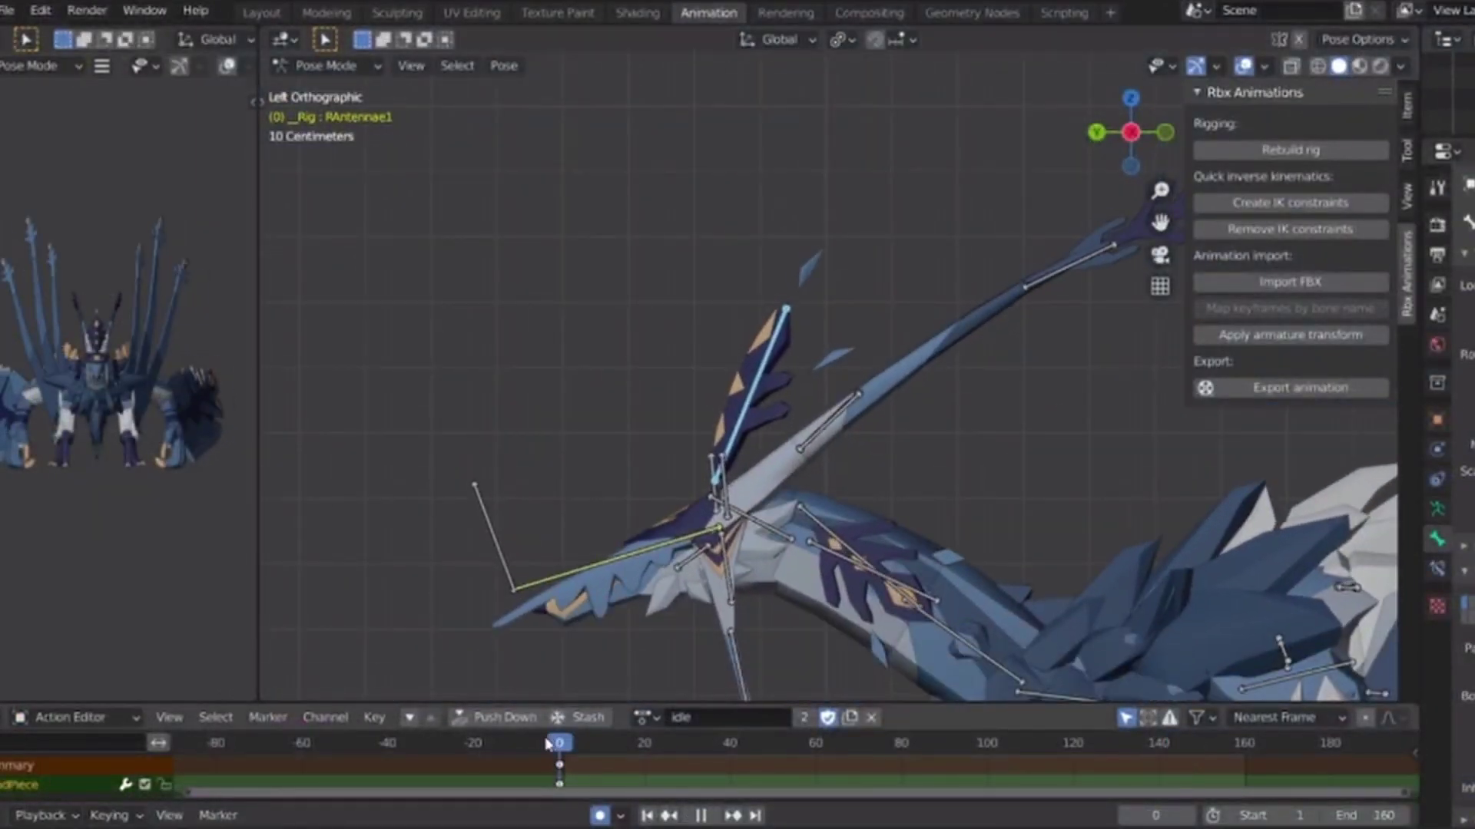
# Move and rotate the head-piece bone at frame 80, lifting it above the head.
pyautogui.moveTo(617, 737); pyautogui.dragTo(904, 777)
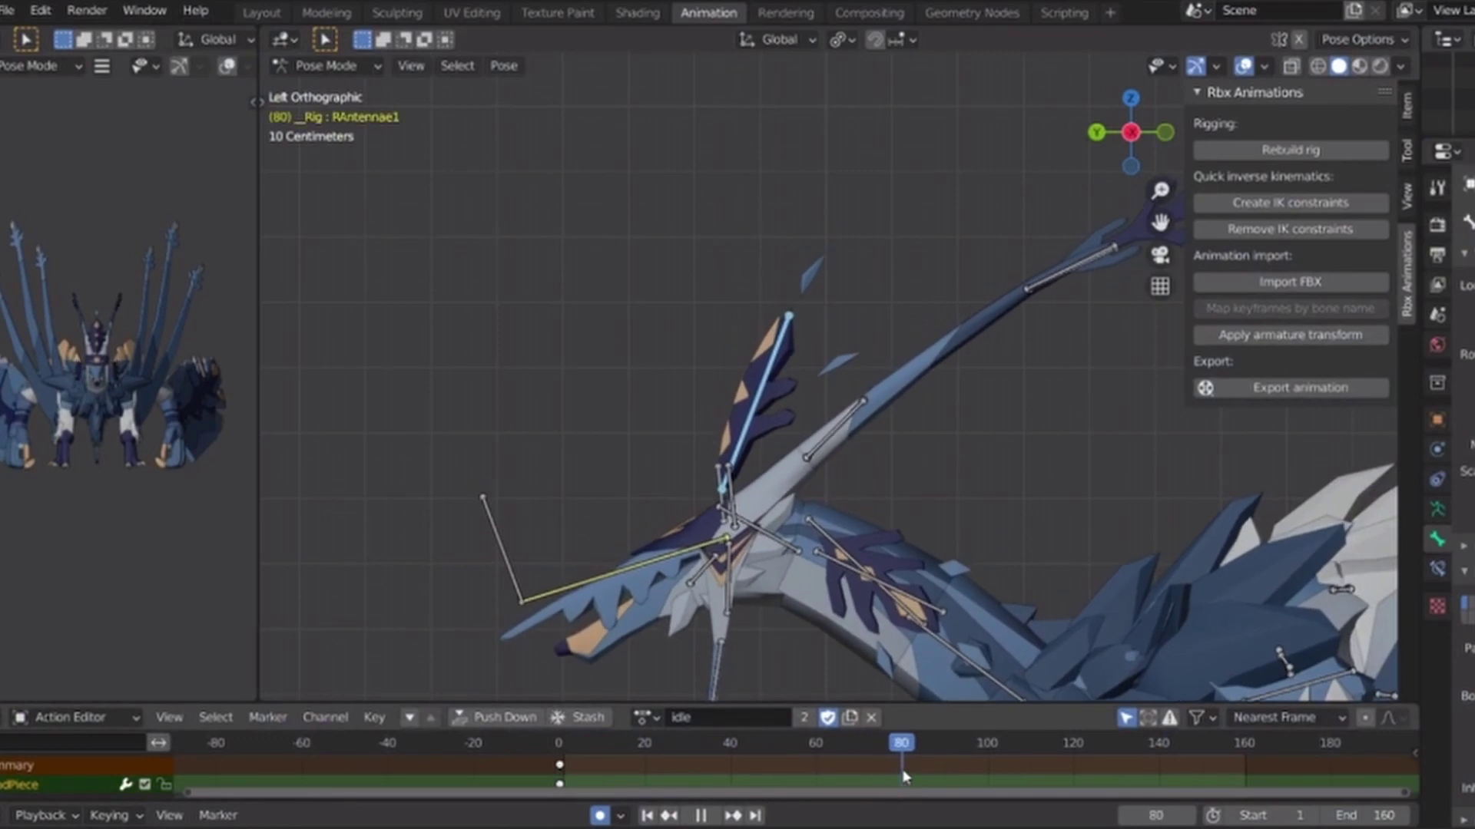
pyautogui.press('Escape')
pyautogui.press('g')
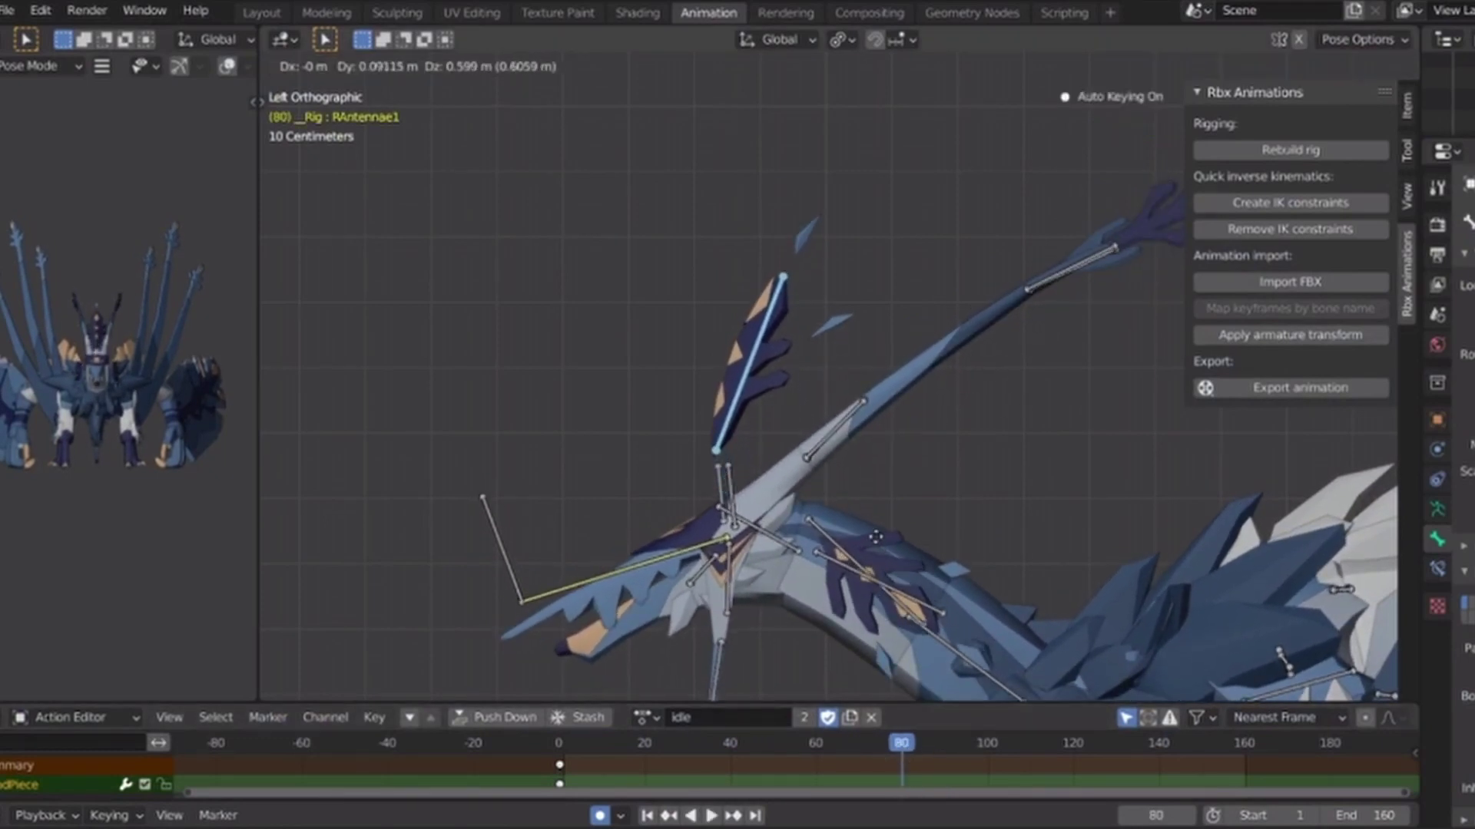
pyautogui.click(988, 536)
# Copy the head-piece bone's frame 0 keyframe to frame 160 to close the loop.
pyautogui.click(560, 765)
pyautogui.hotkey('ctrl', 'c')
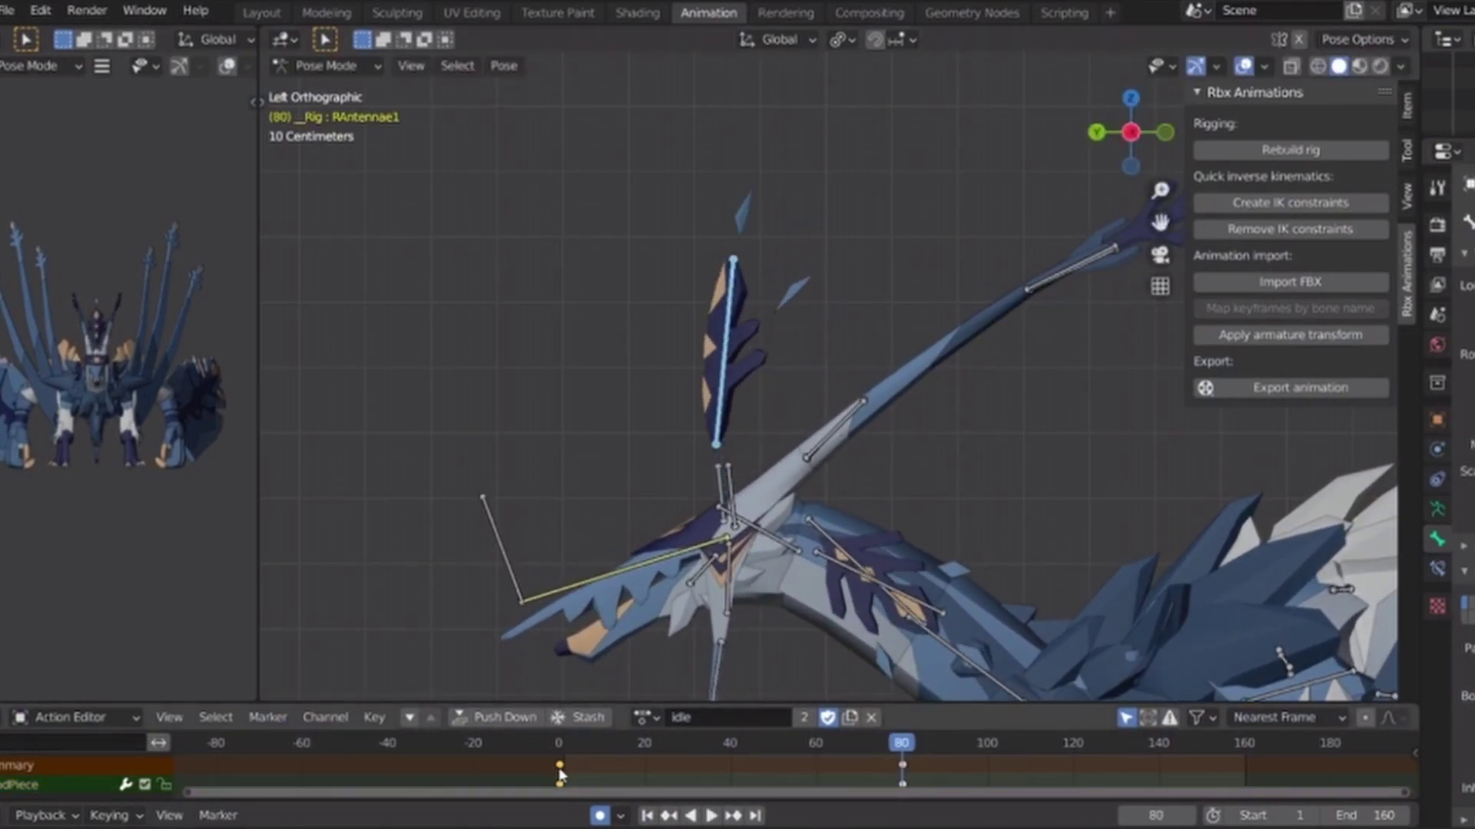
pyautogui.moveTo(1190, 749); pyautogui.dragTo(517, 748)
pyautogui.hotkey('ctrl', 'v')
# Rotate the head-piece bone at frame 40 and play back the motion.
pyautogui.press('r')
pyautogui.click(844, 492)
pyautogui.press('space')
pyautogui.scroll(2, 829, 377)
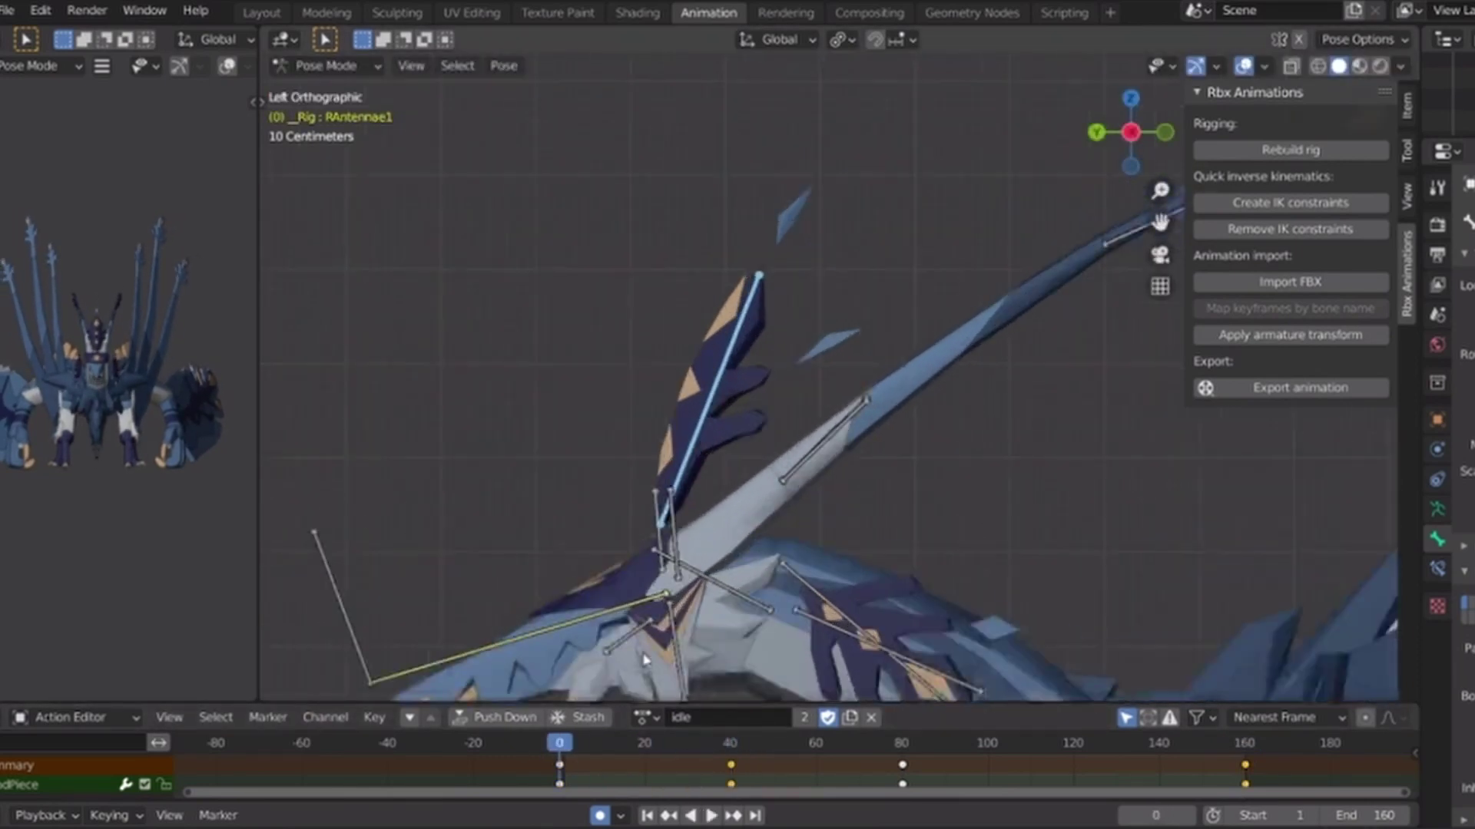
# Move and rotate the head-piece bone at frame 20, then play back the result.
pyautogui.moveTo(646, 751); pyautogui.dragTo(689, 742)
pyautogui.press('g')
pyautogui.click(717, 624)
pyautogui.press('r')
pyautogui.click(698, 653)
pyautogui.press('space')
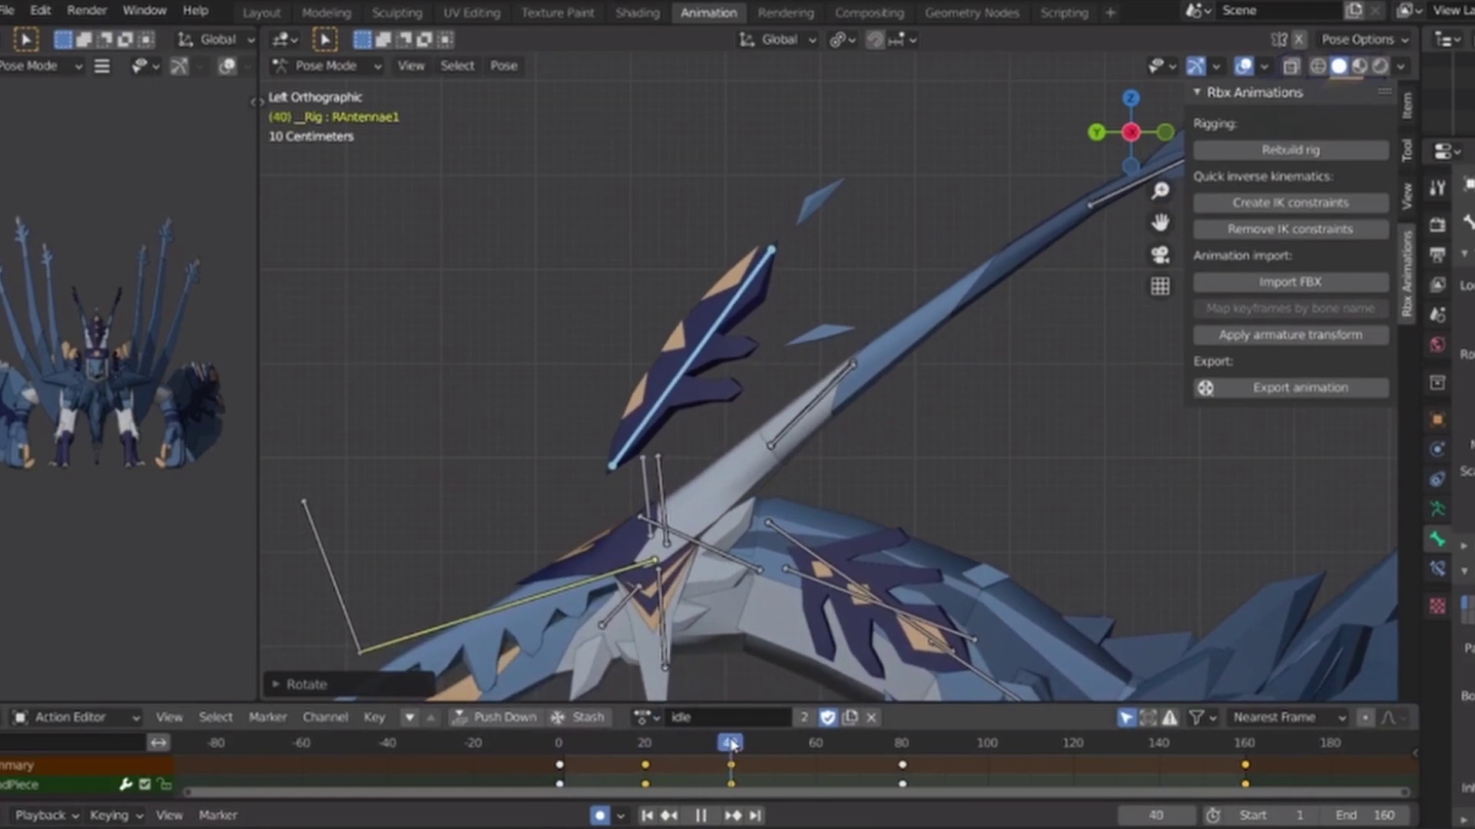
# Readjust the head-piece bone's pose at frame 40 and review the frames that follow.
pyautogui.press('r')
pyautogui.press('space')
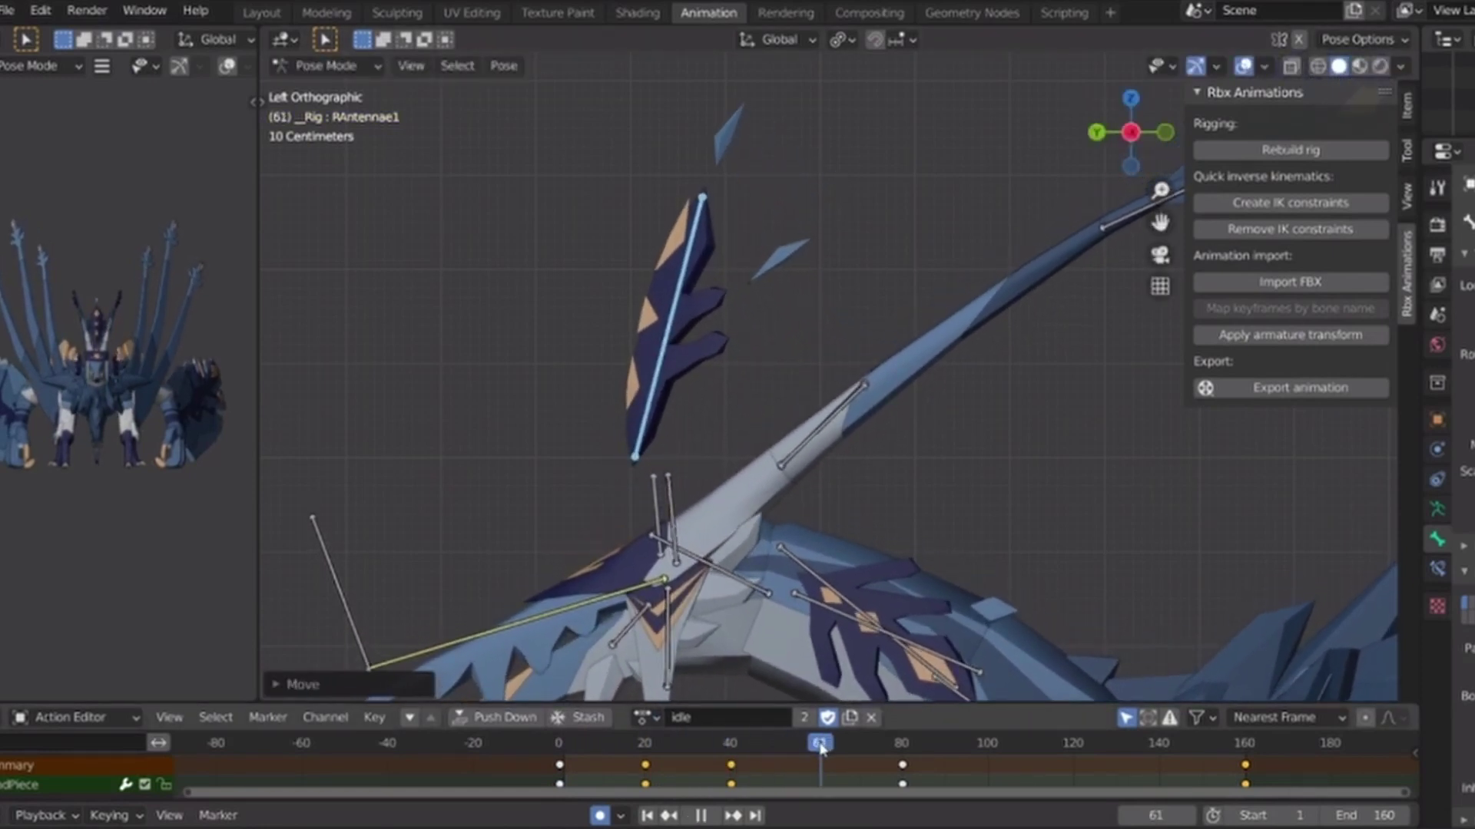
pyautogui.press('space')
# Pose the head-piece bone at frames 110 and 140 and play back the animation.
pyautogui.press('r')
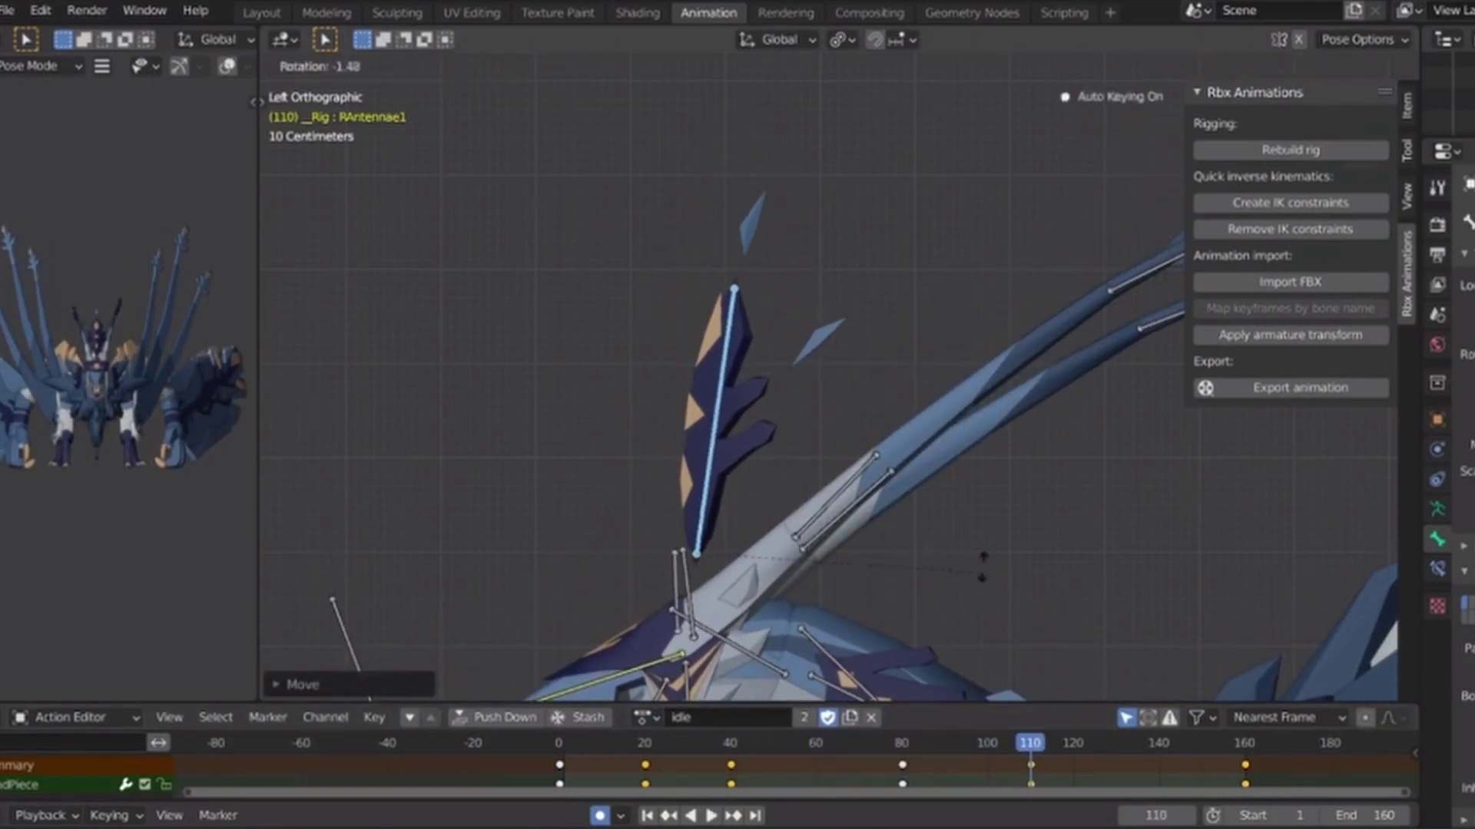
pyautogui.press('space')
pyautogui.press('space')
pyautogui.press('r')
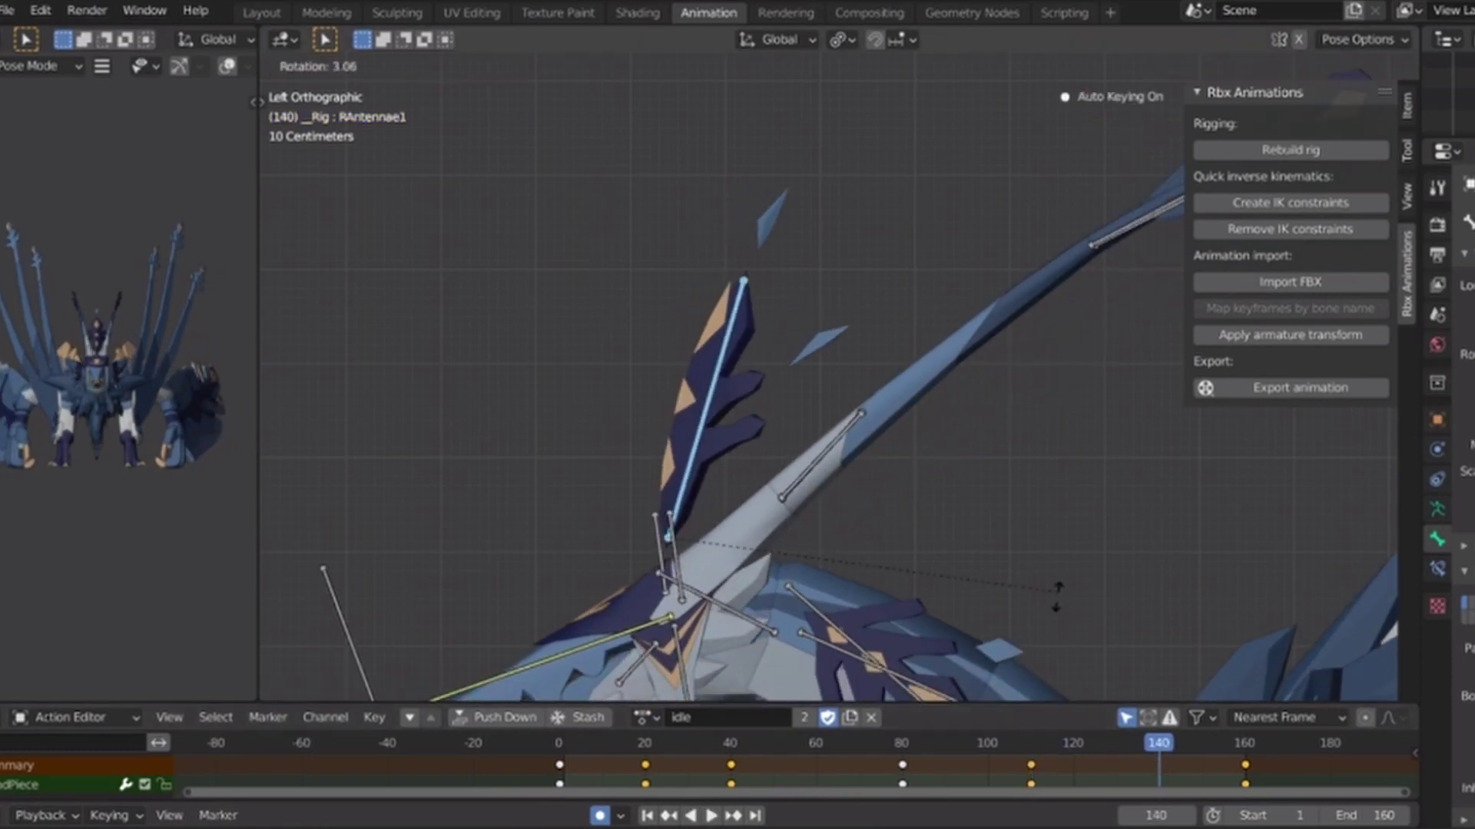
pyautogui.press('space')
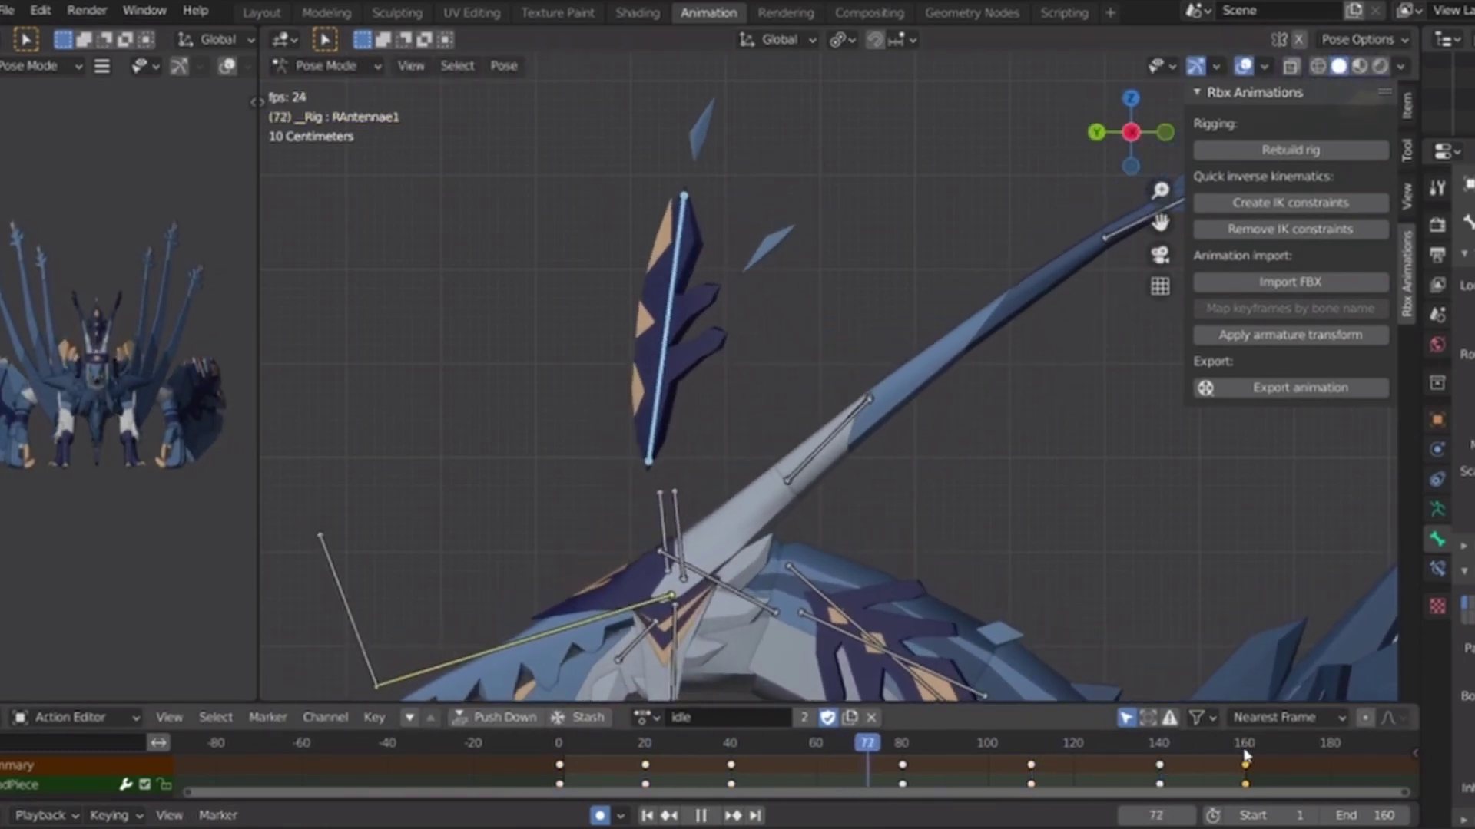
# Shift the head-piece keyframes at frames 110 and 140 to frames 105 and 135, then review the playback.
pyautogui.moveTo(1245, 749); pyautogui.dragTo(1115, 769)
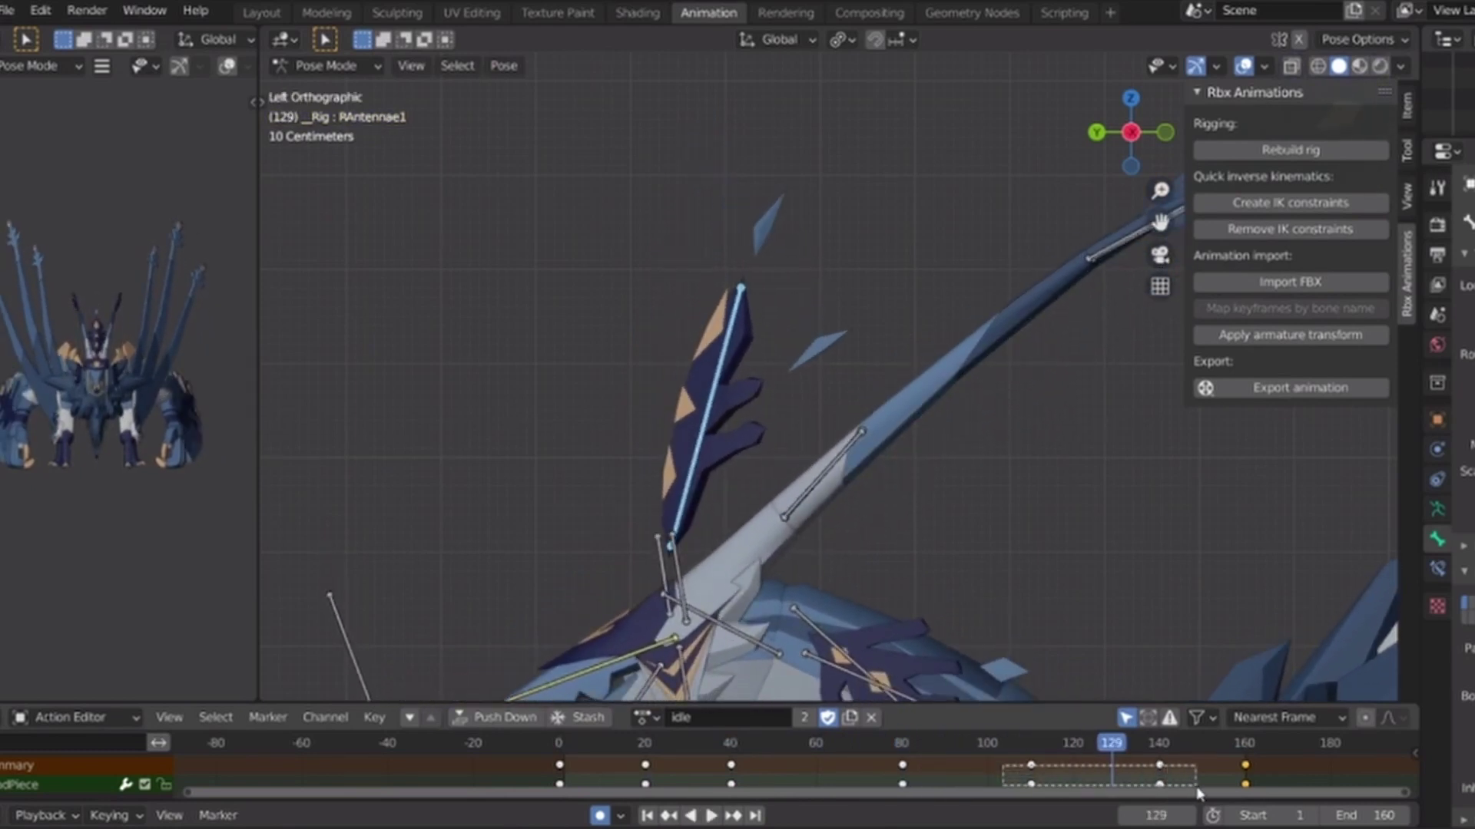
pyautogui.moveTo(1197, 794); pyautogui.dragTo(1196, 793)
pyautogui.press('g')
pyautogui.click(1067, 764)
pyautogui.click(888, 745)
pyautogui.press('space')
pyautogui.press('space')
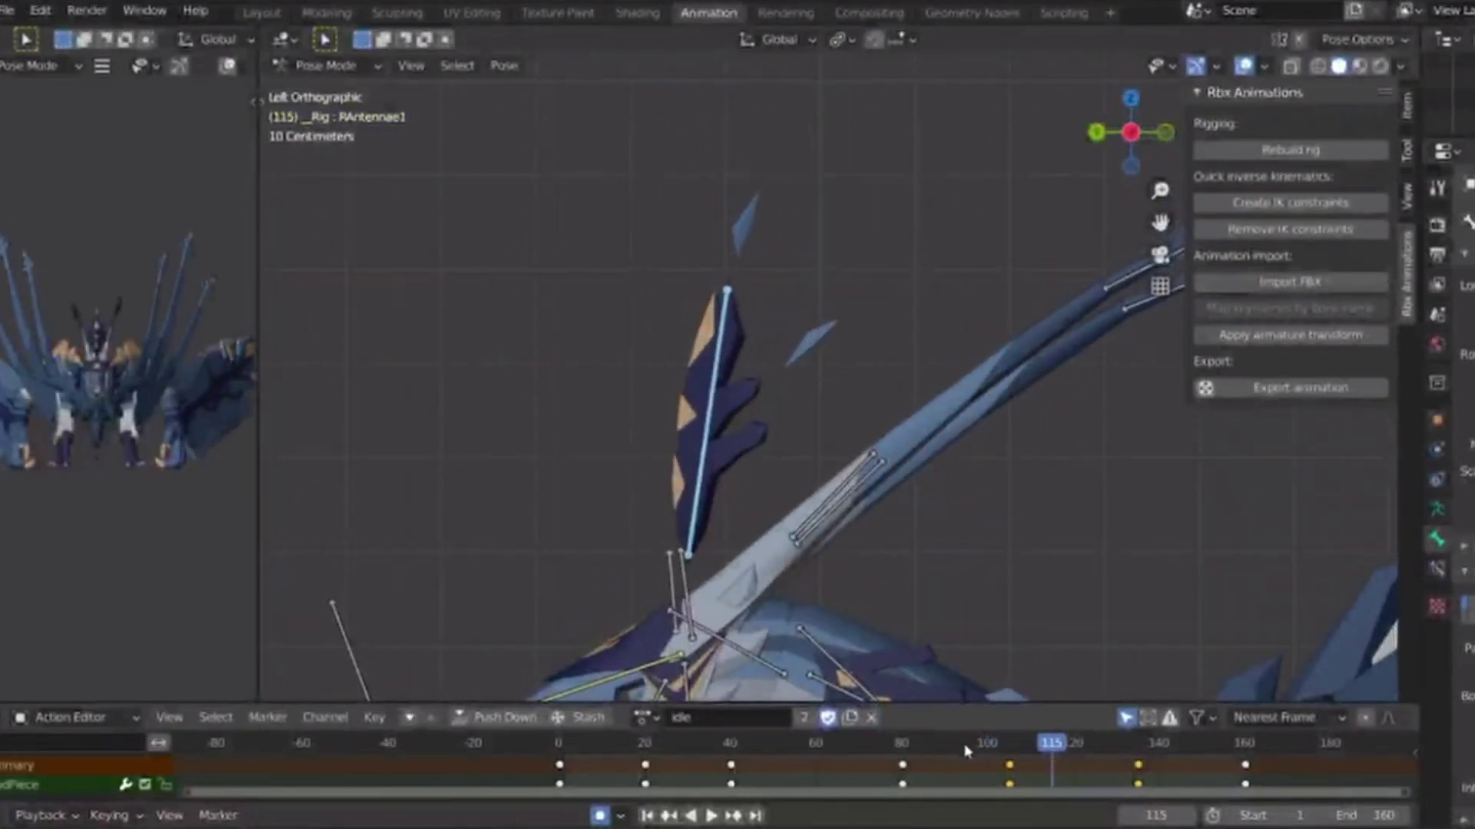
# Refine the head-piece bone's tilt at its frame 105 keyframe, checking the motion between adjustments.
pyautogui.press('r')
pyautogui.click(1053, 652)
pyautogui.moveTo(998, 742); pyautogui.dragTo(943, 745)
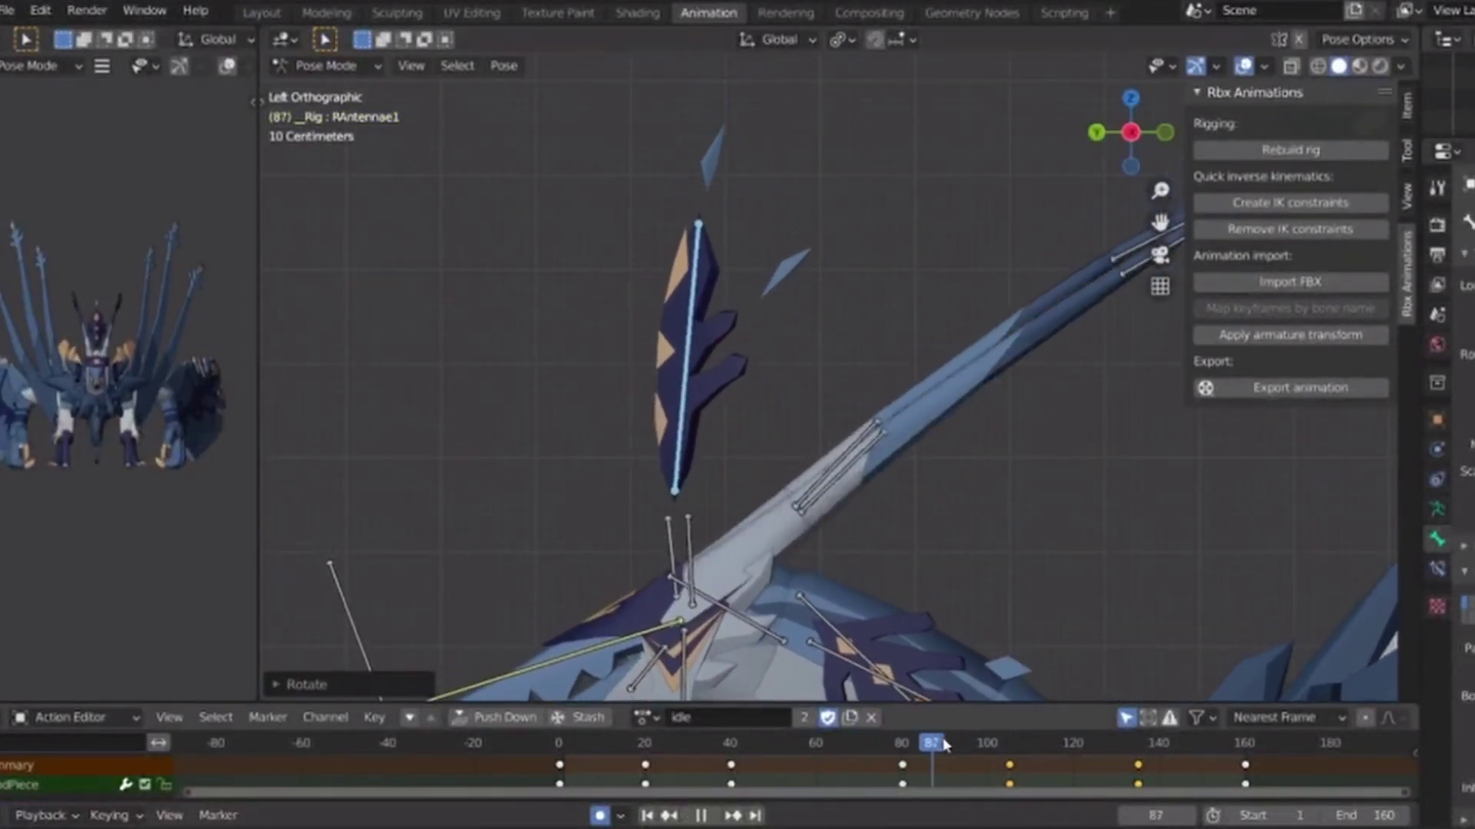
pyautogui.press('Escape')
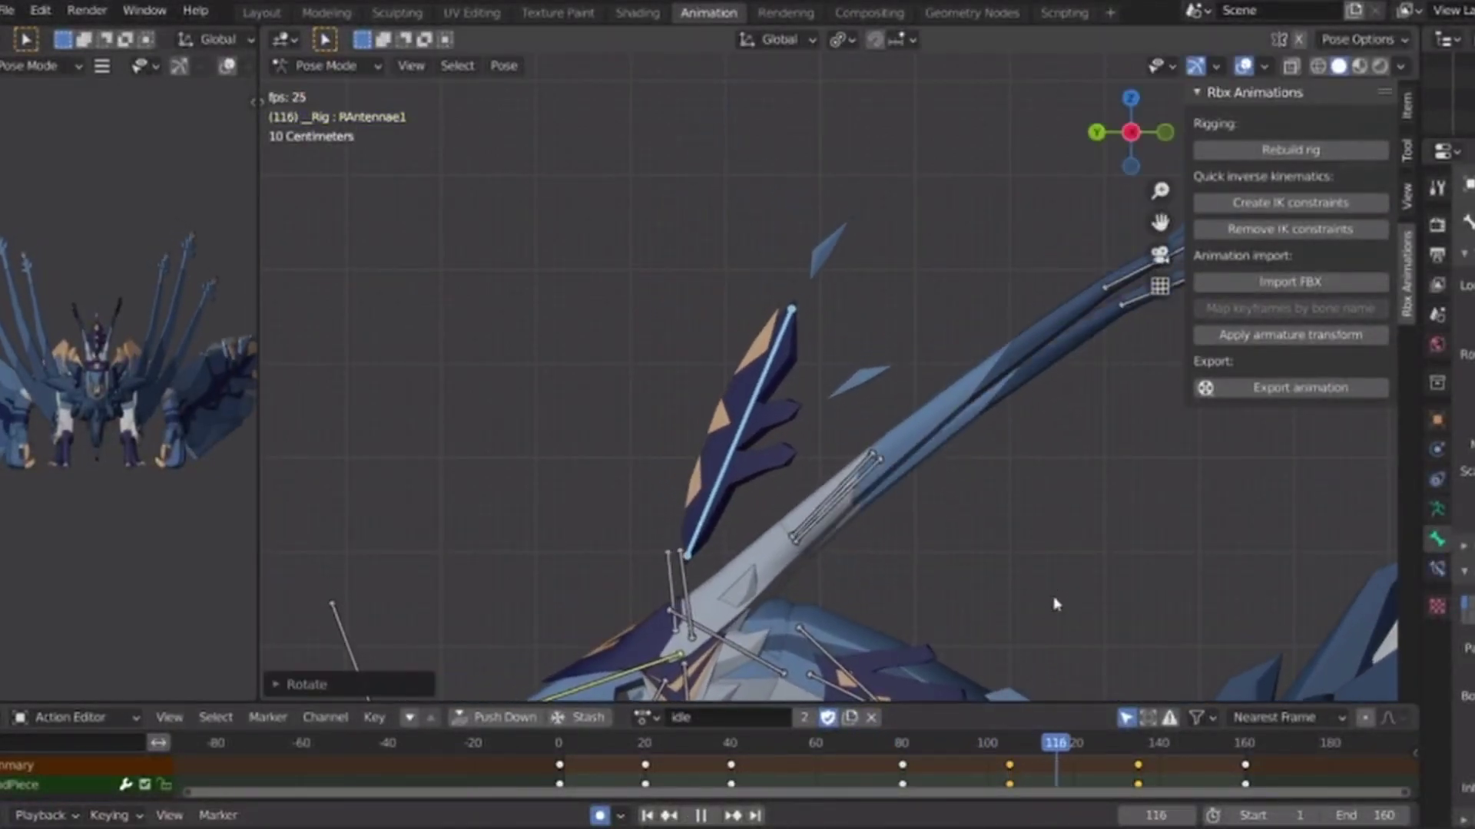
pyautogui.press('space')
pyautogui.press('r')
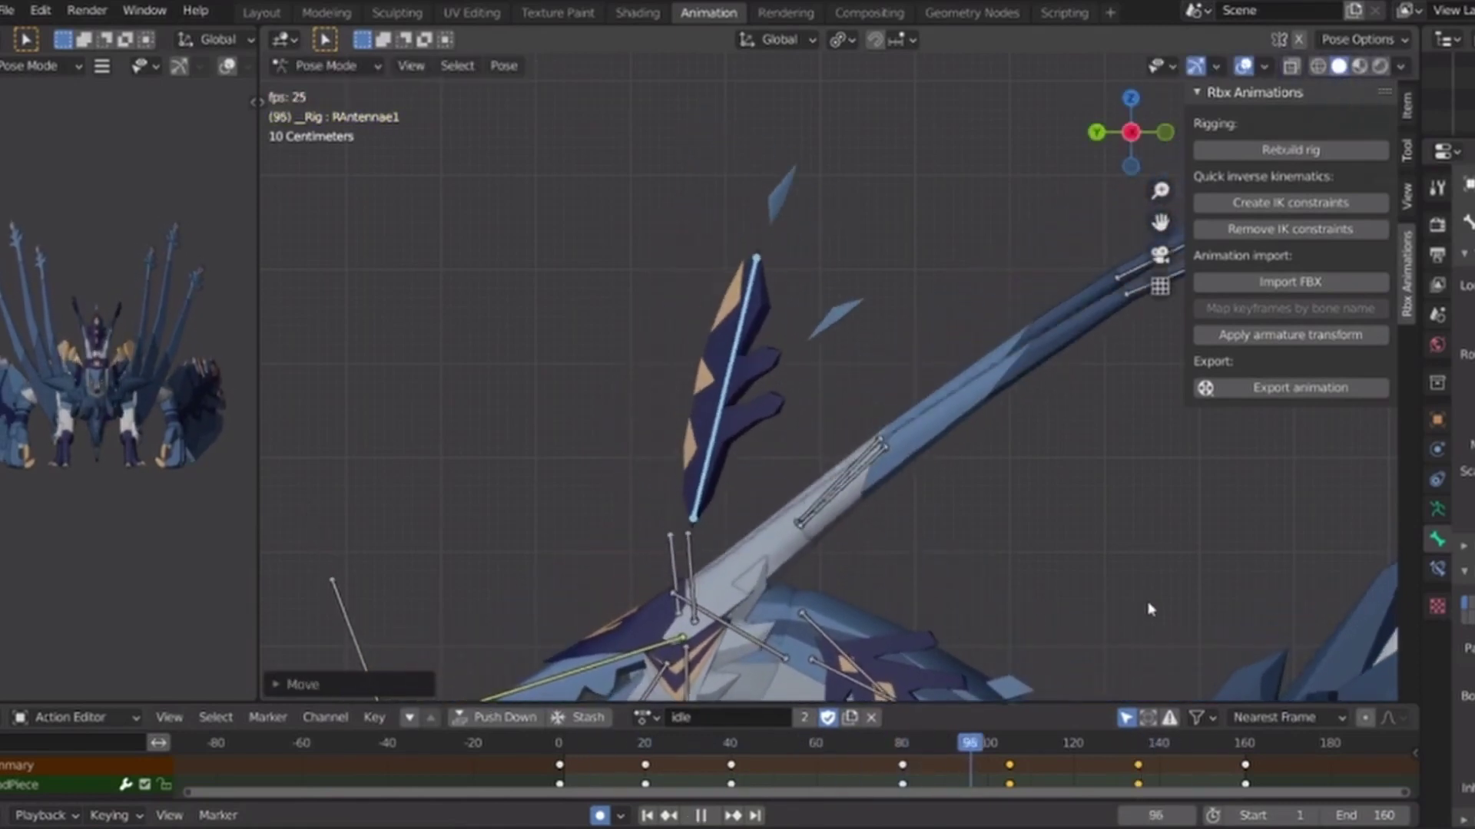
# Reposition the floating head-piece bone at its frame 135 keyframe in the side view.
pyautogui.press('space')
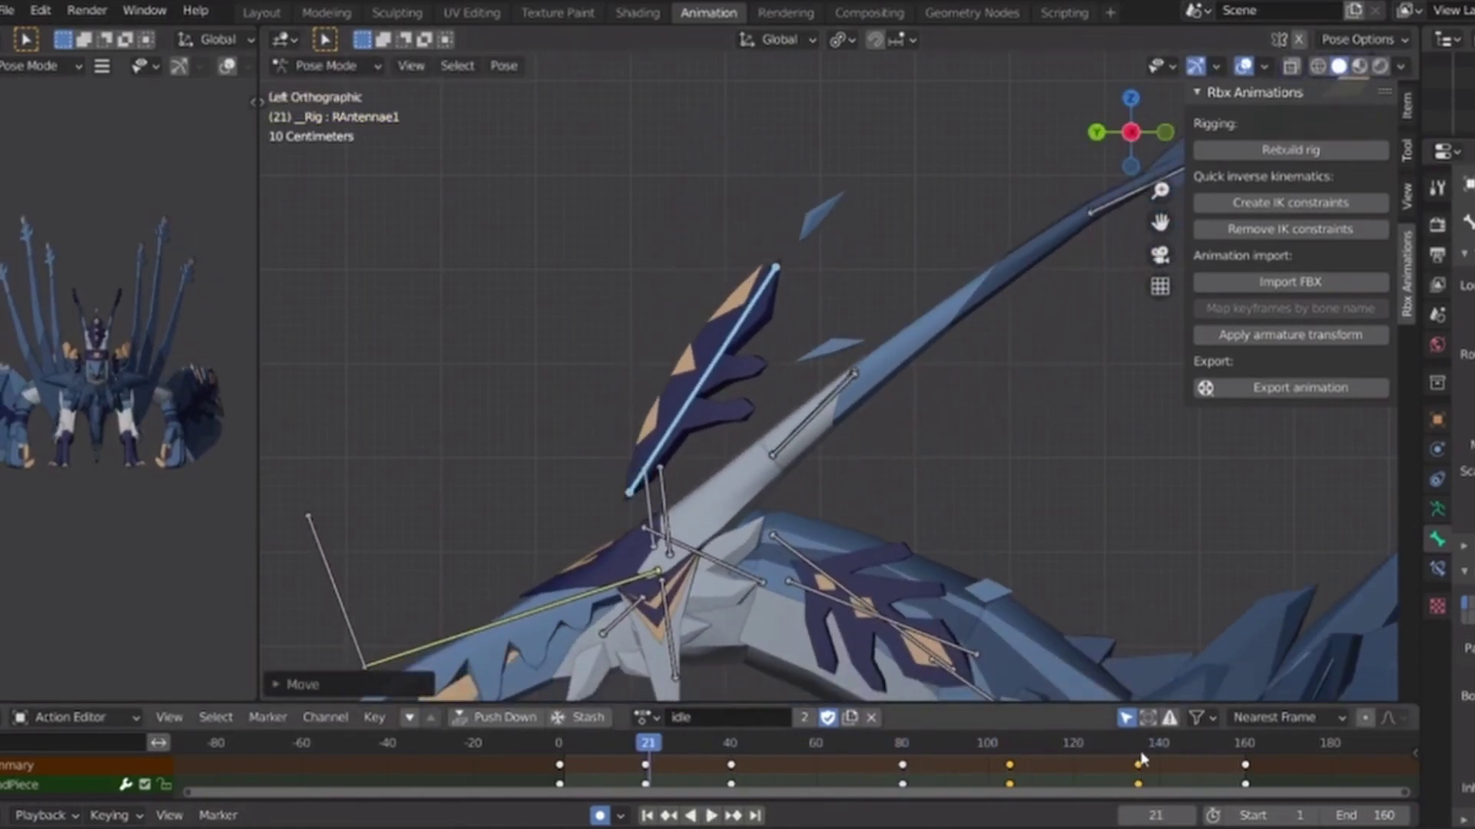
pyautogui.moveTo(1139, 746)
pyautogui.mouseDown()
pyautogui.moveTo(1235, 749)
pyautogui.moveTo(1138, 749)
pyautogui.mouseUp()
pyautogui.press('g')
pyautogui.click(1166, 625)
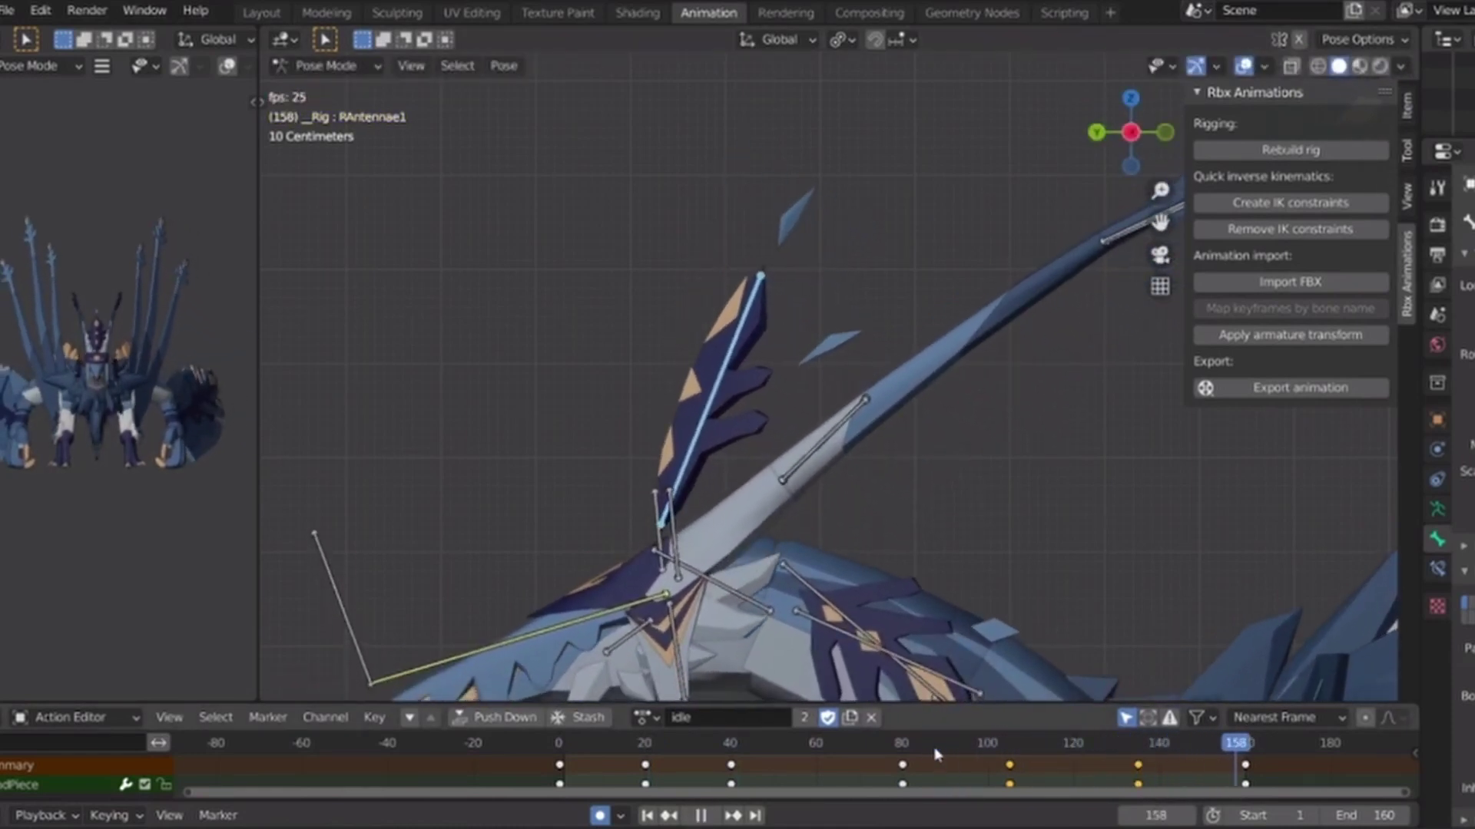
# Tilt the head-piece bone sideways at frame 20, working in the back view.
pyautogui.click(1097, 132)
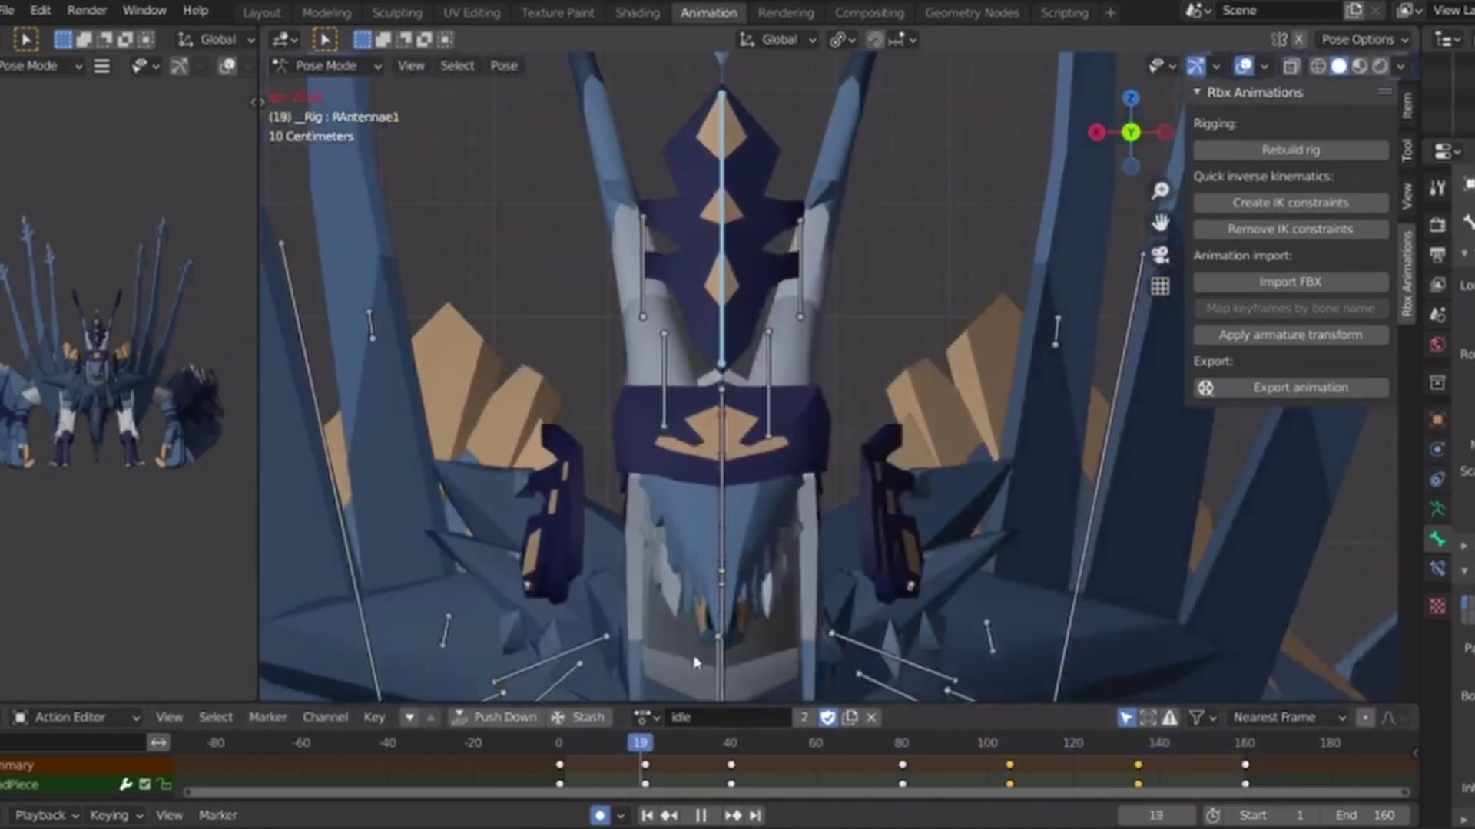
pyautogui.click(558, 742)
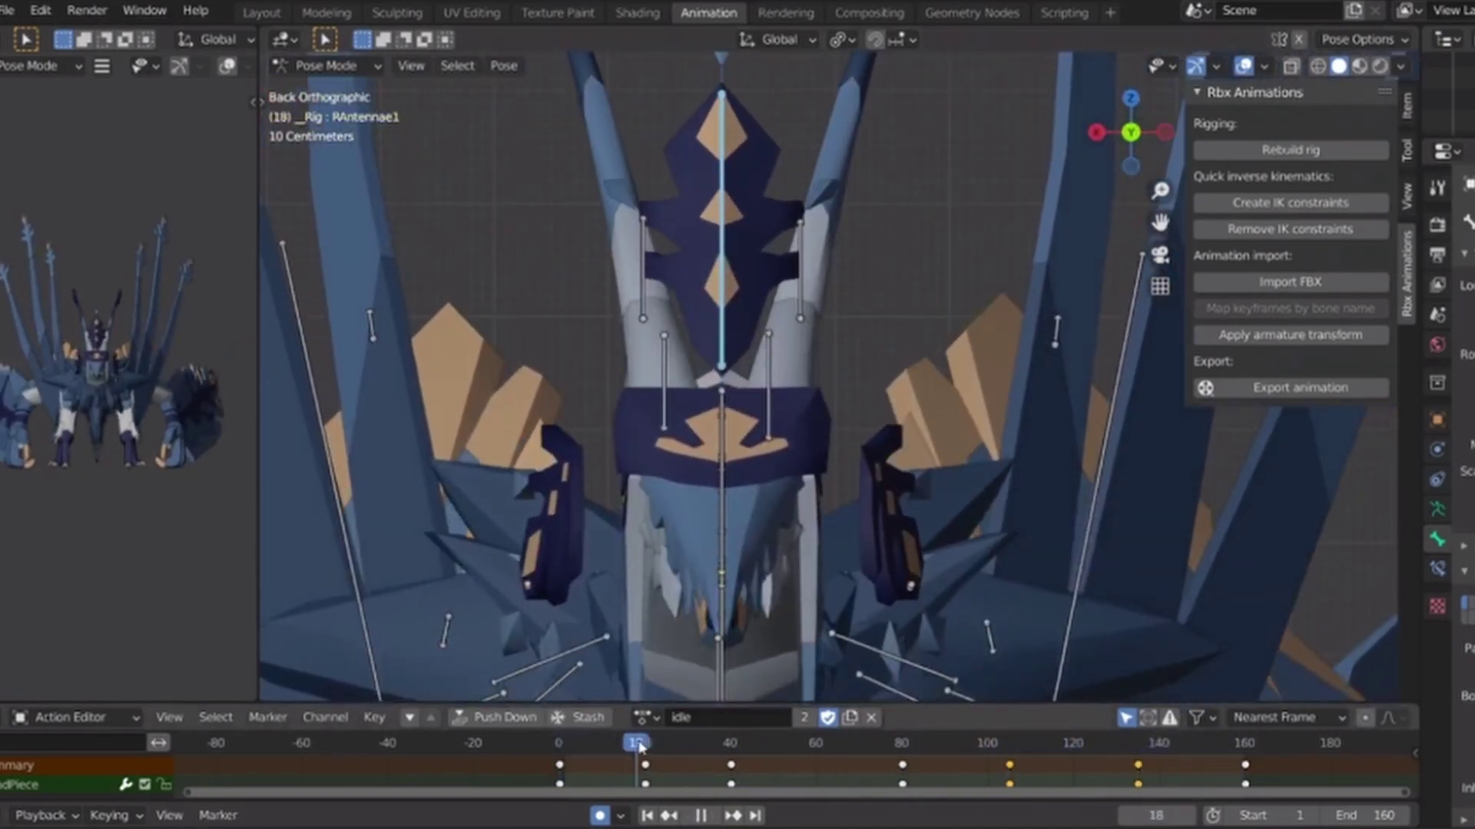
pyautogui.press('space')
pyautogui.click(784, 656)
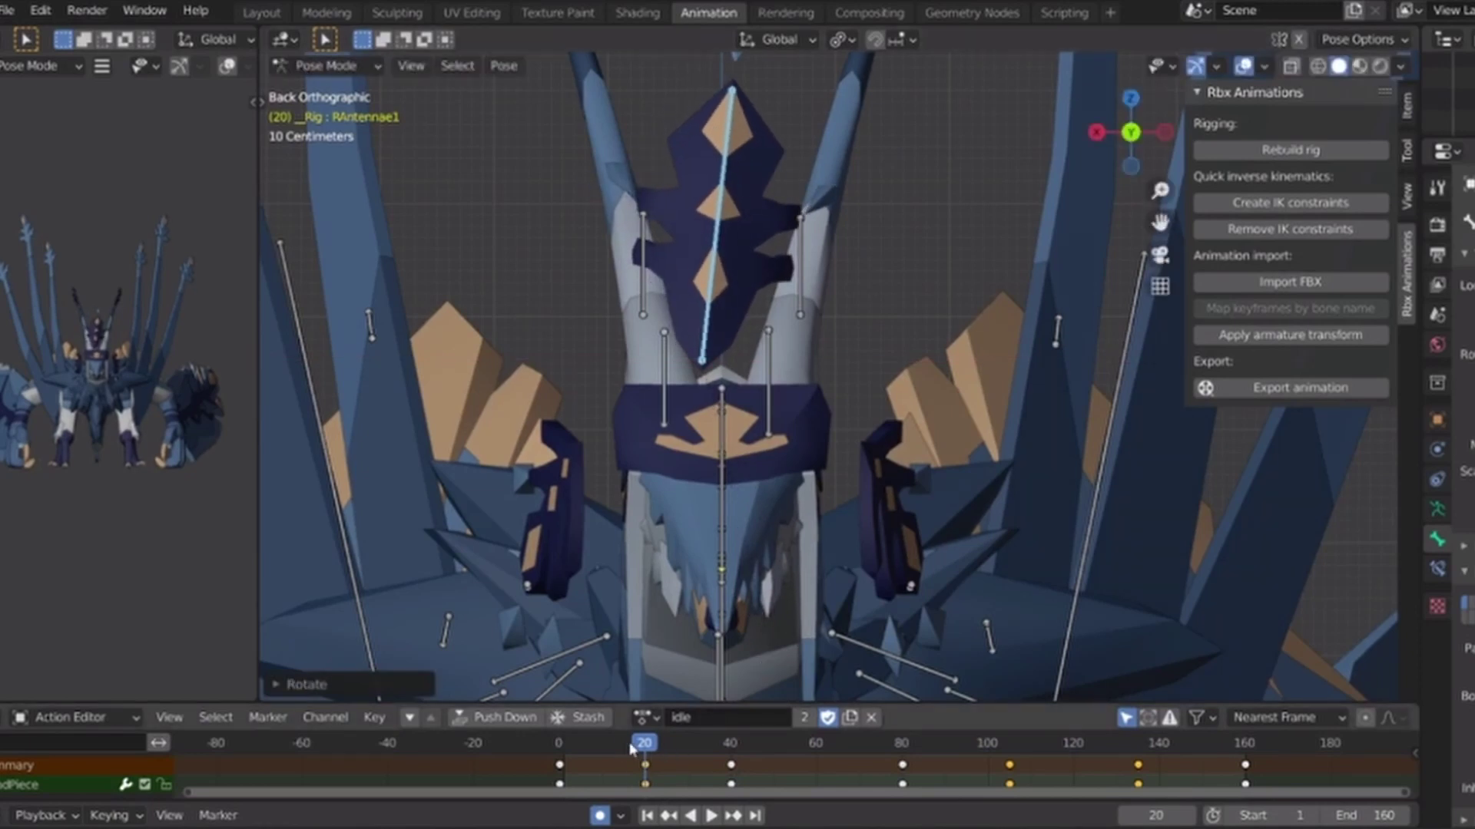
# Shift the head-piece bone sideways at its frame 40 keyframe.
pyautogui.moveTo(633, 744); pyautogui.dragTo(727, 784)
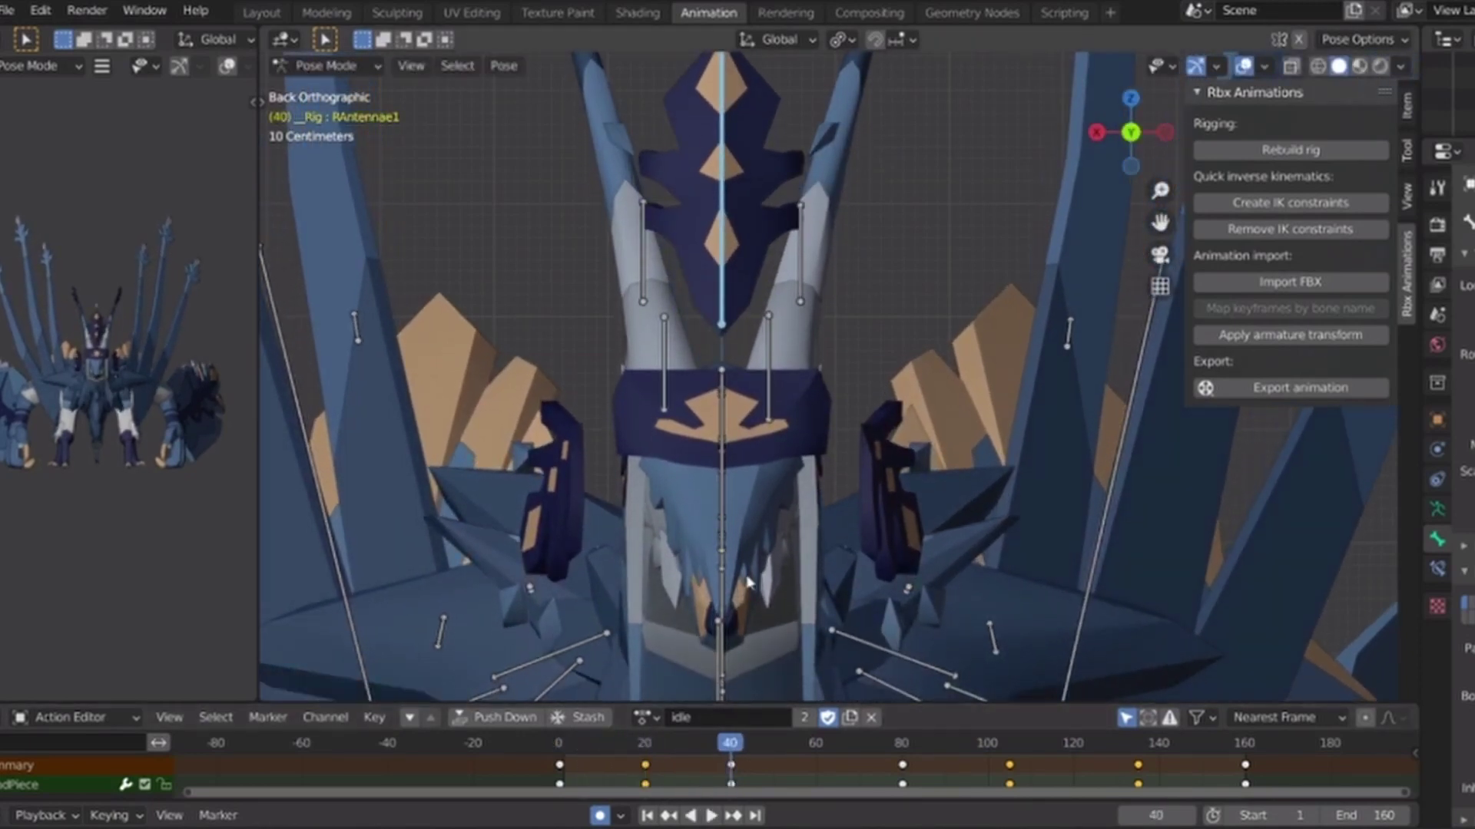
pyautogui.press('g')
pyautogui.click(720, 586)
pyautogui.keyDown('shift'); pyautogui.moveTo(720, 586); pyautogui.dragTo(729, 694, button='middle'); pyautogui.keyUp('shift')
# Keyframe a sideways pose for the head-piece bone at frame 80 and adjust its tilt on the keyframes that follow.
pyautogui.moveTo(729, 746); pyautogui.dragTo(579, 745)
pyautogui.press('space')
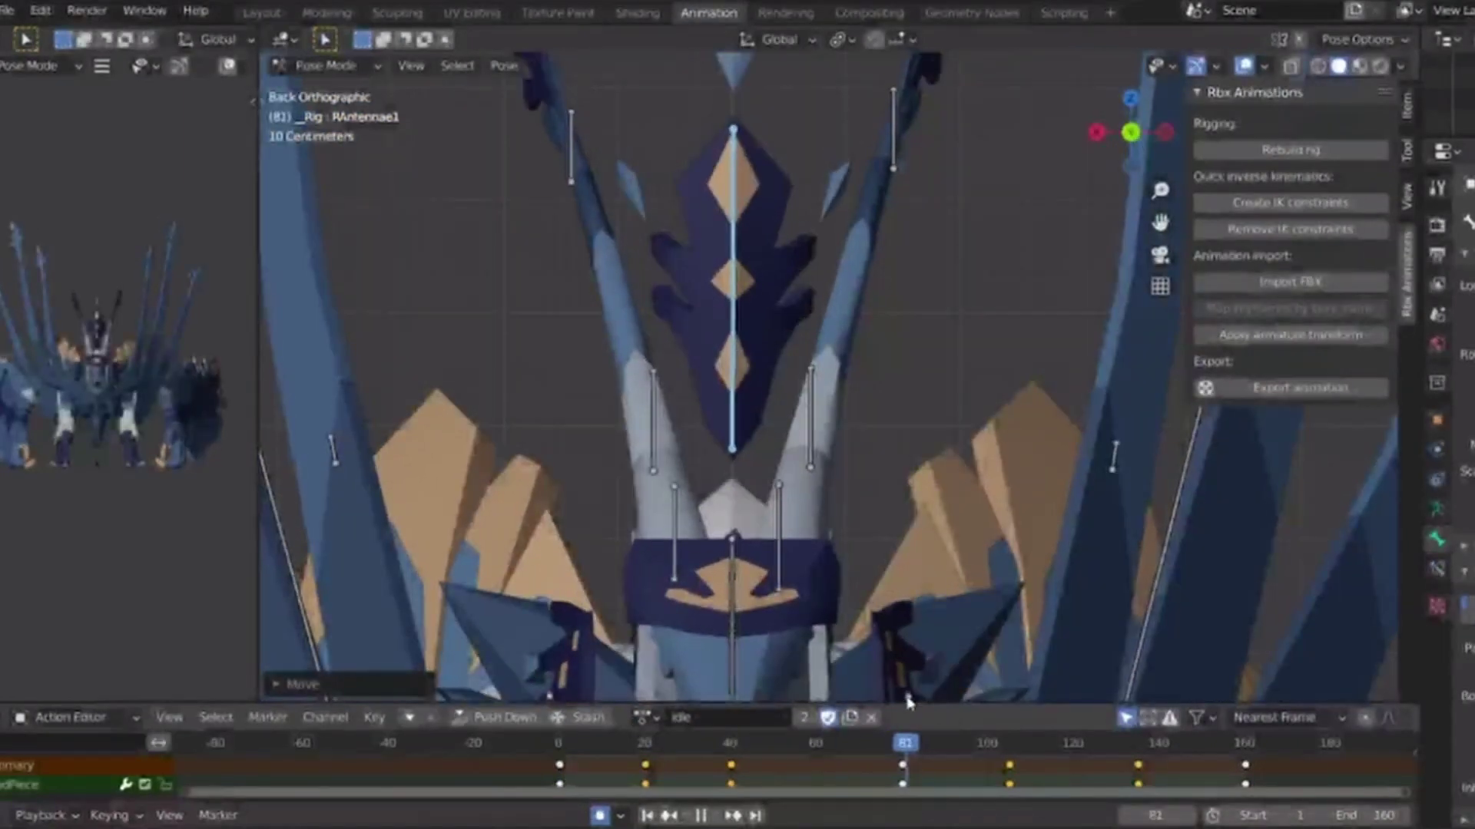
pyautogui.press('r')
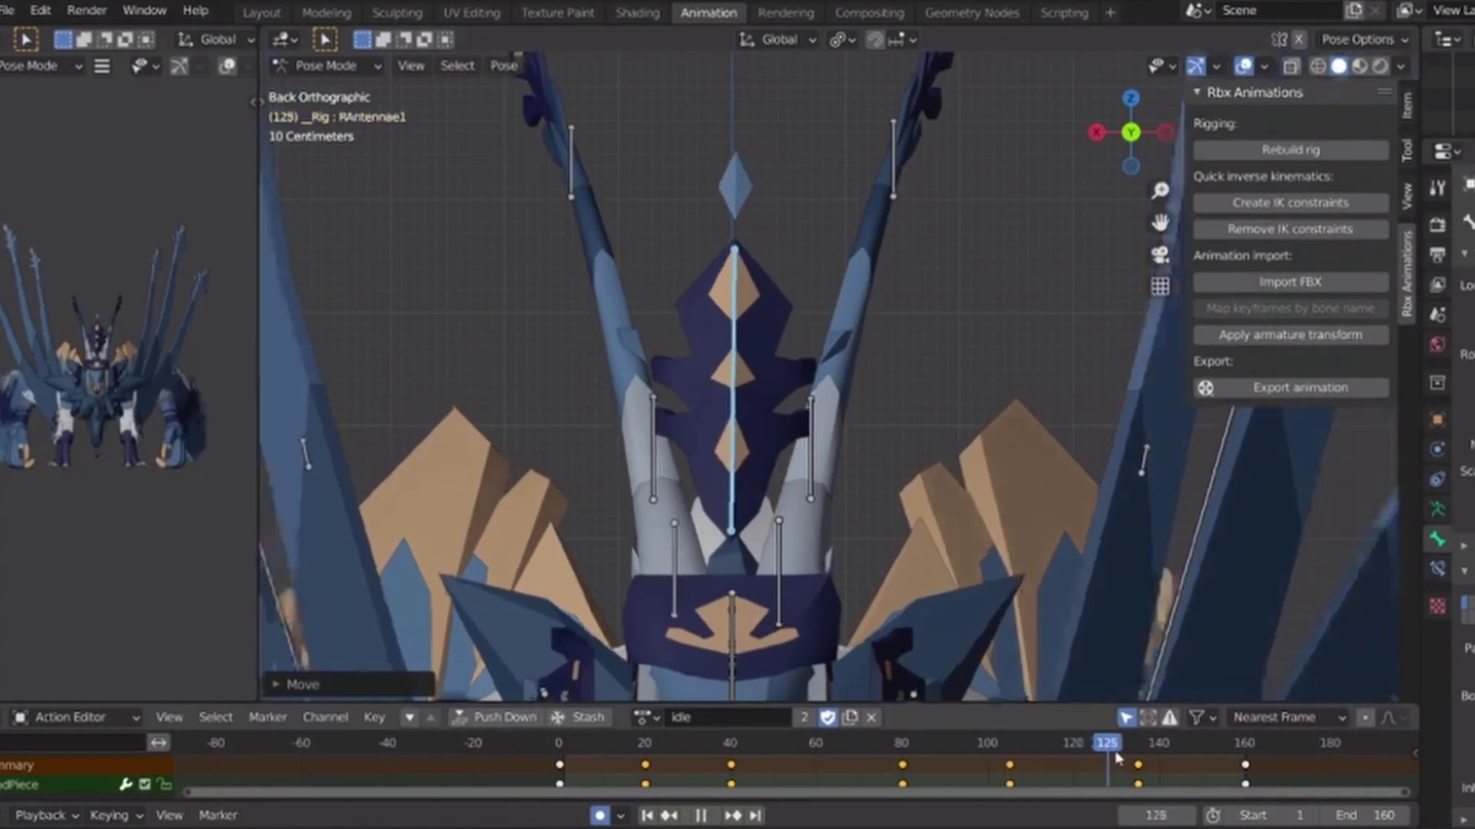
pyautogui.press('space')
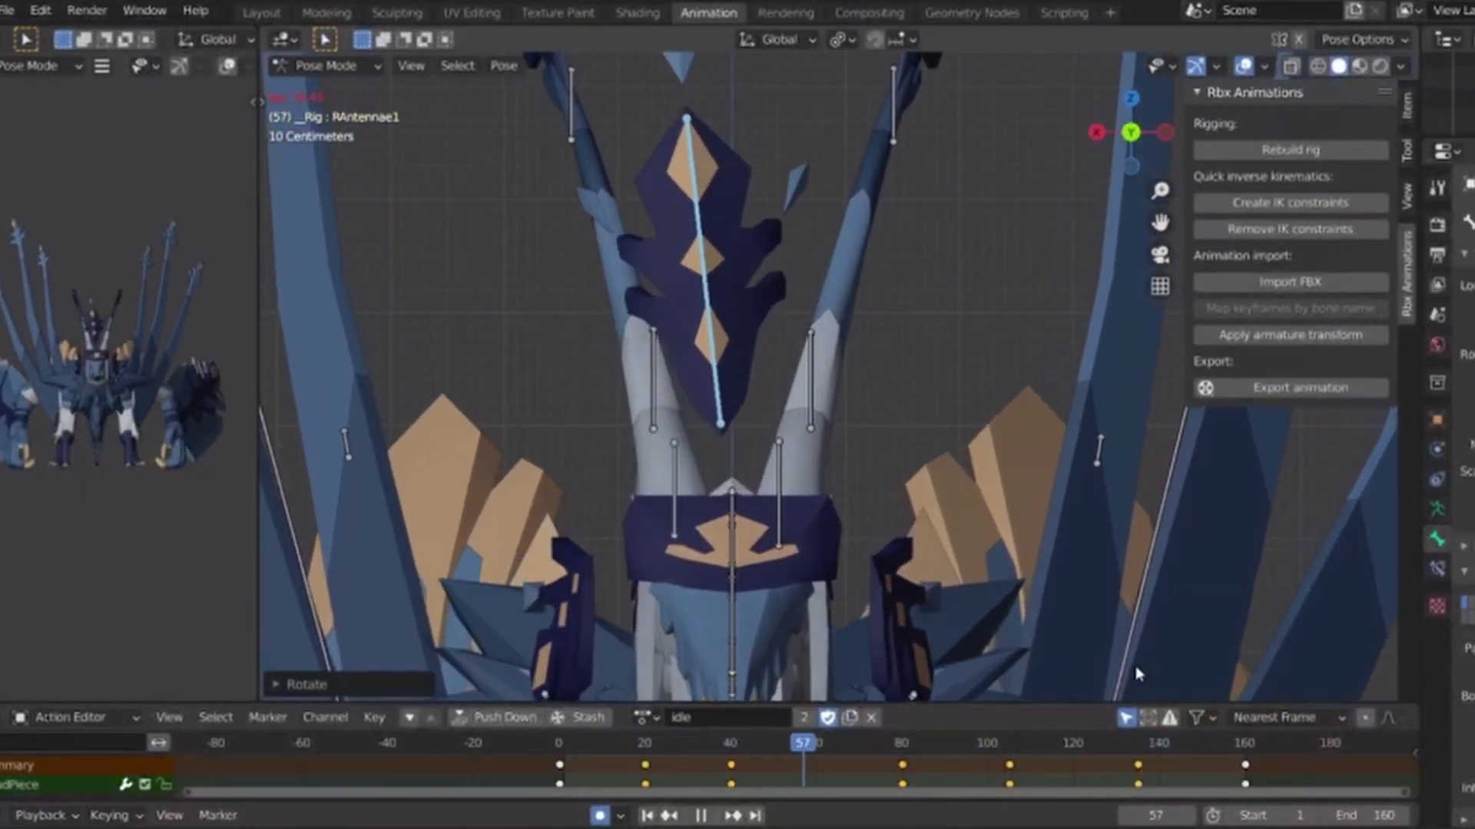
# Rotate the head-piece bone at frame 60 and move it about -0.038 m along global X.
pyautogui.click(701, 745)
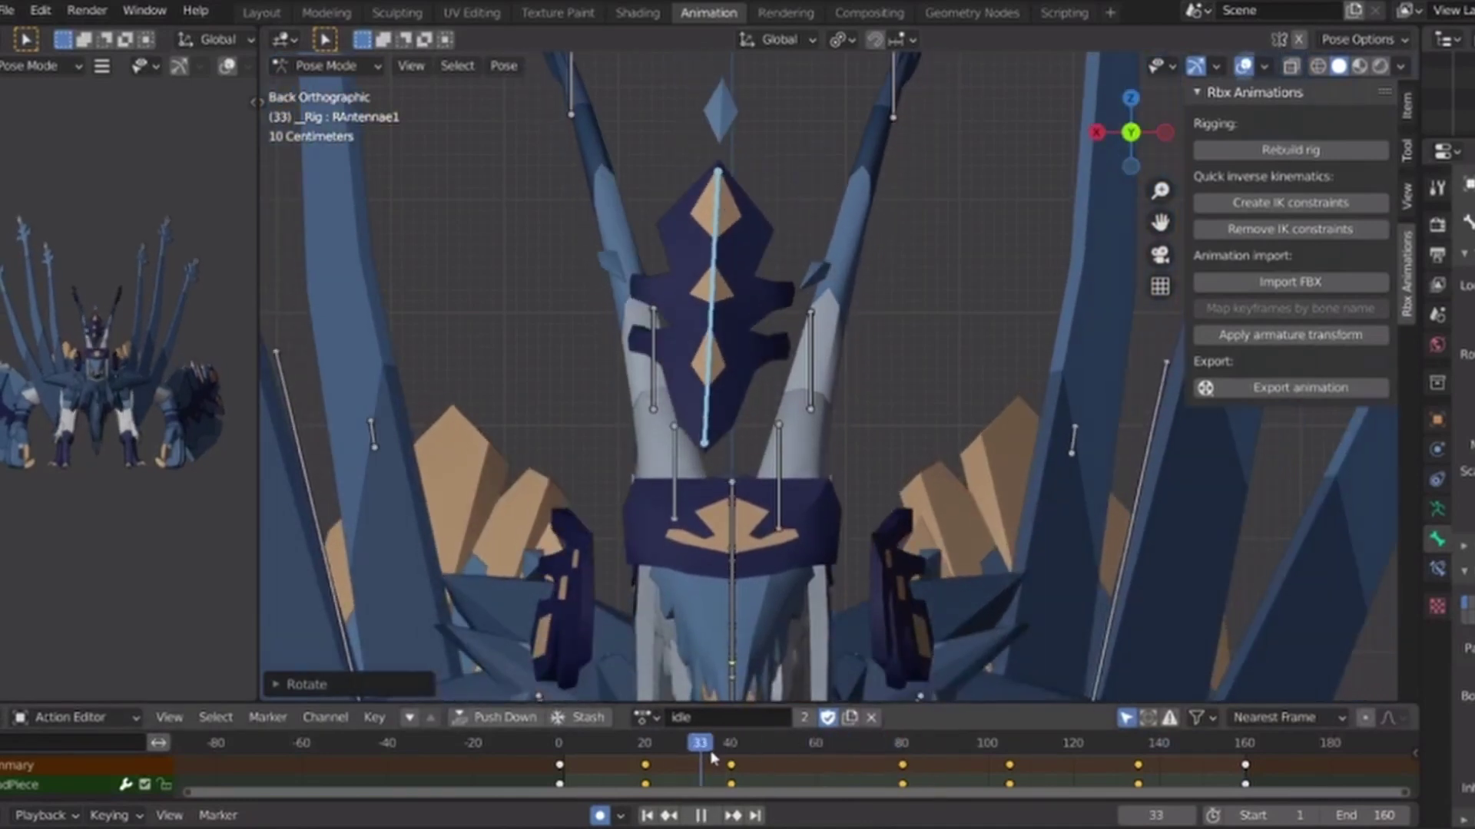
pyautogui.press('space')
pyautogui.press('r')
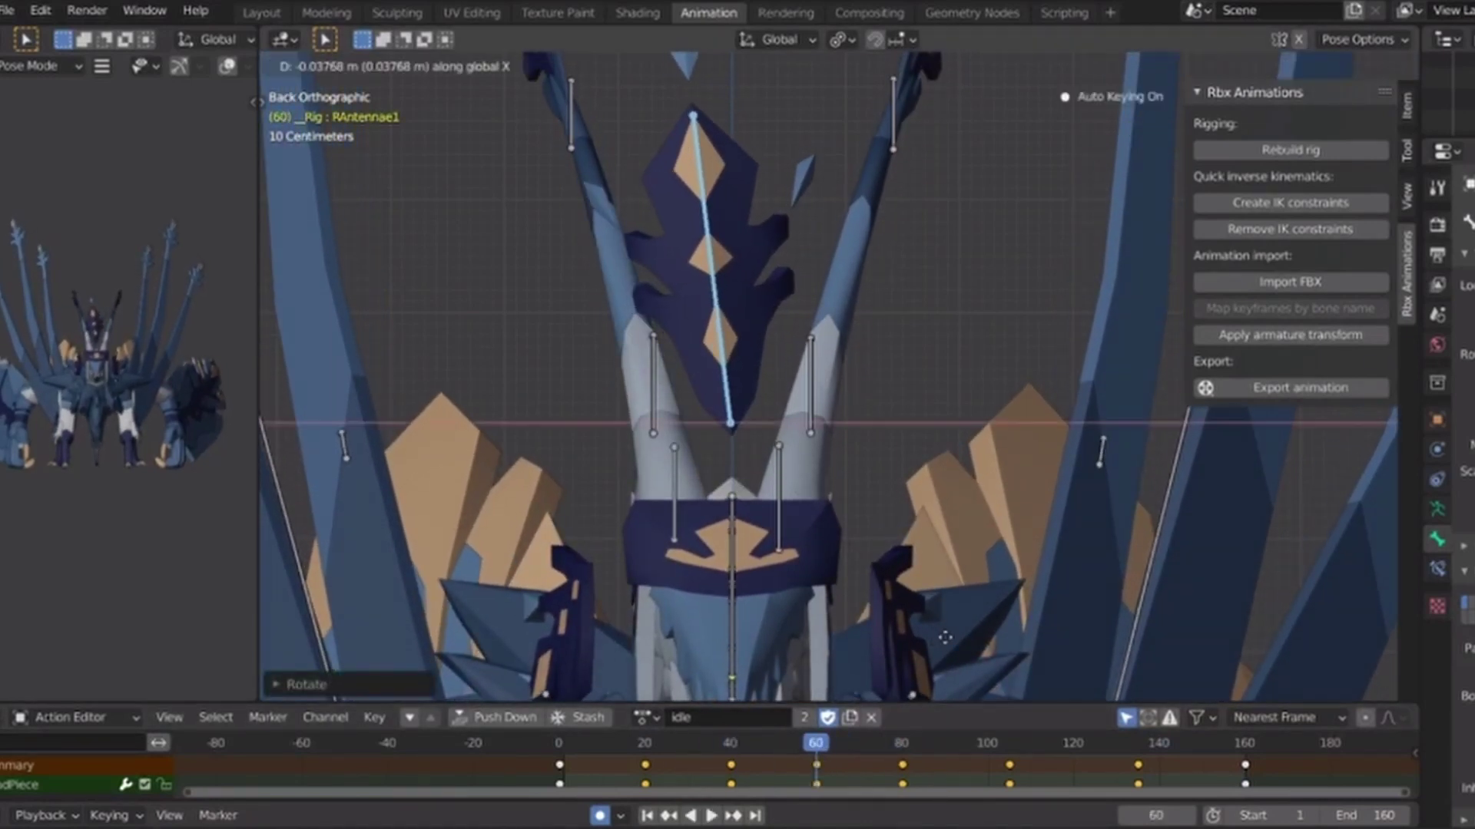
pyautogui.click(945, 637)
# Fine-tune the head-piece bone's tilt while checking the frames around frame 60, and deselect its keyframes.
pyautogui.moveTo(823, 745); pyautogui.dragTo(363, 767)
pyautogui.press('r')
pyautogui.click(926, 652)
pyautogui.click(364, 766)
# Play back the looping animation and examine the head piece's sway from the back and from an angled view.
pyautogui.press('space')
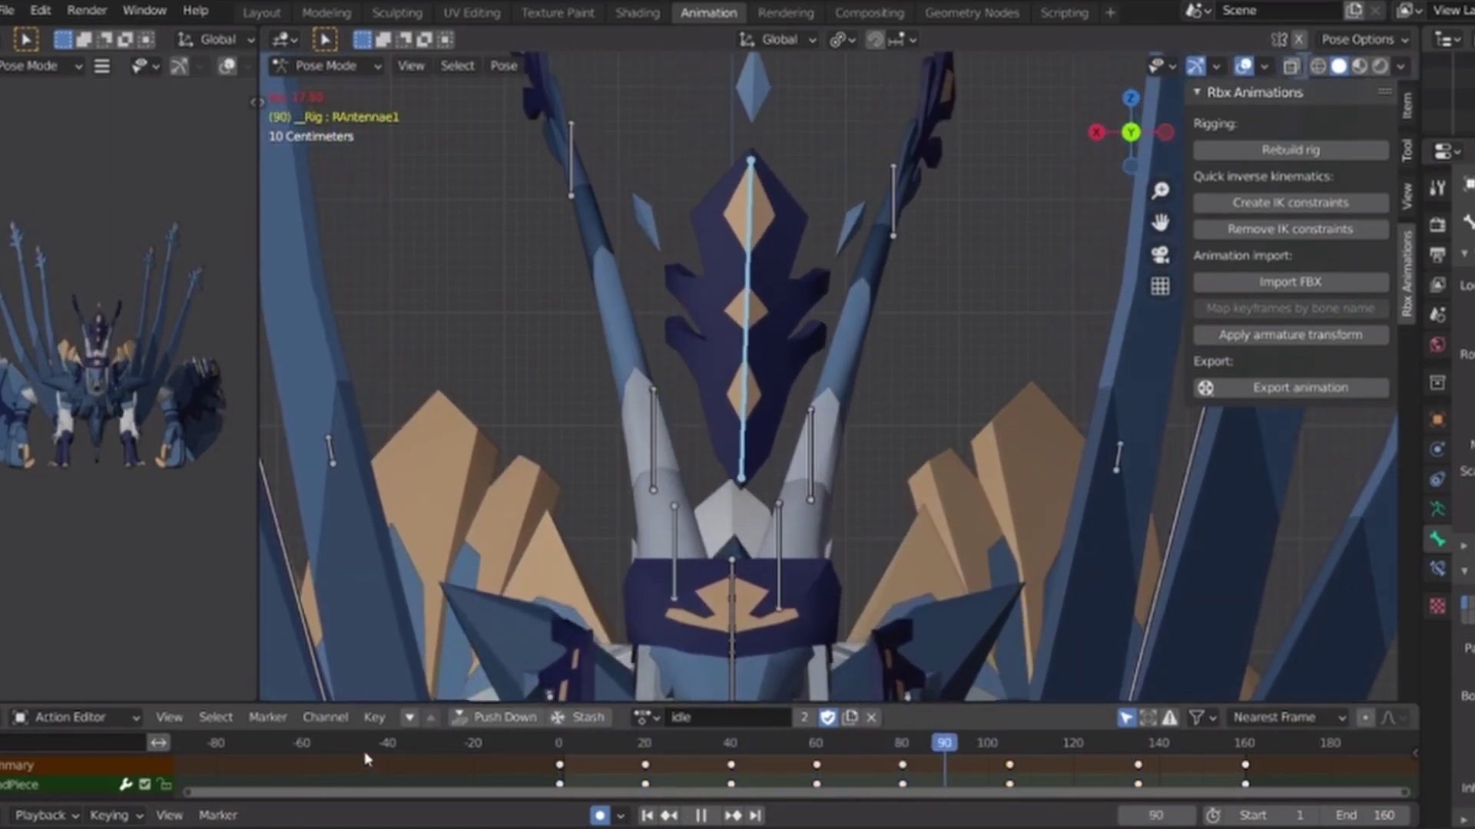
pyautogui.press('space')
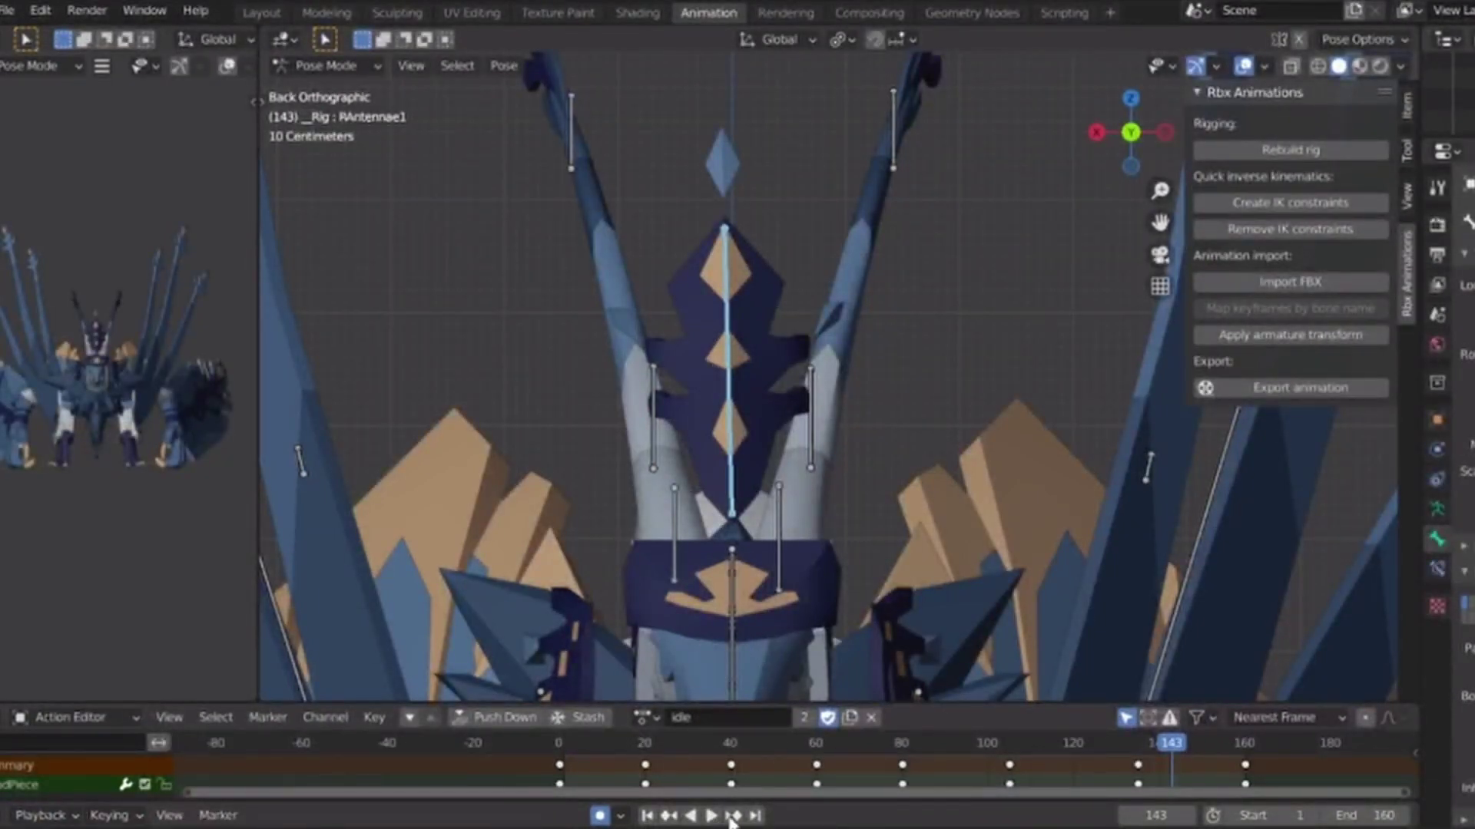
pyautogui.scroll(-3, 864, 618)
pyautogui.press('space')
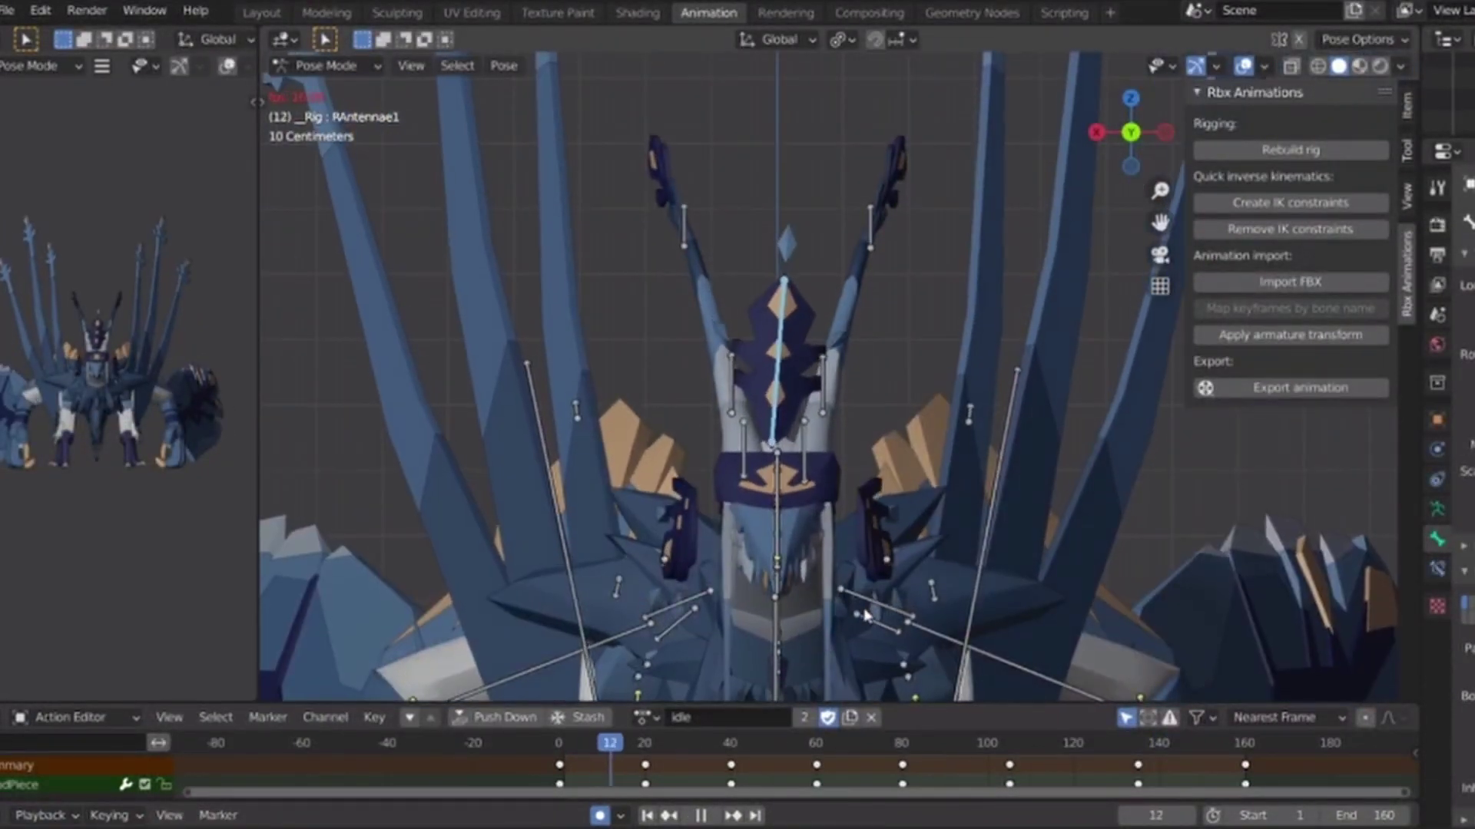
pyautogui.press('space')
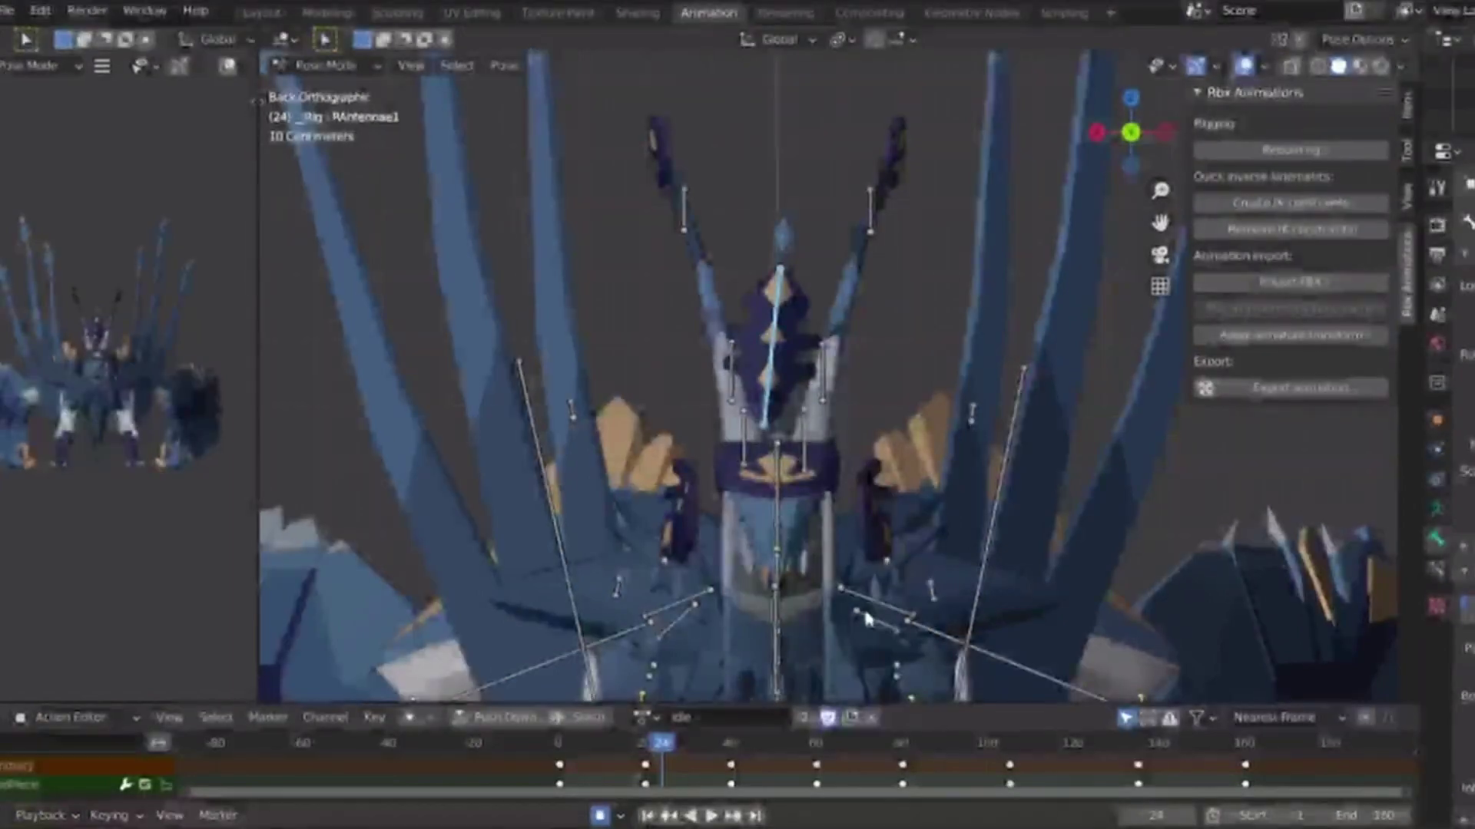
pyautogui.press('space')
pyautogui.scroll(-1, 828, 527)
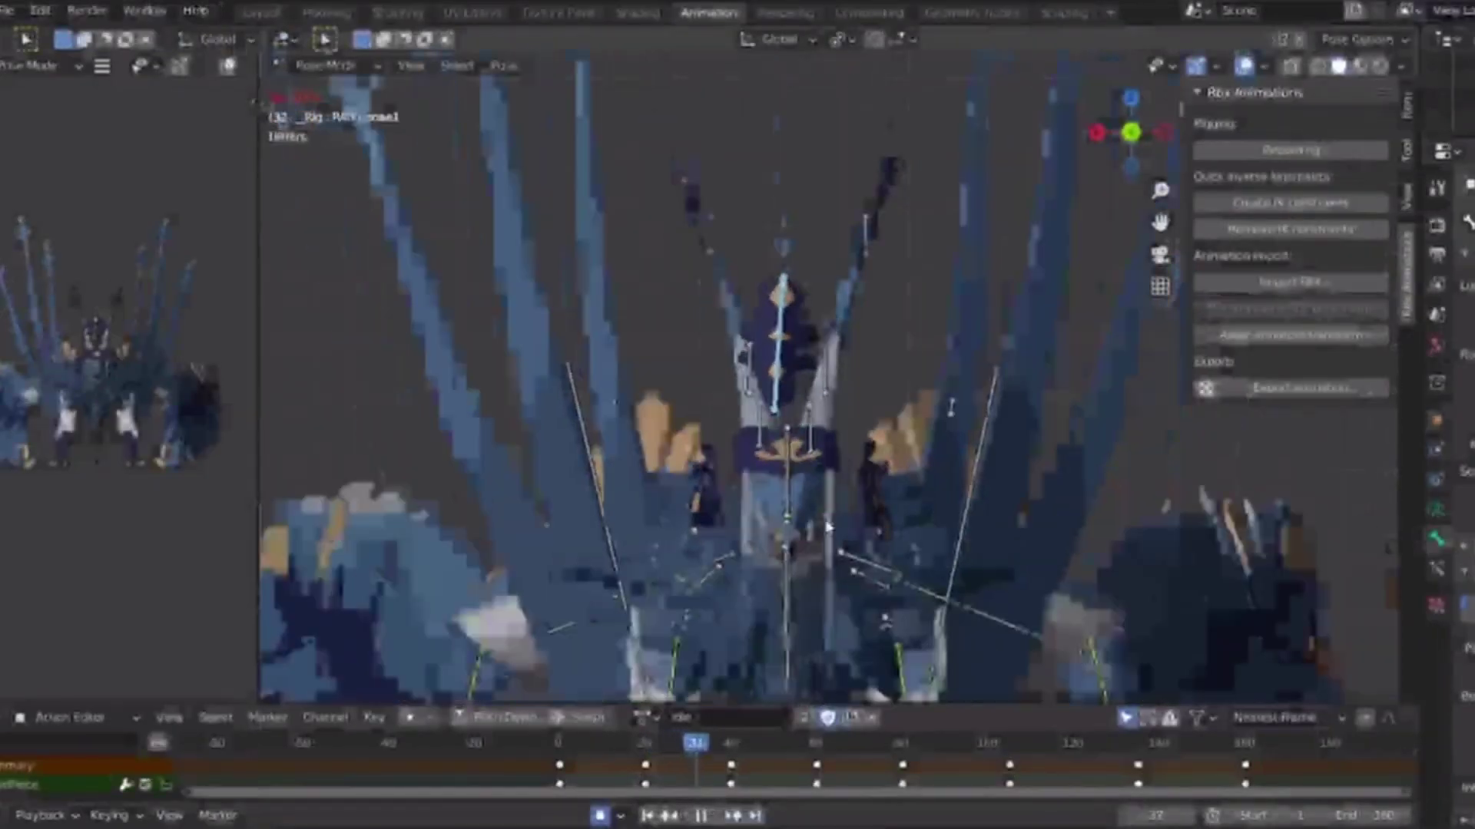
pyautogui.moveTo(828, 526); pyautogui.dragTo(706, 545, button='middle')
pyautogui.scroll(-1, 865, 619)
pyautogui.press('space')
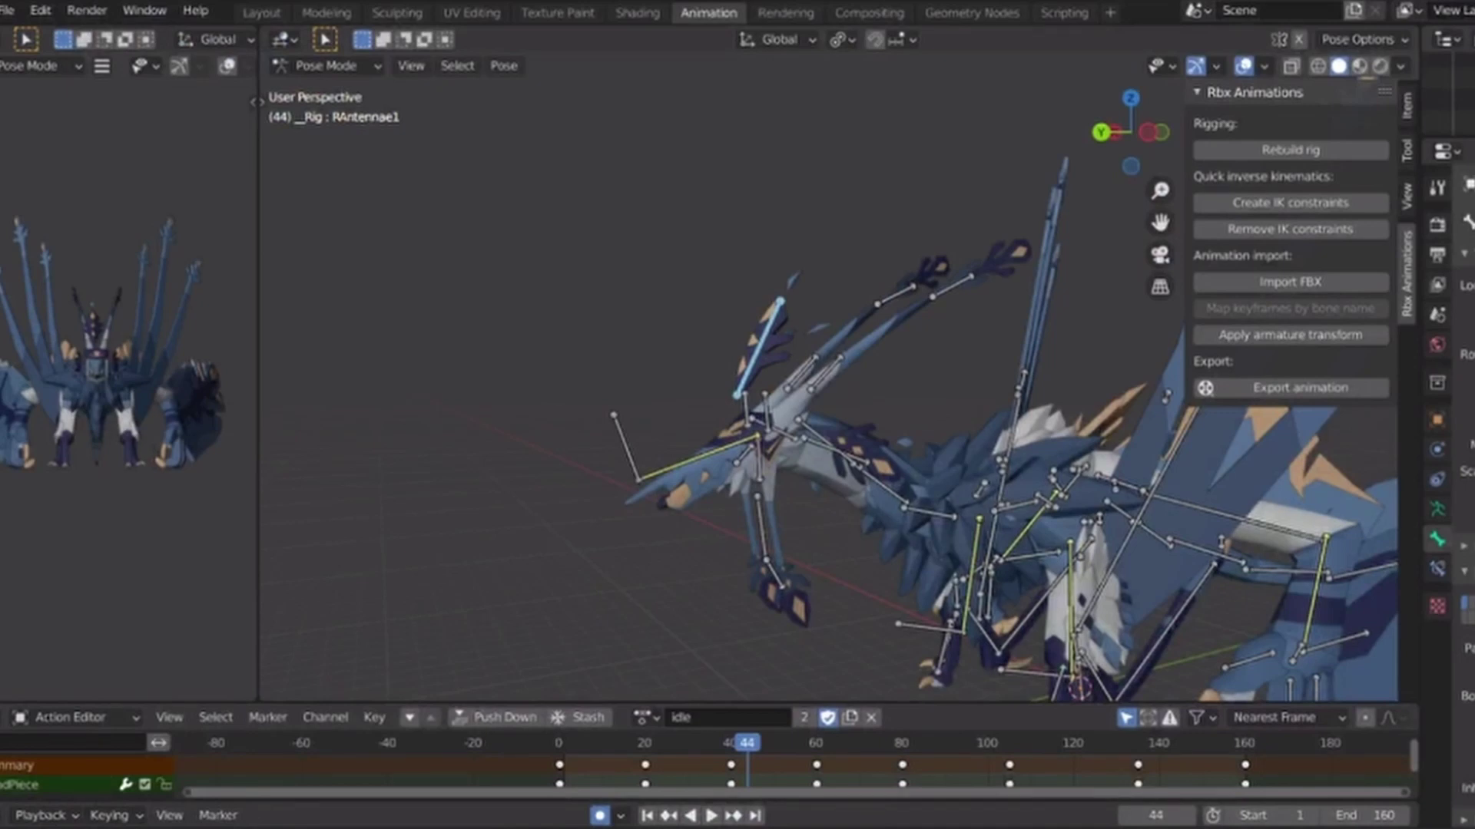
# Review the whole idle animation from the side and the back with no bone selected.
pyautogui.click(1150, 132)
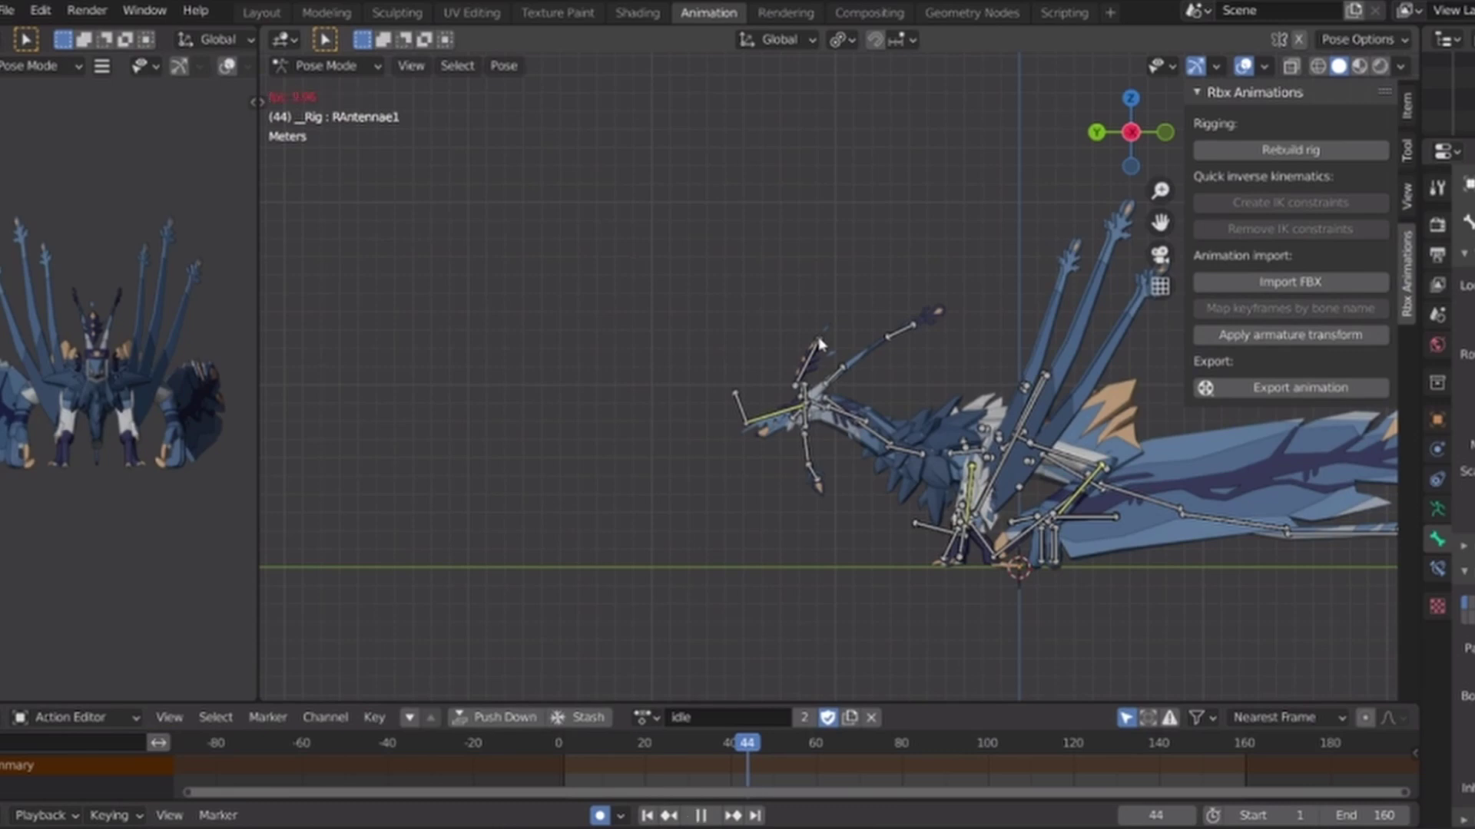
pyautogui.scroll(4, 760, 367)
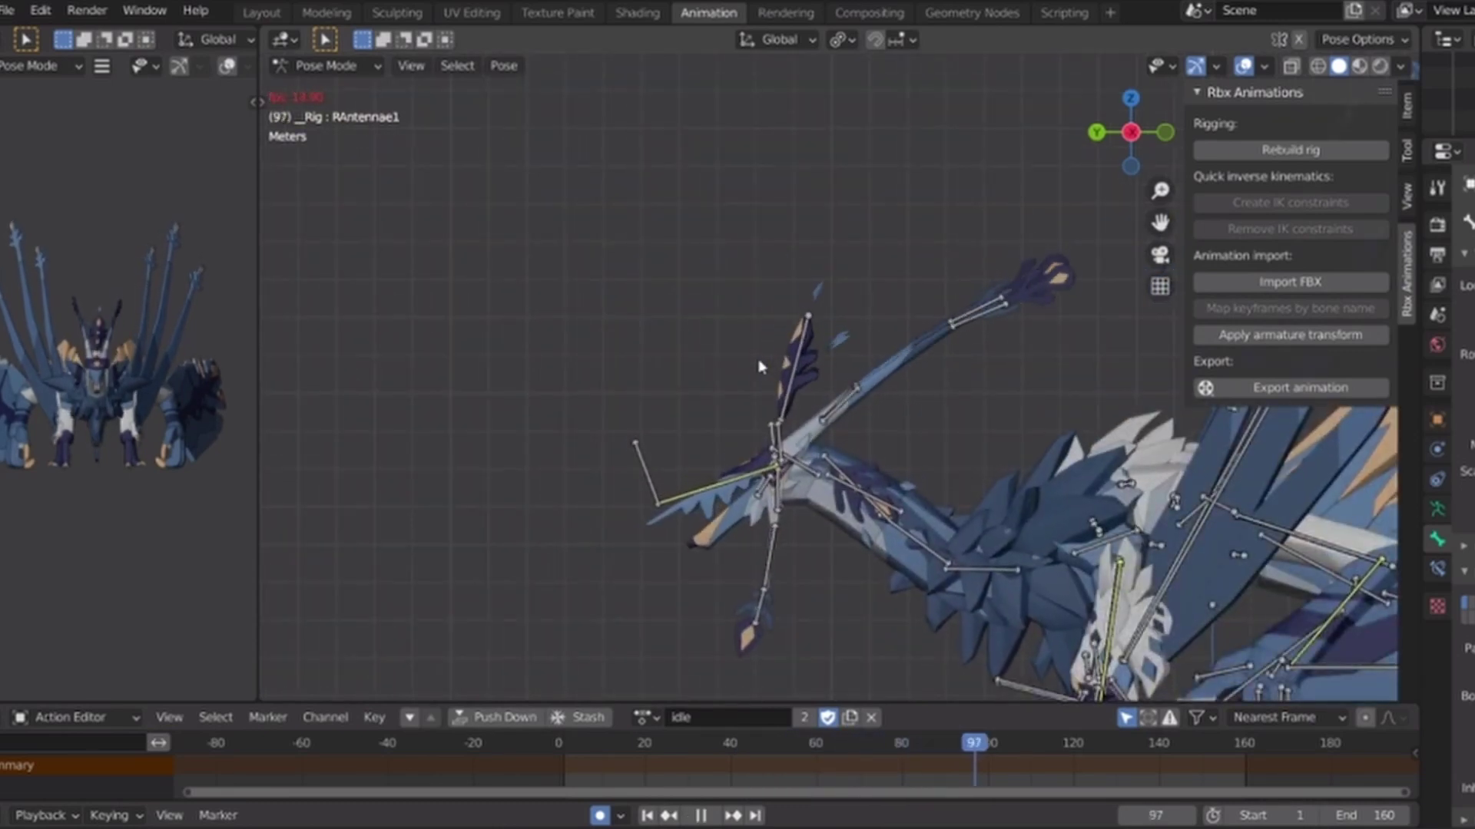
pyautogui.press('space')
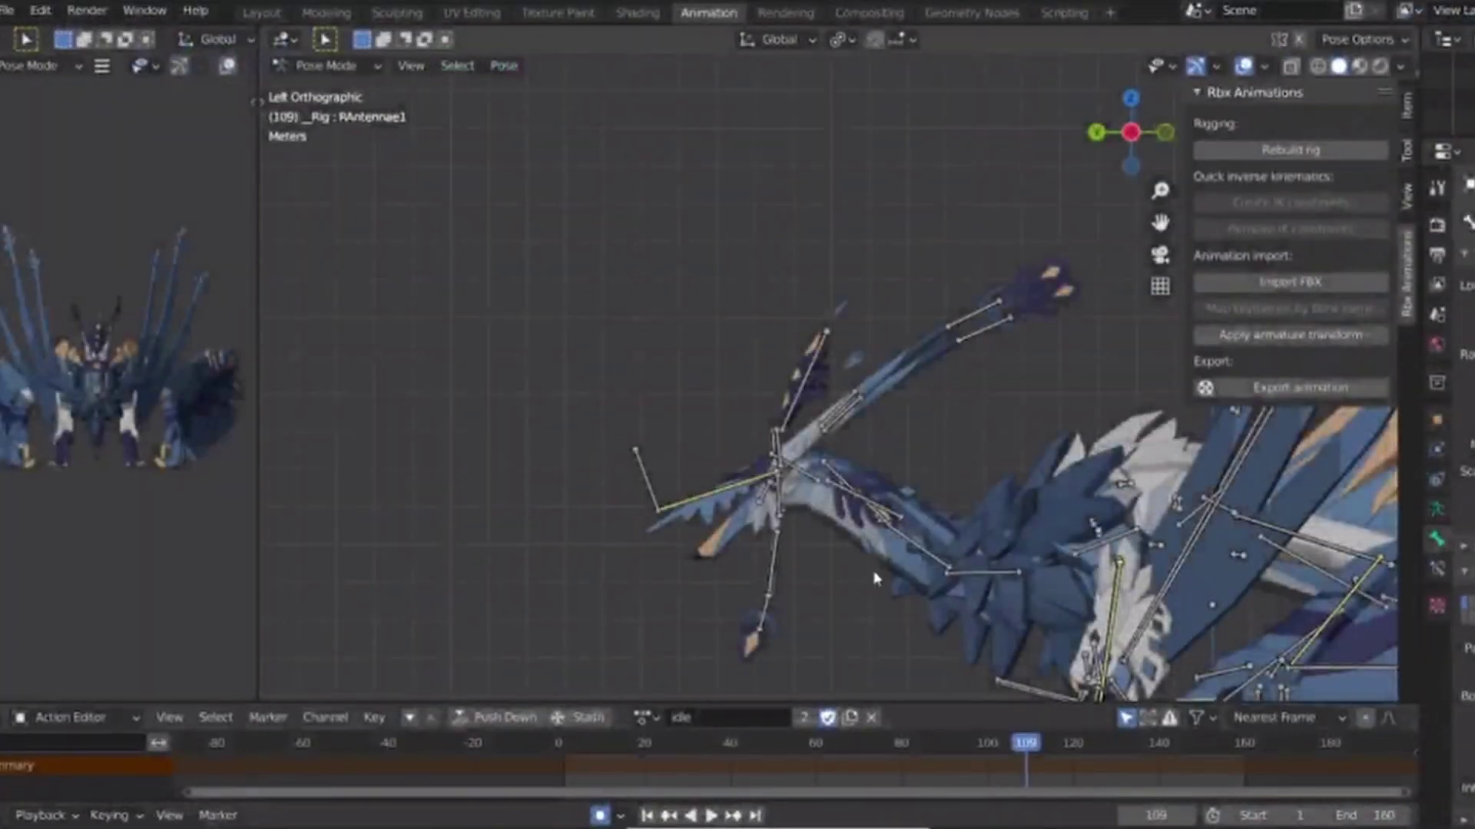
pyautogui.press('space')
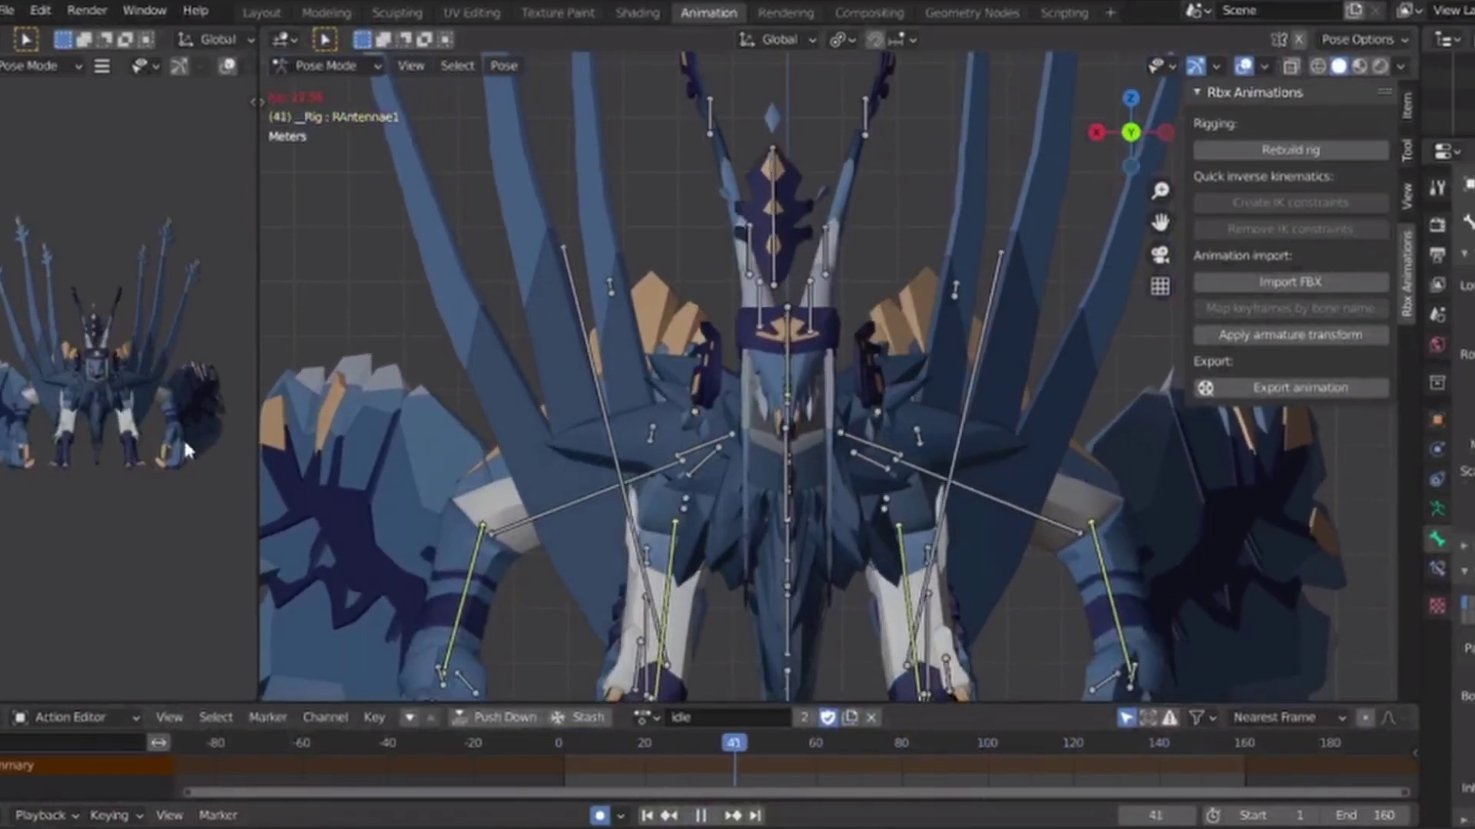
pyautogui.click(1163, 135)
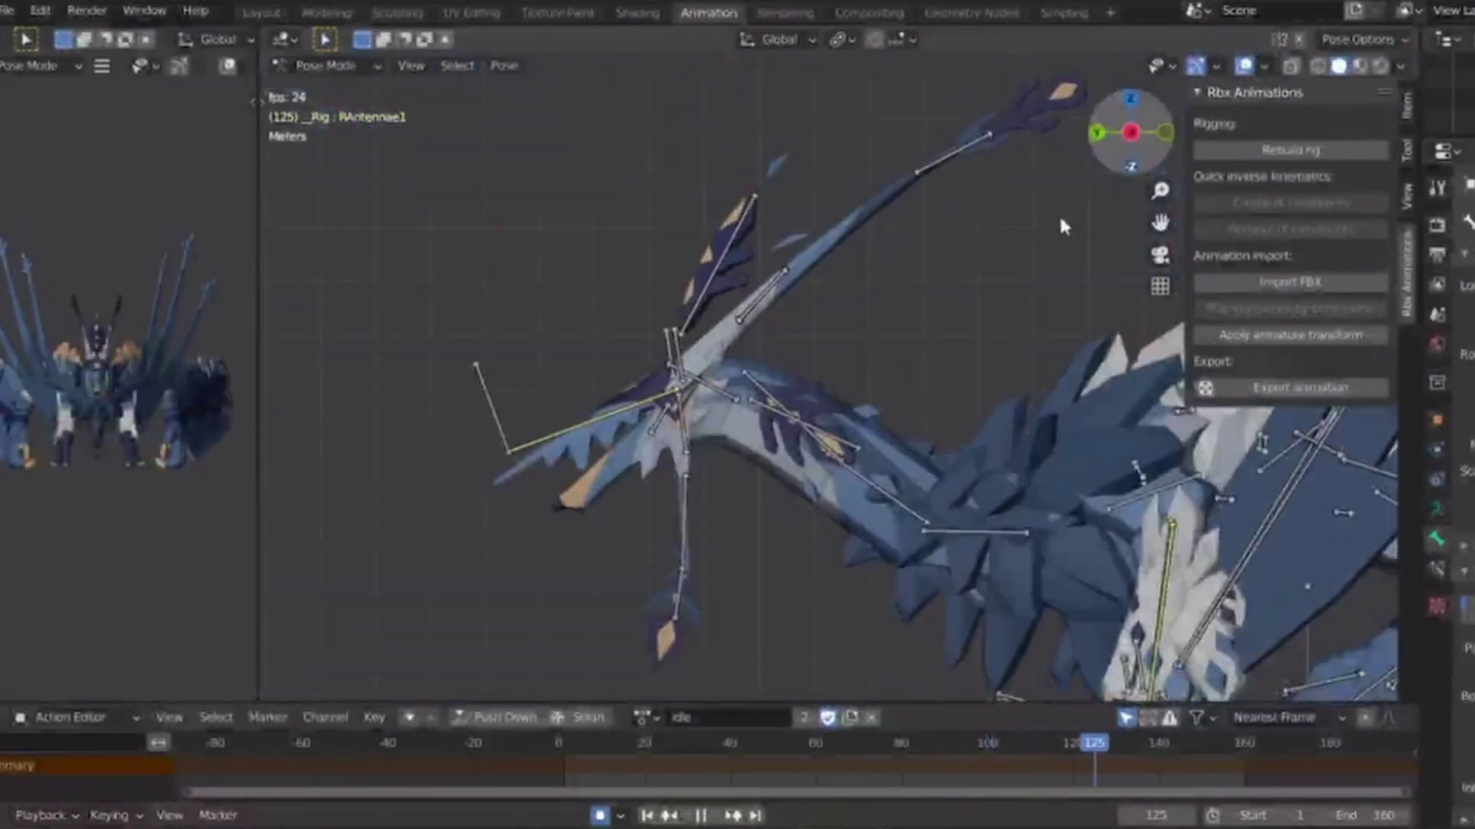
pyautogui.press('space')
# Keyframe a lowered pose for the second head-piece bone, beside the neck, at frame 30.
pyautogui.moveTo(554, 752); pyautogui.dragTo(709, 749)
pyautogui.press('r')
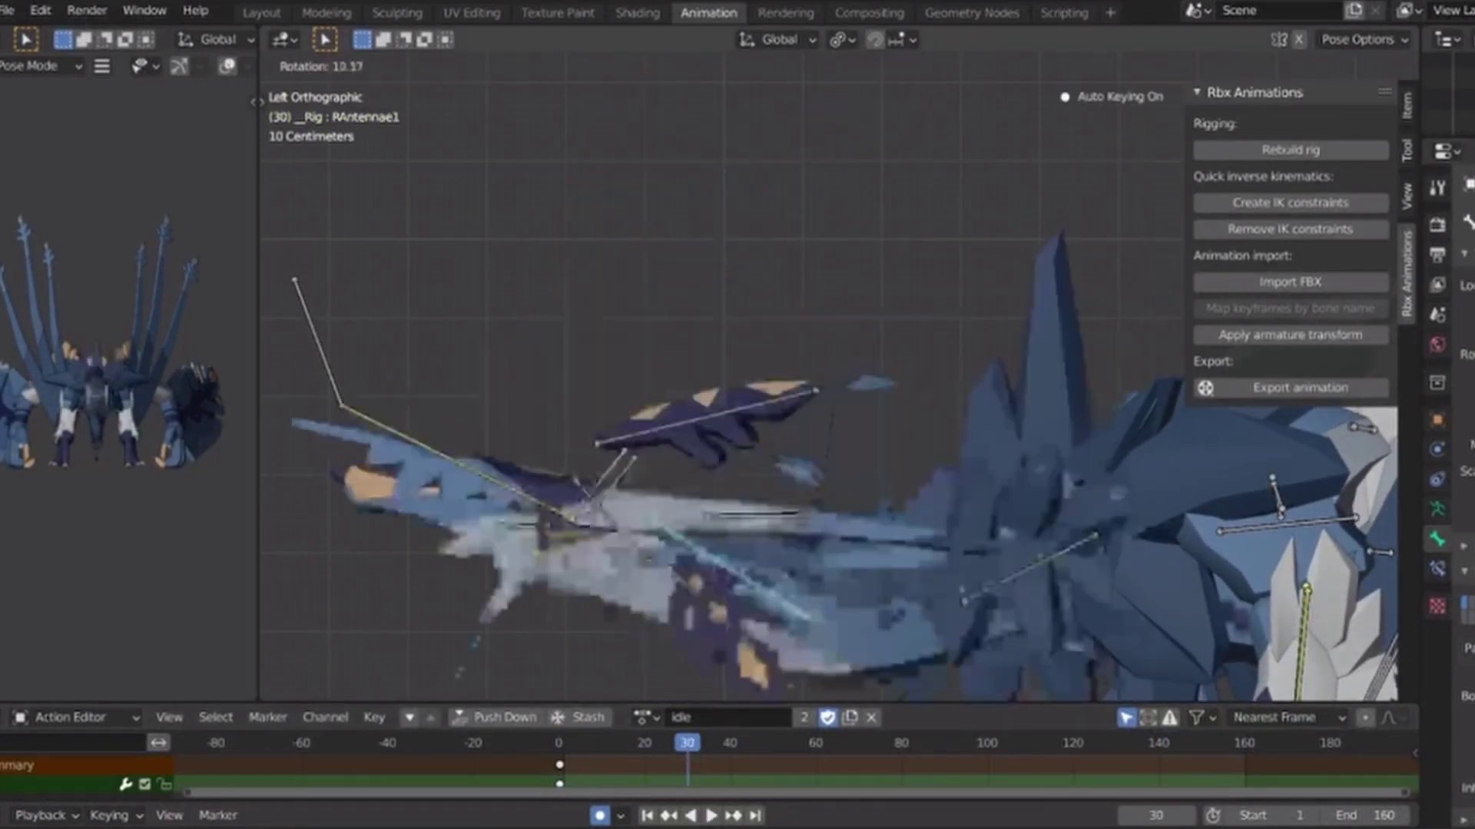
pyautogui.rightClick(671, 301)
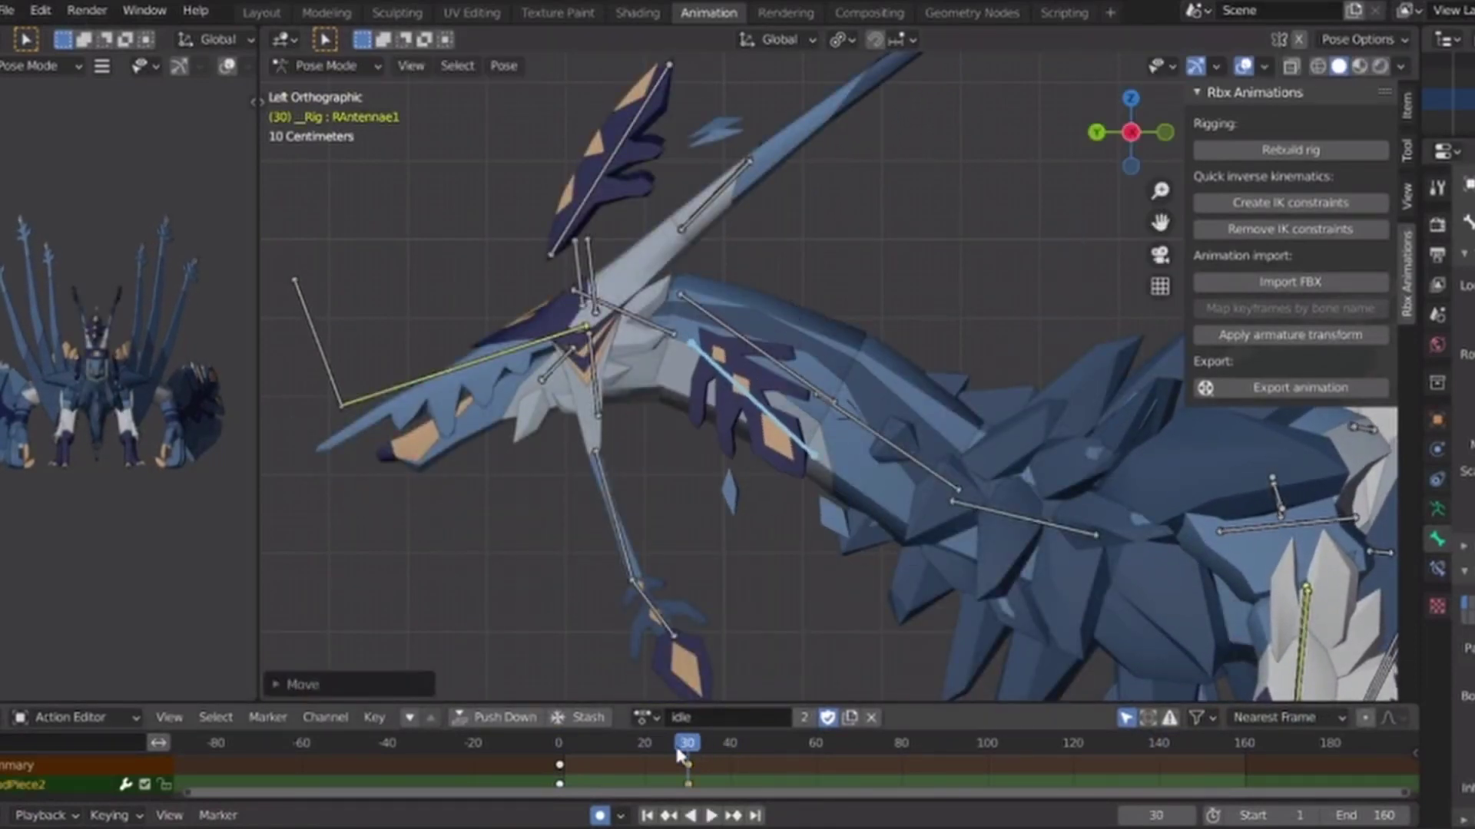
# Keyframe the second head-piece bone swung upward at frame 60 after checking the motion leading up to it.
pyautogui.moveTo(675, 744); pyautogui.dragTo(486, 748)
pyautogui.press('space')
pyautogui.press('space')
pyautogui.moveTo(728, 749); pyautogui.dragTo(815, 748)
pyautogui.press('r')
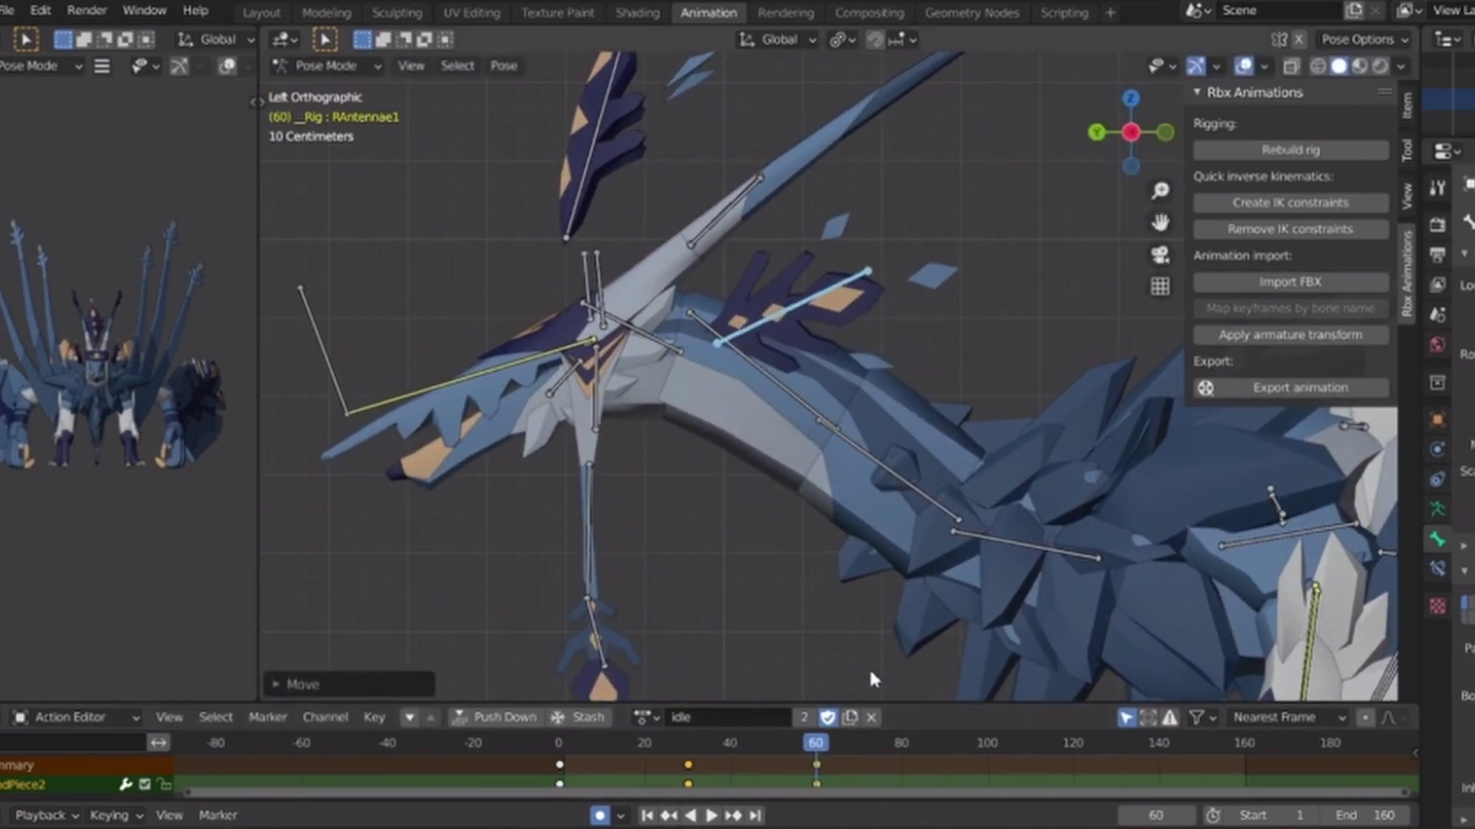
# Keyframe the second head-piece bone's pose at frames 130 and 160.
pyautogui.press('space')
pyautogui.press('r')
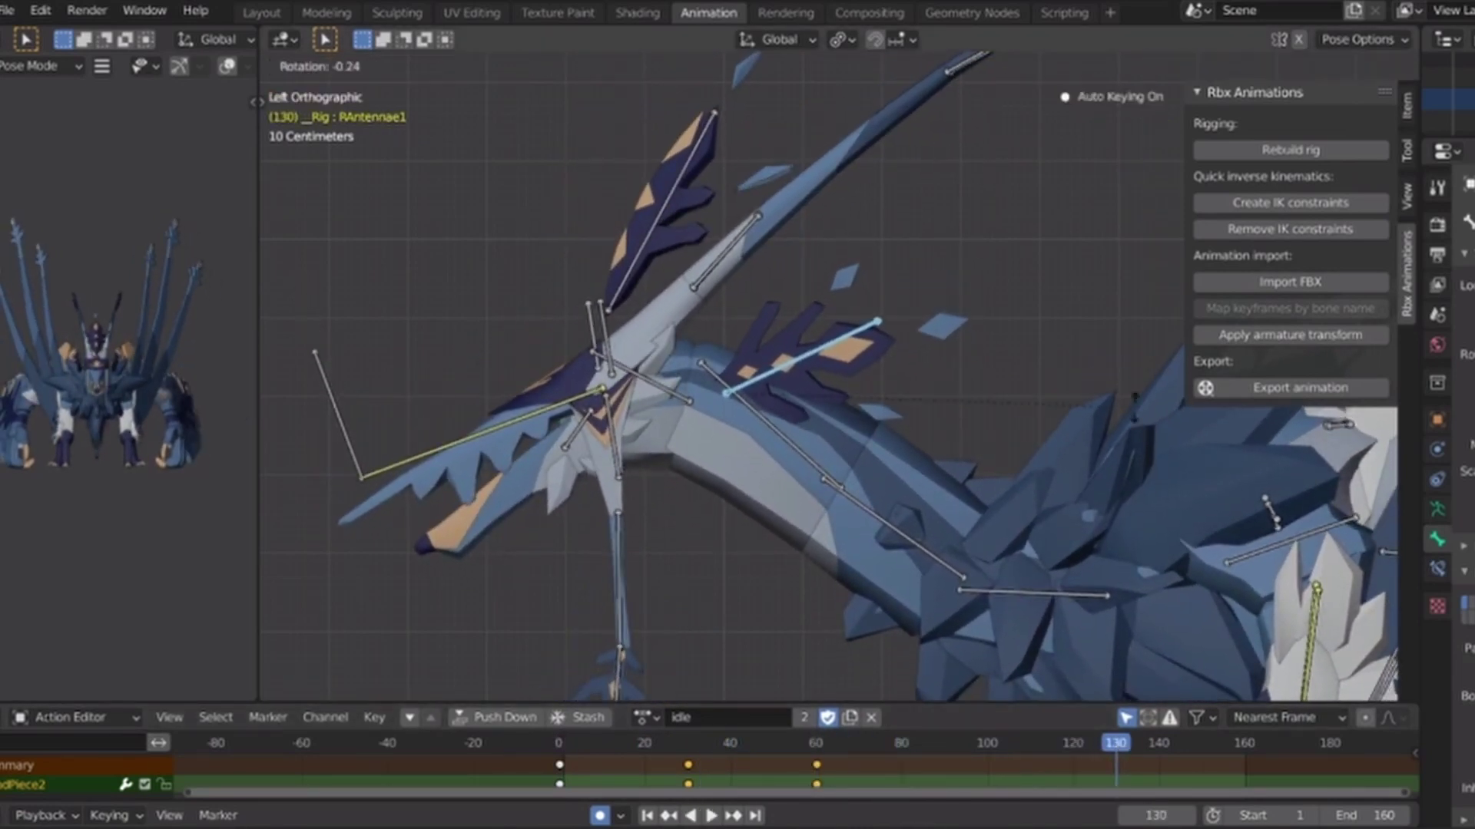
pyautogui.click(768, 596)
pyautogui.click(1243, 744)
# Play back the loop and readjust the second head-piece bone's rotation at frame 0.
pyautogui.press('space')
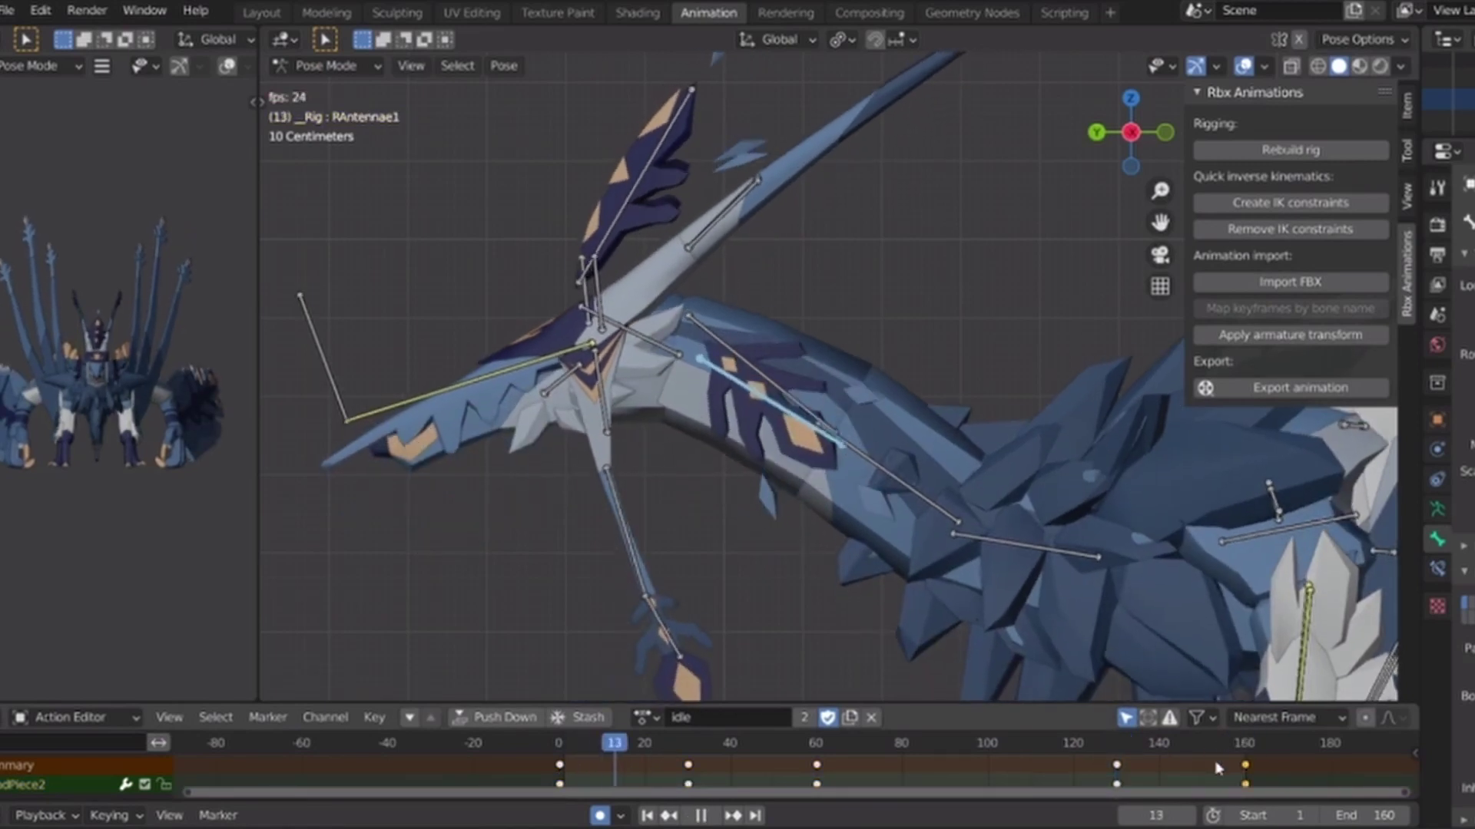
pyautogui.press('space')
pyautogui.click(560, 743)
pyautogui.press('r')
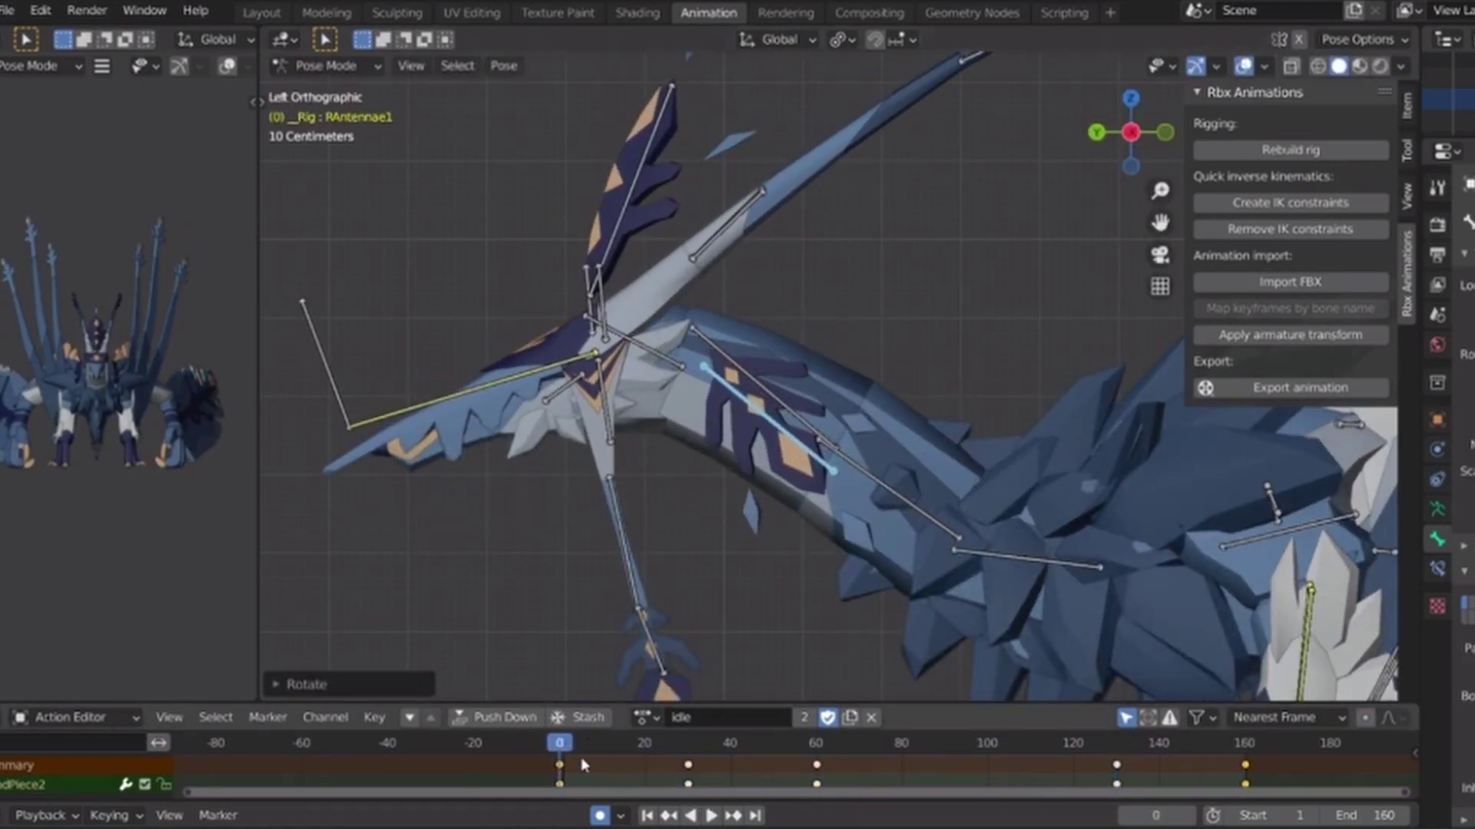
# Shift the second head-piece bone's frame 60 keyframe to frame 80 and review the playback from the side and back.
pyautogui.press('space')
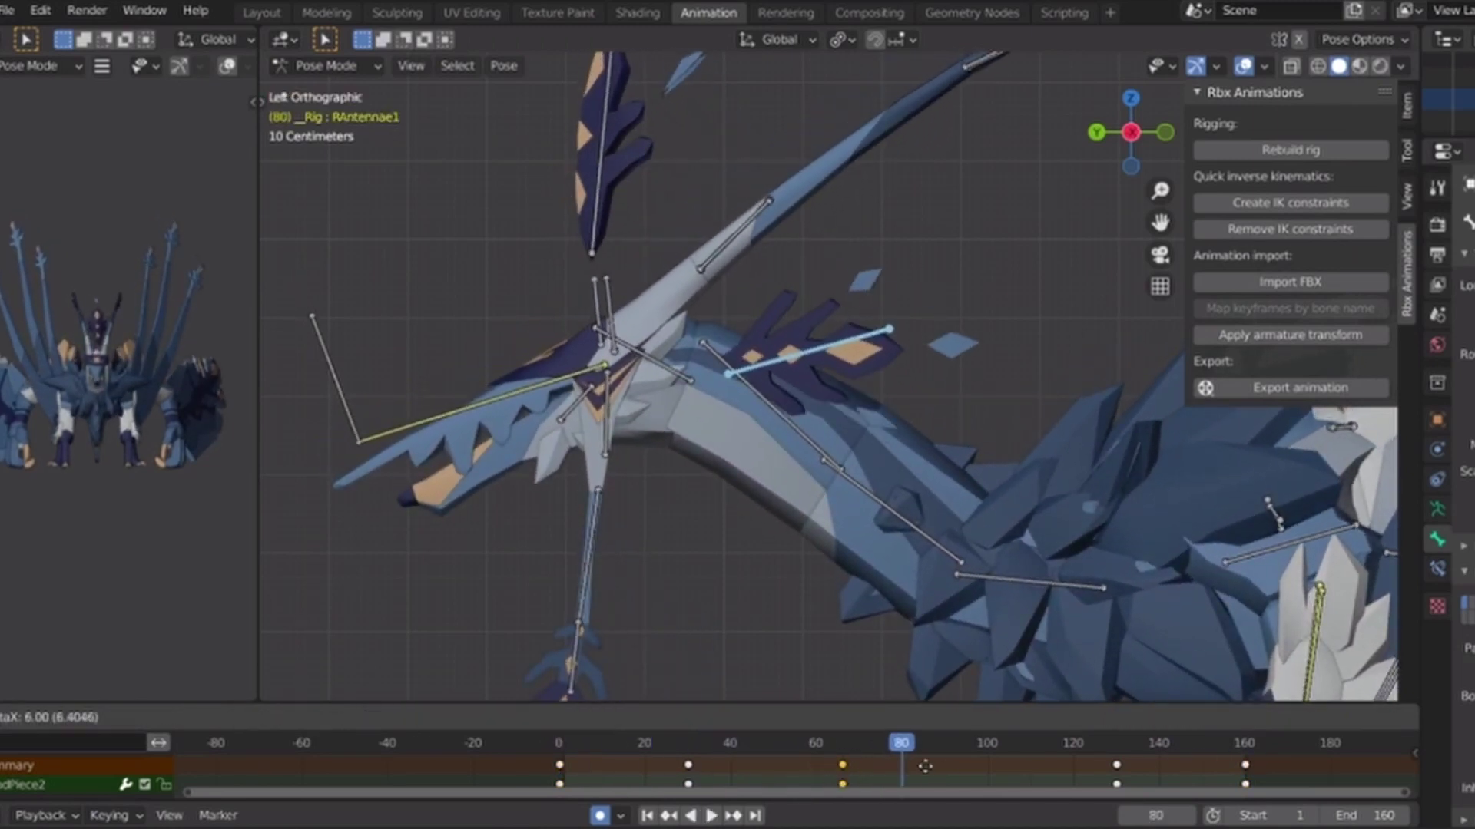
pyautogui.click(975, 756)
pyautogui.moveTo(900, 749); pyautogui.dragTo(421, 599)
pyautogui.press('space')
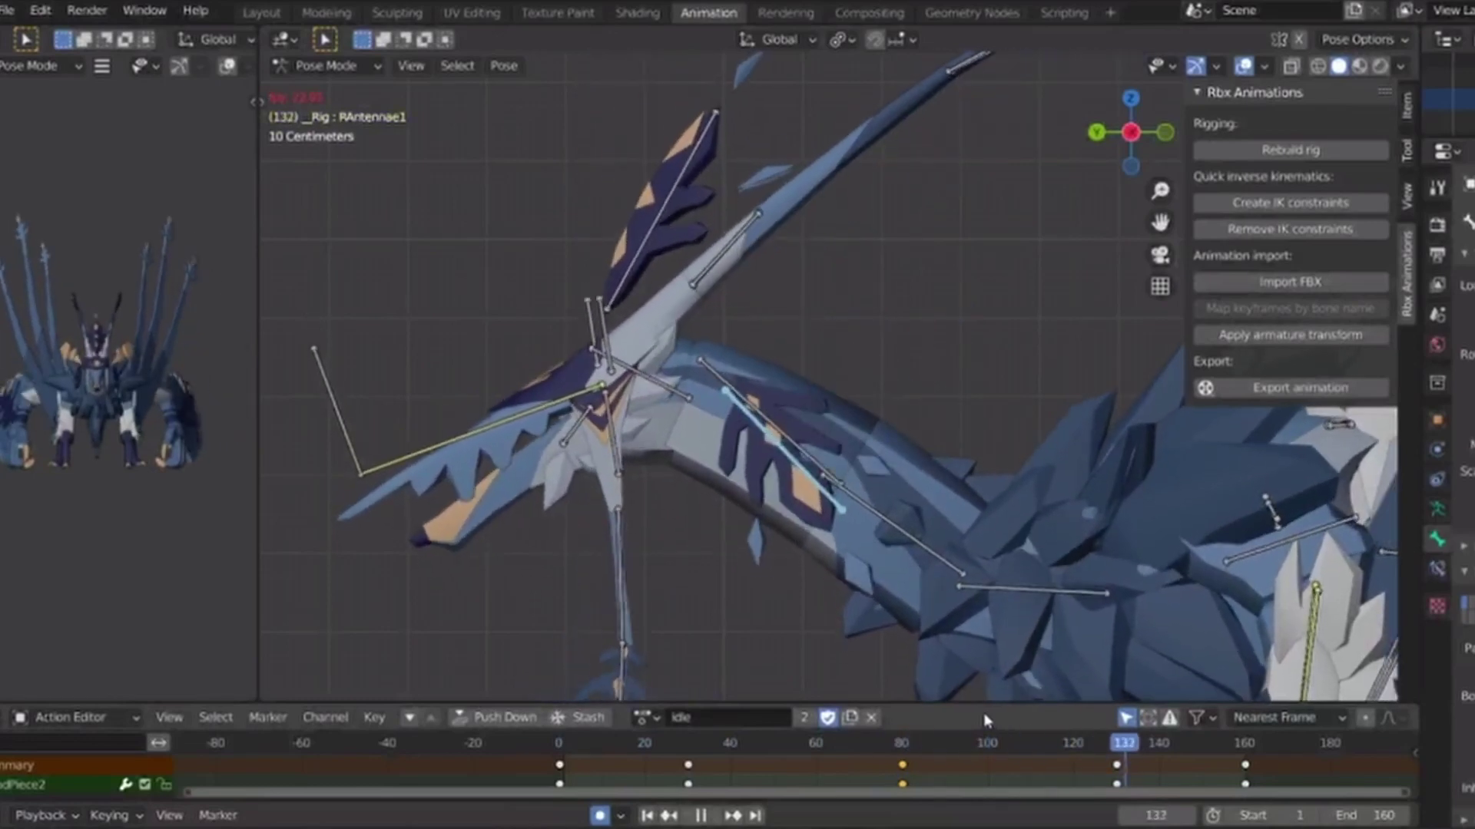
pyautogui.click(1097, 132)
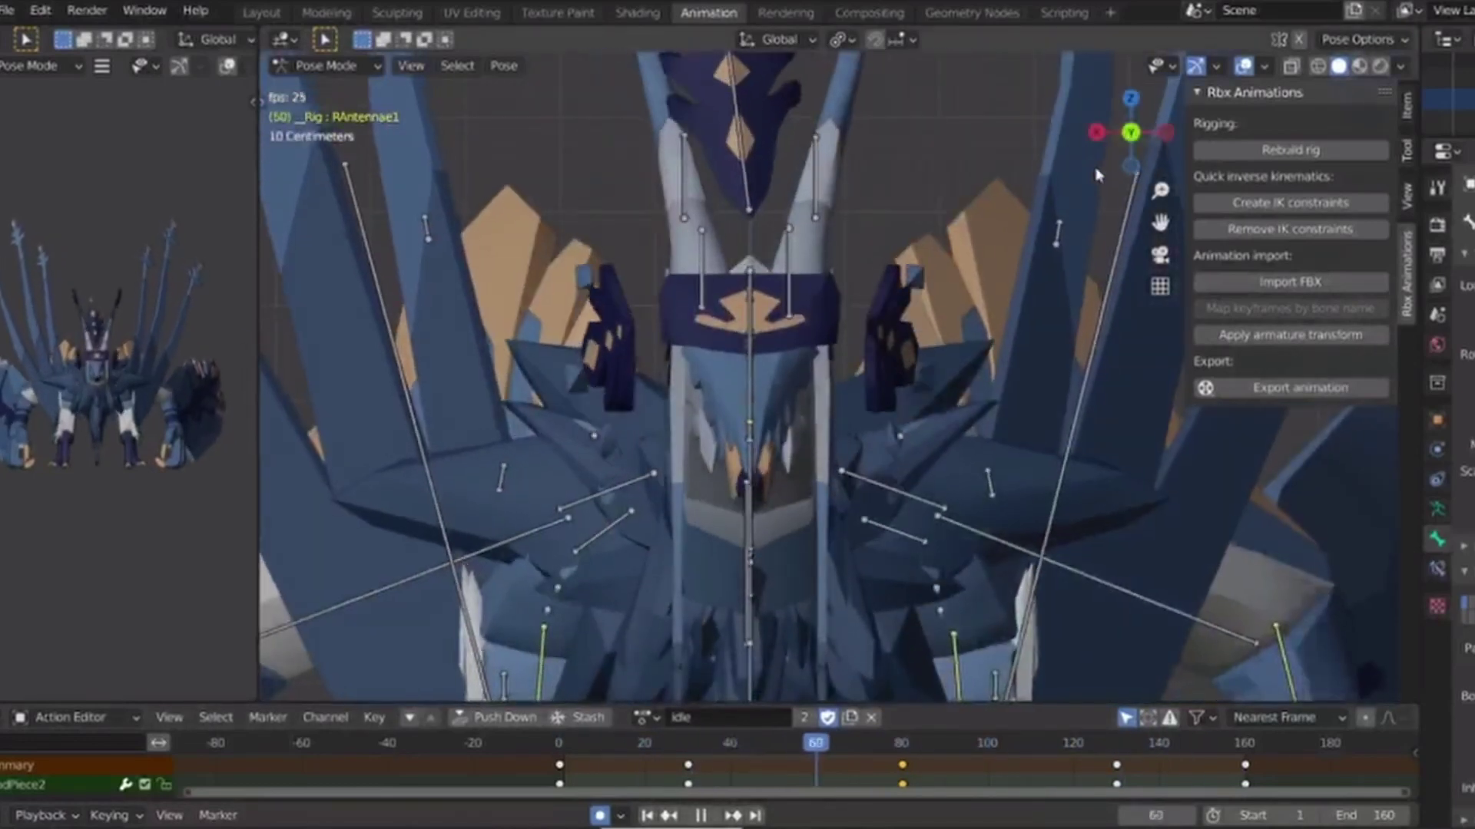
pyautogui.click(1165, 132)
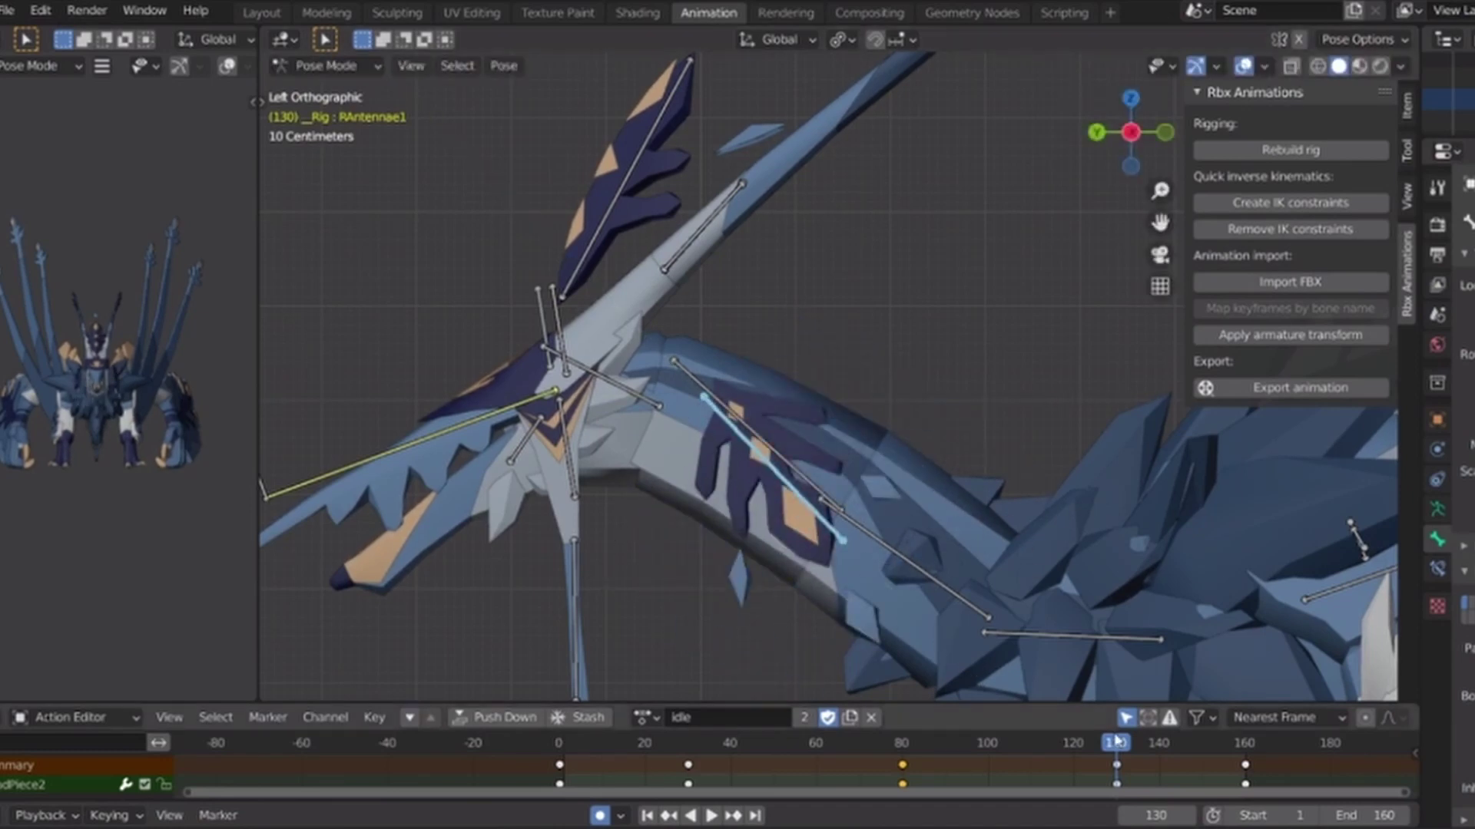
# Rotate the second head-piece bone about its local Y axis at frame 140.
pyautogui.moveTo(1159, 745); pyautogui.dragTo(1160, 749)
pyautogui.press('r')
pyautogui.press('y')
pyautogui.press('y')
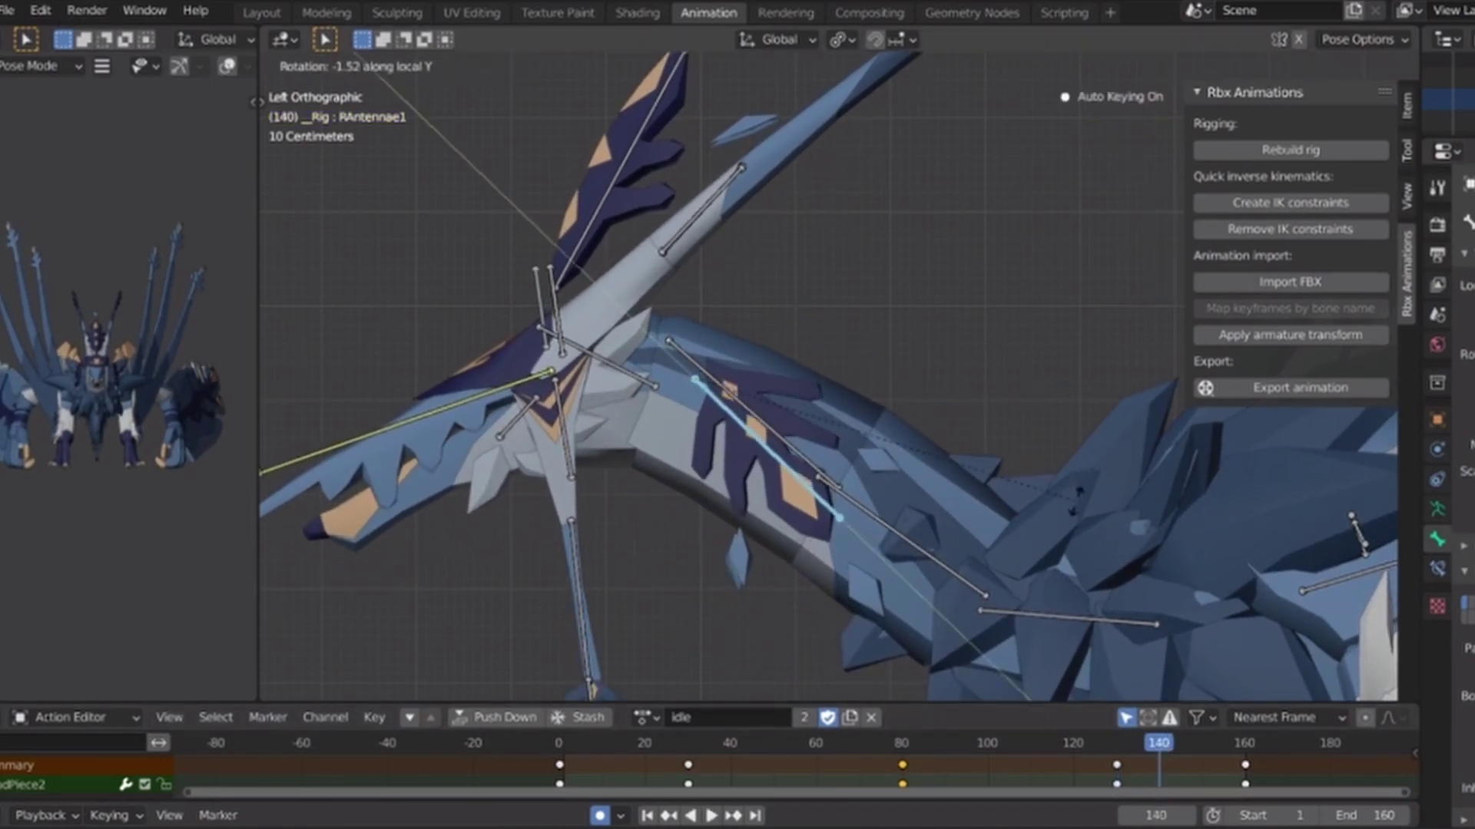
# Delete the frame 160 keyframe and rotate the second head-piece bone 90° about its local Y axis at frame 150.
pyautogui.moveTo(1159, 743); pyautogui.dragTo(1201, 748)
pyautogui.click(1245, 768)
pyautogui.press('x')
pyautogui.click(1231, 774)
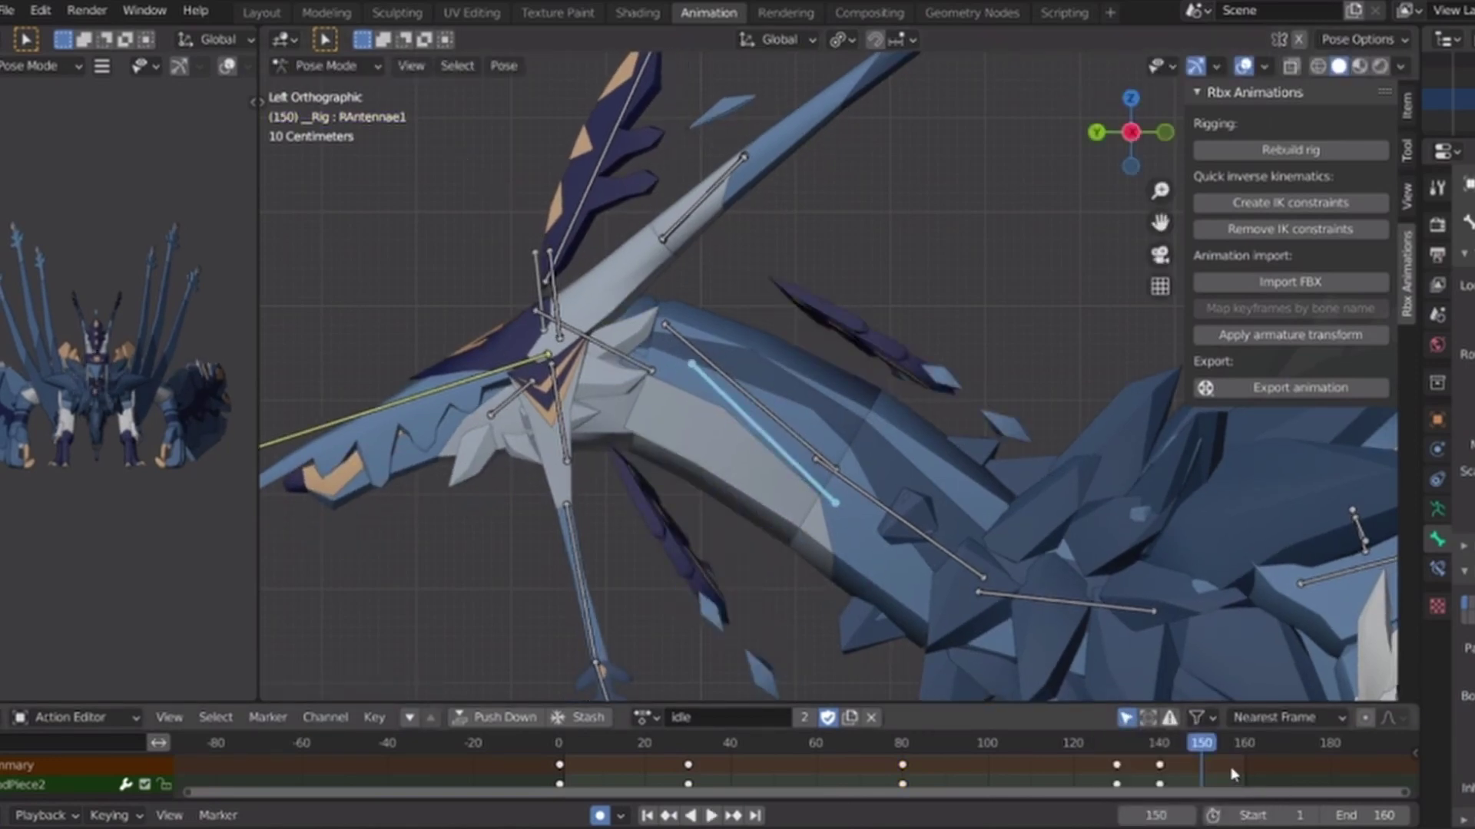
pyautogui.press('Return')
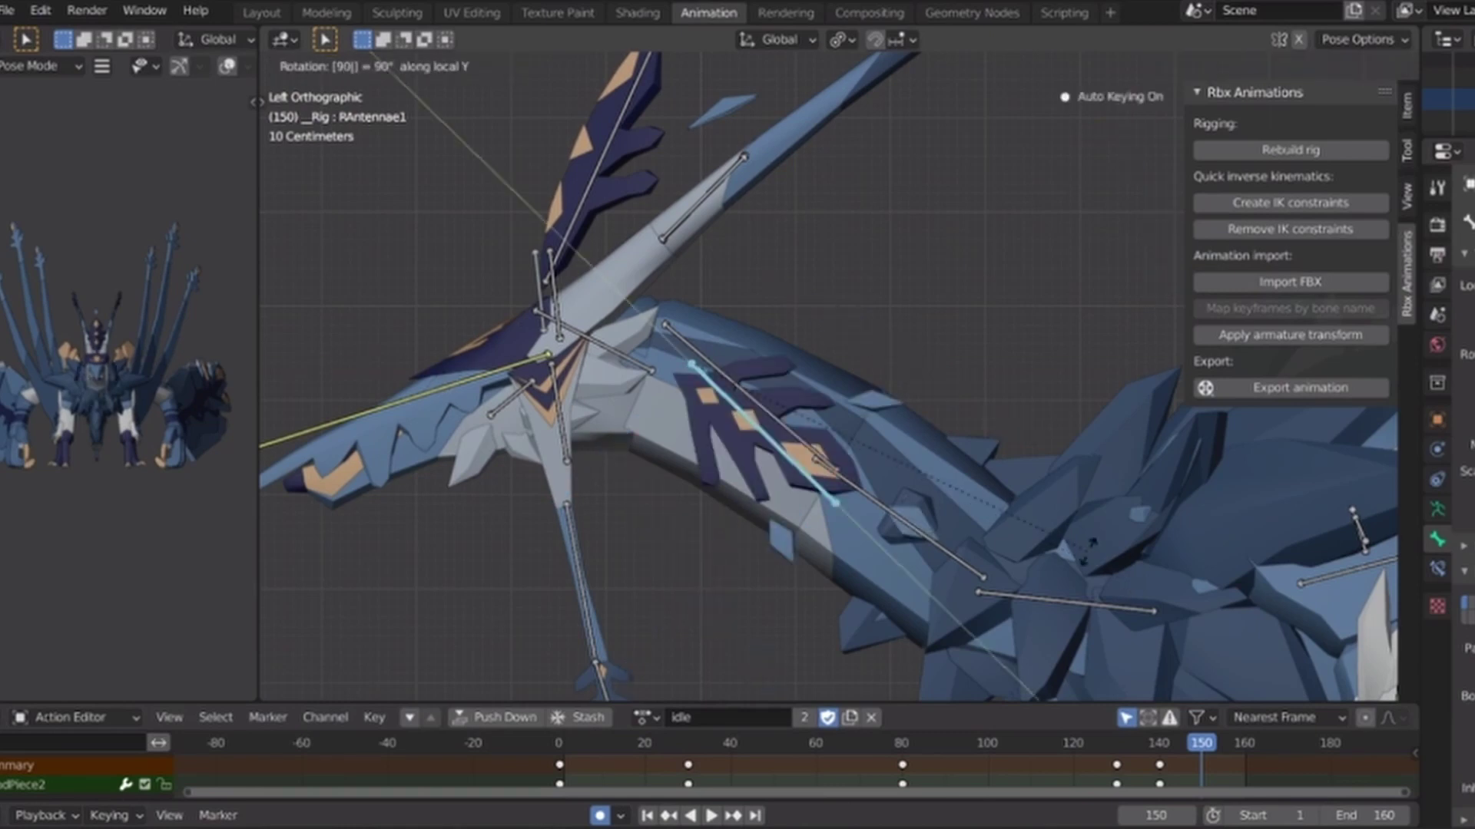
pyautogui.hotkey('shift', 'ctrl', 'space')
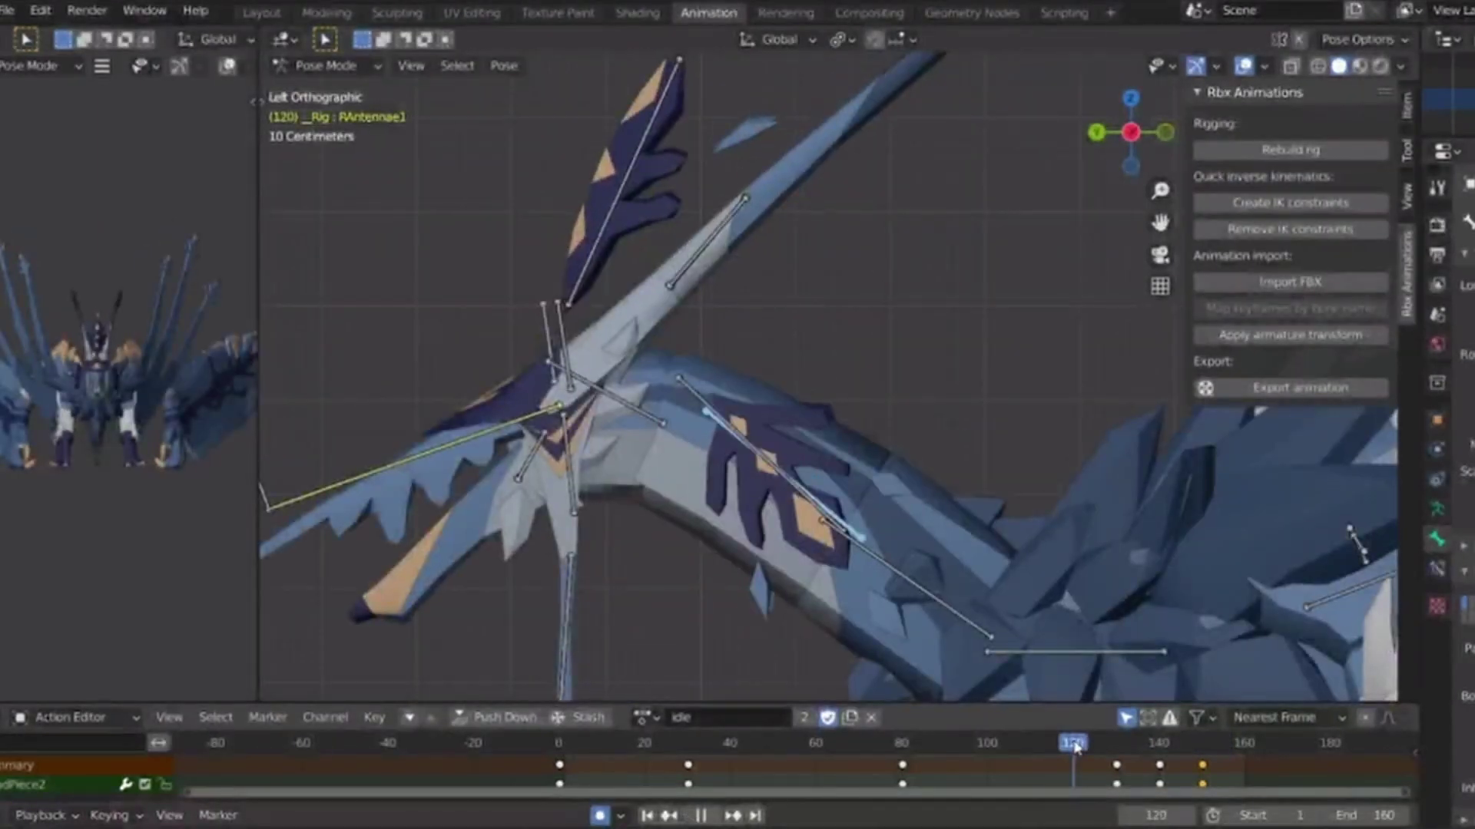
# Shift the frame 130–150 keyframes ten frames earlier and rotate the second head-piece bone 90° about local Y at frame 150.
pyautogui.press('g')
pyautogui.moveTo(1251, 773); pyautogui.dragTo(1201, 756)
pyautogui.press('y')
pyautogui.press('y')
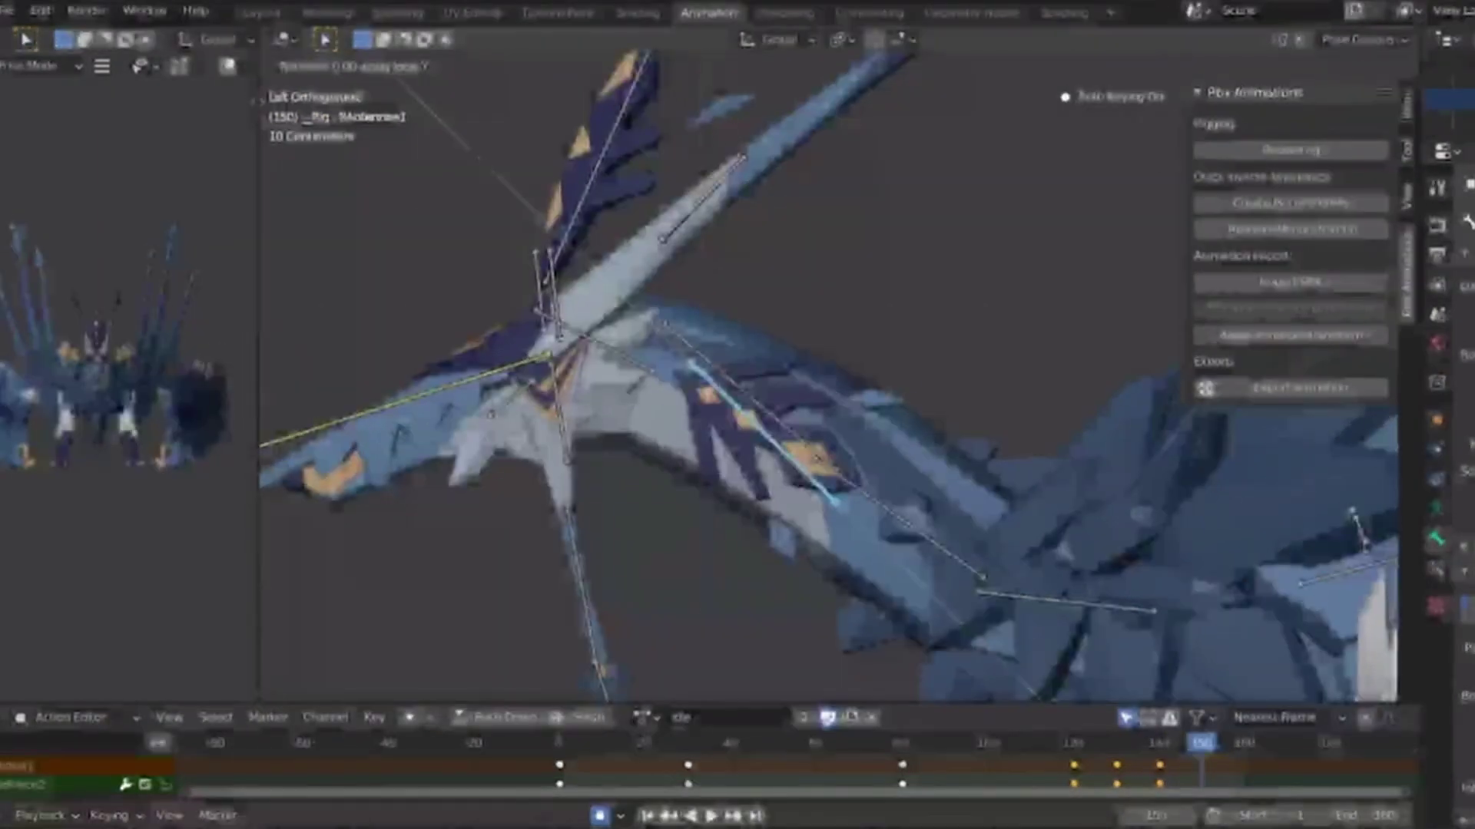
pyautogui.write('90')
pyautogui.press('Return')
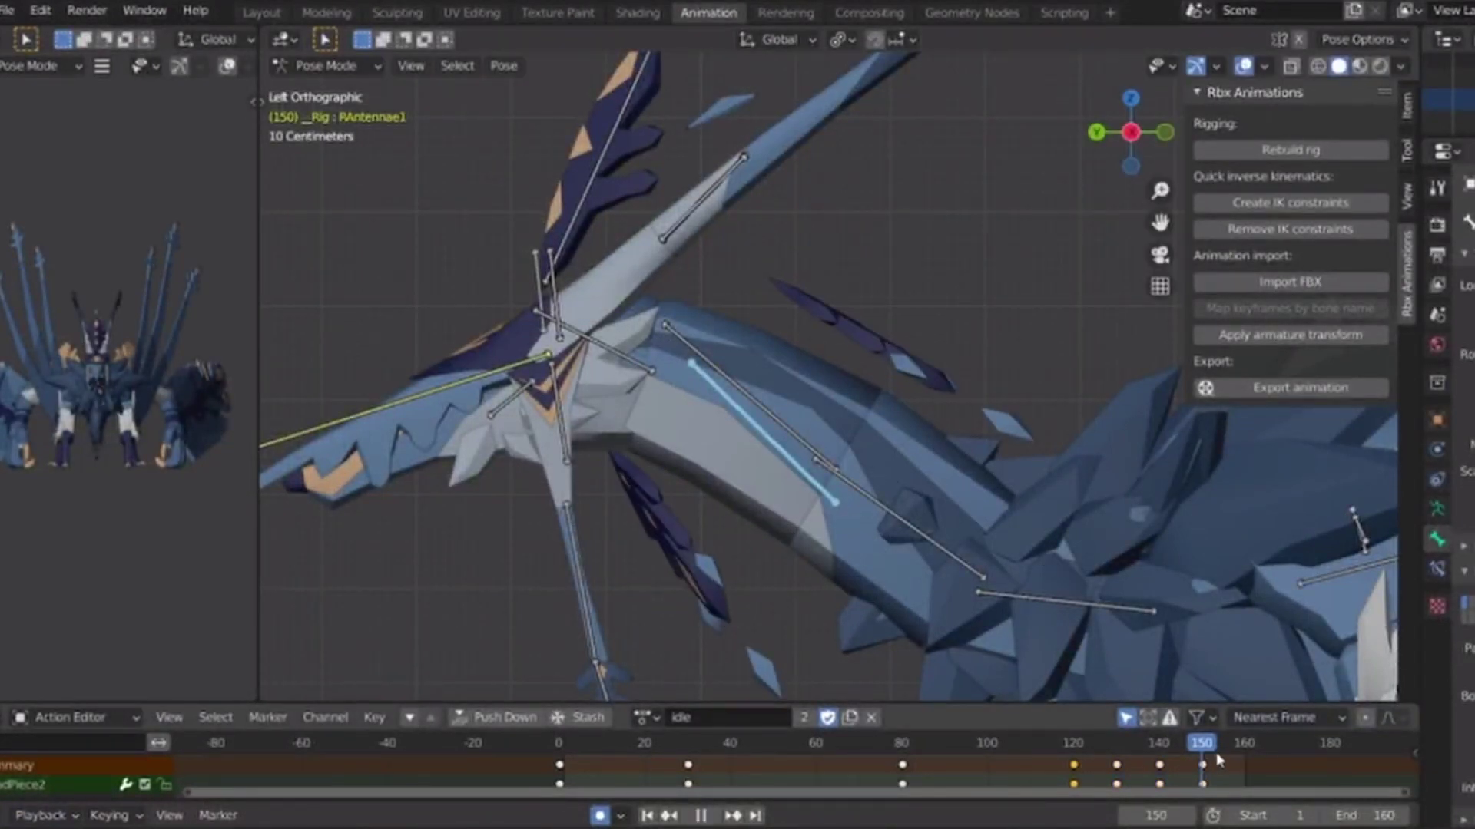
# Try a 90° local Y rotation of the second head-piece bone at frame 160, review the loop, and delete that keyframe.
pyautogui.moveTo(1217, 760); pyautogui.dragTo(1245, 755)
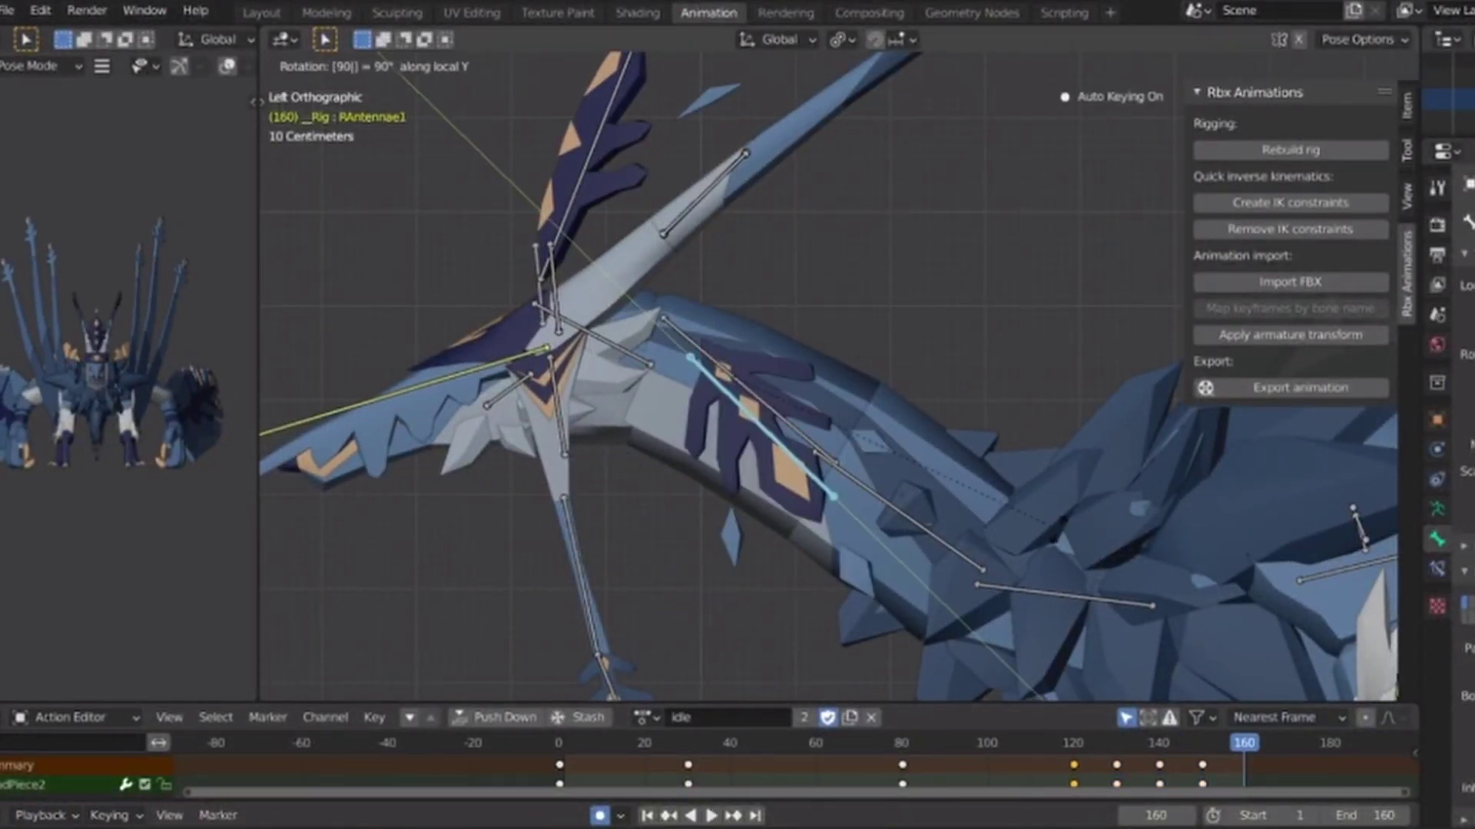
pyautogui.press('Return')
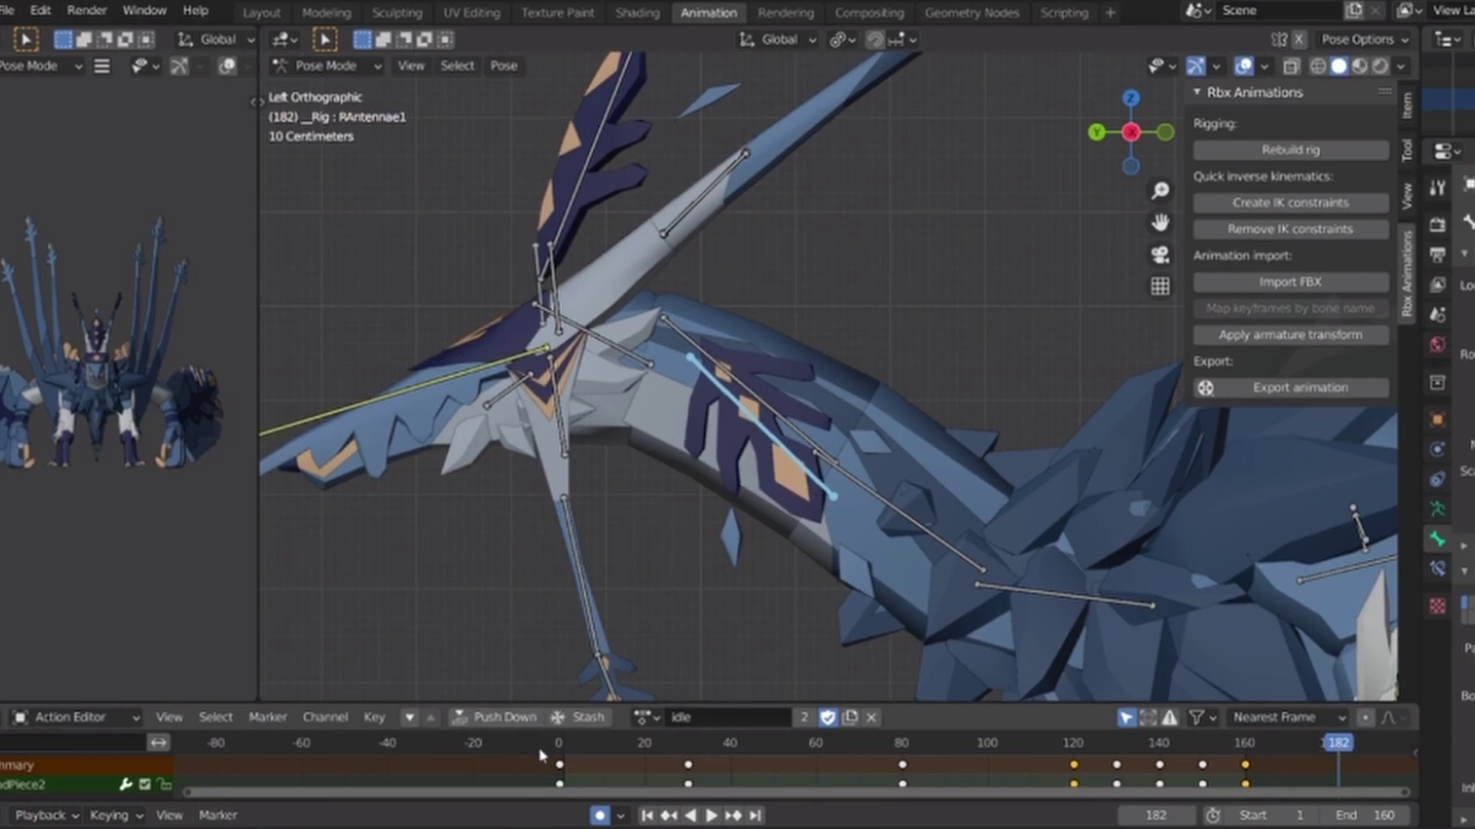
pyautogui.press('space')
pyautogui.click(1245, 766)
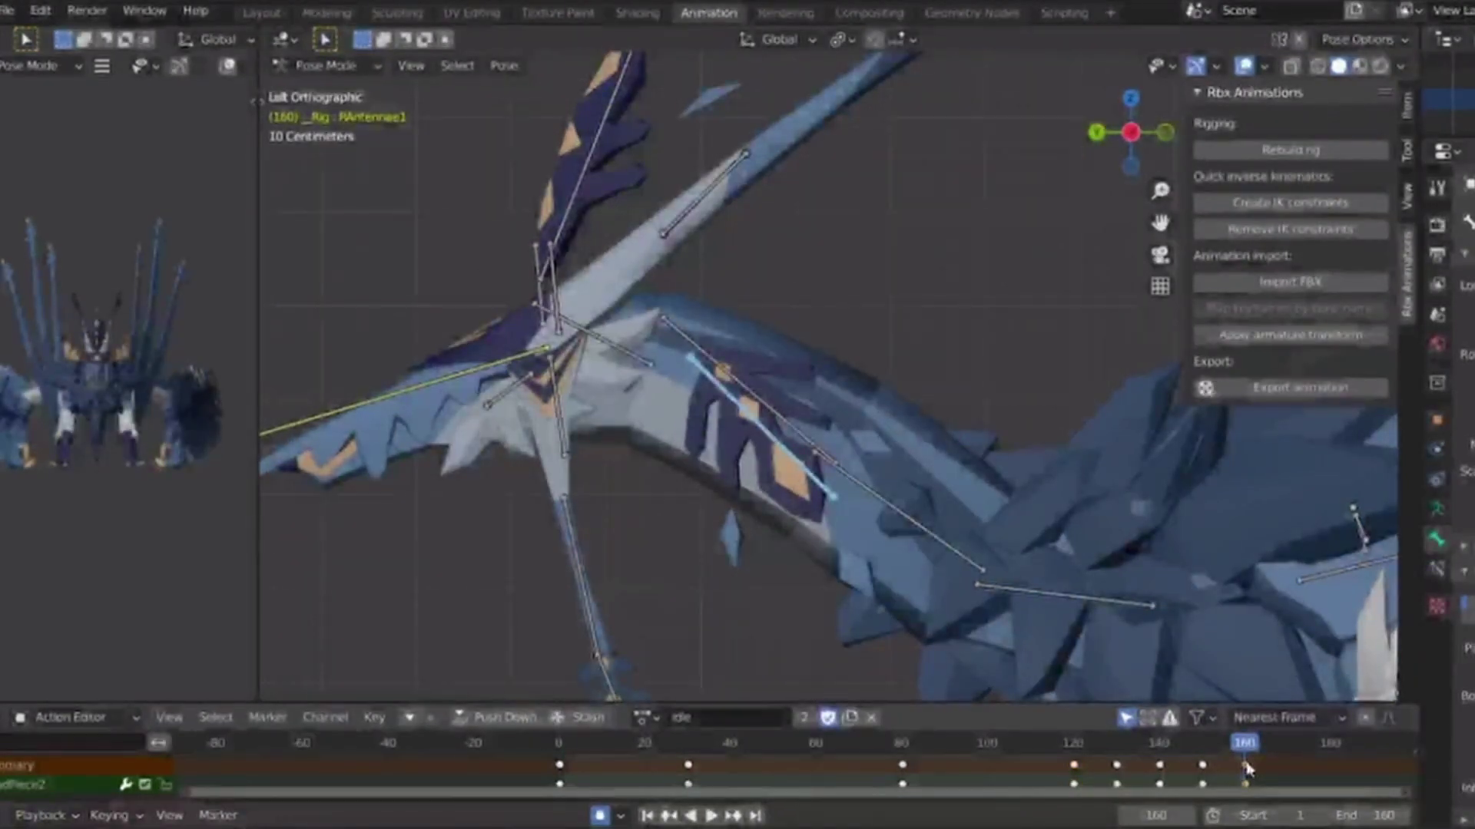
pyautogui.press('space')
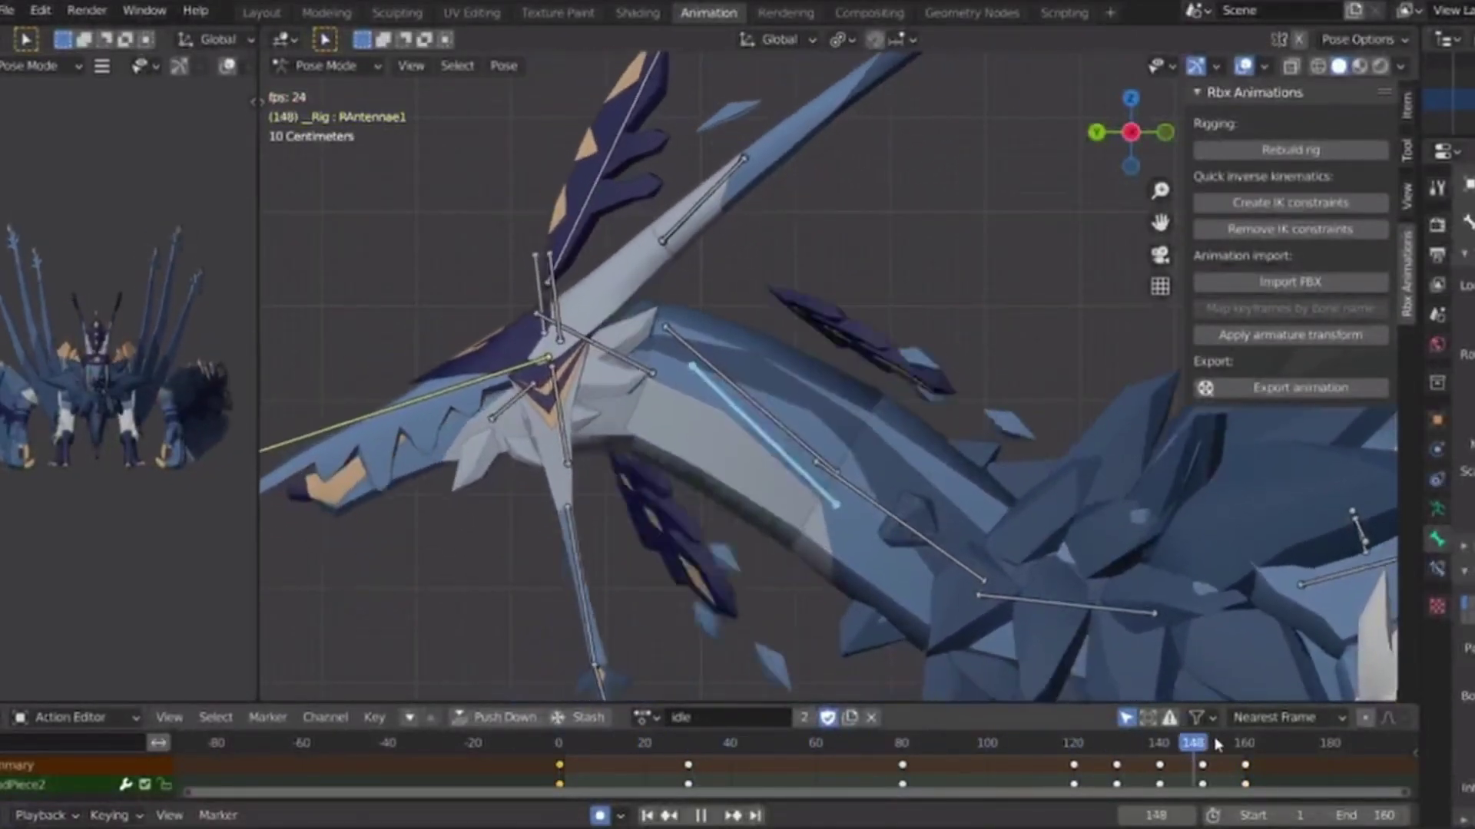
pyautogui.click(1206, 752)
pyautogui.click(1246, 765)
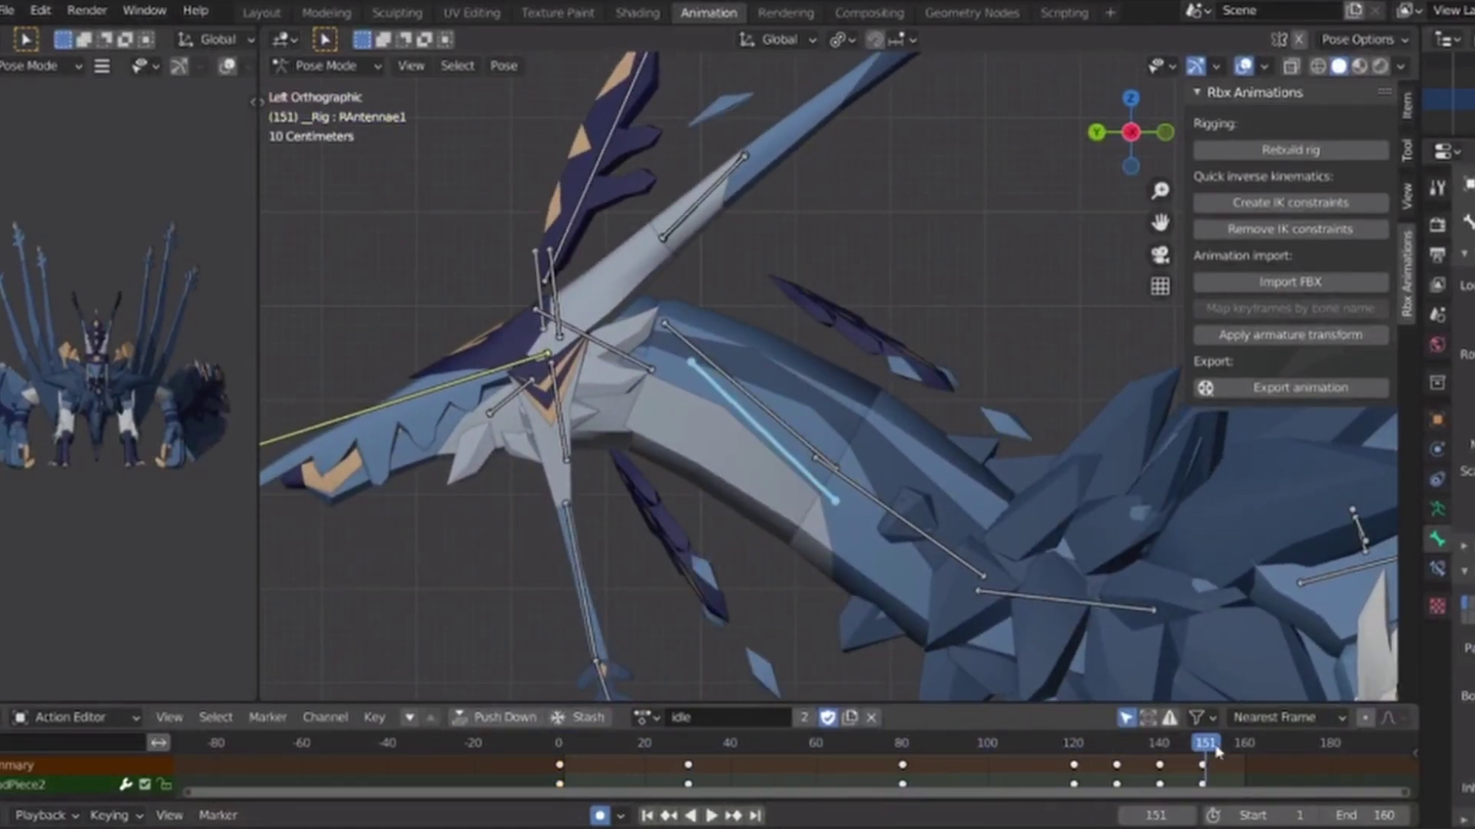
# Test another rotation of the bone at frame 160 against the playback and remove the keyframe again.
pyautogui.moveTo(1216, 746); pyautogui.dragTo(1073, 747)
pyautogui.press('space')
pyautogui.press('space')
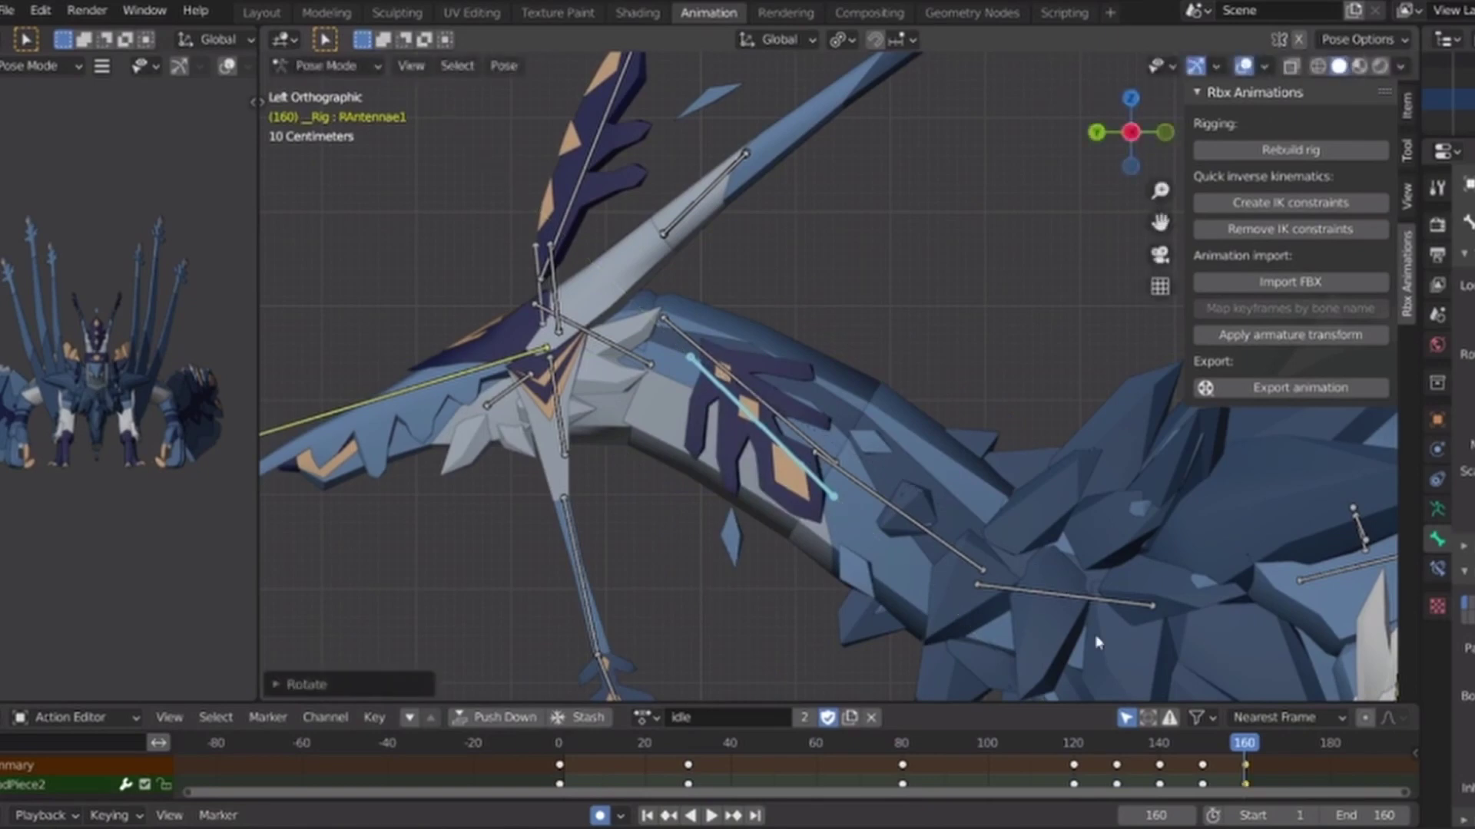
pyautogui.press('space')
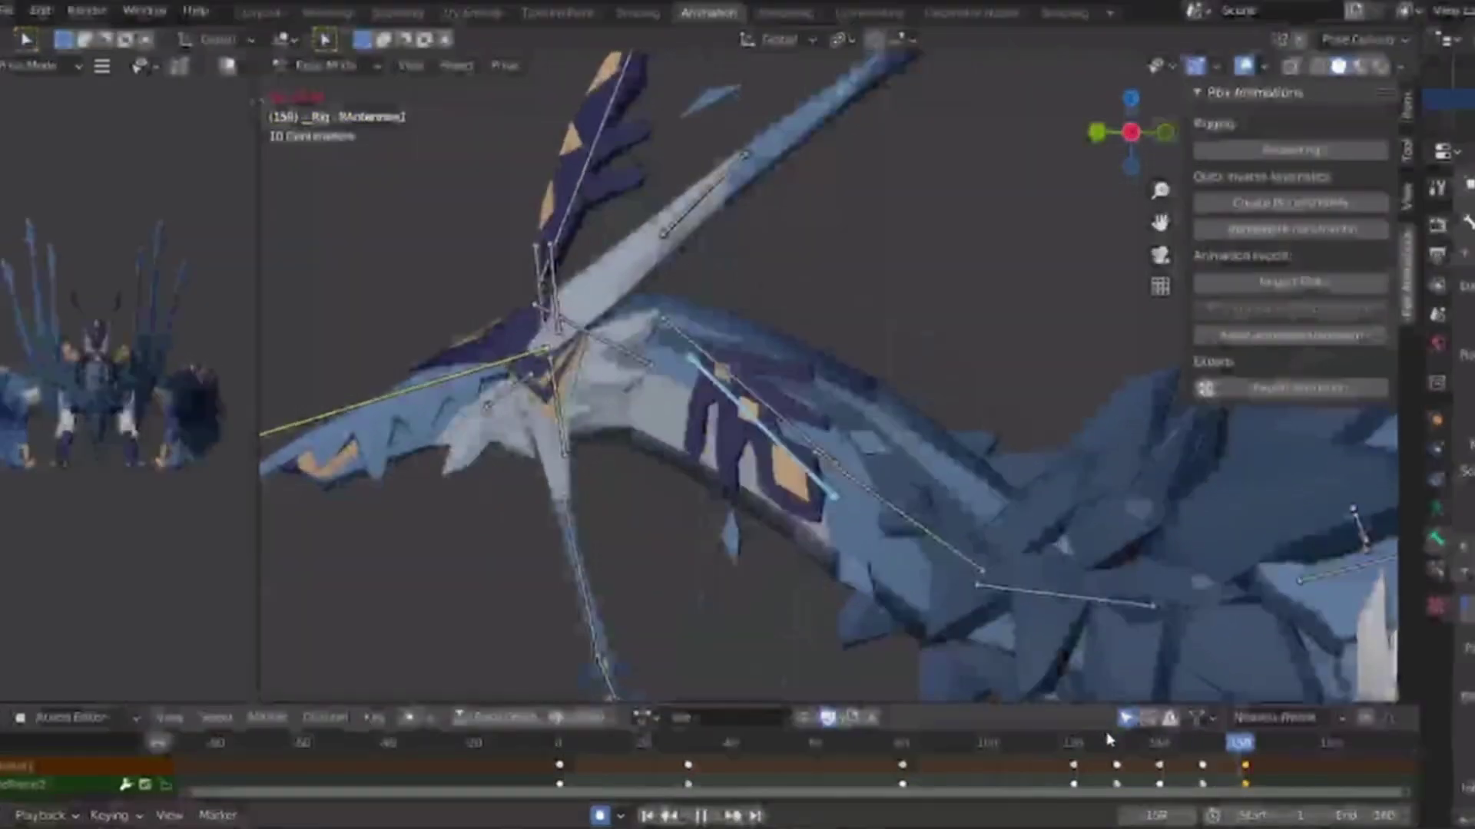
pyautogui.press('space')
pyautogui.press('x')
pyautogui.click(1218, 766)
# Play the loop, try a new end rotation at frame 160, scrub through the frames before it, and delete its keyframe.
pyautogui.click(1202, 749)
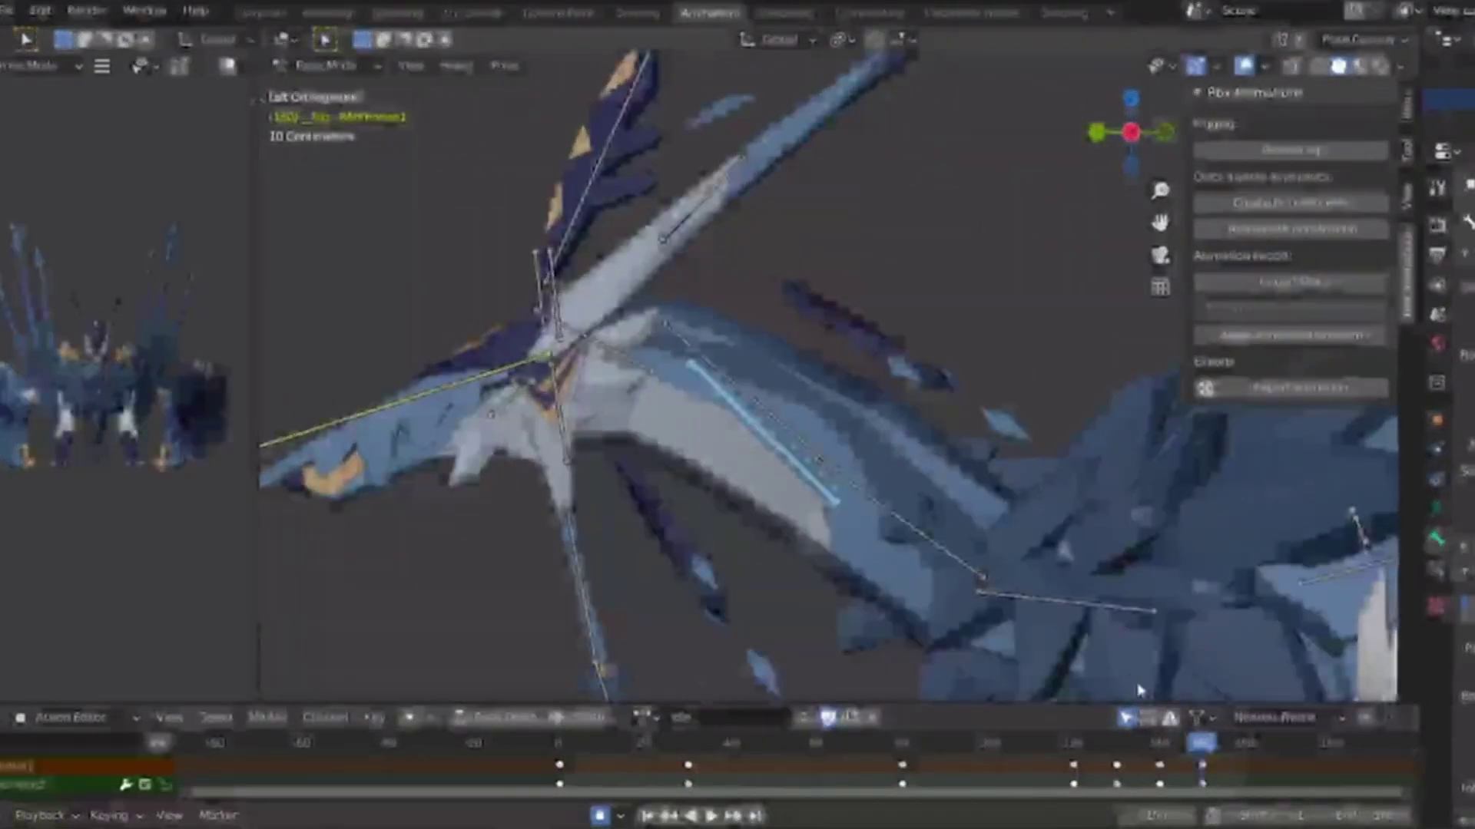
pyautogui.click(1202, 764)
pyautogui.press('space')
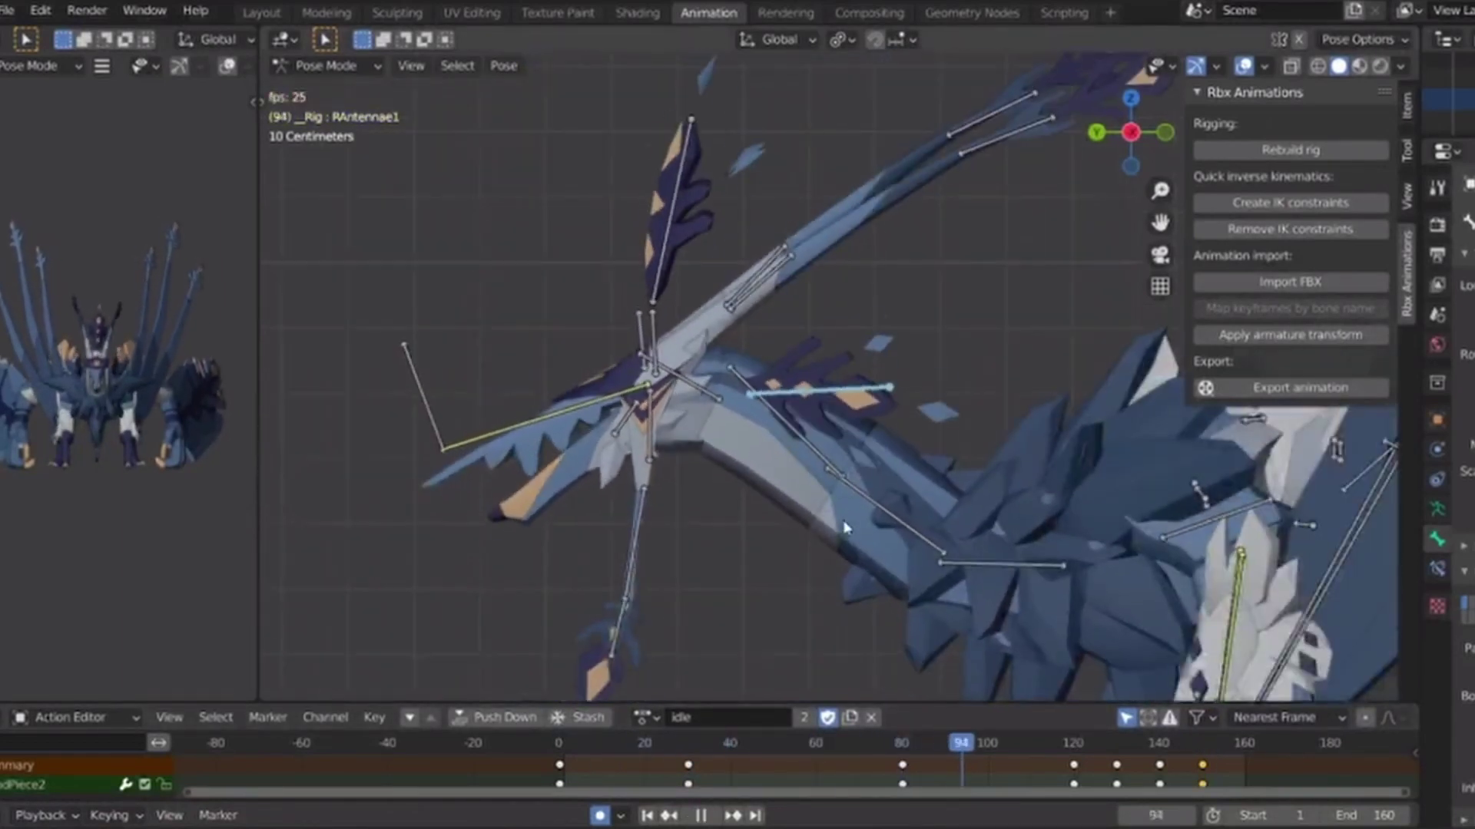
pyautogui.press('space')
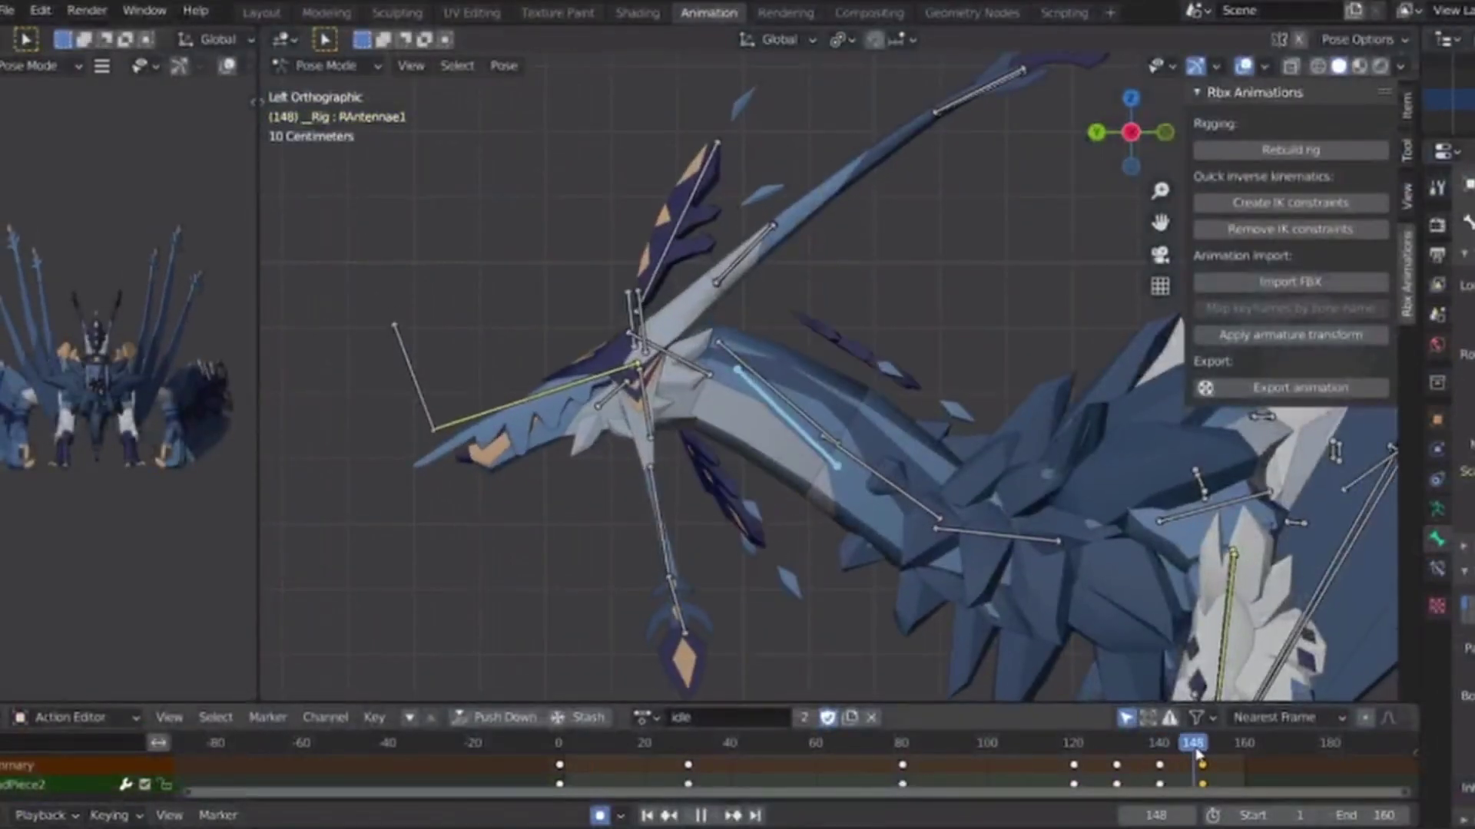
pyautogui.press('r')
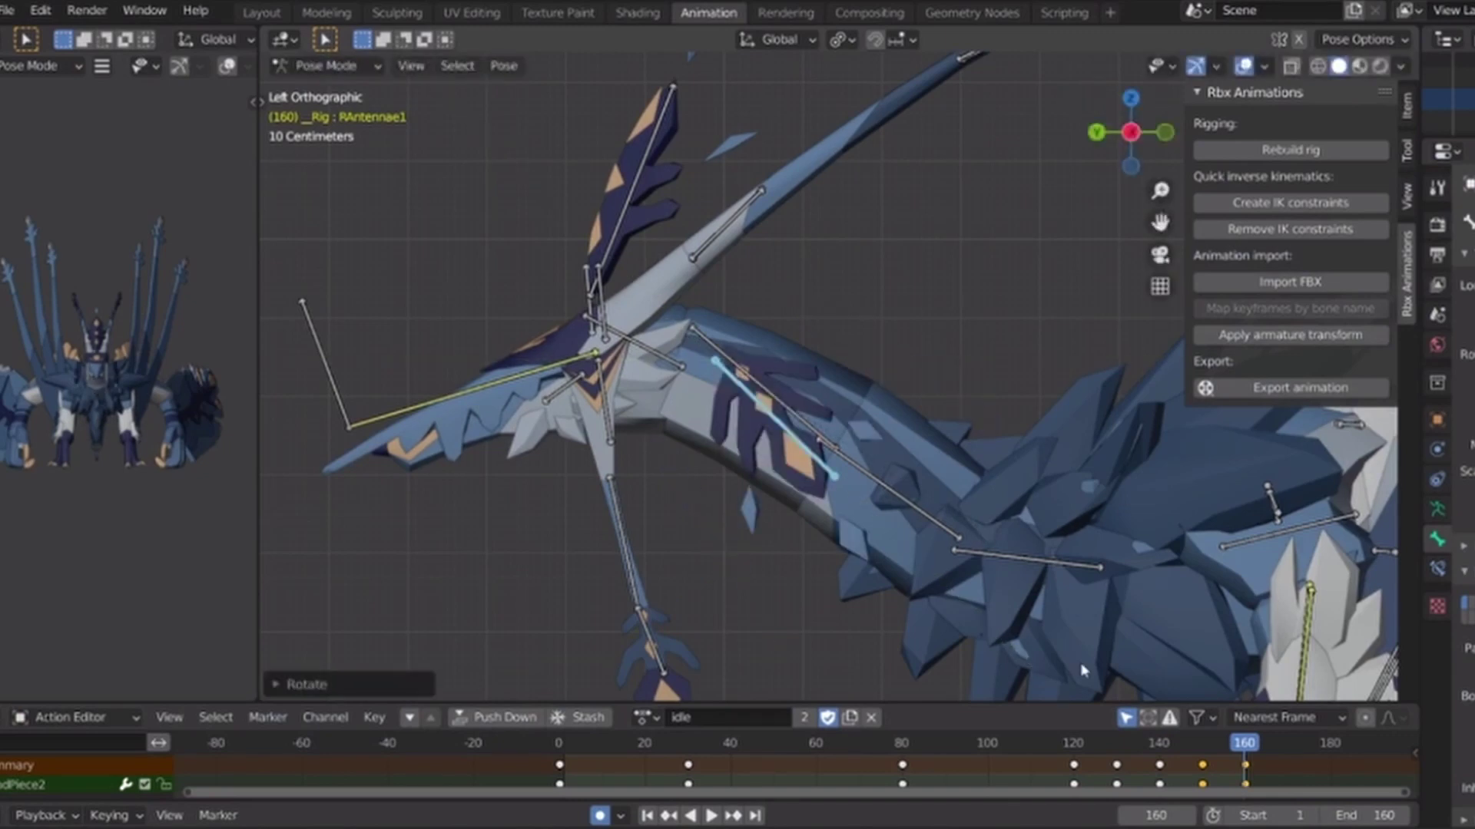
pyautogui.moveTo(1245, 747)
pyautogui.mouseDown()
pyautogui.moveTo(1200, 748)
pyautogui.moveTo(1221, 742)
pyautogui.mouseUp()
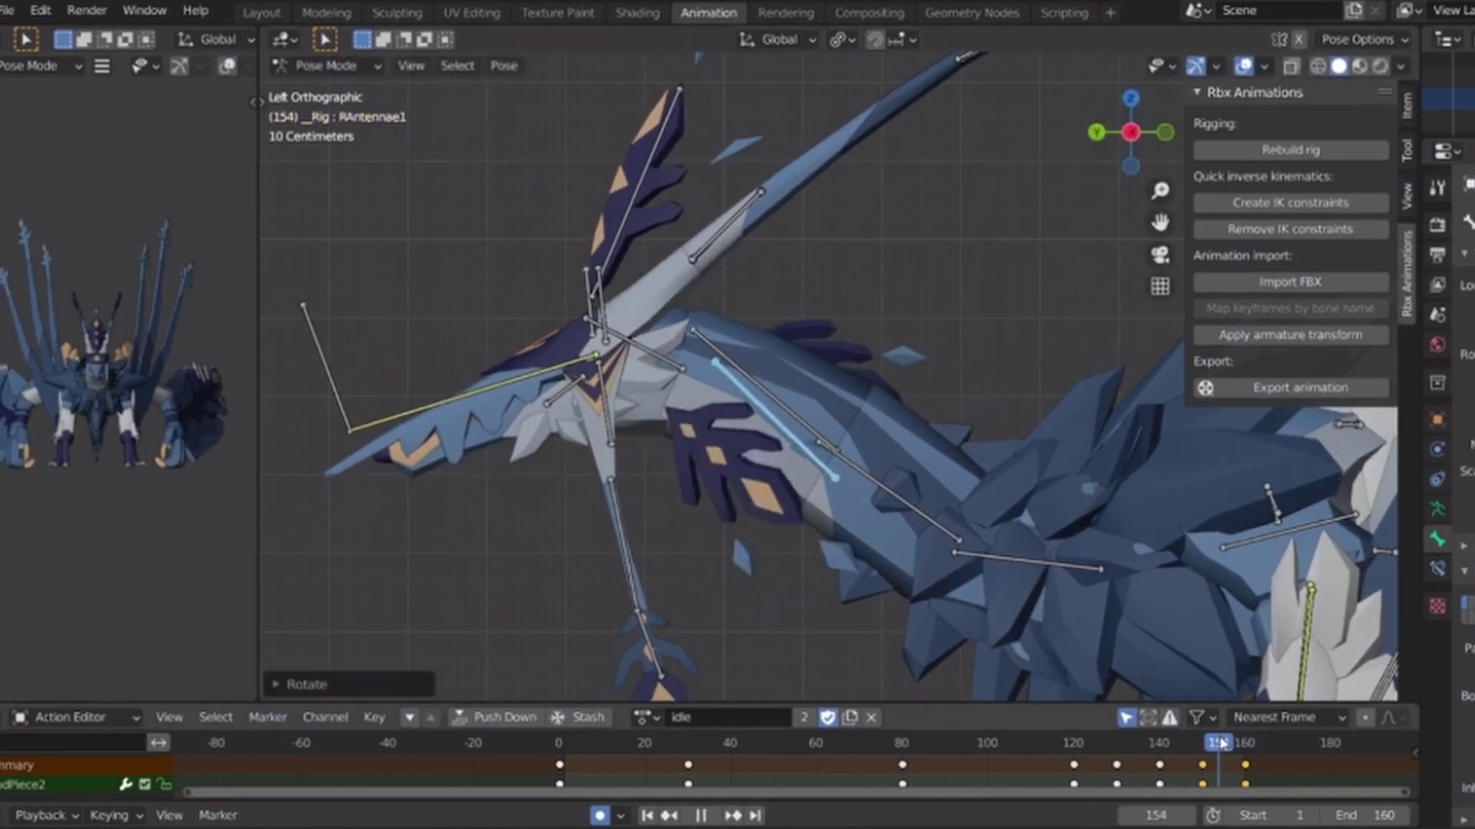
pyautogui.click(1247, 763)
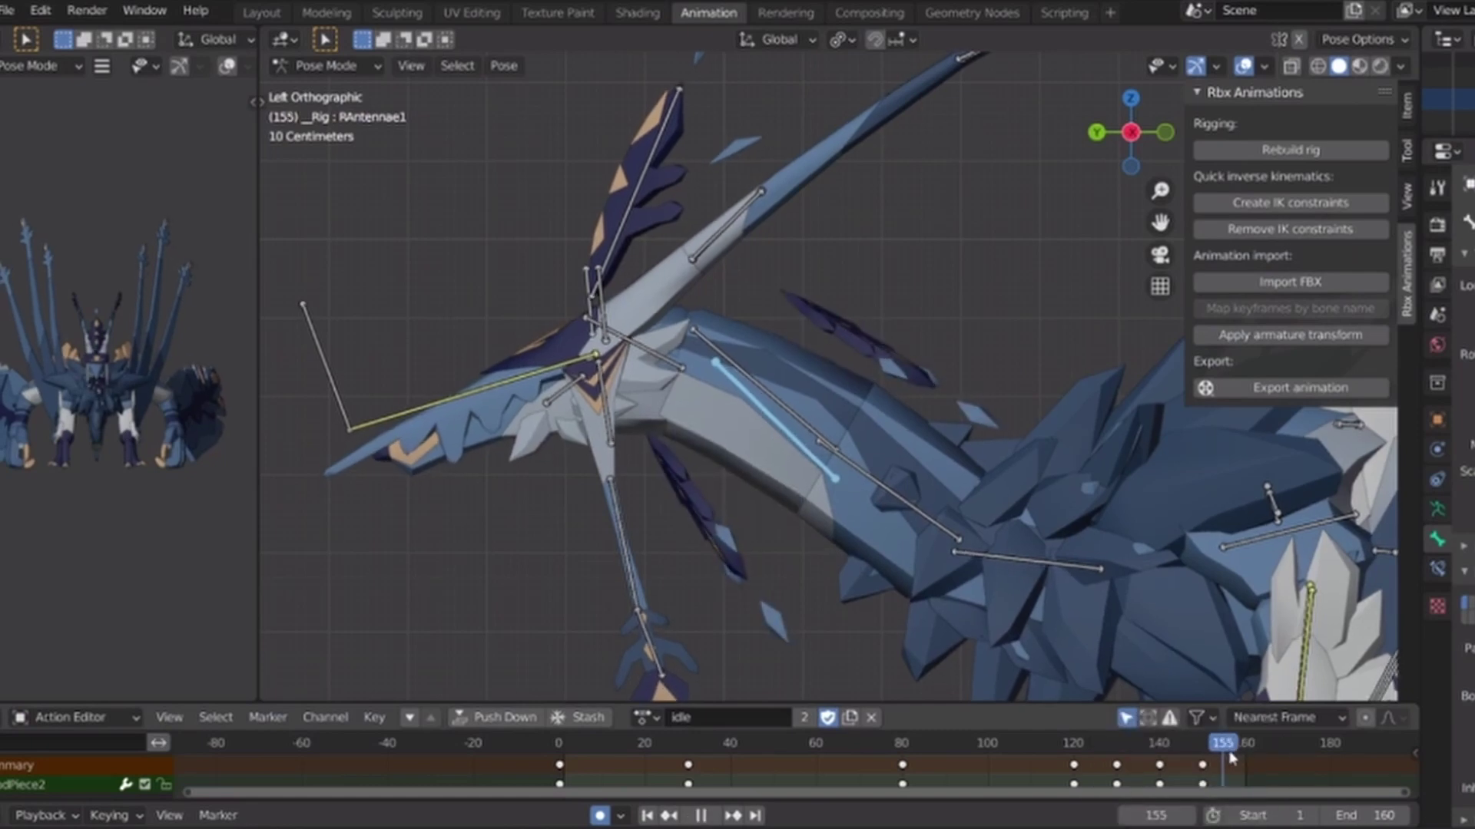
# Try a 91° local Y rotation at frame 160, scrub back to frame 147, and delete the trial keyframe.
pyautogui.click(1244, 743)
pyautogui.press('r')
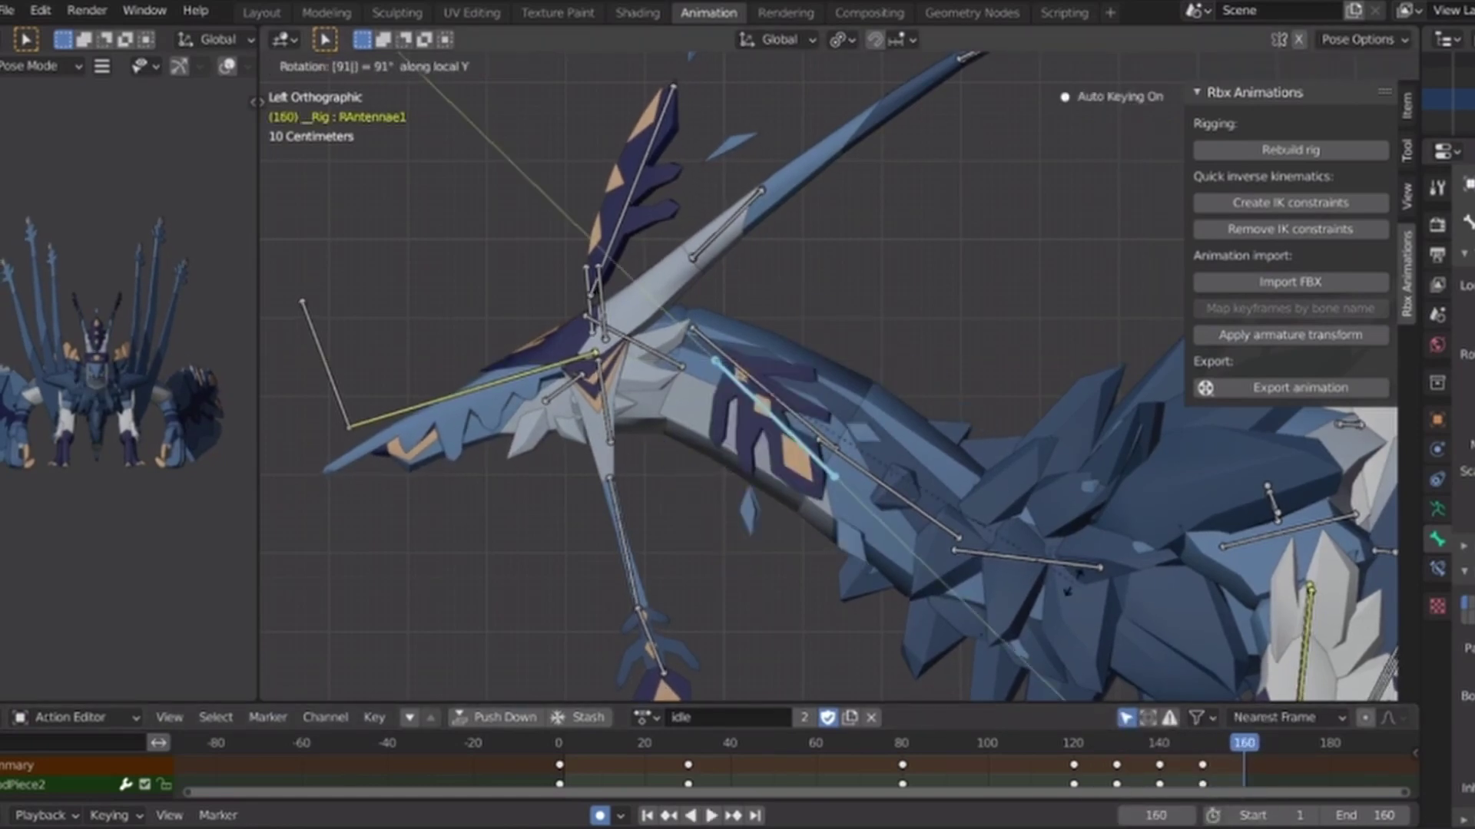
pyautogui.moveTo(1243, 745); pyautogui.dragTo(1188, 753)
pyautogui.press('x')
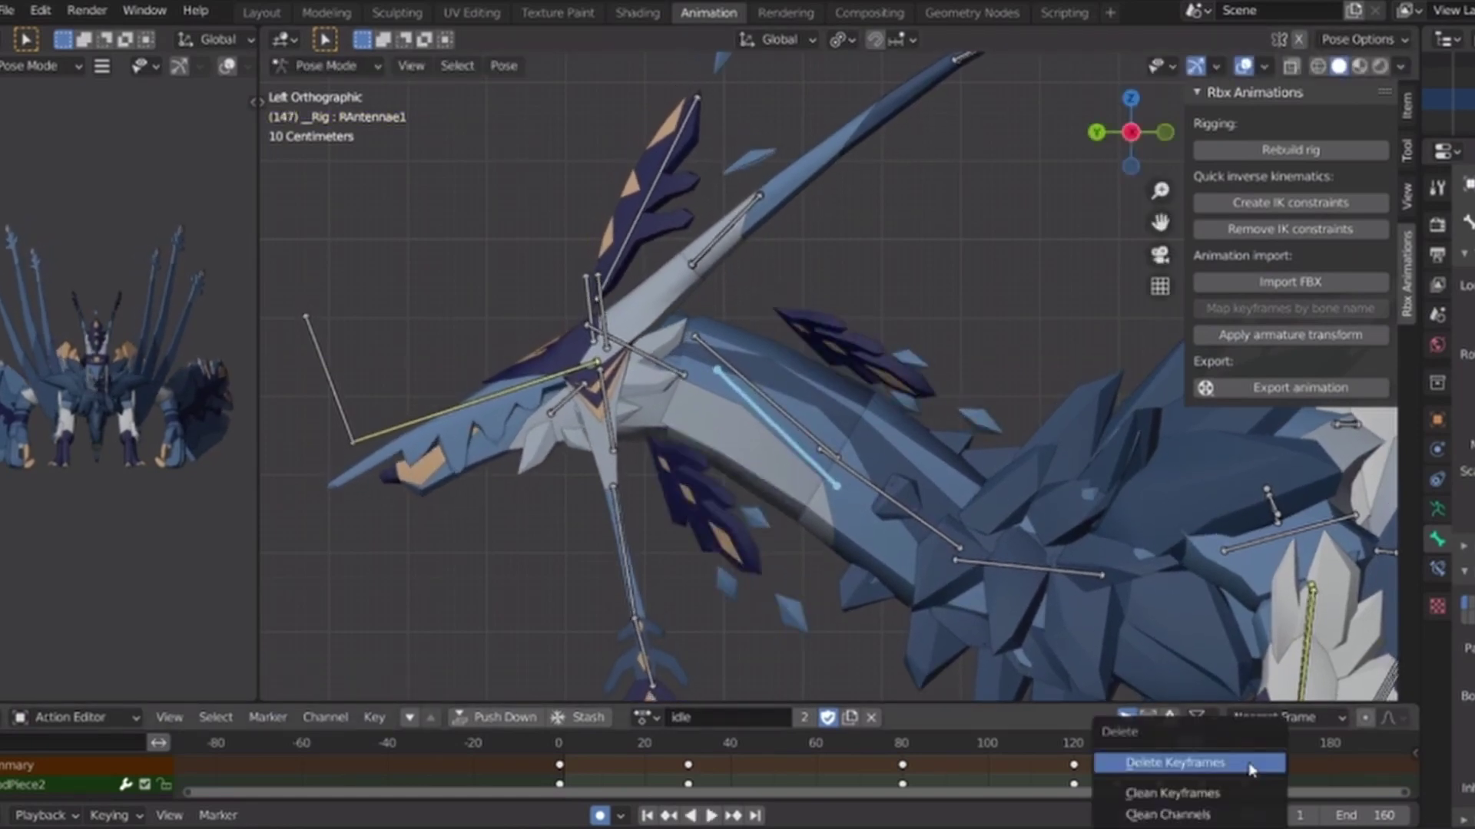
pyautogui.click(1251, 763)
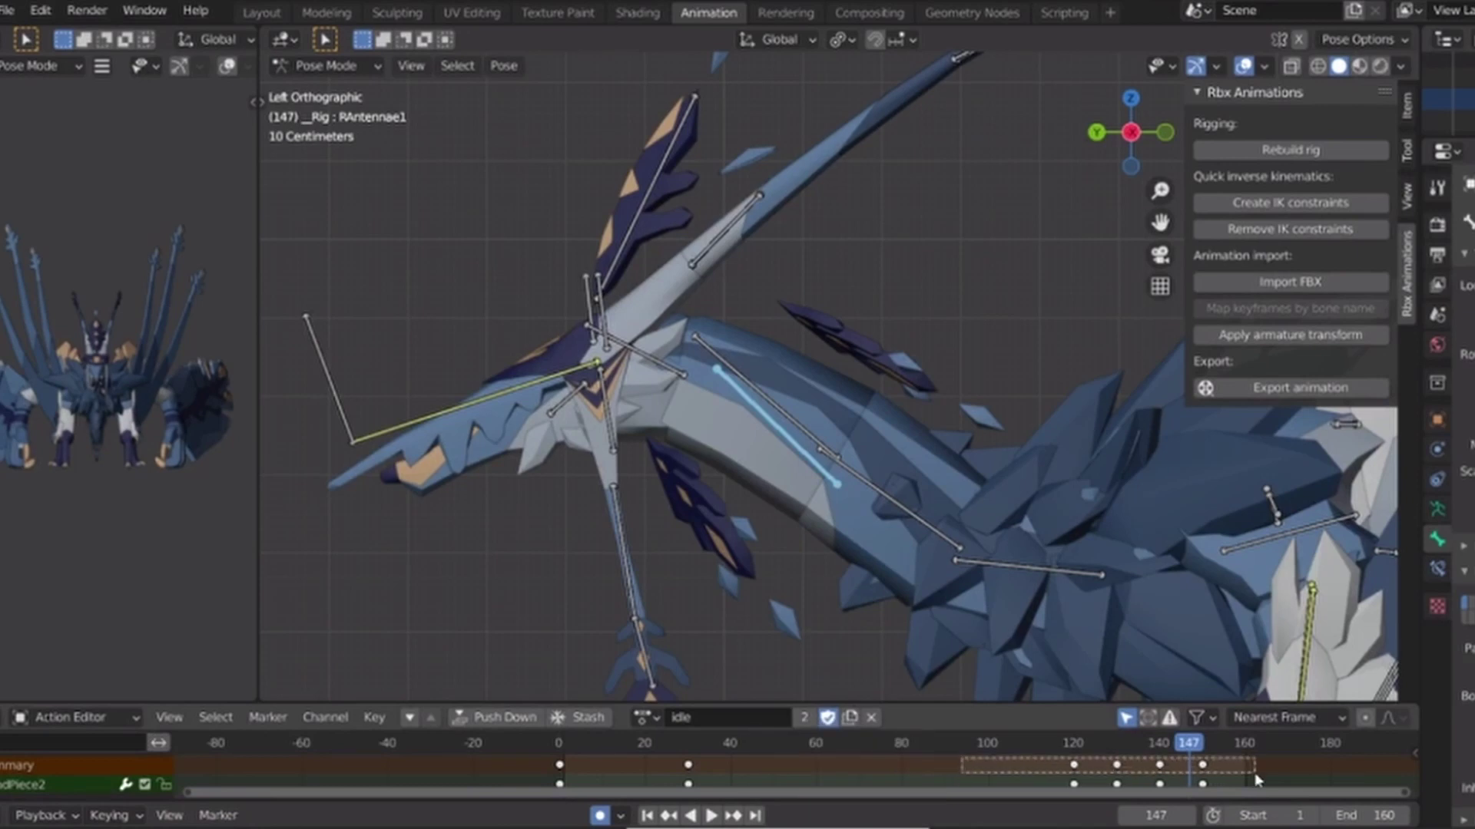
# Move the frame 120–150 keyframes to frames 70–100 and paste the copied keyframe at frame 160, checking the playback.
pyautogui.moveTo(1256, 780); pyautogui.dragTo(1257, 780)
pyautogui.press('g')
pyautogui.moveTo(1175, 746); pyautogui.dragTo(1244, 755)
pyautogui.hotkey('ctrl', 'v')
pyautogui.press('space')
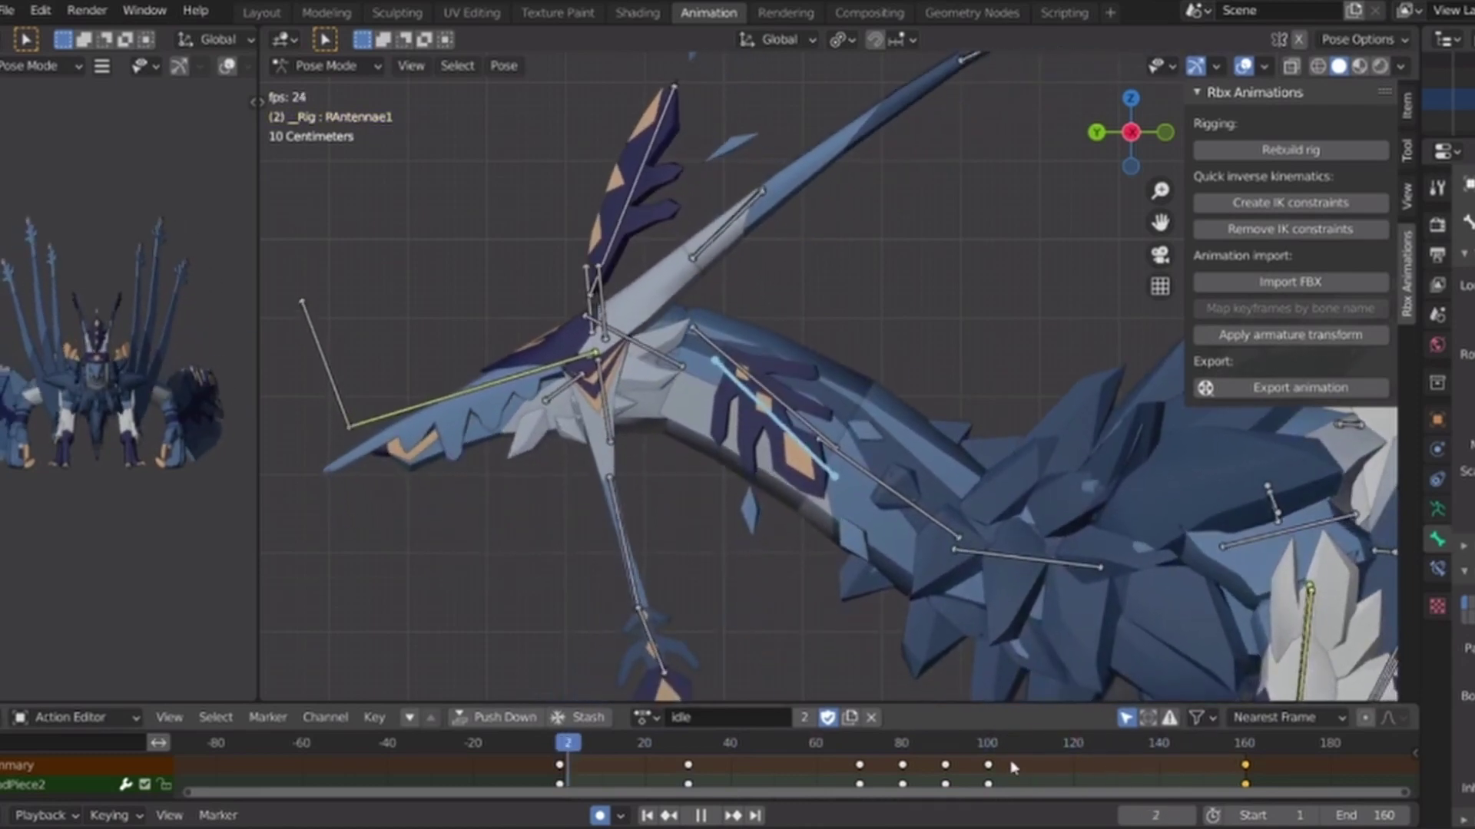
pyautogui.press('space')
# Move the frame 70–100 keyframes to frames 30–60 and shift the frame 30 keyframe to about frame 6.
pyautogui.moveTo(1007, 751); pyautogui.dragTo(943, 761)
pyautogui.hotkey('ctrl', 'v')
pyautogui.press('Delete')
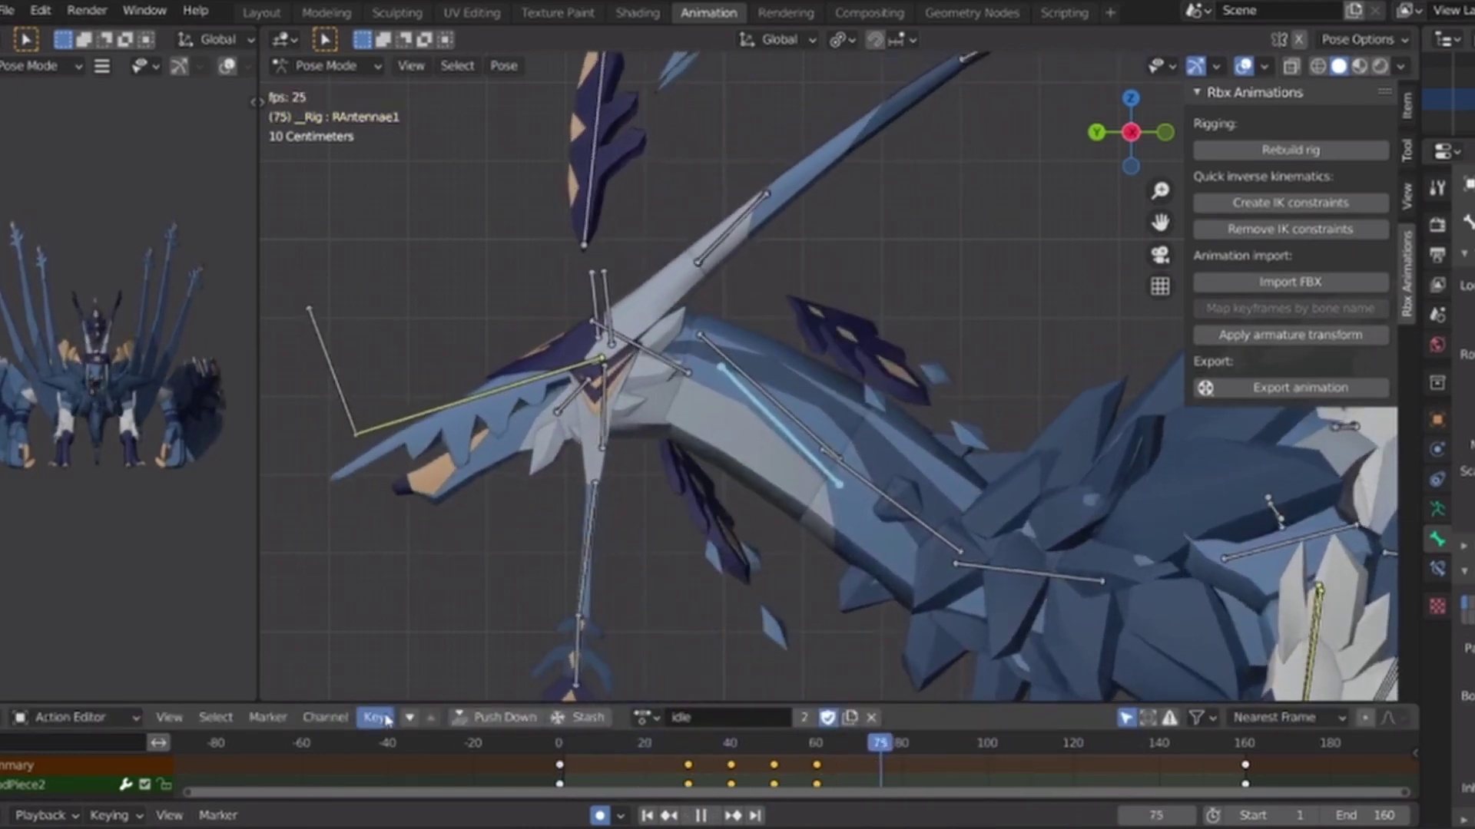
pyautogui.press('space')
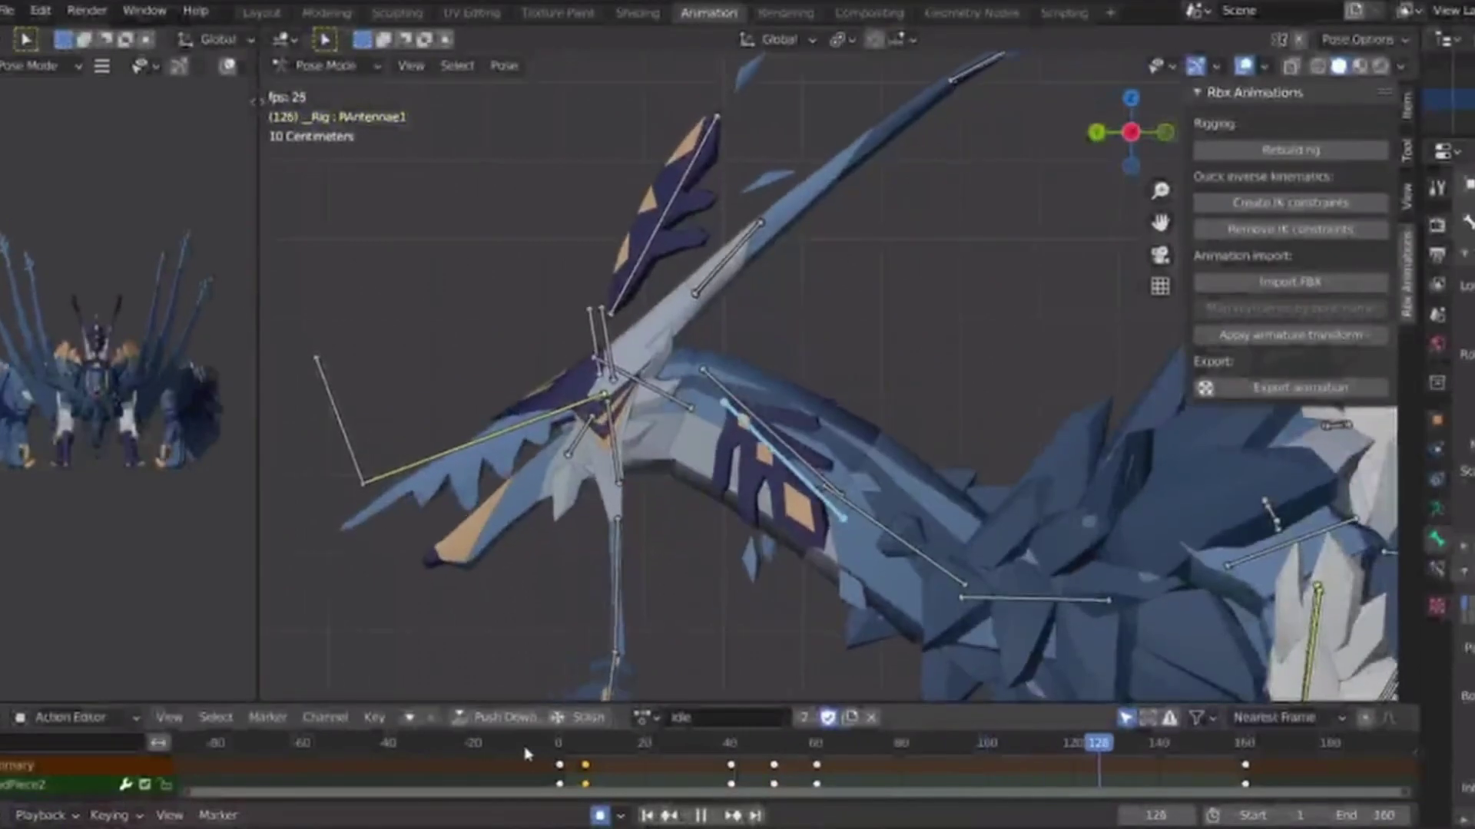
# Try an extra rotation keyframe on the second head-piece bone at frame 130, play the loop, and remove it.
pyautogui.moveTo(991, 748); pyautogui.dragTo(1104, 752)
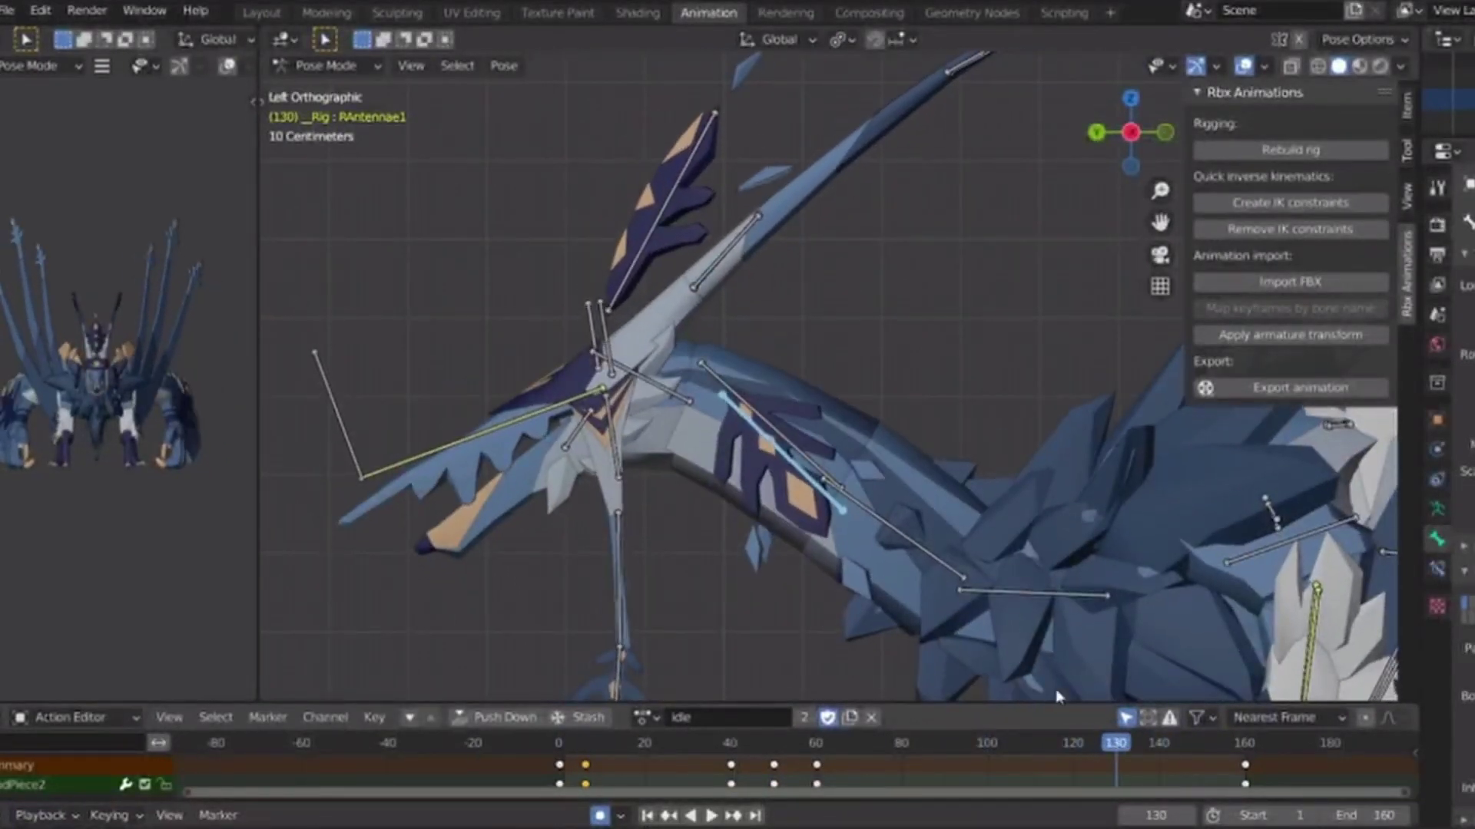
pyautogui.click(1058, 570)
pyautogui.press('space')
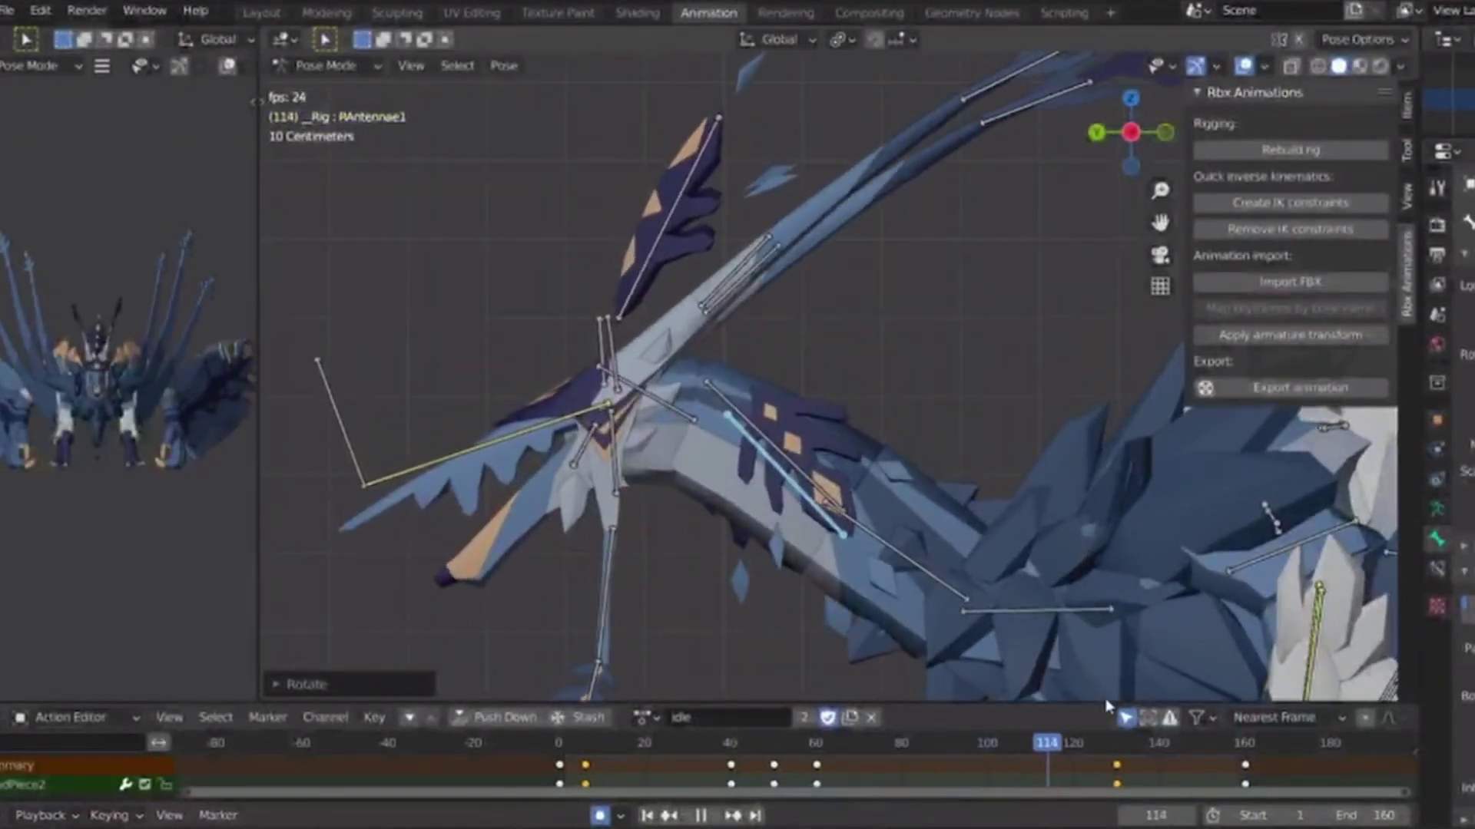
pyautogui.press('space')
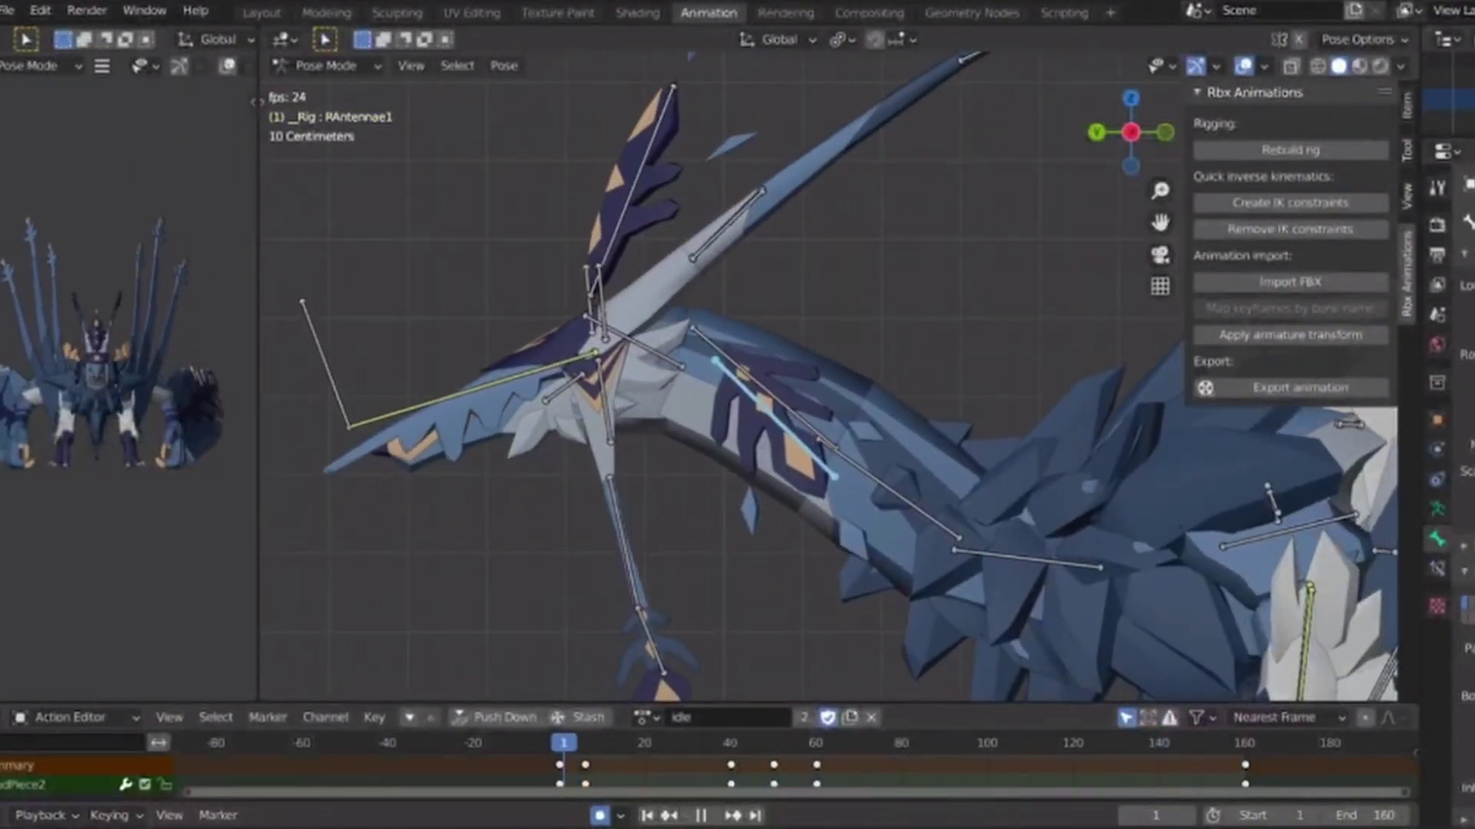
# Review the playing idle loop from an orbited angle, the back view and the enlarged second viewport.
pyautogui.moveTo(974, 491); pyautogui.dragTo(905, 575, button='middle')
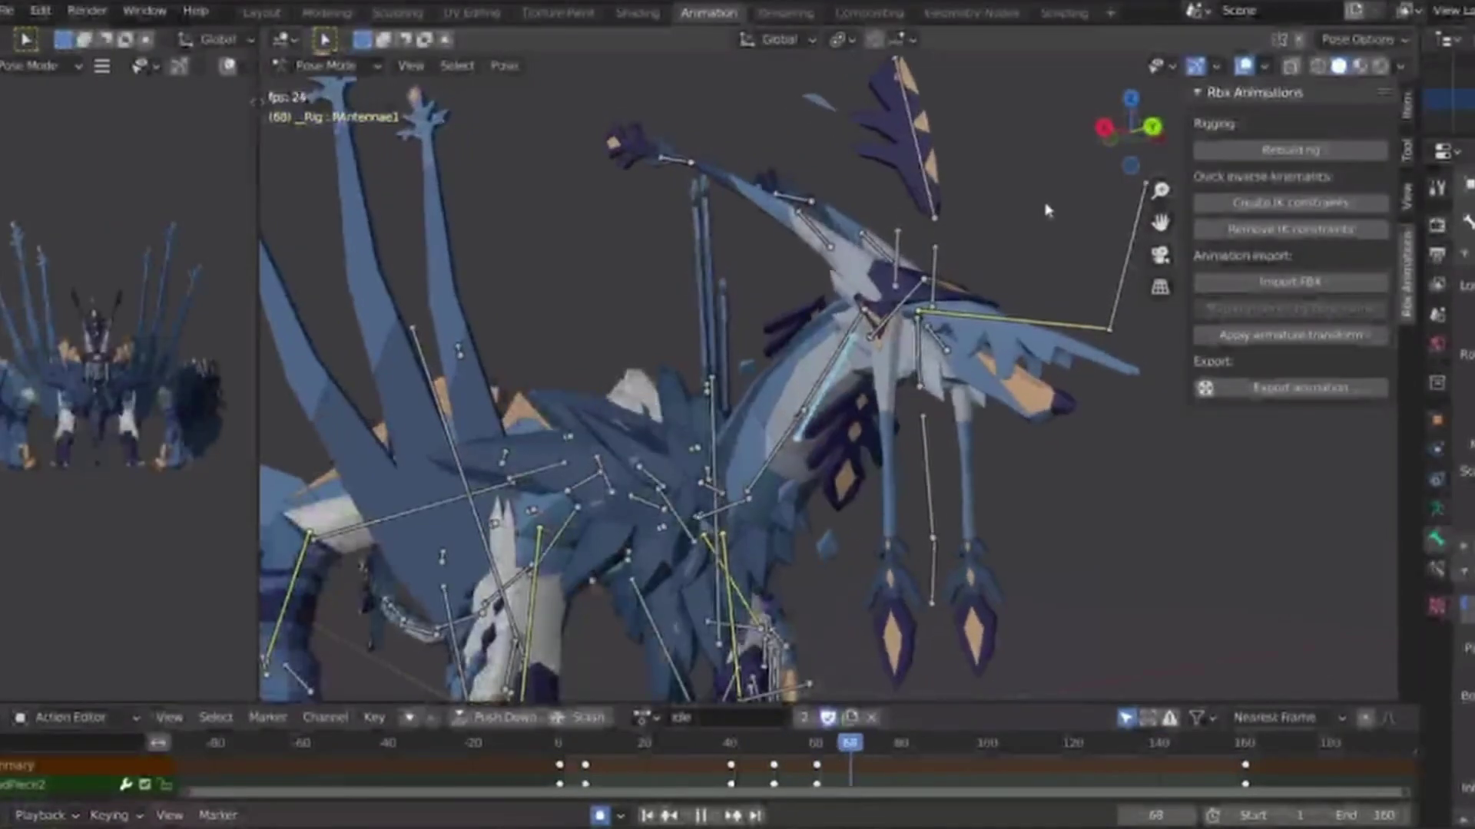
pyautogui.click(1154, 139)
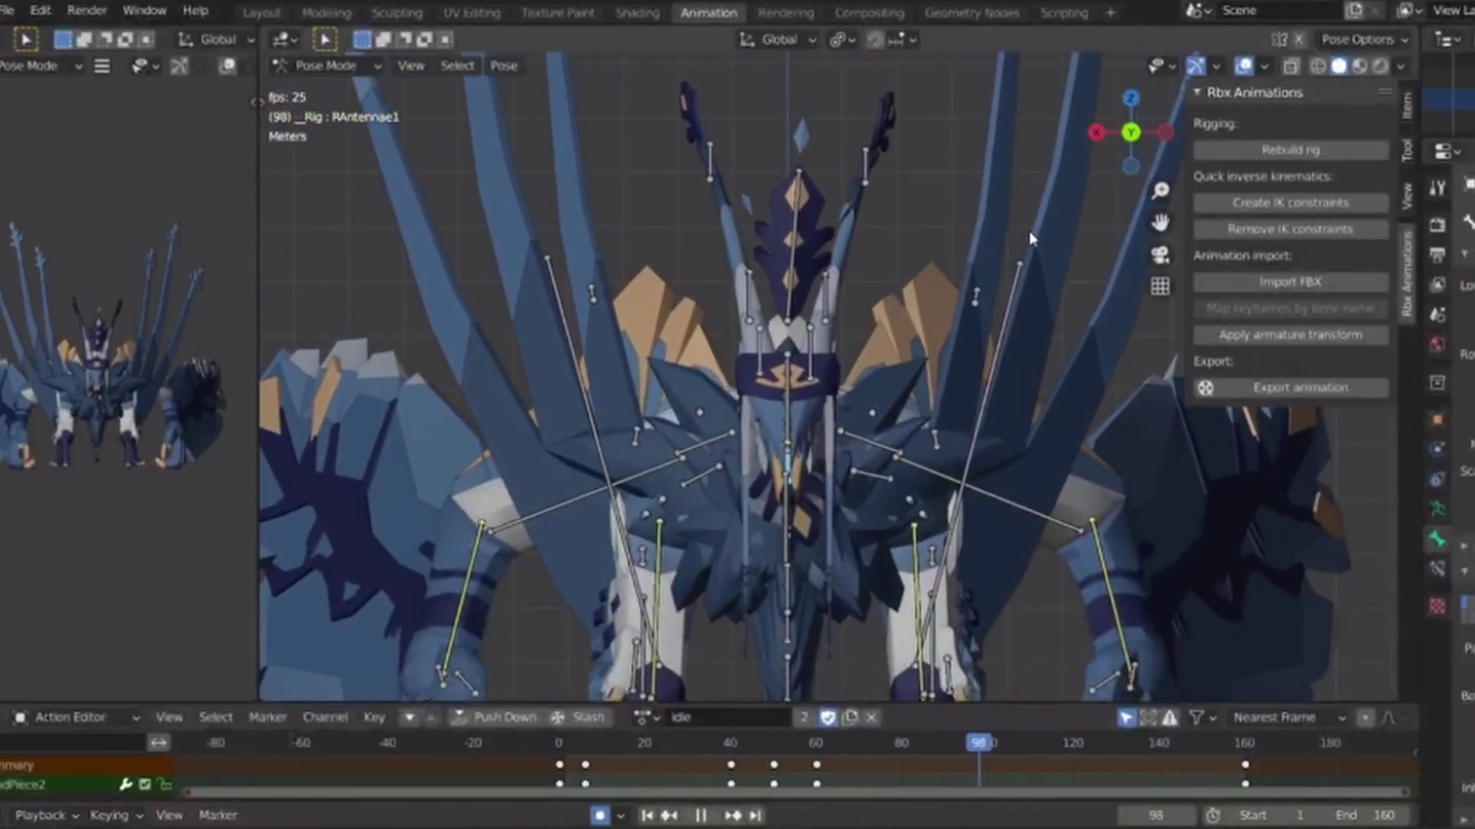
pyautogui.moveTo(260, 473); pyautogui.dragTo(1221, 476)
pyautogui.moveTo(600, 492); pyautogui.dragTo(702, 502, button='middle')
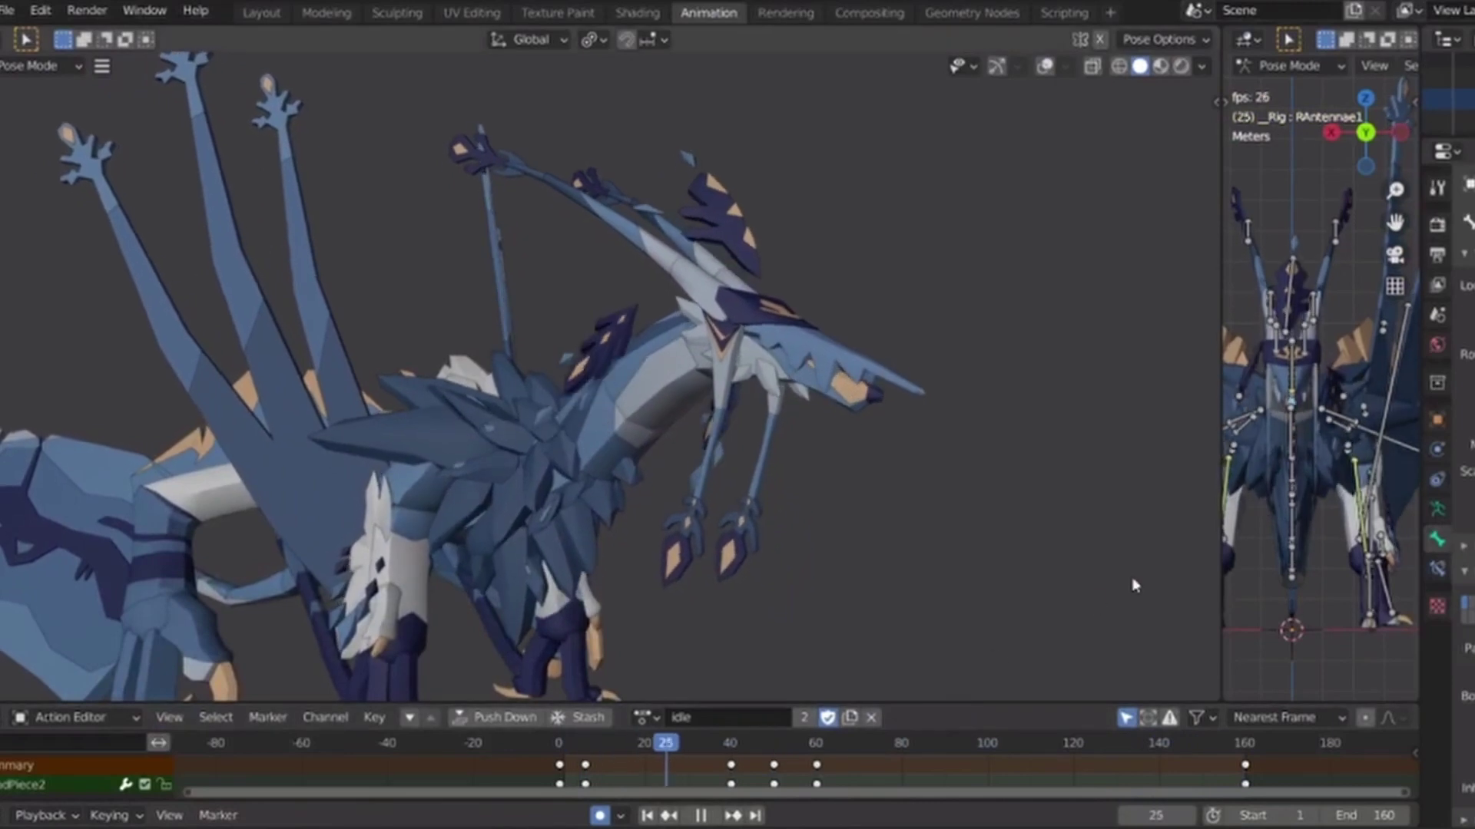
pyautogui.moveTo(1221, 568); pyautogui.dragTo(517, 556)
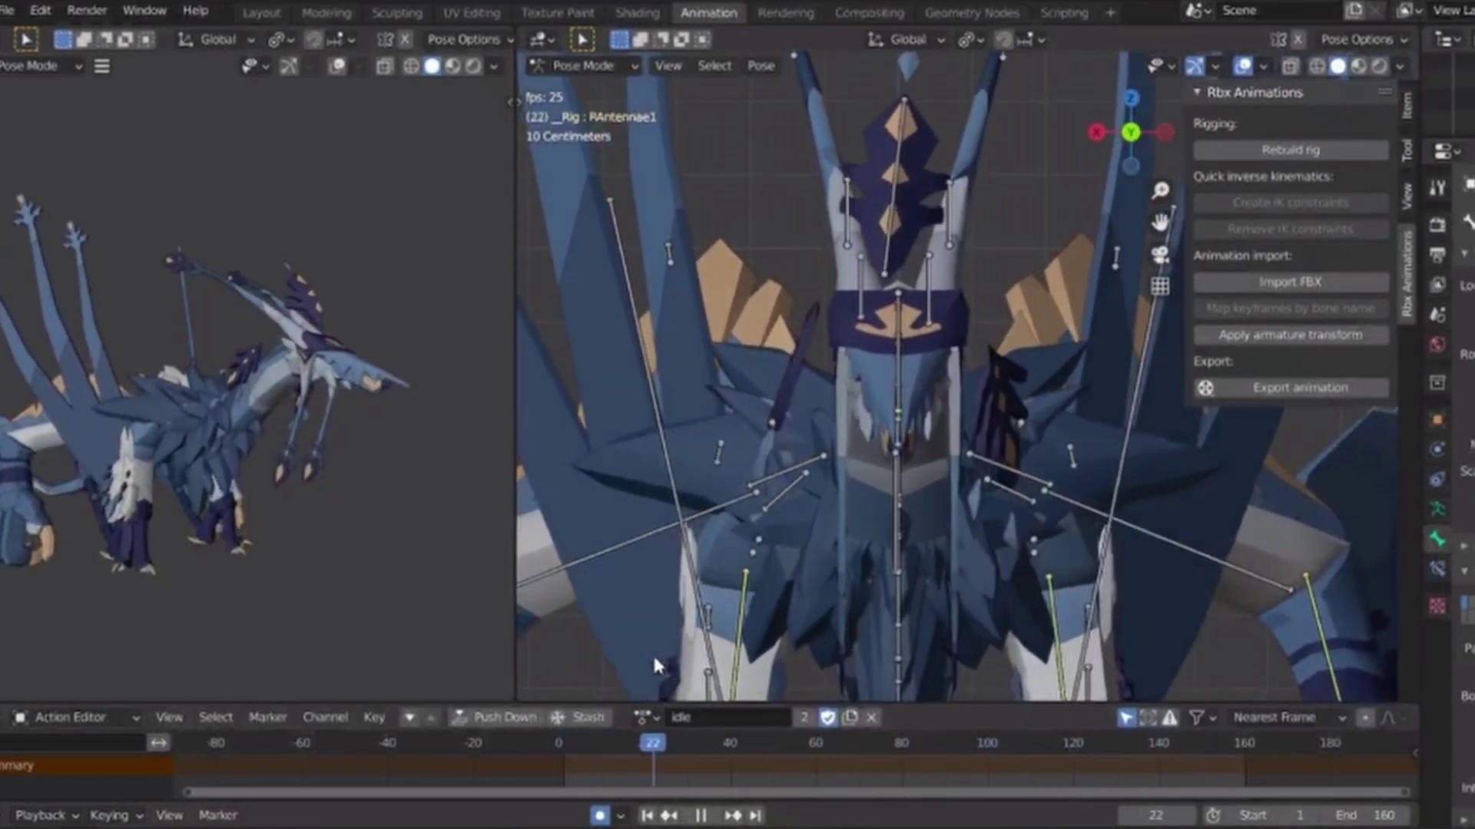
# Keyframe a local Y rotation of the second head-piece bone at frame 70 and scrub the frames around it.
pyautogui.click(1167, 137)
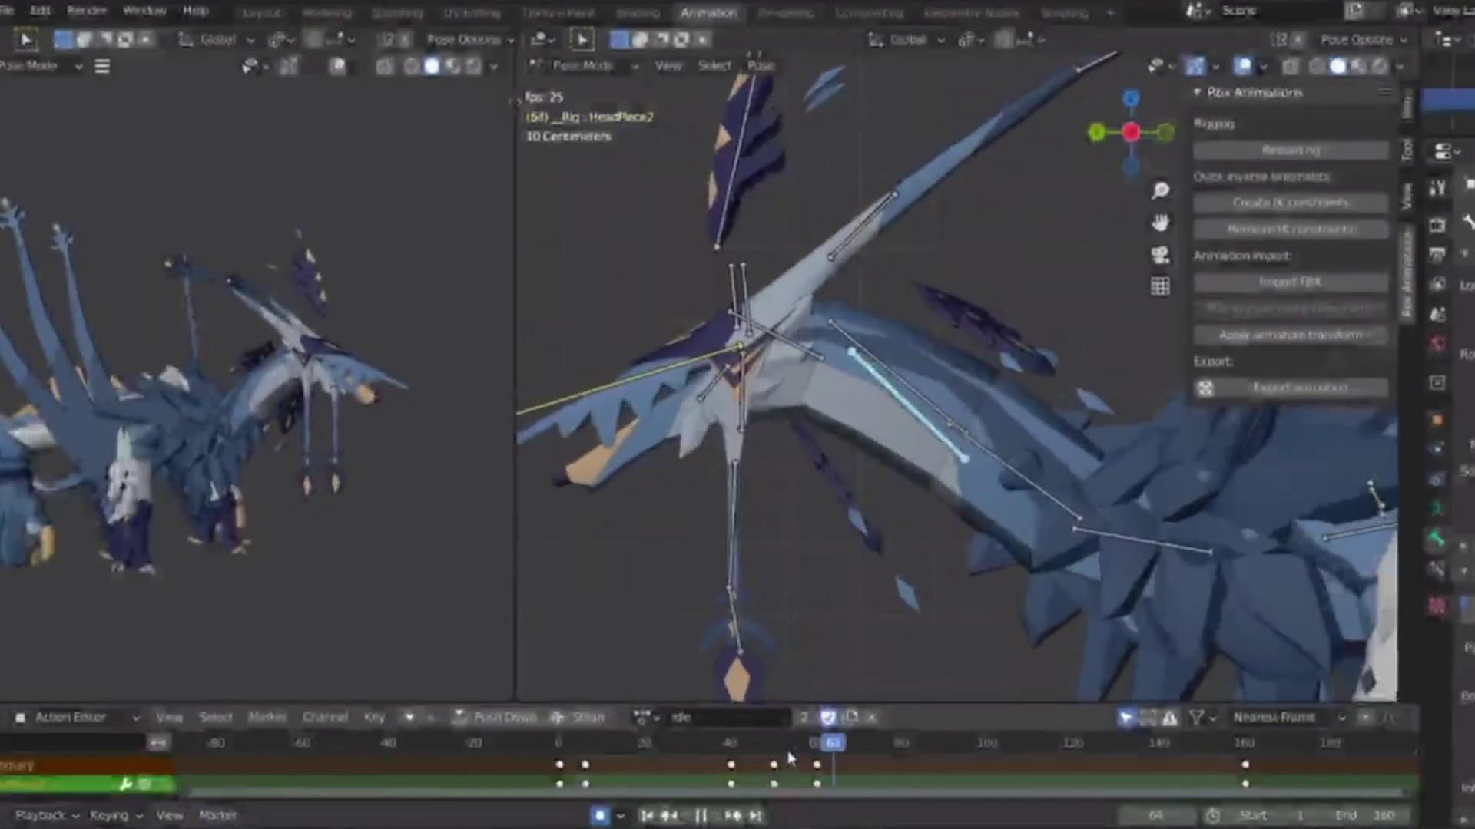
pyautogui.click(770, 744)
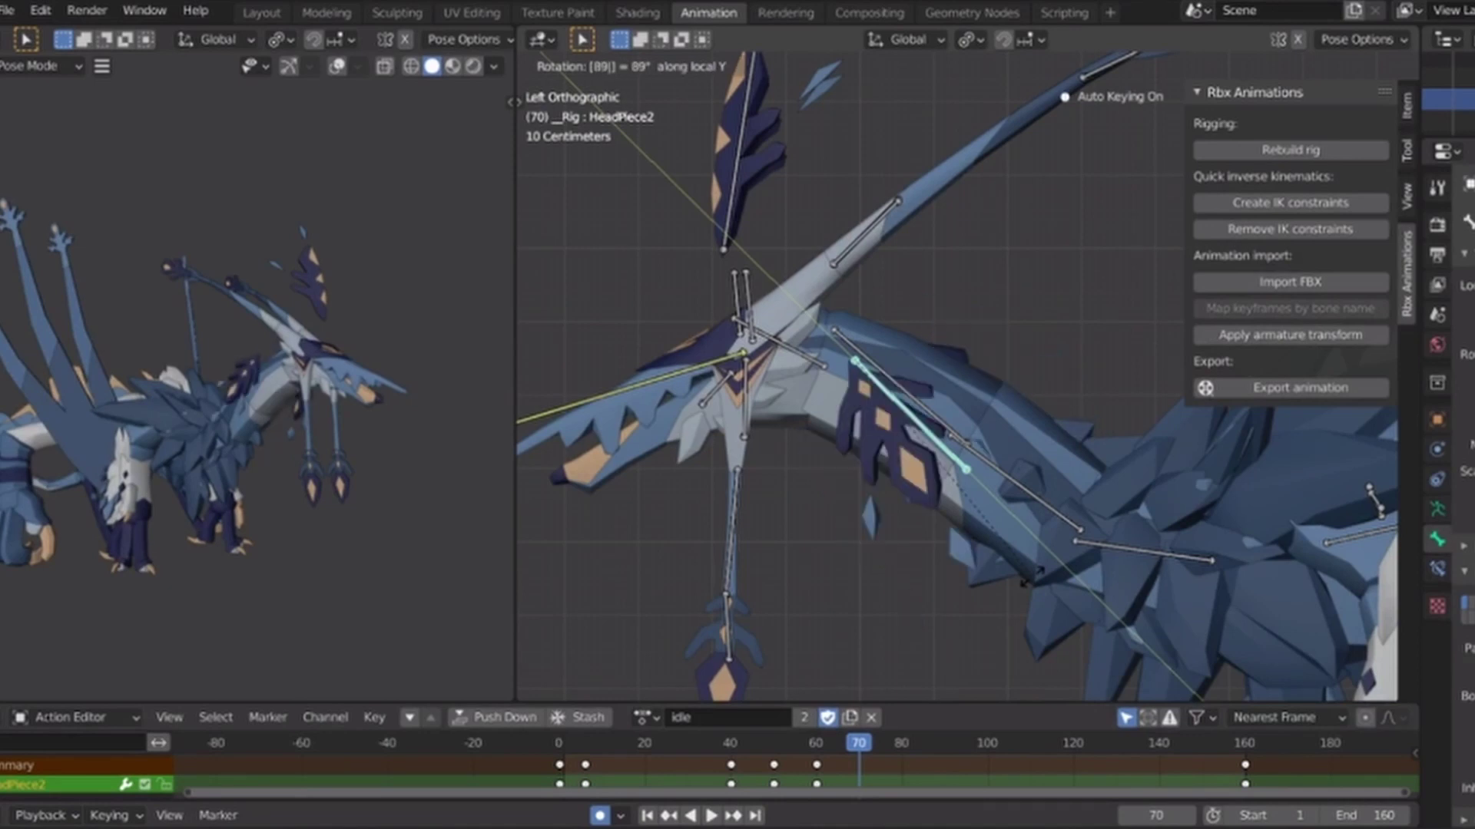
pyautogui.moveTo(855, 749); pyautogui.dragTo(889, 736)
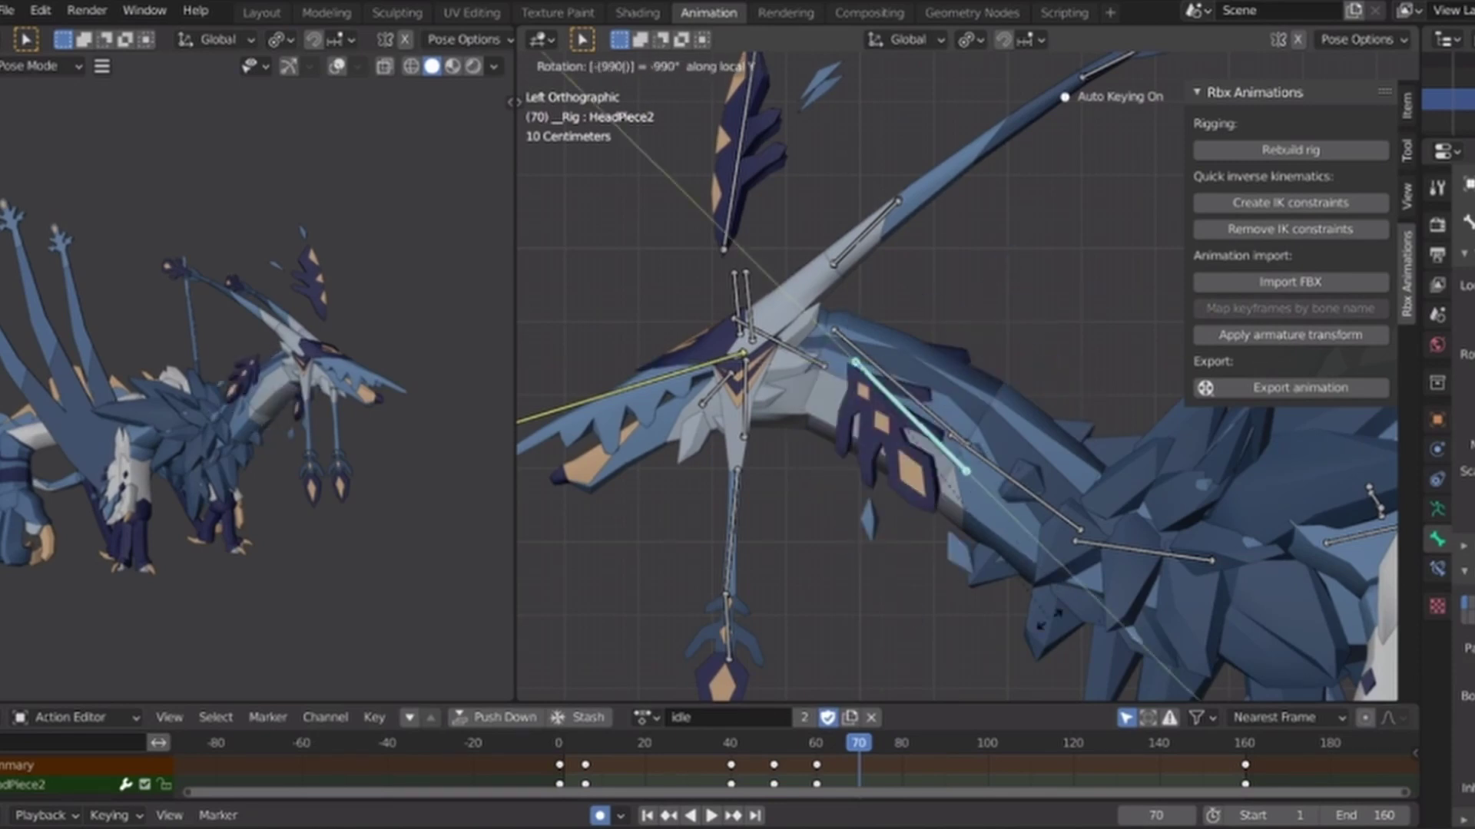
pyautogui.moveTo(950, 755); pyautogui.dragTo(848, 764)
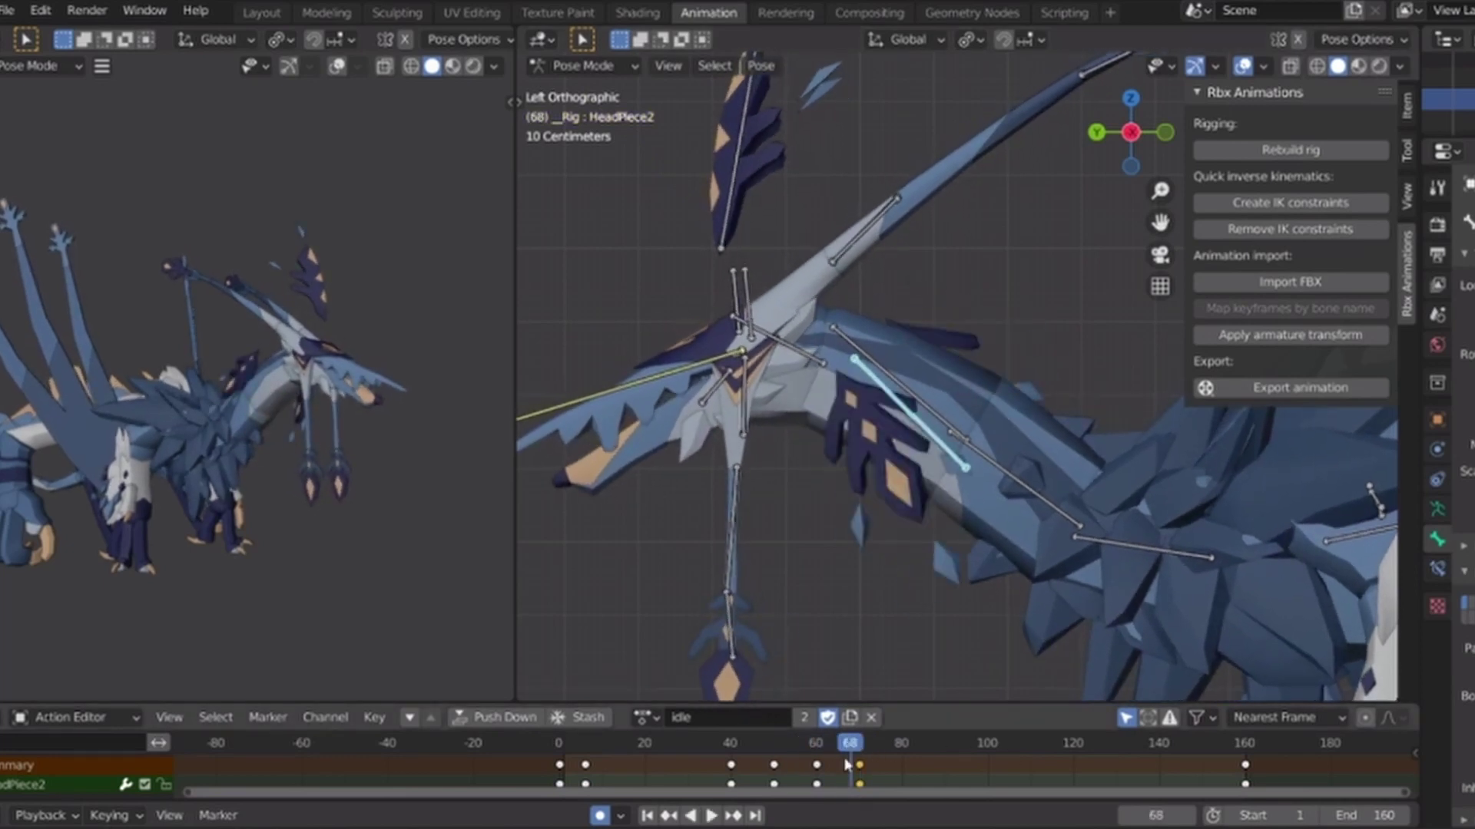
# Remove the second head-piece bone's keyframes at frames 70 and 160, and try a -90° local Y rotation at frame 70.
pyautogui.press('space')
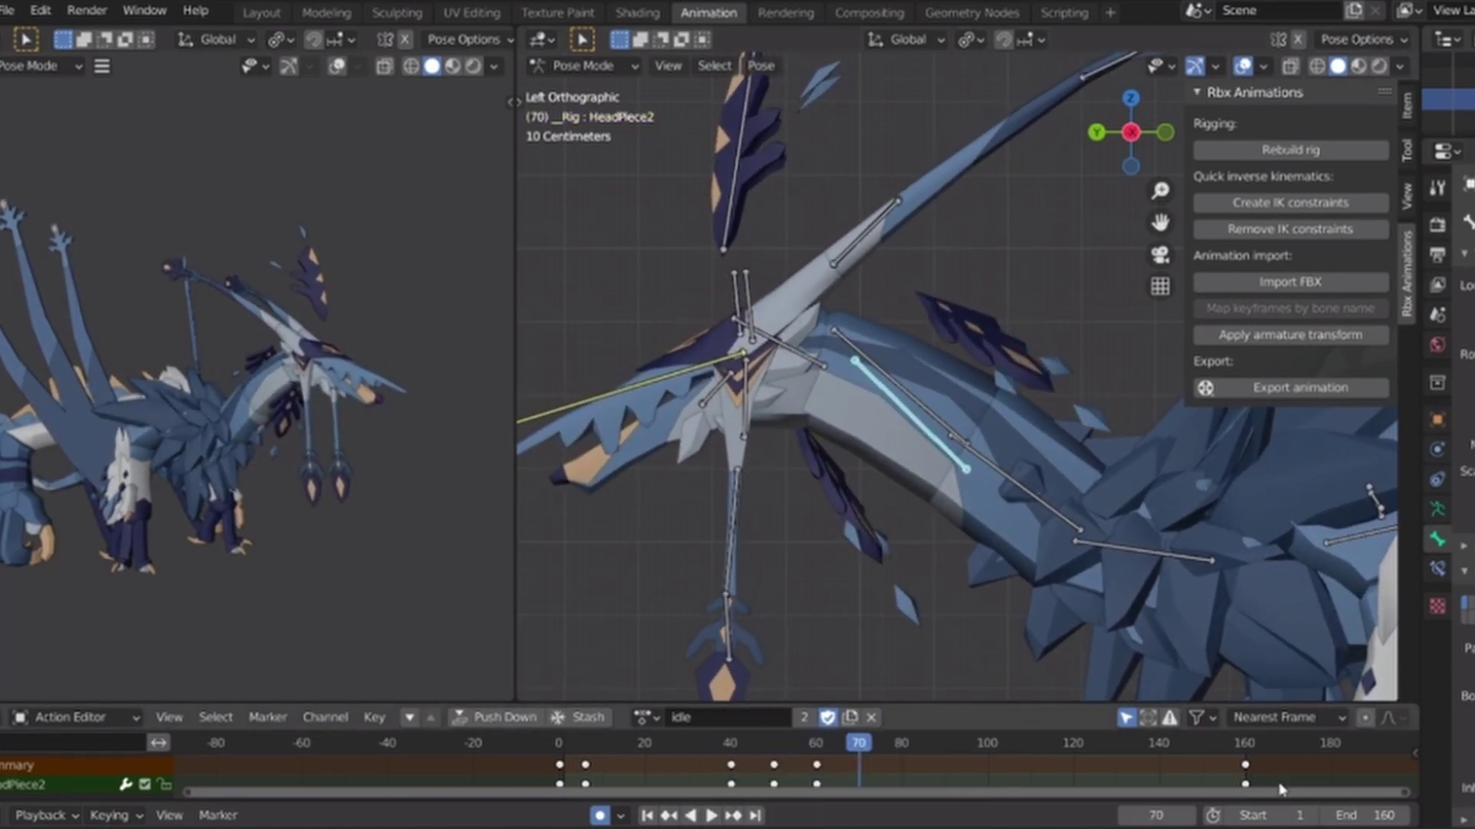
pyautogui.moveTo(858, 742); pyautogui.dragTo(728, 756)
pyautogui.press('space')
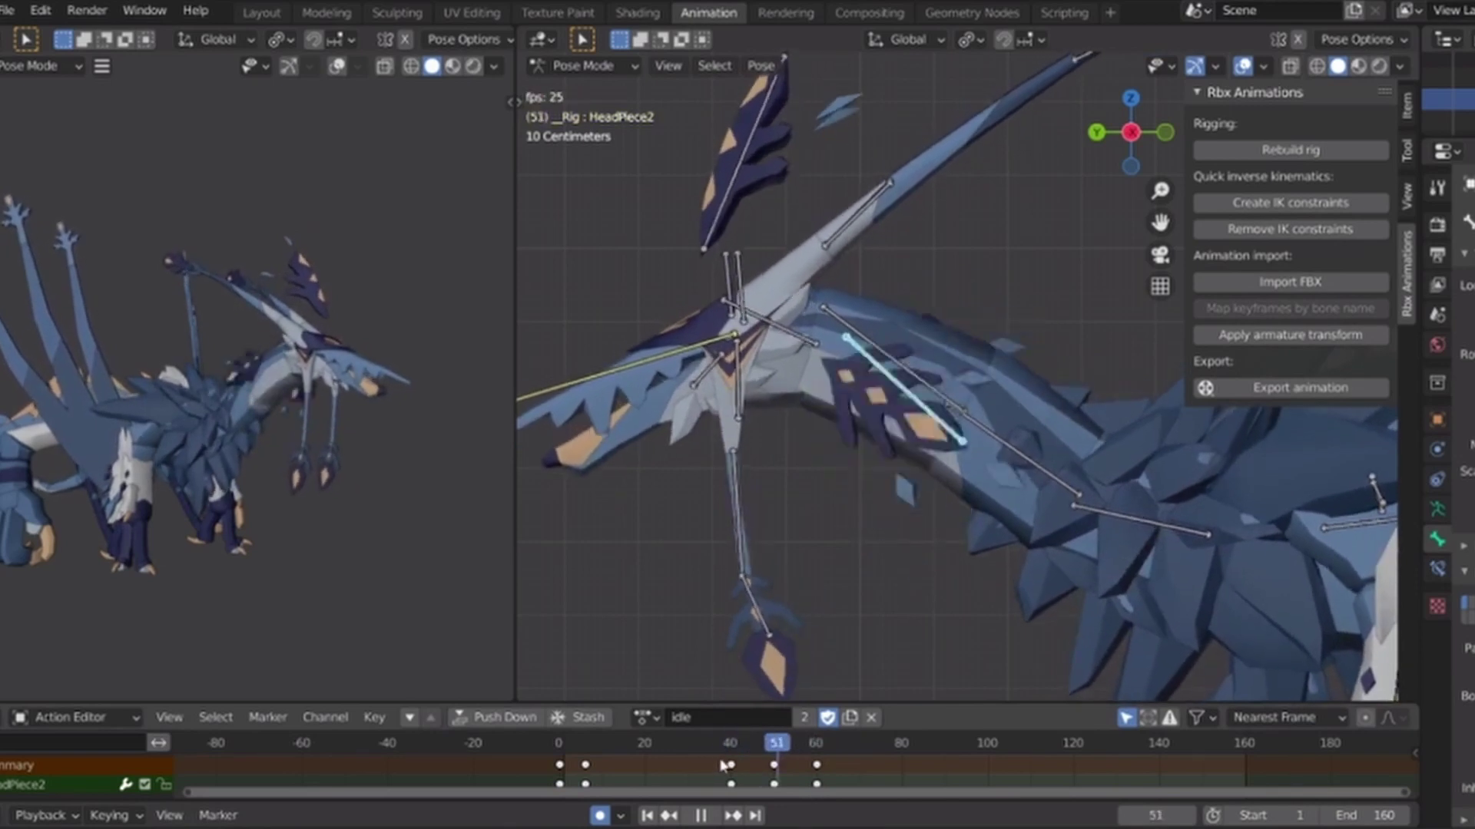
pyautogui.press('space')
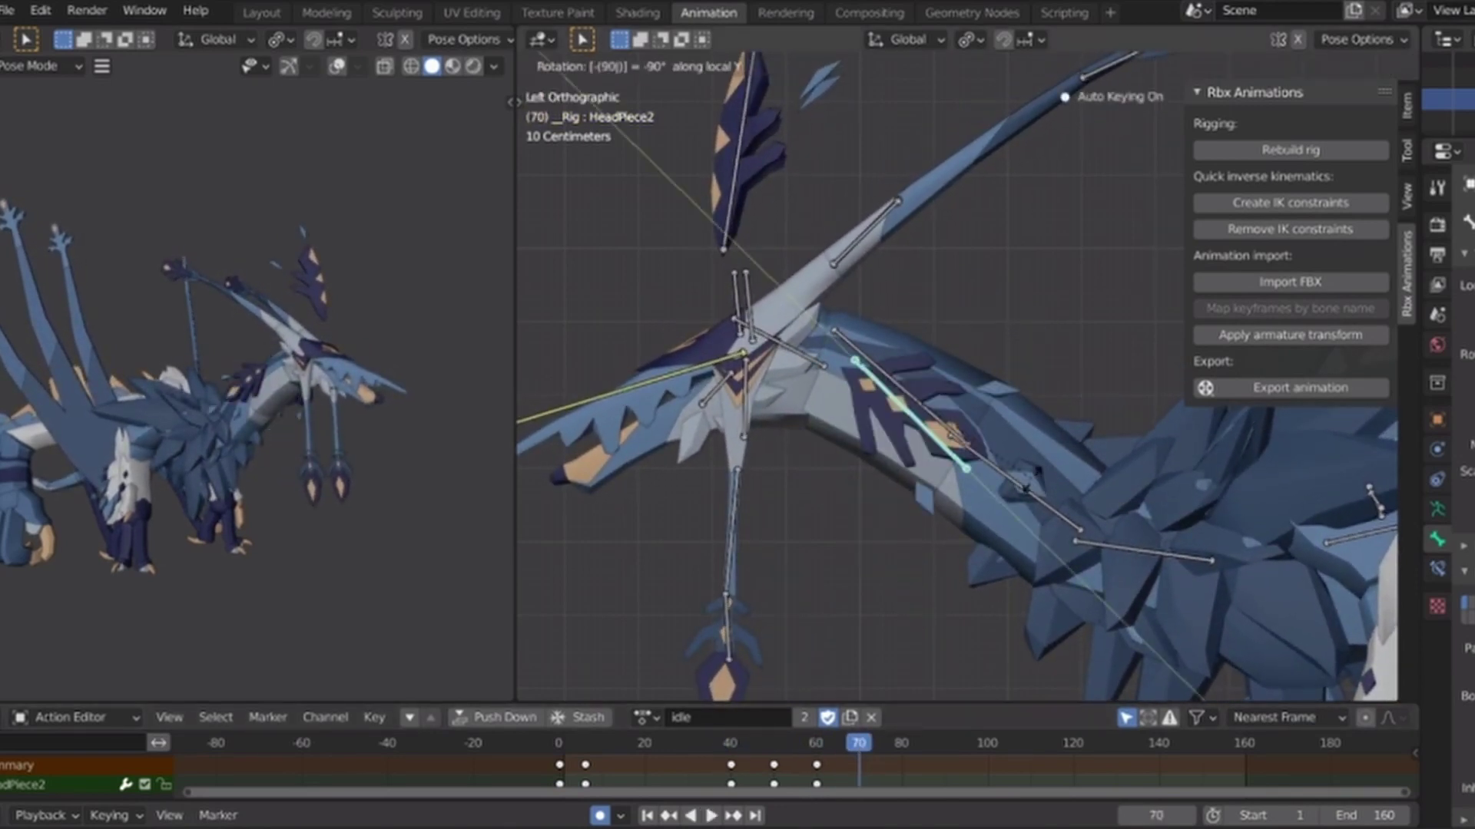
pyautogui.moveTo(813, 757); pyautogui.dragTo(847, 747)
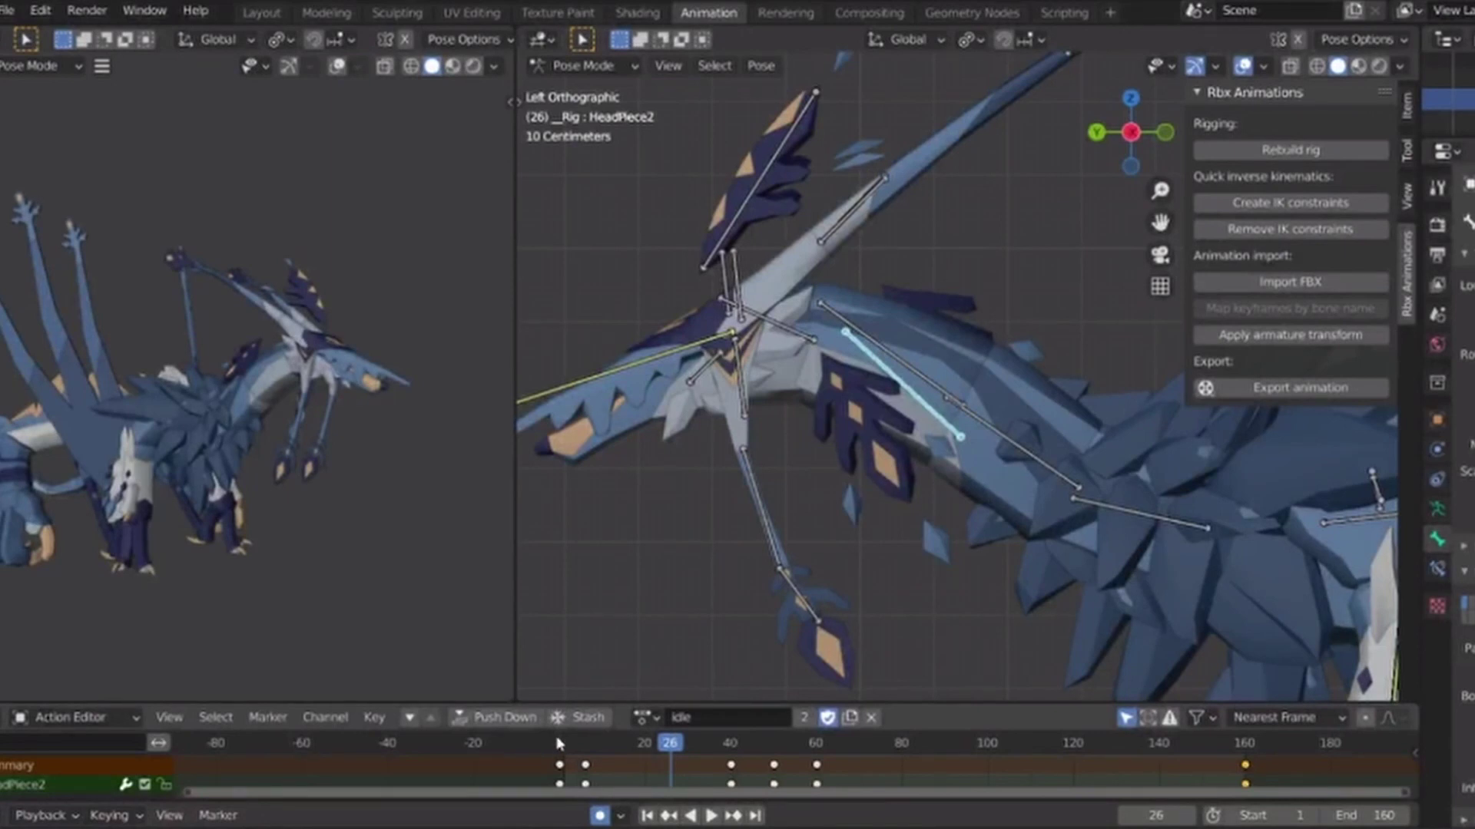
pyautogui.press('space')
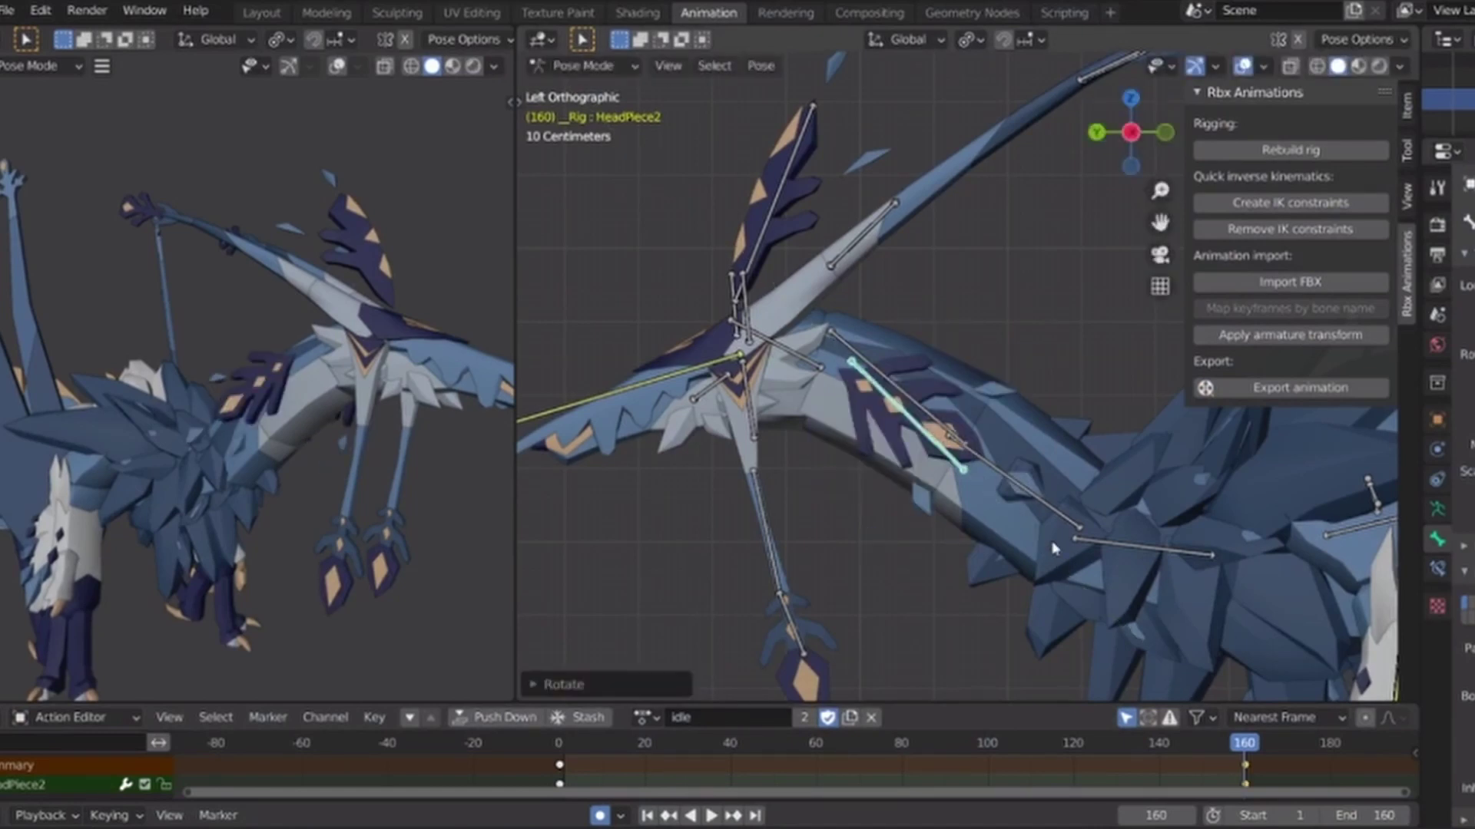
# Try spinning the second head-piece bone with only a frame 160 rotation keyframe after frame 0, play the loop, and delete that keyframe.
pyautogui.press('space')
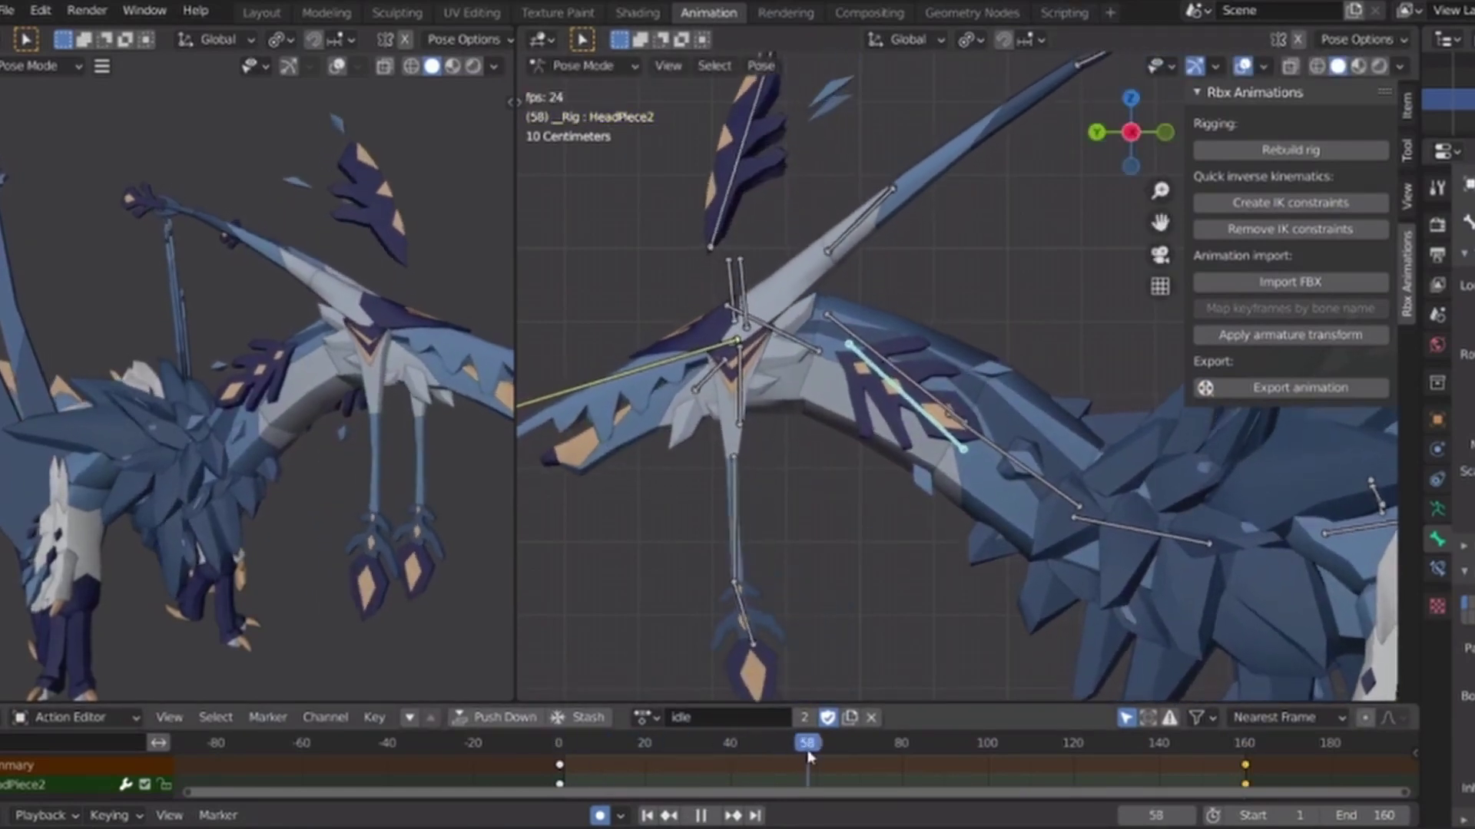
pyautogui.moveTo(921, 748); pyautogui.dragTo(847, 750)
pyautogui.press('space')
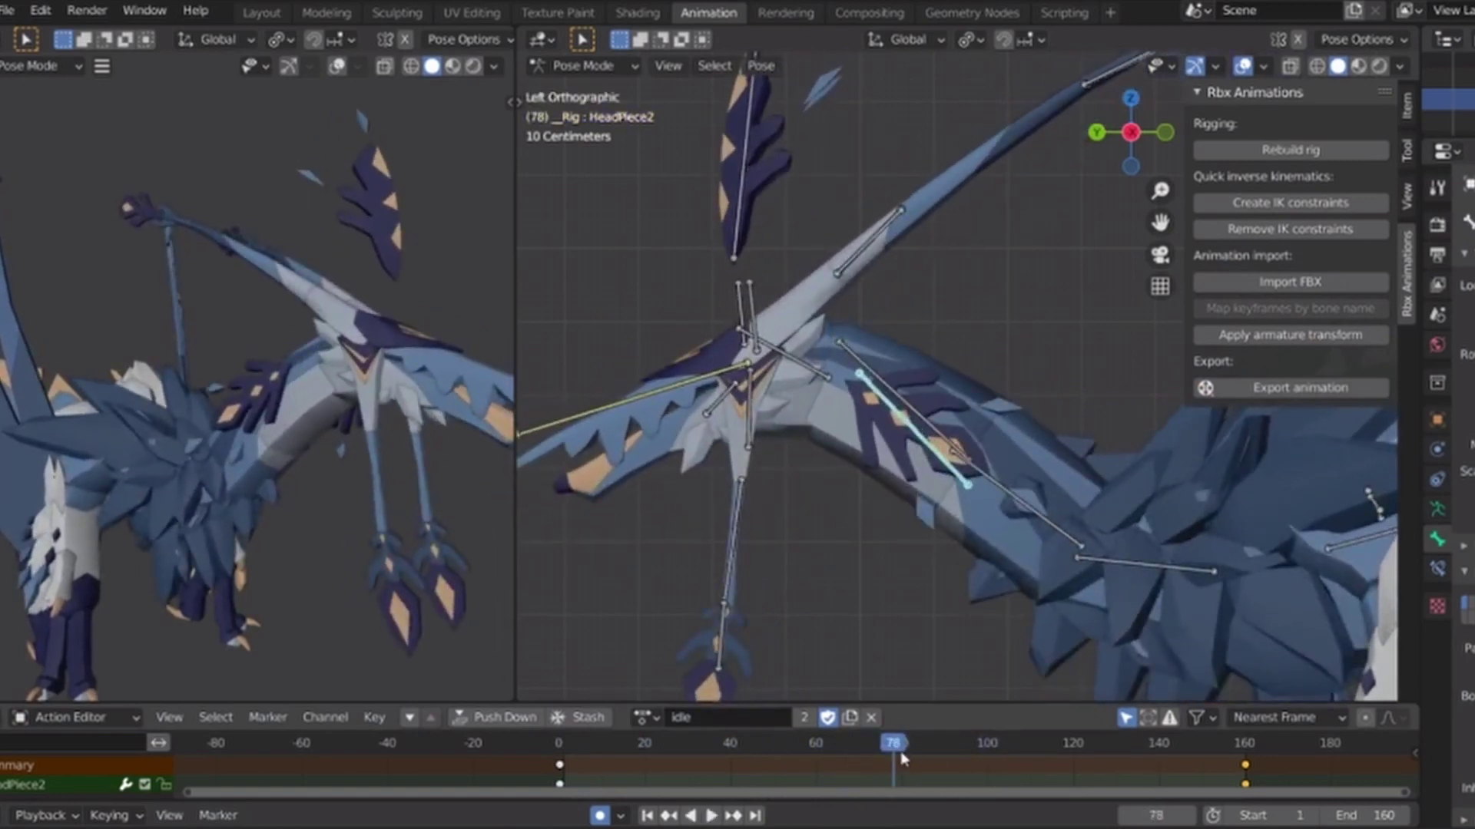
pyautogui.click(1245, 749)
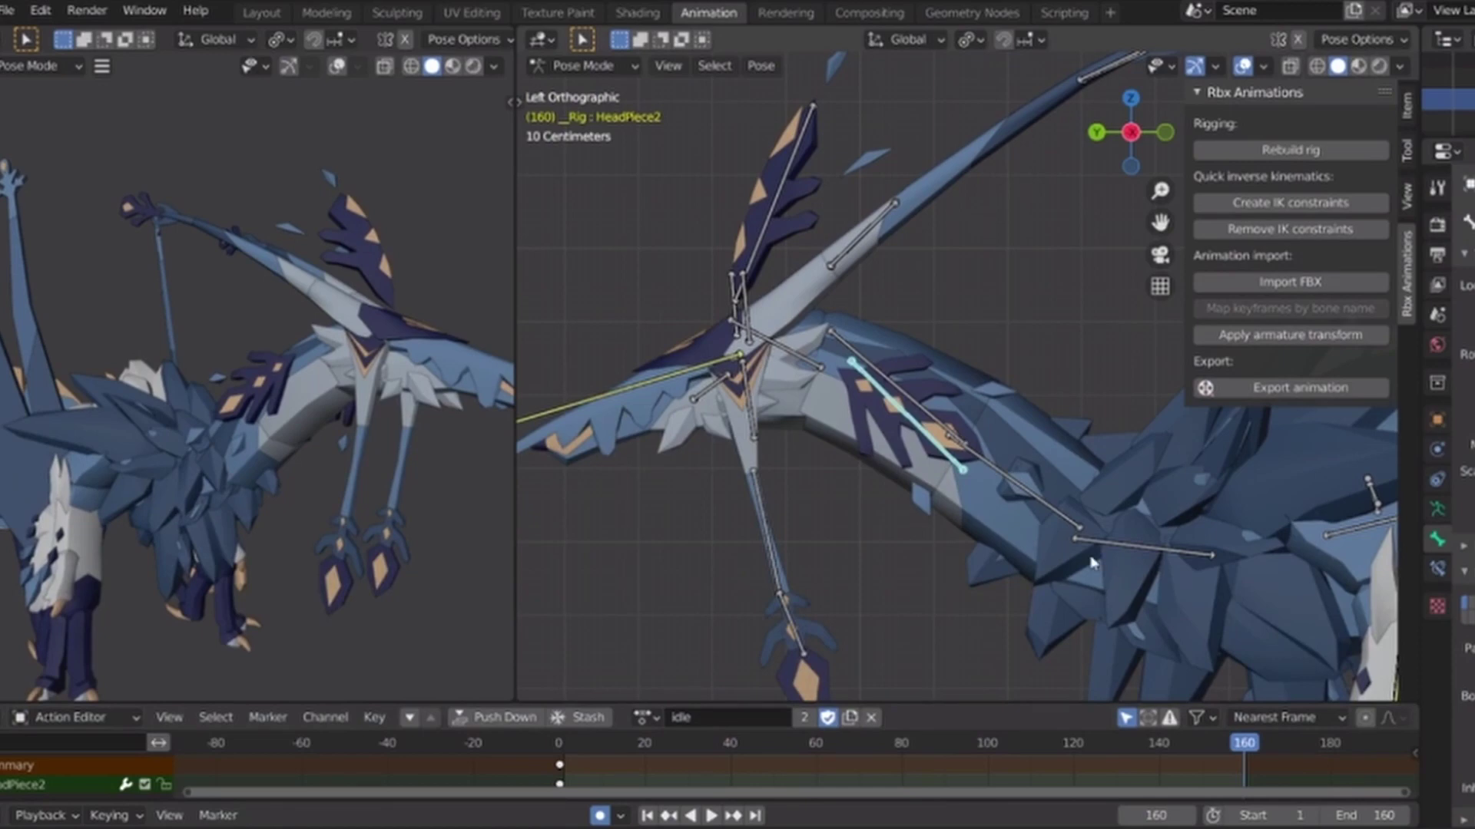
pyautogui.write('38')
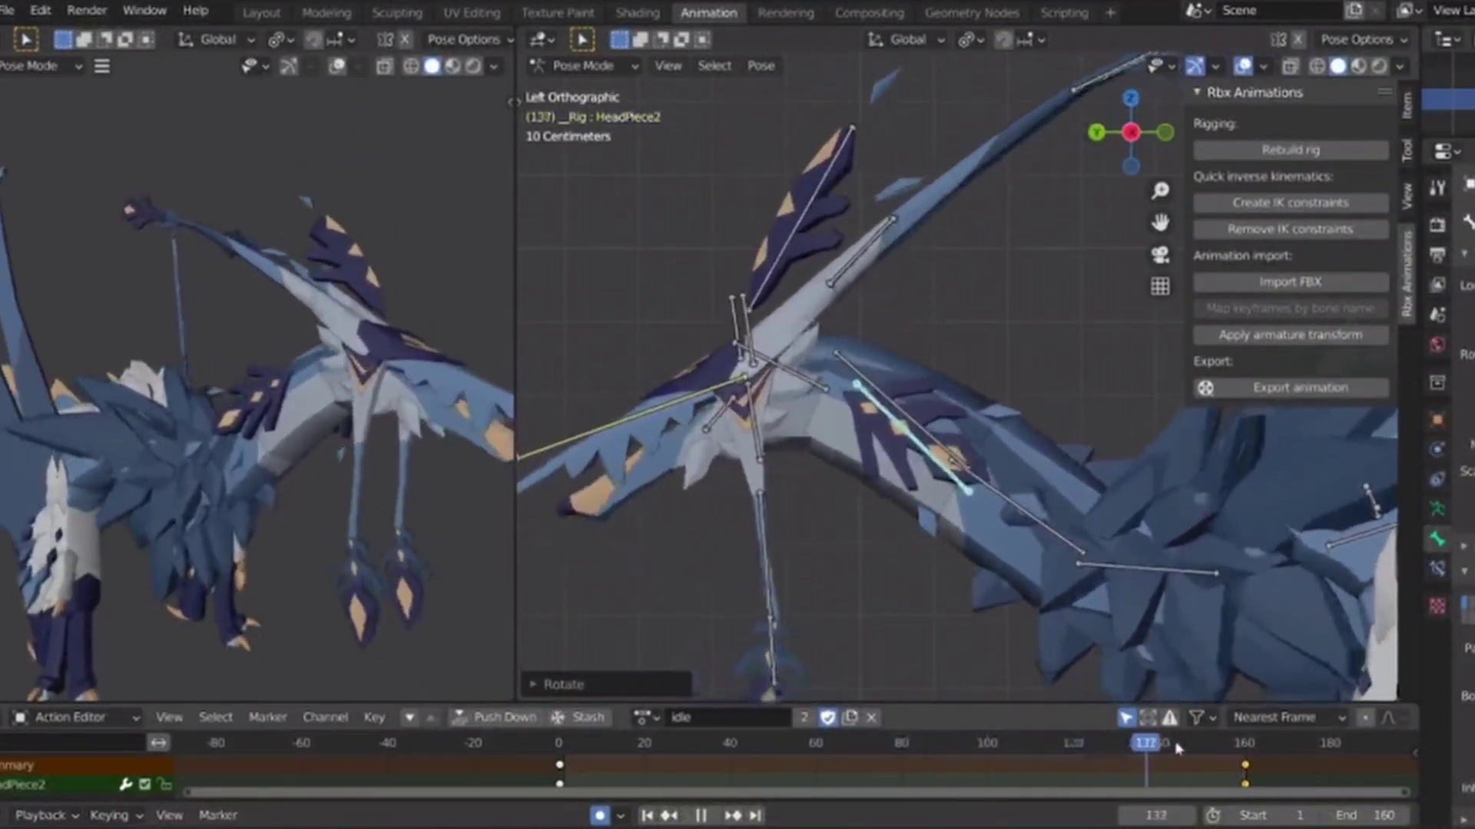
pyautogui.write('x')
pyautogui.click(1248, 770)
# Keyframe a 180° local Y rotation of the second head-piece bone at frame 80 and a further rotation at frame 160.
pyautogui.moveTo(560, 744); pyautogui.dragTo(904, 761)
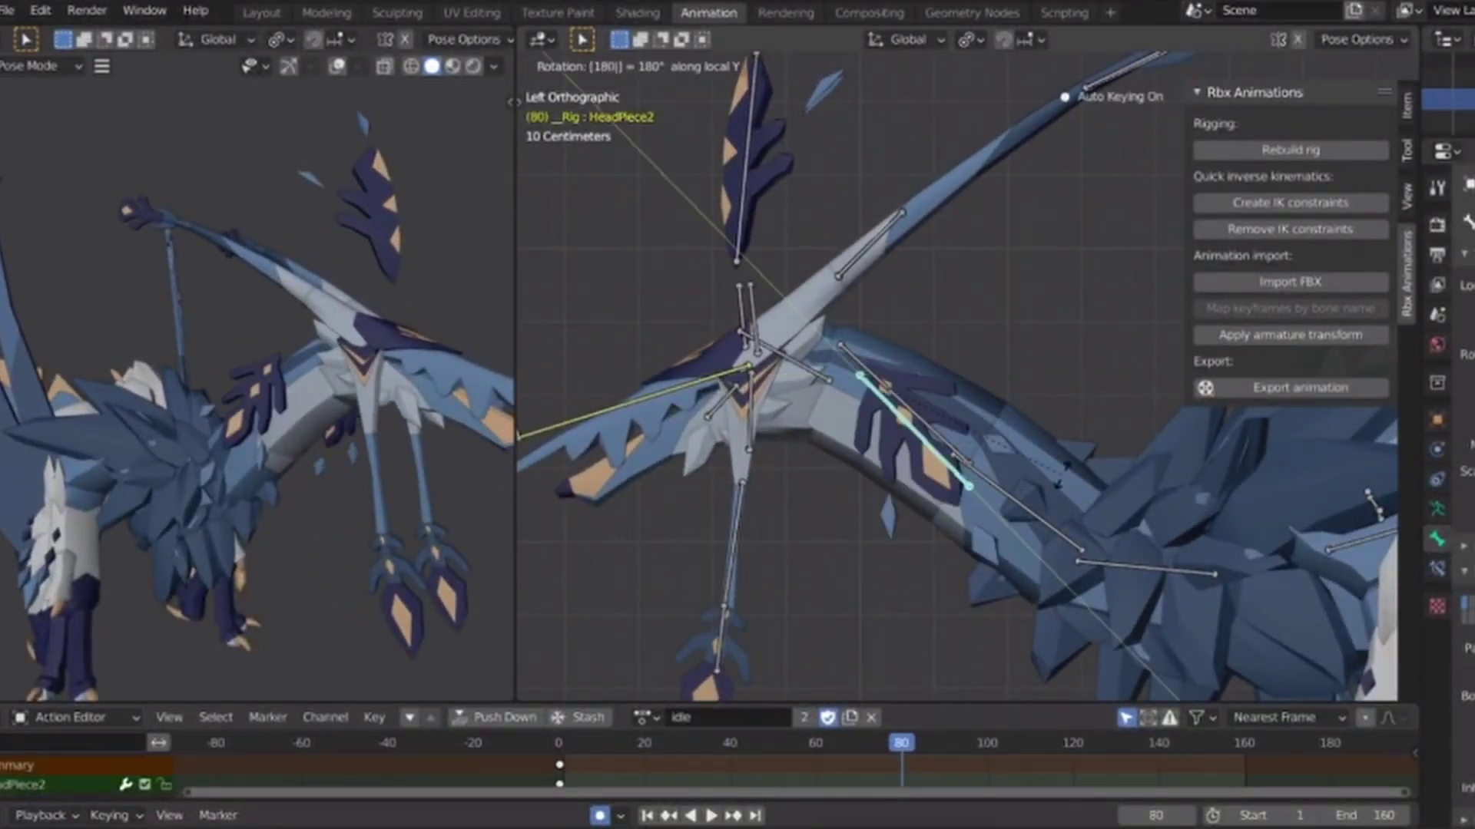
pyautogui.press('space')
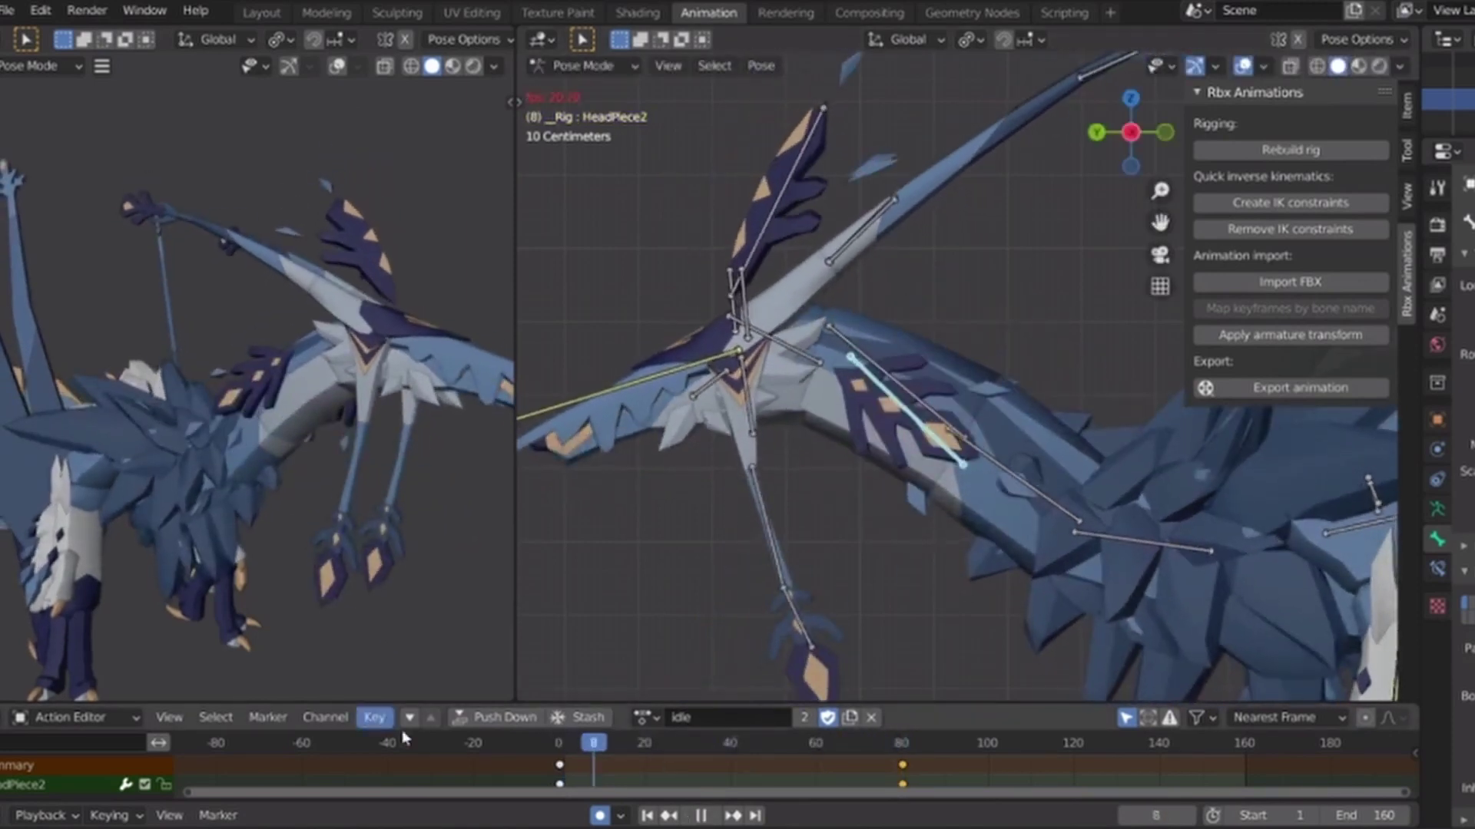
pyautogui.moveTo(995, 742); pyautogui.dragTo(1244, 751)
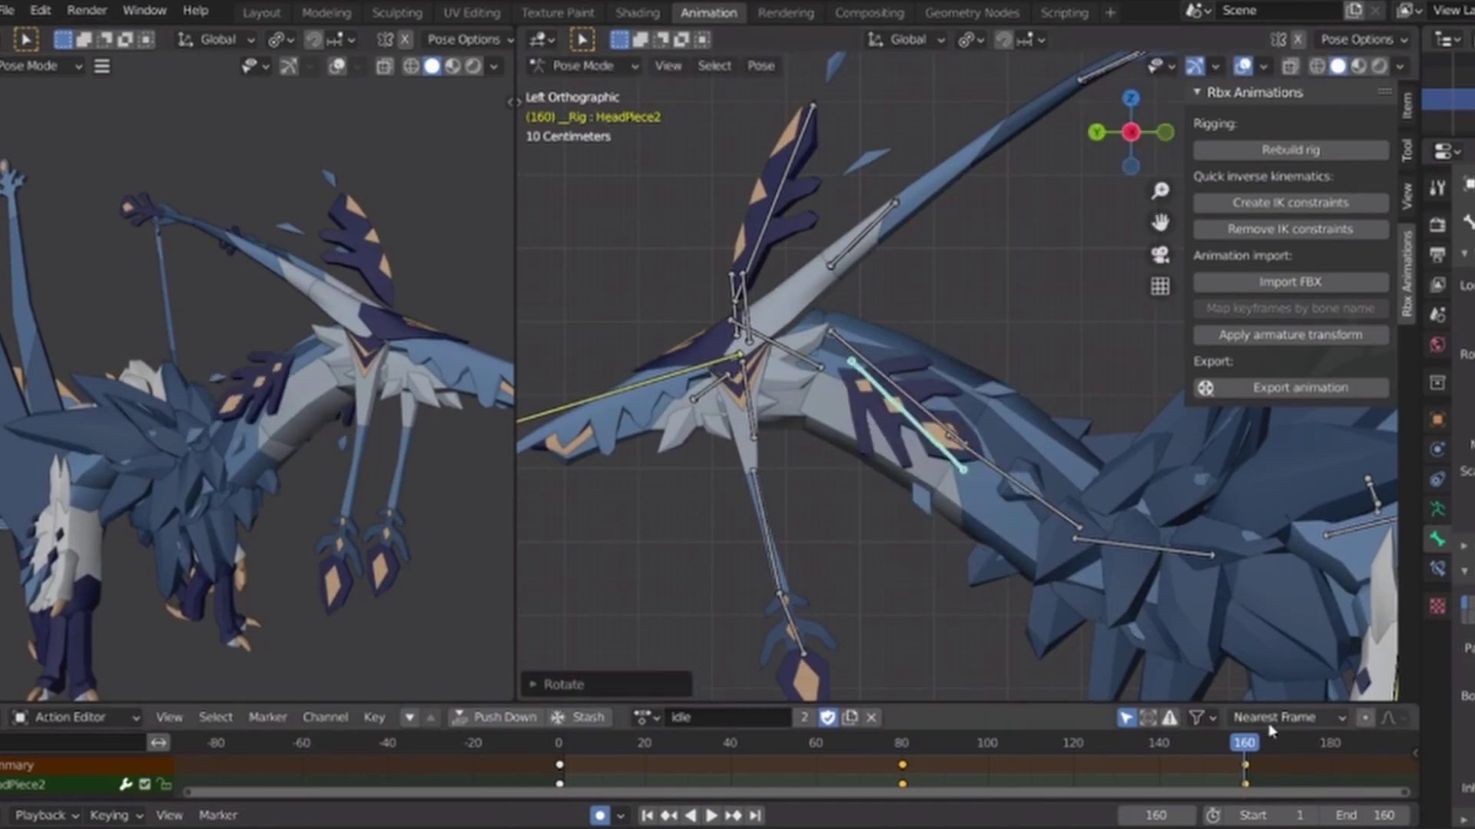
pyautogui.moveTo(1251, 741); pyautogui.dragTo(1020, 761)
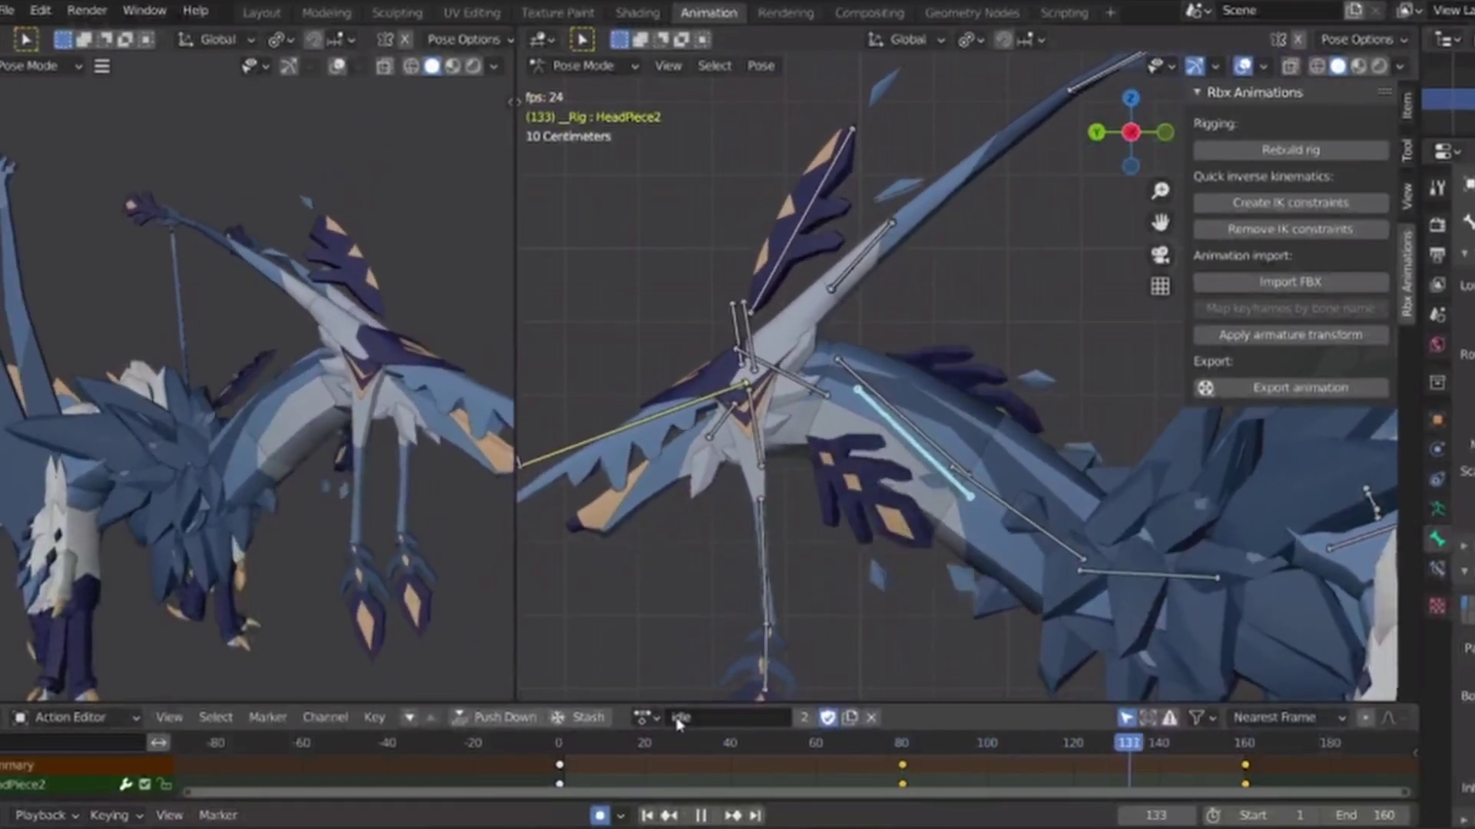
# Set all of the second head-piece bone's keyframes to Linear interpolation and play the loop.
pyautogui.press('q')
pyautogui.press('a')
pyautogui.rightClick(881, 780)
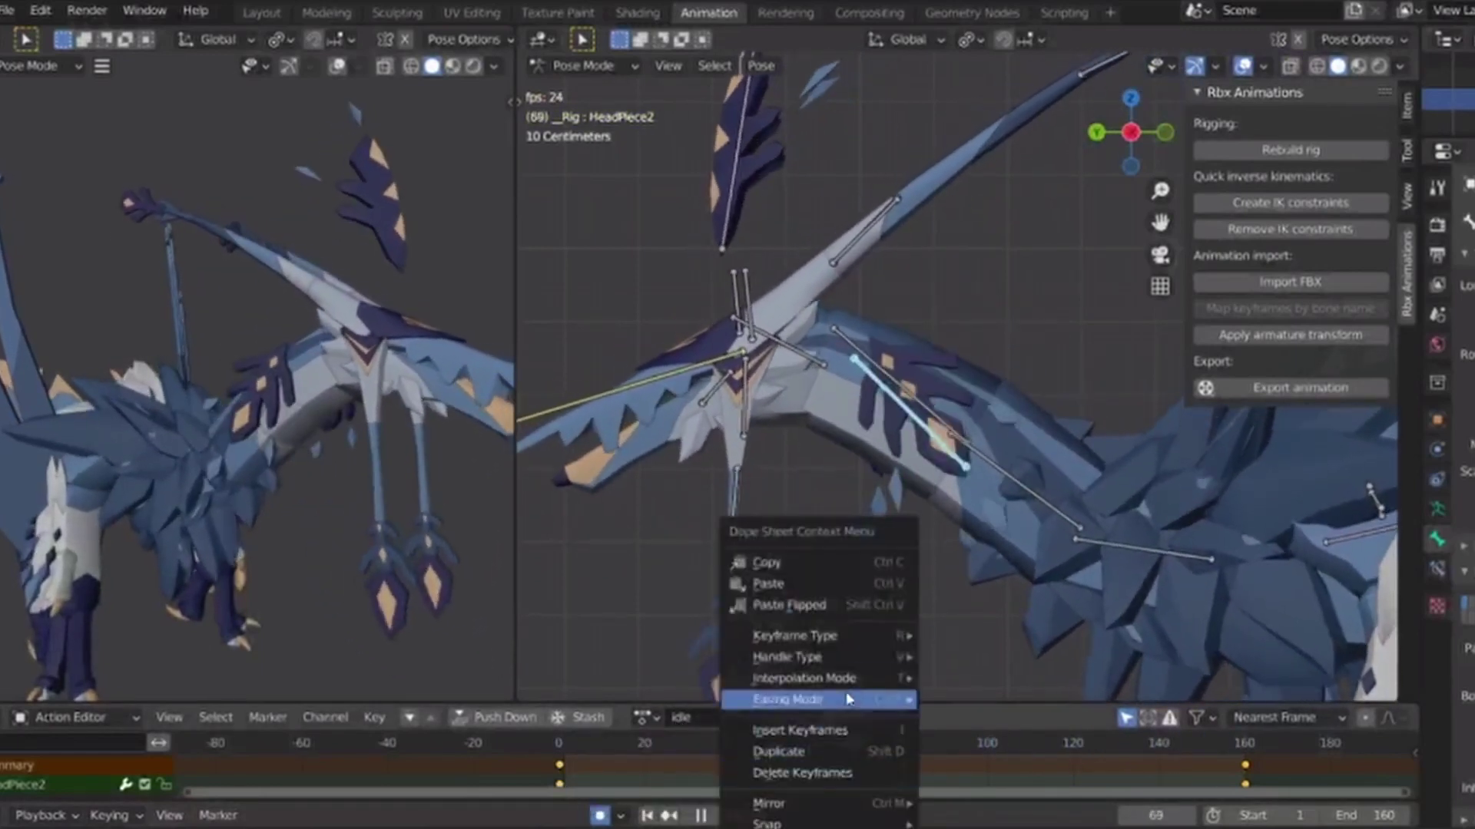
pyautogui.moveTo(853, 678)
pyautogui.click(972, 568)
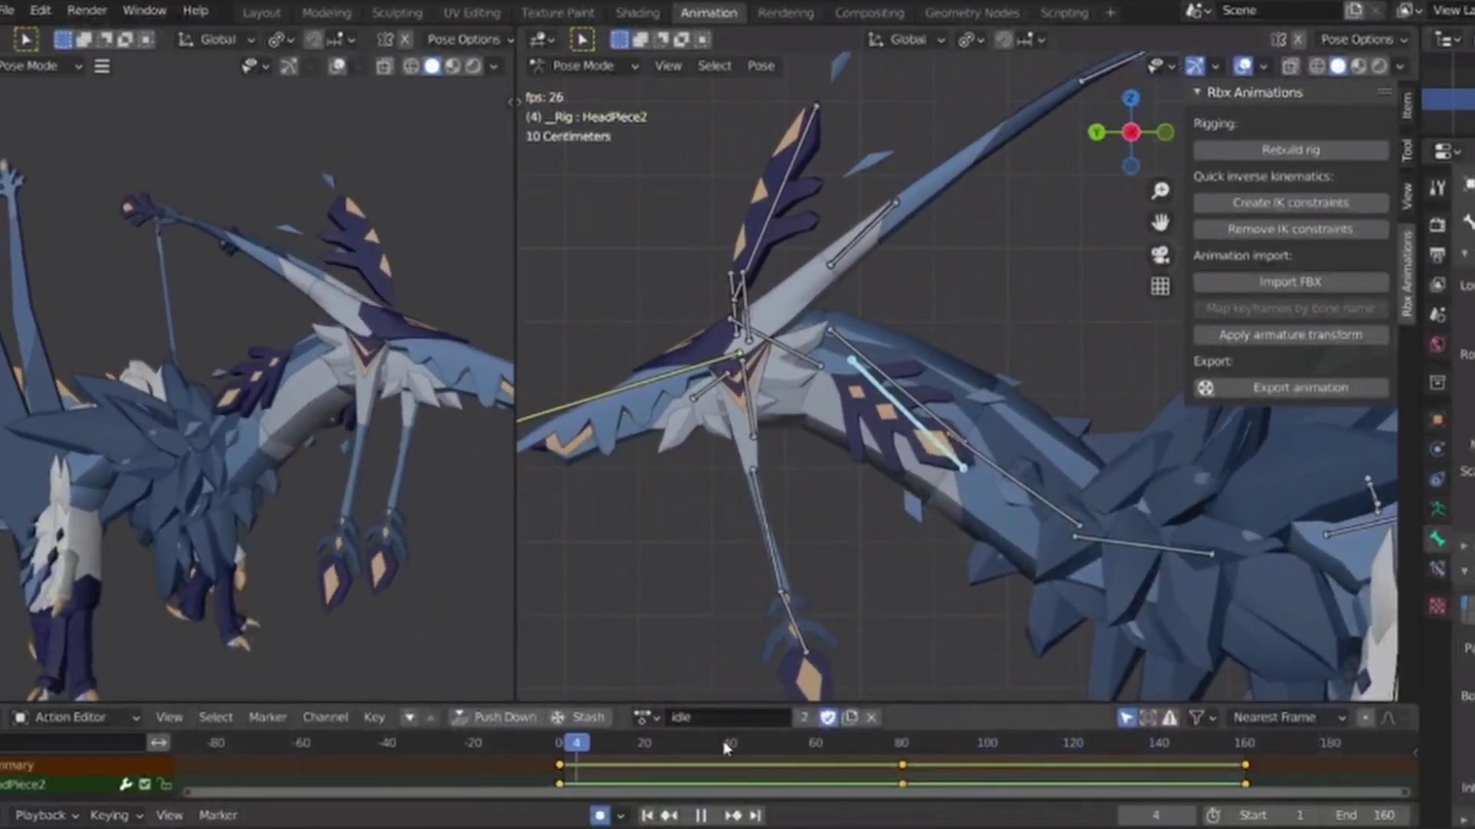
pyautogui.press('space')
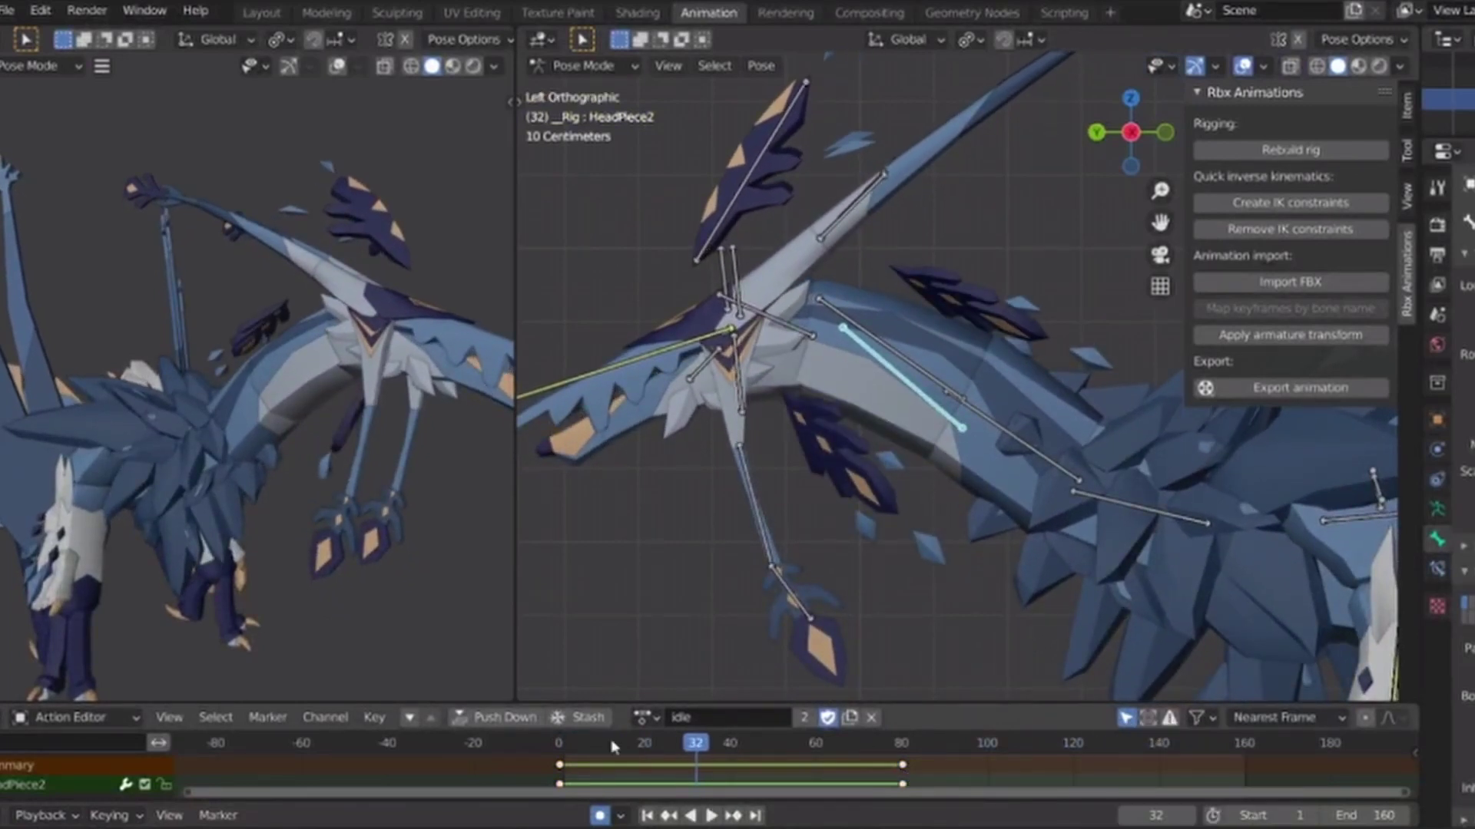
# Replace the second head-piece bone's keyframes at frames 80 and 160 with a local Y rotation keyframe at frame 40 and play it.
pyautogui.press('space')
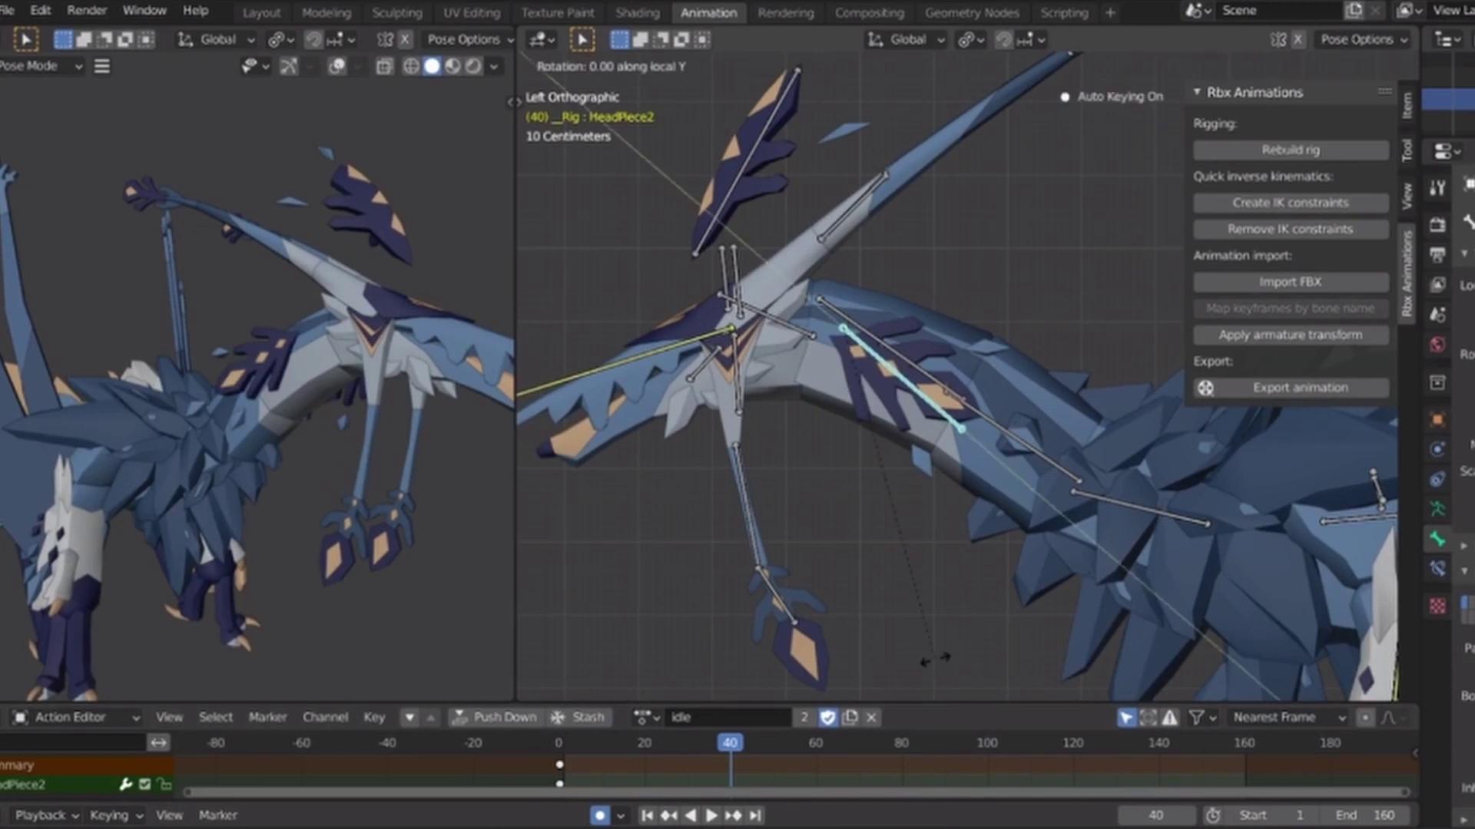
pyautogui.press('Return')
pyautogui.scroll(1, 660, 668)
pyautogui.moveTo(740, 744); pyautogui.dragTo(382, 730)
pyautogui.press('space')
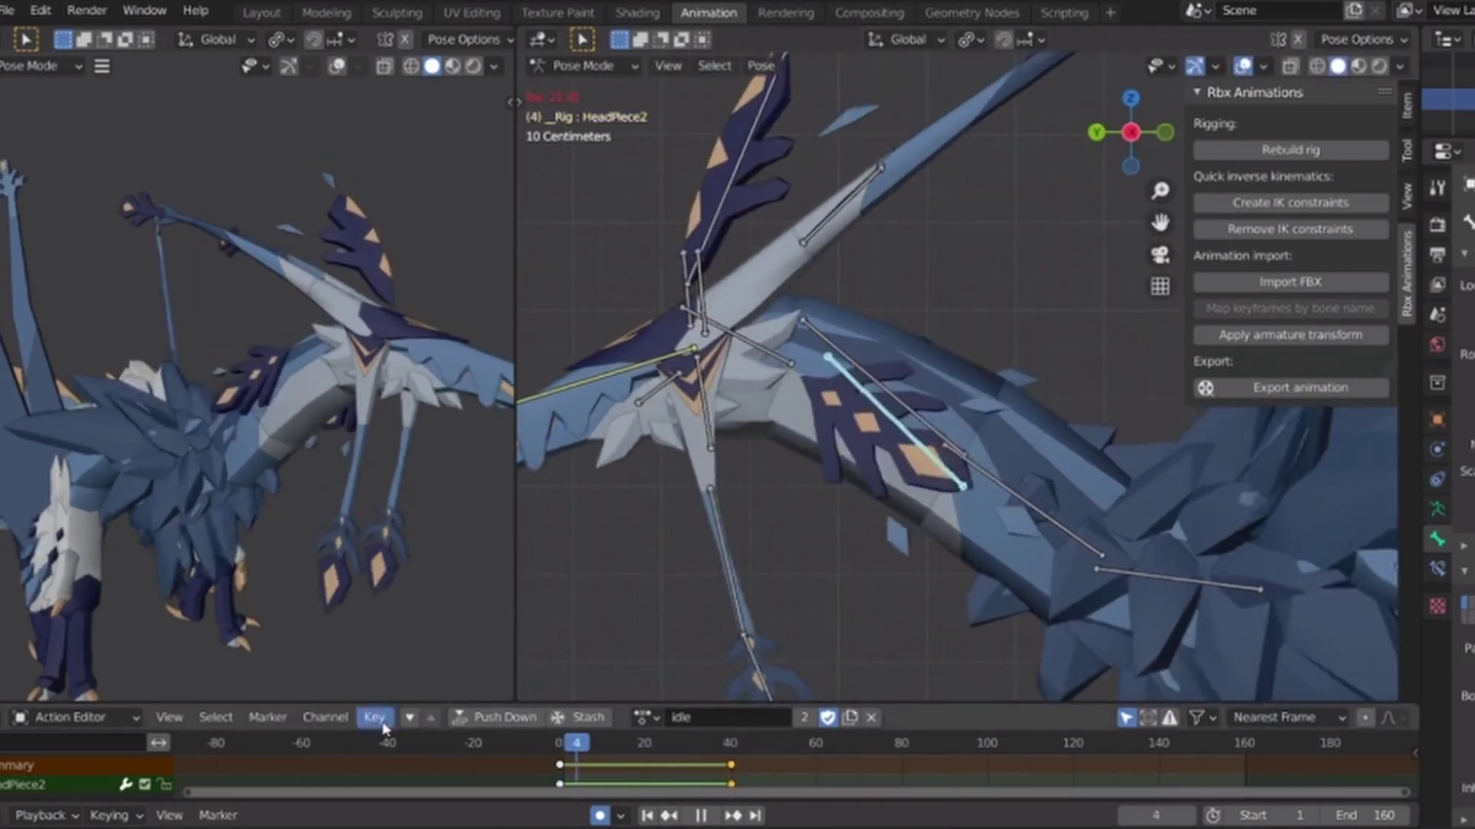
# Add a rotation keyframe for the second head-piece bone at frame 80 and change the frame 40 keyframe's interpolation mode.
pyautogui.press('space')
pyautogui.moveTo(791, 744); pyautogui.dragTo(902, 758)
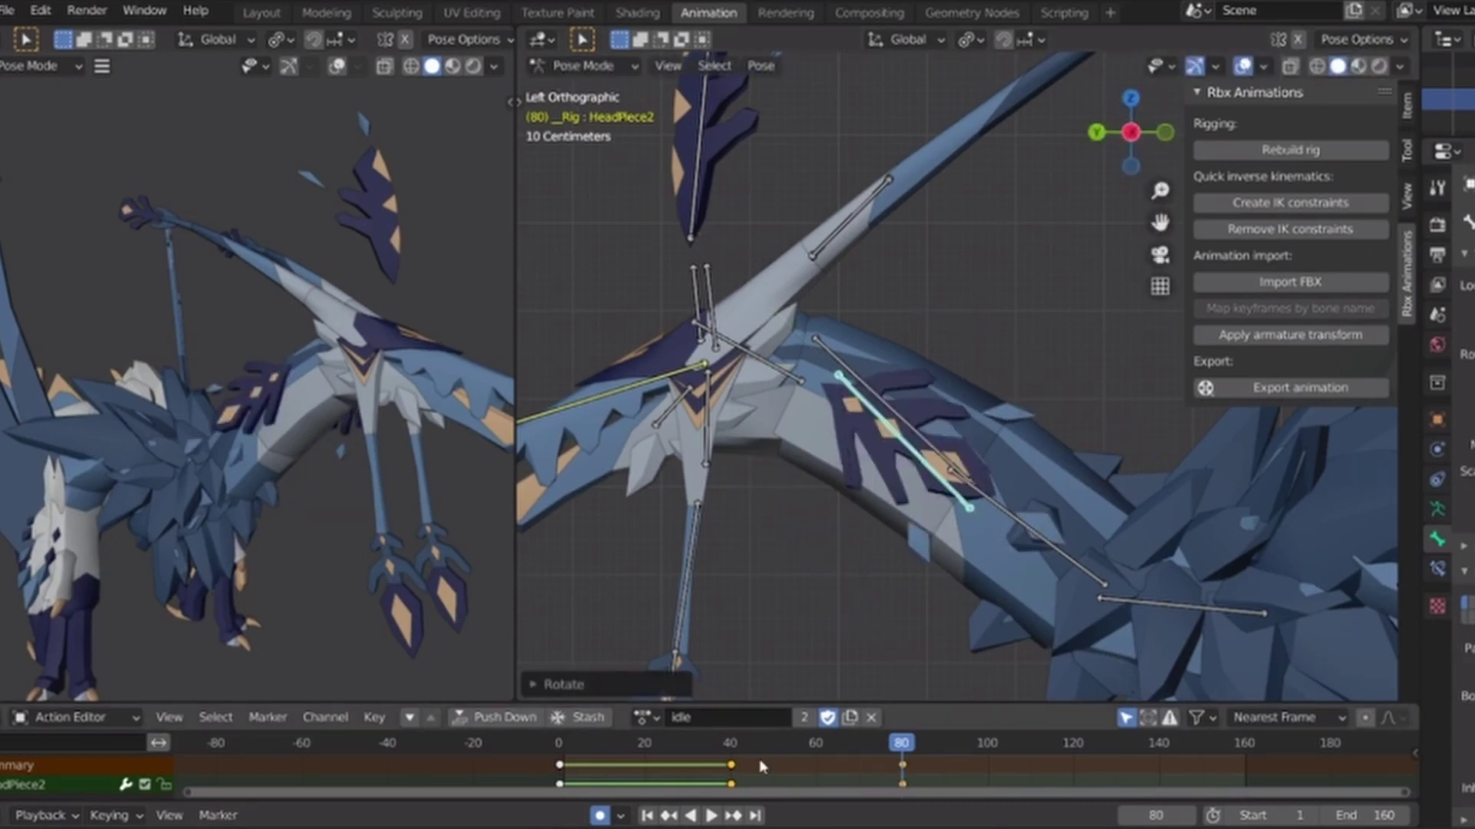
pyautogui.rightClick(729, 766)
pyautogui.moveTo(678, 679)
pyautogui.click(969, 538)
pyautogui.moveTo(893, 743); pyautogui.dragTo(637, 763)
pyautogui.press('space')
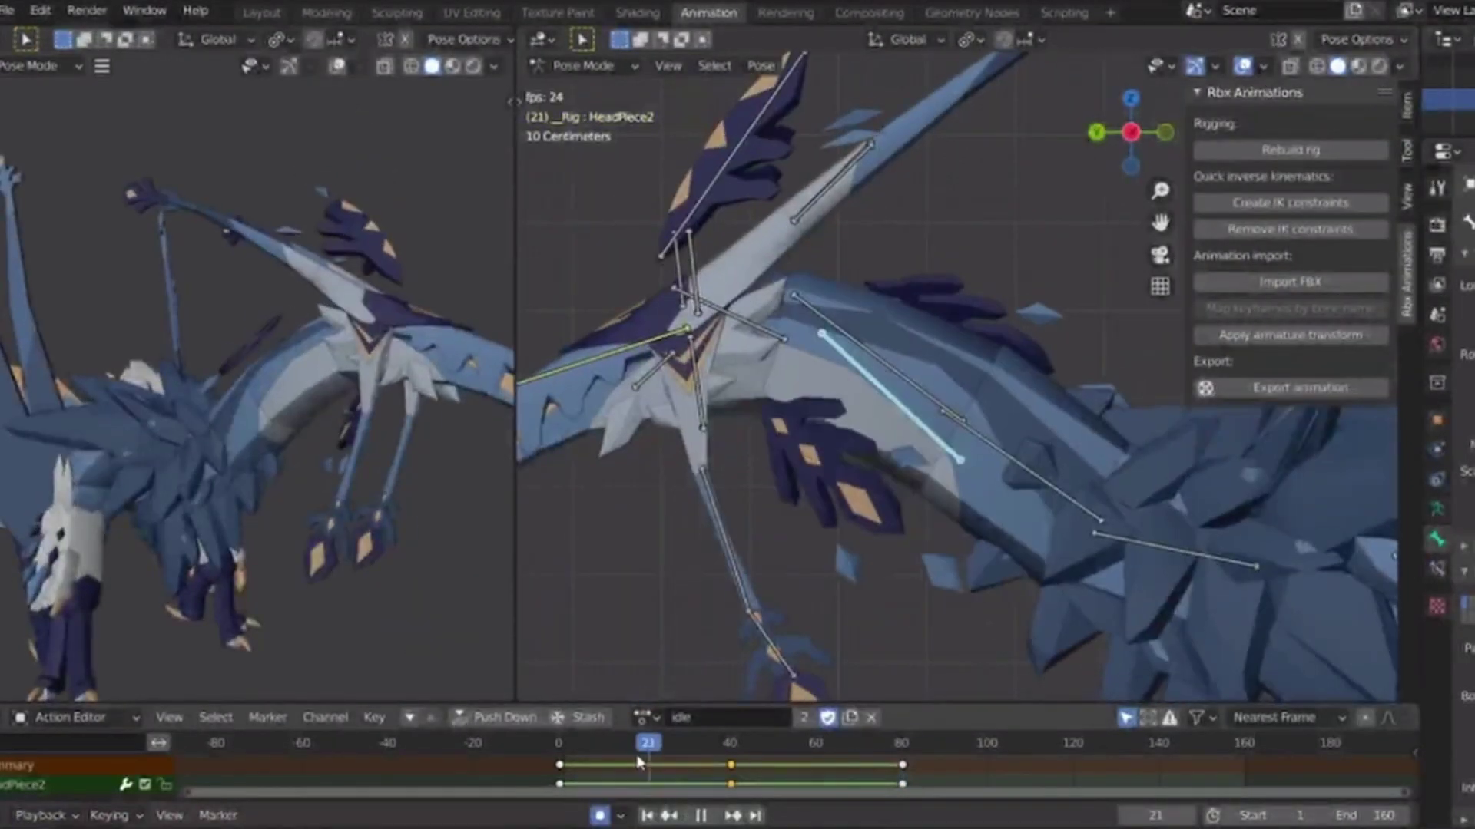
# Delete the second head-piece bone's keyframe at frame 80.
pyautogui.press('space')
pyautogui.click(901, 765)
pyautogui.press('x')
pyautogui.click(907, 771)
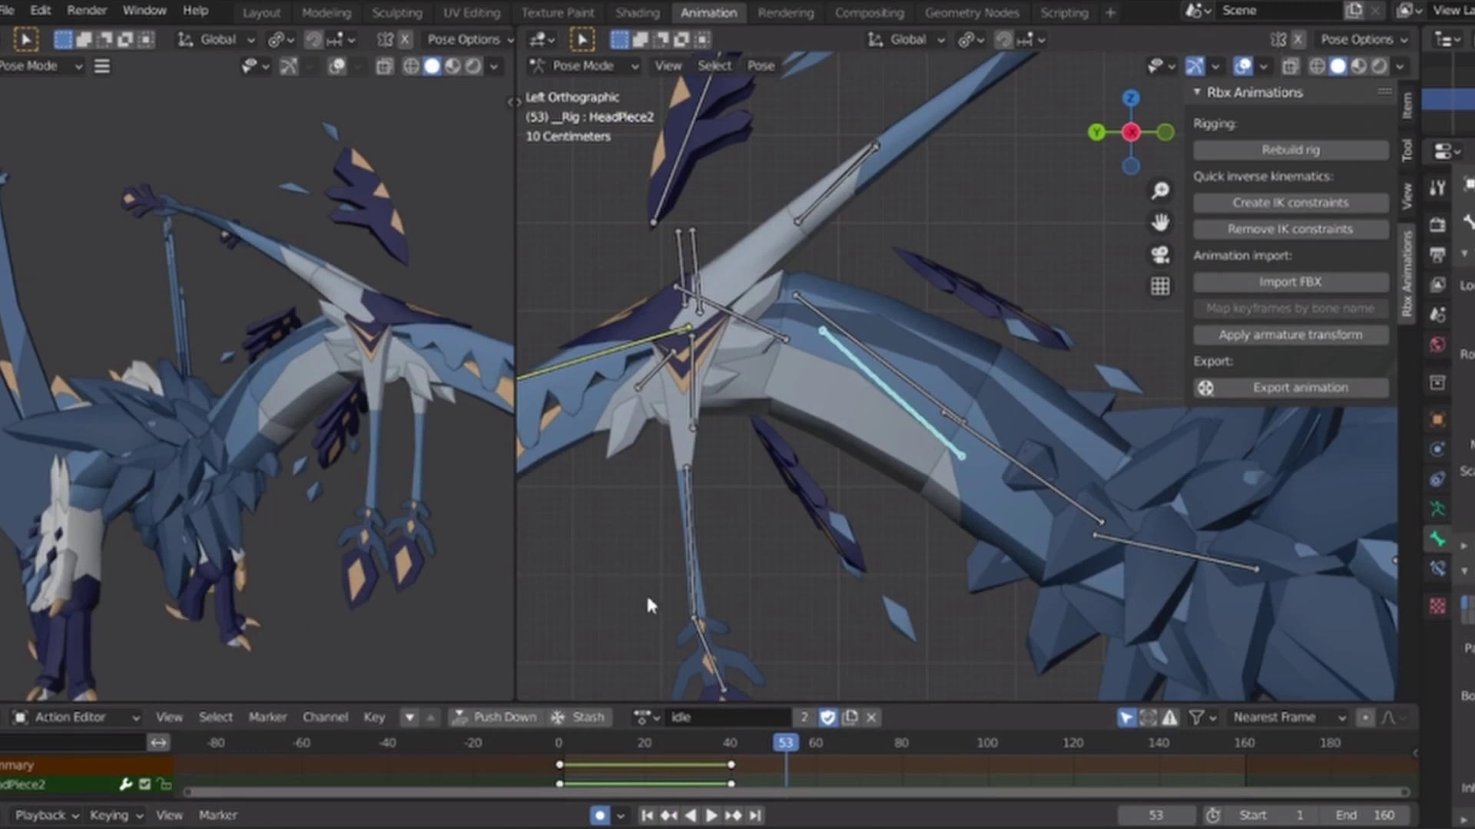
# Undo and redo the last edit twice.
pyautogui.hotkey('ctrl', 'z')
pyautogui.hotkey('ctrl', 'shift', 'z')
pyautogui.hotkey('ctrl', 'z')
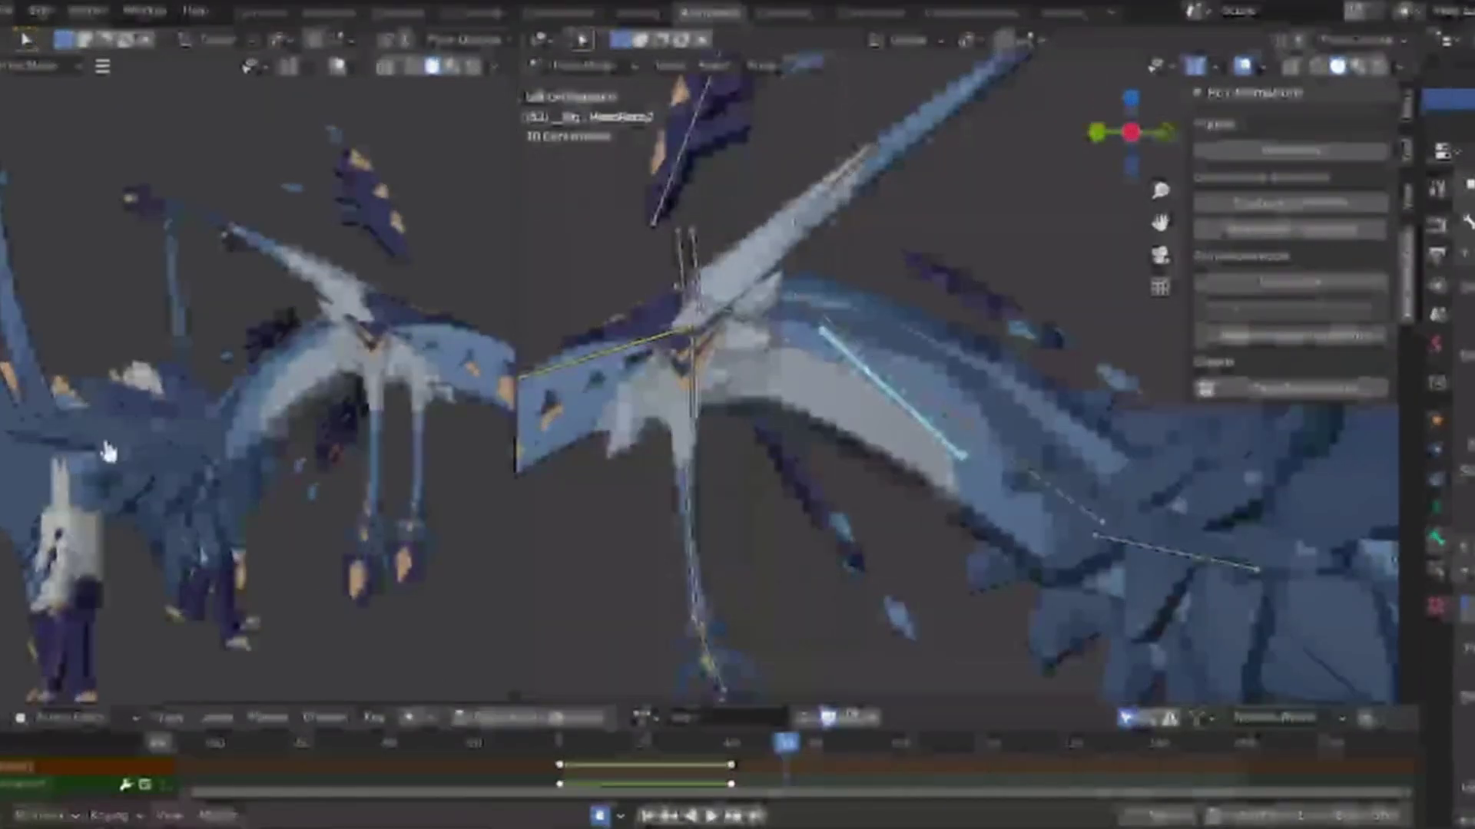
pyautogui.hotkey('ctrl', 'shift', 'z')
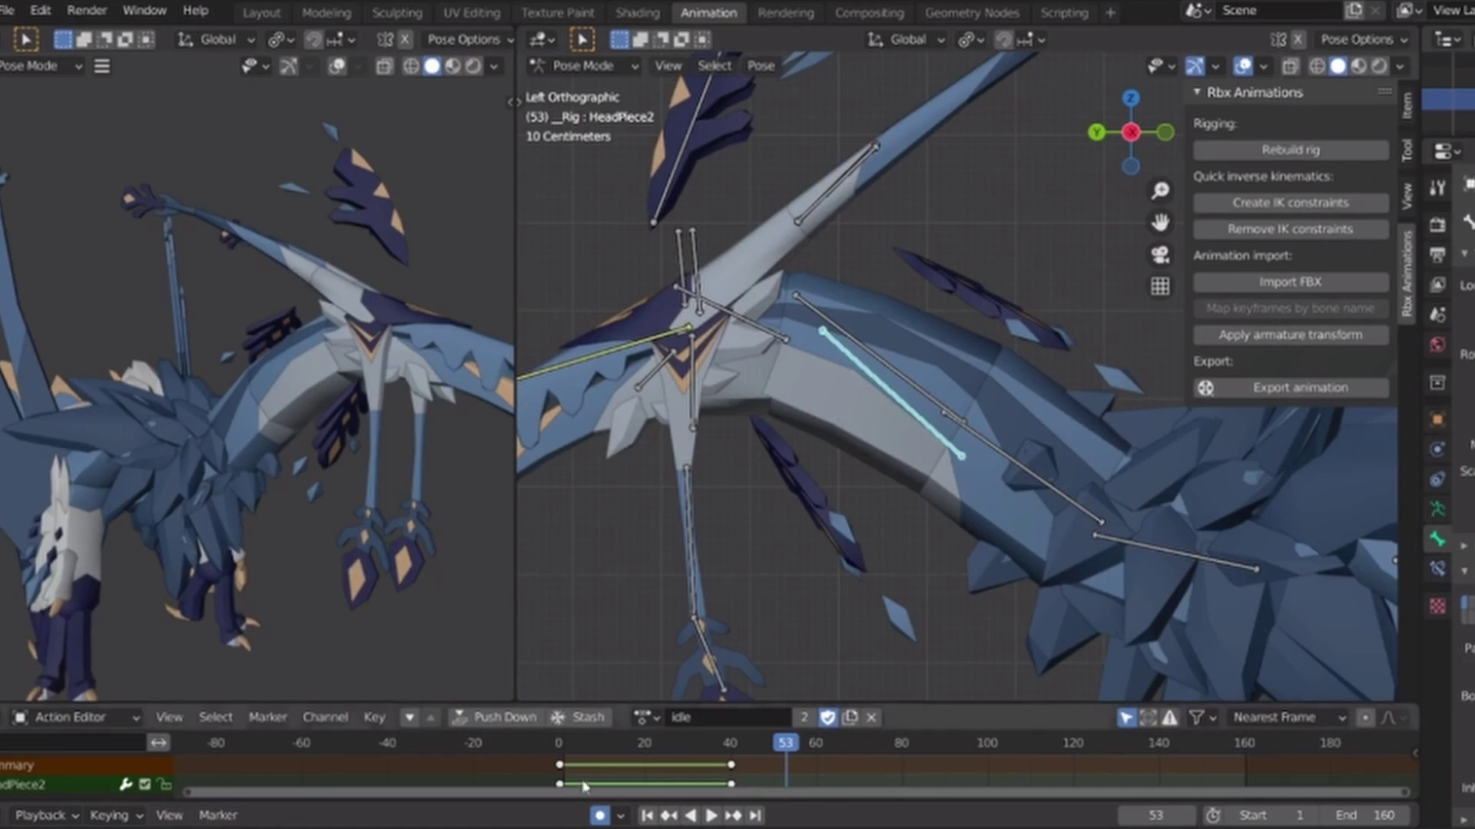
# Keyframe a 90° local Y rotation of the second head-piece bone at frame 80 and play the result.
pyautogui.press('space')
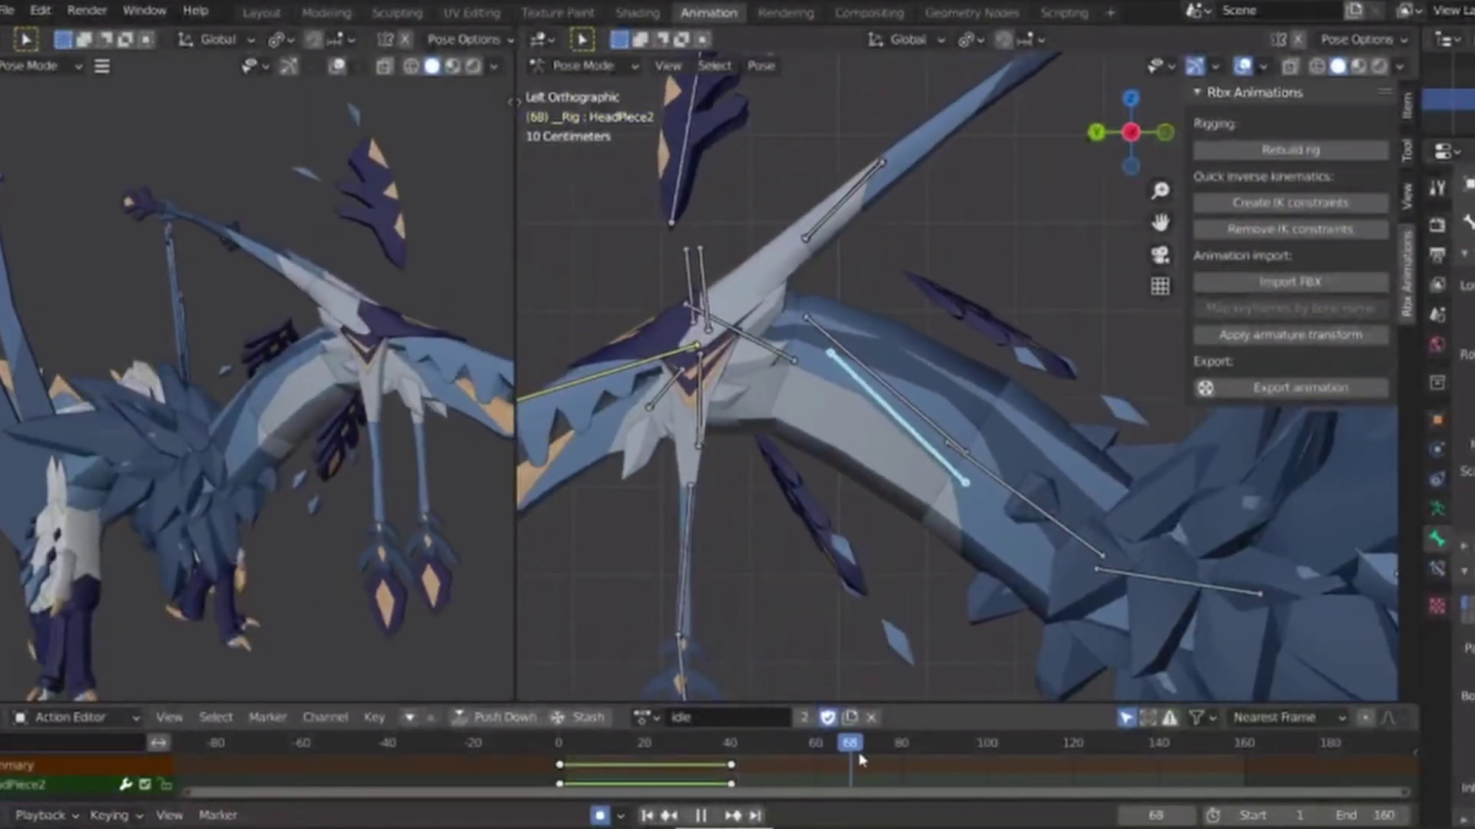
pyautogui.press('space')
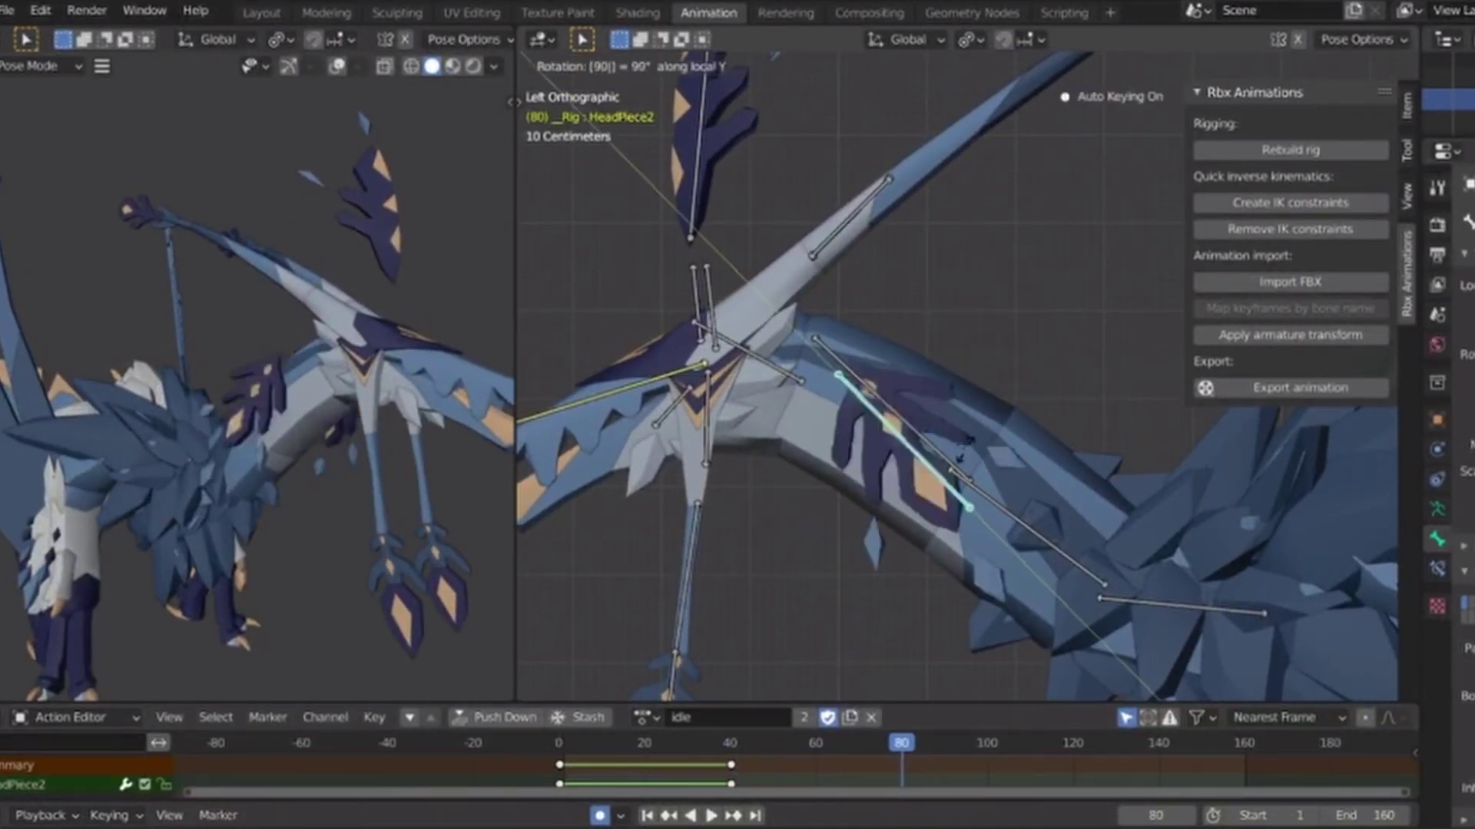
pyautogui.moveTo(910, 744); pyautogui.dragTo(492, 779)
pyautogui.press('space')
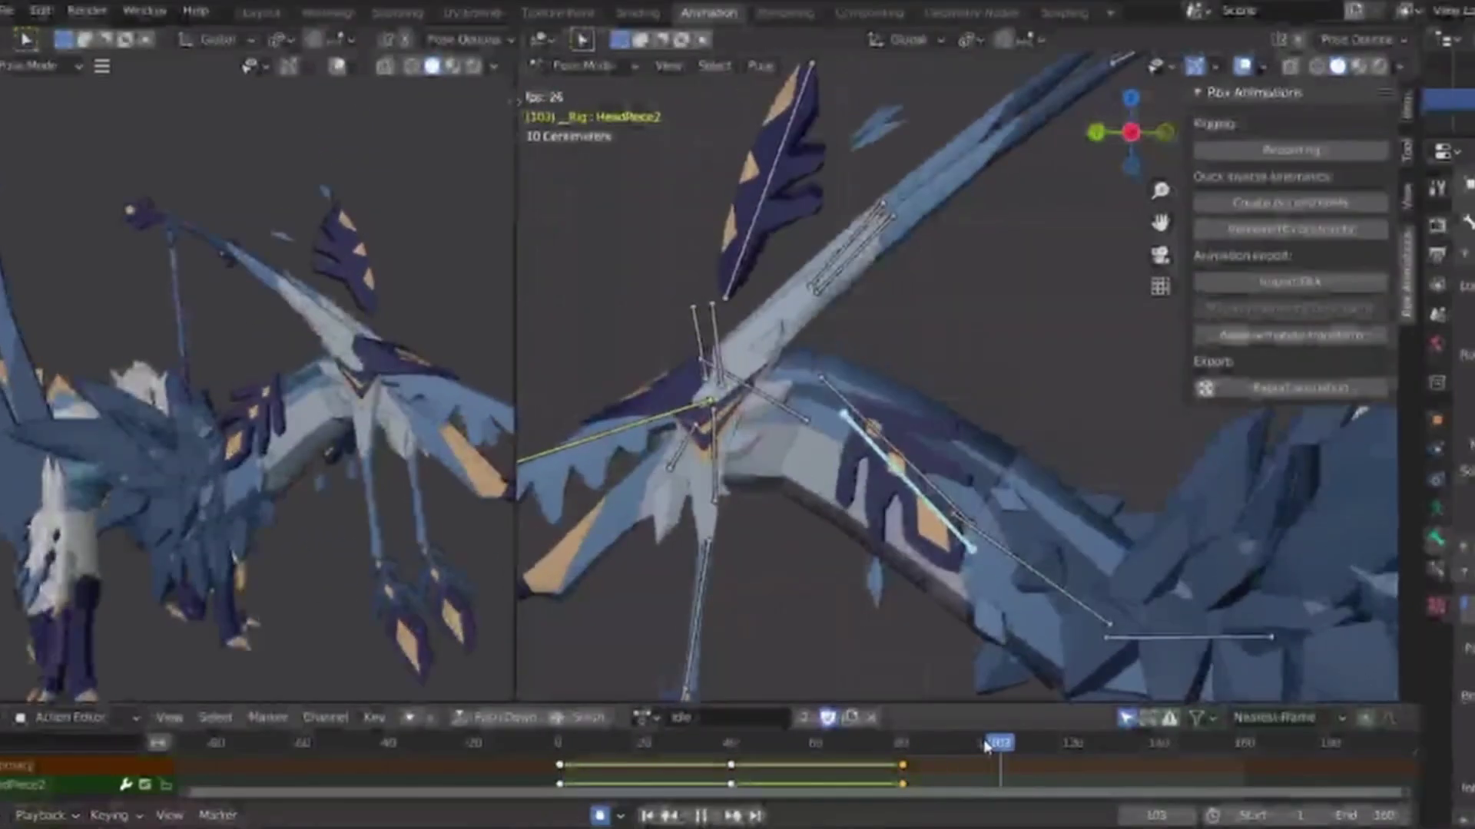
# Keyframe a further 90° local Y rotation of the second head-piece bone at frame 120 and another rotation at frame 160.
pyautogui.moveTo(988, 745); pyautogui.dragTo(1075, 757)
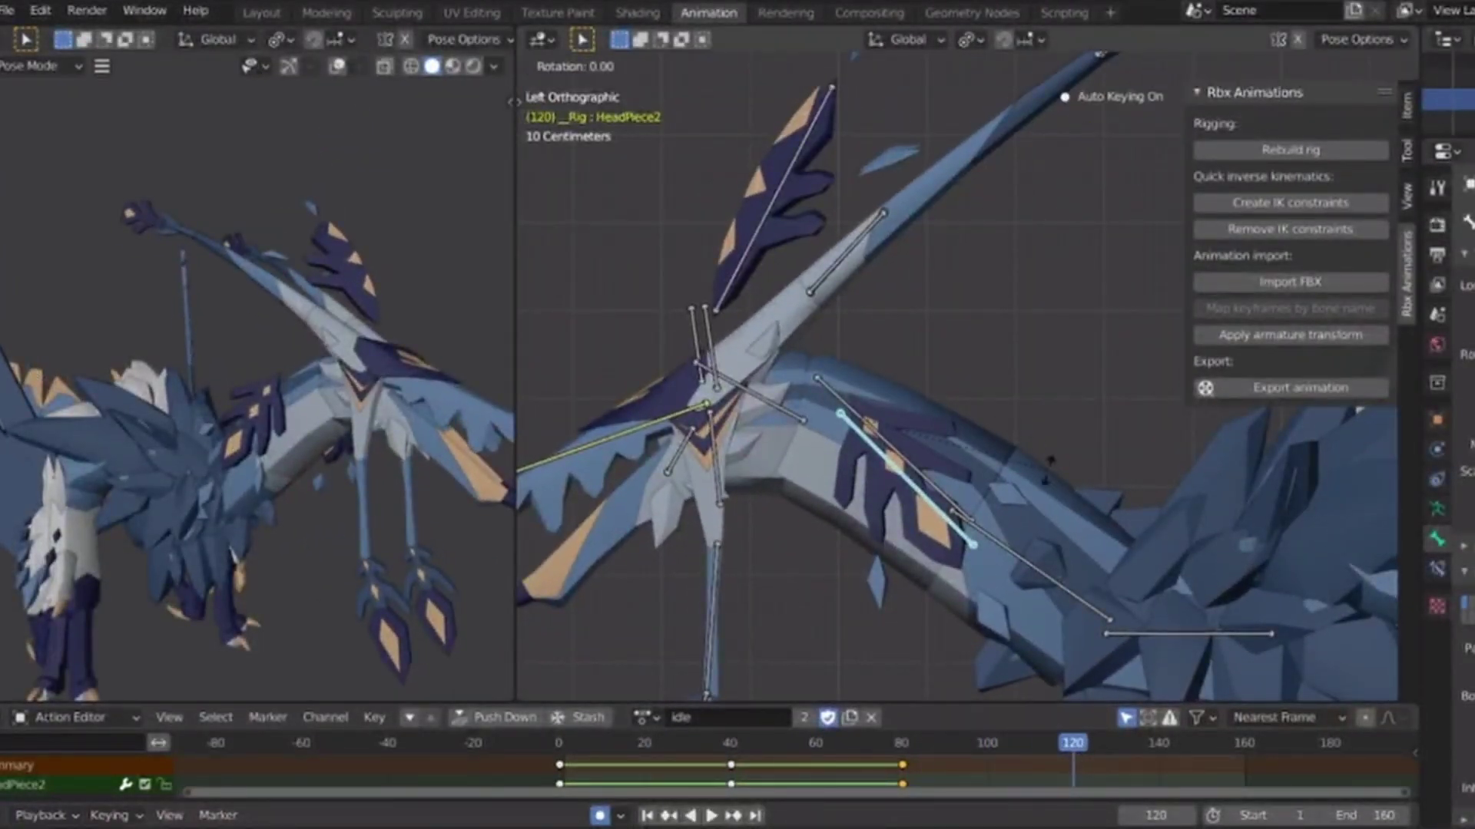
pyautogui.write('0')
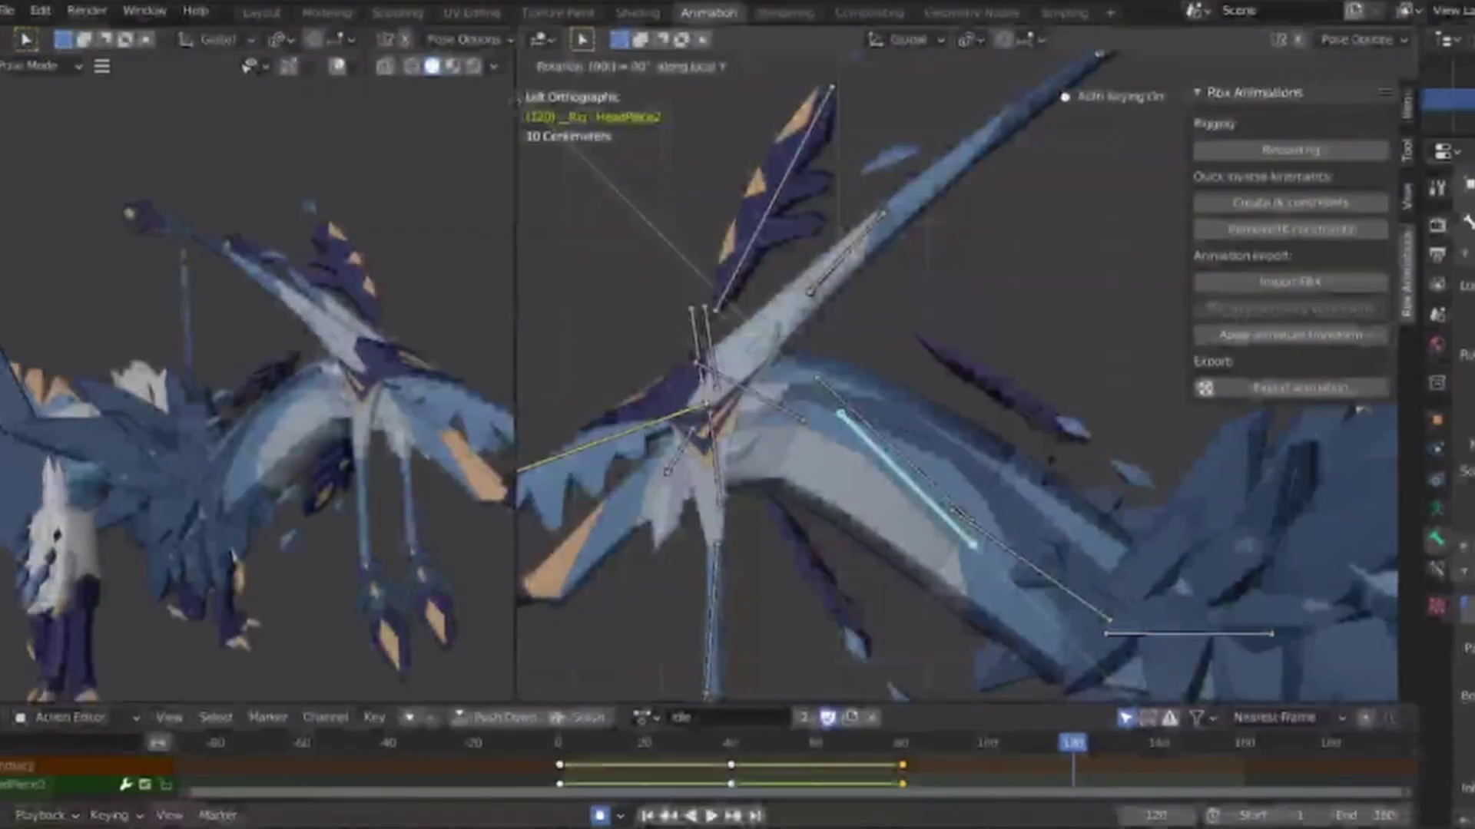
pyautogui.click(1246, 753)
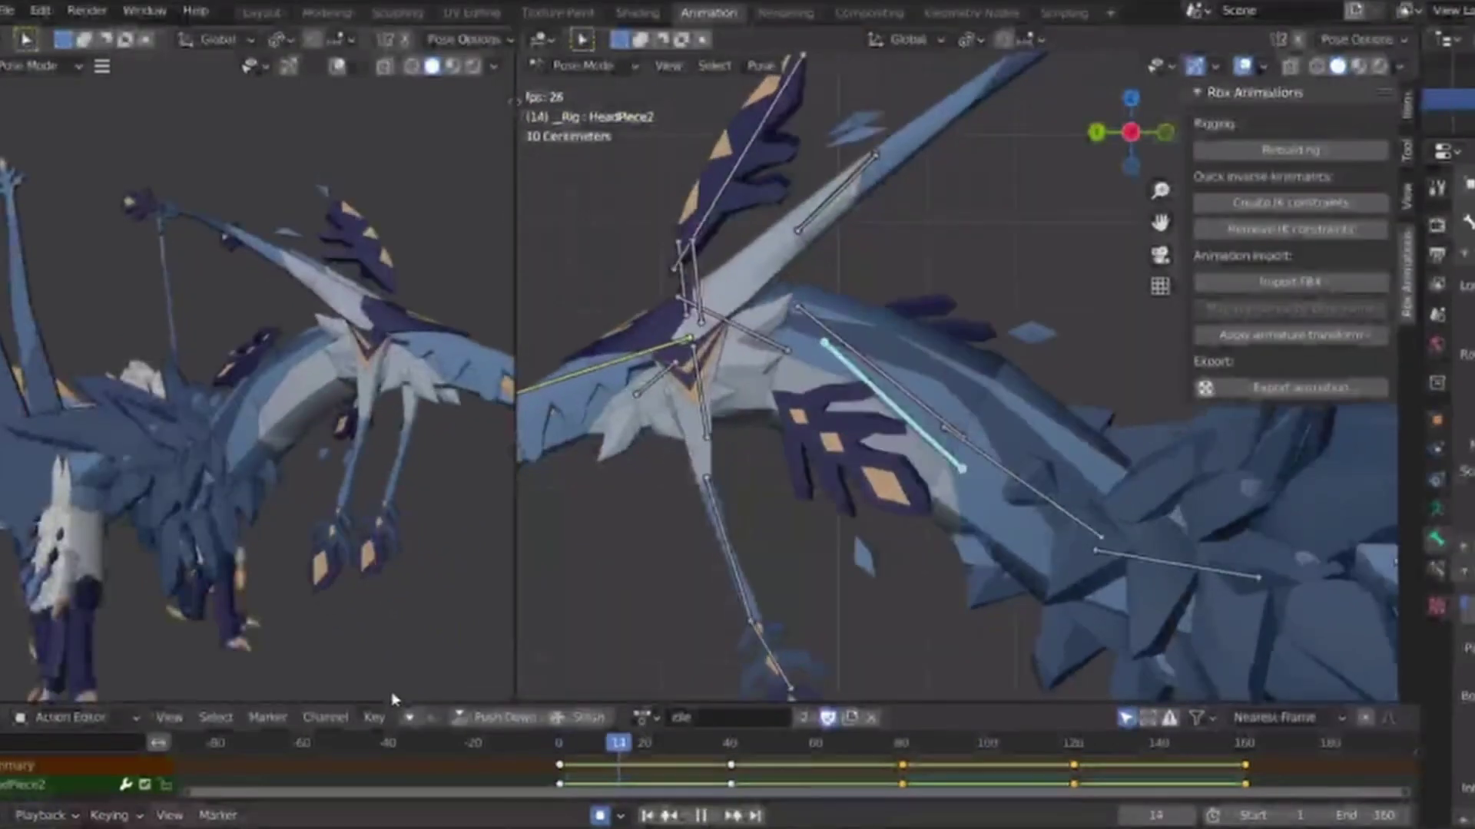
pyautogui.press('space')
pyautogui.press('space')
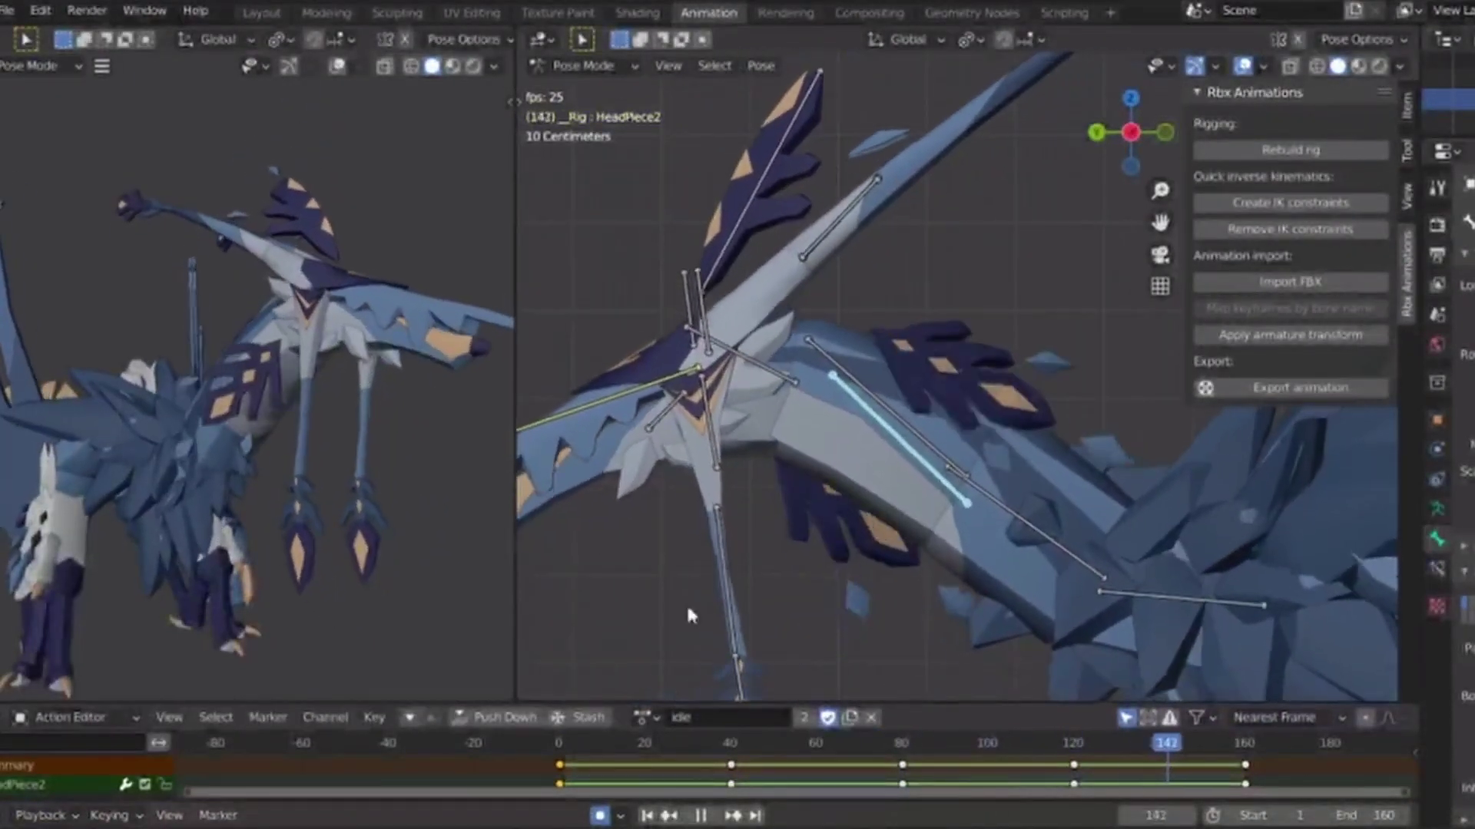
# Enlarge the first viewport and try Bezier interpolation on all of the second head-piece bone's keyframes during playback.
pyautogui.moveTo(513, 602); pyautogui.dragTo(1017, 513)
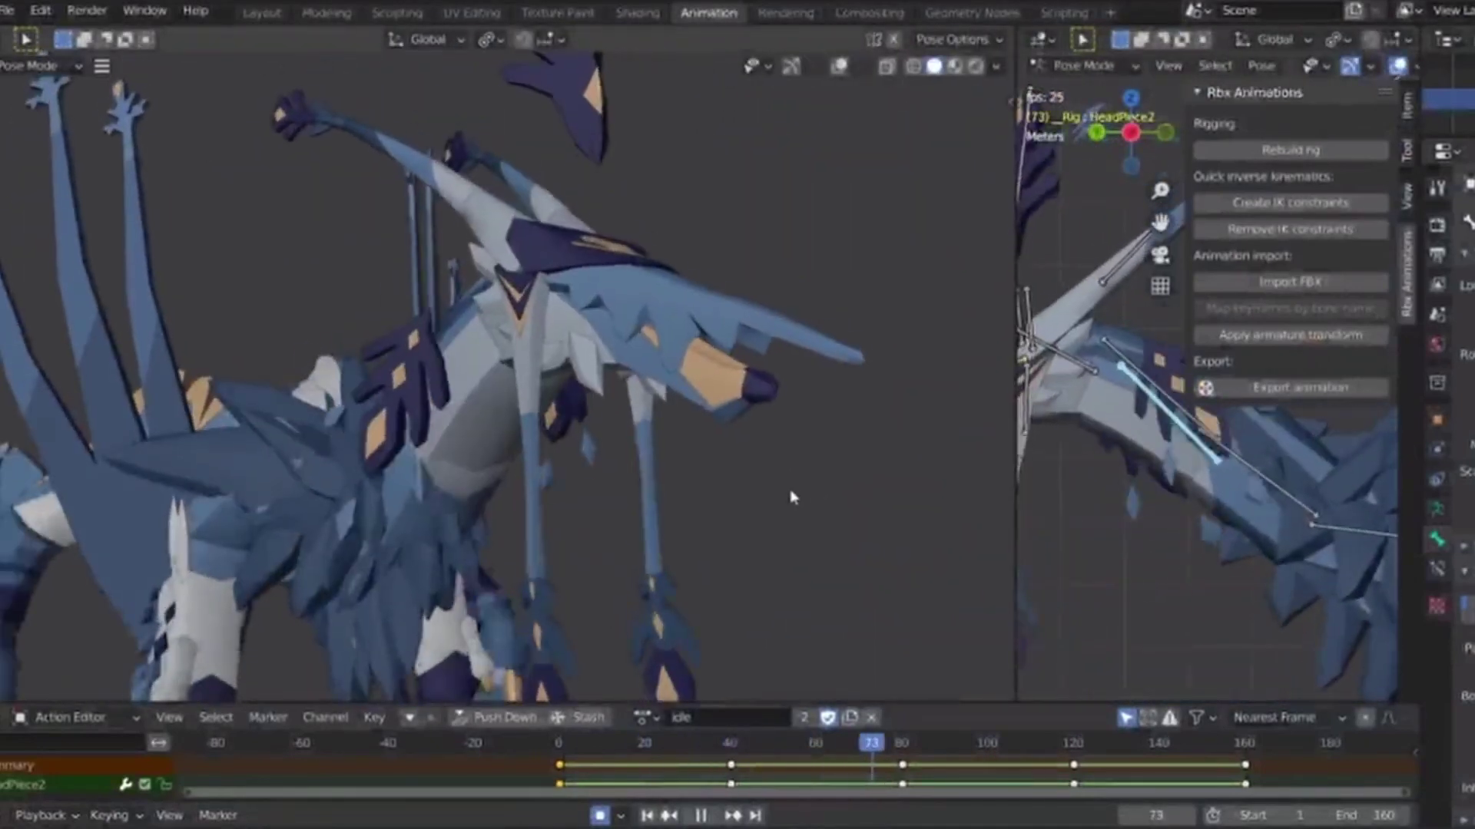
pyautogui.rightClick(861, 743)
pyautogui.moveTo(861, 678)
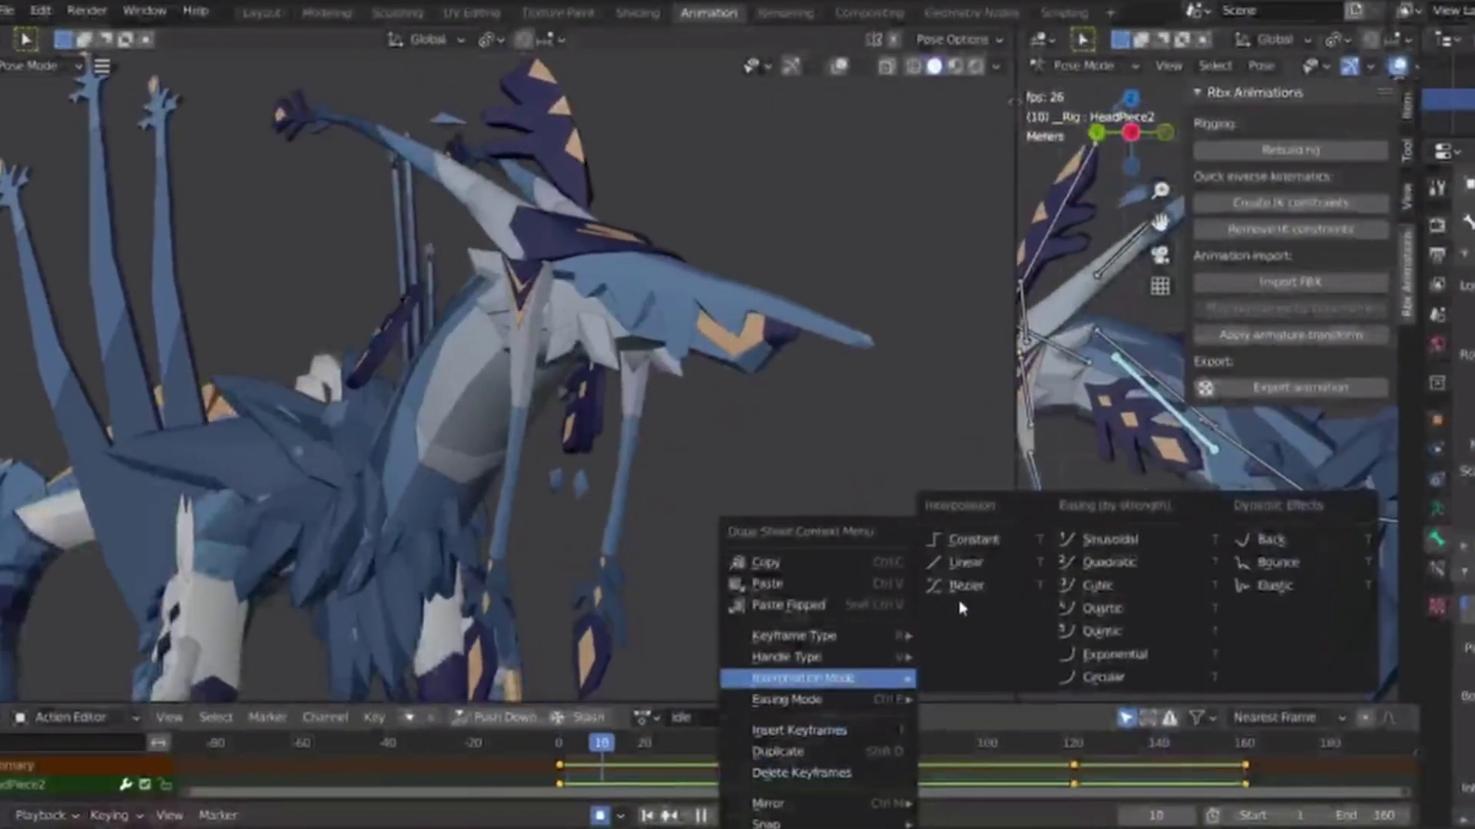
pyautogui.click(961, 587)
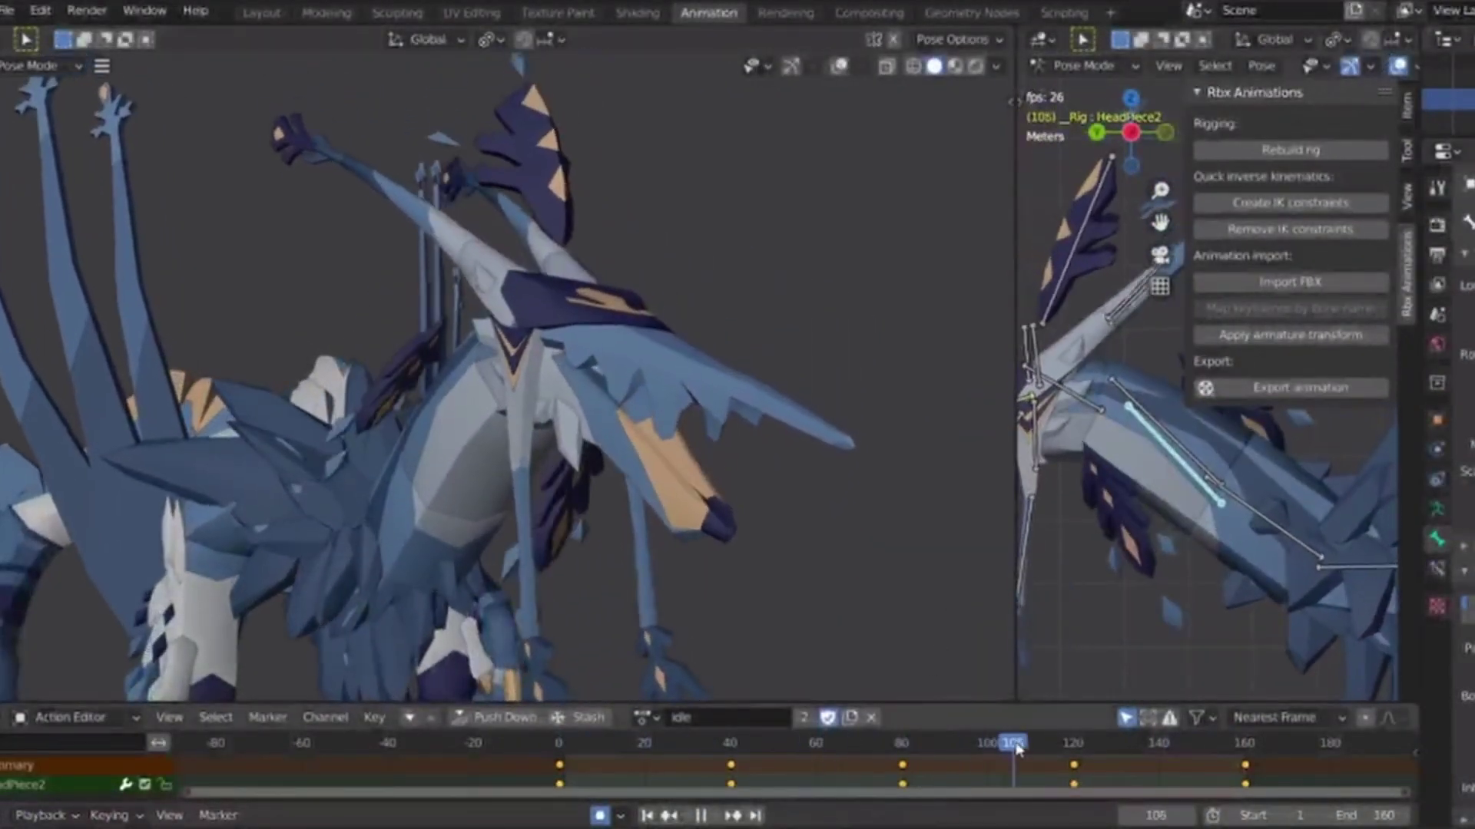
# Return all of the second head-piece bone's keyframes to Linear interpolation.
pyautogui.rightClick(962, 774)
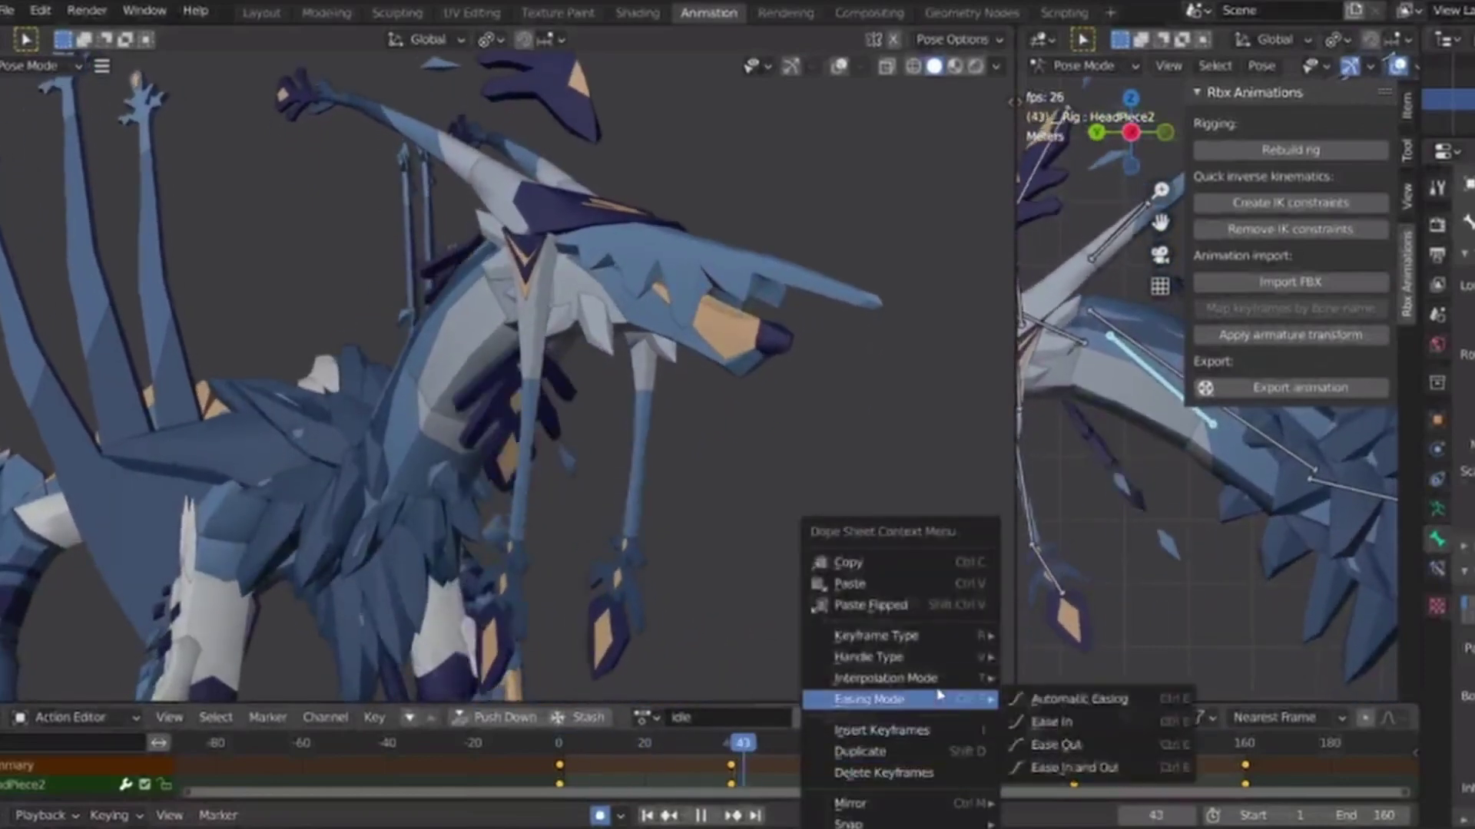
pyautogui.moveTo(876, 676)
pyautogui.click(1037, 652)
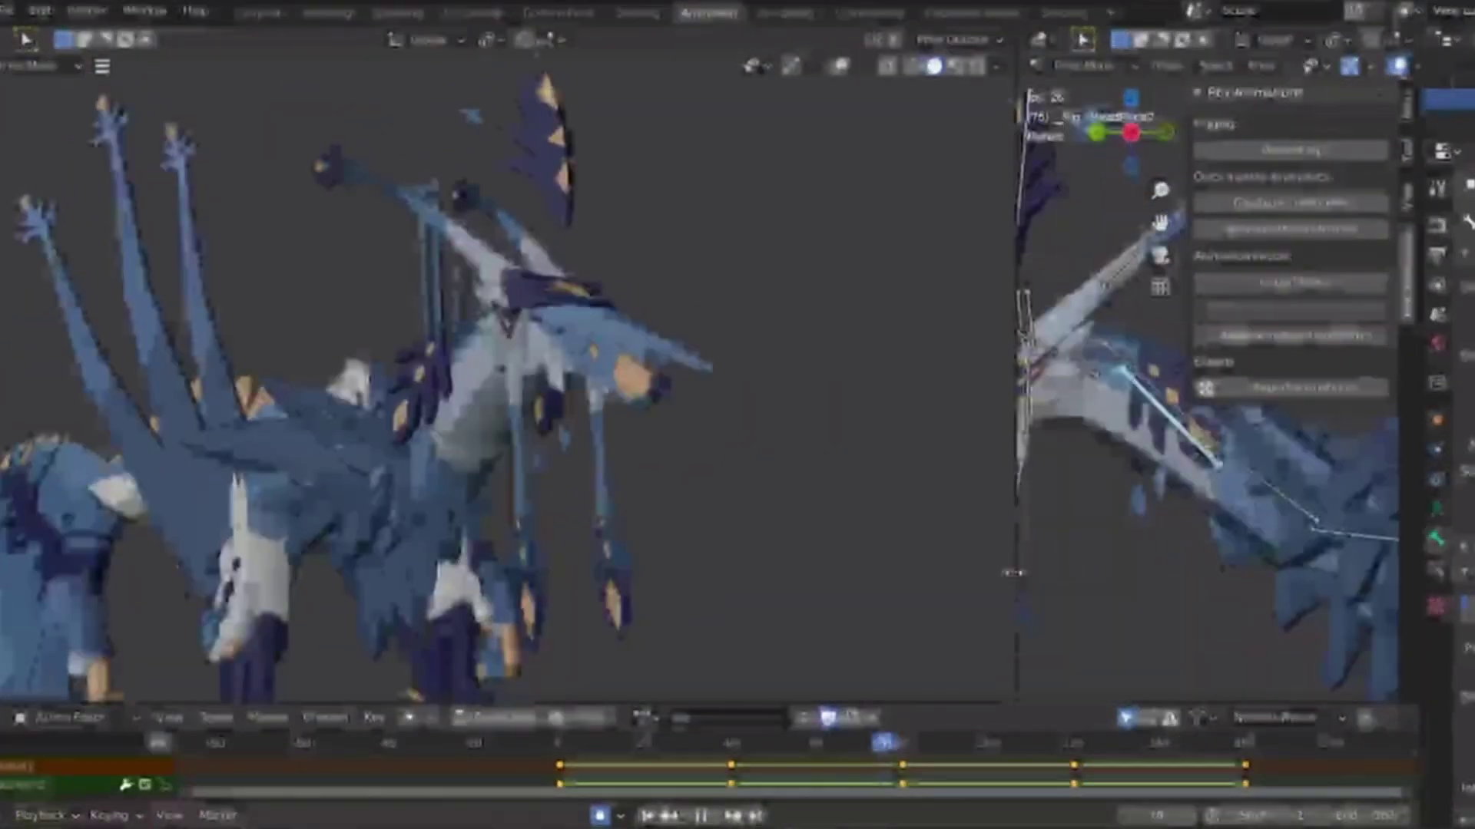
# Enlarge the second viewport and bring the whole dragon rig into its side view.
pyautogui.moveTo(1015, 576); pyautogui.dragTo(289, 537)
pyautogui.click(949, 346)
pyautogui.scroll(-6, 988, 376)
pyautogui.keyDown('shift'); pyautogui.moveTo(775, 559); pyautogui.dragTo(437, 563, button='middle'); pyautogui.keyUp('shift')
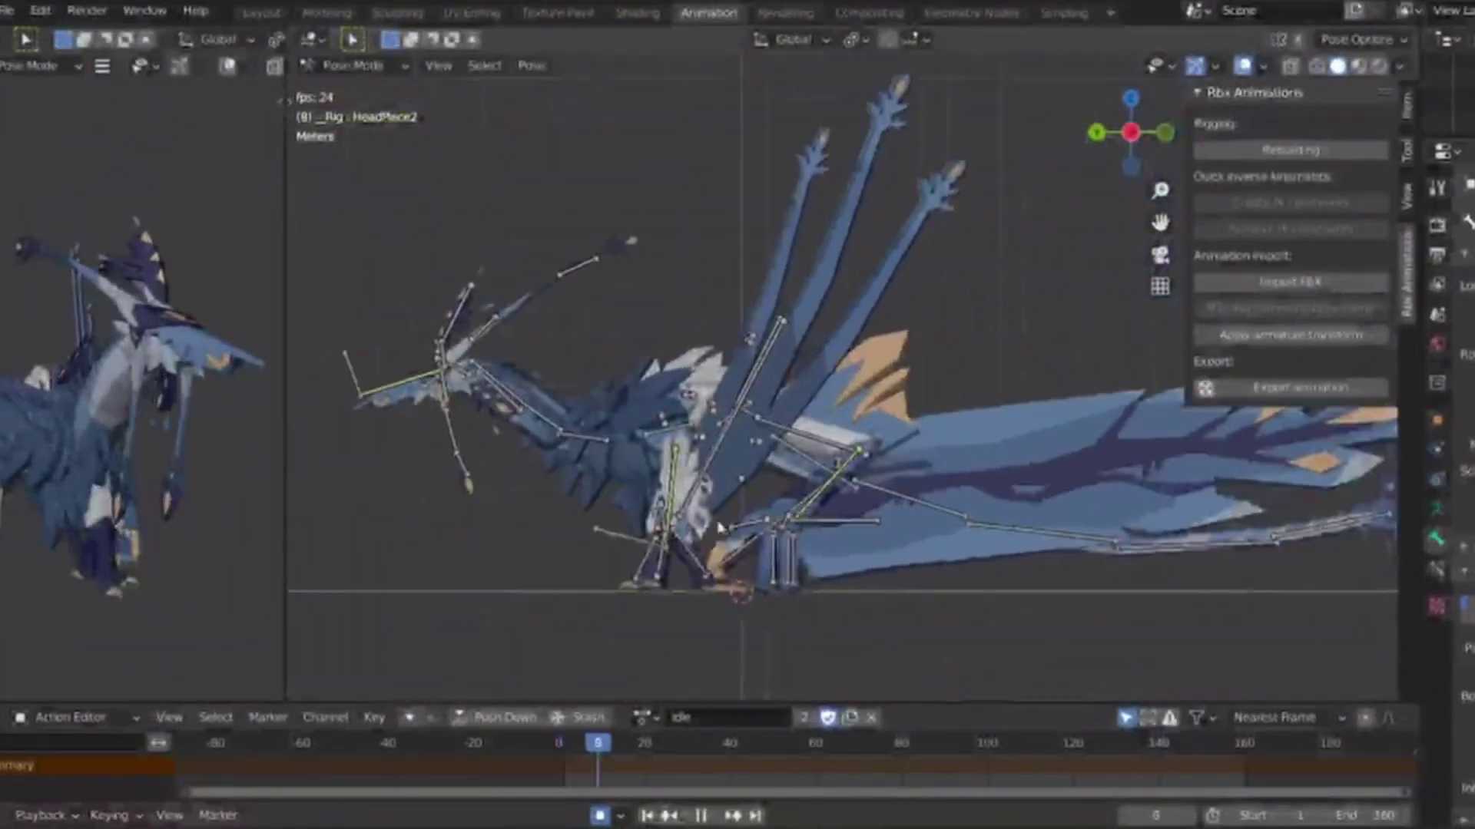
# Try rotating the tail-tip bone T5 about its local Y axis at frame 92.
pyautogui.scroll(3, 814, 519)
pyautogui.scroll(-5, 790, 517)
pyautogui.keyDown('shift'); pyautogui.moveTo(1321, 492); pyautogui.dragTo(737, 439, button='middle'); pyautogui.keyUp('shift')
pyautogui.scroll(6, 738, 436)
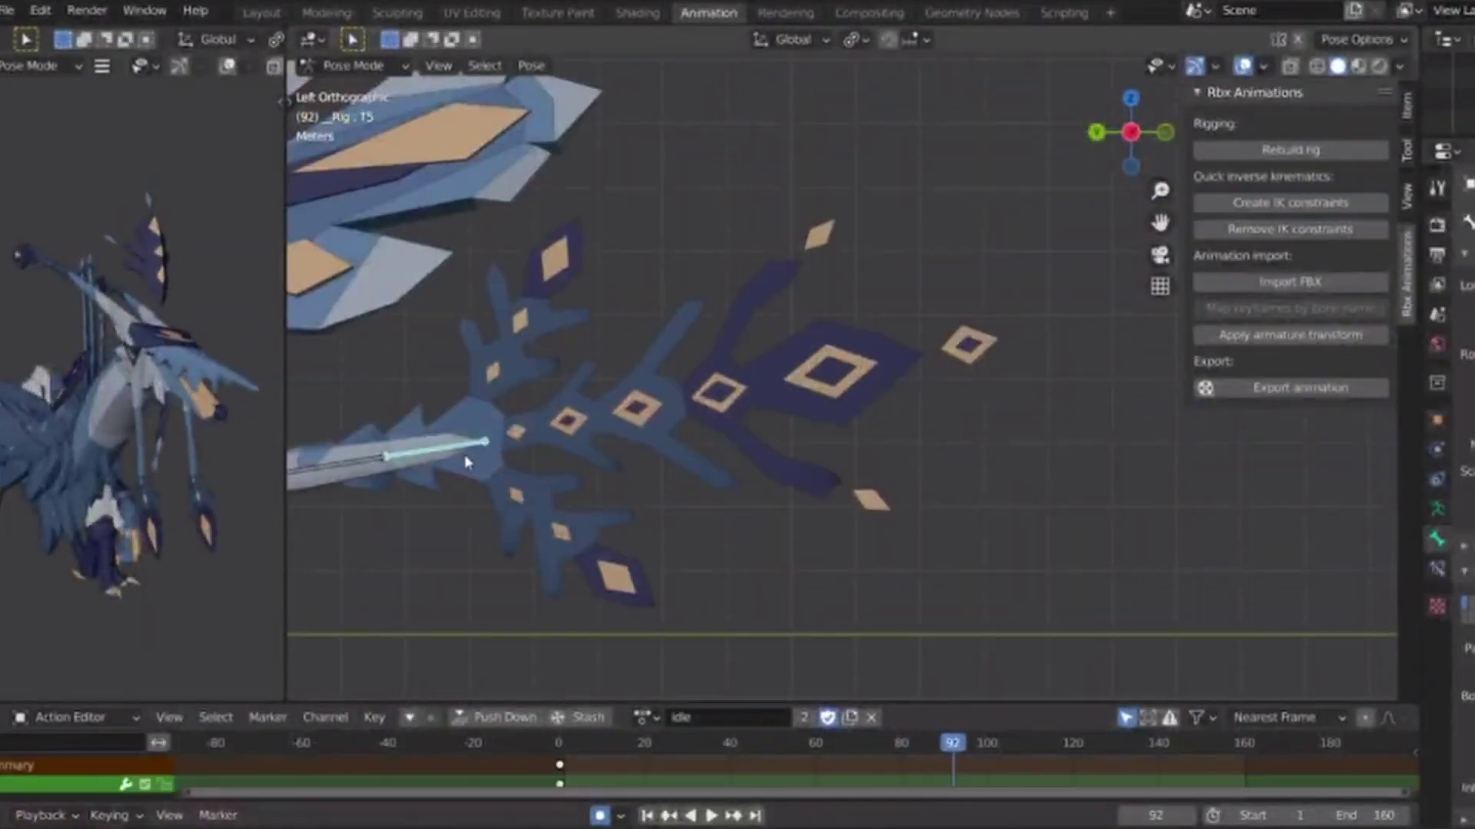
pyautogui.press('y')
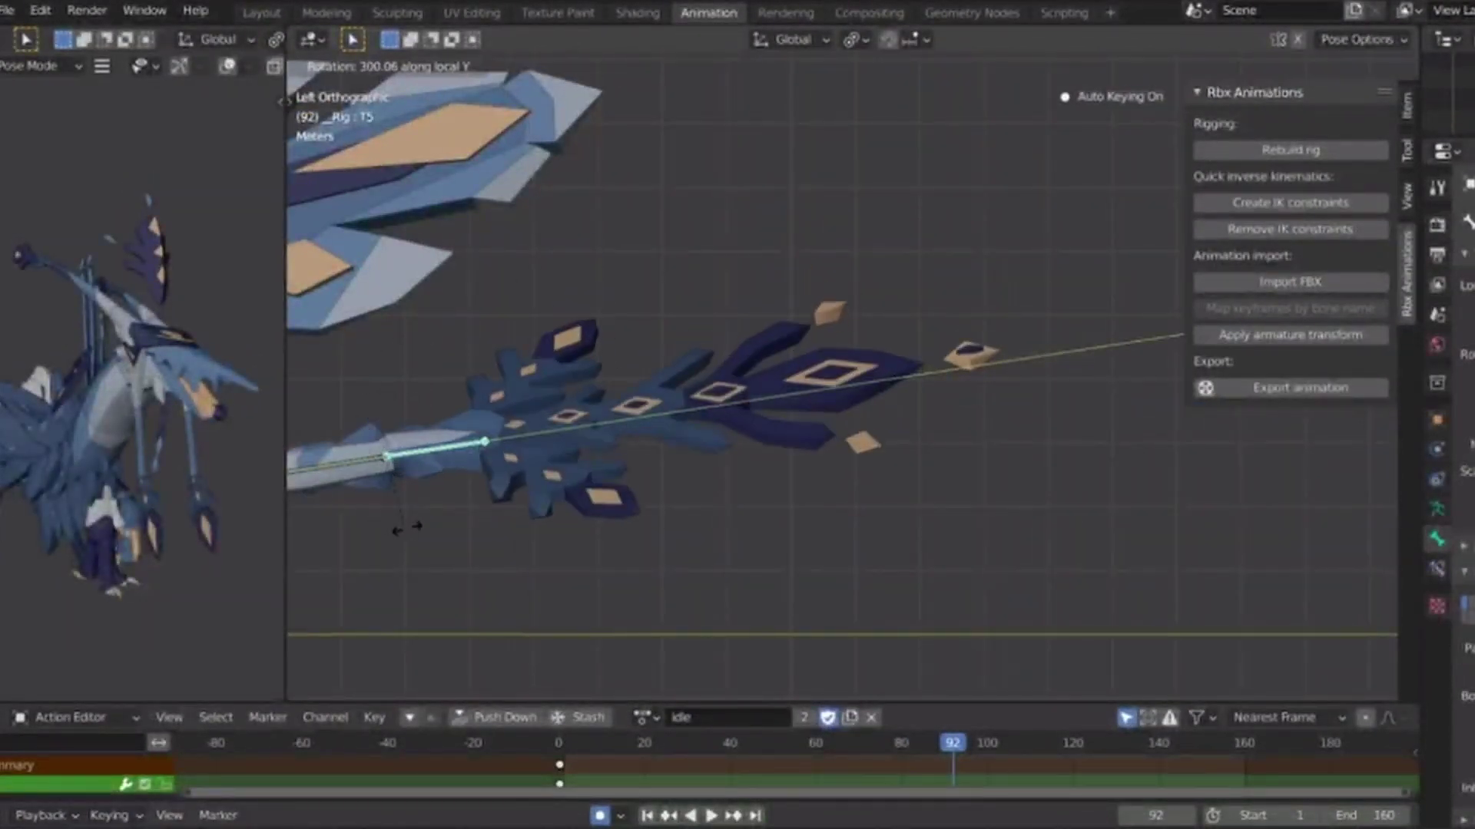
pyautogui.rightClick(701, 433)
# Play the idle animation and check the dragon's motion from the side and front views.
pyautogui.scroll(-5, 700, 432)
pyautogui.keyDown('shift'); pyautogui.moveTo(537, 529); pyautogui.dragTo(1198, 553, button='middle'); pyautogui.keyUp('shift')
pyautogui.press('space')
pyautogui.scroll(2, 612, 530)
pyautogui.keyDown('shift'); pyautogui.moveTo(612, 491); pyautogui.dragTo(914, 587, button='middle'); pyautogui.keyUp('shift')
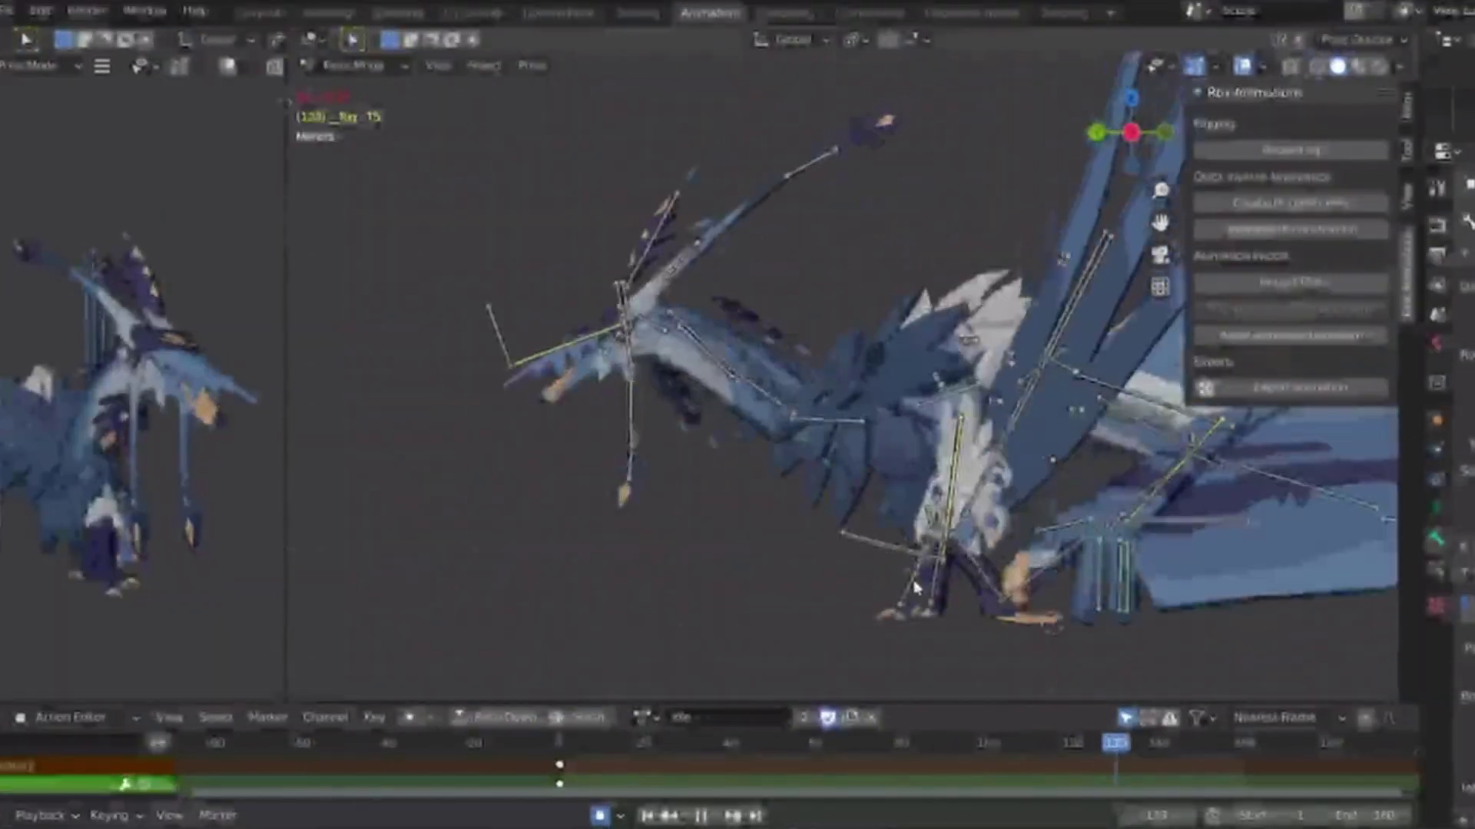
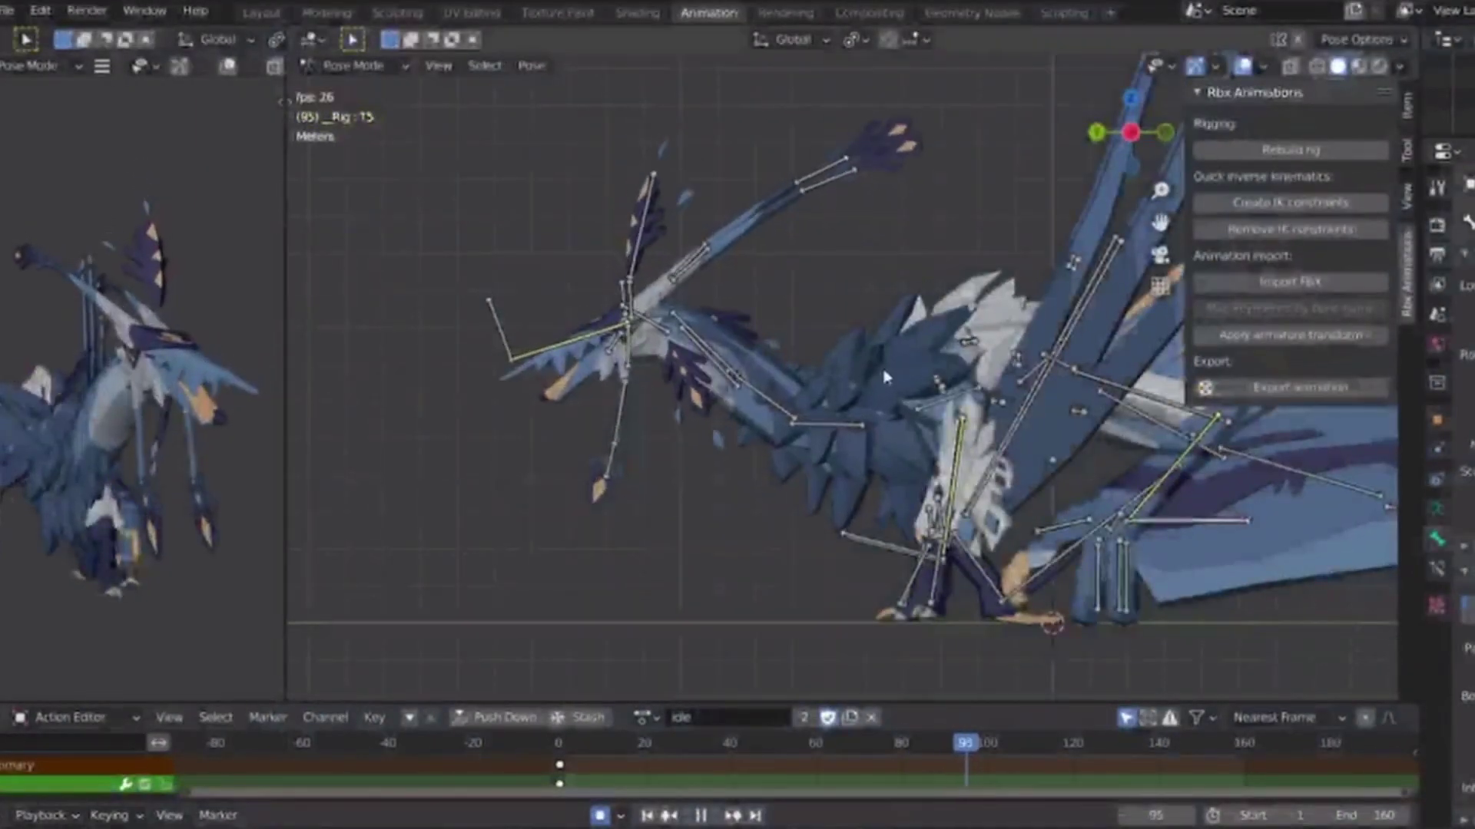
pyautogui.scroll(3, 885, 377)
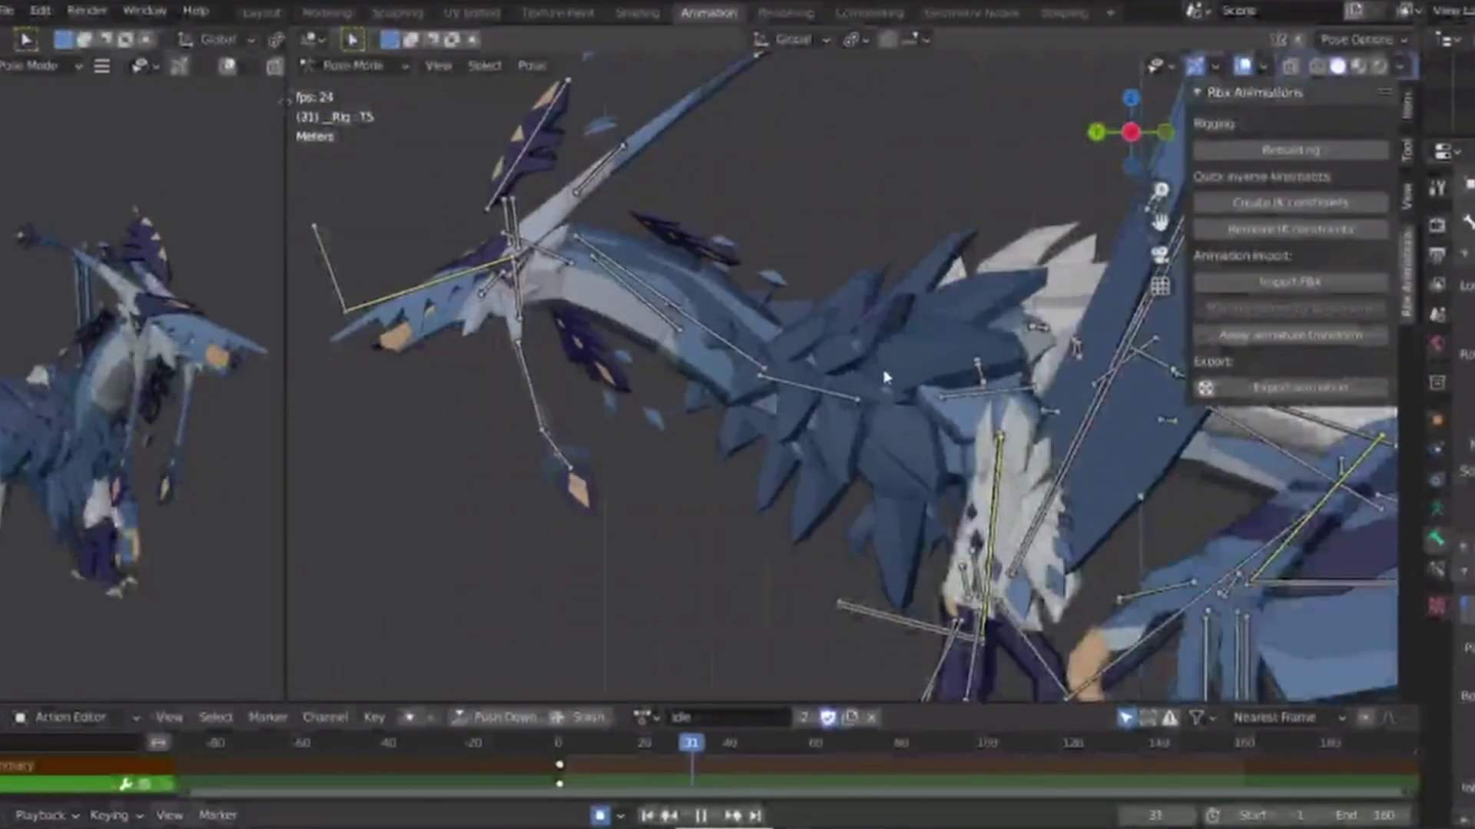
pyautogui.scroll(-3, 749, 507)
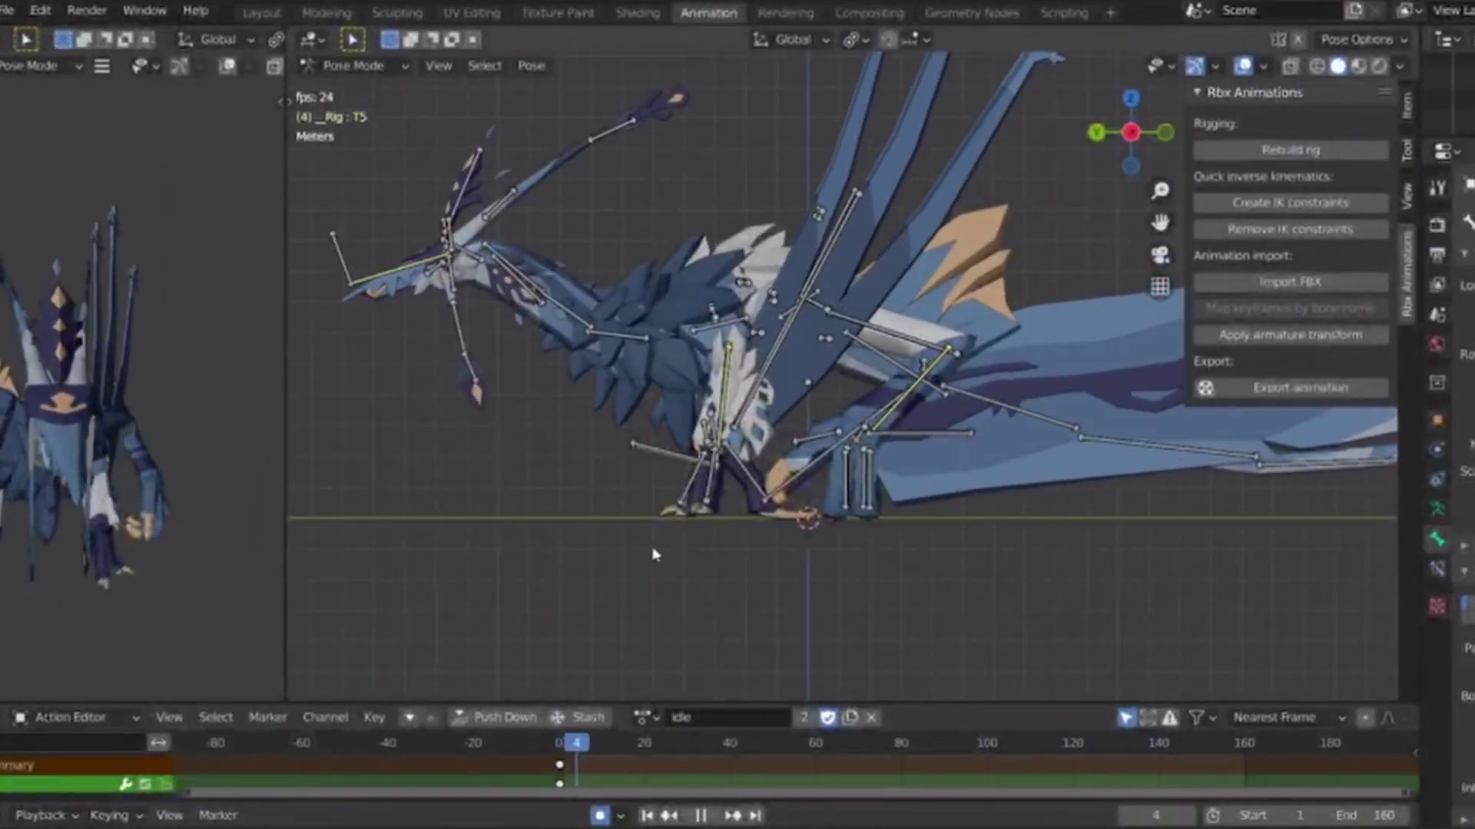
pyautogui.moveTo(653, 554); pyautogui.dragTo(665, 523, button='middle')
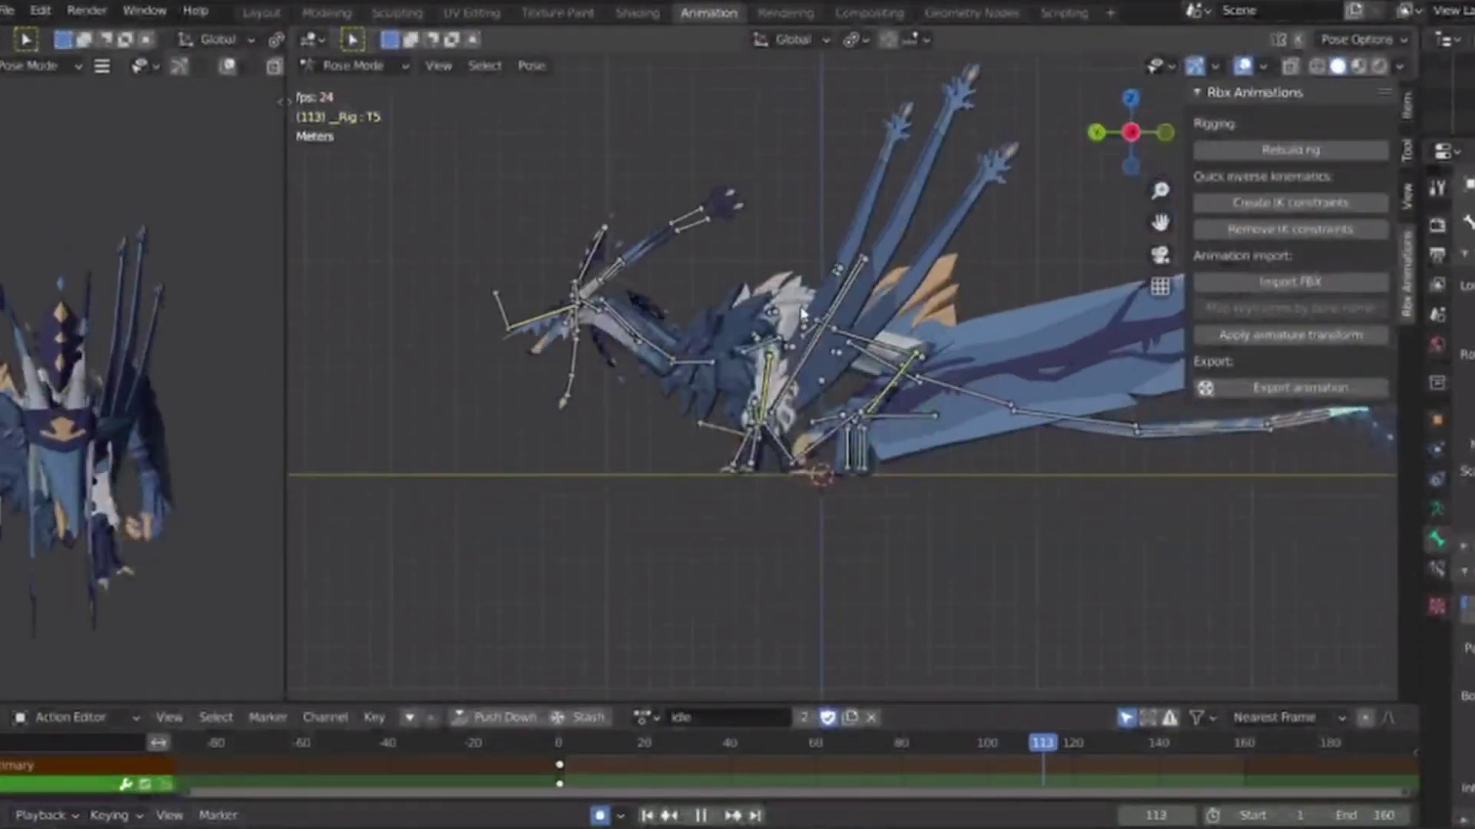
pyautogui.scroll(2, 801, 313)
pyautogui.click(1097, 132)
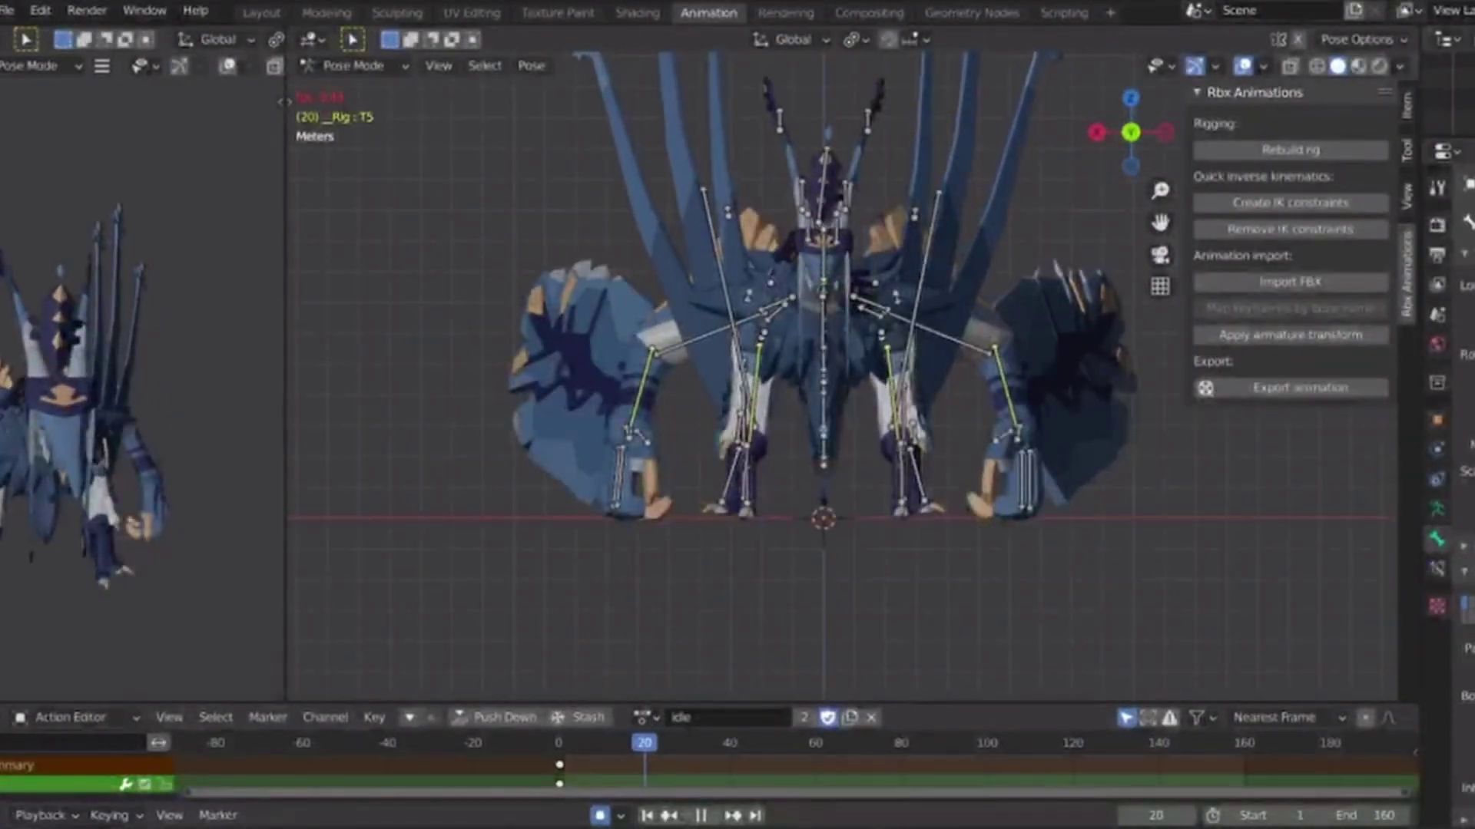
pyautogui.click(1165, 133)
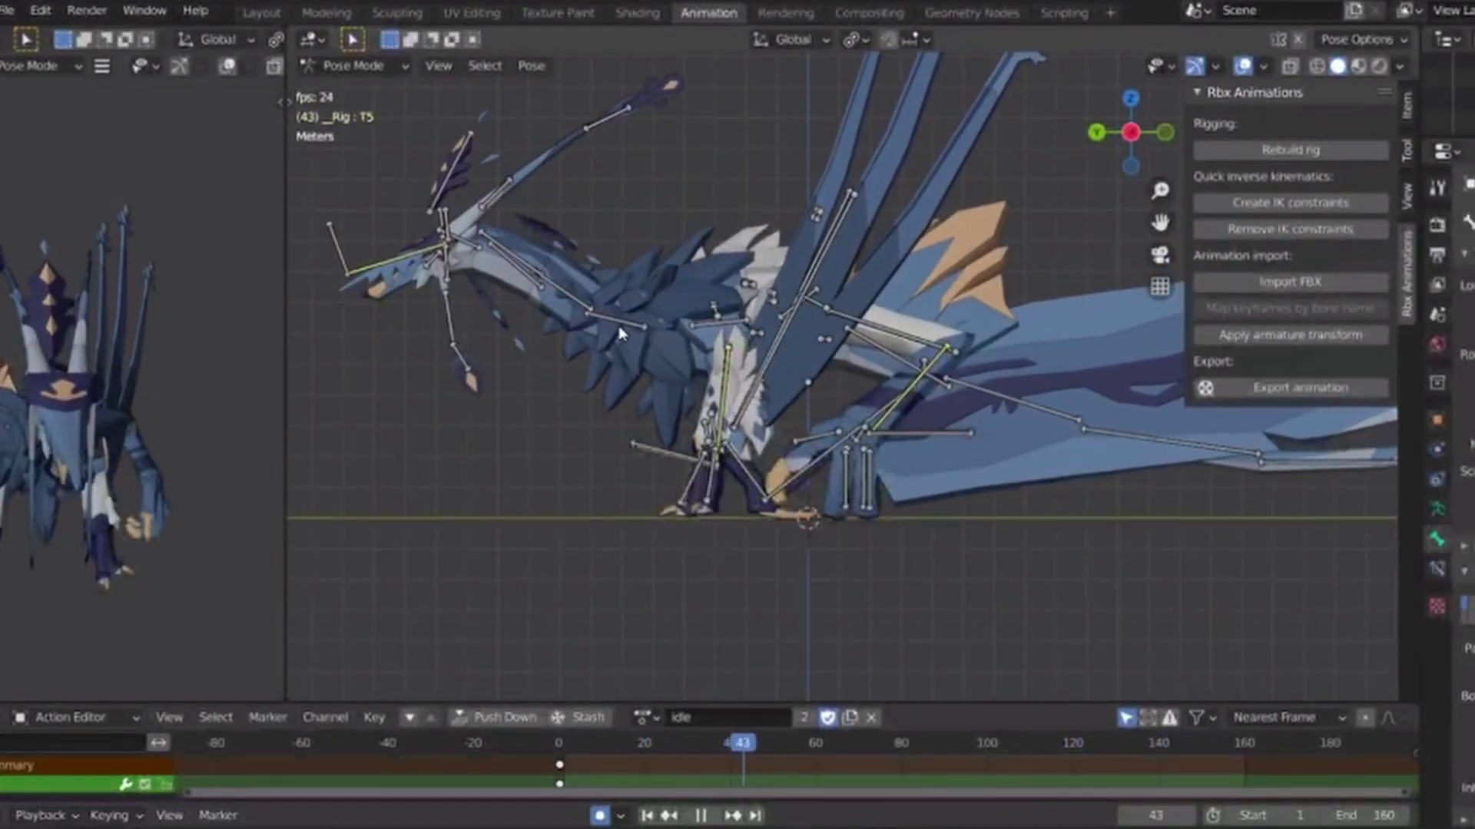
pyautogui.press('space')
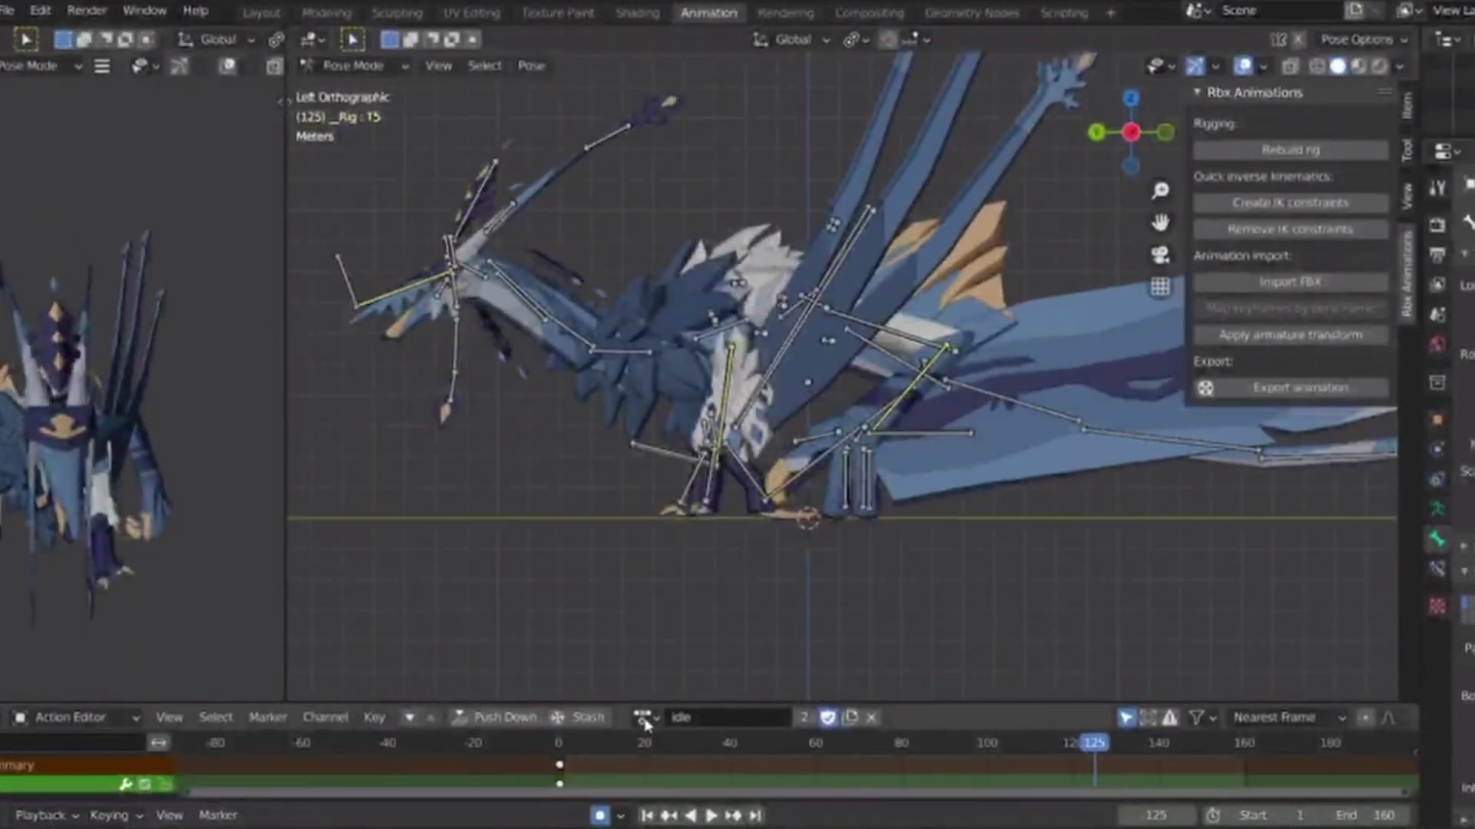
# Switch the rig from the idle action to the fly action and select the right front elbow bone.
pyautogui.click(643, 718)
pyautogui.click(756, 503)
pyautogui.click(942, 387)
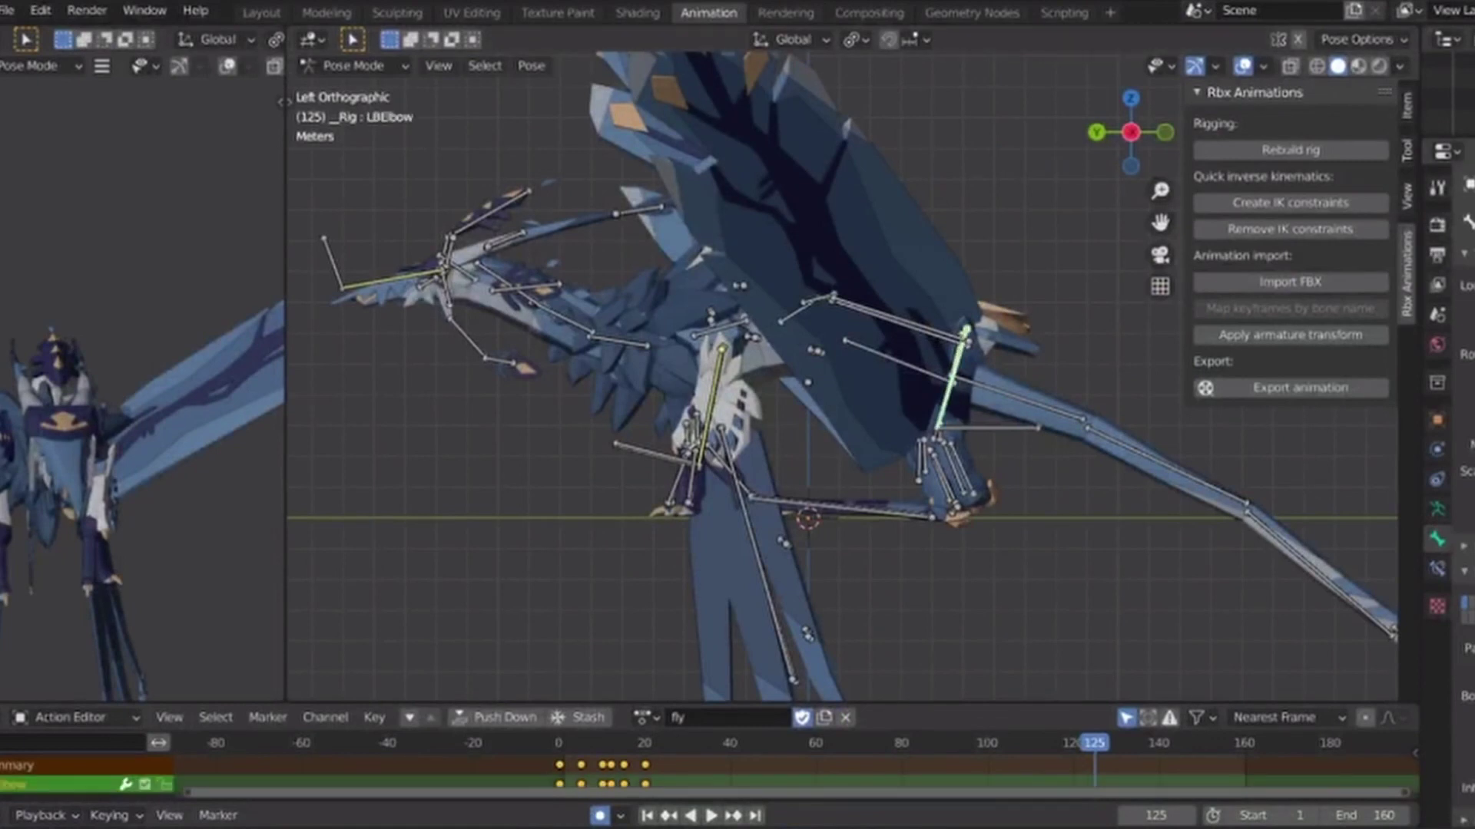
pyautogui.press('r')
pyautogui.hotkey('ctrl', 'alt', 'i')
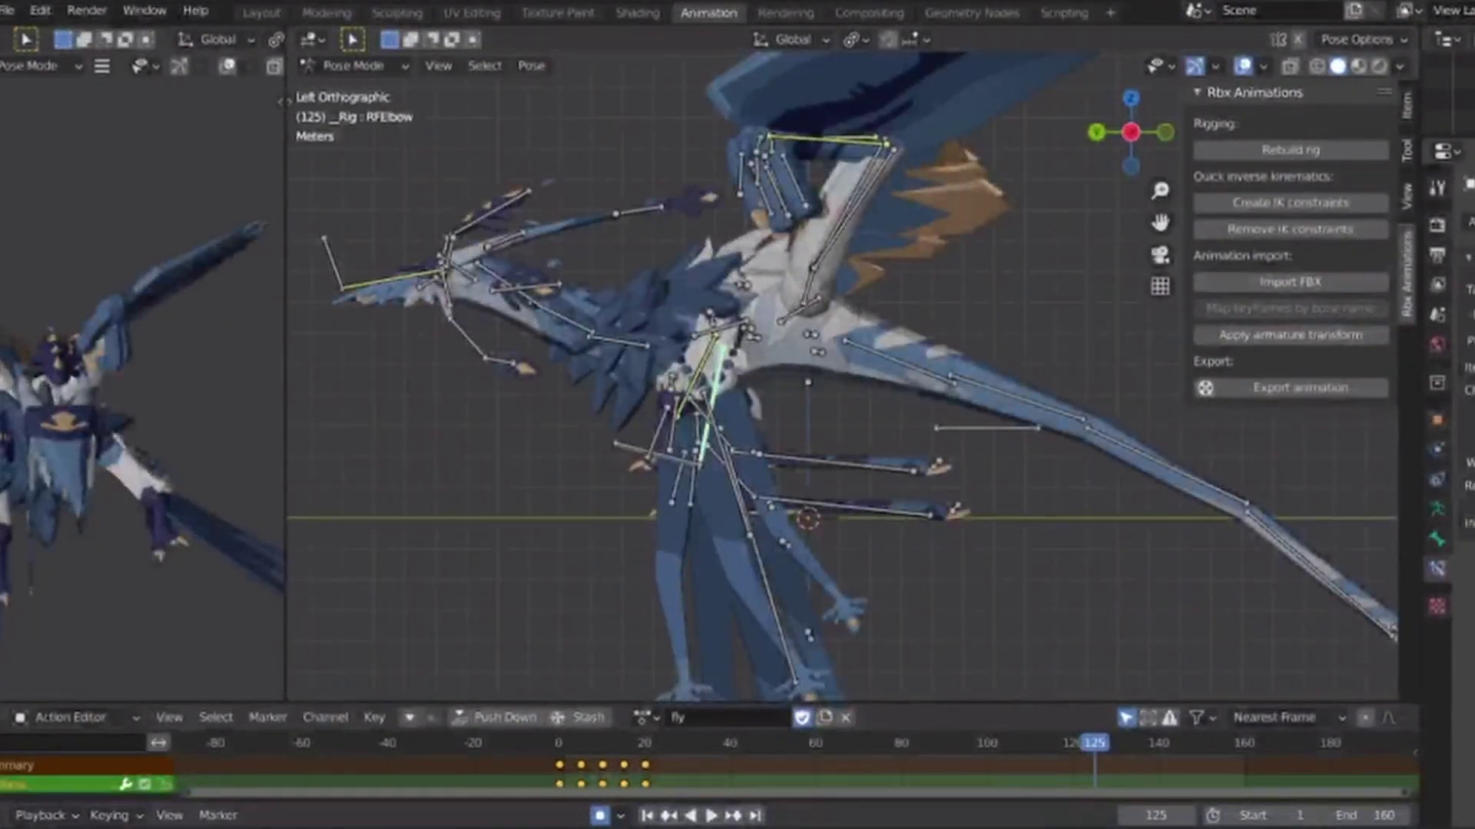
# Play the fly action and set the playback end frame to 20.
pyautogui.press('space')
pyautogui.scroll(-1, 996, 565)
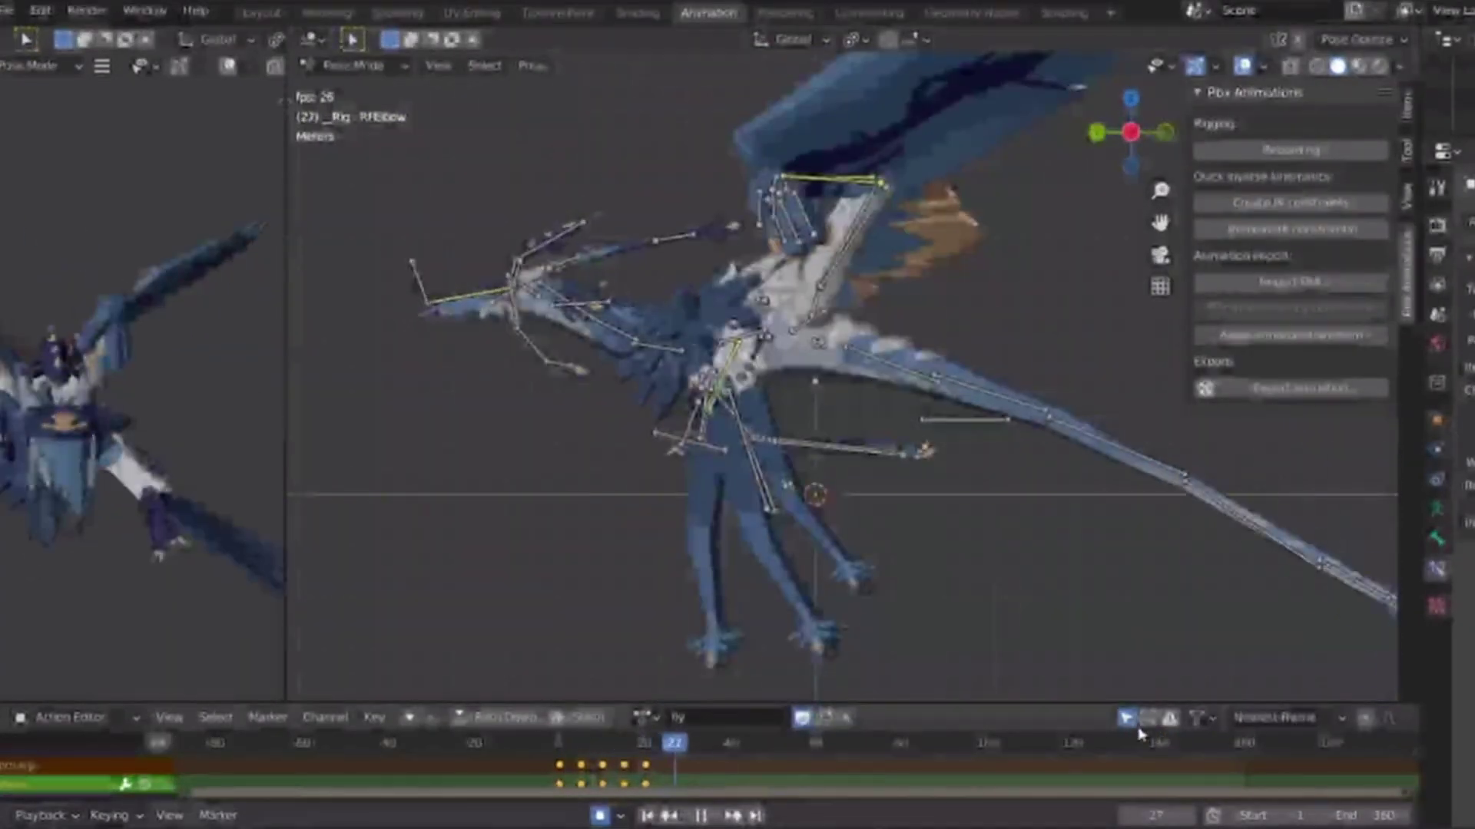
pyautogui.press('space')
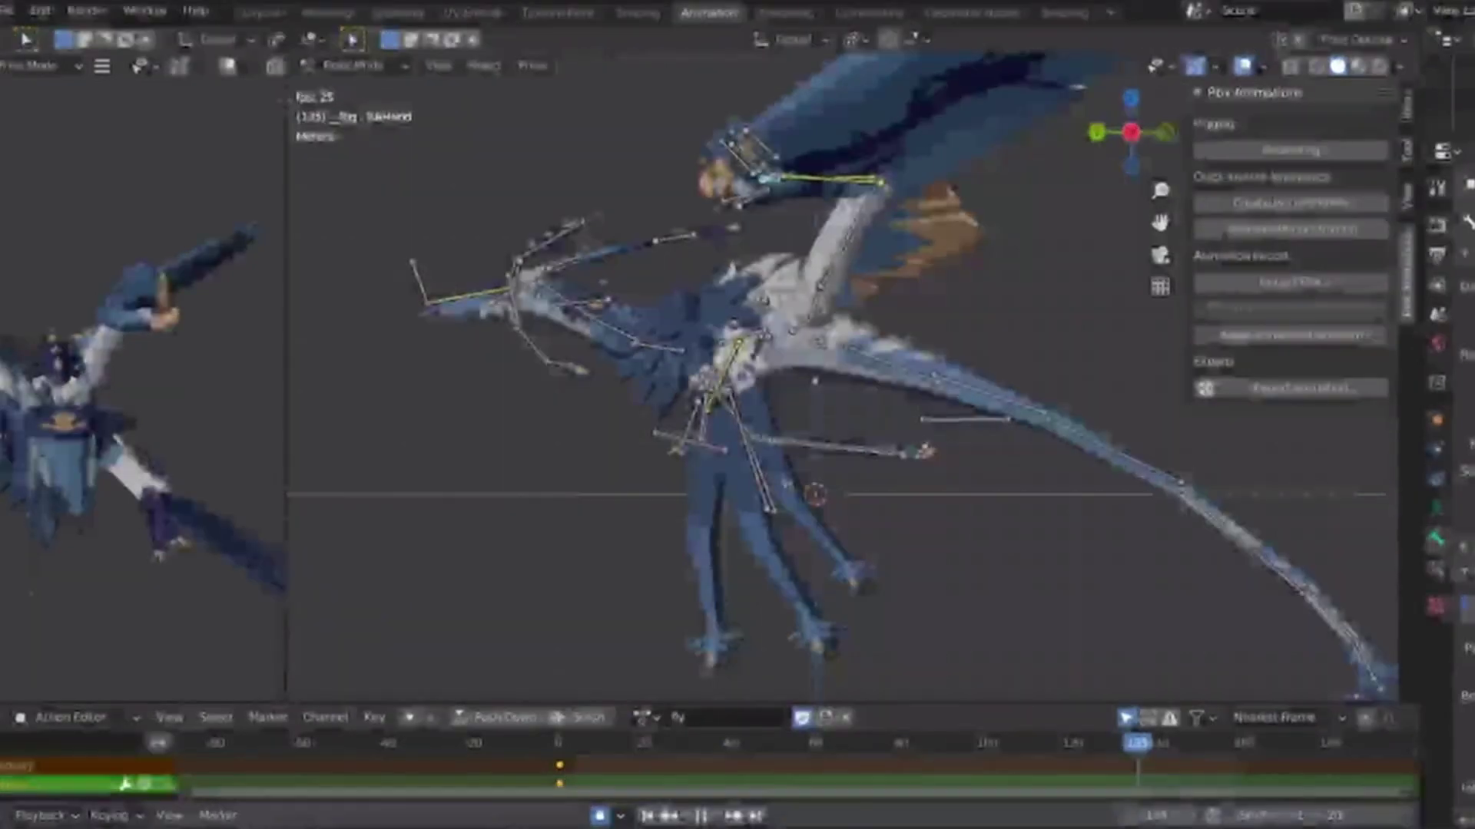
# Review the looping fly action from the front, at an angle and from above, checking the wings and front hands.
pyautogui.click(1099, 134)
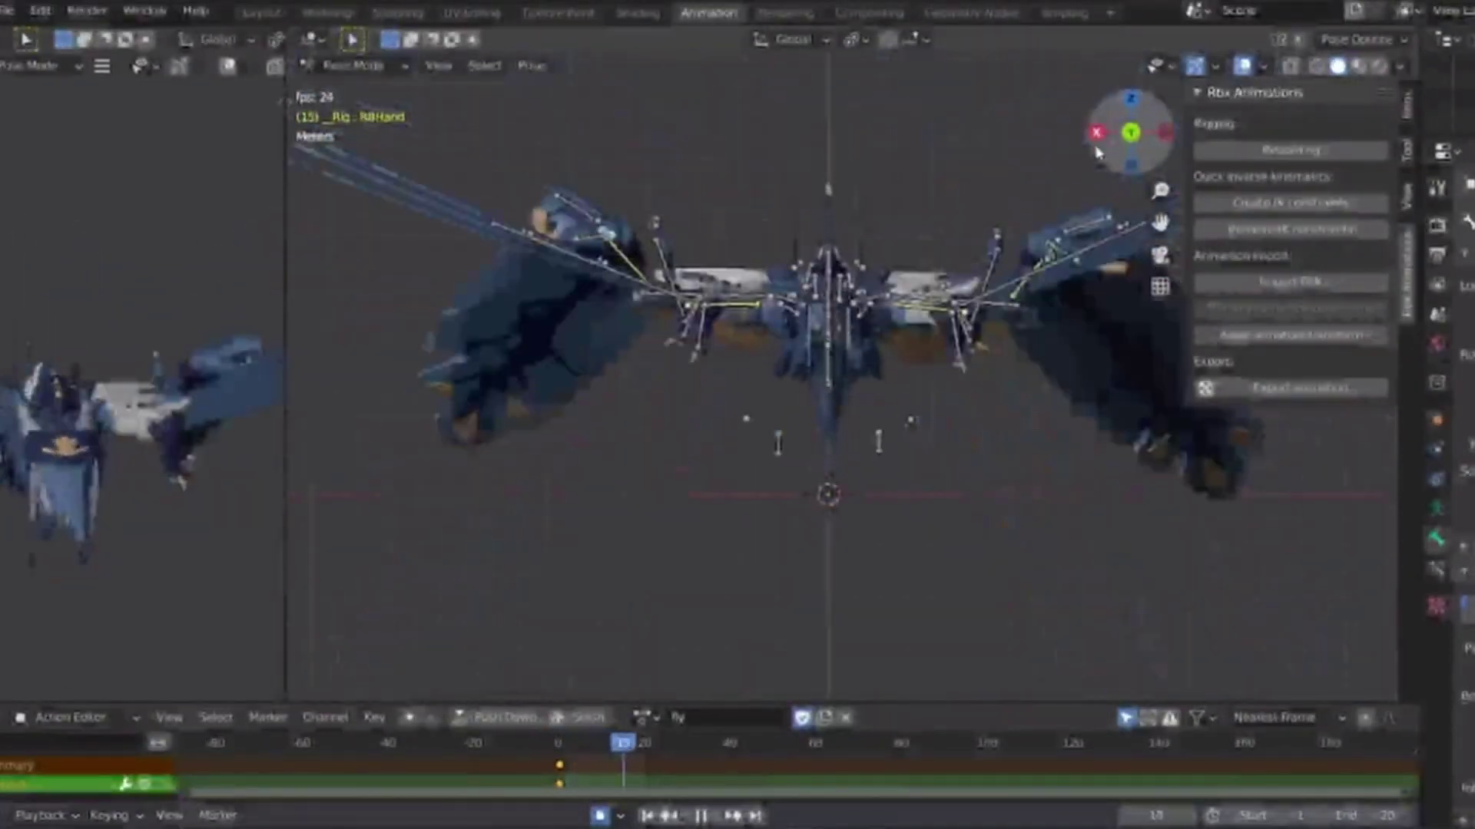
pyautogui.moveTo(975, 347); pyautogui.dragTo(800, 428, button='middle')
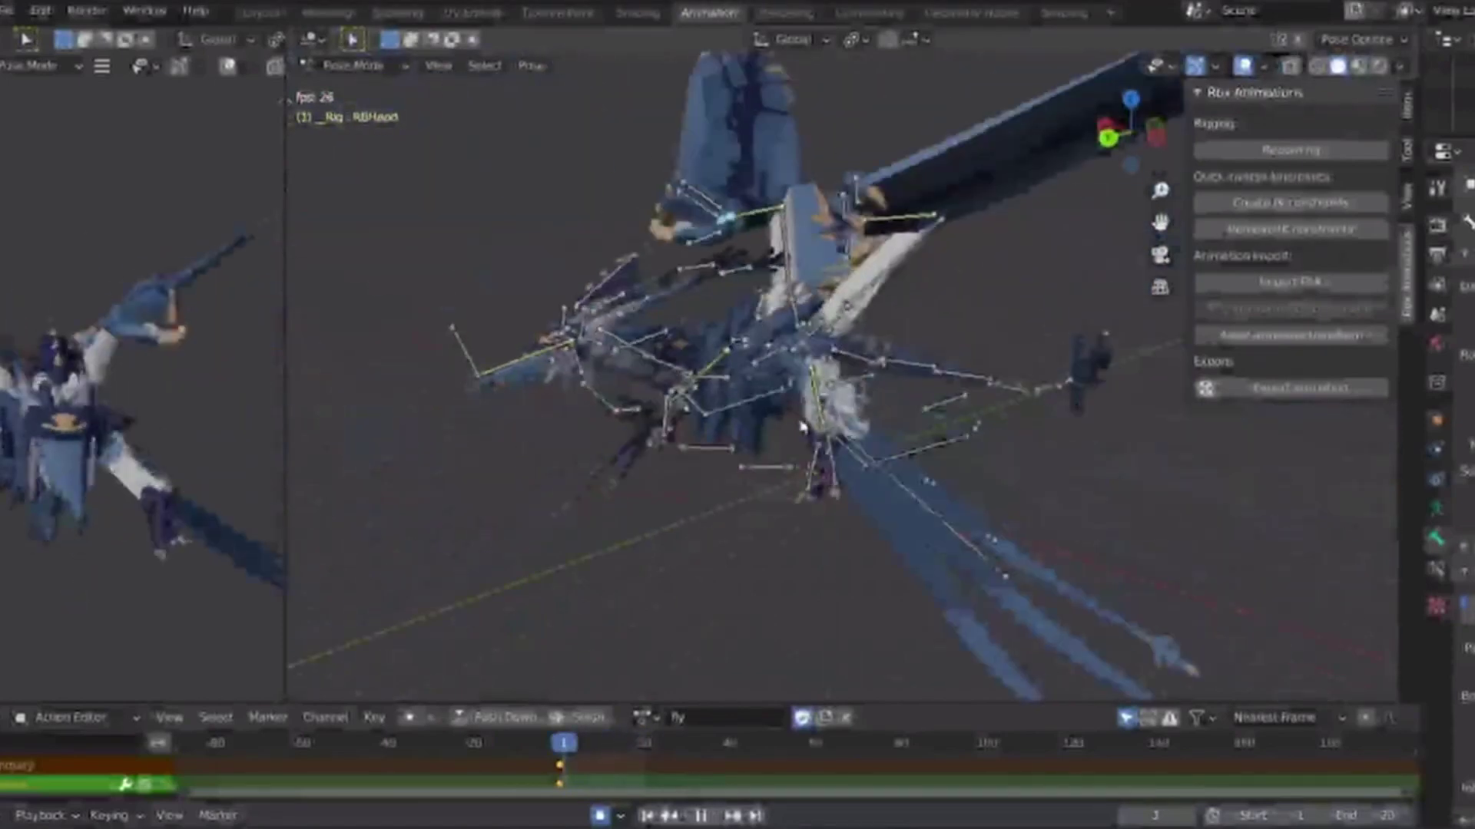
pyautogui.click(1131, 97)
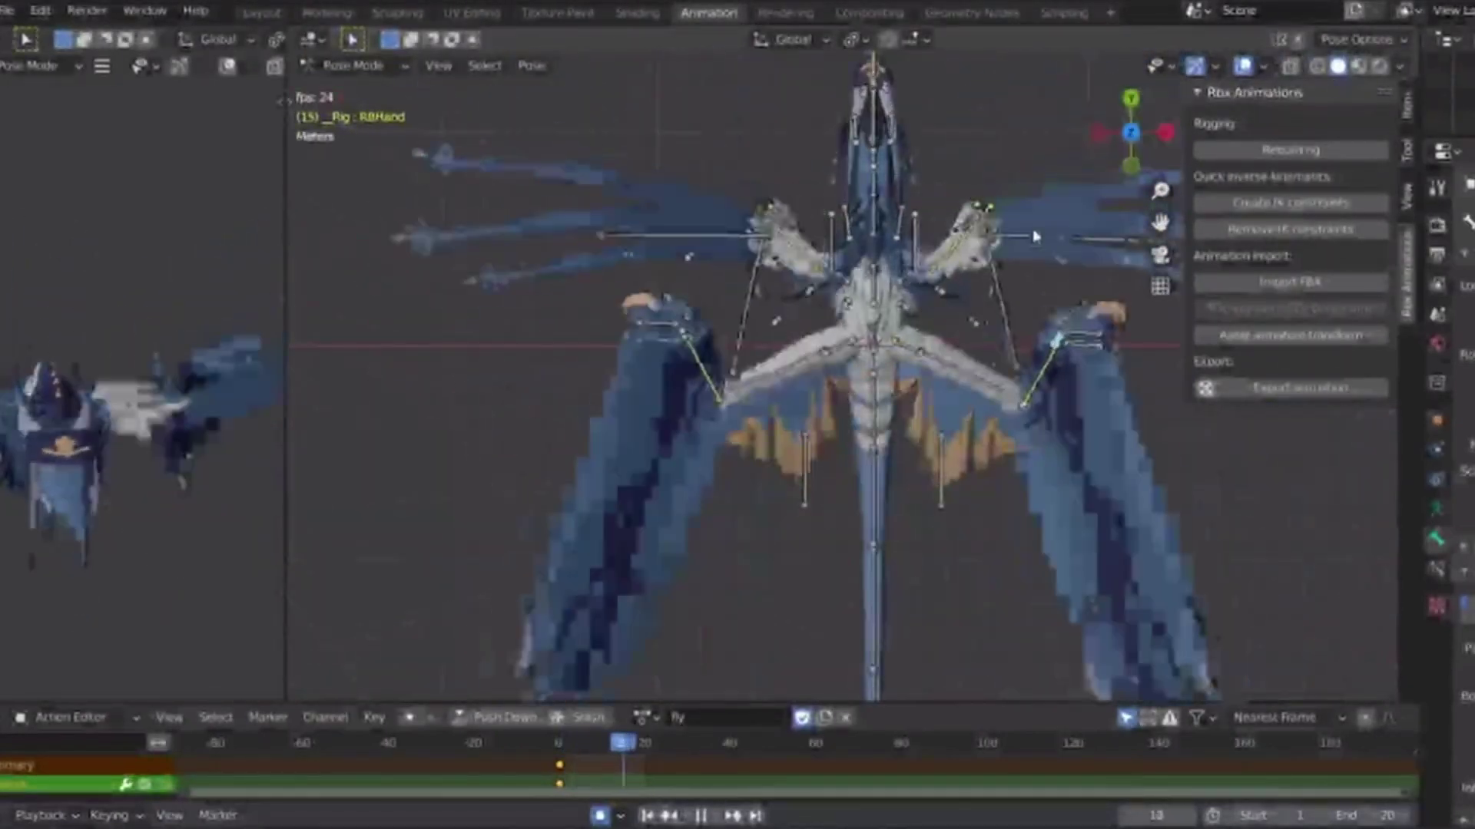
pyautogui.press('space')
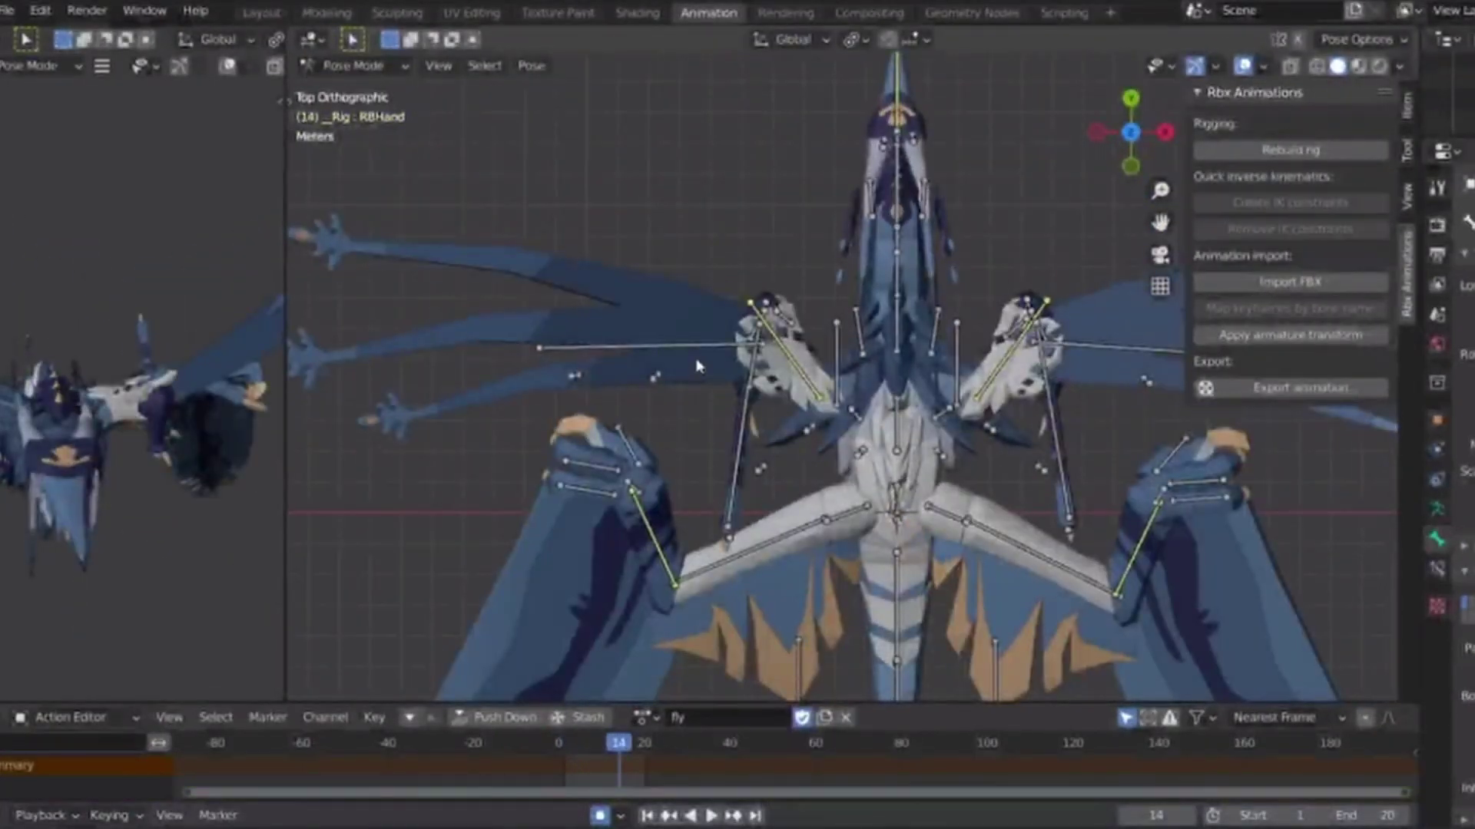
pyautogui.press('space')
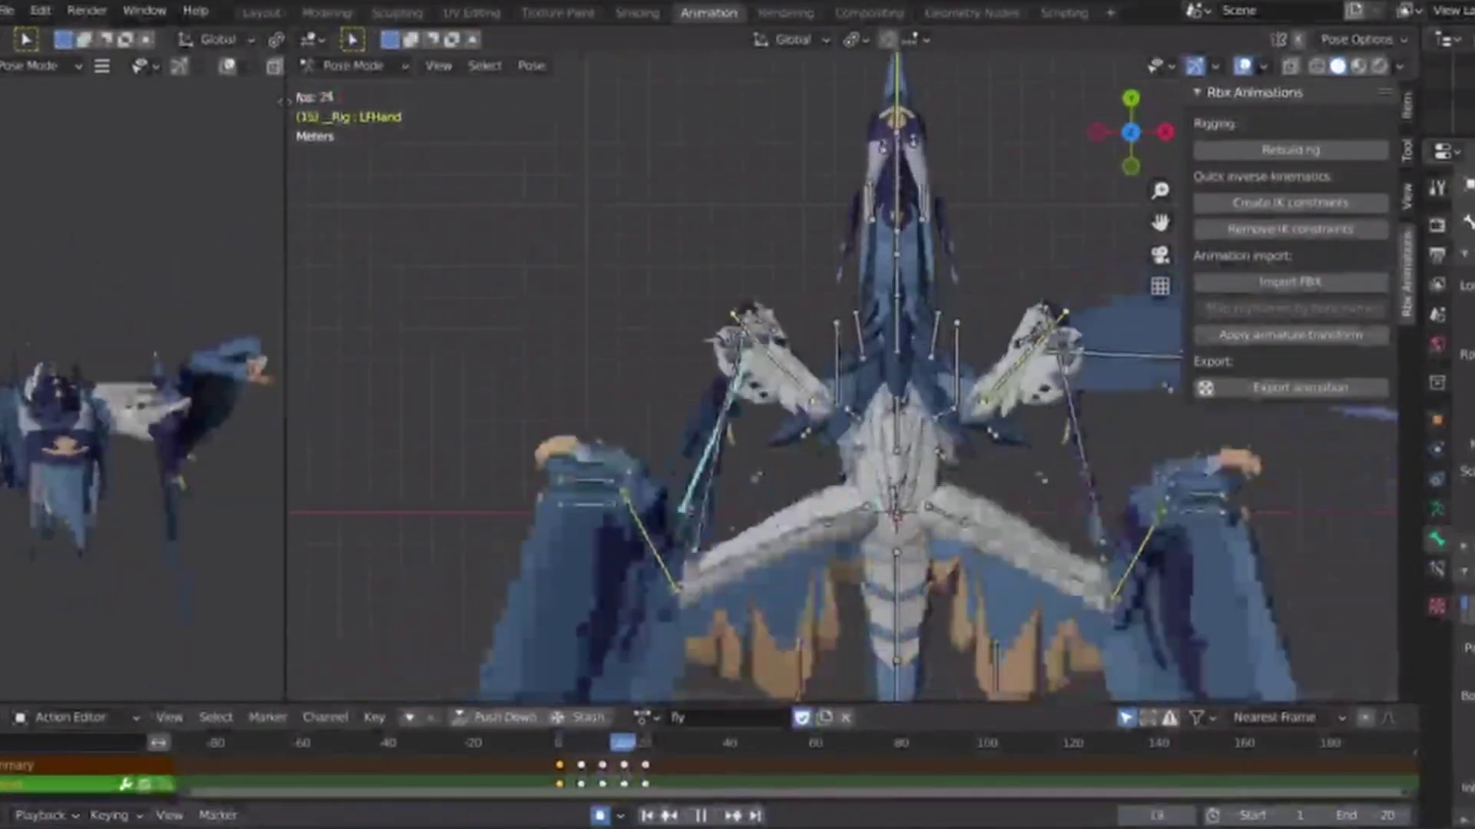
pyautogui.press('space')
# Examine the fly loop's wing and body motion from the side and at an angle.
pyautogui.click(1097, 132)
pyautogui.press('space')
pyautogui.scroll(-3, 908, 418)
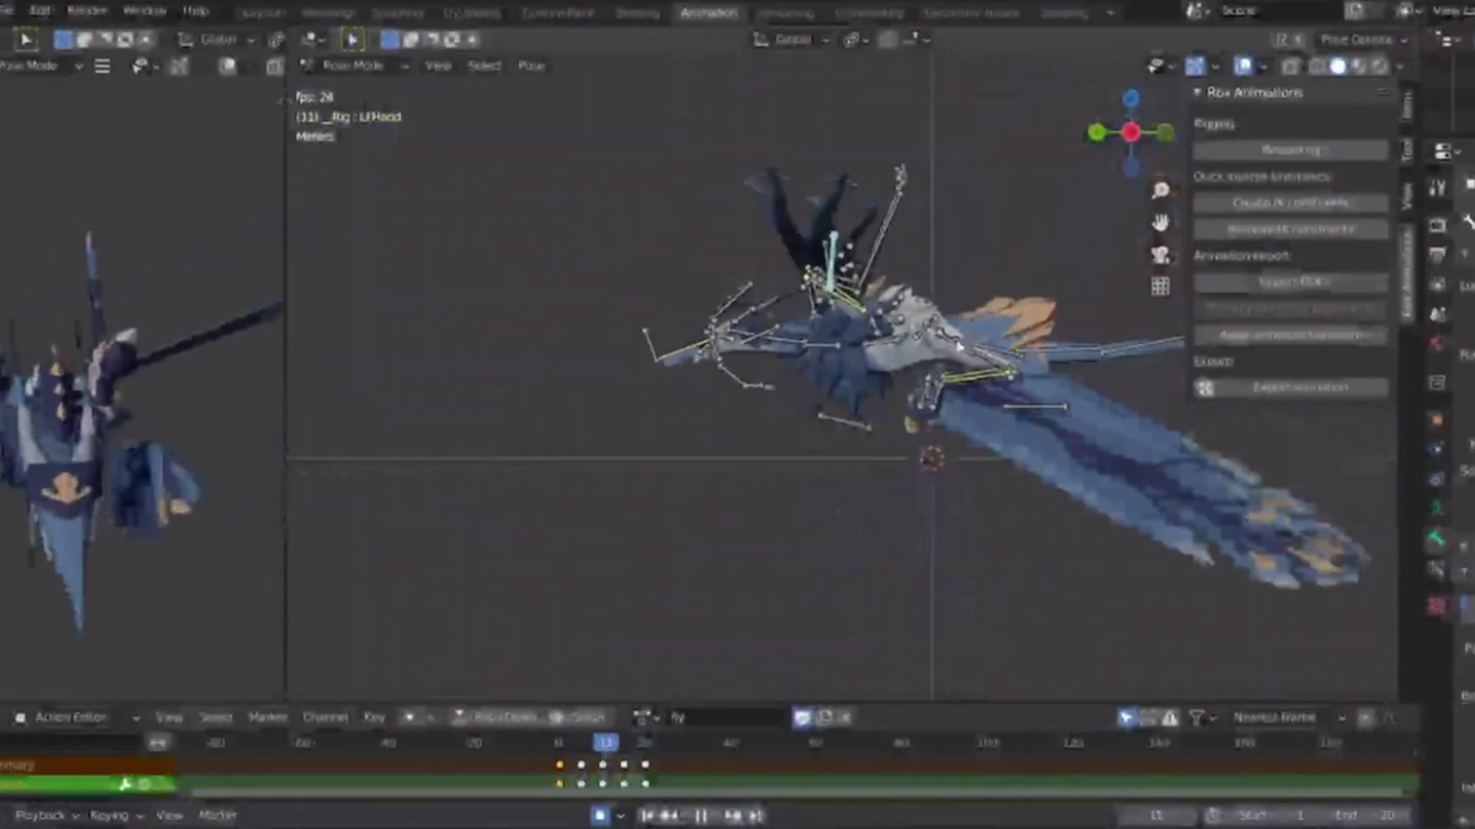
pyautogui.keyDown('shift'); pyautogui.moveTo(908, 418); pyautogui.dragTo(794, 340, button='middle'); pyautogui.keyUp('shift')
pyautogui.scroll(3, 793, 336)
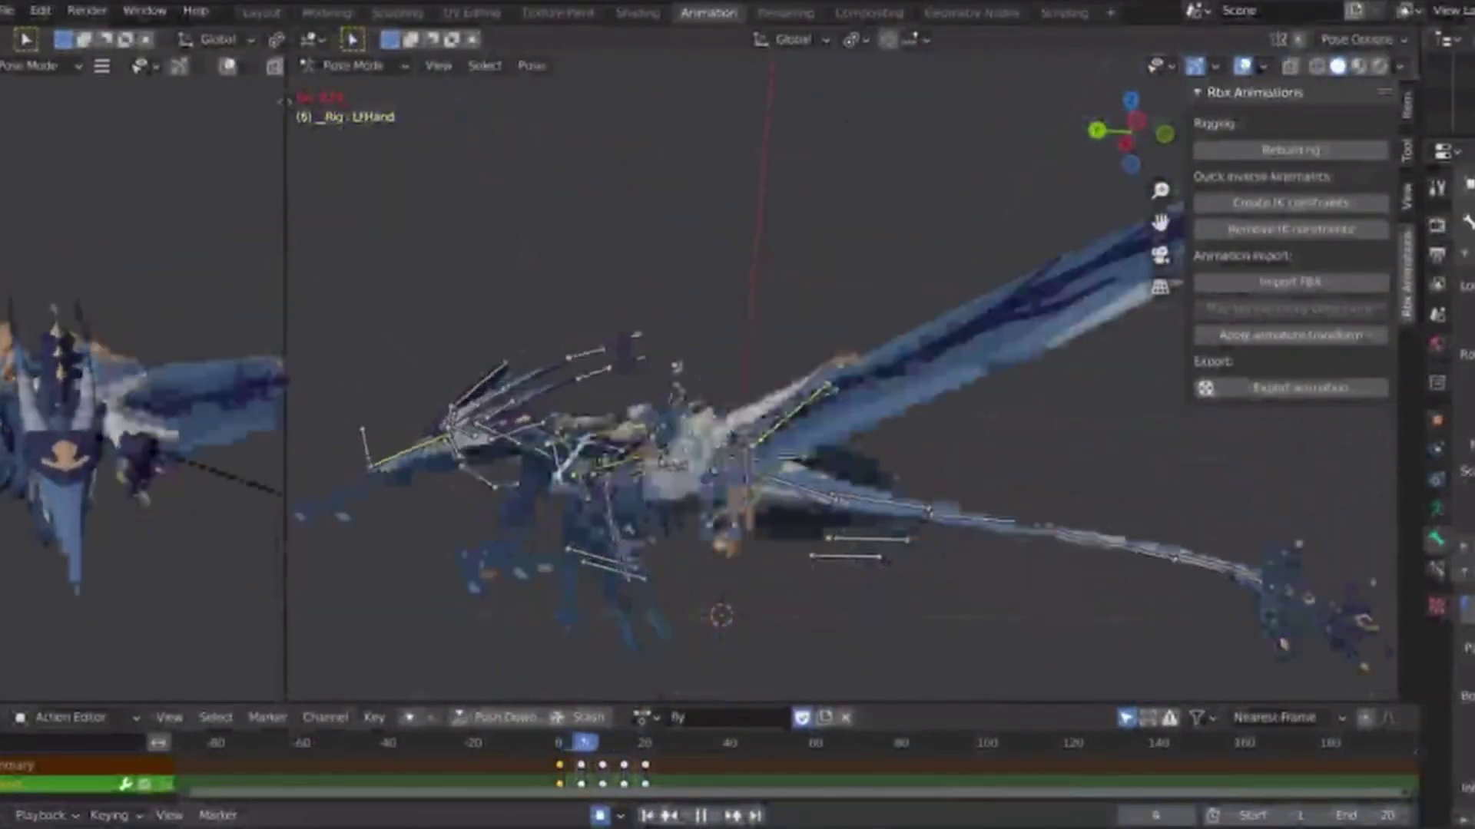
pyautogui.moveTo(871, 523); pyautogui.dragTo(951, 527, button='middle')
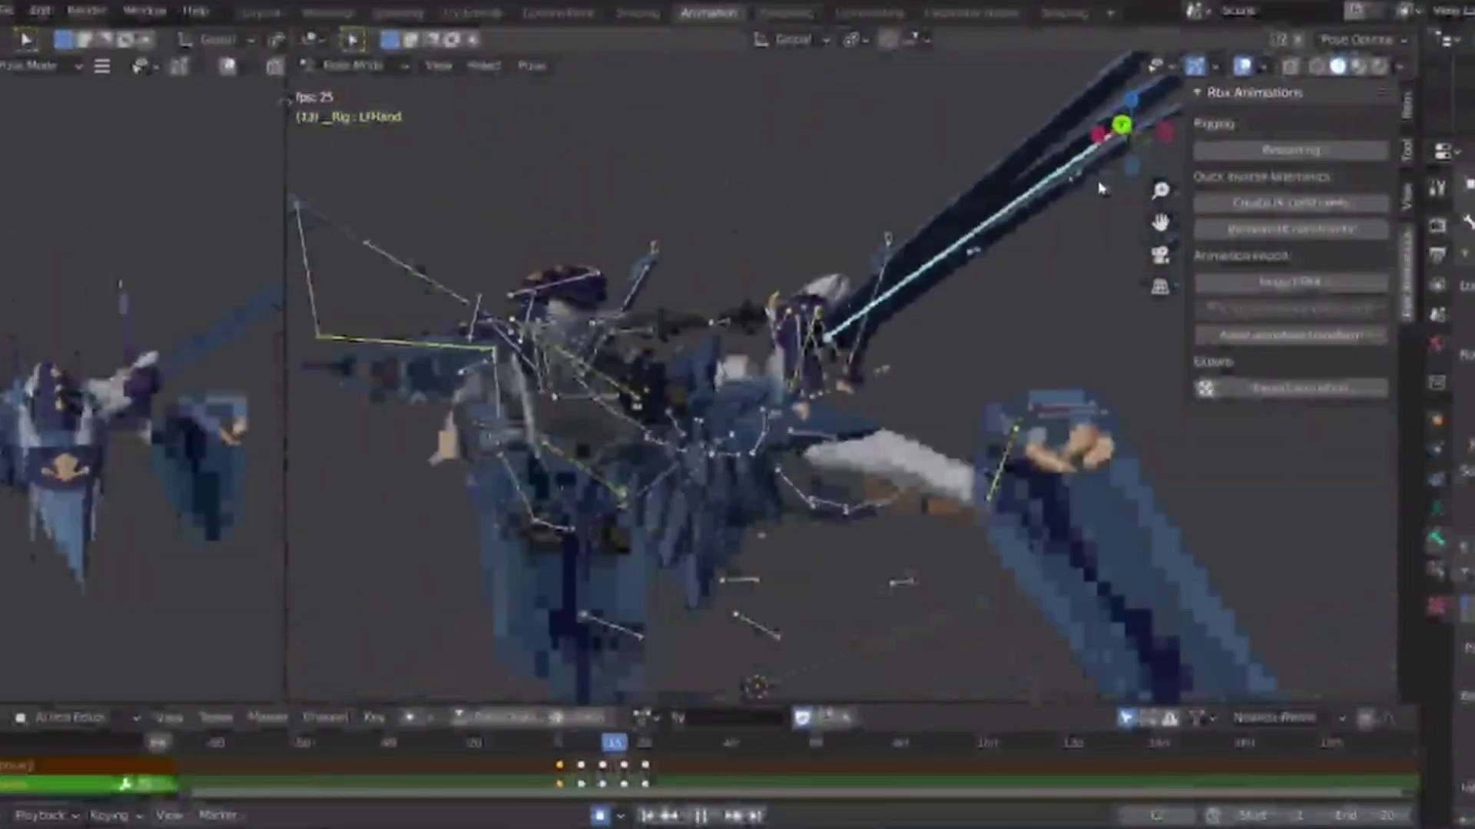
pyautogui.click(1162, 130)
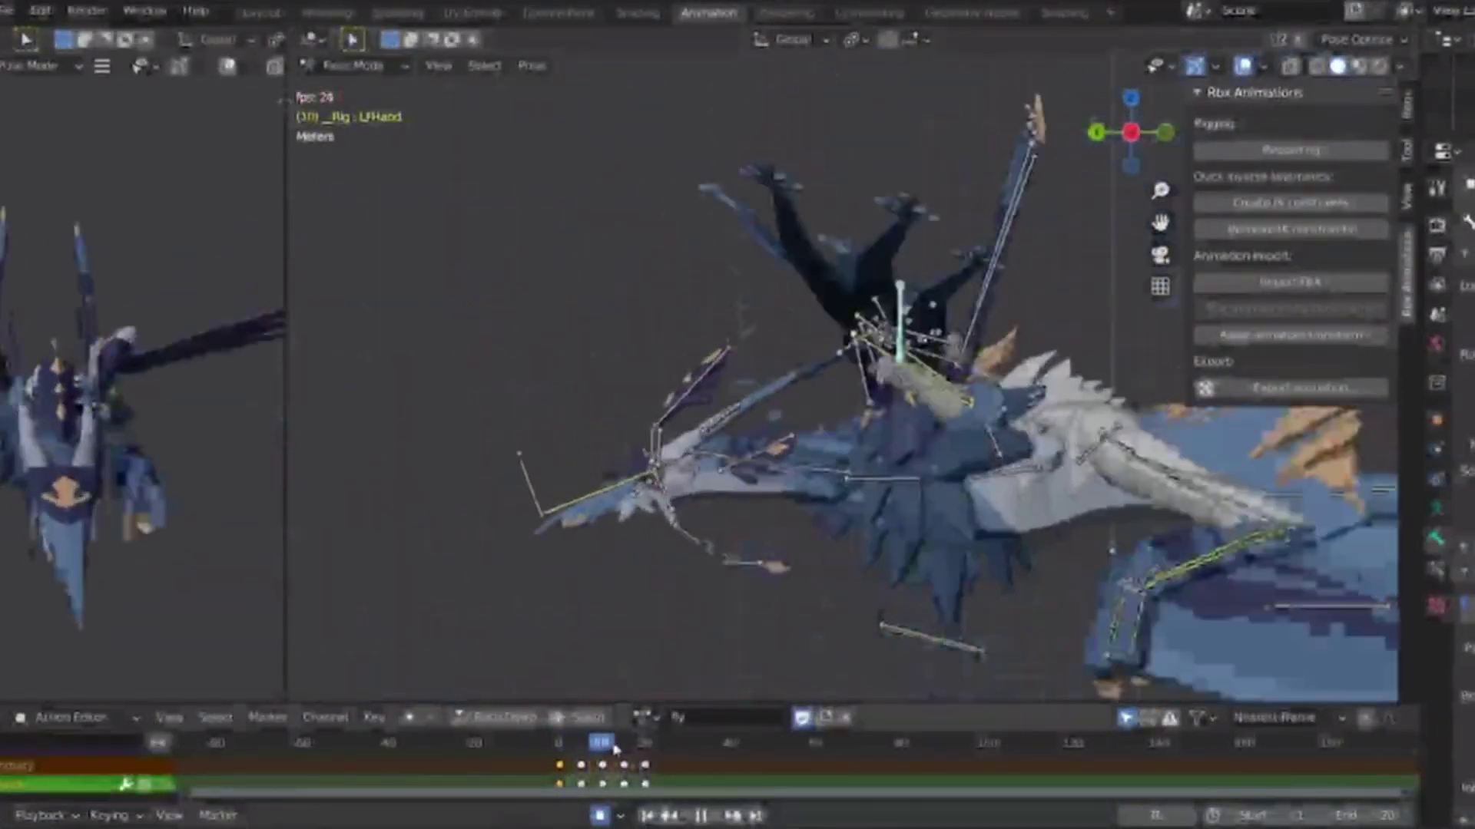
# Select the head IK bone at frame 0 with its fly-action keyframes at frames 0 and 20 in view.
pyautogui.press('x')
pyautogui.click(581, 767)
pyautogui.press('space')
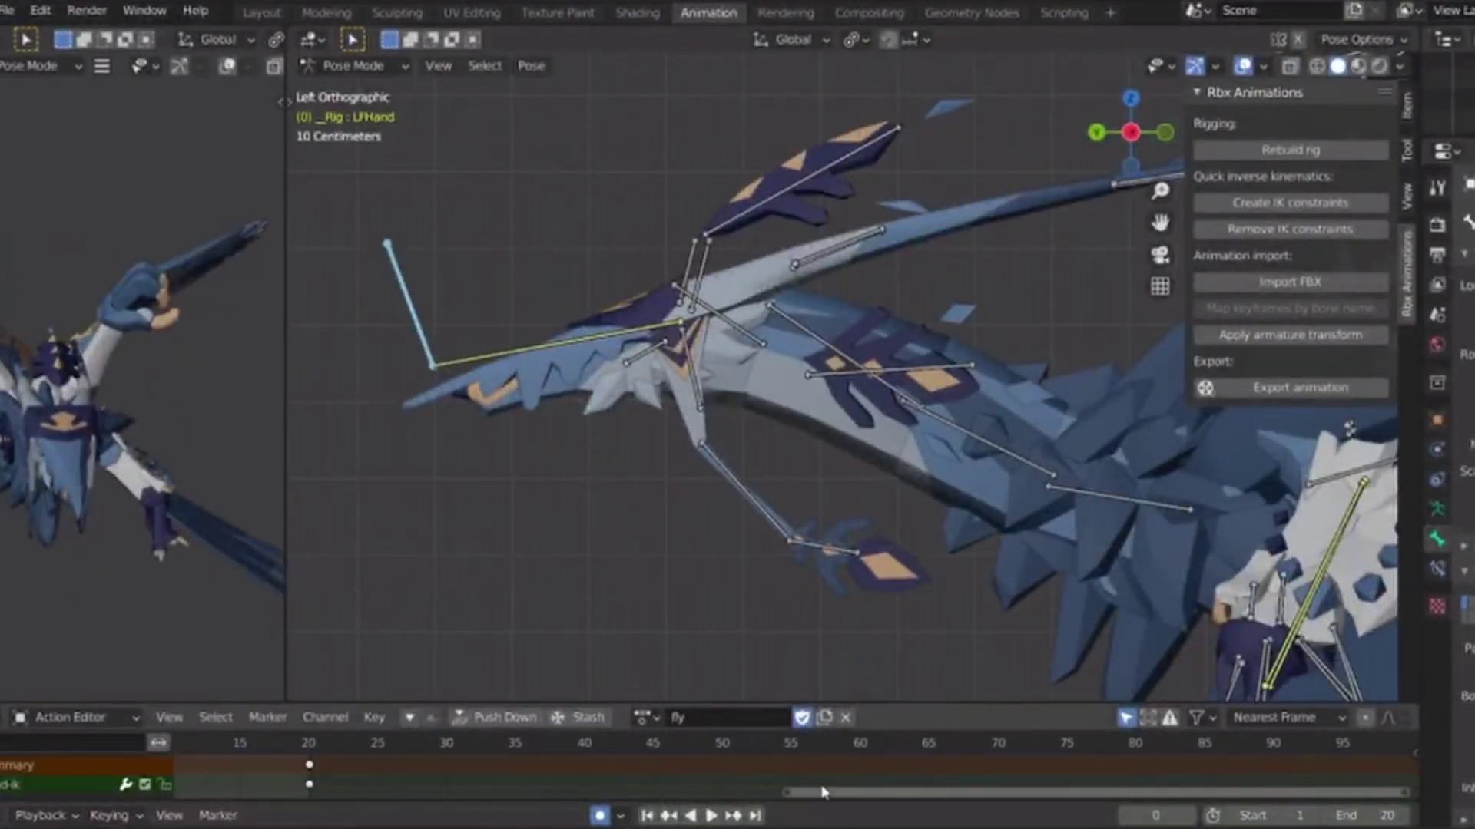
pyautogui.click(551, 776)
pyautogui.press('space')
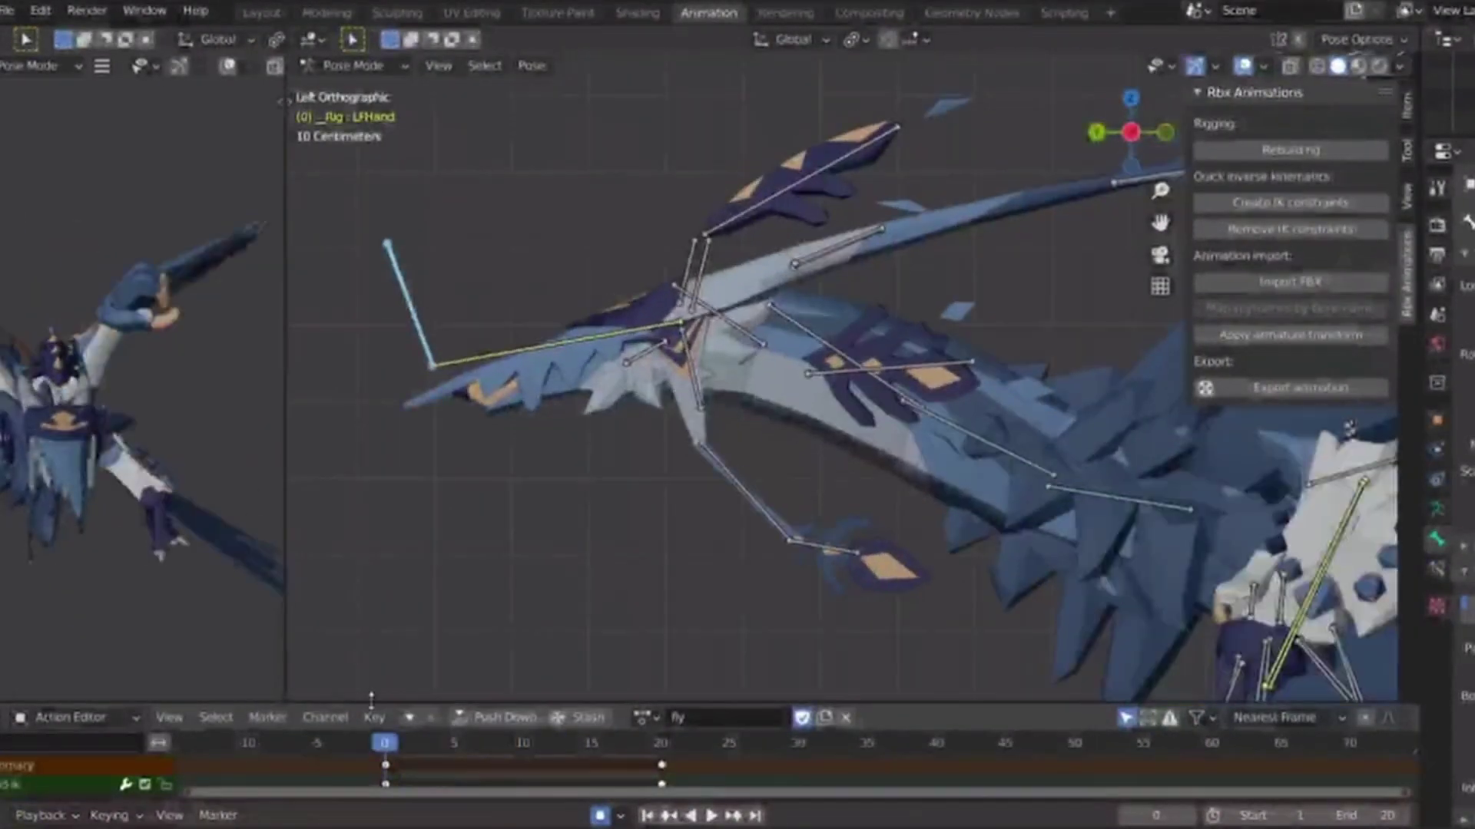
# Move the head IK bone to keyframe a head bob at frames 0 and 10, and play the result.
pyautogui.press('g')
pyautogui.moveTo(428, 758); pyautogui.dragTo(388, 729)
pyautogui.press('g')
pyautogui.click(464, 626)
pyautogui.press('space')
pyautogui.press('g')
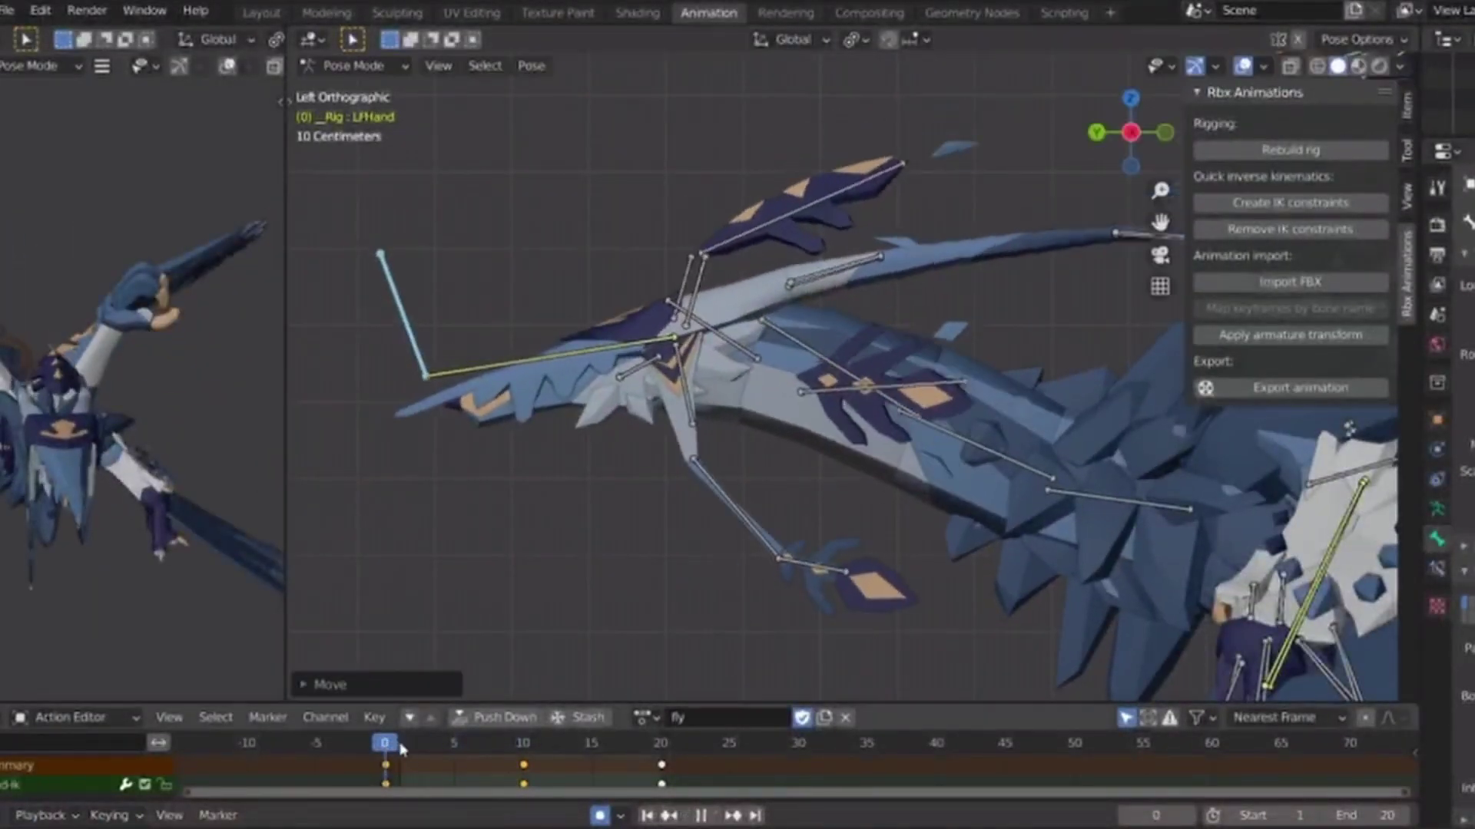
pyautogui.press('space')
pyautogui.press('space')
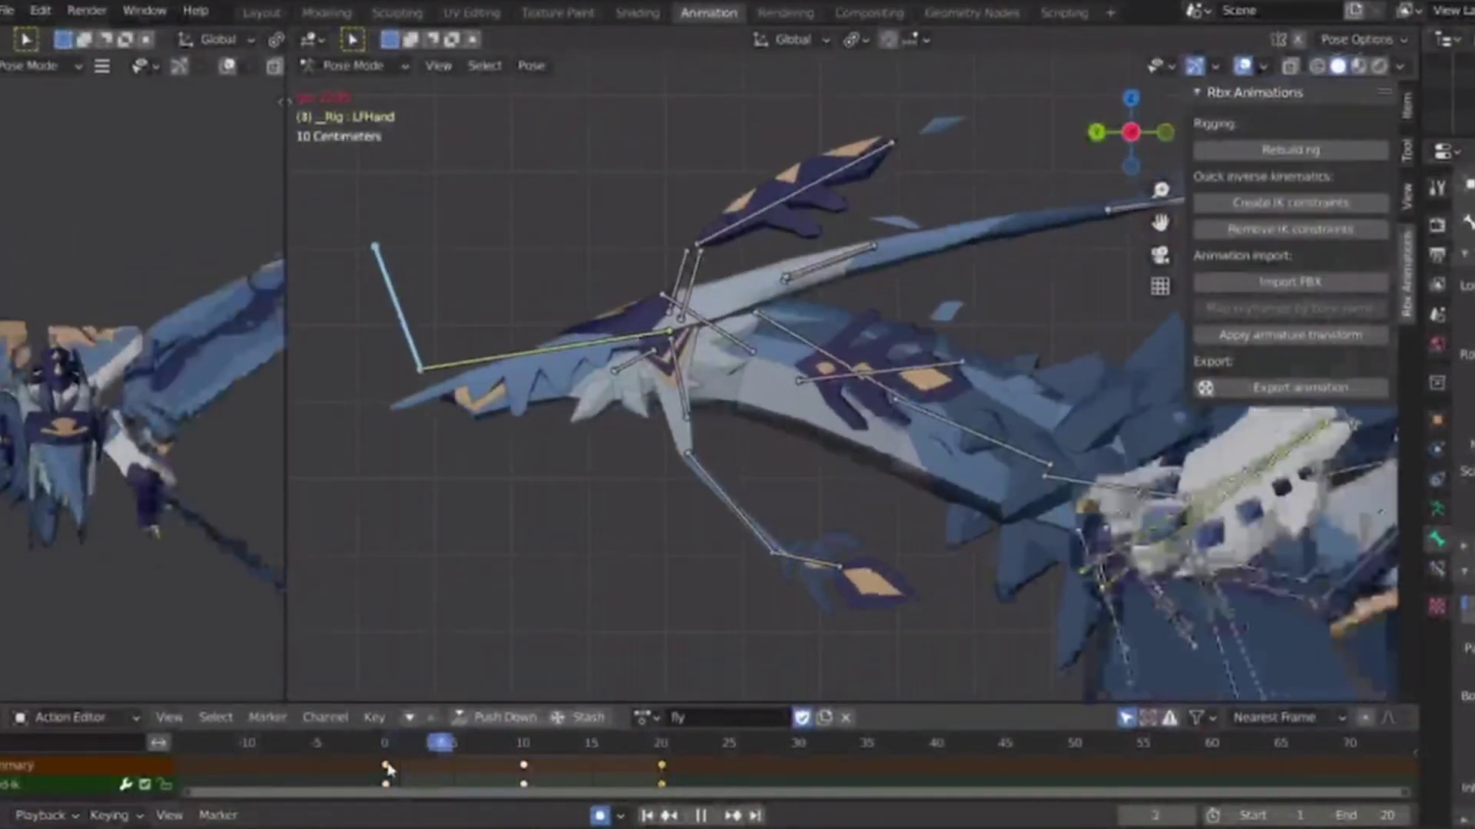
# Select the left front hand bone in the top view and rotate it at frame 20 of the fly action.
pyautogui.press('KP_7')
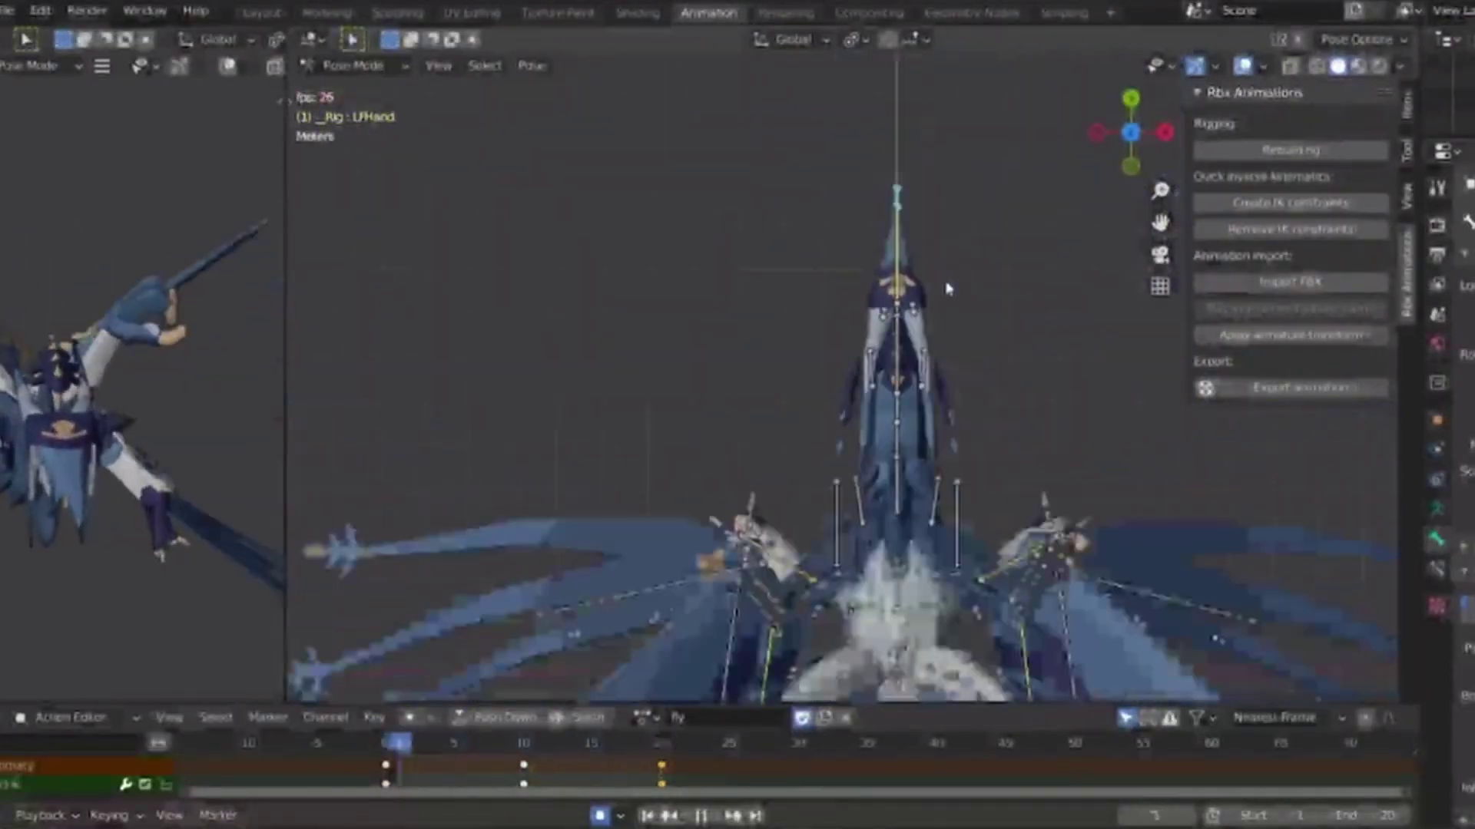
pyautogui.press('space')
pyautogui.click(676, 493)
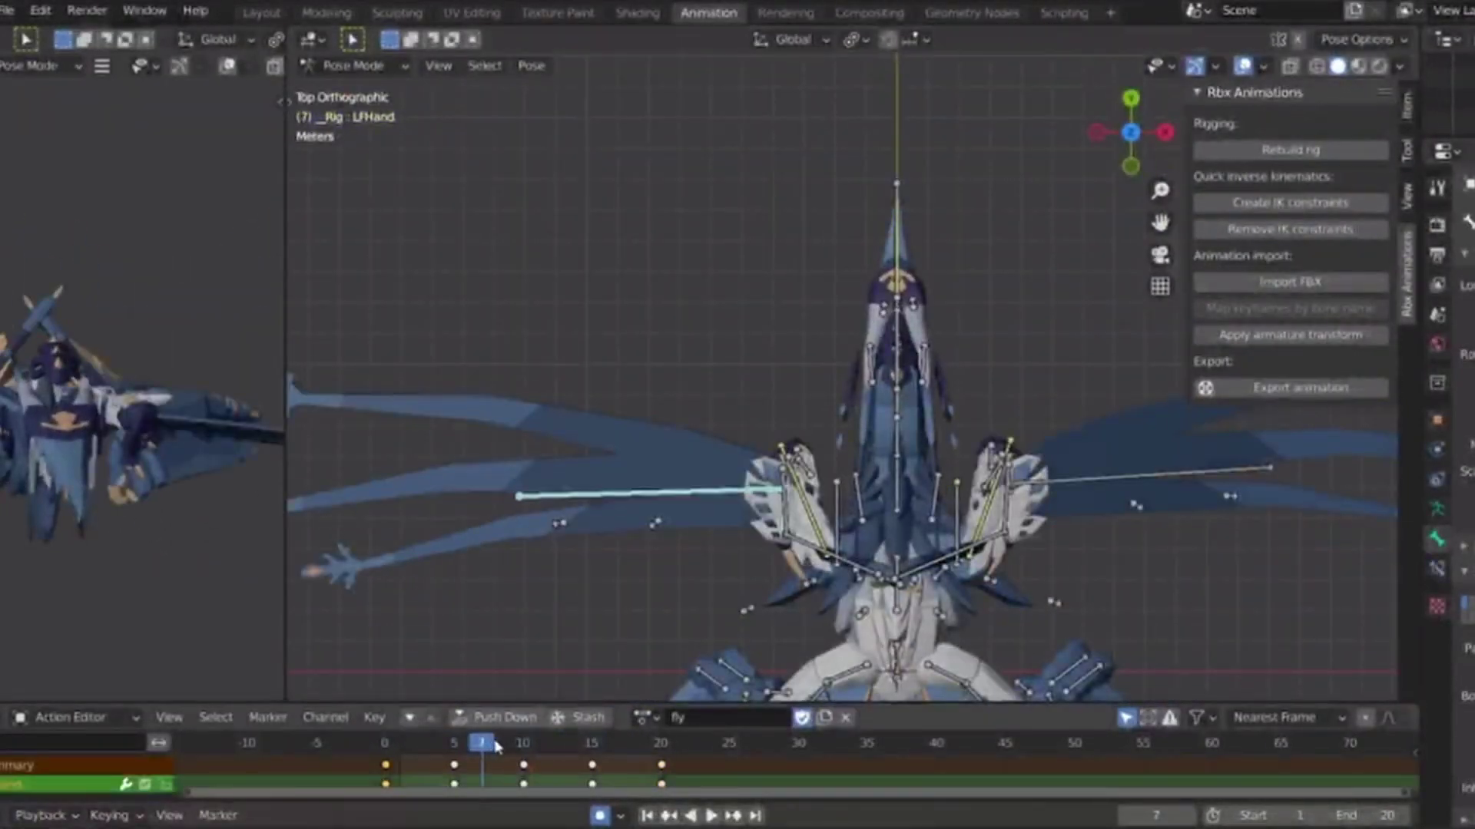
pyautogui.moveTo(493, 747); pyautogui.dragTo(668, 756)
pyautogui.press('r')
pyautogui.click(513, 453)
# Adjust the right front hand bone's rotation at frame 15 and play the fly cycle from the side and at an angle.
pyautogui.press('space')
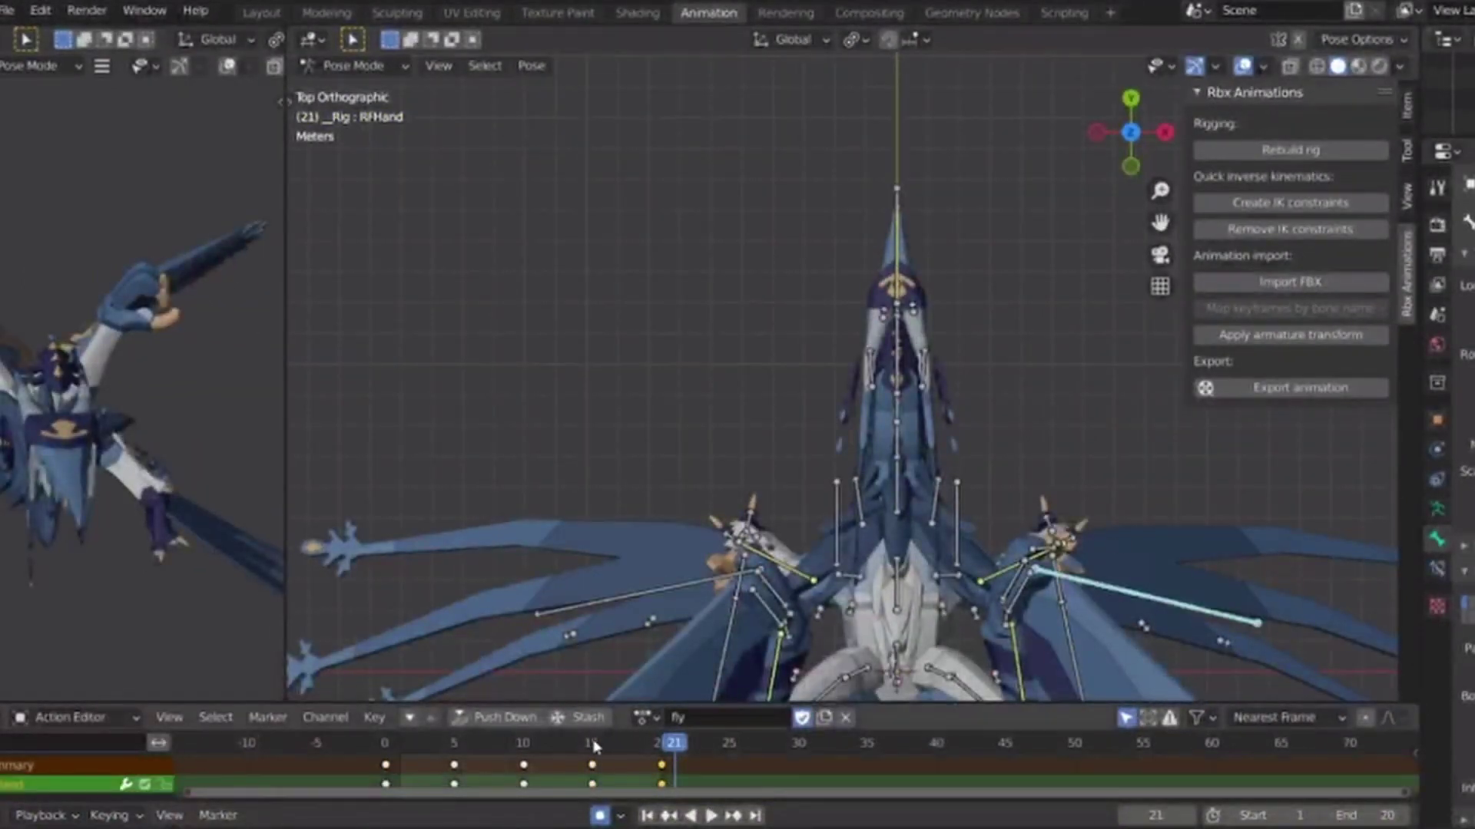
pyautogui.press('space')
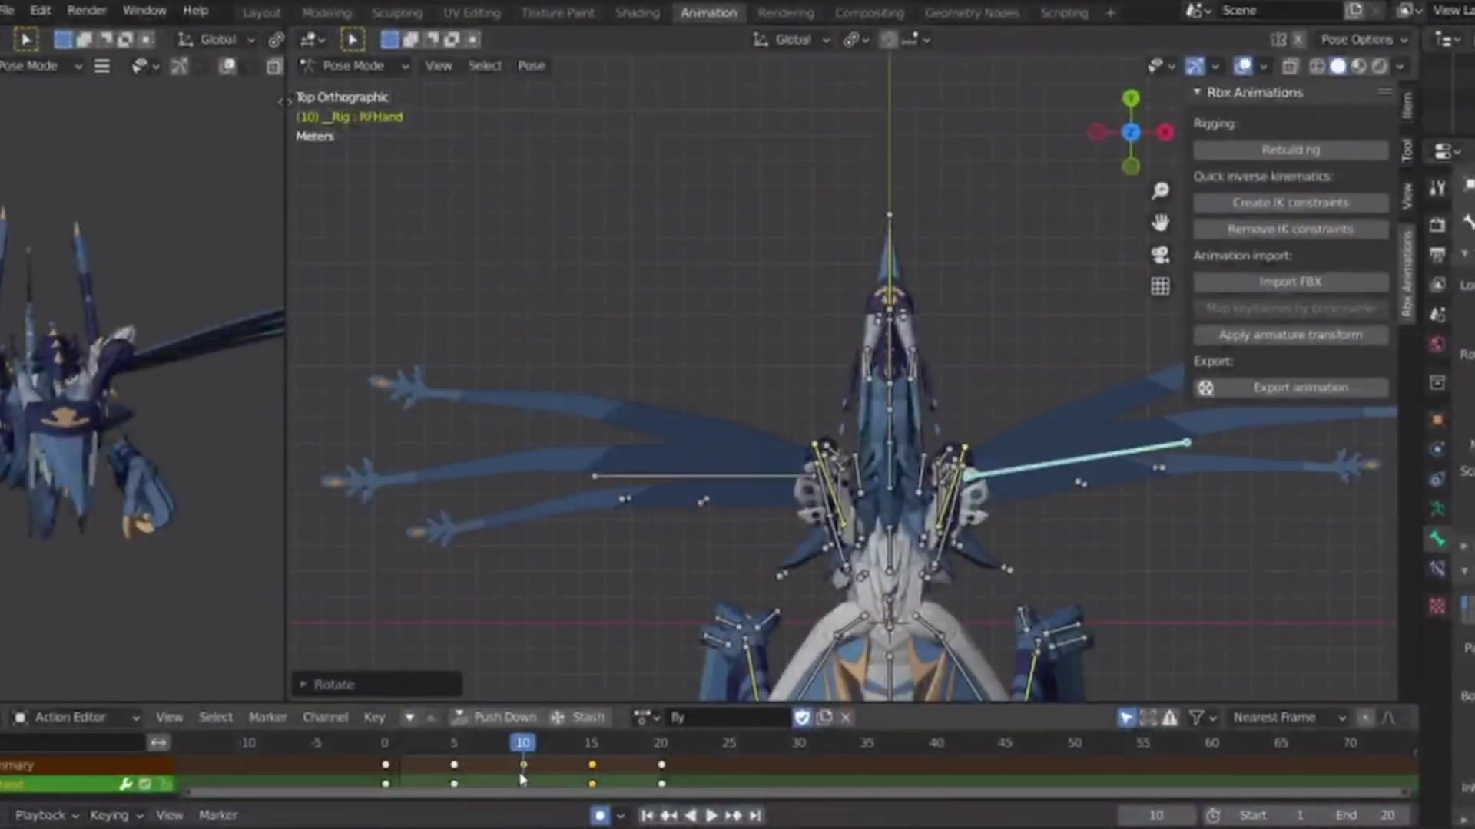
pyautogui.press('space')
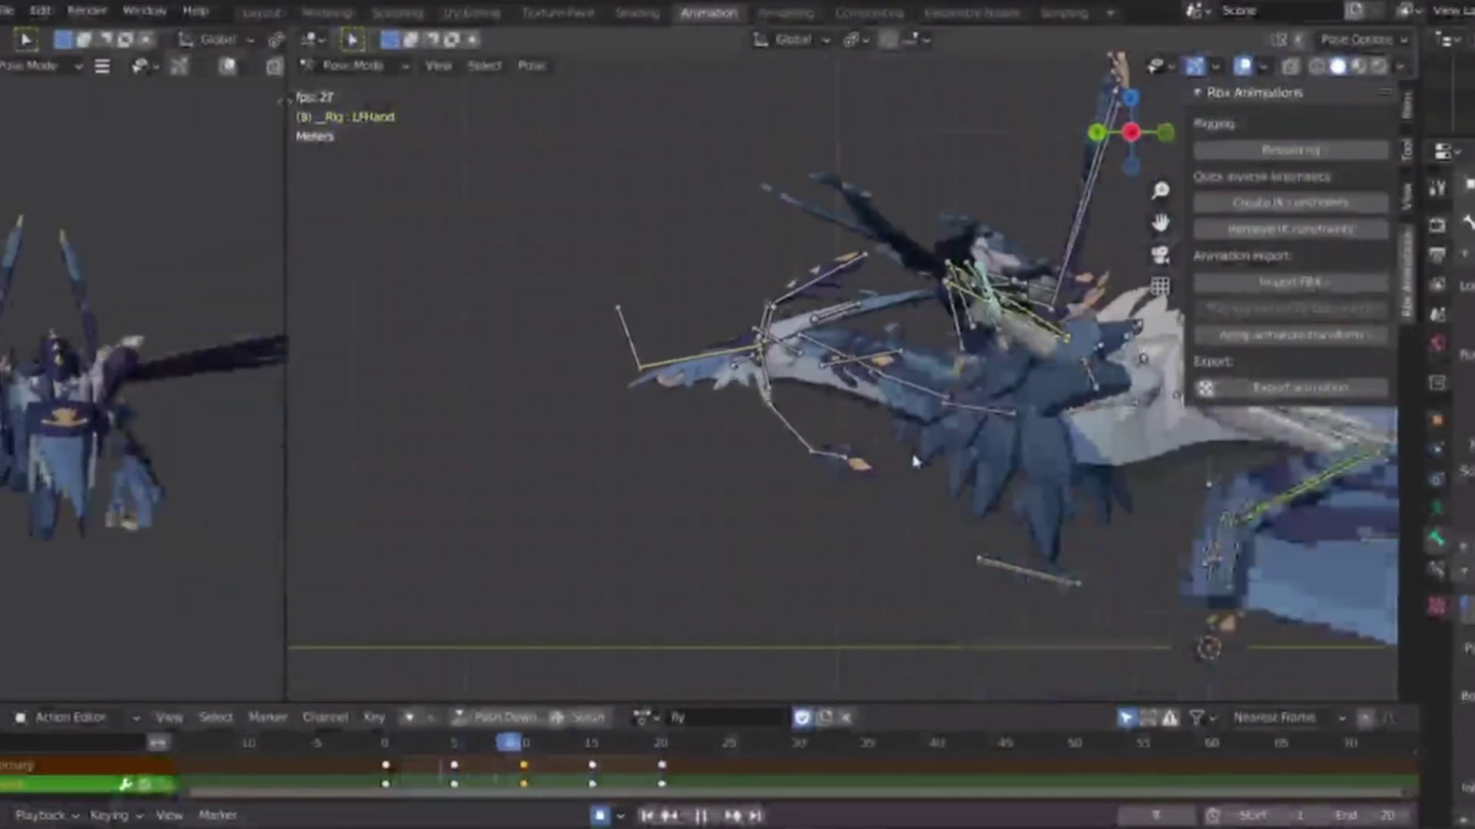
pyautogui.scroll(-4, 721, 570)
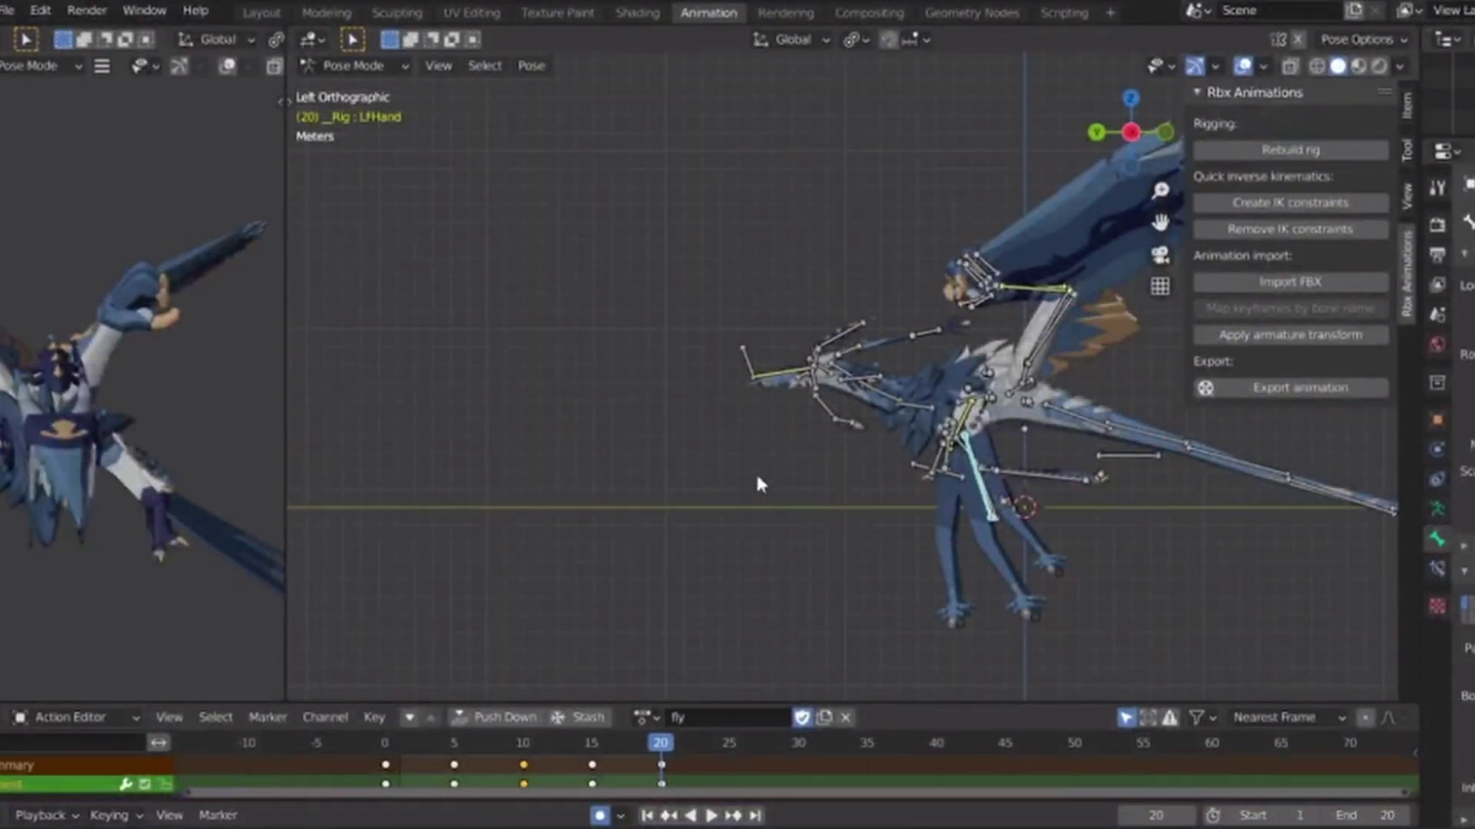
pyautogui.press('space')
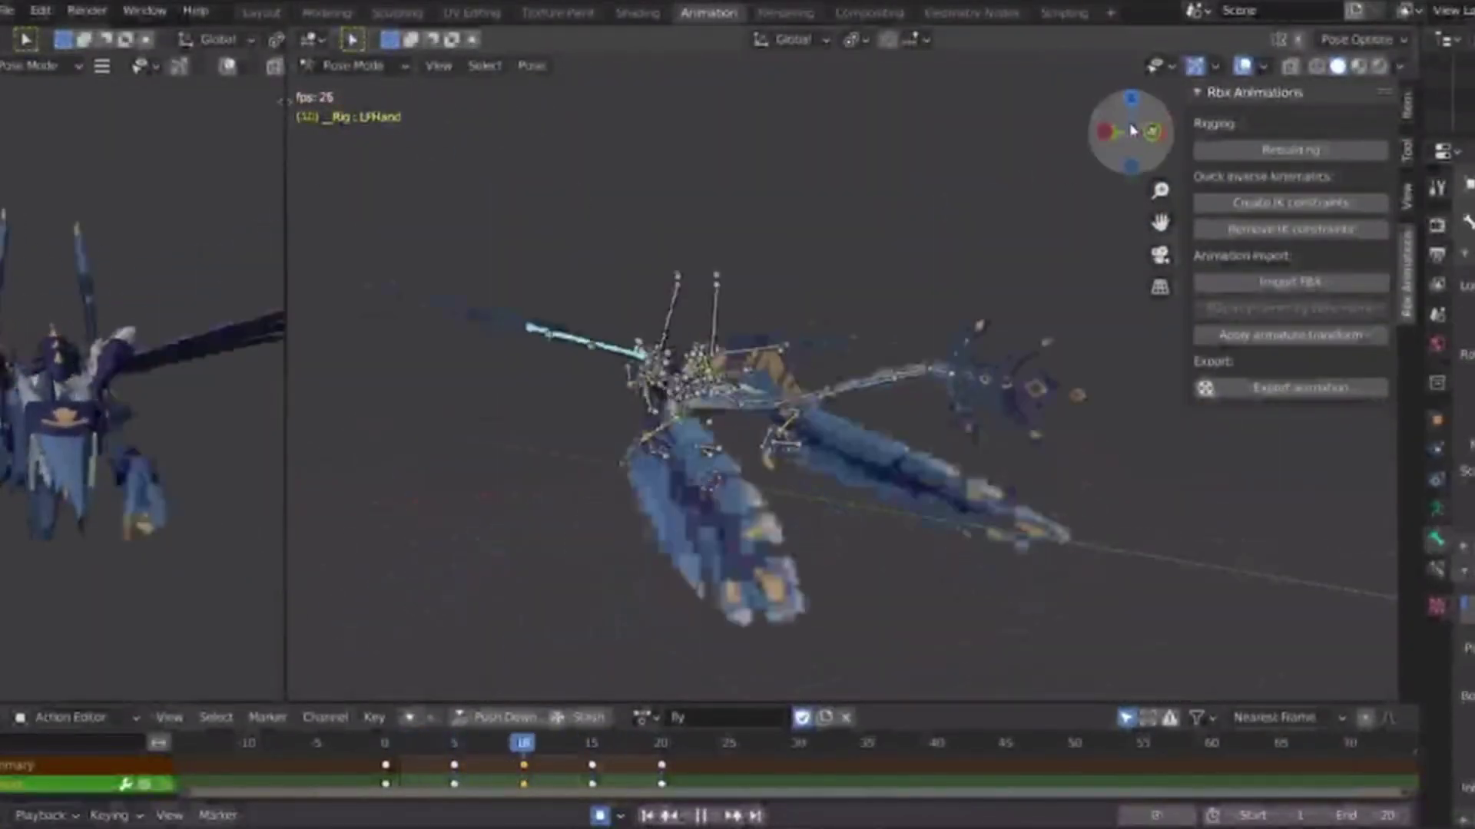
# Rotate the selected middle tail bones downward at frame 10 of the fly action and play the cycle from the side.
pyautogui.press('space')
pyautogui.moveTo(757, 438); pyautogui.dragTo(816, 504)
pyautogui.press('space')
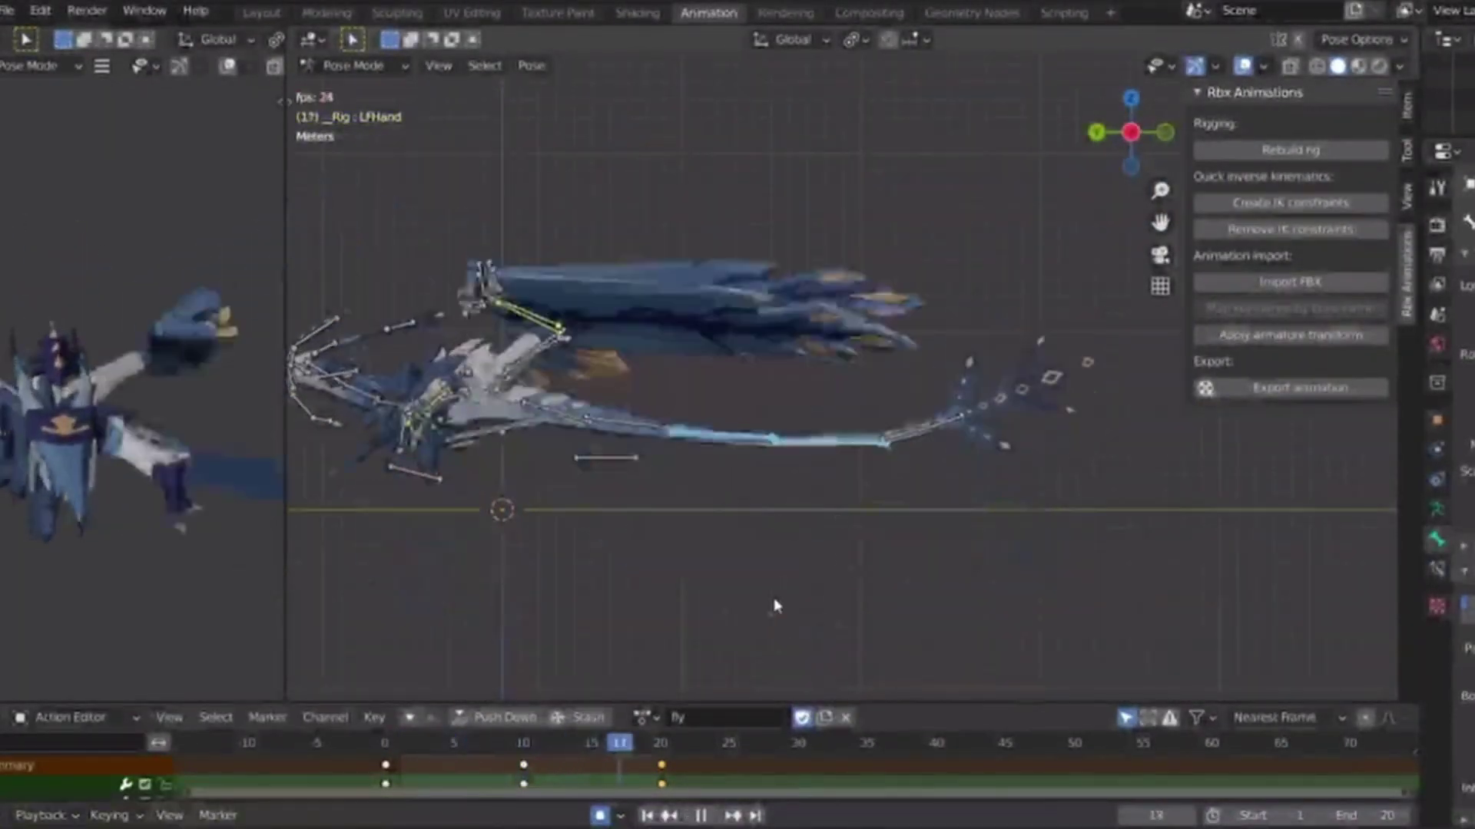
pyautogui.press('space')
pyautogui.moveTo(513, 760); pyautogui.dragTo(525, 758)
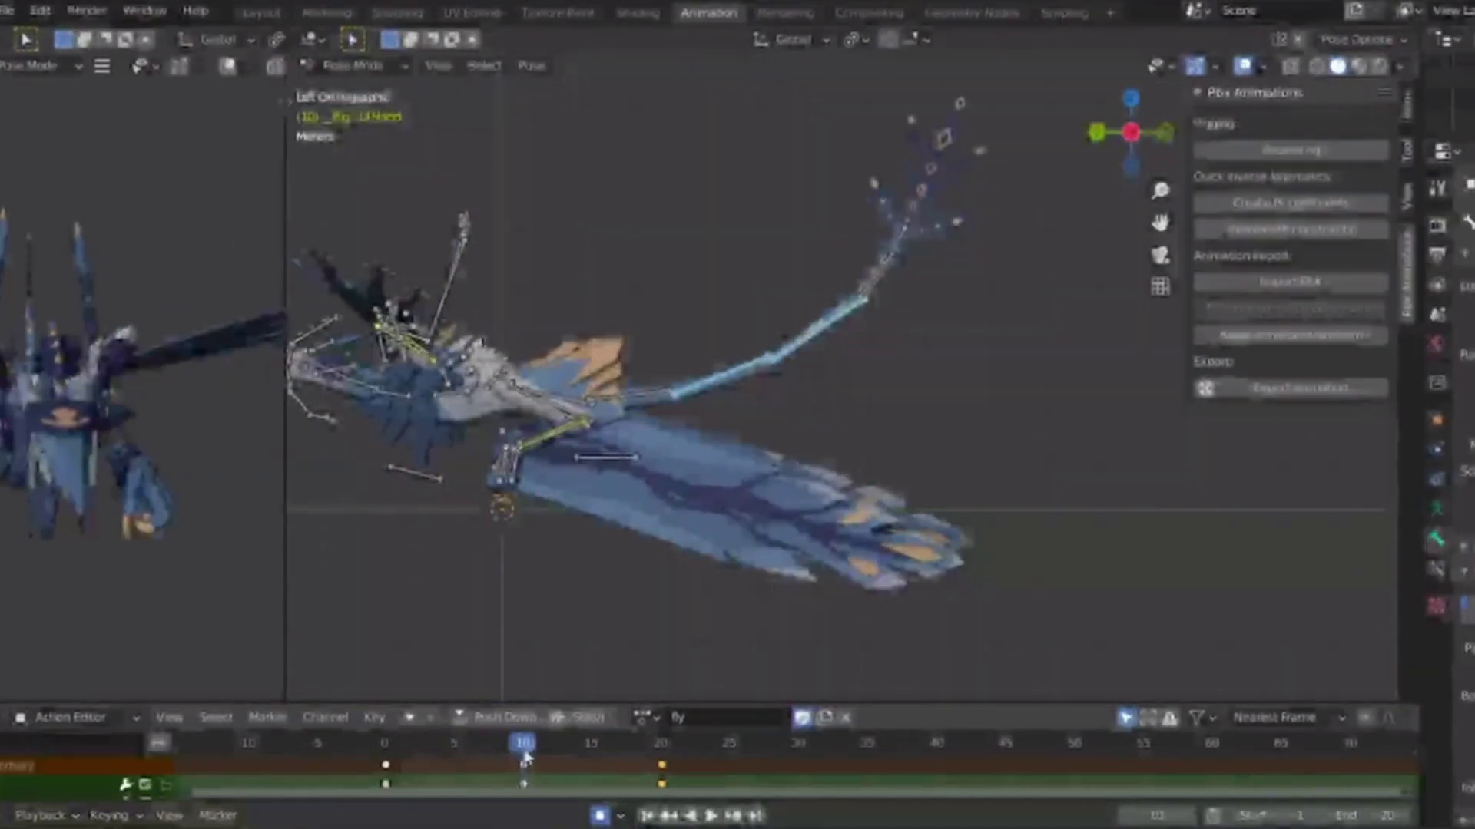
pyautogui.press('r')
pyautogui.click(1021, 559)
pyautogui.press('Down')
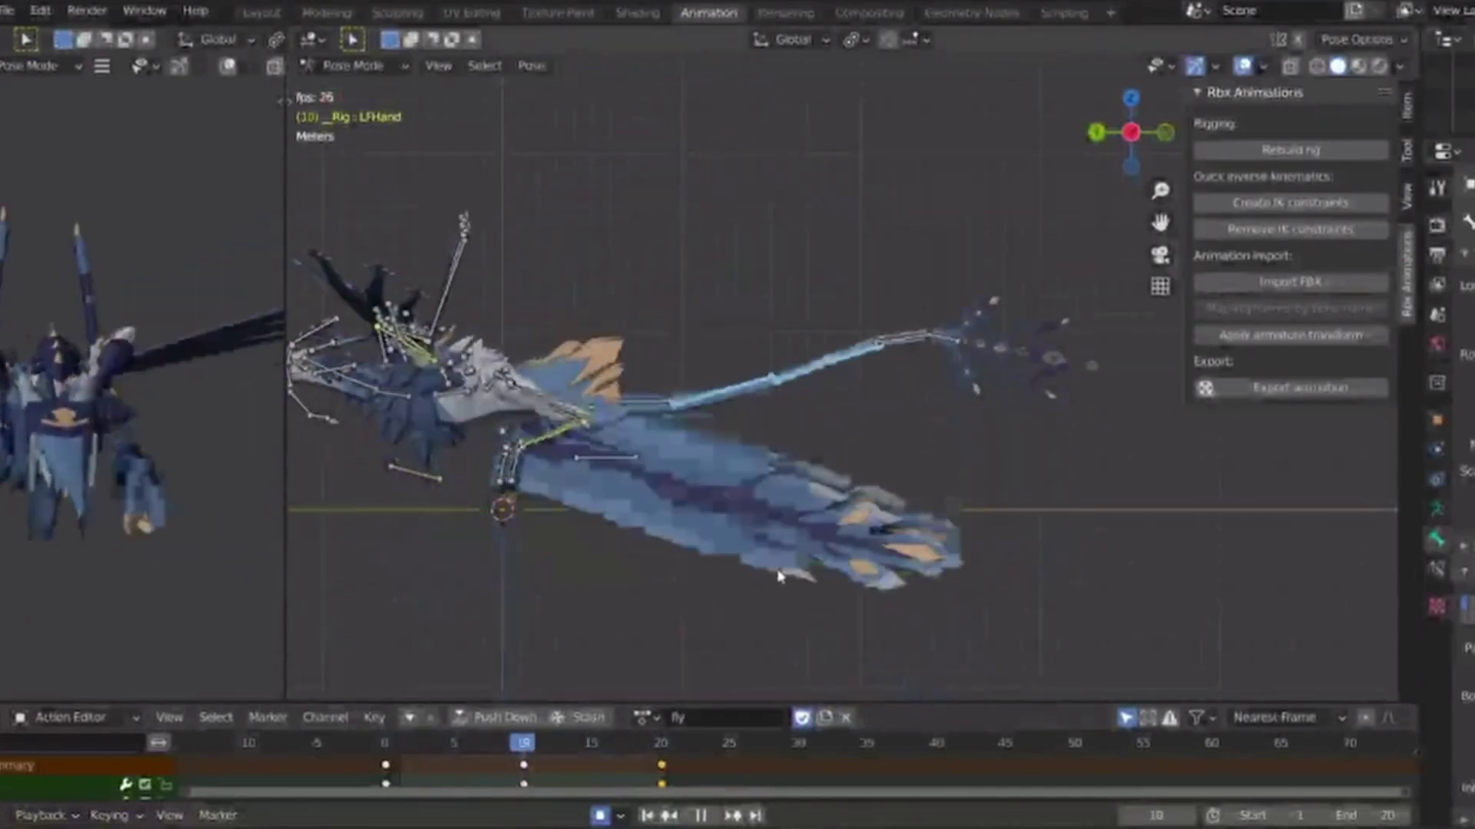
pyautogui.press('space')
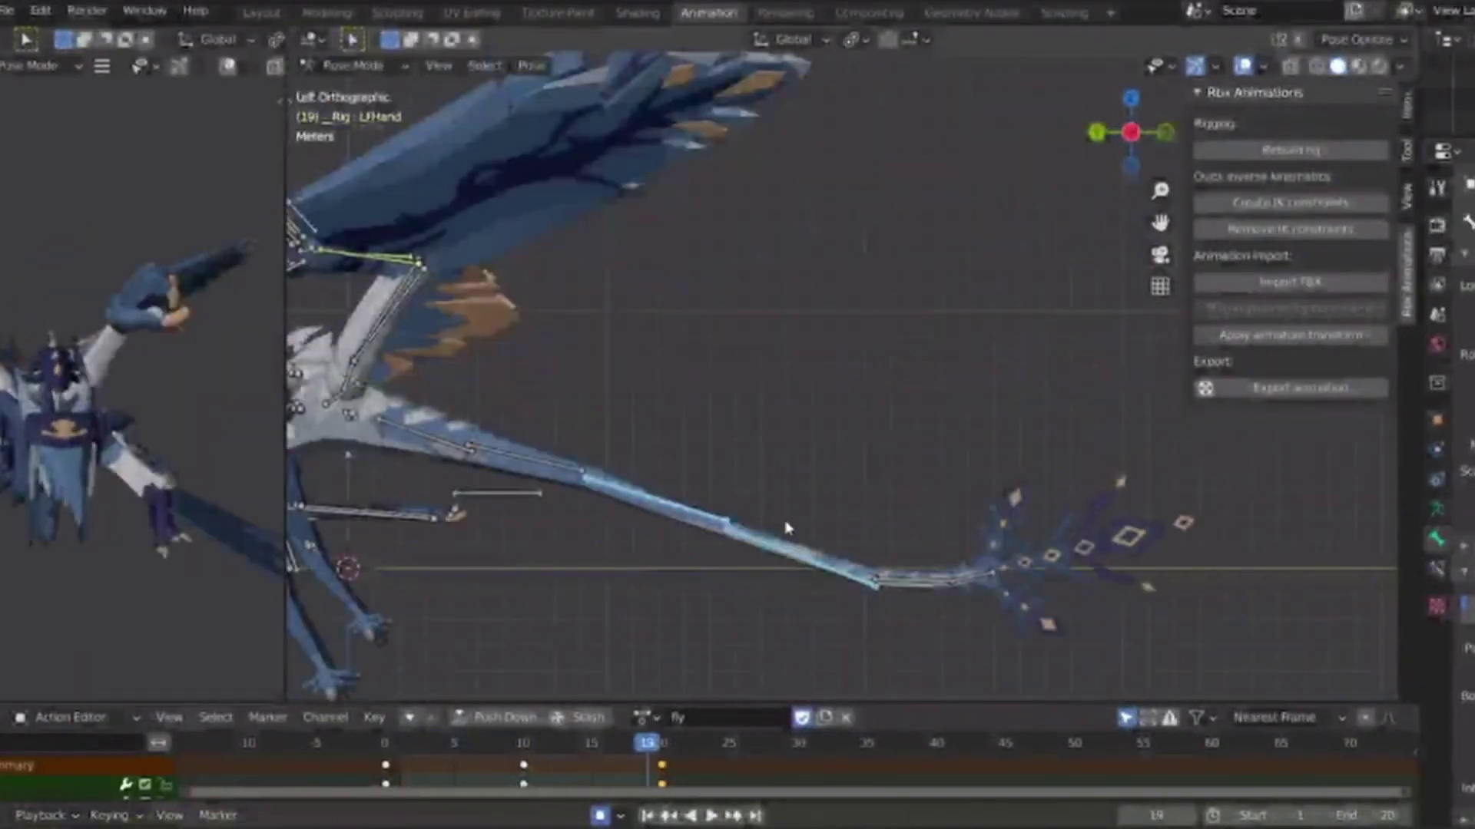
# Rotate the middle of the tail at frame 20 and copy that keyframe to frame 0 of the fly action.
pyautogui.moveTo(648, 749); pyautogui.dragTo(659, 751)
pyautogui.keyDown('shift'); pyautogui.scroll(-7, 749, 670); pyautogui.keyUp('shift')
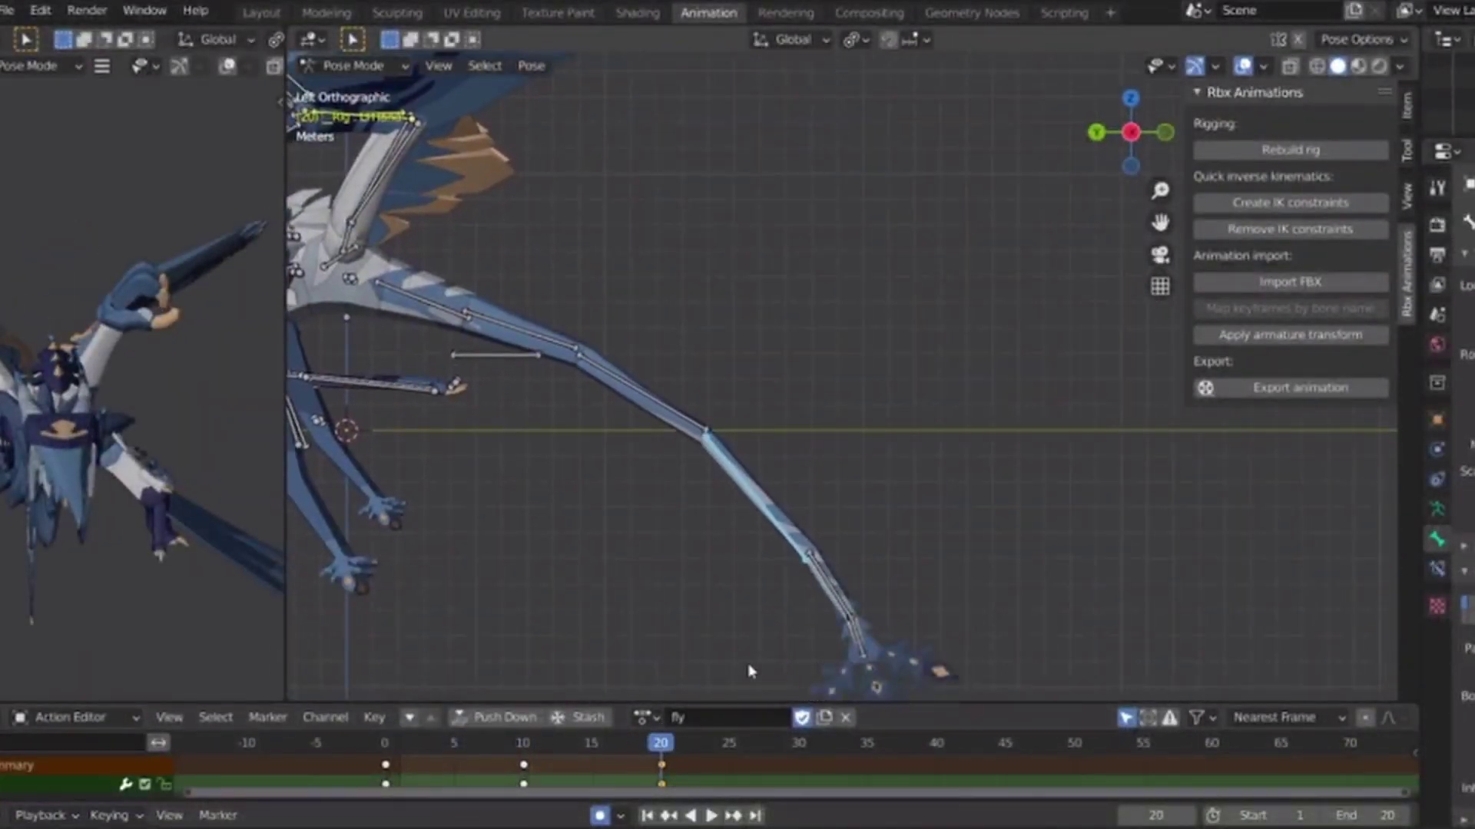
pyautogui.press('r')
pyautogui.click(979, 559)
pyautogui.click(662, 766)
pyautogui.click(378, 751)
pyautogui.hotkey('ctrl', 'v')
# Rotate the middle of the tail again at frame 10 and play the fly cycle from an angle and from the side.
pyautogui.moveTo(385, 752); pyautogui.dragTo(523, 754)
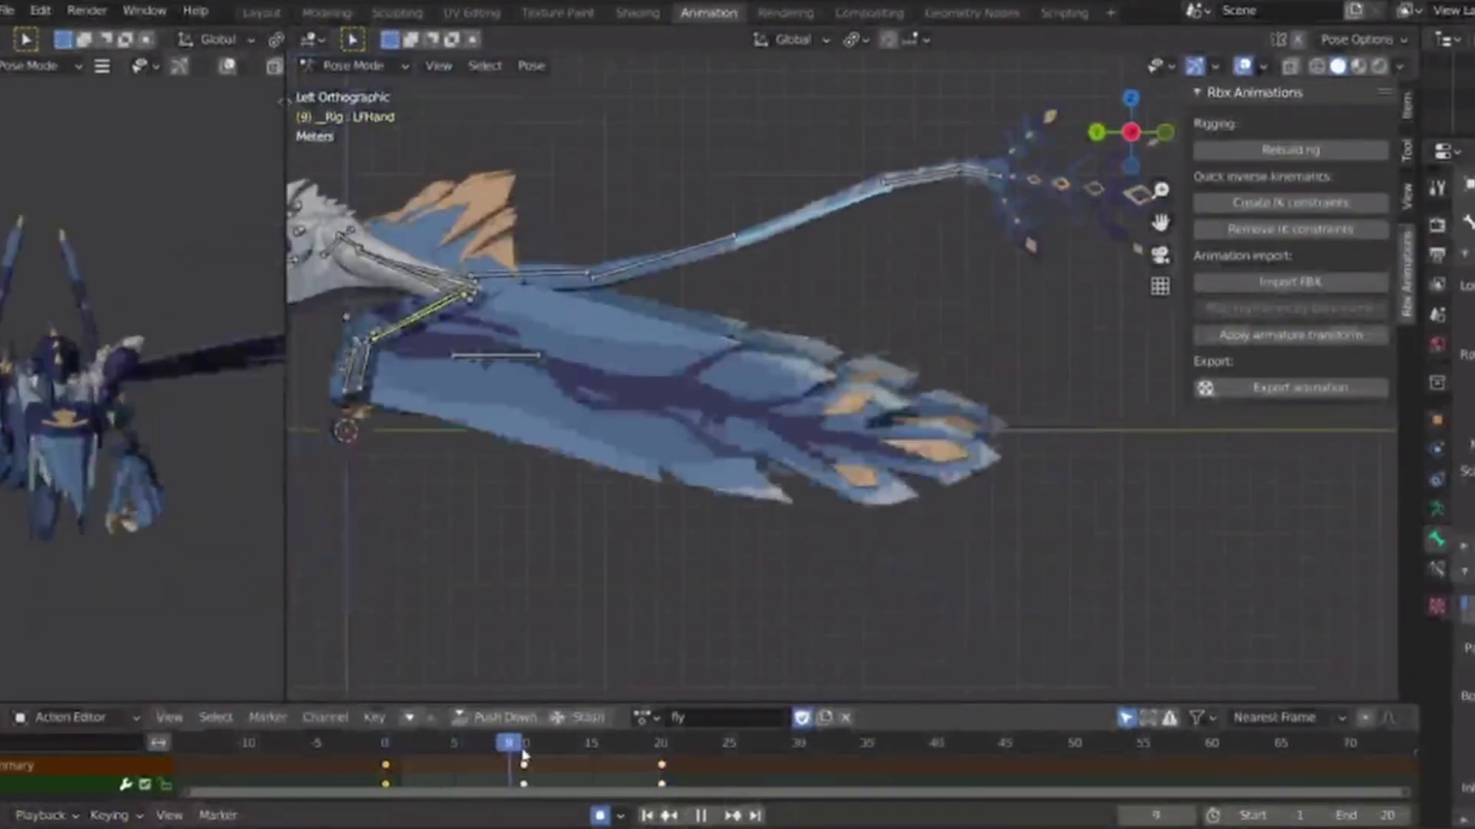
pyautogui.press('r')
pyautogui.click(824, 623)
pyautogui.press('space')
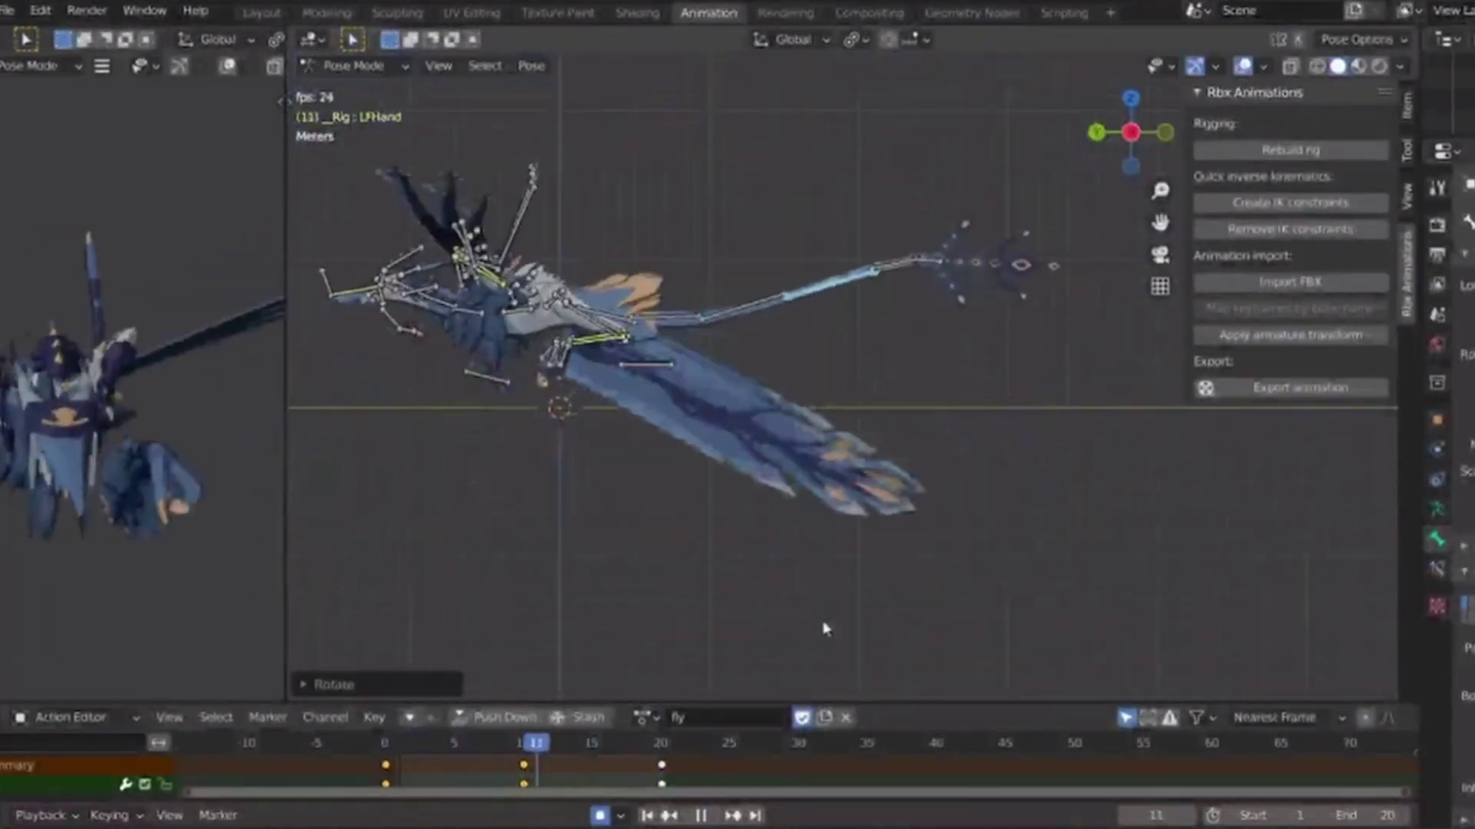
pyautogui.moveTo(823, 625); pyautogui.dragTo(883, 330, button='middle')
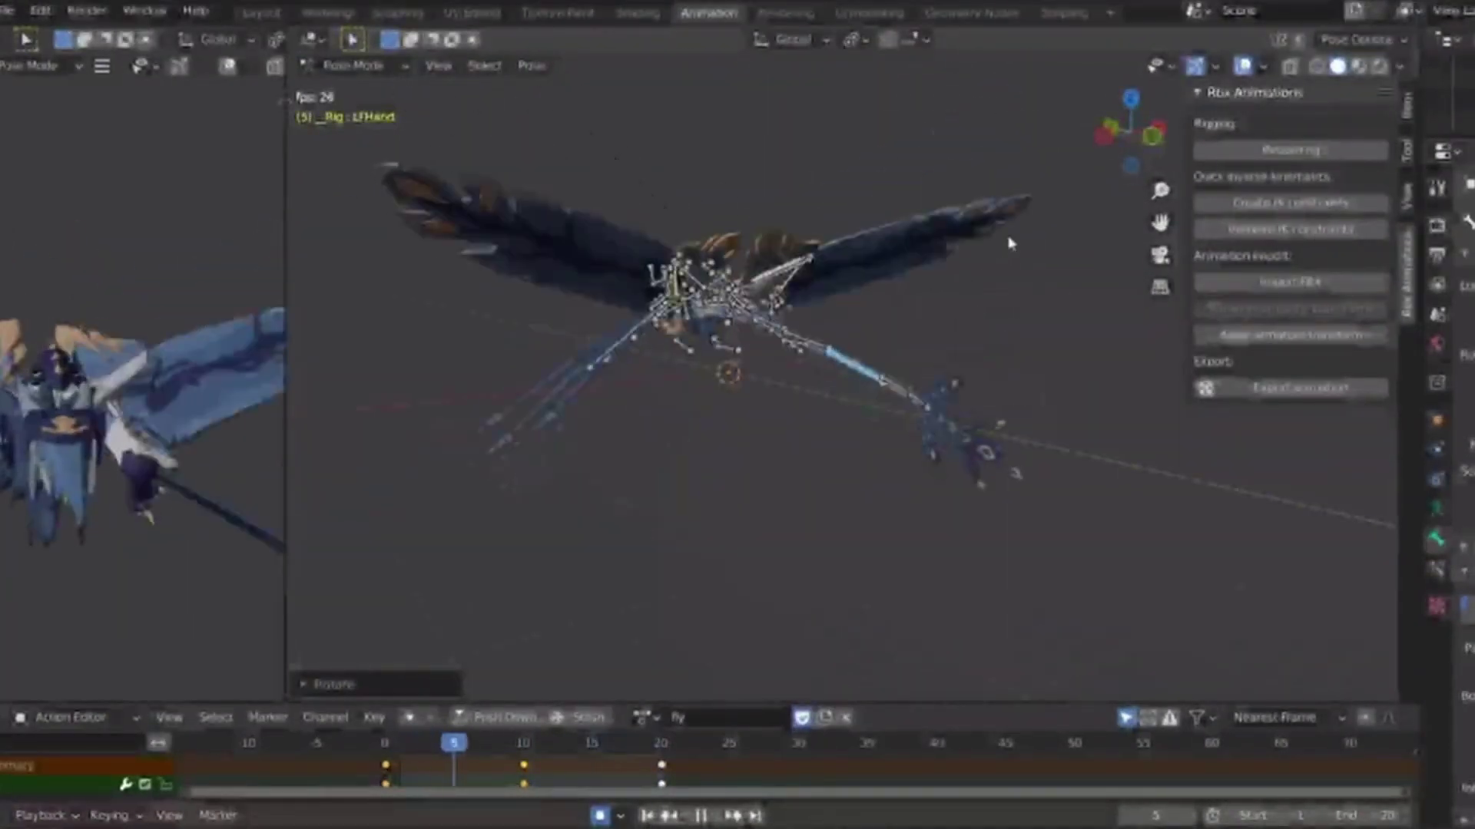
pyautogui.click(1100, 139)
pyautogui.keyDown('shift'); pyautogui.moveTo(560, 517); pyautogui.dragTo(732, 608, button='middle'); pyautogui.keyUp('shift')
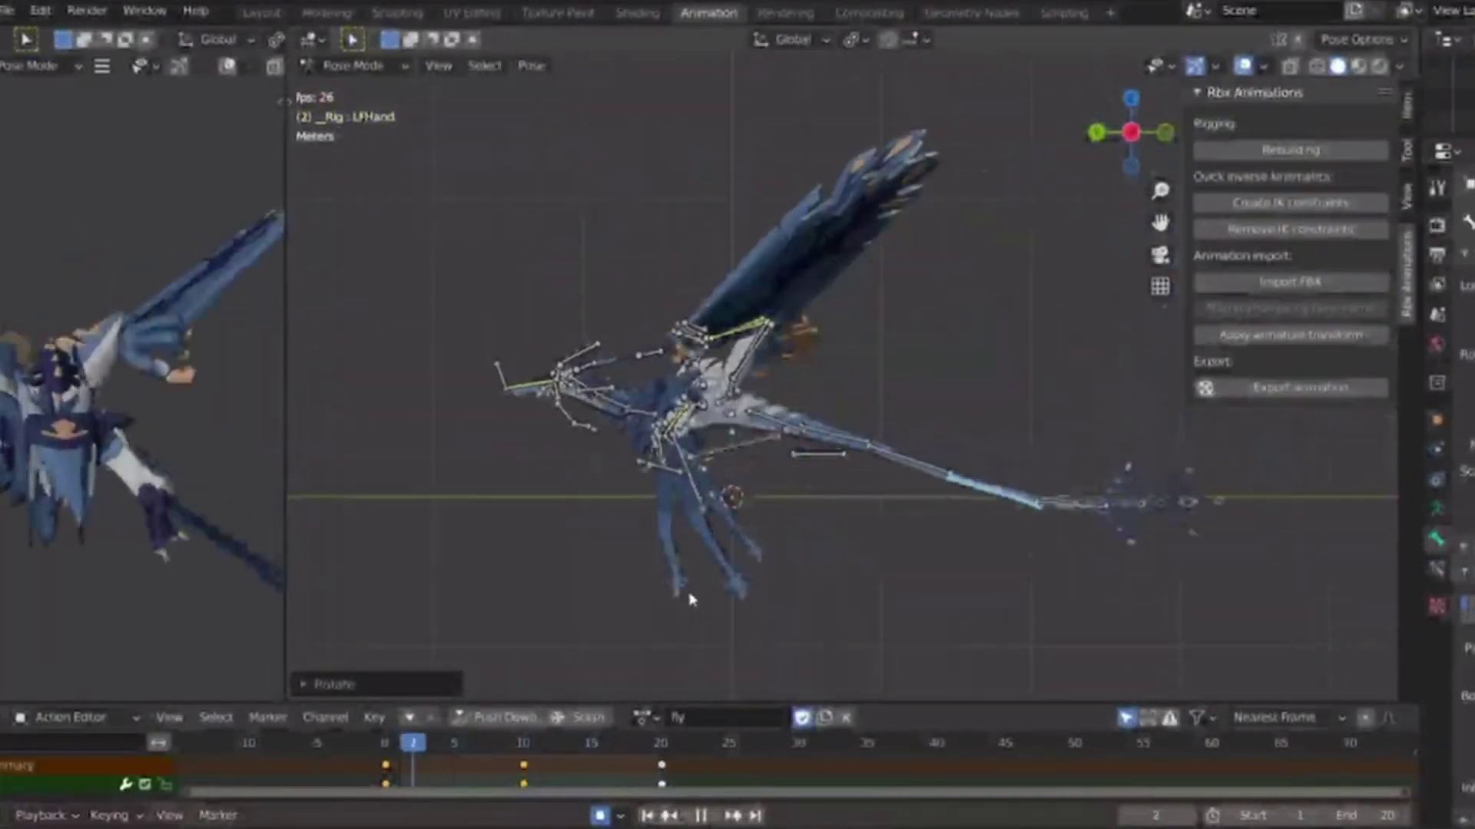
# Select the whole tail bone chain, clear its rotation at frame 0 and rotate it into a gentle upward curve.
pyautogui.press('space')
pyautogui.click(839, 407)
pyautogui.press('l')
pyautogui.press('Down')
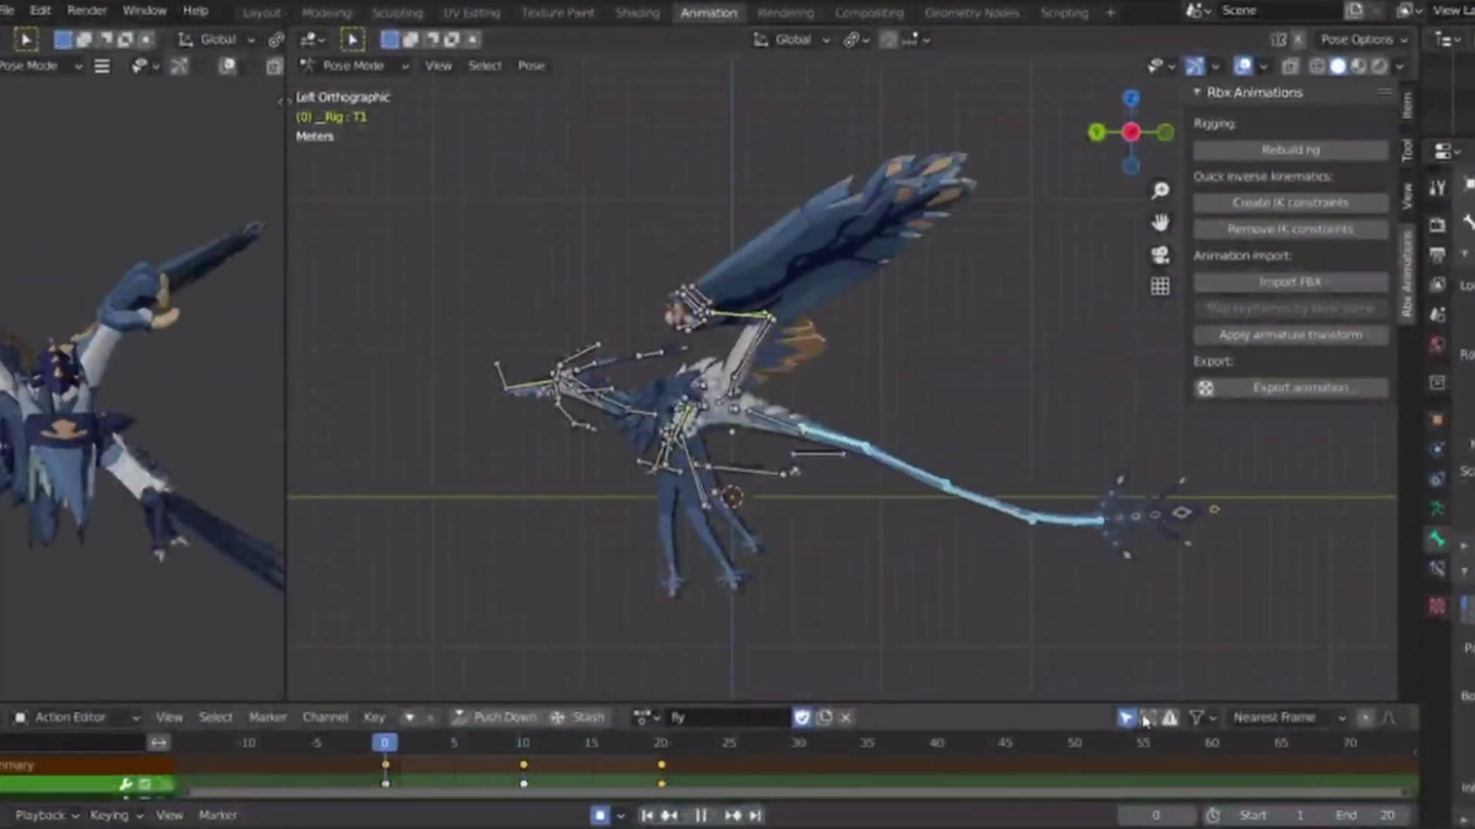
pyautogui.hotkey('alt', 'r')
pyautogui.press('r')
pyautogui.click(1175, 604)
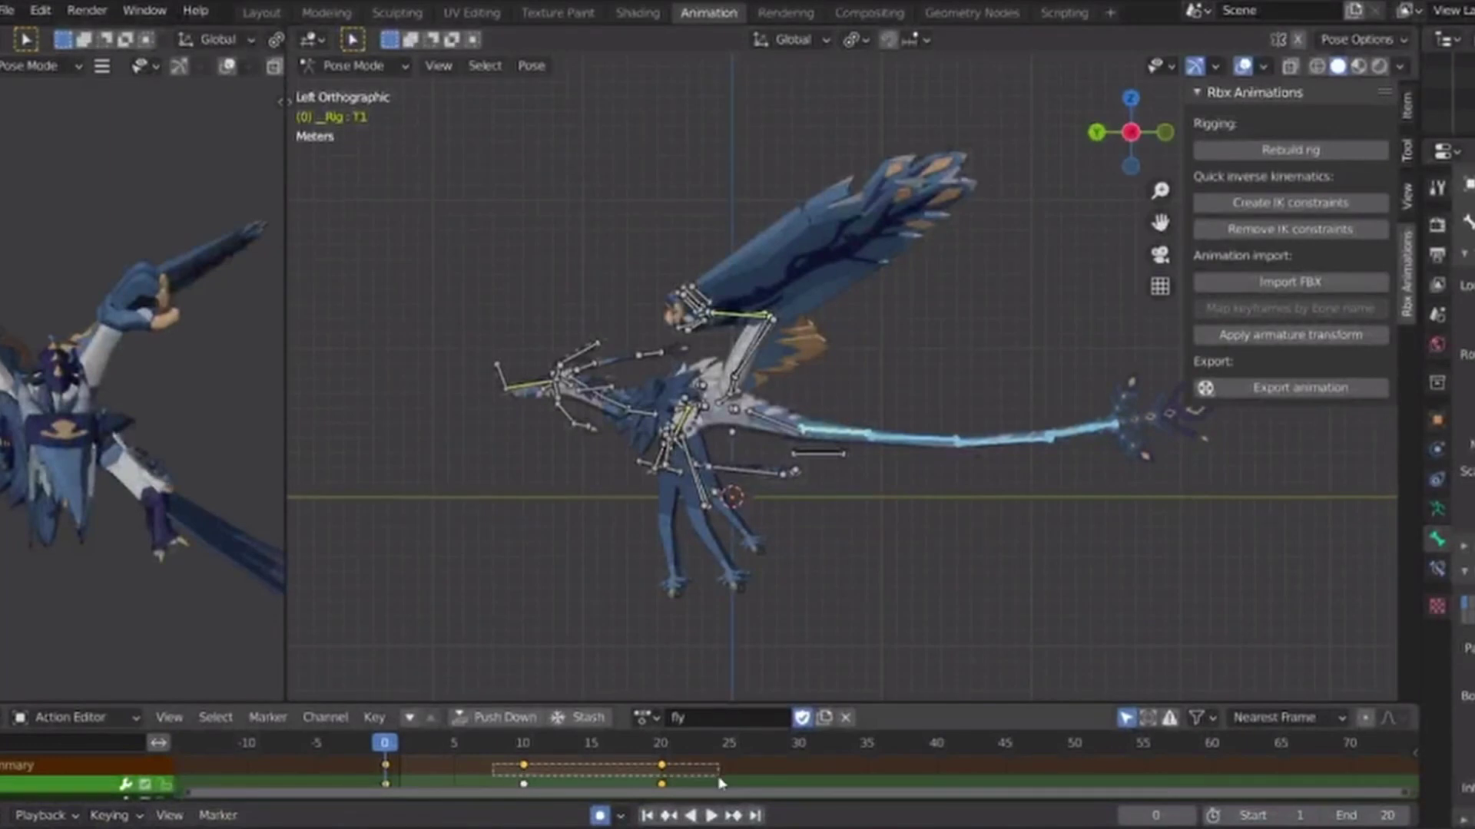
# Delete the tail chain's keyframes at frames 10 and 20 and rotate the tail slightly downward at frame 10.
pyautogui.moveTo(721, 783); pyautogui.dragTo(719, 775)
pyautogui.press('Delete')
pyautogui.press('space')
pyautogui.press('space')
pyautogui.moveTo(387, 746); pyautogui.dragTo(523, 760)
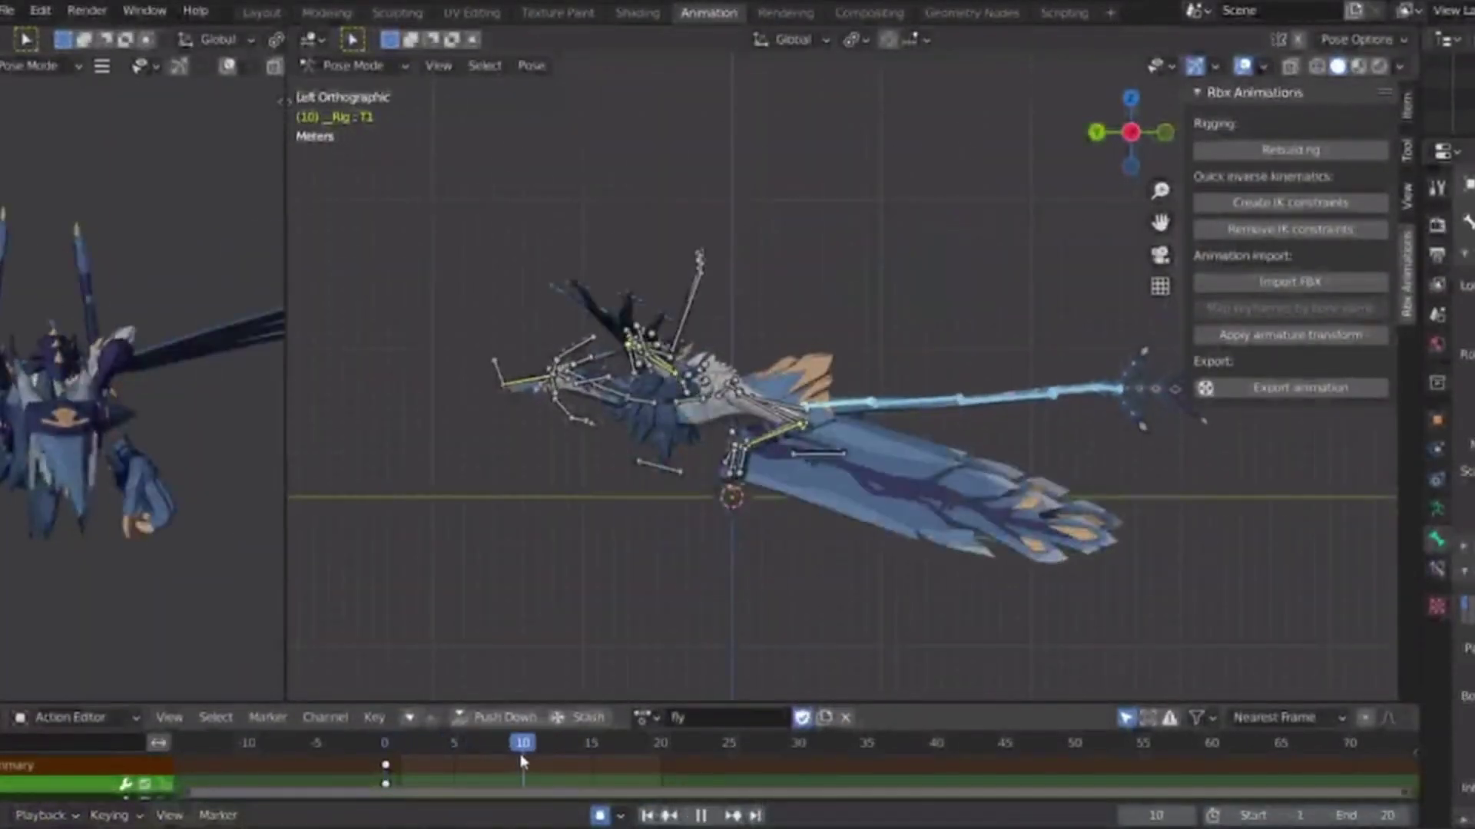
pyautogui.press('r')
pyautogui.click(1100, 614)
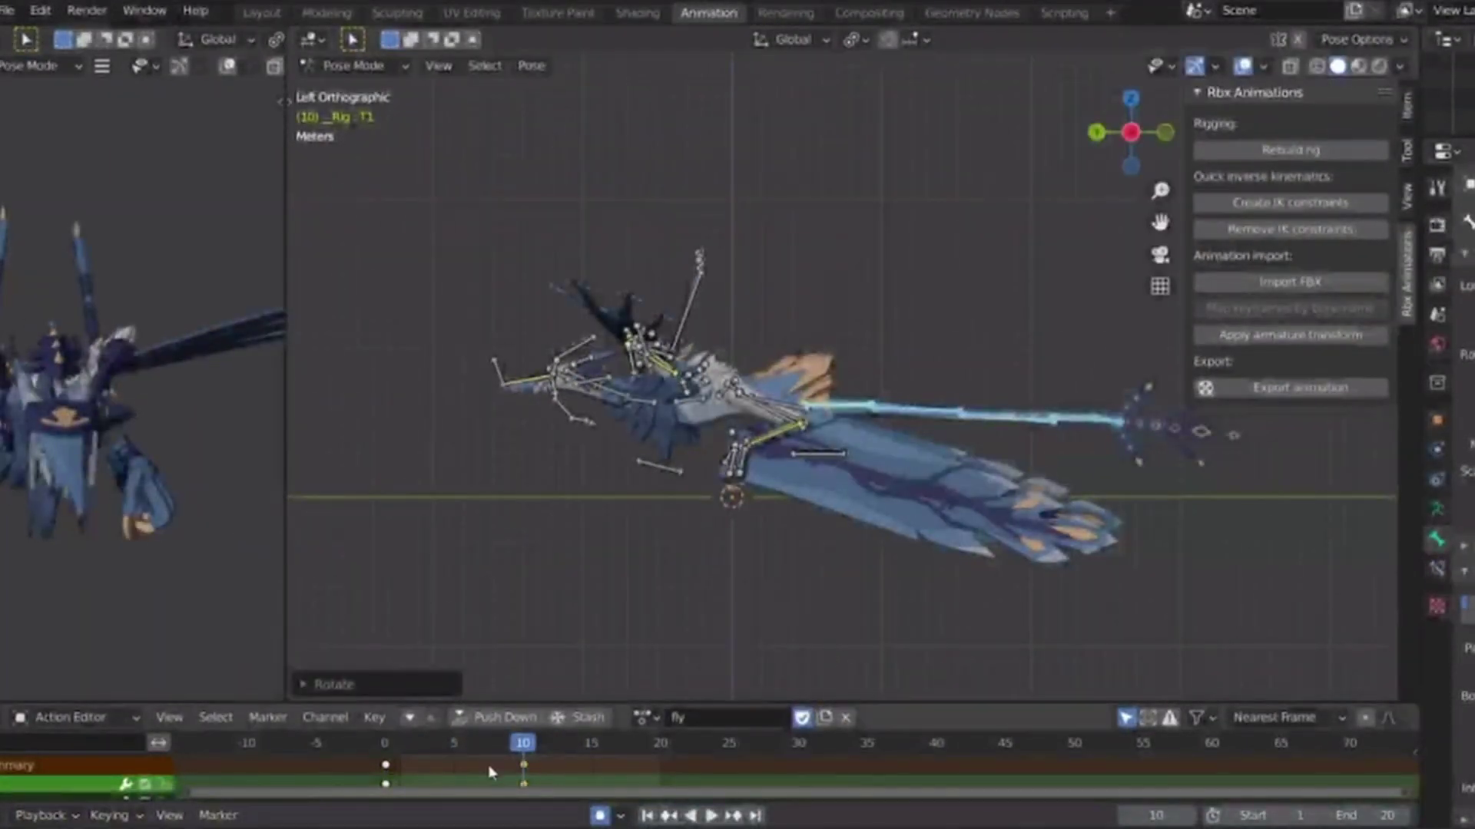
# Copy the tail's frame 0 keyframe to frame 20 and play the fly cycle from an angle and from the top.
pyautogui.click(385, 765)
pyautogui.moveTo(523, 746); pyautogui.dragTo(661, 756)
pyautogui.hotkey('ctrl', 'v')
pyautogui.press('space')
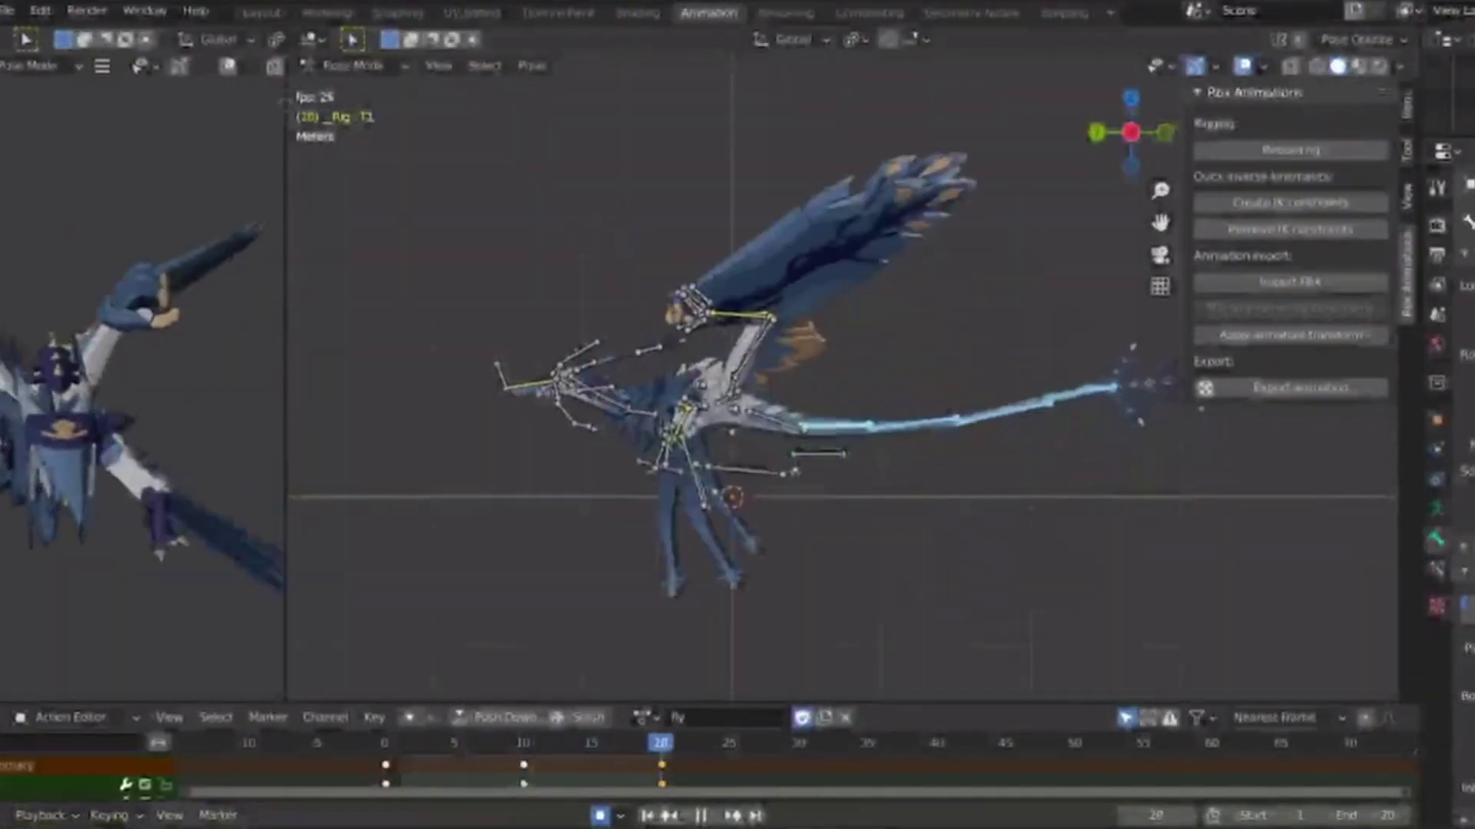
pyautogui.moveTo(885, 392); pyautogui.dragTo(943, 580, button='middle')
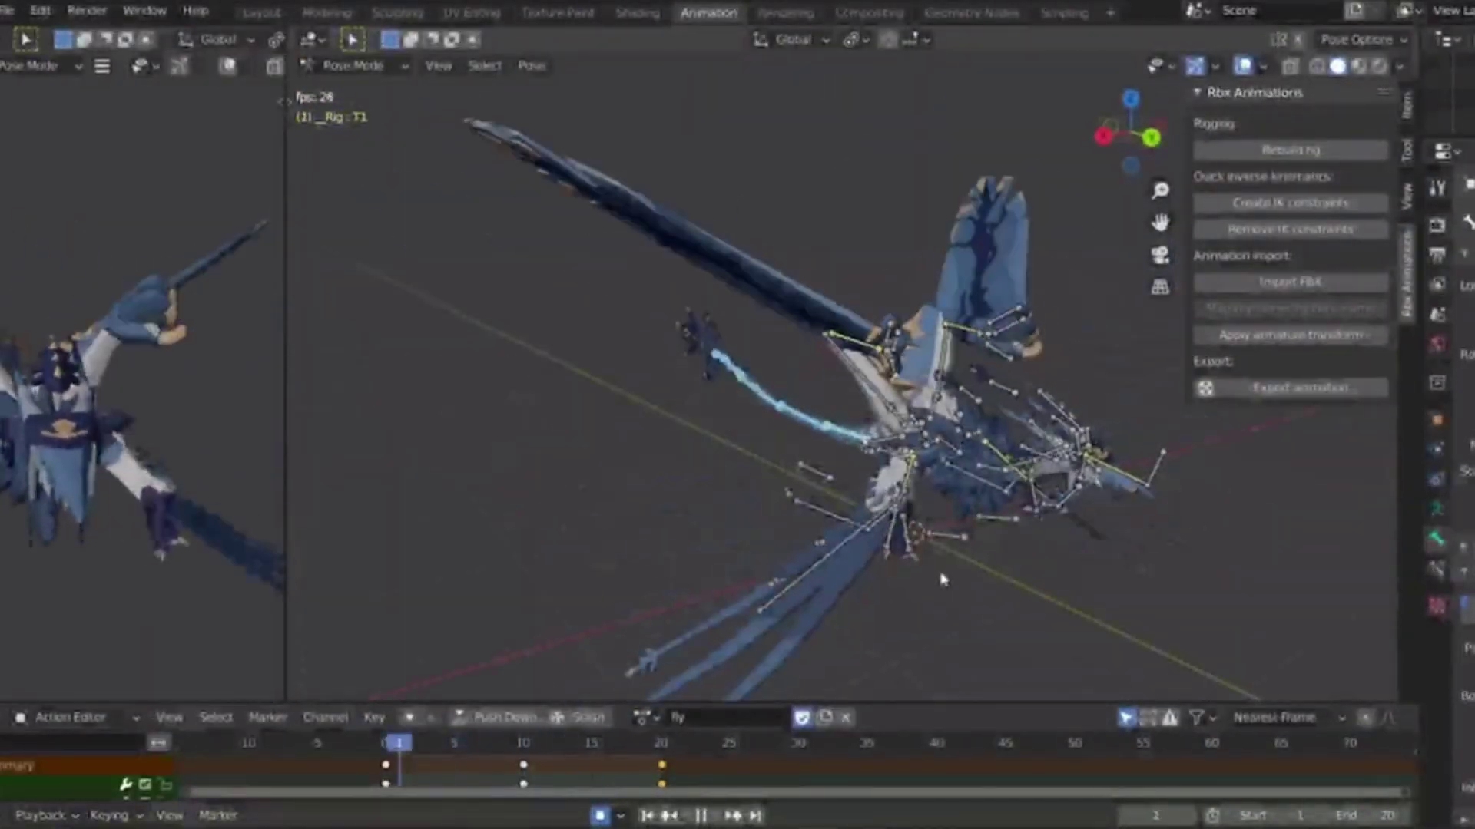
pyautogui.press('KP_7')
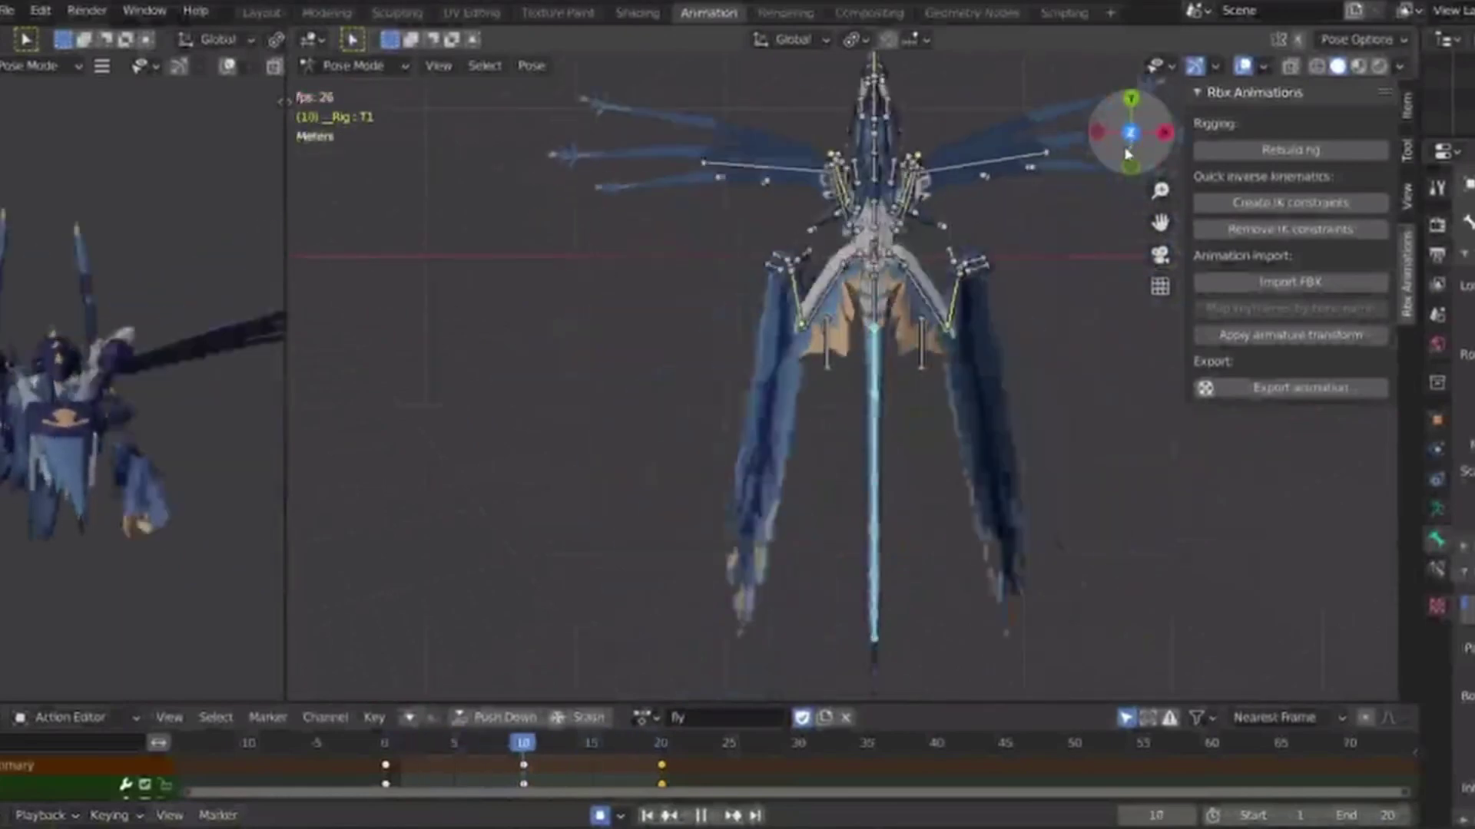
pyautogui.keyDown('shift'); pyautogui.moveTo(861, 457); pyautogui.dragTo(834, 536, button='middle'); pyautogui.keyUp('shift')
pyautogui.scroll(2, 833, 536)
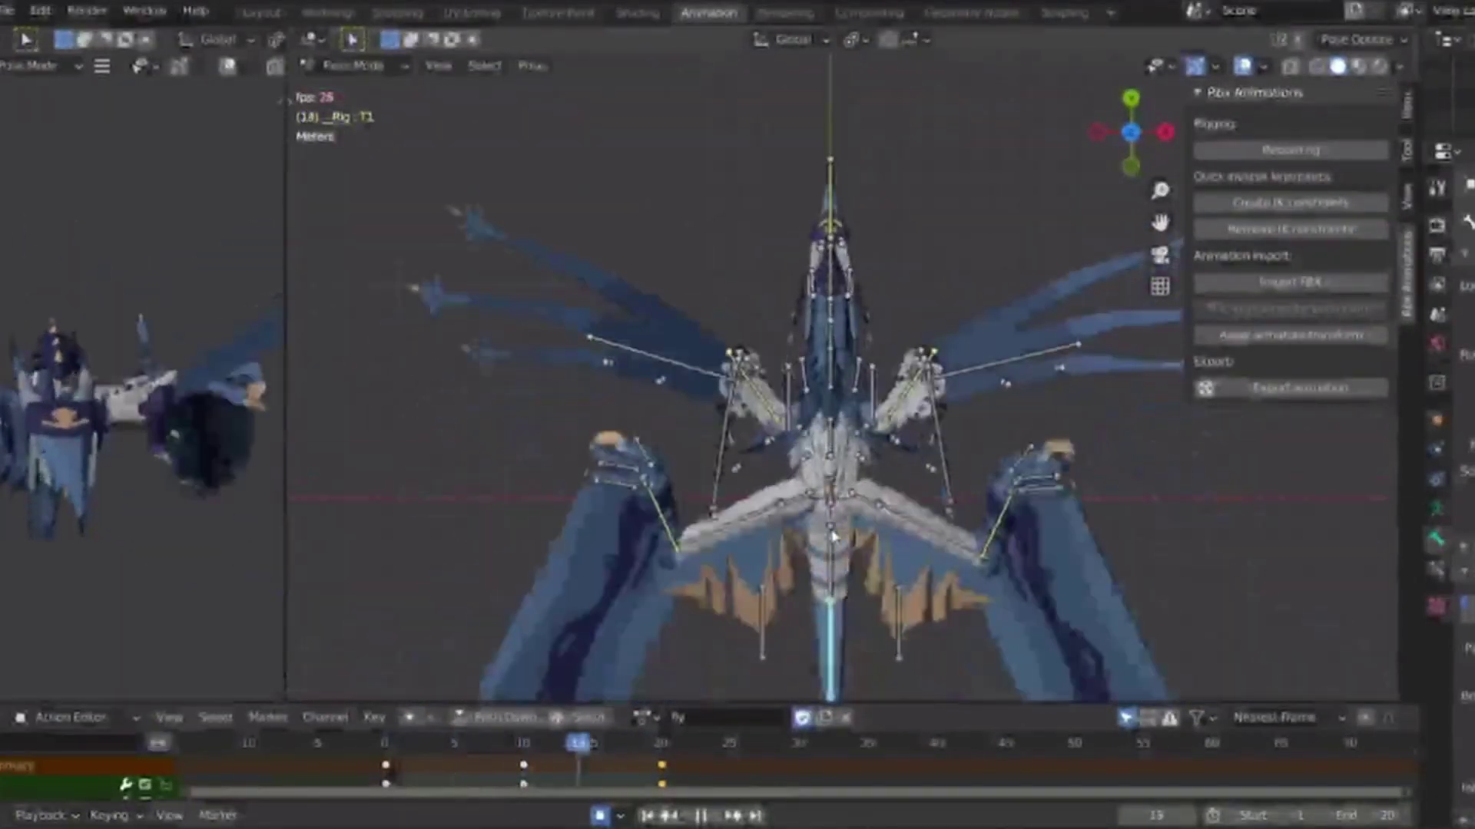
# Switch to the run action, open the left back elbow bone's constraints and play the cycle from the top.
pyautogui.press('space')
pyautogui.click(642, 718)
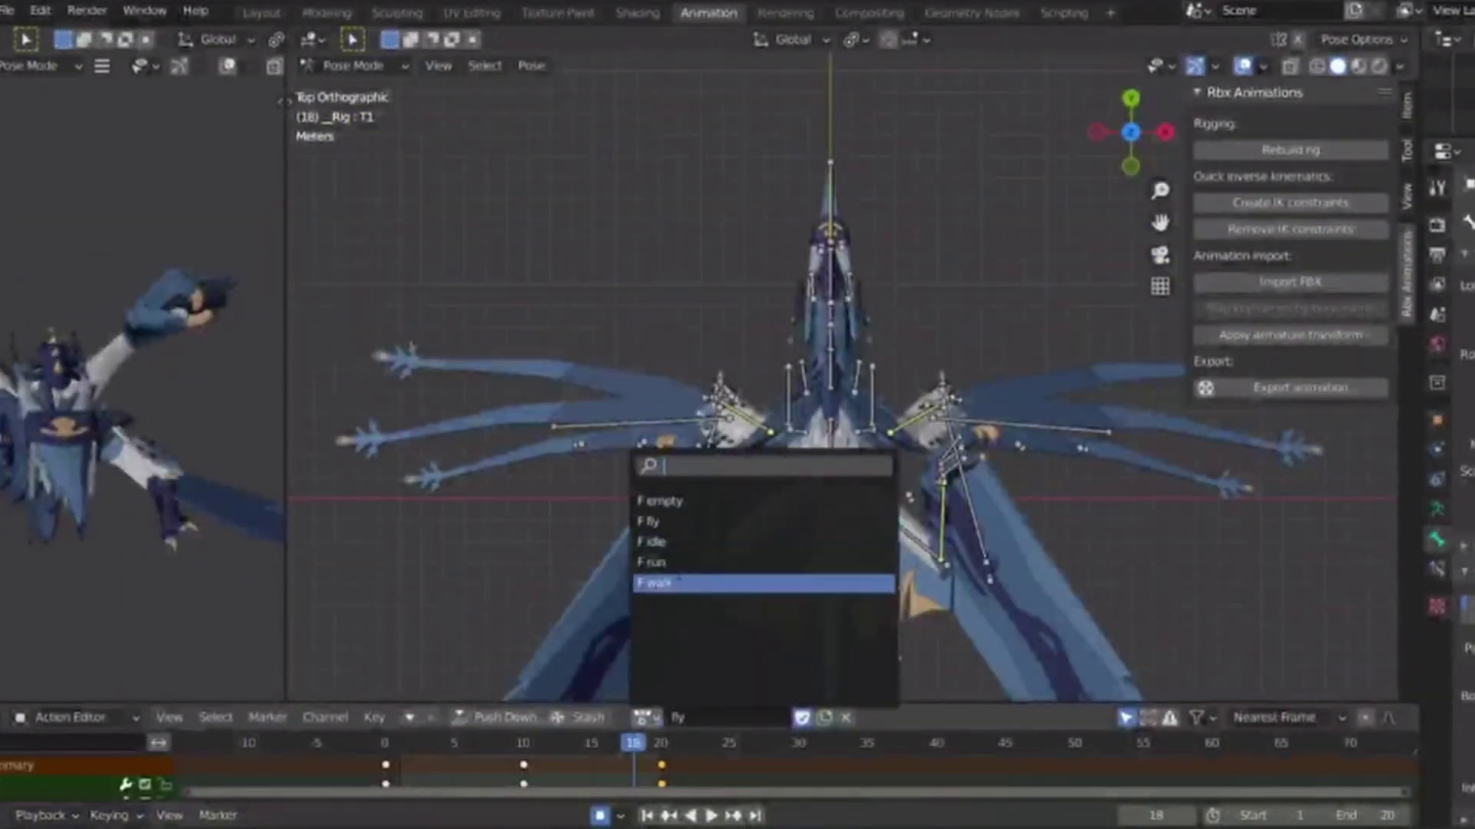
pyautogui.click(666, 563)
pyautogui.click(696, 505)
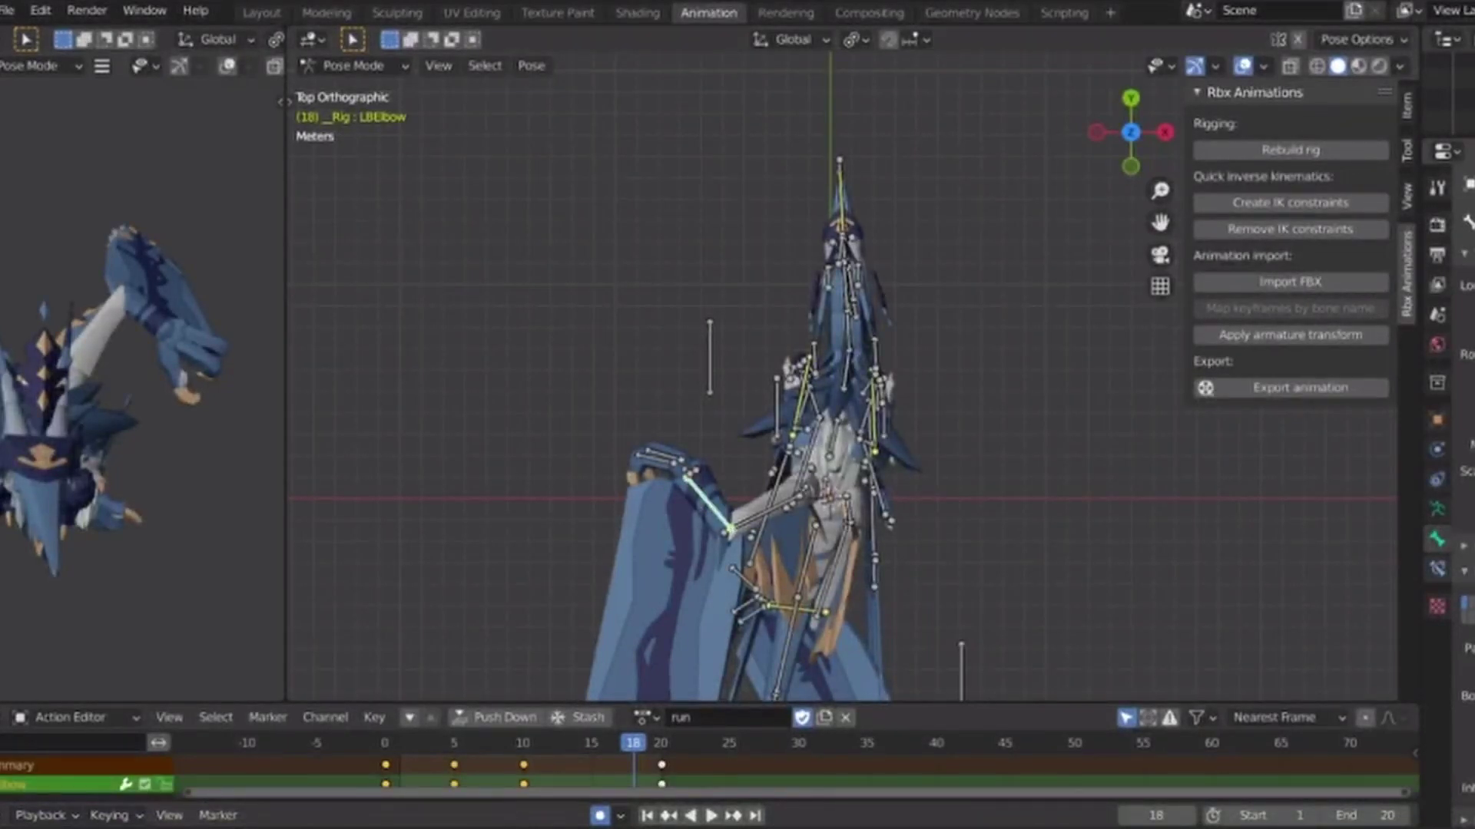
pyautogui.click(1435, 570)
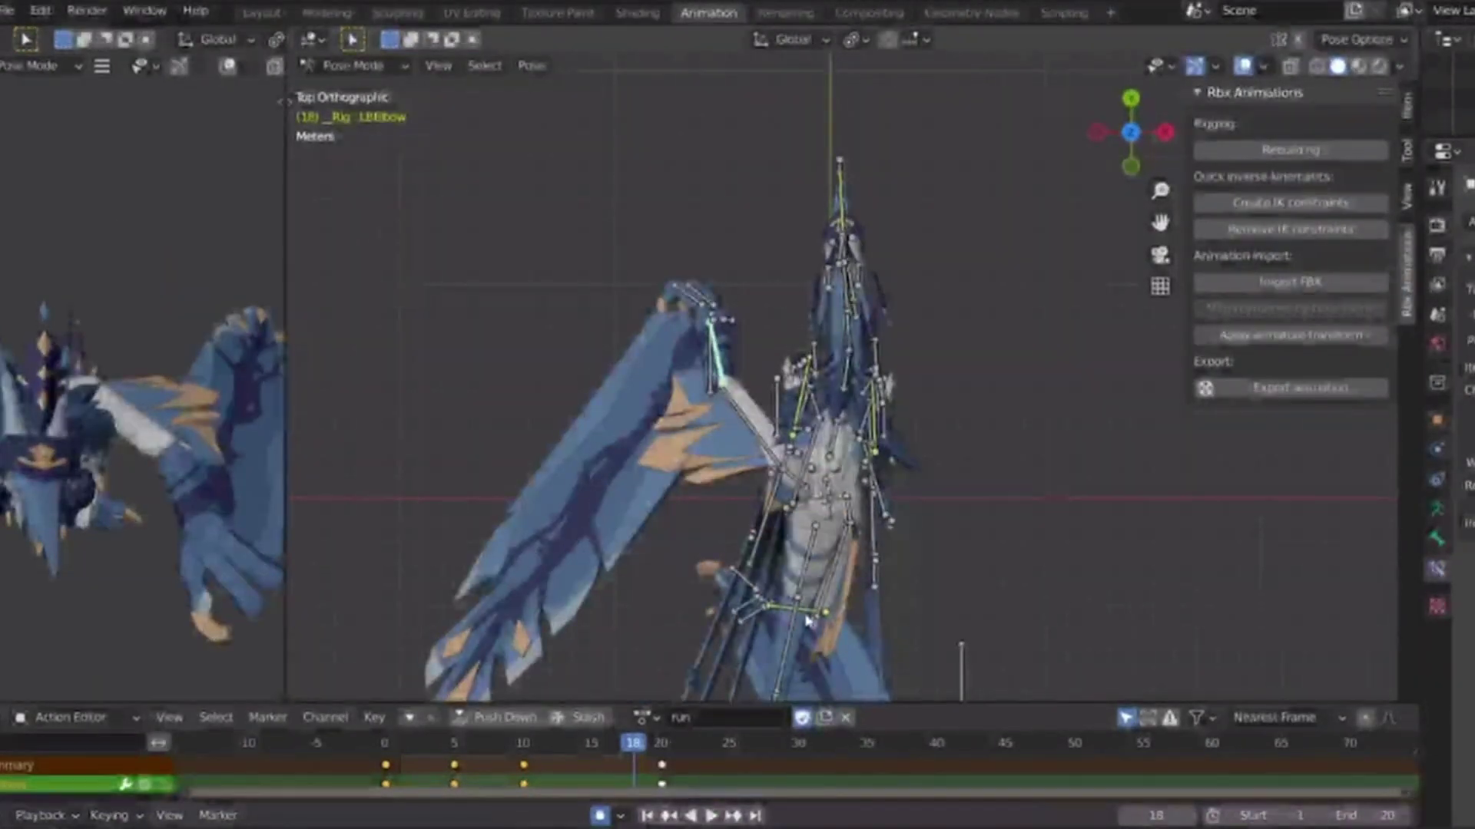
pyautogui.press('space')
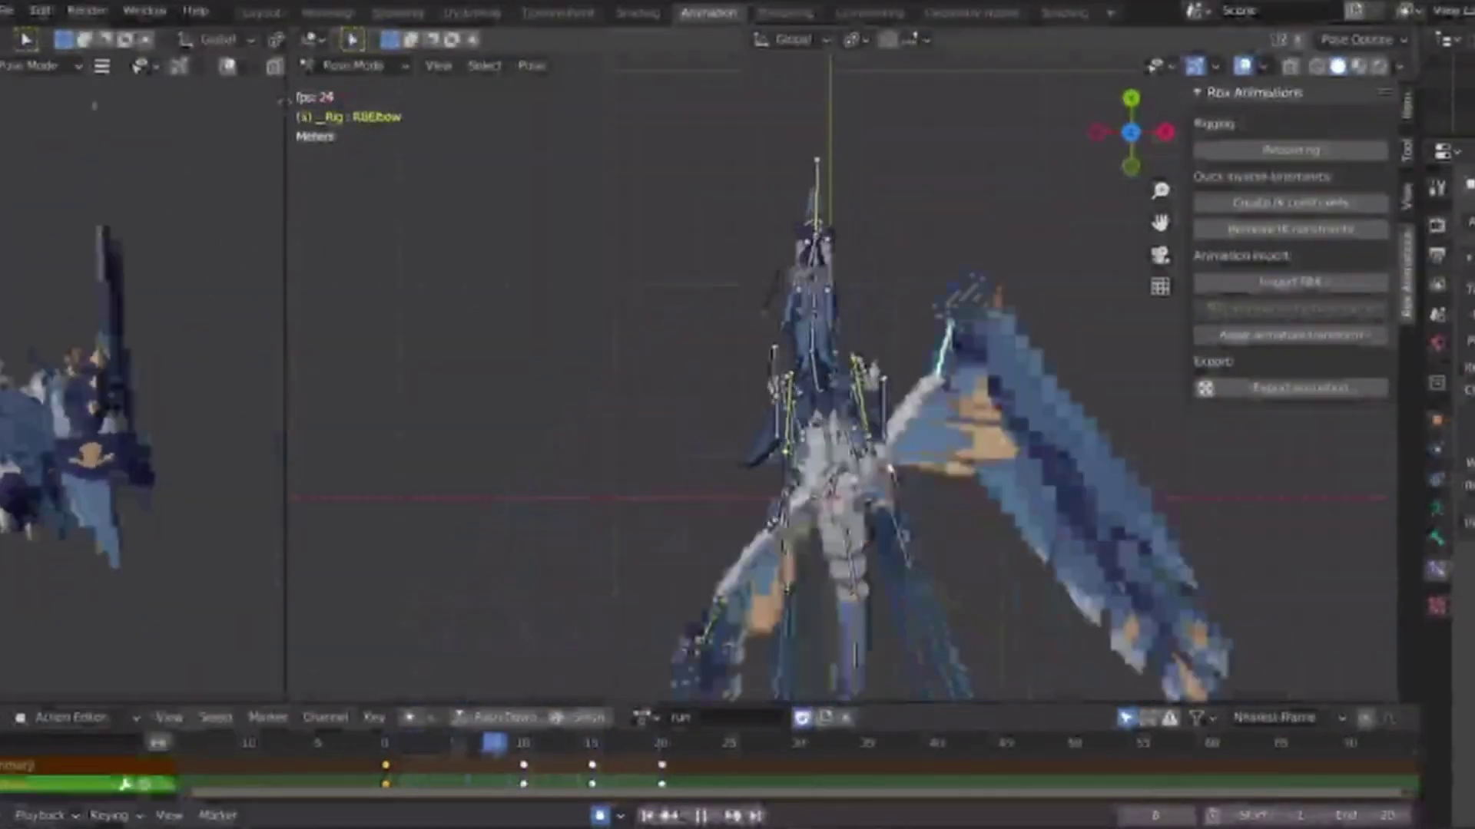
pyautogui.press('space')
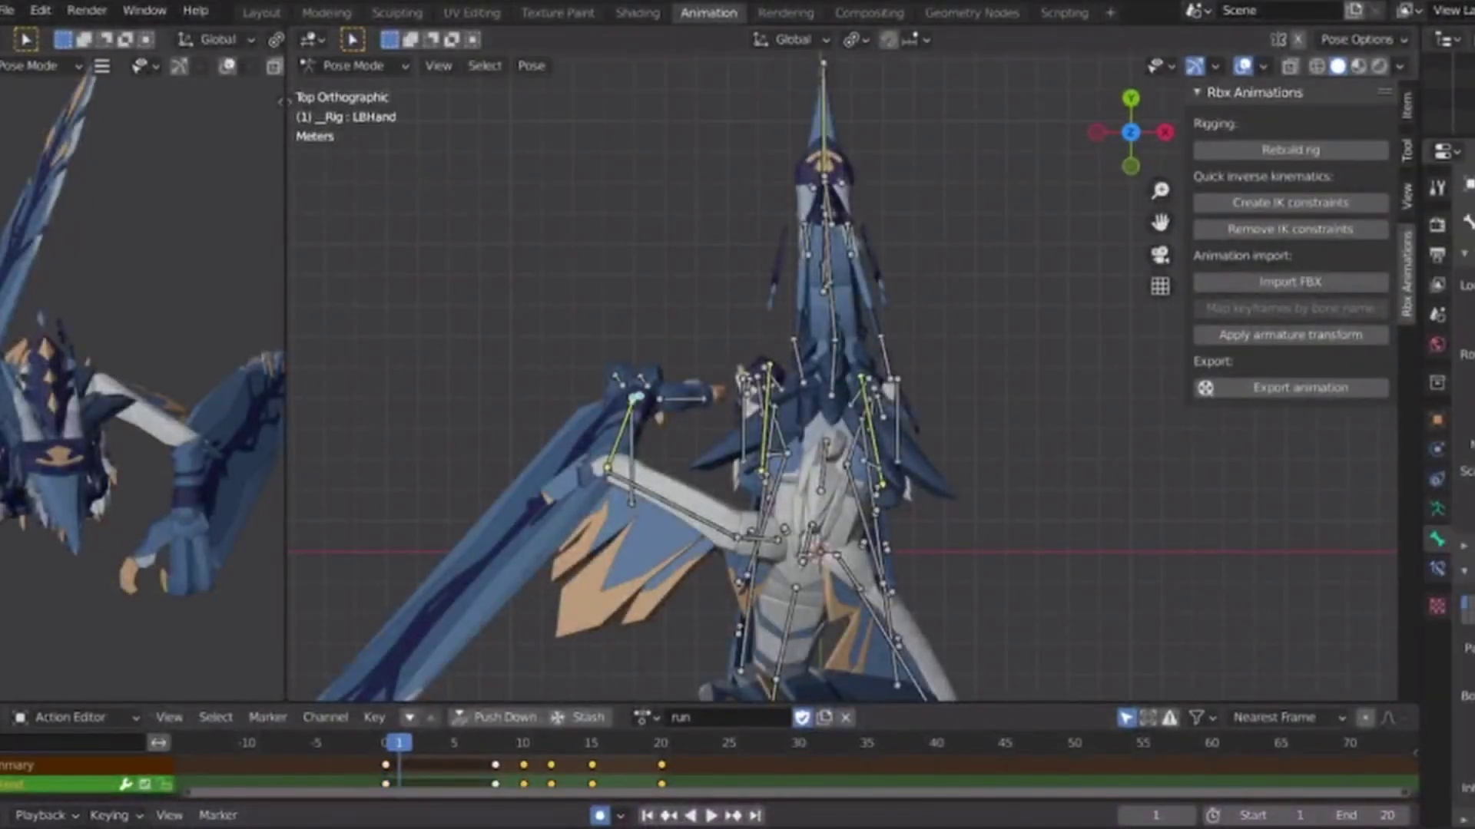
# Select the right back hand bone in the run action and play the cycle from the top and from the side.
pyautogui.press('space')
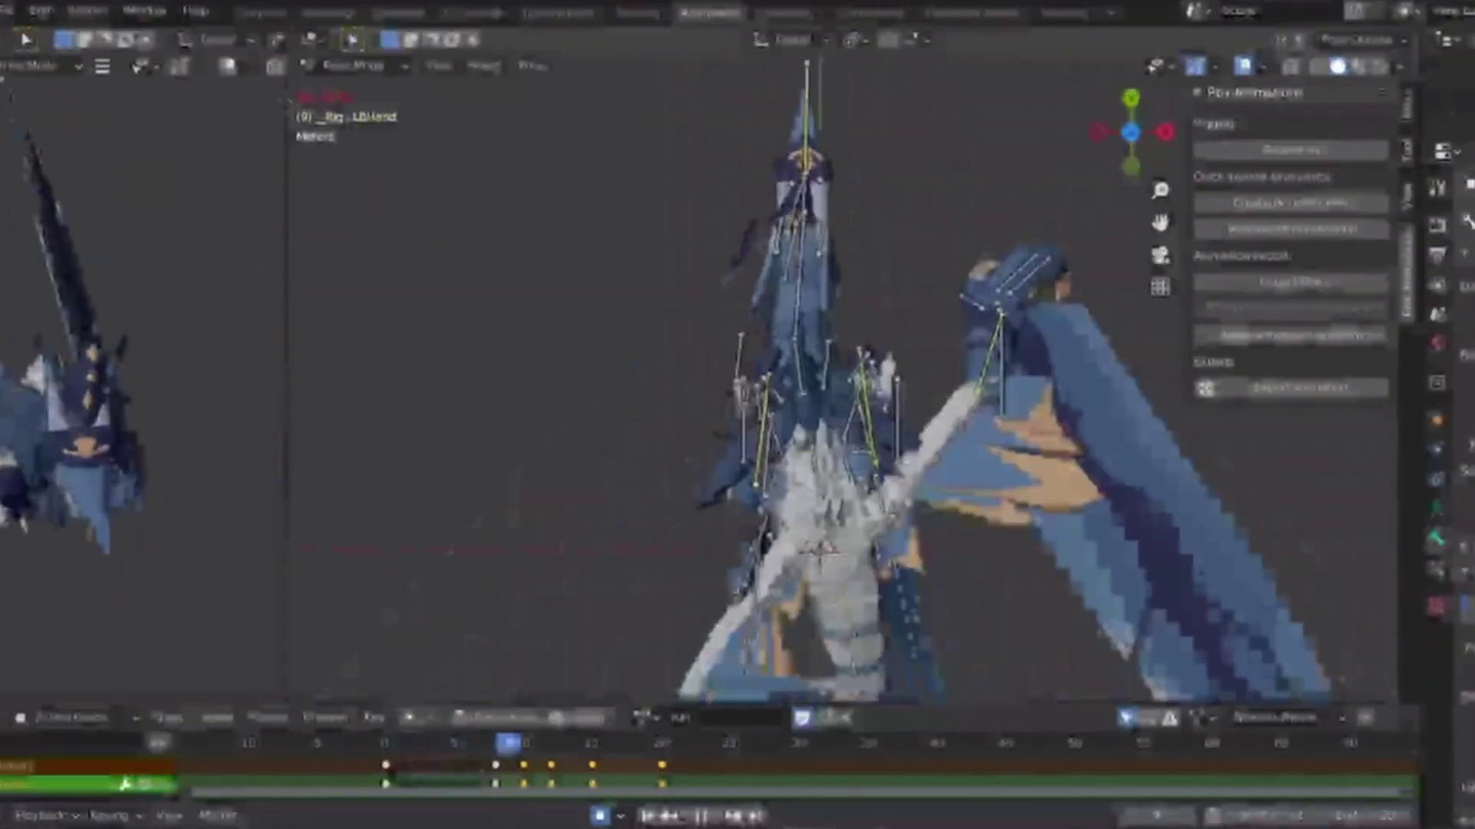
pyautogui.press('space')
pyautogui.click(999, 305)
pyautogui.press('space')
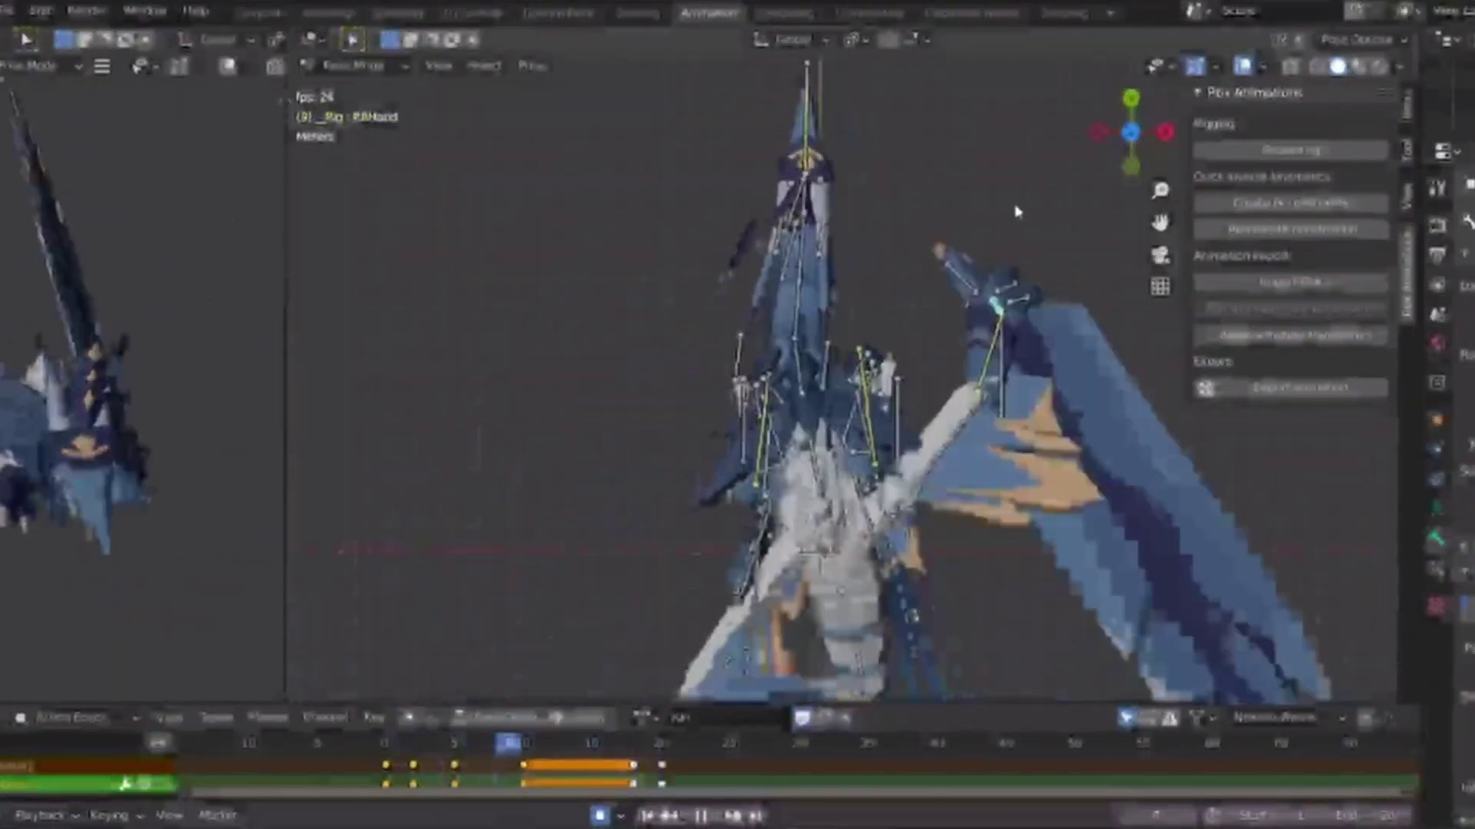
pyautogui.click(1097, 135)
pyautogui.scroll(-4, 1021, 301)
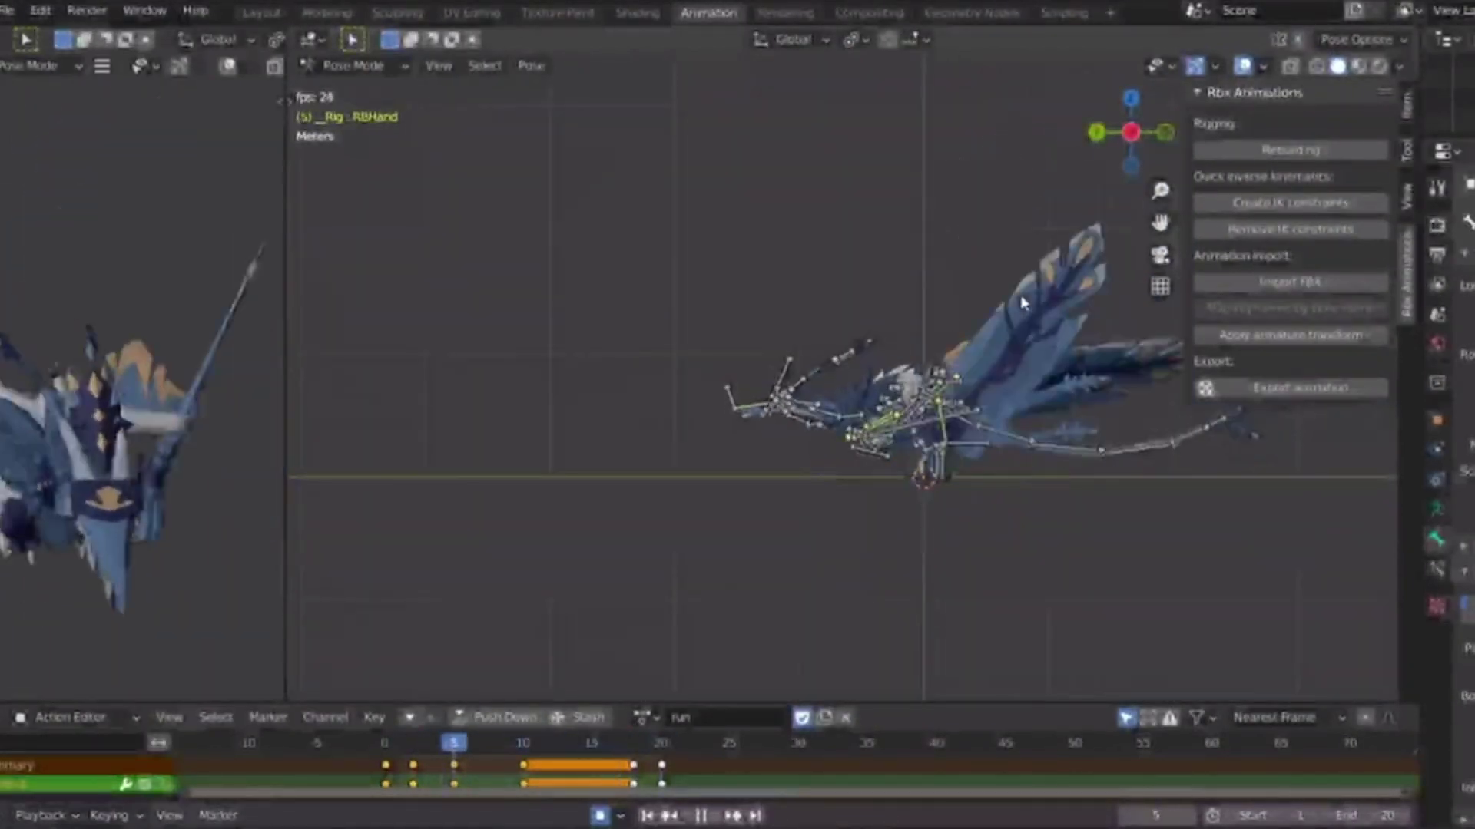
pyautogui.press('space')
pyautogui.moveTo(463, 749); pyautogui.dragTo(513, 740)
pyautogui.press('space')
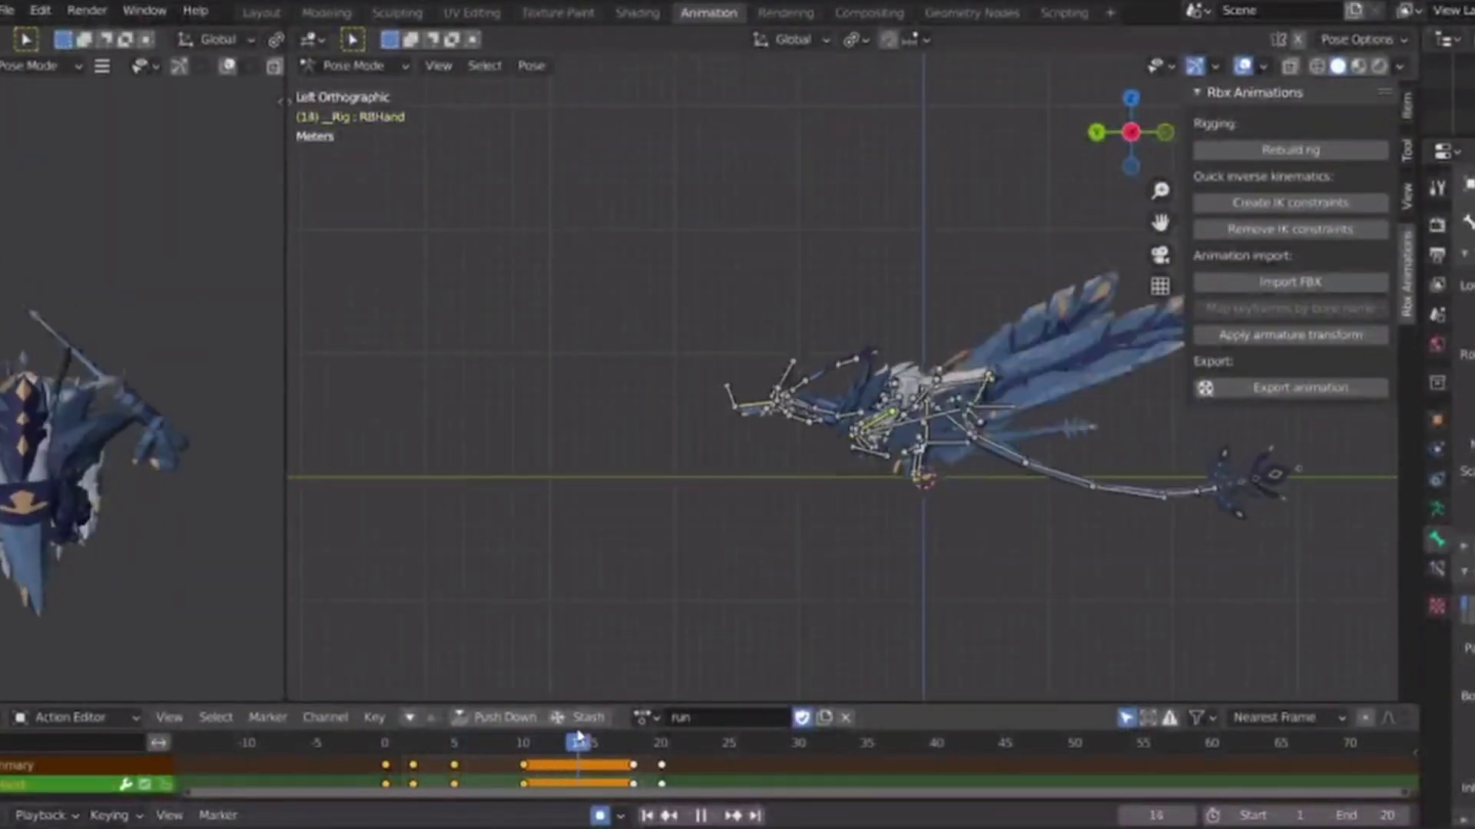
# Examine the hand and wing movement of the run cycle during playback from the side and at an angle.
pyautogui.scroll(5, 894, 524)
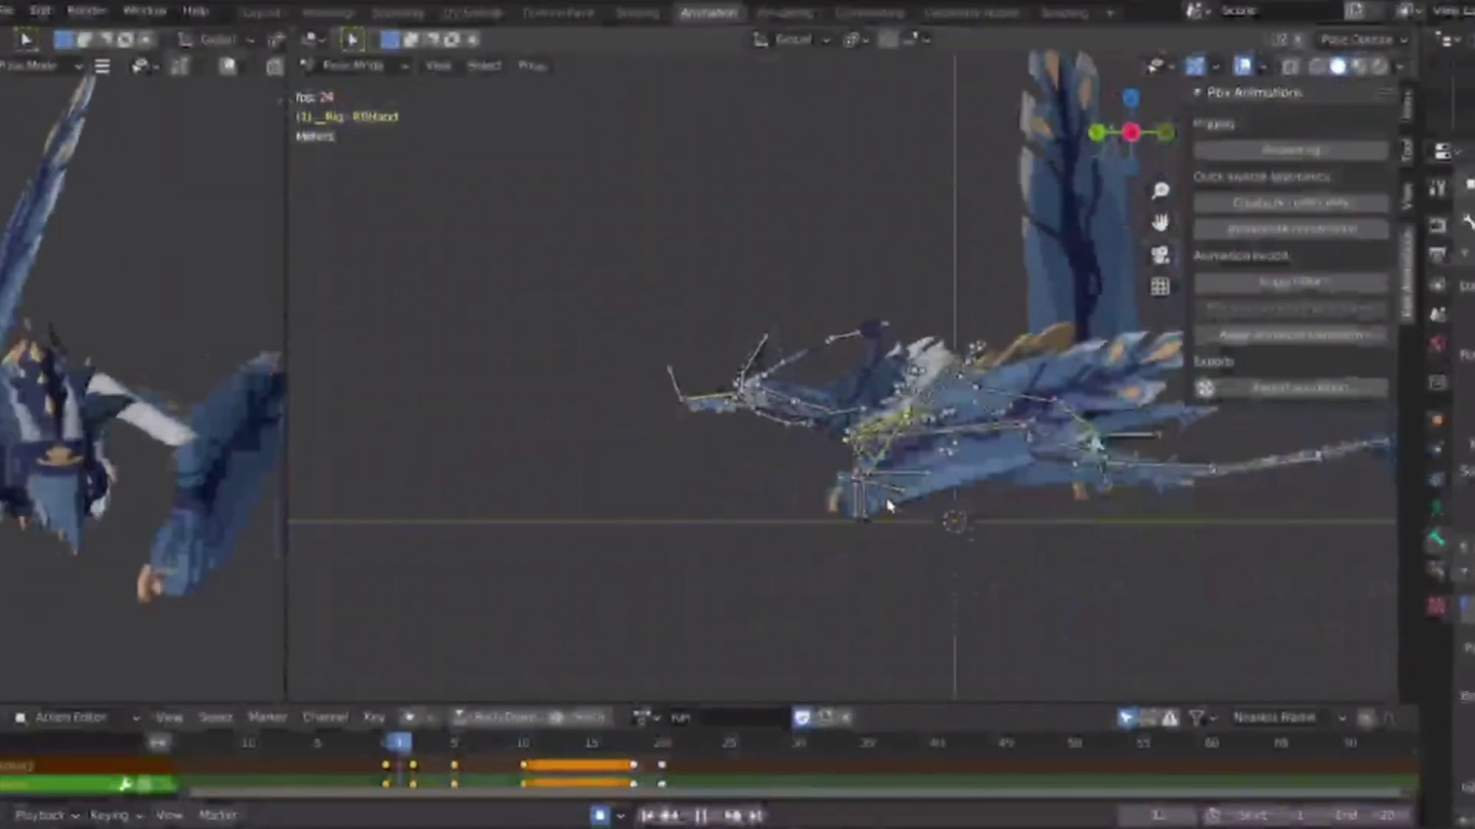
pyautogui.press('space')
pyautogui.press('space')
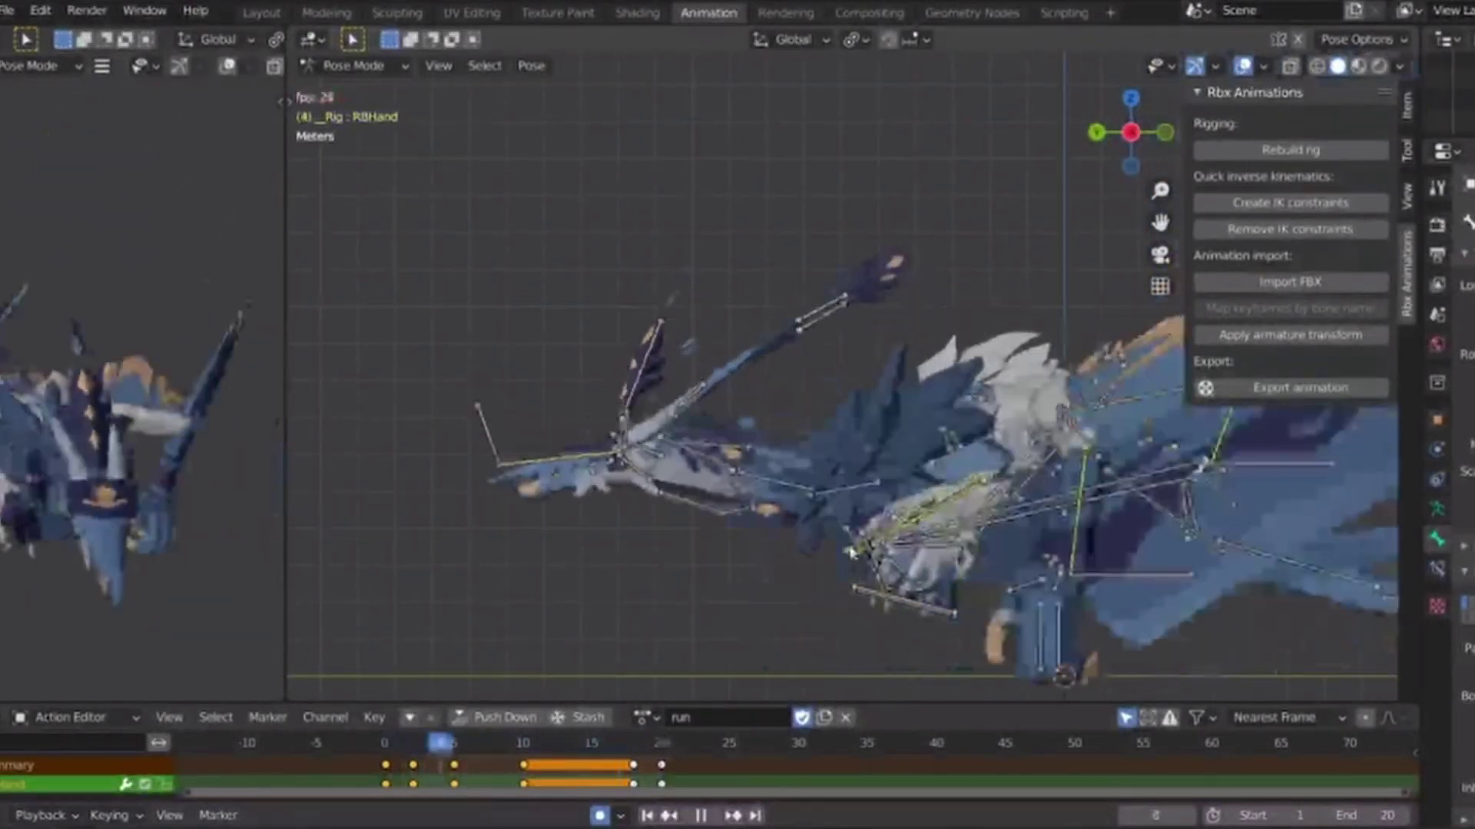
pyautogui.moveTo(884, 521); pyautogui.dragTo(1067, 489, button='middle')
pyautogui.scroll(-3, 1068, 488)
pyautogui.press('space')
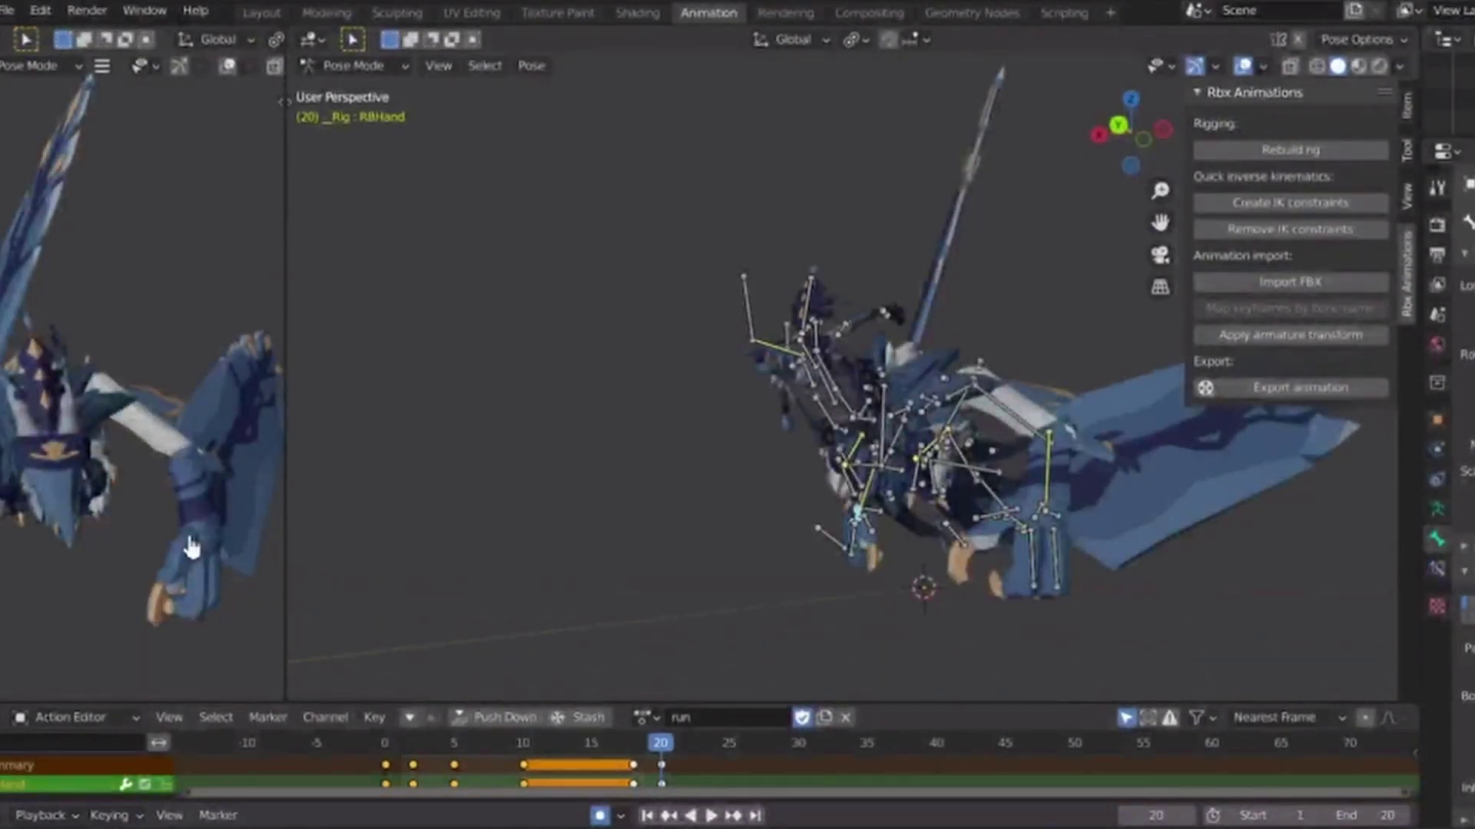
pyautogui.press('space')
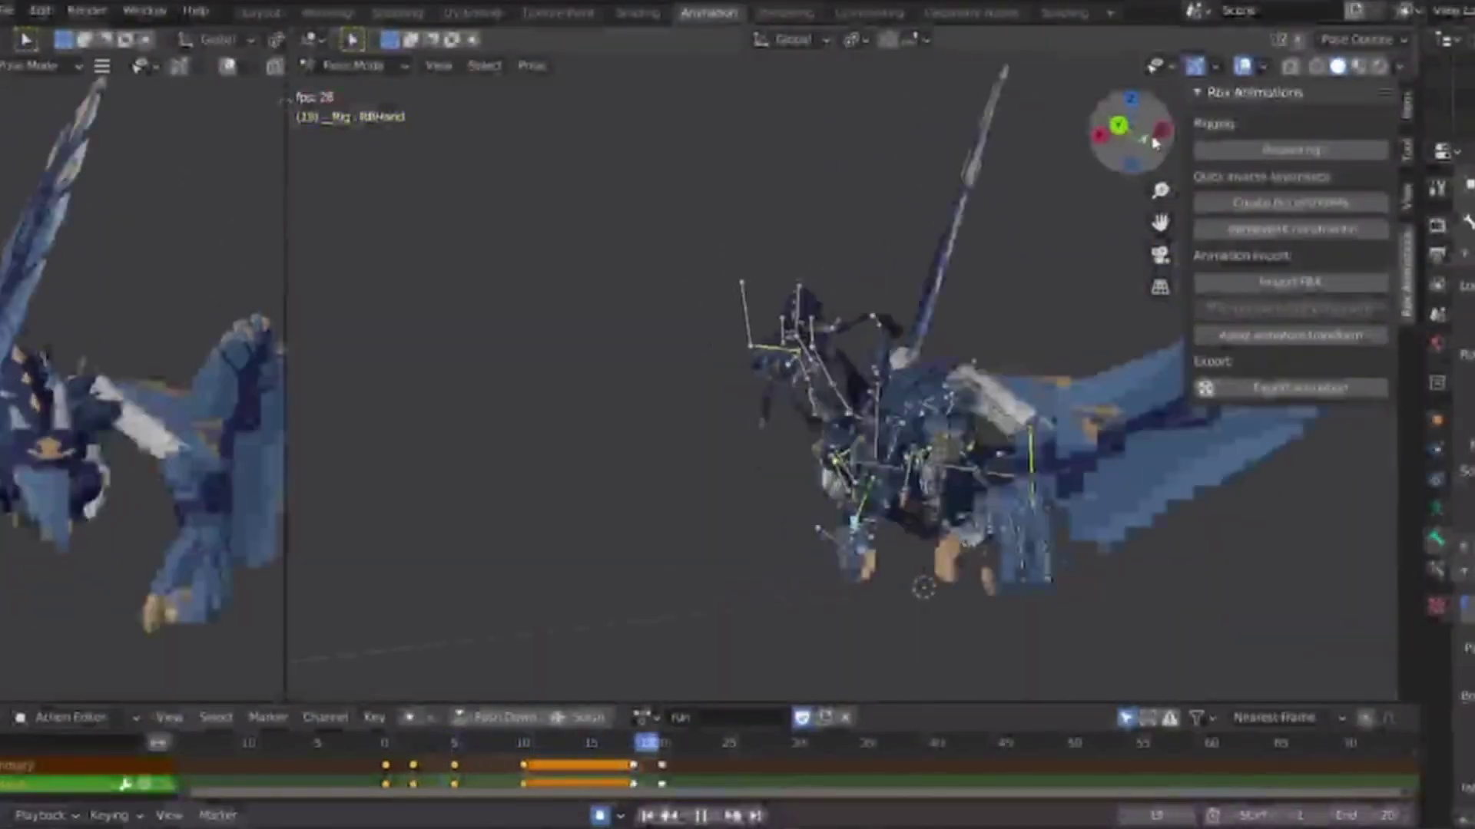
pyautogui.click(1162, 130)
pyautogui.press('space')
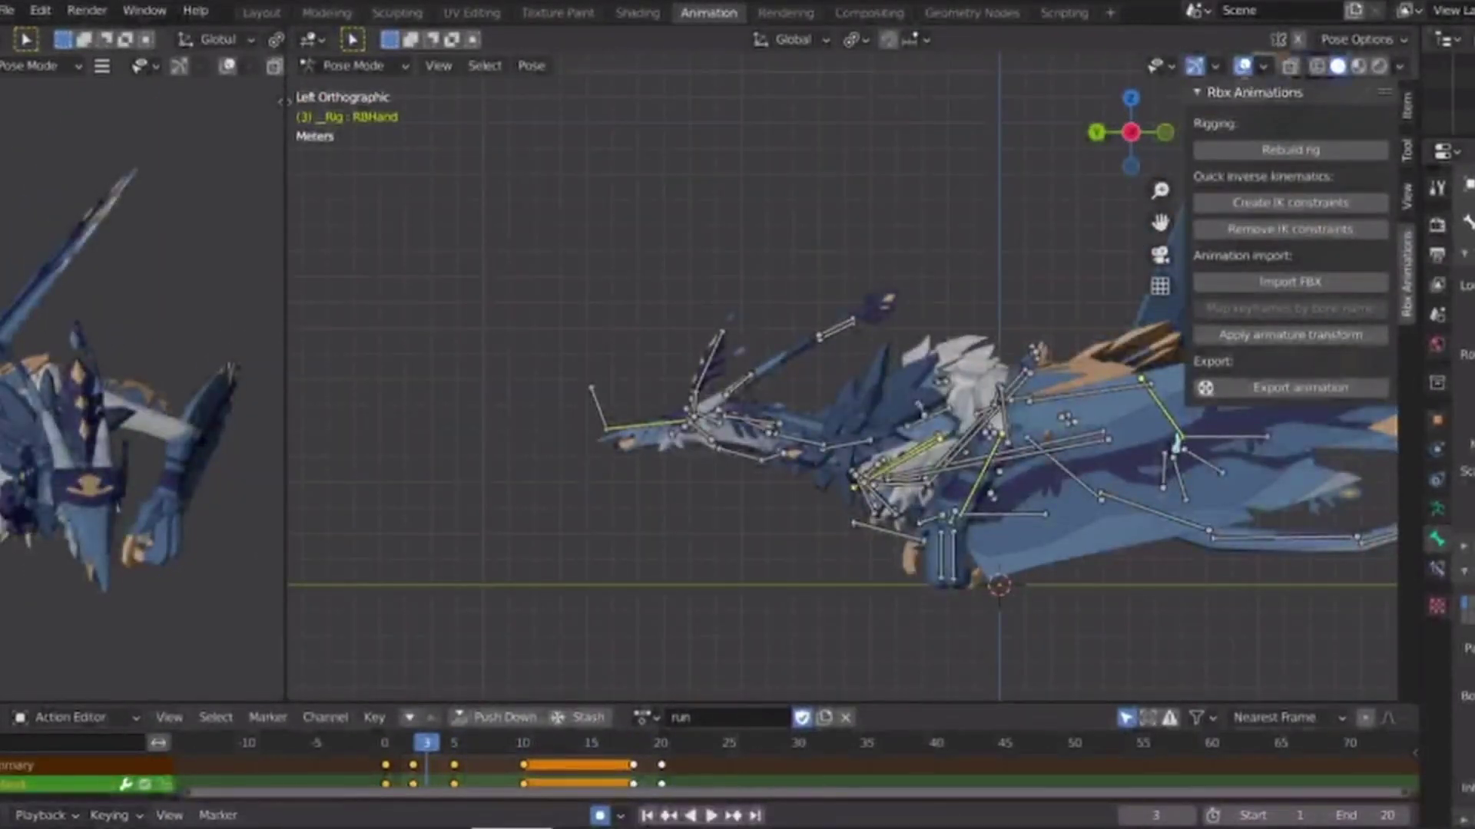
pyautogui.press('space')
pyautogui.scroll(-4, 191, 596)
pyautogui.press('KP_5')
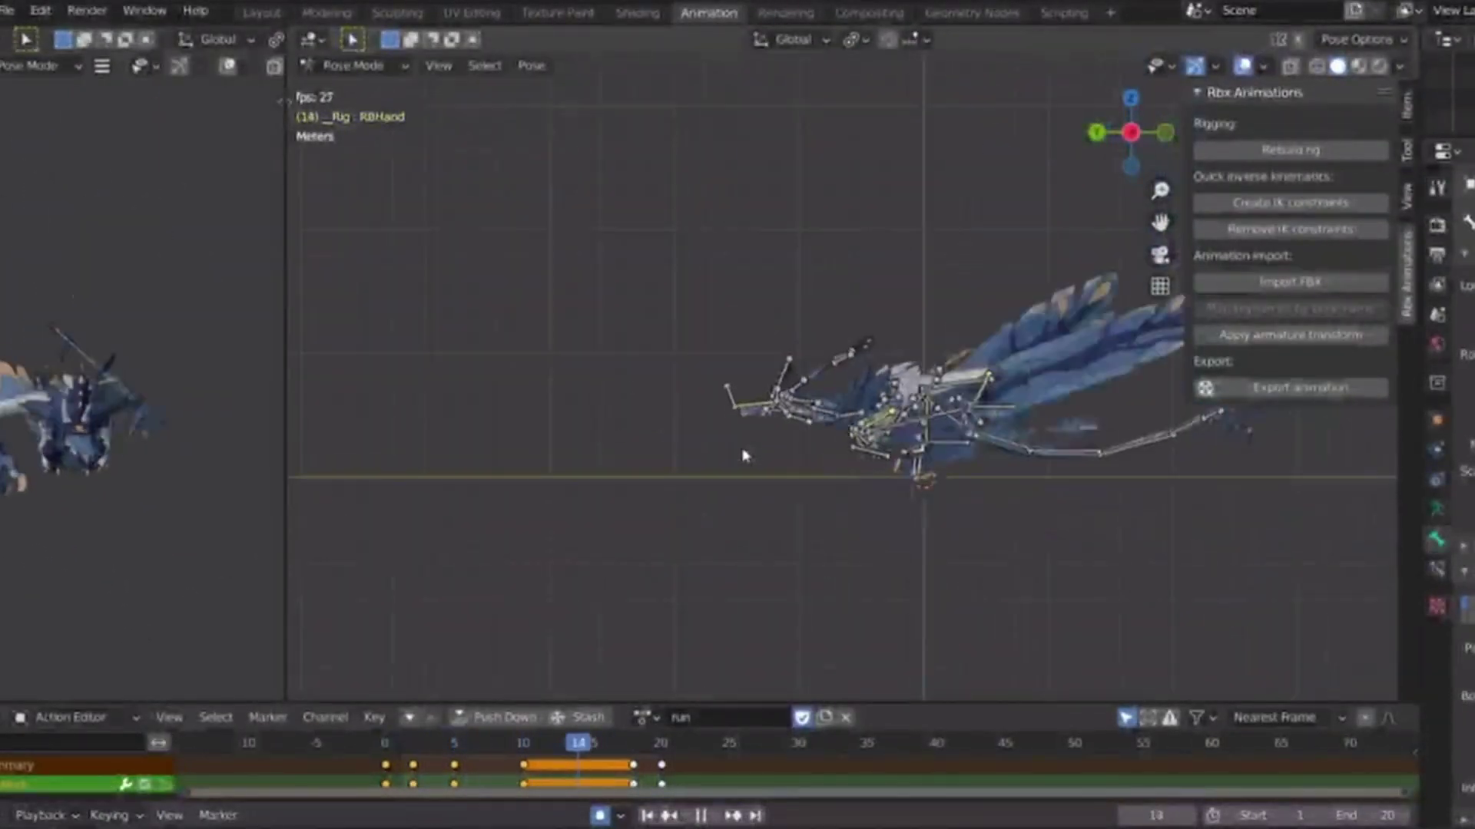
pyautogui.scroll(2, 701, 528)
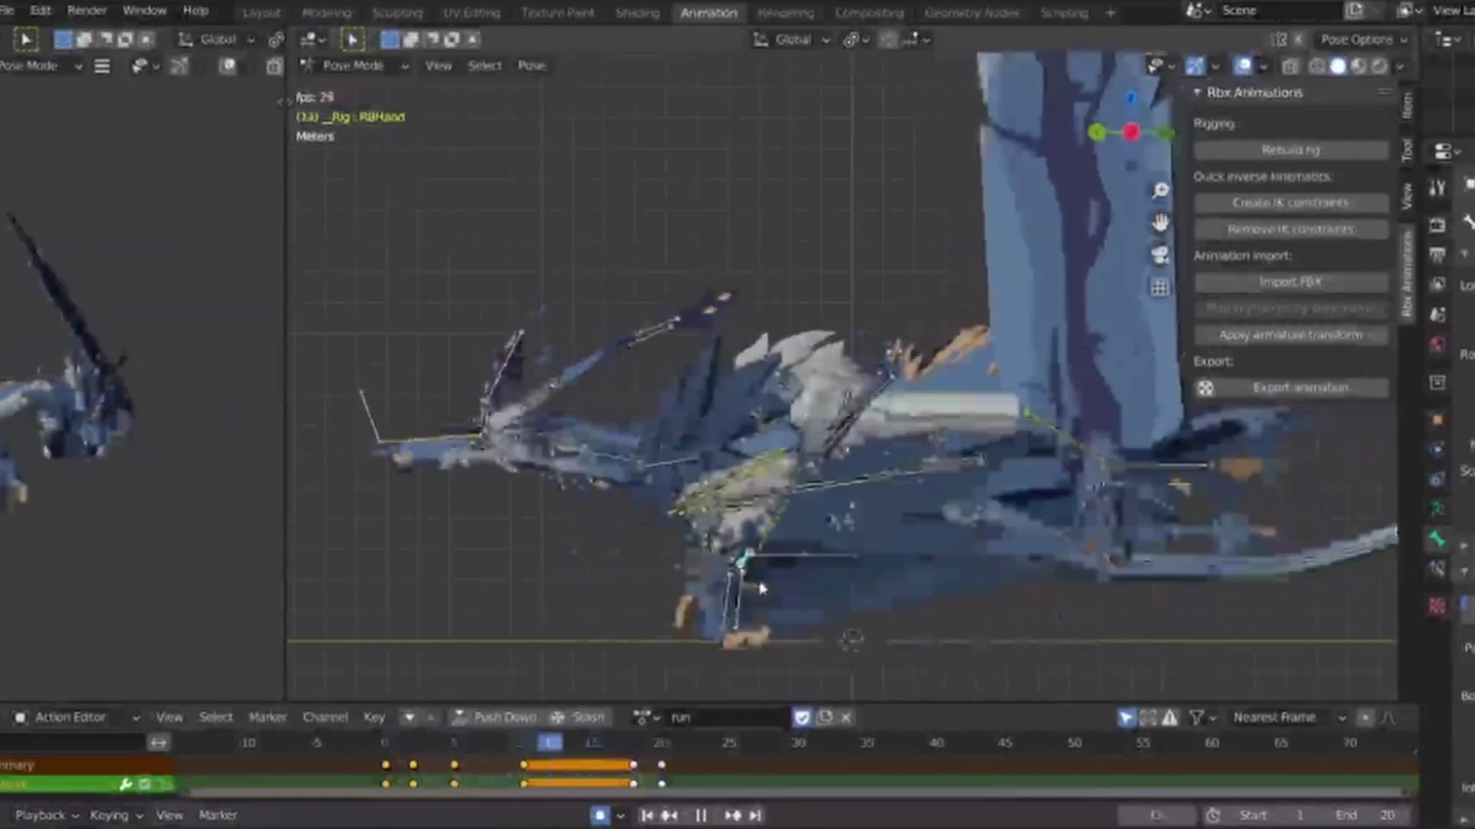
pyautogui.press('space')
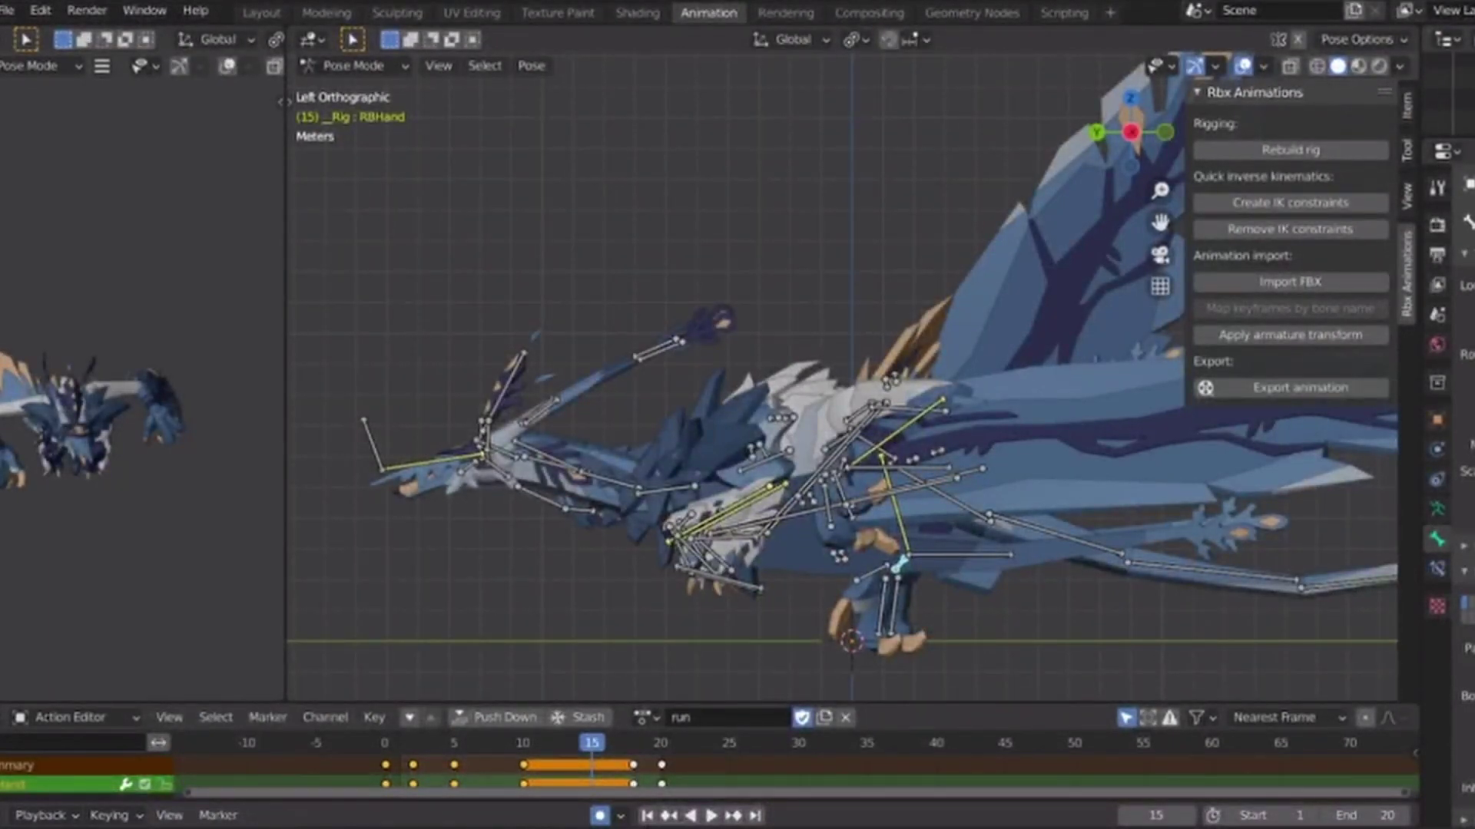
pyautogui.press('space')
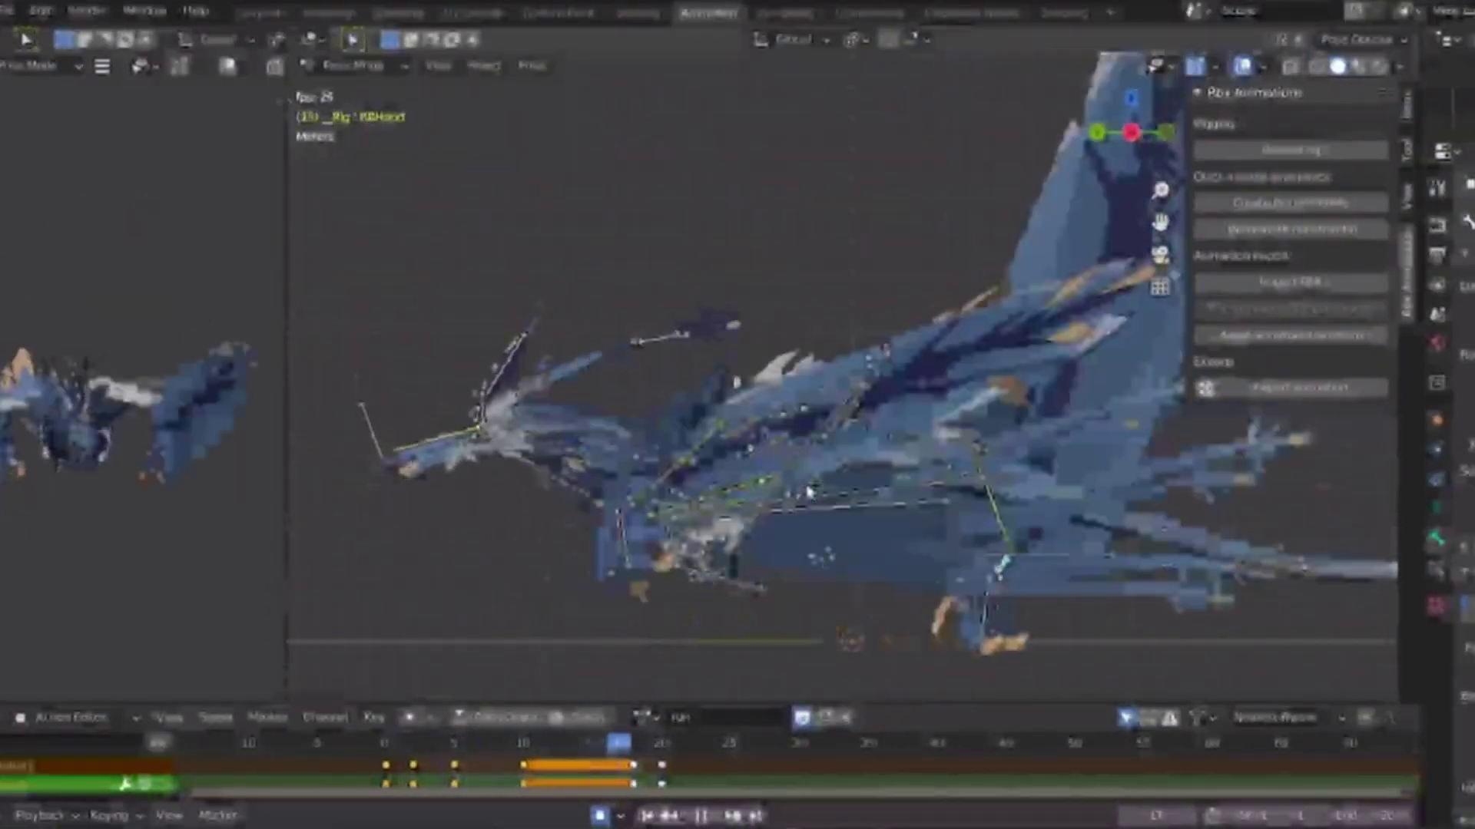
# Play the run cycle from the side, inspect the head and neck up close, and select the second headpiece bone.
pyautogui.press('Escape')
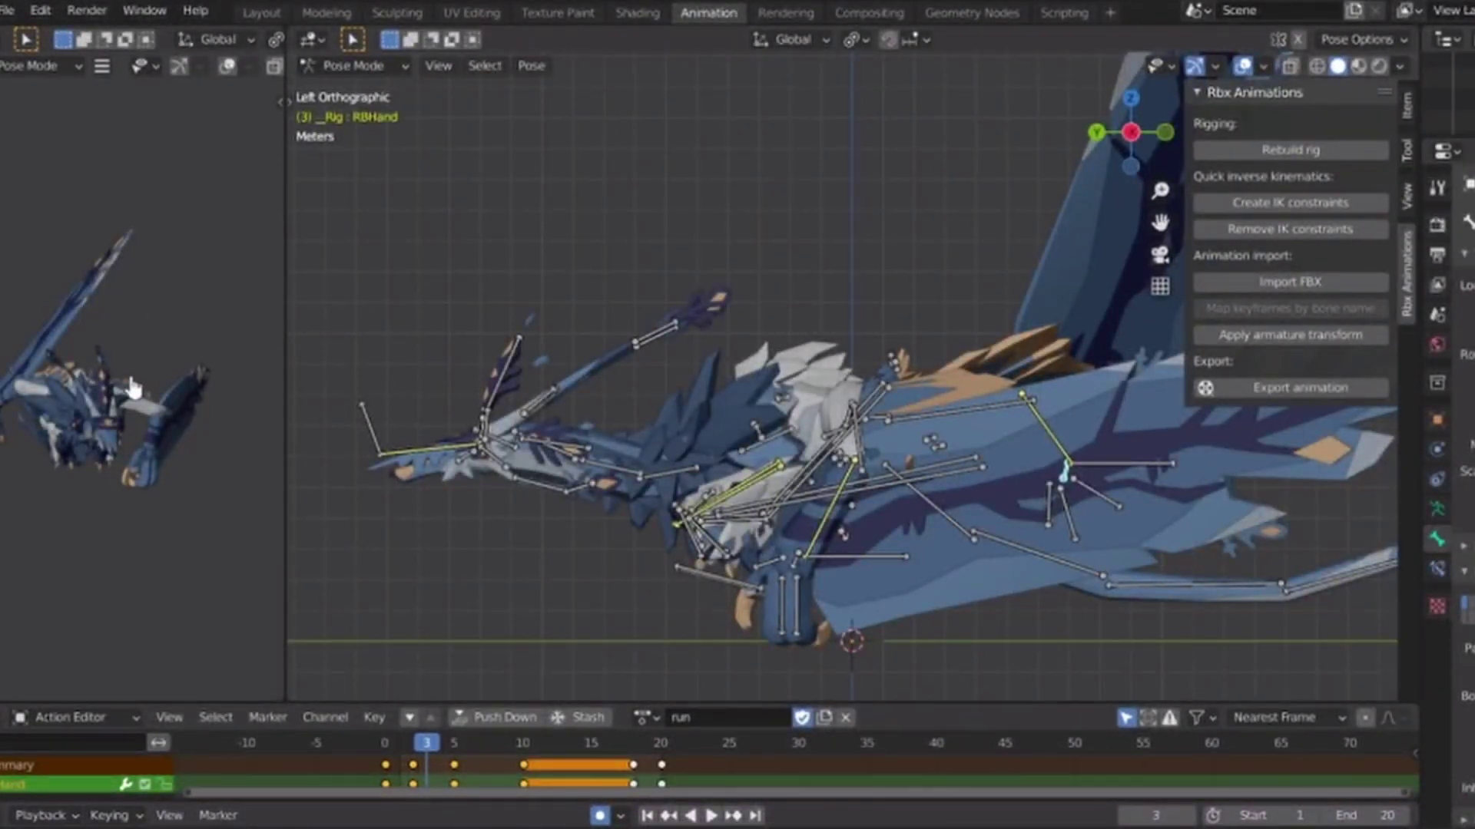
pyautogui.press('space')
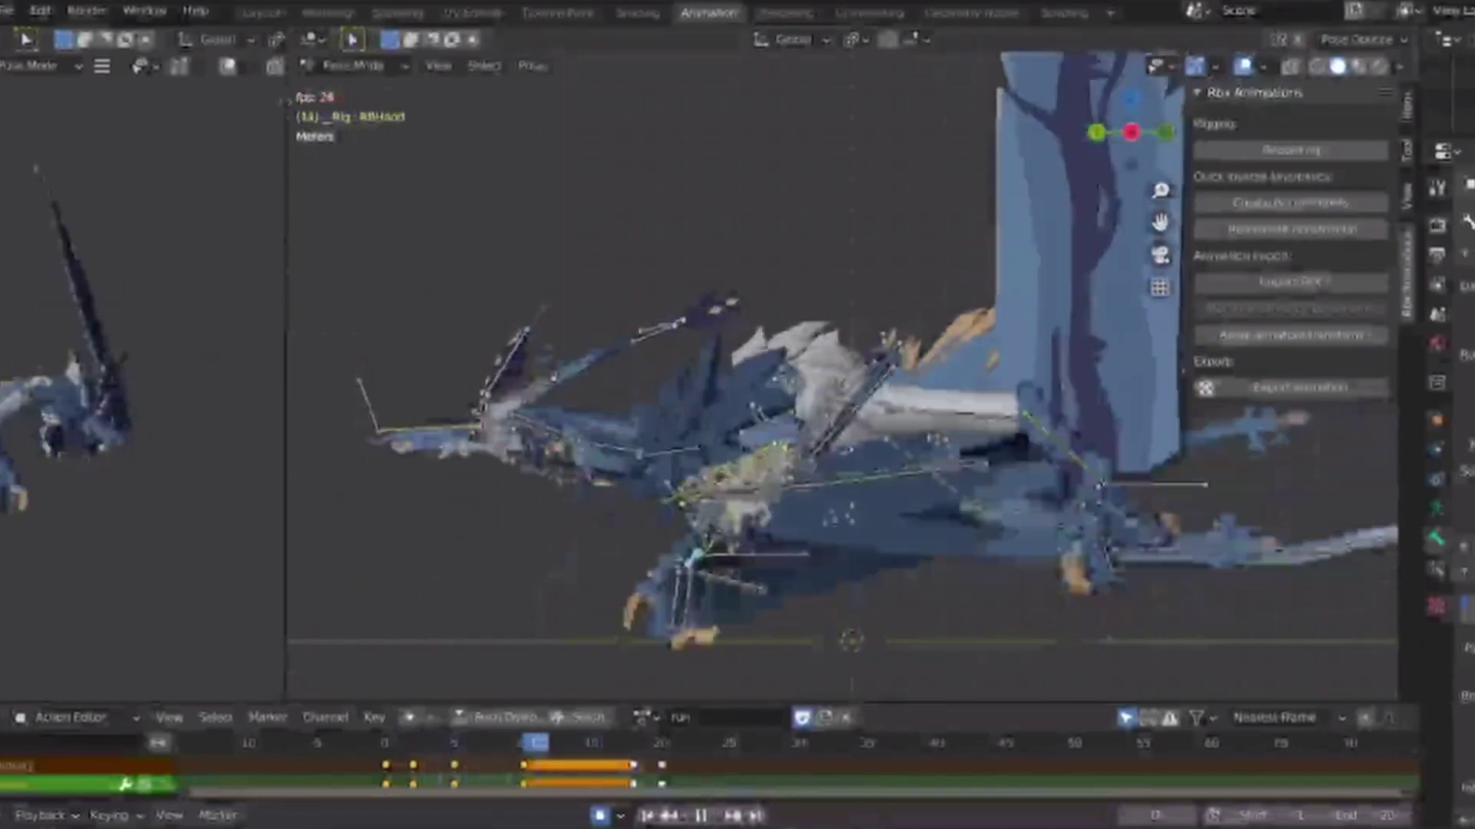
pyautogui.scroll(5, 772, 435)
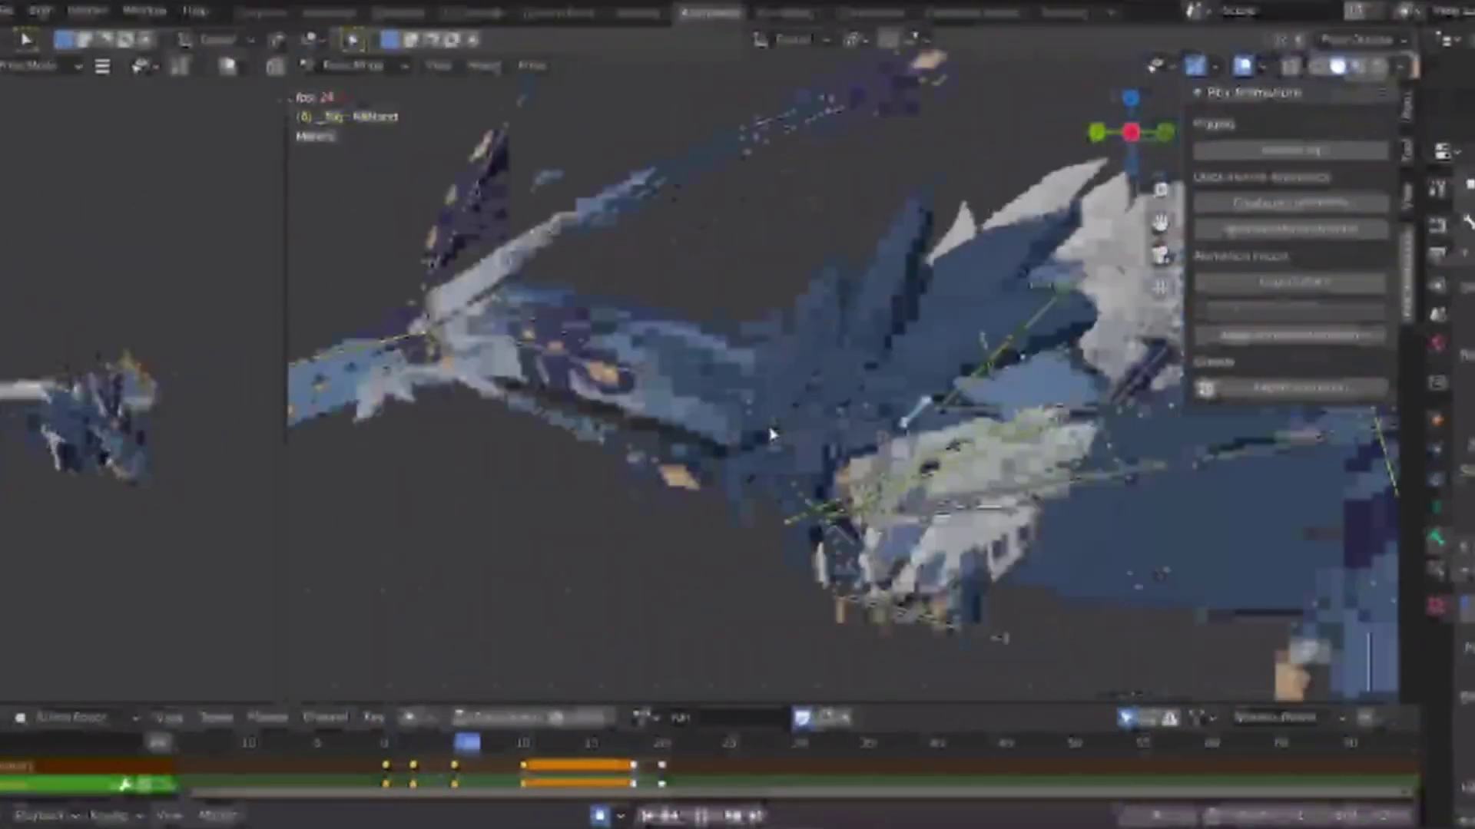
pyautogui.press('space')
pyautogui.click(567, 311)
pyautogui.press('space')
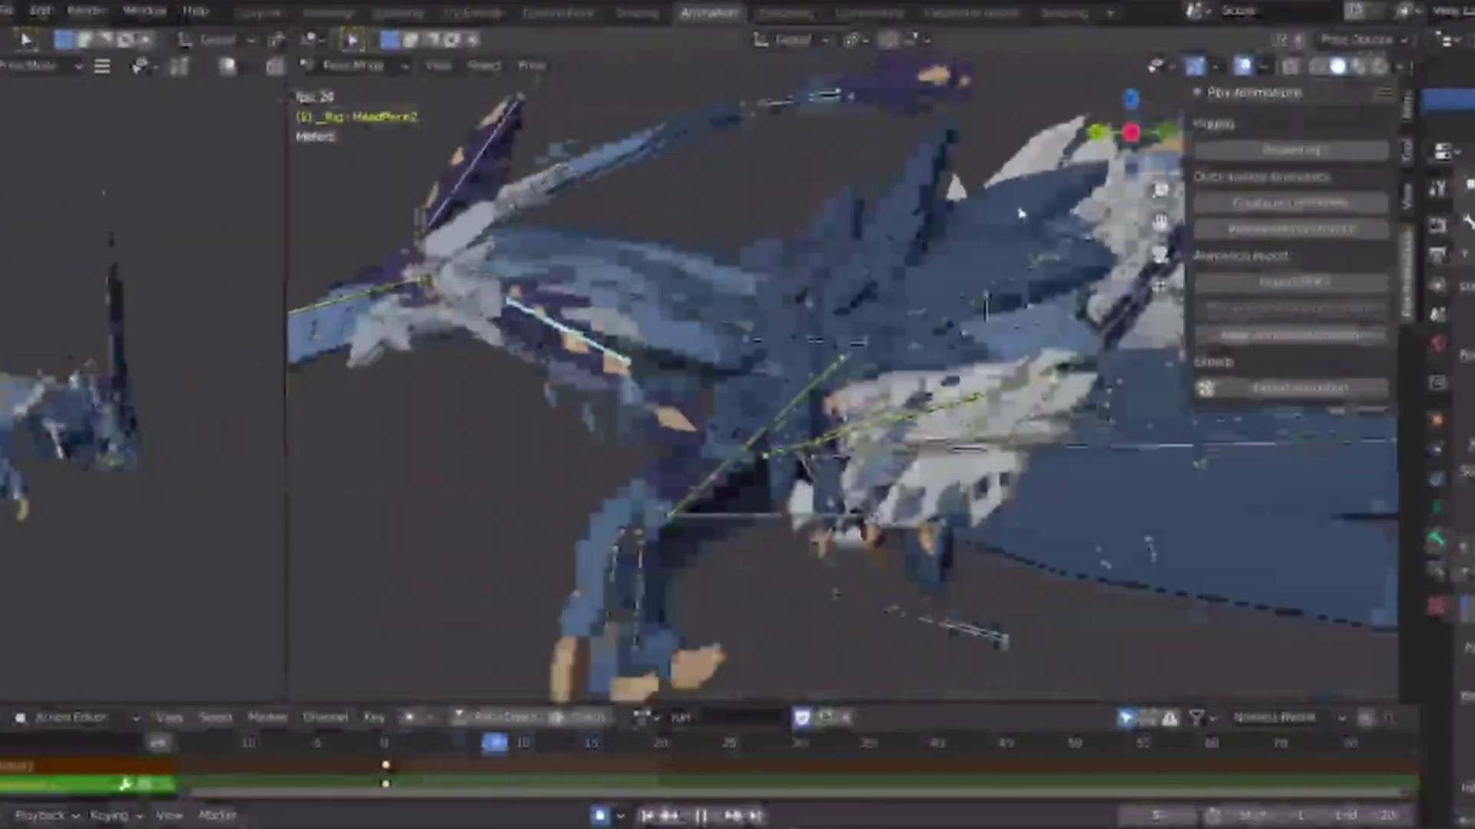
# Review the run cycle during playback from the back and return to the side view.
pyautogui.click(1096, 132)
pyautogui.press('space')
pyautogui.press('space')
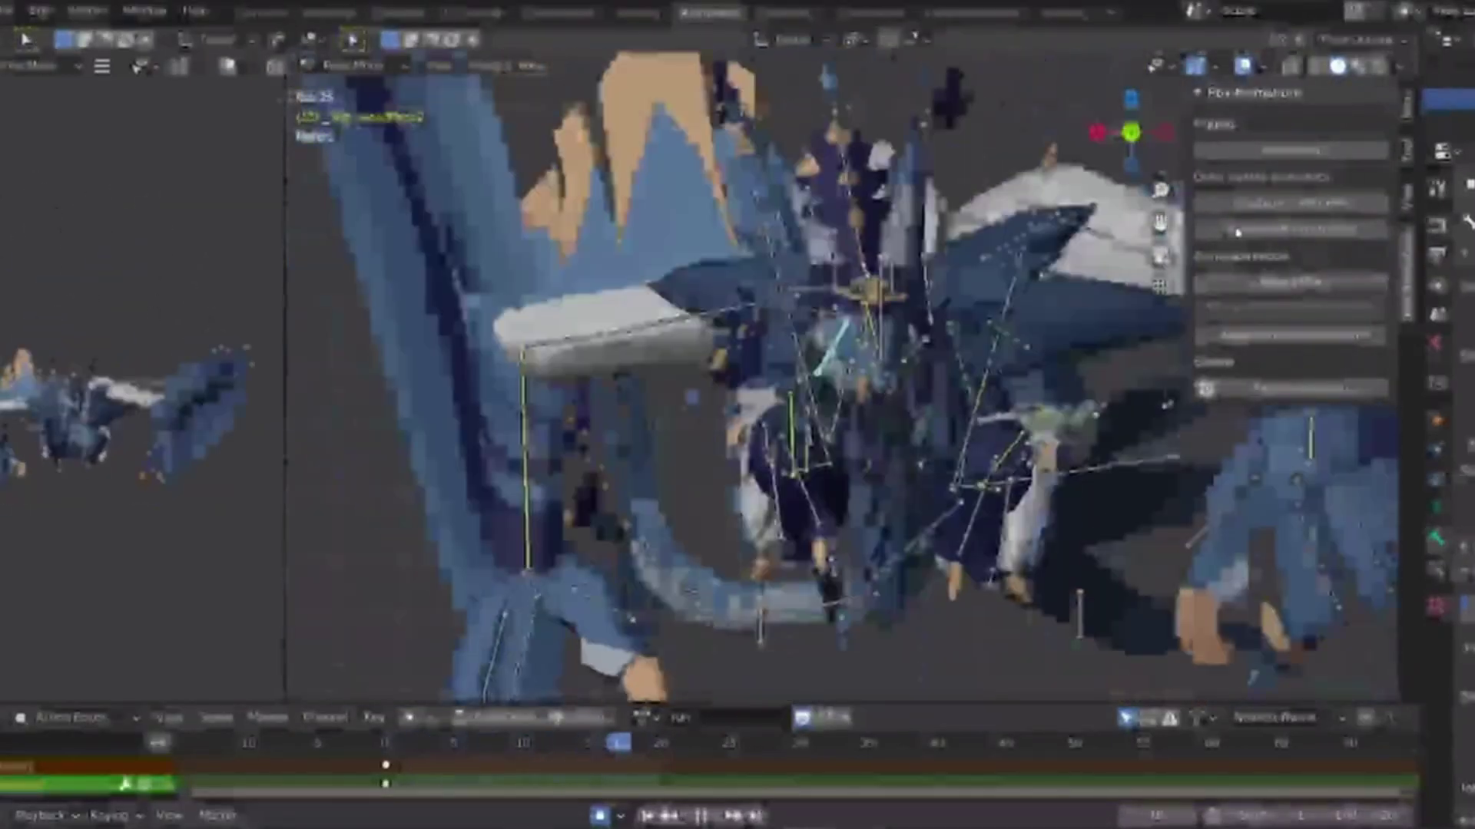
pyautogui.click(1166, 132)
pyautogui.press('space')
# Switch to the idle action and activate the left and right front elbow bones' constraints so the front feet plant on the ground.
pyautogui.click(645, 717)
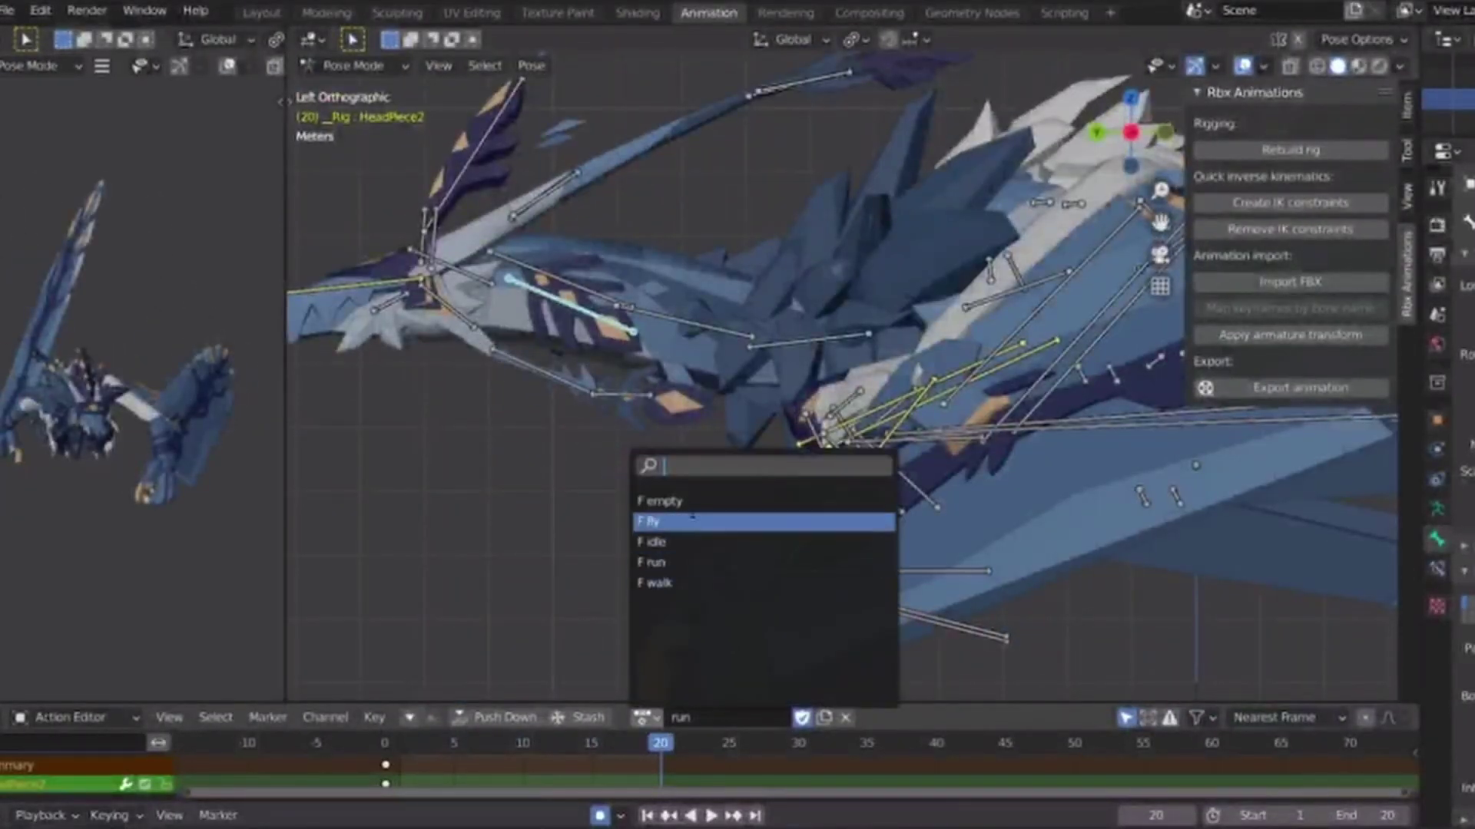
pyautogui.click(692, 521)
pyautogui.click(643, 717)
pyautogui.click(749, 543)
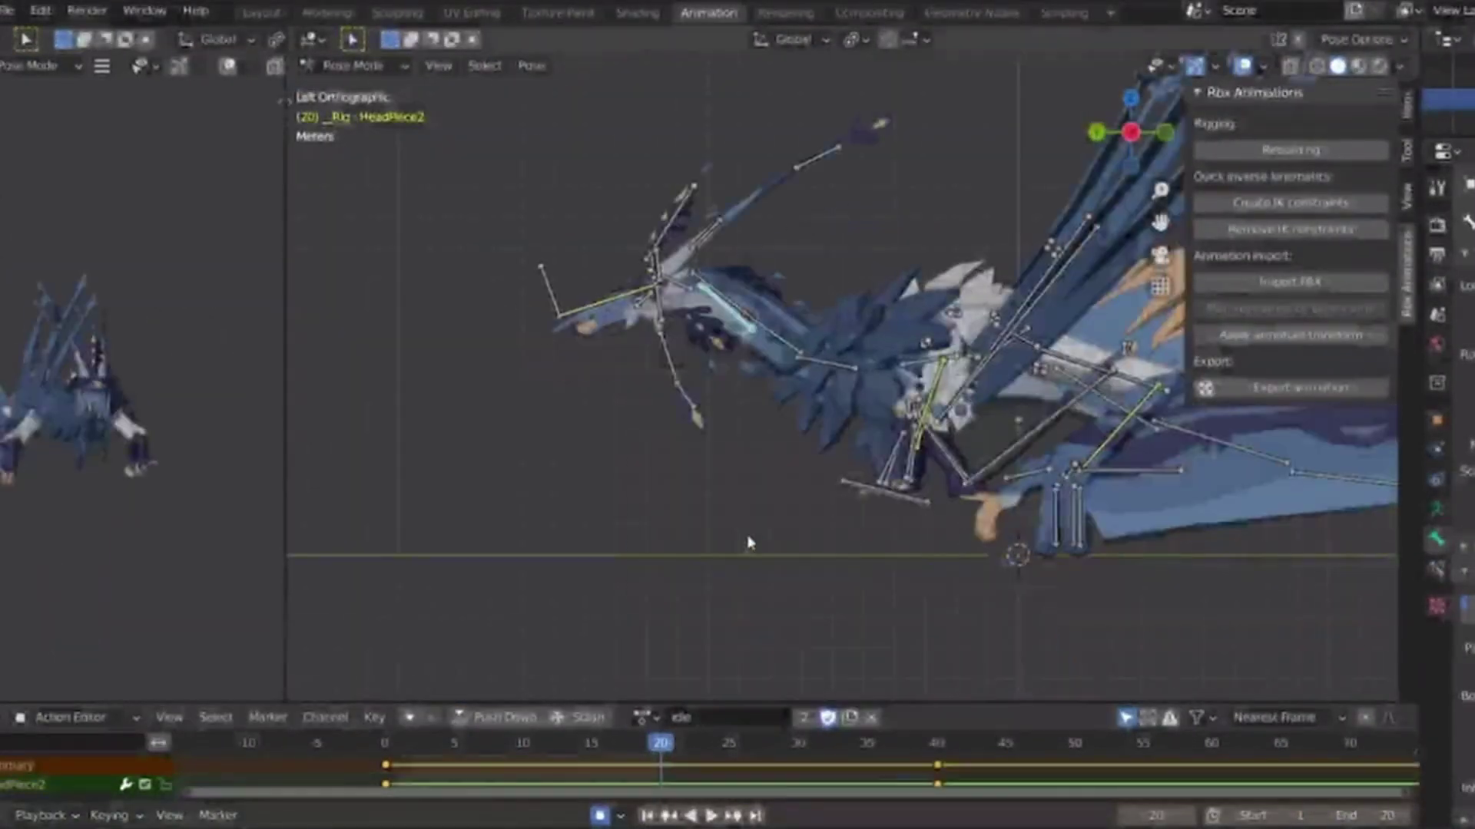
pyautogui.press('space')
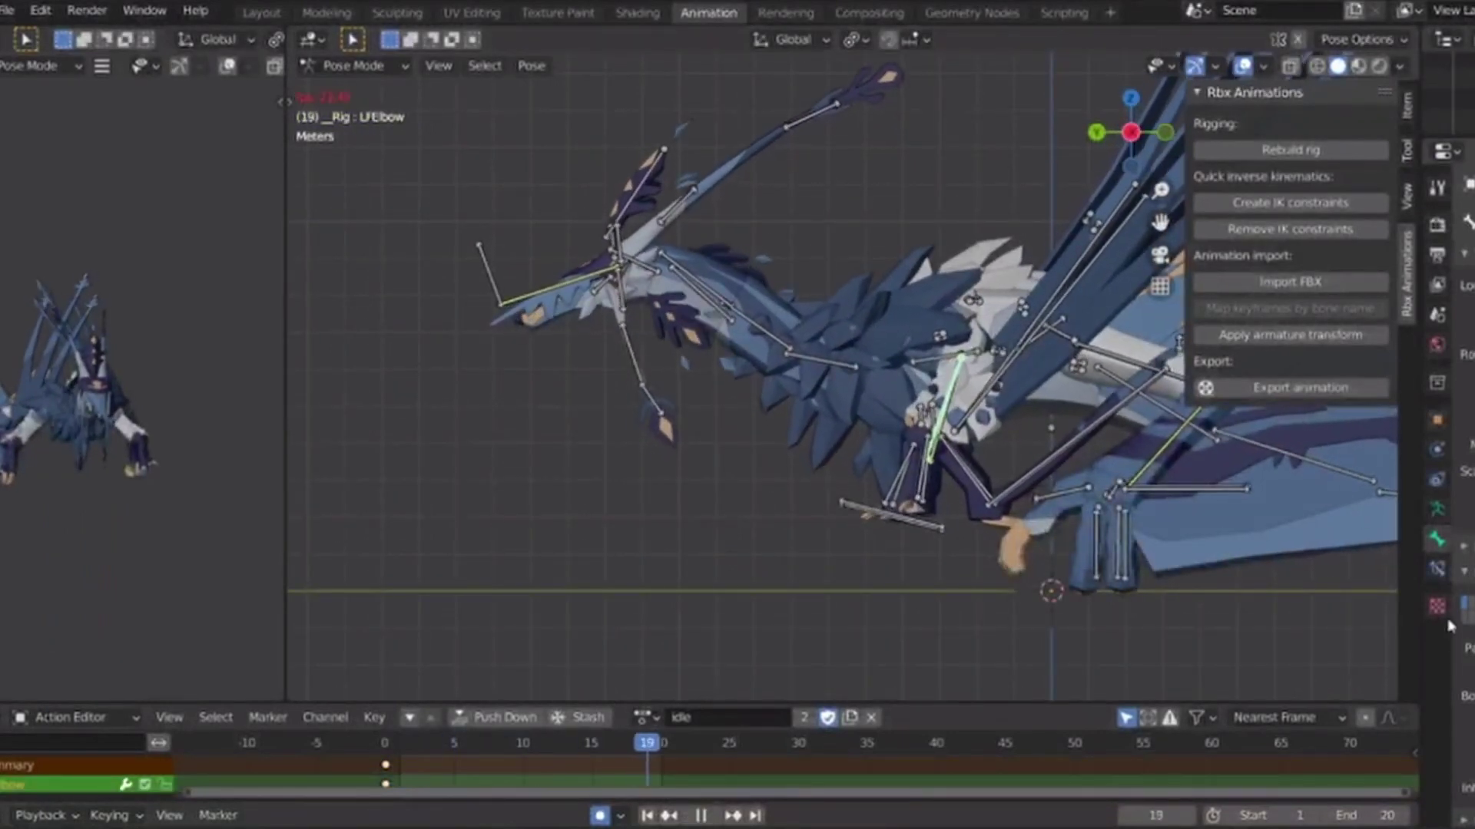
pyautogui.press('space')
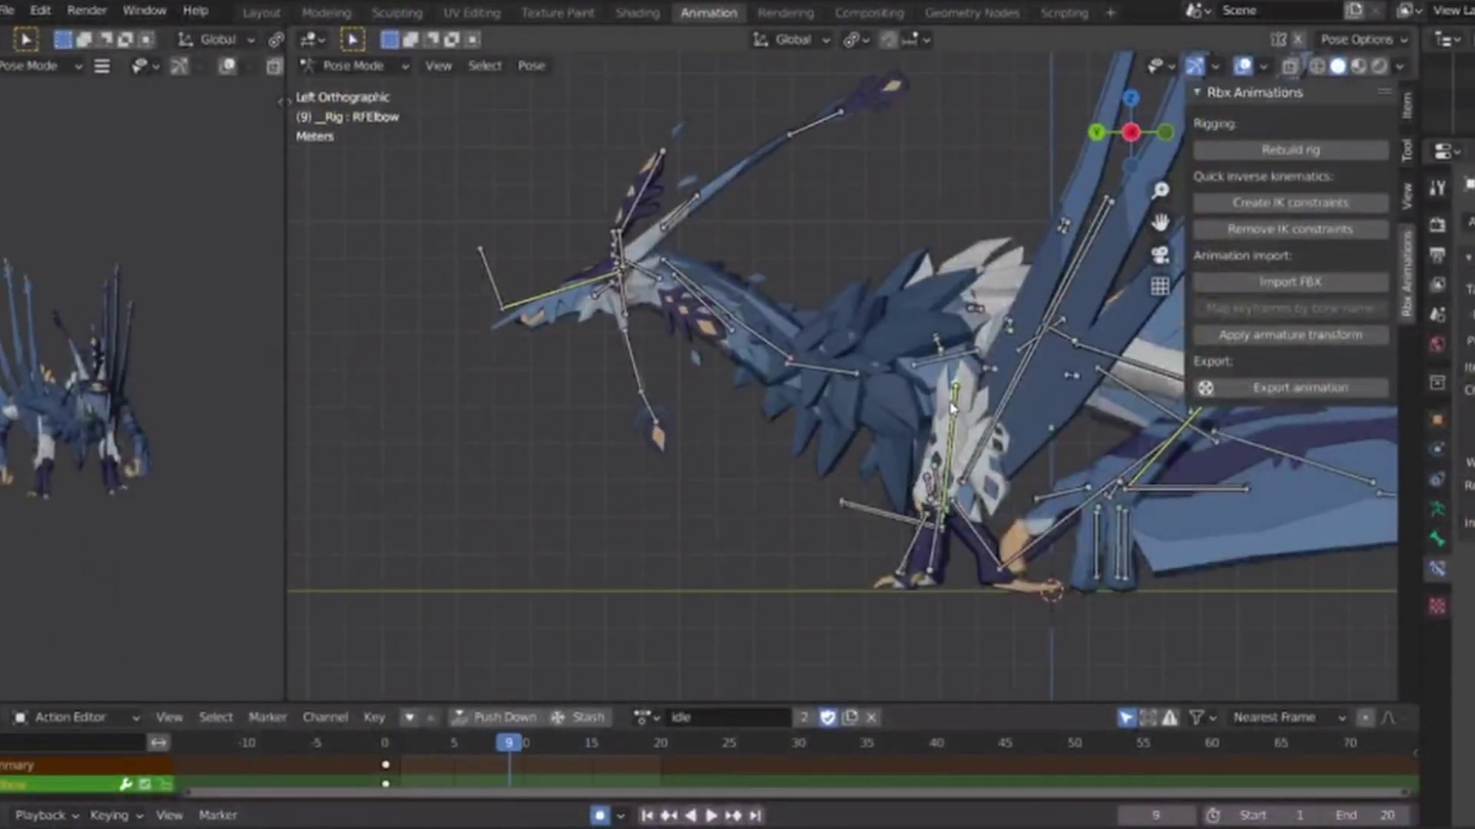
# Try rotating the right front elbow bone, play the idle action and return to frame 0.
pyautogui.press('r')
pyautogui.rightClick(916, 564)
pyautogui.press('space')
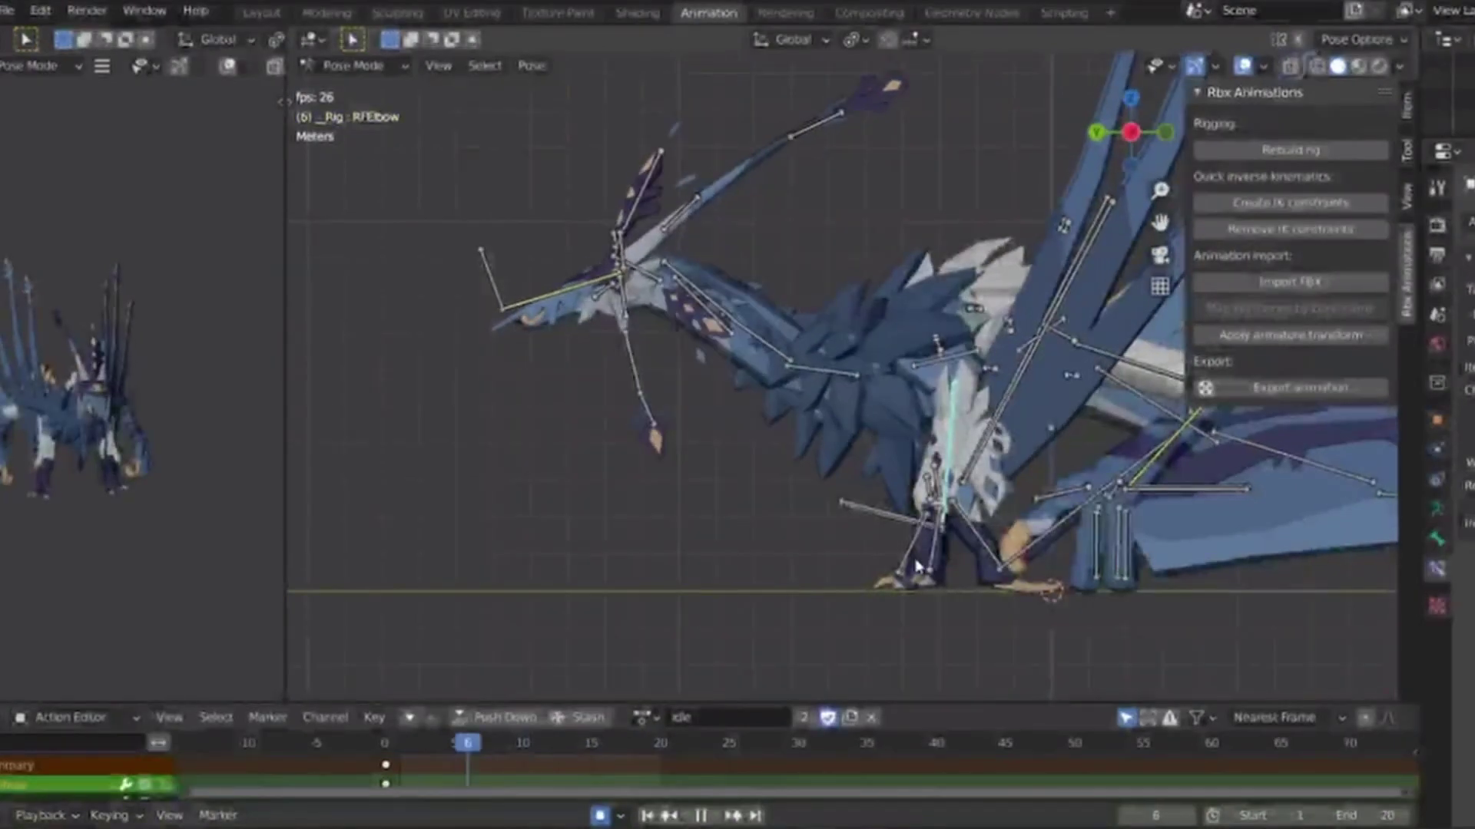
pyautogui.press('space')
pyautogui.click(384, 743)
# Examine the idle pose at frame 0 from the back, including both front legs and the raised wings.
pyautogui.scroll(-5, 1158, 527)
pyautogui.keyDown('shift'); pyautogui.moveTo(1102, 526); pyautogui.dragTo(981, 527, button='middle'); pyautogui.keyUp('shift')
pyautogui.press('ctrl+KP_1')
pyautogui.scroll(4, 1012, 229)
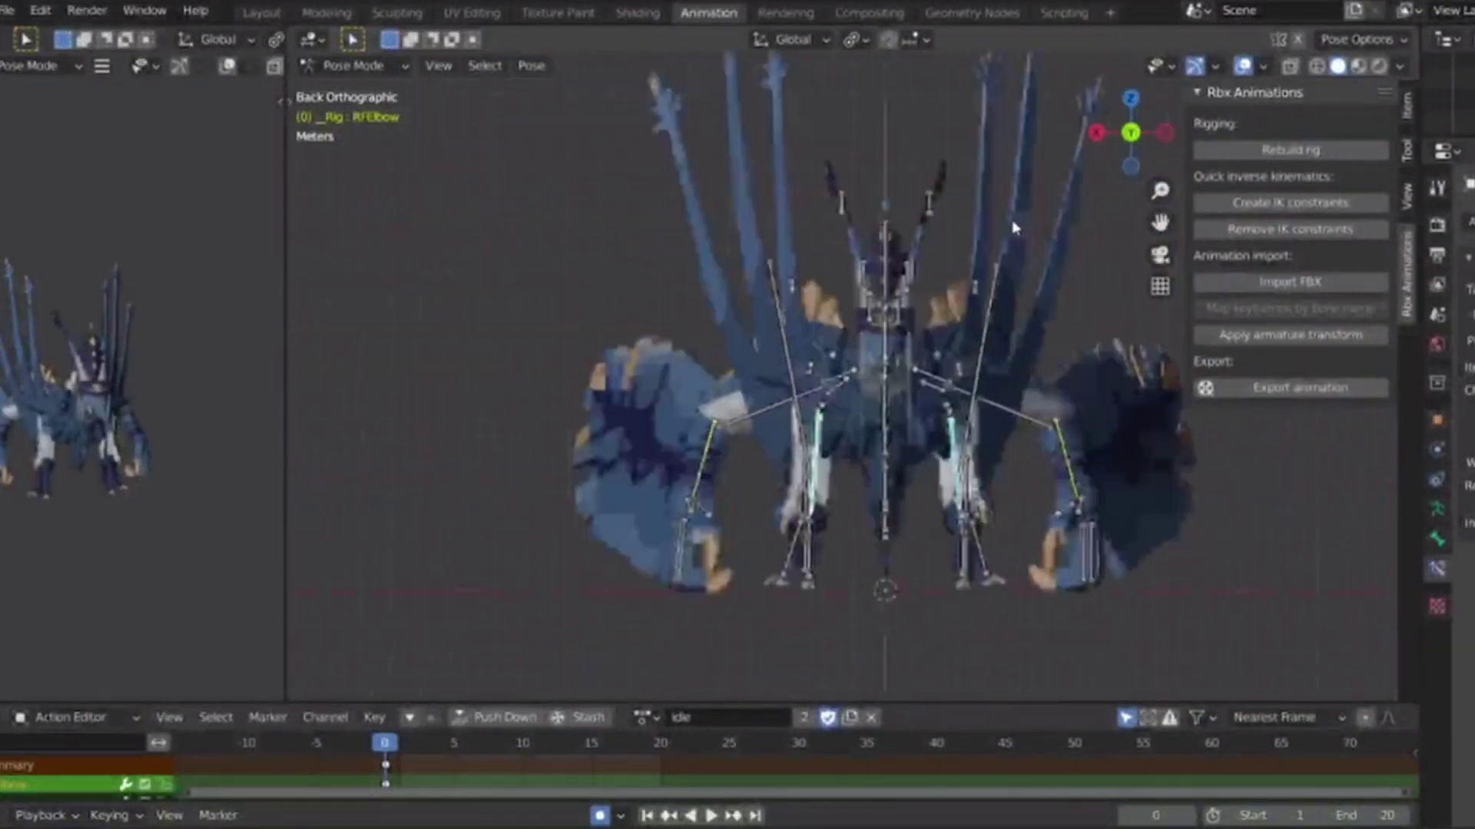
pyautogui.scroll(3, 1012, 228)
pyautogui.keyDown('shift'); pyautogui.moveTo(985, 229); pyautogui.dragTo(978, 405, button='middle'); pyautogui.keyUp('shift')
pyautogui.scroll(1, 1027, 336)
pyautogui.scroll(-3, 1027, 336)
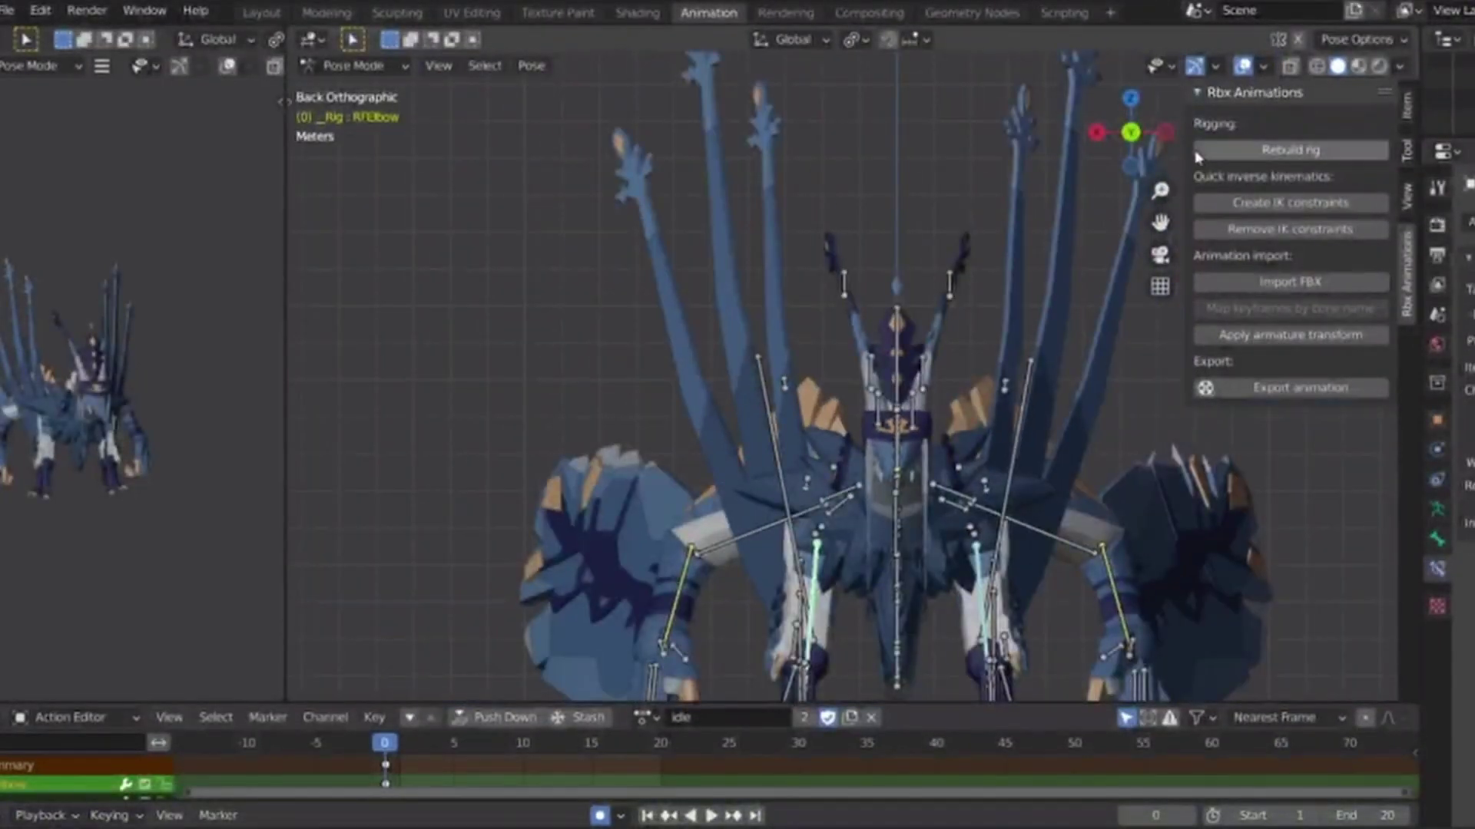
pyautogui.click(1162, 132)
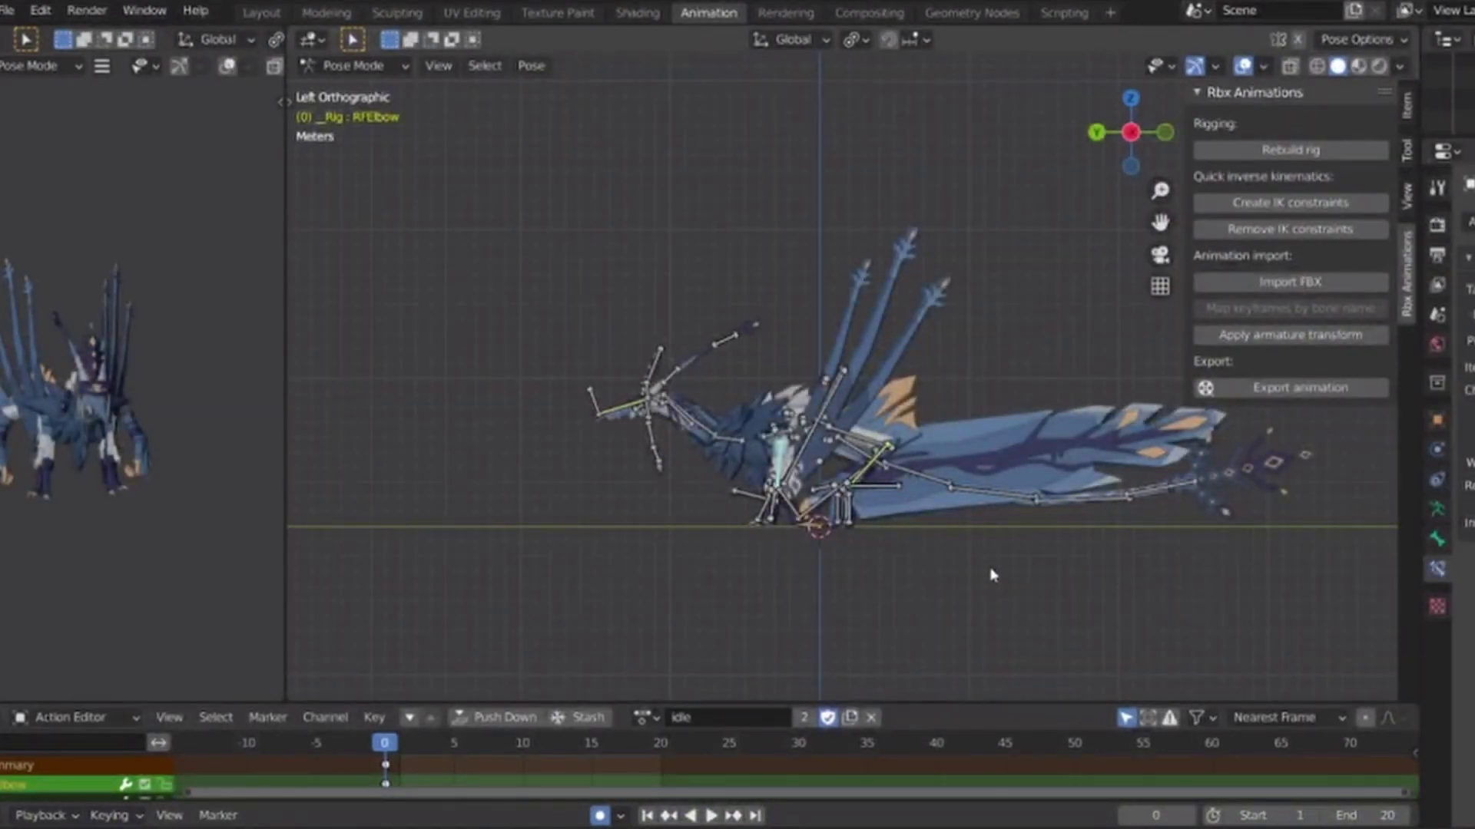
# Inspect the wings from the side, play the idle action and scrub back to frame 0.
pyautogui.scroll(6, 845, 384)
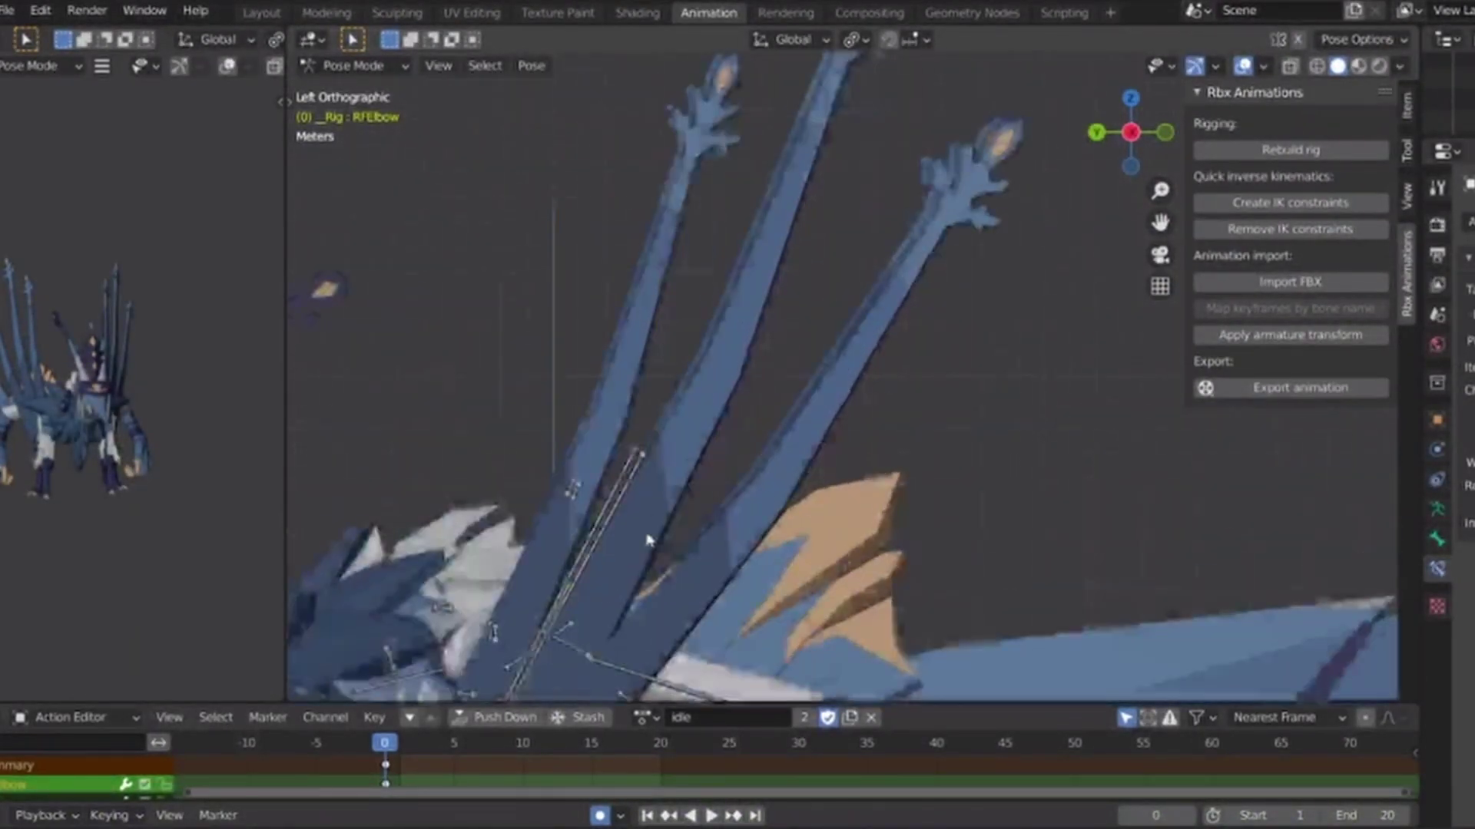
pyautogui.keyDown('shift'); pyautogui.moveTo(737, 510); pyautogui.dragTo(921, 300, button='middle'); pyautogui.keyUp('shift')
pyautogui.scroll(-2, 921, 300)
pyautogui.press('space')
pyautogui.press('space')
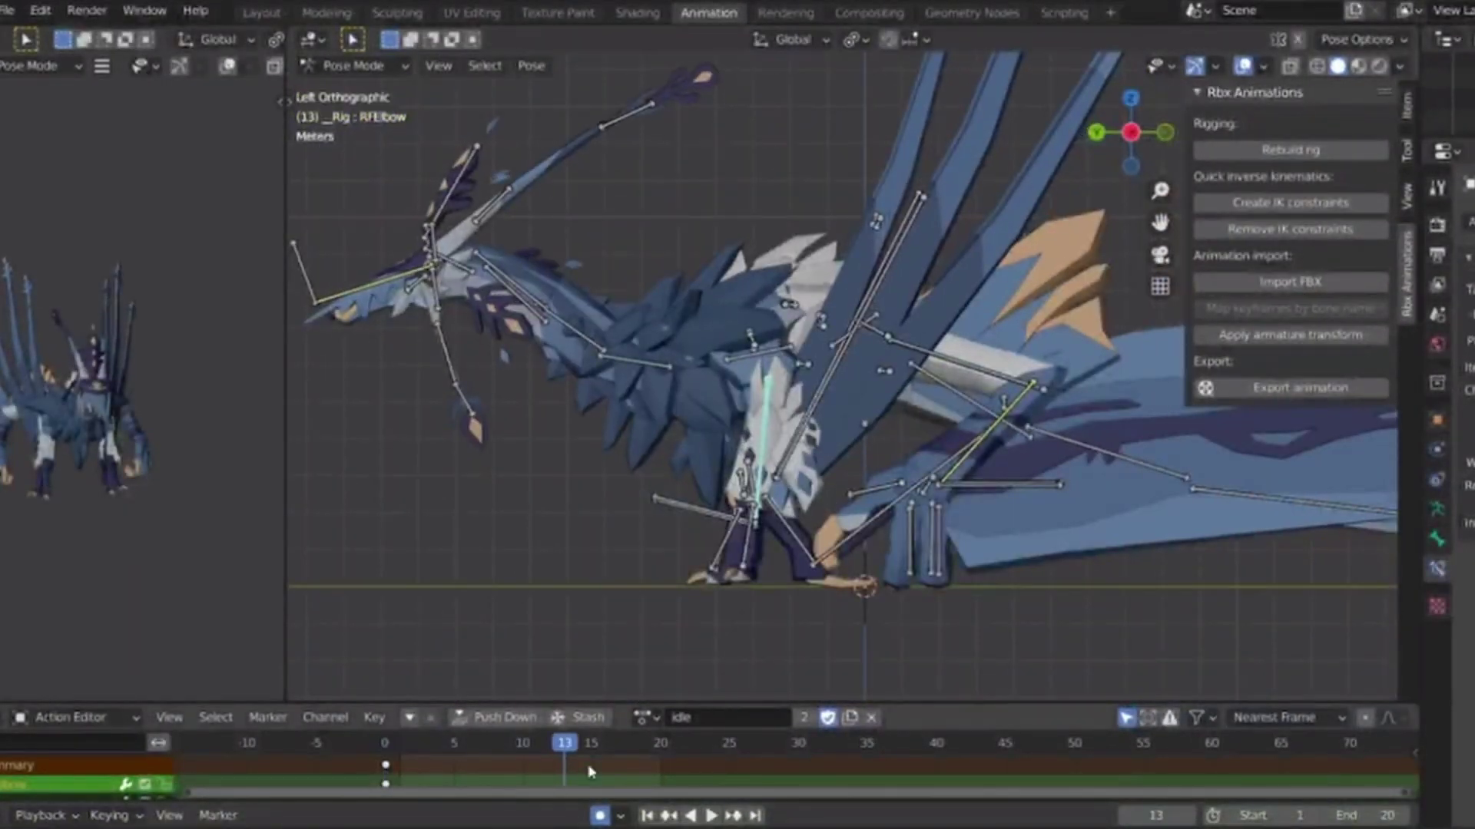
pyautogui.moveTo(590, 771); pyautogui.dragTo(385, 771)
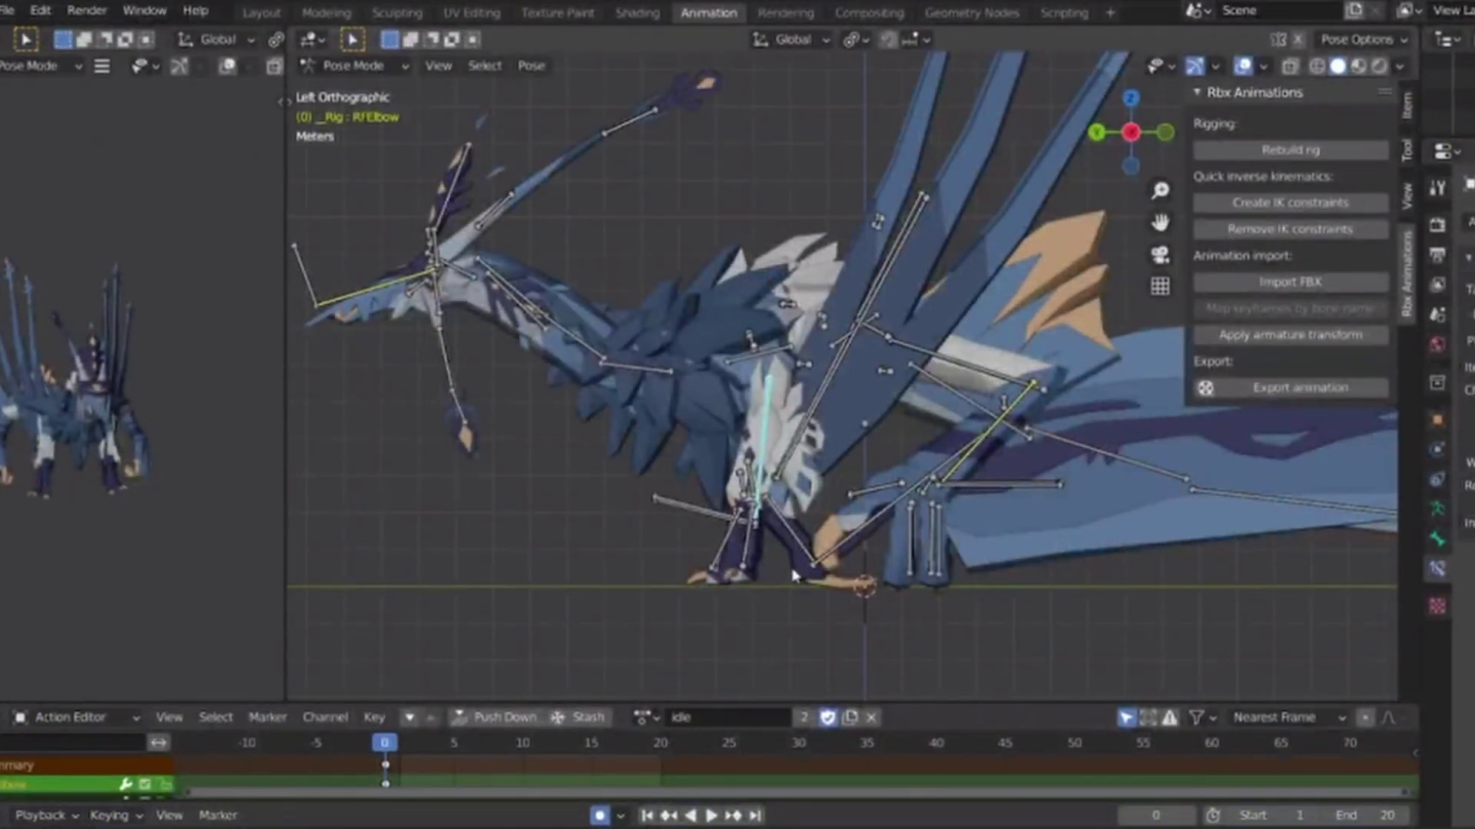
pyautogui.scroll(-5, 795, 576)
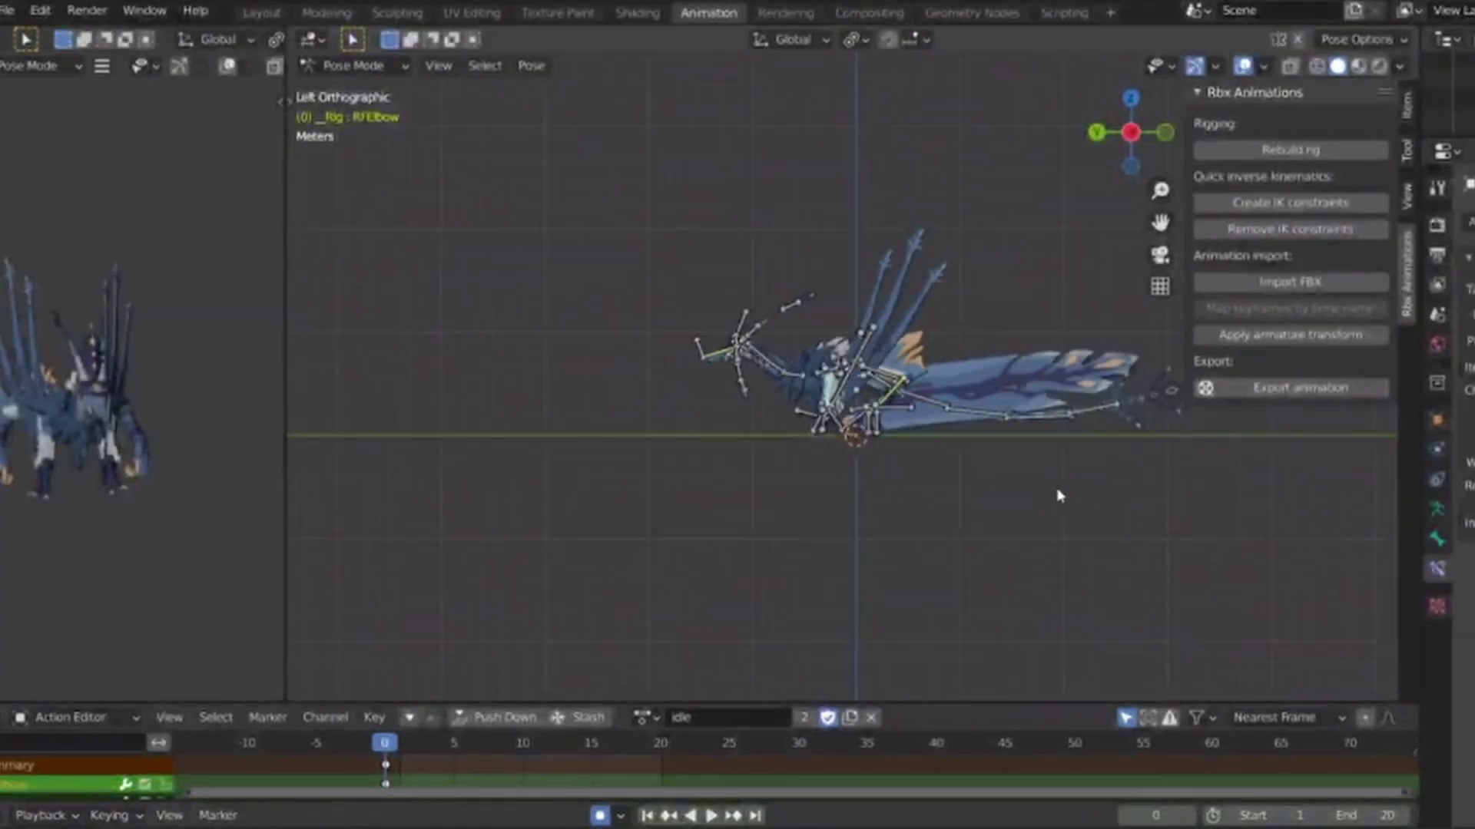
# Select the back hands' IK bones and move them slightly toward the tail along the Y axis at frame 0.
pyautogui.moveTo(1057, 494); pyautogui.dragTo(879, 537, button='middle')
pyautogui.click(1107, 137)
pyautogui.scroll(3, 994, 382)
pyautogui.moveTo(948, 418); pyautogui.dragTo(974, 468)
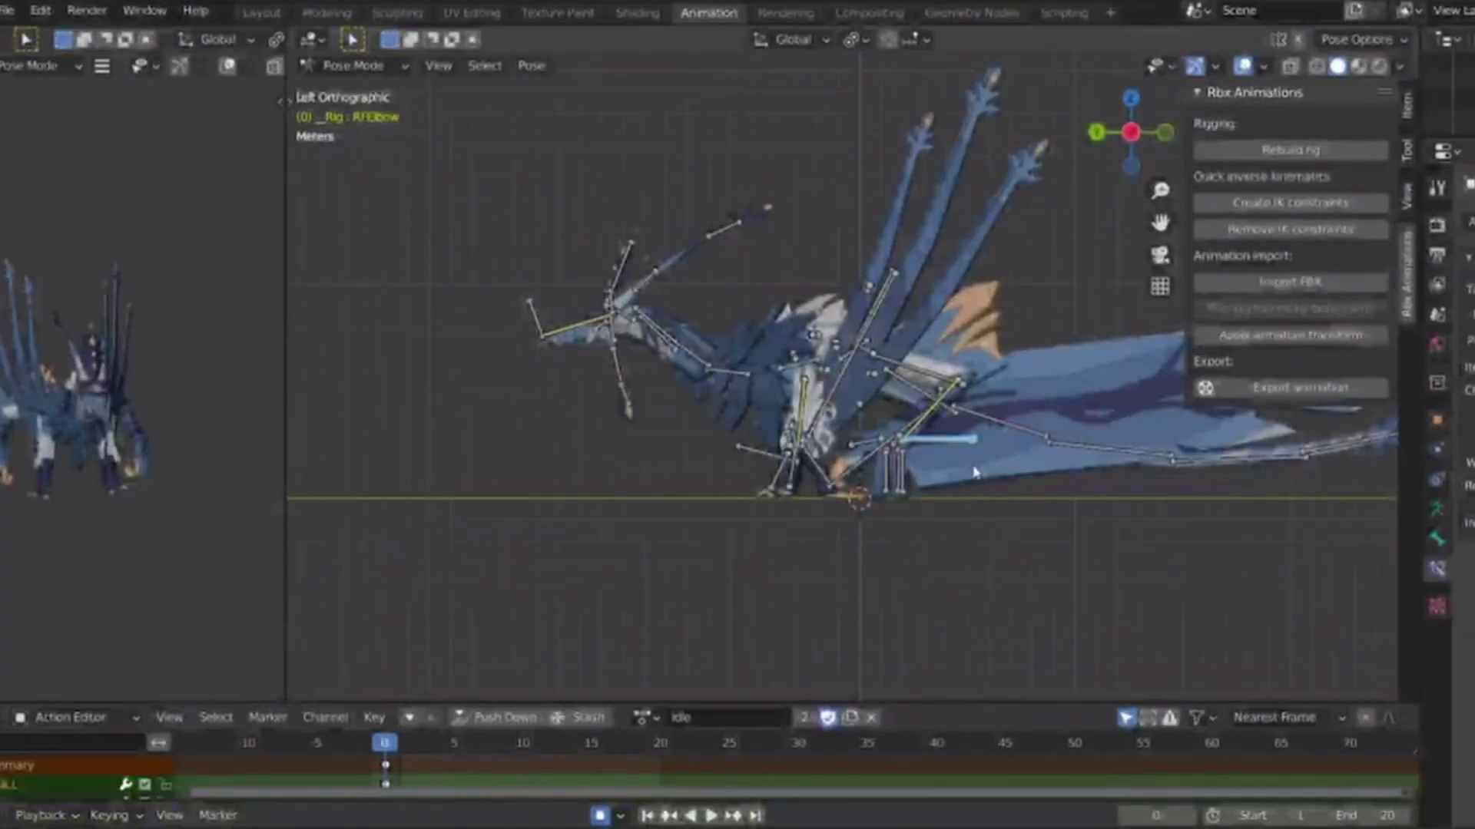
pyautogui.press('g')
pyautogui.press('y')
pyautogui.rightClick(1006, 460)
pyautogui.keyDown('shift'); pyautogui.moveTo(1004, 485); pyautogui.dragTo(944, 480, button='middle'); pyautogui.keyUp('shift')
pyautogui.scroll(-1, 961, 497)
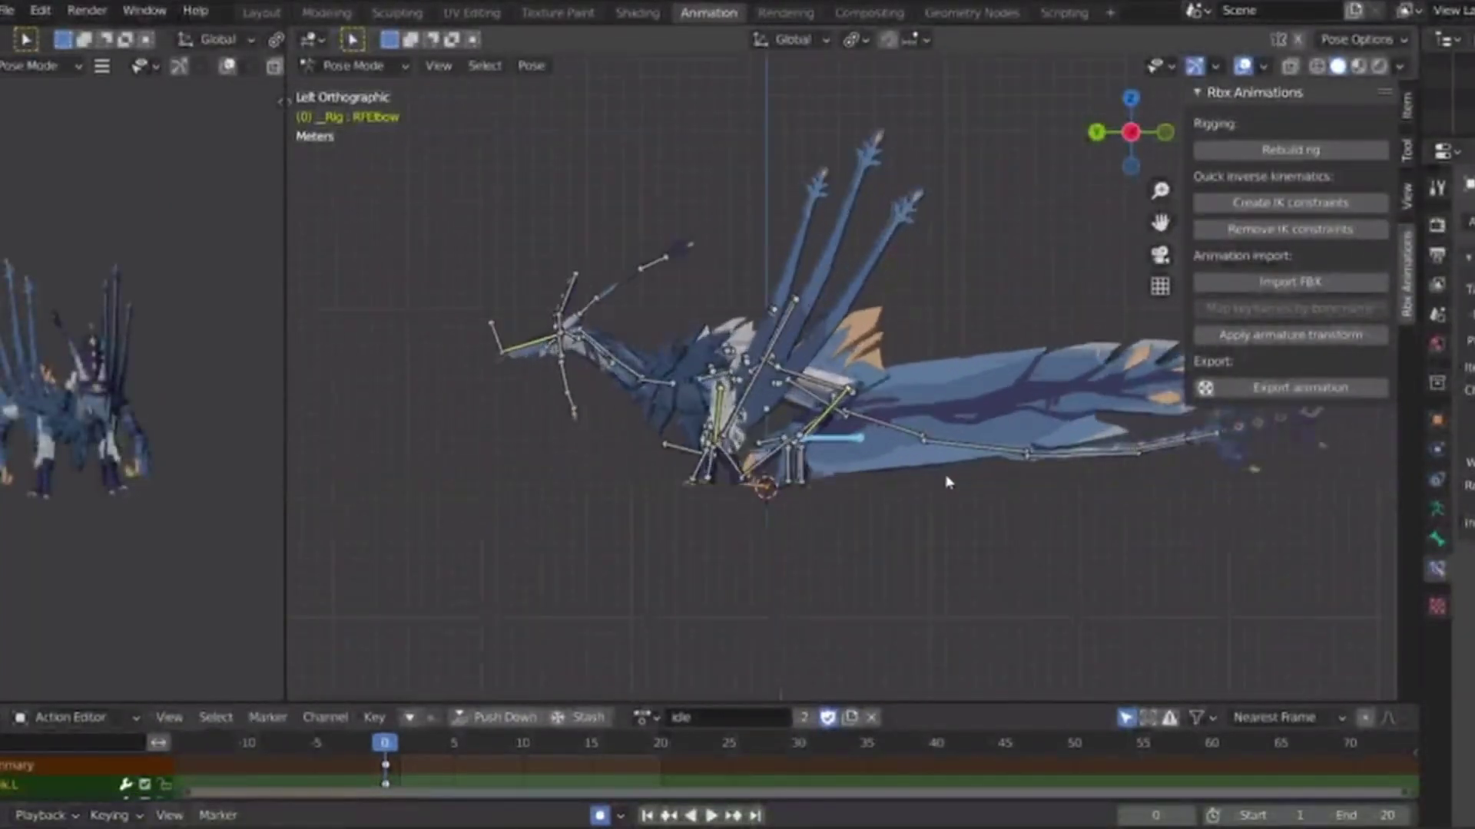
pyautogui.press('g')
pyautogui.press('y')
pyautogui.click(958, 477)
# Play the idle action with the repositioned back hands and view the pose from the back.
pyautogui.press('space')
pyautogui.scroll(4, 886, 540)
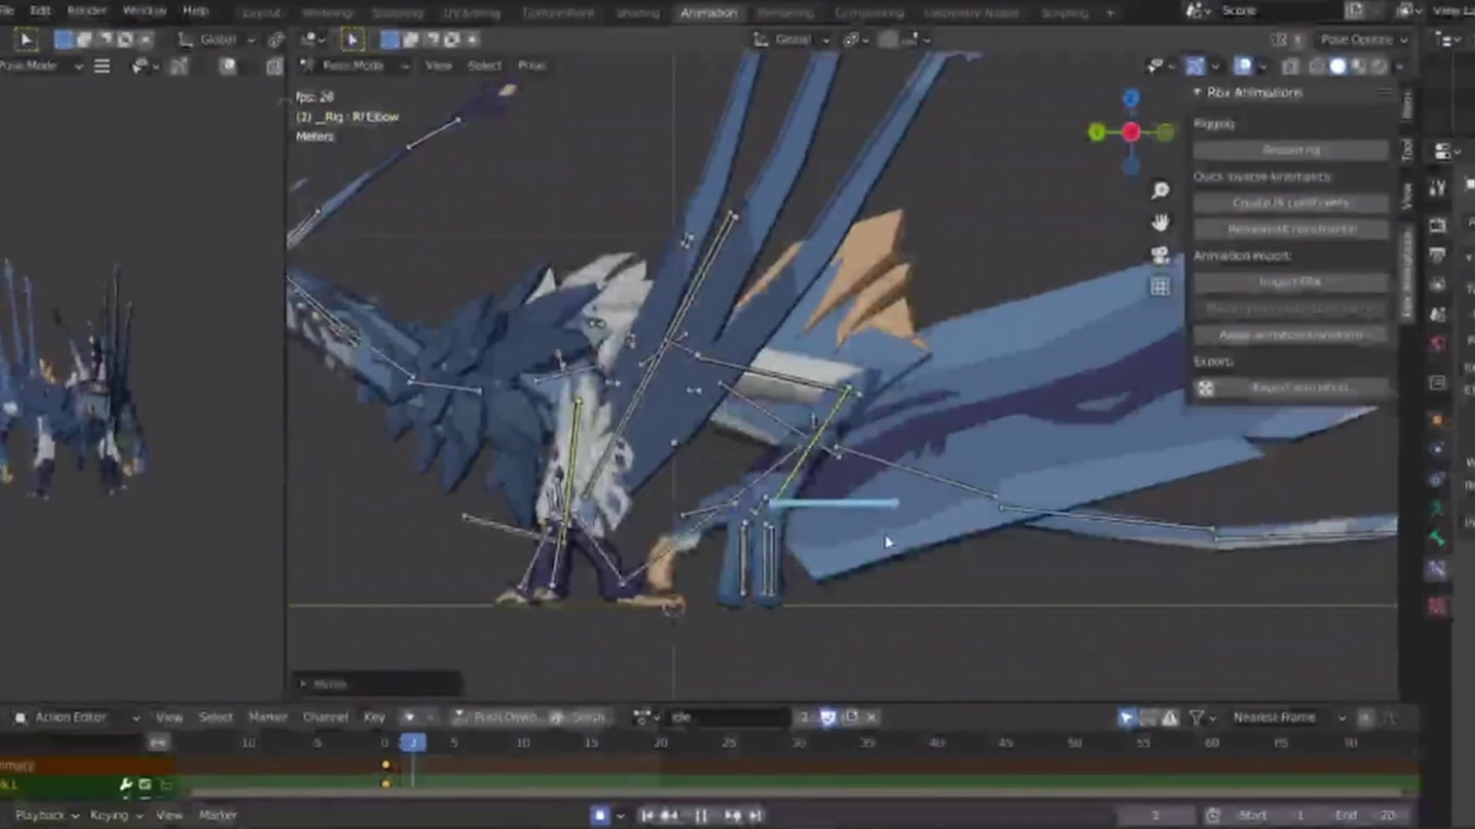
pyautogui.scroll(-5, 885, 540)
pyautogui.press('space')
pyautogui.moveTo(866, 544); pyautogui.dragTo(1026, 561, button='middle')
pyautogui.click(1115, 146)
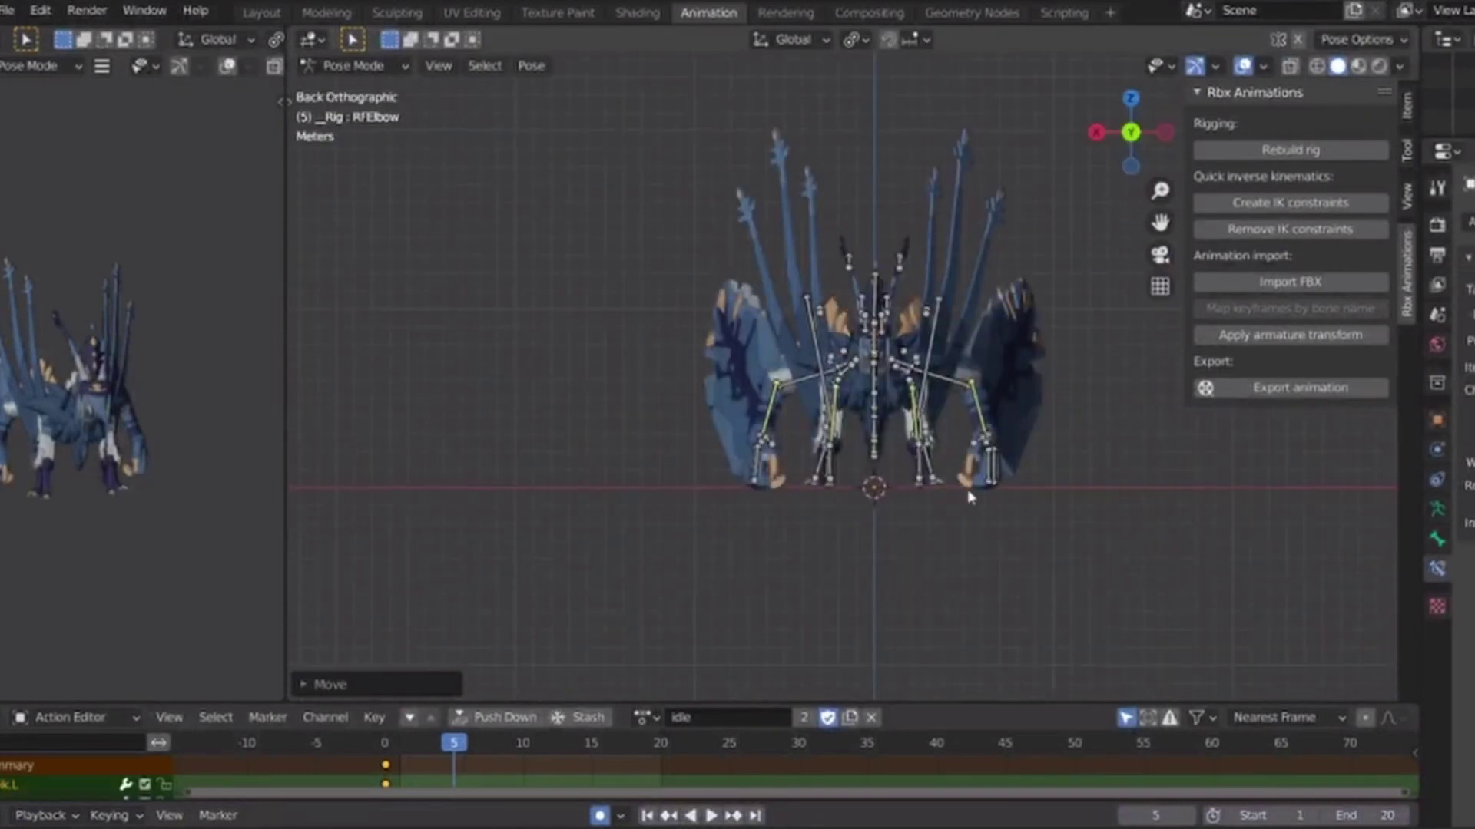
pyautogui.press('g')
pyautogui.press('x')
pyautogui.rightClick(997, 544)
# Play the idle action and check the back hand placement from the side.
pyautogui.press('space')
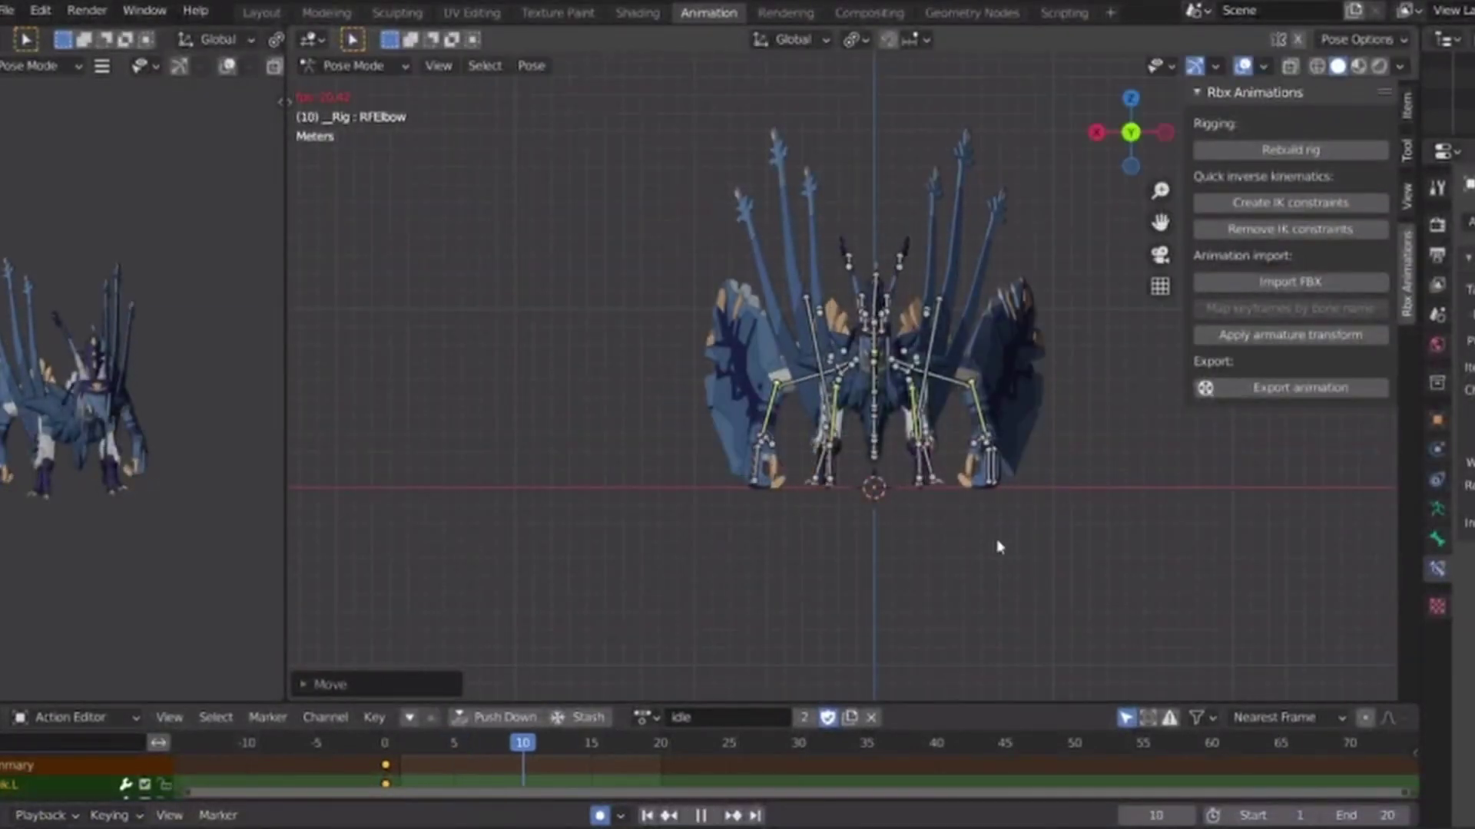
pyautogui.click(1164, 132)
pyautogui.press('Escape')
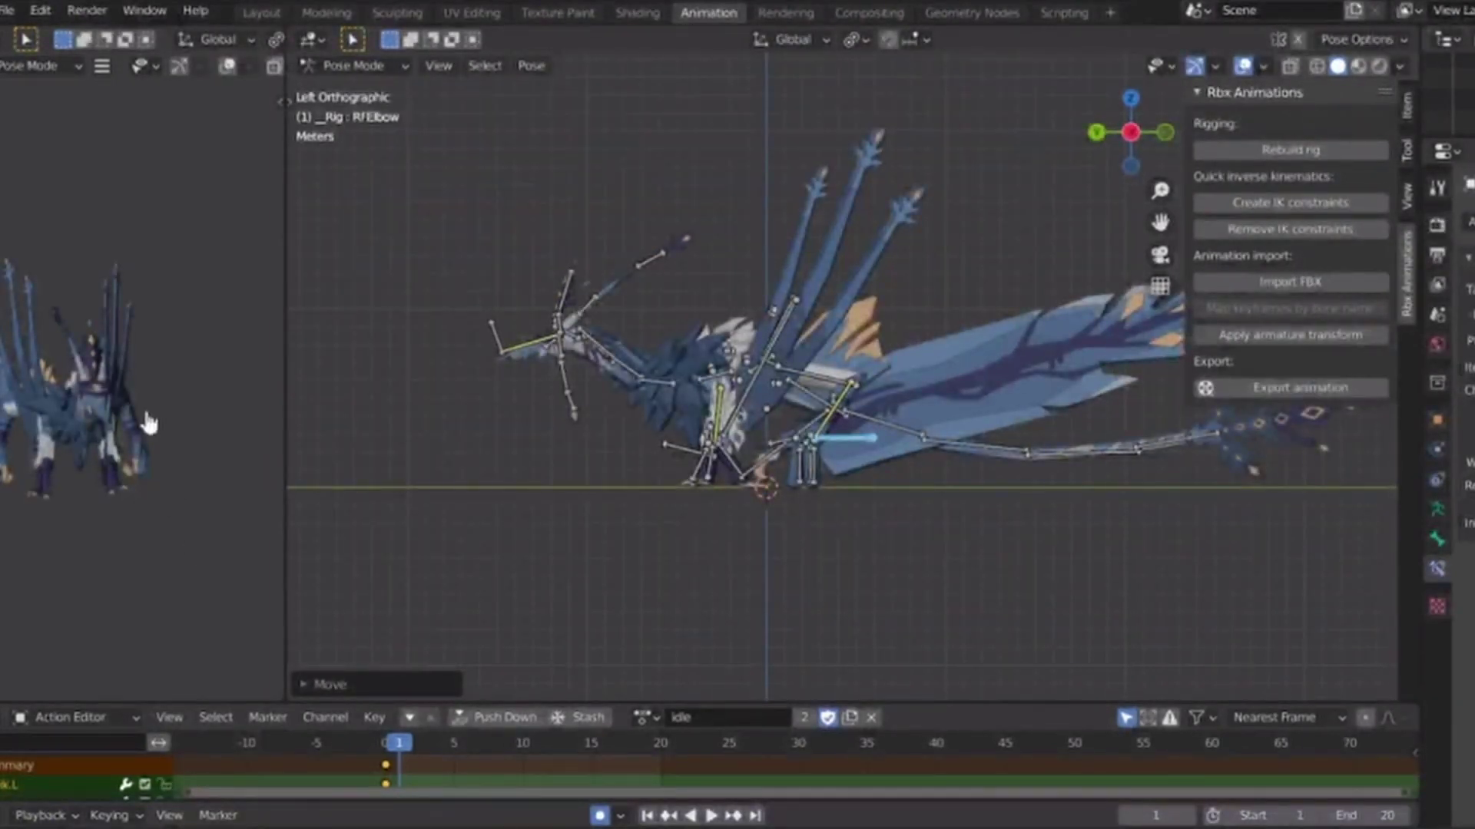
pyautogui.scroll(2, 760, 562)
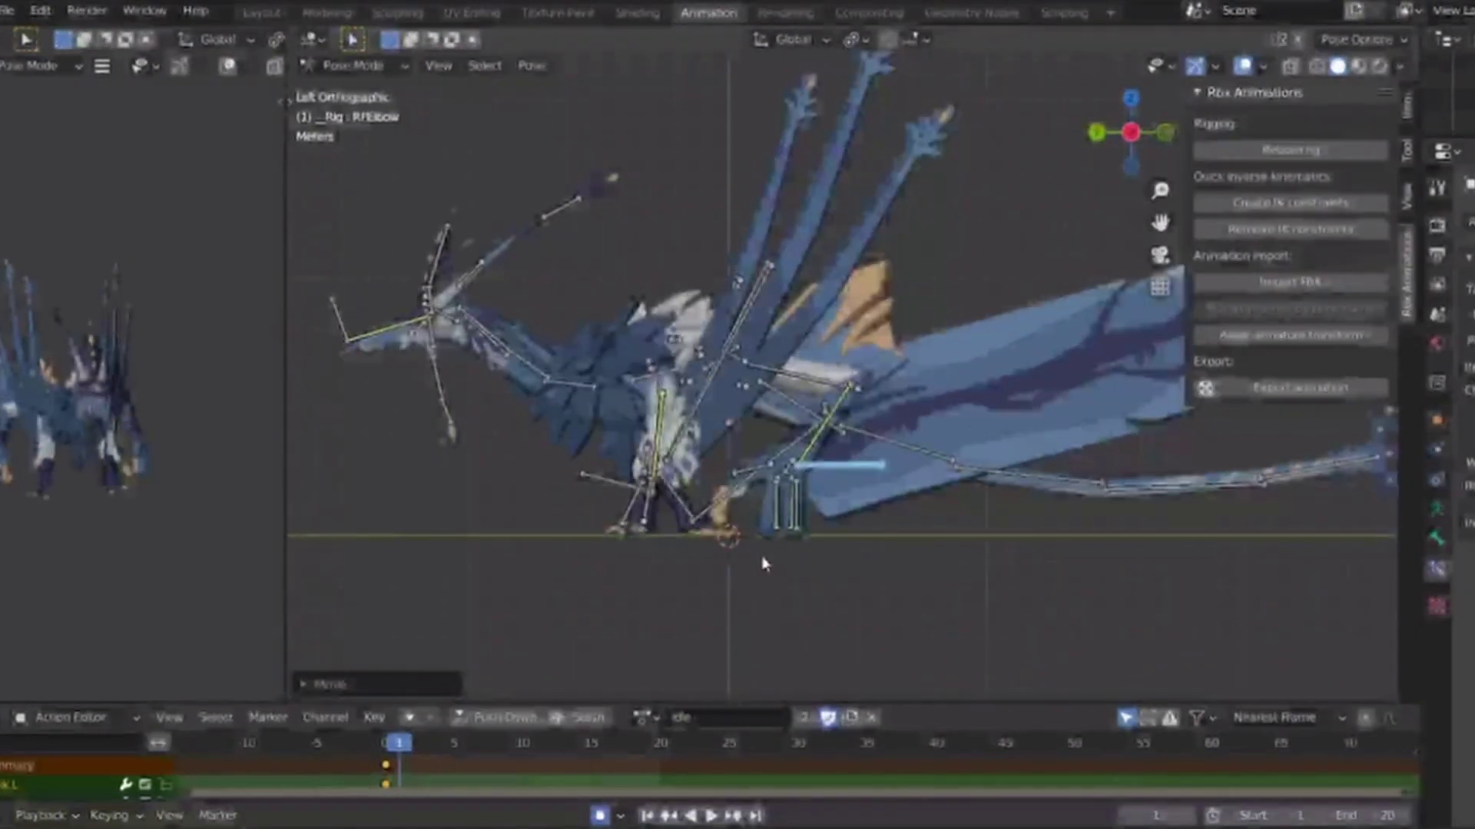
# Duplicate the idle action and name the copy "eat".
pyautogui.click(644, 717)
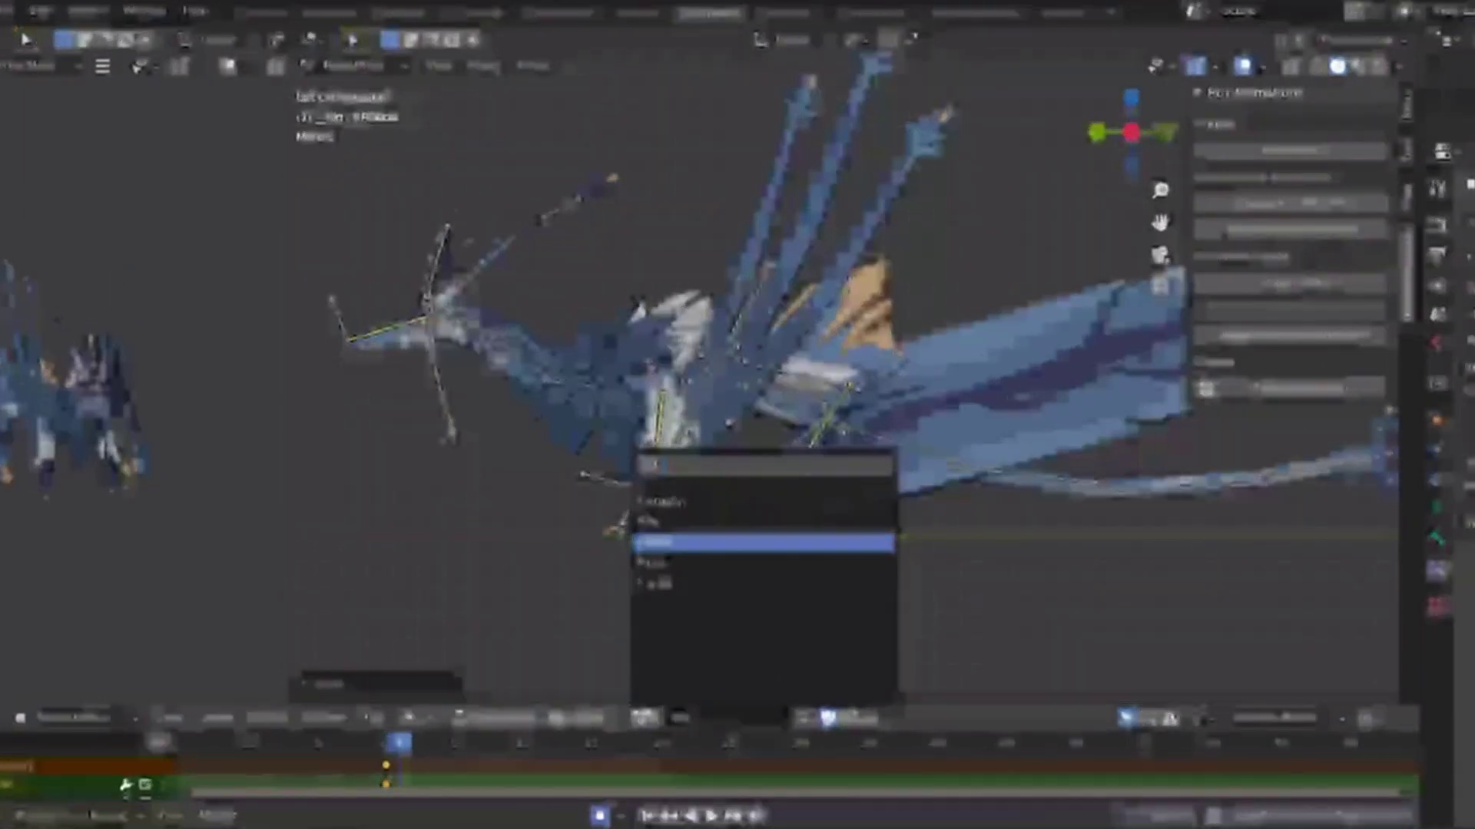
pyautogui.press('Up')
pyautogui.press('Up')
pyautogui.press('Up')
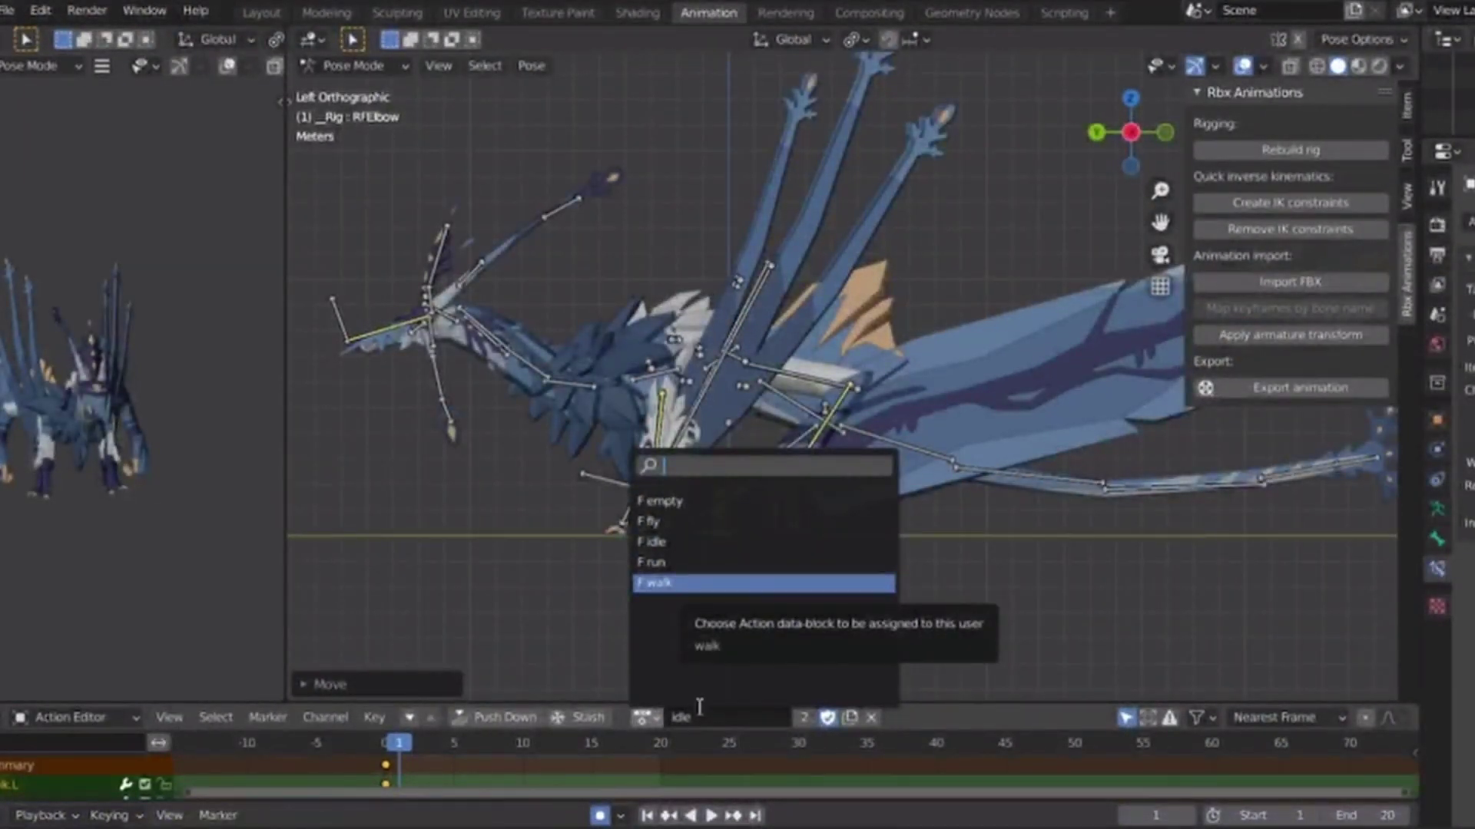
pyautogui.press('Return')
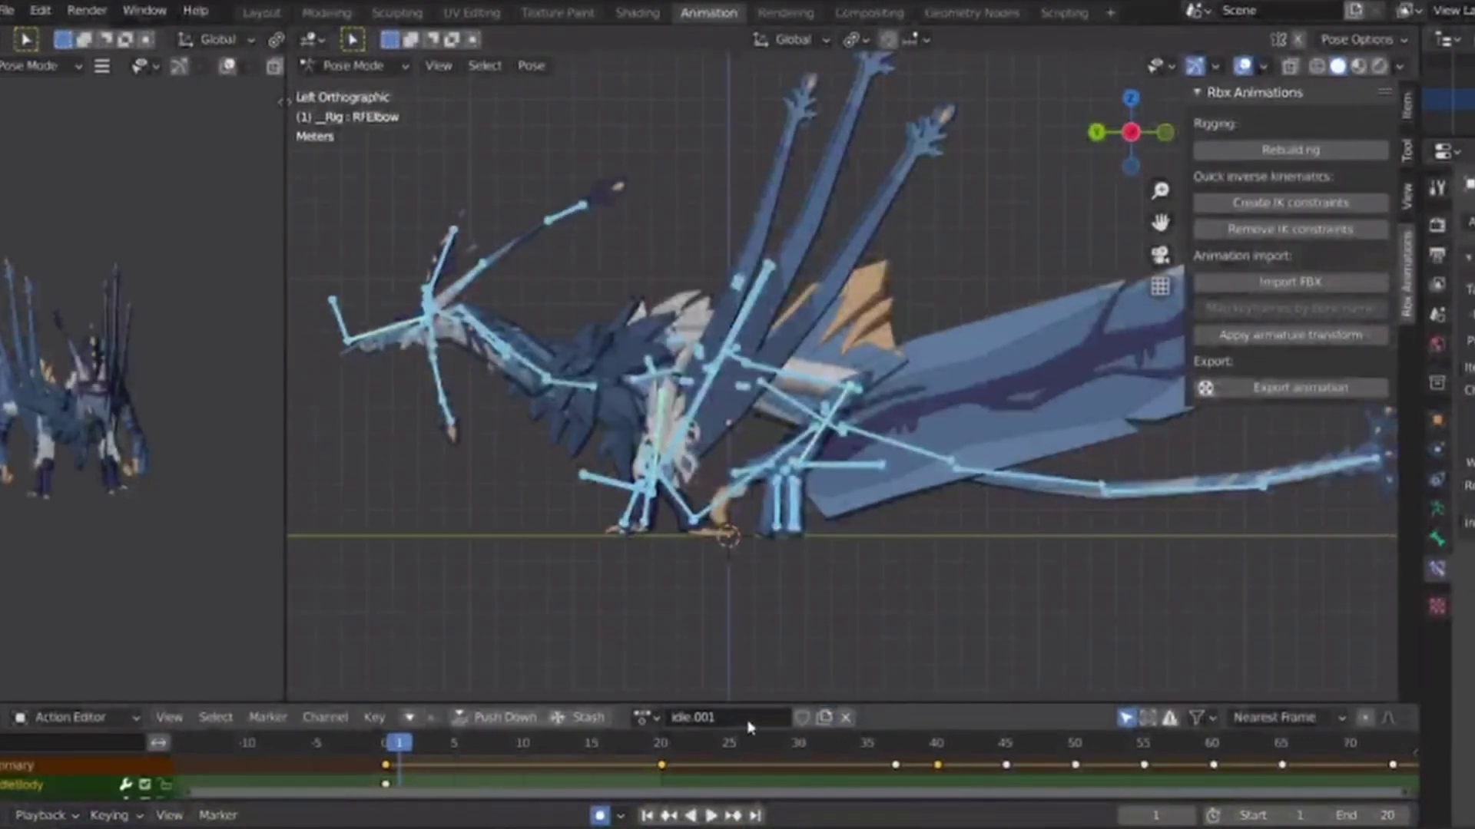
pyautogui.write('eat')
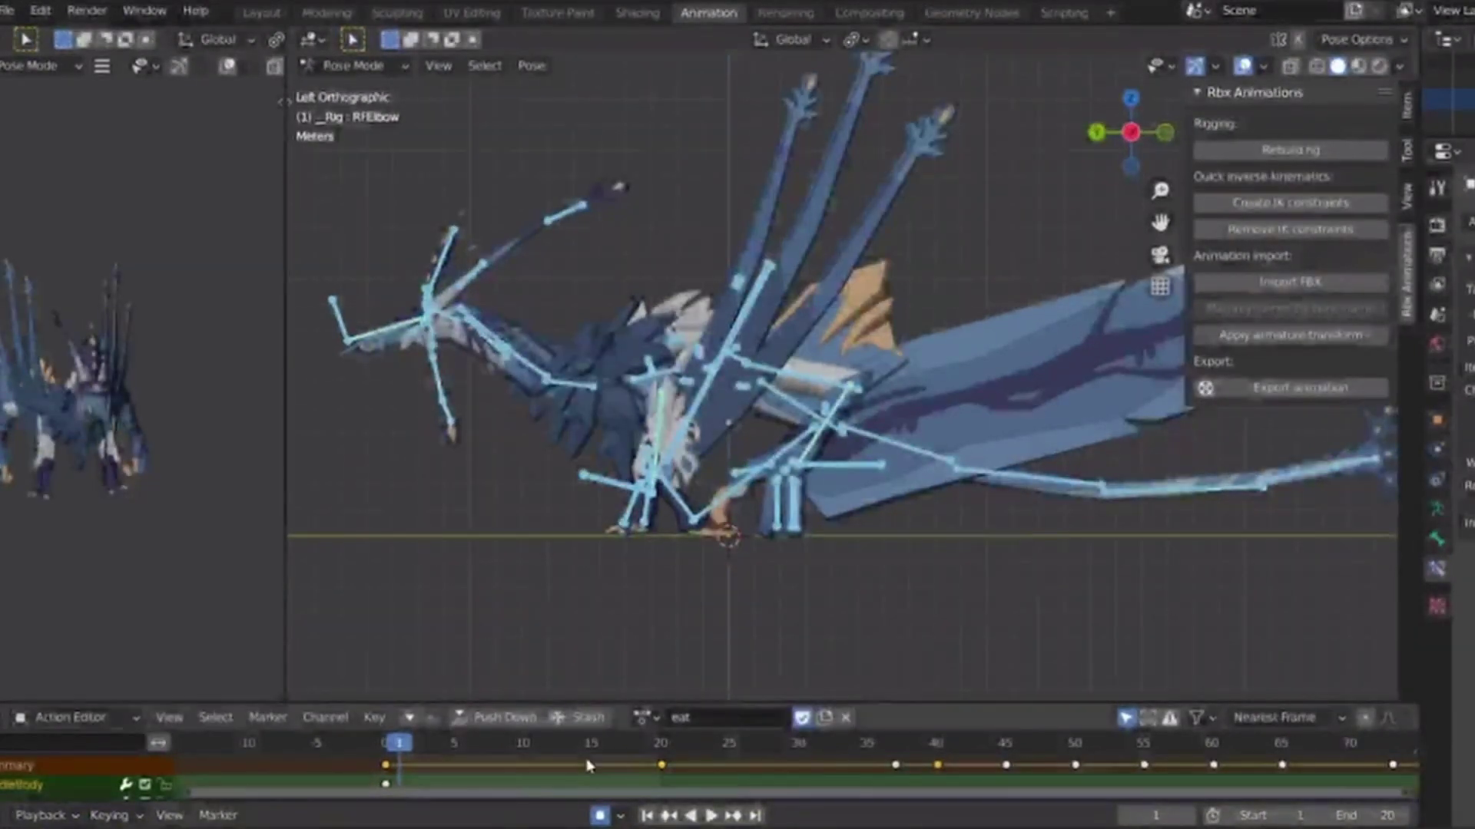
# Delete all keyframes after frame 0 from the eat action and return to frame 0.
pyautogui.scroll(-3, 1291, 783)
pyautogui.moveTo(1309, 782); pyautogui.dragTo(915, 812)
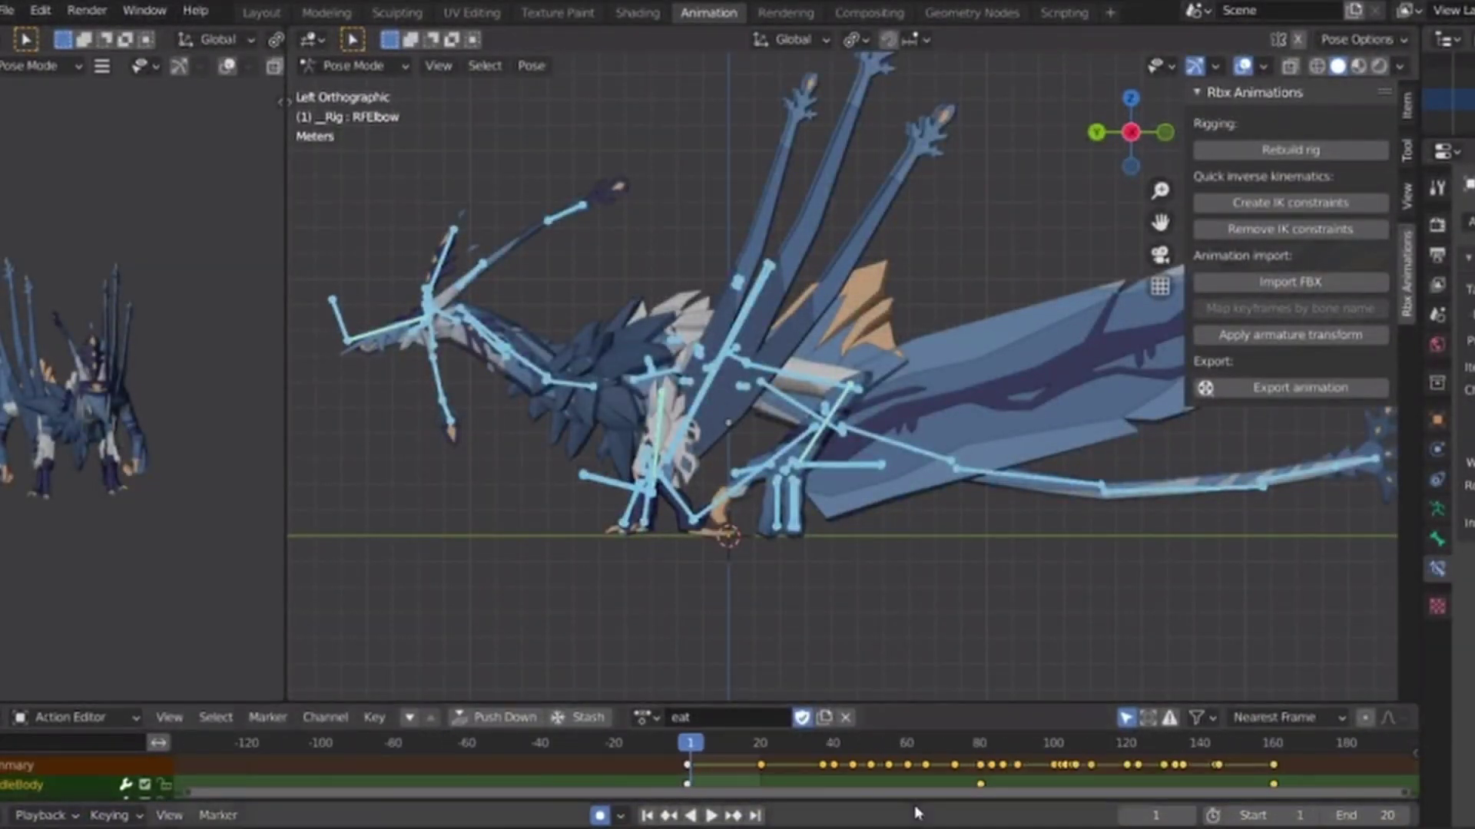
pyautogui.press('x')
pyautogui.click(914, 783)
pyautogui.moveTo(596, 754); pyautogui.dragTo(565, 755)
pyautogui.press('space')
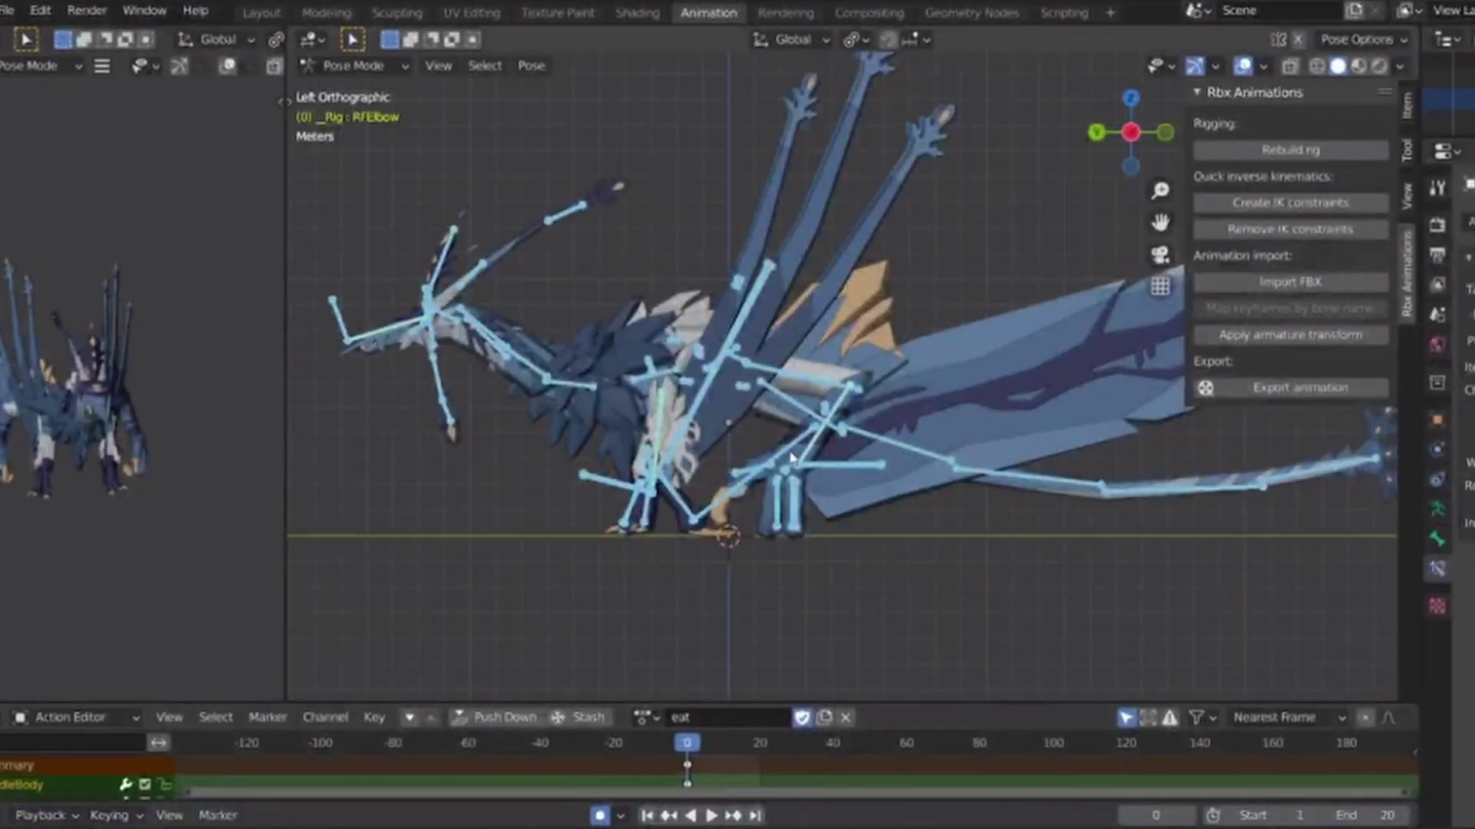
# Widen the side viewport, select the head's IK bone and try lowering the head.
pyautogui.scroll(2, 852, 537)
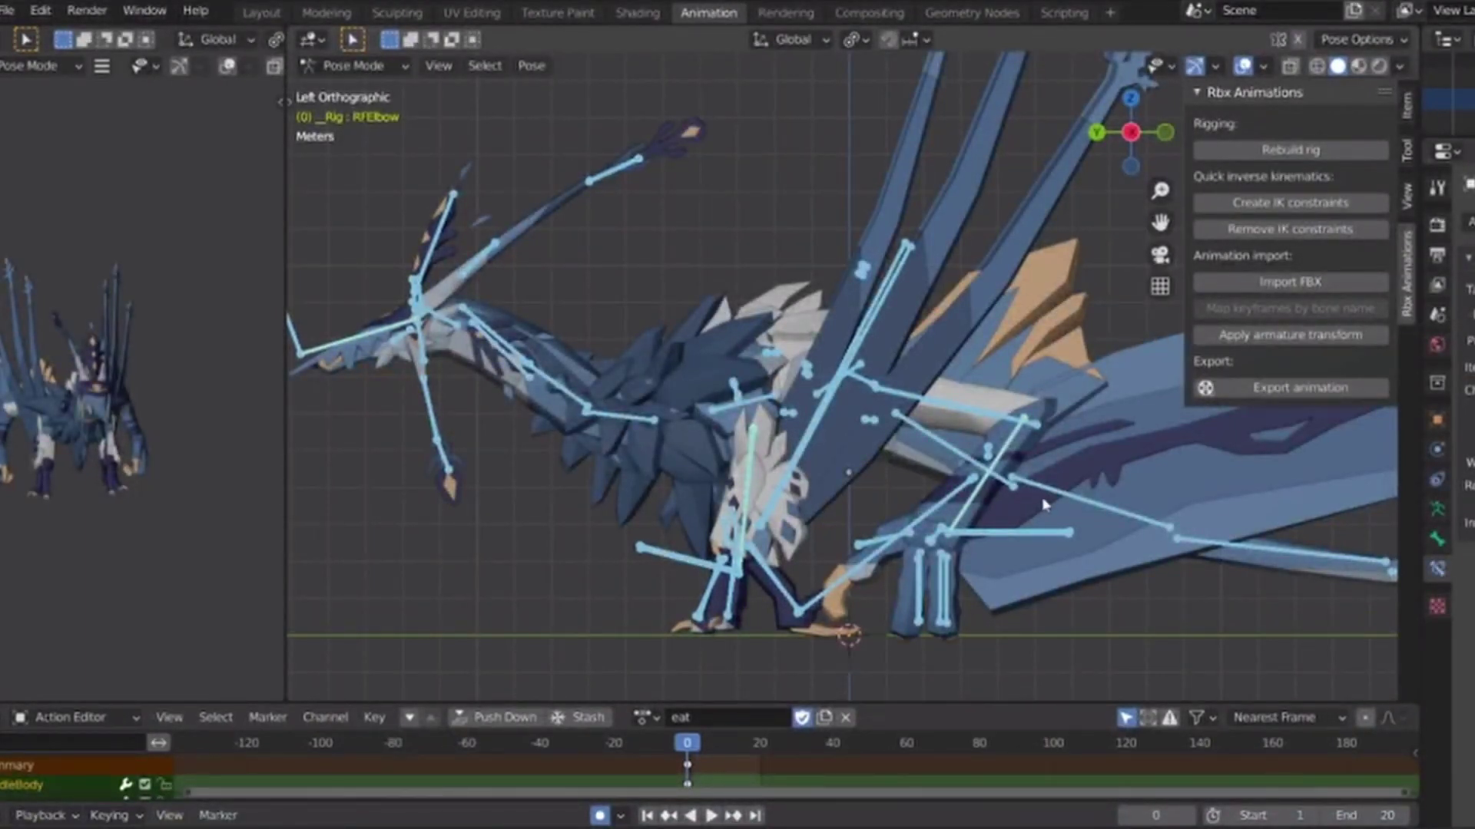
pyautogui.moveTo(287, 313); pyautogui.dragTo(253, 330)
pyautogui.click(263, 336)
pyautogui.press('g')
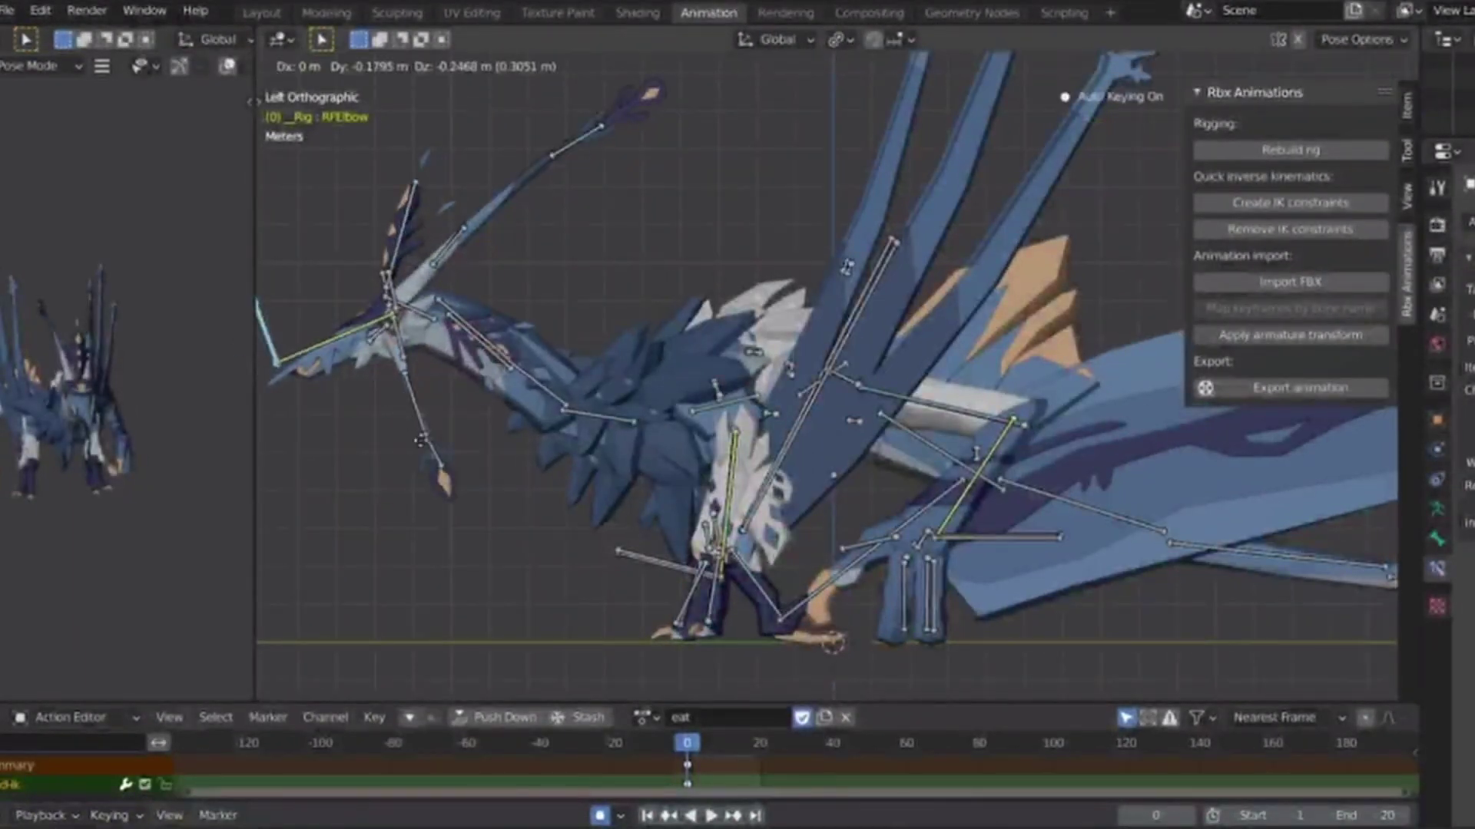
pyautogui.rightClick(422, 516)
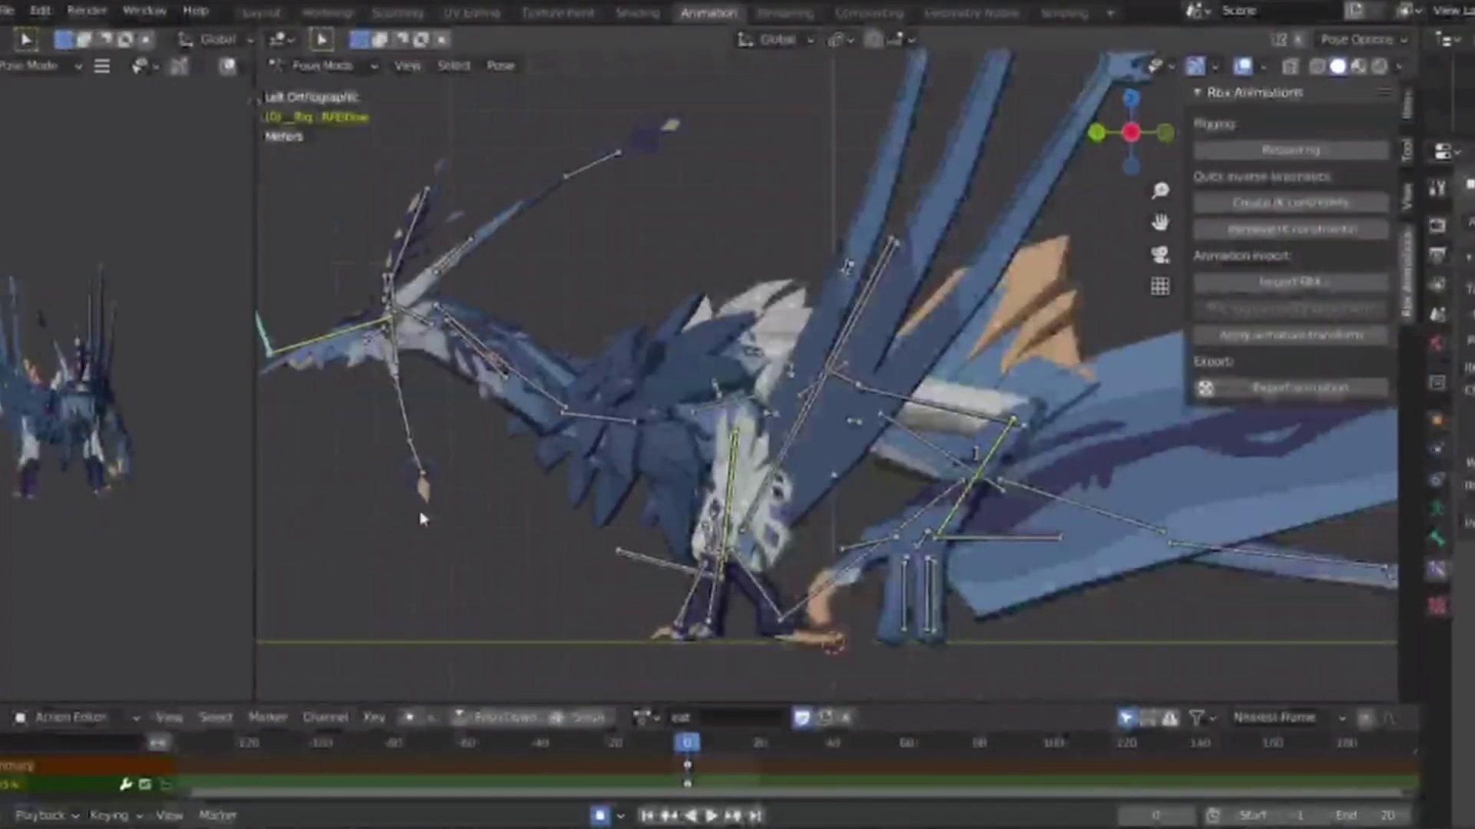
# Set the scene's end frame to 60 and play the eat action through to frame 60.
pyautogui.keyDown('shift'); pyautogui.moveTo(421, 517); pyautogui.dragTo(716, 495, button='middle'); pyautogui.keyUp('shift')
pyautogui.scroll(1, 786, 616)
pyautogui.press('space')
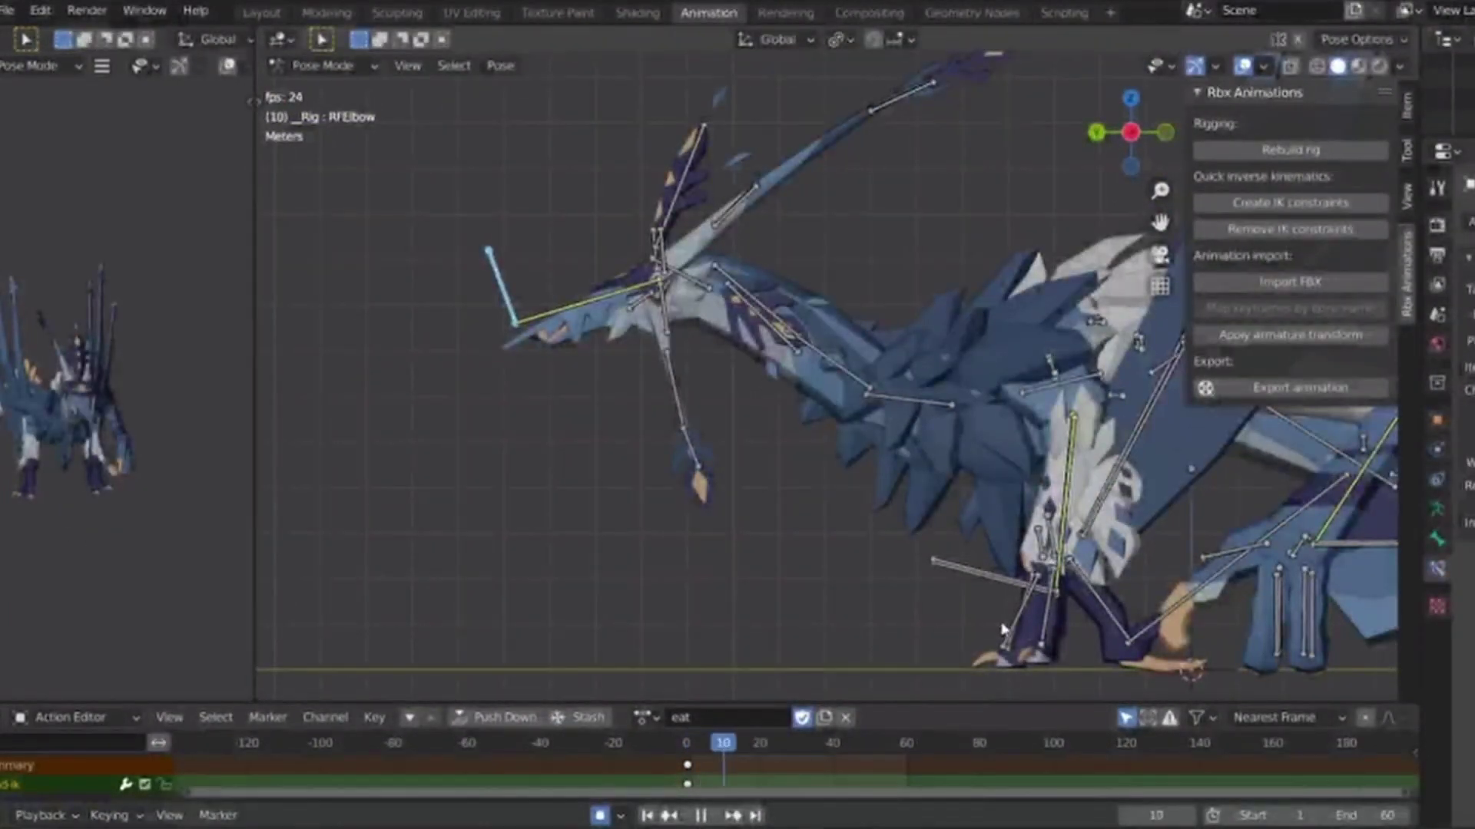
pyautogui.press('space')
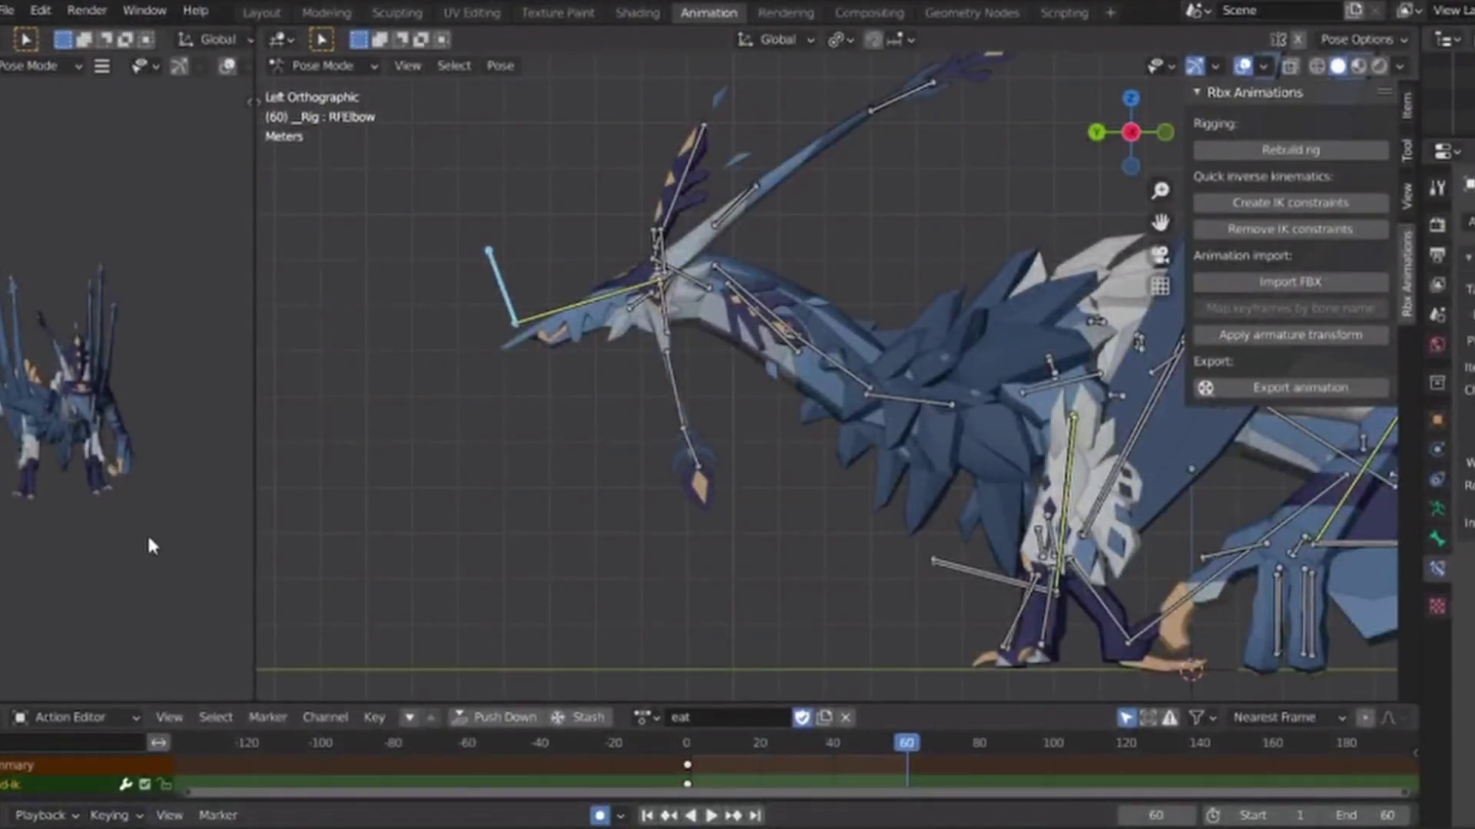
# Reposition the head's IK bone at frame 0 and key it lowered toward the ground at frame 20.
pyautogui.click(687, 742)
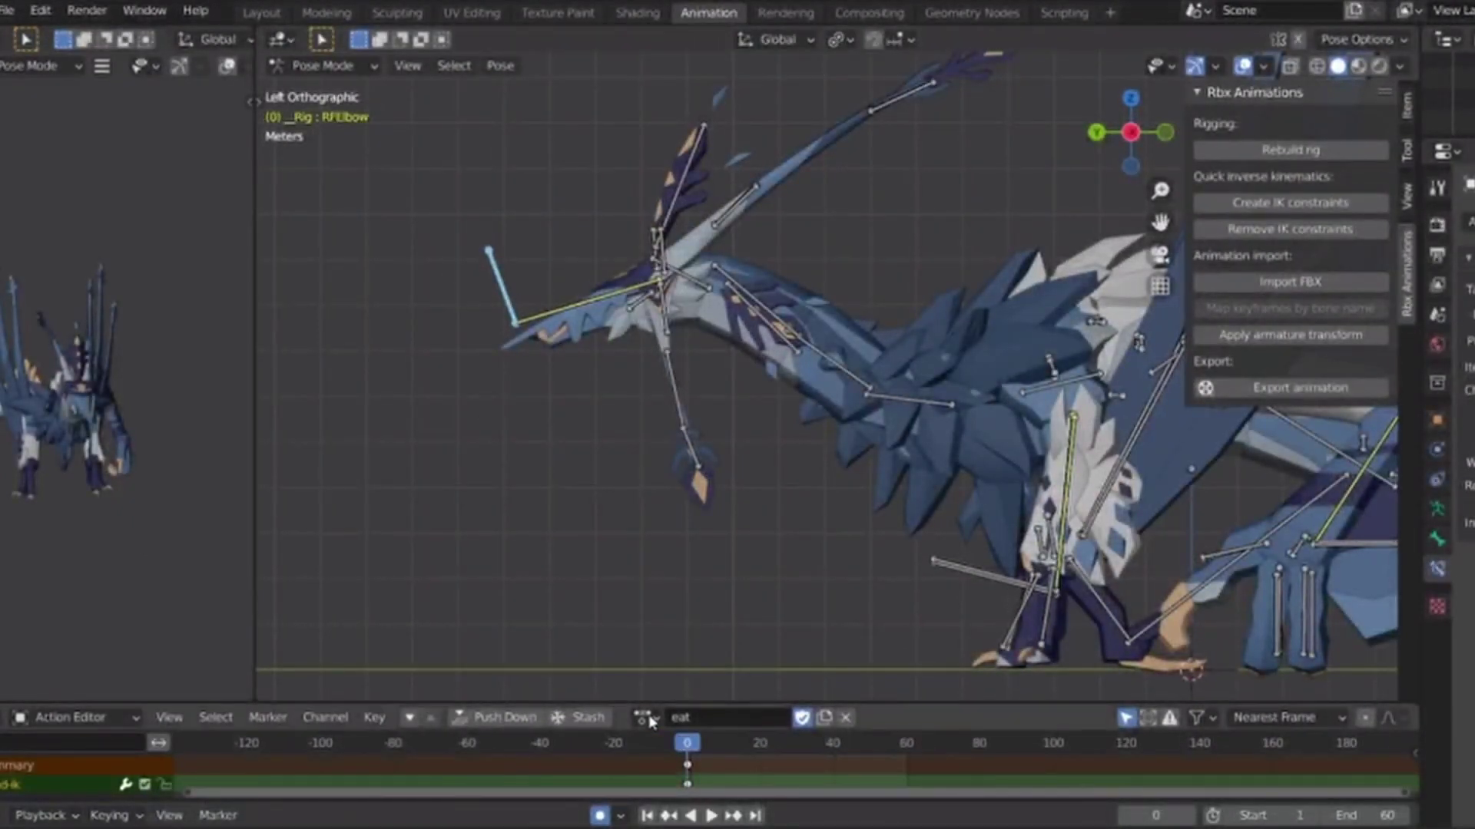
pyautogui.press('g')
pyautogui.press('space')
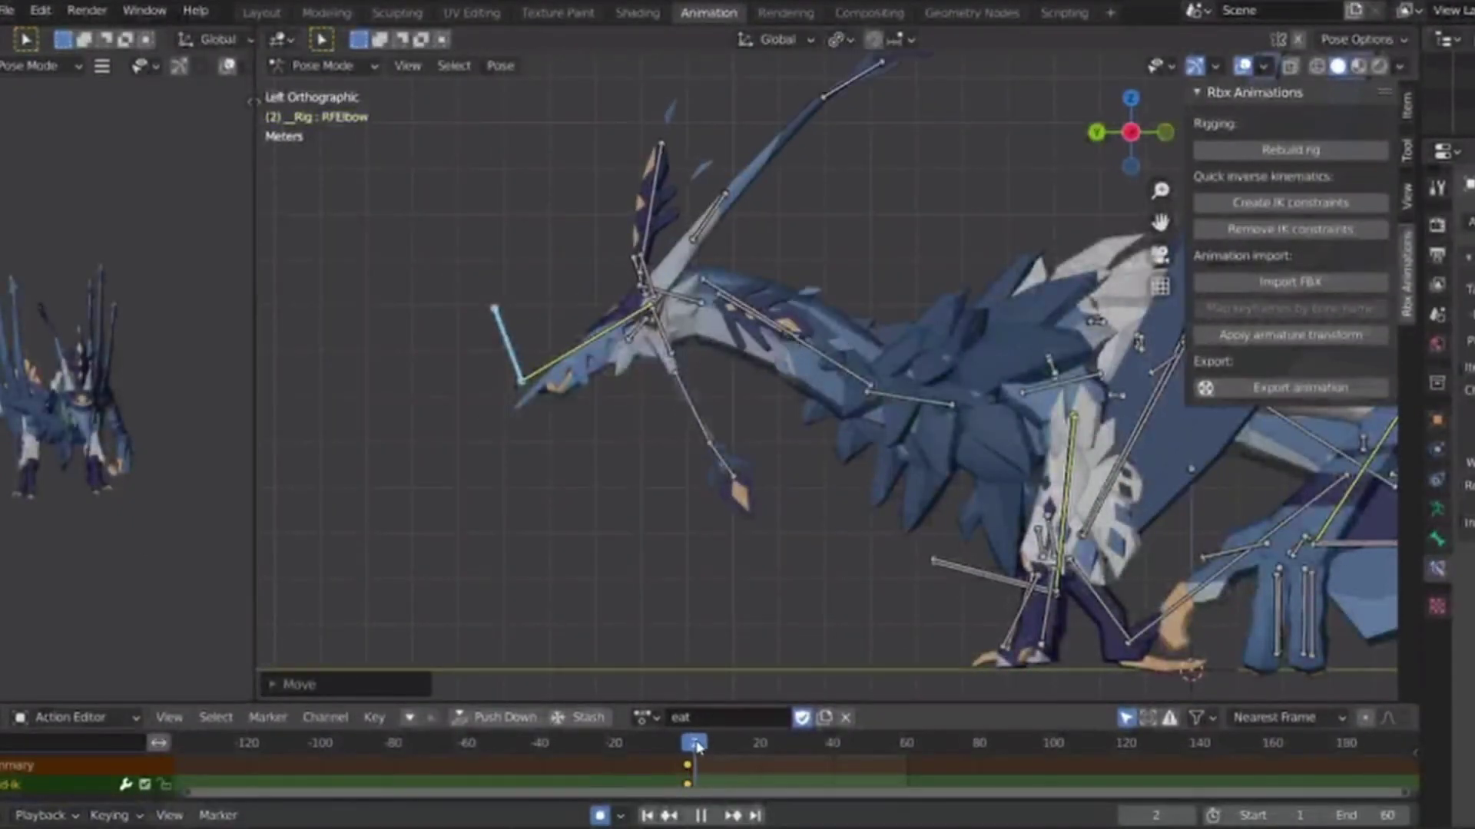
pyautogui.press('space')
pyautogui.press('g')
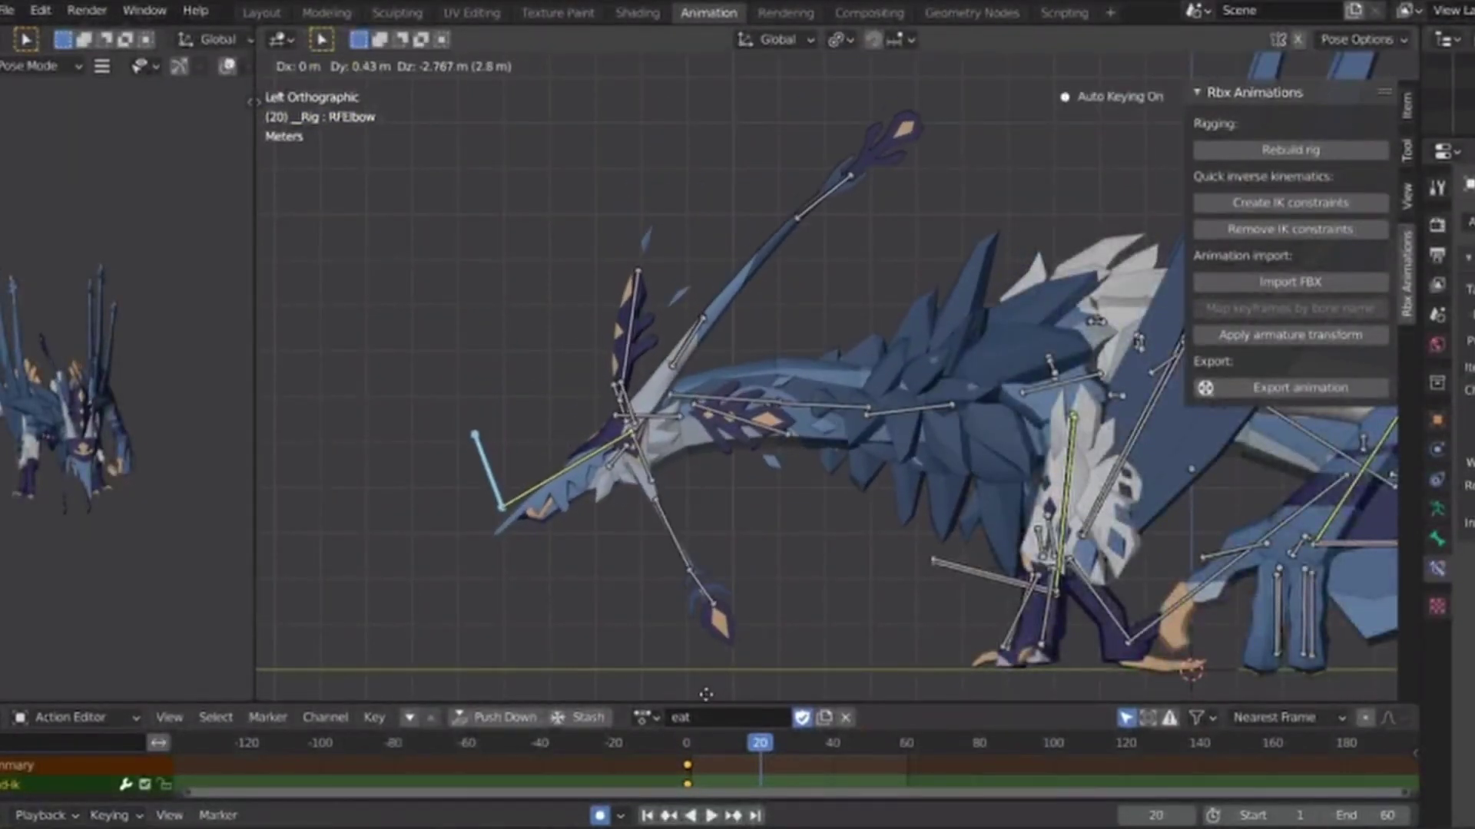
pyautogui.click(705, 694)
pyautogui.press('space')
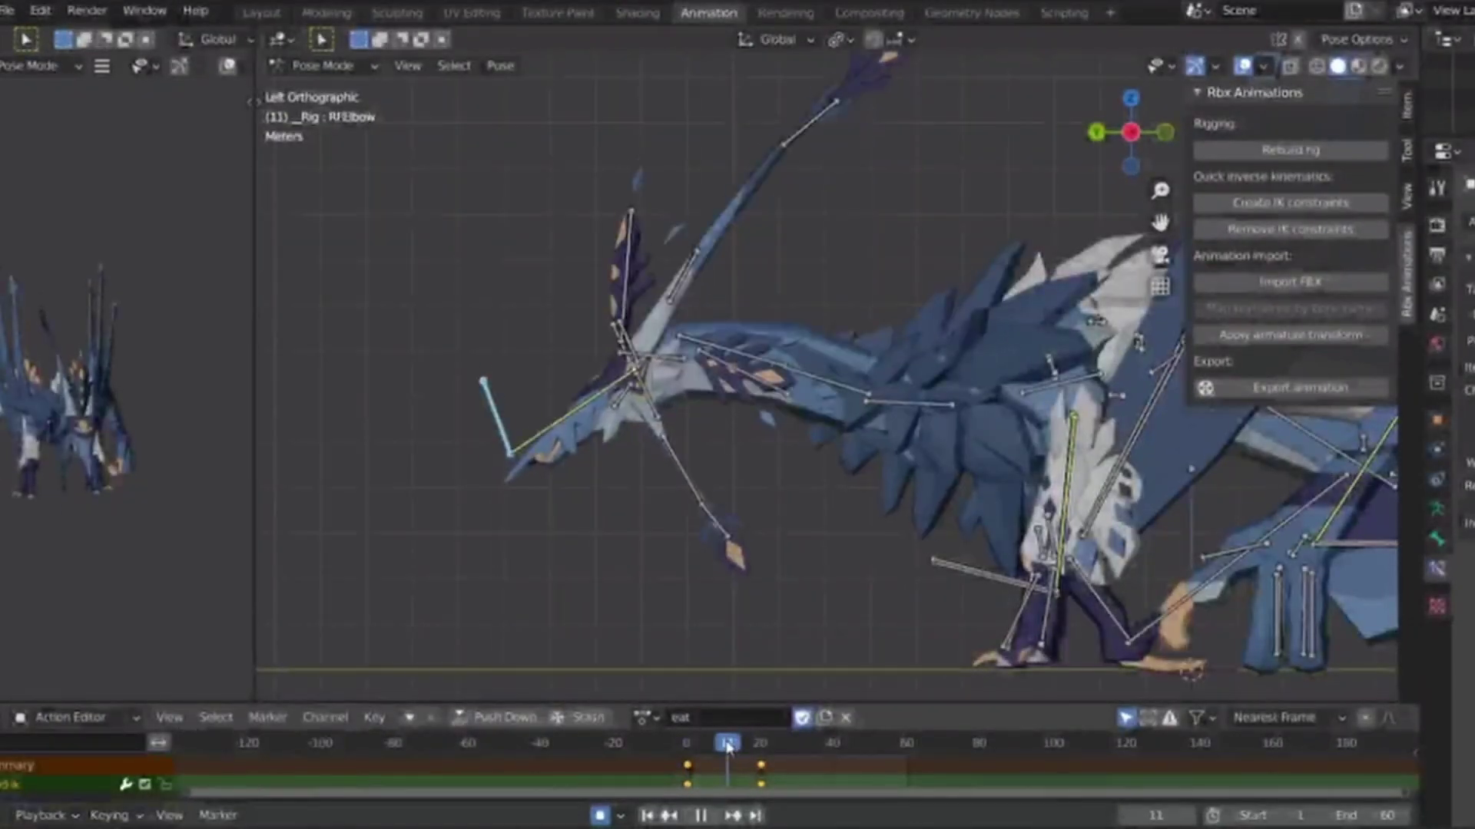
# Adjust the head's IK bone at frame 10 and key it lower and pulled back toward the body at frame 30.
pyautogui.press('g')
pyautogui.moveTo(727, 749); pyautogui.dragTo(699, 744)
pyautogui.click(683, 610)
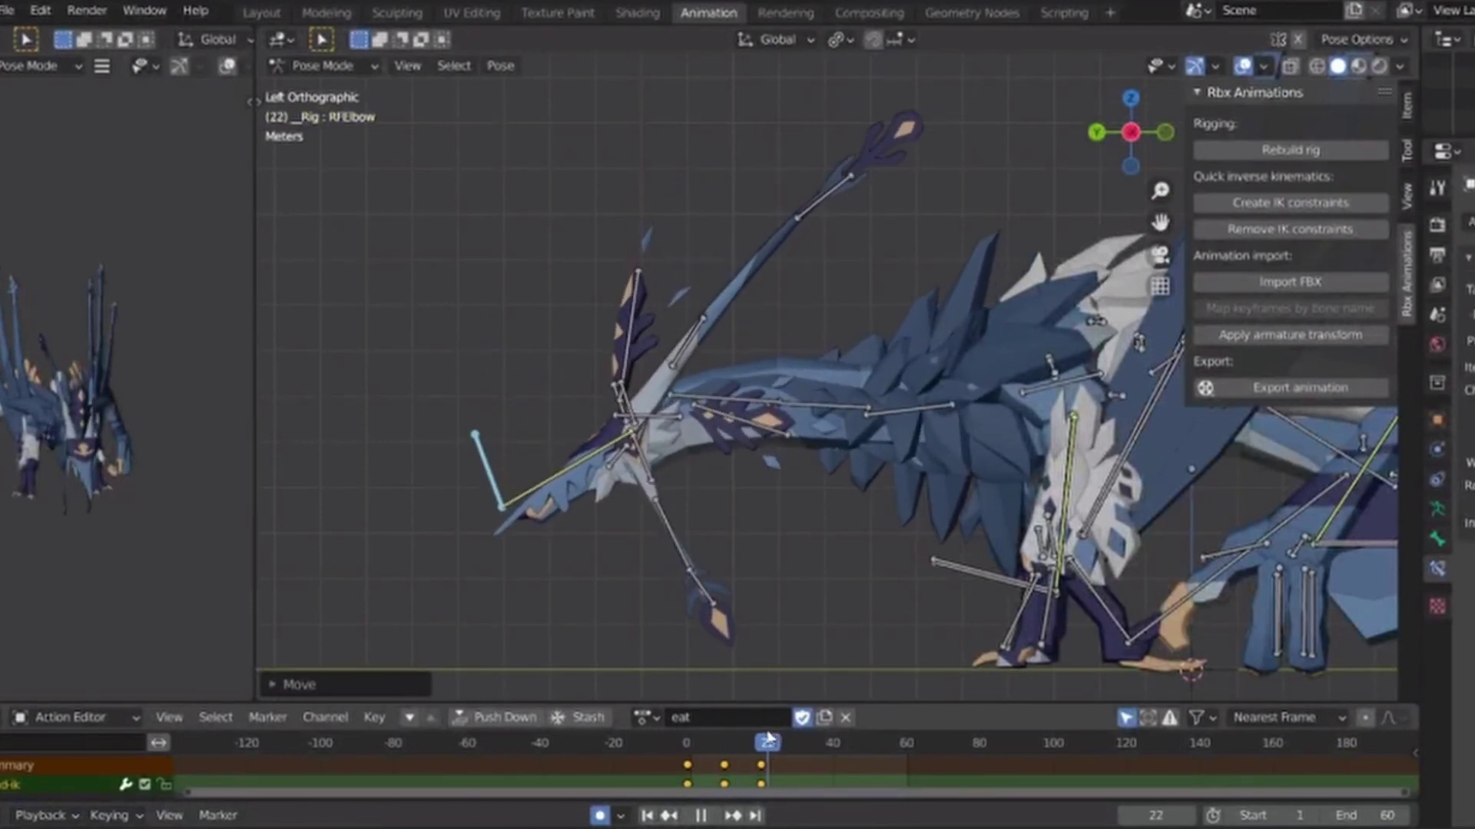
pyautogui.press('g')
pyautogui.click(847, 673)
pyautogui.moveTo(824, 749); pyautogui.dragTo(852, 749)
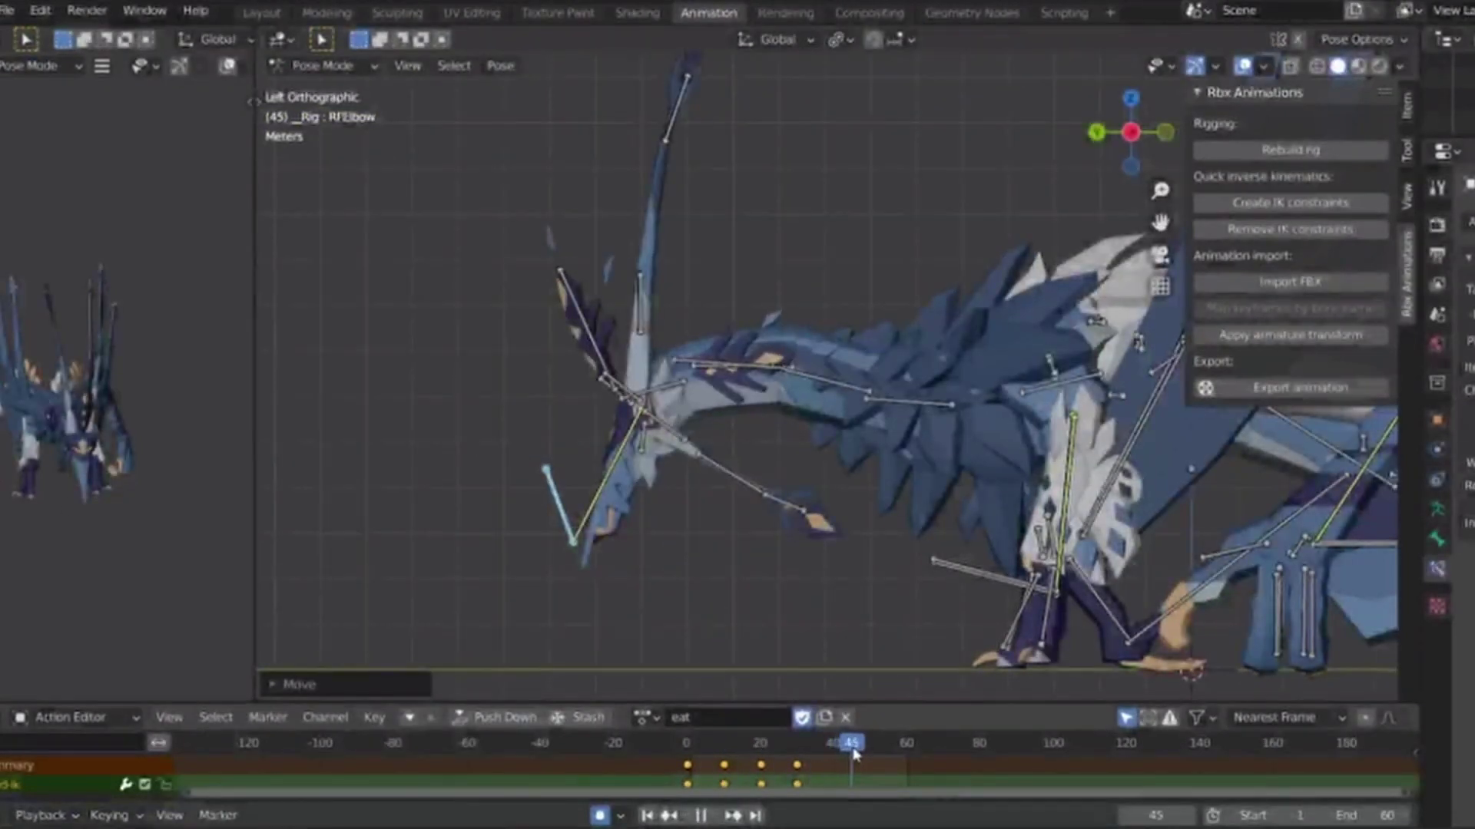
# Raise the head's IK bone at frame 45 and copy its frame 0 key to frame 60 to close the loop.
pyautogui.press('g')
pyautogui.click(715, 378)
pyautogui.press('space')
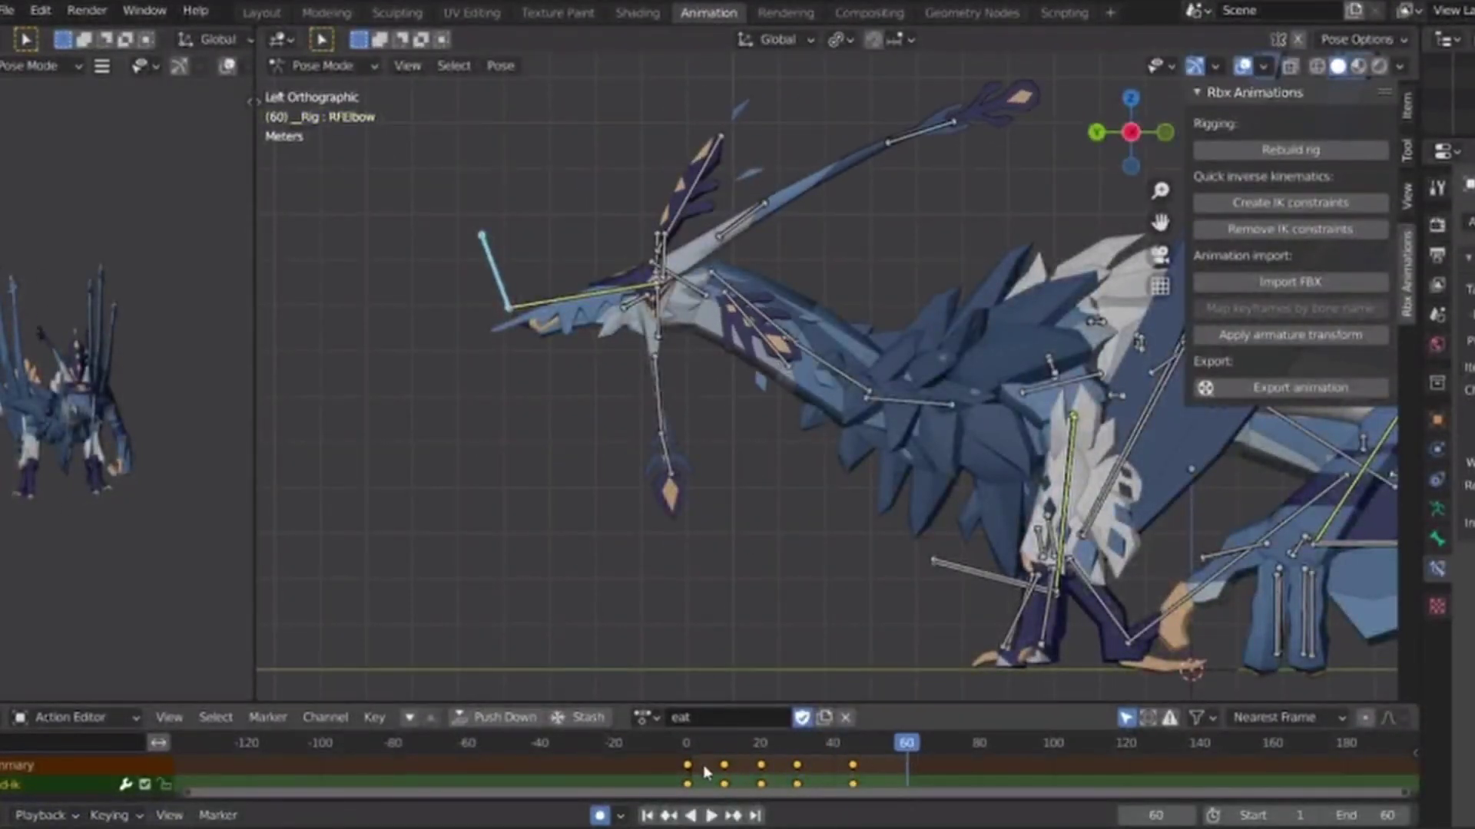
pyautogui.click(687, 766)
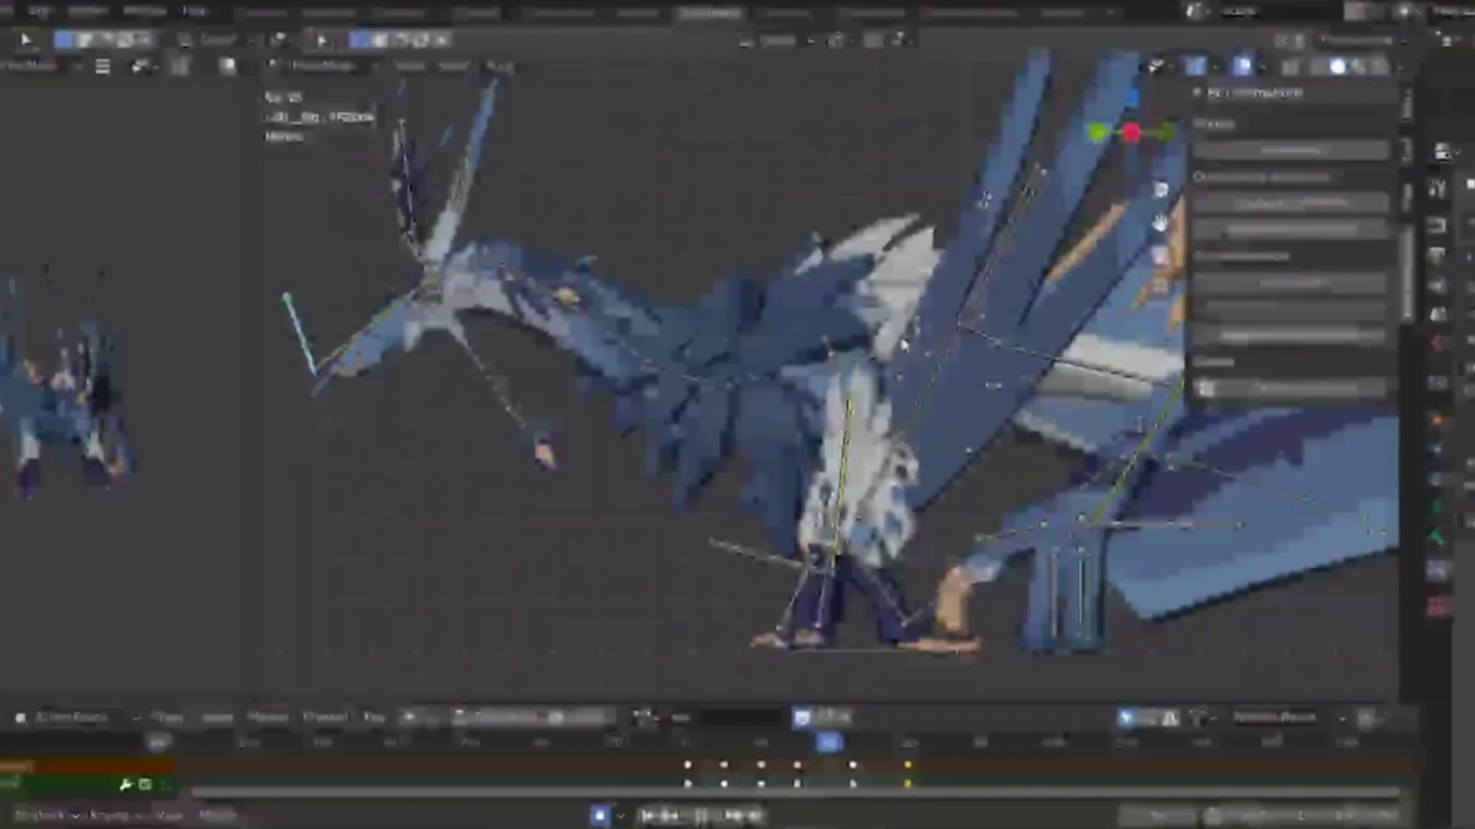
# Rotate the MiddleBody bone slightly at frame 30, copy its frame 0 key to frame 60 and play the loop.
pyautogui.press('r')
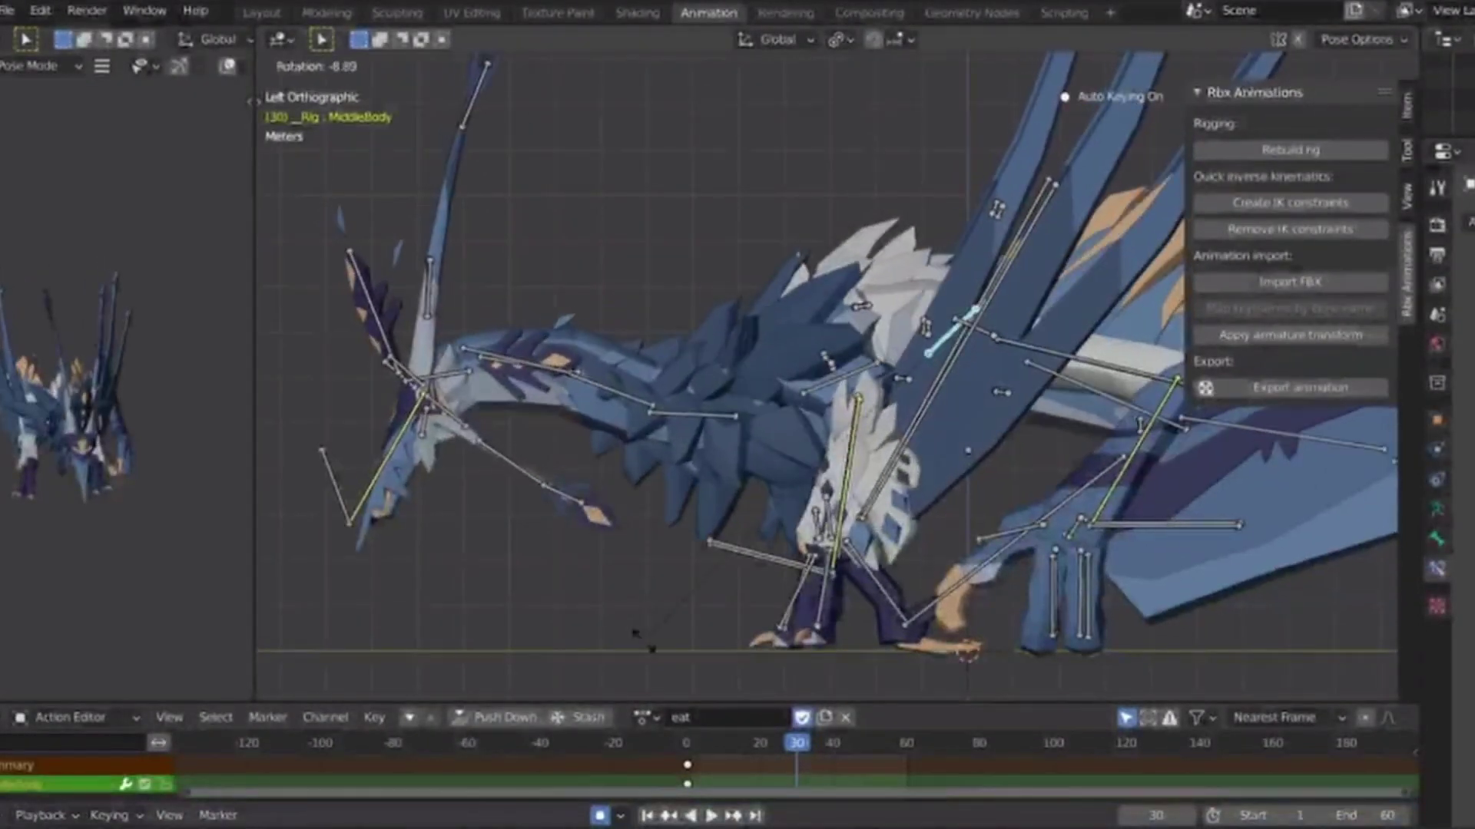
pyautogui.click(641, 634)
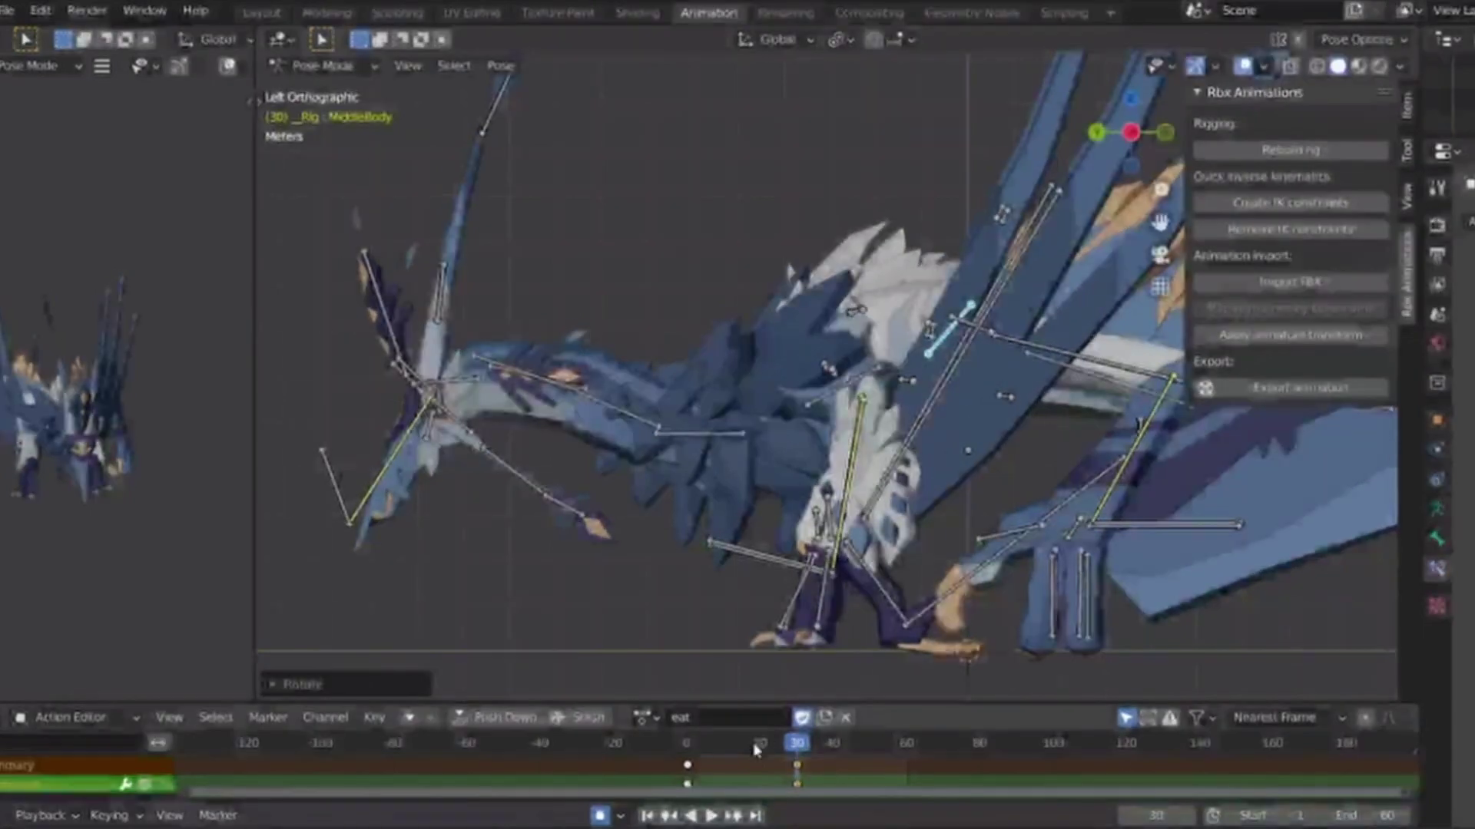
pyautogui.click(906, 748)
pyautogui.hotkey('ctrl', 'v')
pyautogui.press('space')
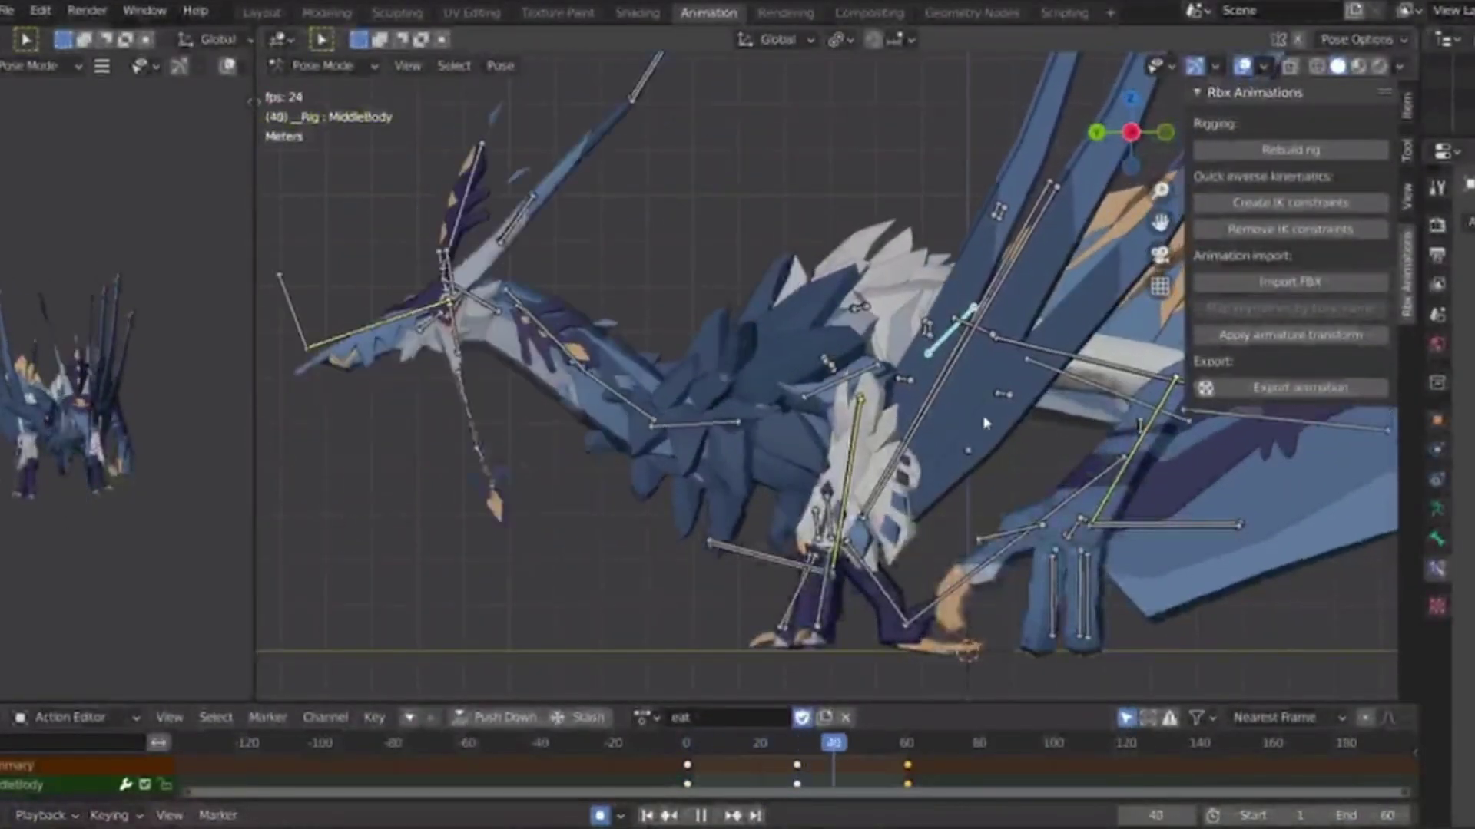
pyautogui.moveTo(983, 421); pyautogui.dragTo(883, 441, button='middle')
pyautogui.click(1098, 133)
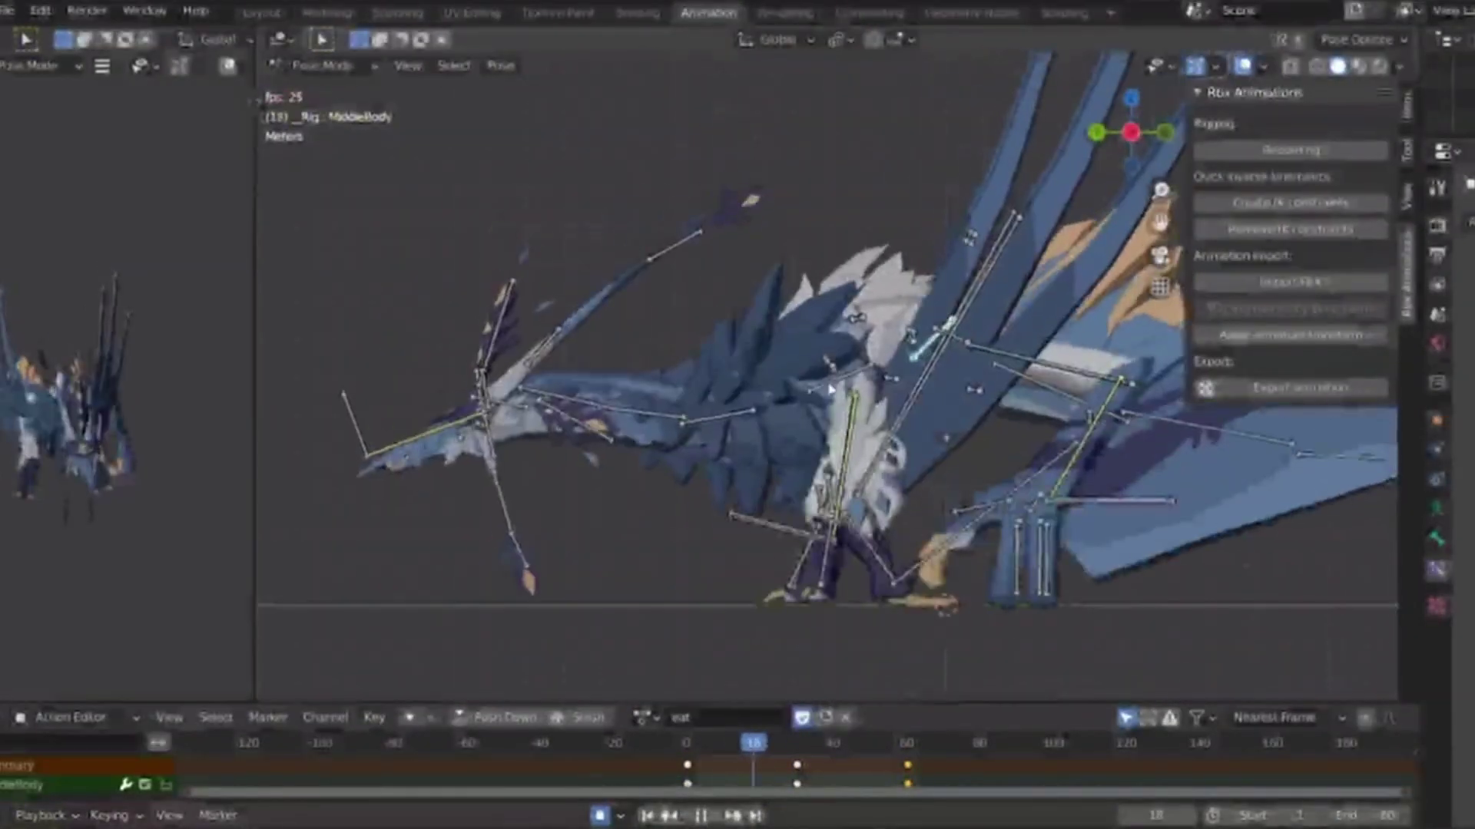
# Rotate the UpperBody bone at frame 30, copy its frame 0 key to frame 60 and play the loop.
pyautogui.click(841, 384)
pyautogui.press('space')
pyautogui.click(796, 742)
pyautogui.press('r')
pyautogui.click(638, 610)
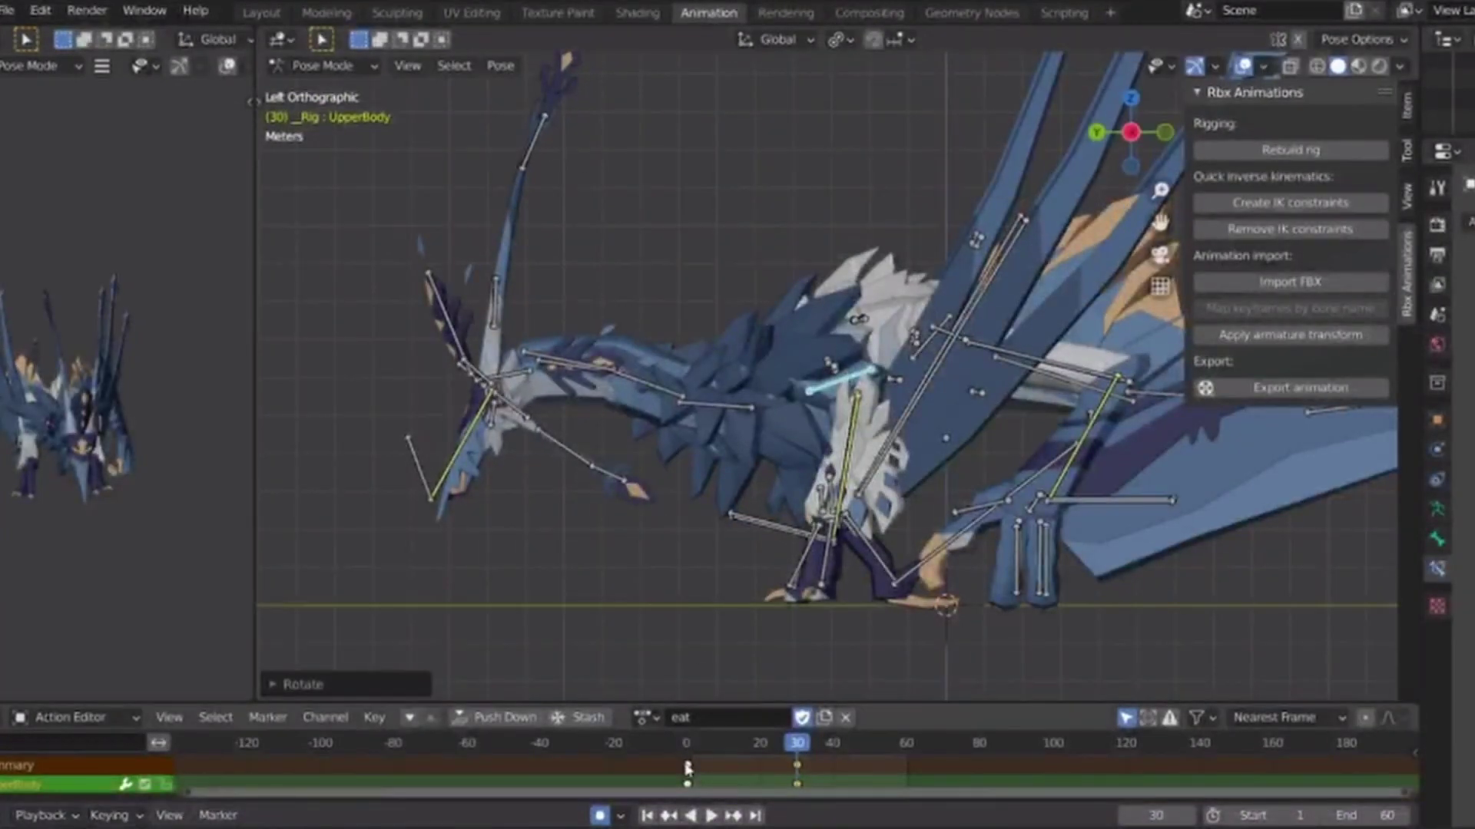
pyautogui.click(688, 765)
pyautogui.click(907, 756)
pyautogui.hotkey('ctrl', 'v')
pyautogui.press('space')
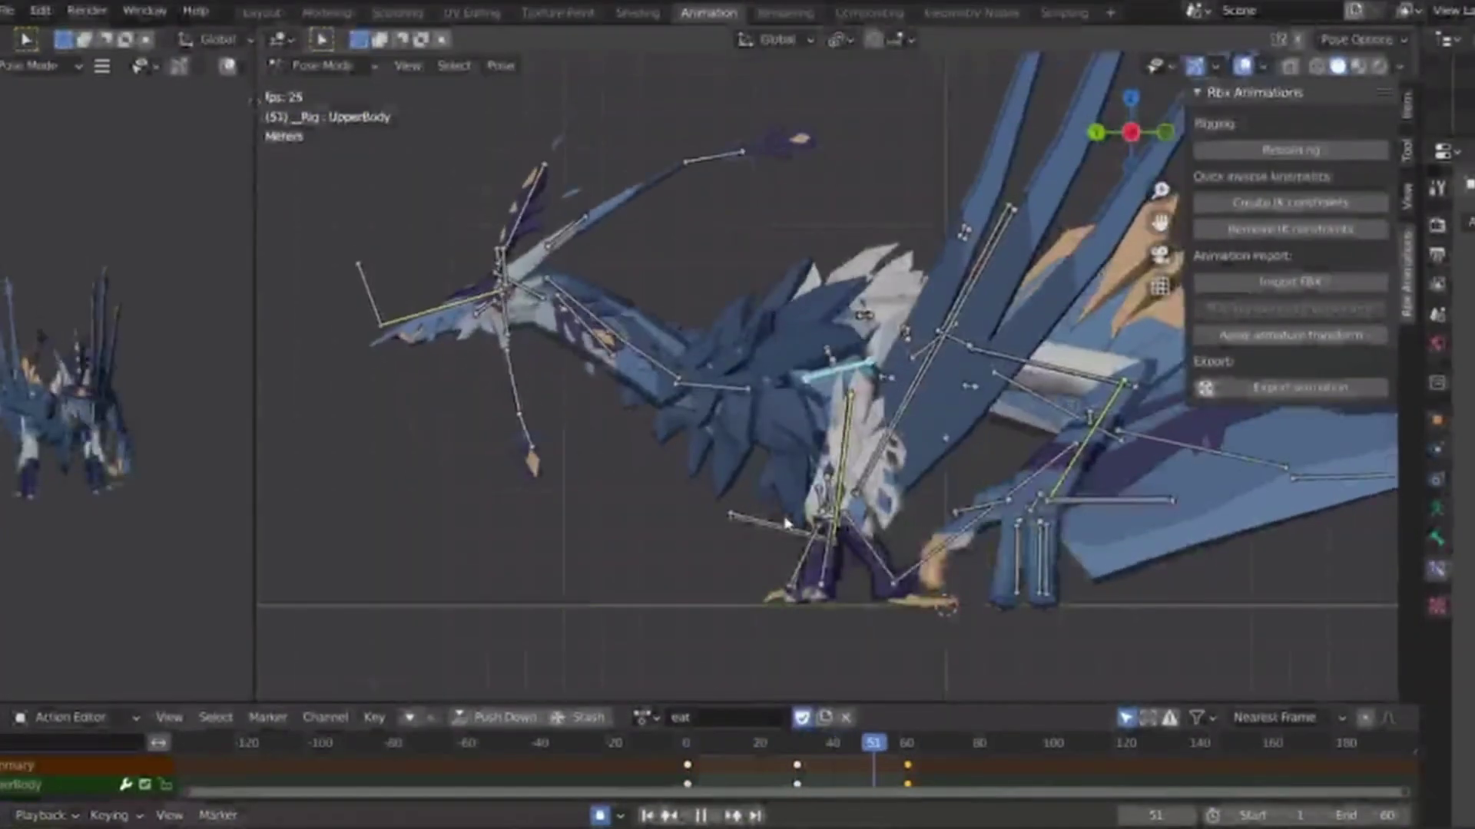
# Select the jaw bone and rotate it wide open about its local X axis at frame 10.
pyautogui.scroll(3, 472, 385)
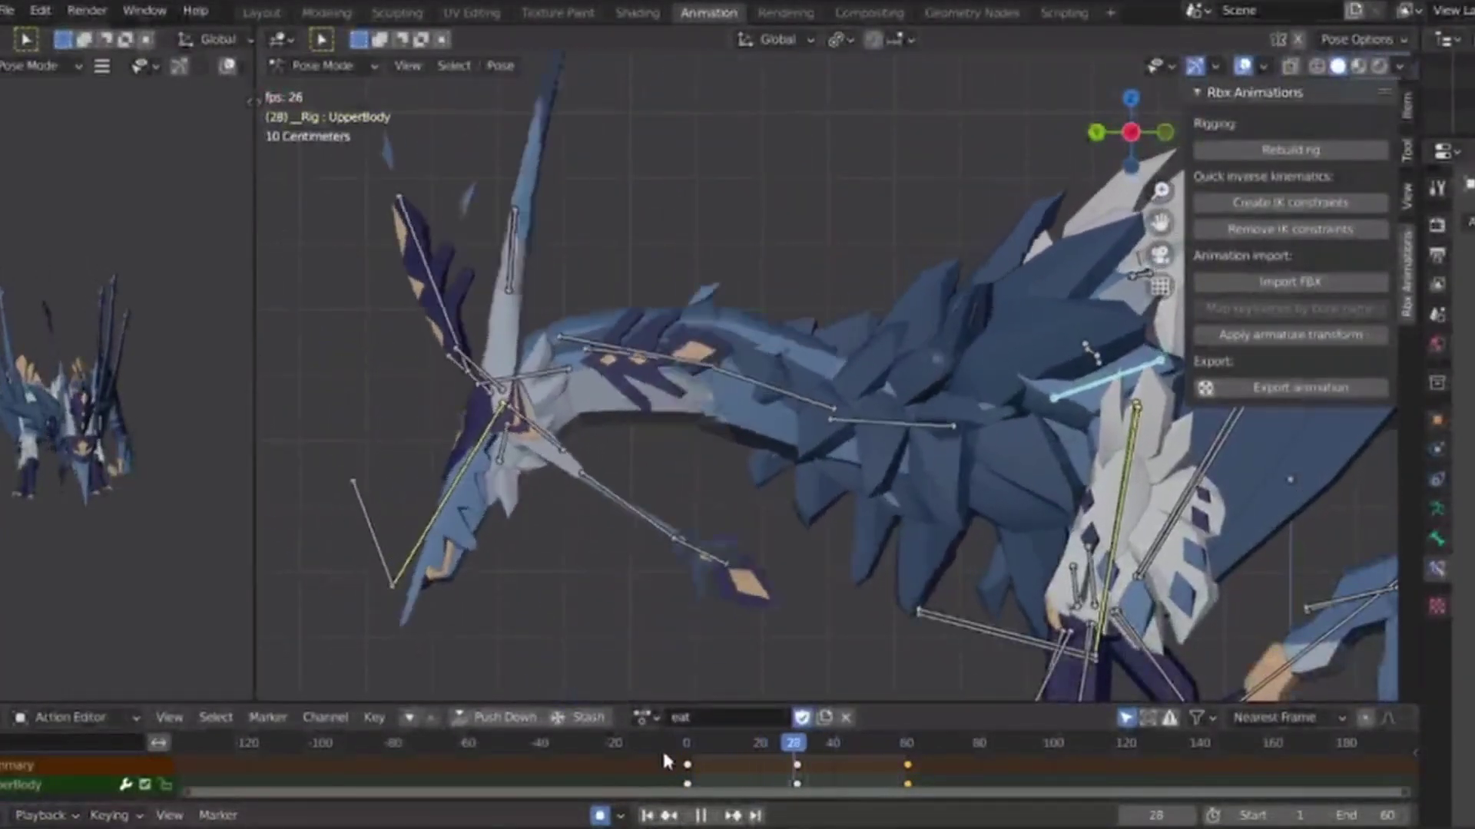
pyautogui.scroll(2, 546, 507)
pyautogui.keyDown('shift'); pyautogui.moveTo(460, 269); pyautogui.dragTo(655, 361, button='middle'); pyautogui.keyUp('shift')
pyautogui.press('space')
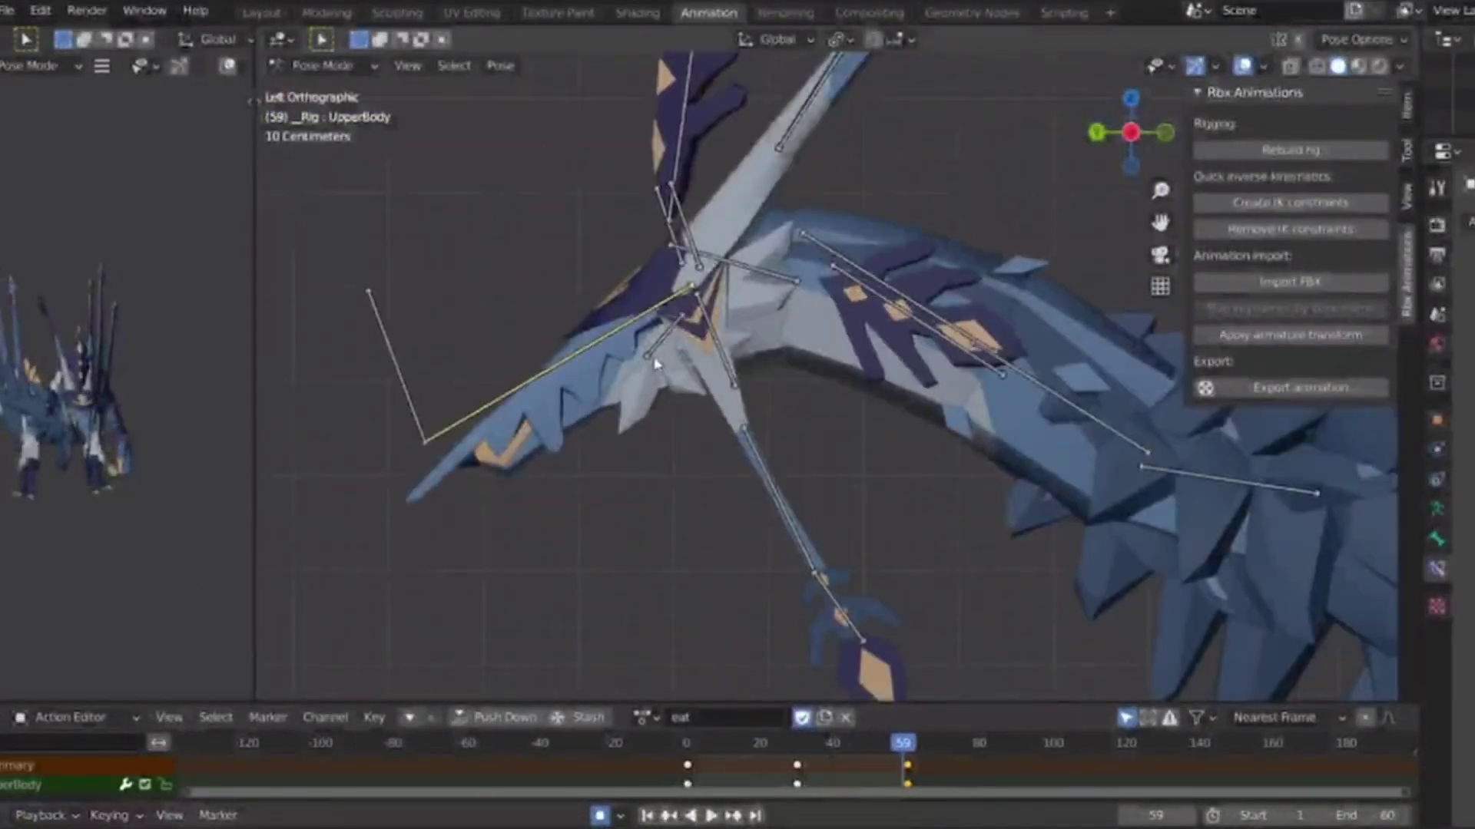
pyautogui.click(656, 358)
pyautogui.moveTo(688, 750); pyautogui.dragTo(724, 757)
pyautogui.scroll(1, 546, 602)
pyautogui.keyDown('shift'); pyautogui.moveTo(546, 602); pyautogui.dragTo(784, 513, button='middle'); pyautogui.keyUp('shift')
pyautogui.press('r')
pyautogui.press('x')
pyautogui.press('x')
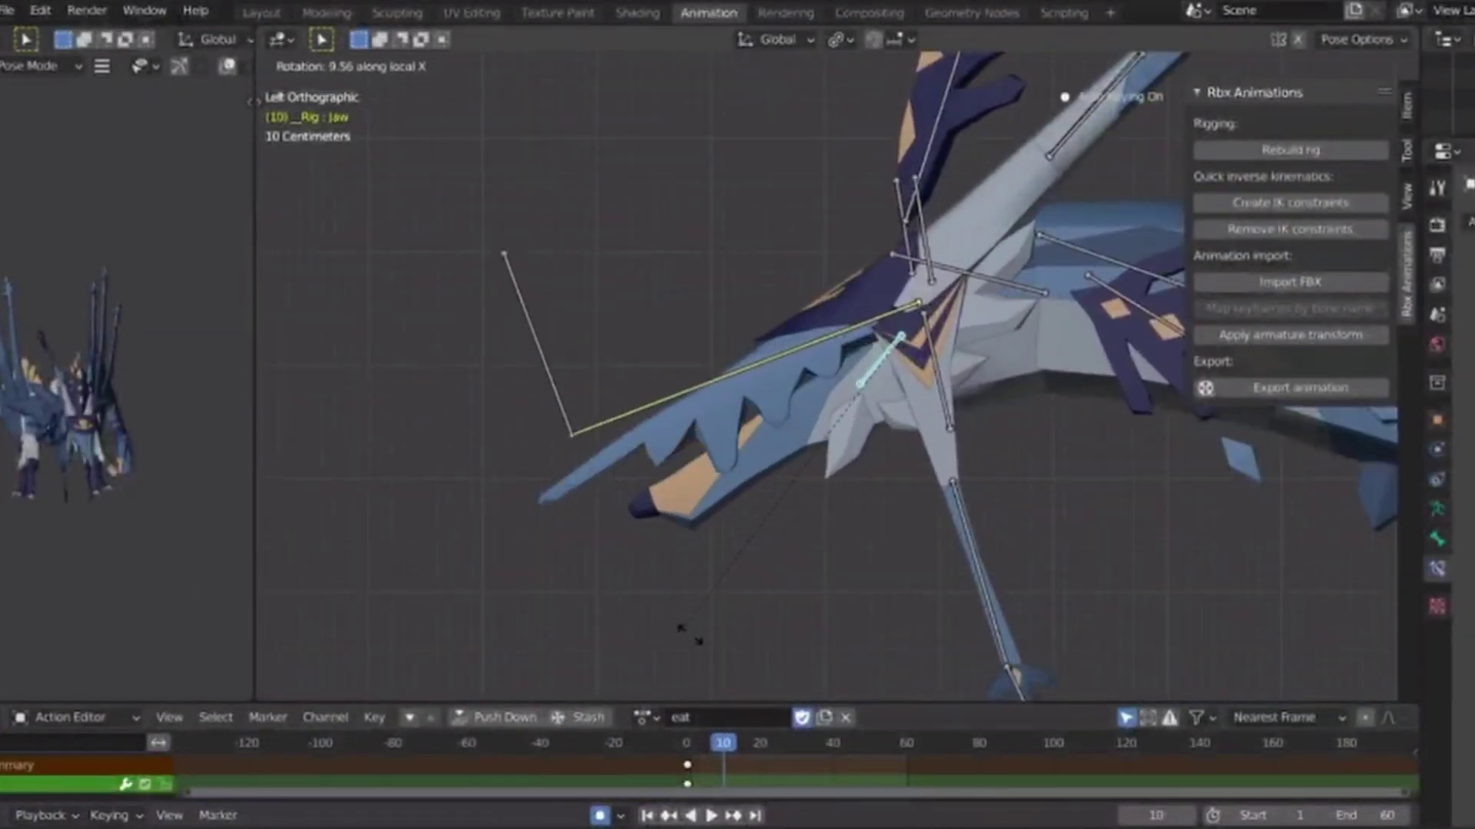
pyautogui.click(814, 660)
# Rotate the jaw toward closed at frame 20 and key chewing poses at frames 35, 40 and 45.
pyautogui.moveTo(720, 743); pyautogui.dragTo(761, 743)
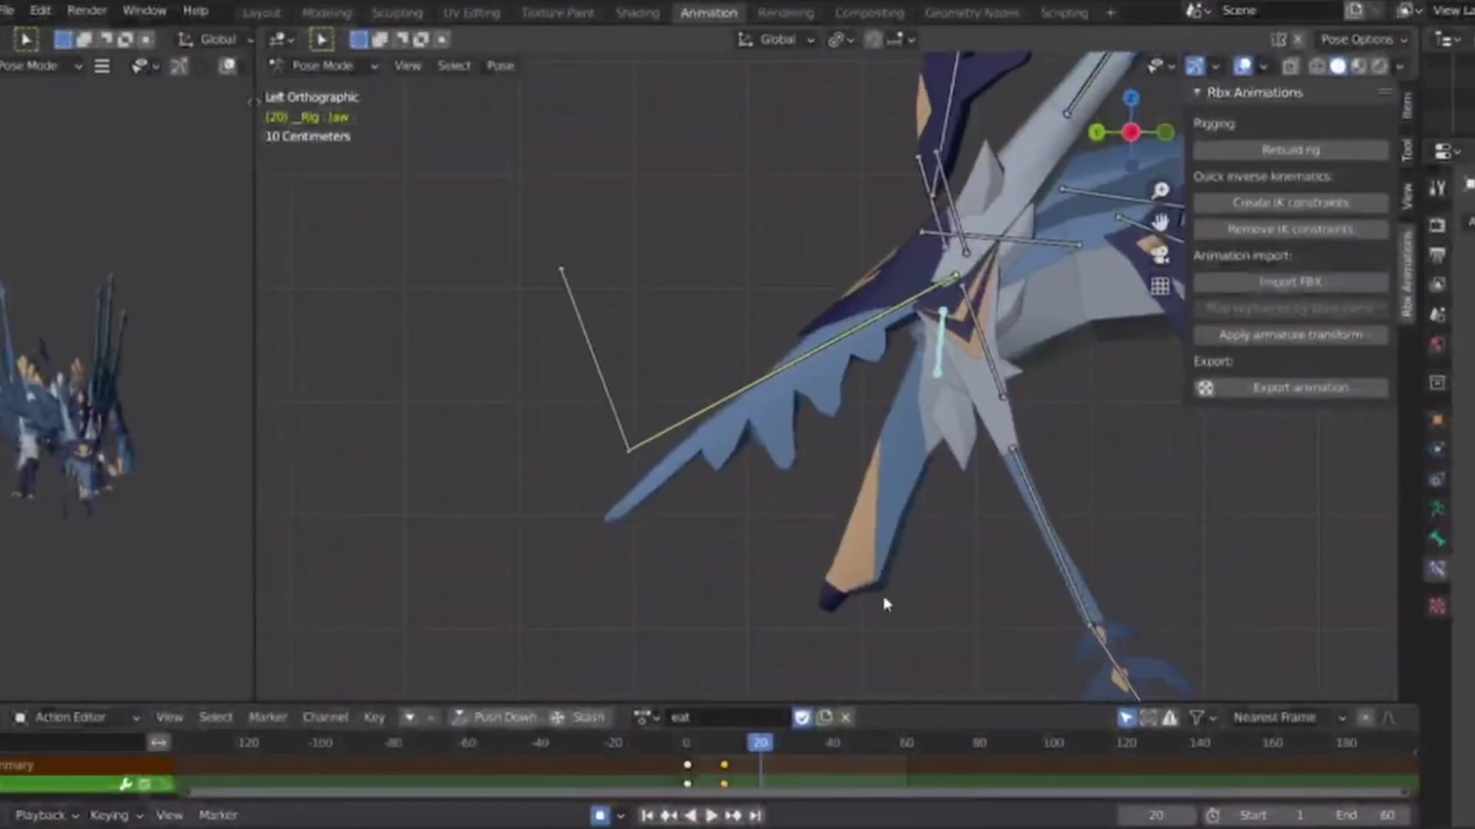
pyautogui.press('Return')
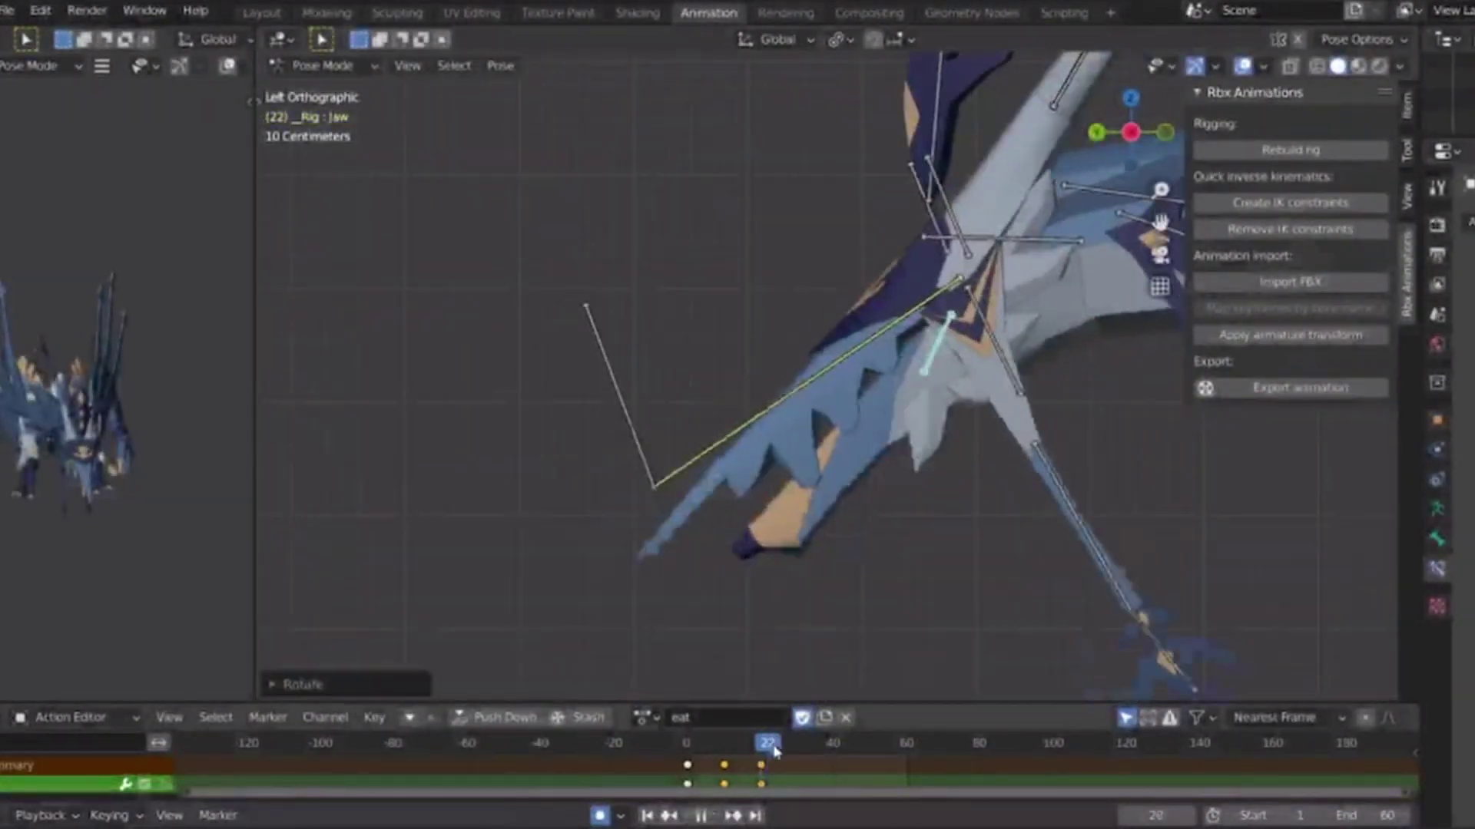
pyautogui.moveTo(760, 743); pyautogui.dragTo(851, 745)
pyautogui.press('r')
pyautogui.click(834, 612)
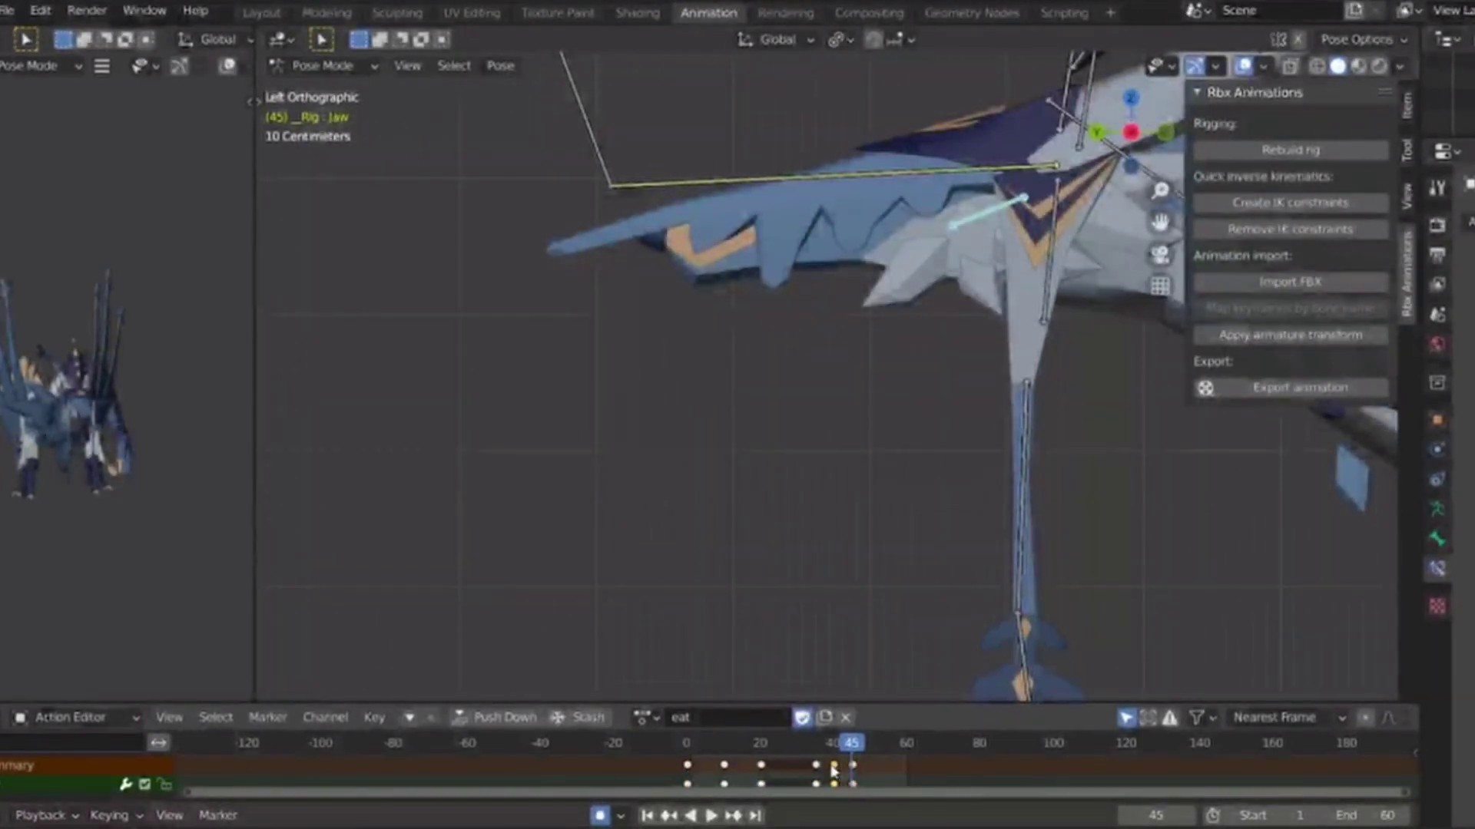
# Extend the chewing with copied jaw keys, open at frame 50 and closed at frame 55.
pyautogui.press('Right')
pyautogui.press('Right')
pyautogui.press('Right')
pyautogui.press('Right')
pyautogui.press('Right')
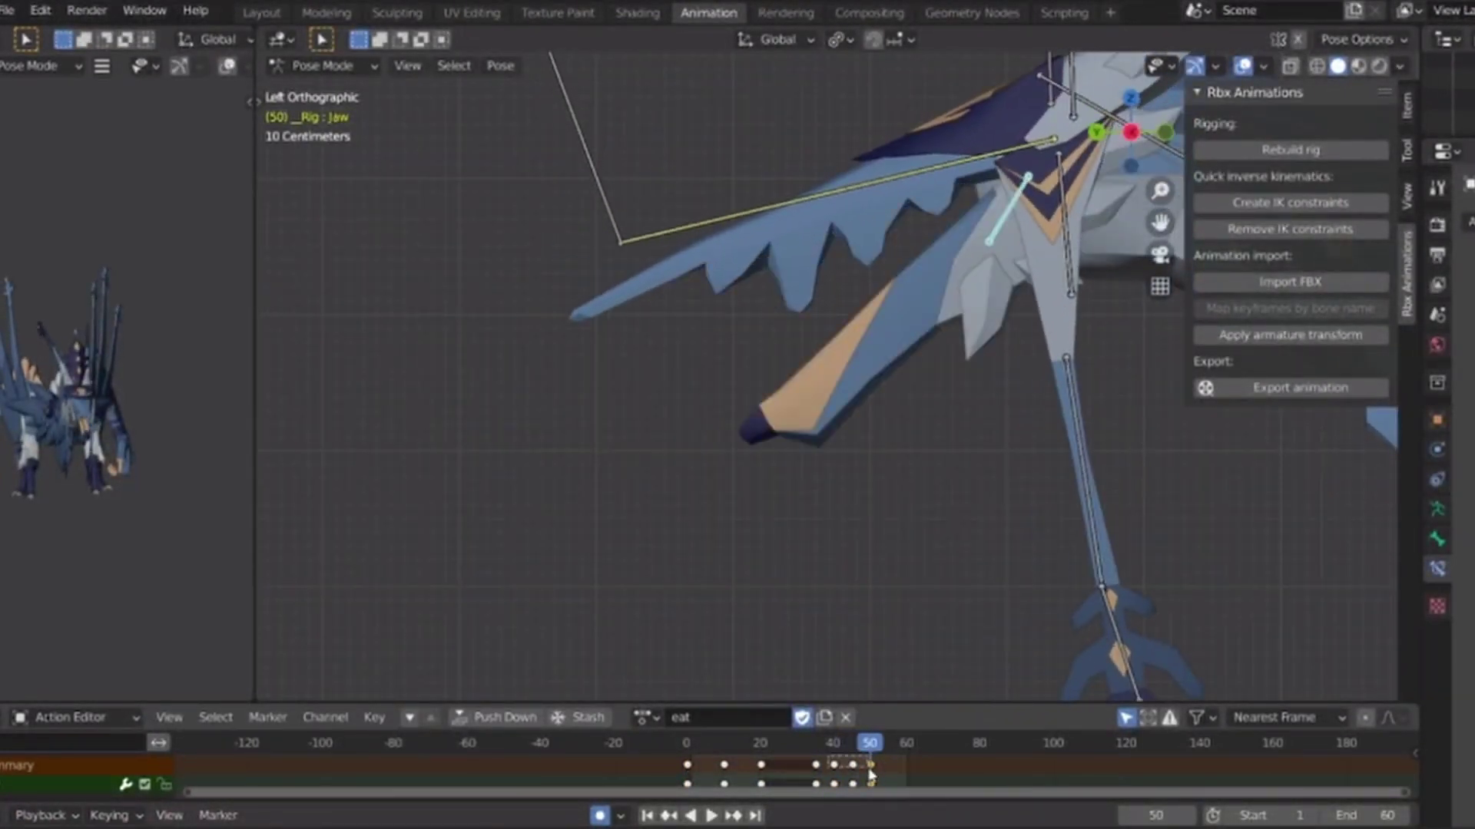
pyautogui.moveTo(870, 774); pyautogui.dragTo(873, 771)
pyautogui.press('space')
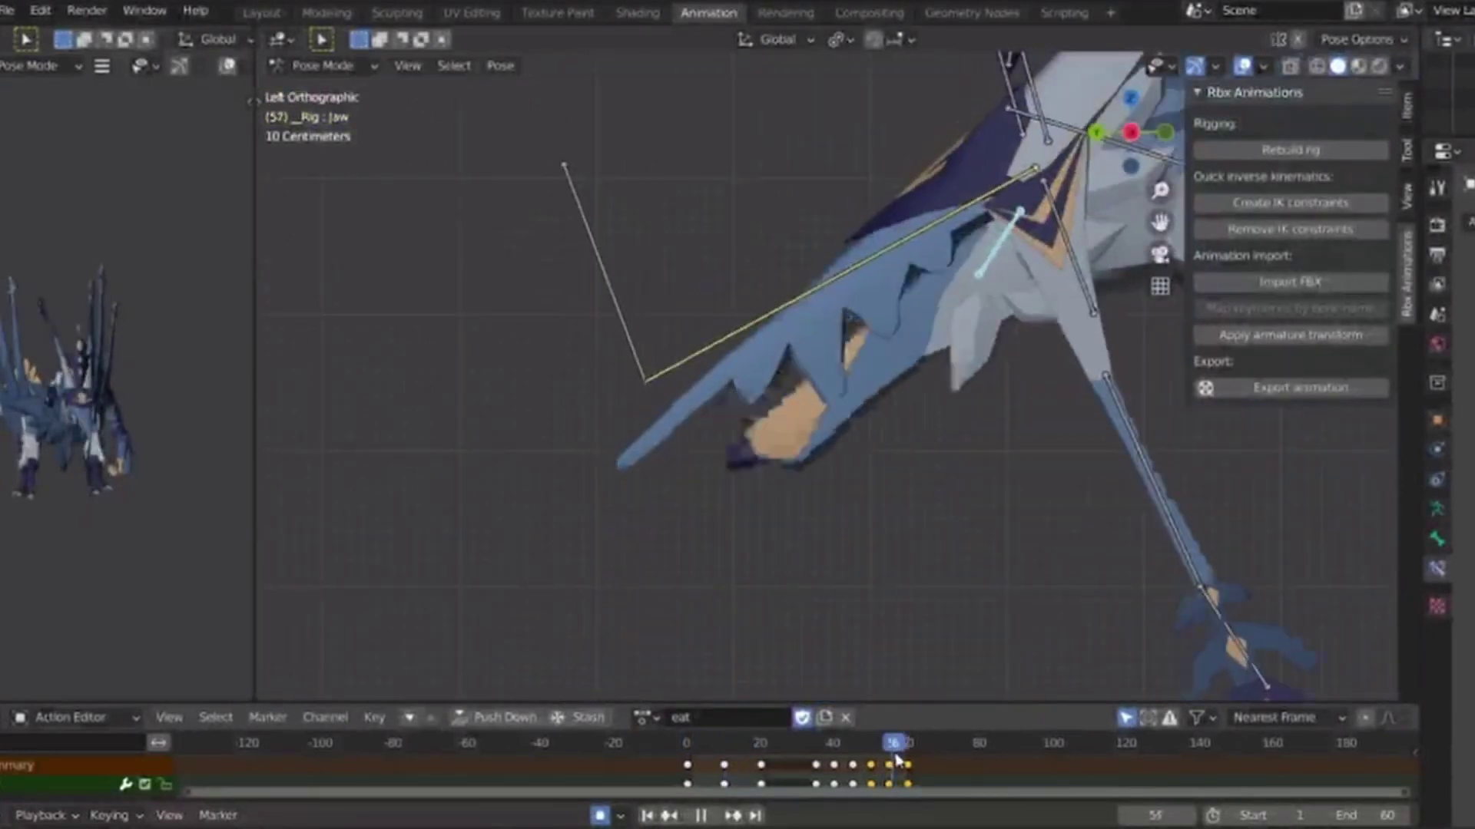
pyautogui.press('space')
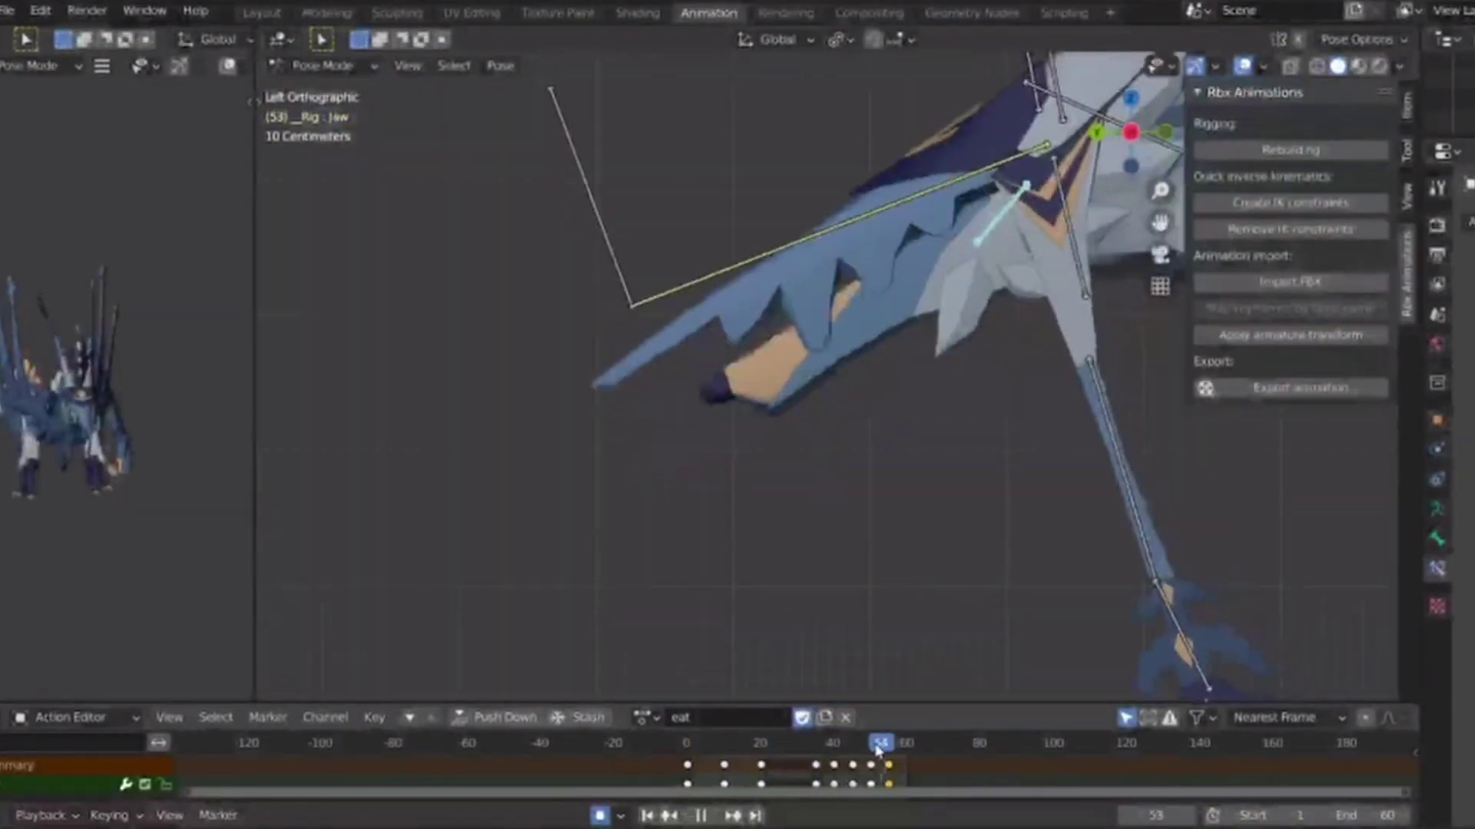
# Play back the jaw's chewing motion from about frame 35 to the end and review its timing.
pyautogui.scroll(-2, 891, 550)
pyautogui.keyDown('shift'); pyautogui.moveTo(891, 549); pyautogui.dragTo(896, 375, button='middle'); pyautogui.keyUp('shift')
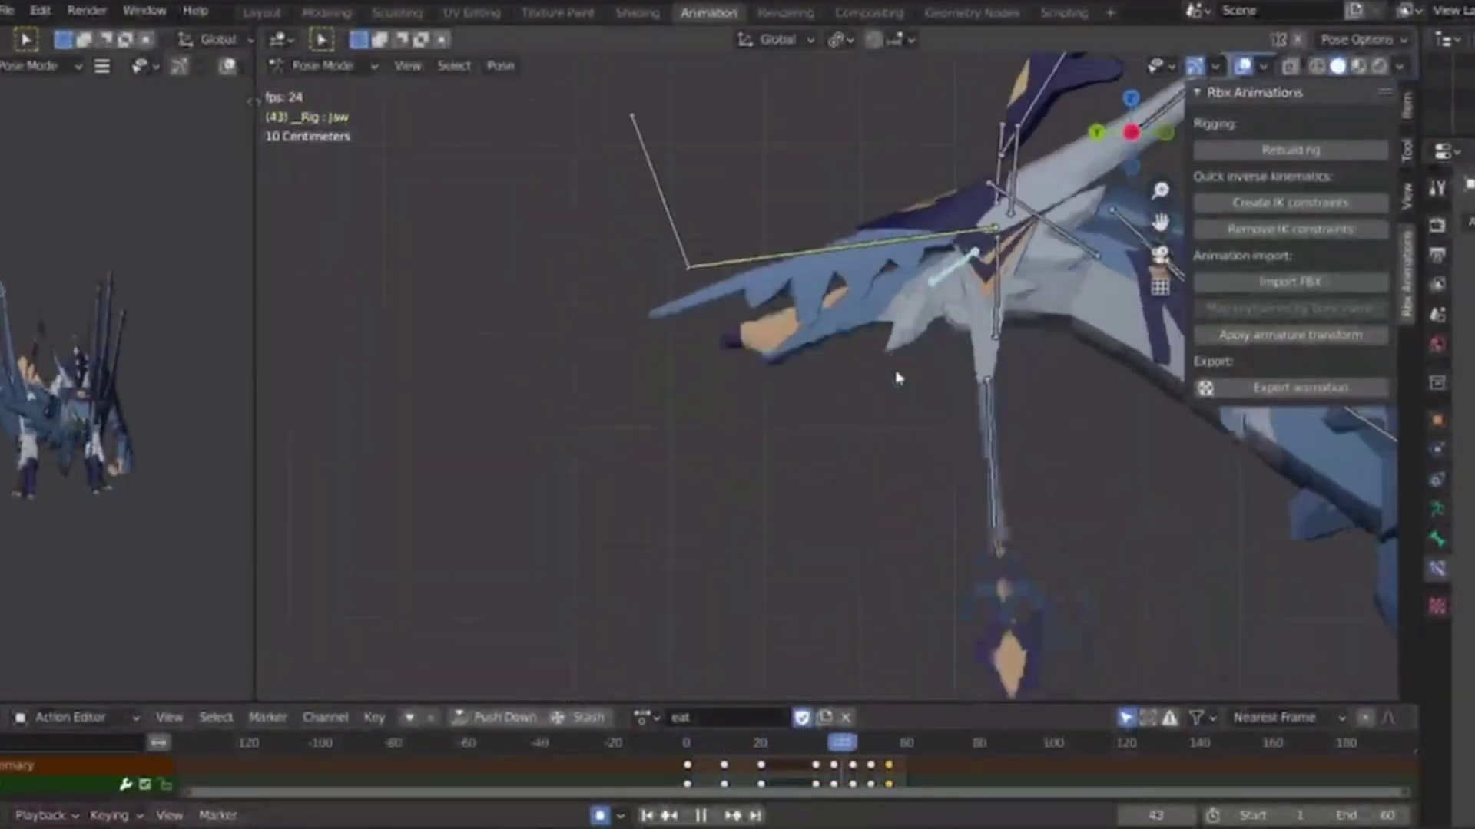
pyautogui.moveTo(841, 749); pyautogui.dragTo(818, 762)
pyautogui.press('space')
pyautogui.press('space')
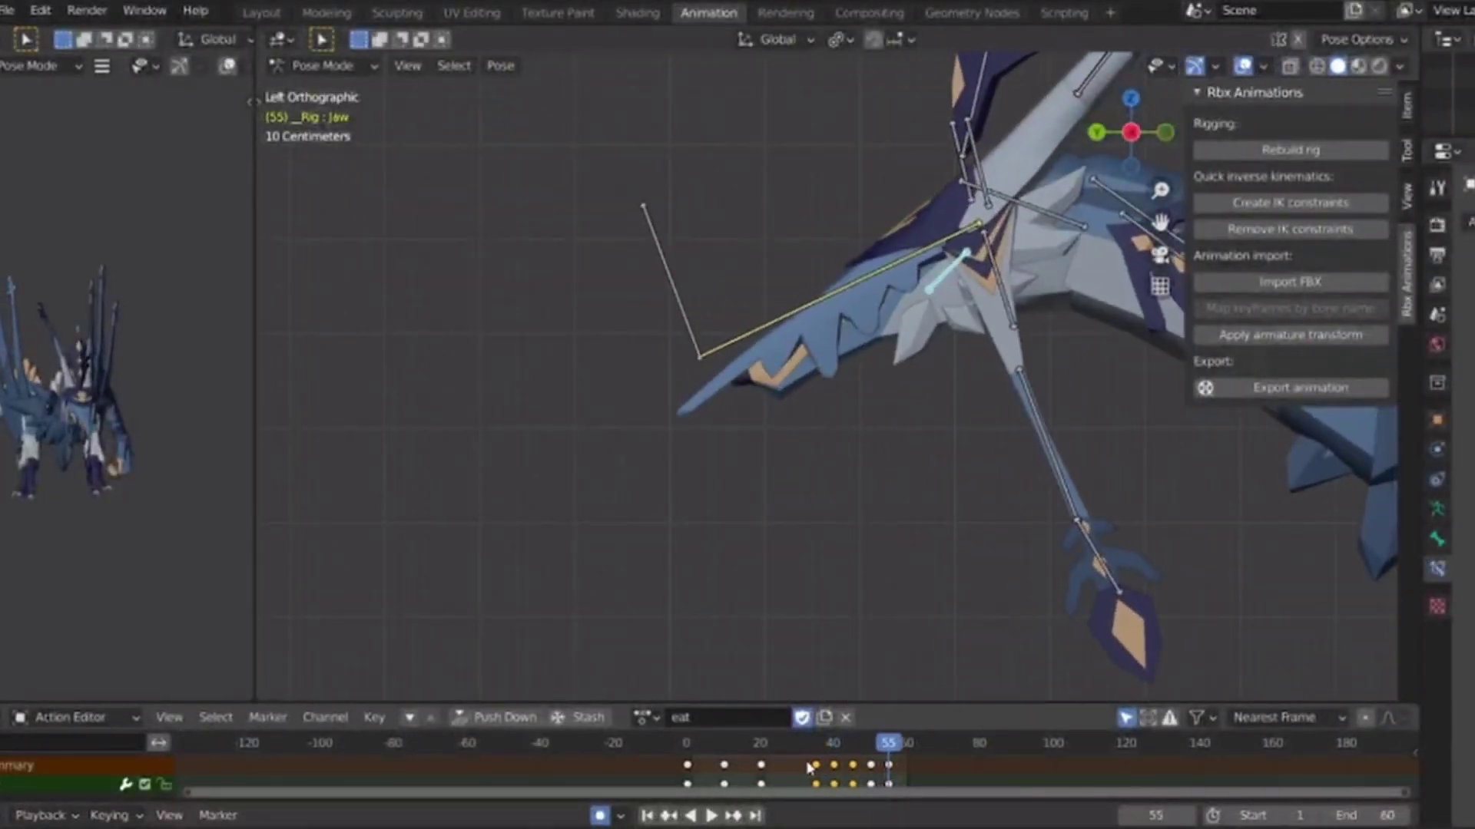
# Try holding the jaw's frame 20 pose with a copied key at frame 30, and delete the copy.
pyautogui.press('space')
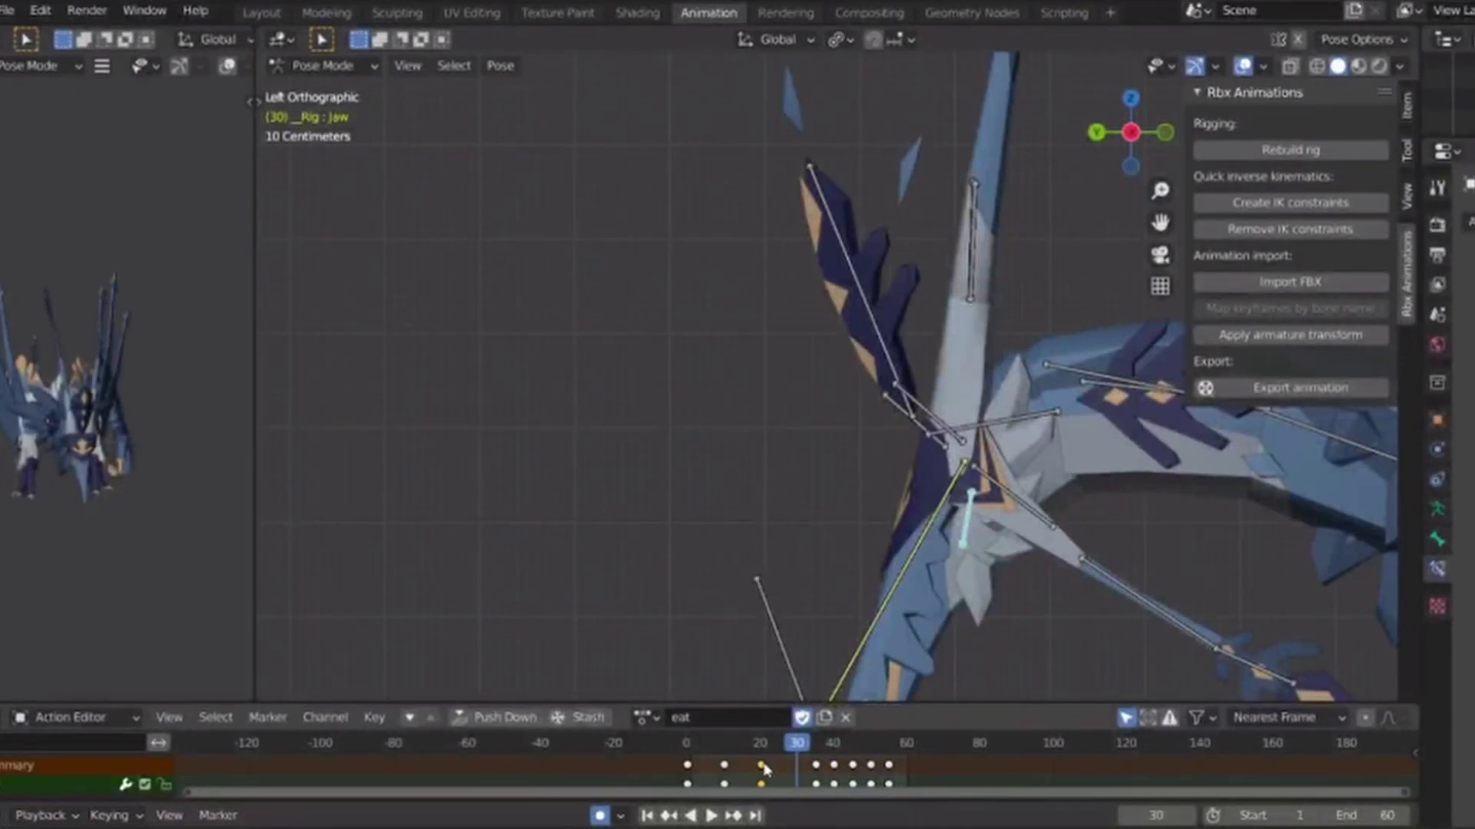
pyautogui.click(765, 765)
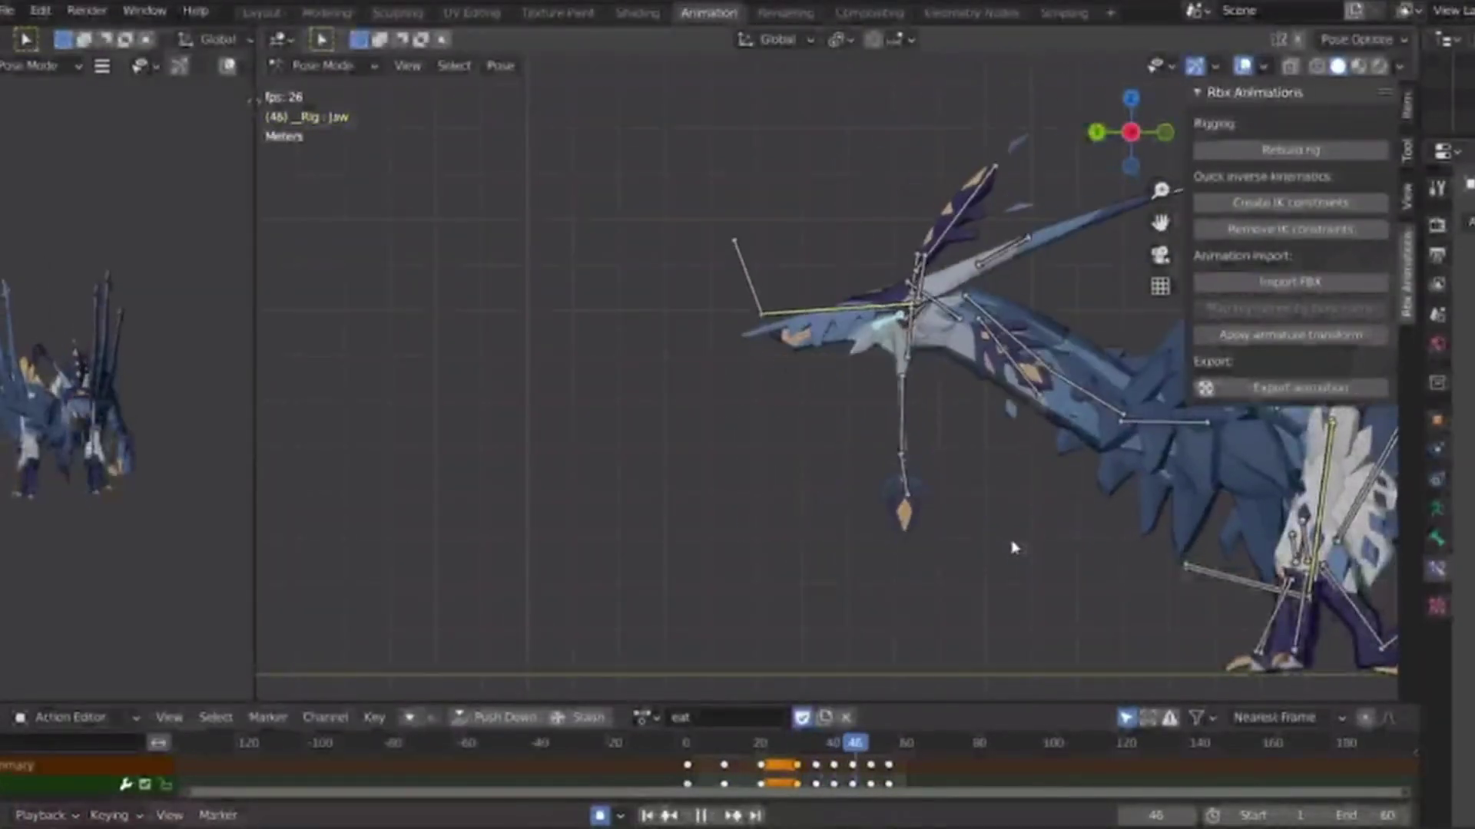
pyautogui.press('space')
pyautogui.press('x')
pyautogui.click(795, 768)
# Select the chain of tail bones and rotate it at frame 0 so the tail curls upward.
pyautogui.press('space')
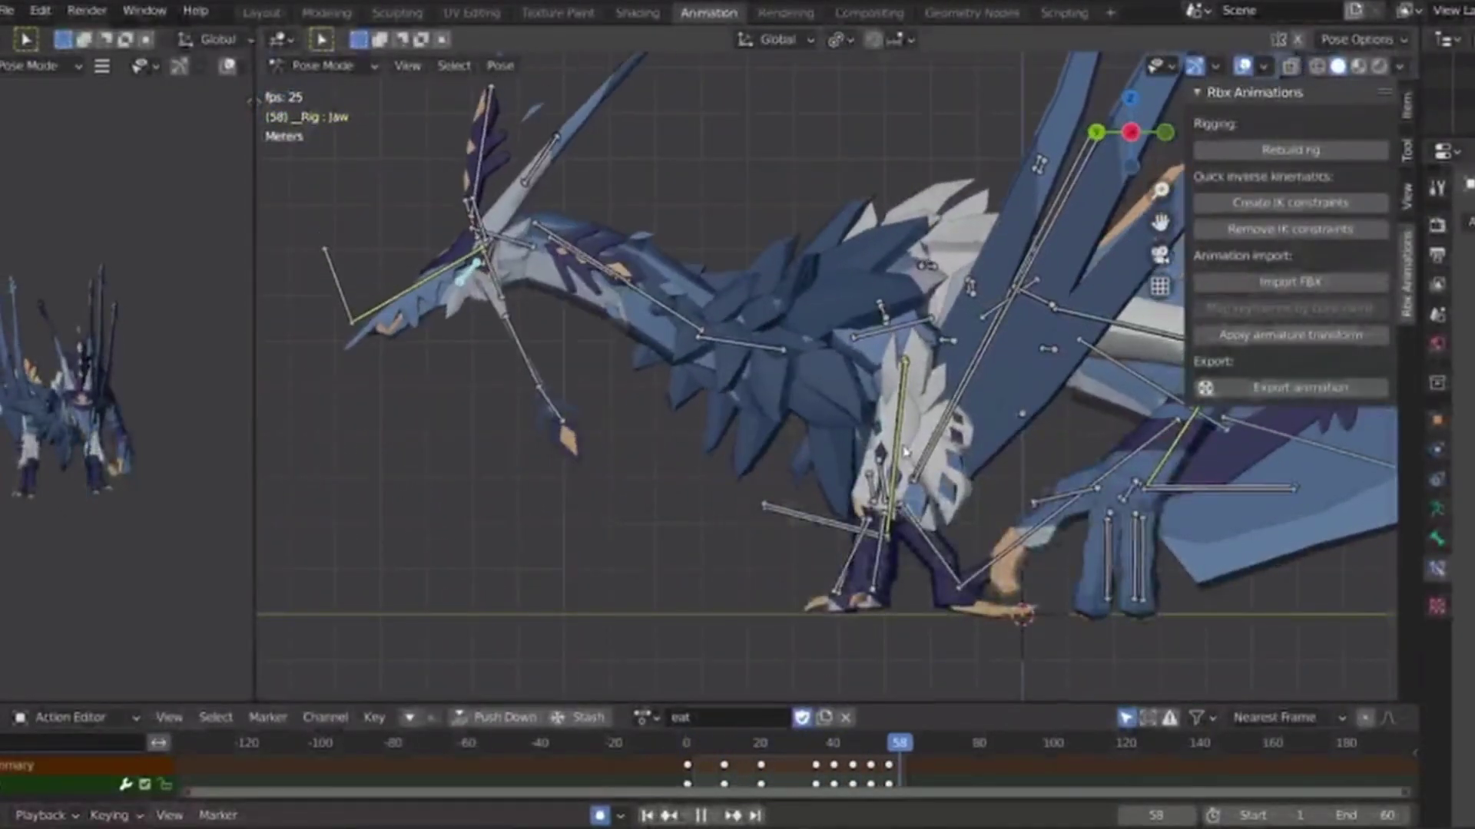
pyautogui.scroll(-4, 906, 454)
pyautogui.keyDown('shift'); pyautogui.moveTo(906, 453); pyautogui.dragTo(598, 449, button='middle'); pyautogui.keyUp('shift')
pyautogui.scroll(1, 777, 444)
pyautogui.keyDown('shift'); pyautogui.moveTo(782, 303); pyautogui.dragTo(594, 335, button='middle'); pyautogui.keyUp('shift')
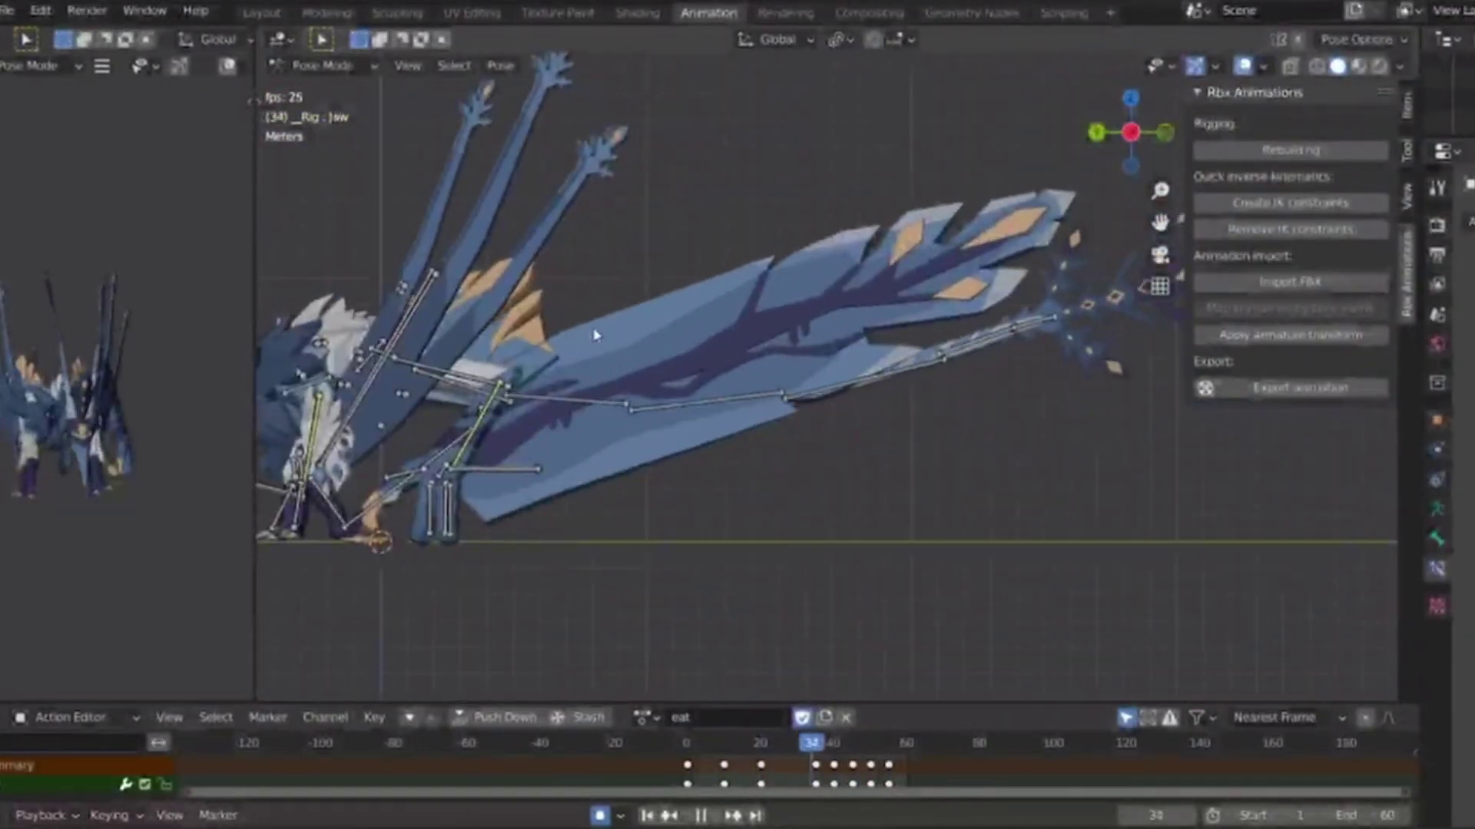
pyautogui.moveTo(595, 335); pyautogui.dragTo(975, 542)
pyautogui.press('space')
pyautogui.click(797, 746)
pyautogui.click(686, 744)
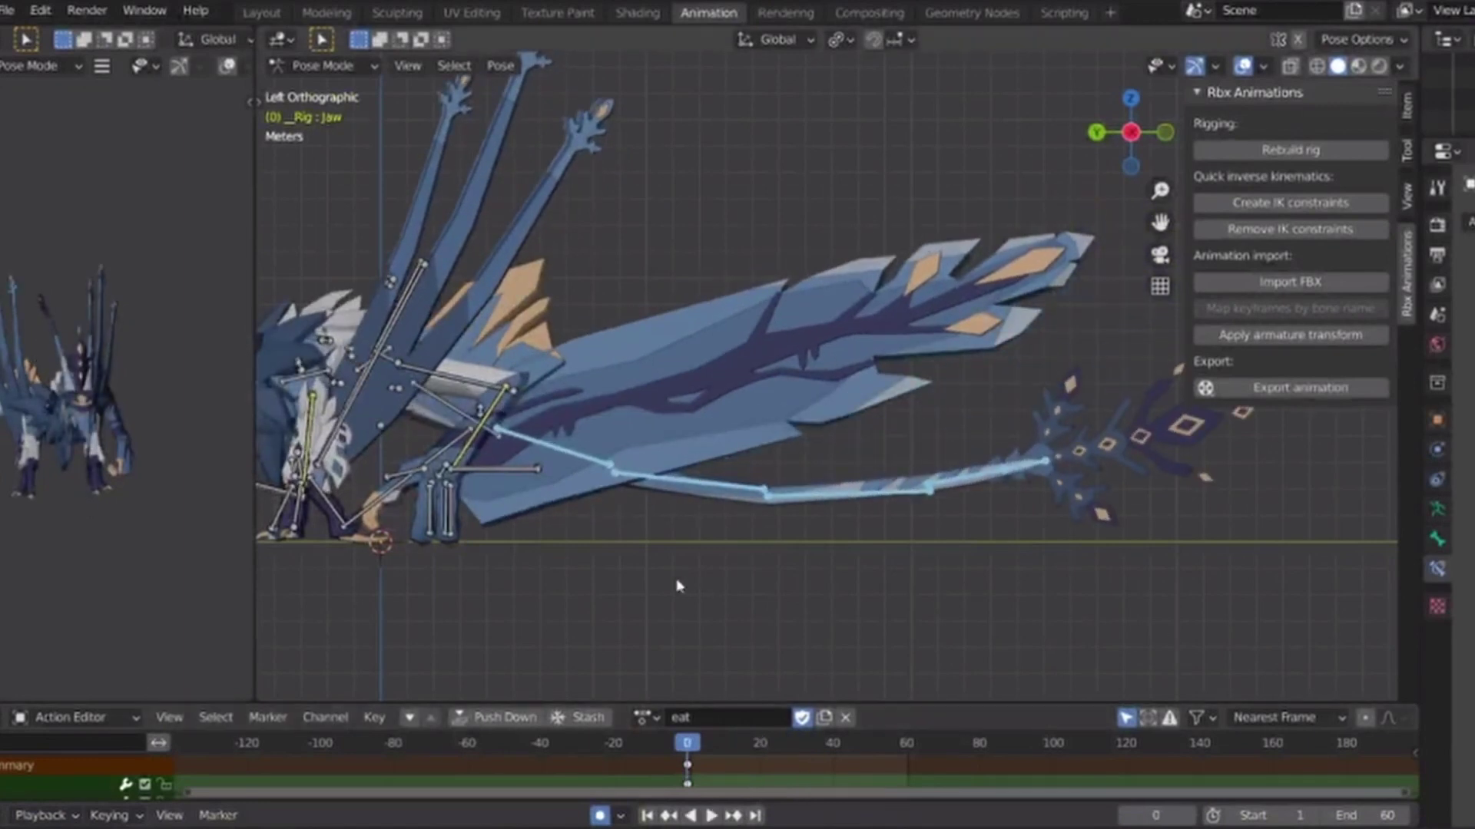
pyautogui.click(691, 590)
# Play the eat action and check the raised tail's motion from several angles.
pyautogui.press('space')
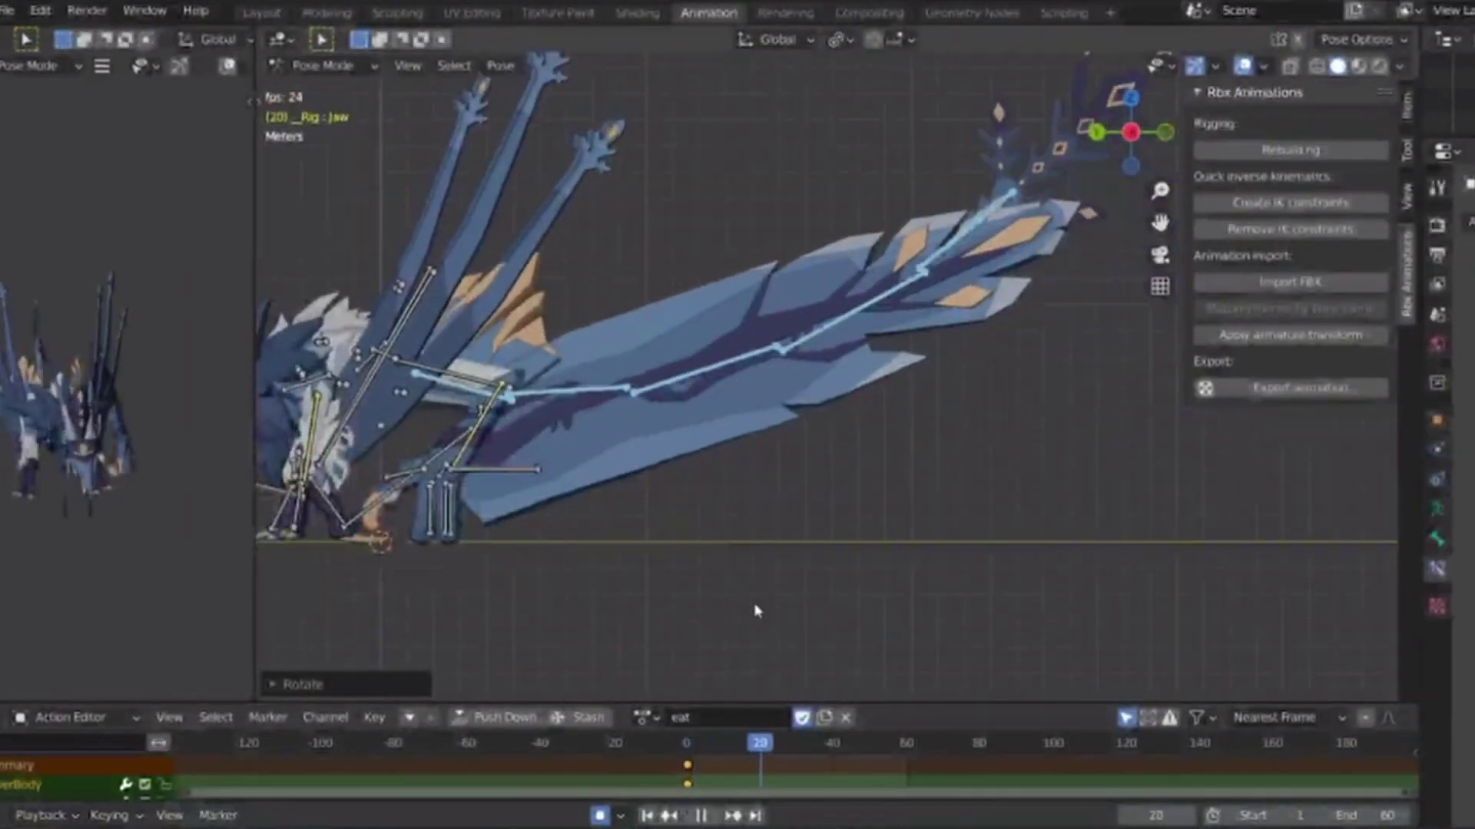
pyautogui.scroll(-3, 784, 576)
pyautogui.moveTo(702, 570); pyautogui.dragTo(1006, 584, button='middle')
pyautogui.scroll(4, 932, 603)
pyautogui.click(1167, 133)
pyautogui.press('space')
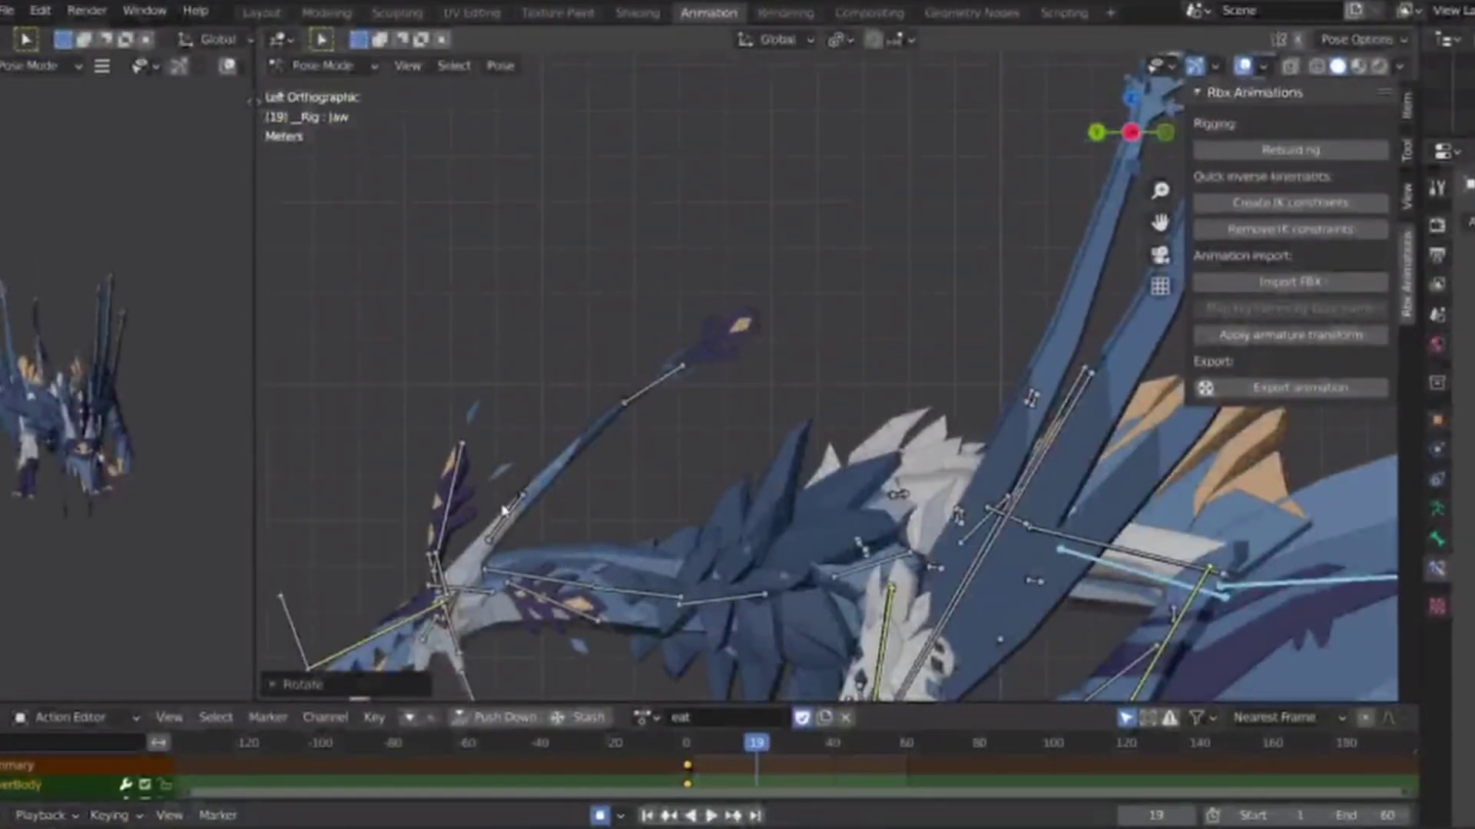
# Select the HeadPiece2 bone along the dragon's neck and rotate it 180° about its local Y axis at frame 30.
pyautogui.click(430, 556)
pyautogui.keyDown('shift'); pyautogui.moveTo(604, 537); pyautogui.dragTo(804, 376, button='middle'); pyautogui.keyUp('shift')
pyautogui.scroll(3, 803, 375)
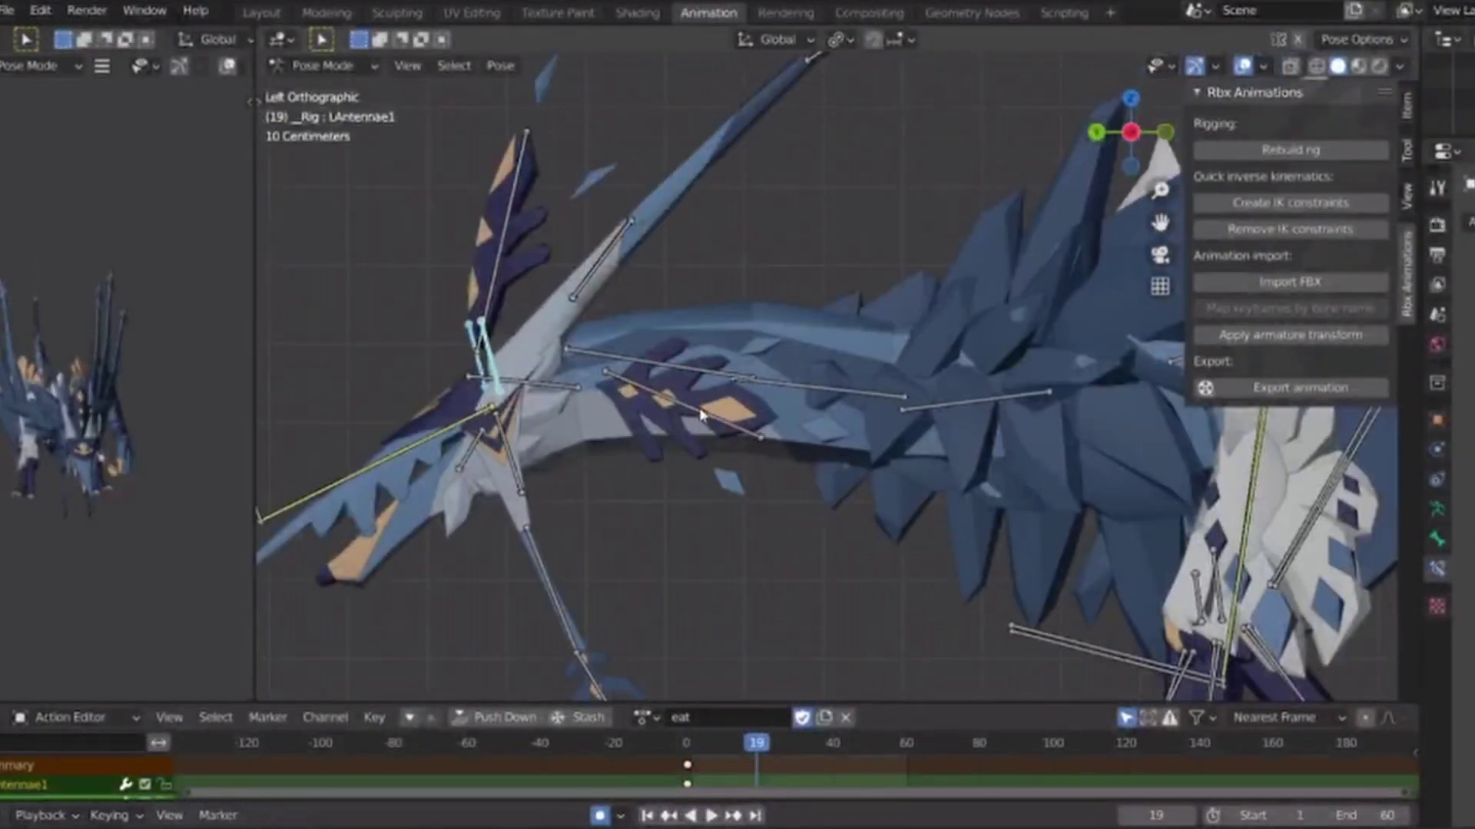
pyautogui.click(682, 404)
pyautogui.moveTo(706, 755); pyautogui.dragTo(798, 765)
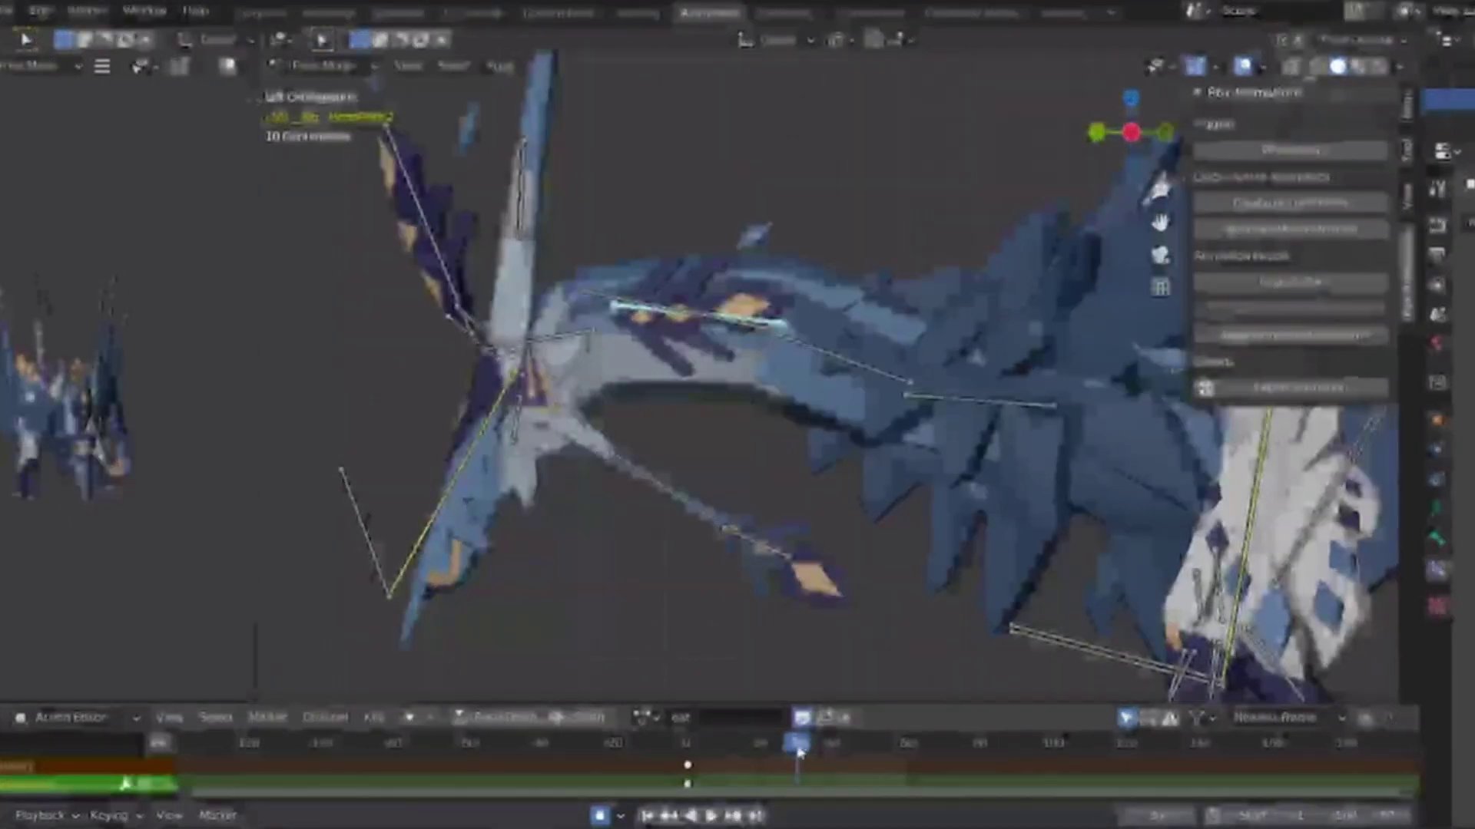
pyautogui.press('r')
pyautogui.press('r')
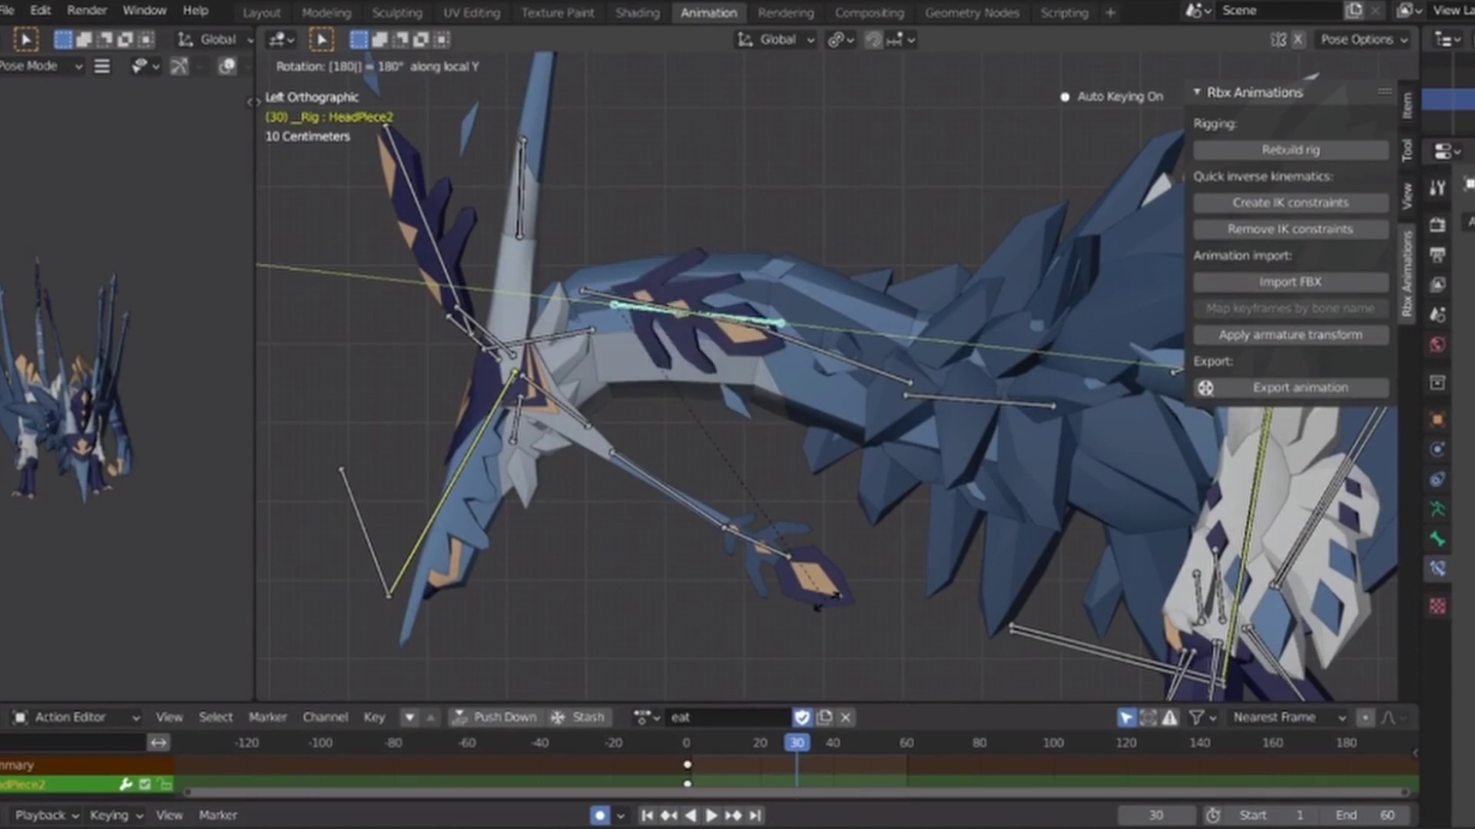
pyautogui.press('Return')
# Set the HeadPiece2 keyframe interpolation to Linear and paste the copied key at frame 60.
pyautogui.click(687, 769)
pyautogui.rightClick(688, 770)
pyautogui.moveTo(648, 679)
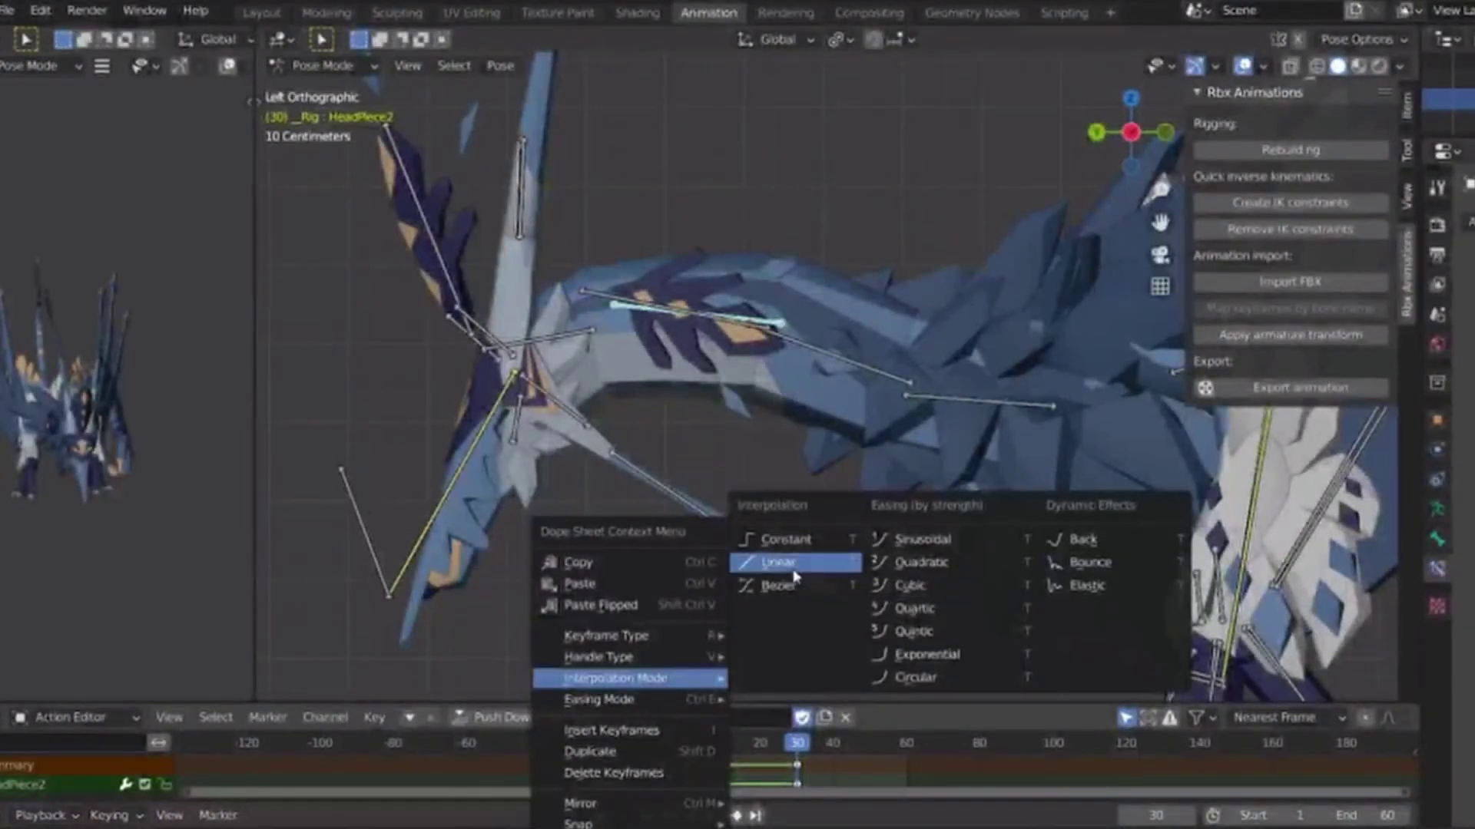
pyautogui.click(795, 574)
pyautogui.moveTo(833, 754); pyautogui.dragTo(909, 754)
pyautogui.hotkey('ctrl', 'v')
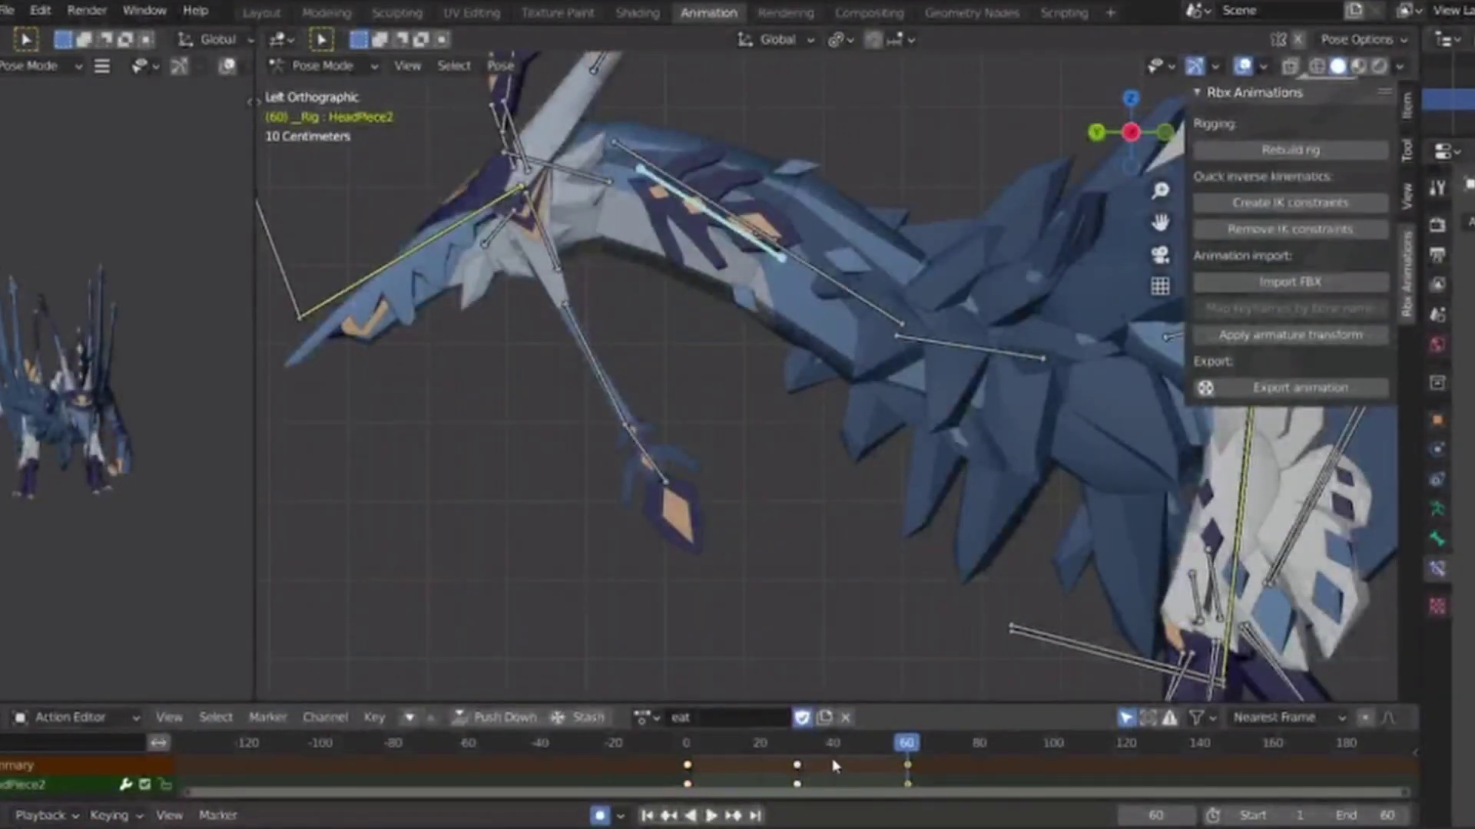
# Play back the HeadPiece2 motion and rotate the bone at frame 0 to adjust its starting pose.
pyautogui.press('space')
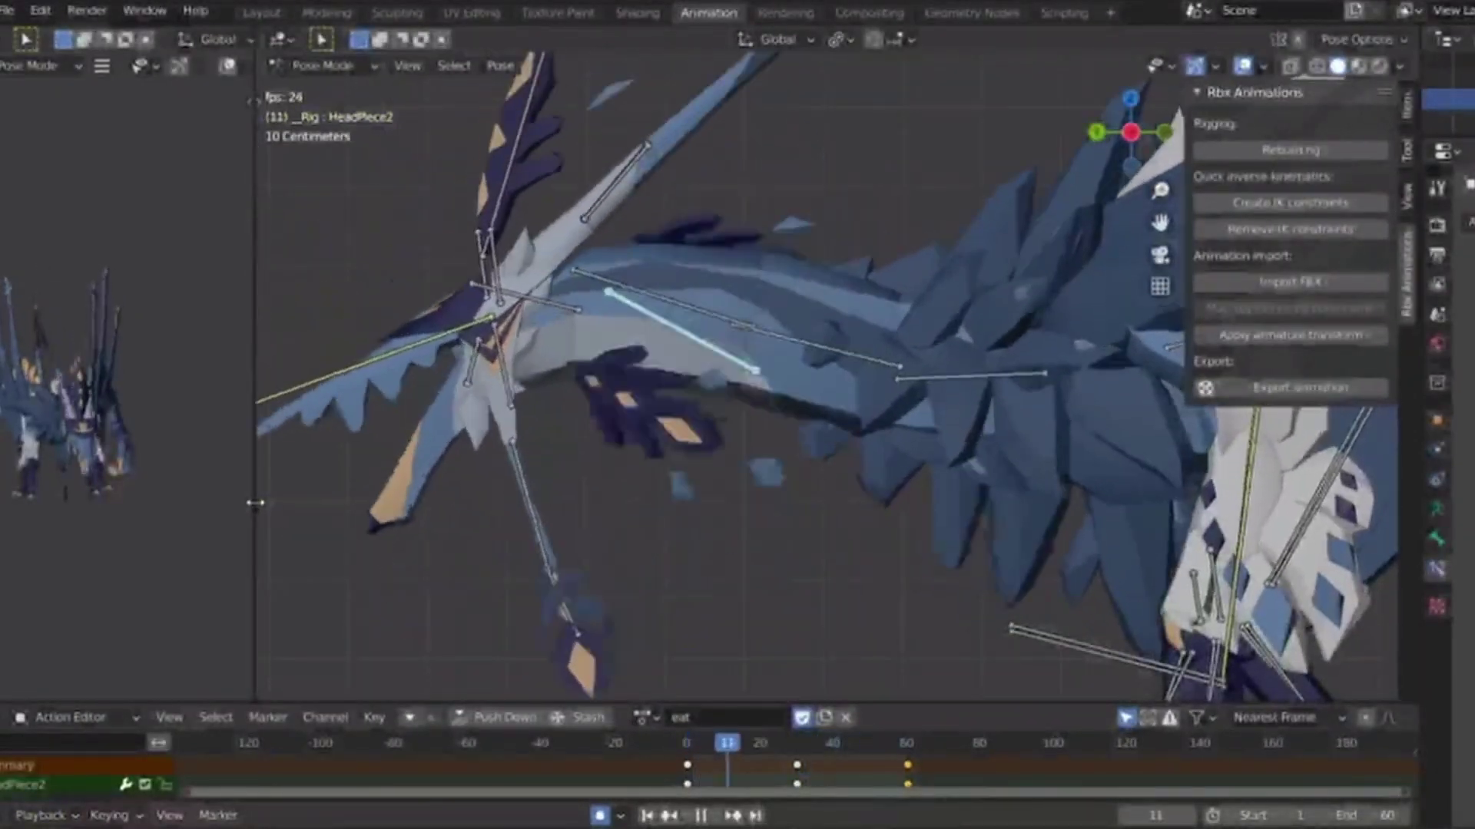
pyautogui.press('space')
pyautogui.moveTo(369, 743); pyautogui.dragTo(171, 511)
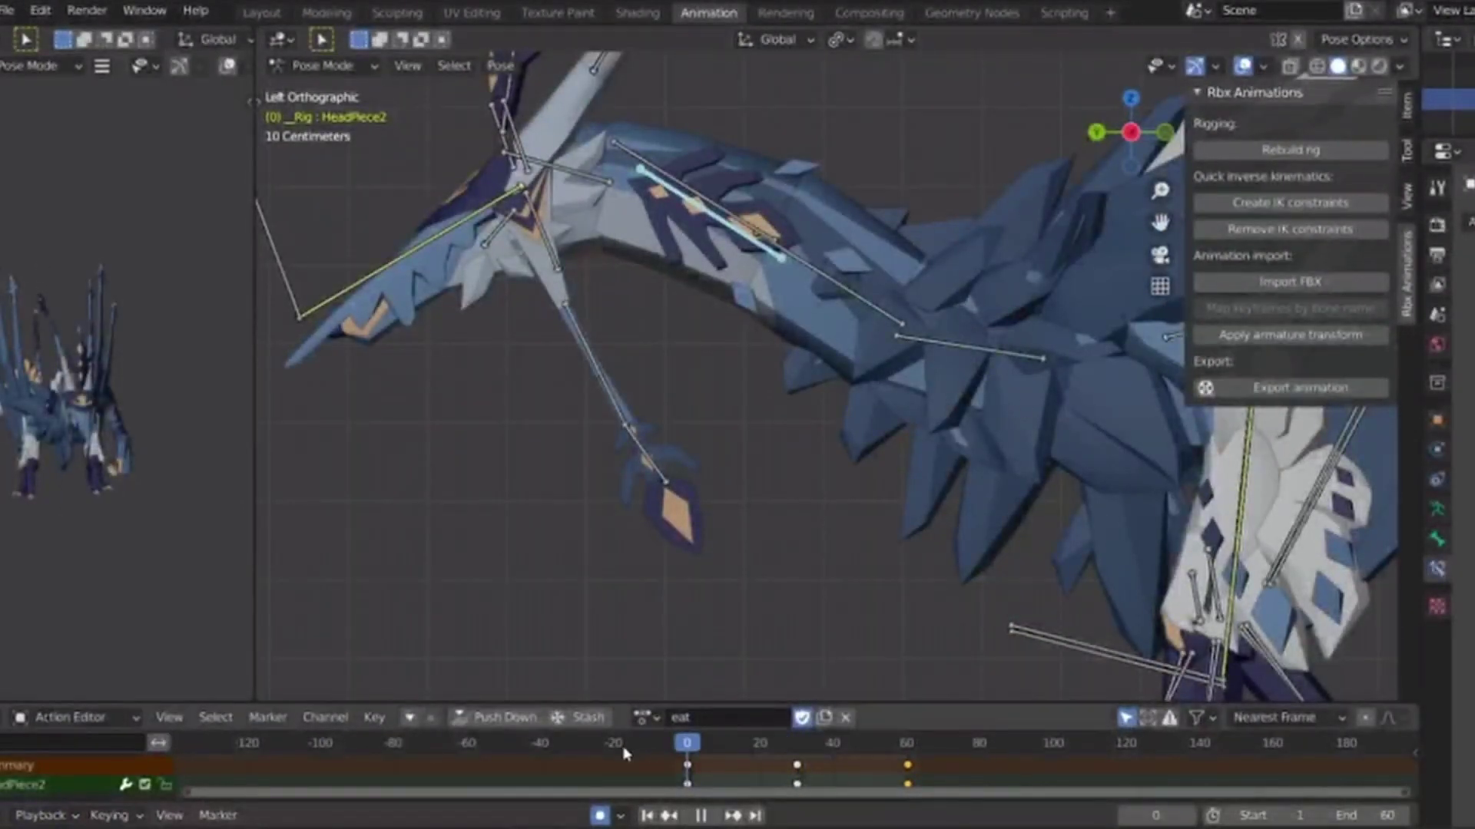
pyautogui.click(700, 482)
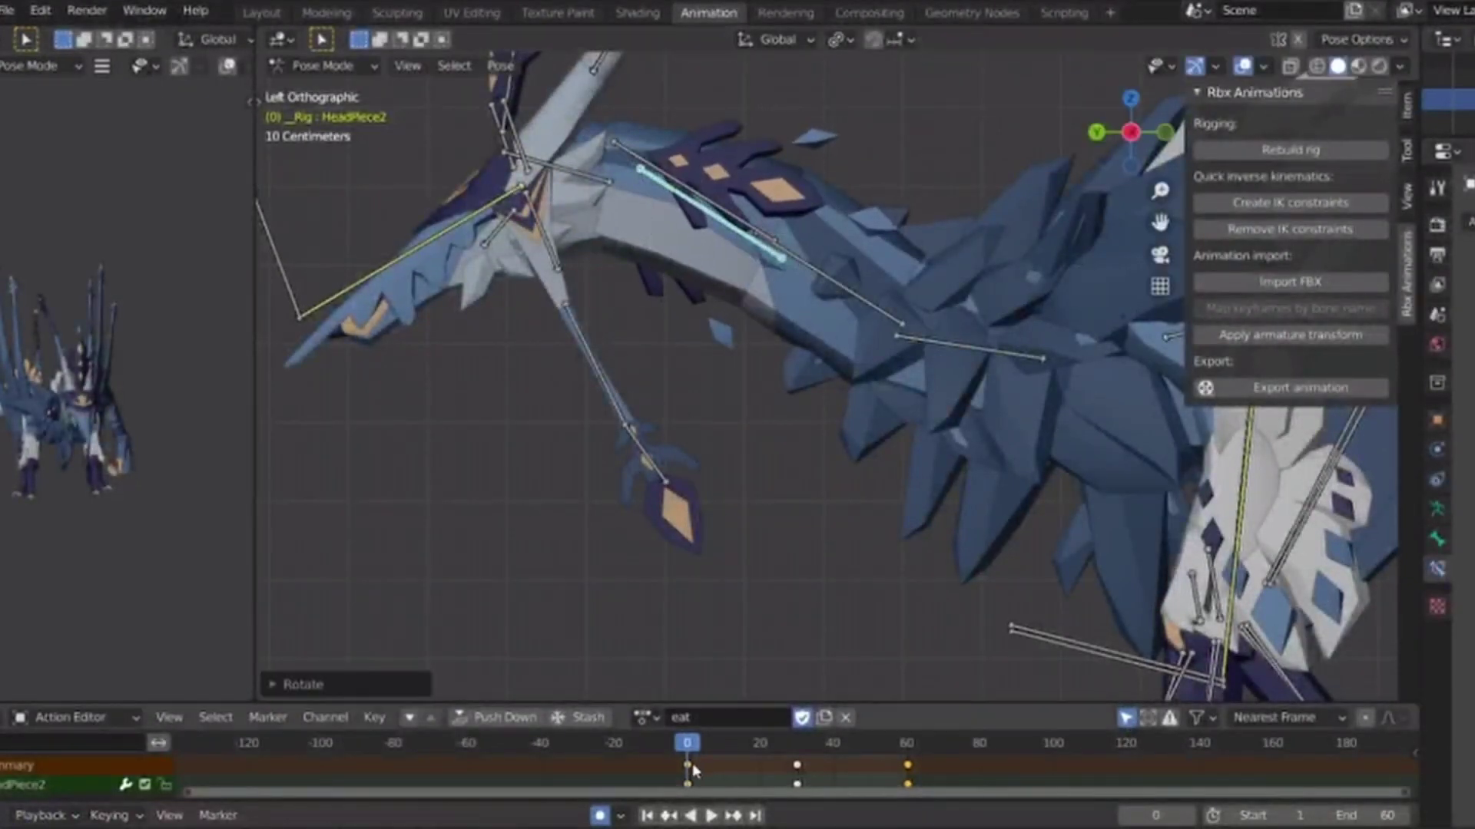
# Rework HeadPiece2's rotation about its local Y axis at frame 30 and play back the result.
pyautogui.moveTo(672, 745); pyautogui.dragTo(808, 755)
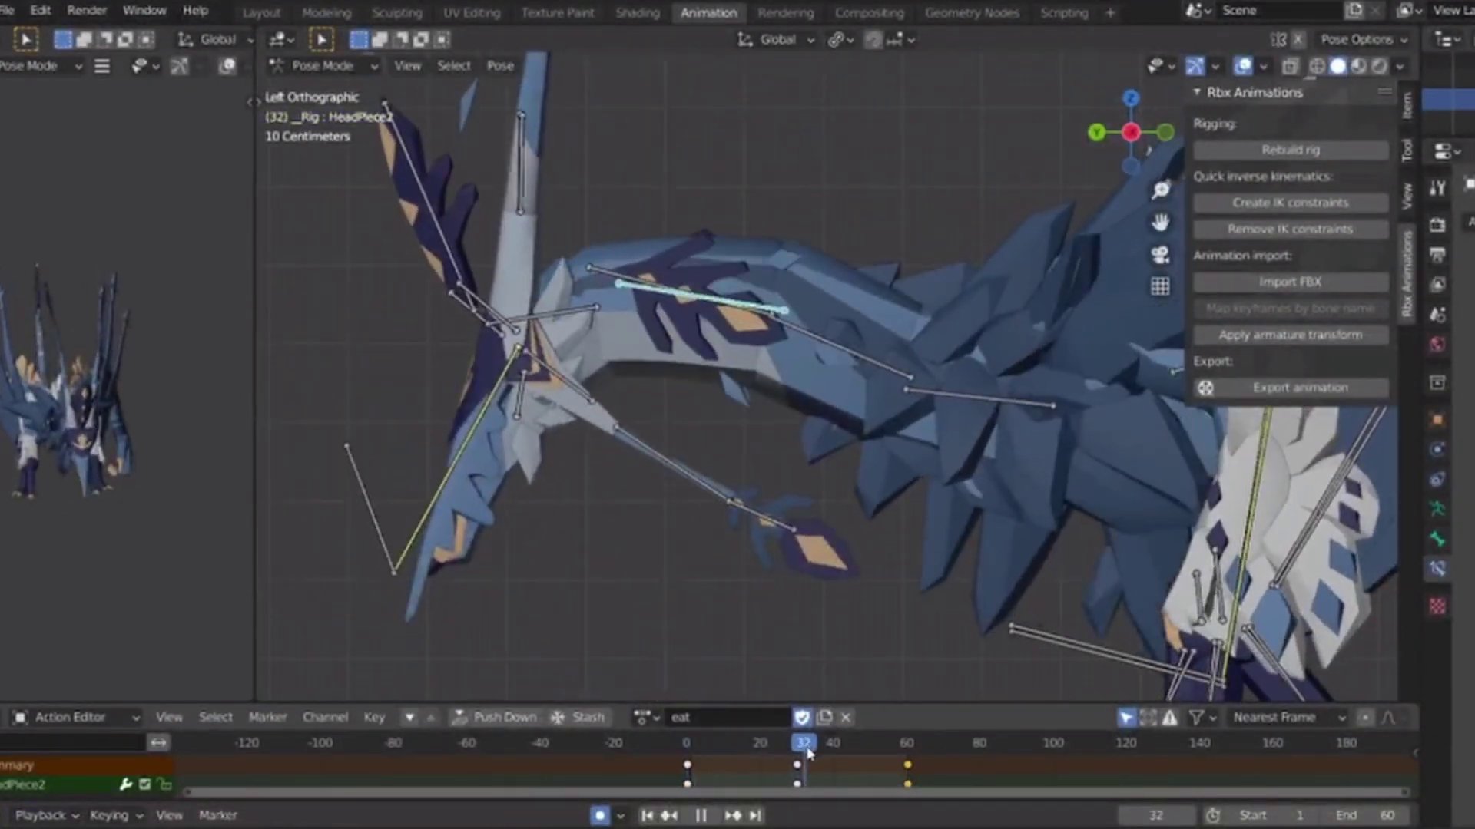
pyautogui.click(734, 590)
pyautogui.press('space')
pyautogui.press('space')
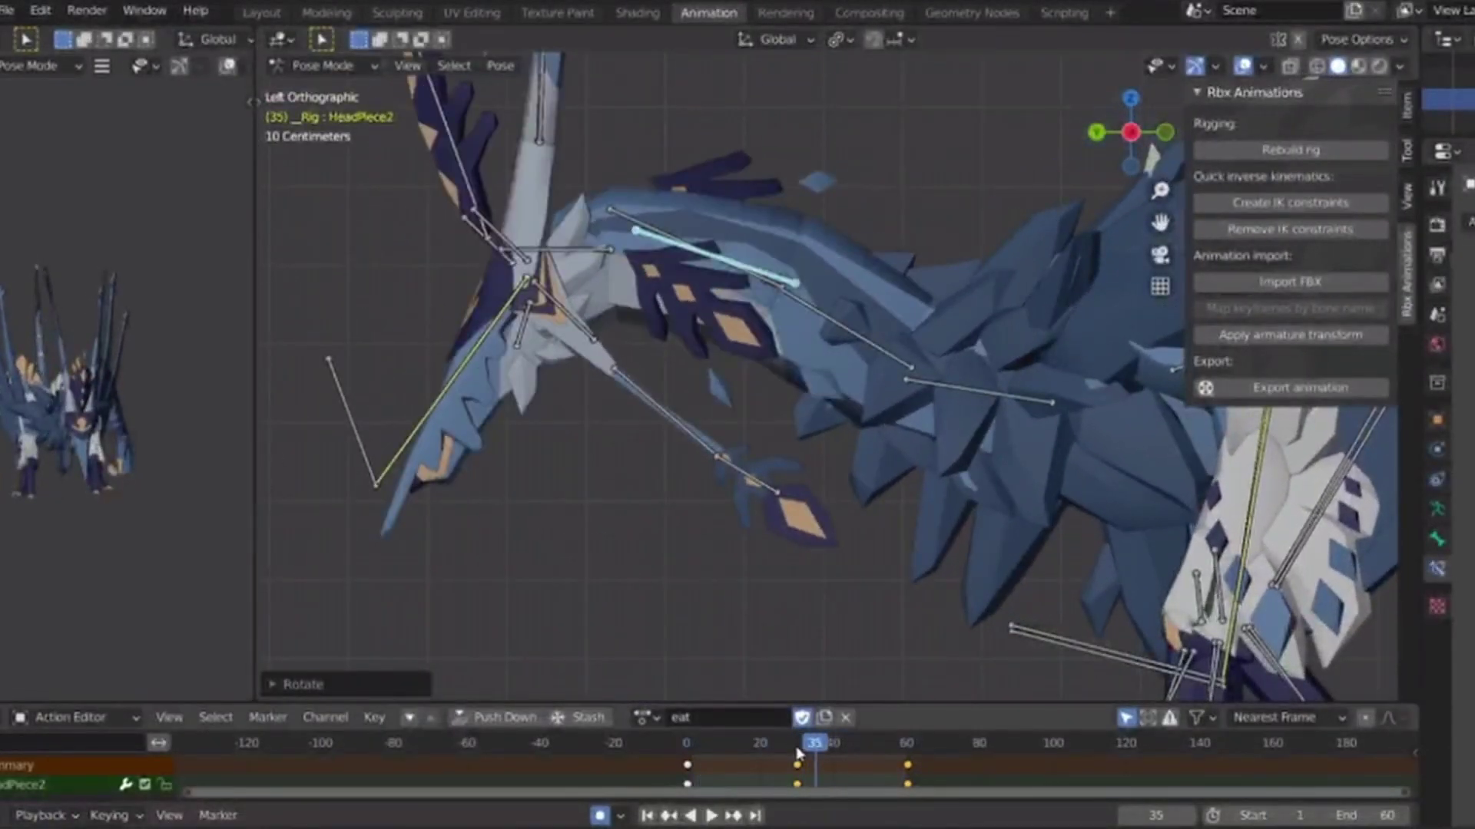
pyautogui.click(796, 749)
pyautogui.press('r')
pyautogui.press('y')
pyautogui.press('y')
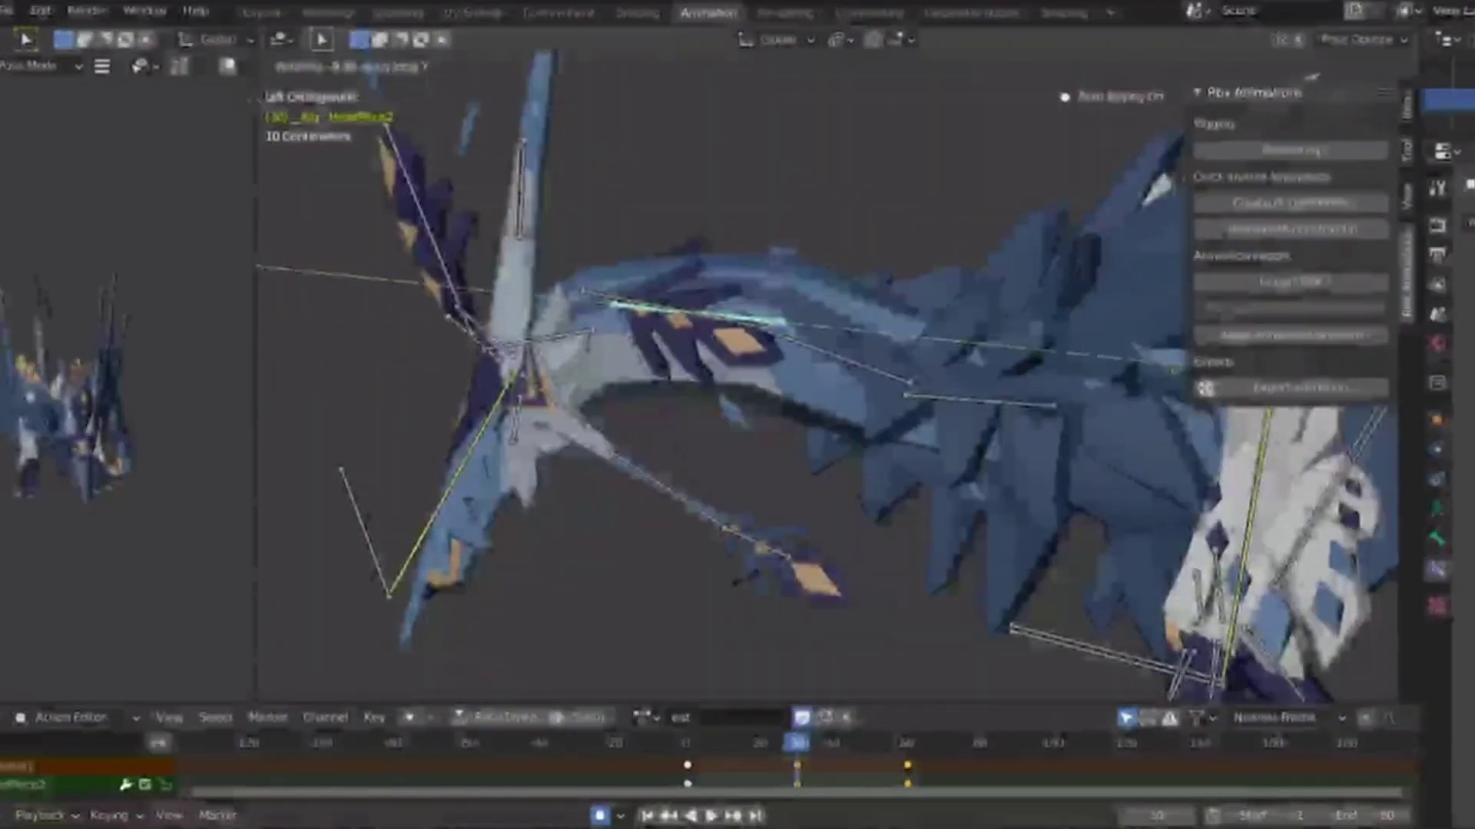
pyautogui.click(799, 530)
pyautogui.press('space')
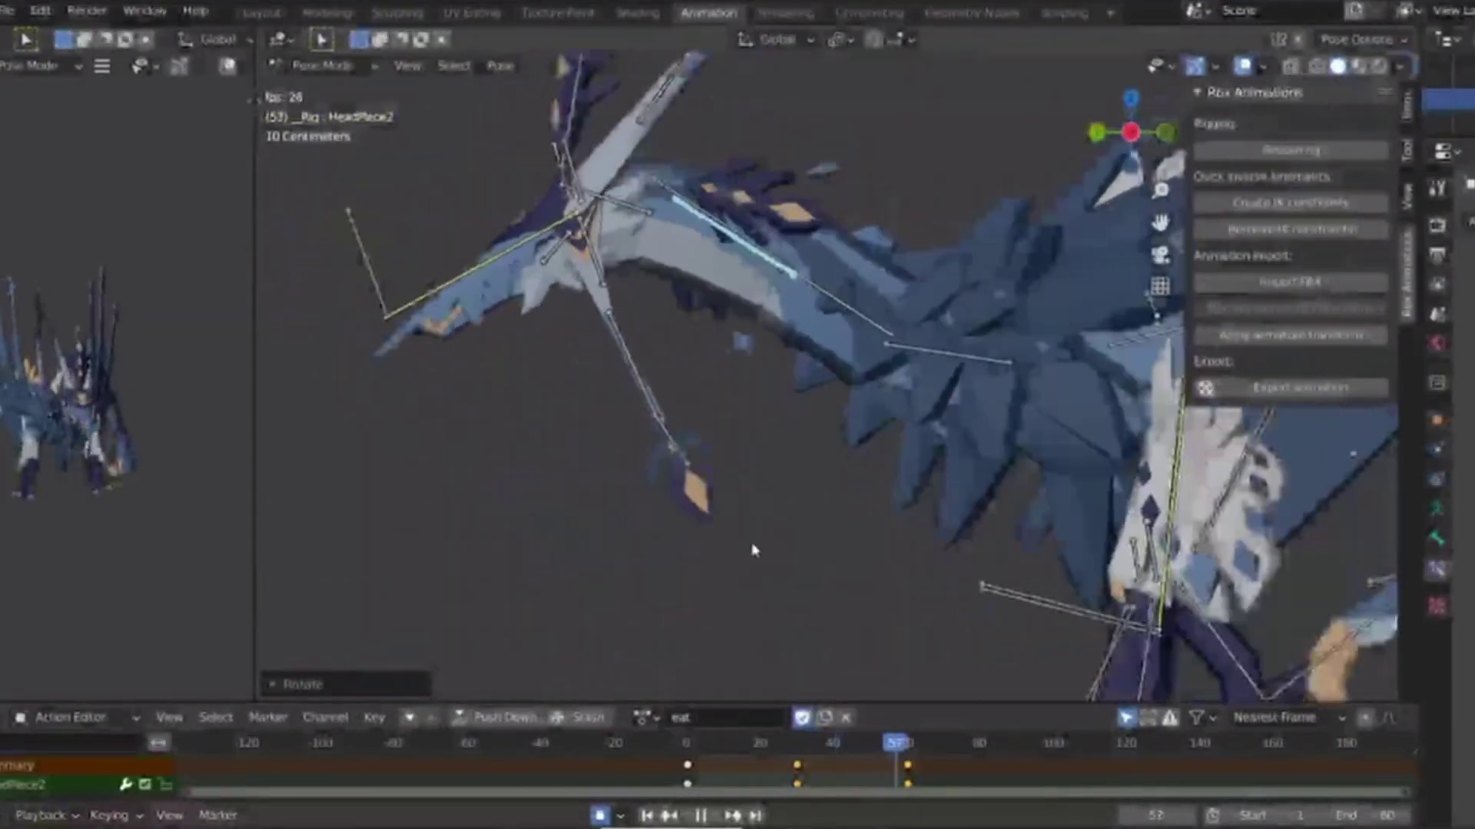
pyautogui.scroll(-6, 795, 266)
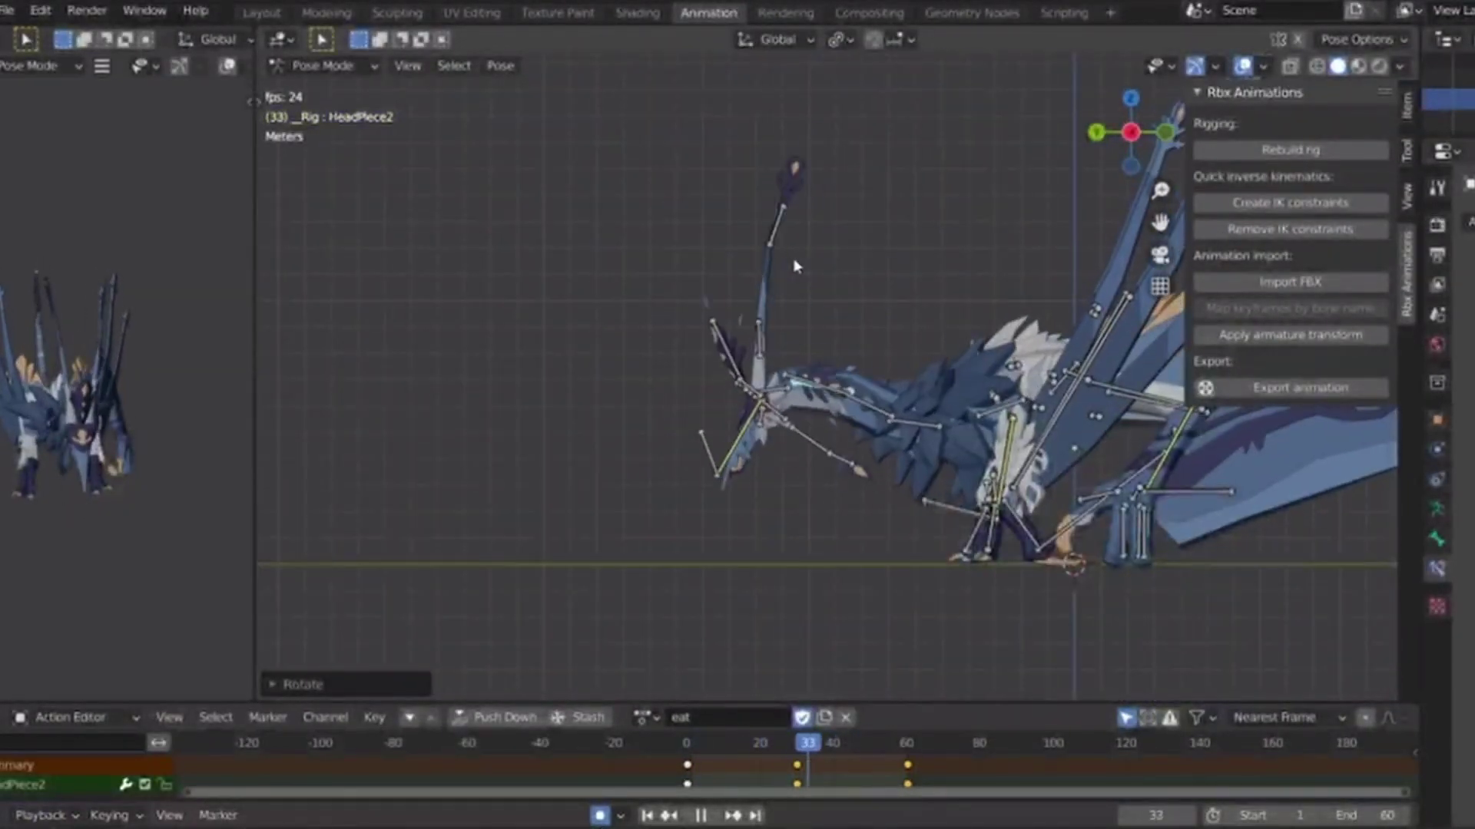
# Select the lower bone of the long head antenna, key its rotation, and move that key to frame 10.
pyautogui.click(764, 500)
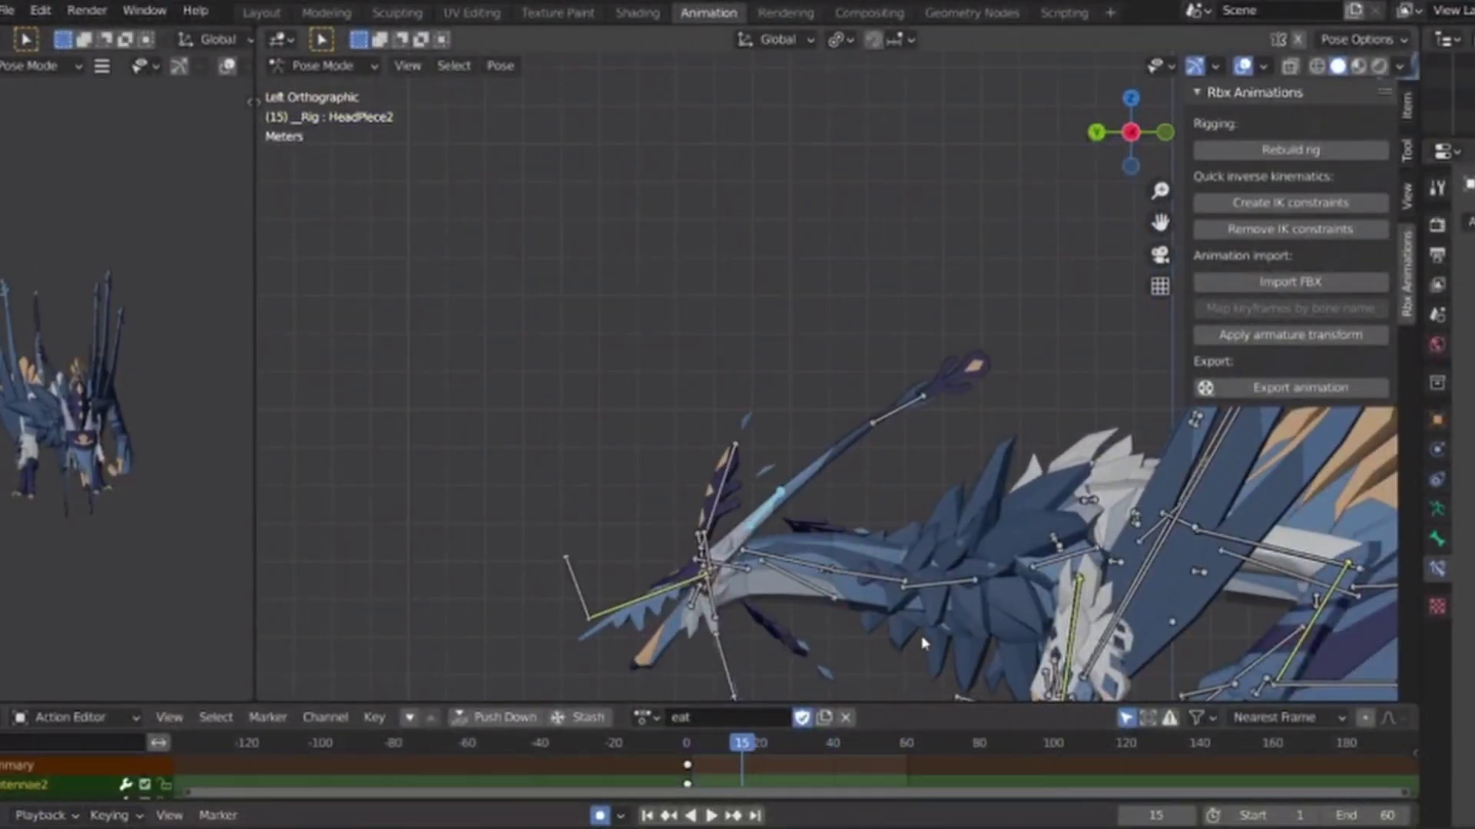
pyautogui.press('Return')
pyautogui.press('space')
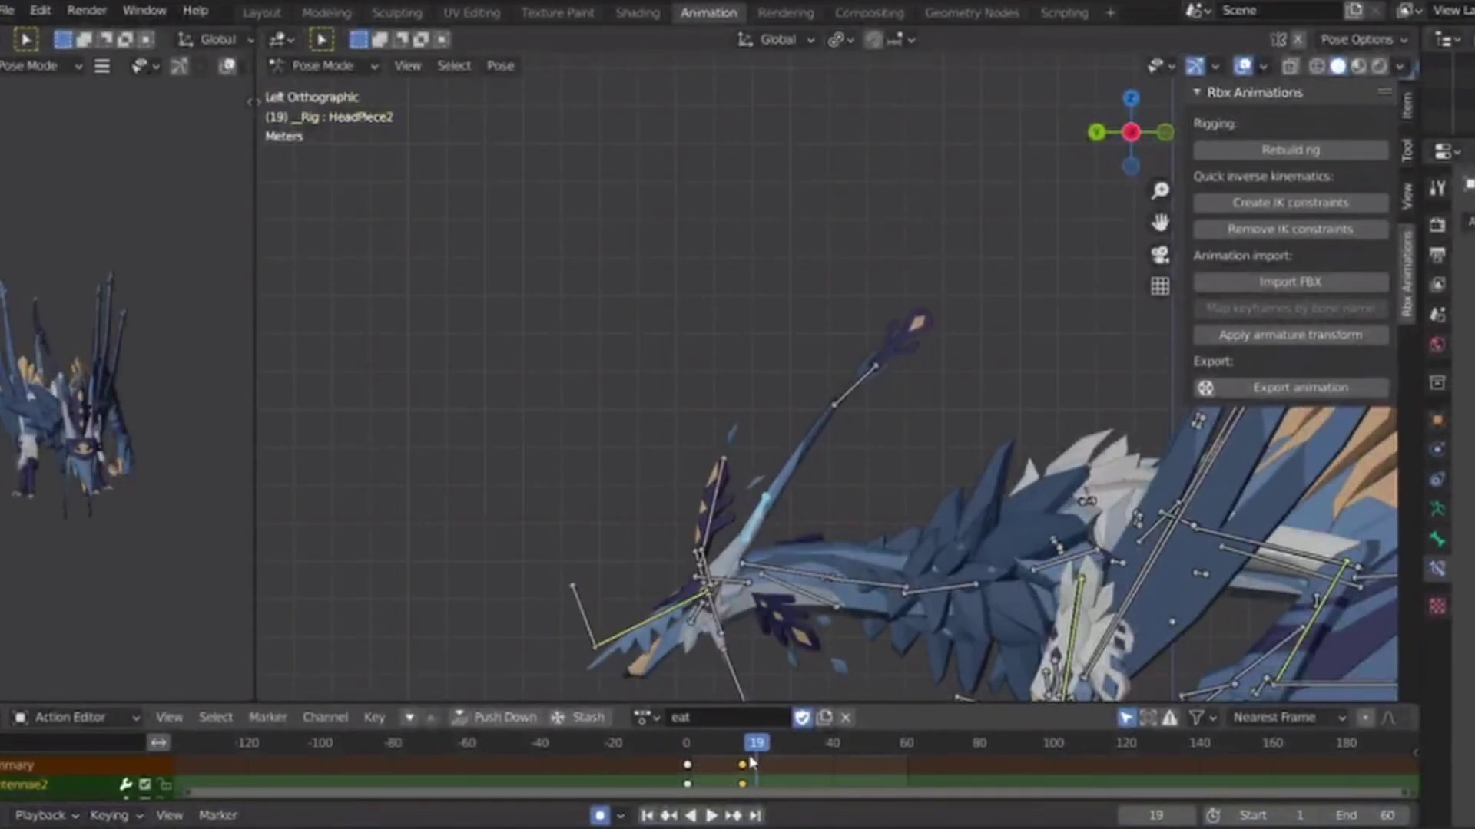
pyautogui.moveTo(752, 760); pyautogui.dragTo(733, 759)
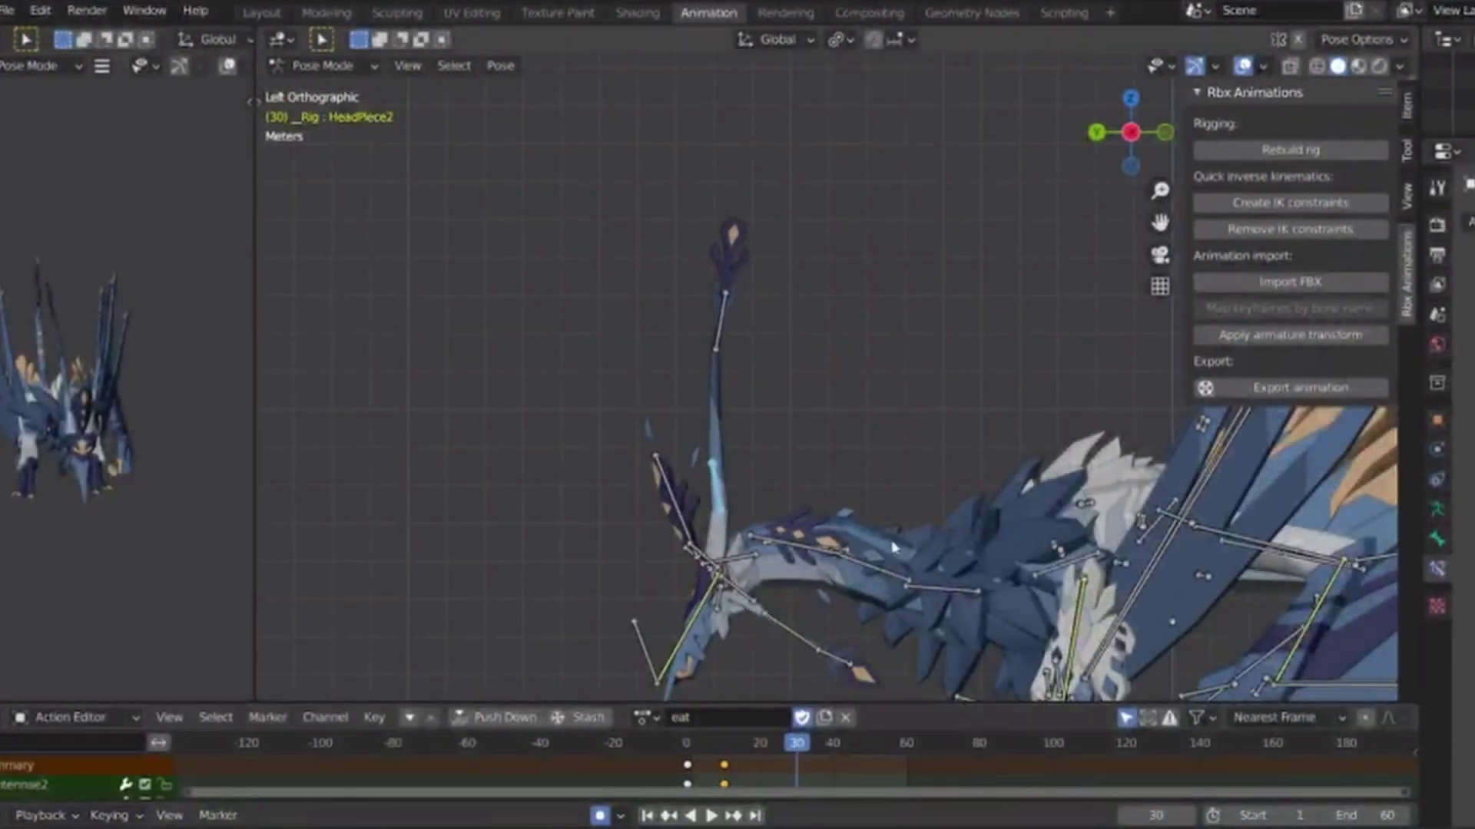
# Key rotations of the long antenna's lower bone at frames 30 and 40, reviewing the motion between them.
pyautogui.click(961, 597)
pyautogui.moveTo(796, 743); pyautogui.dragTo(685, 743)
pyautogui.press('space')
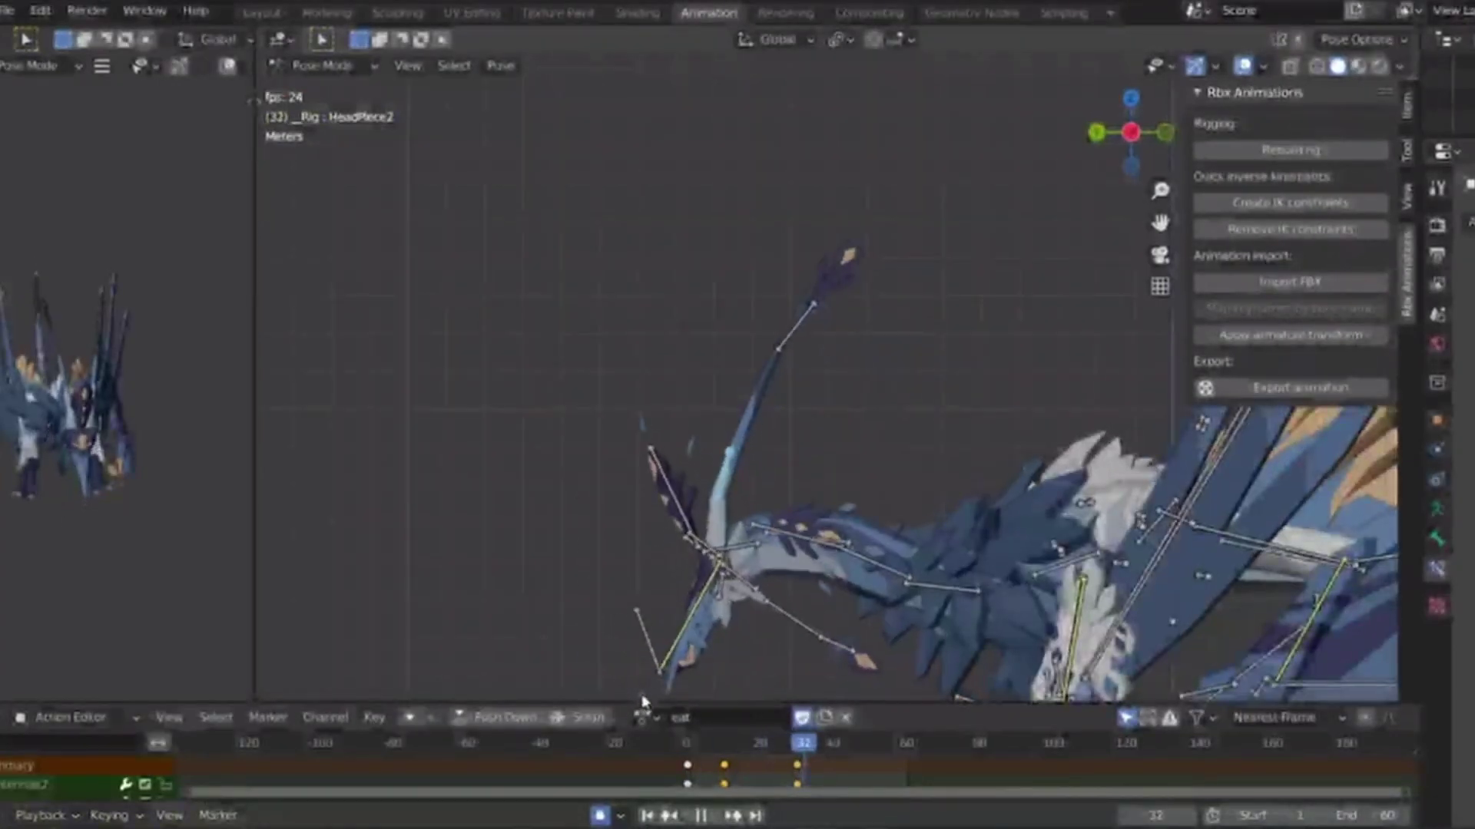
pyautogui.press('space')
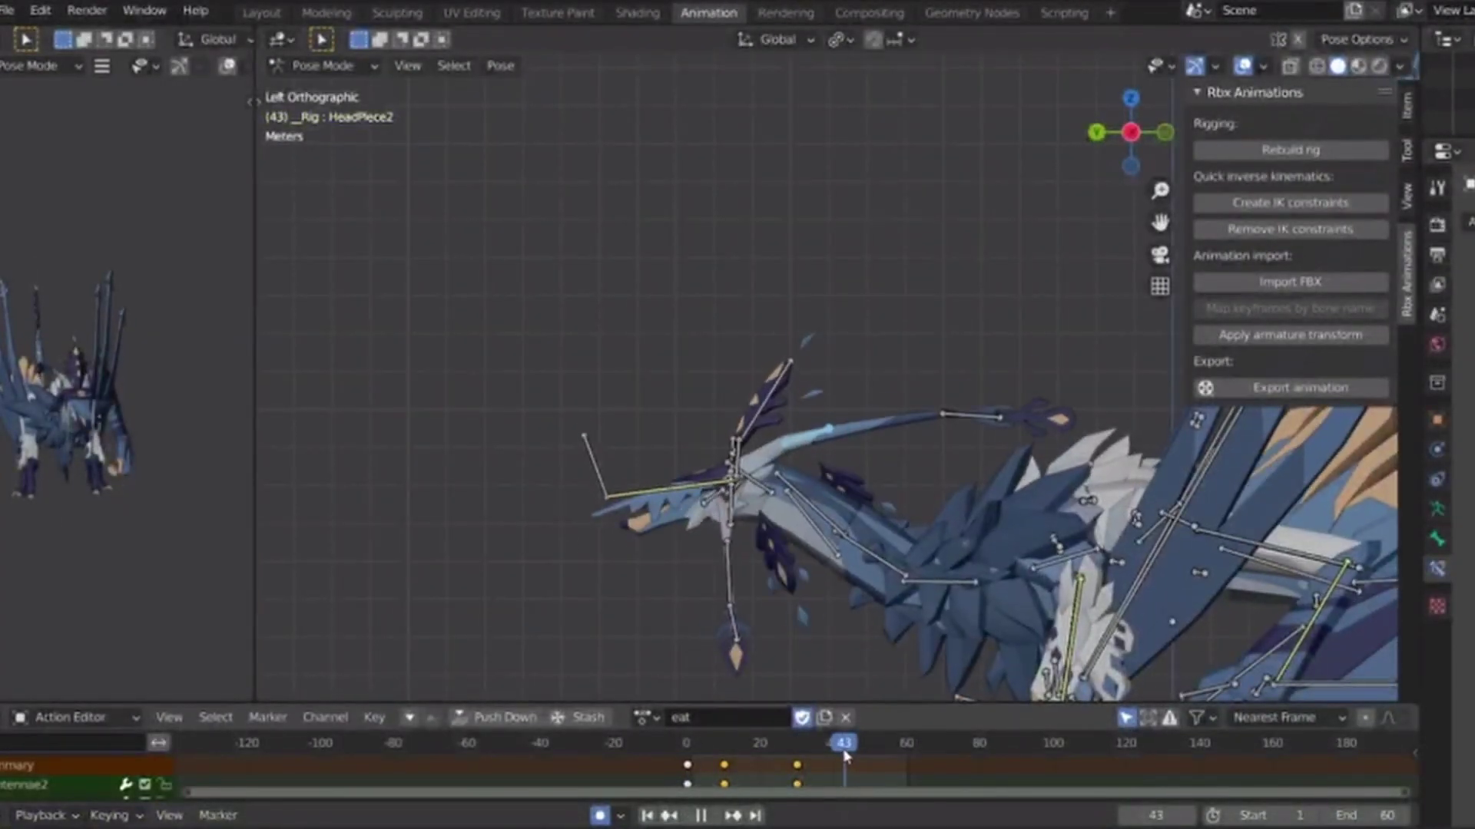
pyautogui.press('r')
pyautogui.click(749, 725)
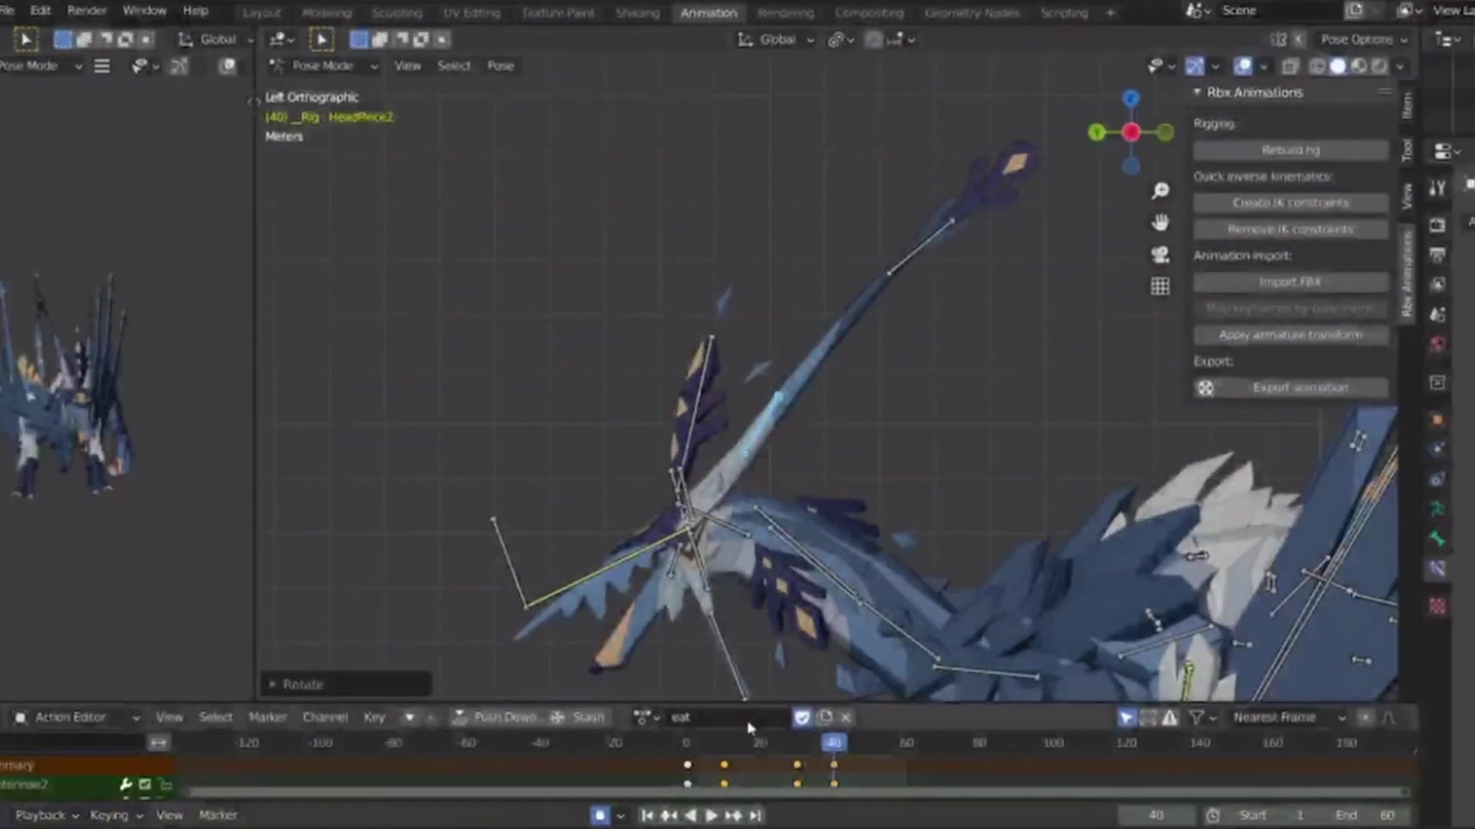
# Paste the lower antenna bone's copied key at frame 60 and play back the loop.
pyautogui.press('space')
pyautogui.hotkey('ctrl', 'v')
pyautogui.press('space')
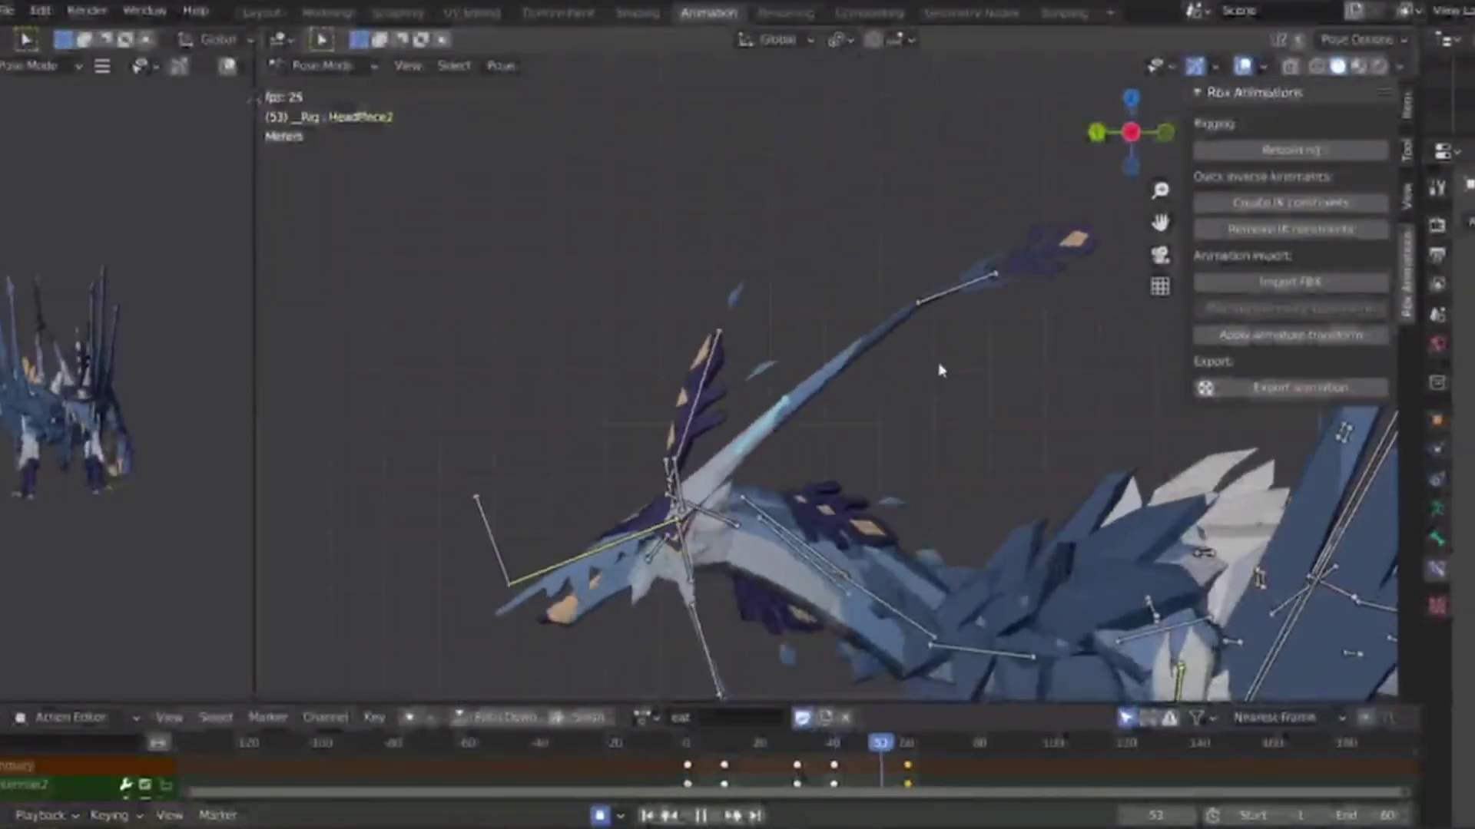
pyautogui.press('space')
# Select the long antenna's tip bone, key its bend, paste the copied key at frame 25, and play the motion.
pyautogui.moveTo(922, 273); pyautogui.dragTo(980, 338)
pyautogui.moveTo(707, 743); pyautogui.dragTo(780, 767)
pyautogui.hotkey('ctrl', 'v')
pyautogui.press('space')
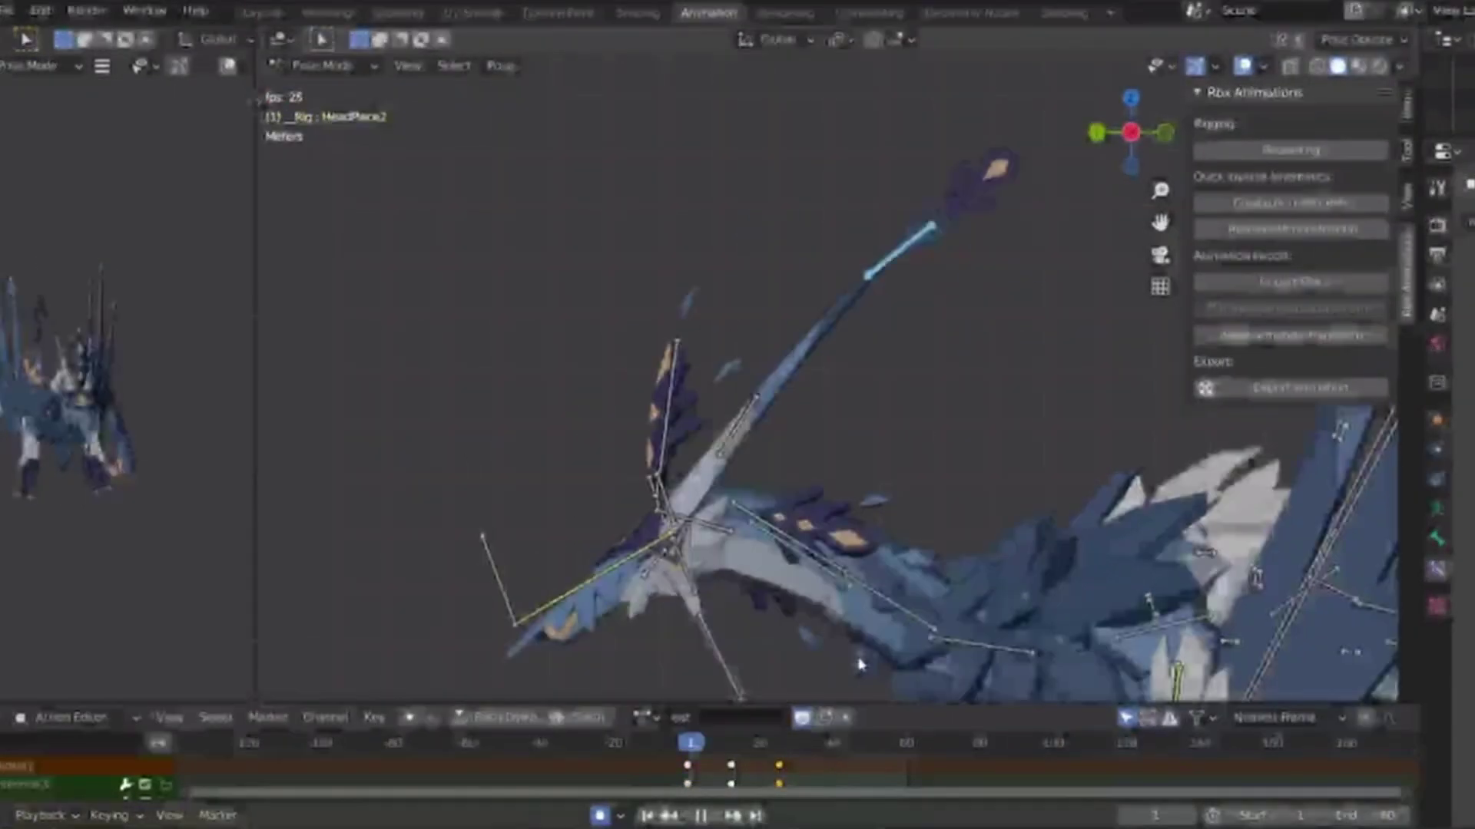